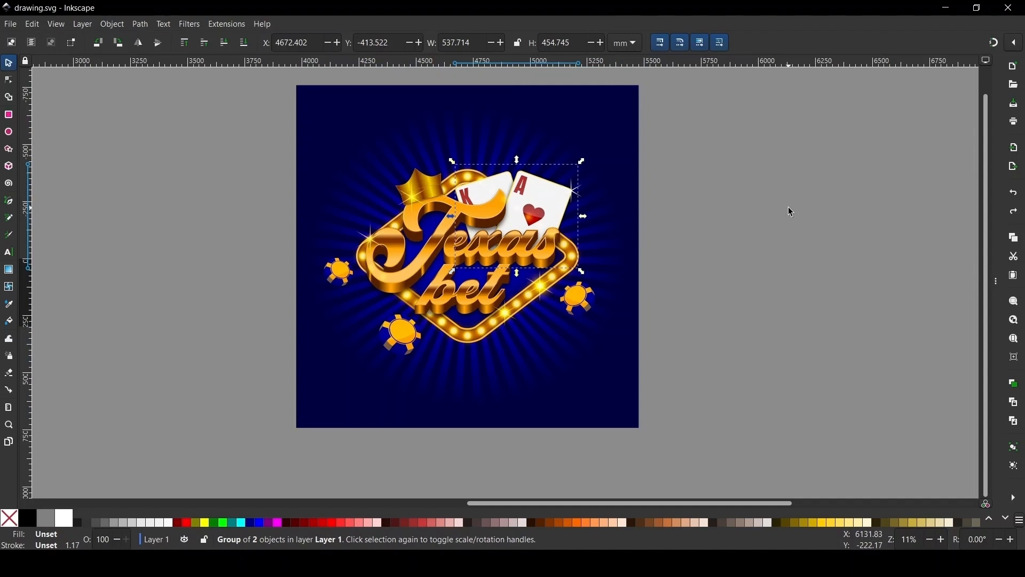
left_click(788, 207)
left_click(533, 343)
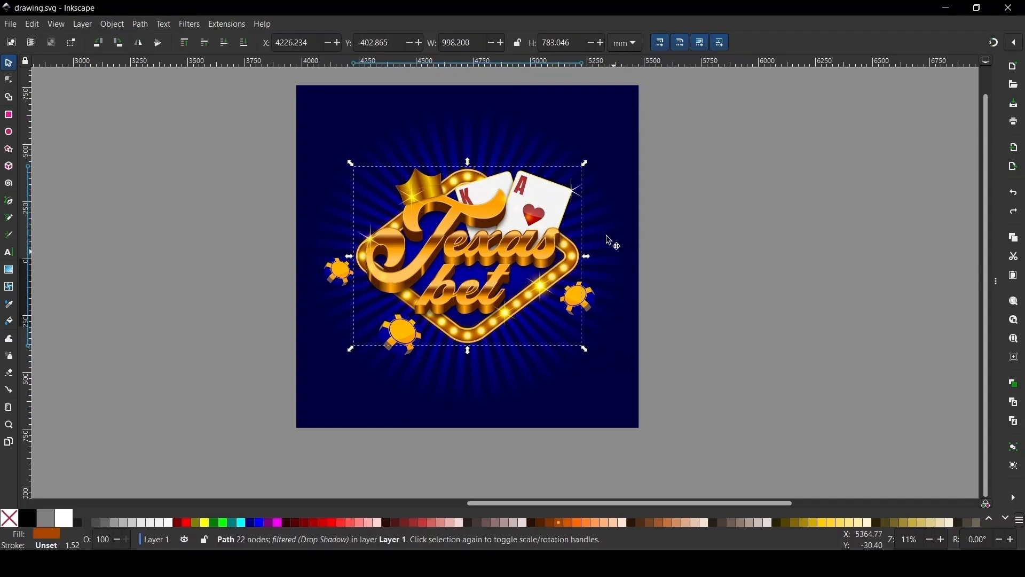
left_click(550, 140)
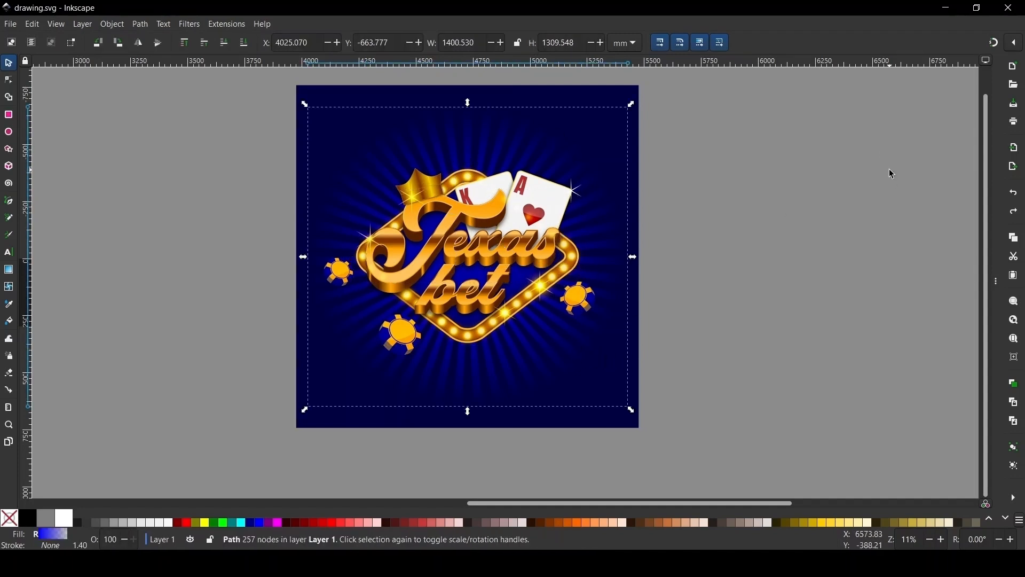
left_click(889, 173)
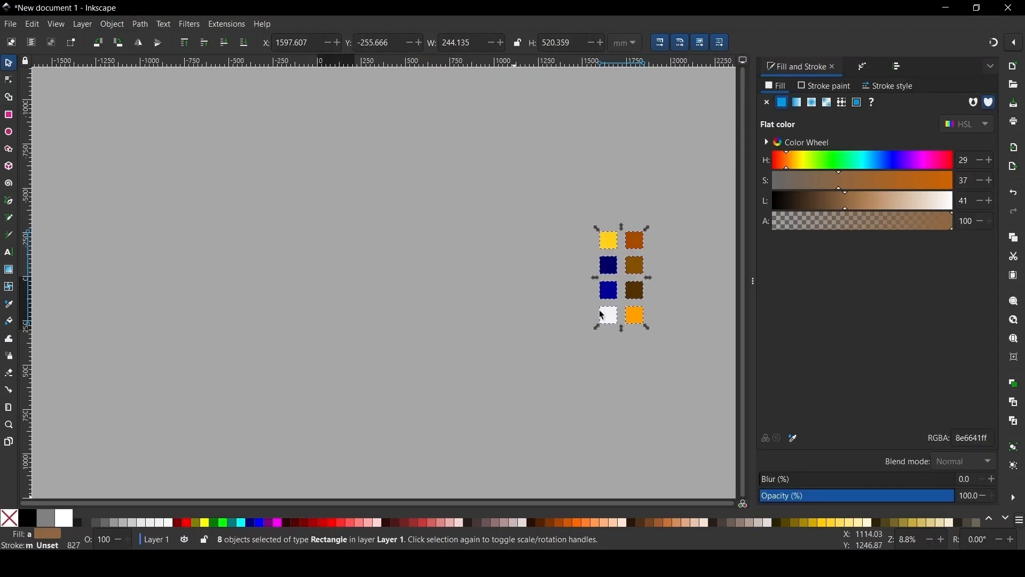
Add a text object reading "Texas" on the empty canvas away from the colour swatches.
key("space")
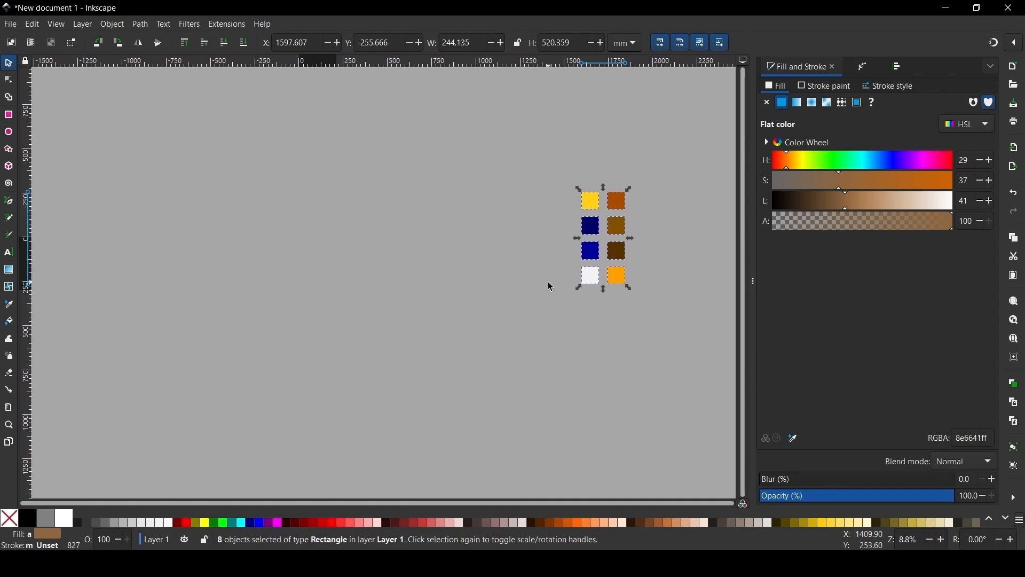
key("t")
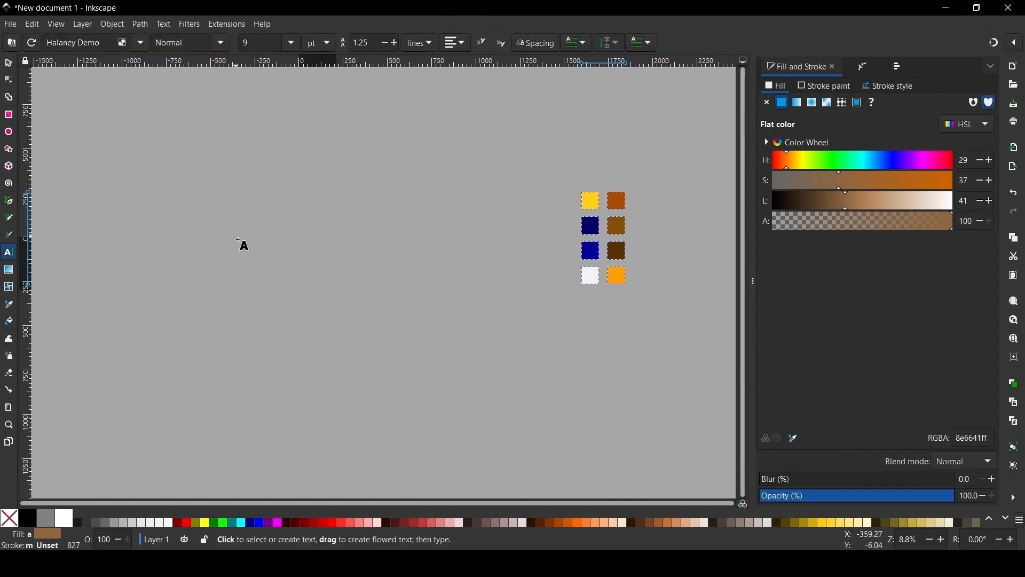
left_click(256, 264)
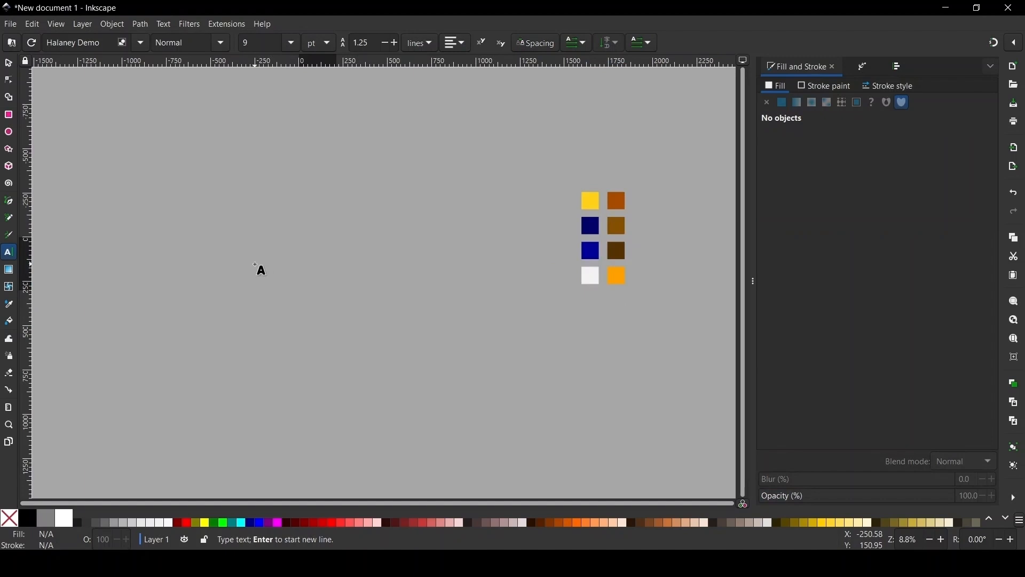
type("???")
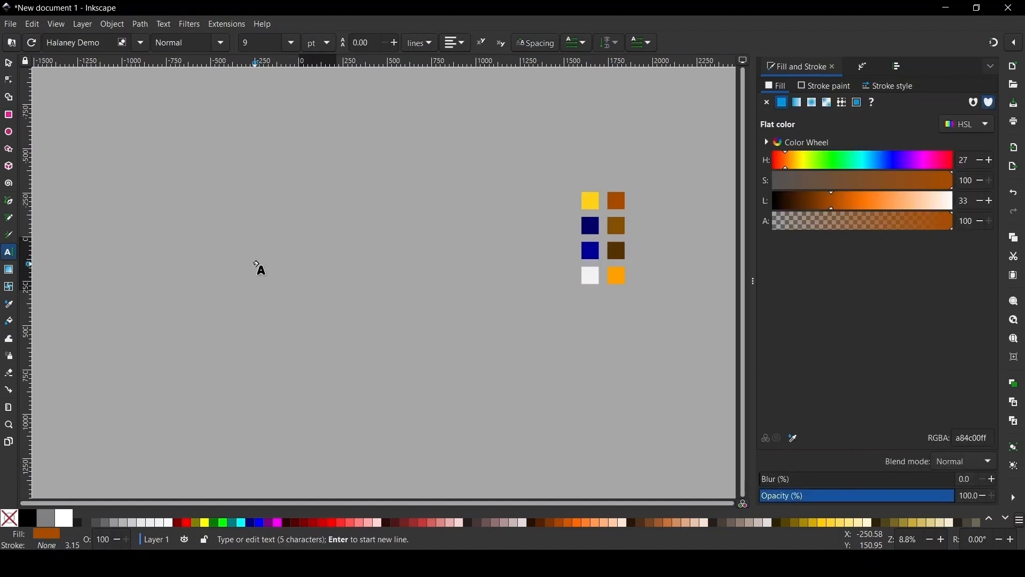
key("Escape")
left_click(12, 64)
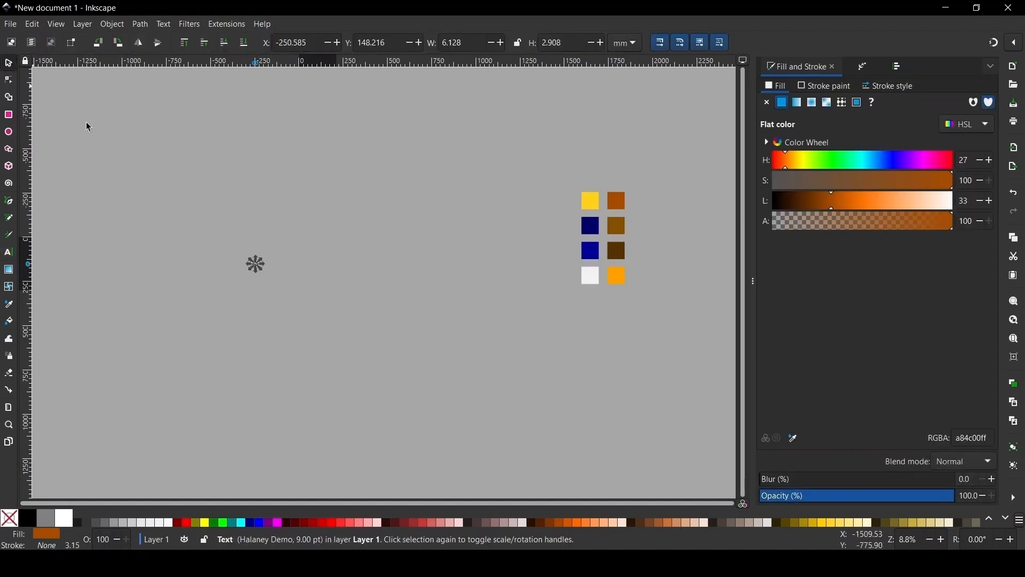
Enlarge the "Texas" text to about 1878 pt and place it in the middle of the canvas.
left_click_drag(254, 265, 270, 327)
left_click_drag(280, 291, 356, 245)
left_click(356, 245)
Change the font of the whole word "Texas" to Rigidity Demo and move the text slightly up and to the right.
key("t")
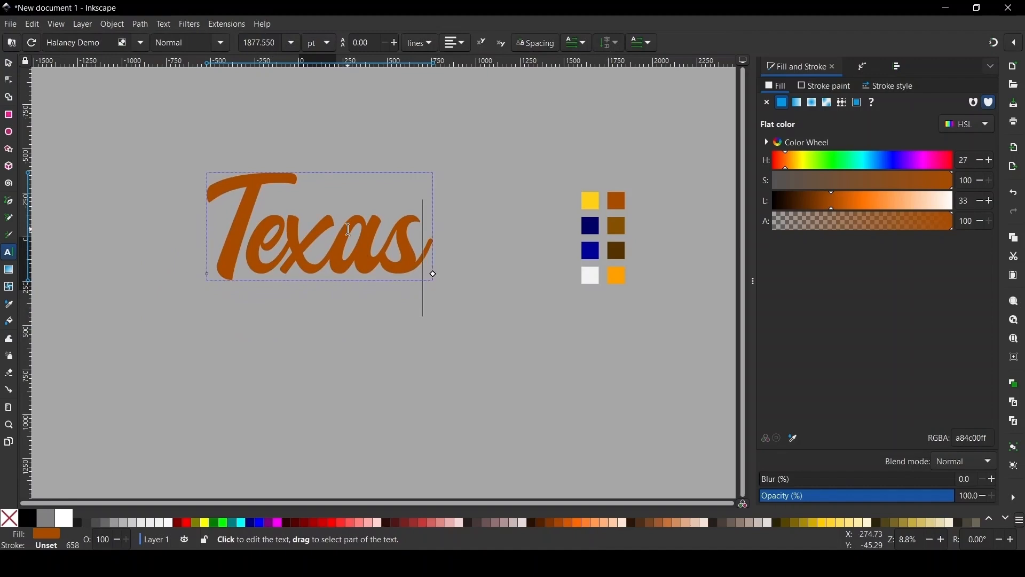
key("ctrl+a")
left_click(141, 42)
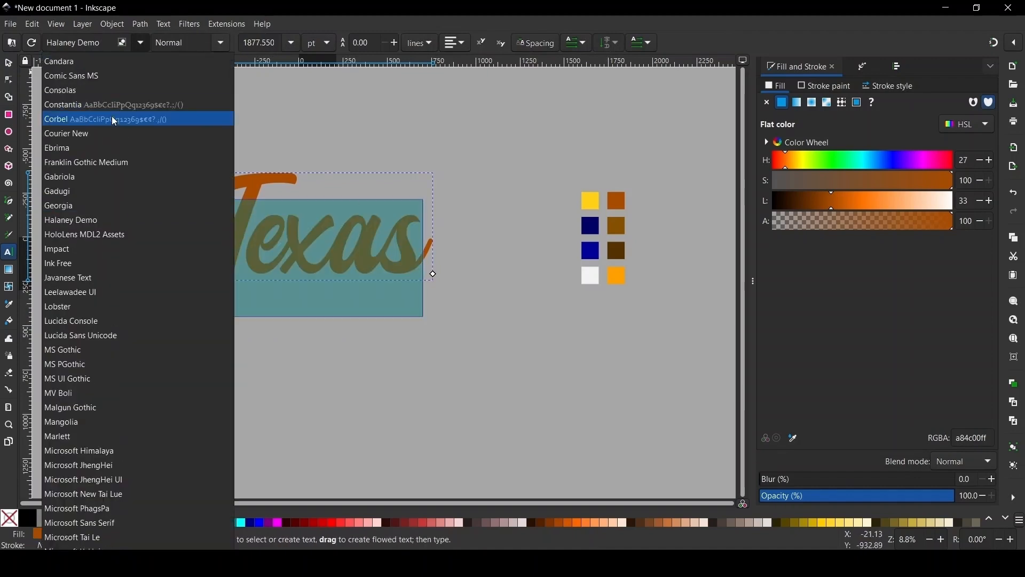
scroll(82, 99, "down", 10)
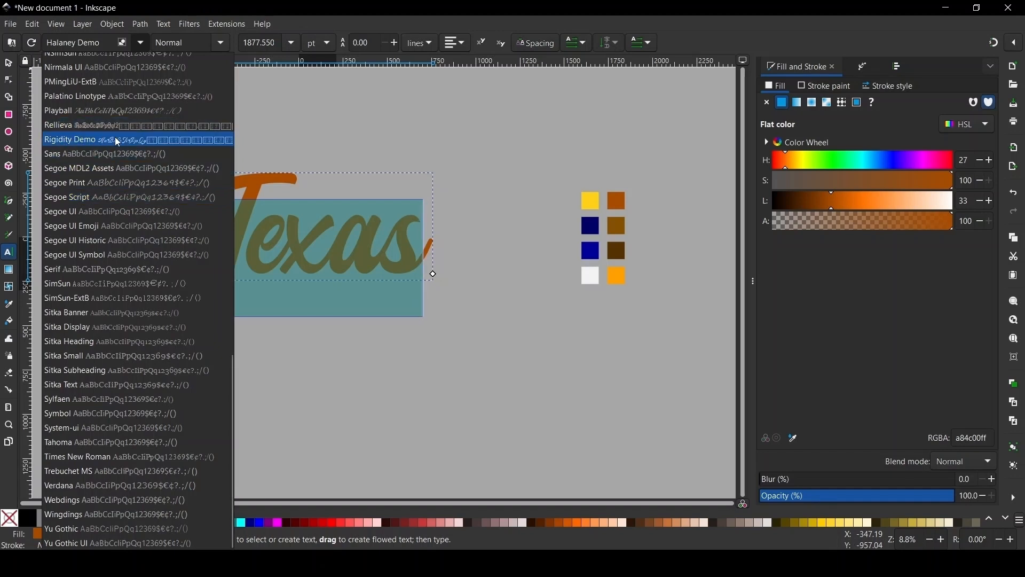
left_click(72, 140)
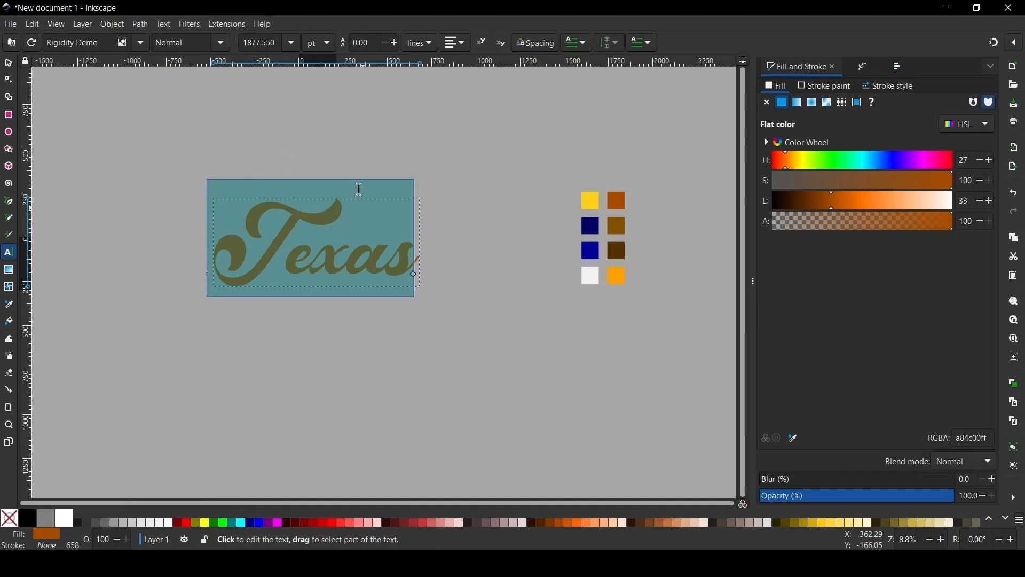
left_click(11, 65)
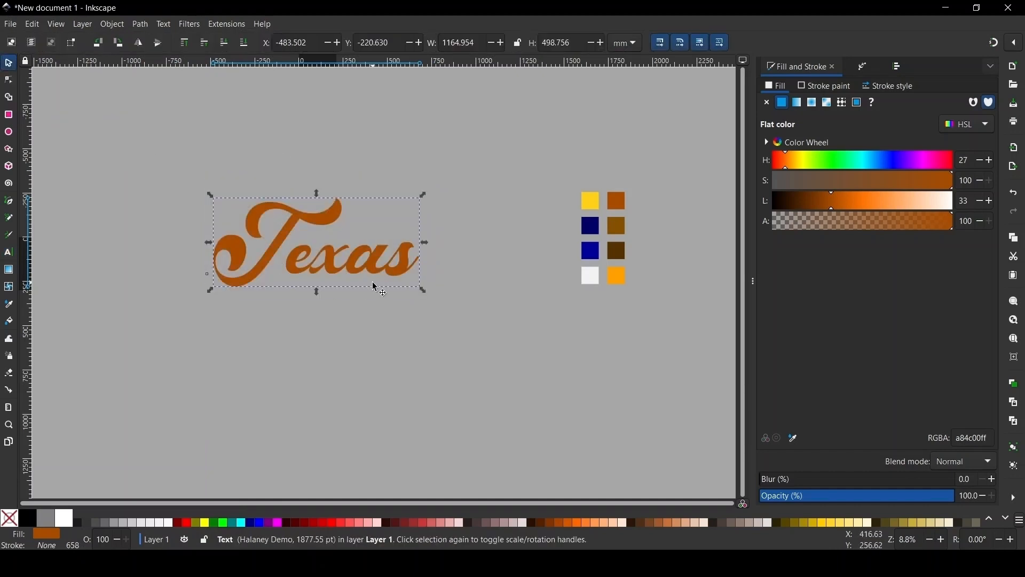
left_click_drag(367, 255, 394, 229)
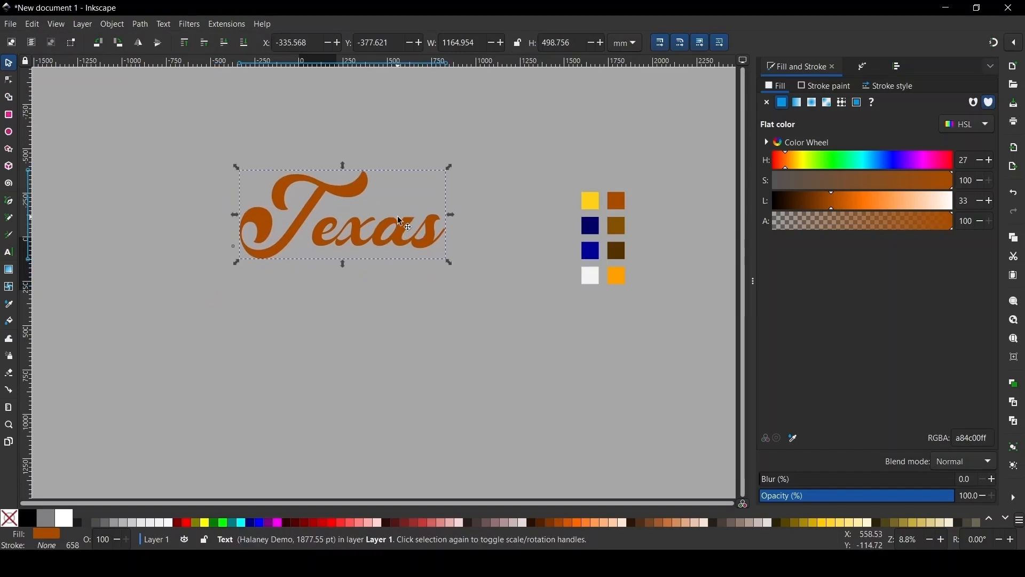
scroll(419, 127, "up", 1)
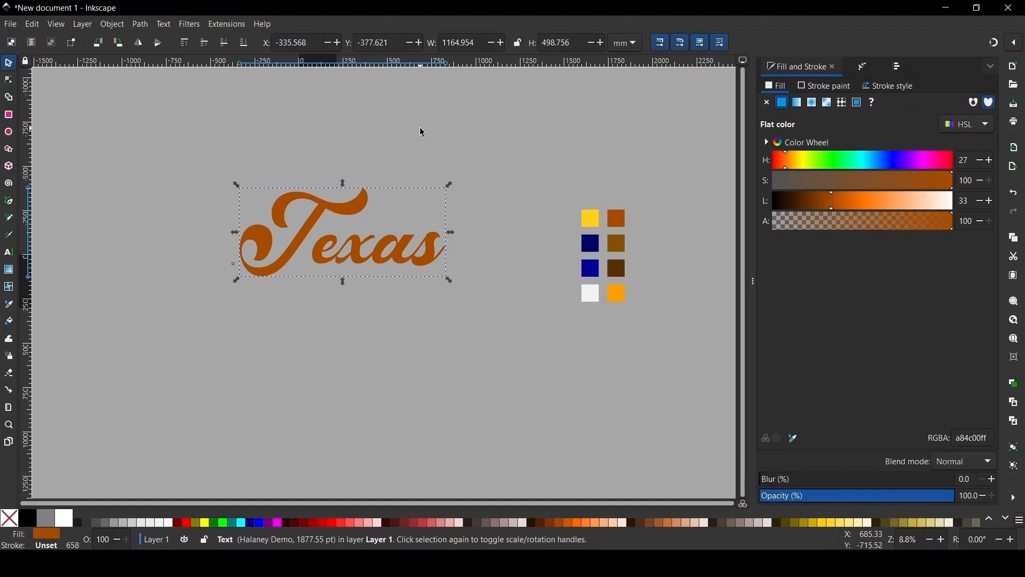
Create the word "bet" directly beneath "Texas" by editing a duplicate of that text.
left_click_drag(378, 238, 372, 353)
key("t")
key("ctrl+a")
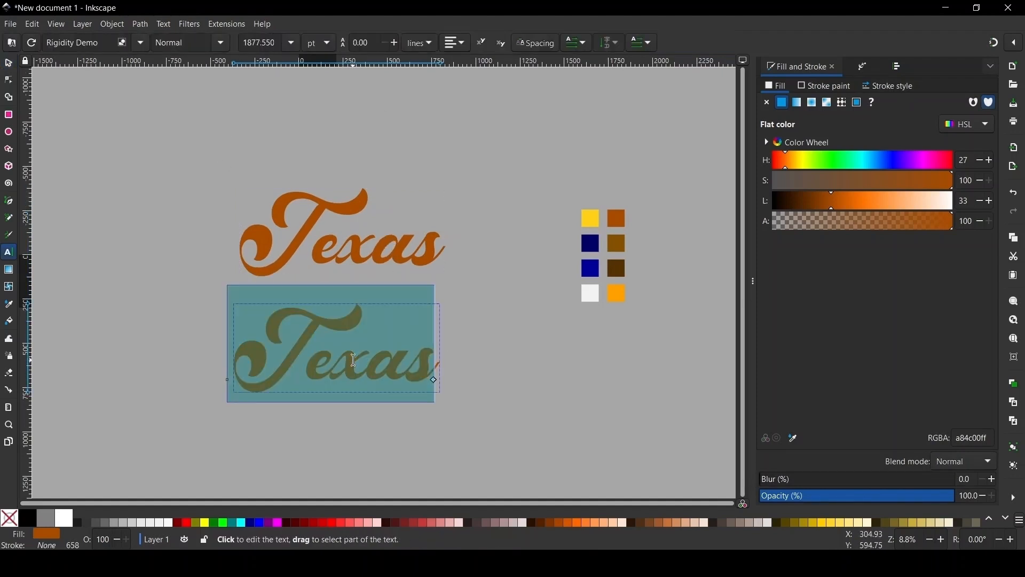
type("bet")
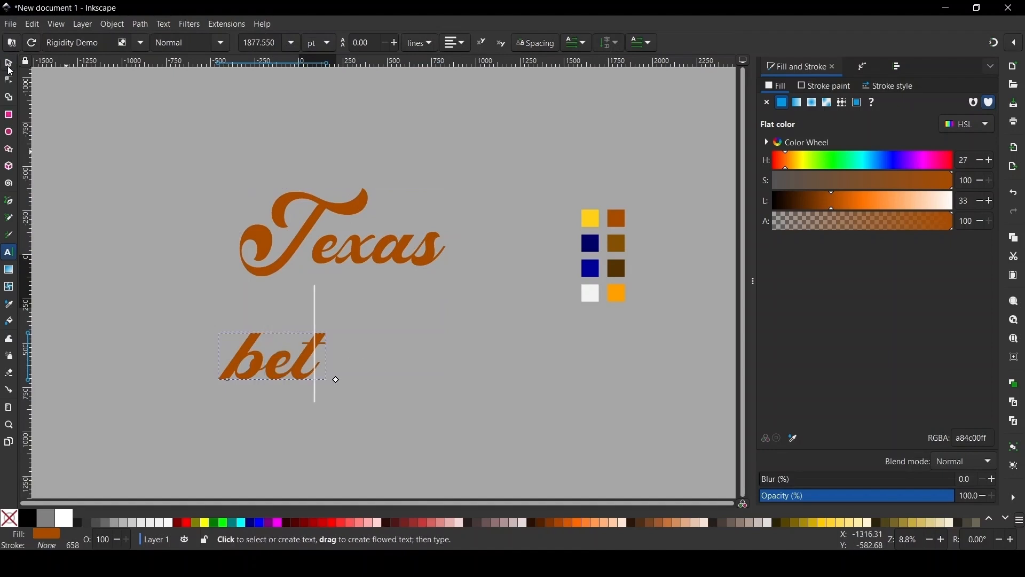
key("F1")
left_click_drag(299, 357, 312, 317)
Convert the "Texas" text to a path and split it so that the T becomes a separate shape.
scroll(296, 235, "up", 1)
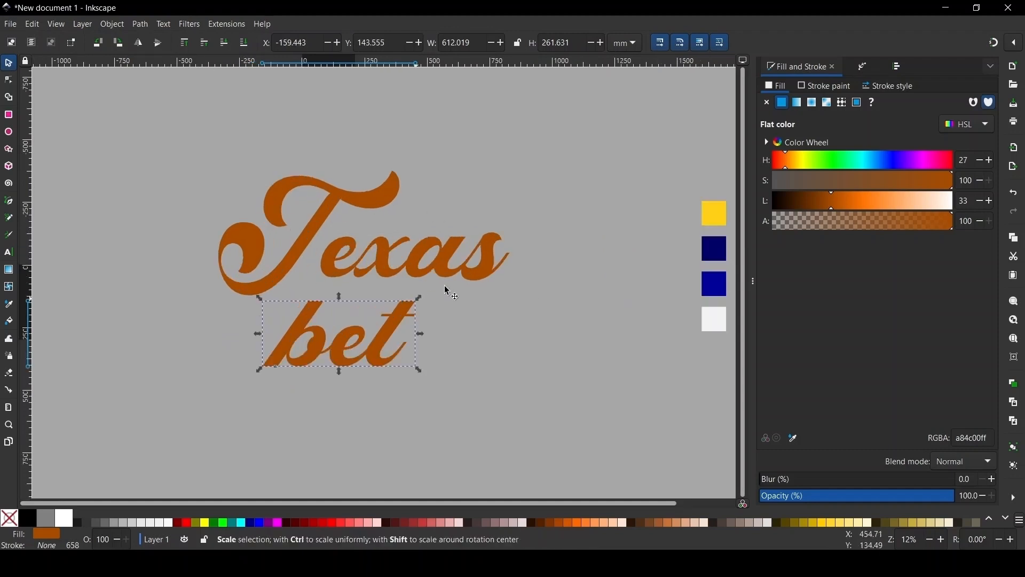
scroll(359, 230, "up", 1)
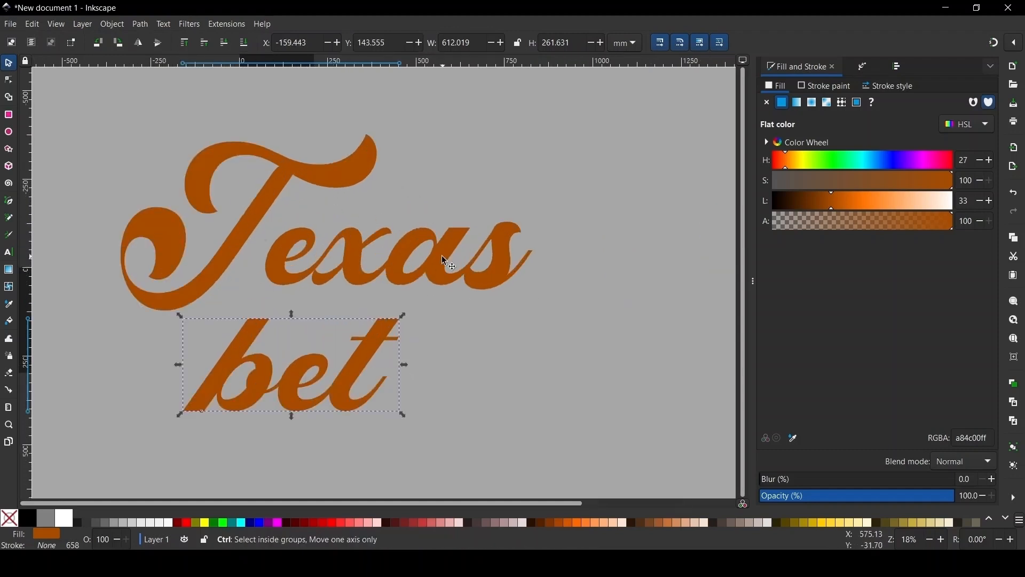
left_click(331, 158)
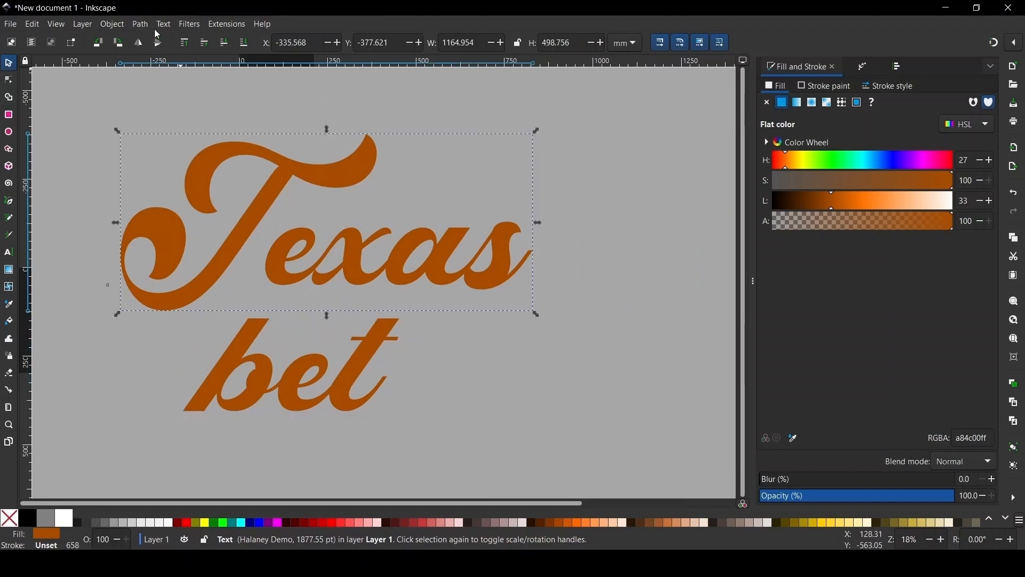
key("alt+p")
key("Return")
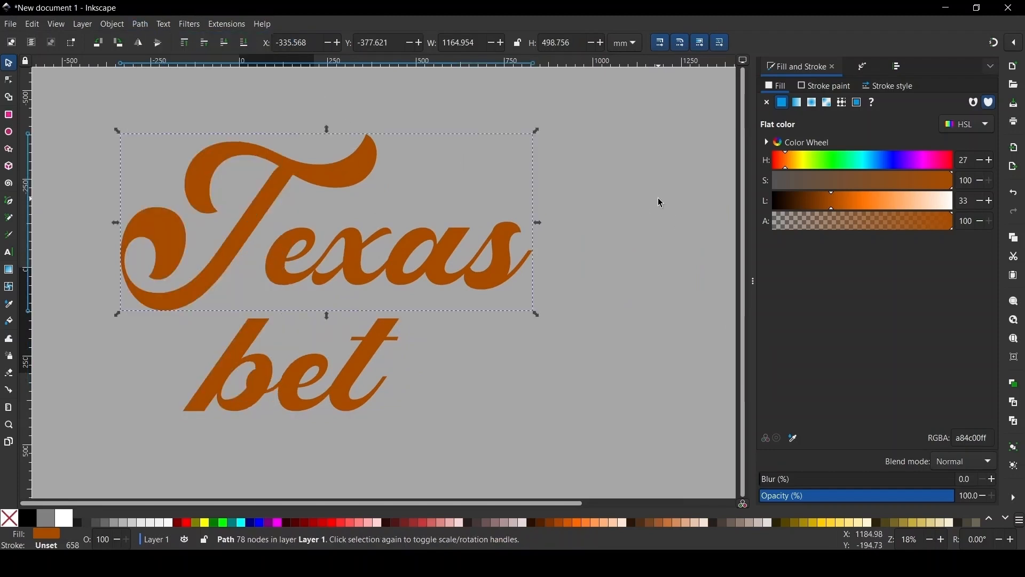
left_click(148, 28)
left_click(179, 224)
left_click(268, 93)
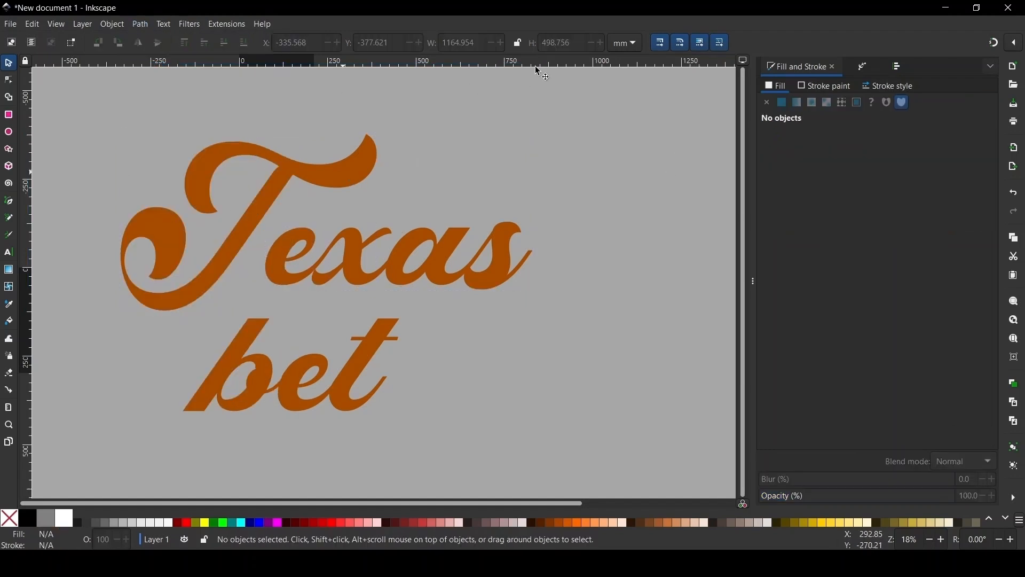
Nudge the letter T right, closer to "exas", to an X position of about -292.7 mm.
key("Tab")
key("Right")
key("Right")
key("Right")
key("Right")
key("Right")
key("Right")
key("Right")
key("Right")
key("Right")
key("Right")
key("Right")
key("Right")
key("Right")
key("Right")
key("Right")
key("Right")
key("Right")
key("Right")
key("Right")
key("Right")
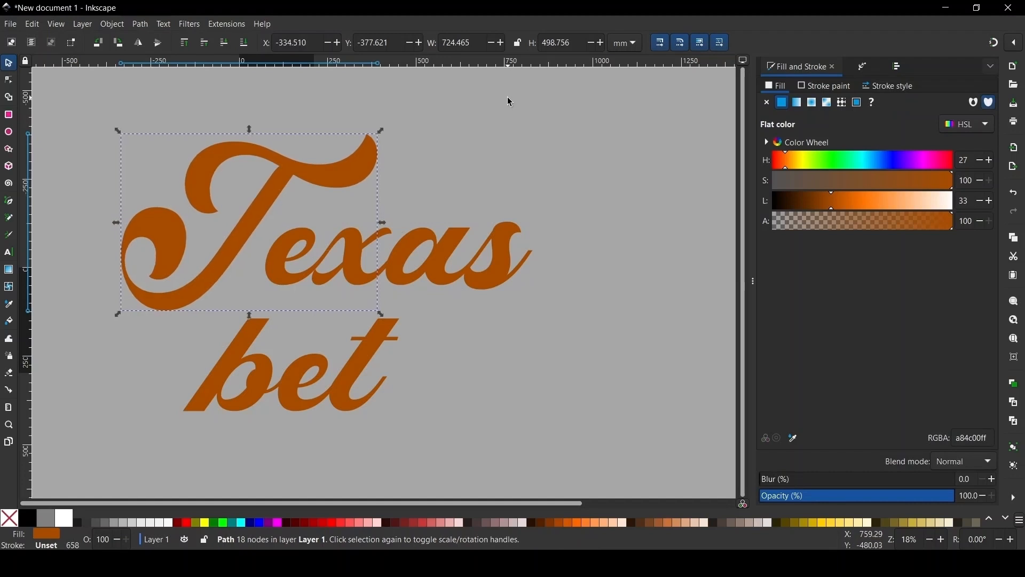
key("Right")
key("Right")
key("Right")
key("Right")
key("Right")
key("Right")
key("Right")
key("Right")
key("Right")
key("Right")
key("Right")
key("Right")
key("Right")
key("Right")
key("Right")
key("Right")
key("Right")
key("Right")
key("Right")
key("Right")
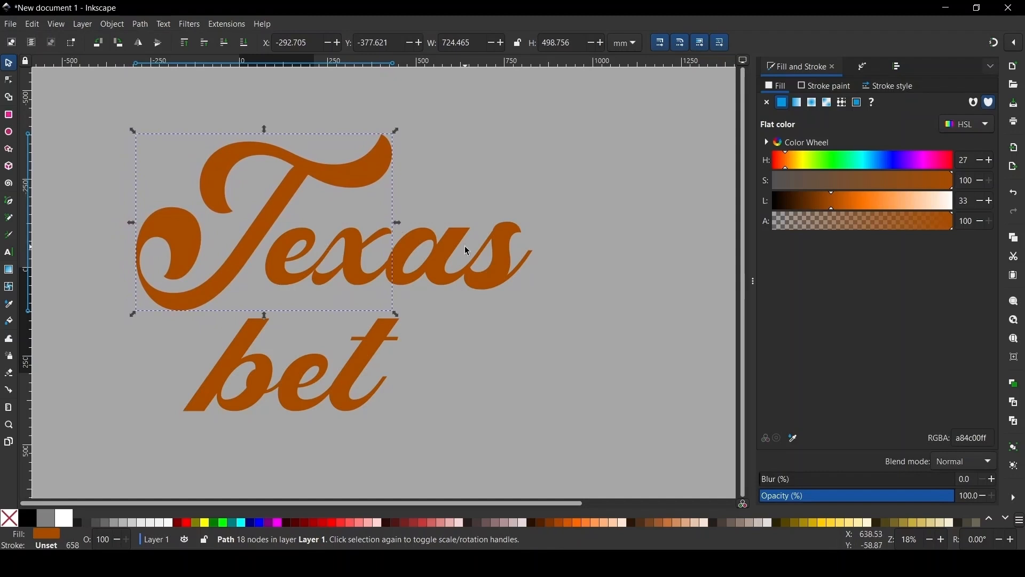
Delete the two end nodes of the thin tail on the letter s of "Texas".
scroll(536, 258, "up", 3, "ctrl")
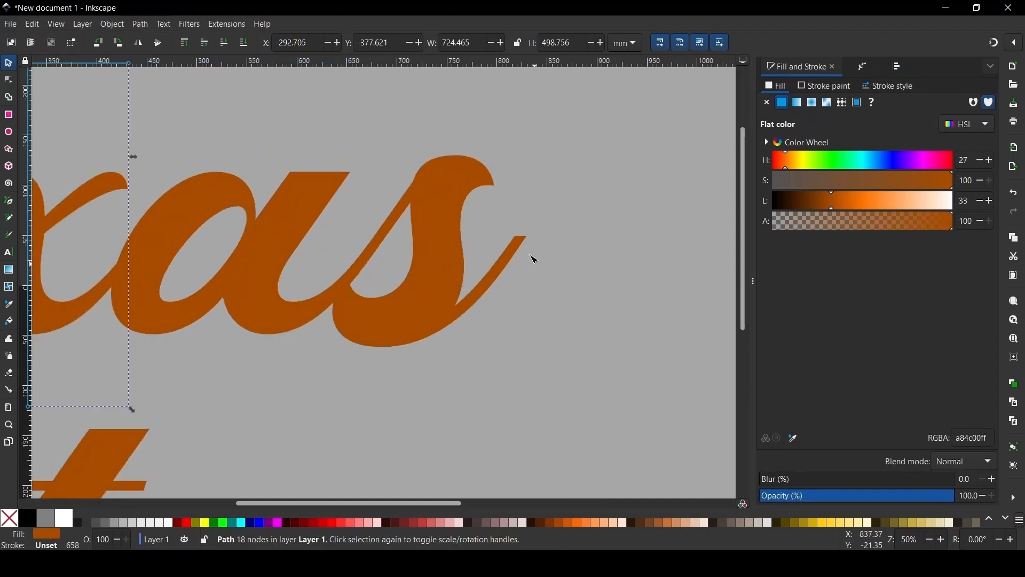
key("n")
left_click(520, 248)
left_click_drag(492, 215, 594, 262)
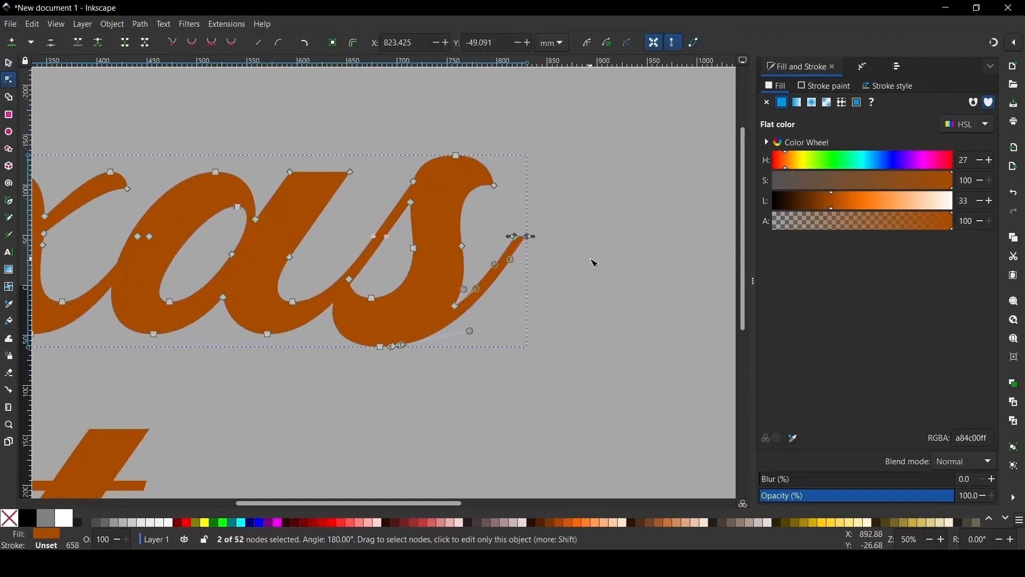
key("Delete")
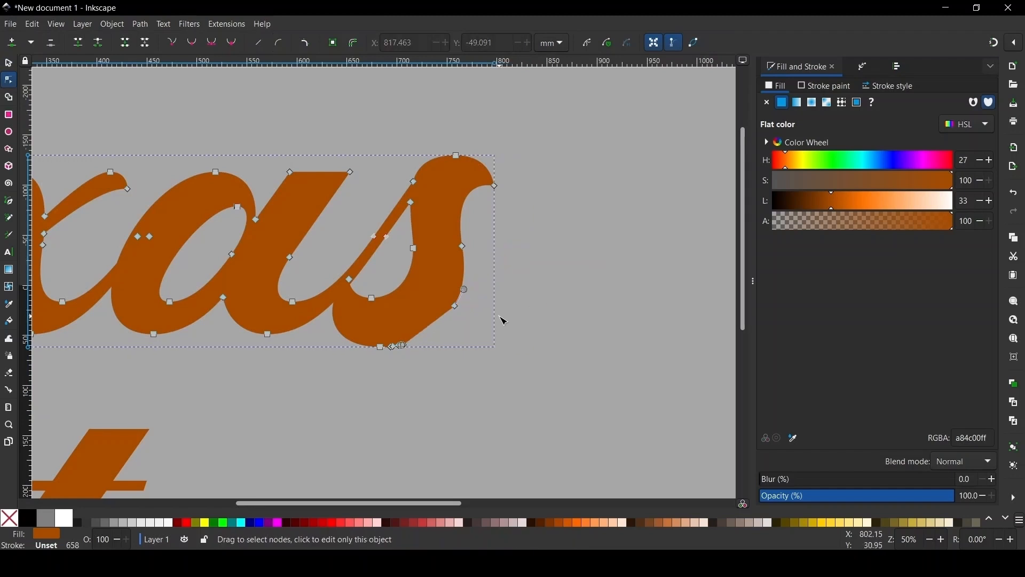
Bend the straight segment where the tail of the s was removed into a rounded curve and adjust its lower handle.
scroll(444, 334, "up", 5, "ctrl")
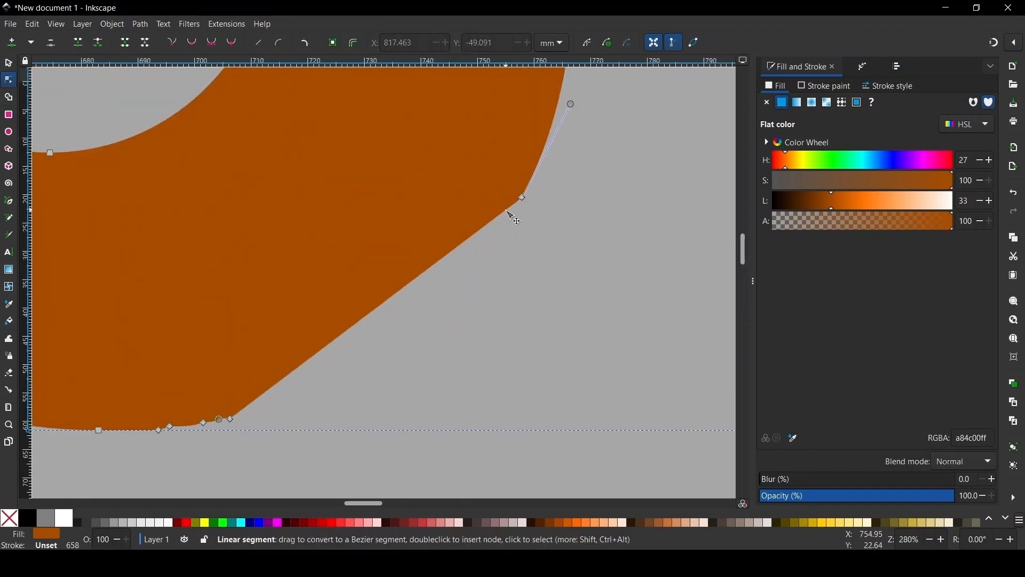
left_click_drag(507, 214, 391, 309)
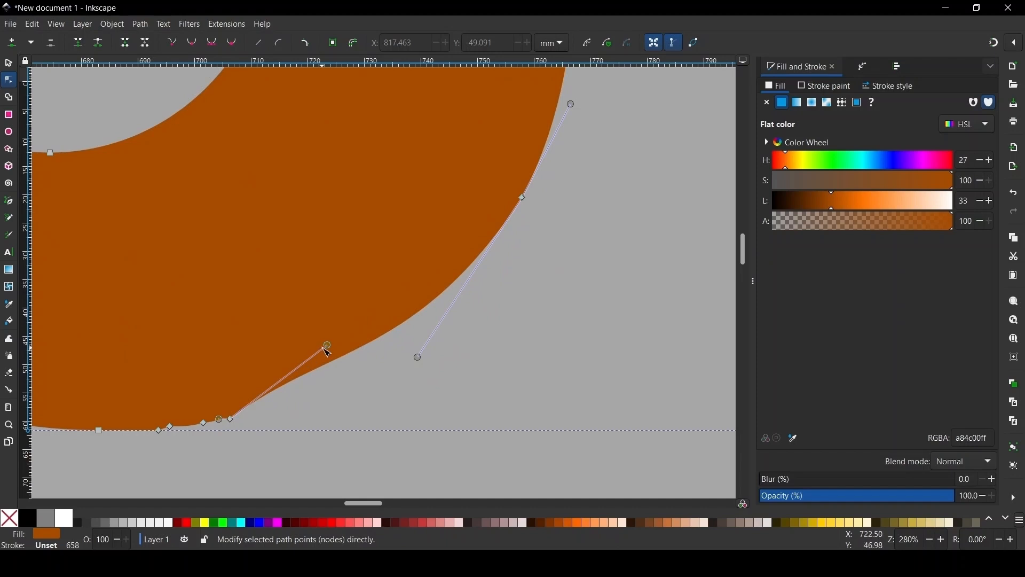
left_click_drag(327, 347, 340, 383)
Delete the three leftover nodes along the bottom edge of the letter s, where the tail was removed.
scroll(323, 431, "down", 2, "ctrl")
scroll(342, 397, "up", 4, "ctrl")
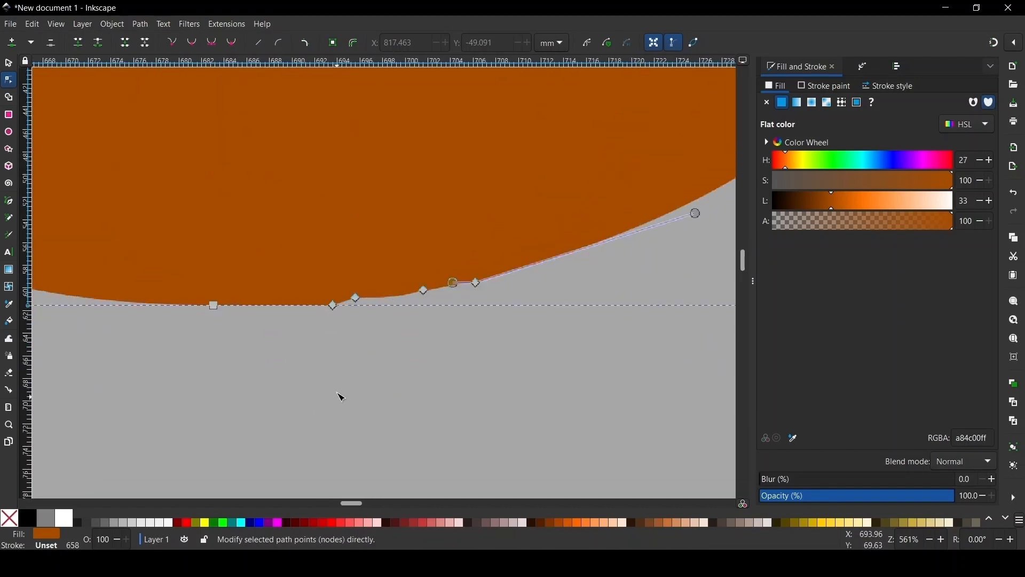
left_click_drag(238, 222, 444, 413)
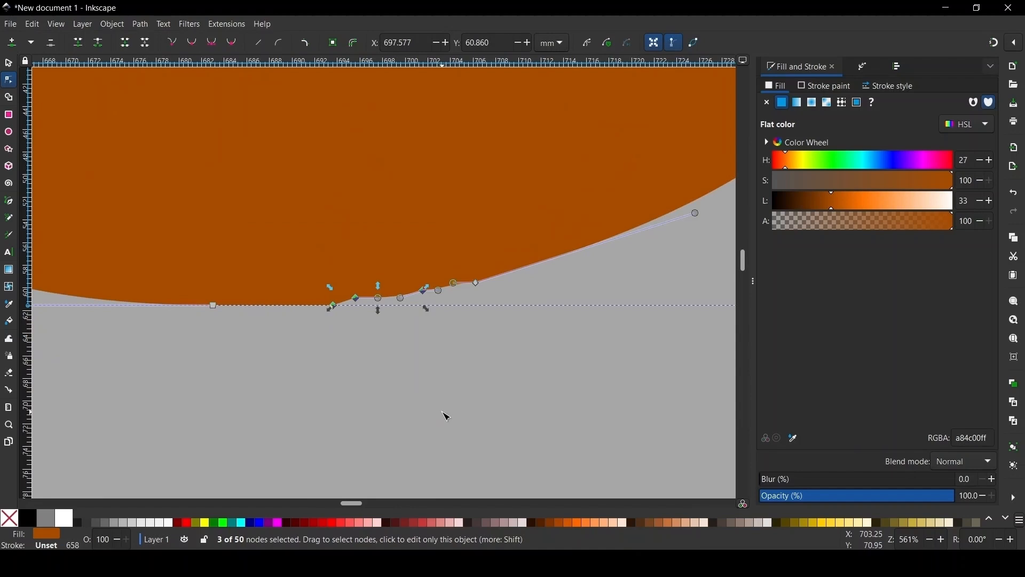
left_click(425, 421)
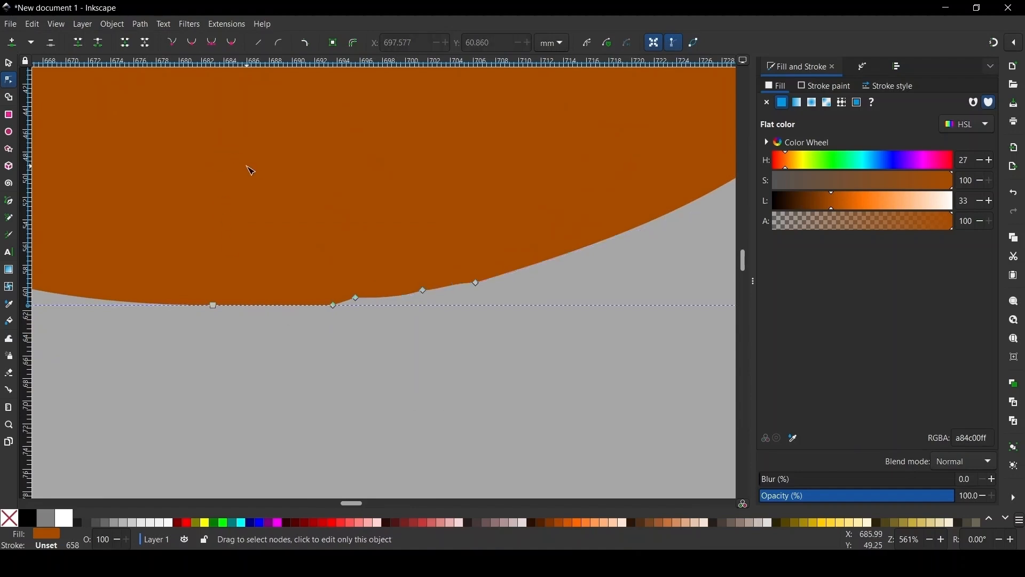
left_click_drag(240, 163, 464, 416)
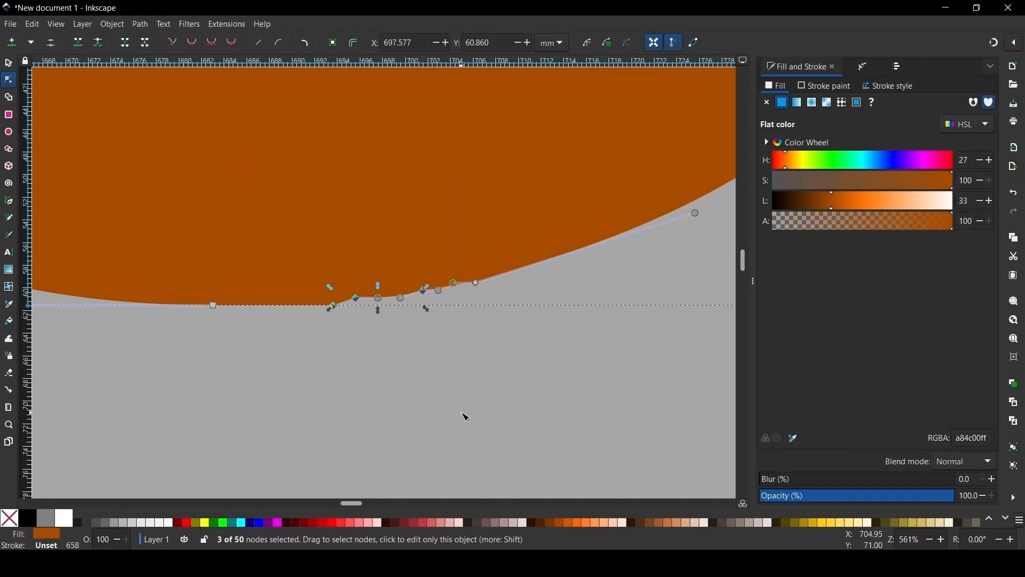
key("Delete")
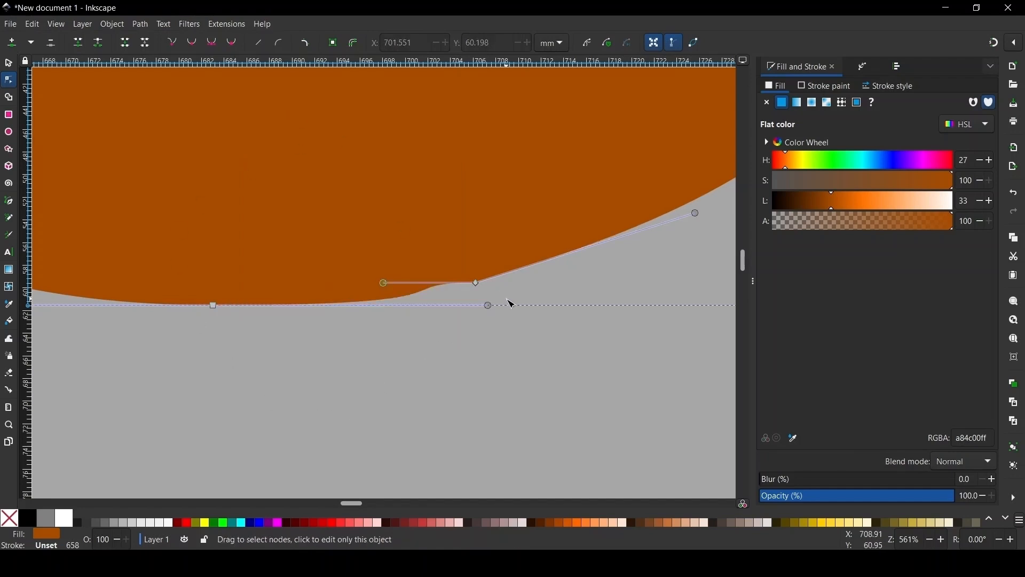
Delete the remaining corner node on the lower right curve of the s and deselect the path.
left_click_drag(449, 240, 546, 342)
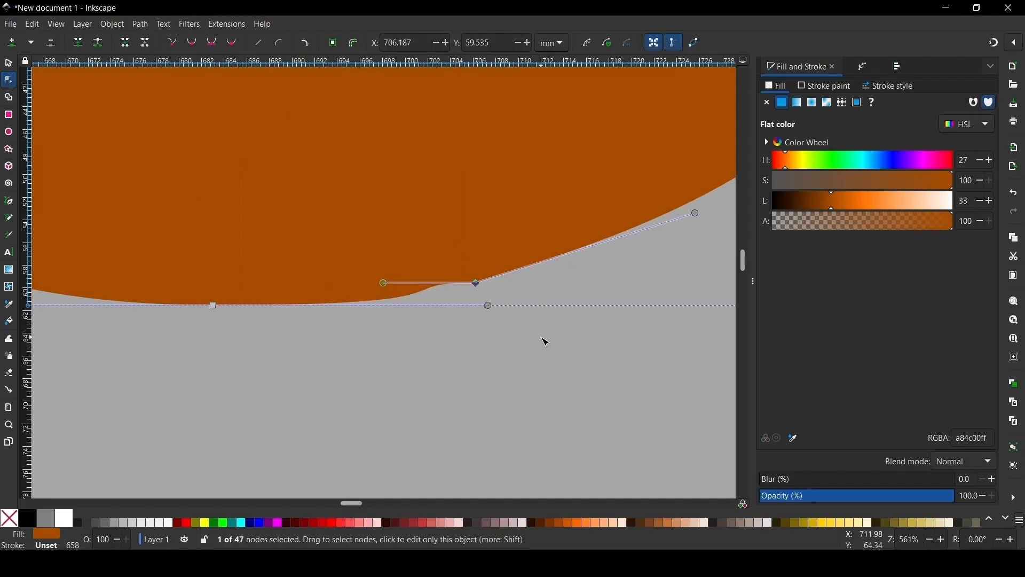
key("Delete")
scroll(368, 371, "down", 3, "ctrl")
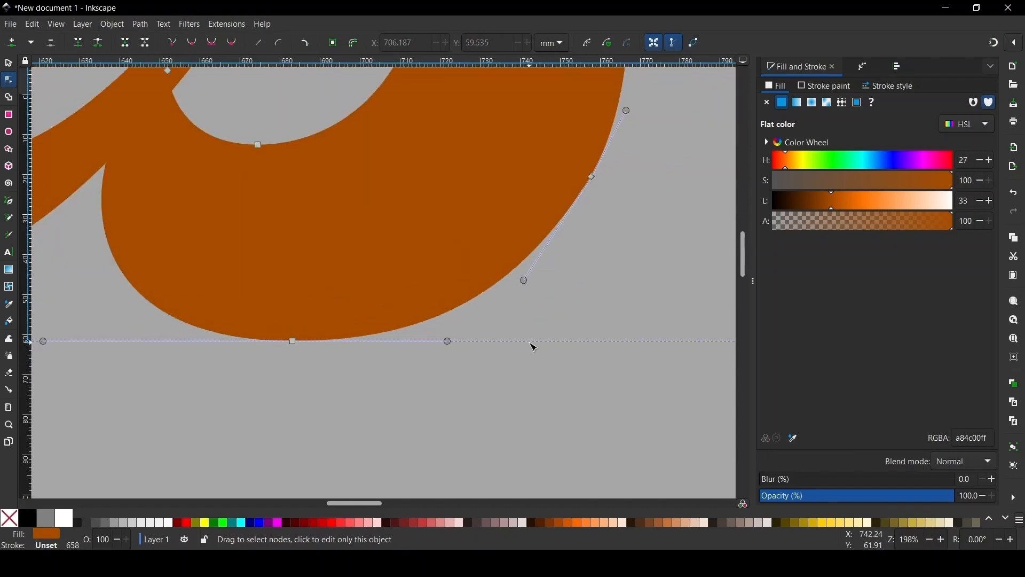
scroll(534, 347, "down", 1, "ctrl")
key("Escape")
scroll(625, 304, "down", 4, "ctrl")
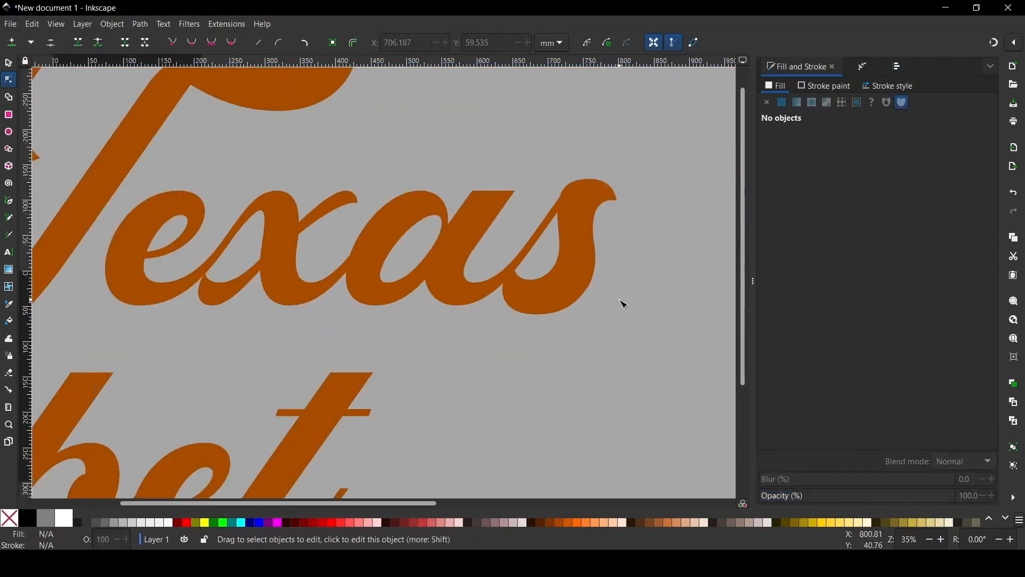
scroll(626, 289, "down", 1, "ctrl")
scroll(330, 203, "down", 1, "ctrl")
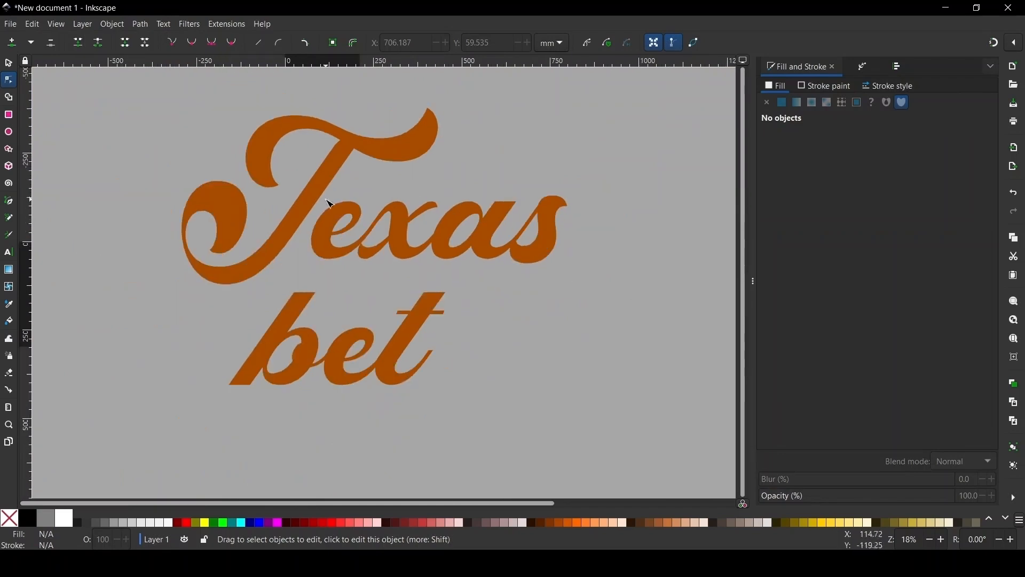
Bulge the outer left curve of the T's swash outward to thicken its thinnest part.
scroll(185, 237, "up", 5, "ctrl")
left_click(213, 172)
scroll(194, 289, "down", 2, "ctrl")
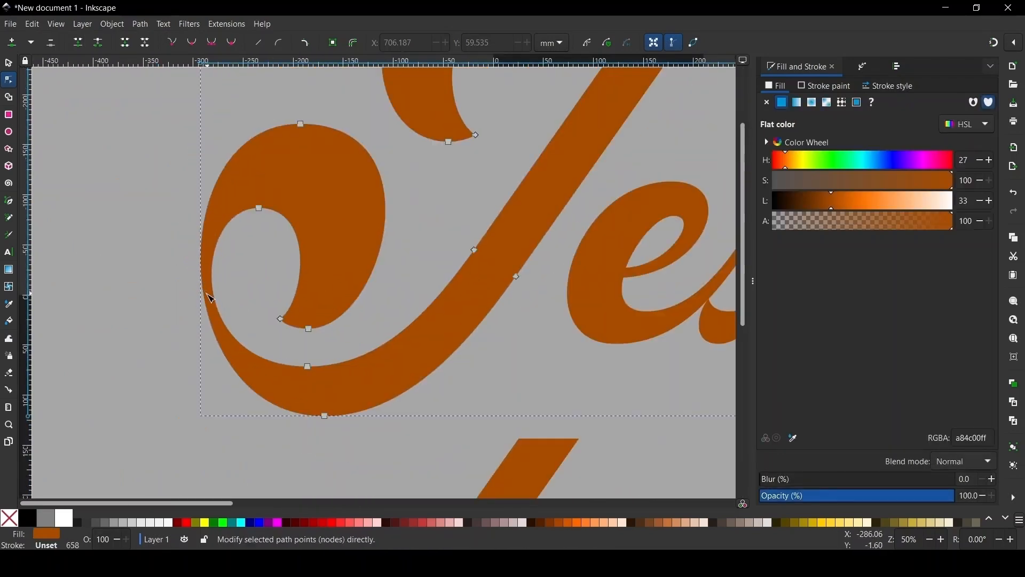
left_click_drag(207, 299, 193, 299)
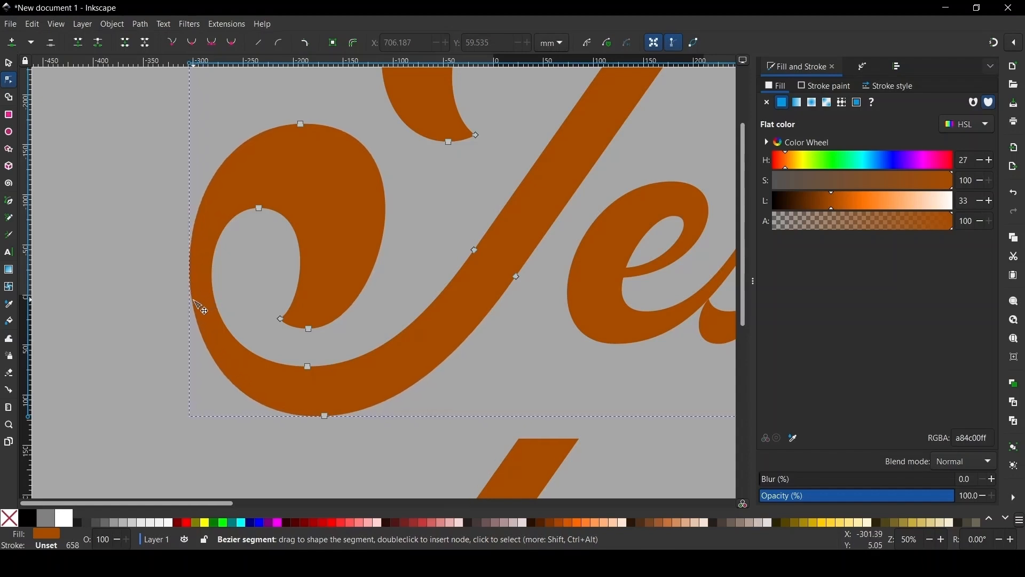
left_click(156, 337)
scroll(176, 347, "down", 2, "ctrl")
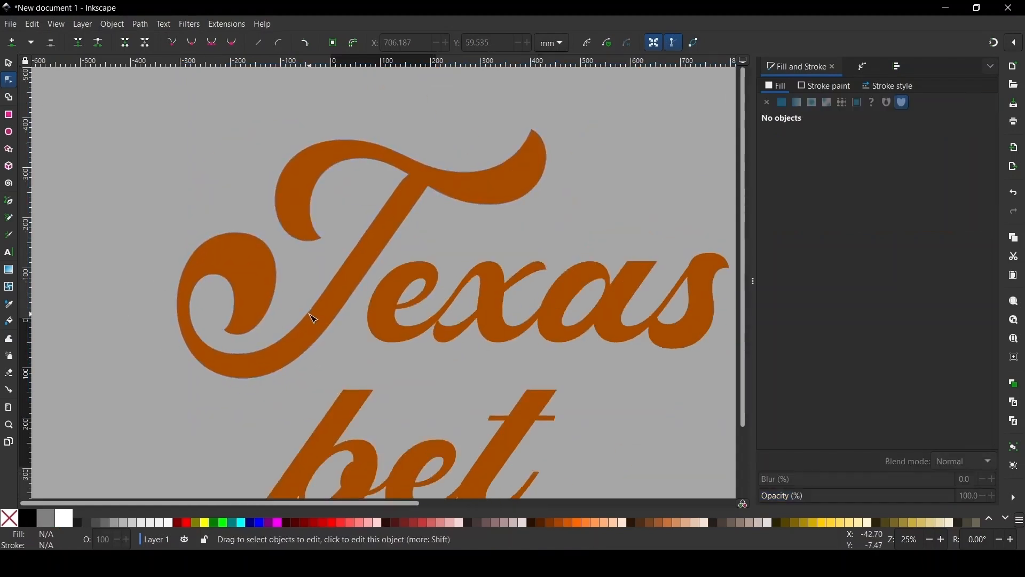
scroll(343, 267, "down", 1, "ctrl")
scroll(349, 325, "down", 1, "ctrl")
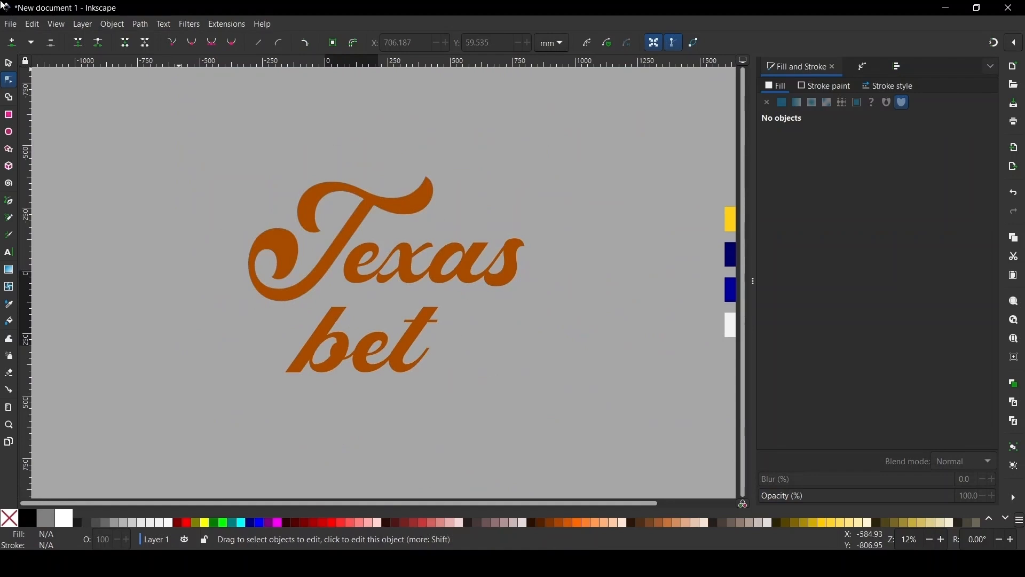
Move the word "bet" up and slightly left beneath "Texas", to about X -139.2 mm and Y 71.0 mm.
left_click(8, 62)
scroll(389, 287, "up", 2, "ctrl")
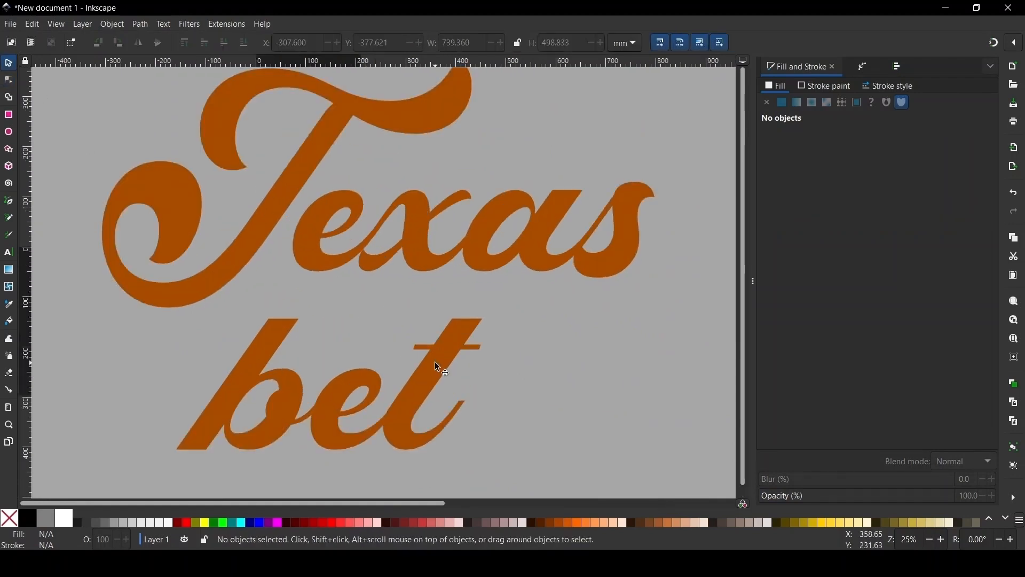
left_click_drag(454, 323, 469, 303)
scroll(300, 209, "down", 4, "ctrl")
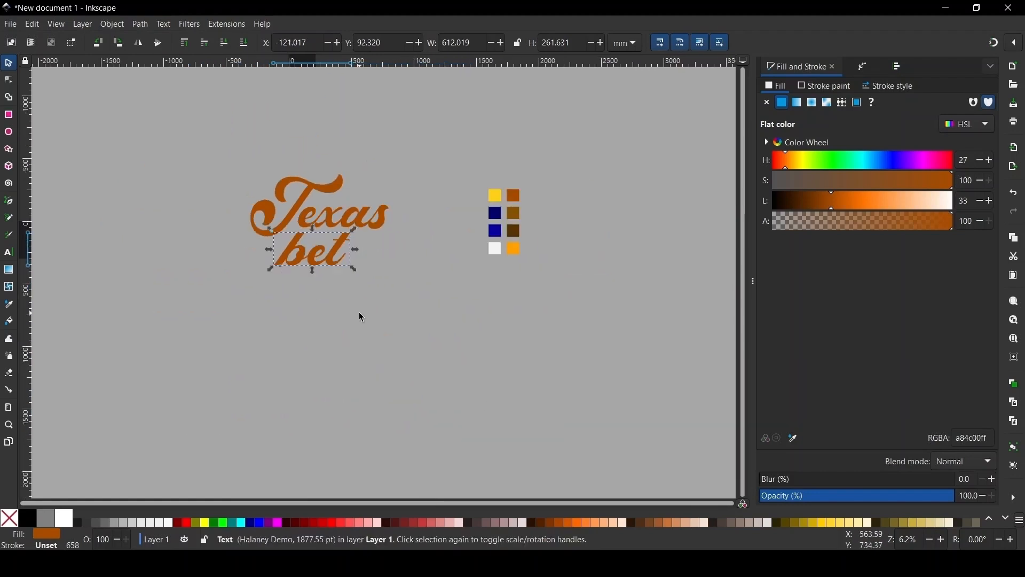
left_click(412, 260)
scroll(340, 220, "up", 2, "ctrl")
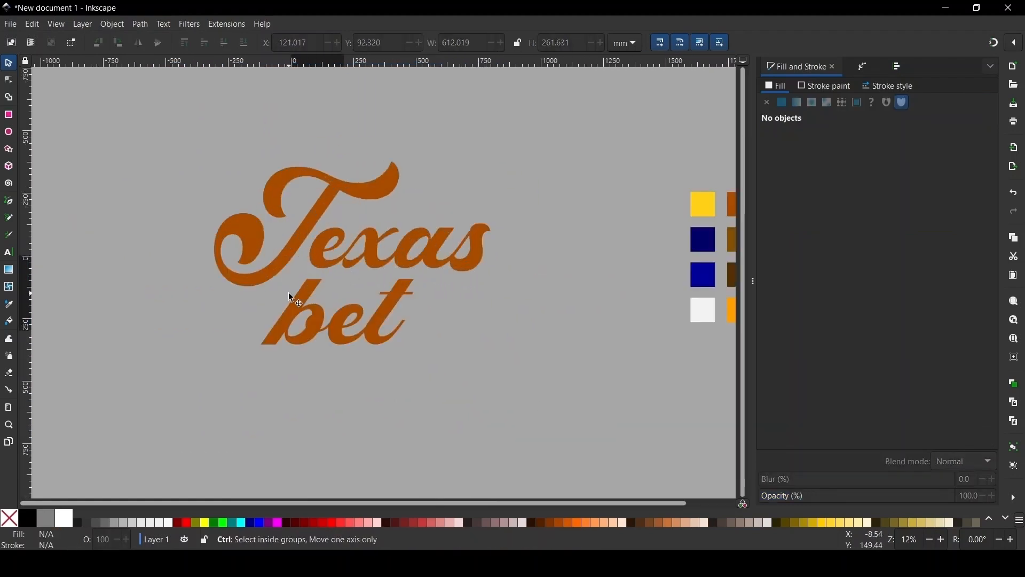
scroll(299, 296, "up", 2, "ctrl")
left_click_drag(361, 326, 310, 293)
scroll(307, 295, "down", 4, "ctrl")
left_click(373, 369)
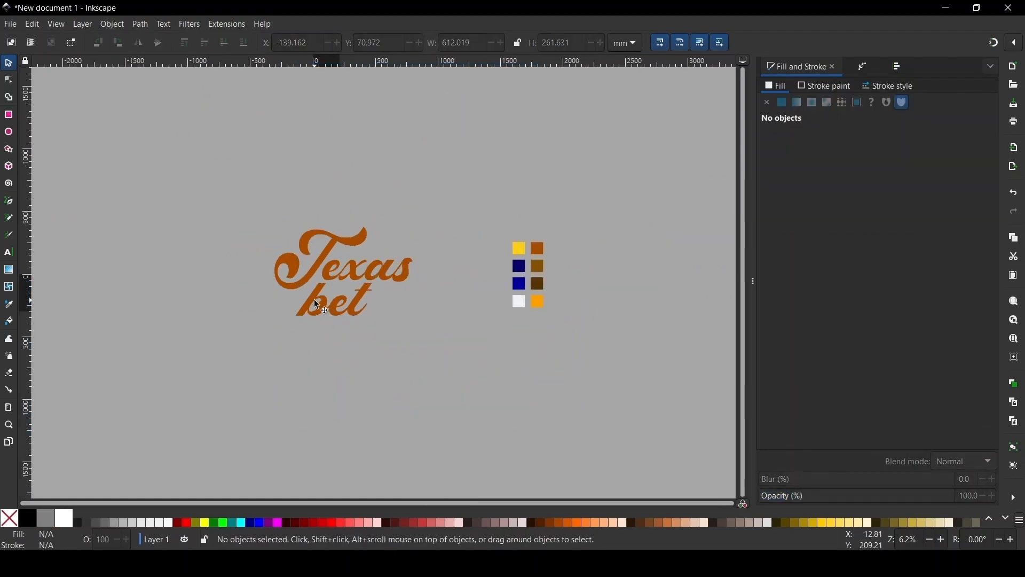
scroll(325, 282, "up", 3, "ctrl")
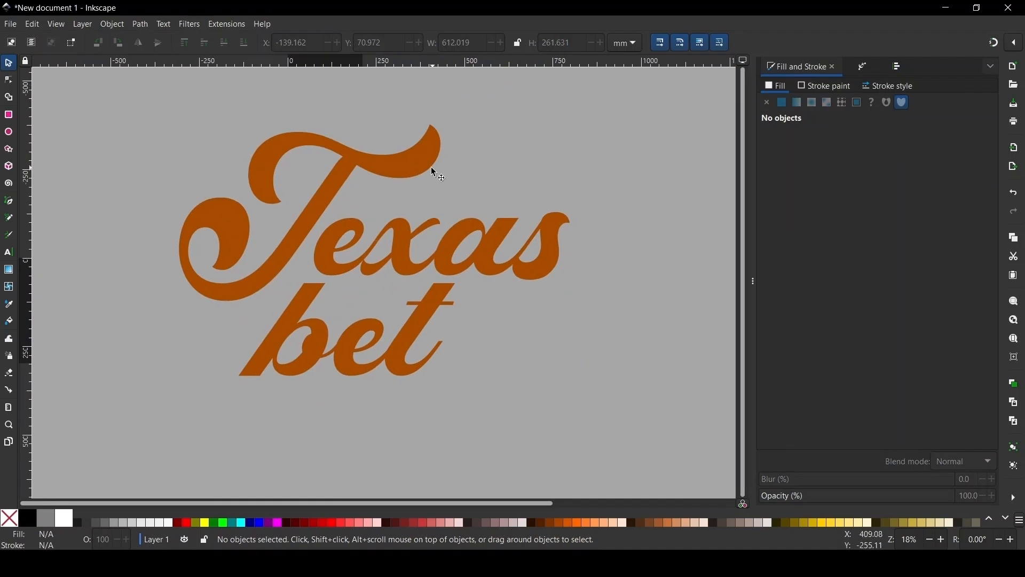
Select all three pieces of "Texas" and unite them into a single path.
left_click(393, 161)
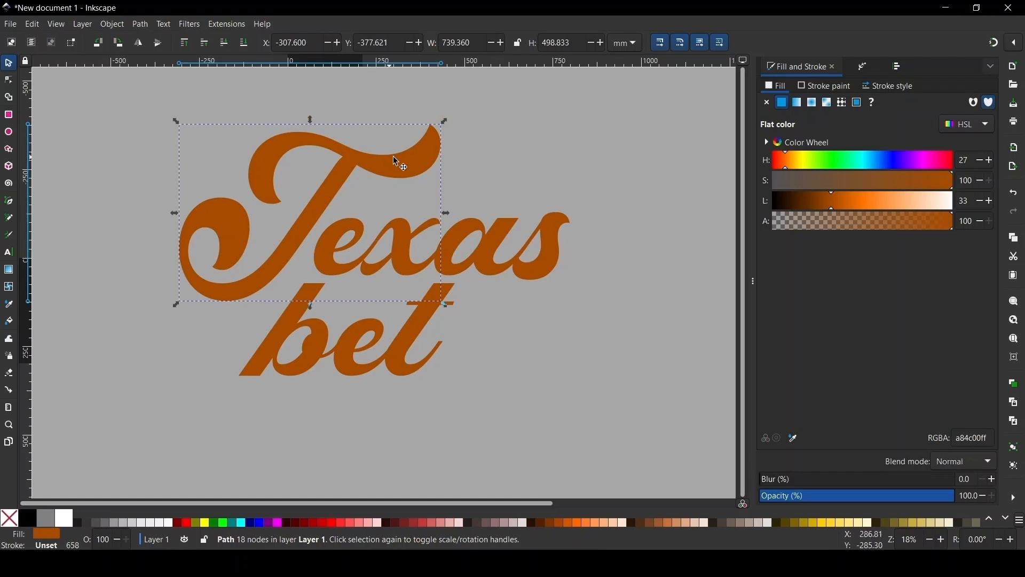
left_click(551, 232, "shift")
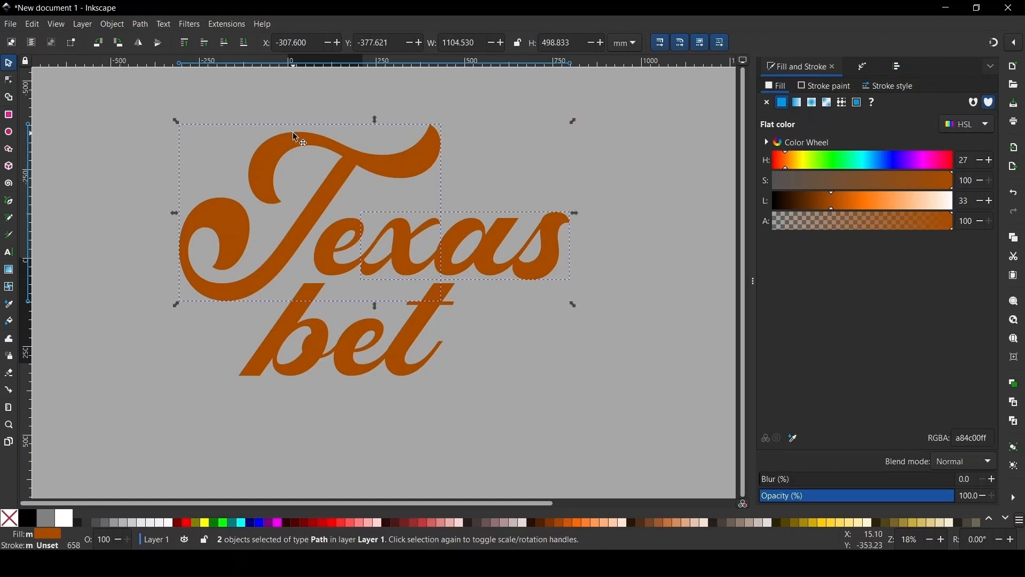
left_click(354, 231, "shift")
left_click(219, 136)
left_click_drag(112, 86, 651, 350)
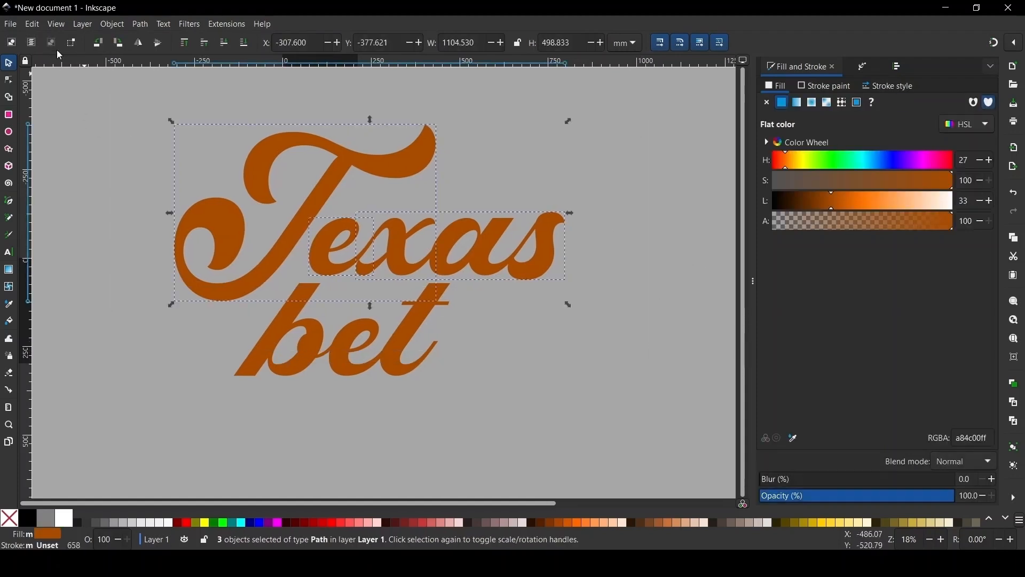
left_click(138, 24)
left_click(160, 85)
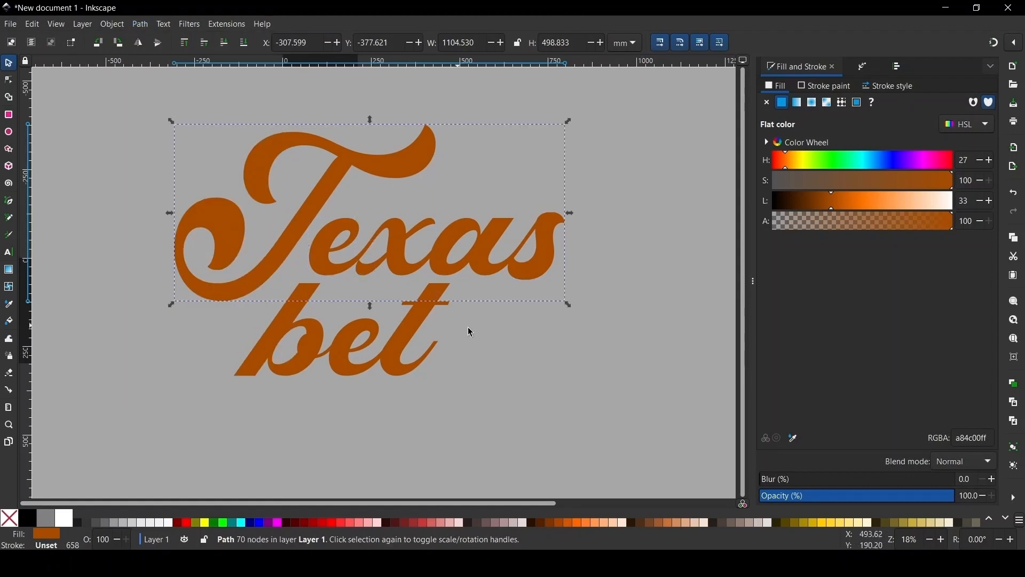
left_click(431, 312)
left_click(557, 407)
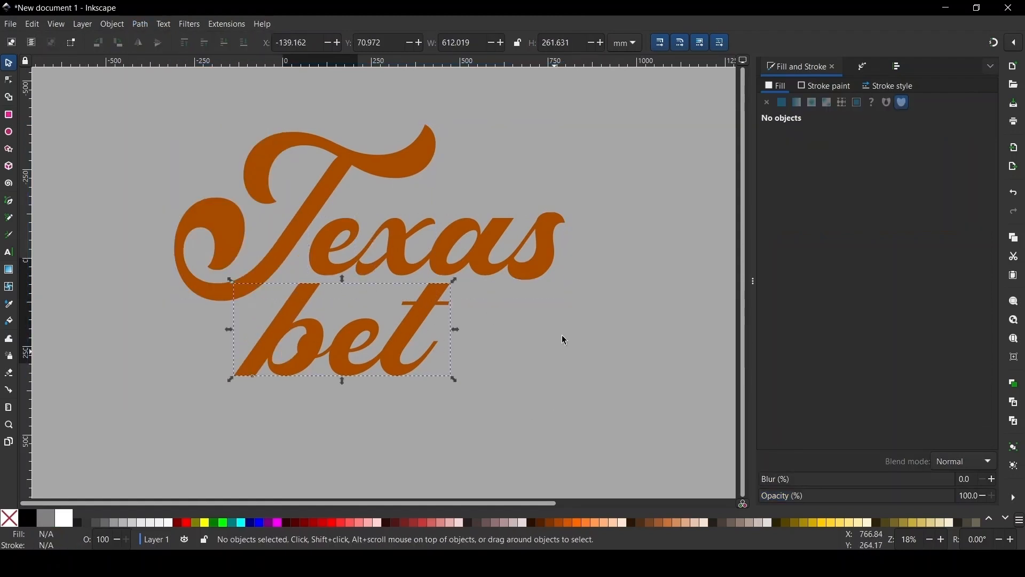
Give the united "Texas" path a linear gradient fill.
left_click(298, 176)
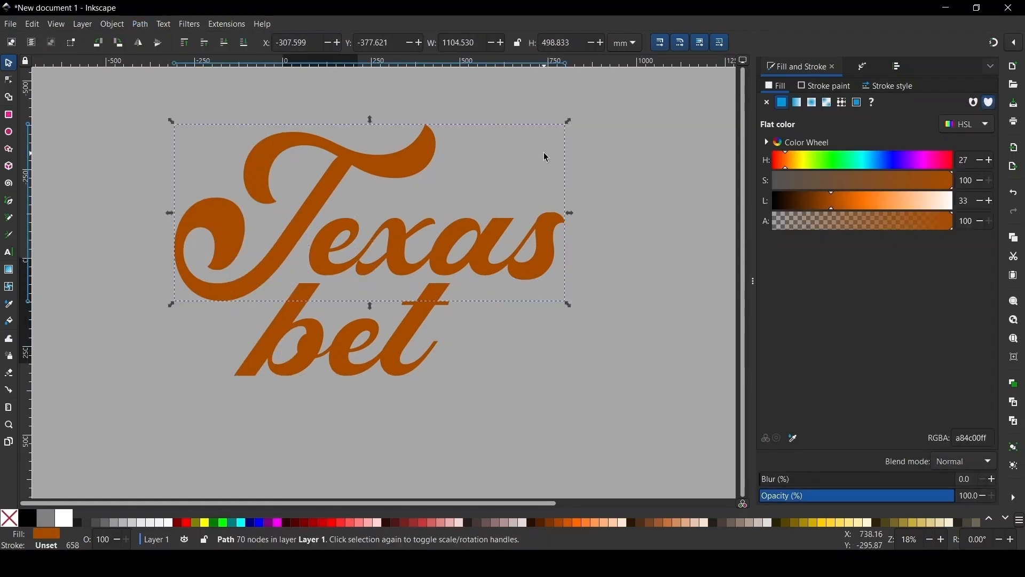
left_click(799, 103)
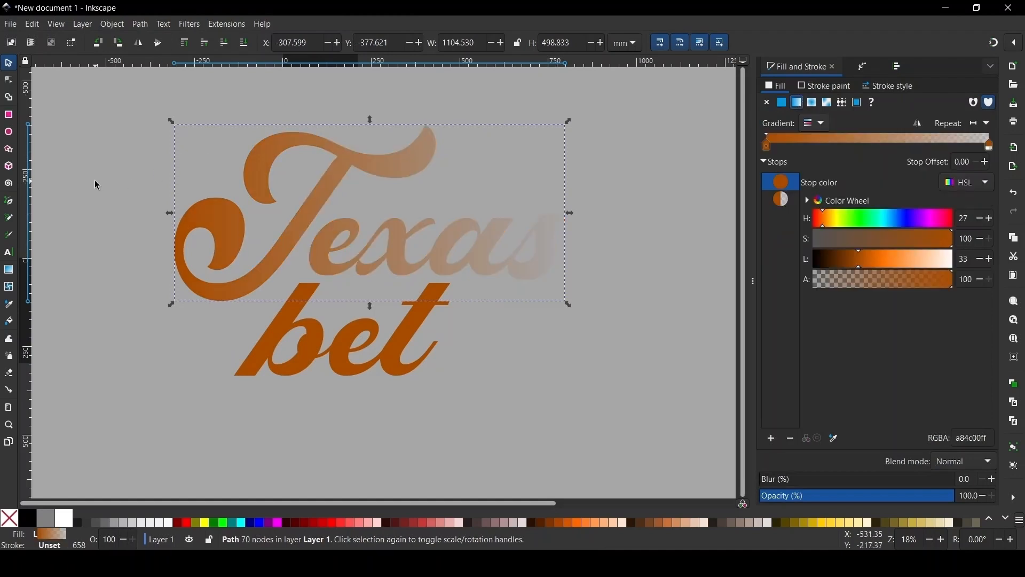
scroll(239, 246, "down", 2, "ctrl")
scroll(224, 255, "up", 2, "ctrl")
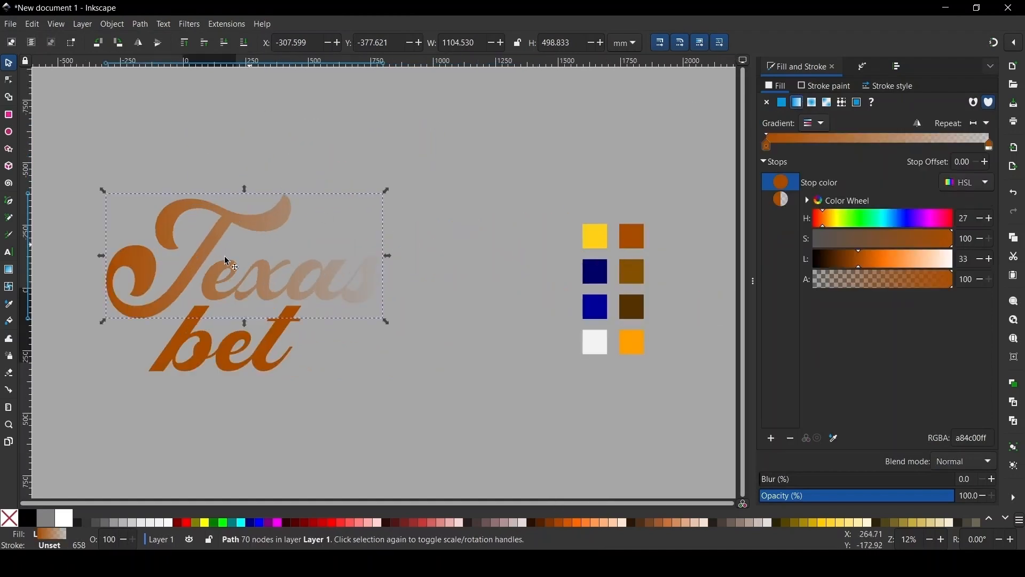
Move the whole set of colour swatches closer to the lettering.
scroll(357, 190, "down", 1, "ctrl")
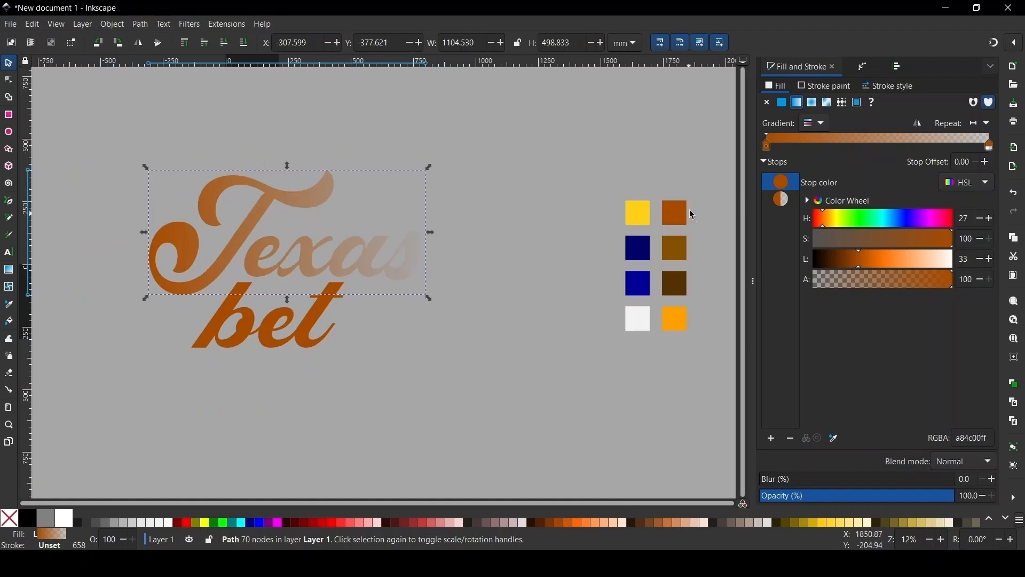
left_click_drag(529, 173, 717, 459)
left_click_drag(673, 230, 554, 139)
scroll(373, 211, "up", 1, "ctrl")
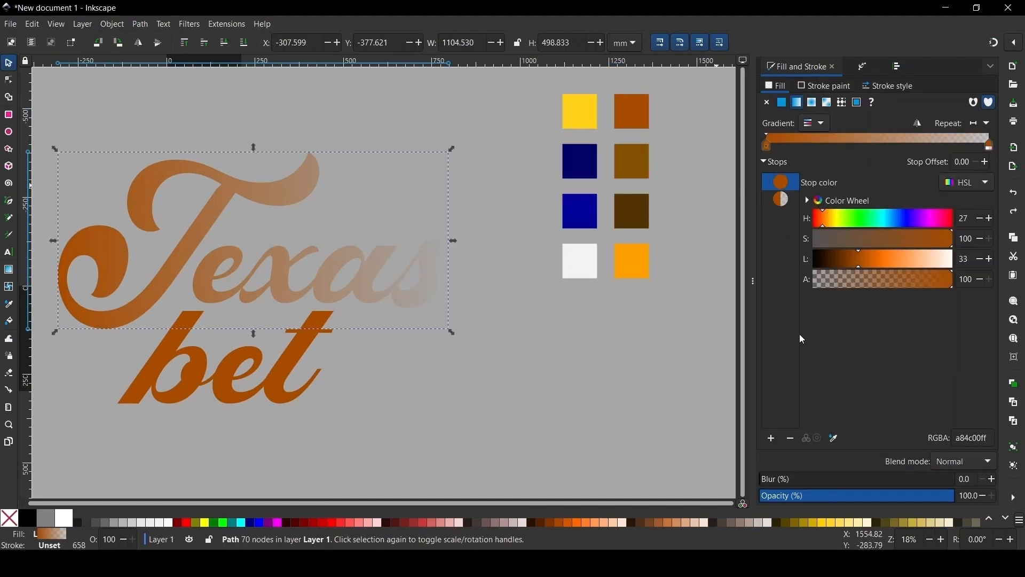
Add four more stops to the "Texas" gradient.
left_click(772, 439)
left_click(772, 439)
left_click(772, 439)
left_click(772, 439)
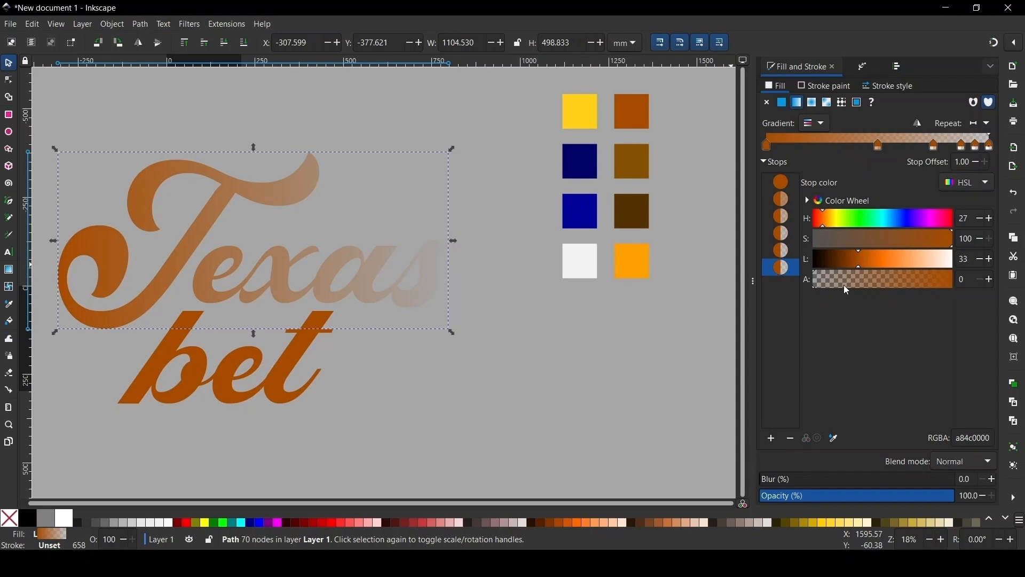
Raise the alpha of the five semi-transparent and transparent gradient stops to 100.
left_click_drag(837, 280, 953, 280)
left_click(780, 250)
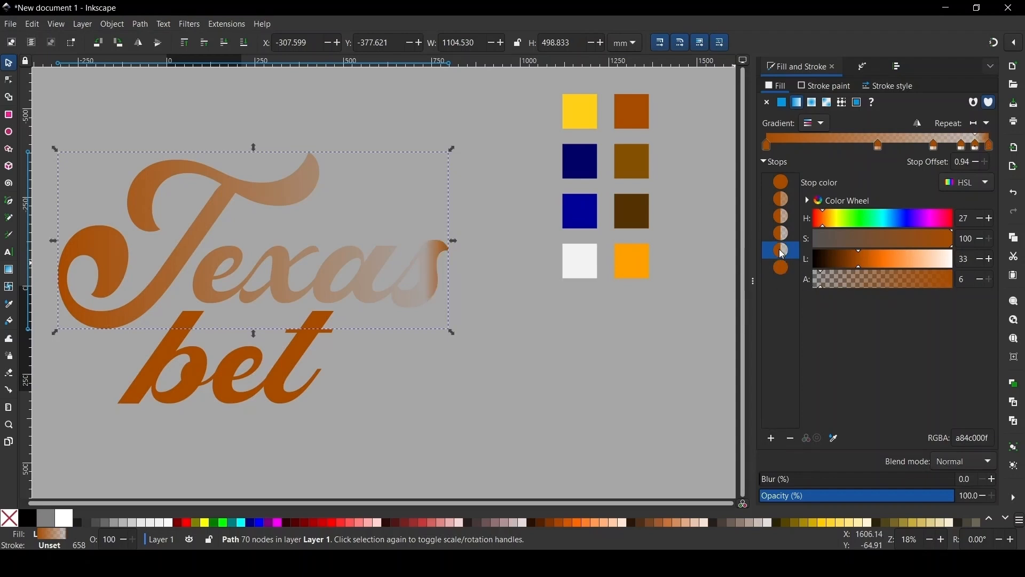
left_click_drag(827, 278, 953, 280)
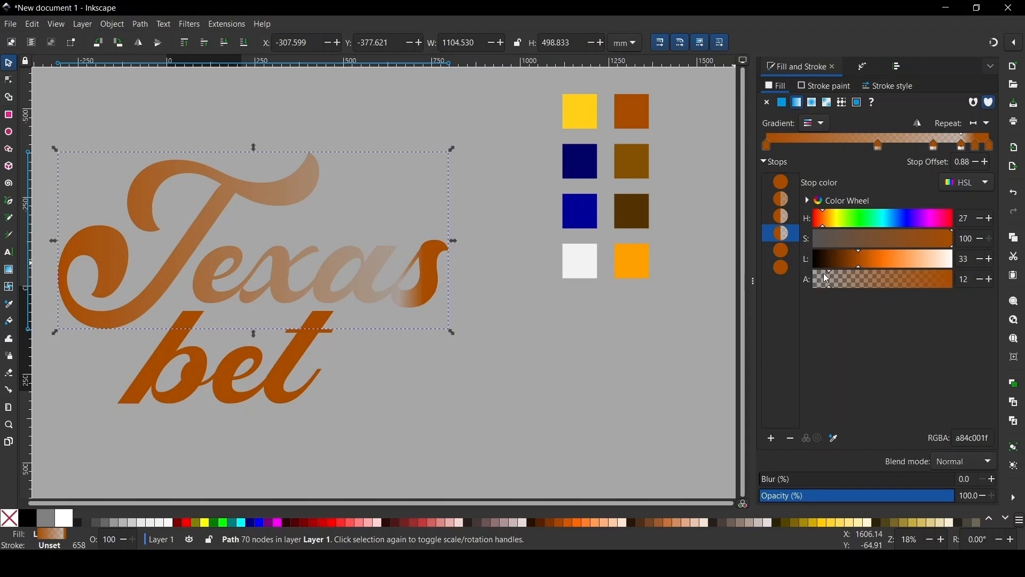
left_click_drag(844, 279, 952, 279)
left_click(781, 214)
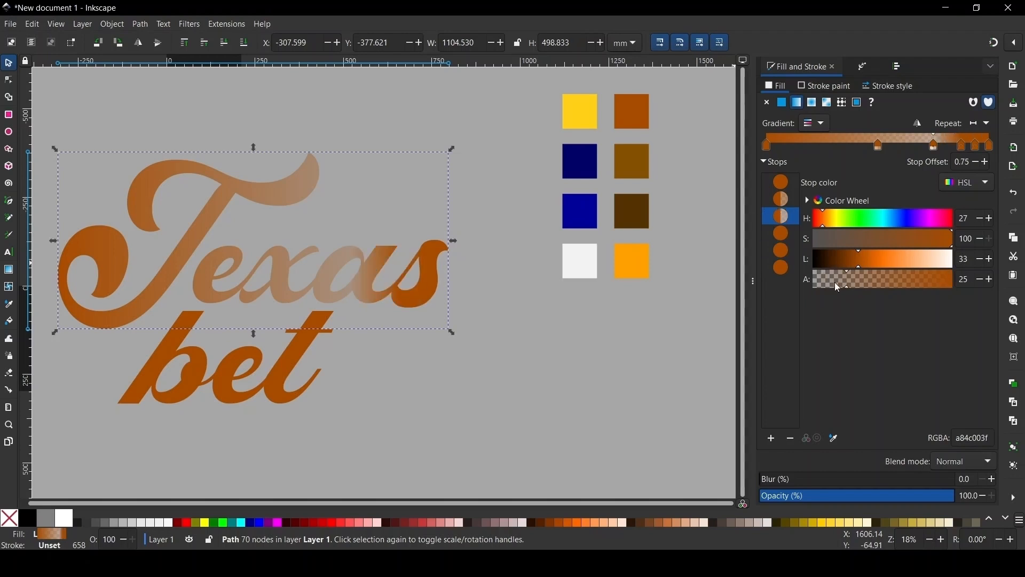
left_click_drag(835, 281, 952, 281)
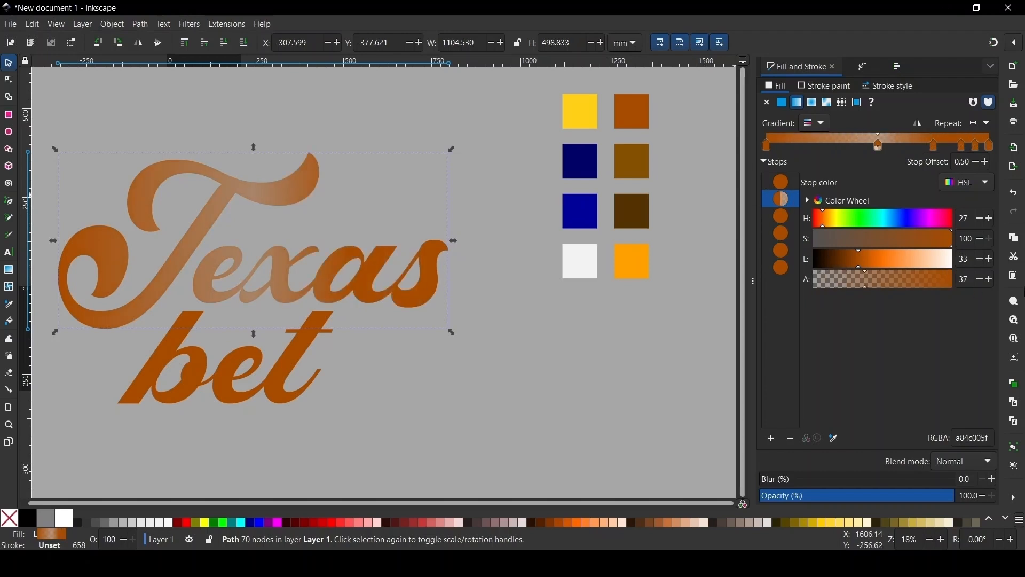
left_click_drag(849, 281, 952, 281)
Run the "Texas" gradient vertically from the tip of the T's crossbar to just below the small letters, with the second stop at offset 0.56.
left_click(780, 182)
key("g")
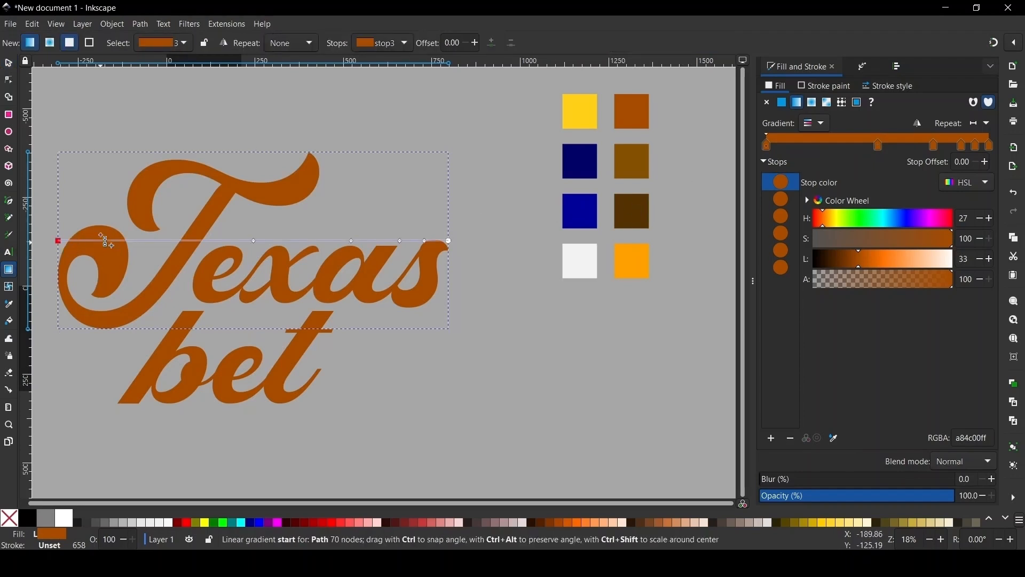
left_click_drag(59, 242, 298, 159)
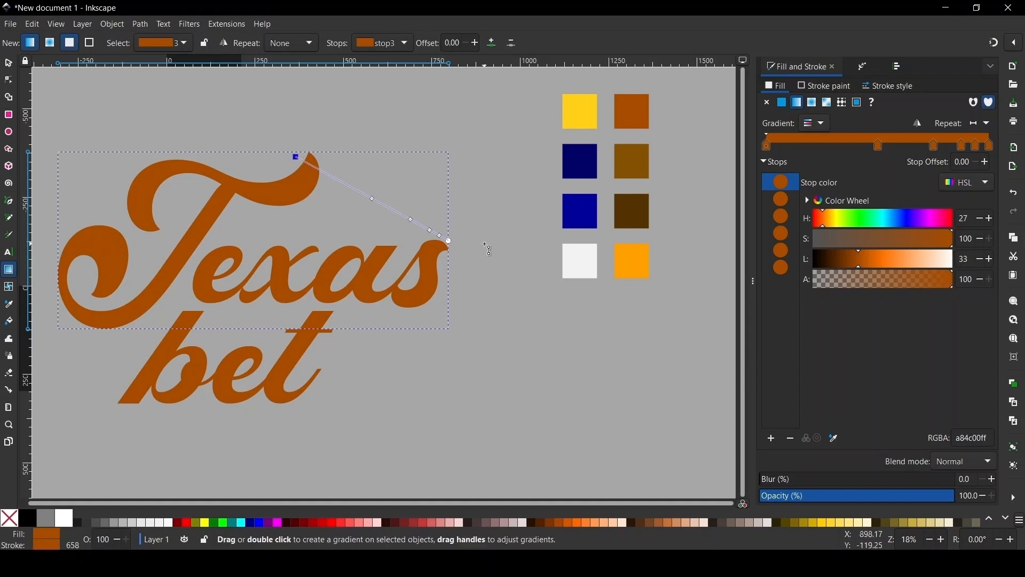
left_click_drag(276, 304, 302, 311)
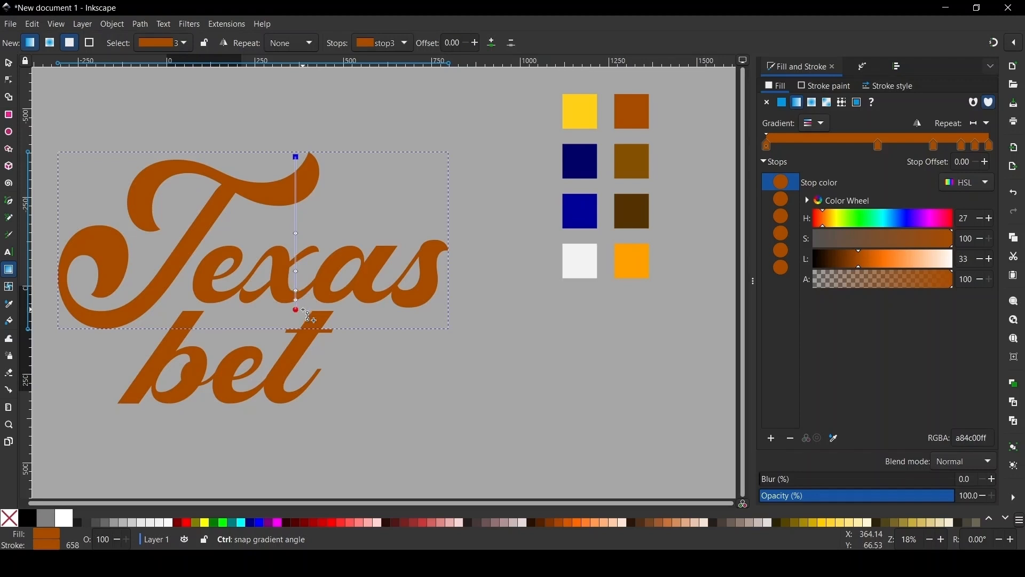
left_click(309, 307)
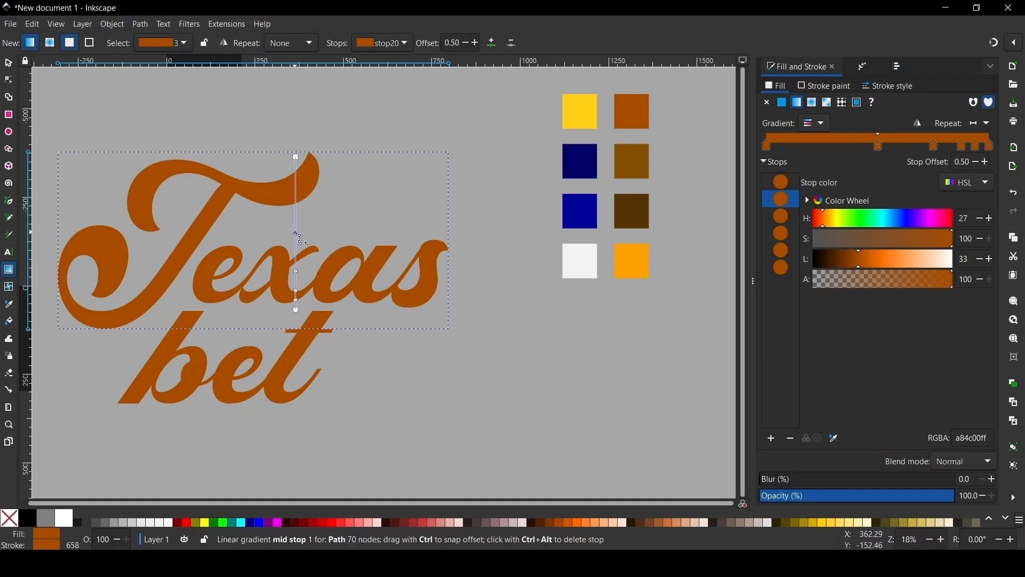
mouse_move(298, 235)
left_mouse_down()
mouse_move(297, 206)
mouse_move(294, 236)
mouse_move(297, 212)
mouse_move(308, 259)
mouse_move(312, 246)
left_mouse_up()
Colour the gradient's start stop with the orange swatch ffa000 and its second stop with the yellow swatch ffd118.
left_click(296, 158)
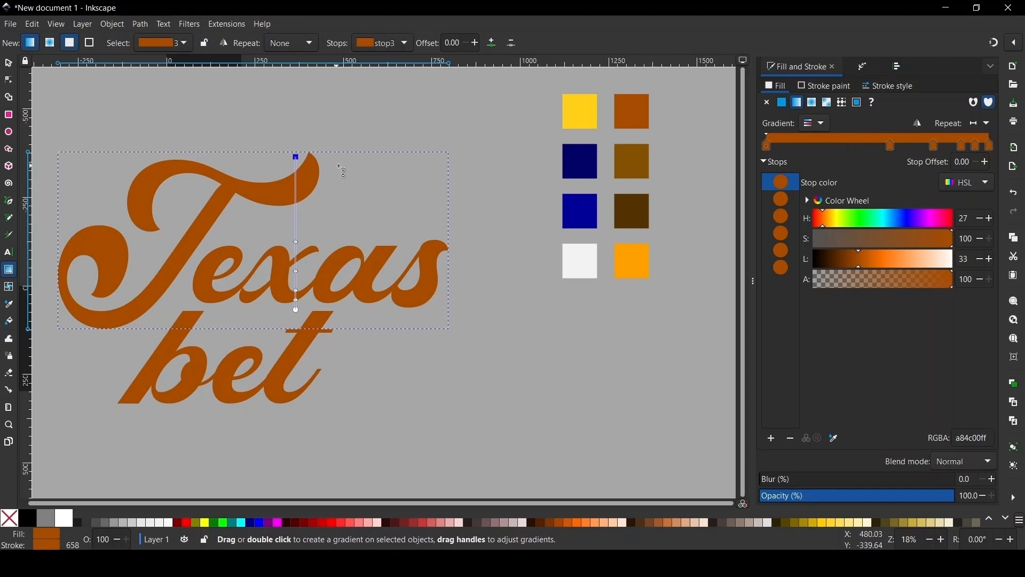
key("d")
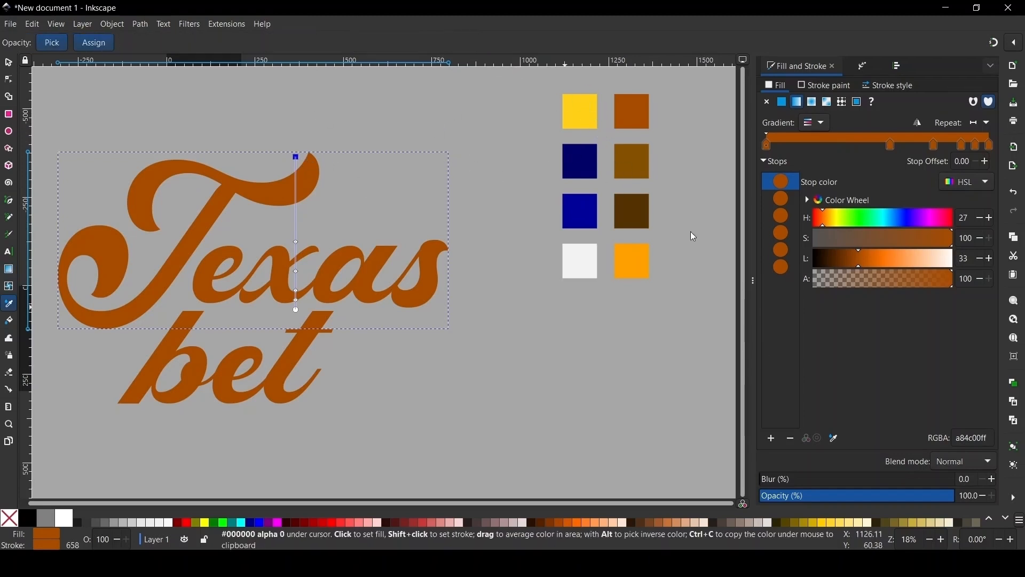
left_click(639, 261)
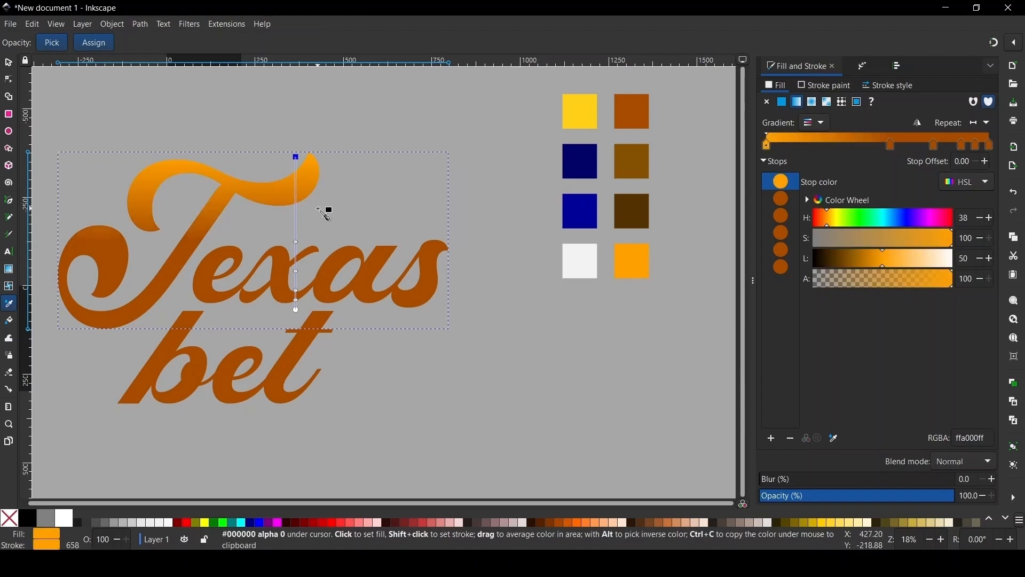
key("g")
left_click(297, 242)
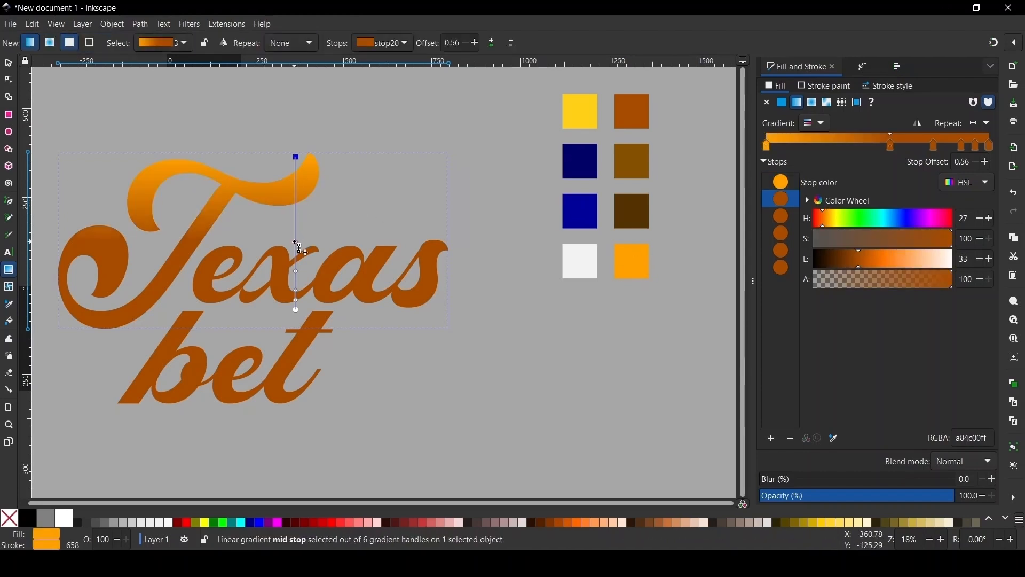
key("d")
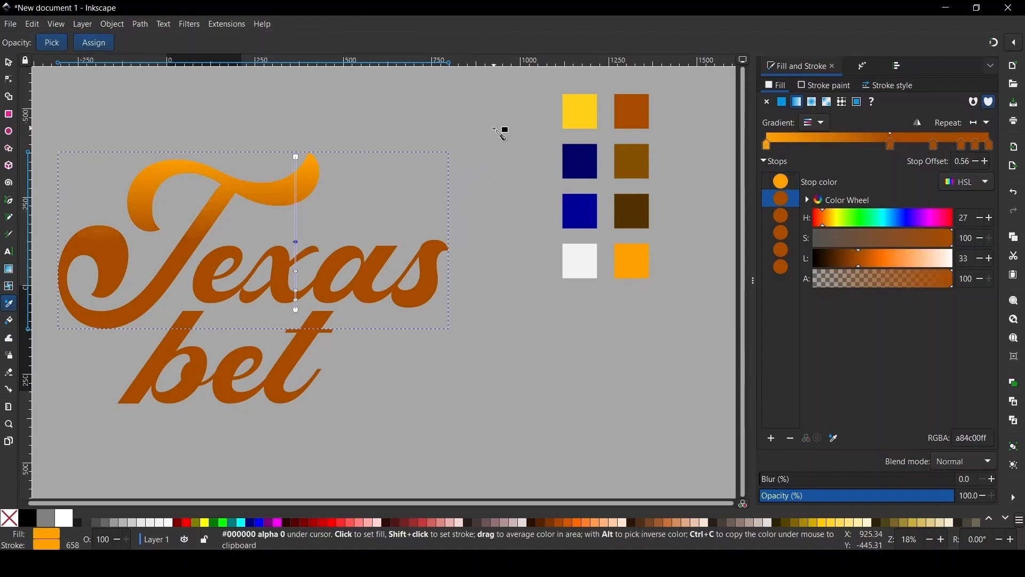
left_click(579, 109)
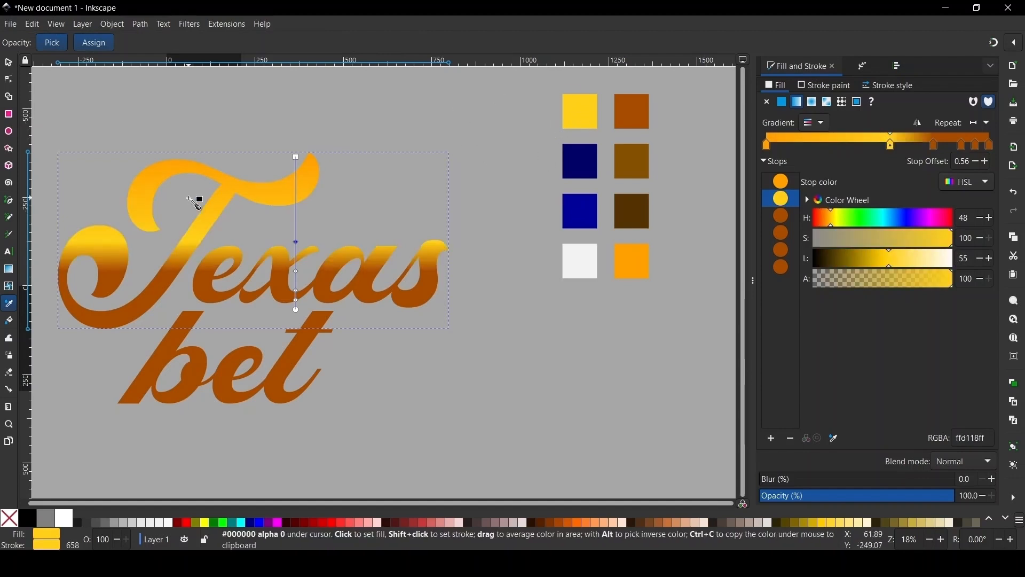
Shift the third gradient stop to offset 0.67 and colour it with the brown swatch 855000.
key("g")
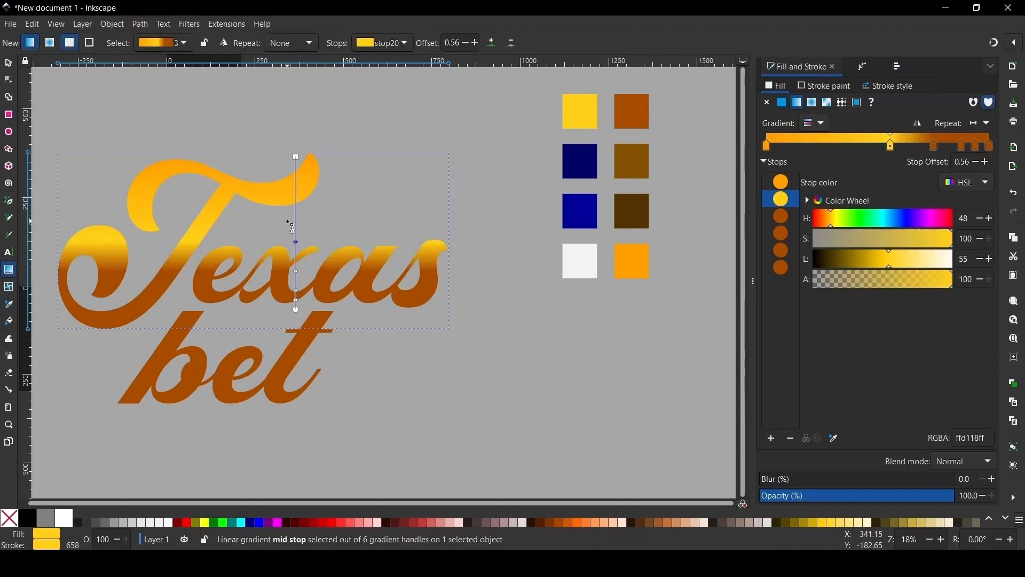
left_click_drag(297, 272, 297, 261)
left_click(297, 260)
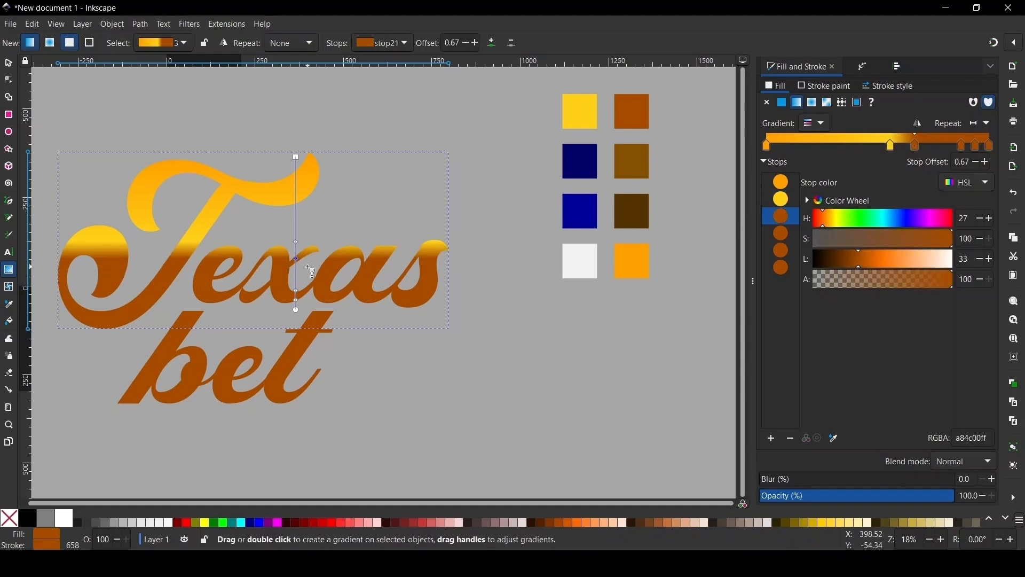
key("d")
left_click(632, 163)
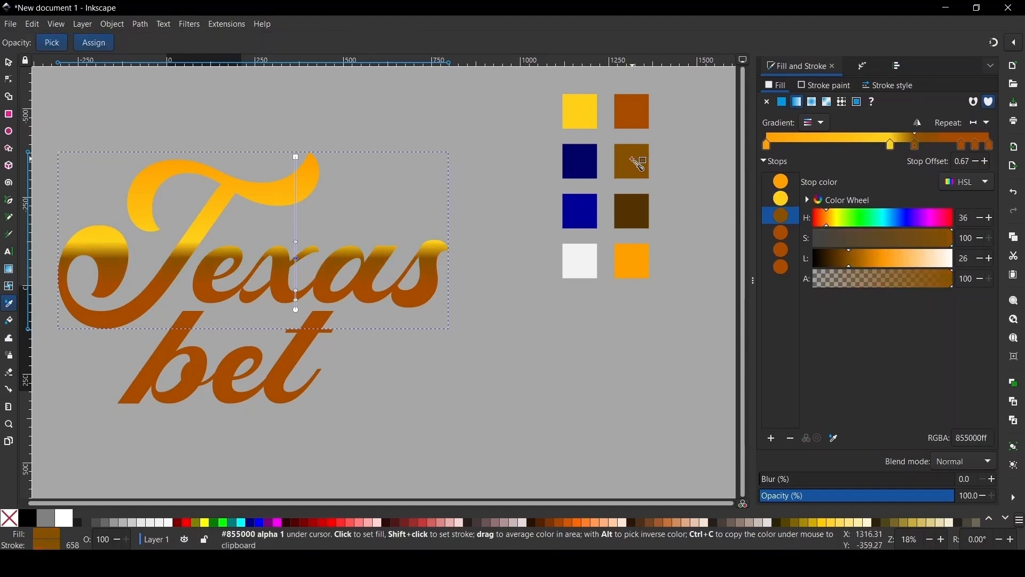
Shift the fourth gradient stop to offset 0.72 and give it the same brown 855000.
key("g")
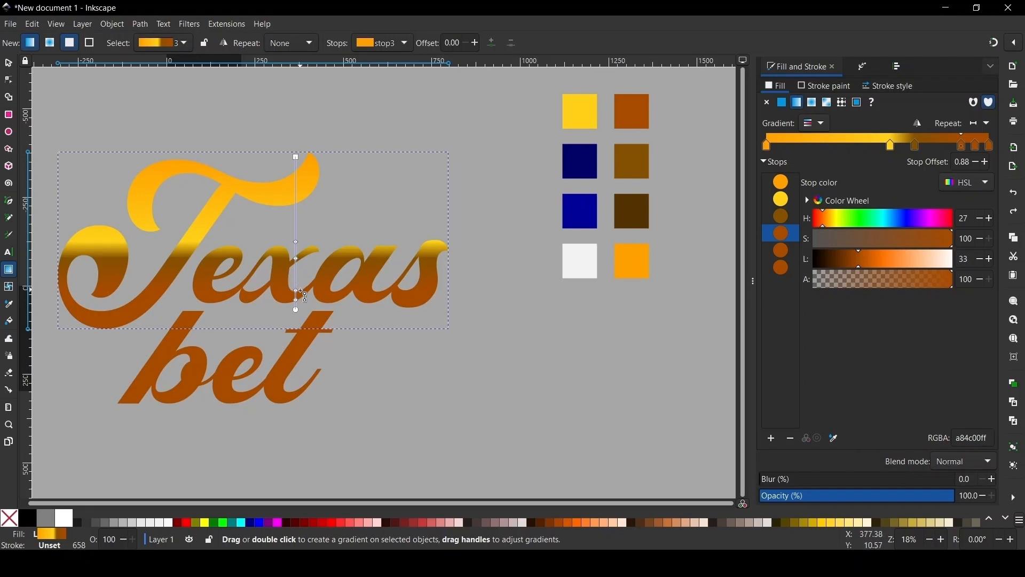
left_click_drag(297, 293, 295, 267)
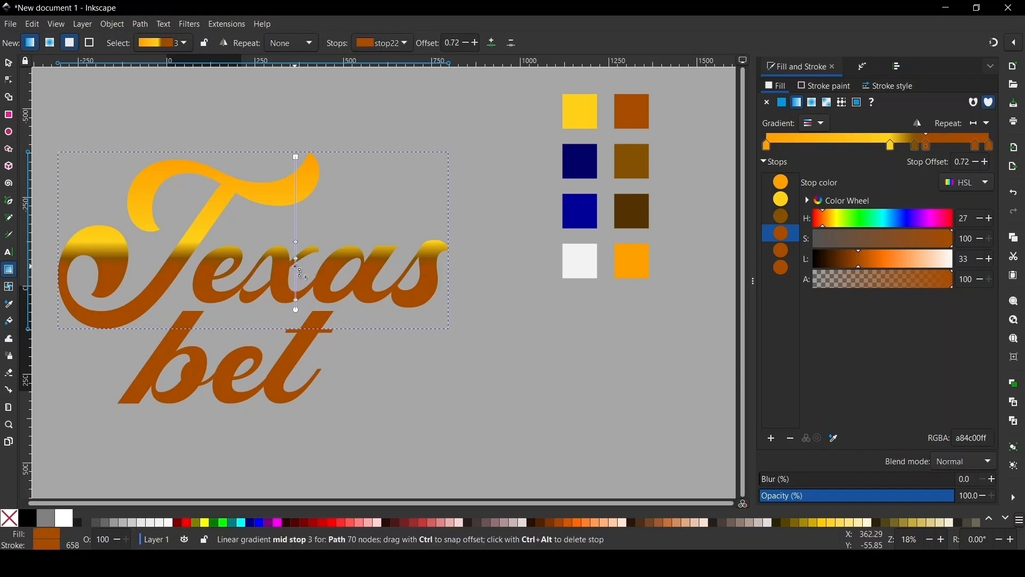
key("d")
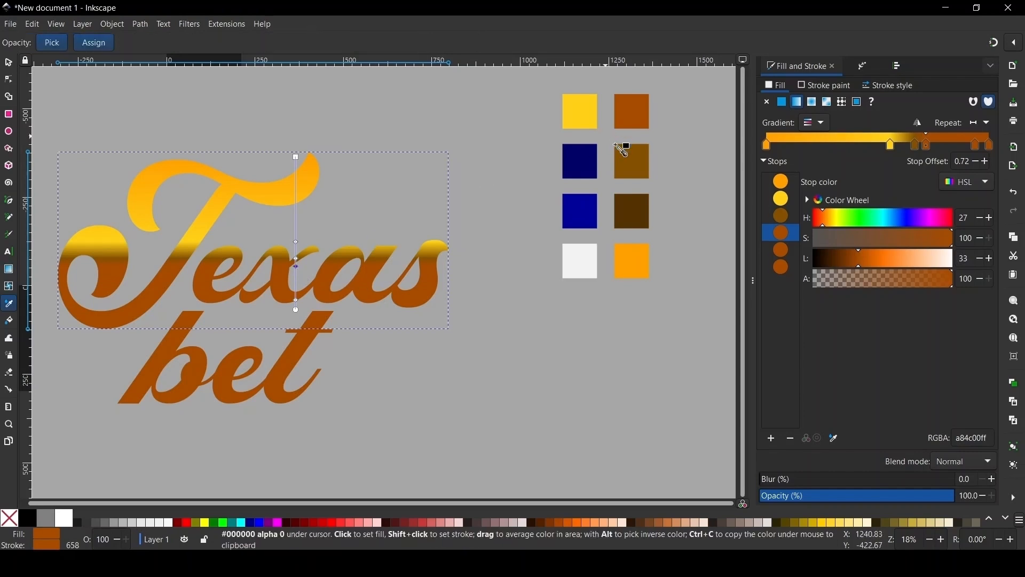
left_click(635, 168)
Shift the fifth gradient stop to offset 0.82 and colour it with the orange swatch ffa000.
key("g")
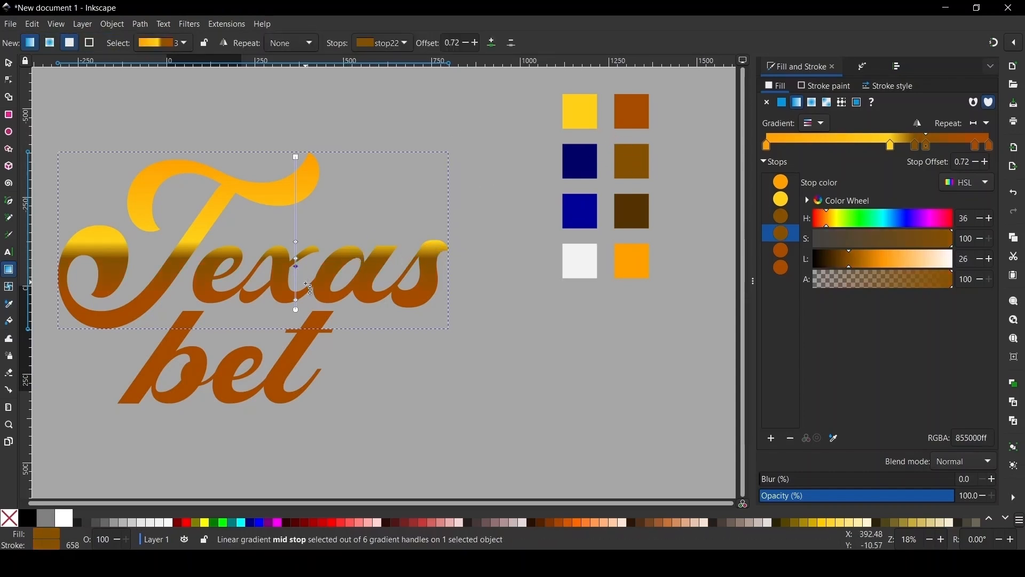
left_click_drag(296, 299, 296, 281)
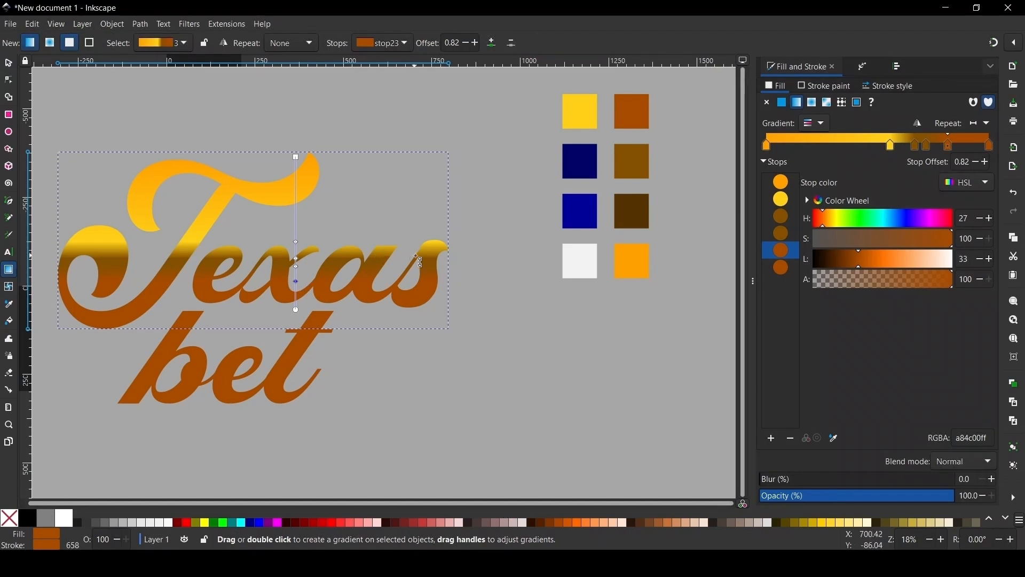
key("d")
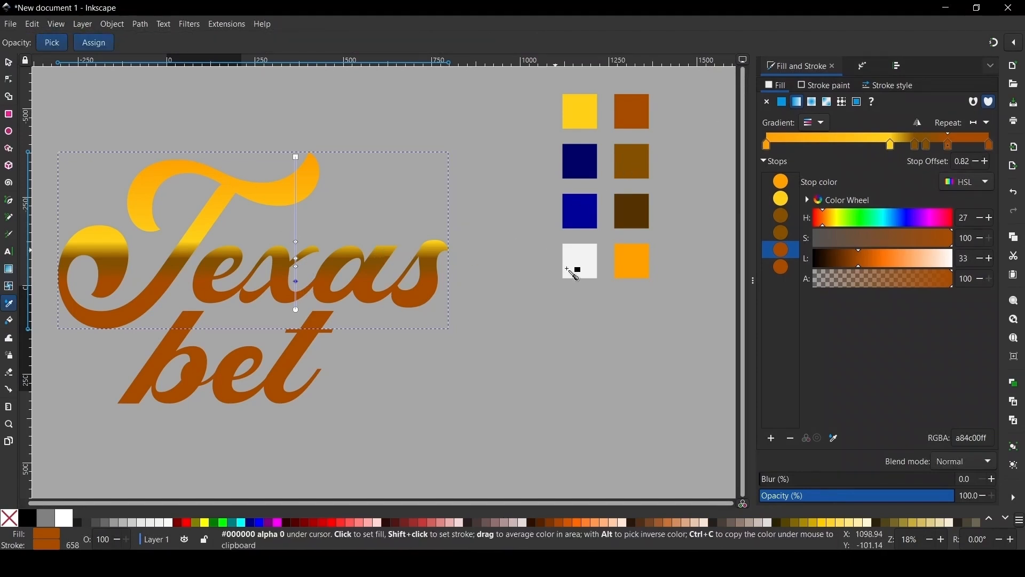
left_click(646, 261)
Colour the gradient's end stop with the yellow swatch ffd118.
key("g")
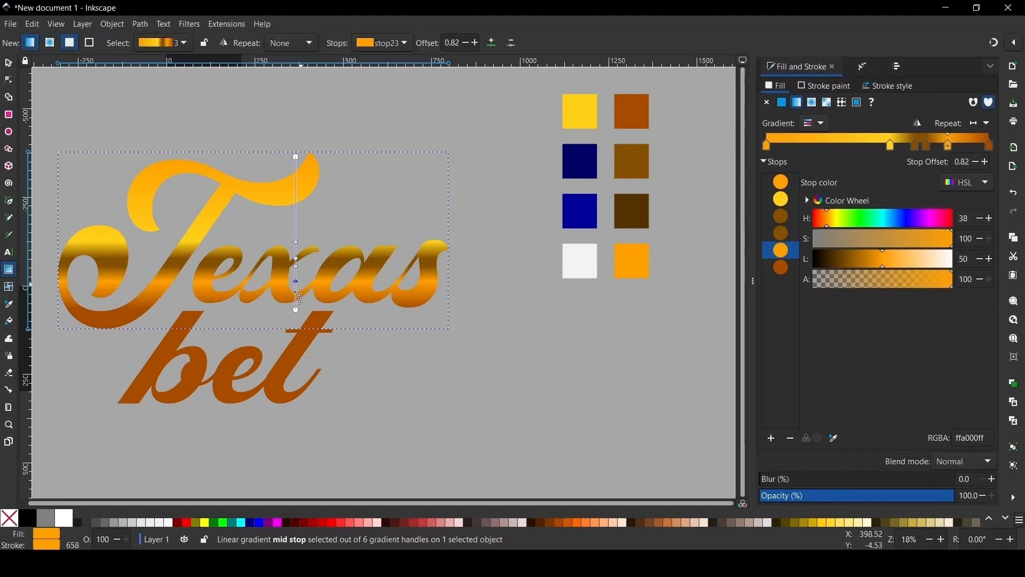
left_click(297, 312)
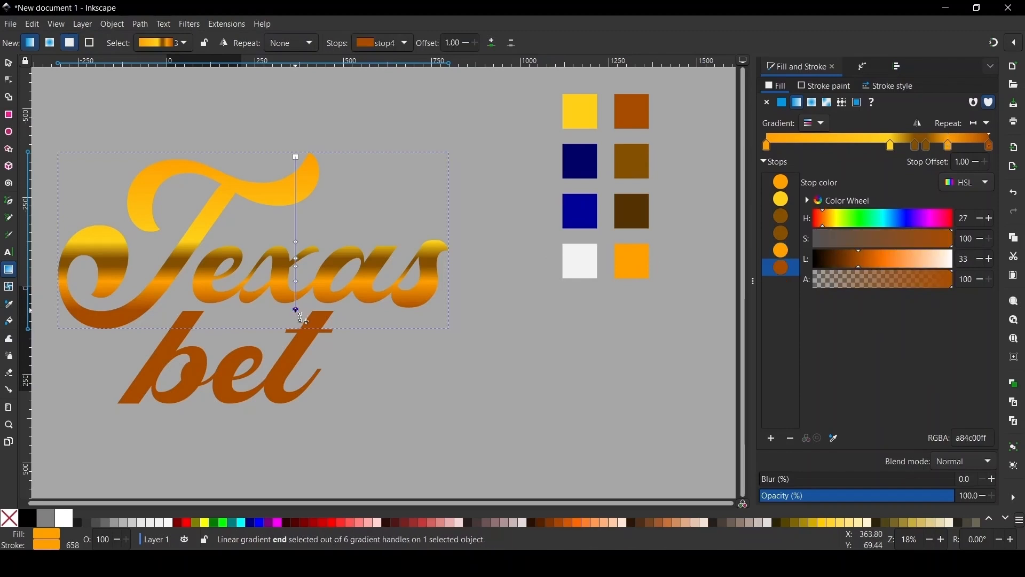
key("d")
left_click(579, 111)
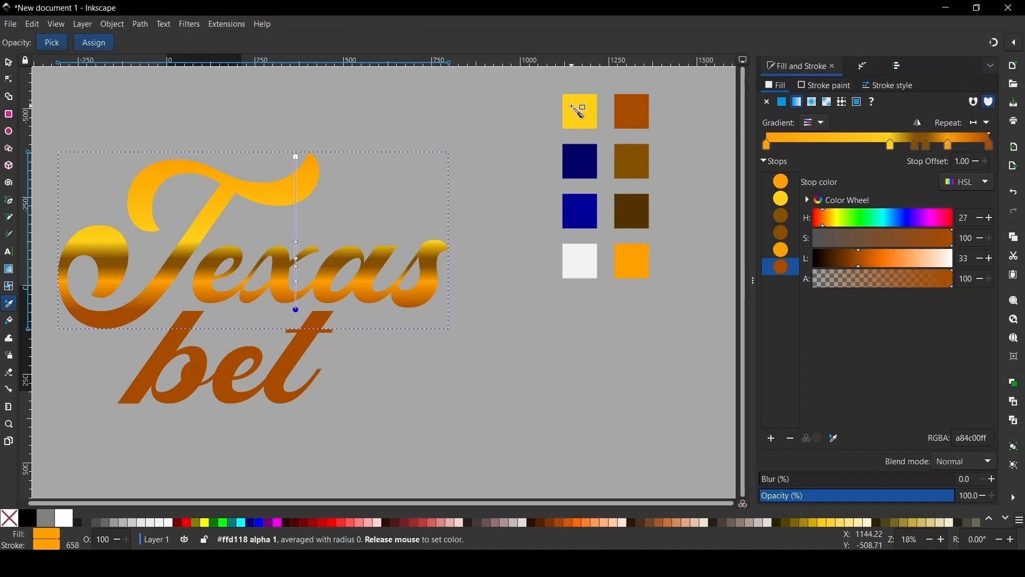
key("s")
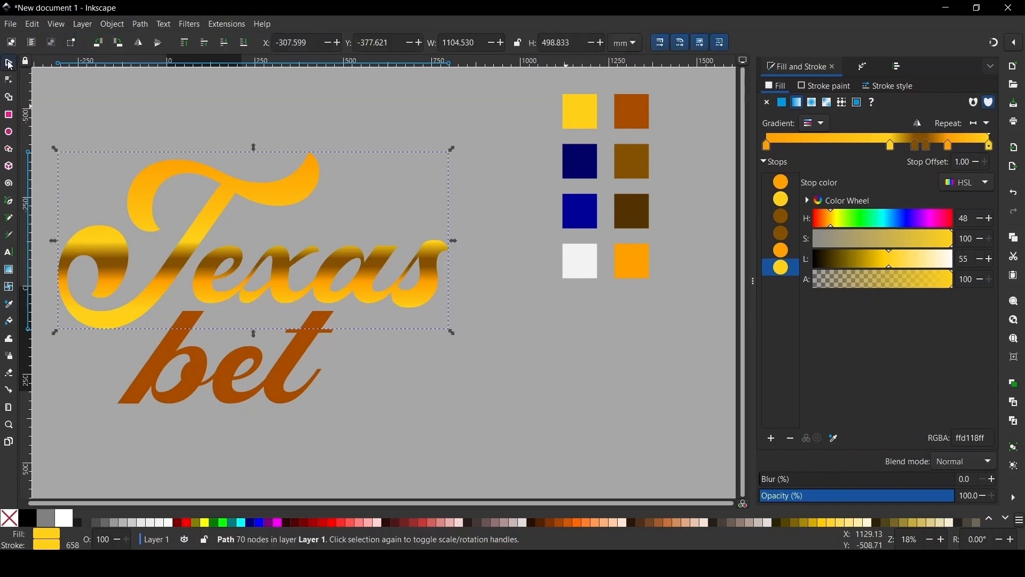
Fine-tune the four middle gradient stops to offsets 0.57, 0.68, 0.72 and 0.86.
key("g")
scroll(283, 251, "up", 5)
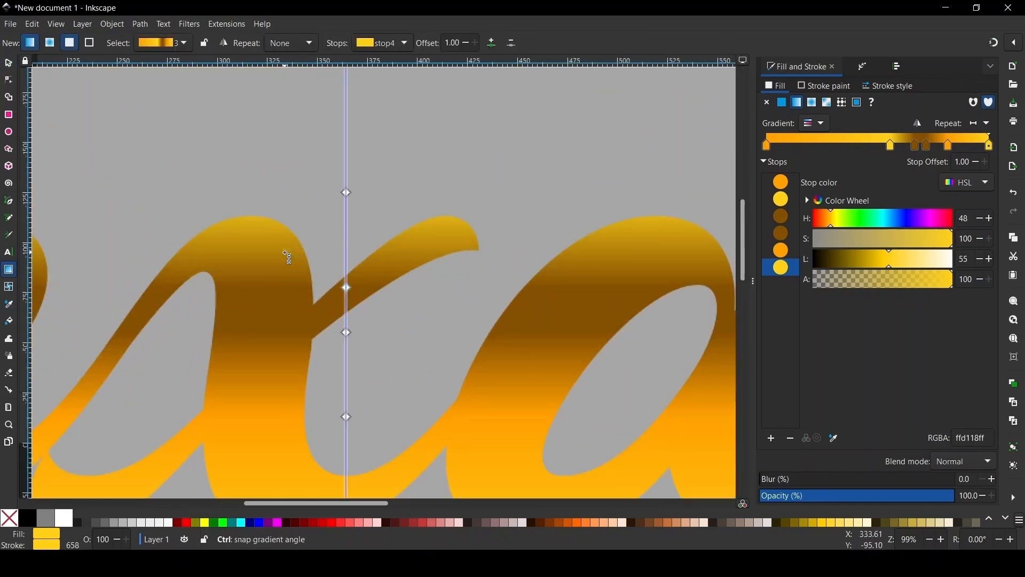
left_click(347, 192)
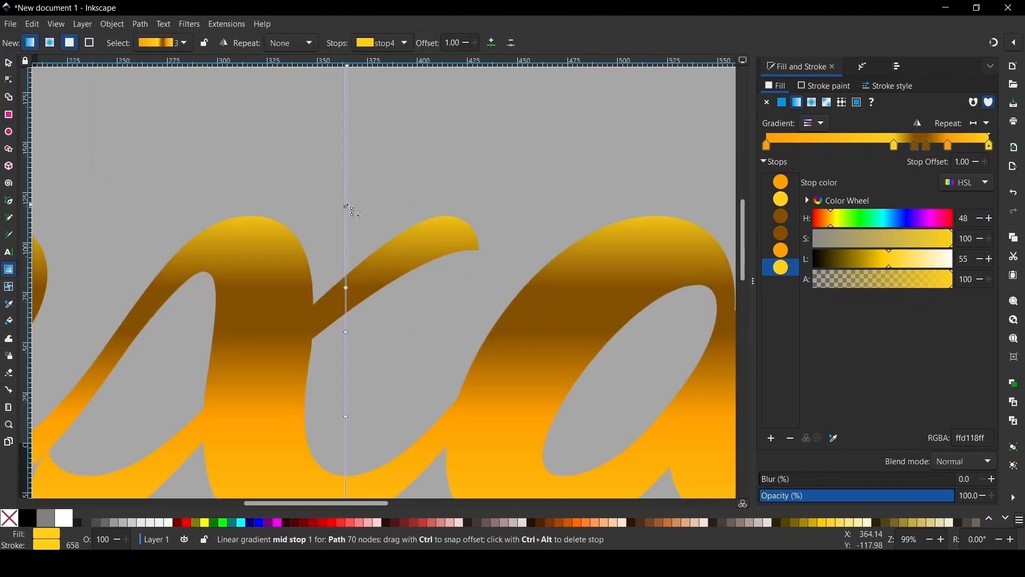
scroll(365, 243, "down", 2)
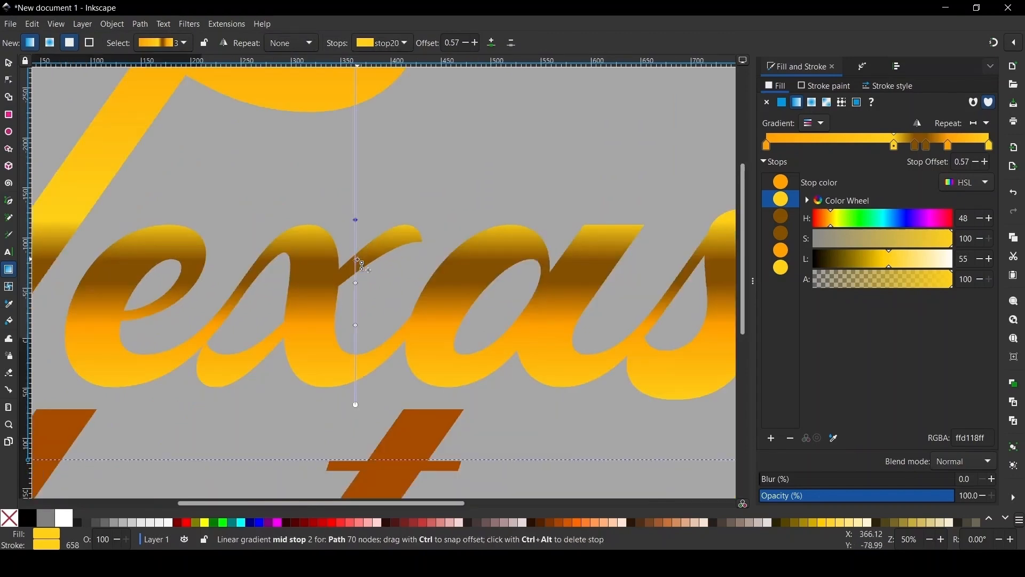
left_click_drag(356, 260, 356, 265)
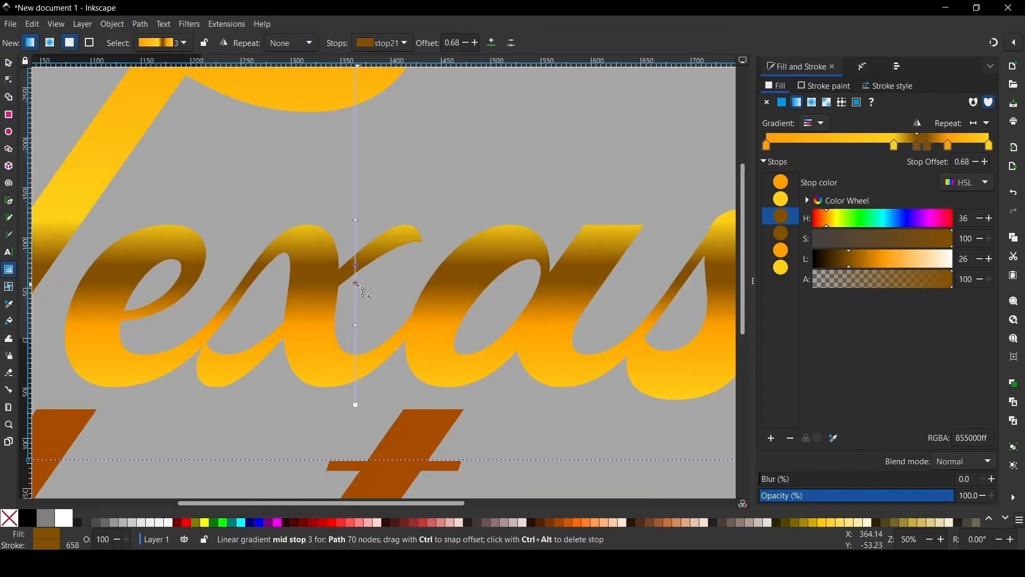
left_click(356, 286)
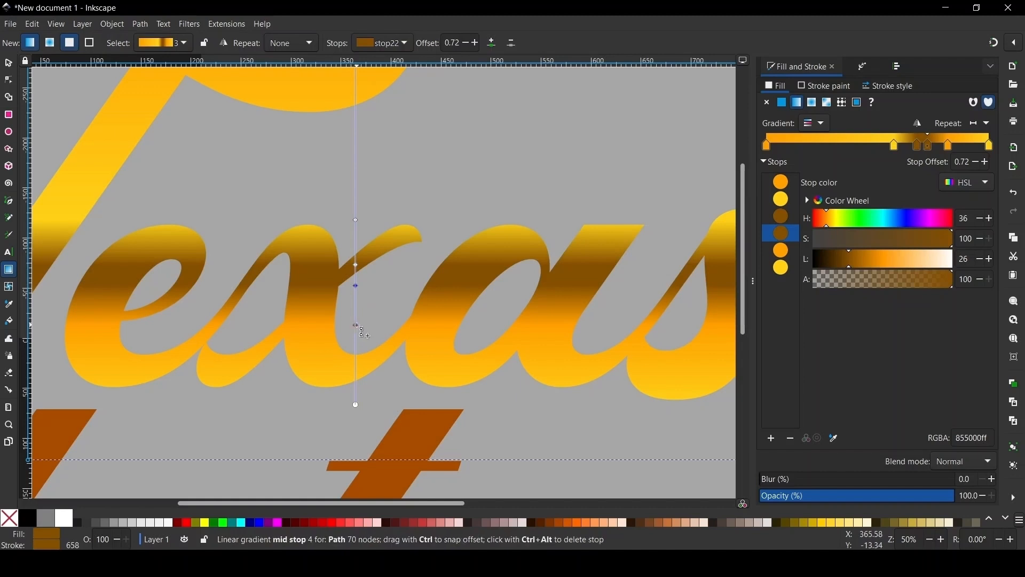
left_click_drag(357, 334, 358, 344)
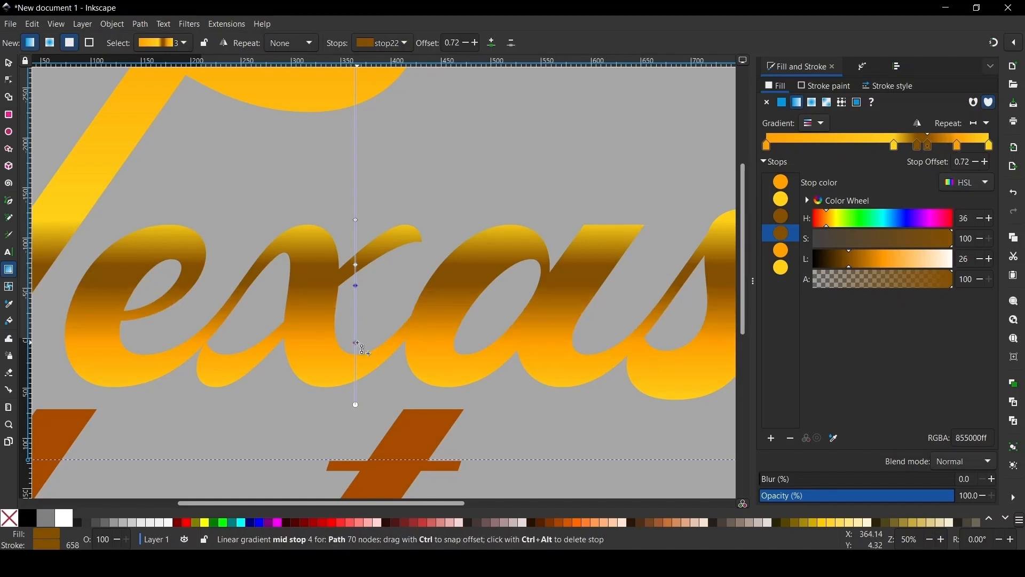
left_click(358, 344)
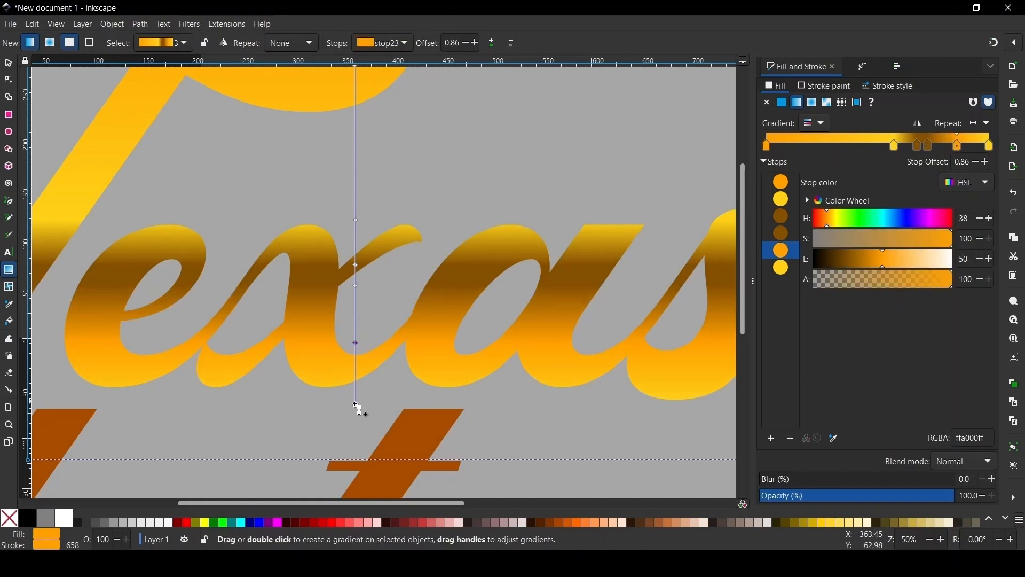
Raise the gradient's end to the small letters' baseline, set the yellow middle stop to offset 0.59 and the first brown stop to 0.71.
left_click_drag(357, 407, 357, 388)
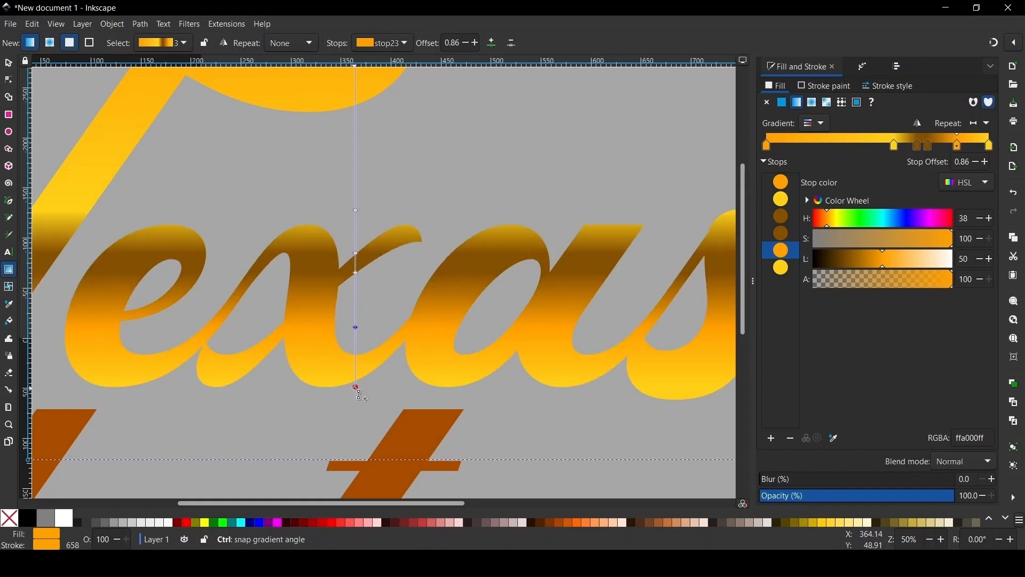
left_click(300, 364)
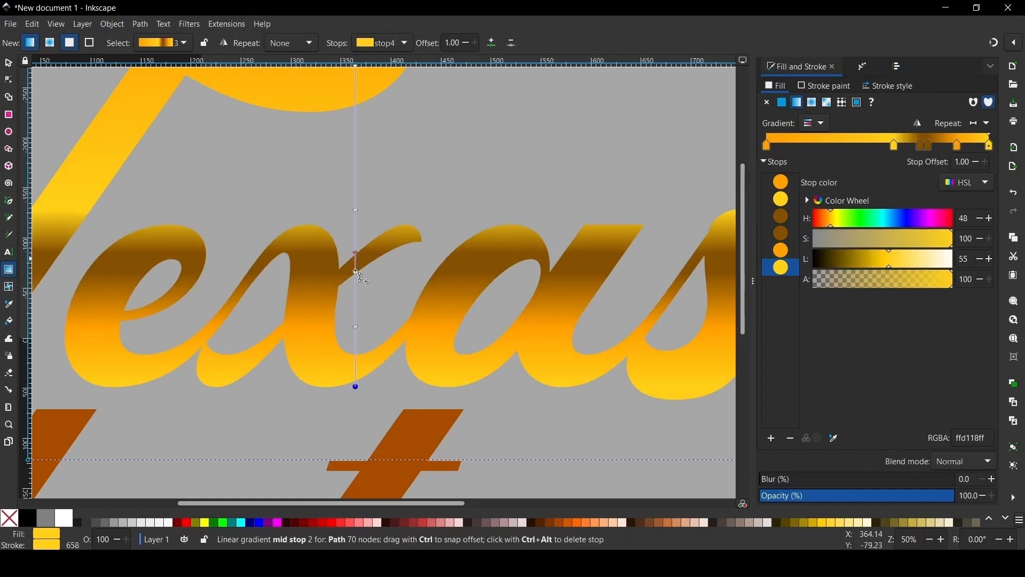
mouse_move(357, 252)
left_mouse_down()
mouse_move(359, 295)
mouse_move(357, 279)
left_mouse_up()
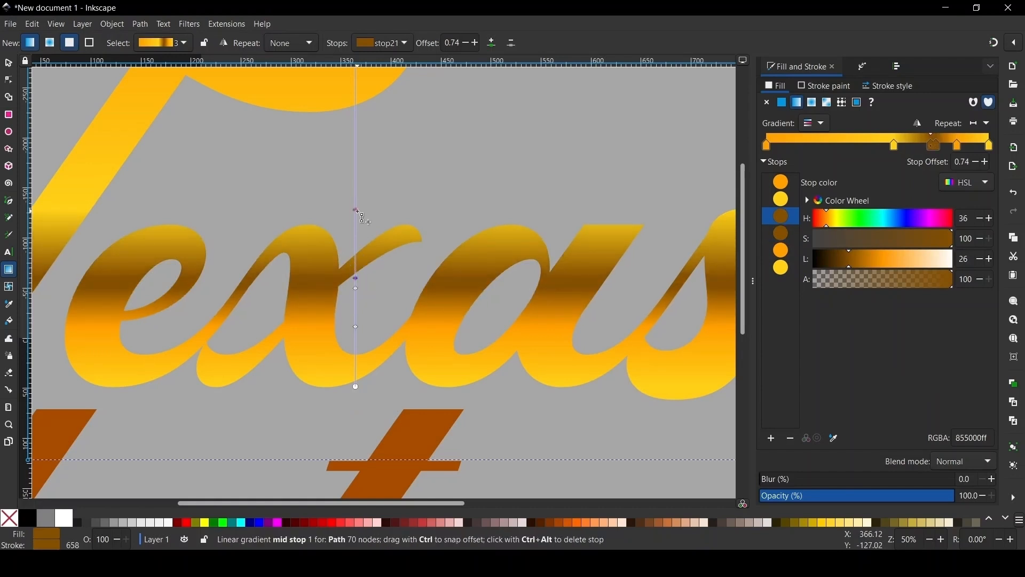
left_click_drag(358, 212, 356, 216)
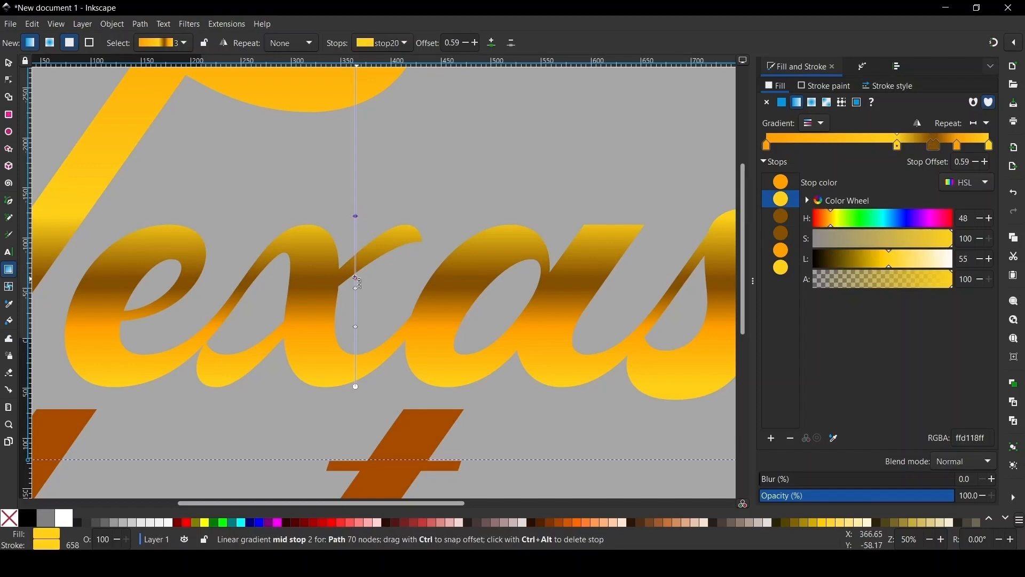
left_click_drag(357, 278, 357, 267)
scroll(247, 271, "down", 2)
scroll(247, 271, "down", 1)
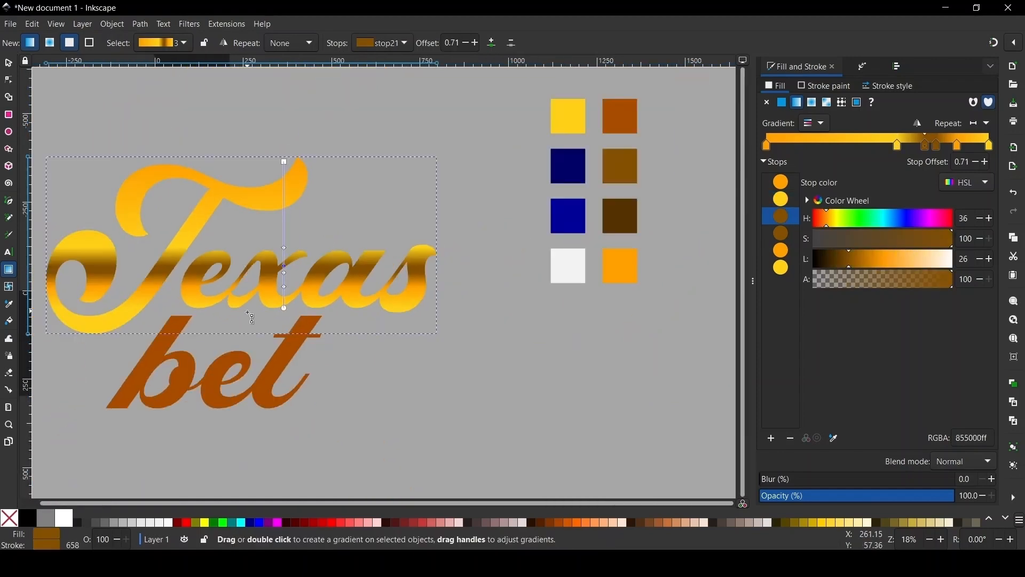
Fill the word "bet" with the same orange, yellow and brown linear gradient used on "Texas".
scroll(312, 283, "down", 1)
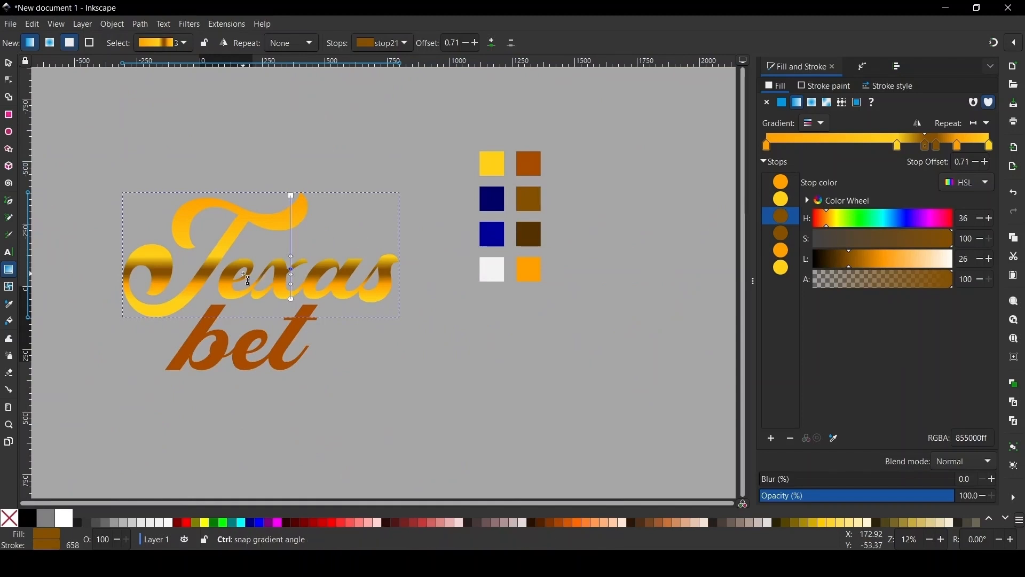
scroll(247, 274, "up", 1)
scroll(302, 256, "down", 1)
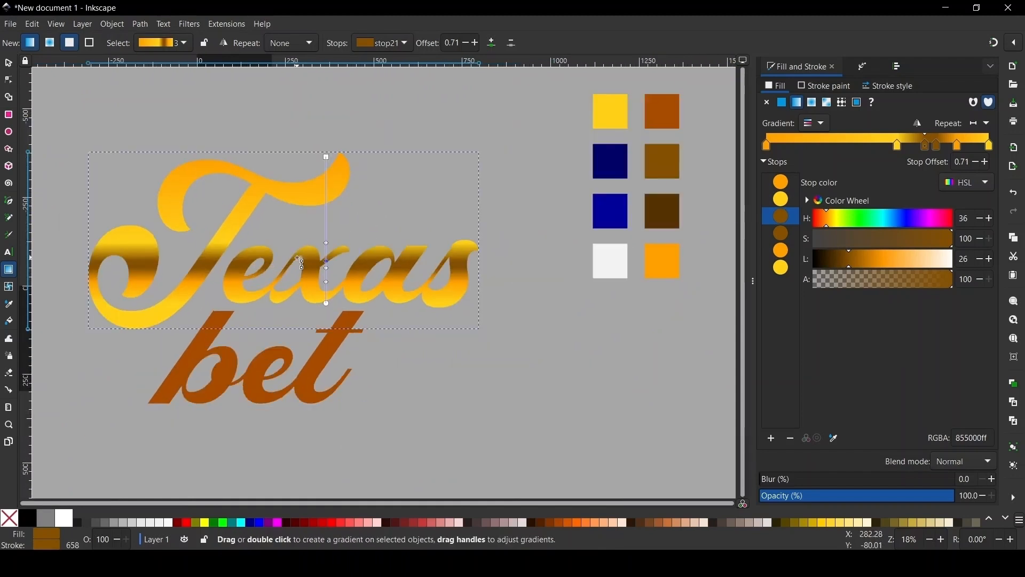
left_click(9, 64)
left_click(323, 361)
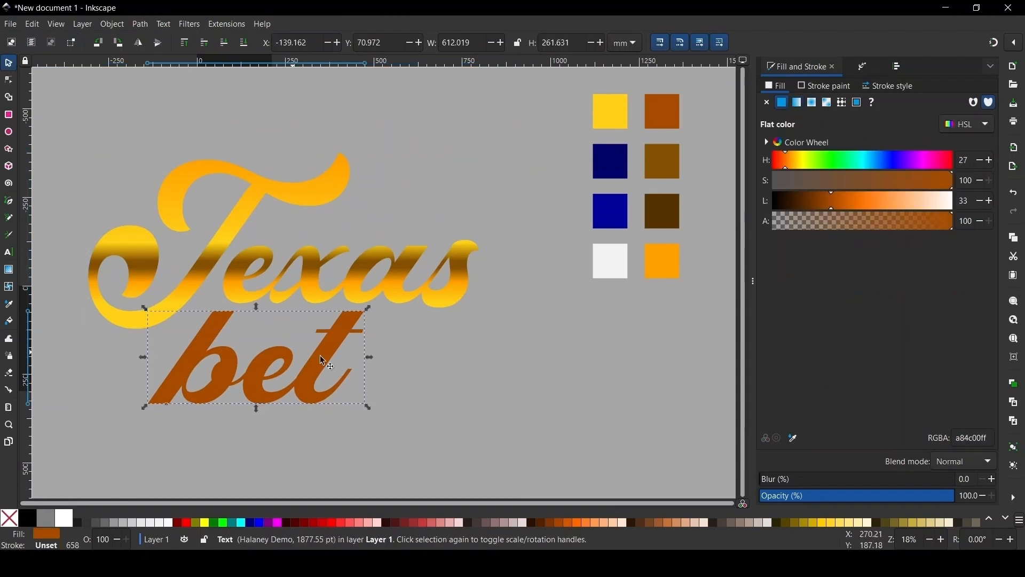
left_click(797, 103)
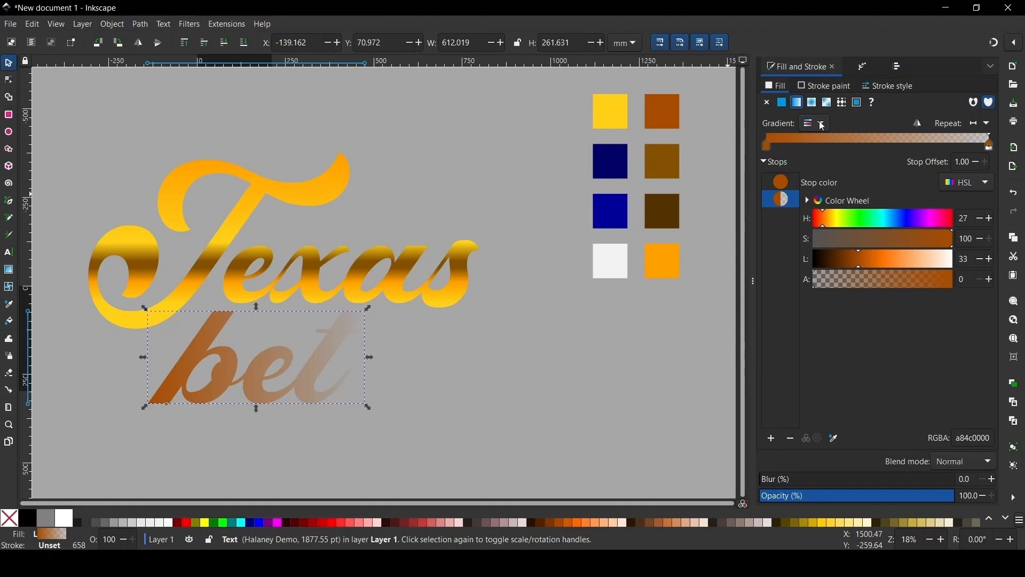
left_click(823, 125)
left_click(807, 188)
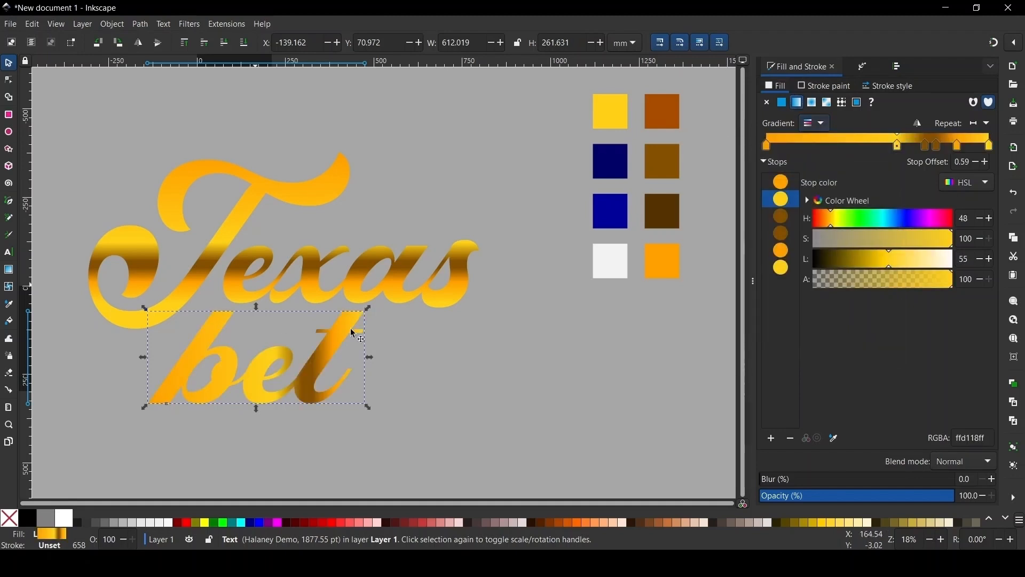
Turn the gradient on "bet" vertical, running from the top of the letters down to their baseline.
key("g")
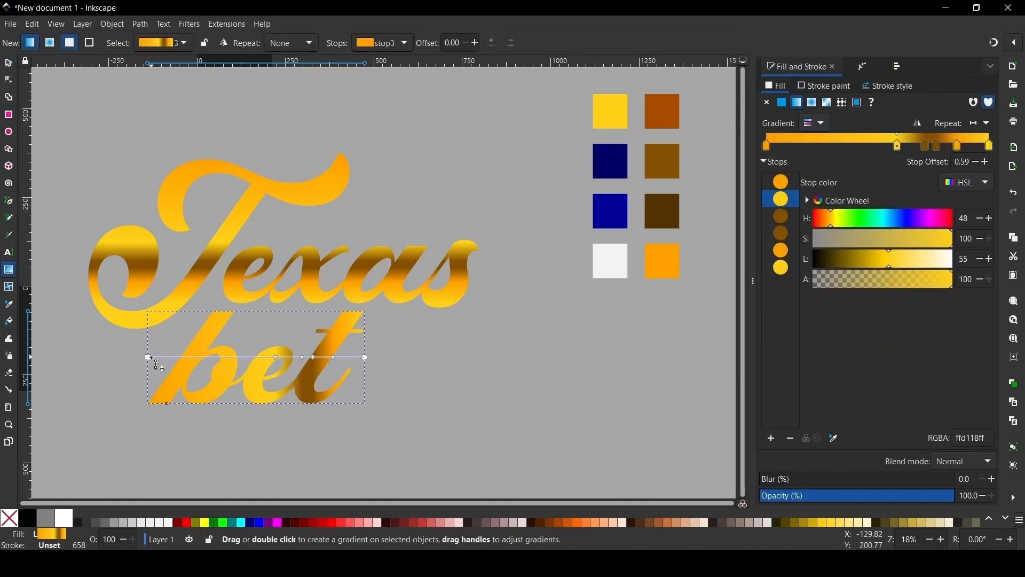
key("ctrl")
left_click_drag(298, 317, 295, 402)
left_click_drag(296, 317, 295, 309)
Rearrange the middle gradient stops on "bet" further up the letters, placing the orange stop at offset 0.71, and deselect the word.
left_click_drag(295, 364, 295, 341)
mouse_move(295, 375)
left_mouse_down()
mouse_move(297, 355)
mouse_move(296, 382)
left_mouse_up()
left_click(295, 355)
key("space")
scroll(306, 321, "down", 2)
scroll(296, 347, "up", 1)
key("space")
left_click_drag(295, 345, 295, 336)
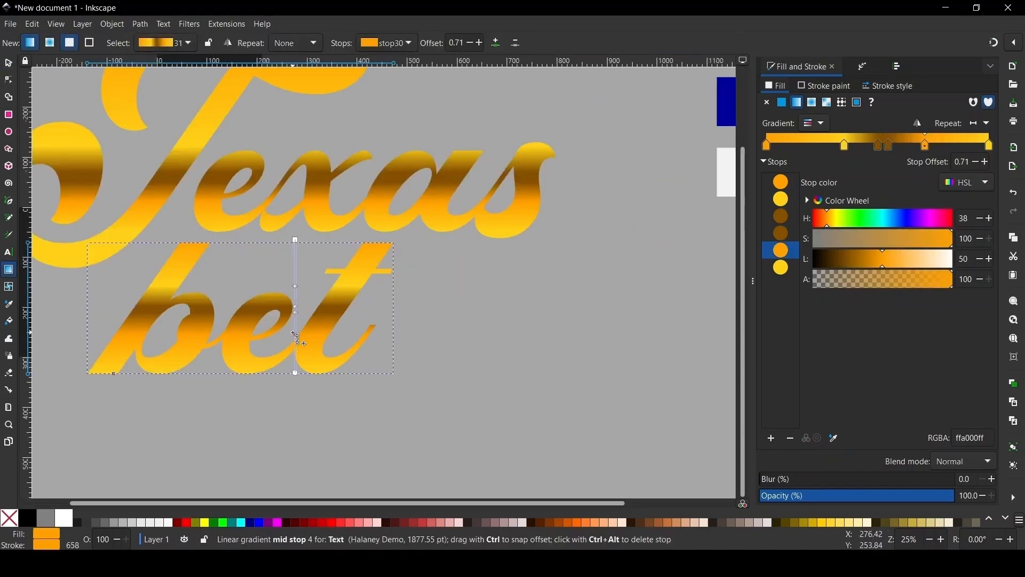
key("space")
scroll(259, 217, "down", 3)
left_click(415, 361)
scroll(207, 249, "up", 1)
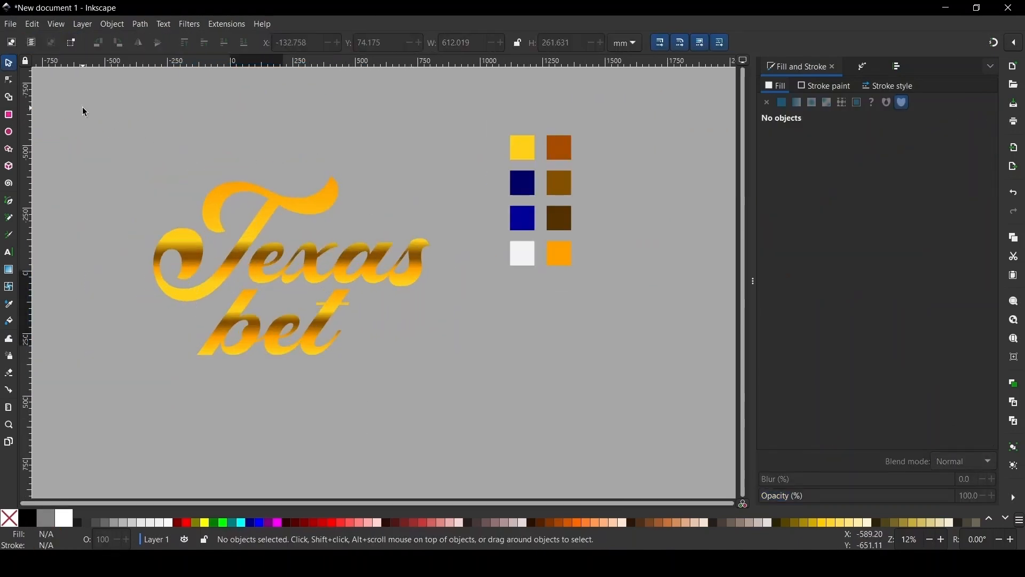
Duplicate the gradient-filled "Texas" and "bet" lettering in place.
left_click_drag(82, 108, 367, 202)
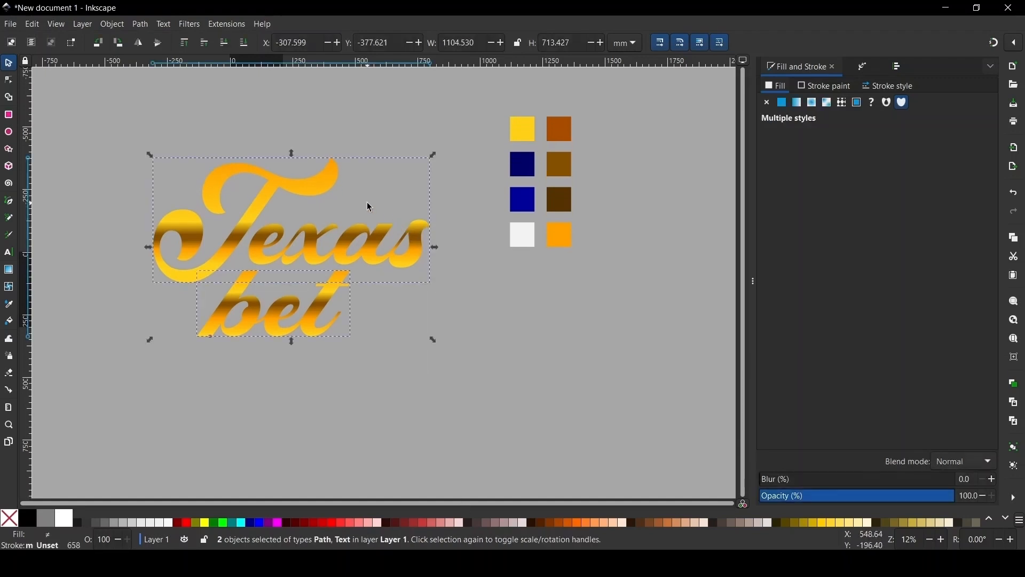
scroll(367, 202, "up", 2)
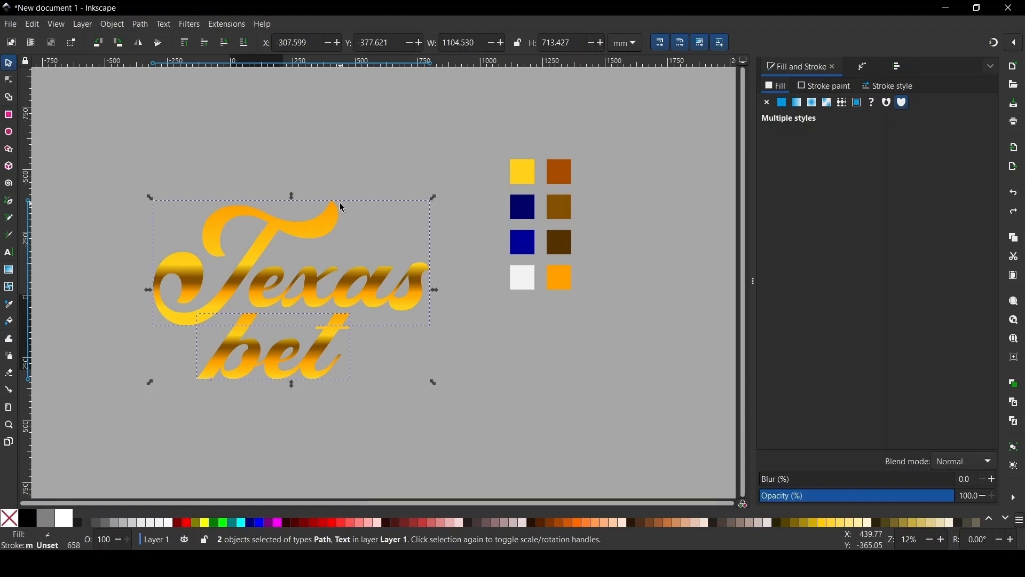
left_click(322, 220)
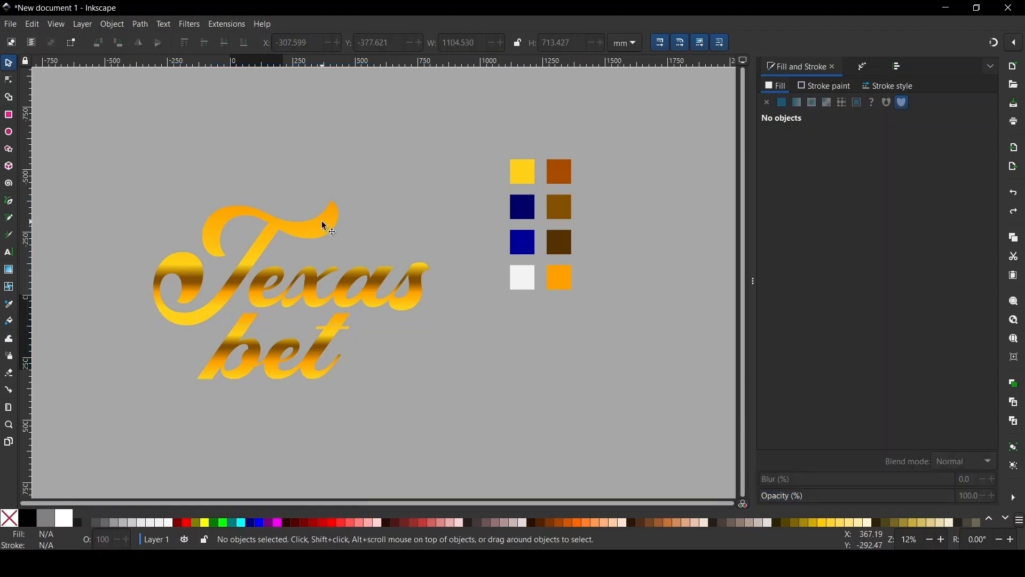
Add an Offset path effect to the "Texas" copy and set its offset to 1.4 mm.
left_click(264, 318)
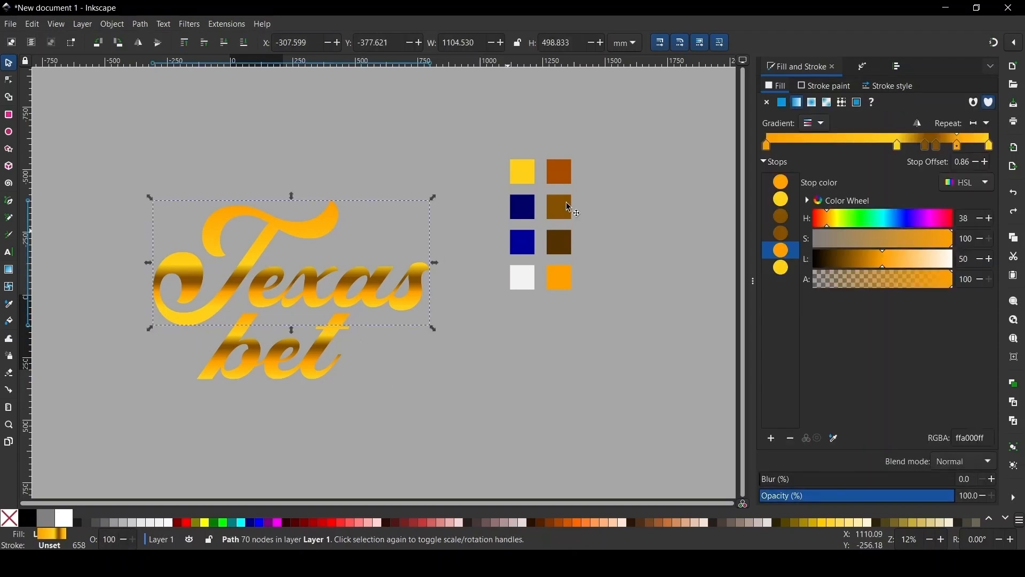
left_click(865, 68)
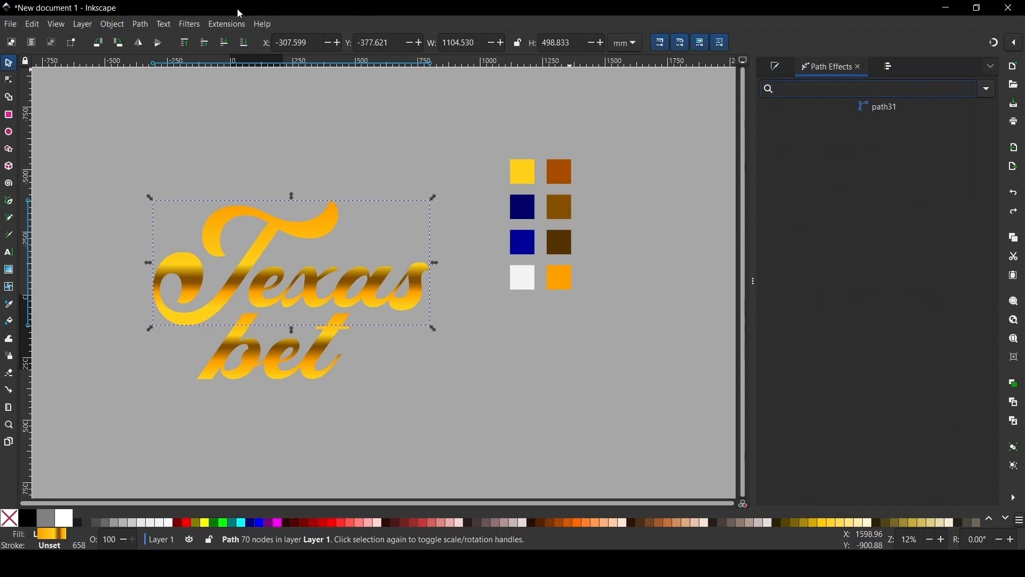
left_click(147, 24)
left_click(180, 369)
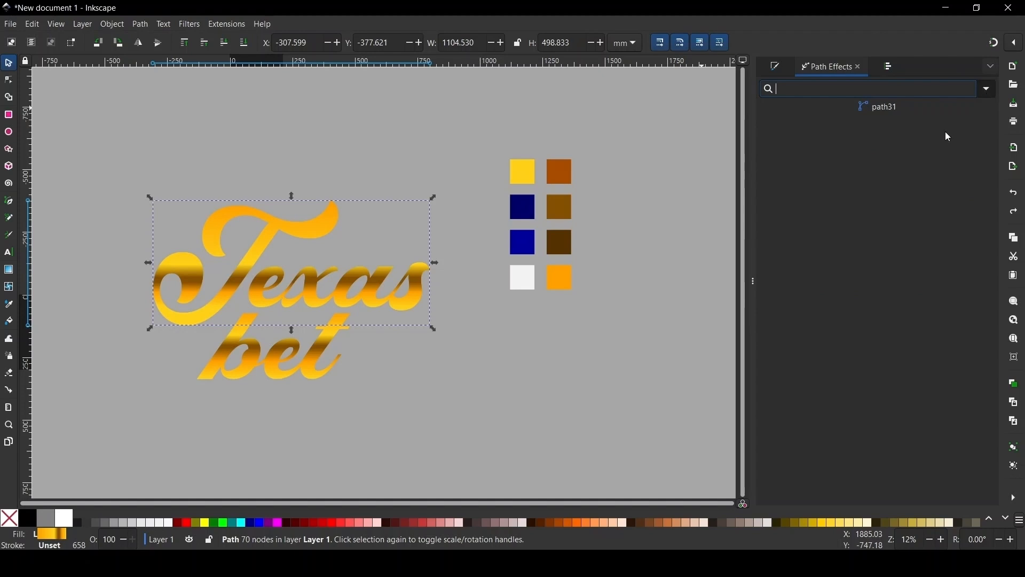
left_click(931, 124)
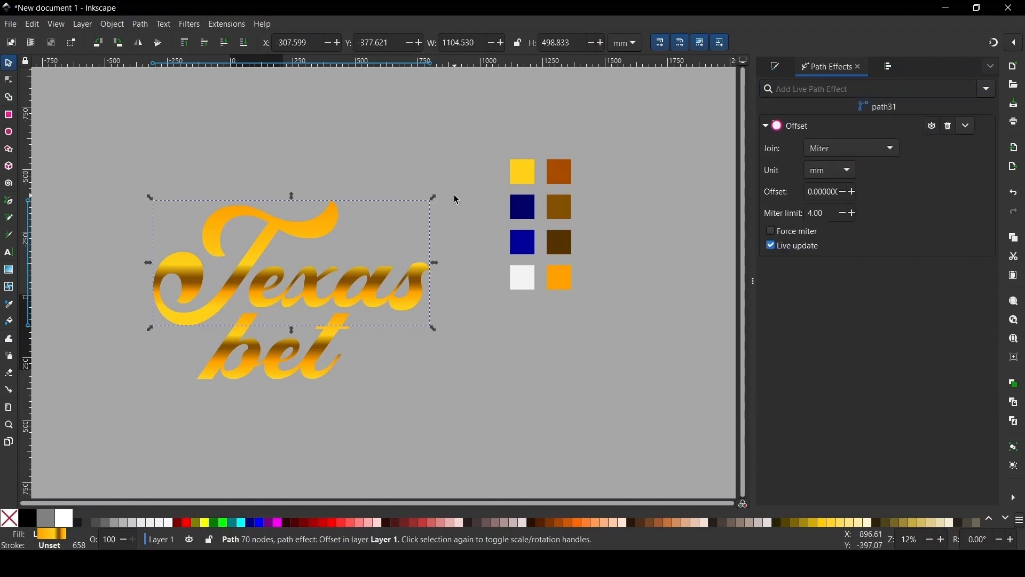
left_click(855, 192)
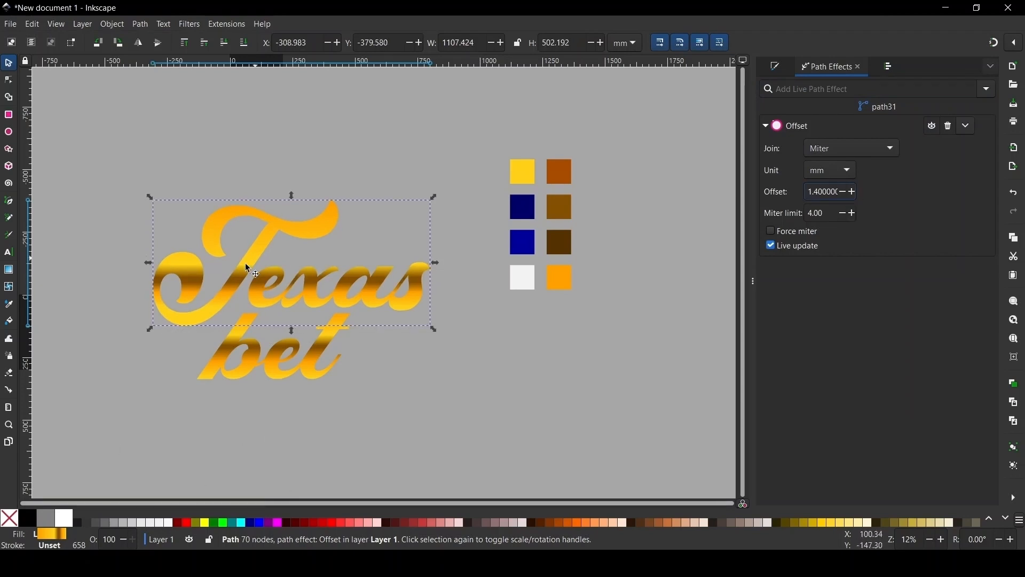
Colour the offset "Texas" copy red and send it behind the gradient lettering.
left_click(184, 523)
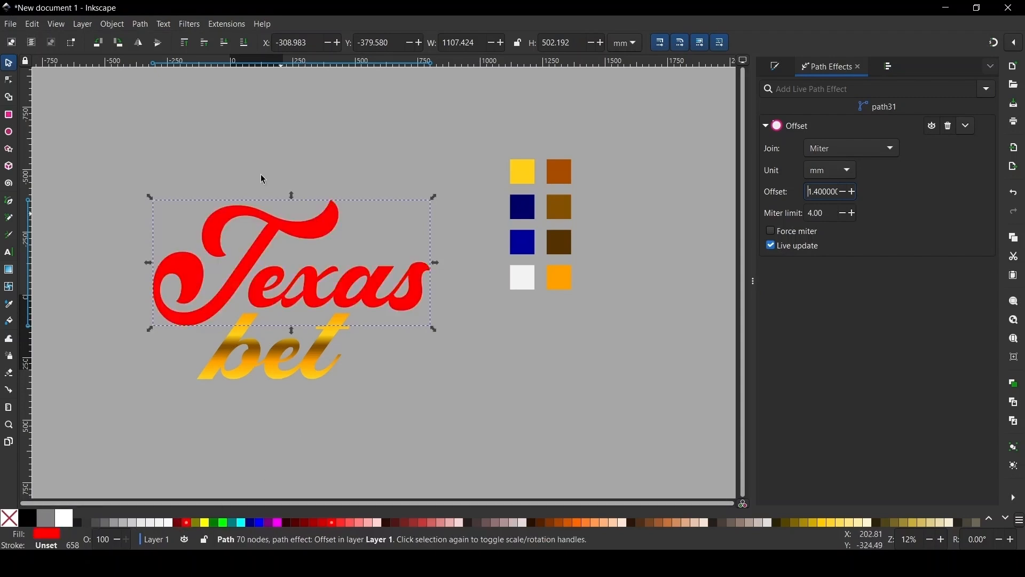
left_click(245, 45)
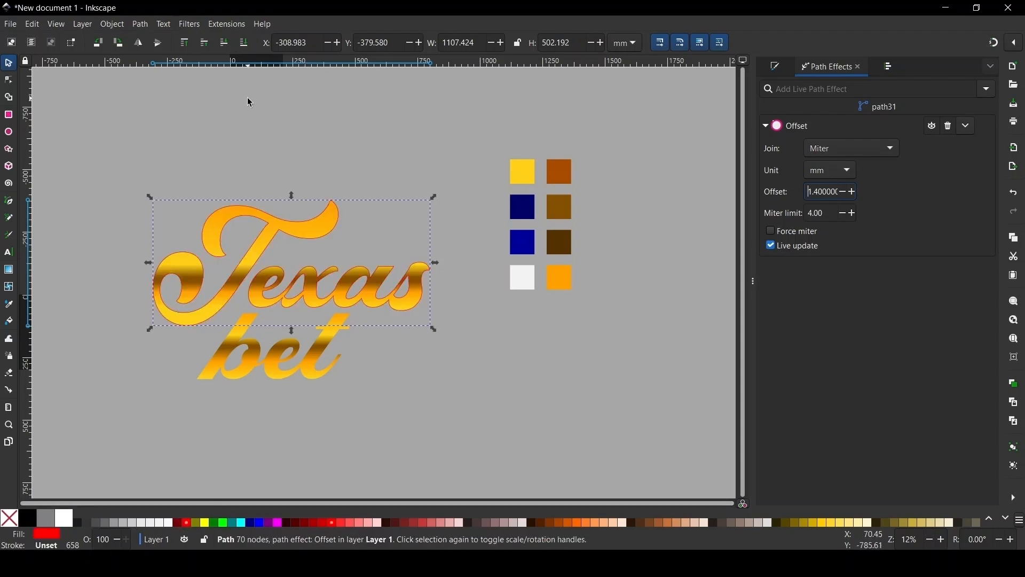
Increase the red "Texas" copy's offset to 4 mm to thicken the outline around the gradient lettering.
left_click(853, 191)
left_click(853, 191)
left_click(853, 191)
left_click(853, 191)
left_click(853, 191)
left_click(854, 191)
left_click(854, 191)
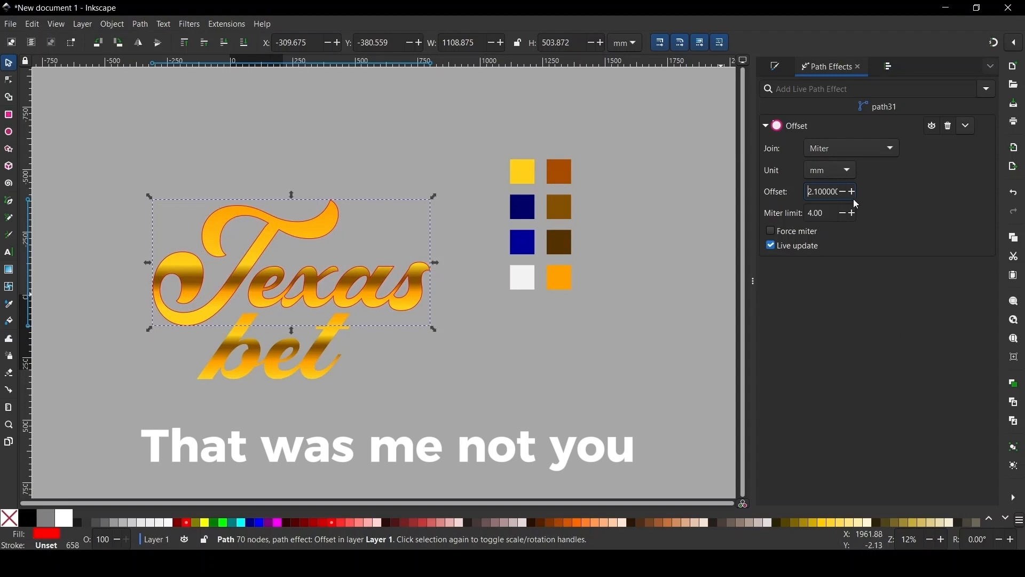
left_click(852, 192)
left_click(852, 191)
left_click(852, 191)
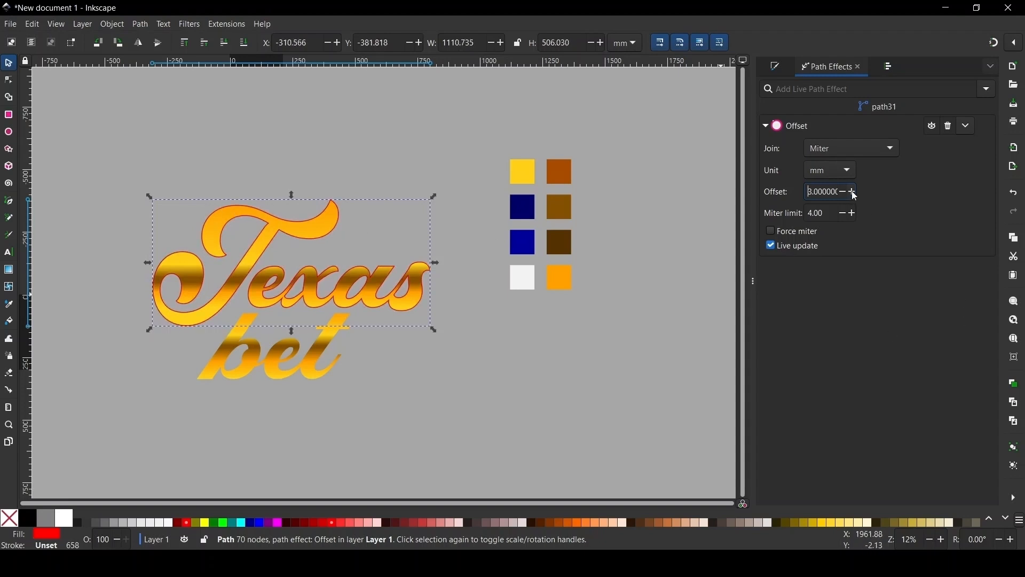
scroll(252, 220, "up", 2)
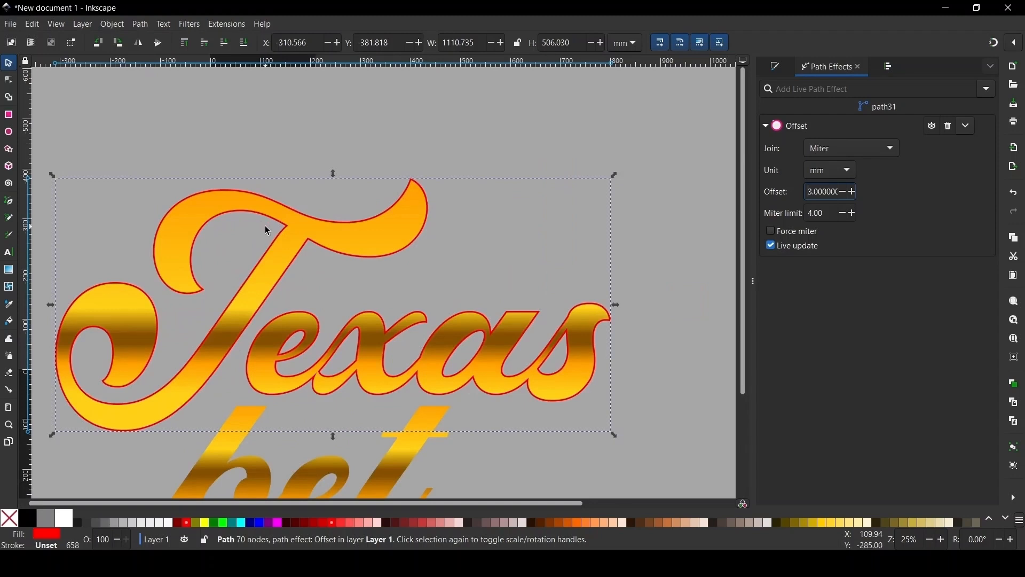
scroll(279, 248, "down", 2)
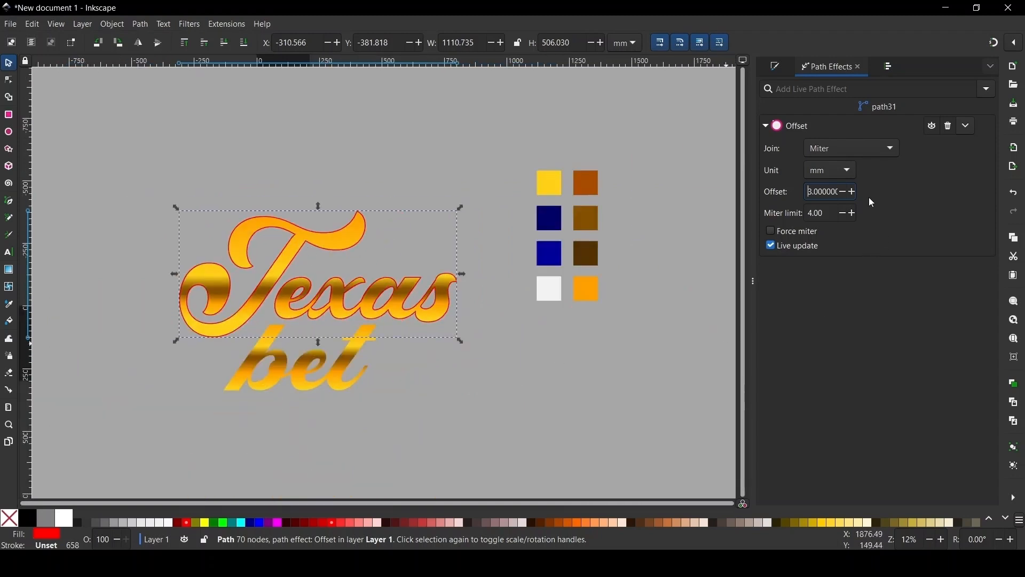
left_click(851, 186)
left_click(851, 187)
left_click(851, 186)
left_click(852, 186)
left_click(853, 191)
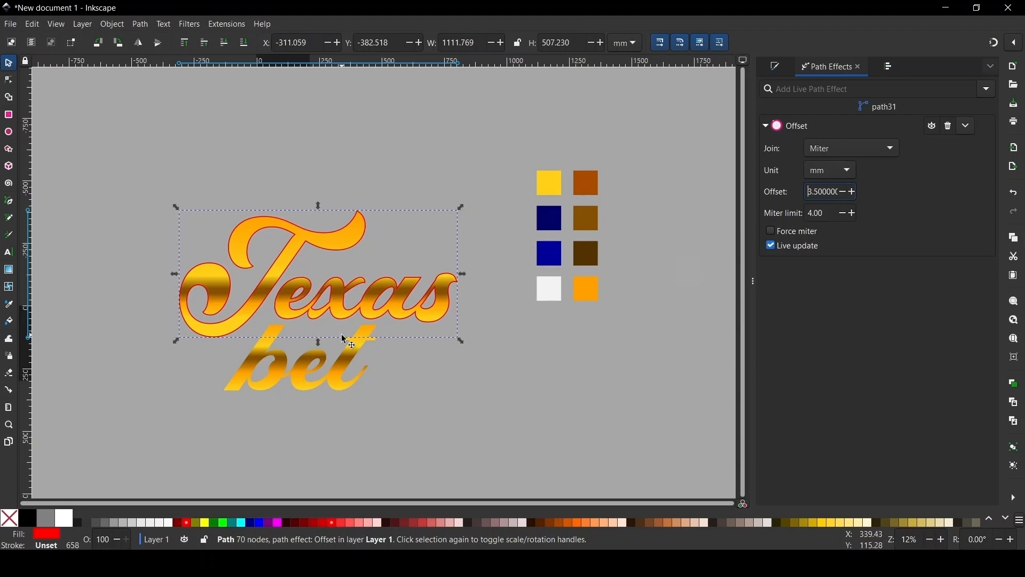
scroll(344, 340, "up", 2)
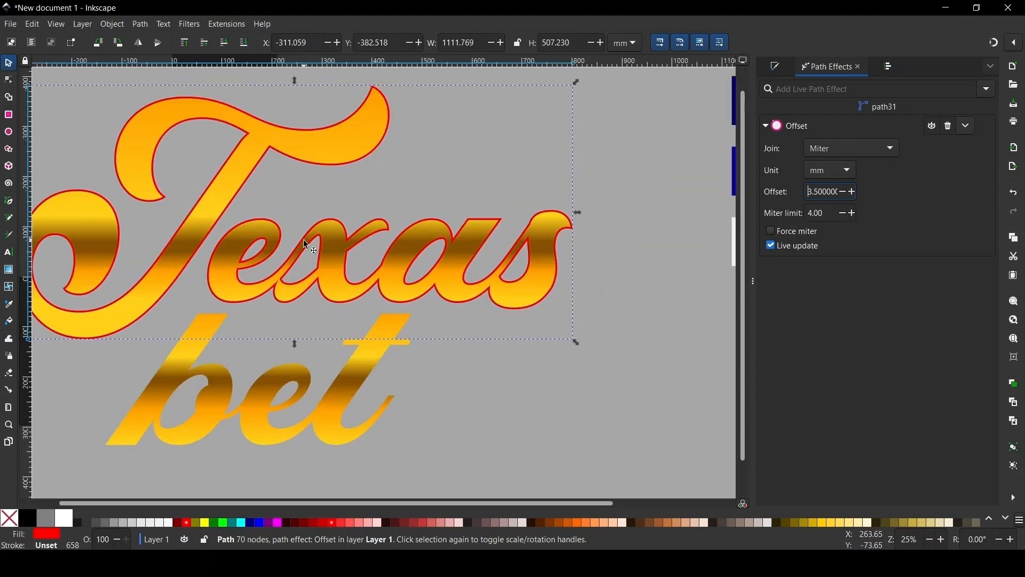
scroll(306, 245, "down", 1)
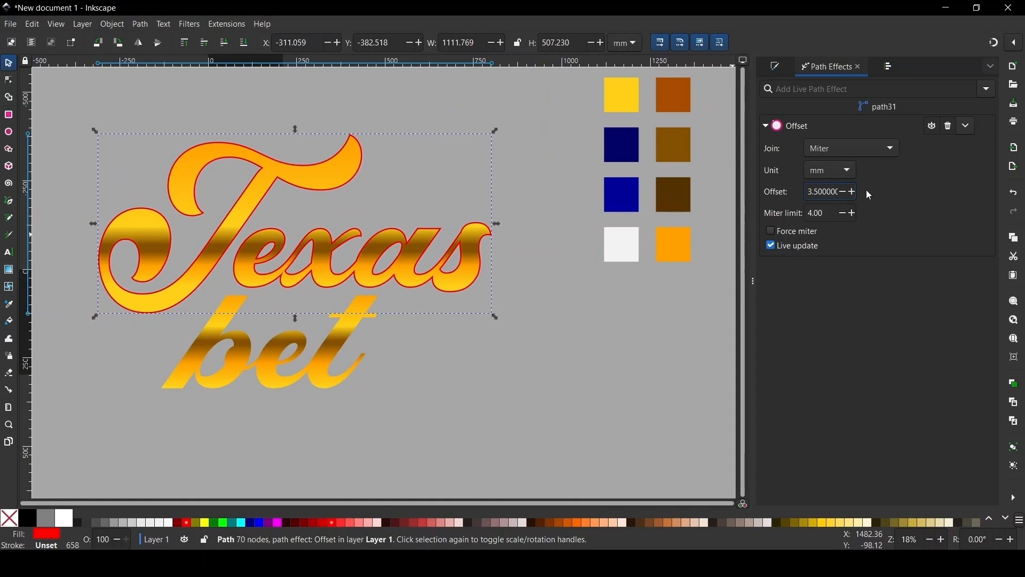
left_click(853, 192)
left_click(853, 193)
left_click(852, 192)
left_click(852, 193)
scroll(290, 254, "down", 2)
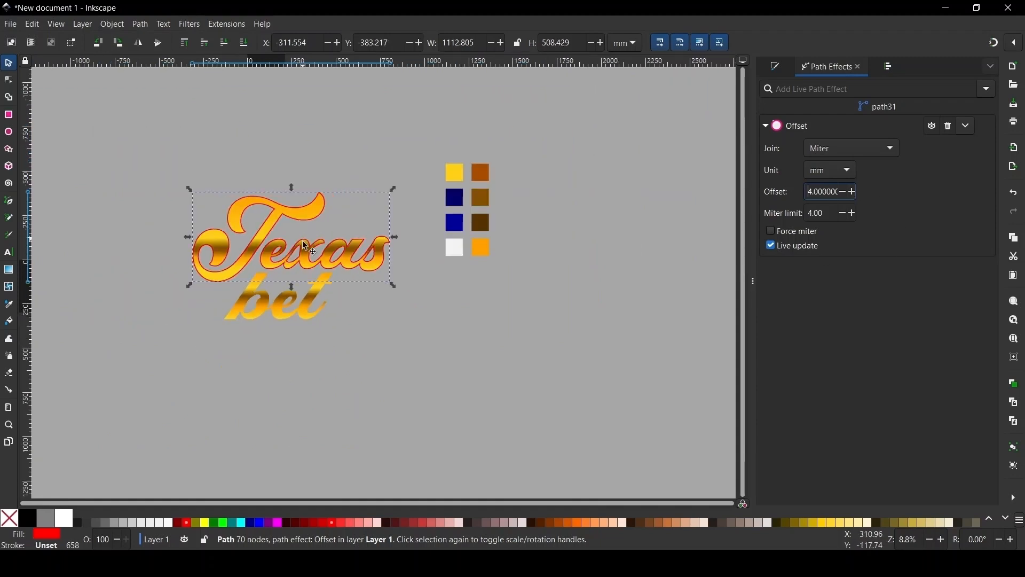
scroll(307, 247, "up", 2)
Colour the "bet" copy red and send it behind the gradient "bet", undoing any trial move of the word.
left_click(328, 360)
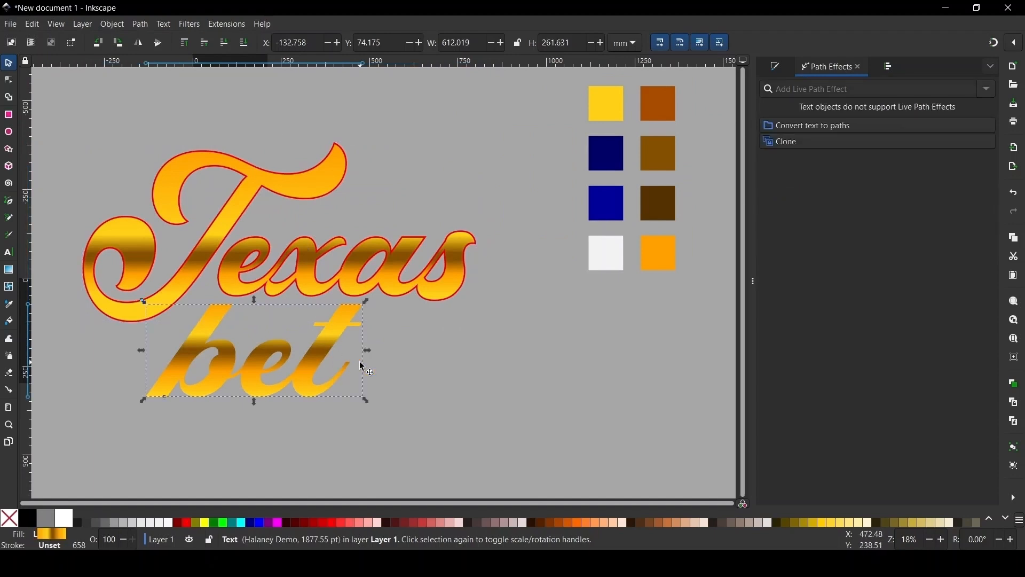
left_click(188, 522)
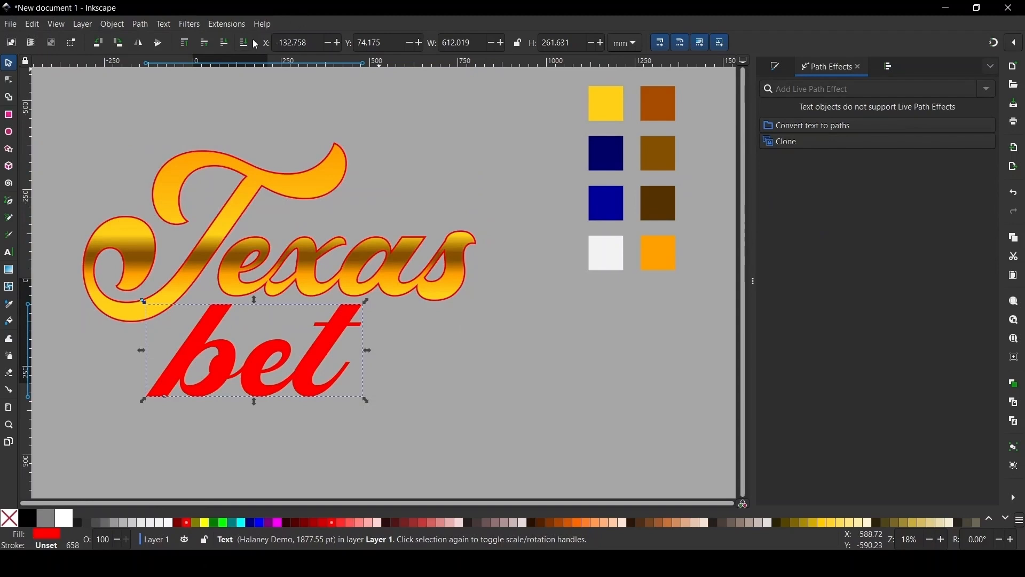
key("ctrl+z")
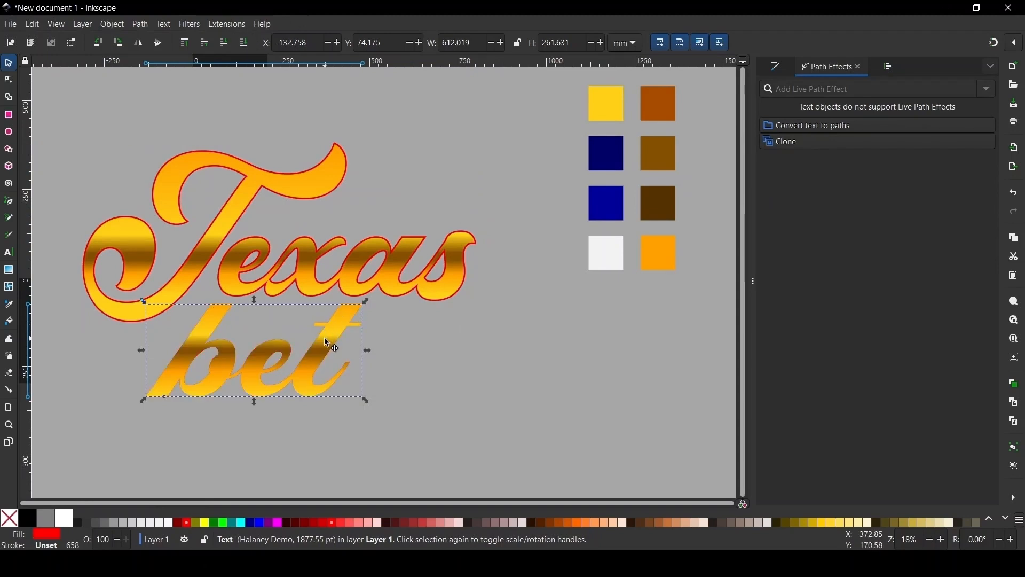
left_click_drag(323, 340, 355, 354)
key("ctrl+z")
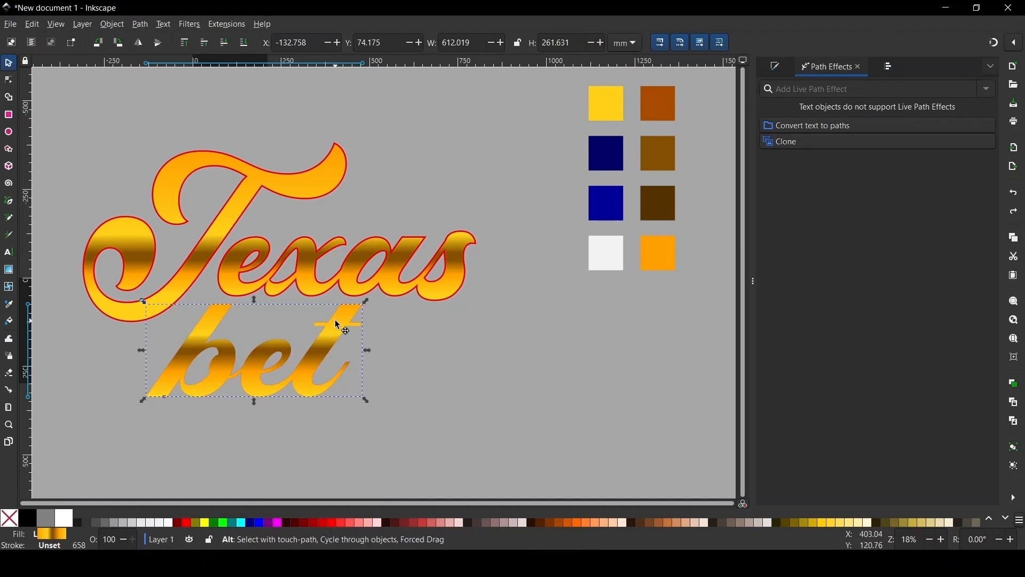
Convert the red "bet" text underneath the gradient lettering to a path.
left_click(326, 306, "alt")
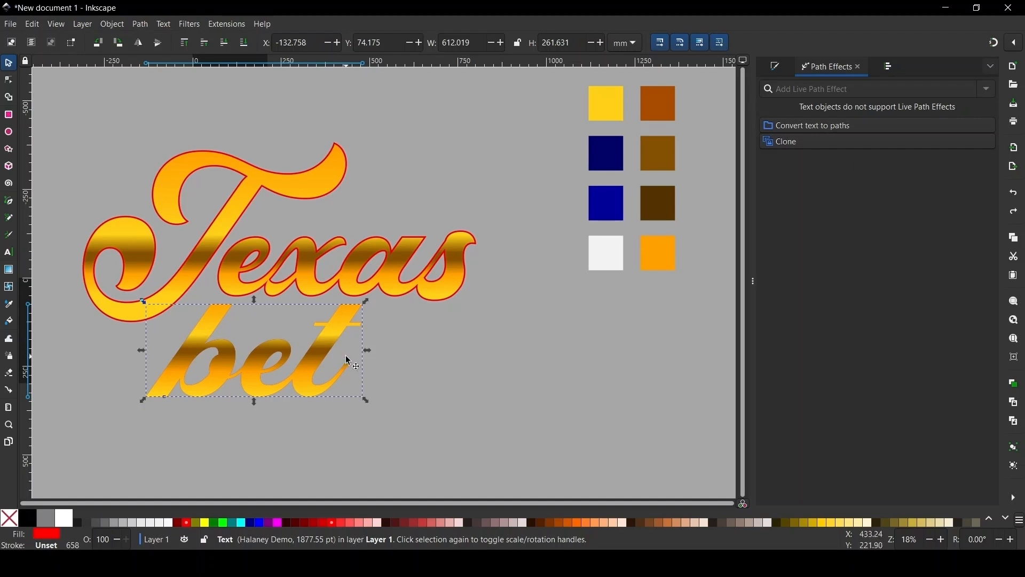
left_click(153, 26)
left_click(171, 38)
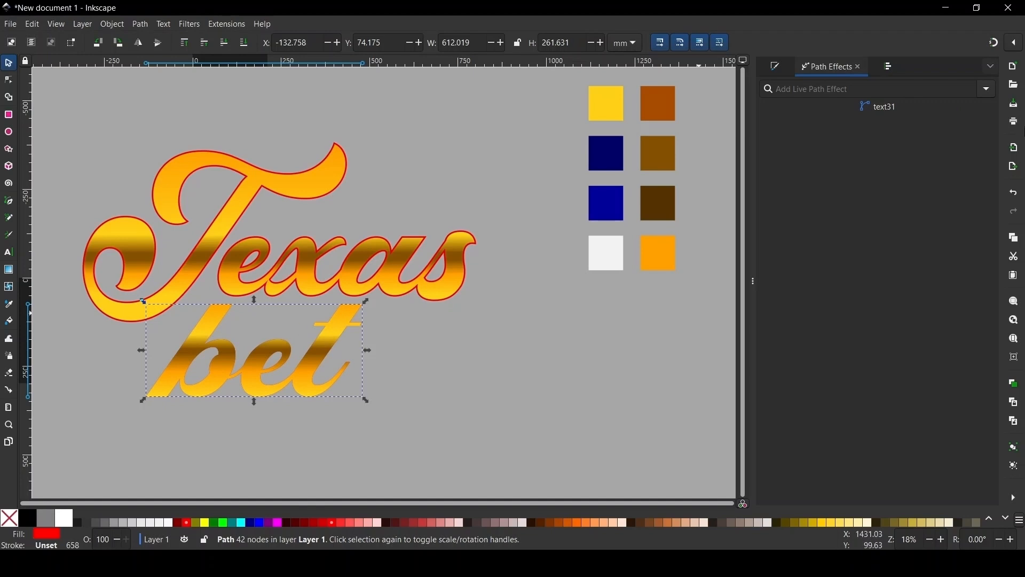
Add an Offset path effect to the red "bet" path and set its offset to 4 mm.
left_click(989, 89)
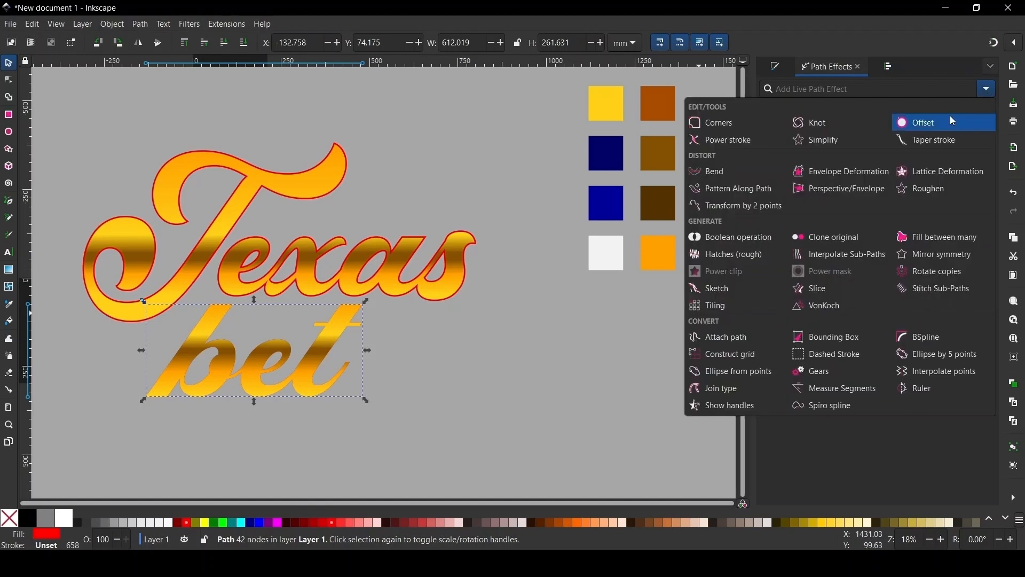
left_click(921, 126)
left_click(839, 193)
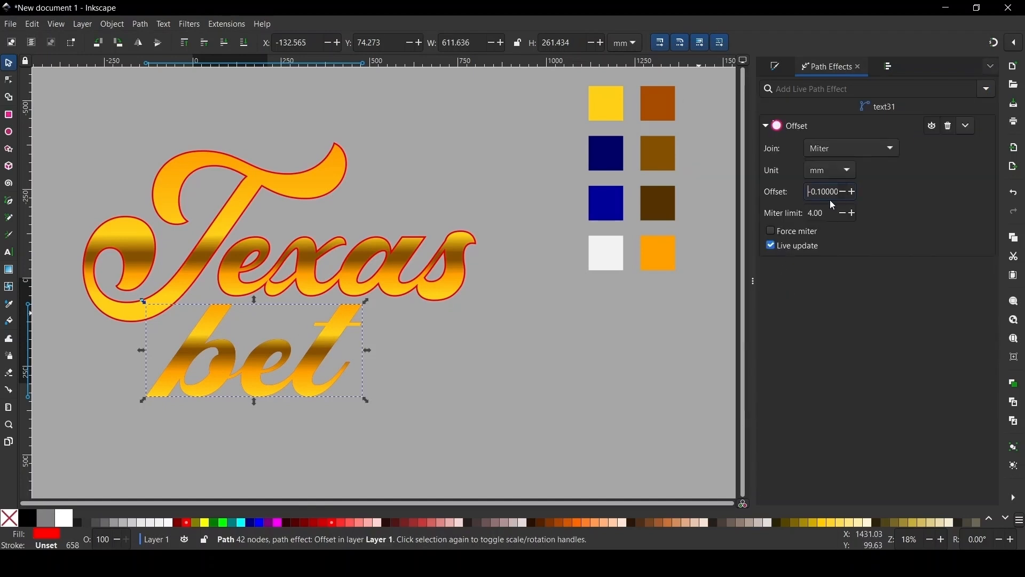
left_click_drag(842, 192, 799, 197)
type("0")
type("4")
key("Return")
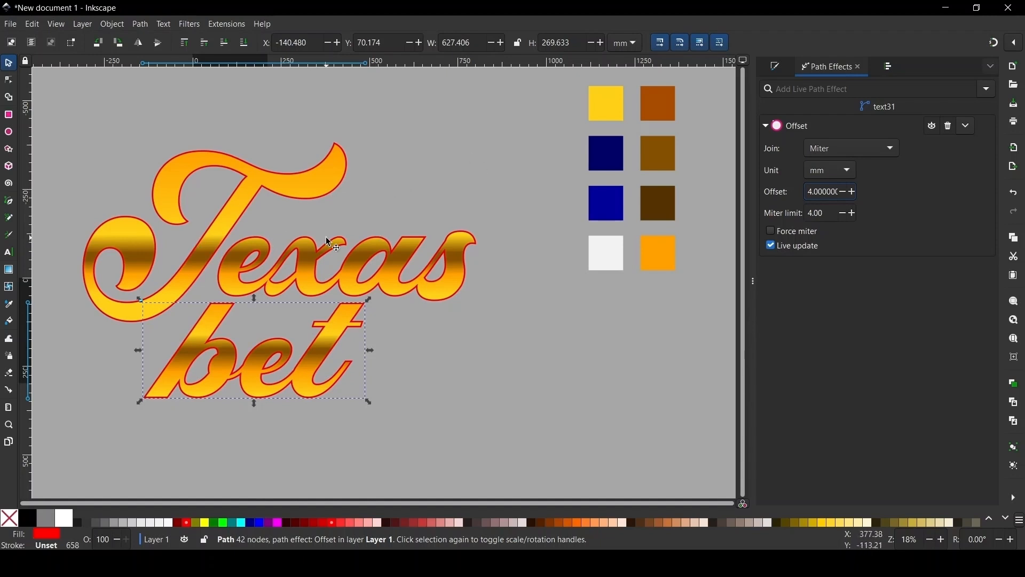
Convert the red offset "bet" and "Texas" copies behind the lettering to plain paths.
left_click(141, 25)
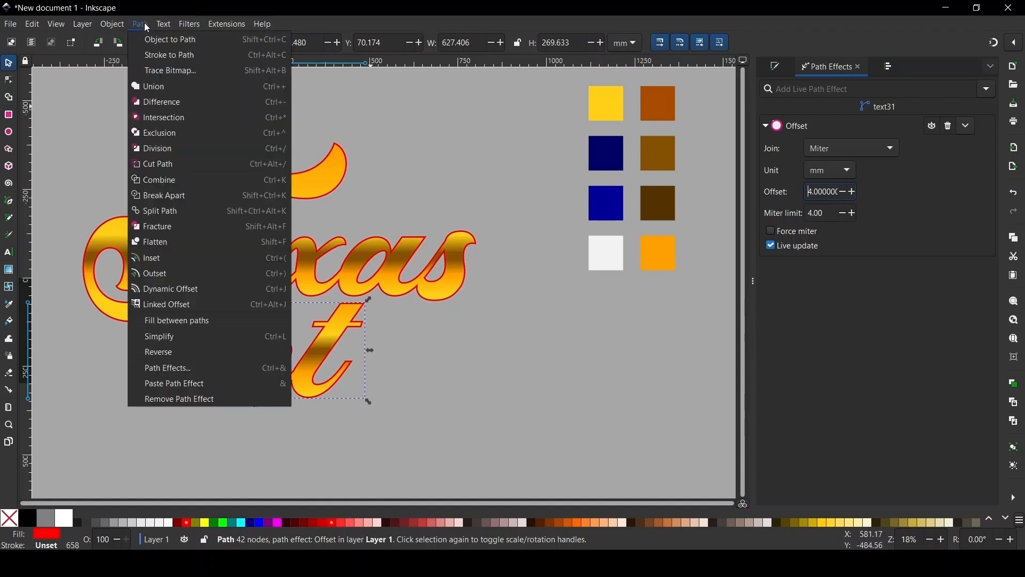
left_click(155, 36)
left_click(312, 177)
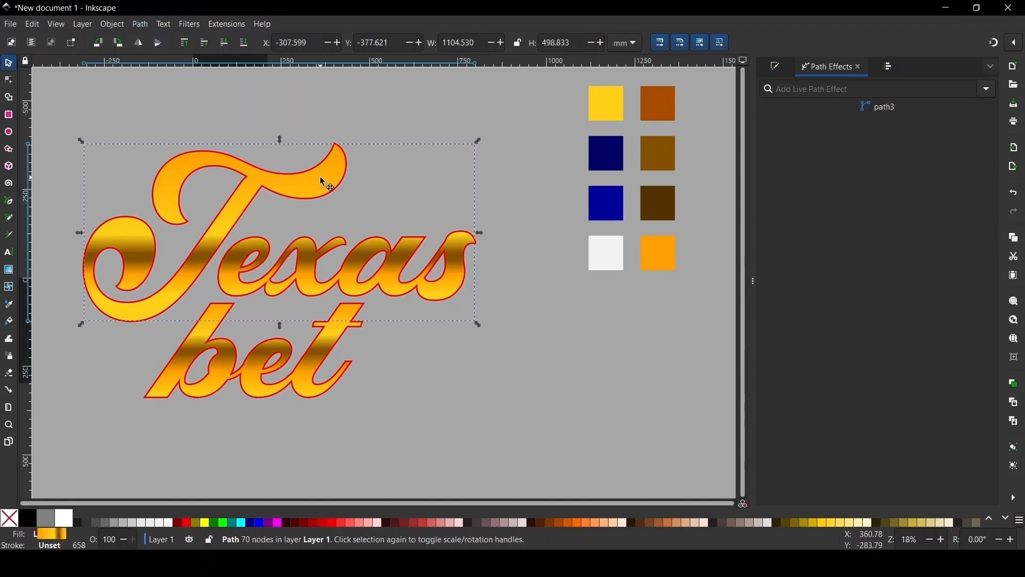
left_click(323, 180, "alt")
left_click(145, 25)
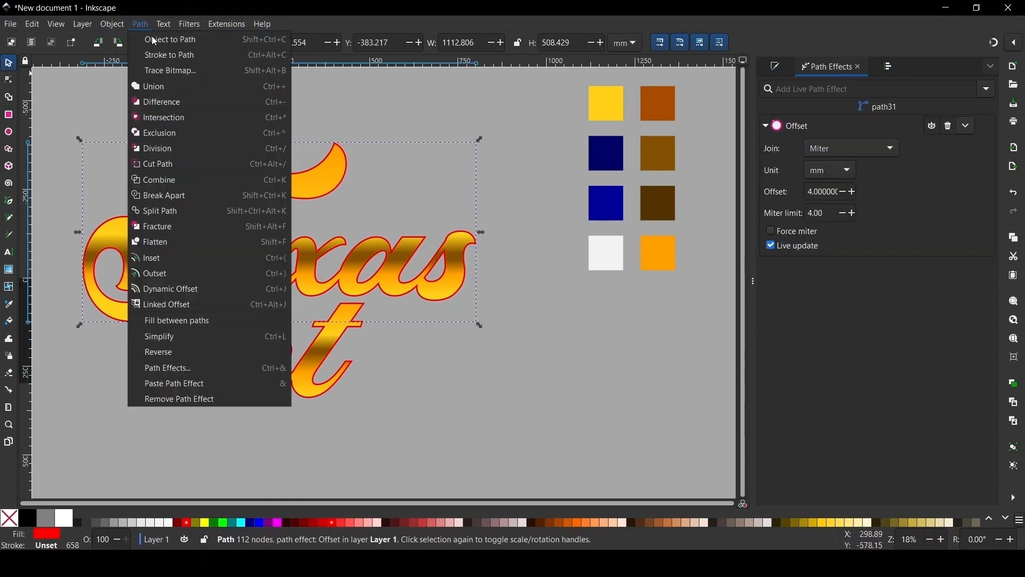
left_click(152, 39)
left_click(375, 102)
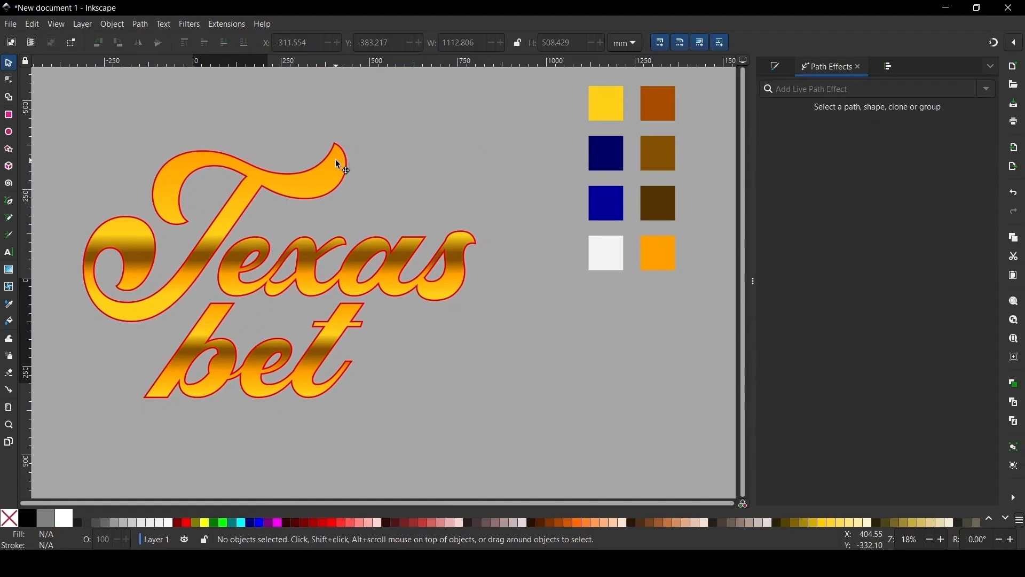
Fill the red "Texas" outline copy with a linear gradient, using the existing yellow, orange and brown gradient 31.
left_click(343, 166, "alt")
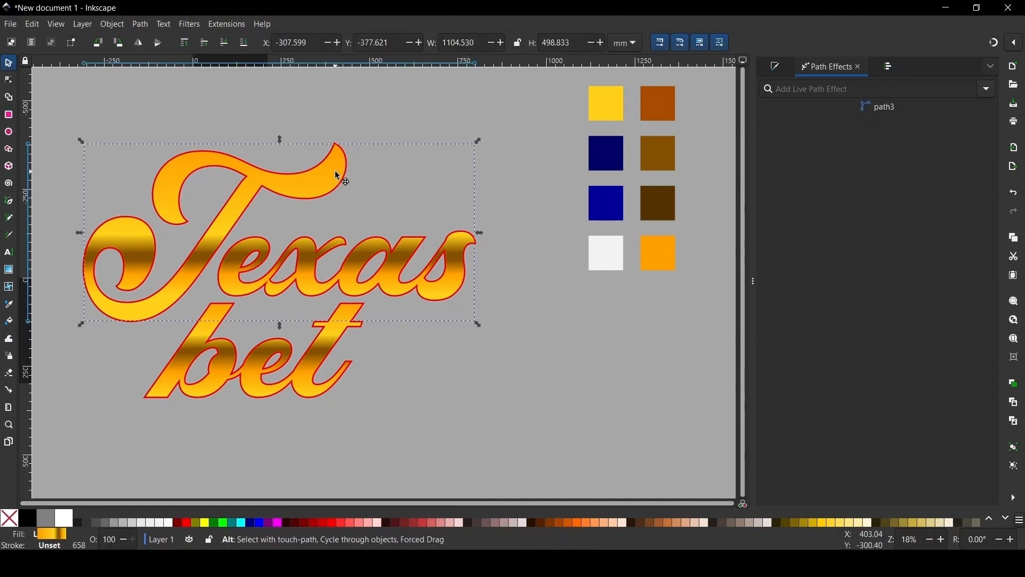
left_click(777, 68)
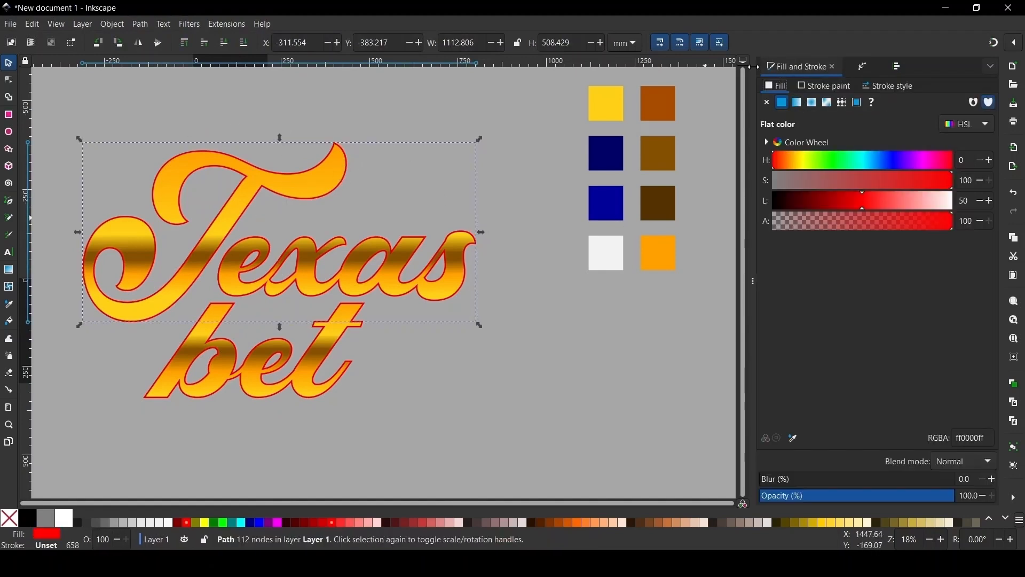
left_click(800, 103)
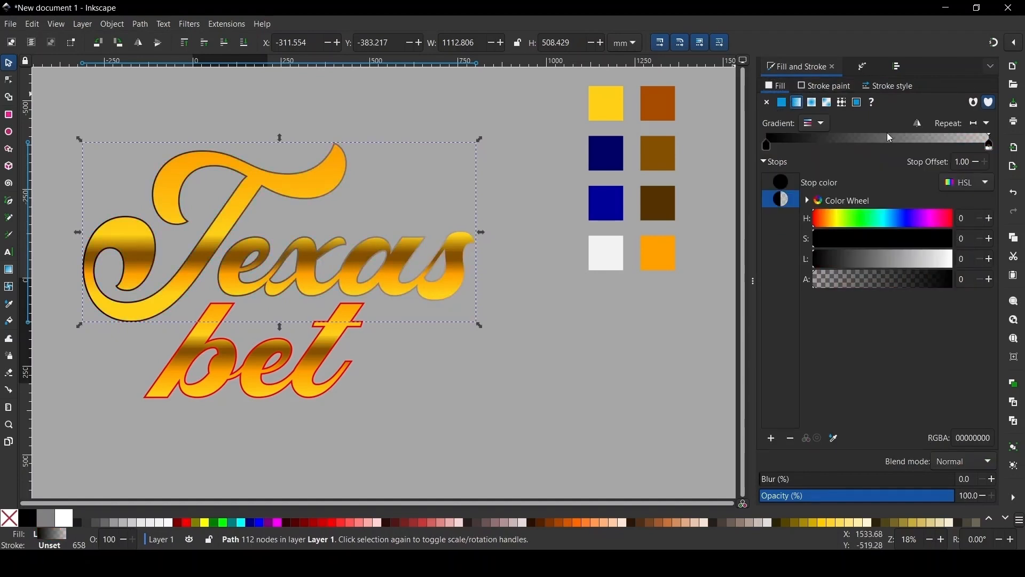
left_click(818, 124)
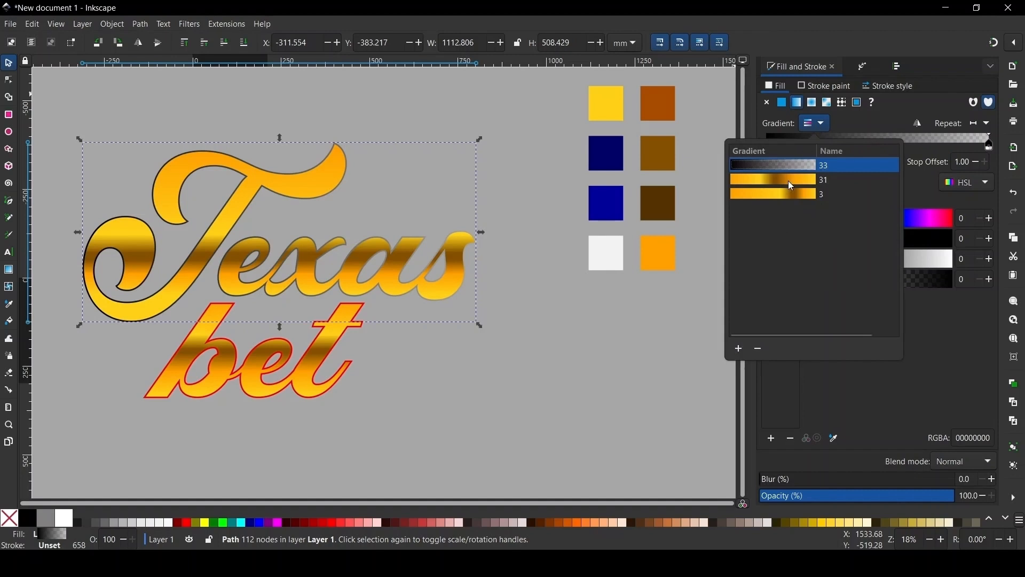
left_click(790, 181)
left_click(820, 118)
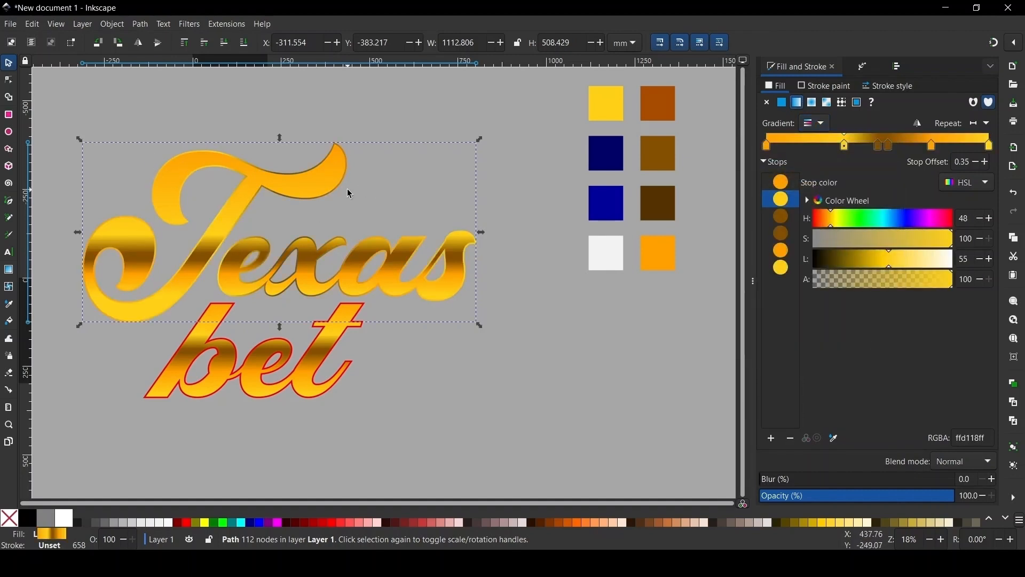
Make the "Texas" outline gradient vertical, starting at the base of the "x" and ending near the top of the "T".
key("g")
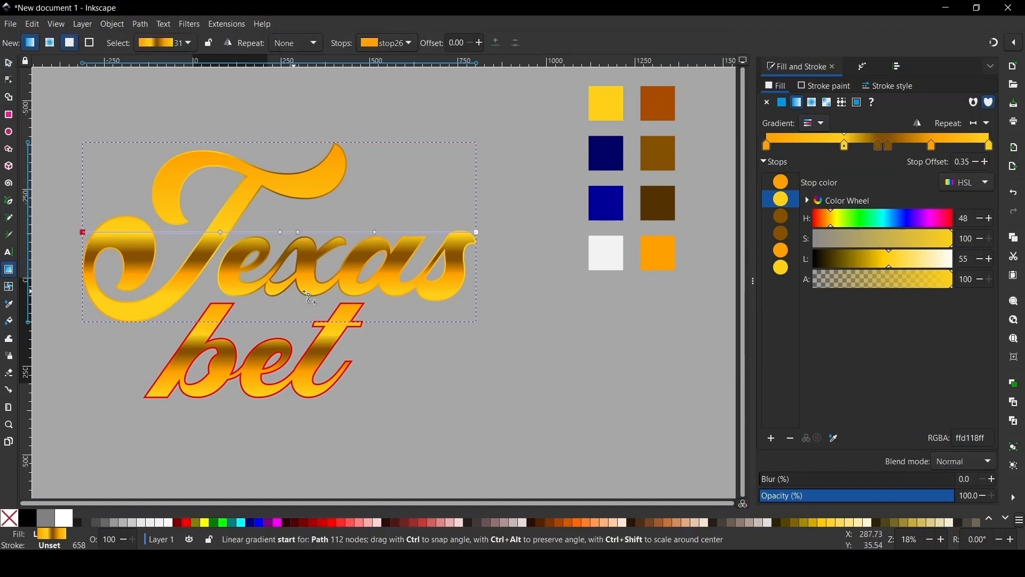
left_click_drag(82, 233, 302, 300)
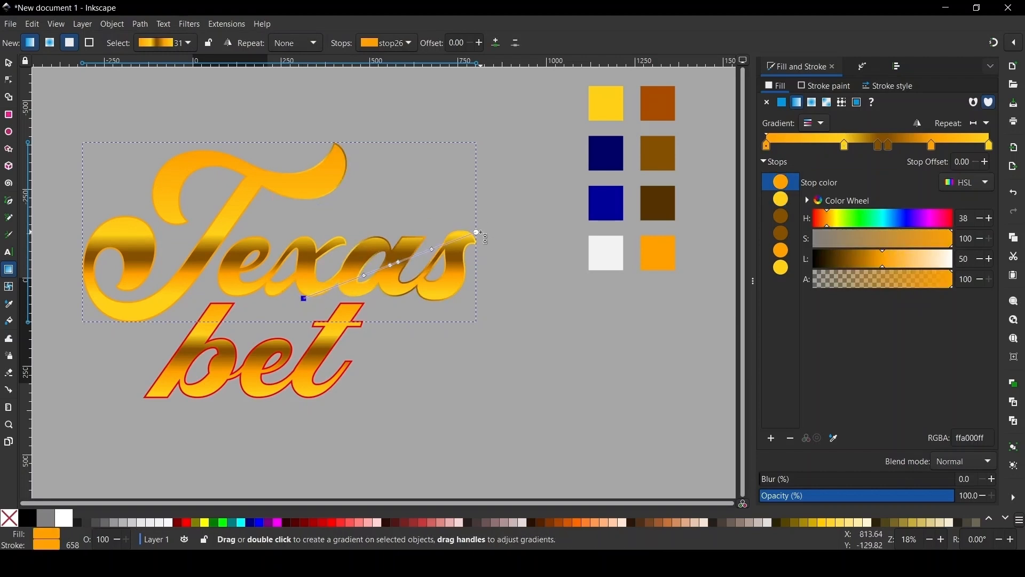
left_click_drag(481, 237, 322, 137)
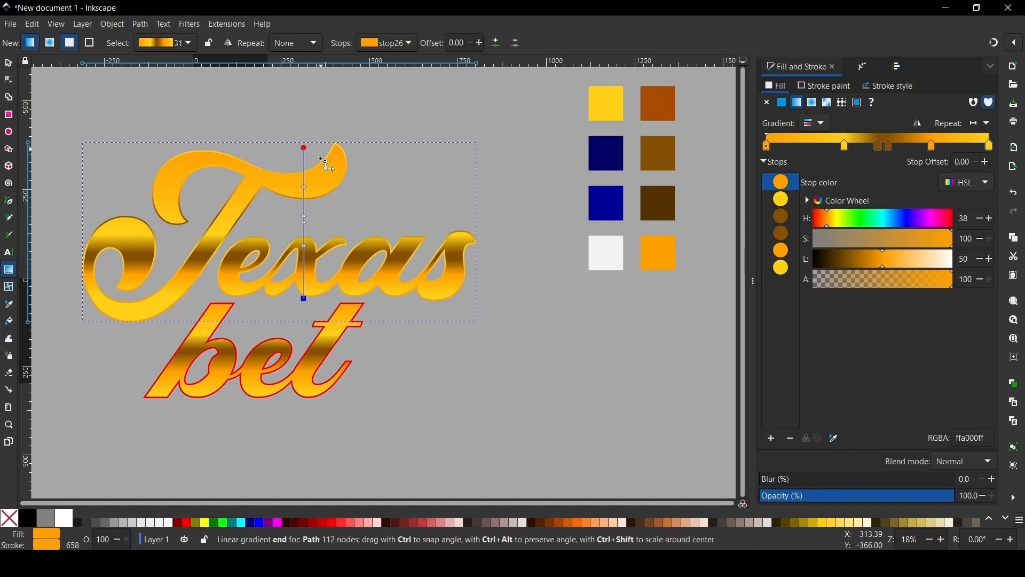
mouse_move(321, 158)
left_mouse_down()
mouse_move(325, 175)
mouse_move(322, 161)
left_mouse_up()
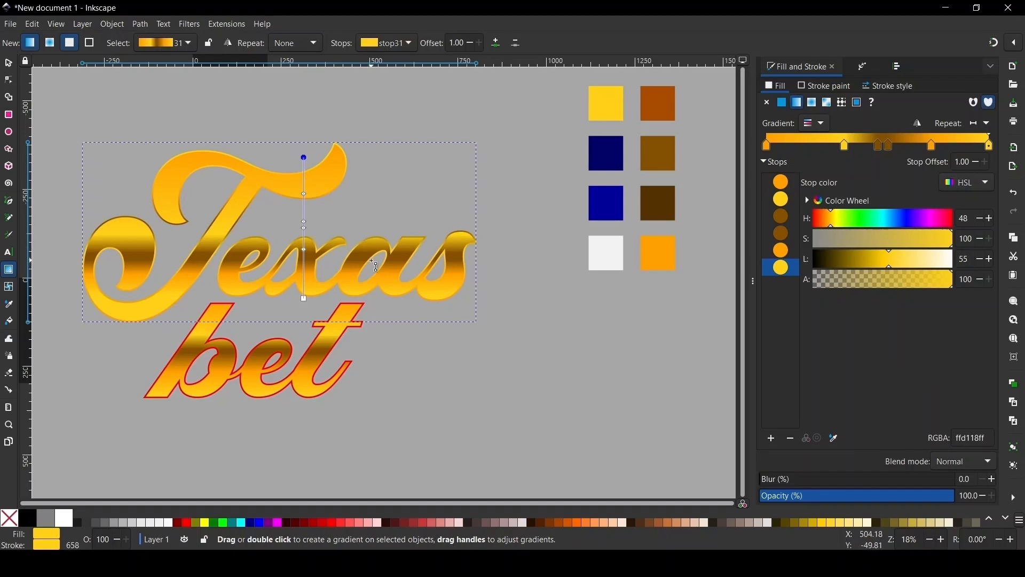
Move the upper brown stop of the "Texas" outline gradient down to the top edge of the "x", at offset 0.43.
scroll(318, 246, "up", 4)
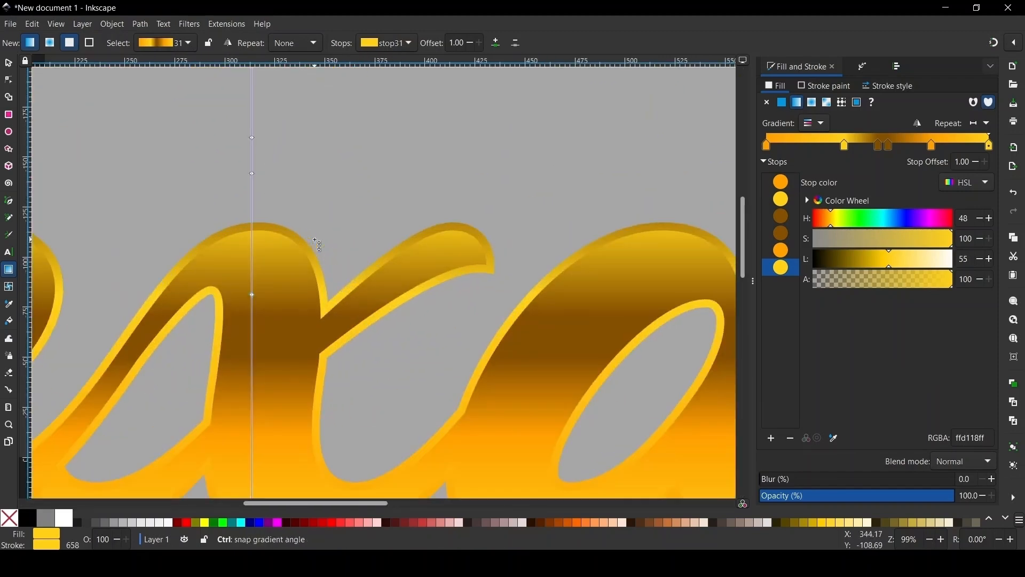
scroll(315, 247, "down", 2)
scroll(275, 235, "up", 3)
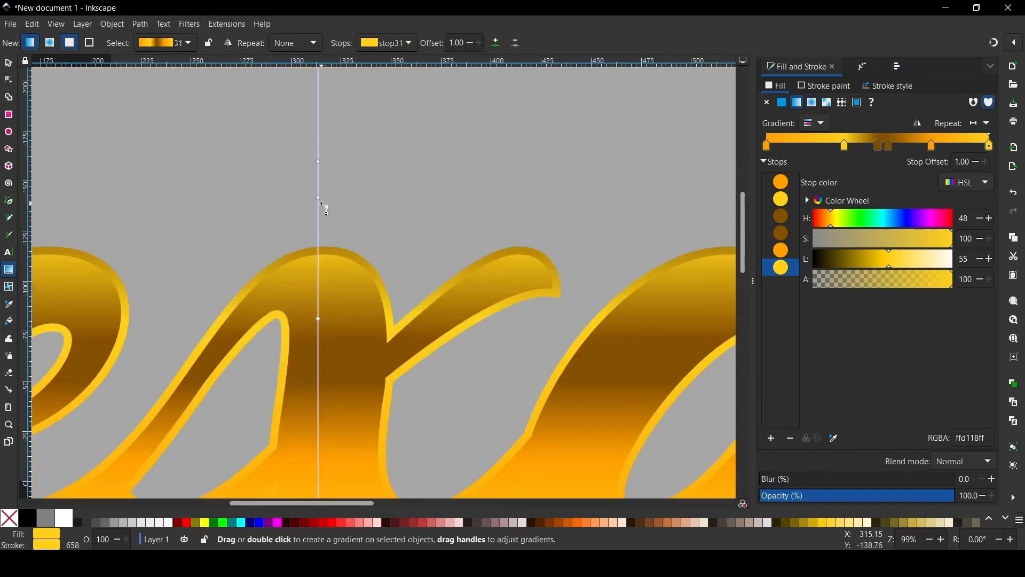
left_click_drag(321, 198, 322, 256)
left_click(325, 256)
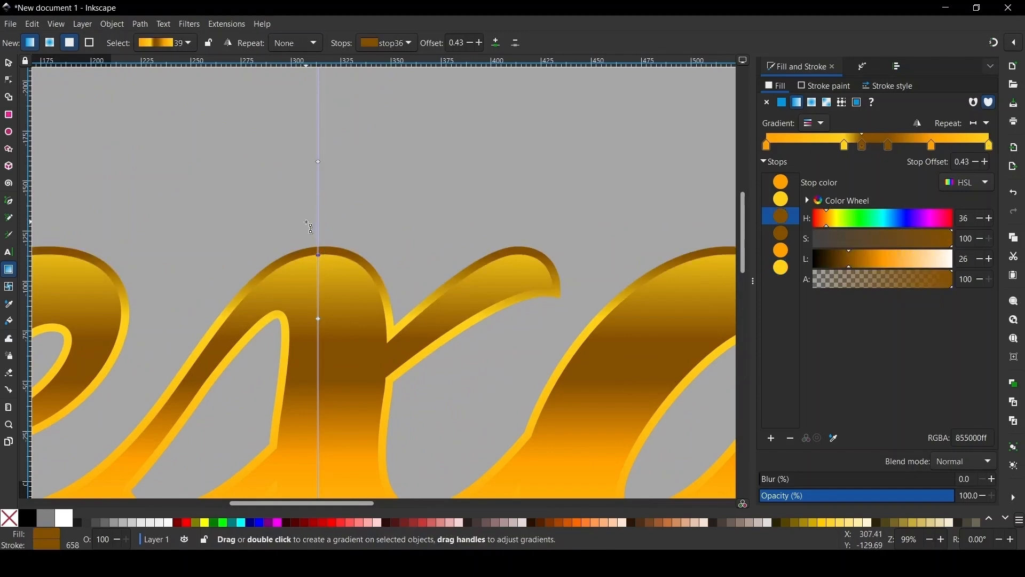
scroll(314, 222, "down", 3)
scroll(314, 221, "down", 1)
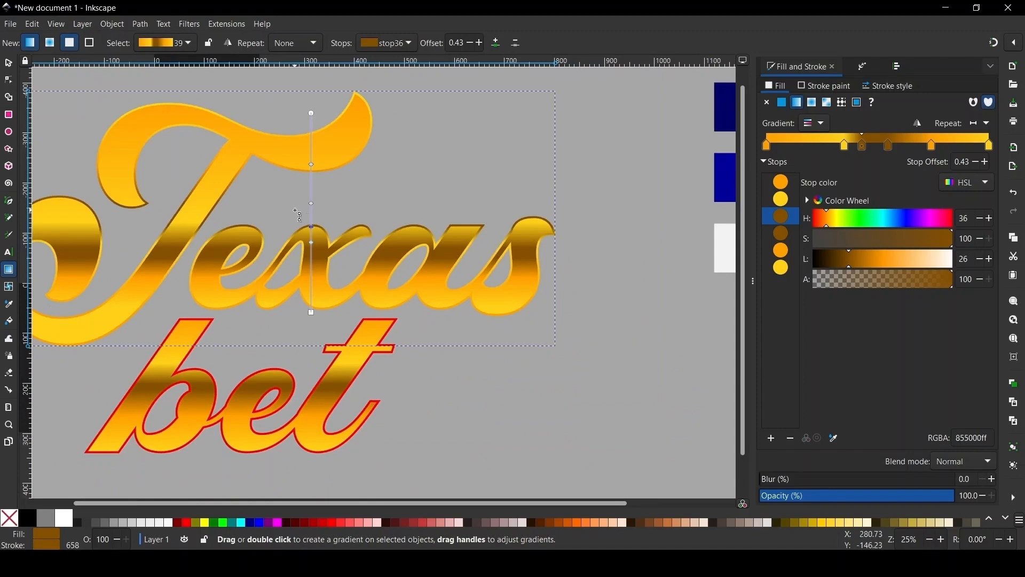
scroll(313, 221, "down", 1)
scroll(254, 217, "up", 1)
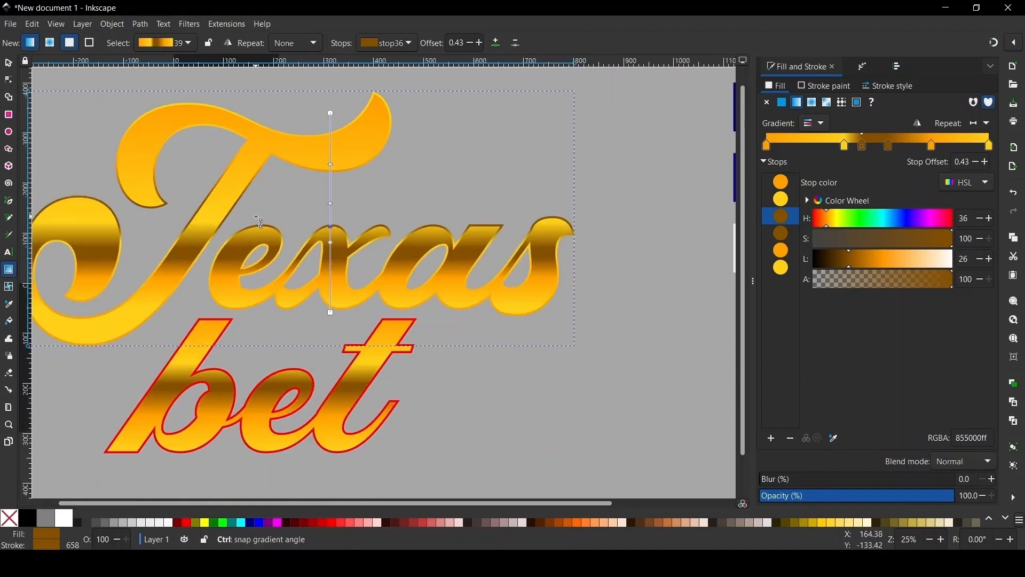
scroll(254, 217, "down", 1)
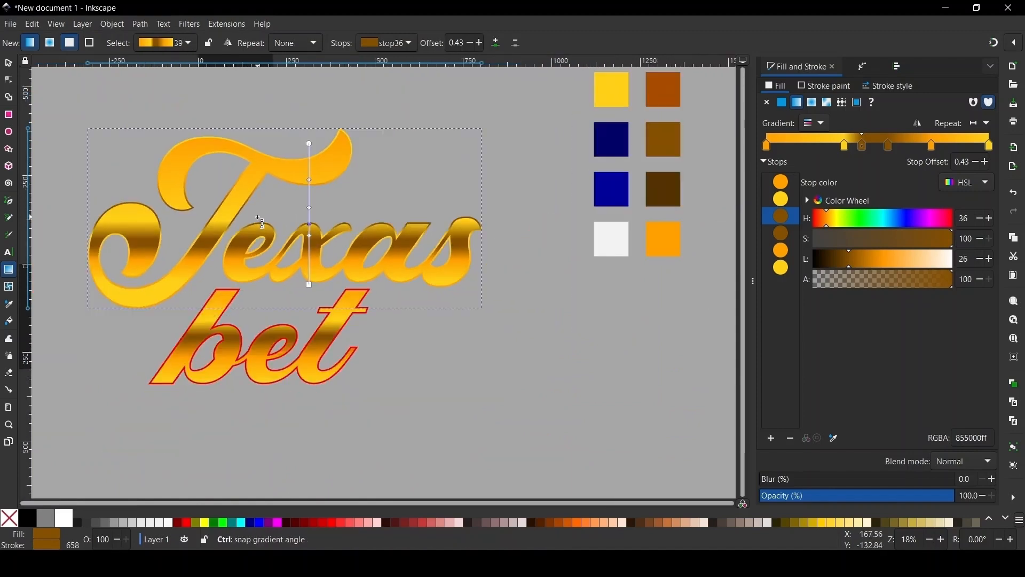
Fill the red "bet" outline copy with a linear gradient, using the existing gradient 3.
left_click(8, 63)
left_click(343, 336)
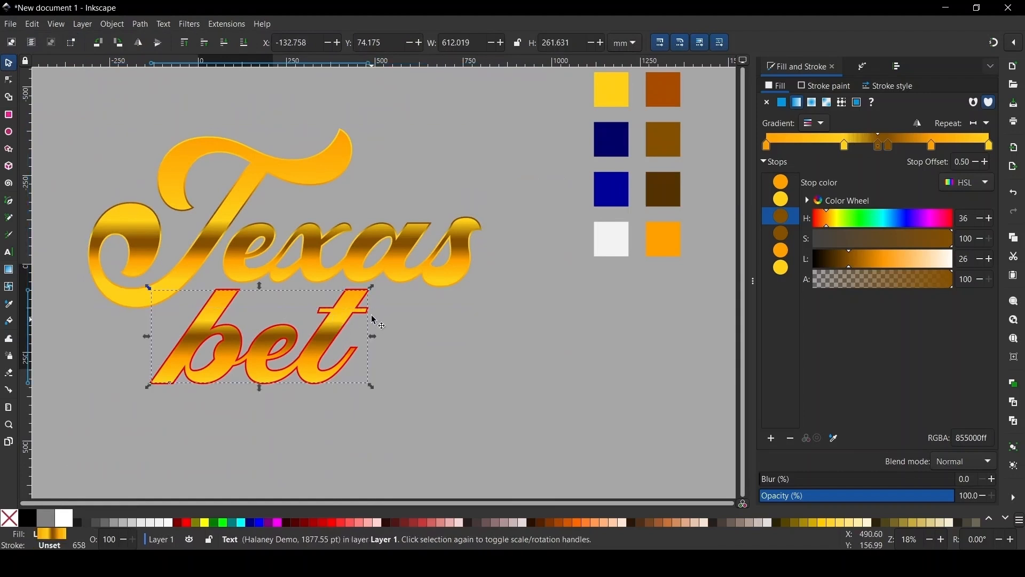
key("alt")
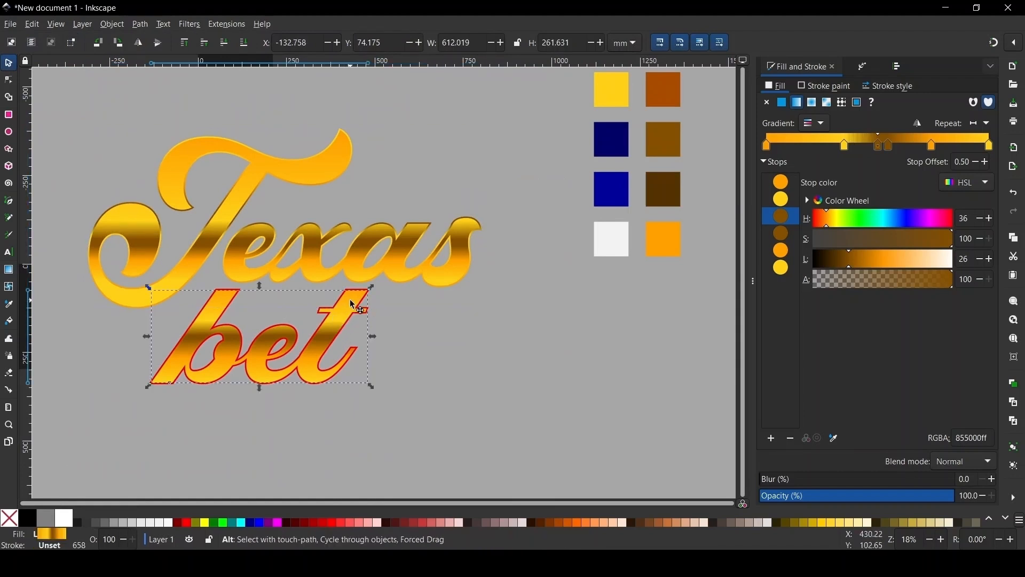
left_click(353, 305, "alt")
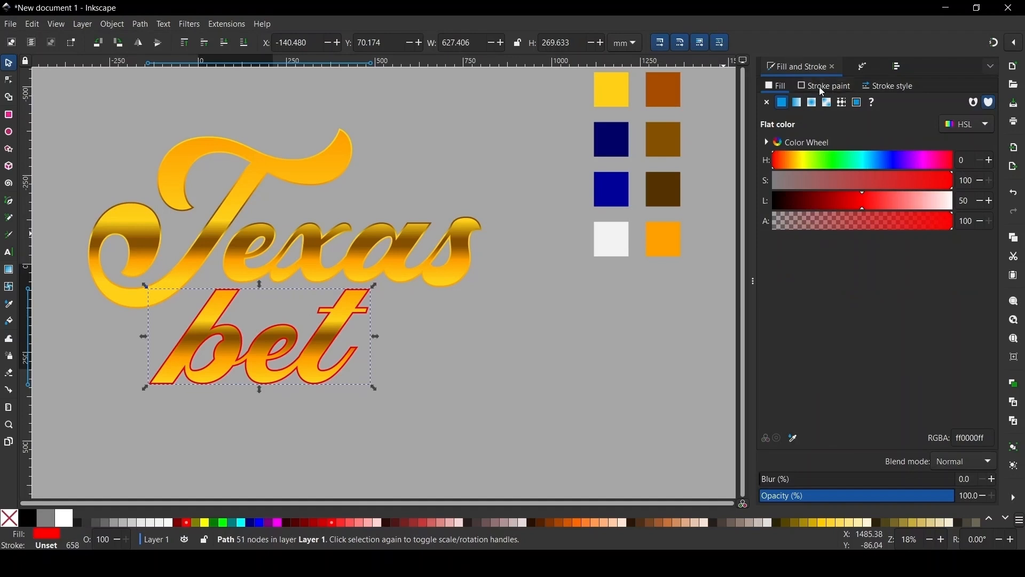
left_click(799, 104)
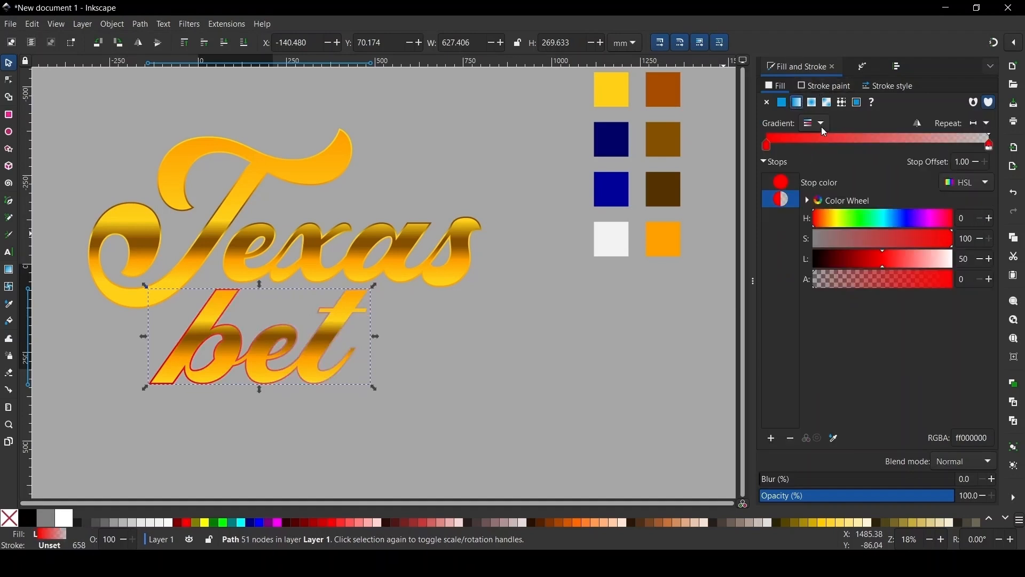
left_click(815, 126)
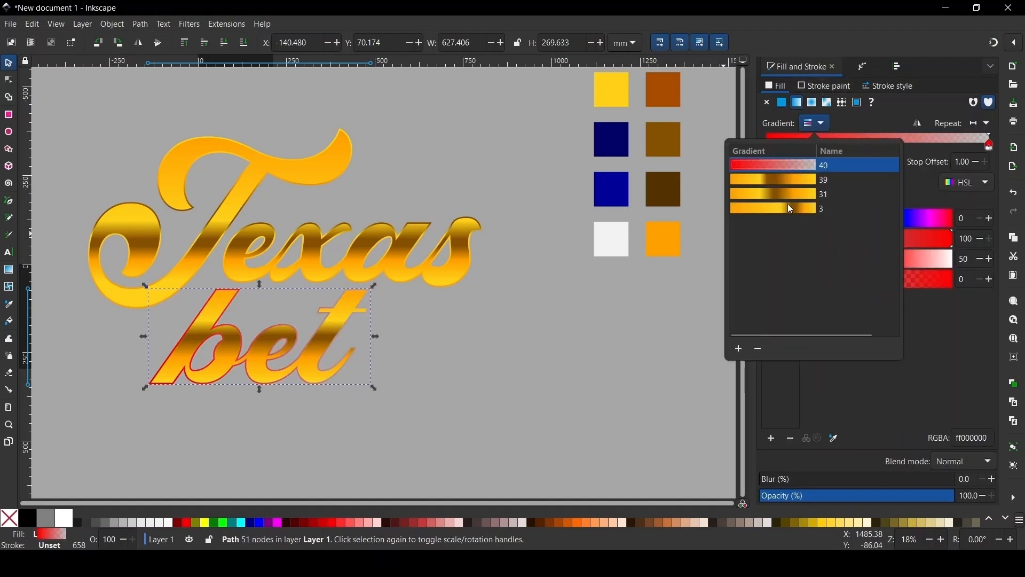
left_click(793, 210)
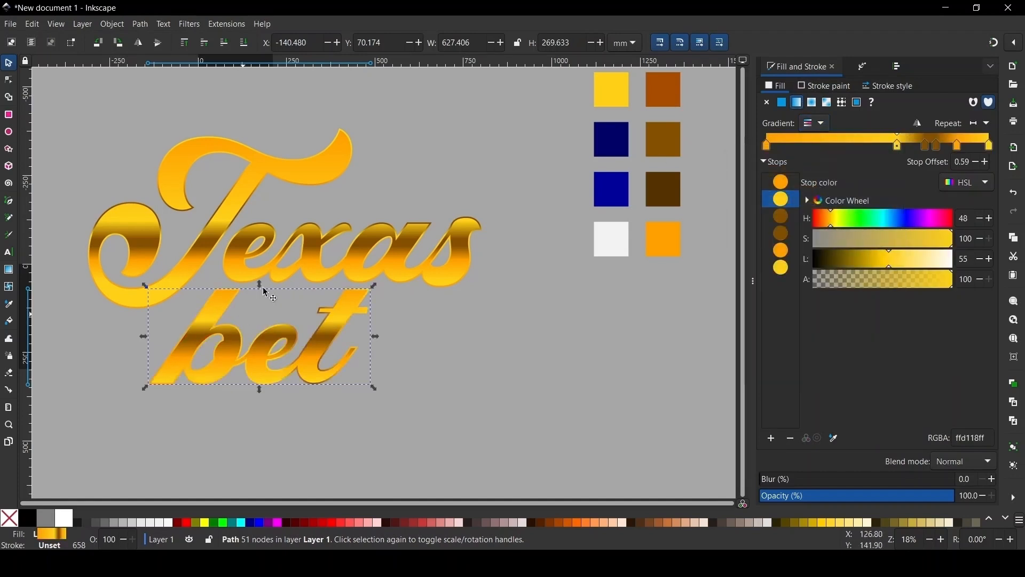
Make the "bet" outline gradient vertical, running from the word's base to slightly below its upper edge.
key("g")
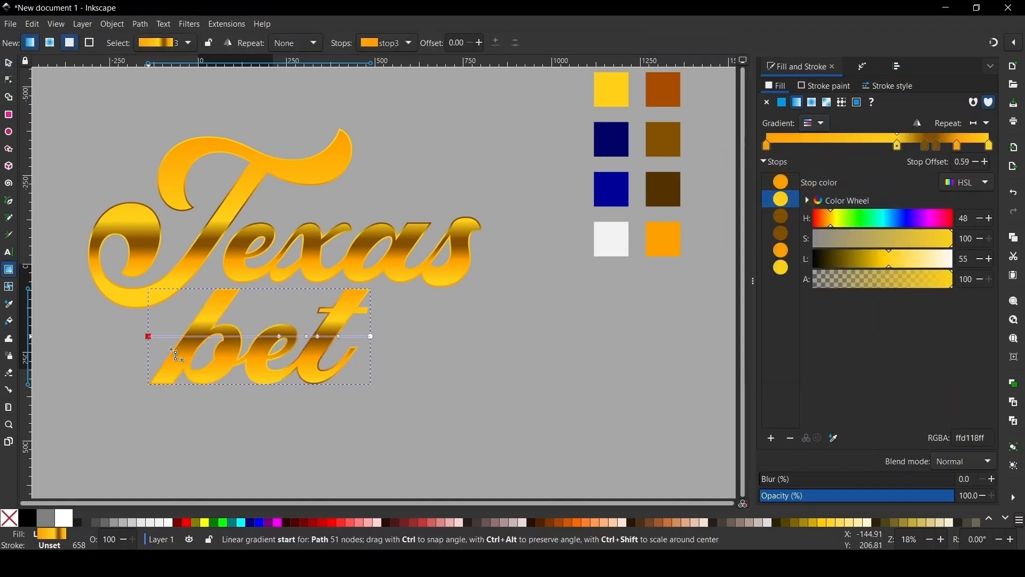
left_click_drag(178, 357, 310, 363)
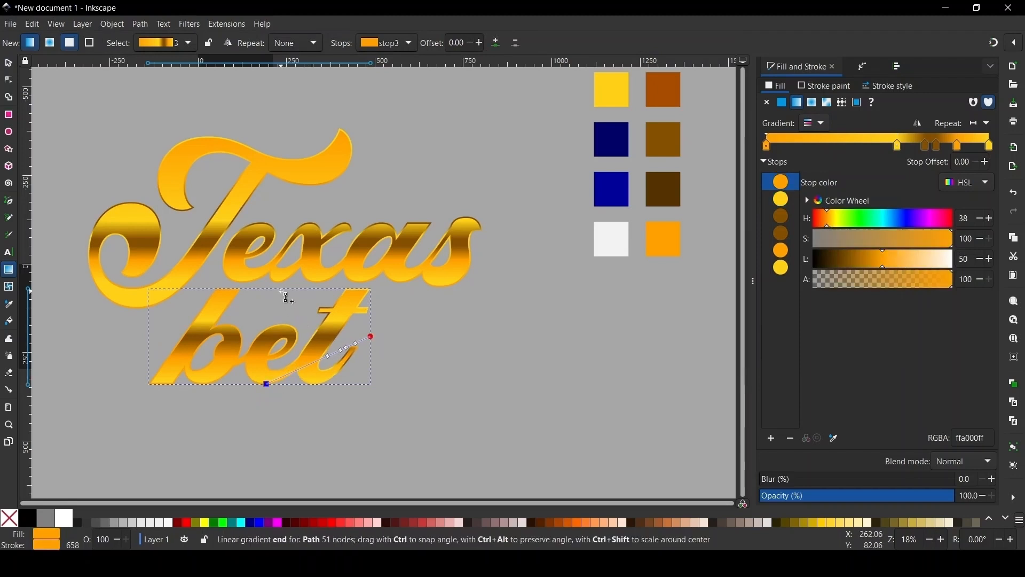
left_click_drag(282, 291, 274, 289)
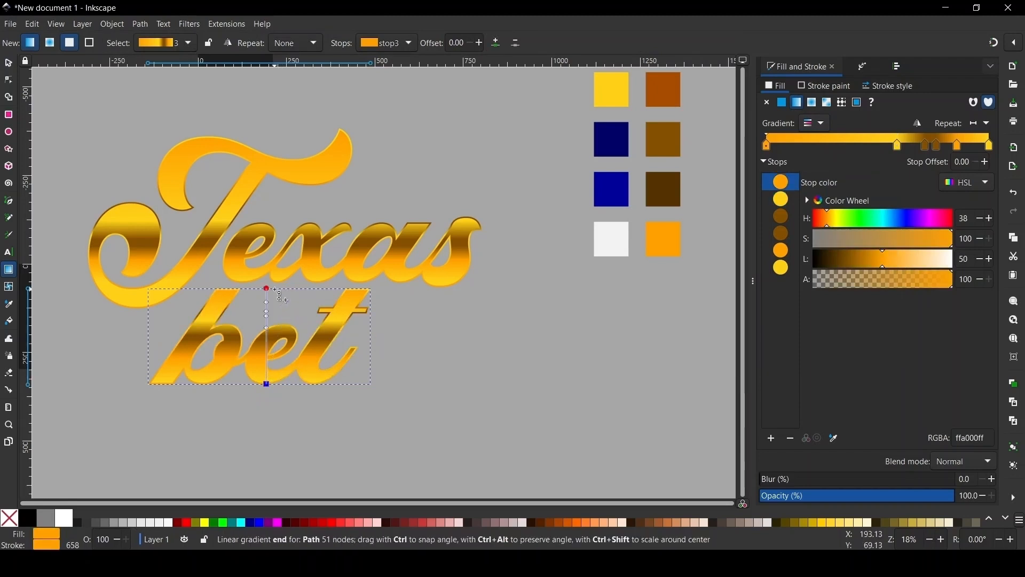
left_click(275, 288)
scroll(274, 289, "up", 2)
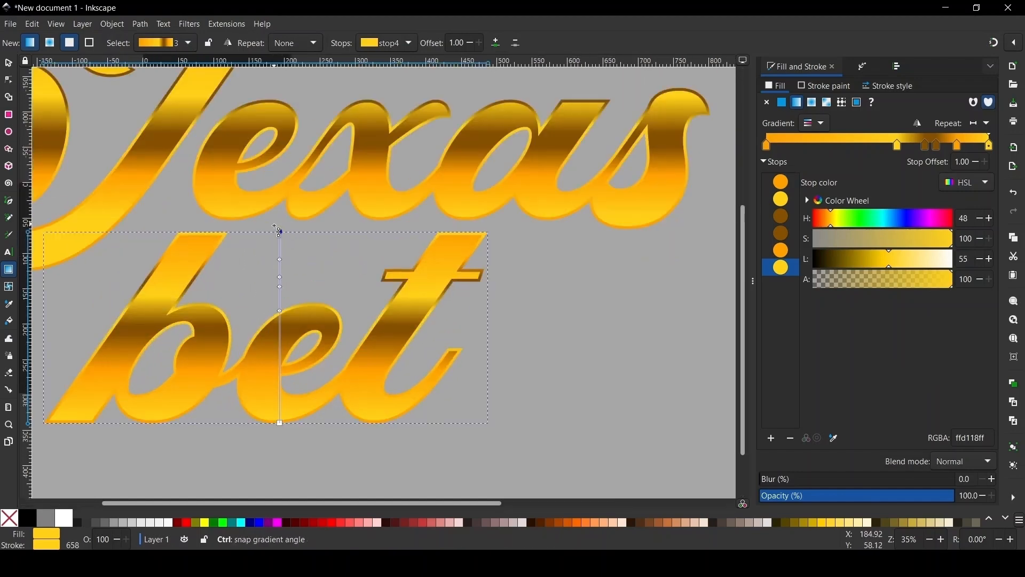
left_click_drag(279, 230, 288, 269)
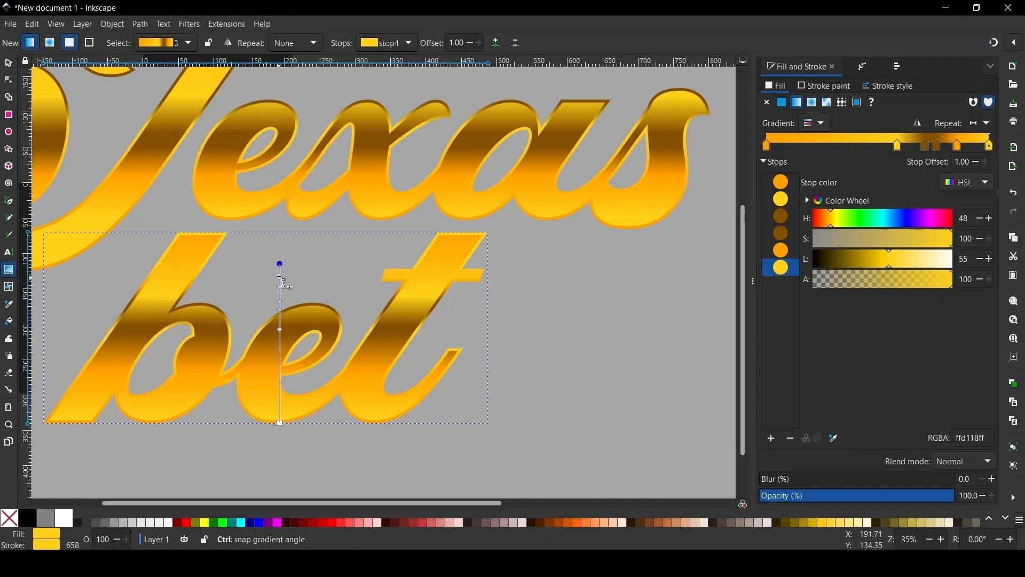
Shift the "bet" outline gradient's inner yellow stop to offset 0.62 and its upper brown stop to 0.78, and deselect the word.
scroll(255, 350, "up", 2)
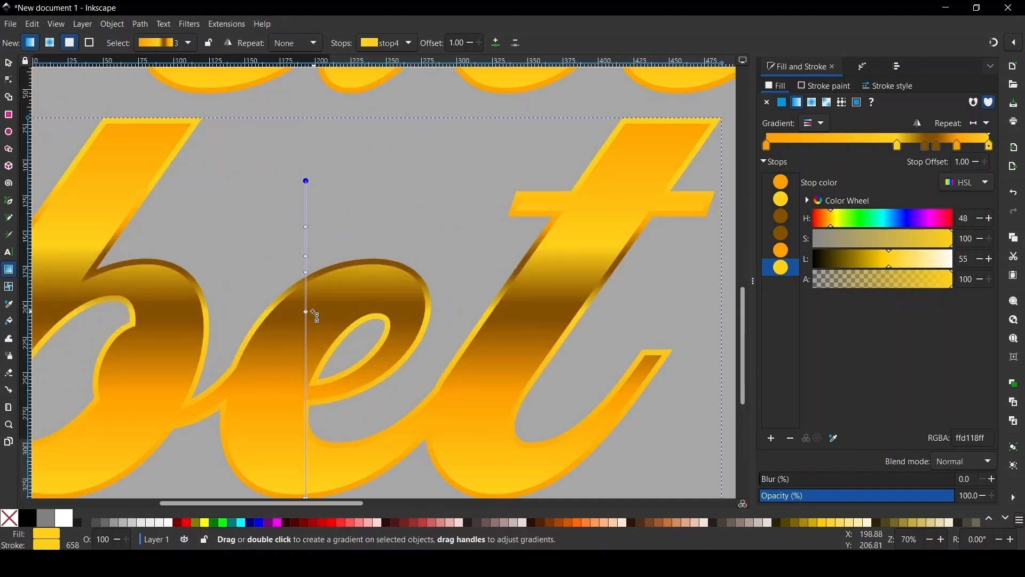
mouse_move(307, 313)
left_mouse_down()
mouse_move(309, 332)
mouse_move(309, 303)
left_mouse_up()
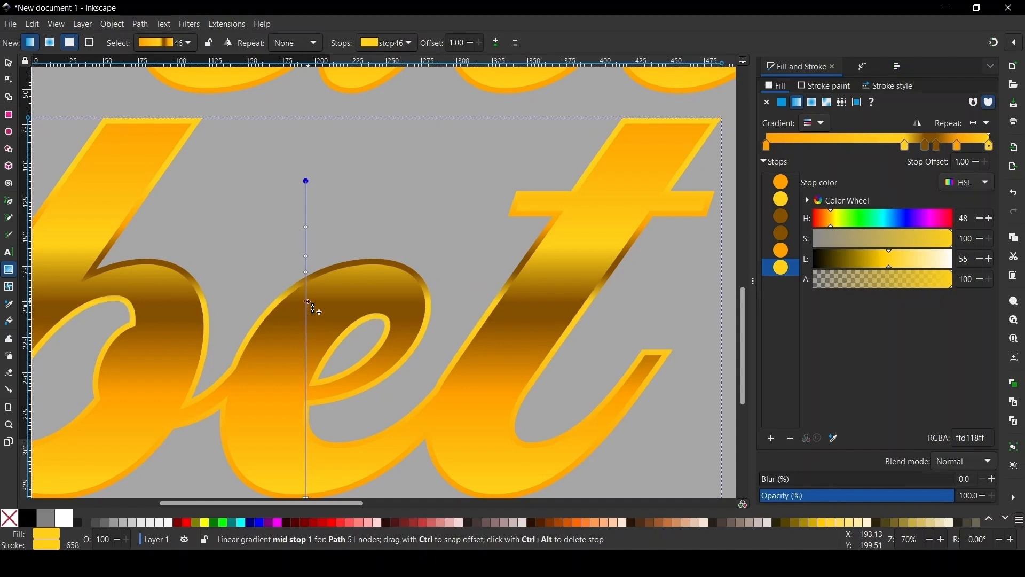
left_click(307, 250)
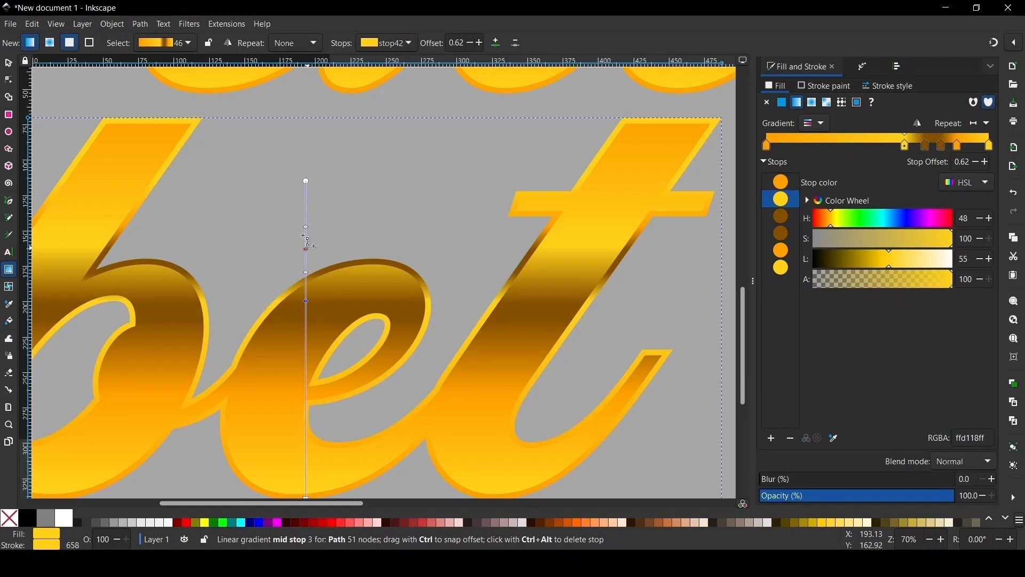
left_click(8, 64)
scroll(252, 280, "down", 4)
scroll(397, 318, "down", 1)
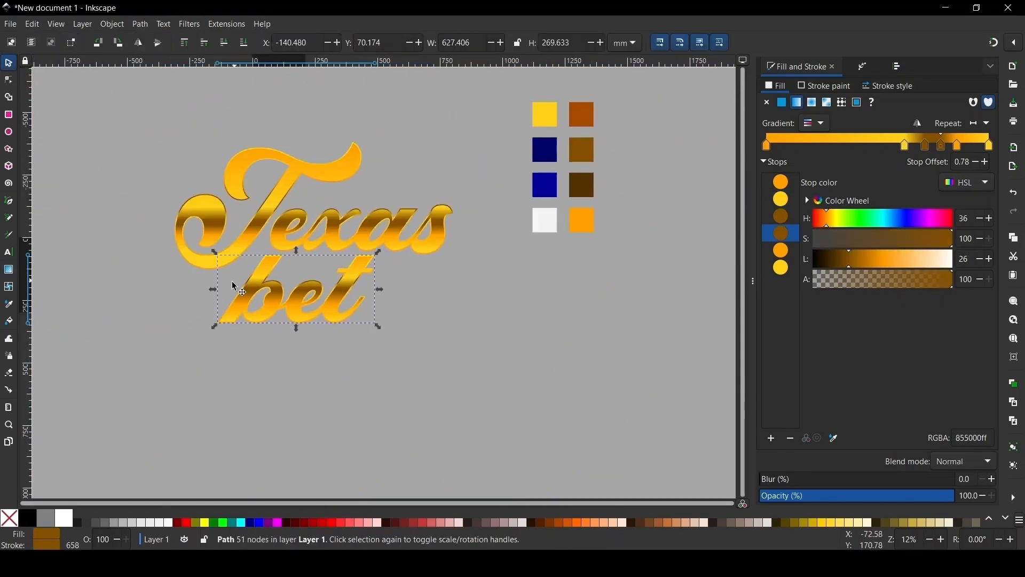
scroll(261, 255, "up", 2)
left_click(477, 302)
scroll(277, 241, "down", 2)
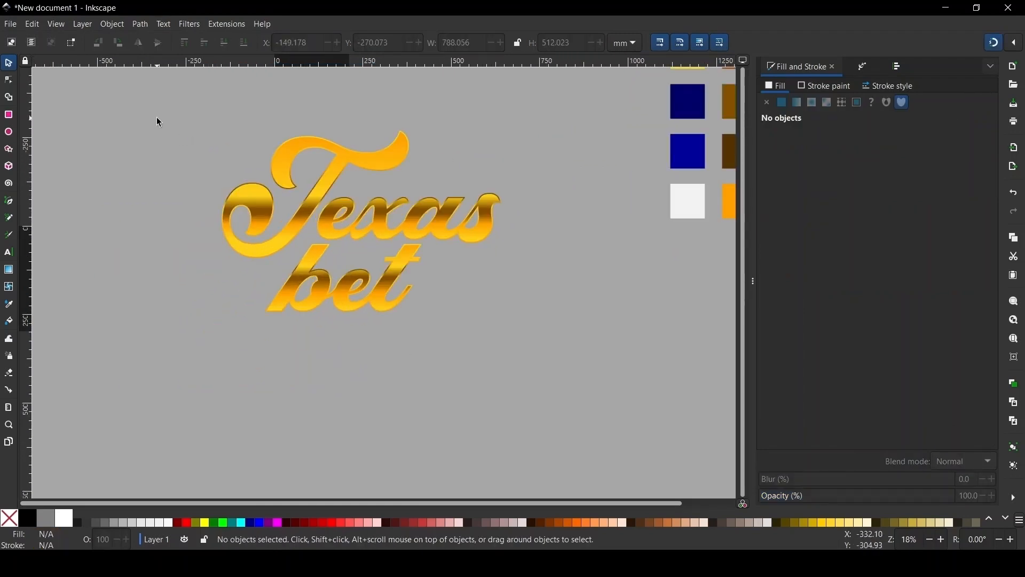
Merge a duplicate of the "Texas" lettering and its outline into one shape with Union and fill it red.
left_click_drag(155, 100, 608, 270)
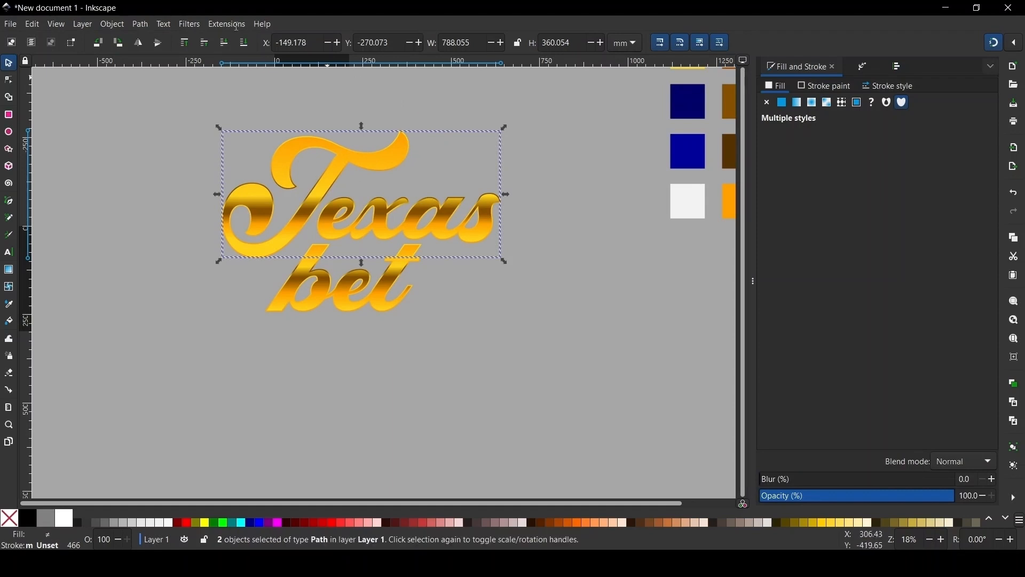
left_click(136, 24)
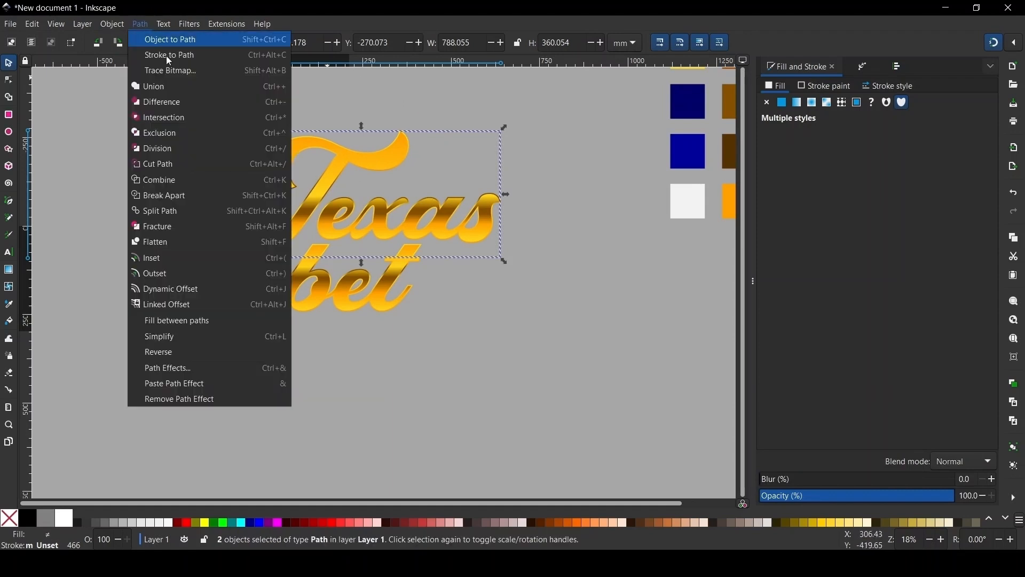
left_click(166, 86)
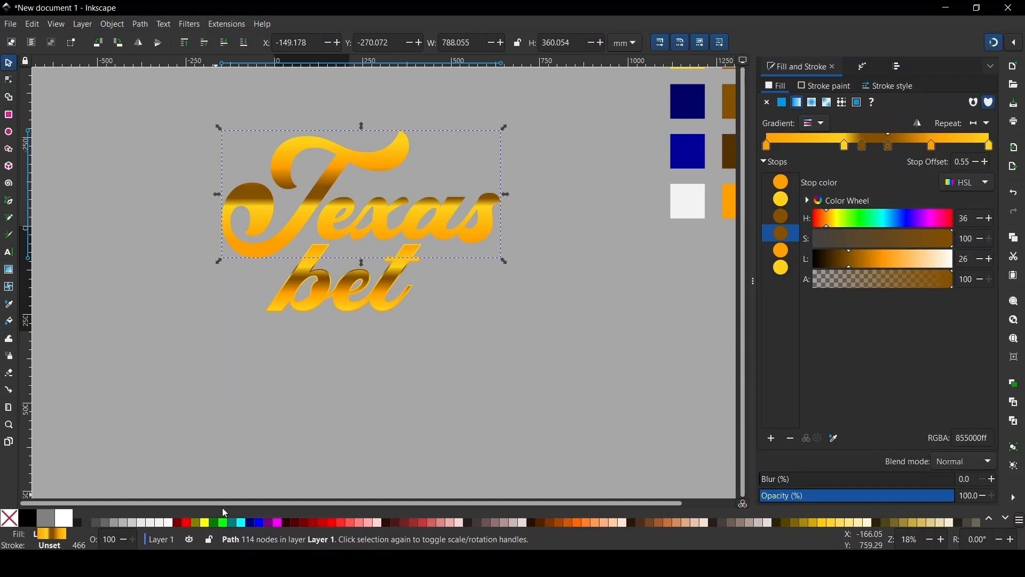
left_click(185, 522)
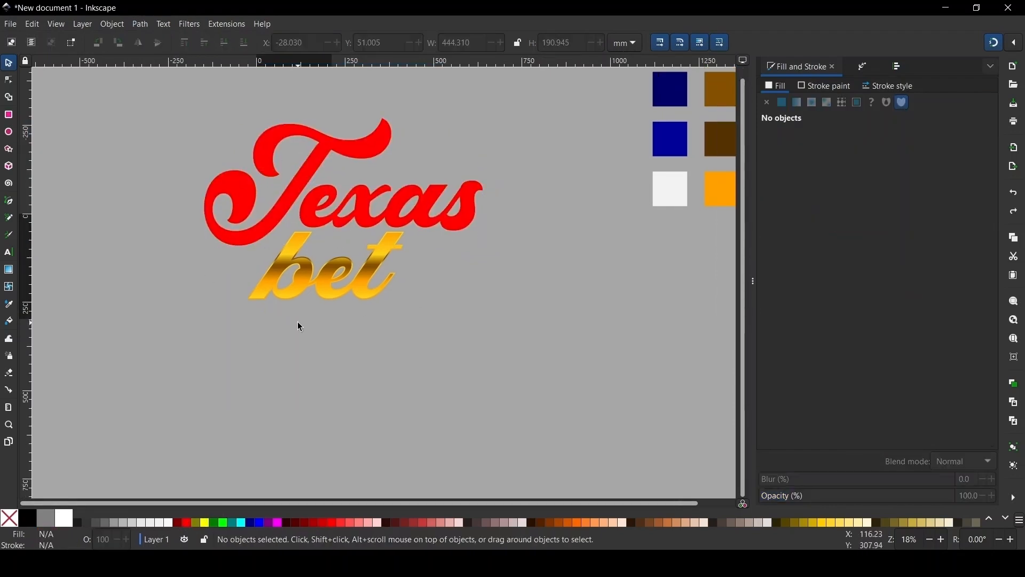
Merge a duplicate of the "bet" lettering and its outline into one shape with Union and fill it red.
mouse_move(420, 387)
left_mouse_down()
mouse_move(233, 198)
mouse_move(221, 203)
left_mouse_up()
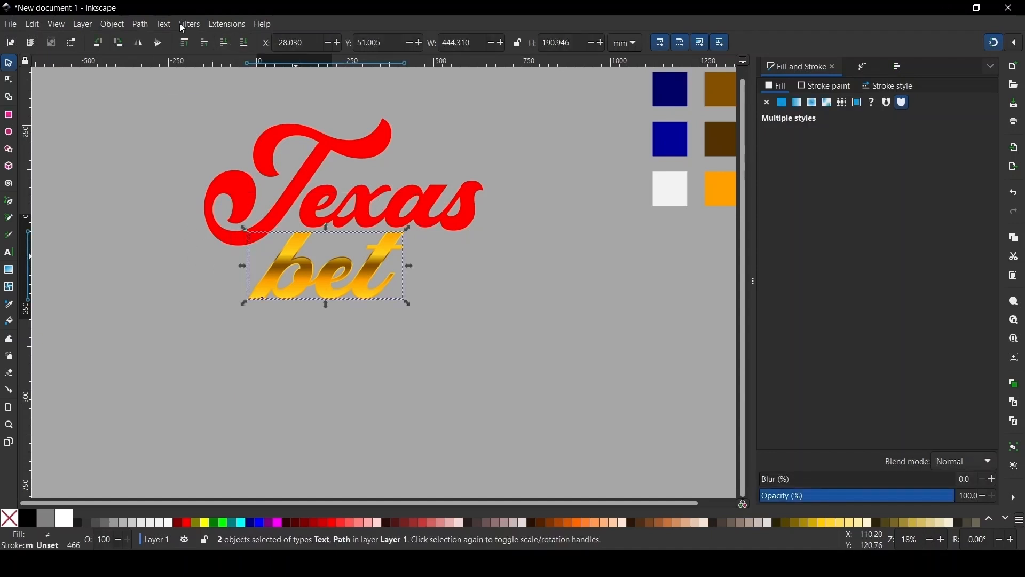
left_click(140, 24)
left_click(156, 98)
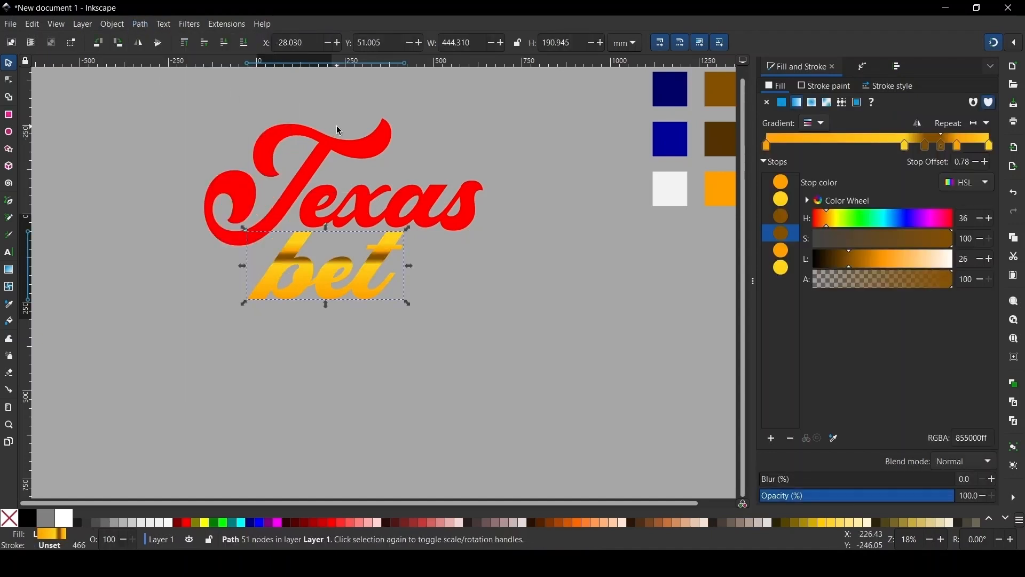
left_click(187, 523)
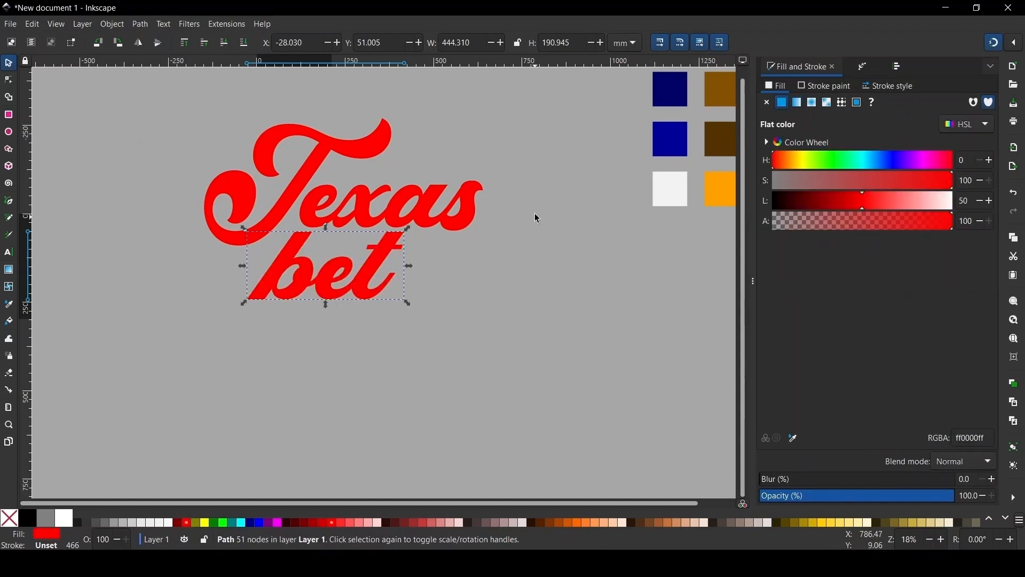
Send the red "Texas" and "bet" shapes to the back together and duplicate them in place.
left_click(470, 199, "shift")
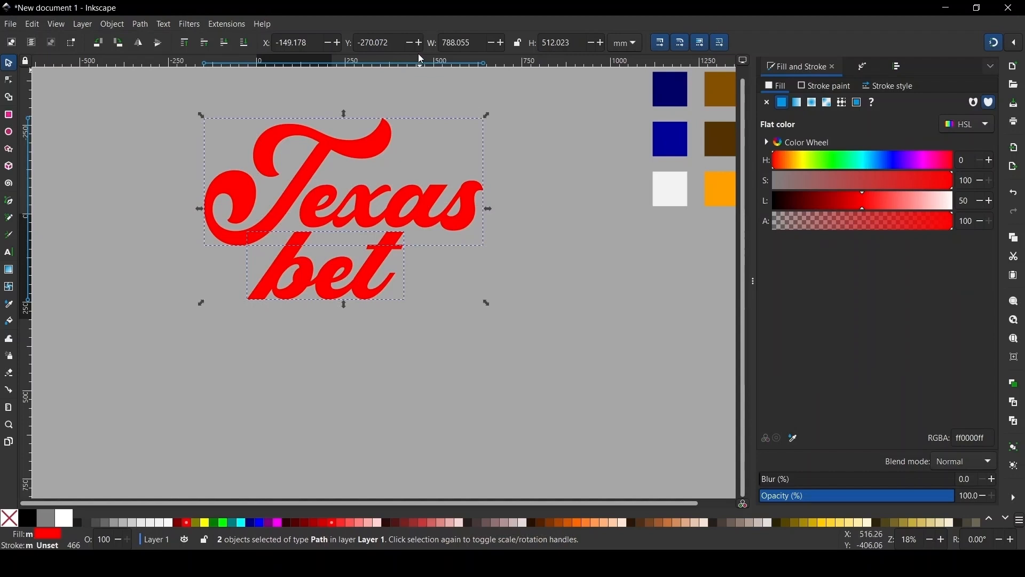
left_click(247, 46)
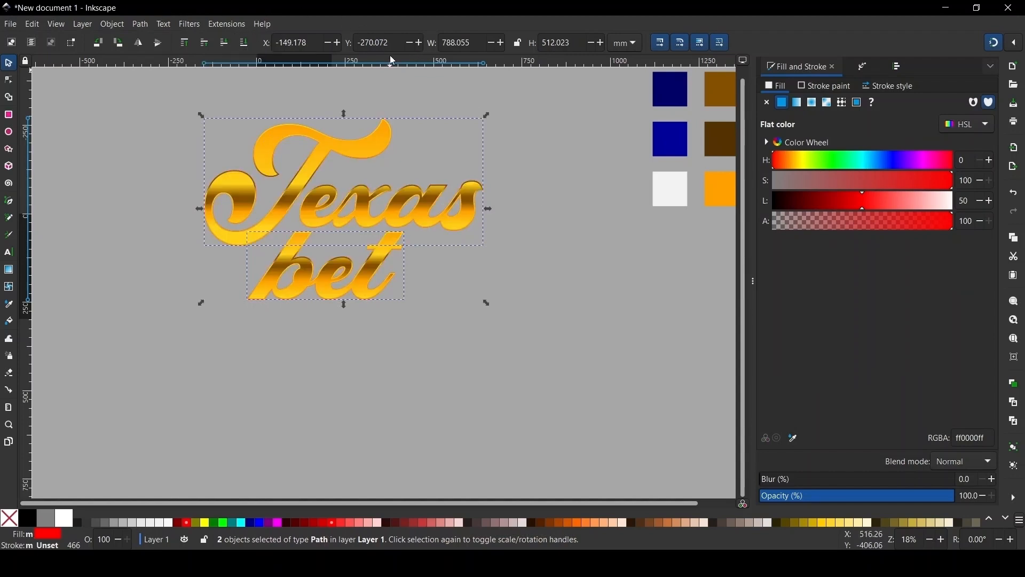
key("ctrl+z")
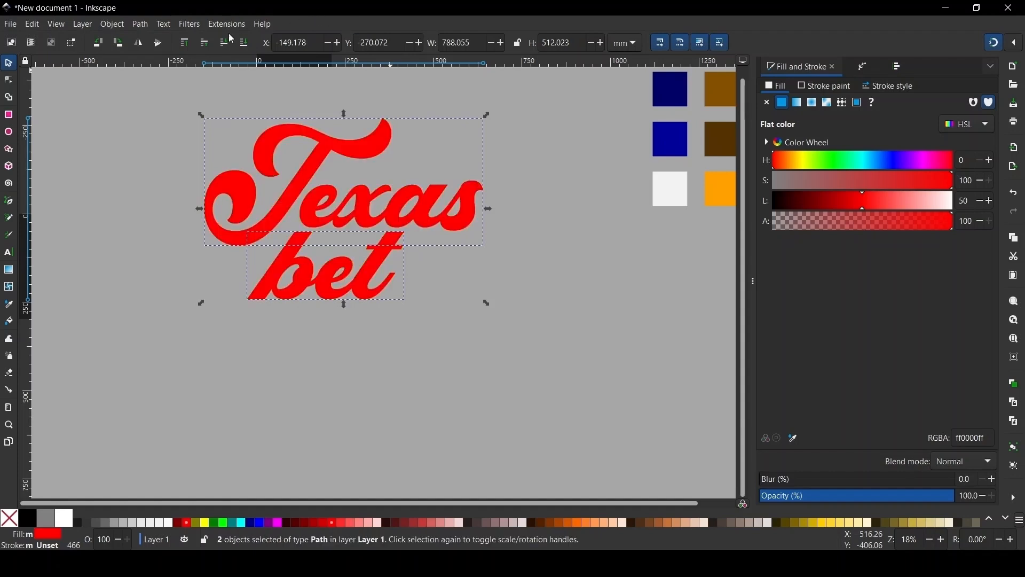
Shift the duplicated red "Texas" and "bet" shapes straight down by about 36 mm and send them behind the gold lettering.
key("Down")
key("Down")
key("Down")
key("Down")
key("Down")
key("Down")
key("Down")
key("Down")
key("Down")
key("Down")
key("Down")
key("Down")
key("Down")
key("Down")
key("Down")
key("Down")
key("Down")
key("Down")
key("Down")
key("Down")
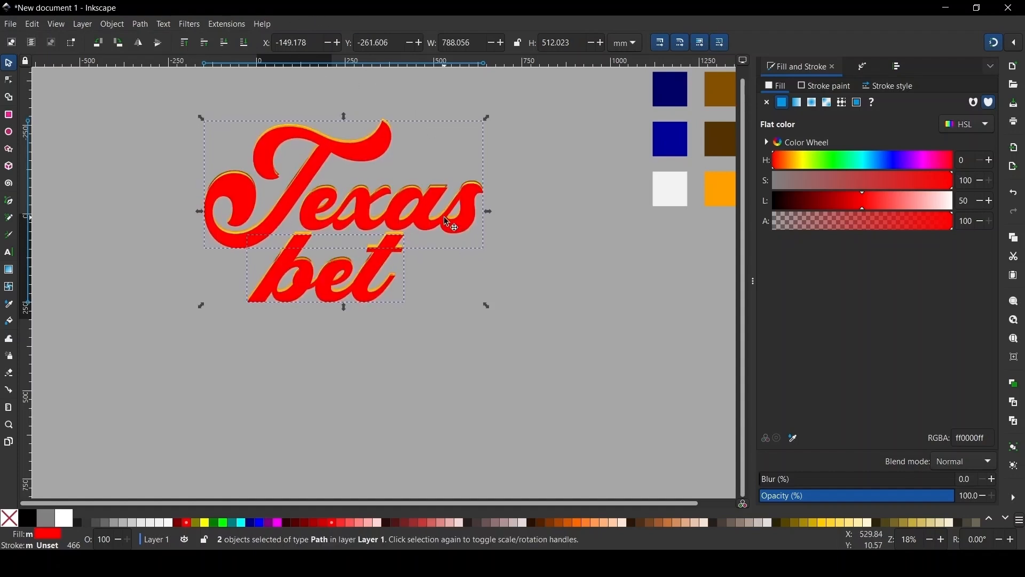
key("Down")
key("Down")
key("Down")
key("Down")
key("Down")
key("Down")
key("Down")
key("Down")
key("Down")
key("Down")
key("Down")
key("Down")
key("Down")
key("Down")
key("Down")
key("Down")
key("Down")
key("Down")
key("Down")
key("Down")
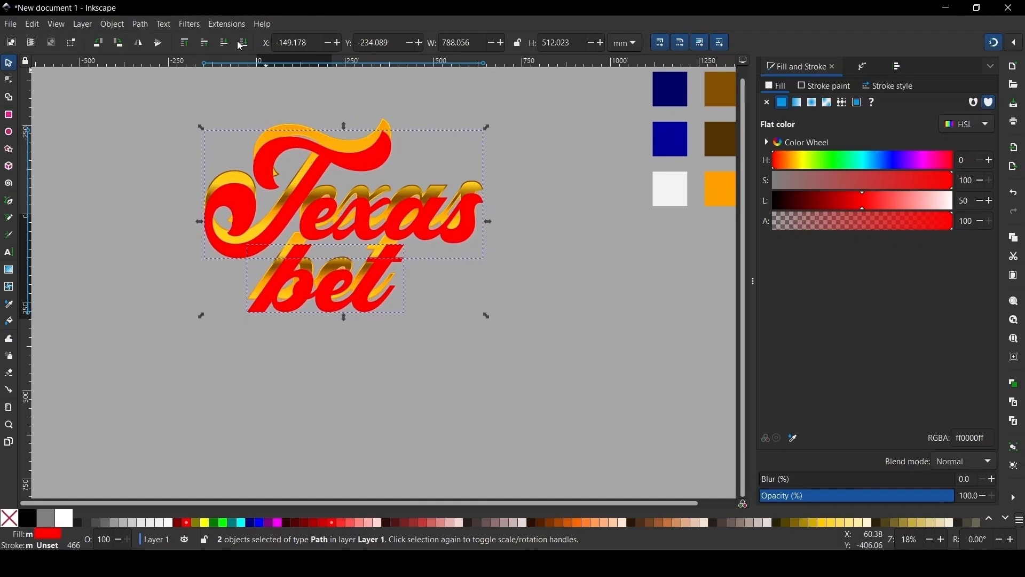
left_click(243, 43)
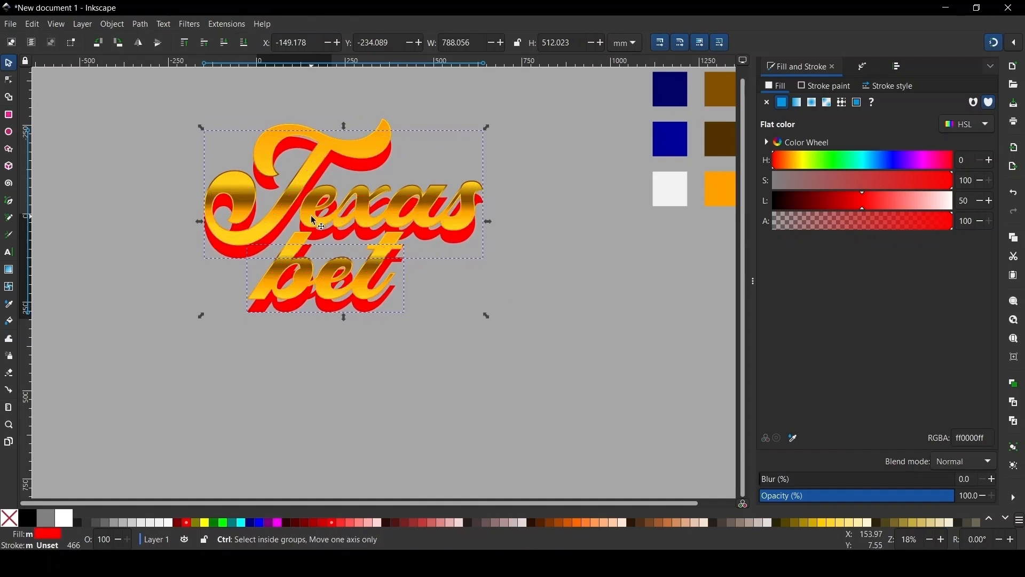
Nudge the two rear red shapes further down to a Y position of about -223 mm and deselect them.
scroll(319, 217, "up", 1)
key("Down")
key("Down")
key("Down")
key("Down")
key("Down")
key("Down")
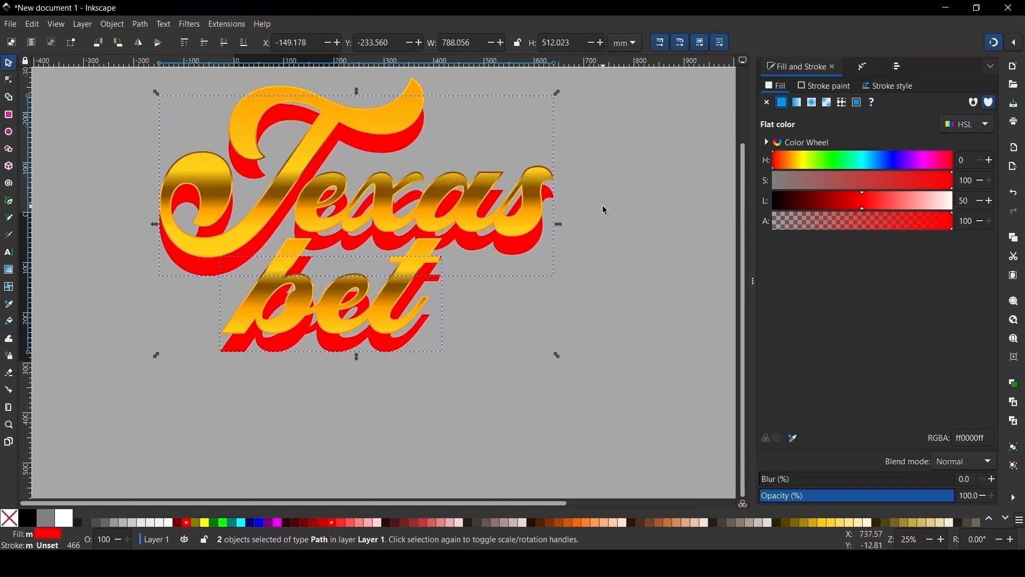
key("Down")
key("Down")
key("Down")
key("Down")
key("Down")
key("Down")
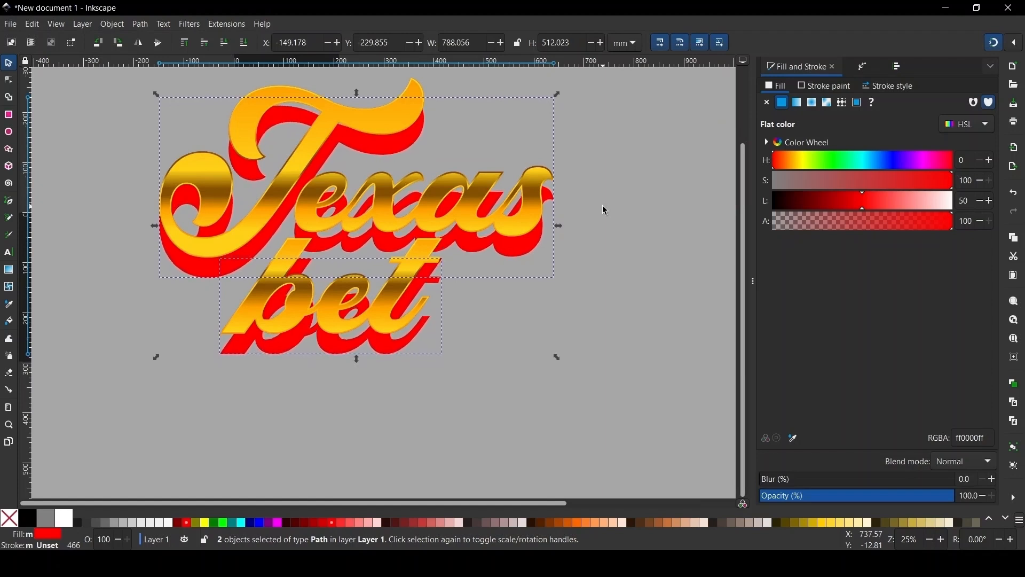
key("Down")
key("Down")
key("Down")
key("Down")
key("Down")
key("Down")
key("Down")
key("Down")
key("Down")
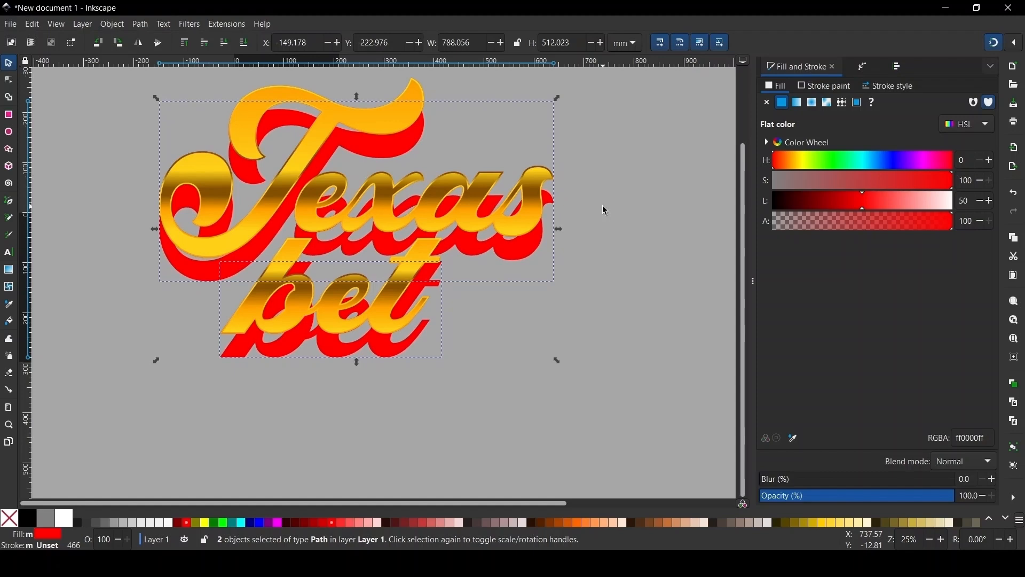
left_click(576, 202)
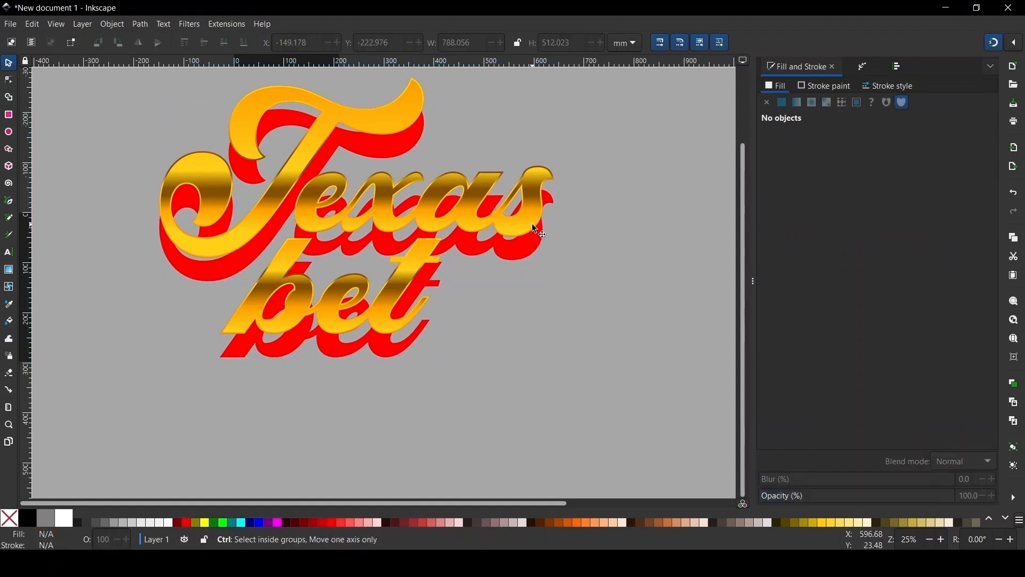
Try Extrude Between Two Paths in Follow curves mode on the upper and lower red "Texas" shapes with a live preview.
scroll(531, 218, "up", 1)
scroll(532, 217, "down", 1)
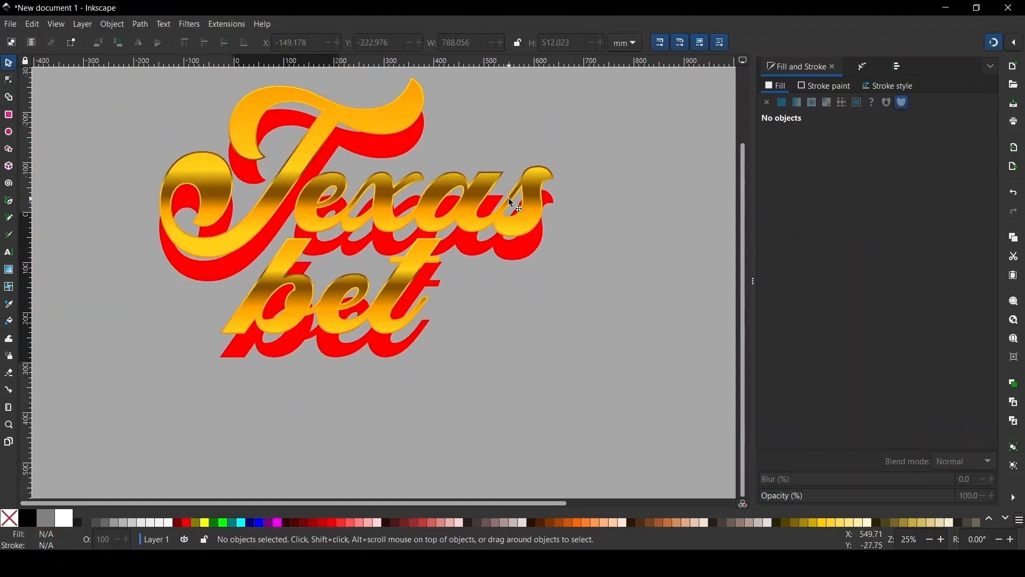
left_click(530, 185)
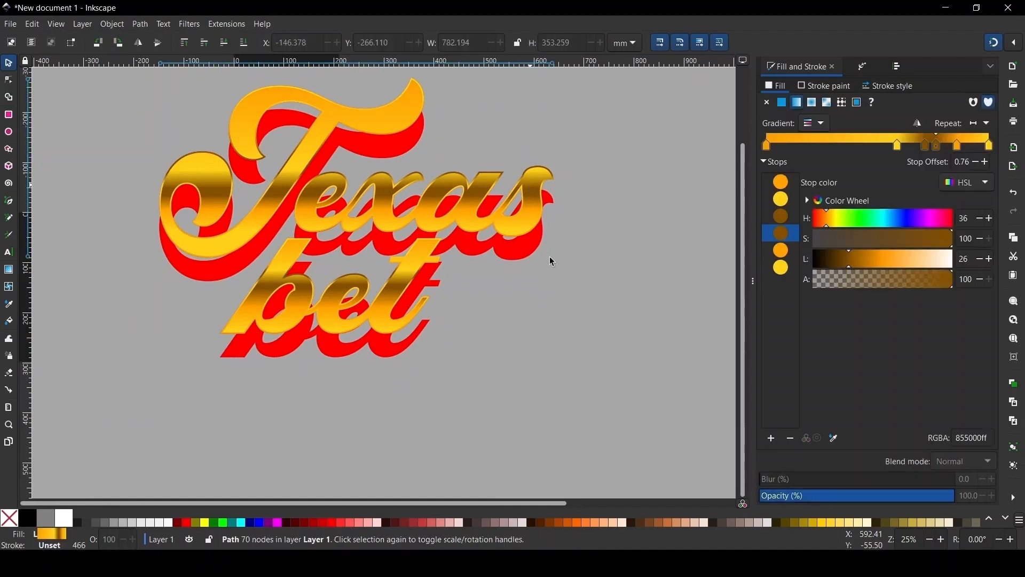
left_click(542, 201)
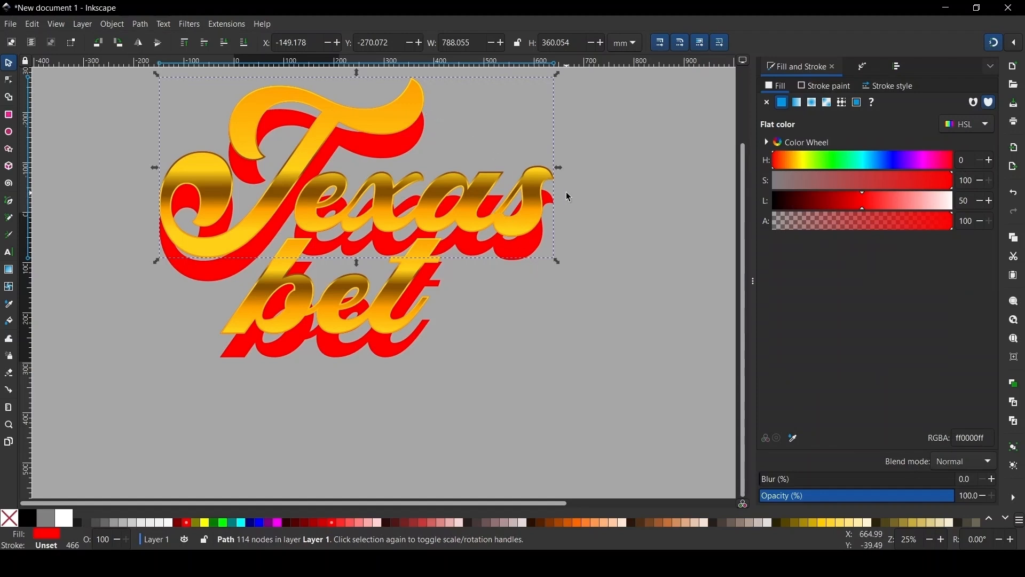
left_click(526, 248, "shift")
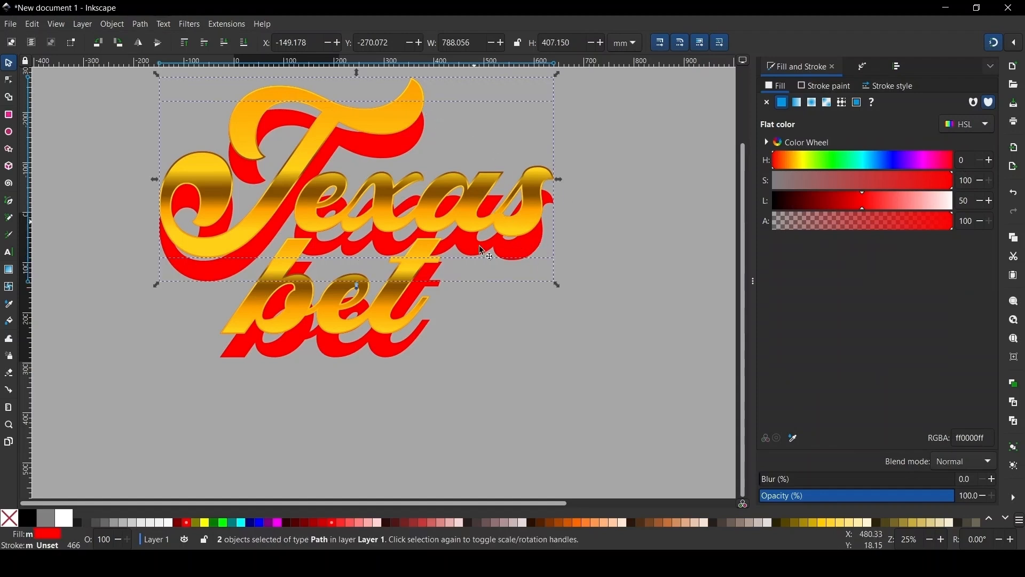
left_click(241, 27)
mouse_move(297, 149)
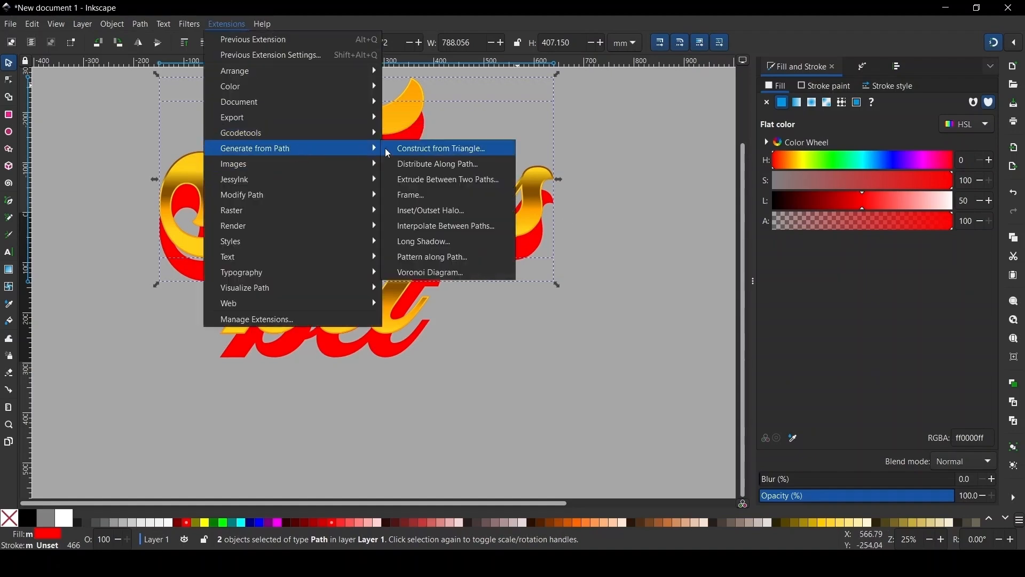
left_click(447, 181)
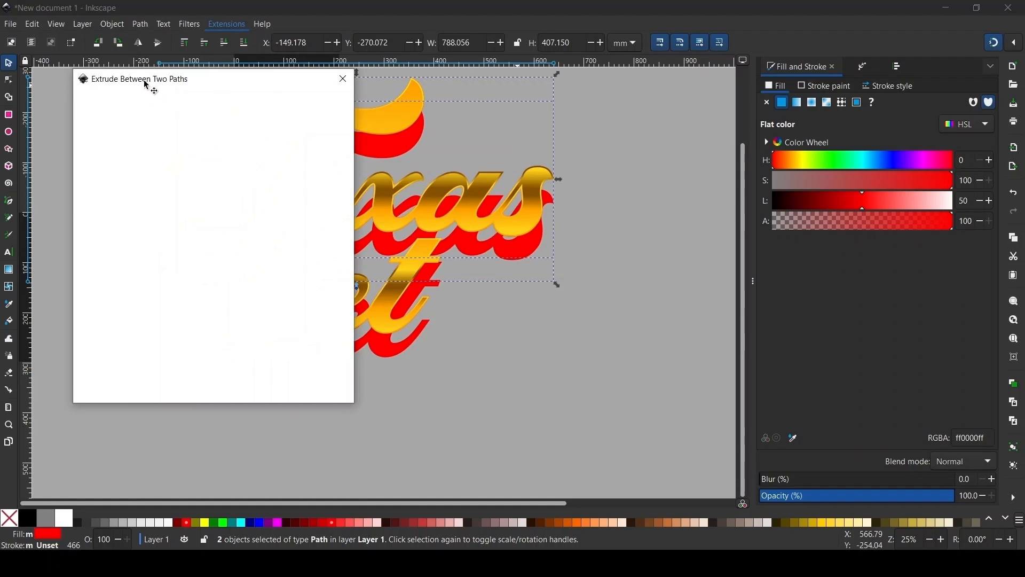
mouse_move(147, 85)
left_mouse_down()
mouse_move(673, 107)
mouse_move(699, 57)
left_mouse_up()
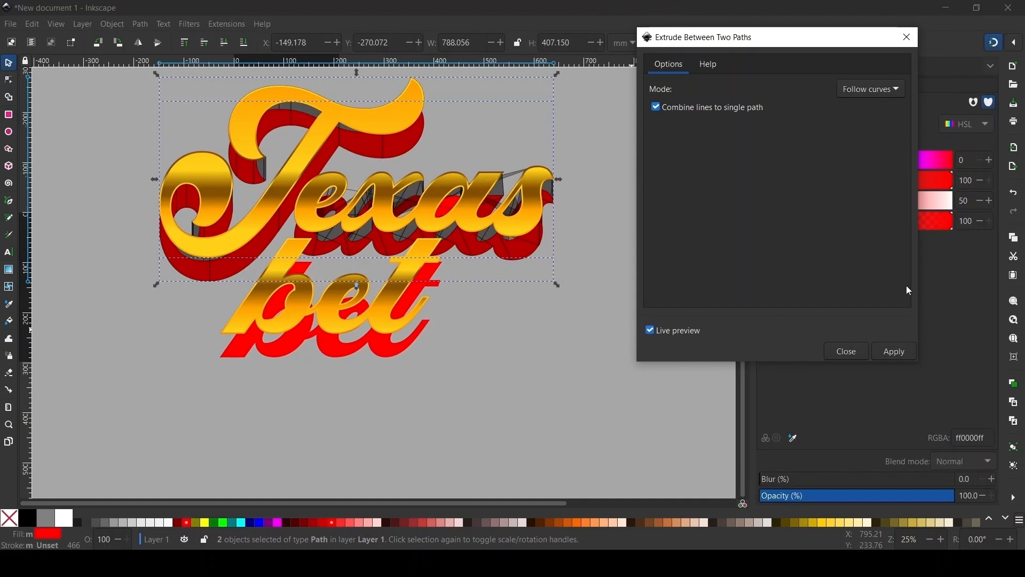
left_click(849, 354)
Scale the whole logo down proportionally about its center to about 643 × 456 mm.
scroll(329, 299, "down", 1, "ctrl")
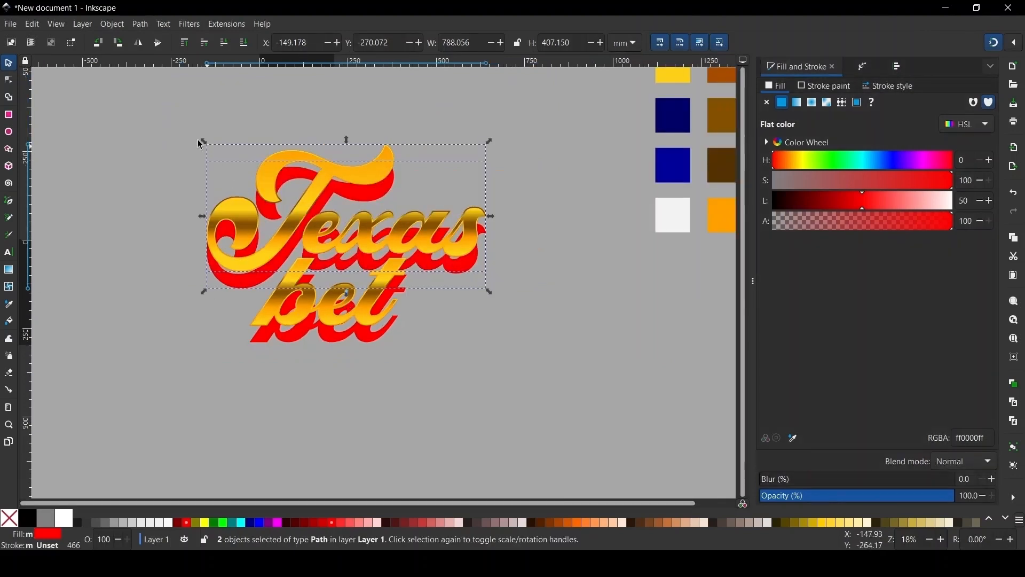
mouse_move(152, 116)
left_mouse_down()
mouse_move(533, 354)
mouse_move(561, 490)
left_mouse_up()
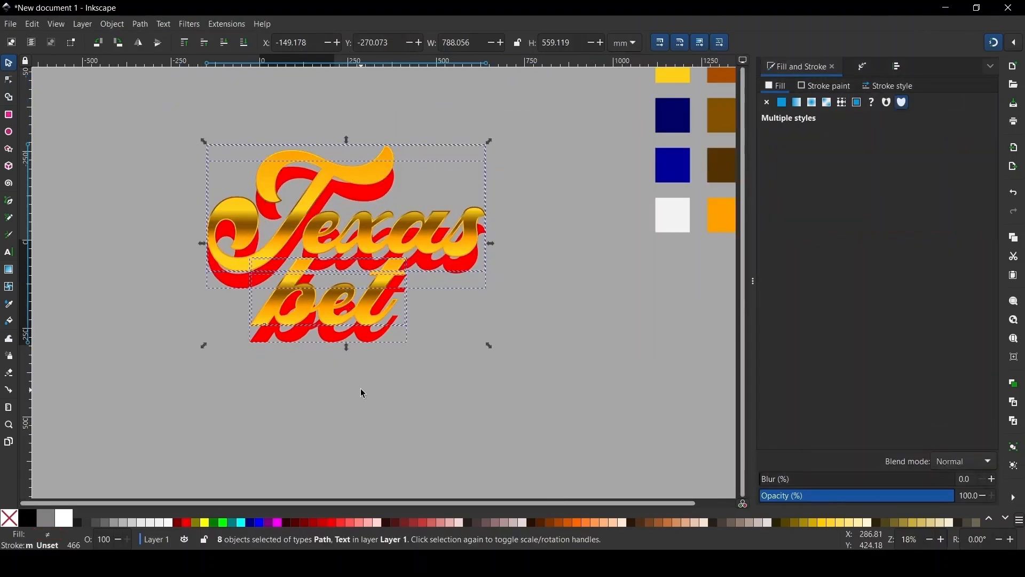
left_click_drag(347, 351, 347, 332)
scroll(351, 235, "up", 1, "ctrl")
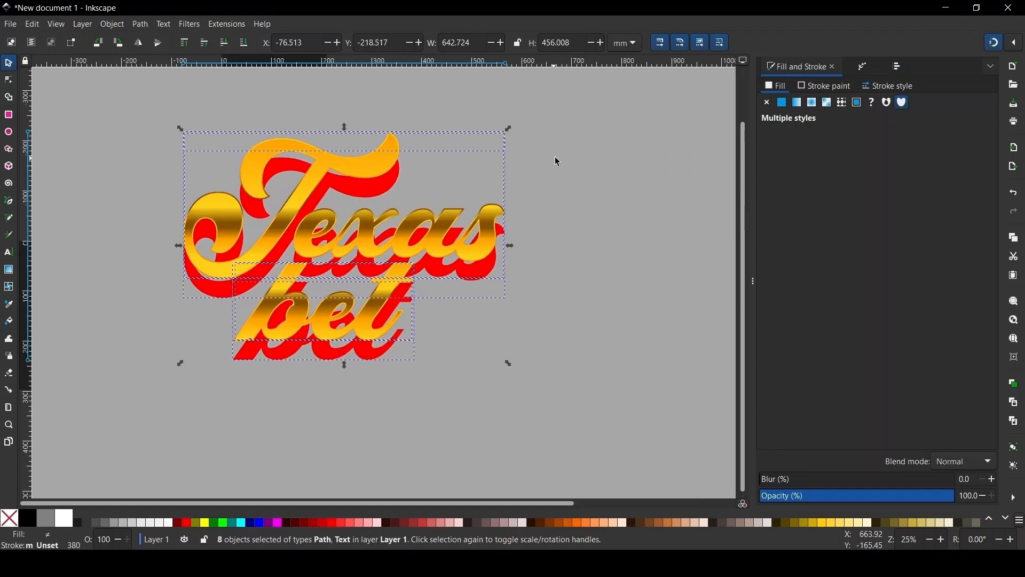
Extrude between the upper and lower red "Texas" shapes in Follow curves mode, combining the lines to a single path.
left_click(492, 199)
left_click(491, 233)
left_click(488, 227, "alt")
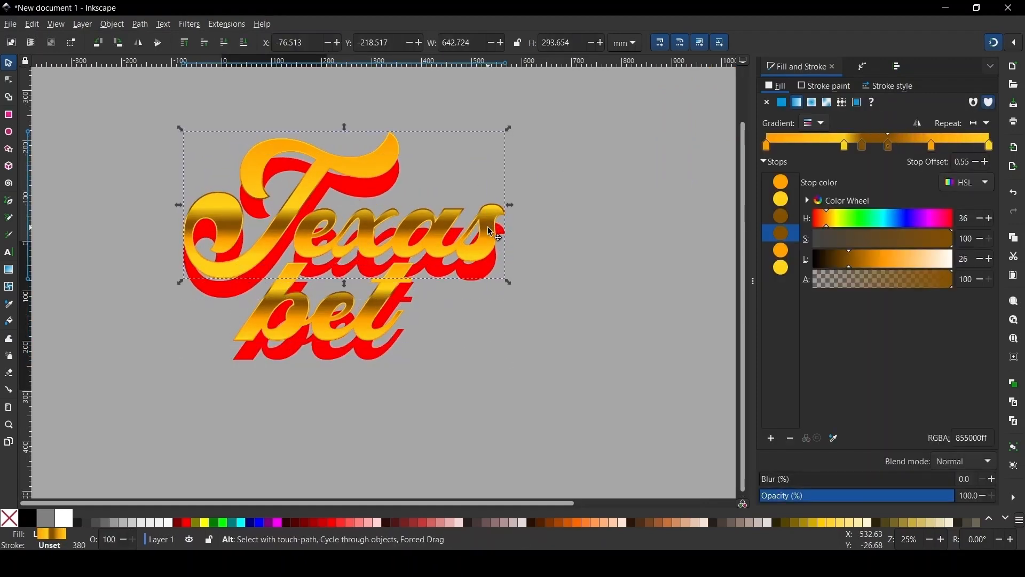
left_click(479, 278, "shift")
left_click(226, 24)
mouse_move(280, 155)
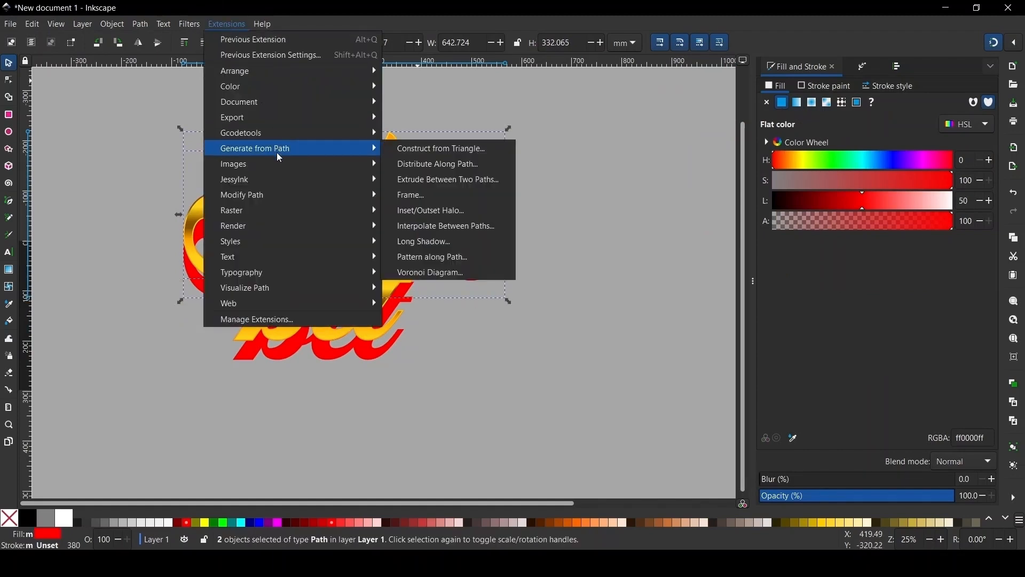
left_click(425, 181)
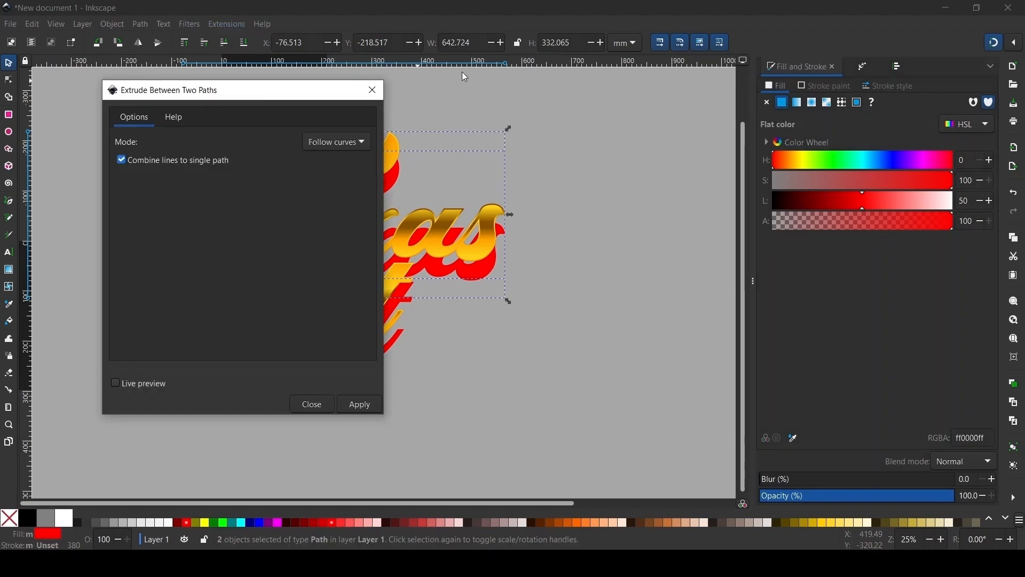
left_click_drag(251, 96, 664, 69)
left_click(529, 357)
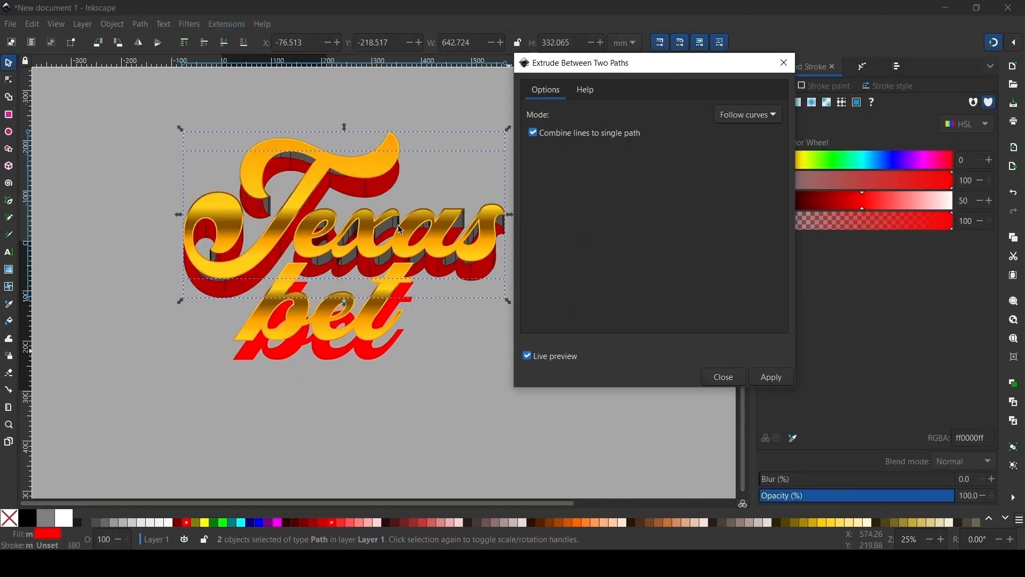
left_click_drag(646, 80, 726, 66)
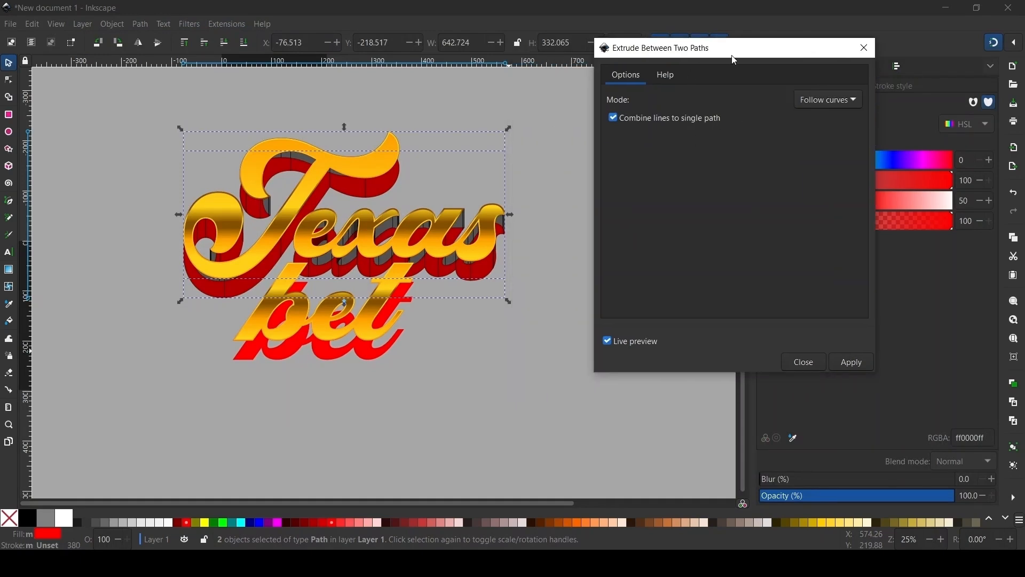
left_click(795, 363)
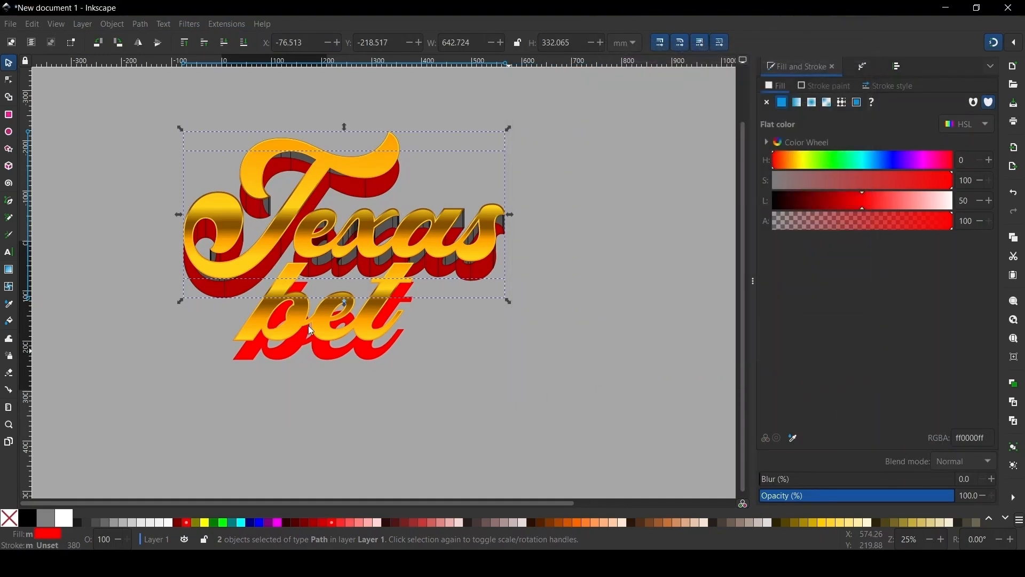
scroll(267, 319, "up", 1, "ctrl")
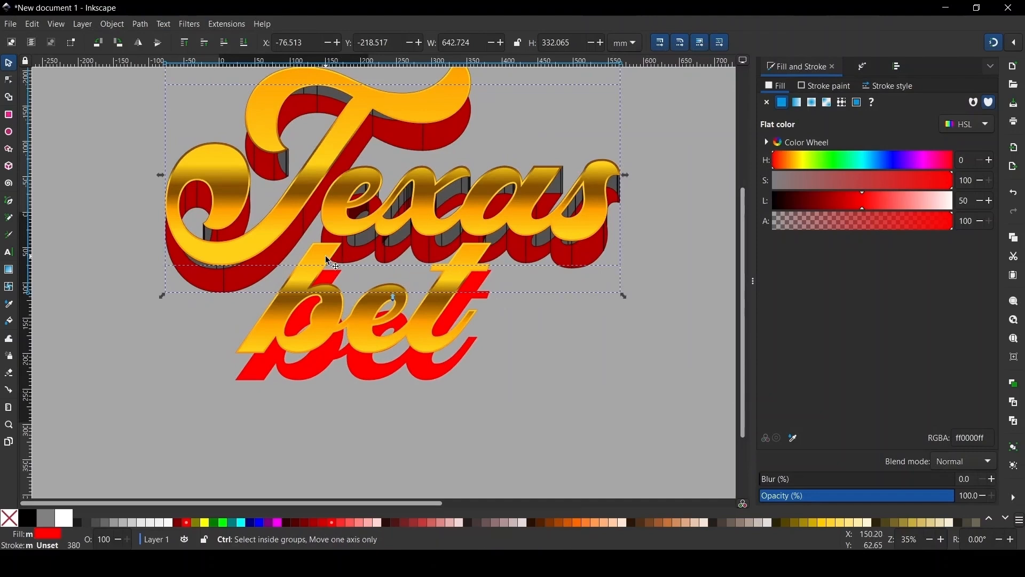
scroll(308, 266, "down", 1, "ctrl")
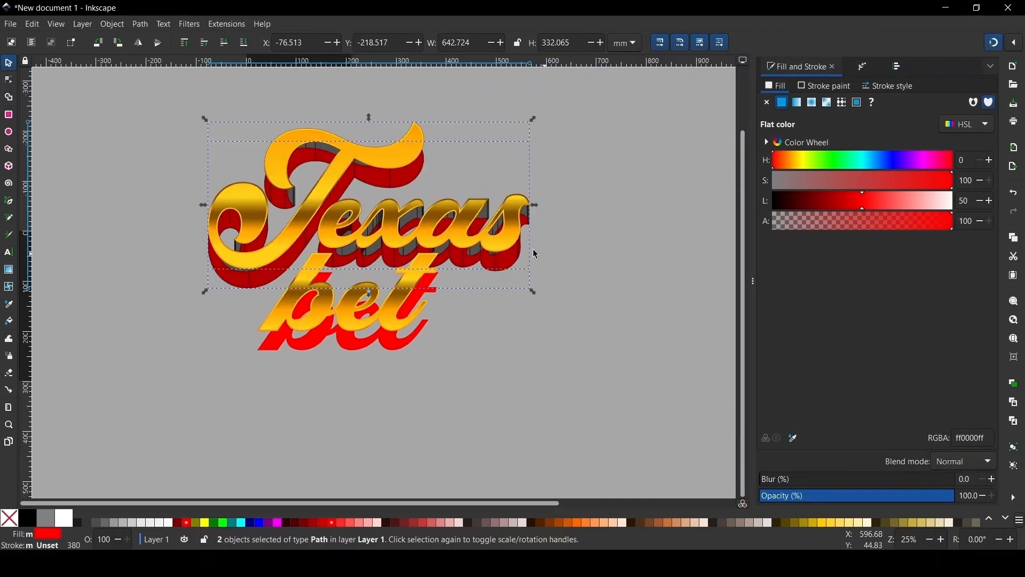
Extrude between the upper and lower red "bet" shapes in Follow curves mode, combining the lines to a single path, and deselect.
left_click(419, 283)
left_click(583, 341)
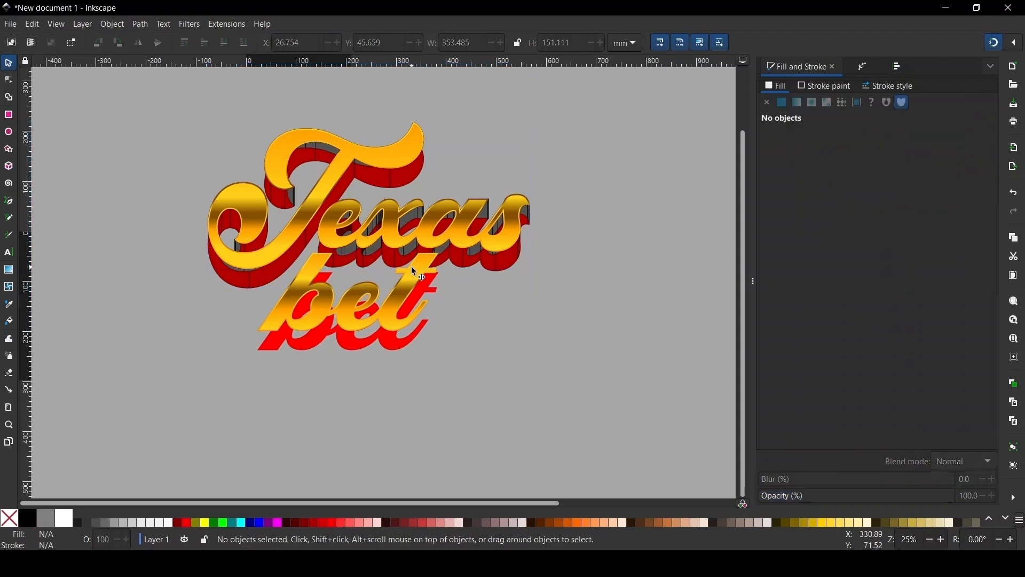
left_click(414, 270)
double_click(414, 269)
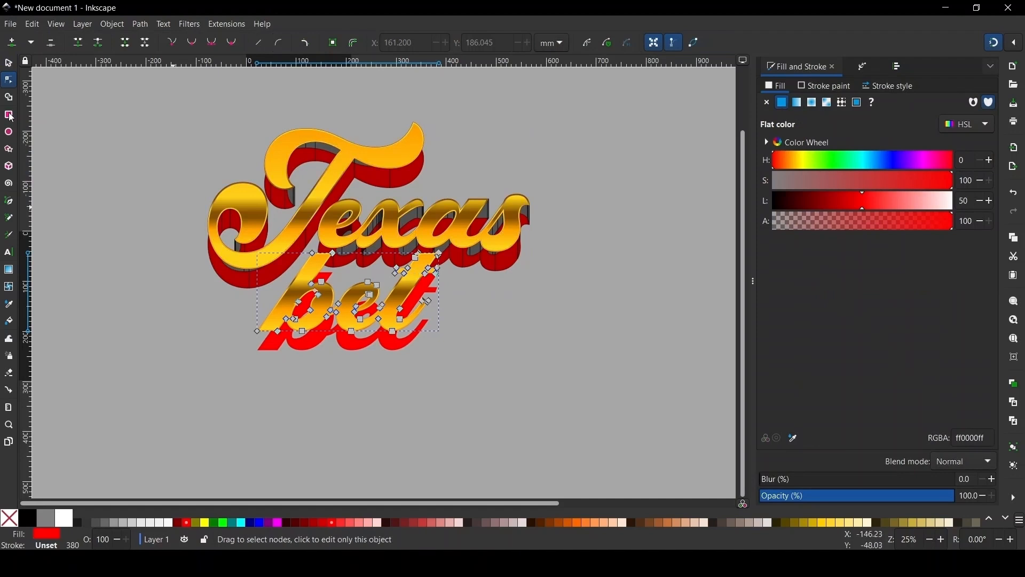
left_click(11, 68)
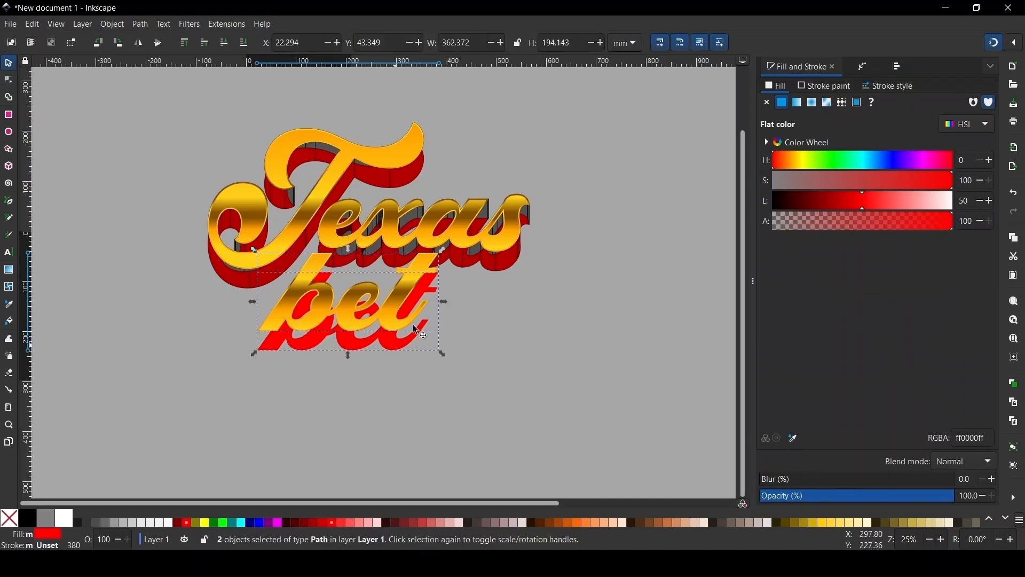
left_click(227, 24)
mouse_move(285, 150)
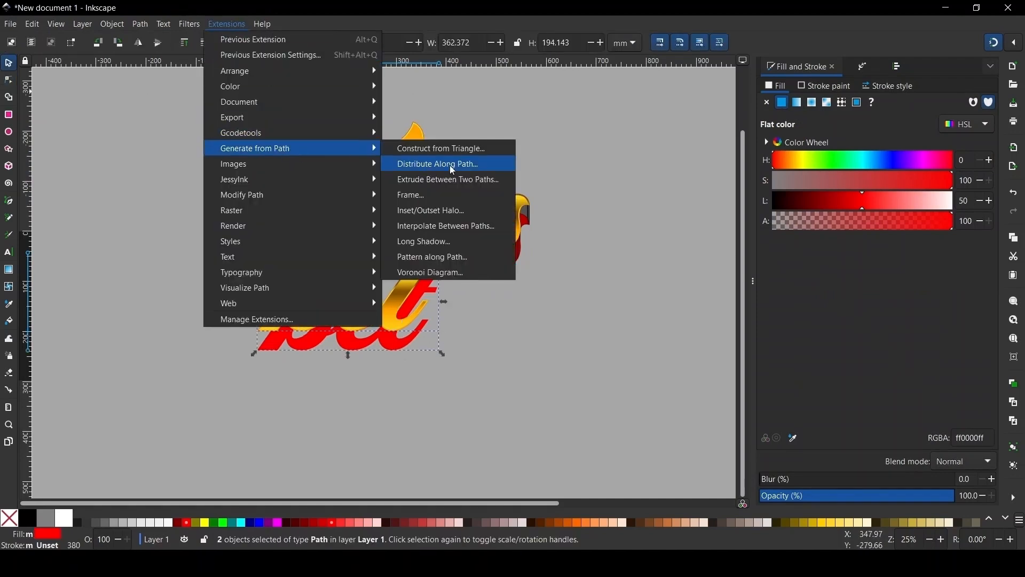
left_click(443, 184)
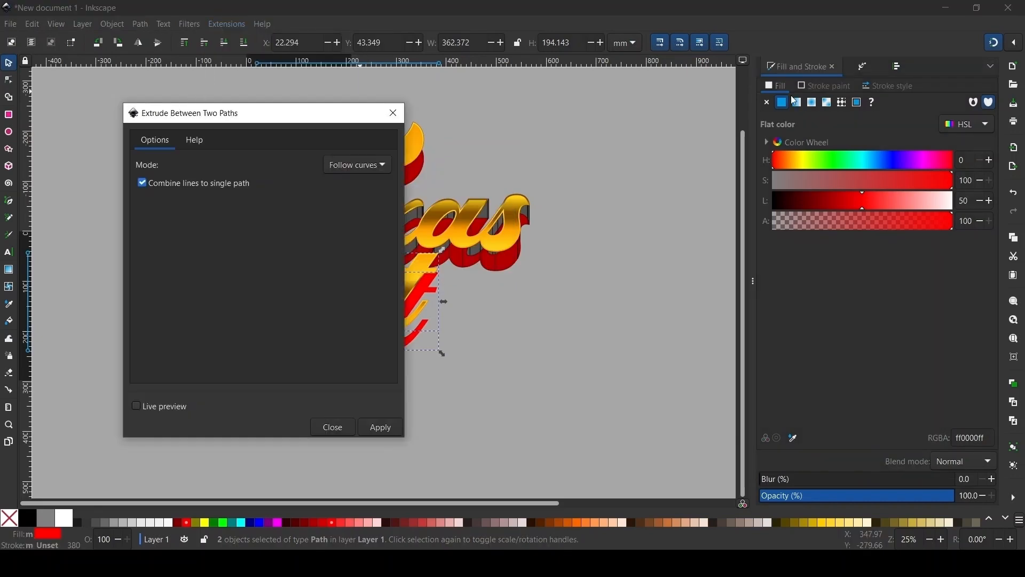
left_click(713, 388)
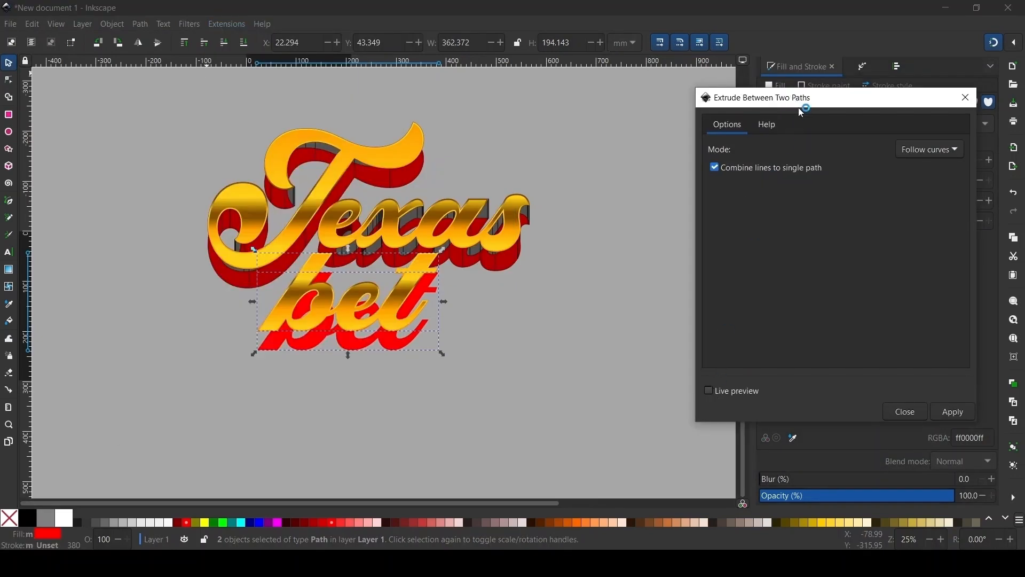
left_click_drag(815, 104, 734, 65)
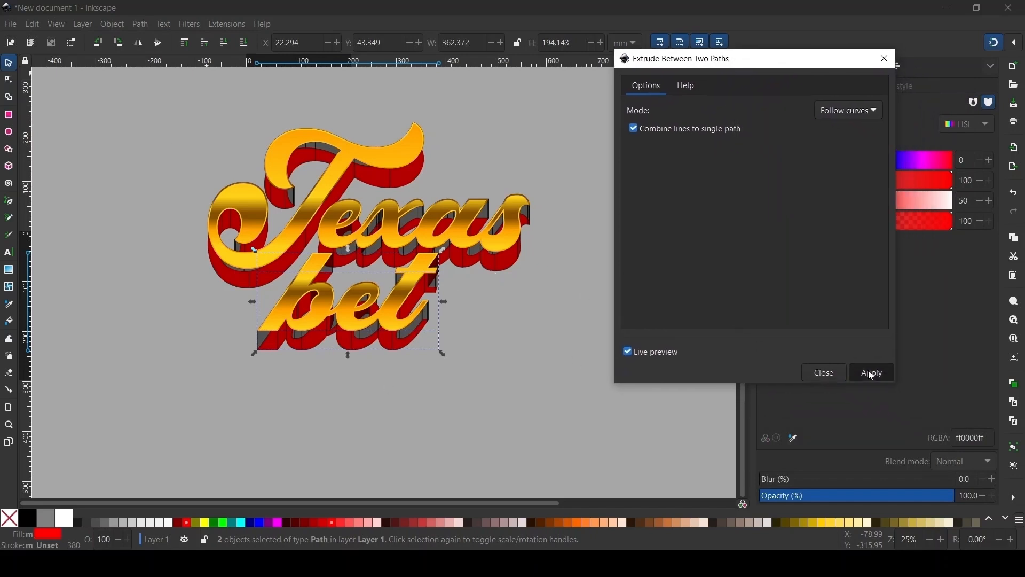
left_click(851, 374)
left_click(831, 373)
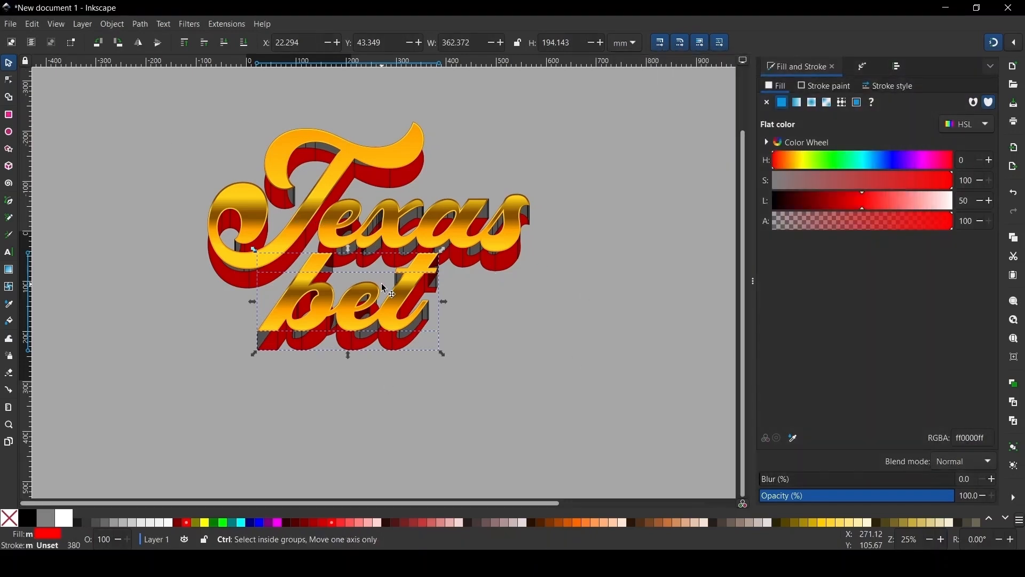
left_click(649, 223)
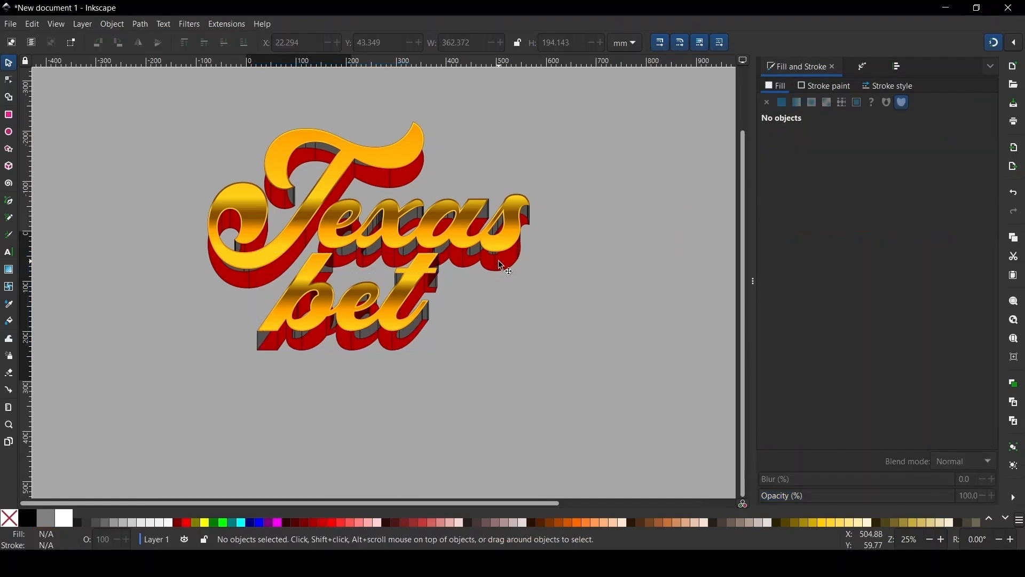
Ungroup the extrusion pieces behind "Texas" and unite them into a single path.
left_click(476, 230)
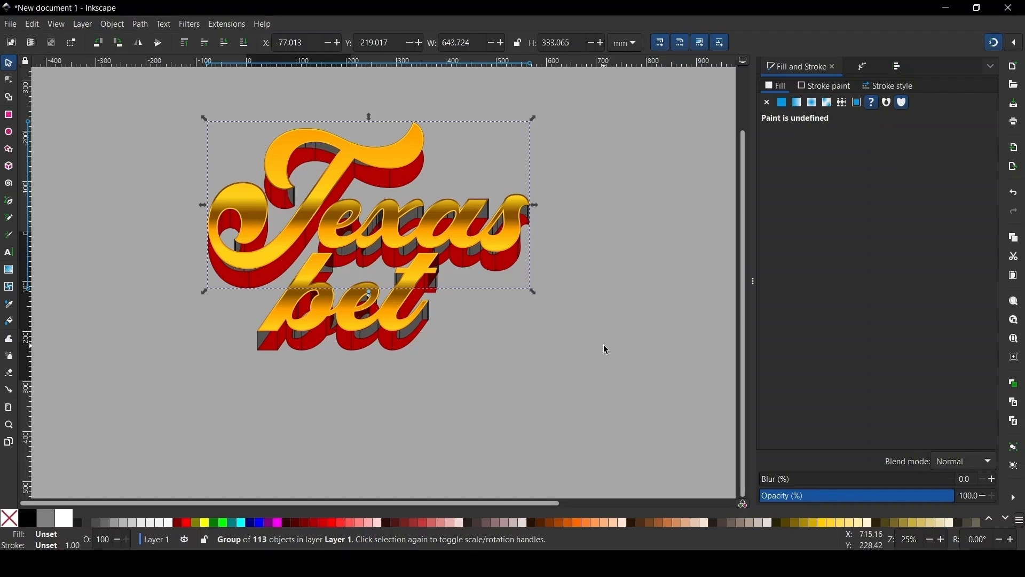
key("ctrl+shift+g")
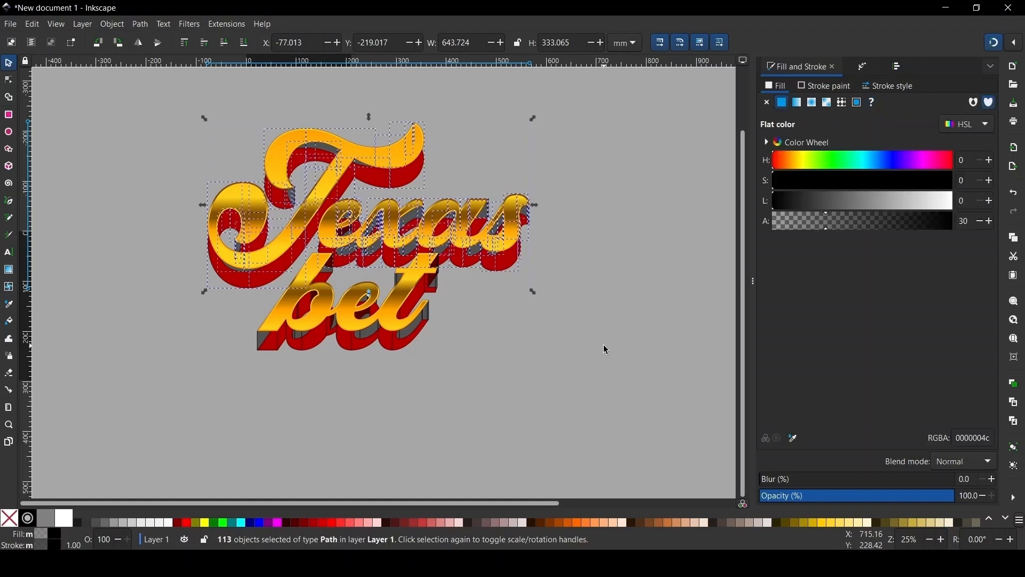
left_click(140, 25)
left_click(157, 85)
Ungroup the extrusion pieces behind "bet" and unite them into a single path.
left_click(411, 338)
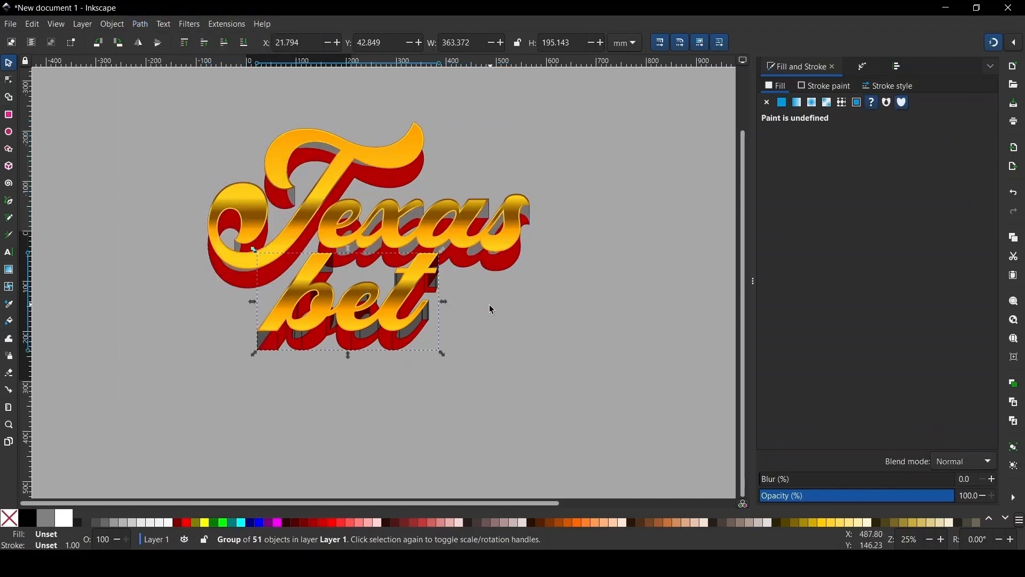
key("ctrl+shift+g")
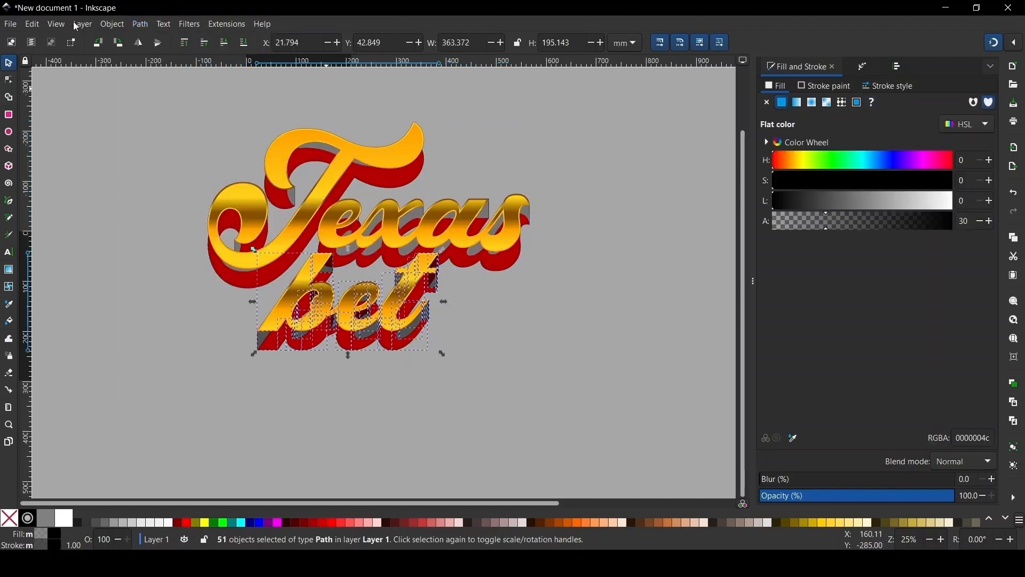
left_click(134, 25)
left_click(171, 86)
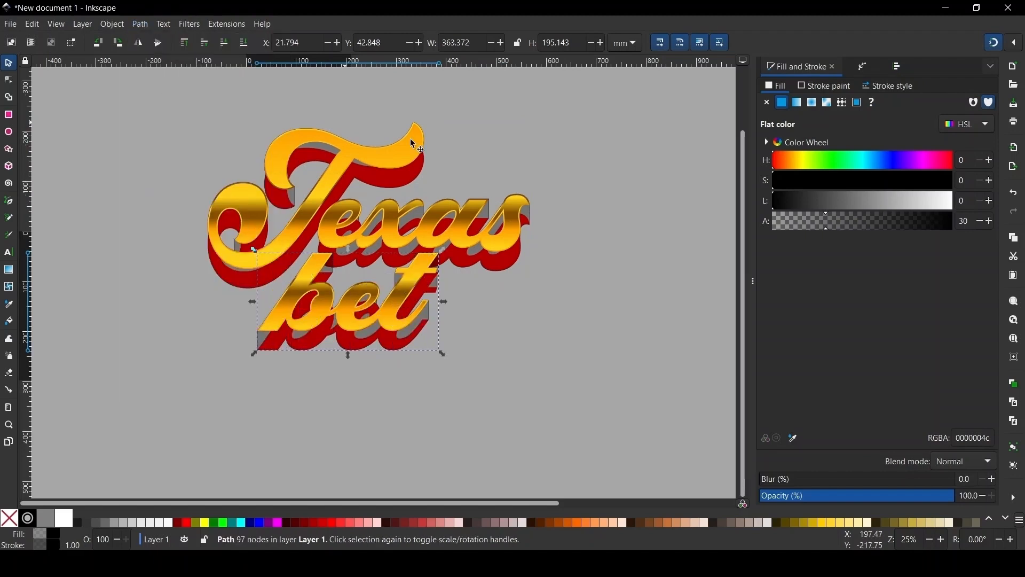
Remove the outlines from both merged extrusion shapes and raise the alpha of their black fills to 100.
left_click(9, 518, "shift")
key("Tab")
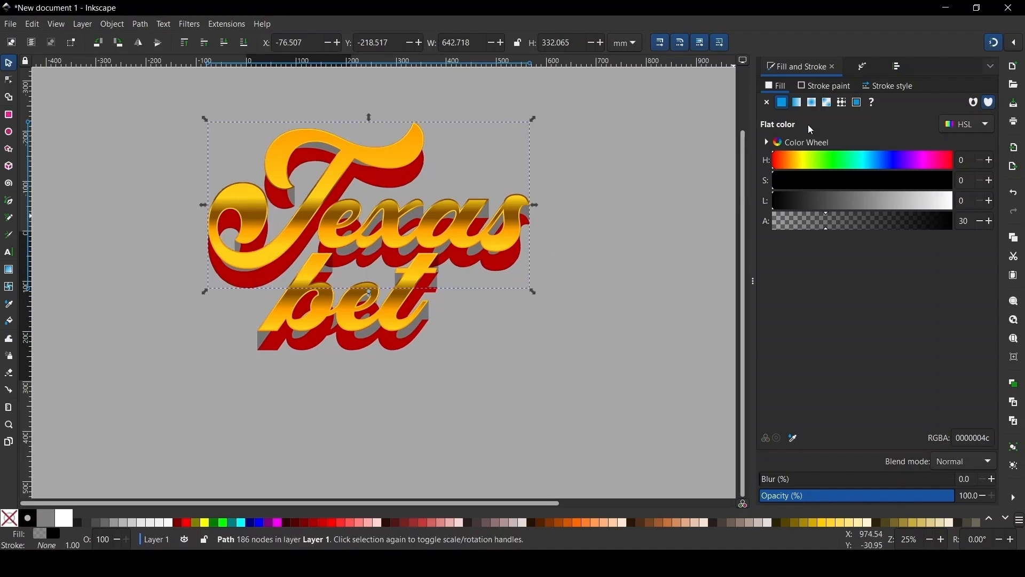
left_click_drag(829, 220, 955, 222)
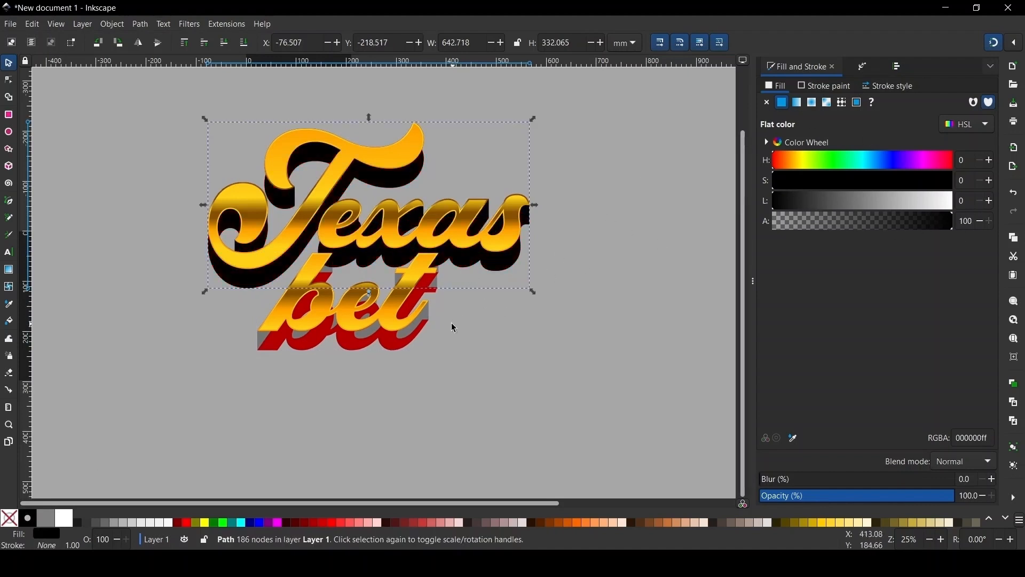
left_click(419, 339)
left_click_drag(862, 224, 955, 222)
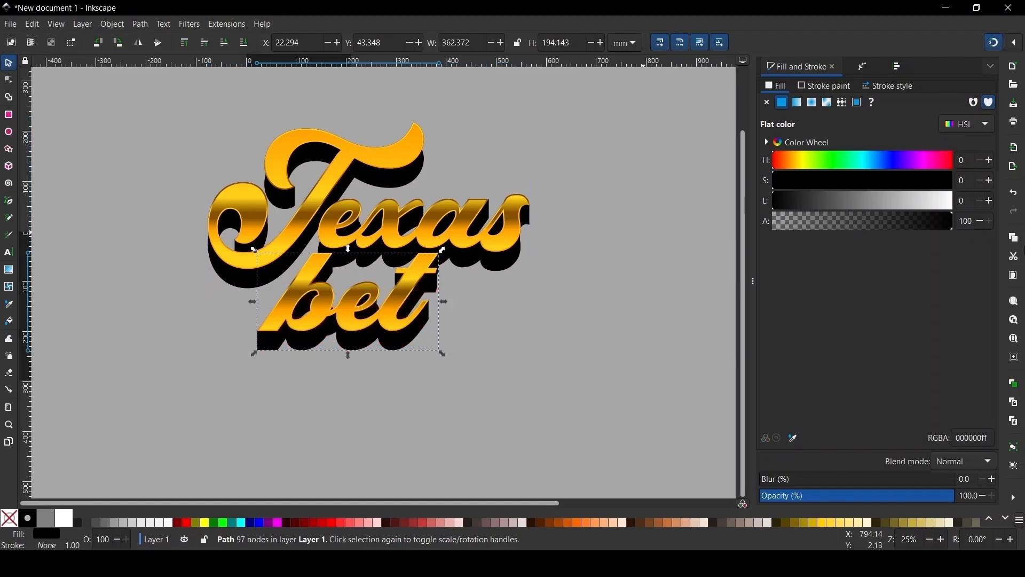
left_click(531, 169)
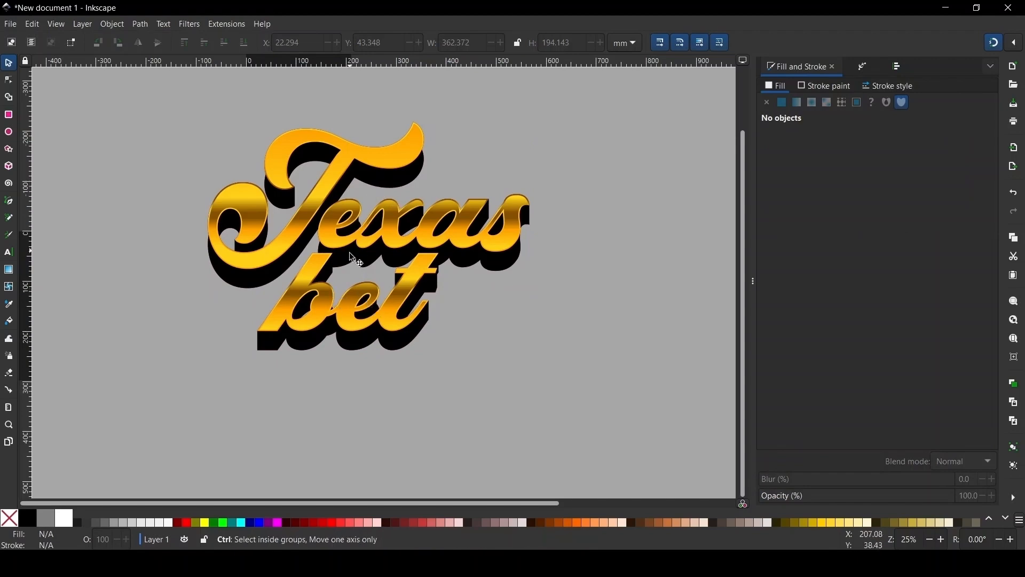
Draw a closed black filler shape with the Pen tool over the extrusion gap between the "b" and "e" of "bet", with snapping temporarily off.
scroll(368, 288, "up", 3)
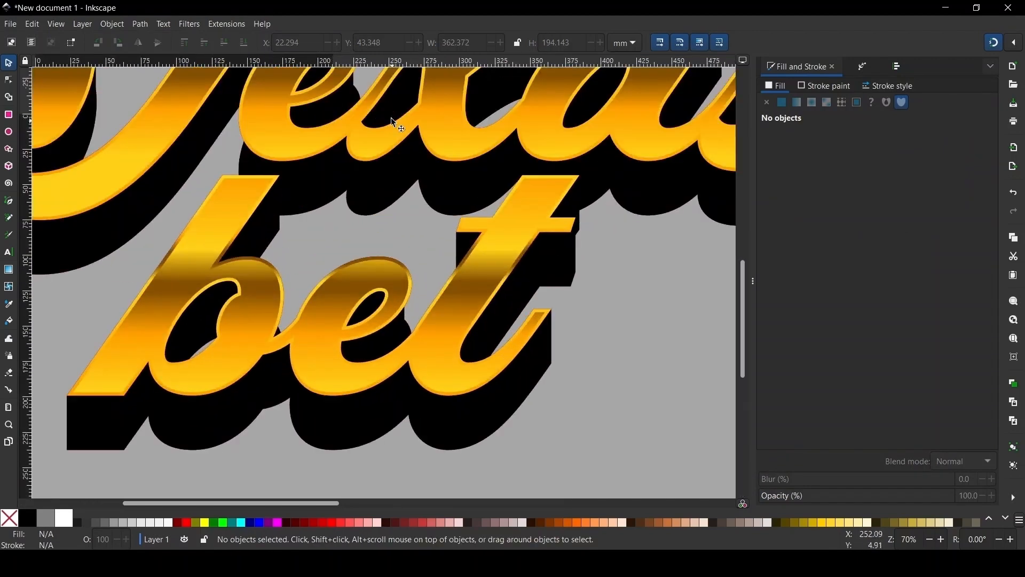
scroll(388, 292, "down", 2)
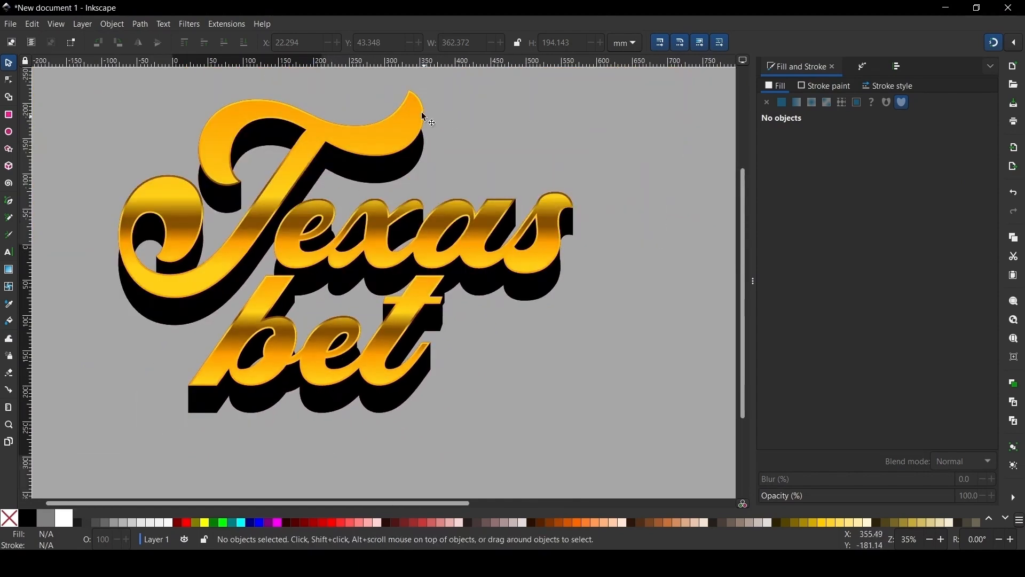
scroll(297, 349, "up", 2)
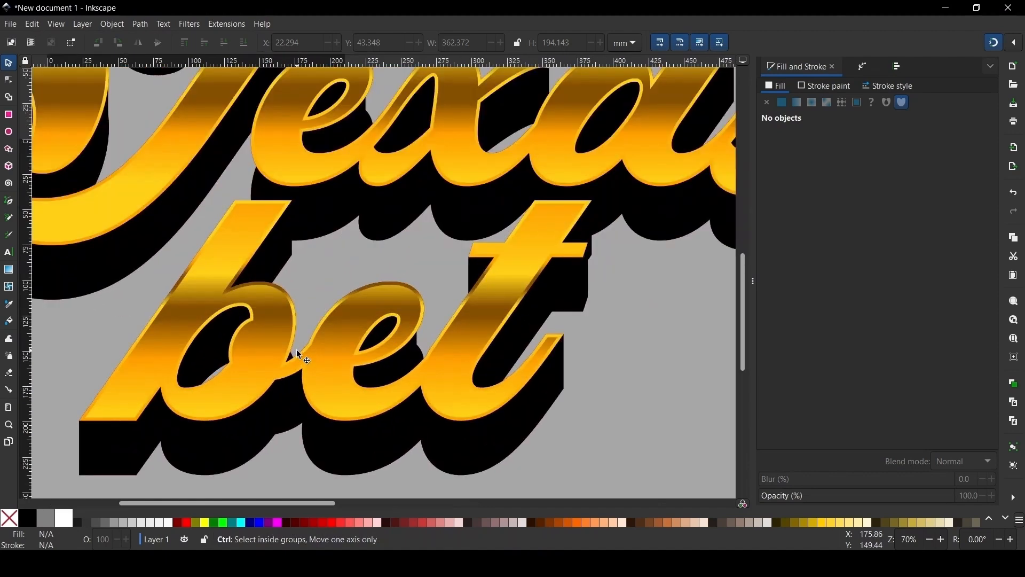
key("ctrl")
scroll(319, 332, "up", 1)
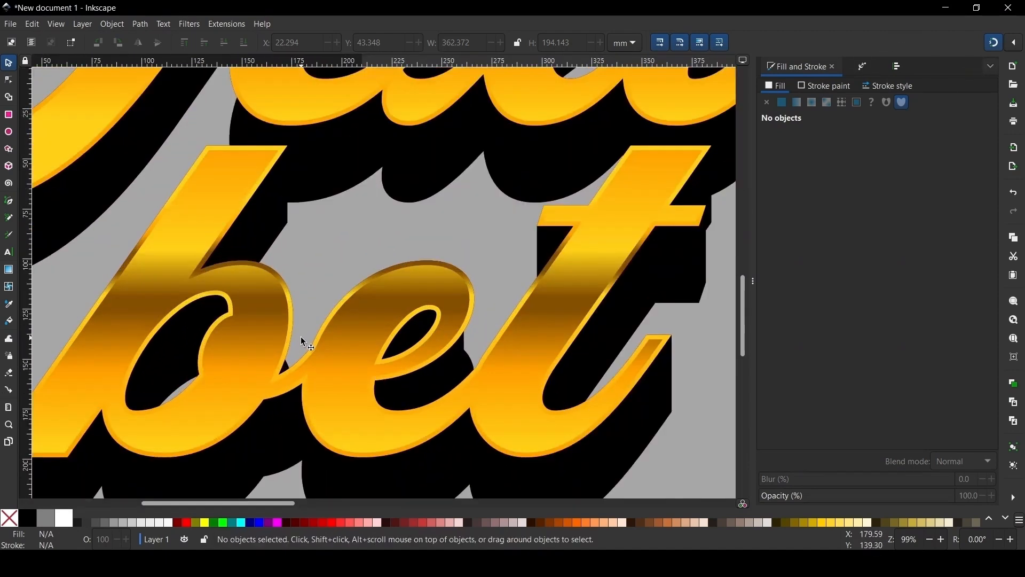
key("b")
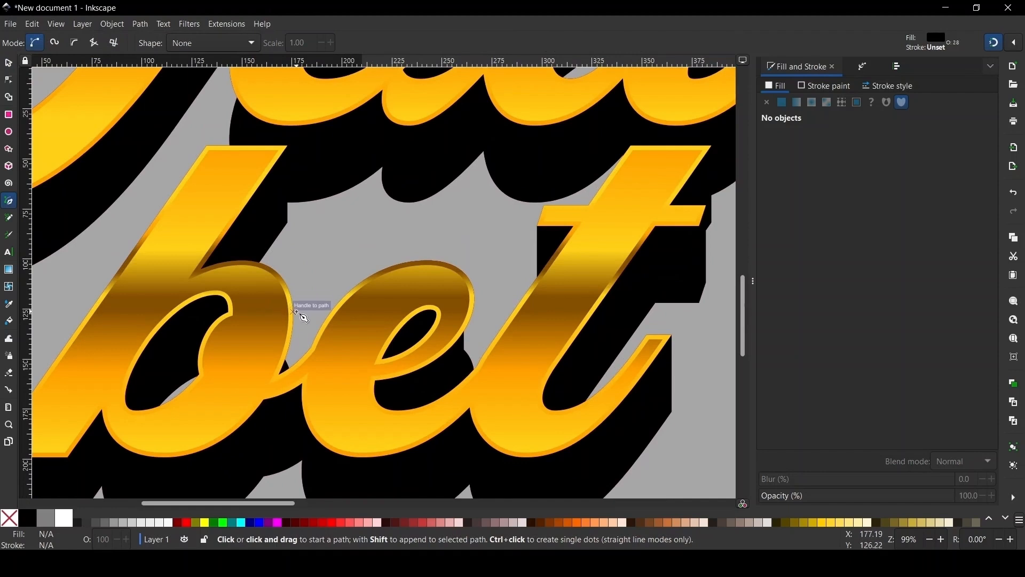
left_click(296, 311)
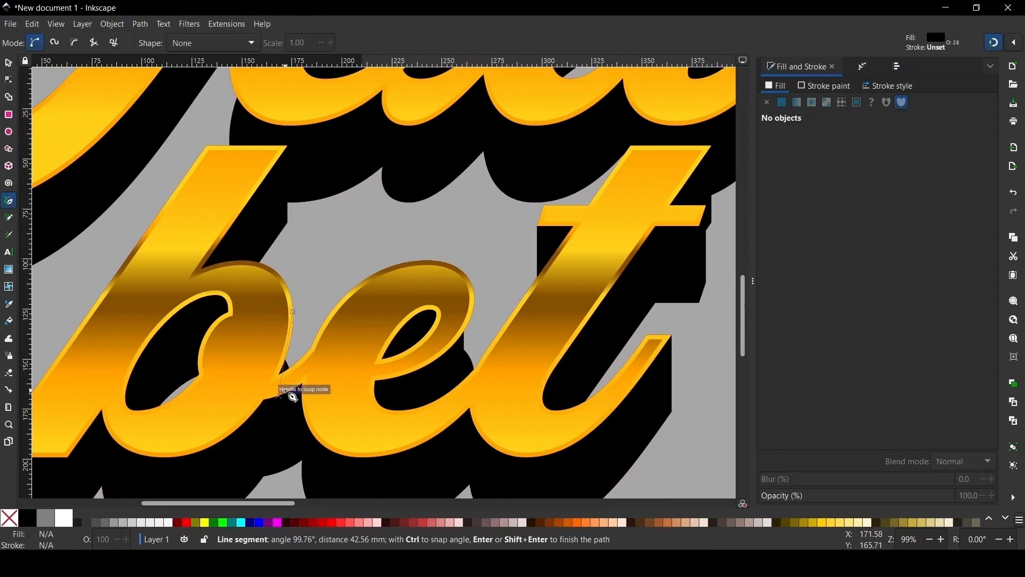
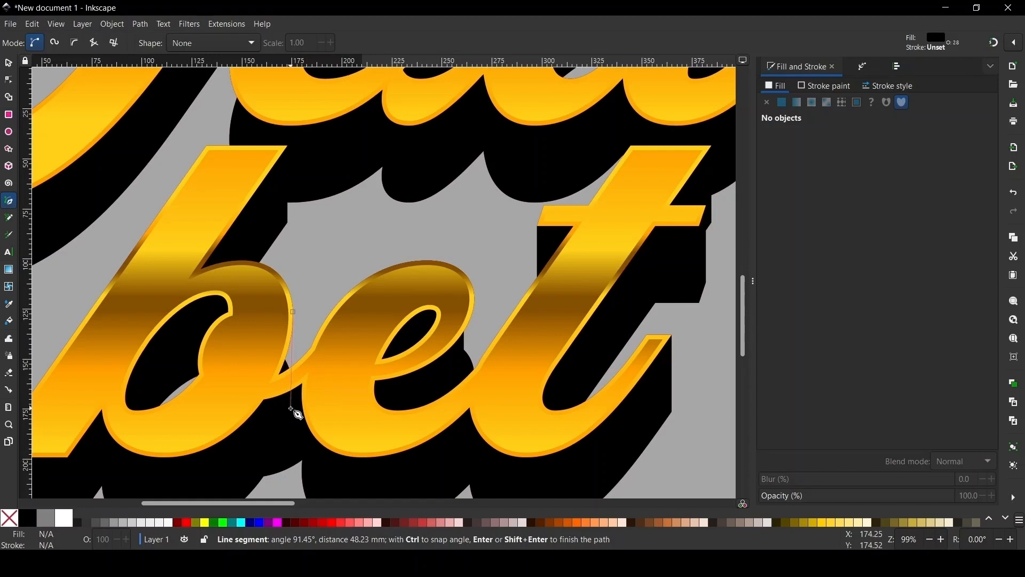
left_click(291, 409)
left_click_drag(231, 376, 240, 342)
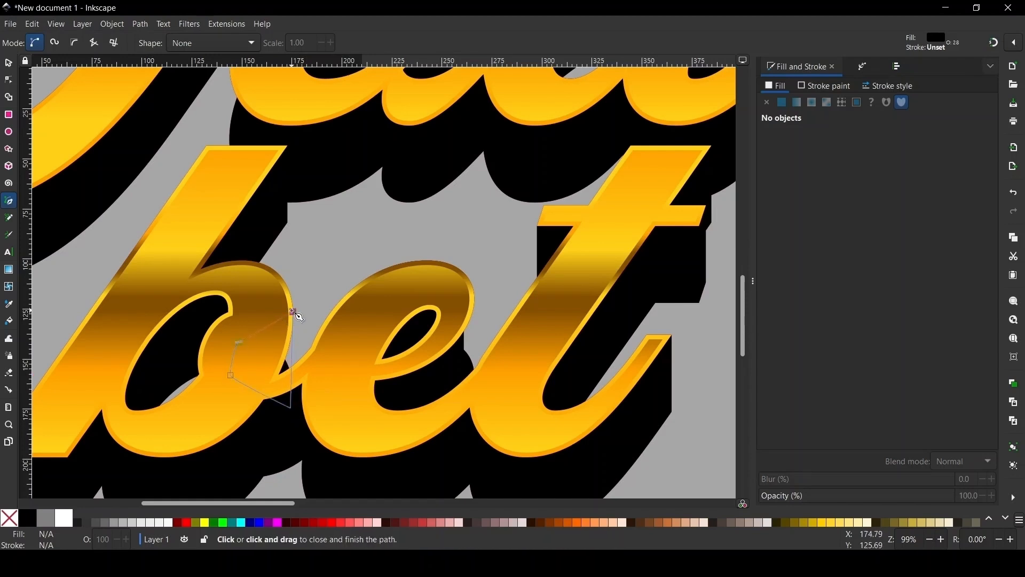
left_click(293, 312)
left_click(994, 42)
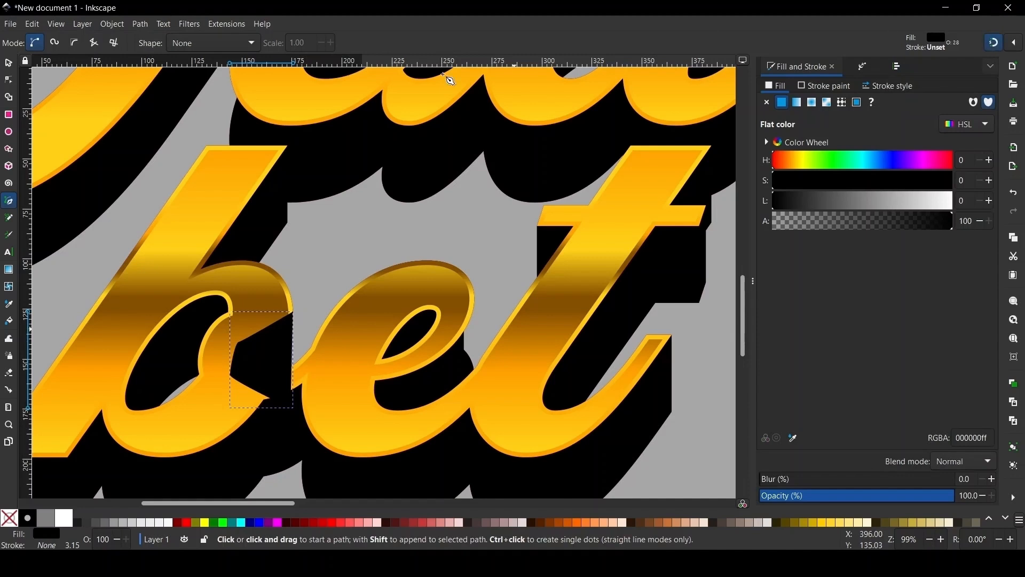
Draw a closed black filler shape over the extrusion gap between the "e" and "t" of "bet".
left_click(478, 304)
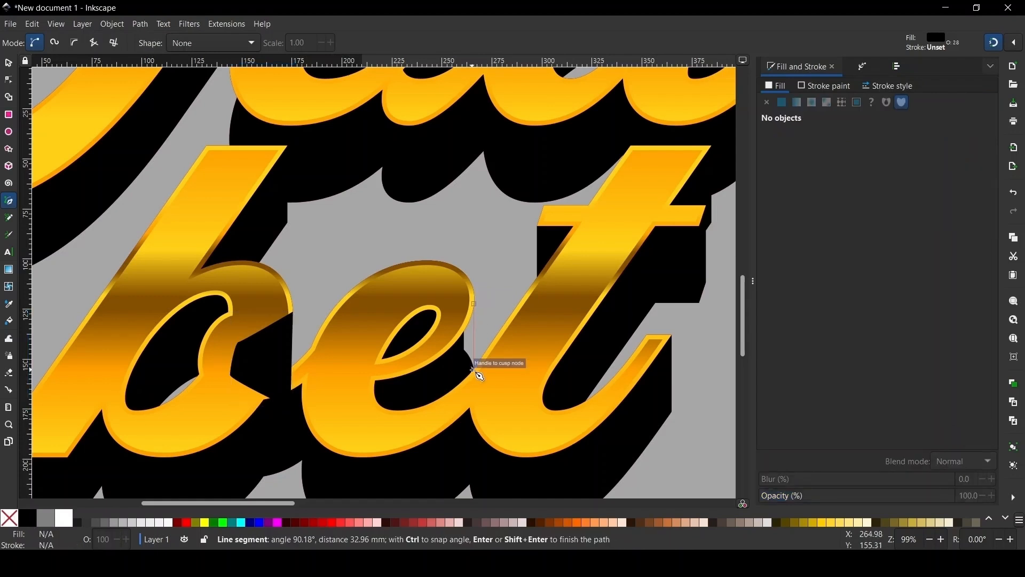
left_click(473, 370)
left_click(419, 388)
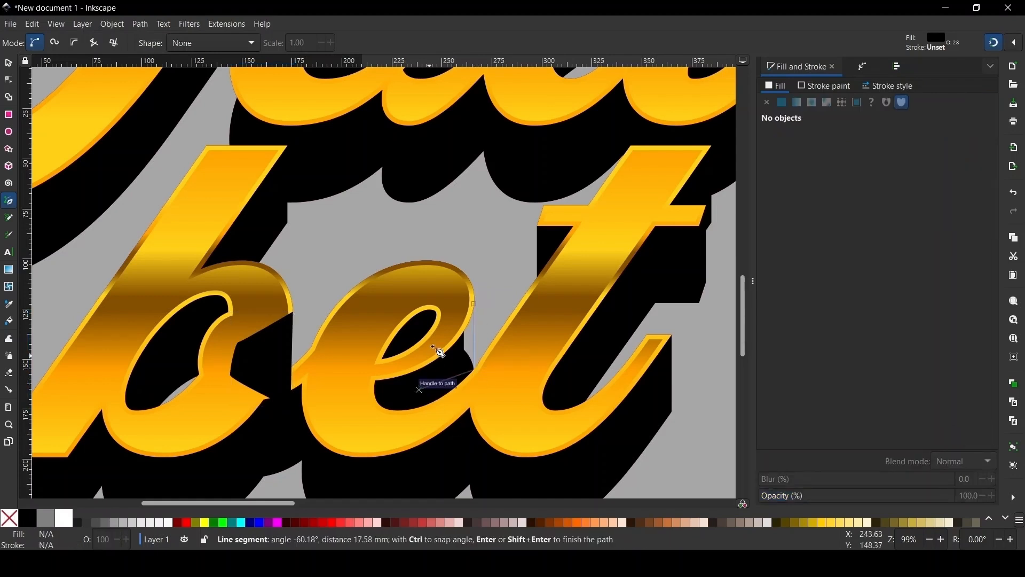
left_click(473, 305)
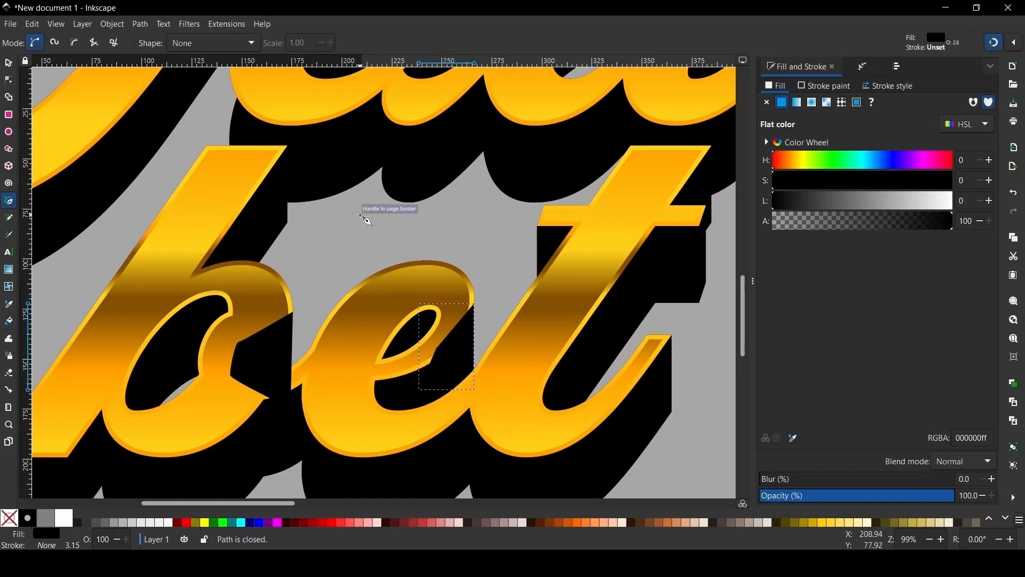
Draw closed black filler shapes over the lower left edge of the "e" in "Texas" and the outer edges of the "T" crossbar.
scroll(361, 215, "up", 4)
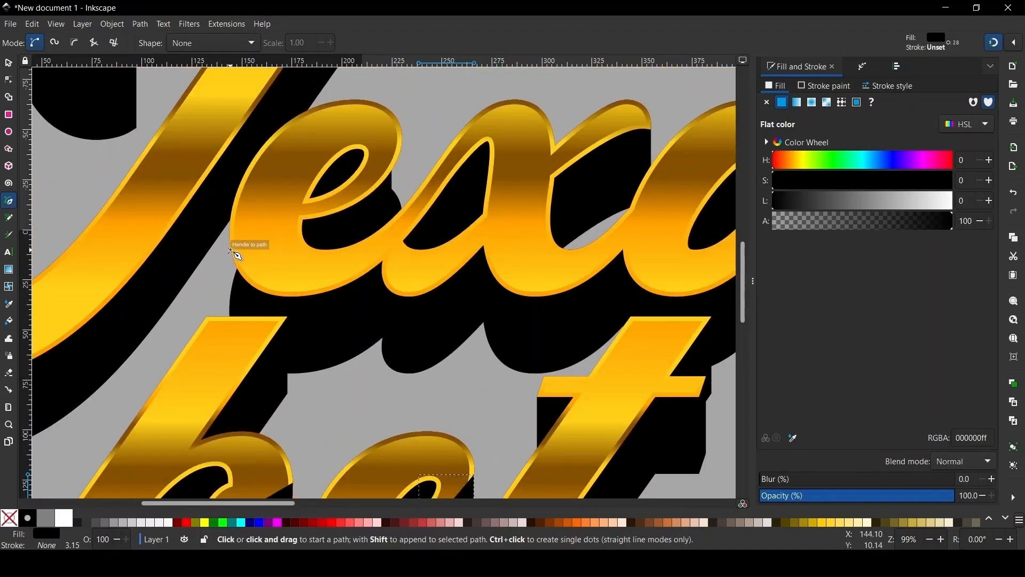
left_click(230, 250)
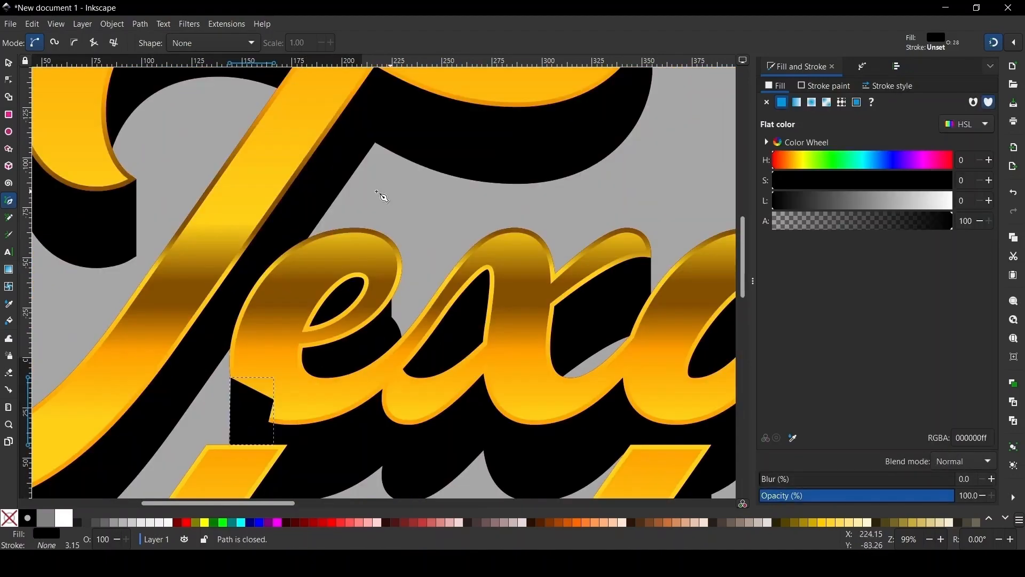
scroll(382, 197, "right", 5)
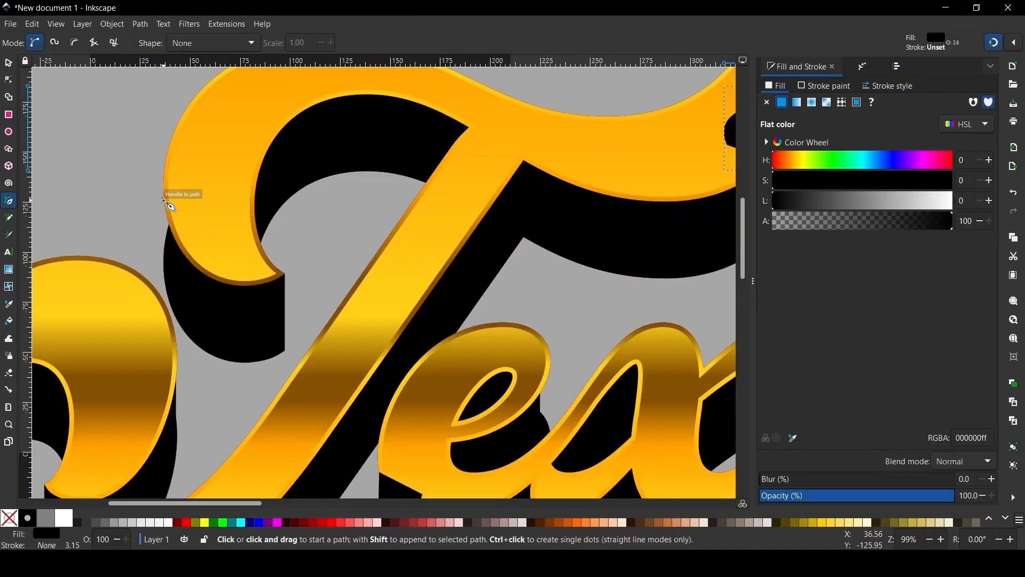
left_click(164, 200)
left_click(199, 219)
left_click(190, 260)
left_click(165, 261)
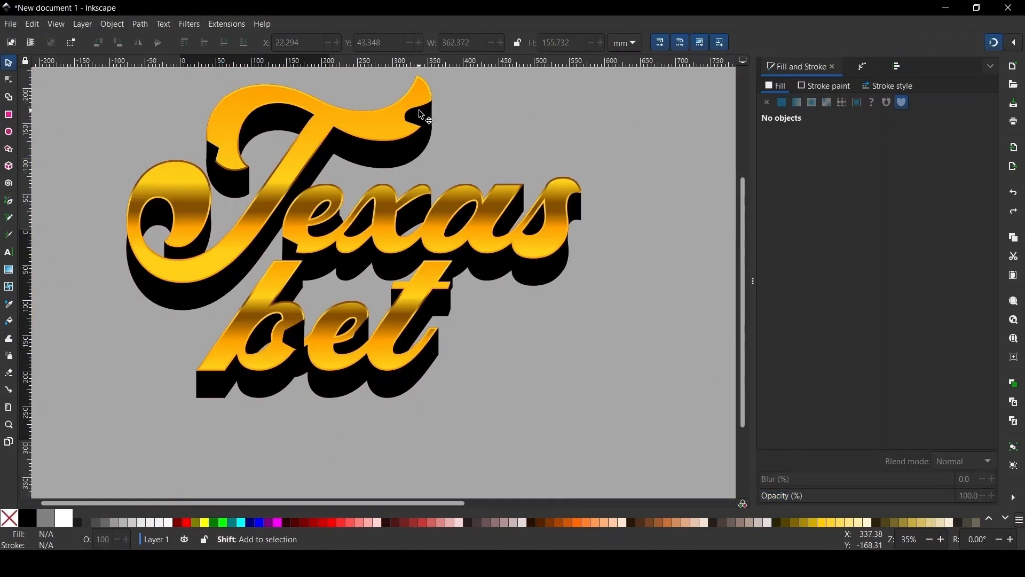
left_click(423, 115, "shift")
left_click(213, 154, "shift")
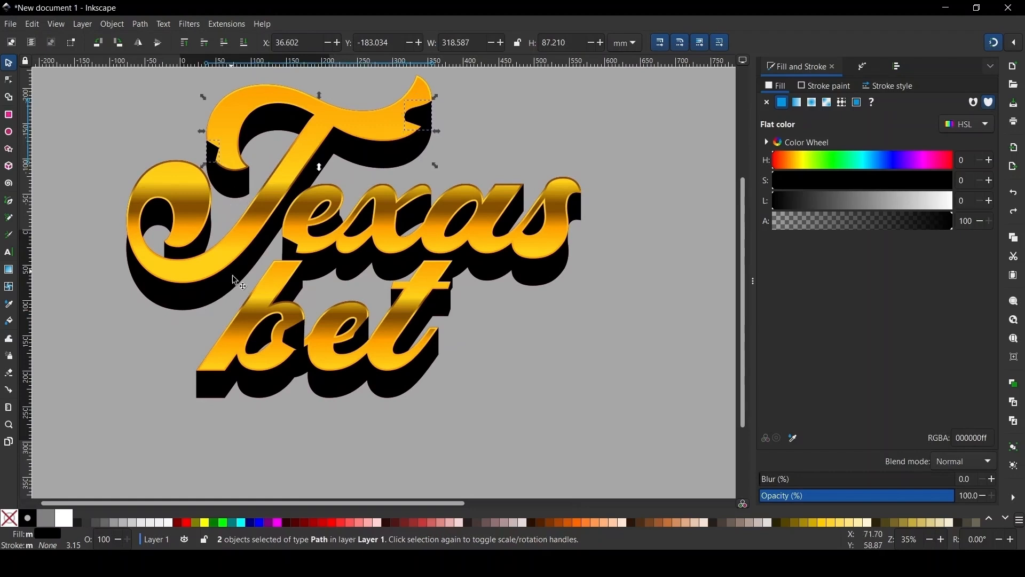
left_click(303, 342, "shift")
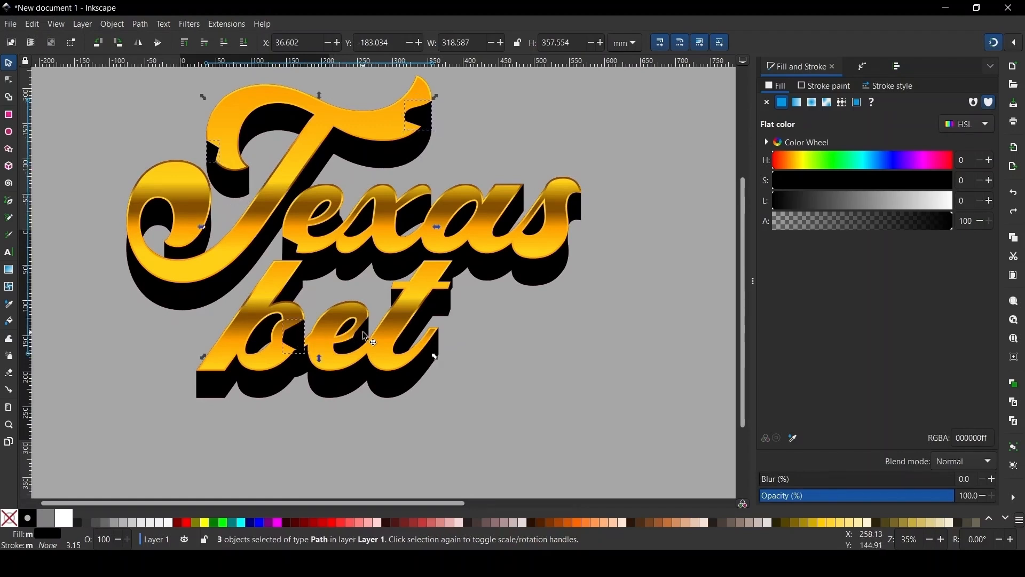
left_click(355, 337, "shift")
left_click(506, 85)
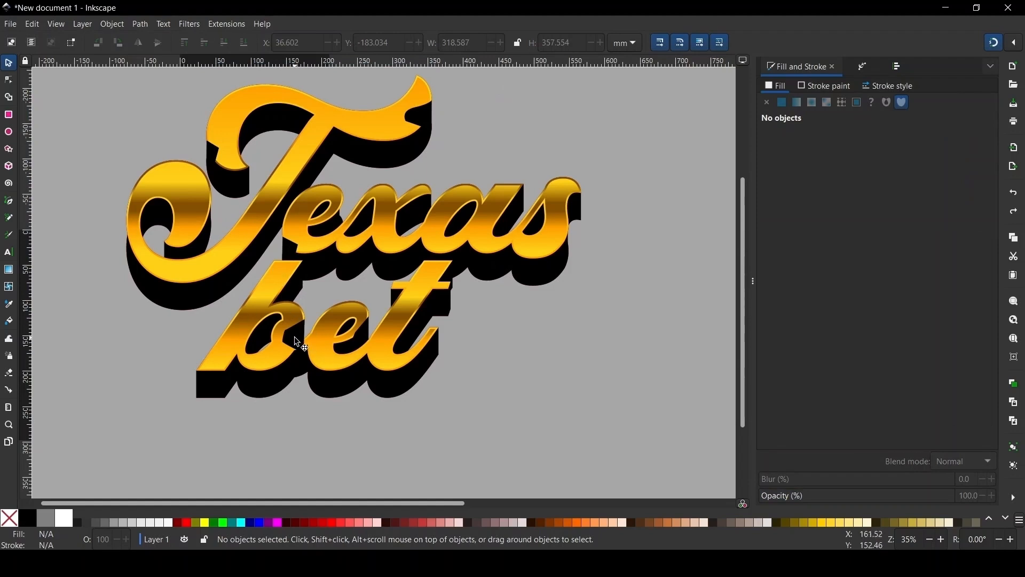
Merge the two black filler shapes between the letters of "bet" with the word's extrusion using Union.
left_click(297, 342, "shift")
left_click(367, 334, "shift")
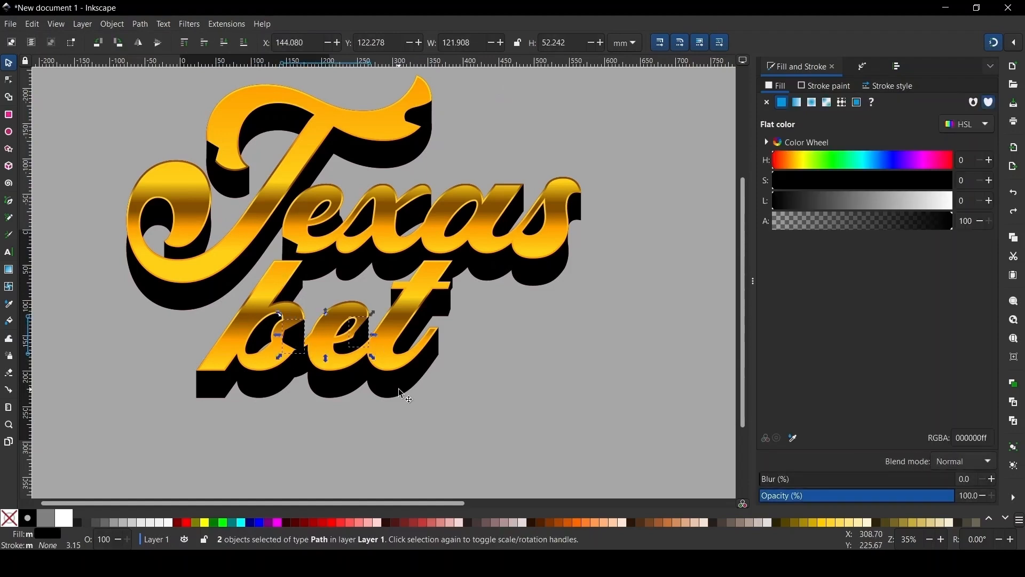
left_click(399, 390, "shift")
left_click(151, 24)
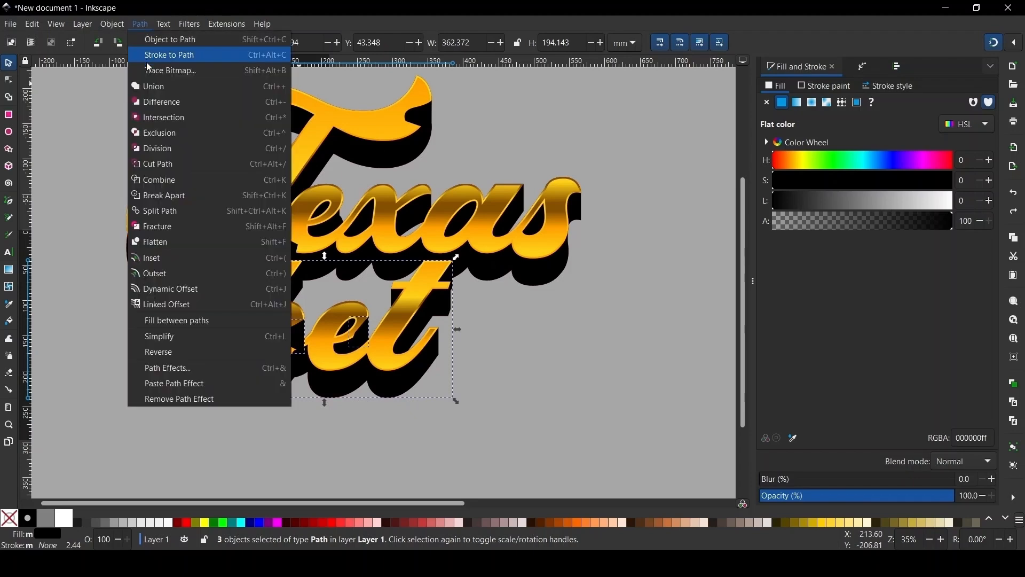
left_click(153, 84)
scroll(291, 213, "down", 1)
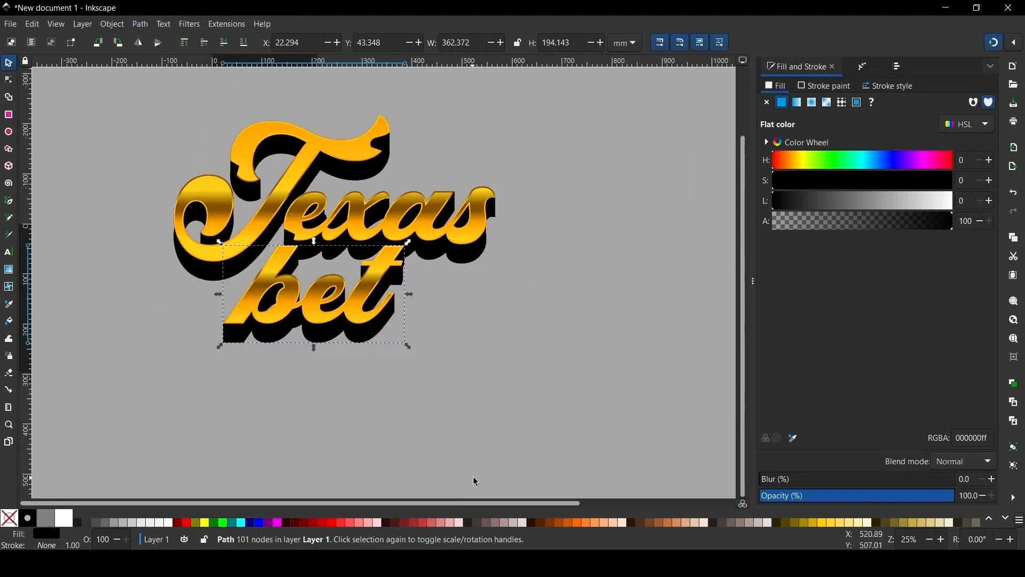
left_click_drag(432, 435, 213, 231)
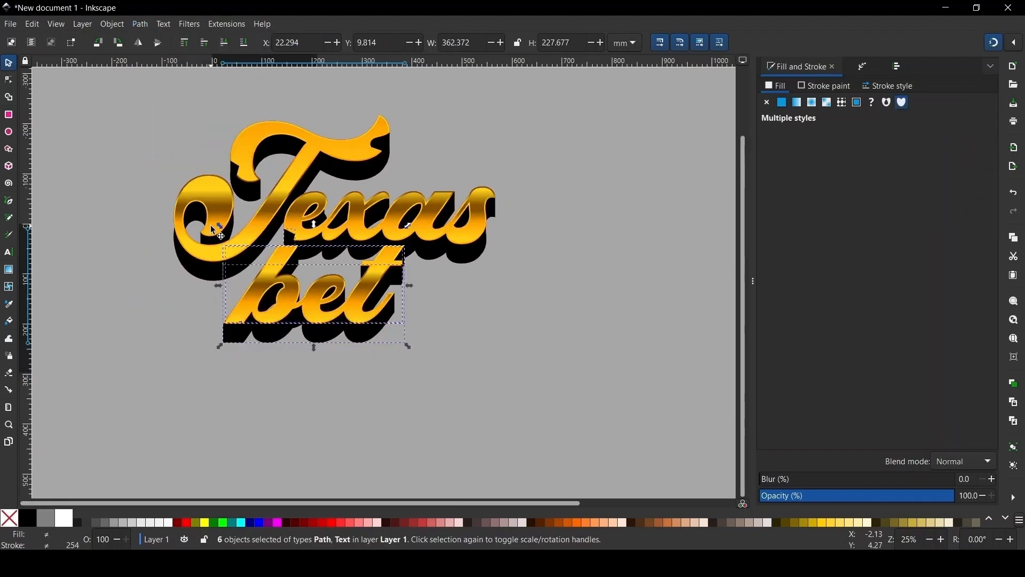
left_click(539, 340)
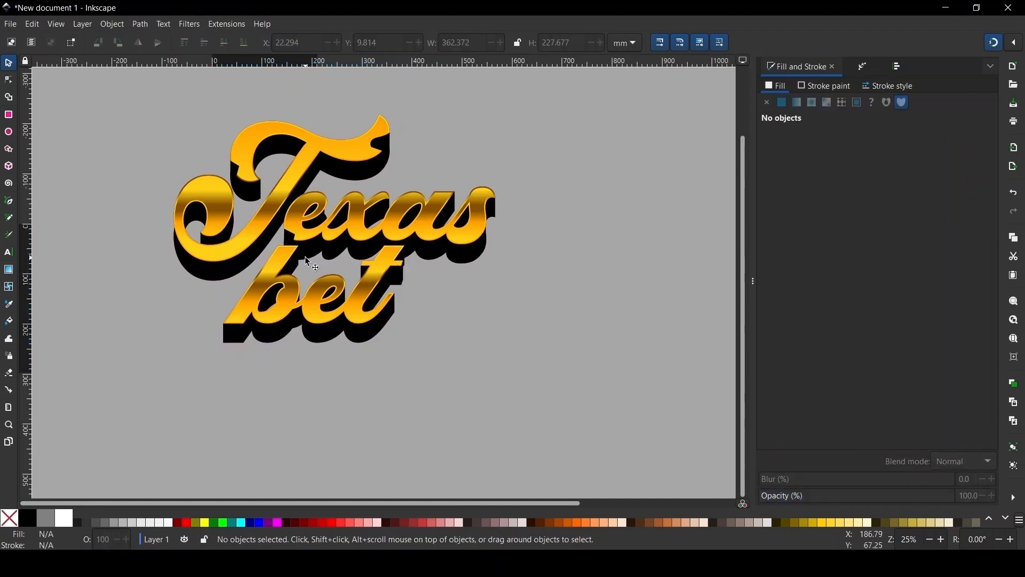
left_click_drag(115, 226, 320, 267)
Merge the black filler shapes at the "T" crossbar and the "e" with the "Texas" extrusion using Union.
scroll(307, 198, "up", 1)
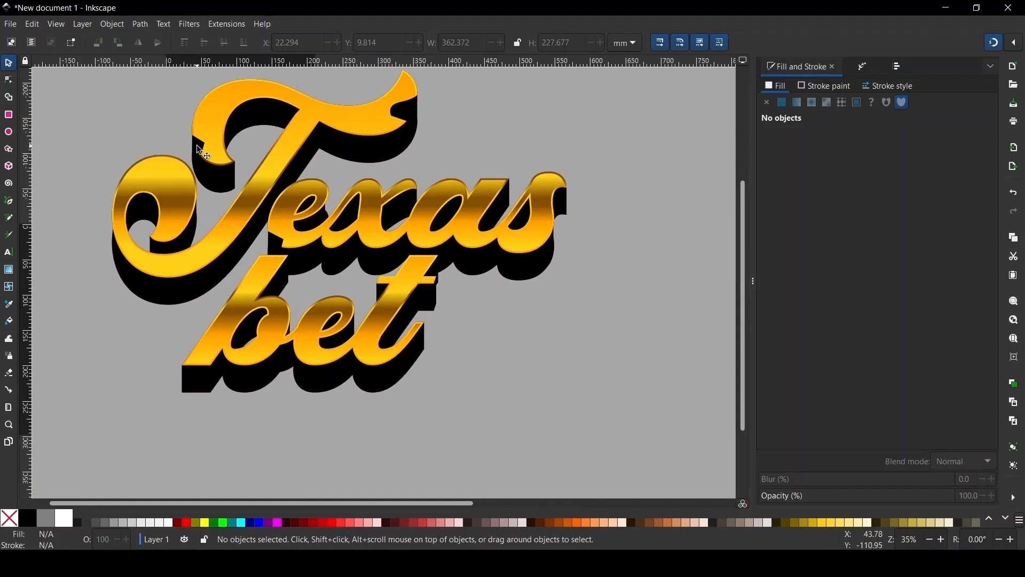
left_click(200, 151)
left_click(320, 213, "shift")
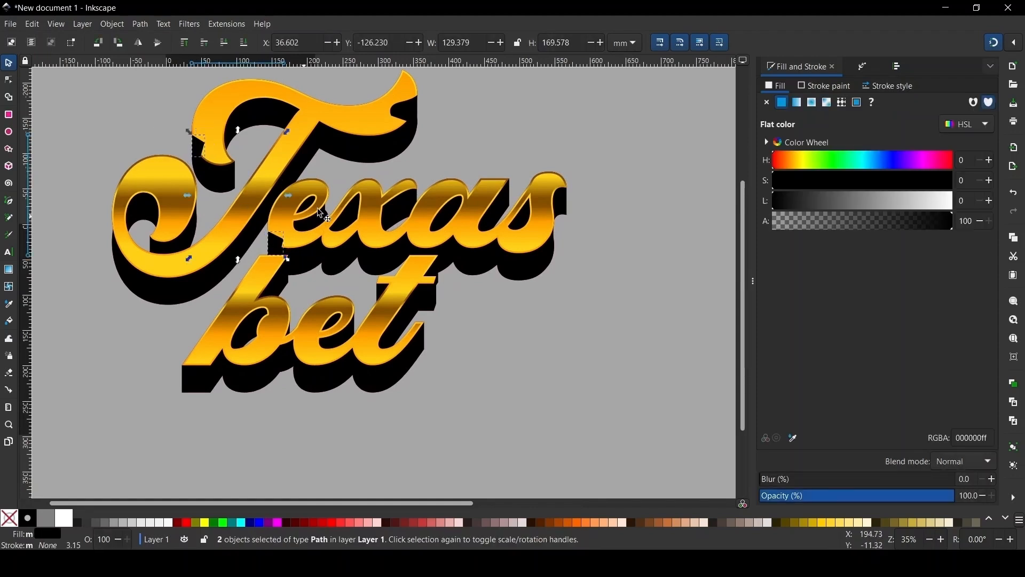
left_click(401, 112, "shift")
left_click(528, 274, "shift")
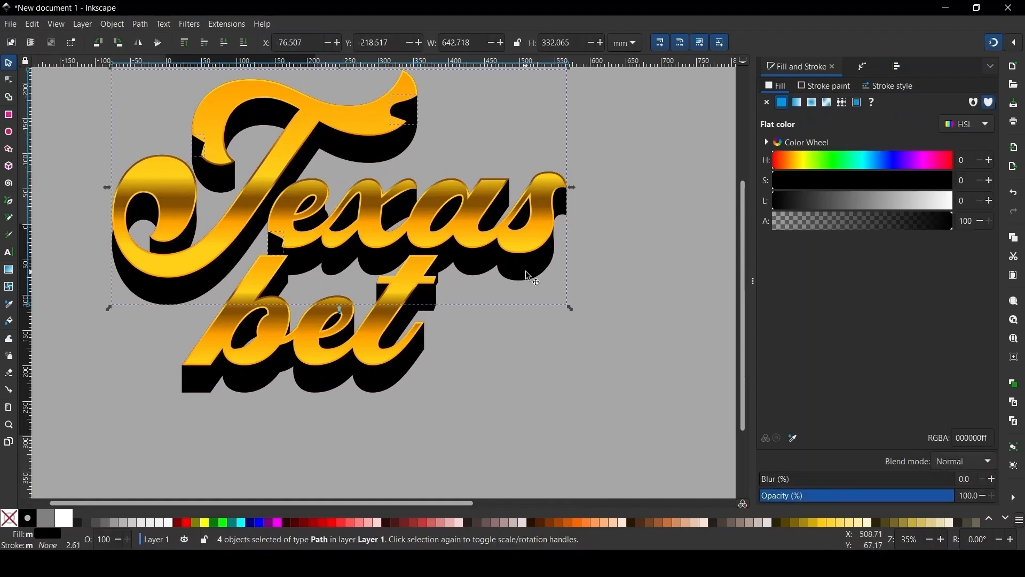
left_click(147, 27)
left_click(160, 101)
Move all the pieces of "bet" together onto the empty canvas to the lower left of "Texas".
scroll(374, 154, "down", 2)
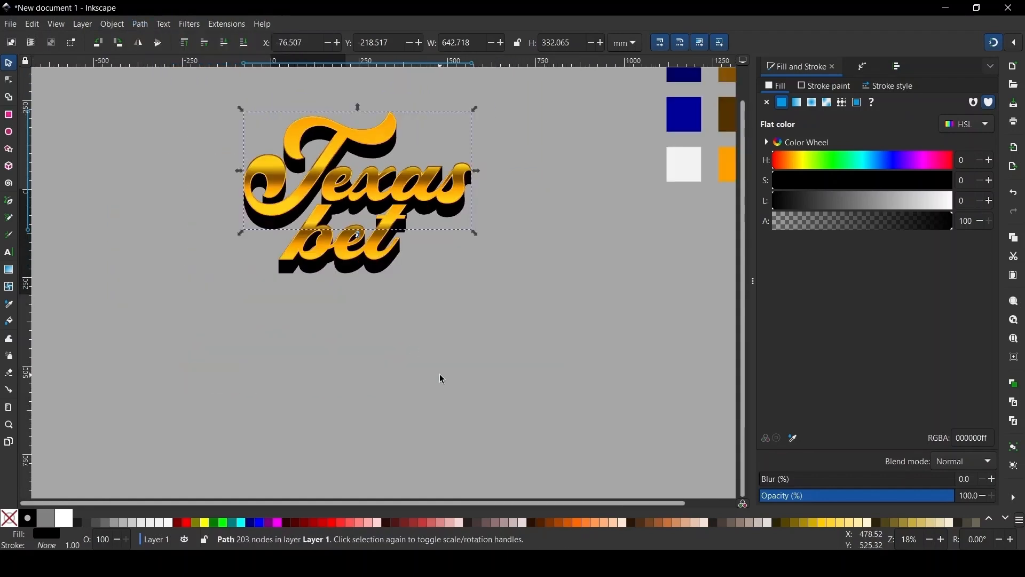
left_click_drag(441, 375, 249, 192)
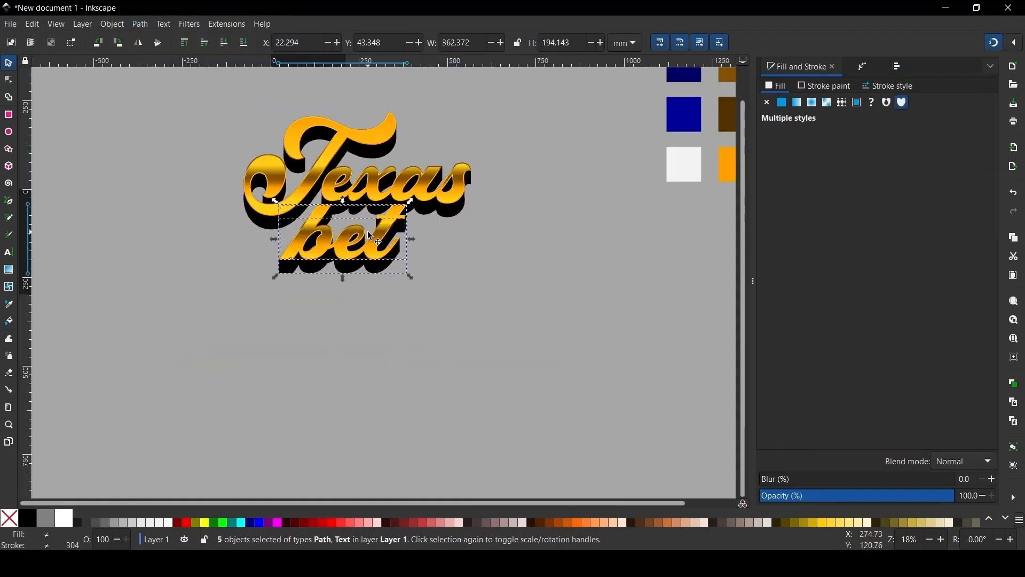
left_click_drag(368, 234, 155, 264)
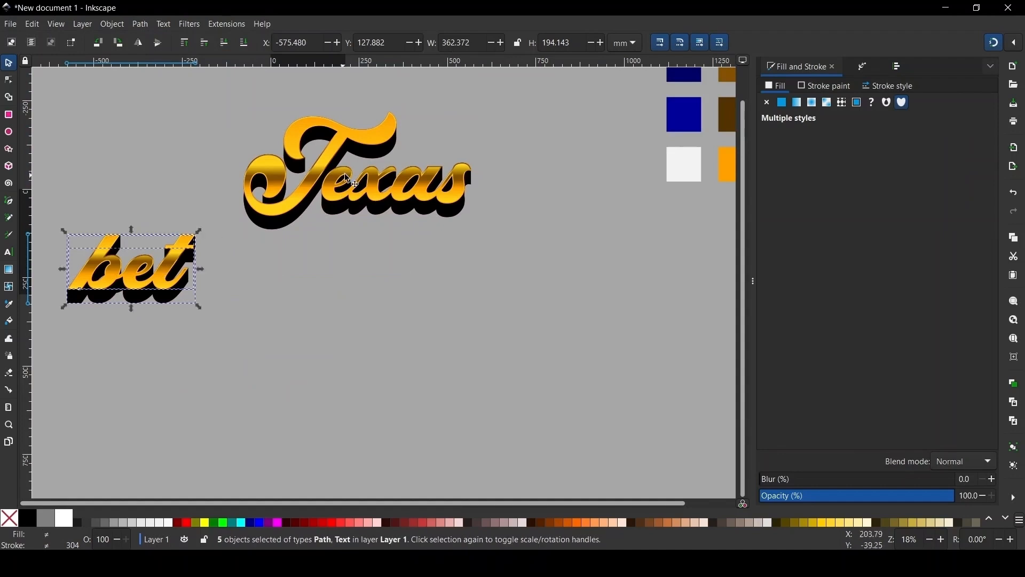
Fill the "Texas" extrusion with the dark brown #553200 picked from the colour swatches.
scroll(398, 140, "up", 1, "ctrl")
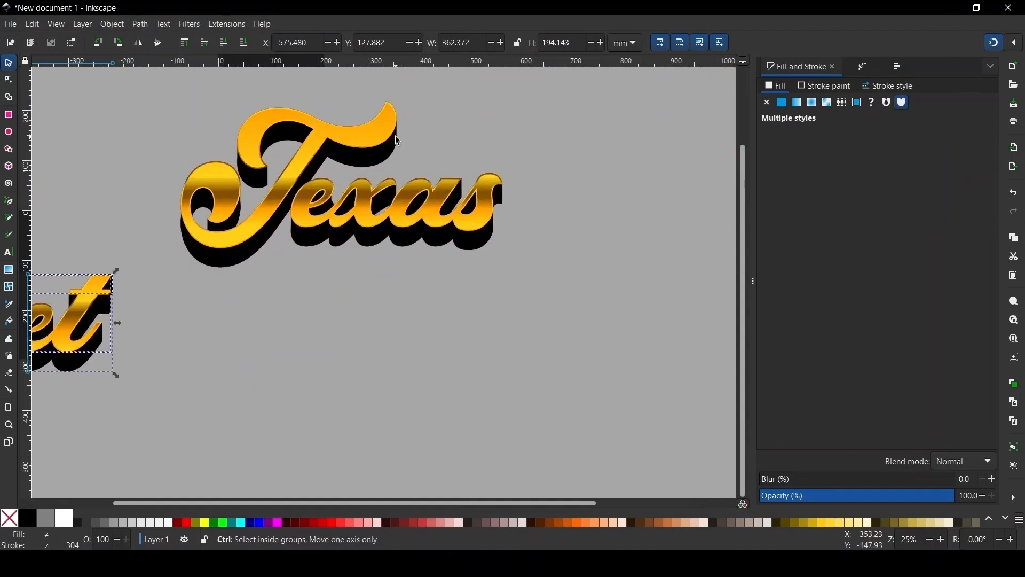
scroll(395, 137, "up", 1, "ctrl")
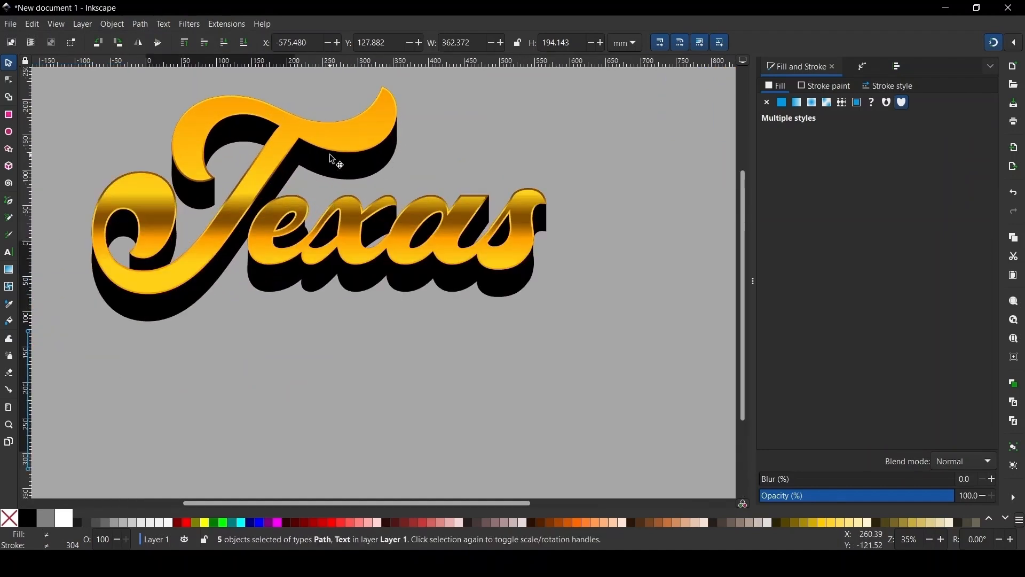
left_click(172, 286)
scroll(170, 288, "down", 2, "ctrl")
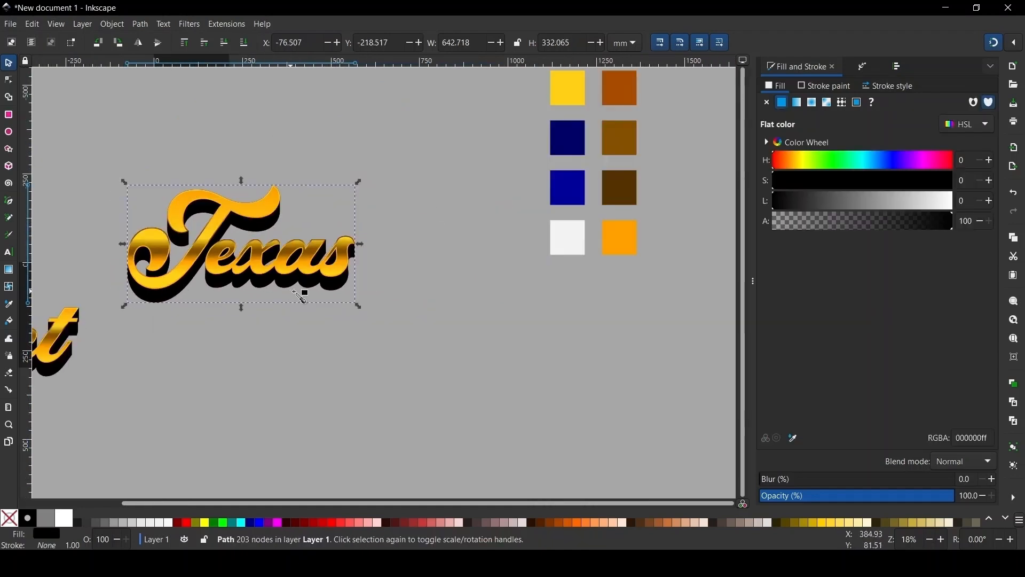
key("d")
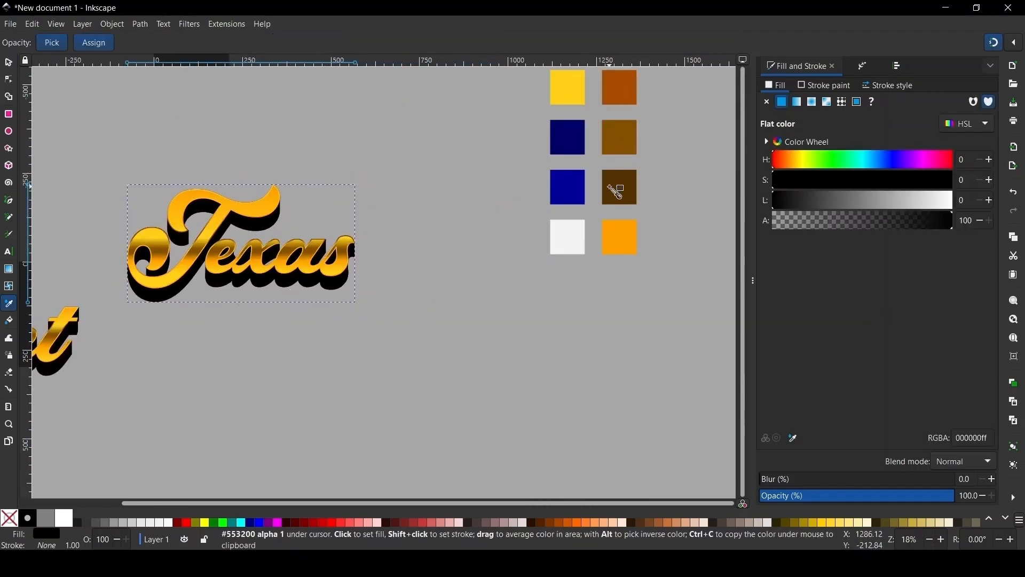
left_click(619, 186)
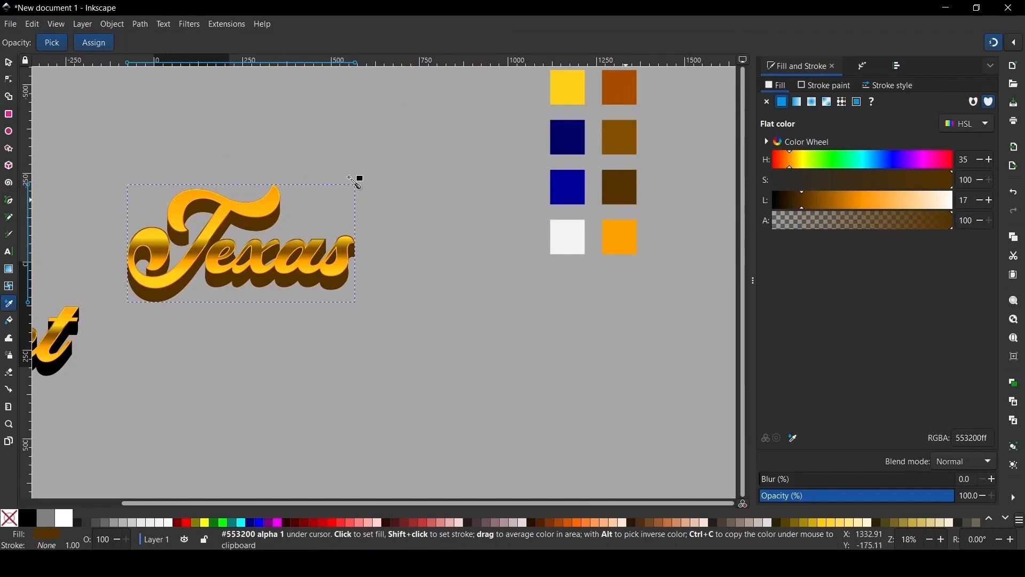
left_click(11, 62)
scroll(197, 229, "up", 2)
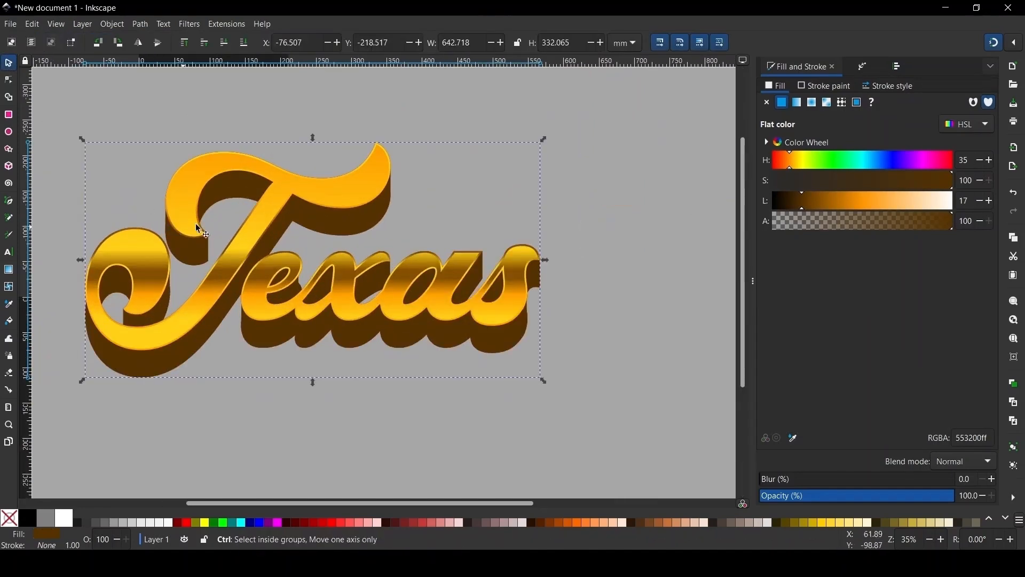
scroll(322, 194, "down", 1)
scroll(285, 257, "up", 1)
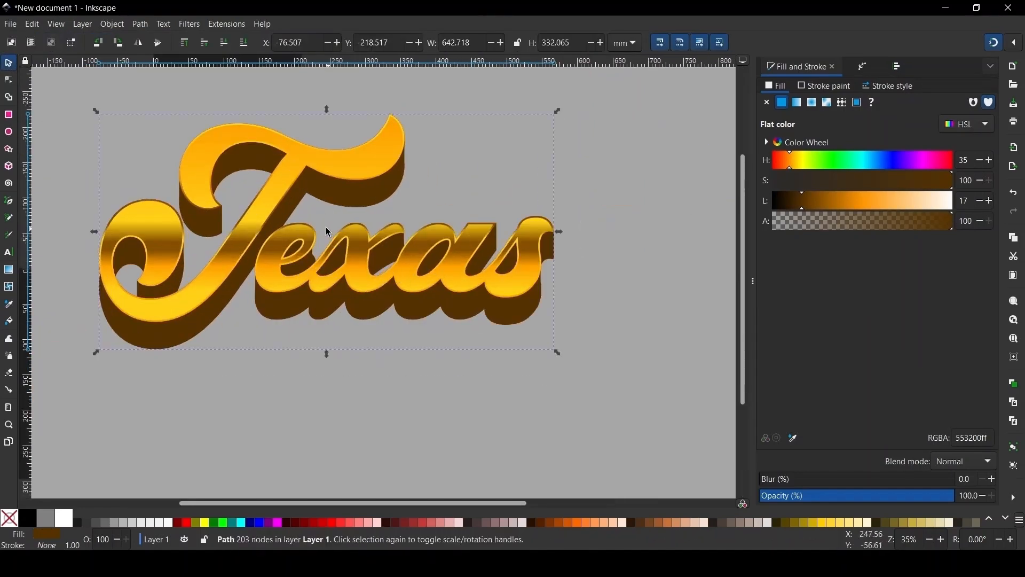
scroll(315, 224, "down", 1)
scroll(311, 241, "down", 1)
scroll(311, 241, "up", 2)
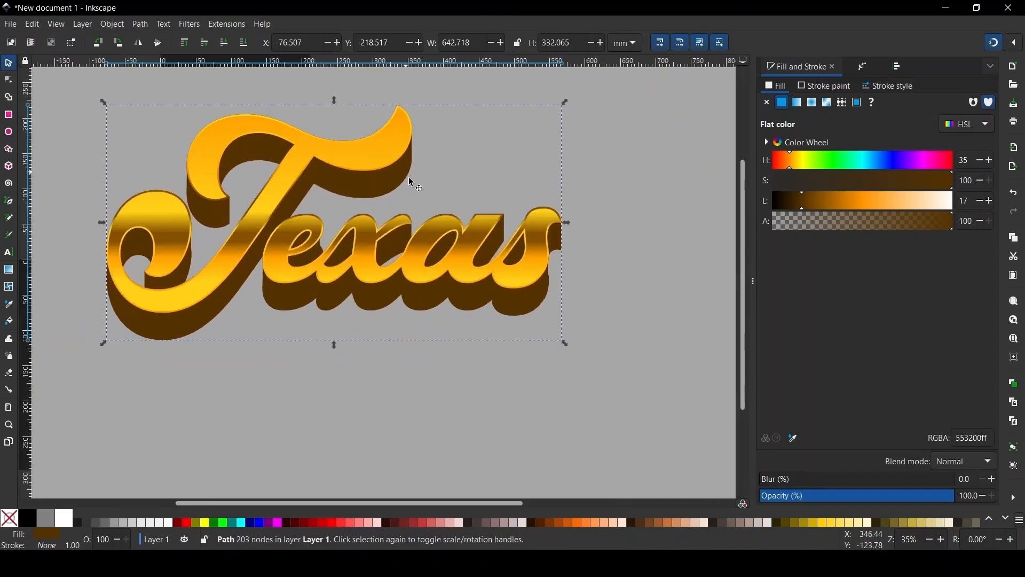
Fill the "bet" extrusion with the dark brown #553200 sampled from the "Texas" extrusion.
scroll(569, 171, "down", 2)
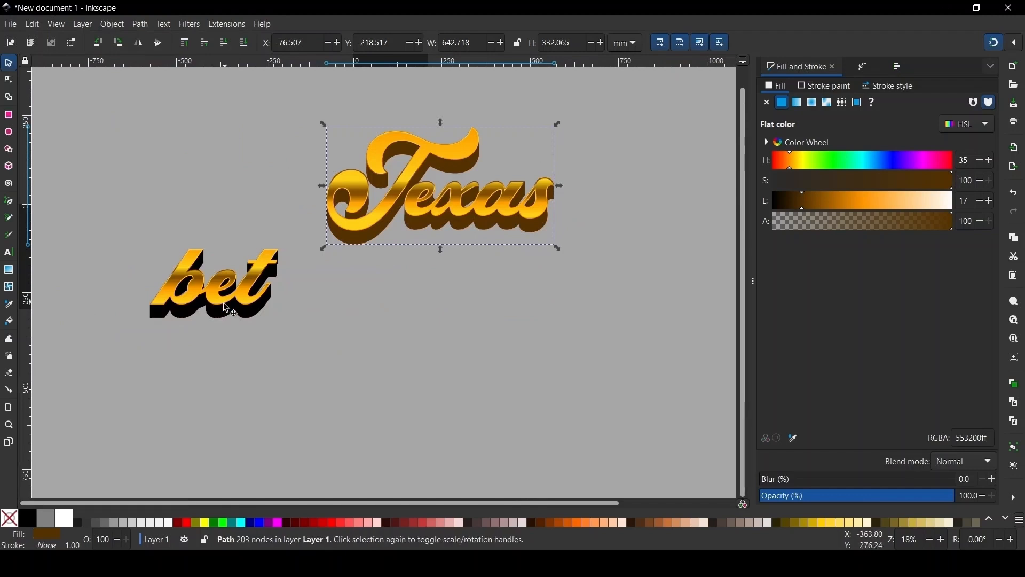
left_click(247, 320)
key("d")
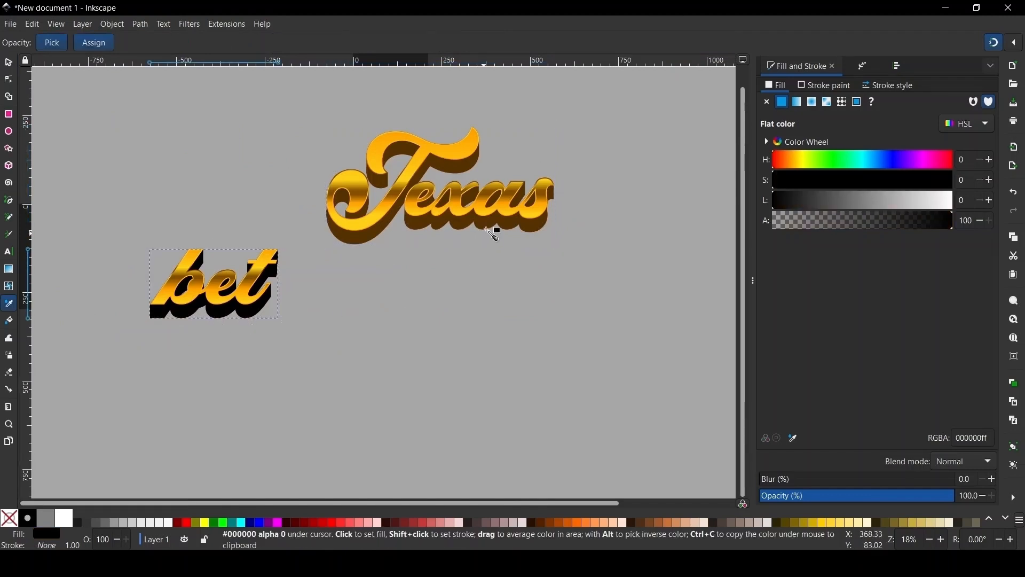
left_click(495, 231)
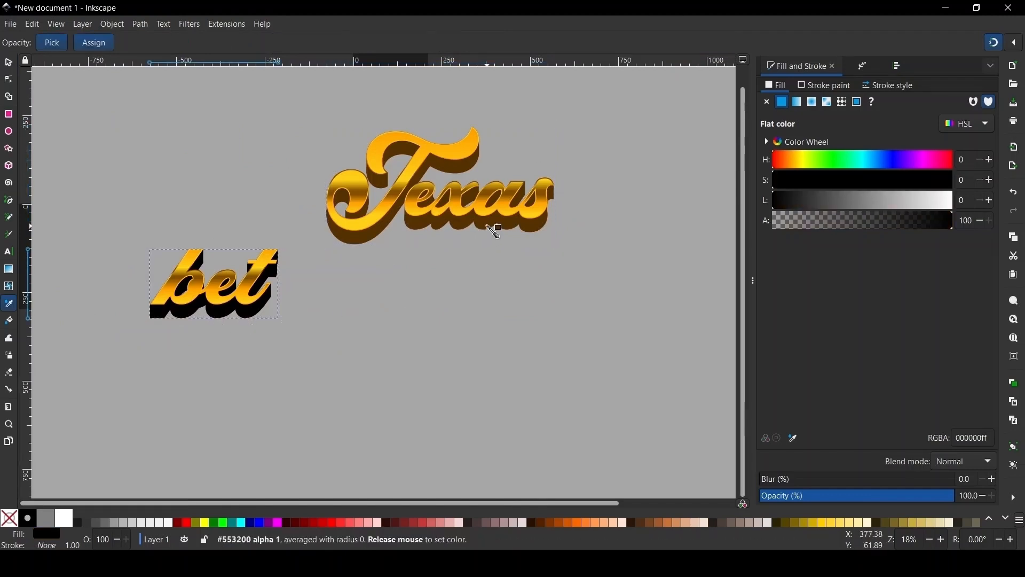
left_click(8, 63)
left_click_drag(470, 160, 395, 188)
scroll(390, 190, "up", 2)
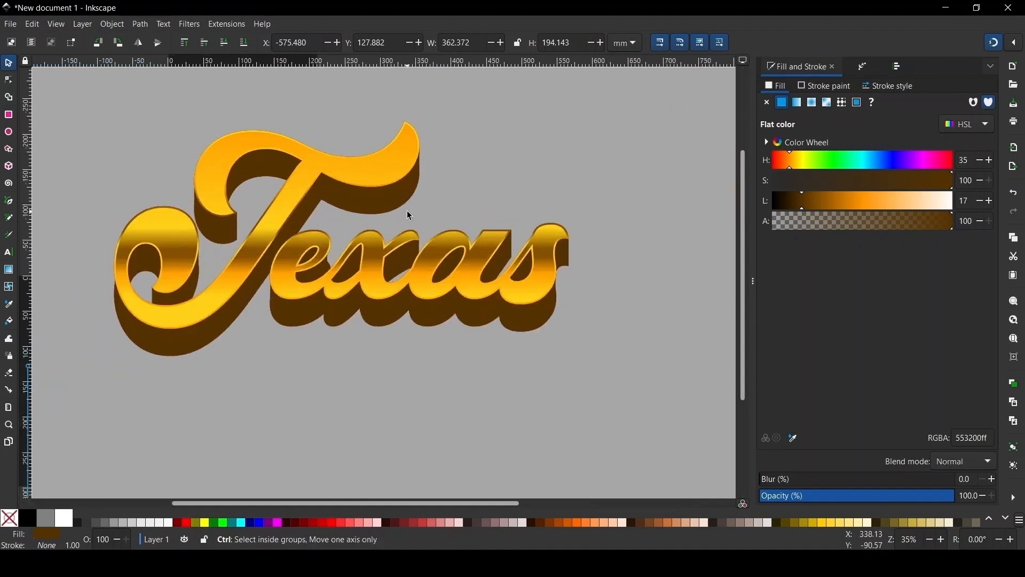
scroll(411, 213, "down", 2)
scroll(385, 211, "up", 2)
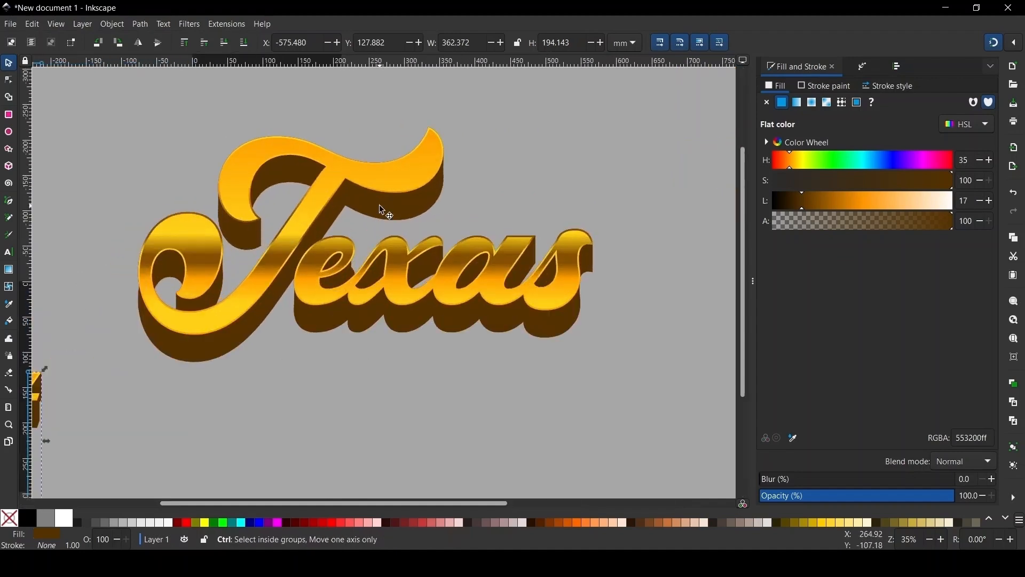
scroll(483, 237, "down", 1)
Draw a closed four-sided Pen shape over the lower extrusion of the "s" with snapping off, and fill it with red #FF0000.
scroll(503, 271, "up", 2)
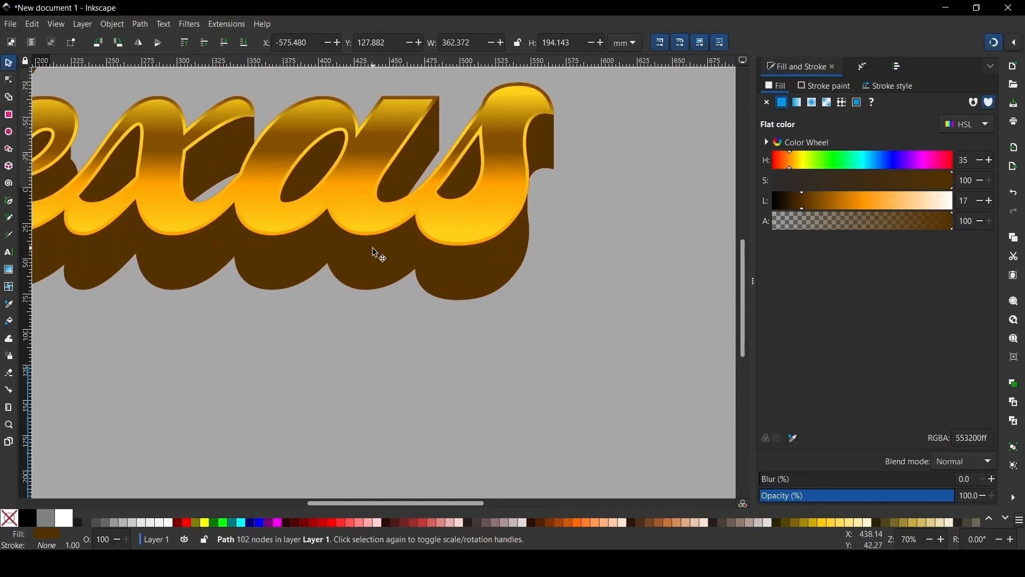
key("b")
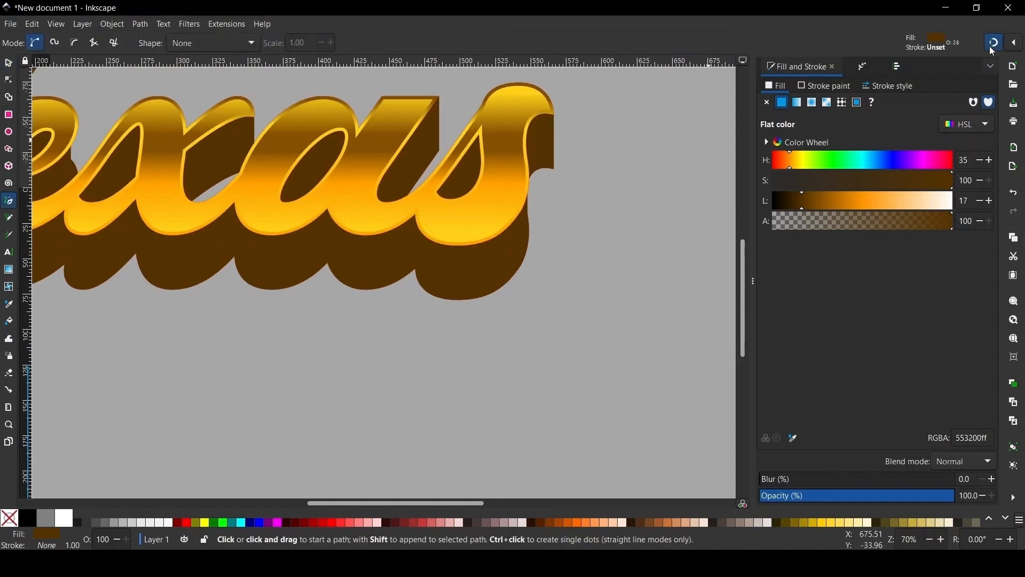
left_click(423, 224)
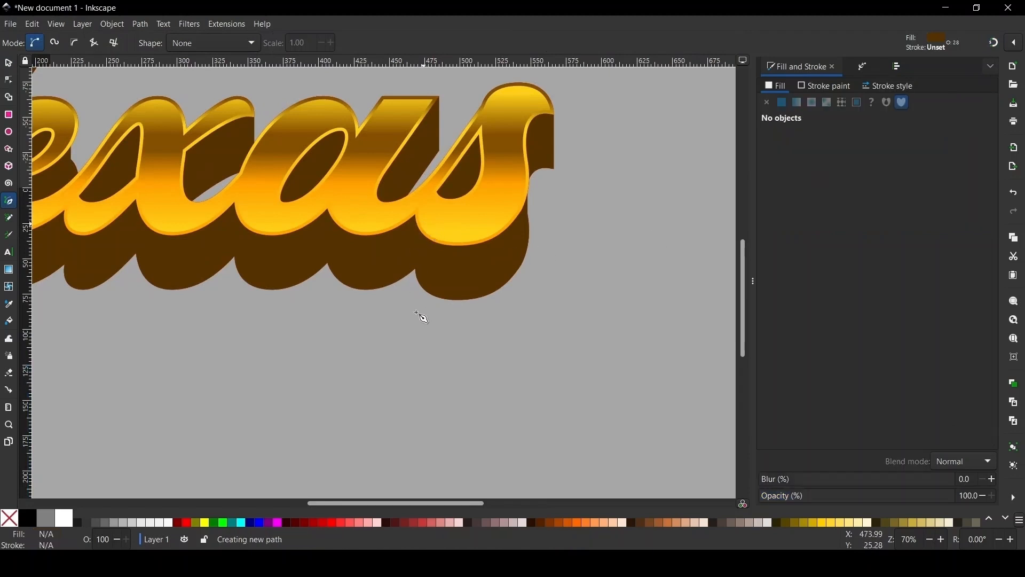
left_click(520, 333)
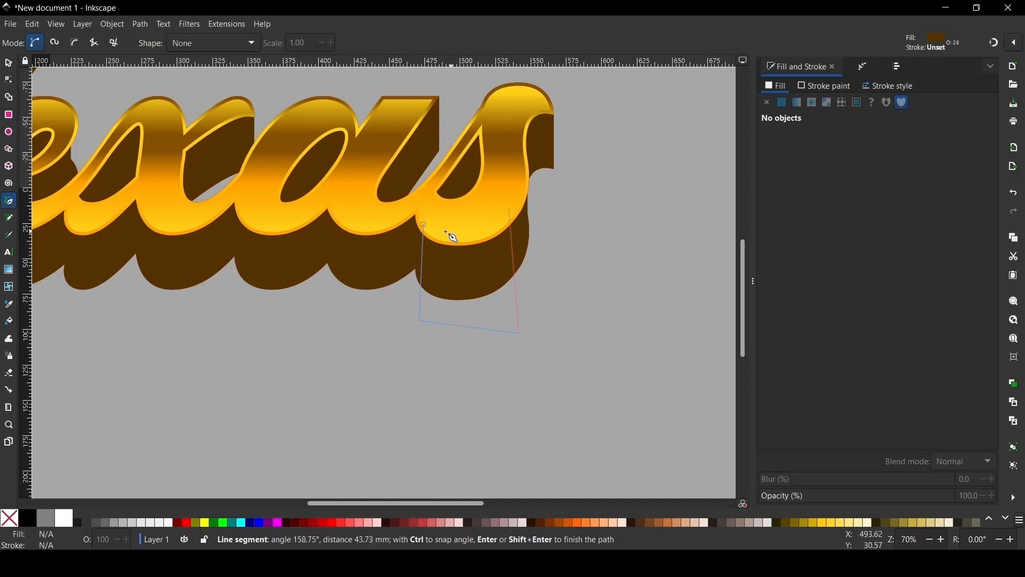
left_click(424, 225)
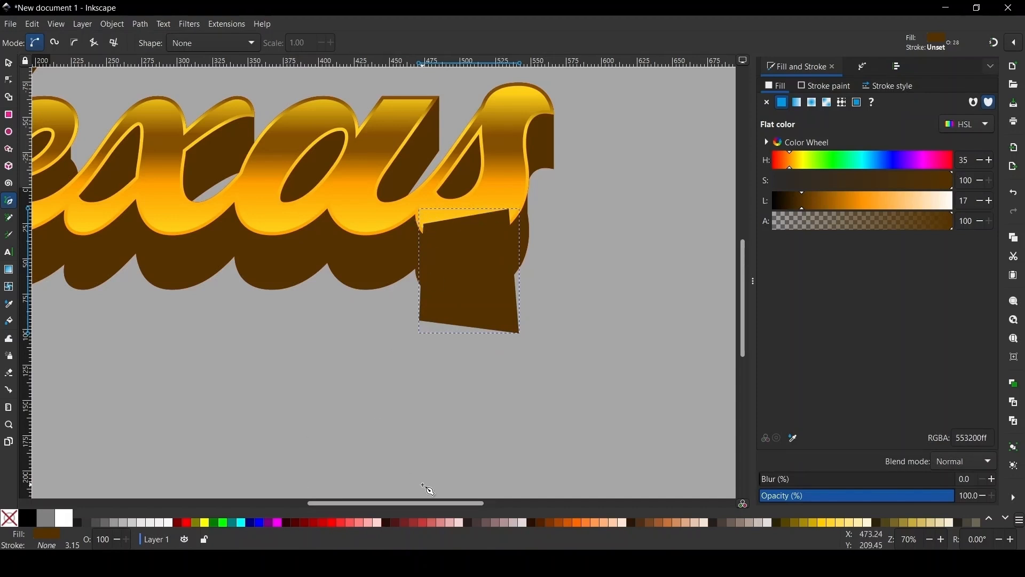
left_click(331, 522)
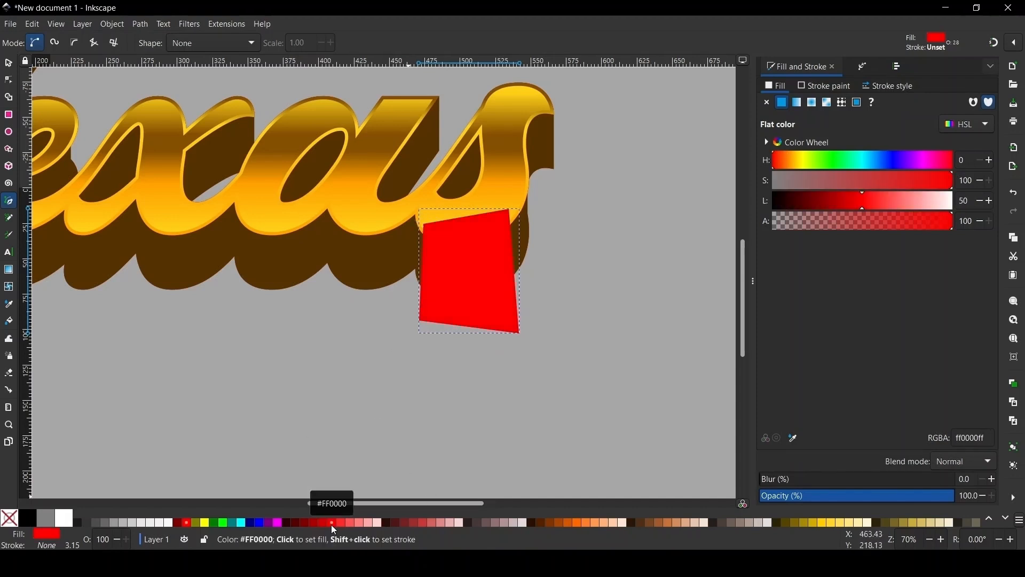
Draw a closed four-sided red Pen shape over the lower extrusion of the "a"'s right foot in "Texas".
left_click(337, 207)
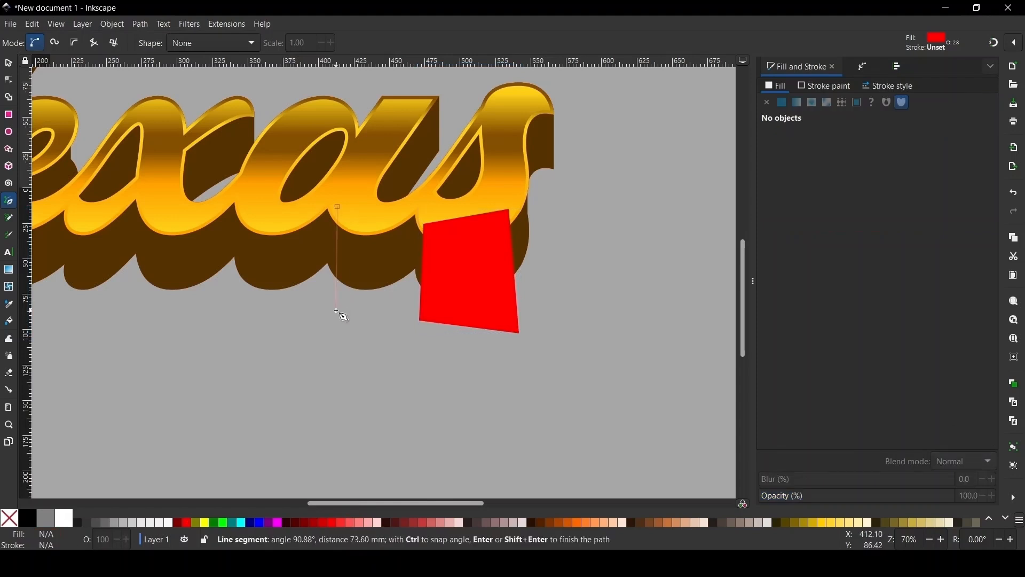
left_click(334, 311)
left_click(407, 319)
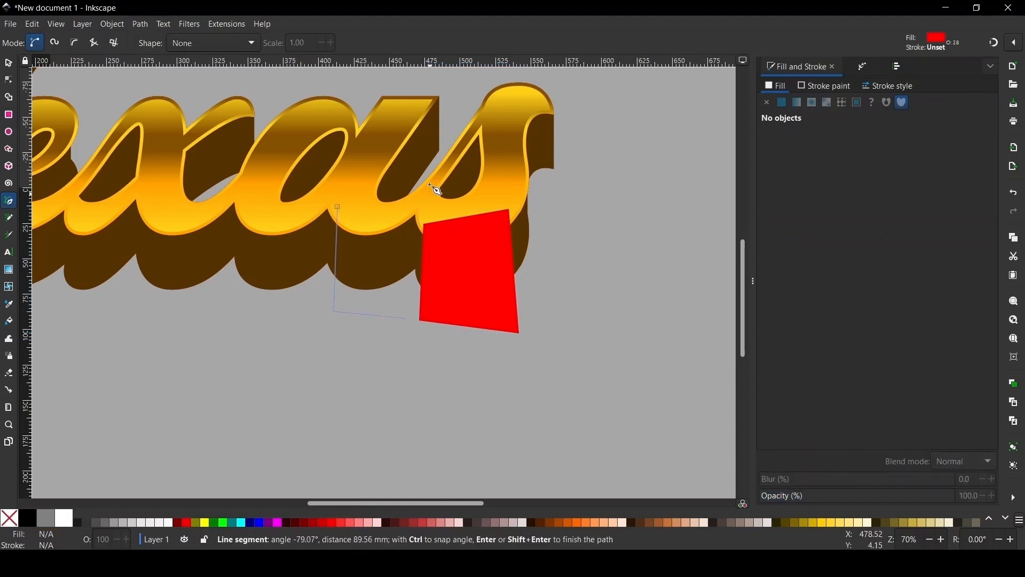
left_click(406, 205)
left_click(337, 206)
Draw a closed red Pen shape with a notched upper edge over the extrusion beneath the "a"'s left bowl.
left_click(239, 202)
left_click(239, 315)
left_click(314, 330)
left_click(317, 204)
left_click(288, 217)
left_click(239, 202)
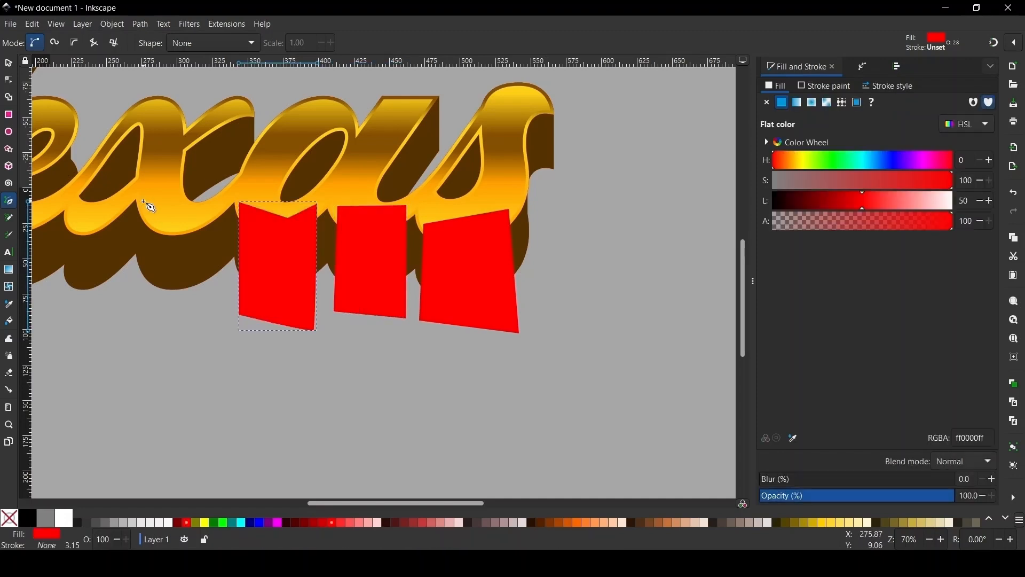
Draw closed four-sided red Pen shapes over the lower extrusions of the two feet of the "x".
left_click(219, 203)
left_click(149, 203)
scroll(149, 203, "up", 3)
left_click(216, 171)
left_click(188, 379)
left_click(328, 401)
left_click(317, 150)
left_click(216, 171)
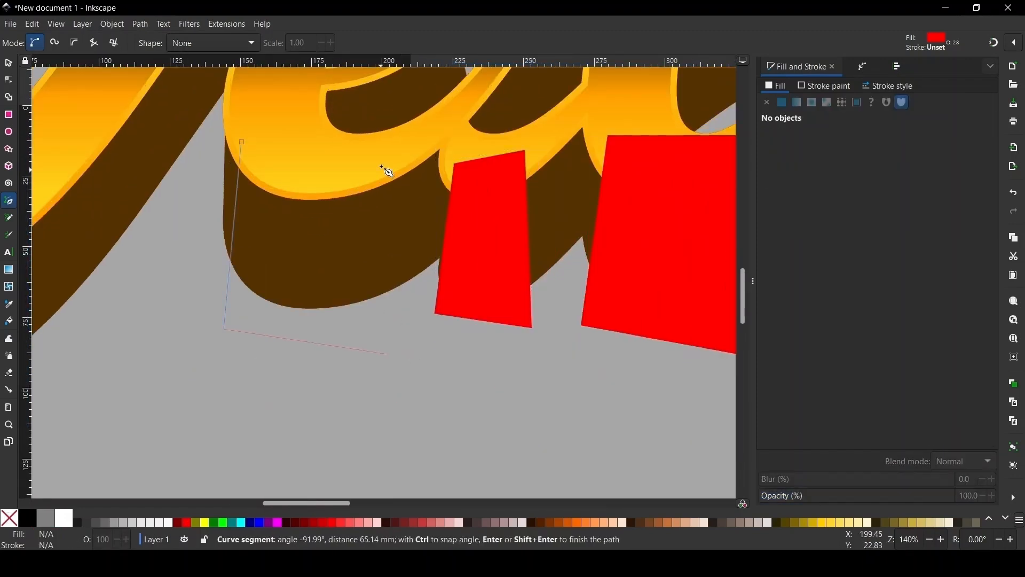
Draw a closed four-sided red Pen shape over the lower extrusion of the "e" in "Texas".
left_click(235, 165)
left_click(226, 337)
left_click(401, 344)
left_click(404, 151)
left_click(235, 165)
Draw closed four-sided red Pen shapes over the "T"'s extrusion at its base, upper-left hook and right arm.
scroll(279, 318, "down", 3)
scroll(409, 97, "up", 2)
left_click(318, 89)
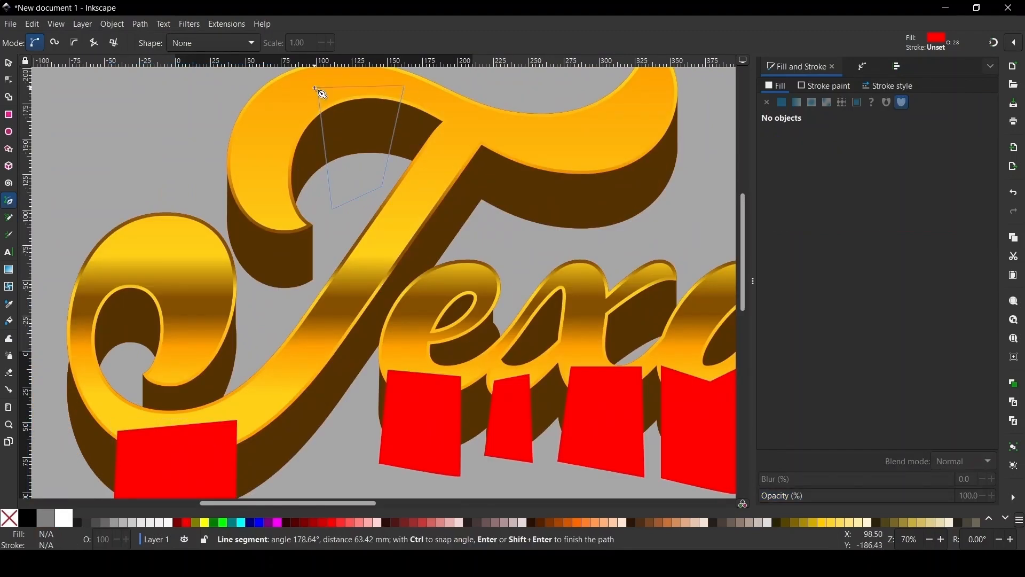
key("b")
left_click(529, 146)
left_click(537, 251)
left_click(633, 238)
left_click(640, 119)
left_click(528, 146)
Draw closed red Pen shapes over the lower extrusions of the "t", the "e" and the bowl of the "b" in "bet".
scroll(314, 190, "down", 4)
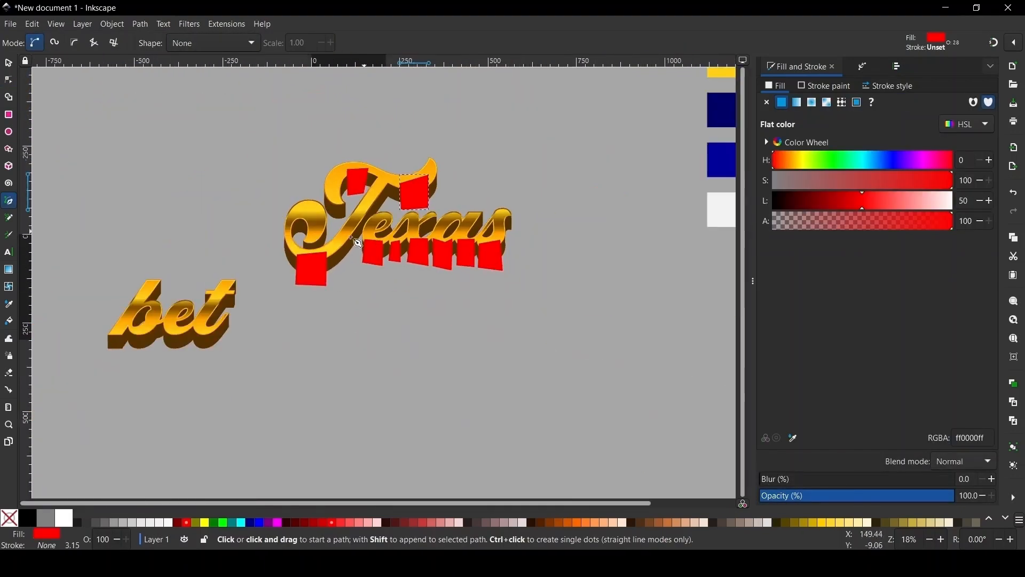
scroll(106, 359, "up", 4)
left_click(494, 317)
left_click(552, 323)
left_click(555, 227)
left_click(499, 225)
left_click(386, 226)
left_click(376, 320)
left_click(451, 331)
left_click(458, 222)
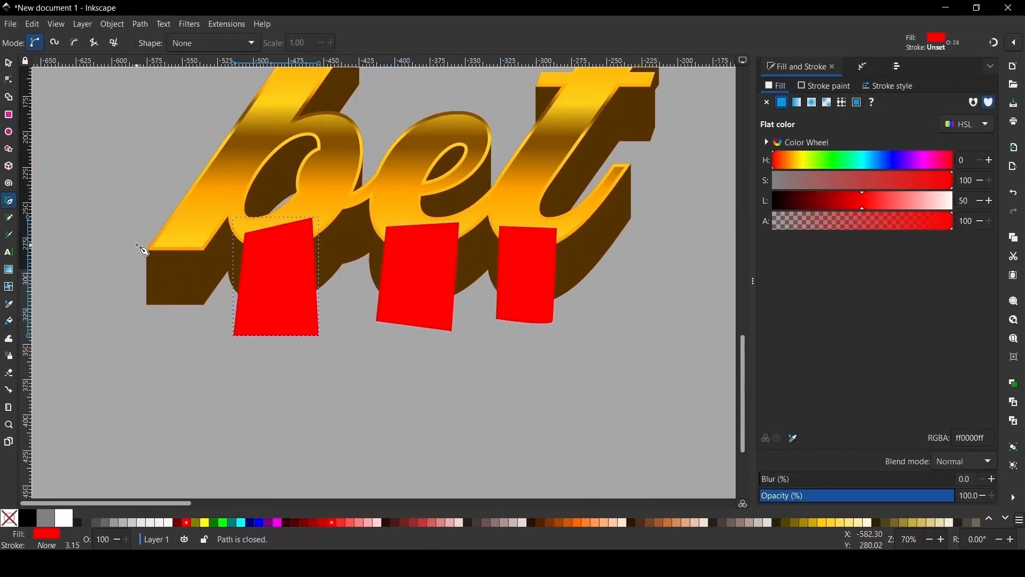
Draw a closed four-sided red Pen shape over the extrusion at the foot of the "b"'s stem.
left_click(162, 212)
left_click(161, 321)
left_click(275, 320)
left_click(275, 212)
left_click(161, 212)
scroll(161, 212, "down", 4)
Union the eight red shapes over "Texas", leaving out the one on the "T"'s right arm.
key("s")
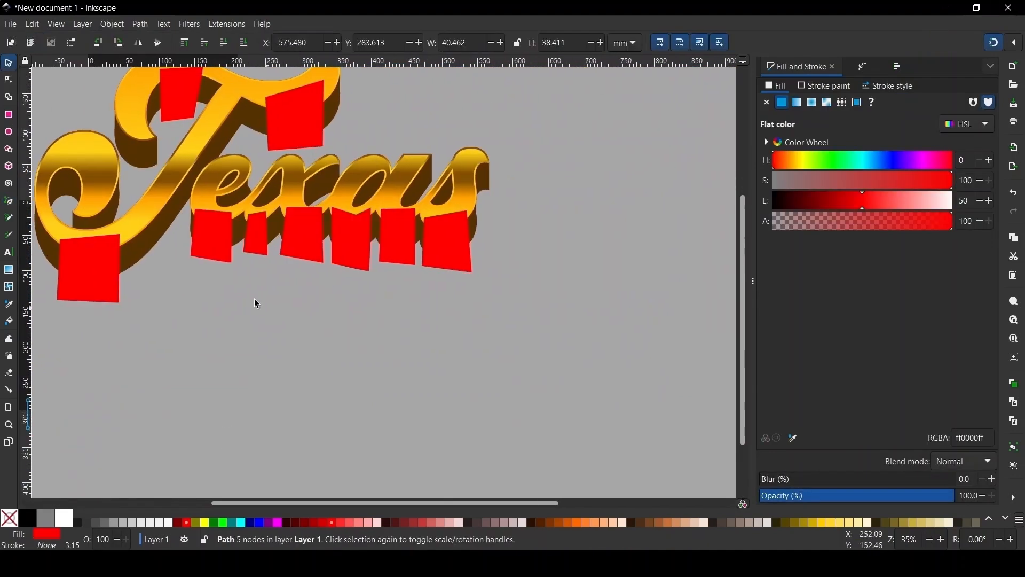
left_click_drag(254, 299, 357, 356)
left_click(550, 290)
left_click(498, 283, "shift")
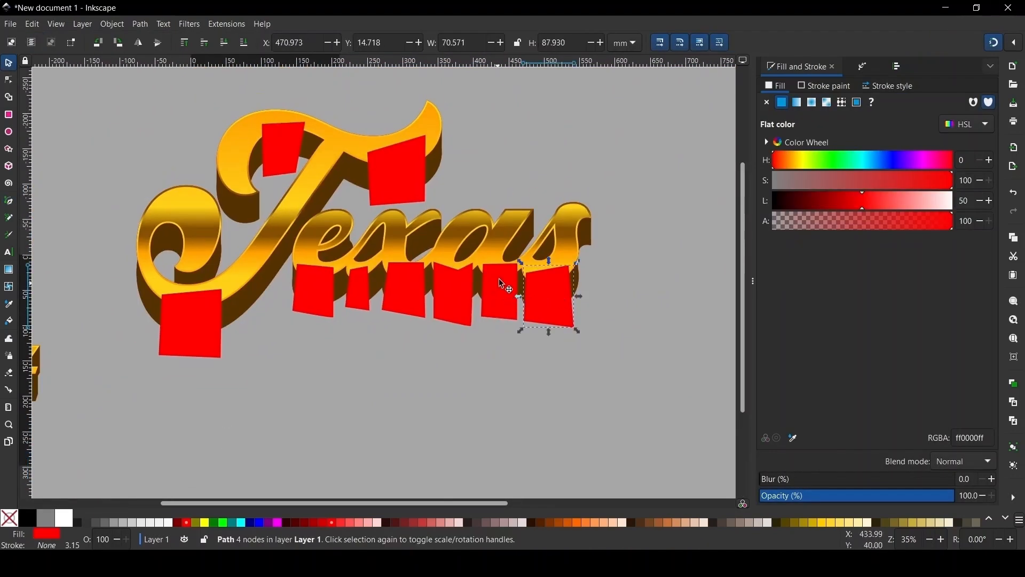
left_click(451, 290, "shift")
left_click(401, 291, "shift")
left_click(364, 292, "shift")
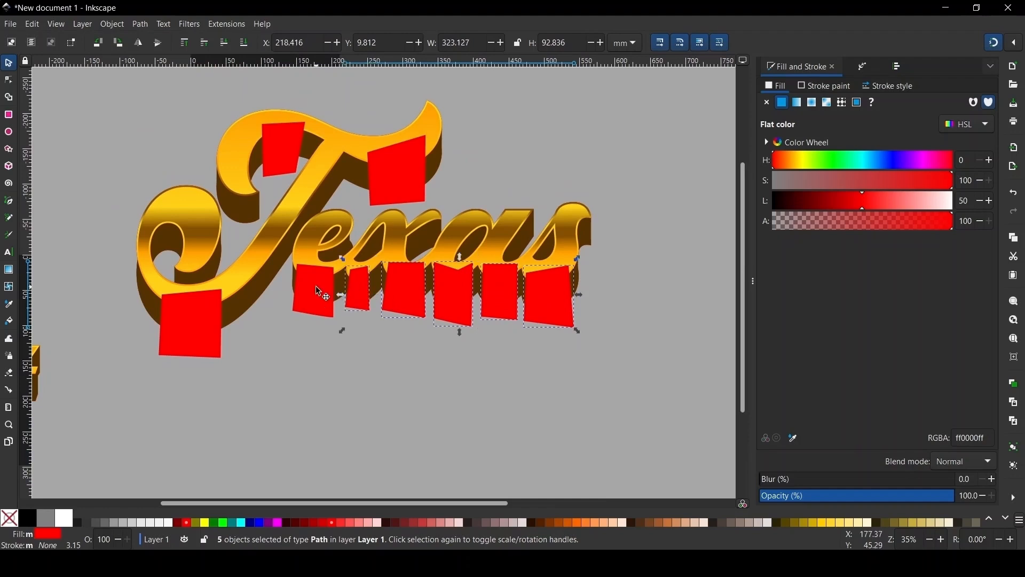
left_click(316, 288, "shift")
left_click(304, 145, "shift")
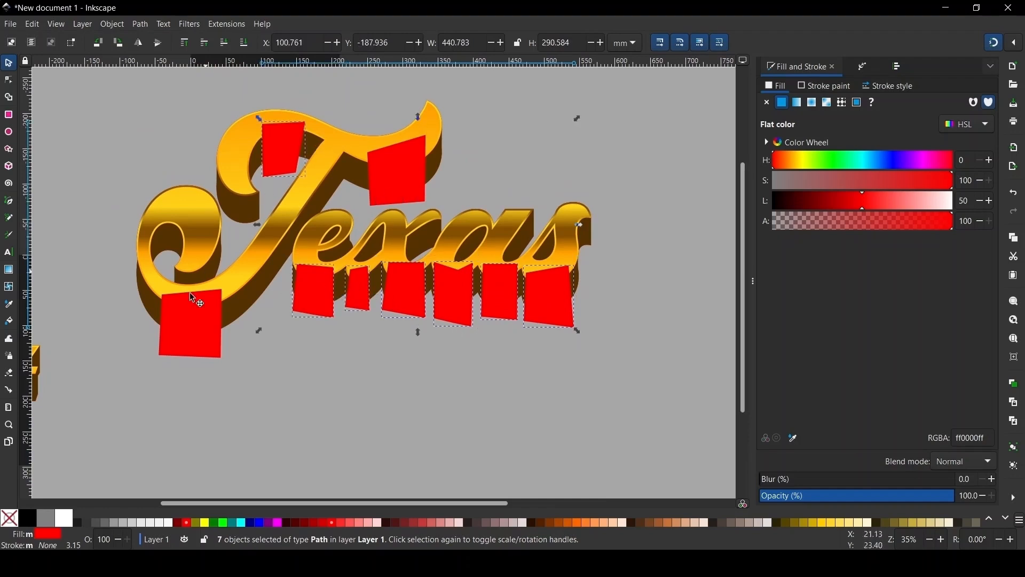
left_click(195, 297, "shift")
left_click(140, 23)
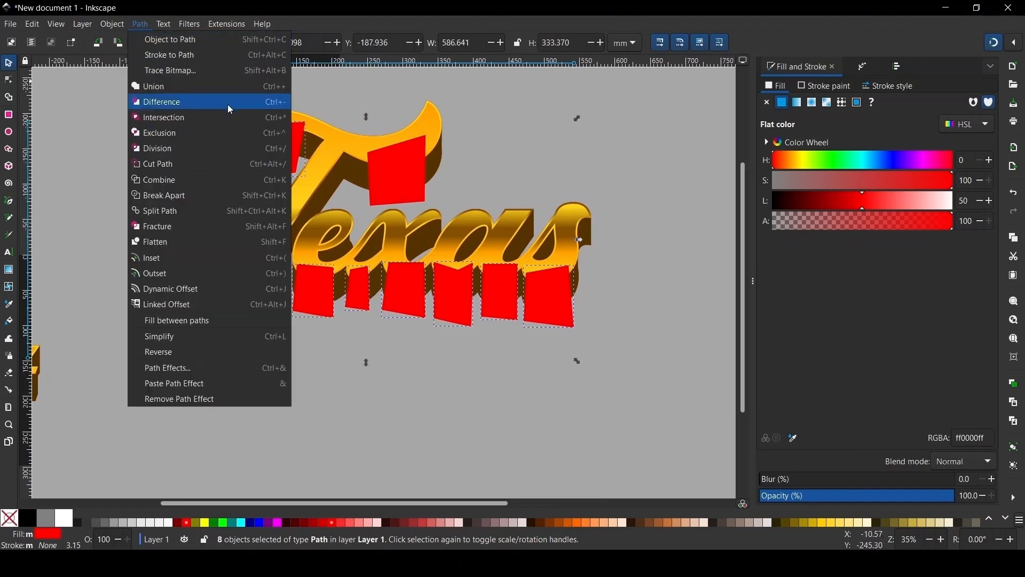
left_click(153, 84)
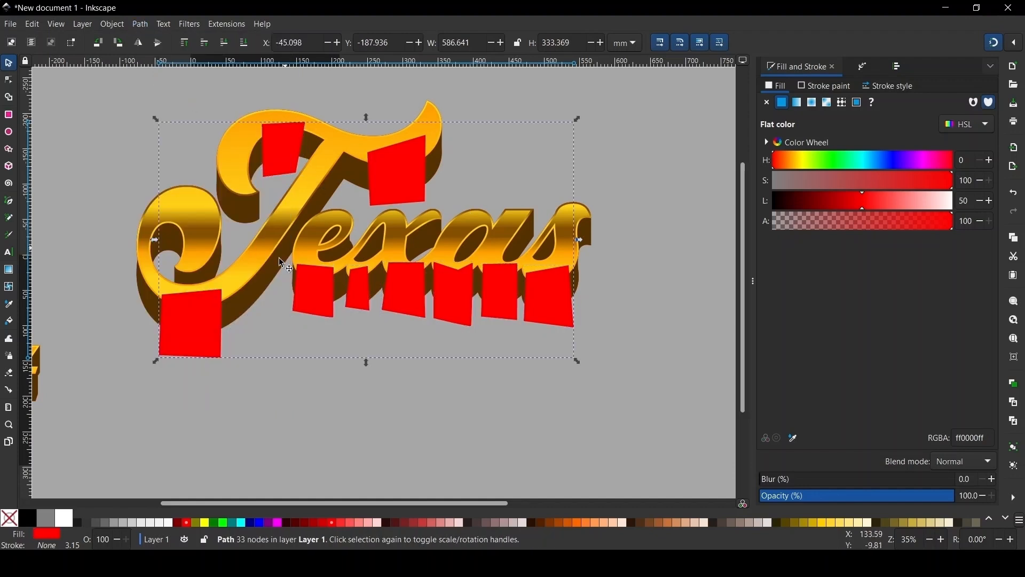
left_click(285, 303)
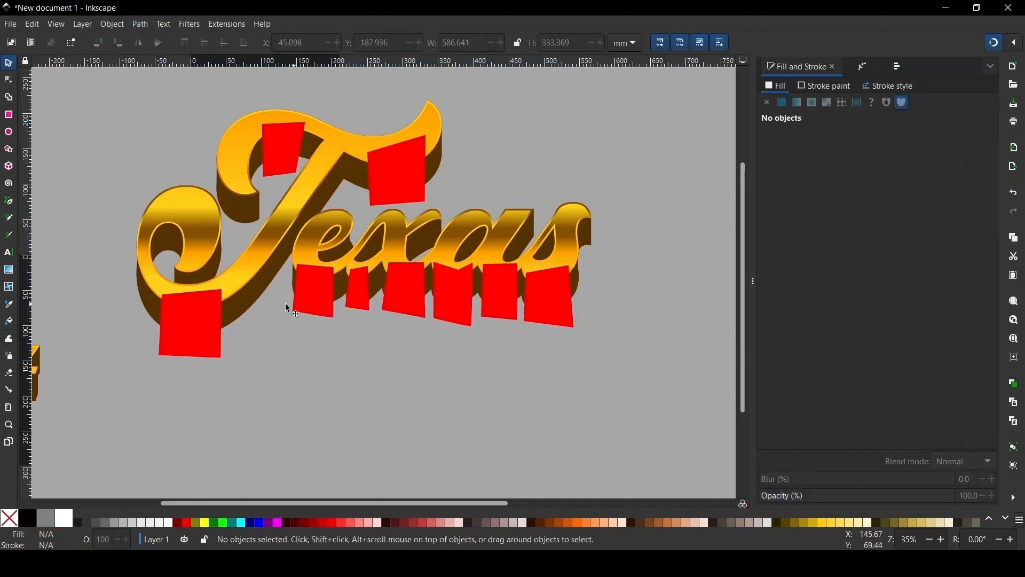
Intersect the merged red shapes with a duplicate of the "Texas" extrusion, and lower the result behind the gold lettering.
left_click(216, 253)
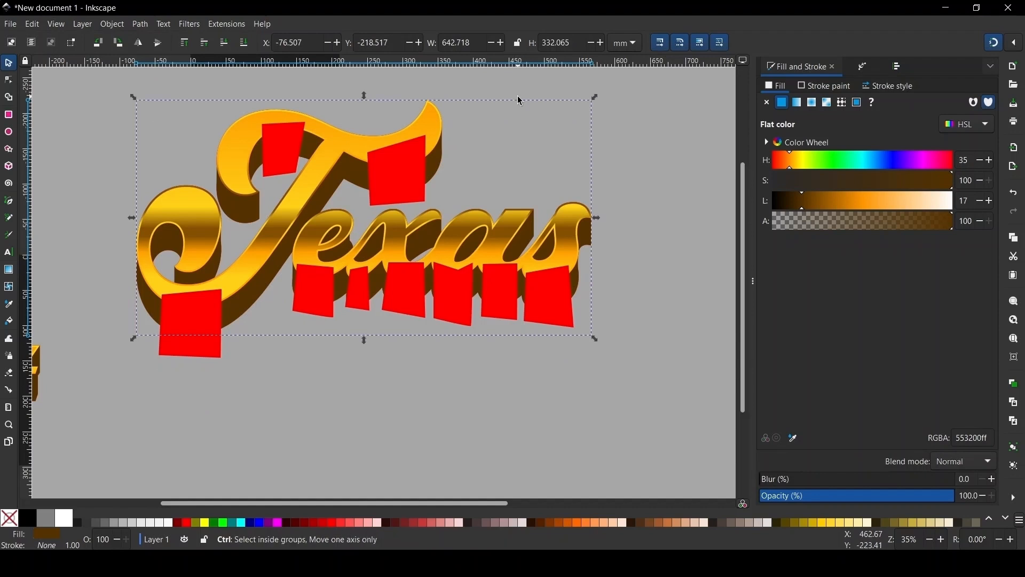
key("ctrl+d")
left_click(578, 326, "shift")
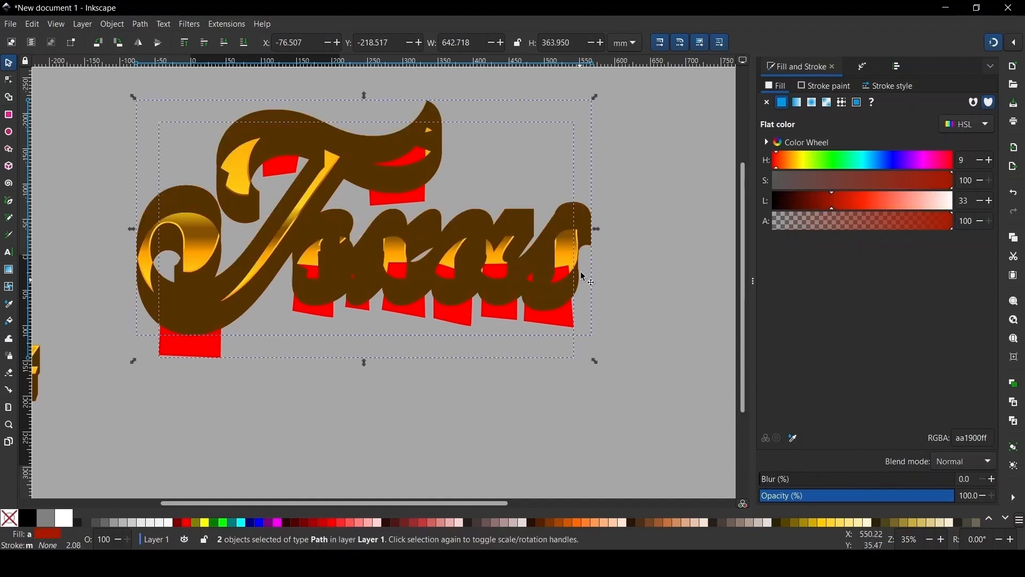
left_click(143, 24)
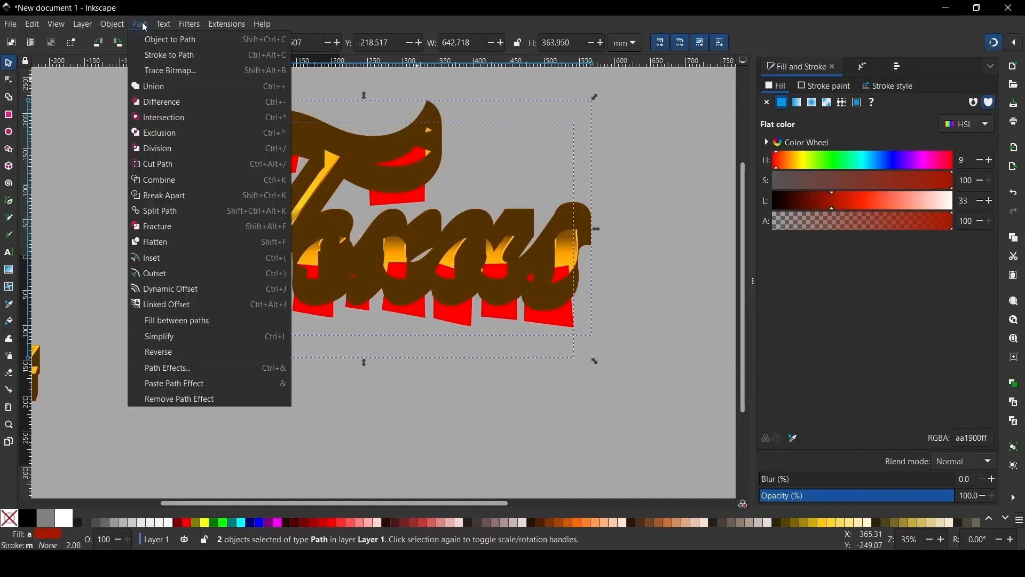
left_click(167, 117)
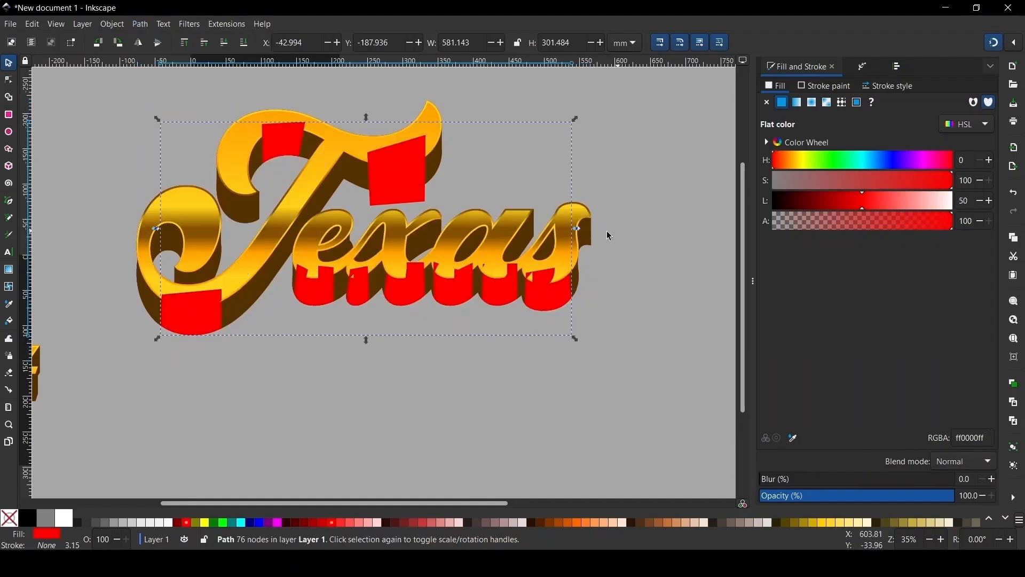
left_click(225, 42)
left_click(224, 43)
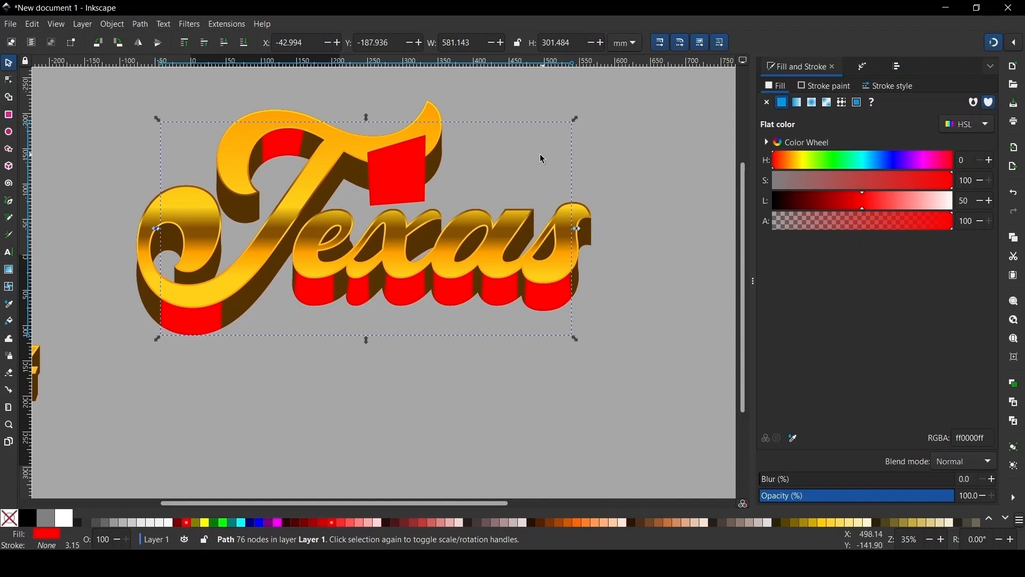
Intersect the red shape on the "T"'s right arm with another extrusion duplicate, and lower it behind the gold lettering.
left_click(439, 178)
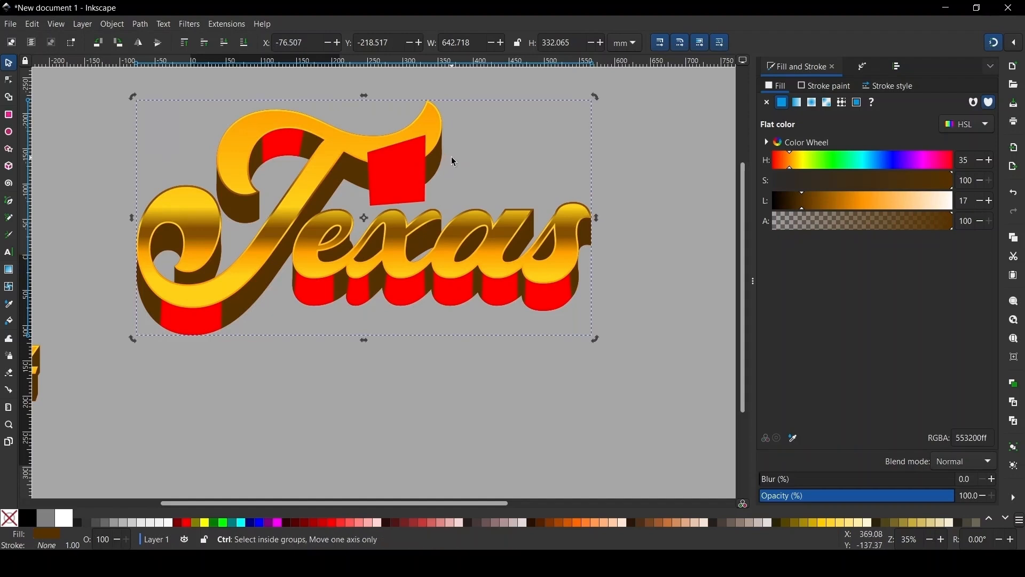
key("ctrl+d")
left_click(418, 198, "shift")
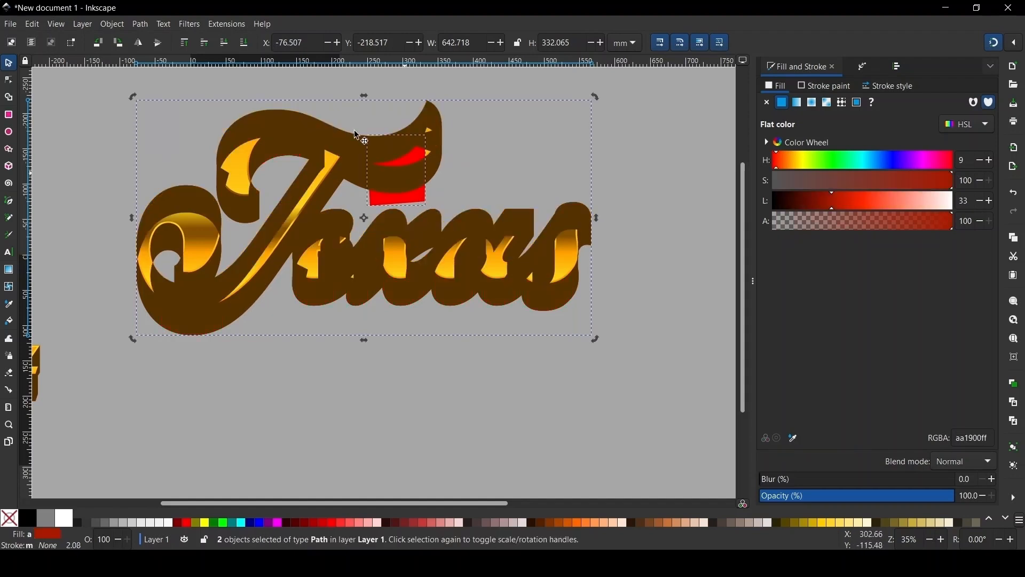
left_click(140, 24)
left_click(166, 114)
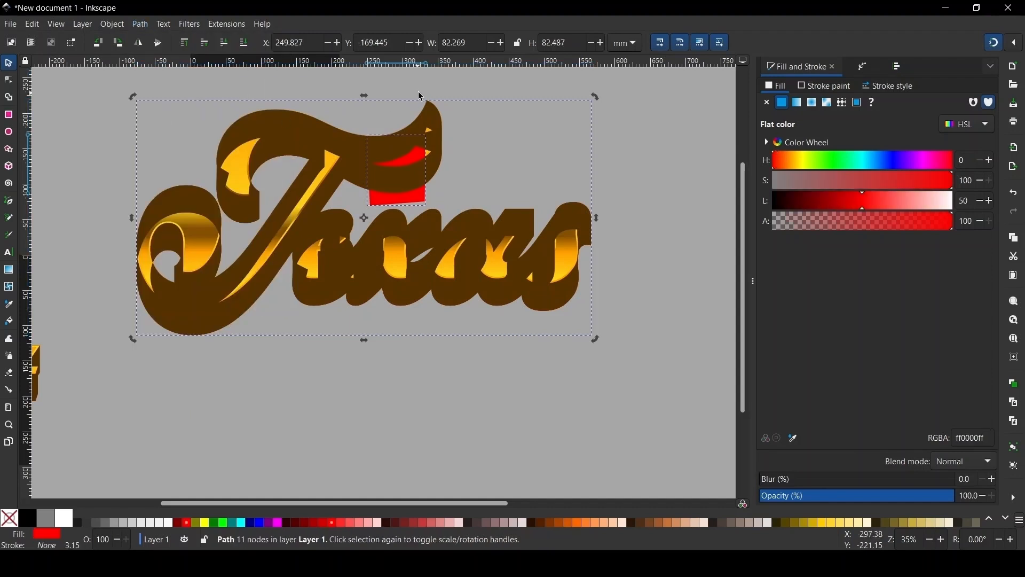
left_click(230, 44)
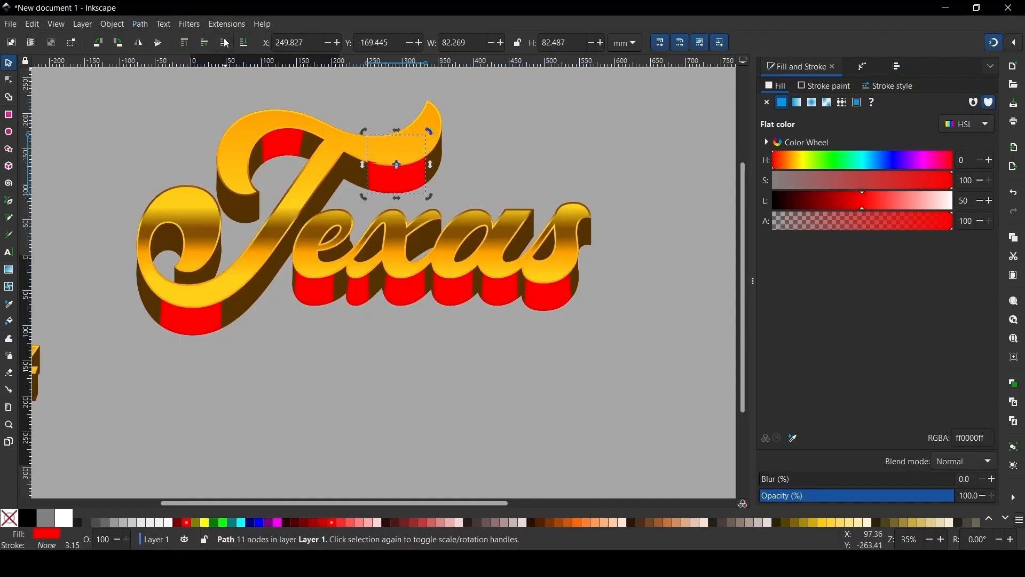
left_click(307, 107)
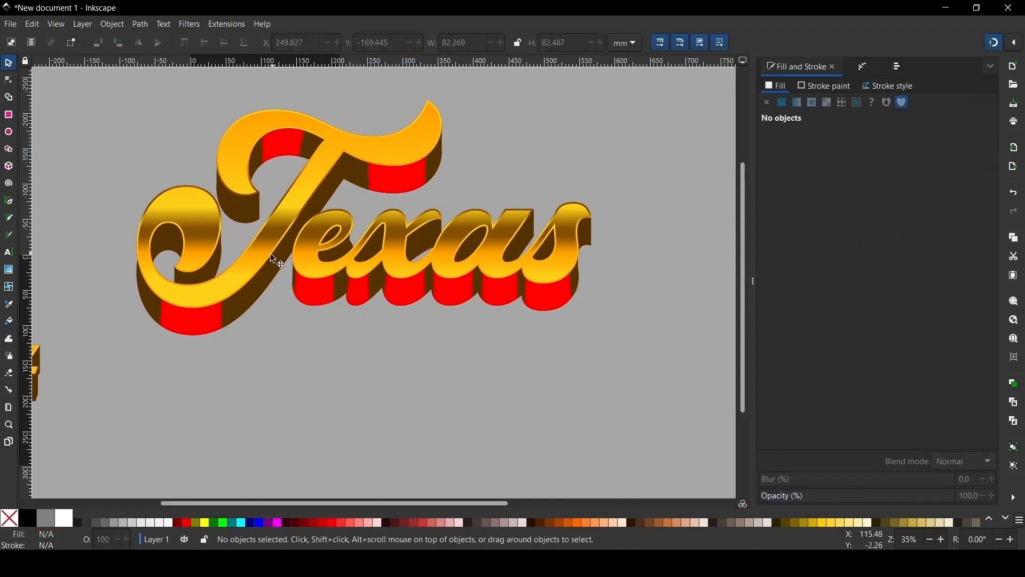
Try a linear gradient fill on the merged red extrusion sections of "Texas", then undo it.
key("ctrl")
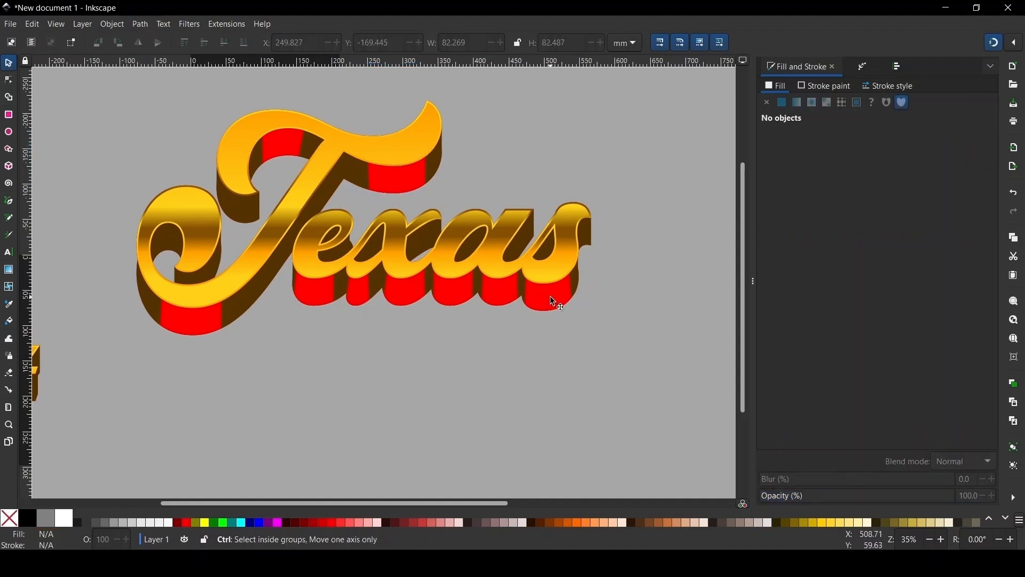
scroll(550, 297, "up", 3)
scroll(555, 236, "down", 4)
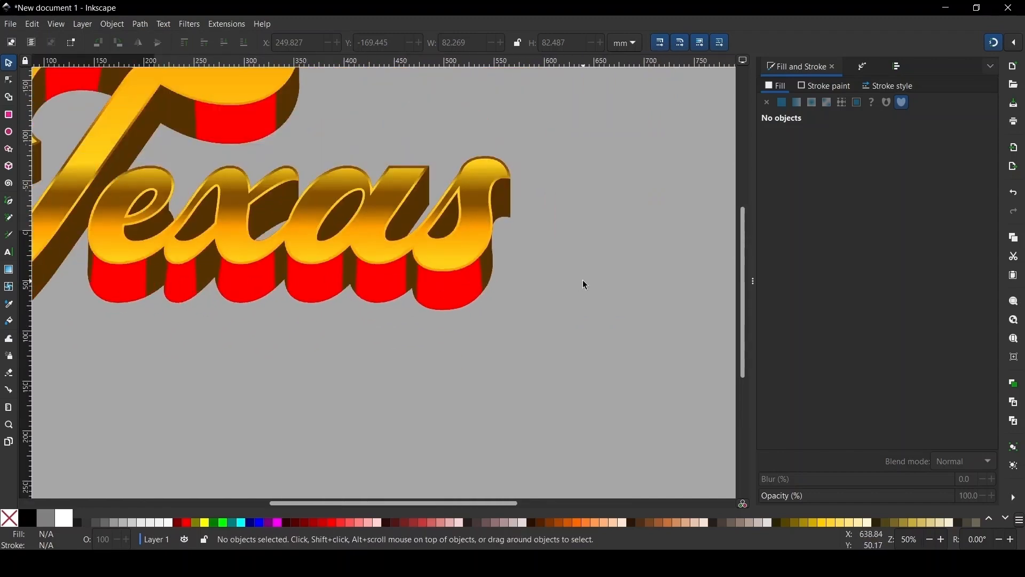
scroll(509, 273, "up", 1)
left_click(420, 288)
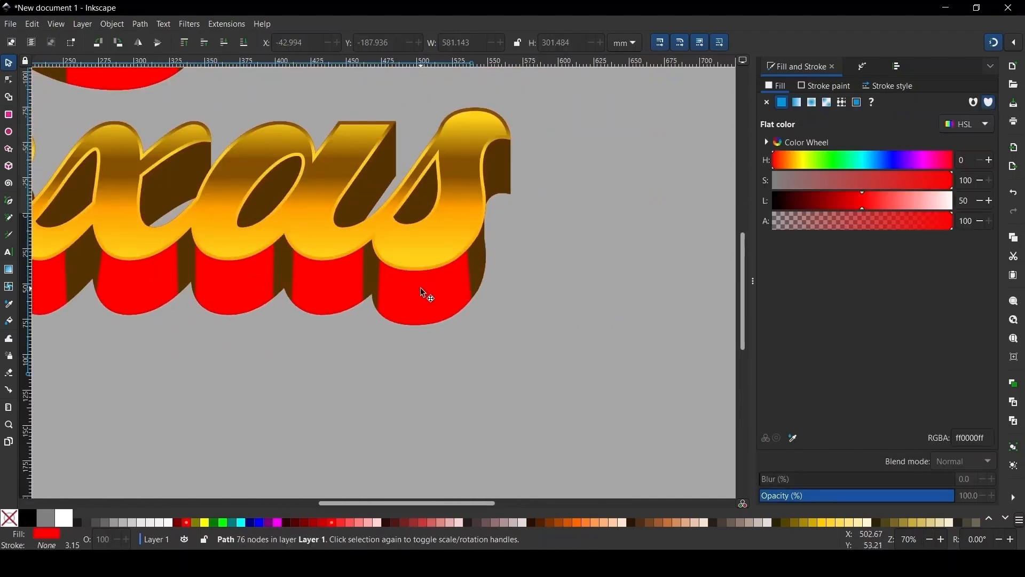
left_click(800, 103)
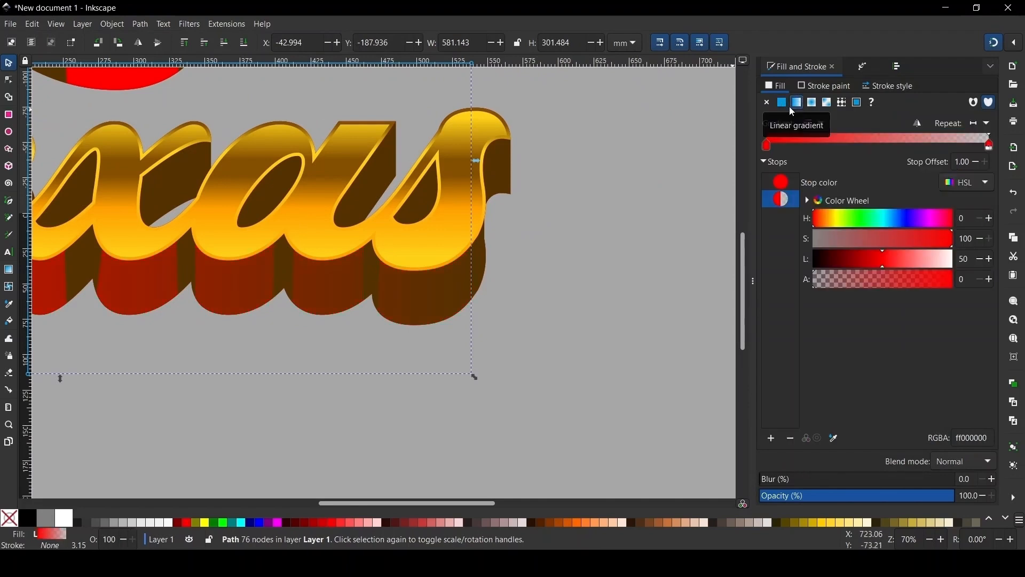
key("ctrl+z")
Break the merged red extrusion sections of "Texas" apart into individually selectable pieces.
scroll(500, 228, "down", 2)
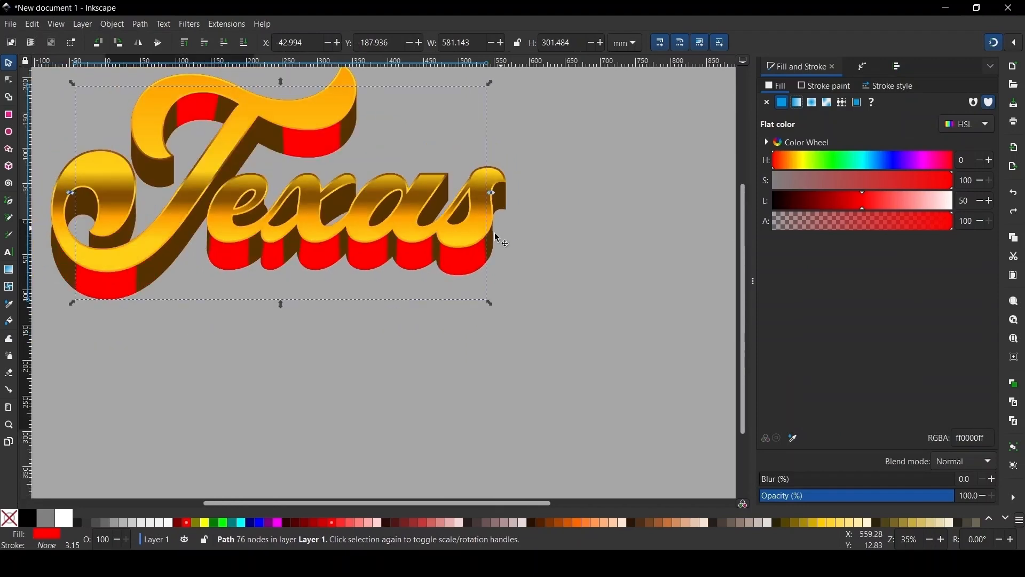
left_click(145, 26)
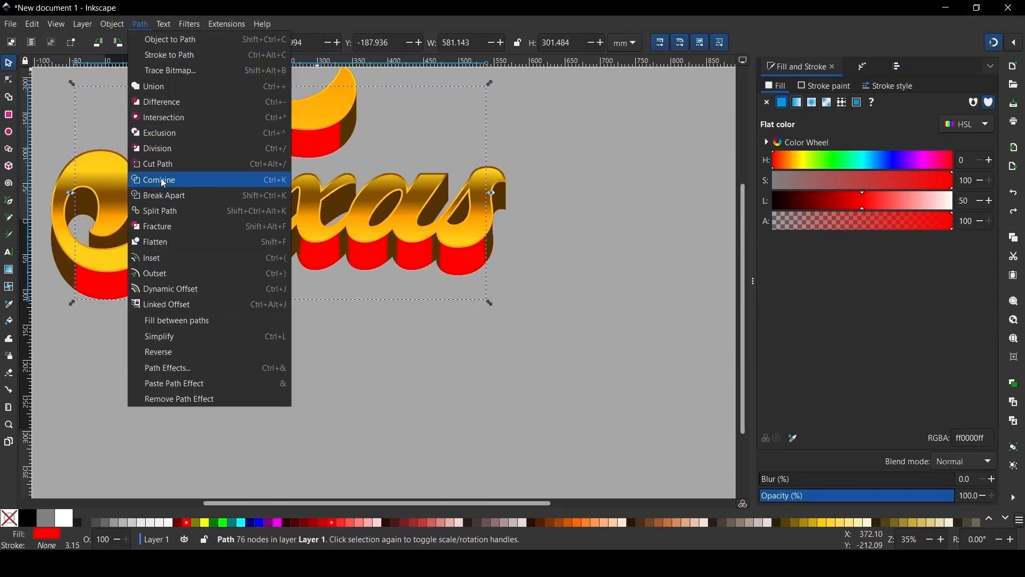
left_click(180, 198)
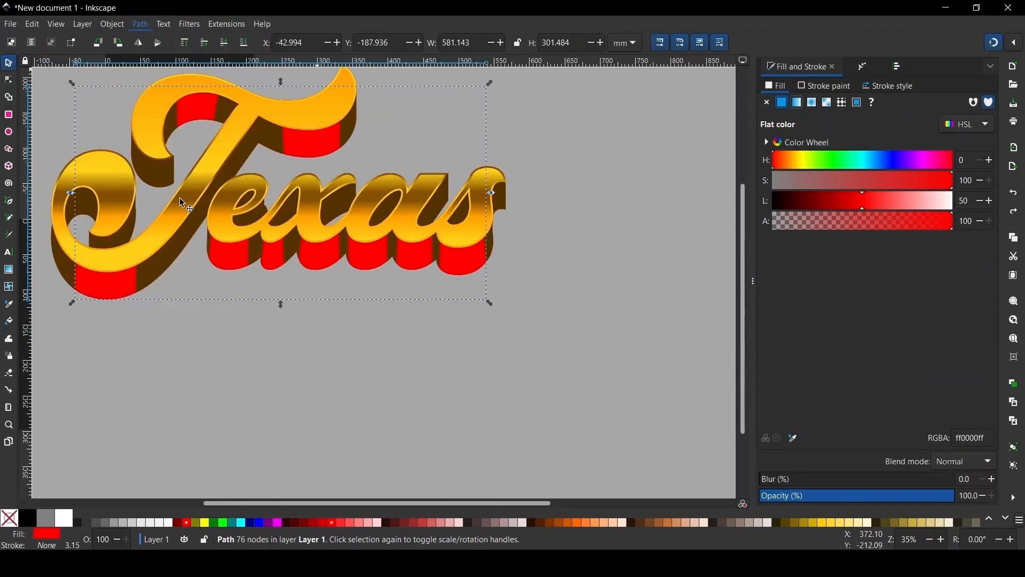
left_click(614, 192)
left_click(323, 155)
left_click(409, 246)
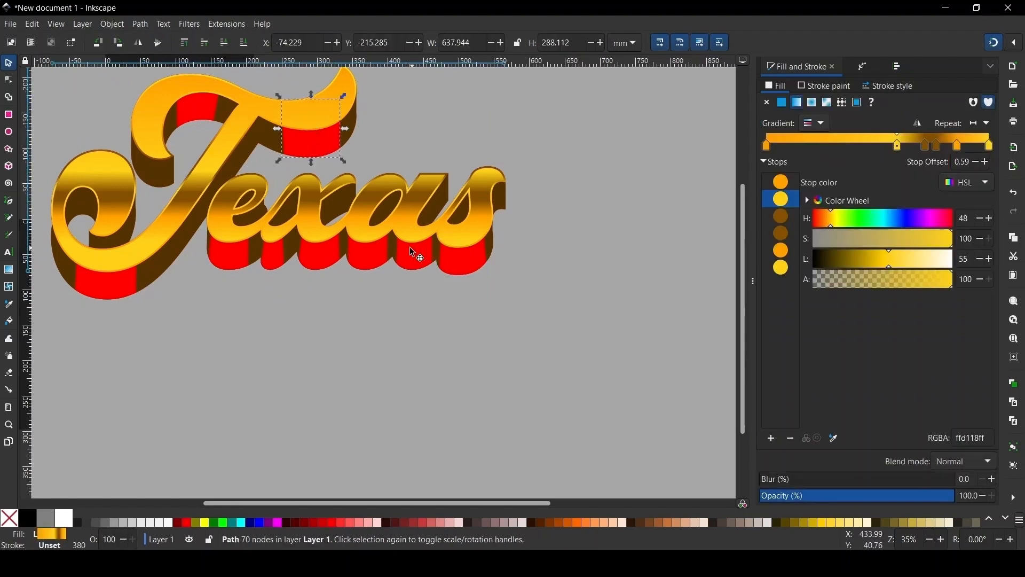
left_click(409, 247, "alt")
left_click(446, 270)
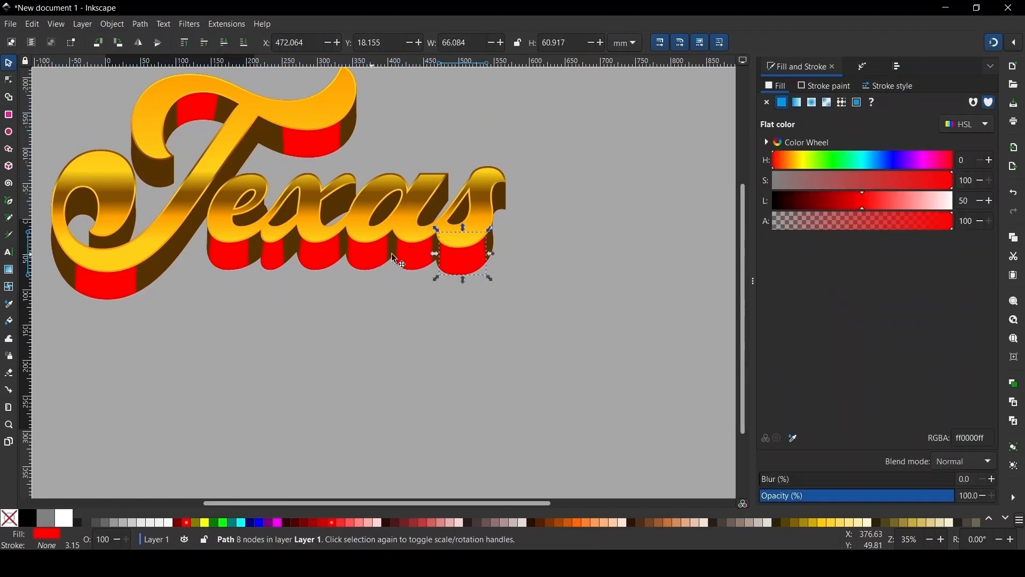
Apply a linear gradient fill to the red extrusion section beneath the "s" and add two intermediate stops.
left_click(545, 239)
left_click(453, 259)
left_click(797, 103)
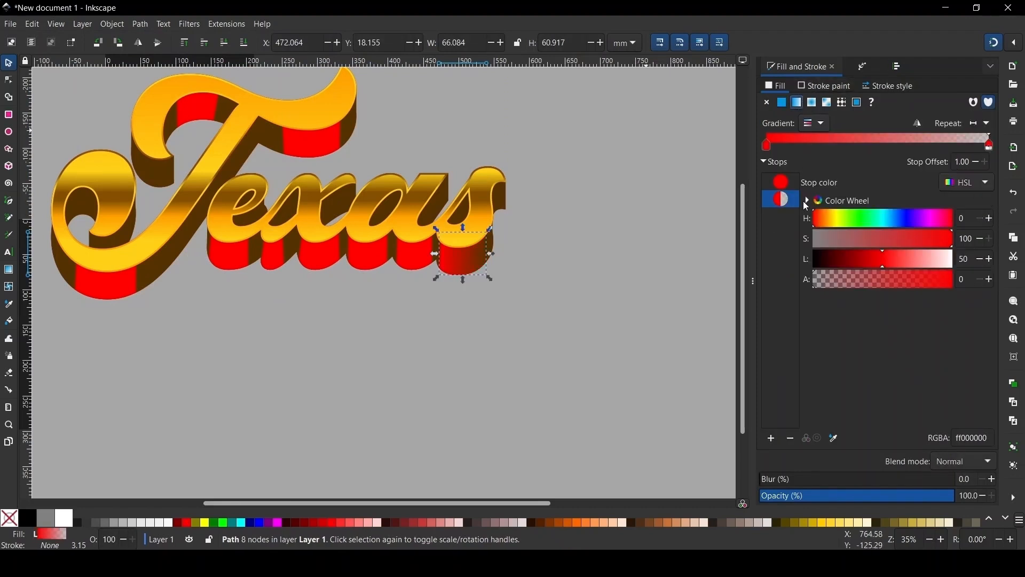
left_click(772, 439)
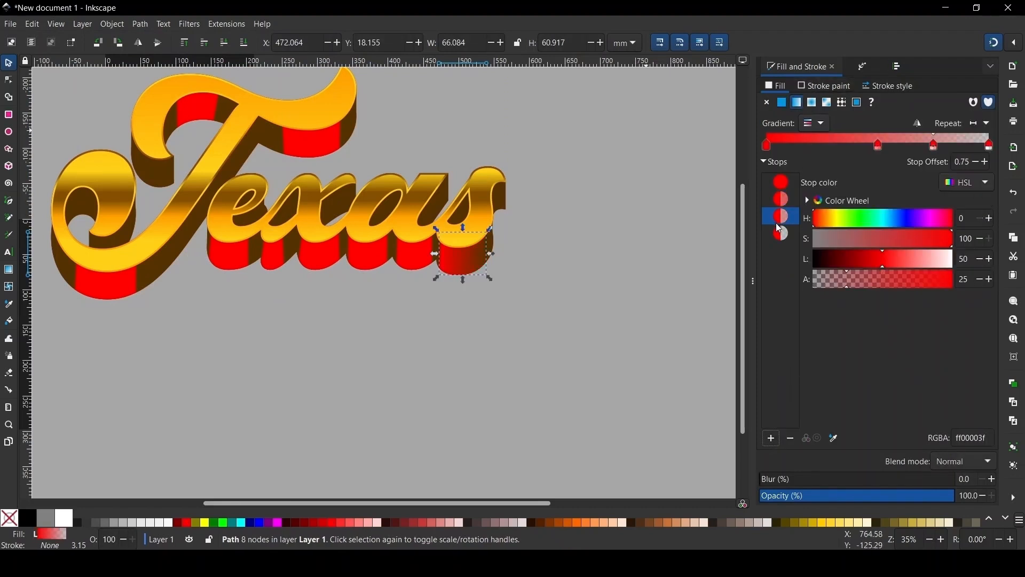
left_click(773, 439)
Set the alpha of the end stop and both intermediate stops of the "s" section's gradient to 100.
left_click_drag(831, 281, 951, 280)
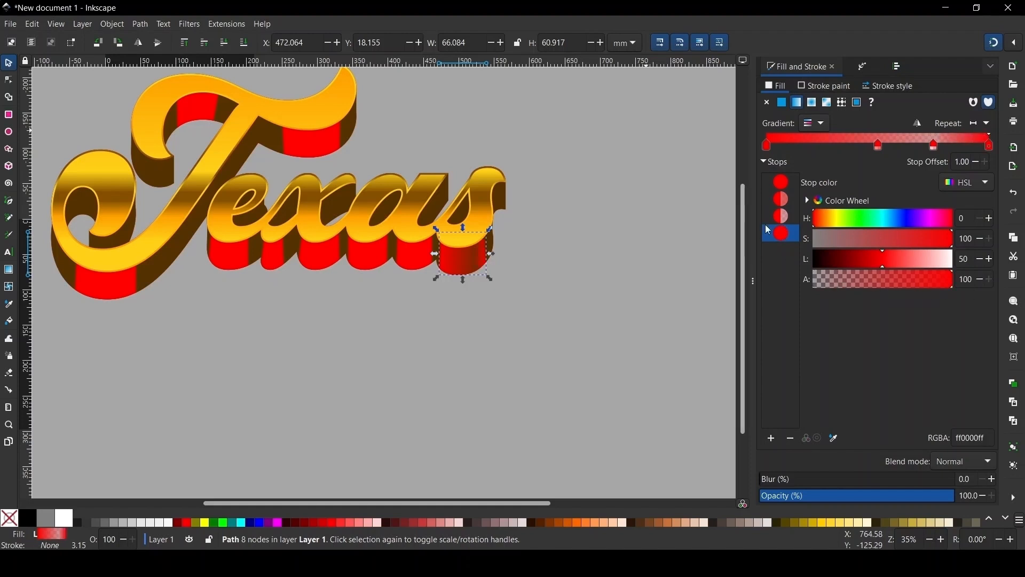
left_click(783, 217)
left_click_drag(846, 280, 953, 279)
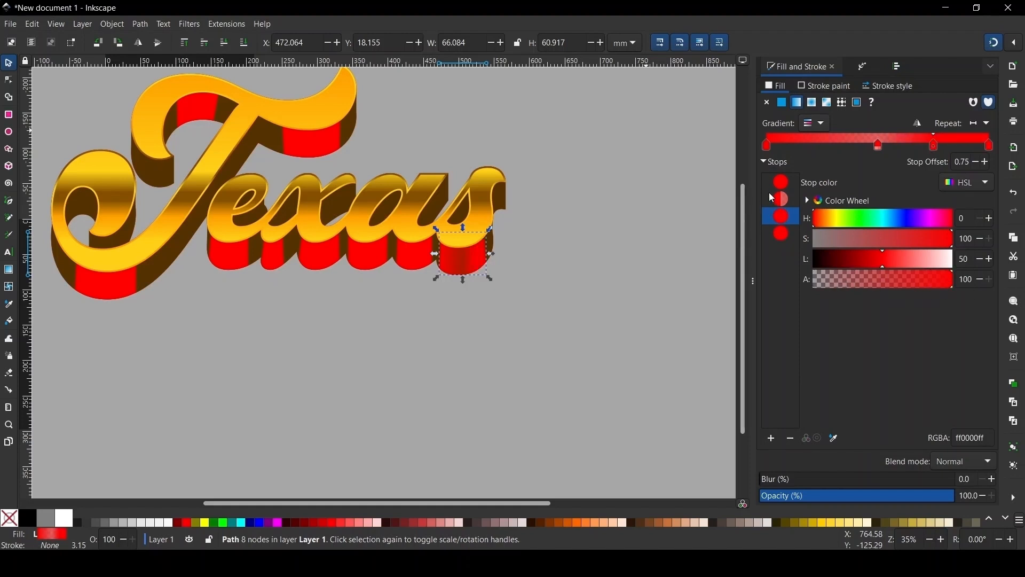
left_click(781, 199)
left_click_drag(843, 280, 953, 280)
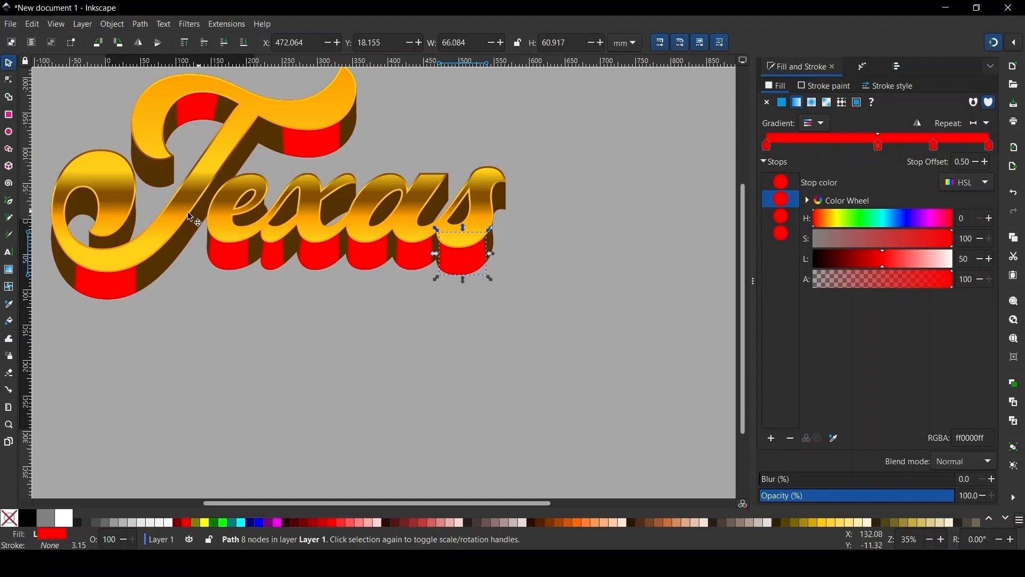
Move the two intermediate gradient stops close together near the middle of the "s" section, at offsets of about 0.39 and 0.49.
scroll(190, 217, "down", 1)
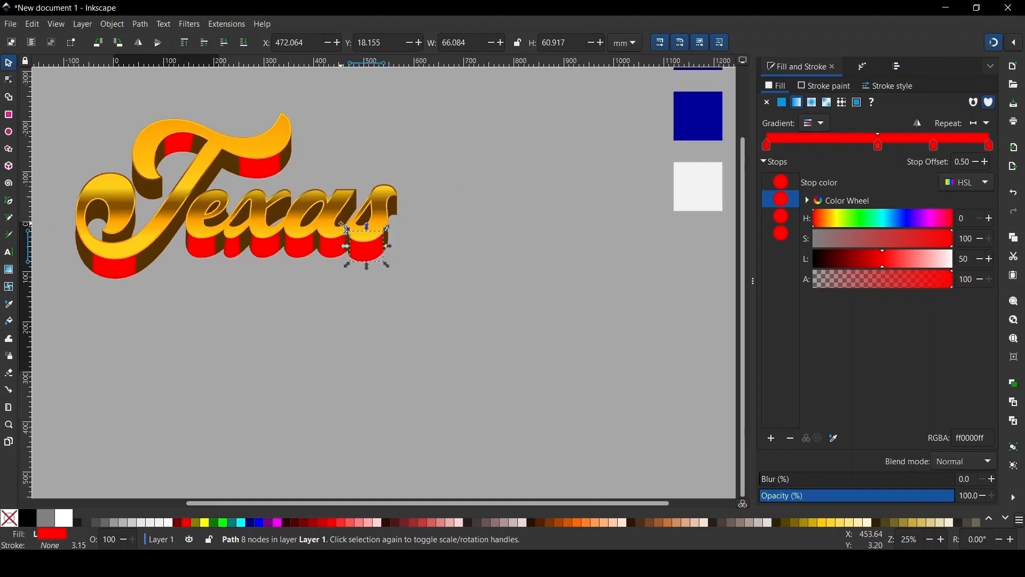
key("g")
scroll(368, 227, "up", 5)
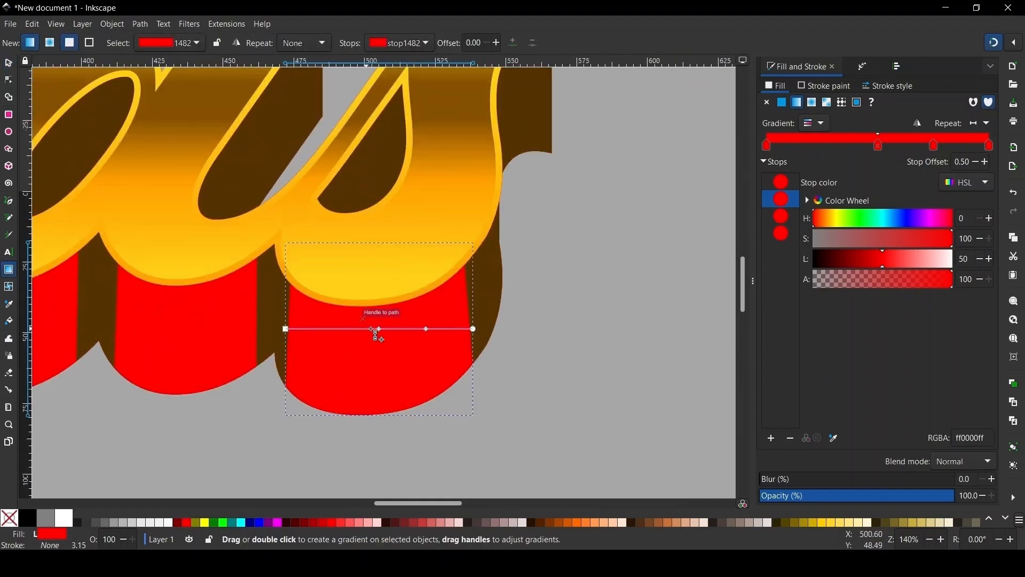
left_click_drag(378, 329, 349, 329)
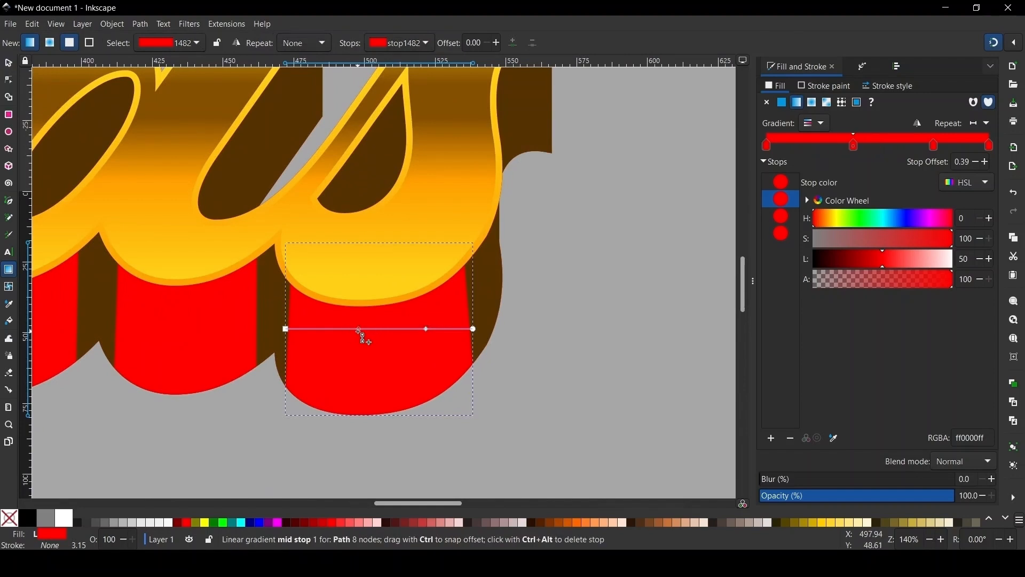
left_click(426, 329)
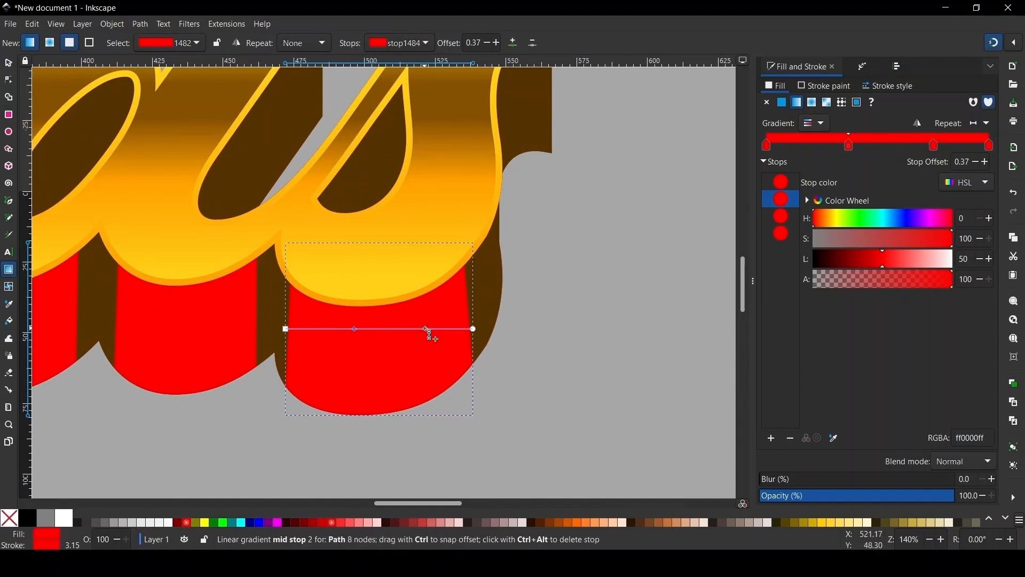
left_click(378, 330)
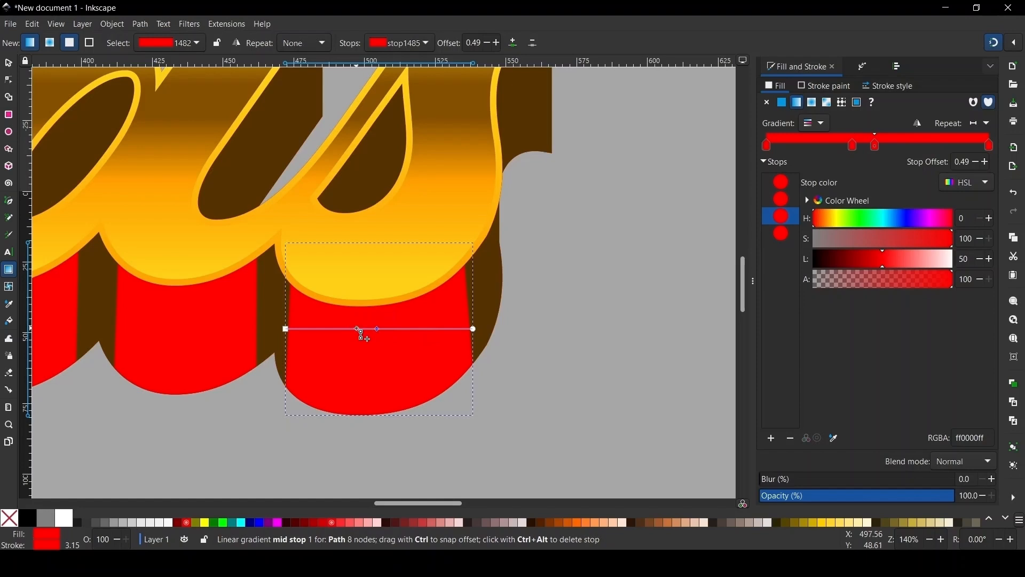
left_click(357, 328)
Colour the start stop of the "s" section's gradient dark brown (553200), sampled from the palette swatch.
left_click(286, 328)
scroll(229, 322, "down", 3)
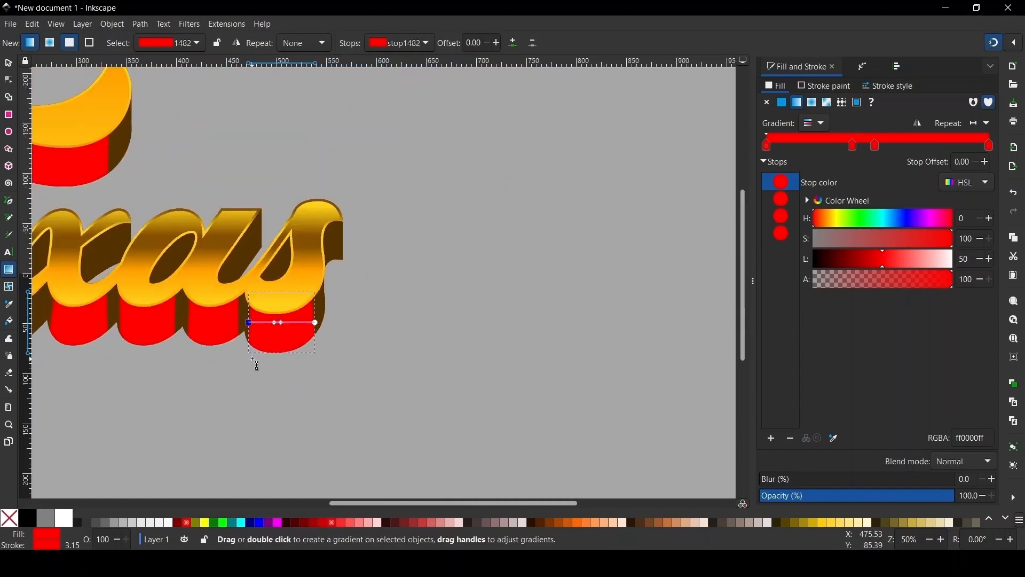
key("d")
scroll(219, 262, "down", 2)
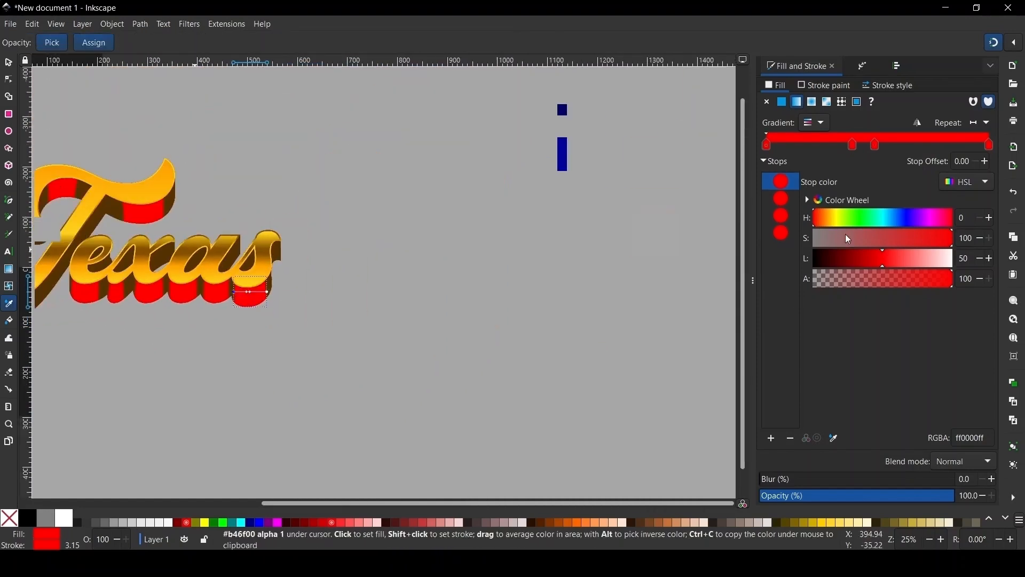
scroll(401, 200, "up", 2)
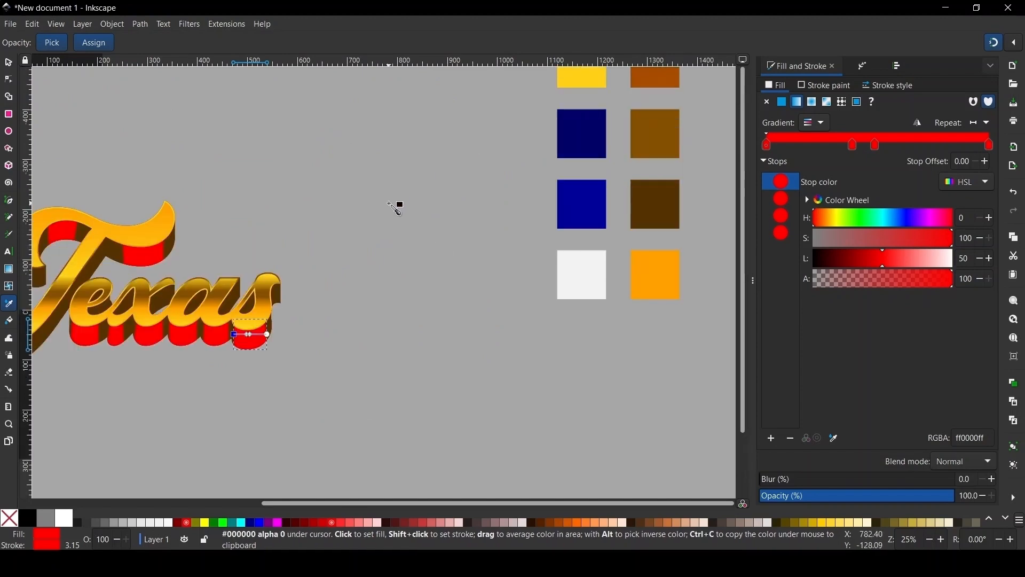
left_click(674, 205)
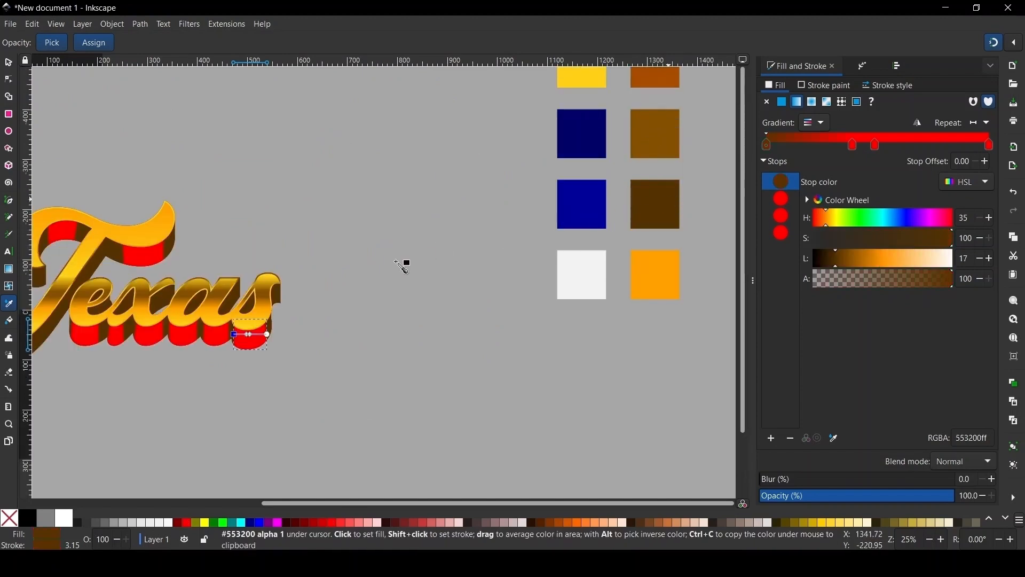
Colour the end stop of the "s" section's gradient with the same dark brown (553200) swatch.
scroll(257, 356, "up", 2)
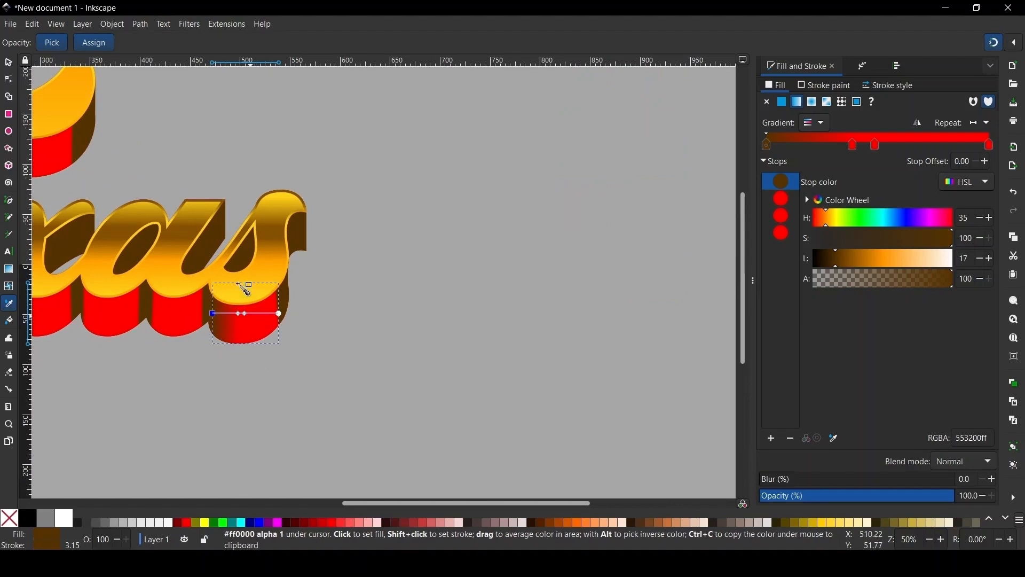
key("g")
left_click(279, 314)
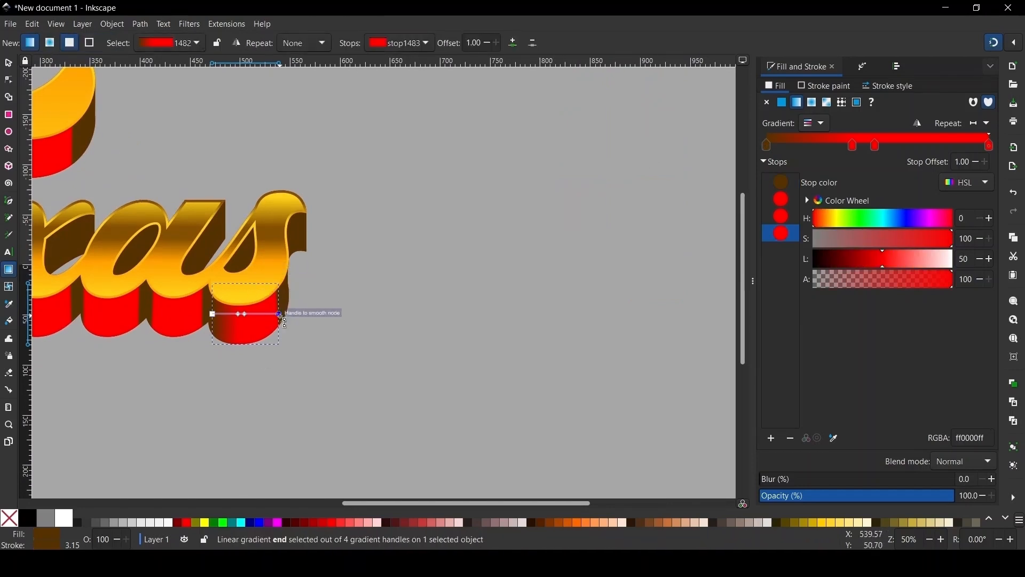
key("d")
scroll(215, 362, "down", 2)
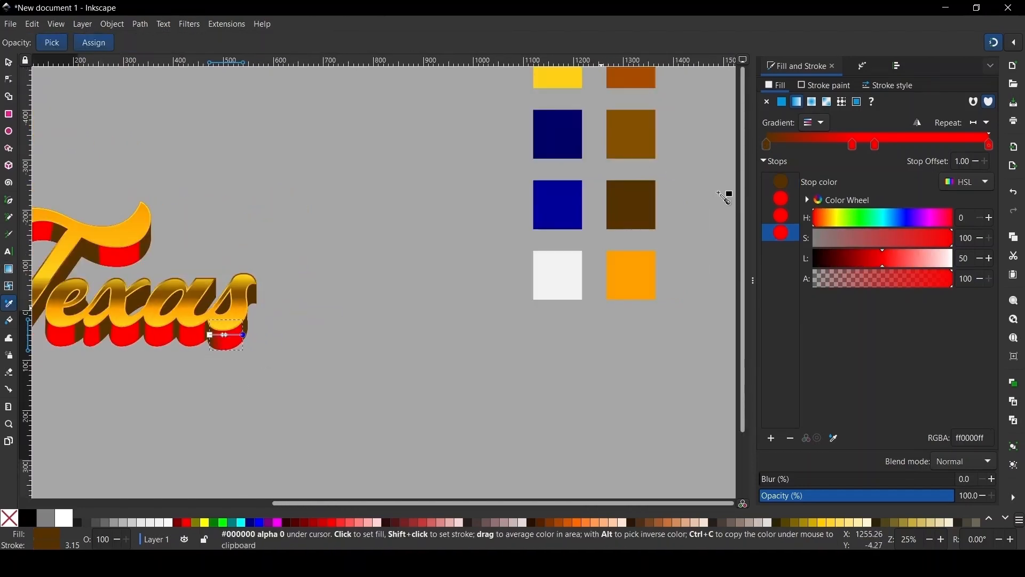
left_click(648, 192)
Colour the first intermediate stop of the "s" section's gradient orange (ffa000), sampled from the palette swatch.
scroll(192, 337, "up", 3)
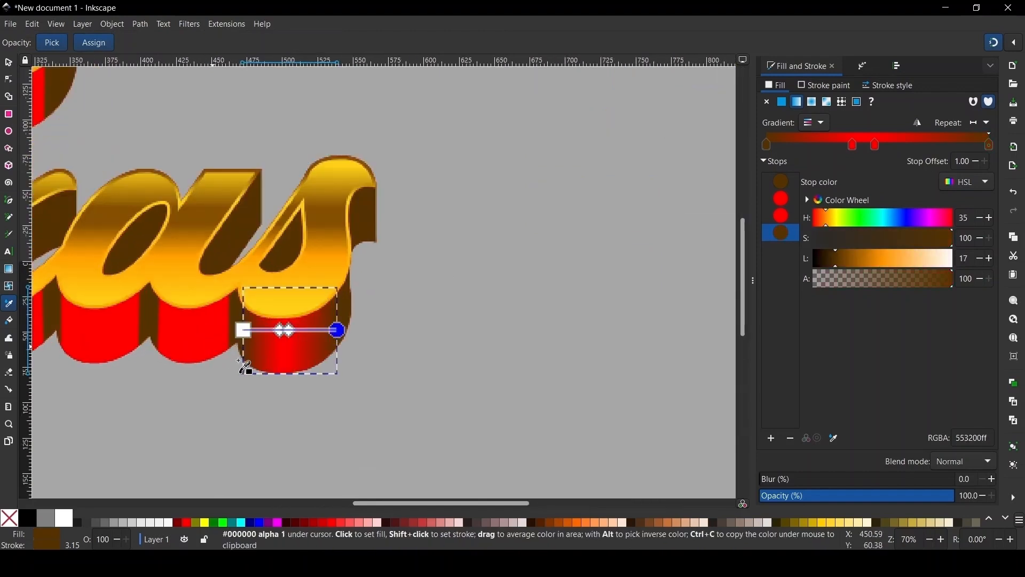
key("g")
left_click(279, 330)
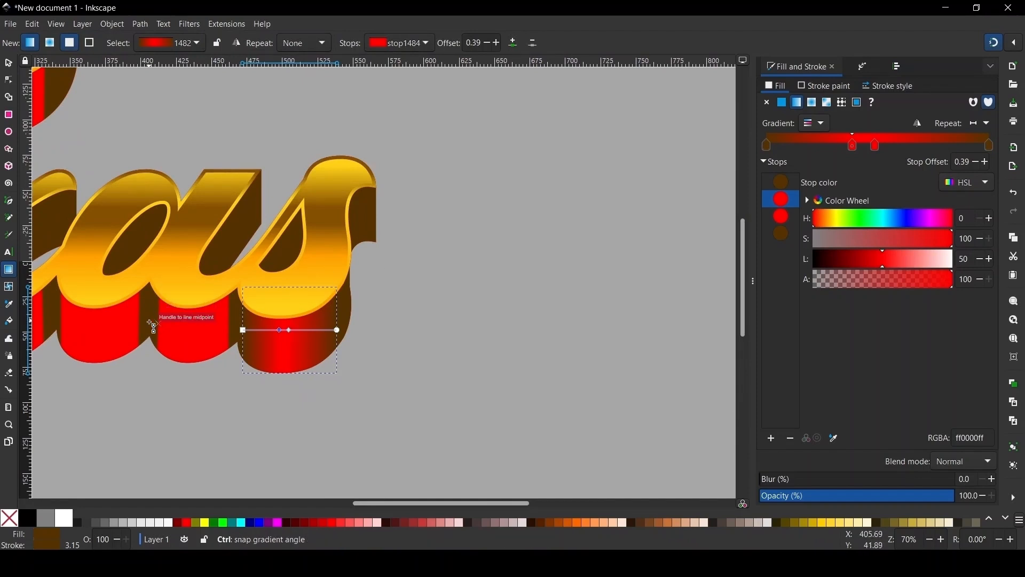
scroll(605, 266, "down", 3)
key("d")
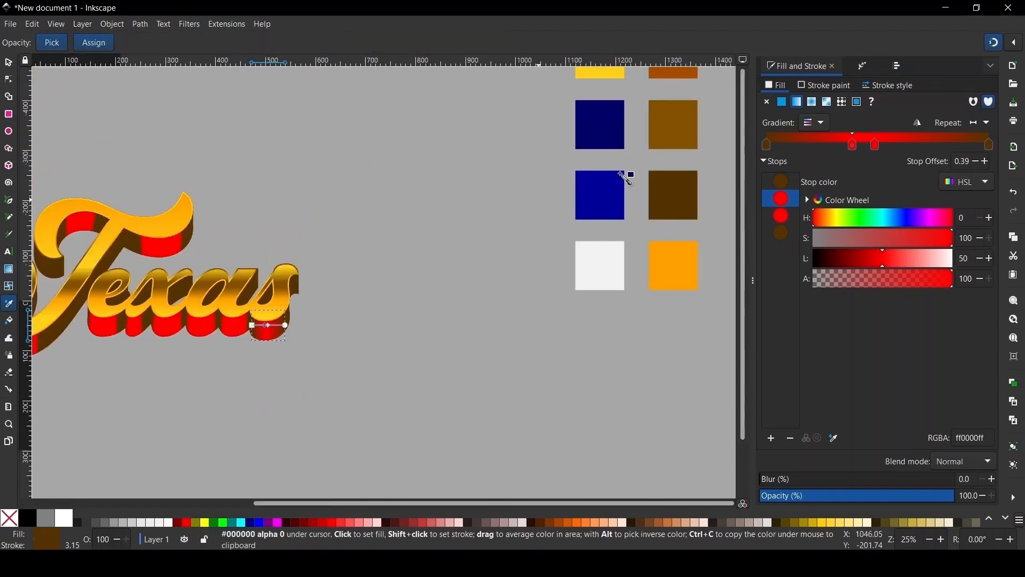
scroll(620, 155, "up", 2)
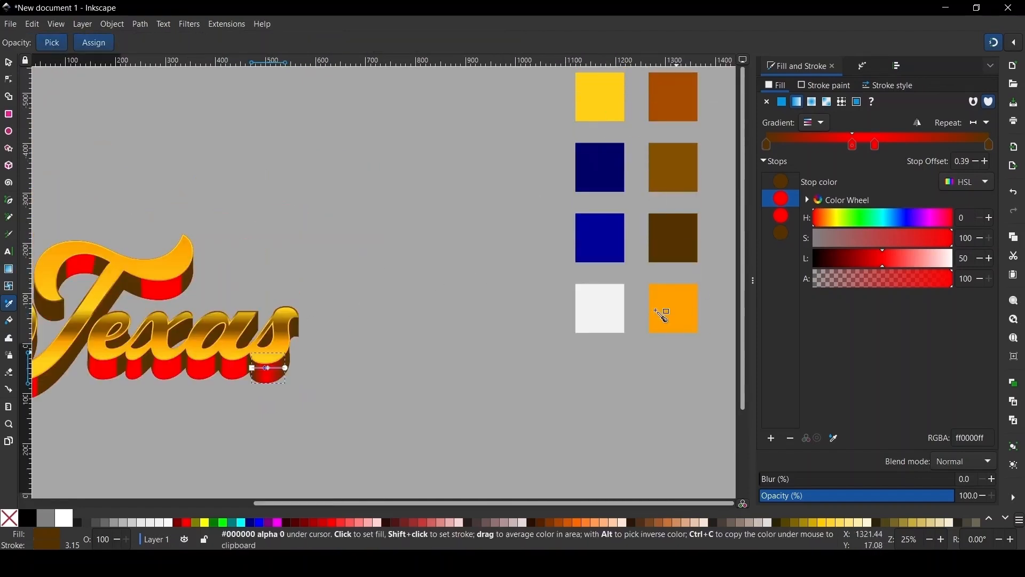
left_click(673, 305)
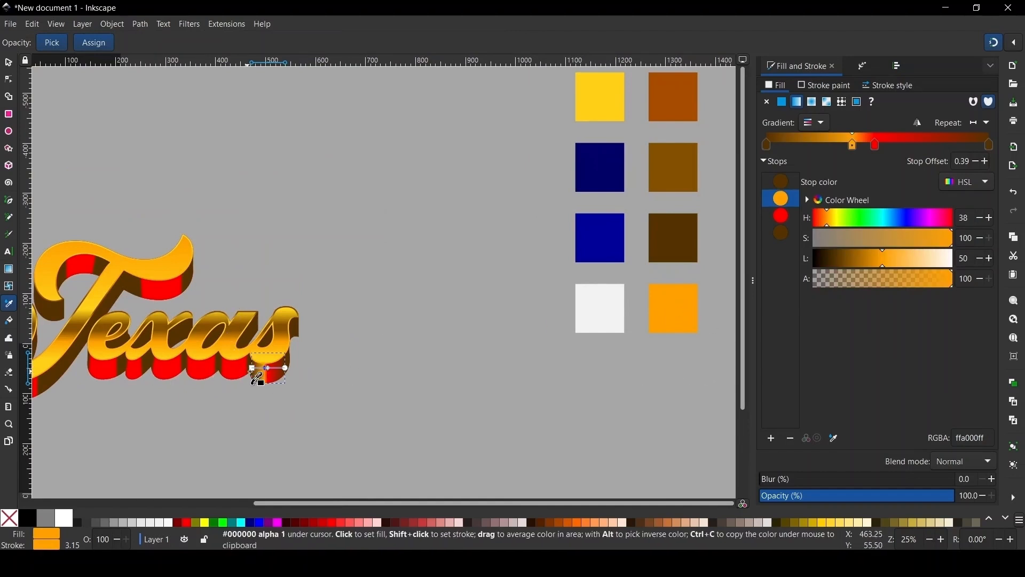
Colour the second intermediate stop of the "s" section's gradient with the same orange (ffa000) swatch.
scroll(252, 373, "up", 3)
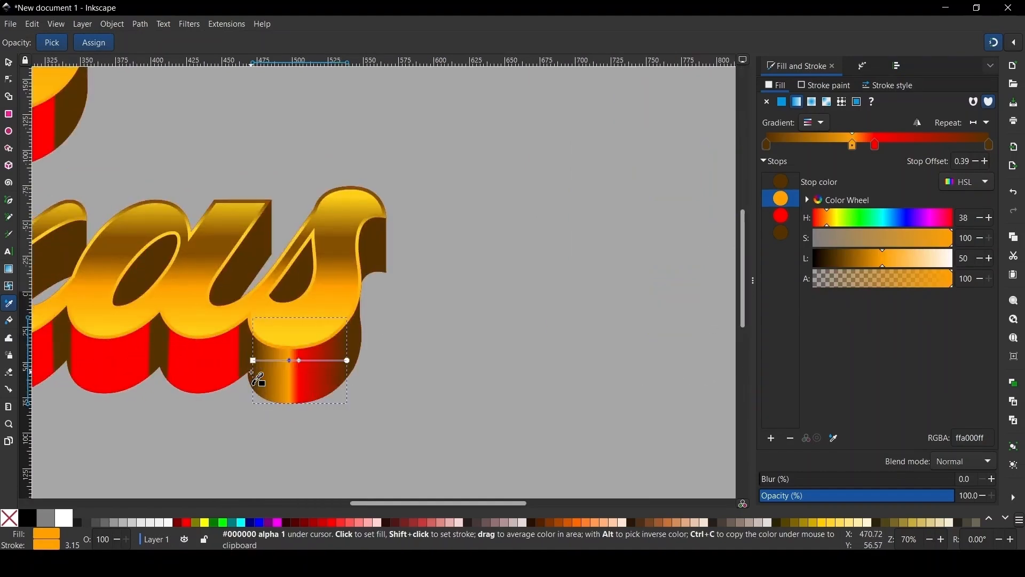
left_click(301, 361)
scroll(266, 299, "down", 3)
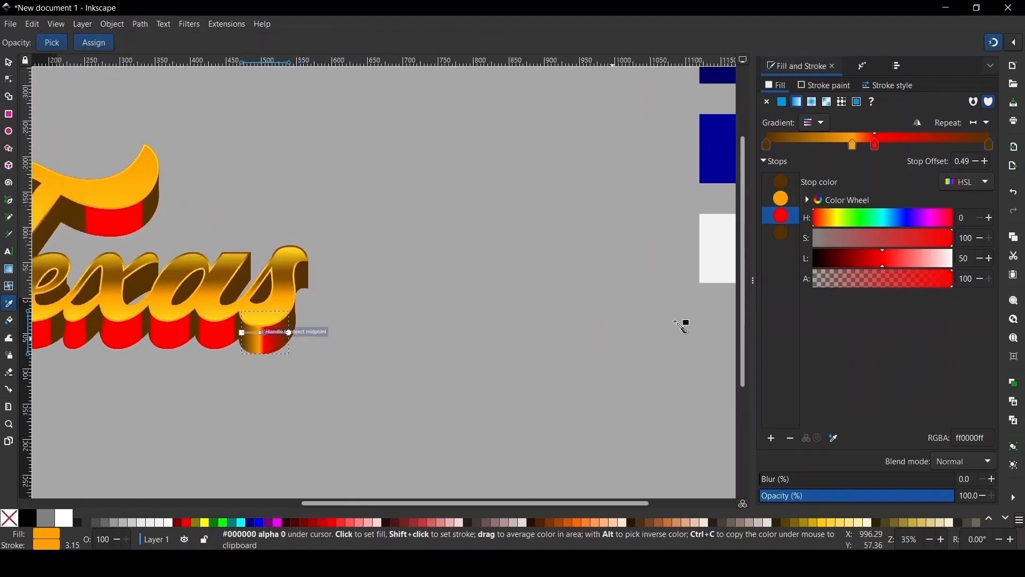
left_click(681, 246)
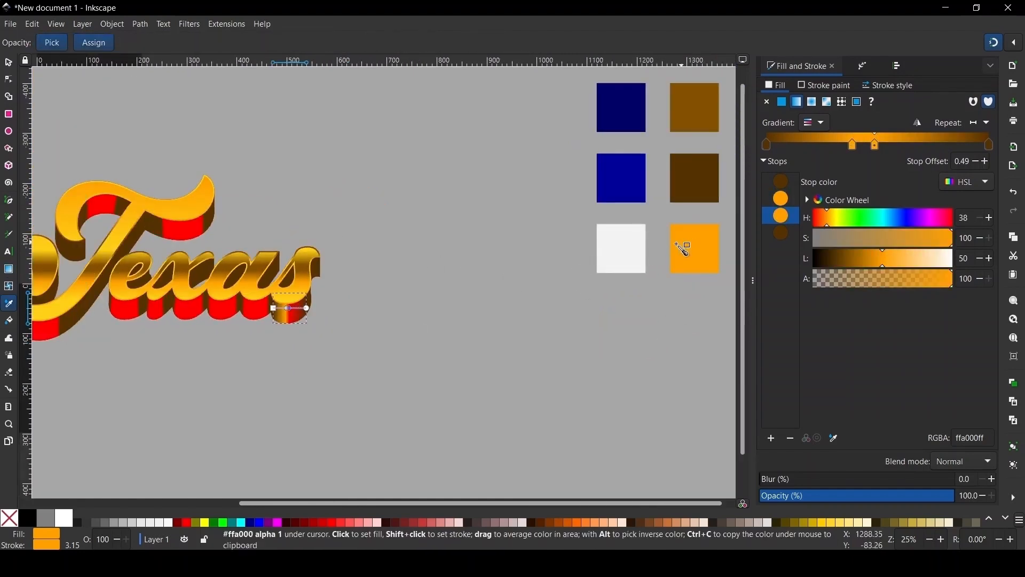
Shorten the "s" section's gradient by moving its end handle slightly inward, keeping the gradient line horizontal.
scroll(277, 330, "up", 1)
scroll(277, 330, "up", 3)
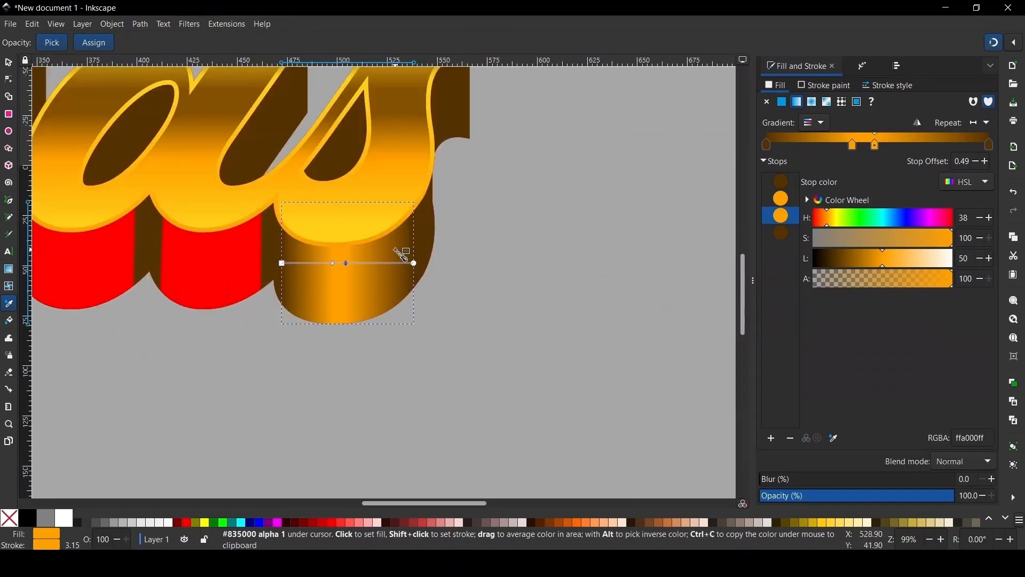
key("g")
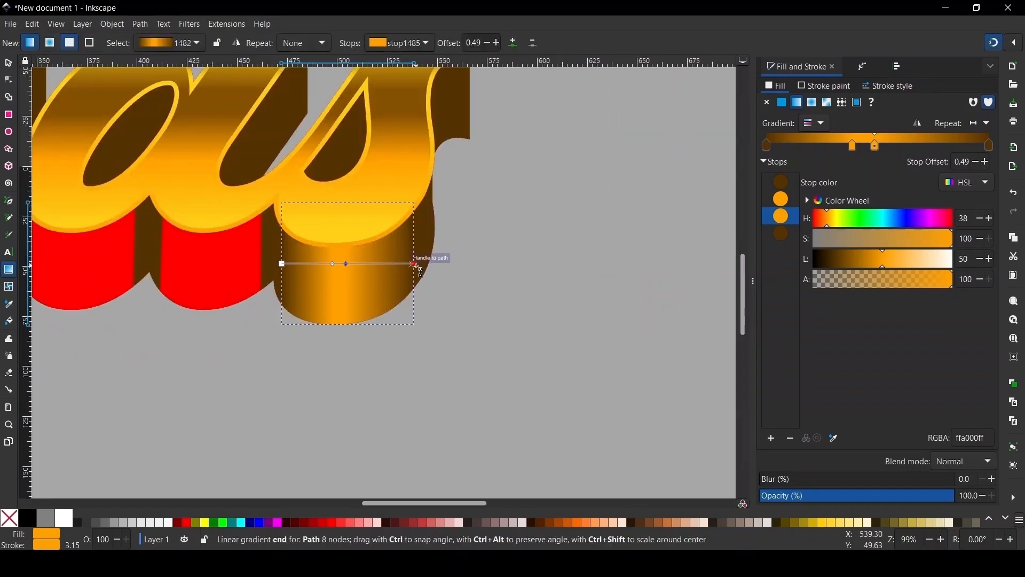
key("ctrl")
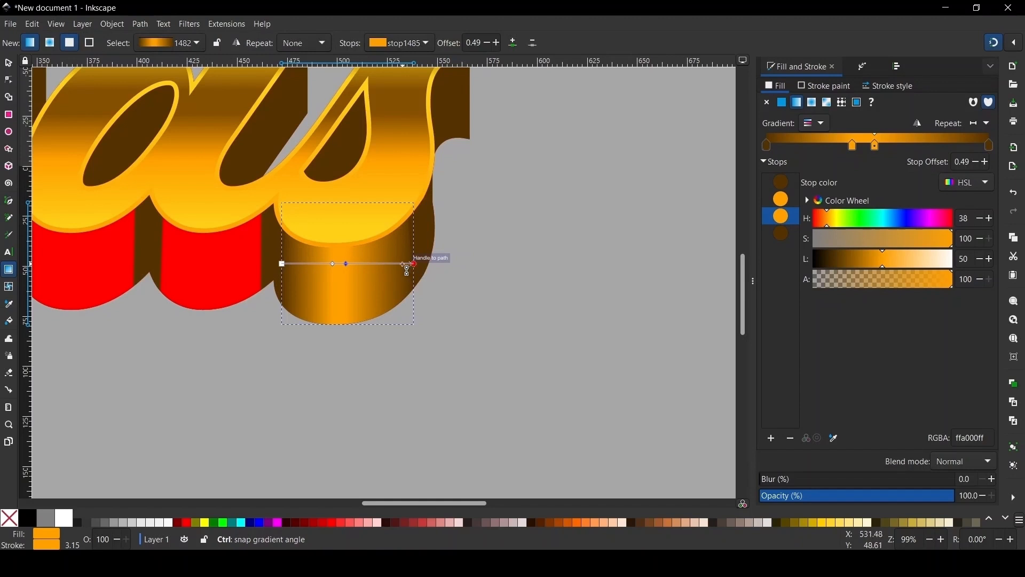
left_click_drag(407, 270, 402, 266)
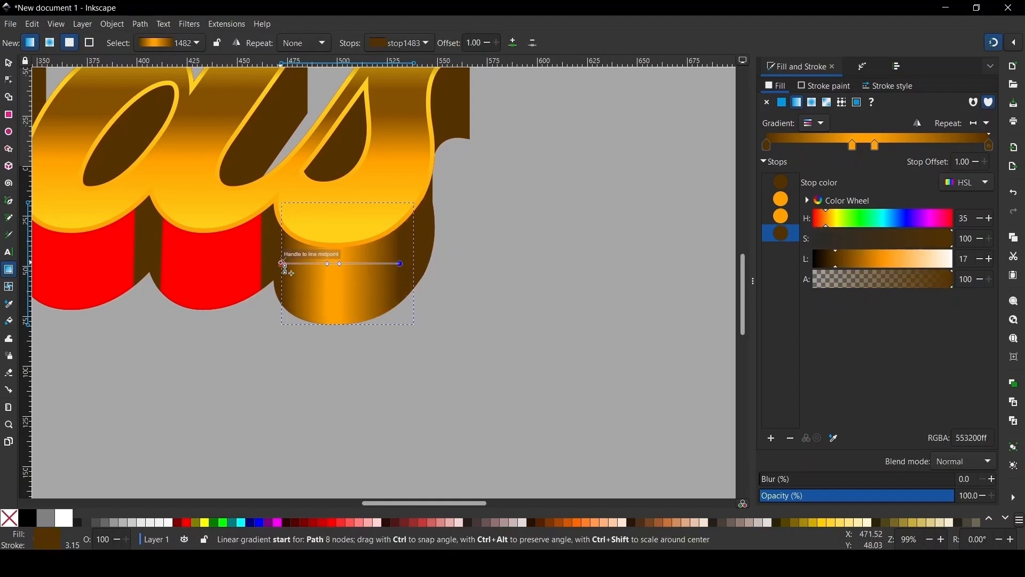
left_click(283, 263)
Fill the red section beneath the right stem of the "a" with a linear gradient, reusing brown-orange gradient 1482.
scroll(504, 241, "down", 2)
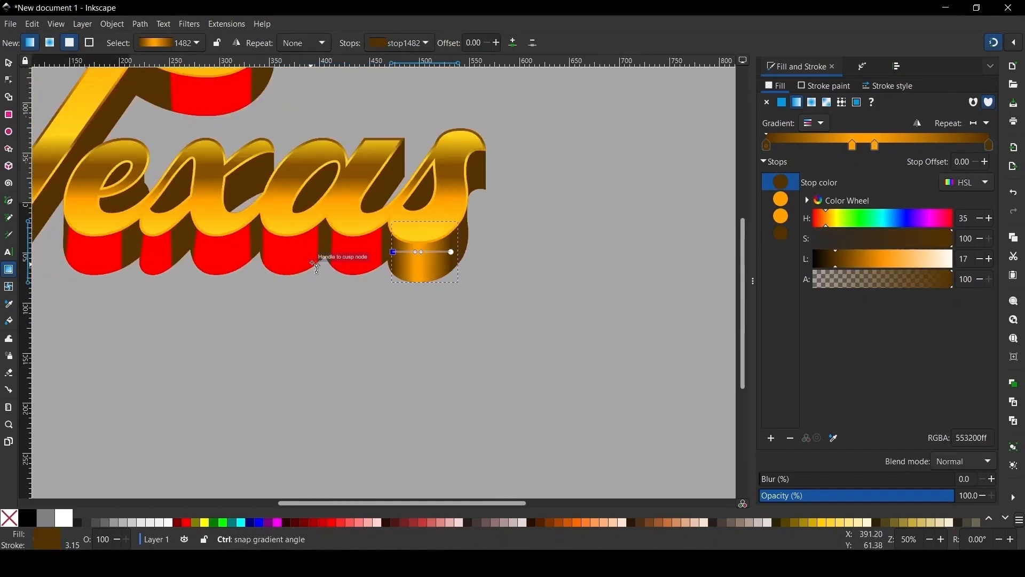
left_click(359, 255)
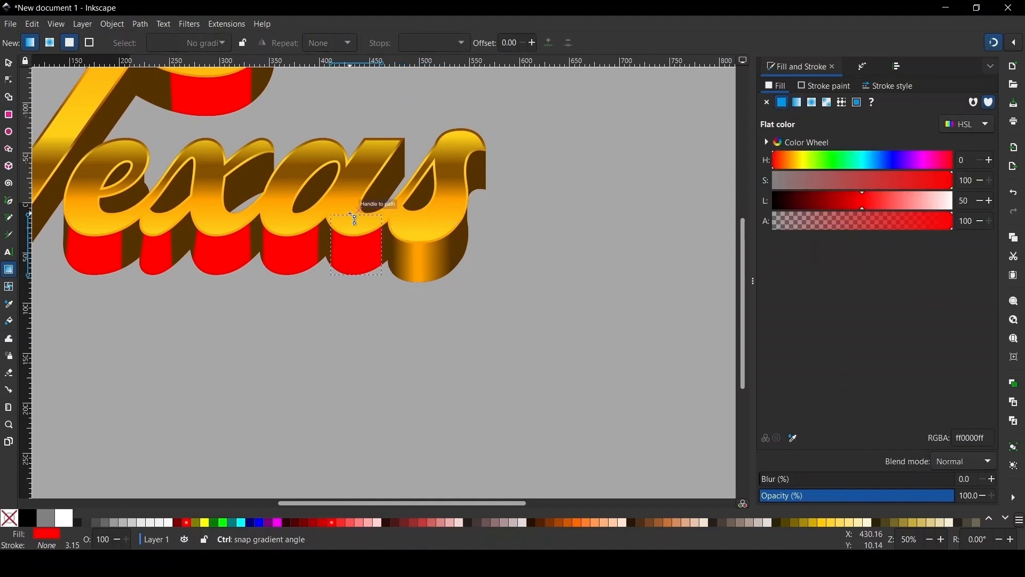
scroll(357, 236, "up", 2)
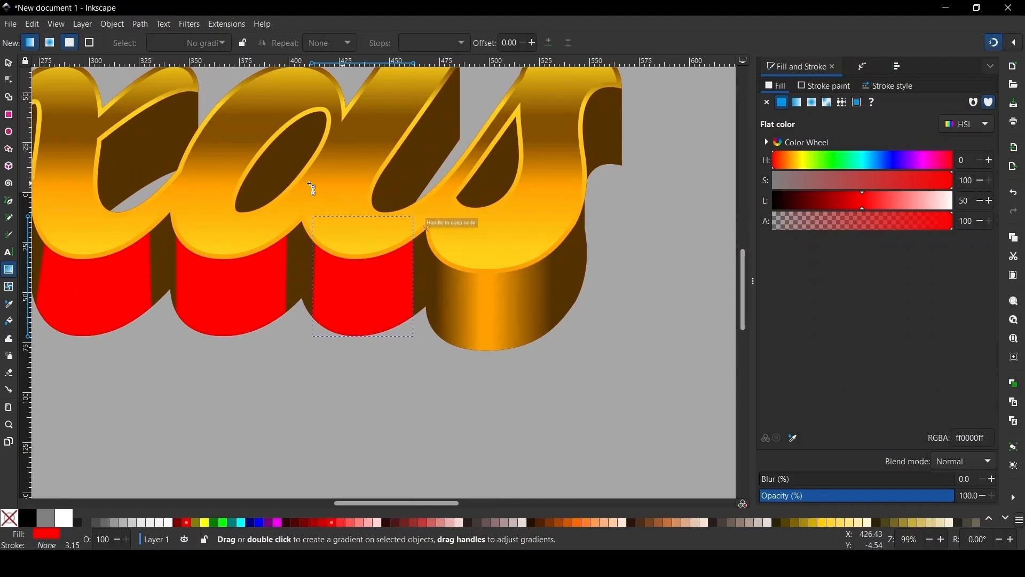
left_click(798, 103)
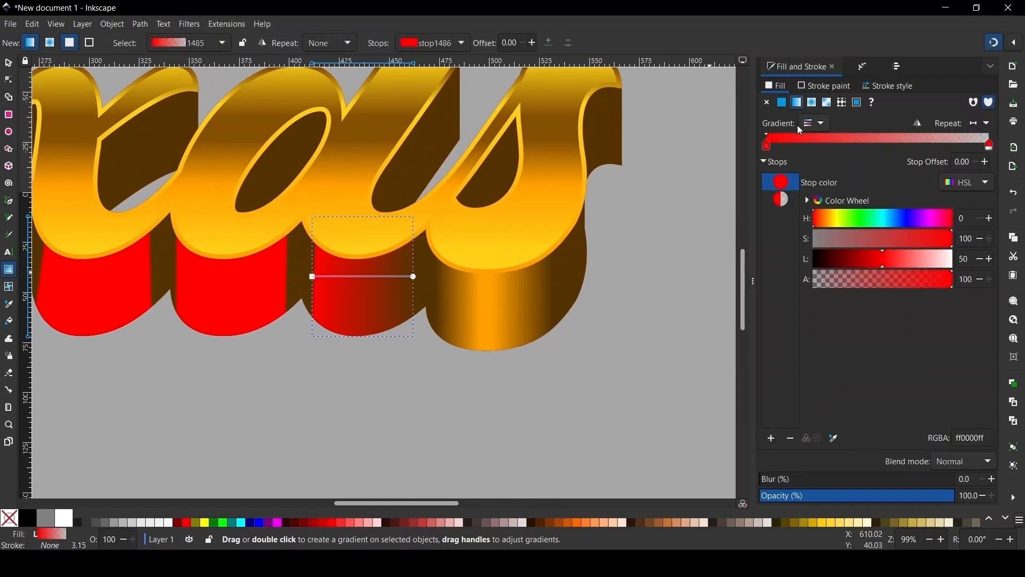
left_click(815, 123)
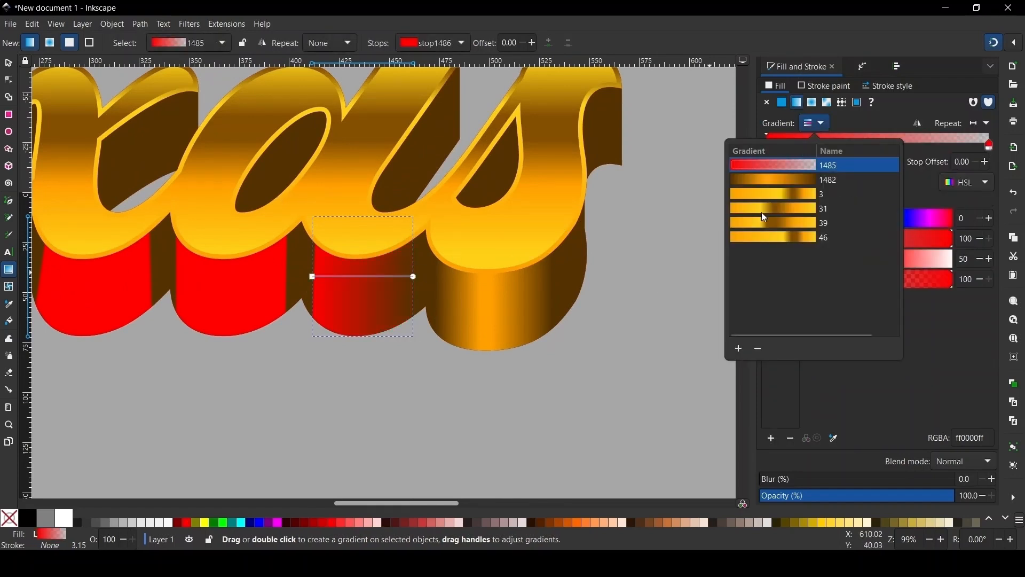
left_click(783, 181)
left_click(815, 120)
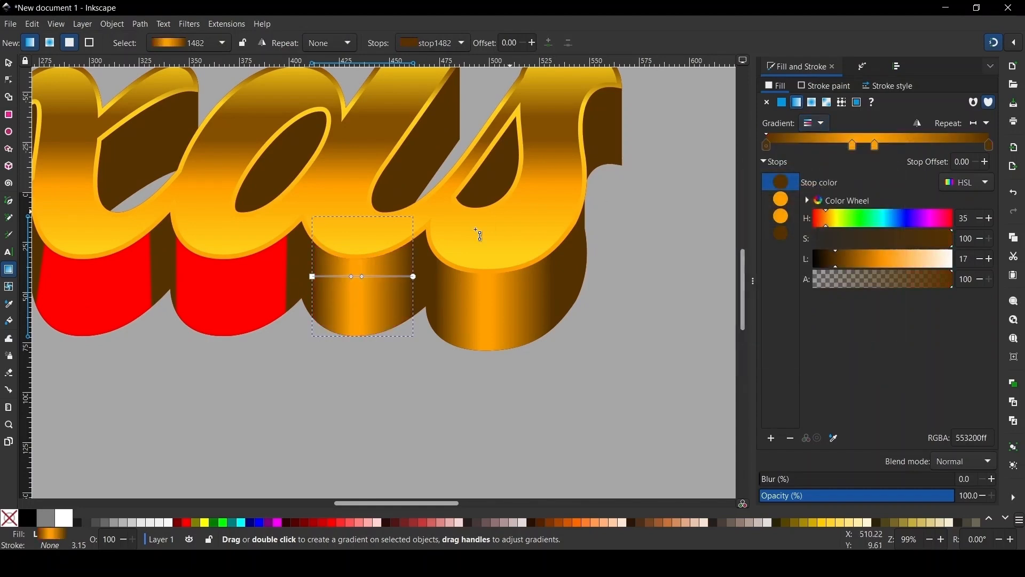
Fill the red section beneath the bowl of the "a" in "Texas" with a linear gradient, reusing gradient 1482.
scroll(587, 219, "down", 2)
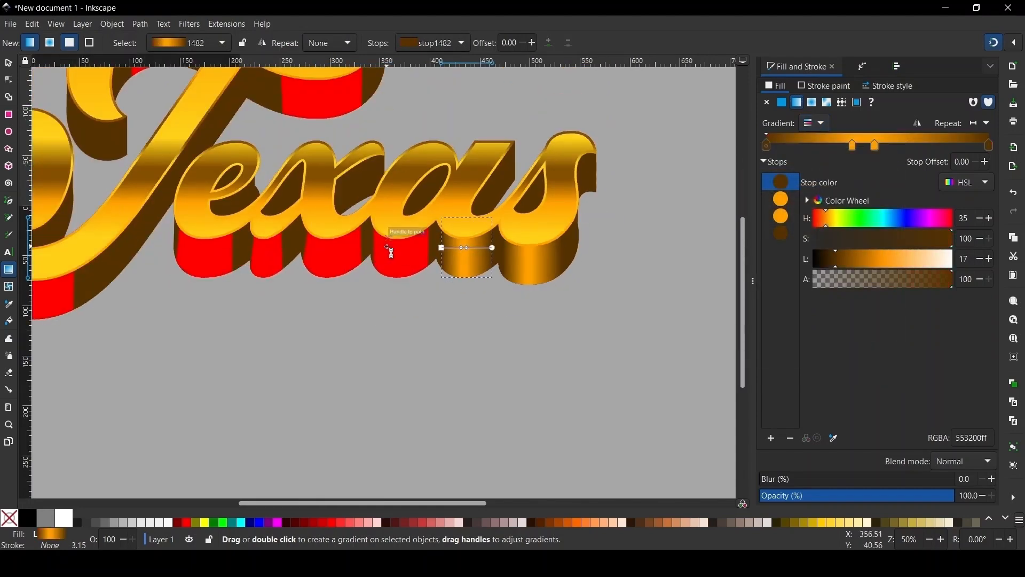
left_click(391, 251)
left_click(797, 103)
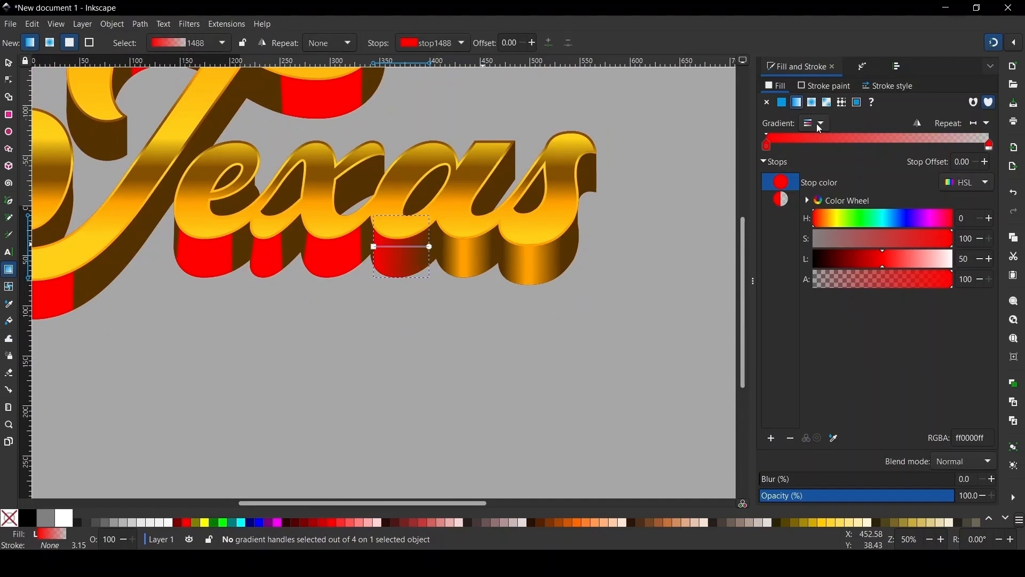
left_click(815, 124)
left_click(793, 180)
Apply gradient 1482 as a linear fill to the red section beneath the wide right part of the "x".
left_click(322, 259)
left_click(322, 258)
left_click(797, 102)
left_click(815, 124)
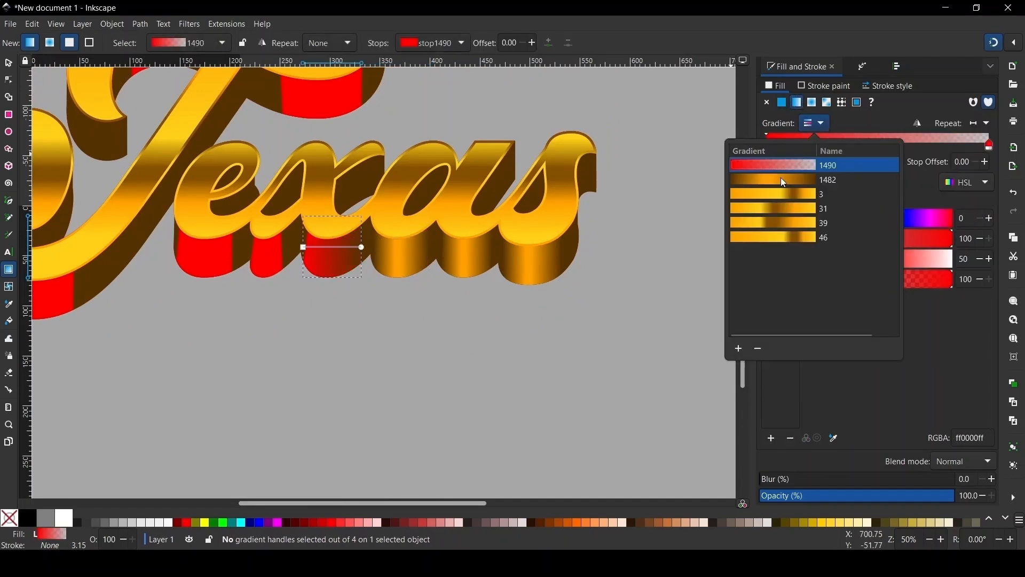
left_click(783, 179)
Apply gradient 1482 as a linear fill to the narrow red section beneath the left part of the "x".
left_click(267, 256)
left_click(267, 257)
left_click(797, 102)
left_click(814, 124)
left_click(783, 165)
left_click(257, 236)
Shorten the gradient of the narrow section beneath the "x" by moving both ends inward.
scroll(255, 236, "up", 5)
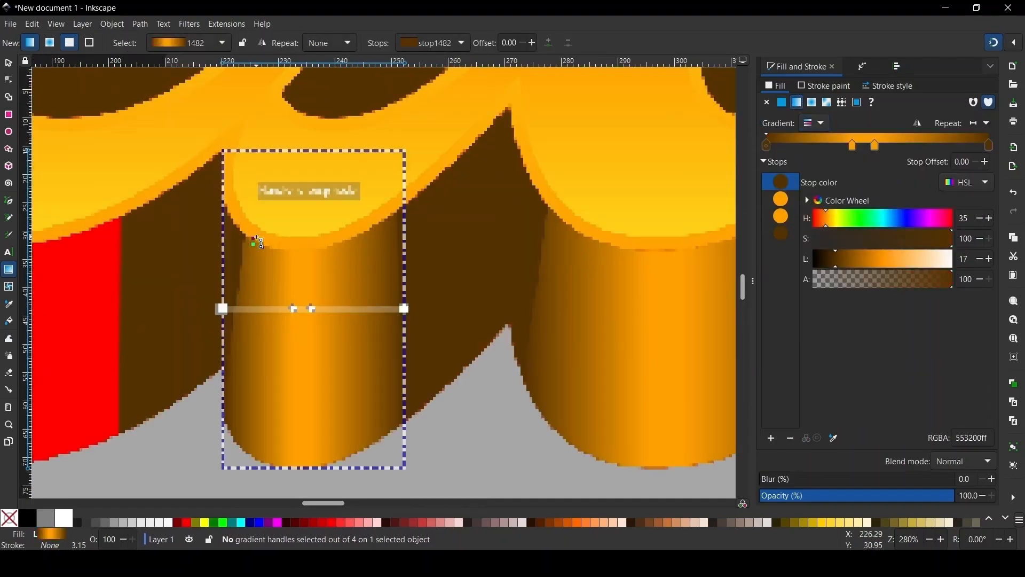
left_click_drag(222, 309, 254, 303)
left_click_drag(405, 309, 398, 303)
scroll(398, 303, "down", 1)
Pull the gradient ends inward on the section beneath the right part of the "x" and on the neighbouring "a" section.
left_click(458, 286)
left_click_drag(417, 267, 441, 284)
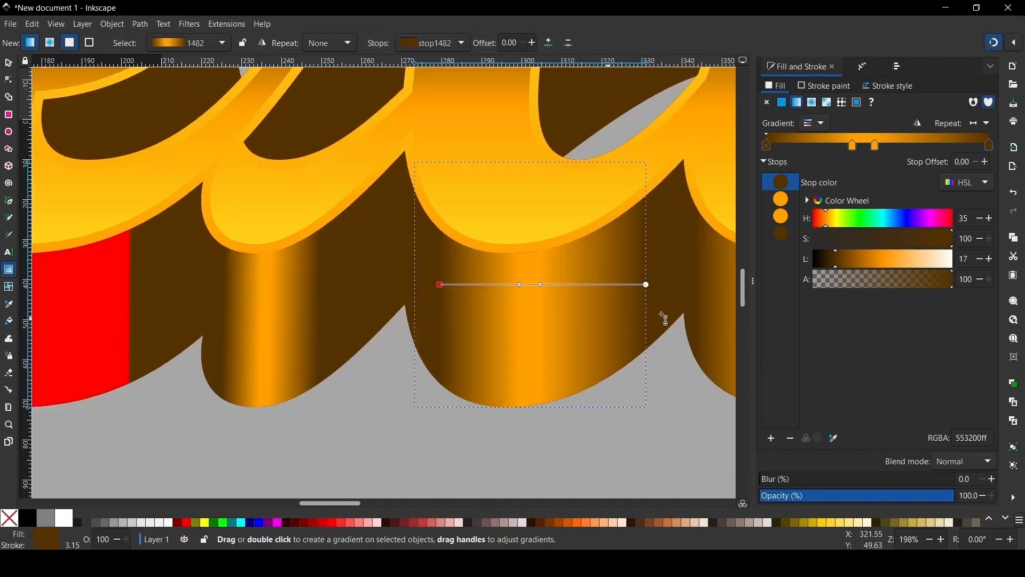
key("space")
left_click_drag(710, 298, 192, 247)
left_click(370, 235)
left_click(427, 237)
Fill the red section beneath the "e" of "Texas" with linear gradient 1482 and move its gradient ends inward.
scroll(684, 199, "down", 3)
left_click(245, 227)
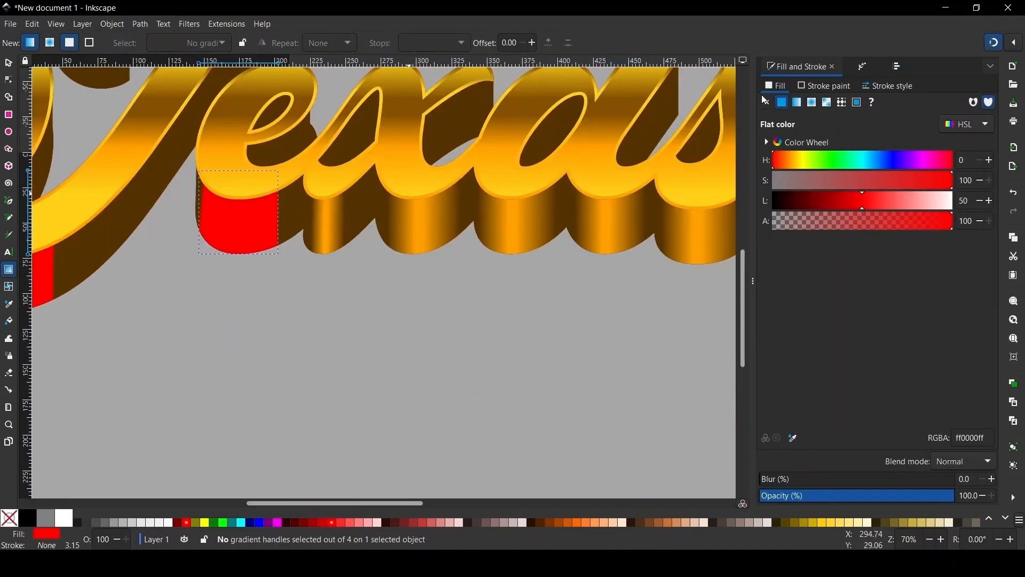
left_click(797, 102)
left_click(814, 123)
left_click(783, 165)
left_click(390, 247)
scroll(230, 256, "up", 5)
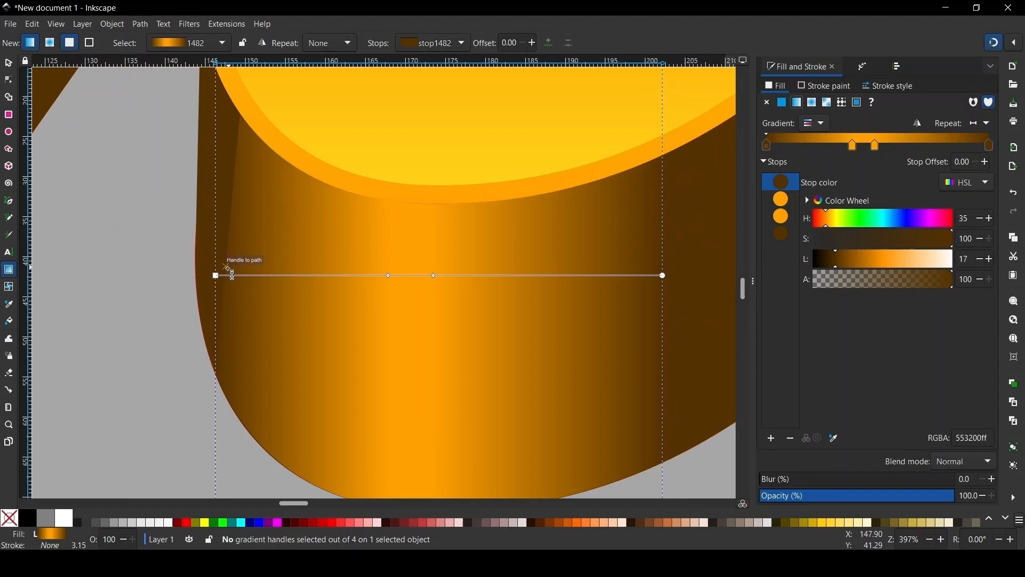
left_click(662, 278)
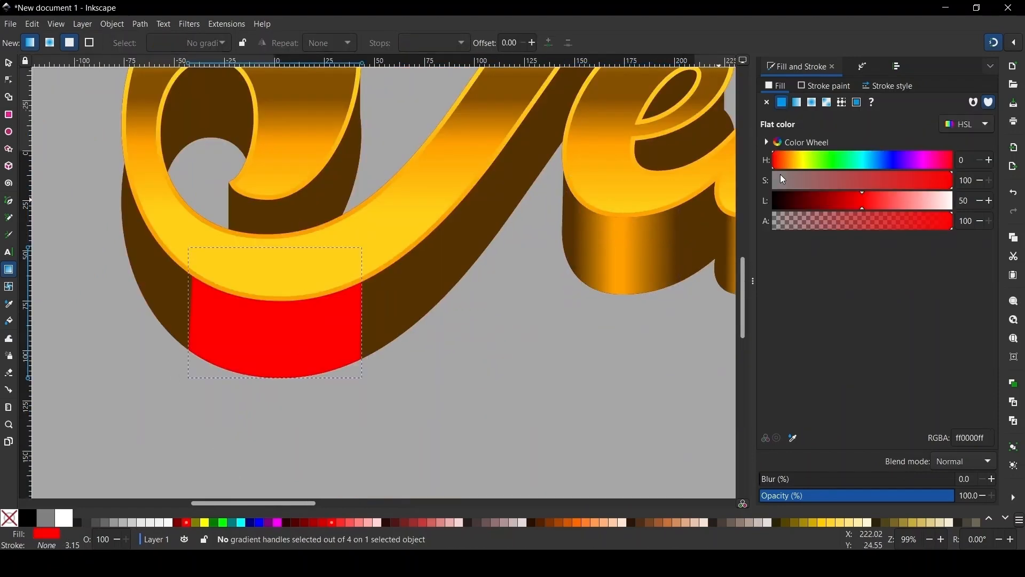
Fill the red sections beneath the lower curl and the left crossbar arch of the "T" with linear gradient 1482.
double_click(249, 320)
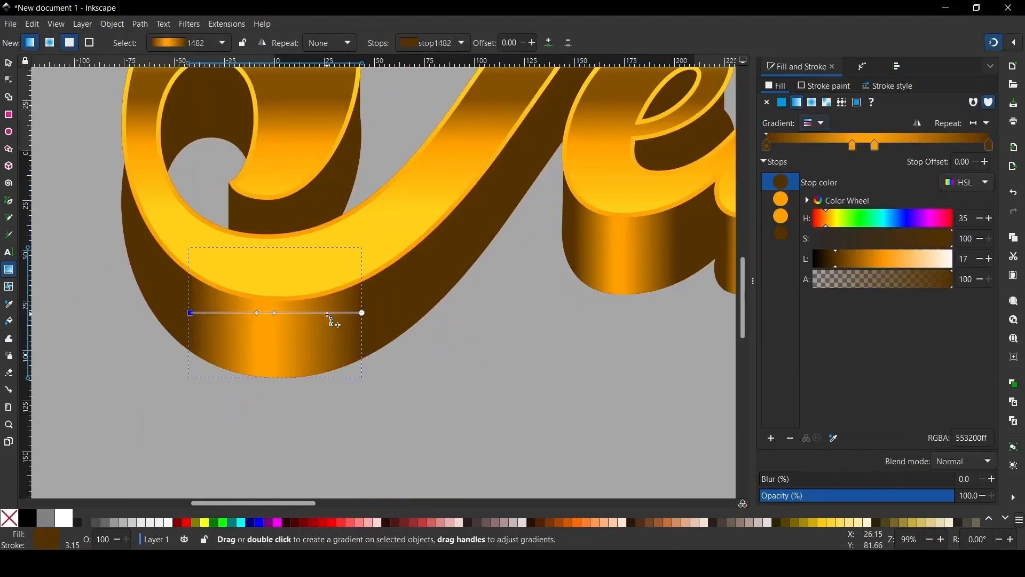
scroll(176, 396, "down", 2)
left_click(814, 124)
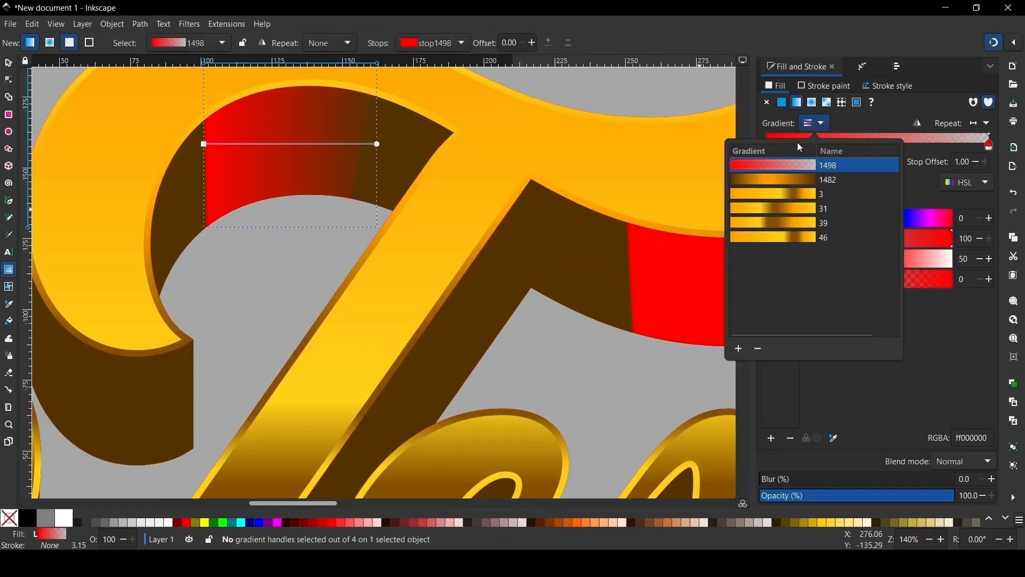
left_click(829, 180)
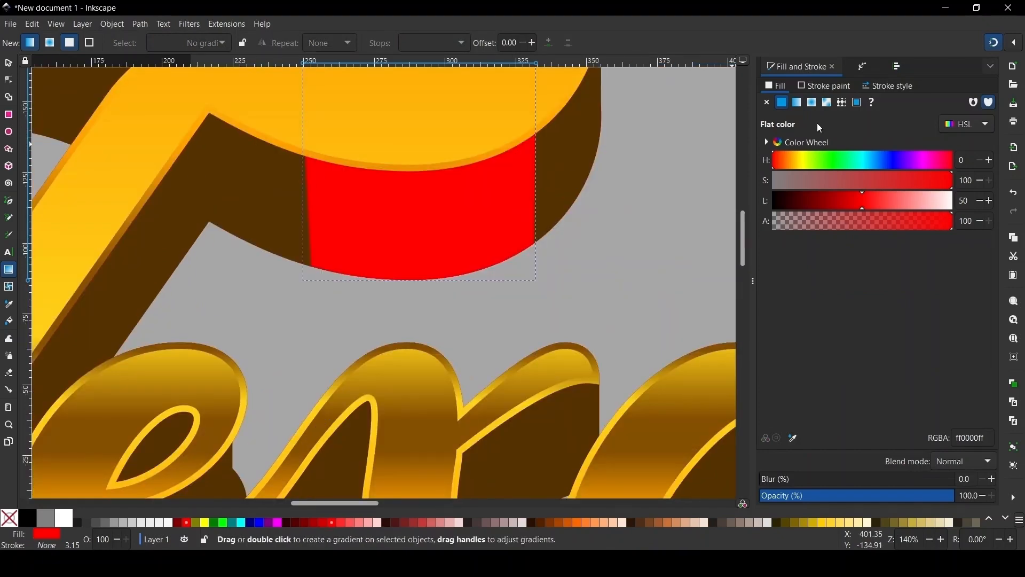
Fill the red section beneath the right end of the "T" crossbar with linear gradient 1482 and pull both gradient ends inward.
left_click(796, 102)
left_click(814, 123)
left_click(782, 165)
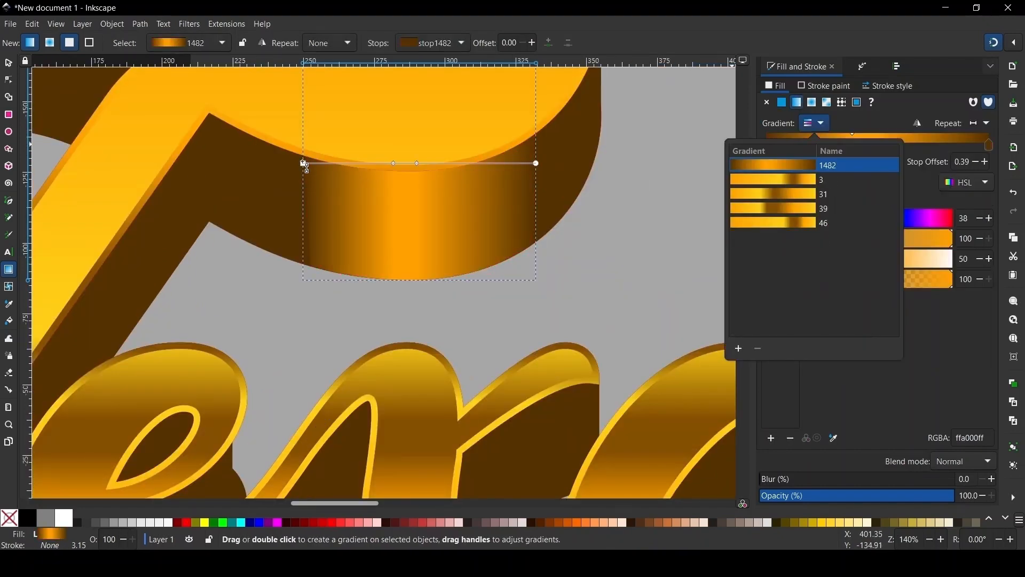
left_click_drag(304, 163, 312, 163)
left_click_drag(536, 164, 530, 162)
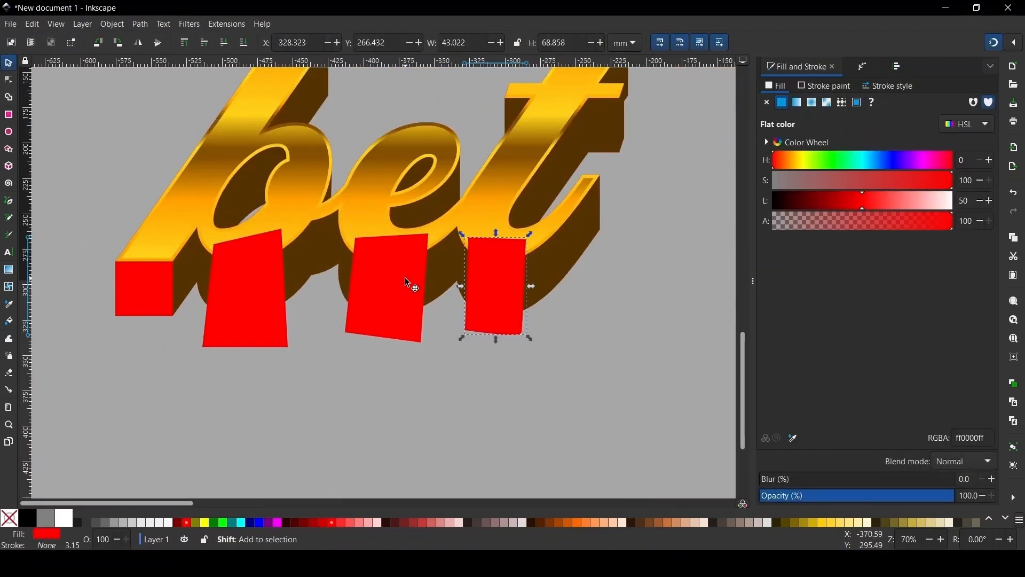
Merge the four red panels beneath "bet" into a single path.
left_click(141, 25)
left_click(516, 314, "shift")
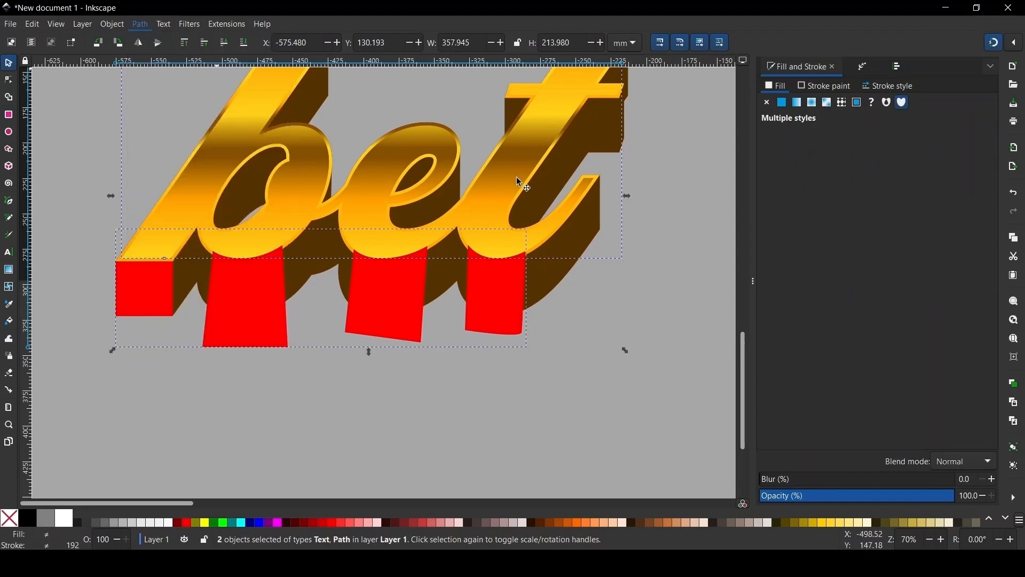
left_click(140, 24)
left_click(150, 119)
key("ctrl+z")
key("ctrl+z")
Duplicate the brown extrusion of "bet" and intersect the copy with the merged red panels.
left_click(591, 230)
key("ctrl+d")
left_click(483, 325, "shift")
left_click(140, 23)
left_click(151, 119)
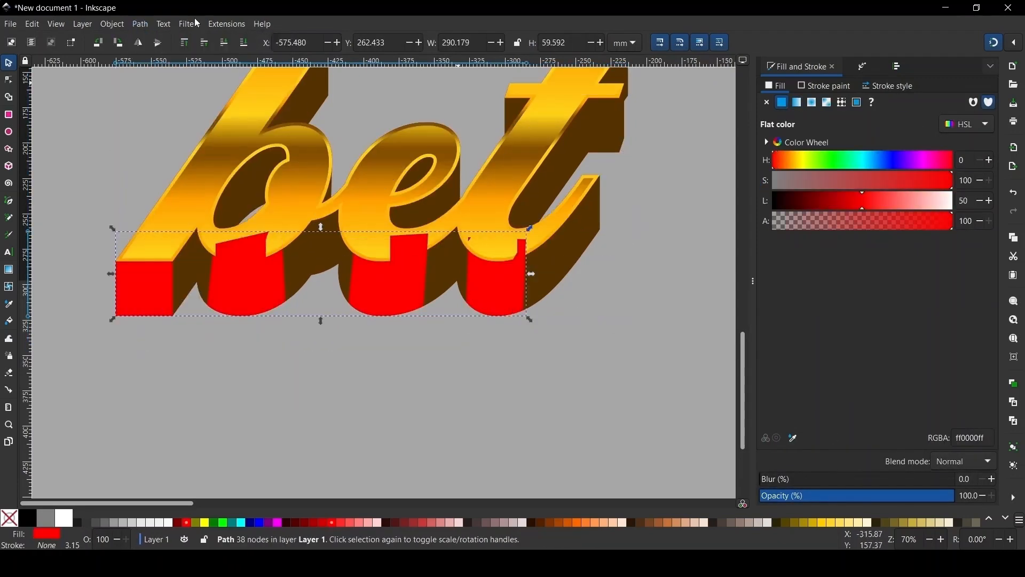
Lower the trimmed red shape behind the "bet" lettering and break it apart into separate sections.
key("Page_Down")
key("Page_Down")
left_click(140, 24)
left_click(155, 196)
Fill the red section beneath the "t" of "bet" with linear gradient 1482.
left_click(499, 291)
left_click(796, 102)
left_click(813, 124)
left_click(801, 165)
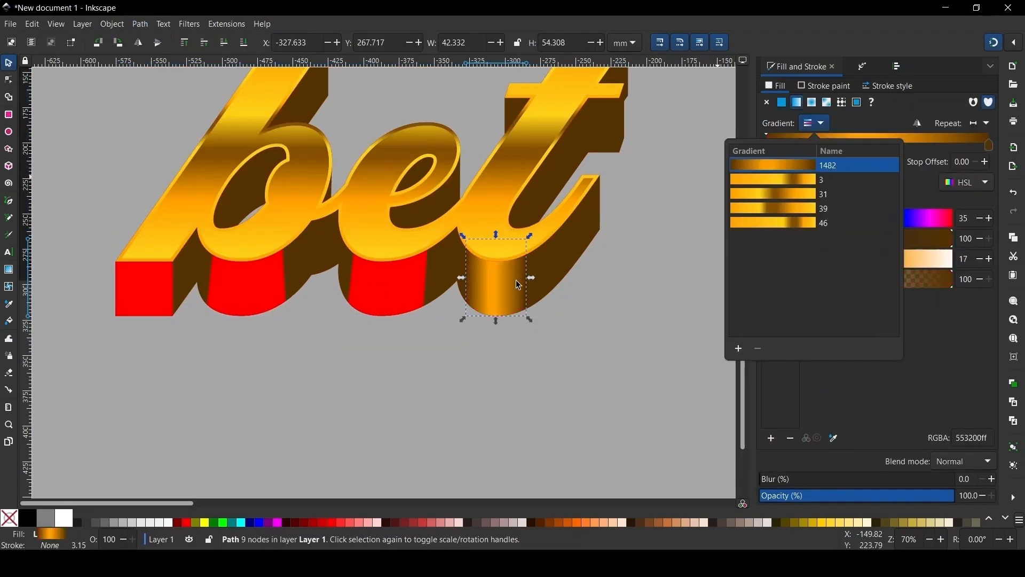
Shorten the "t" section's gradient by moving both ends slightly inward.
left_click(518, 283)
key("g")
scroll(521, 293, "up", 3)
left_click_drag(534, 247, 525, 246)
left_click_drag(365, 246, 373, 247)
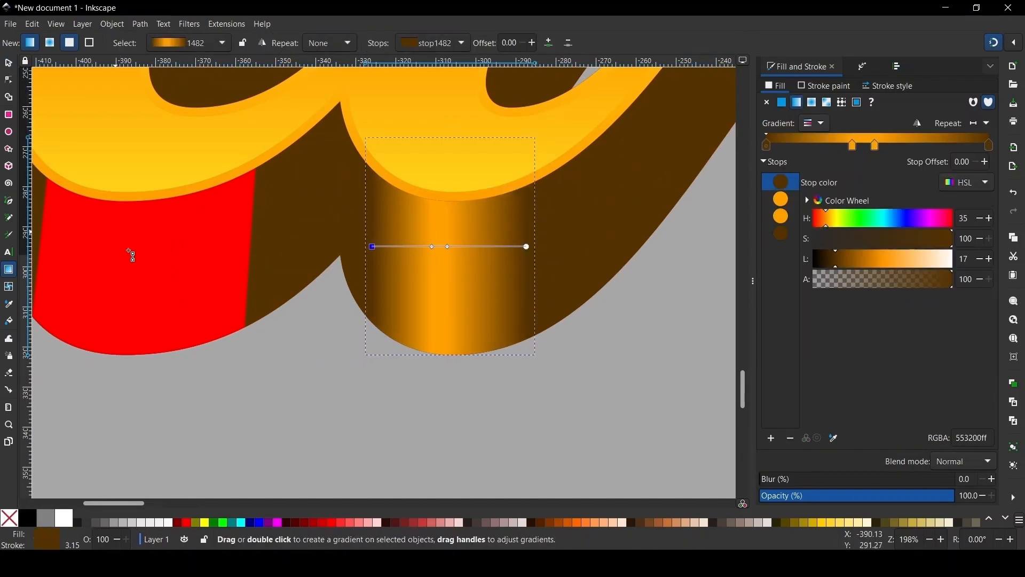
Fill the red section beneath the "e" of "bet" with linear gradient 1482 and move both gradient ends inward.
left_click(128, 252)
left_click_drag(128, 252, 321, 273)
left_click(796, 102)
left_click(813, 124)
left_click(801, 164)
left_click_drag(452, 260, 434, 259)
left_click_drag(225, 259, 244, 259)
Fill the red section beneath the bowl of the "b" with linear gradient 1482 and move both gradient ends inward.
left_click_drag(289, 196, 620, 181)
left_click(267, 257)
left_click(796, 102)
left_click(813, 124)
left_click(801, 165)
left_click_drag(384, 244, 366, 244)
left_click_drag(164, 244, 181, 244)
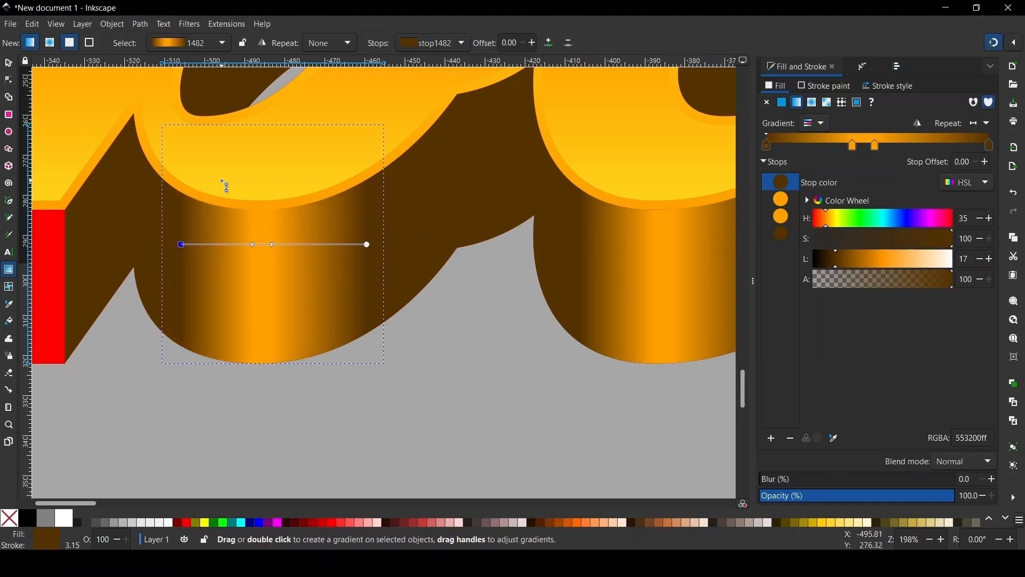
left_click_drag(366, 244, 359, 244)
Fill the red section beneath the stem of the "b" with linear gradient 1482.
left_click_drag(488, 187, 706, 166)
left_click(257, 257)
left_click(796, 102)
left_click(813, 124)
left_click(801, 164)
left_click(105, 229)
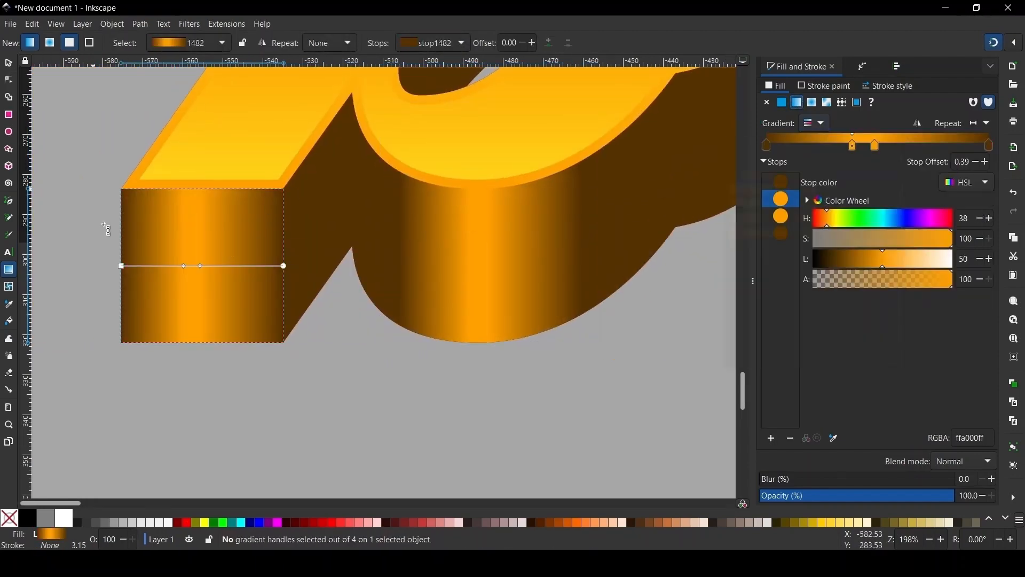
scroll(201, 331, "down", 6)
left_click(8, 63)
left_click_drag(64, 154, 392, 374)
key("ctrl+g")
scroll(175, 295, "up", 4)
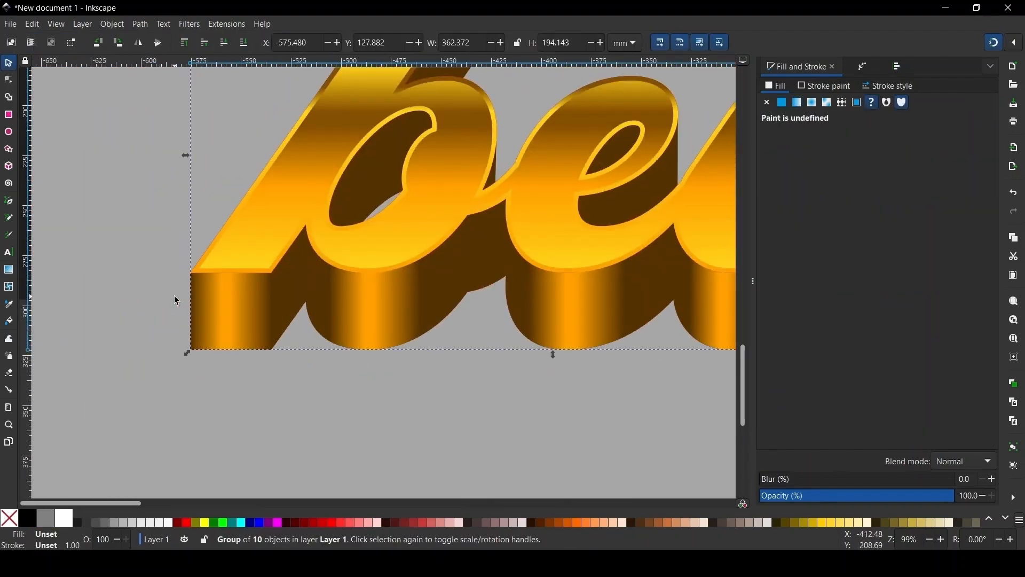
key("ctrl+shift+g")
Move the start of the gradient on the "b" stem section slightly inward.
left_click(174, 296)
left_click(203, 335)
key("g")
scroll(189, 300, "up", 3)
left_click(191, 328)
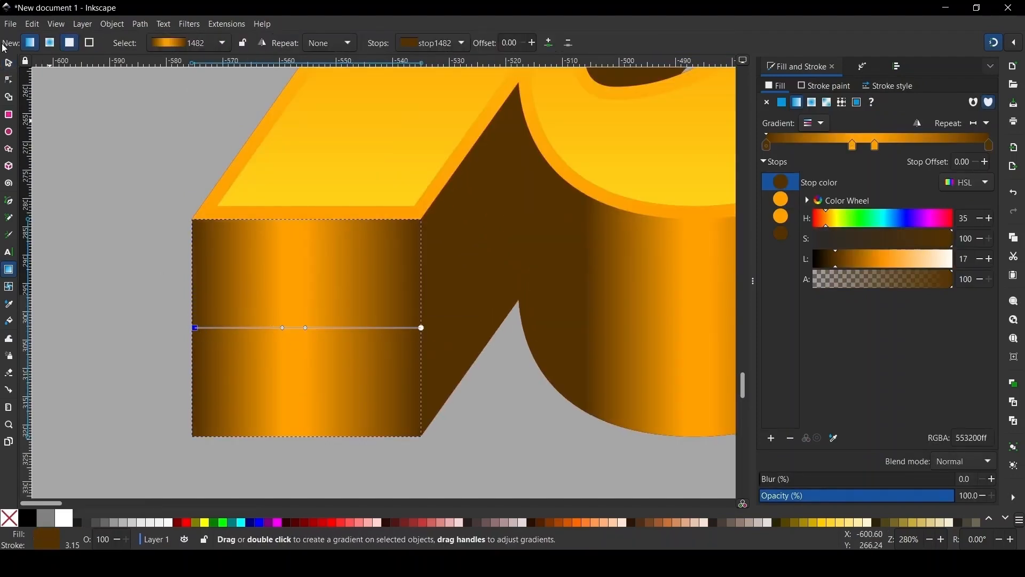
Group all pieces of the "bet" word, and group all pieces of the "Texas" word separately.
left_click(9, 63)
scroll(214, 299, "down", 8)
left_click_drag(184, 214, 366, 328)
key("ctrl+g")
left_click_drag(374, 251, 682, 87)
key("ctrl+g")
Move the "bet" group beneath "Texas" and turn off snapping.
left_click_drag(319, 256, 480, 239)
scroll(549, 222, "up", 3)
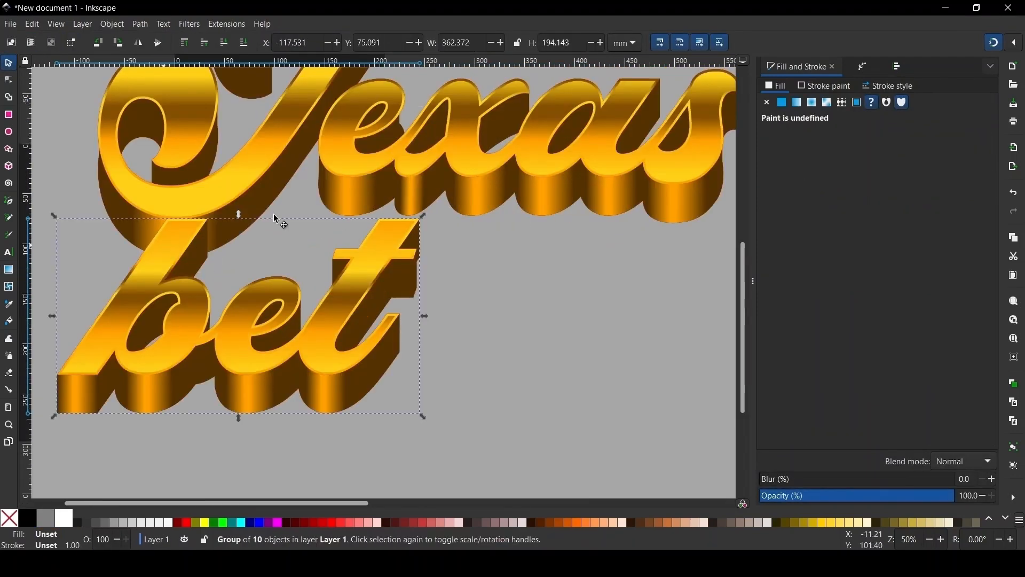
left_click_drag(283, 283, 437, 263)
left_click(992, 43)
left_click_drag(293, 243, 293, 239)
Nudge the "bet" group left and up to about X 27.3 mm, Y 49.0 mm under "Texas".
scroll(298, 240, "down", 1)
scroll(299, 240, "up", 2)
key("Left")
key("Left")
key("Left")
key("Left")
key("Left")
key("Left")
key("Left")
key("Left")
key("Left")
key("Left")
key("Left")
key("Left")
key("Left")
key("Left")
key("Left")
key("Left")
key("Left")
key("Up")
key("Up")
key("Up")
key("Up")
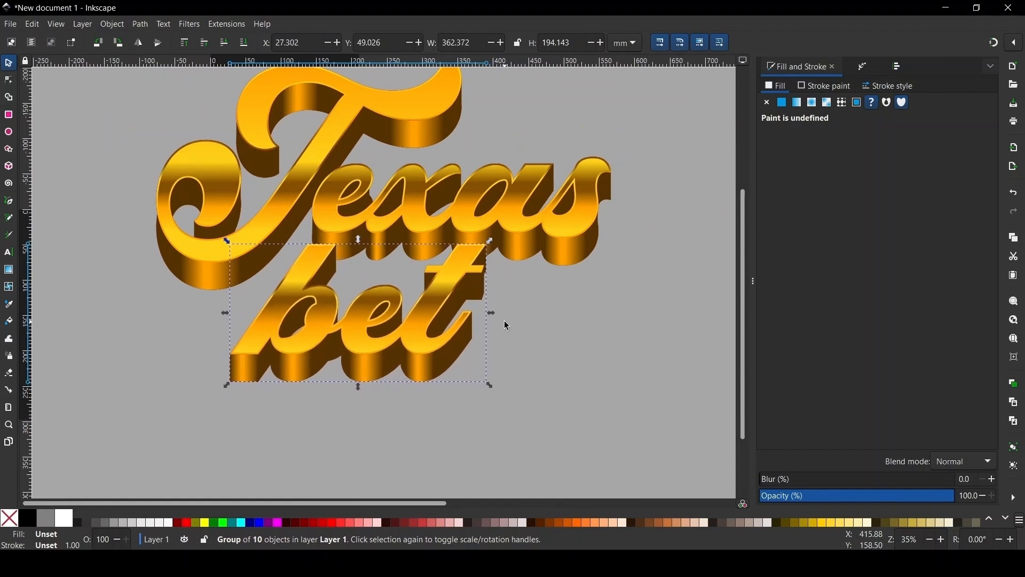
Group the "Texas" and "bet" groups together into one logo.
scroll(383, 342, "down", 2)
key("Escape")
left_click_drag(165, 120, 585, 446)
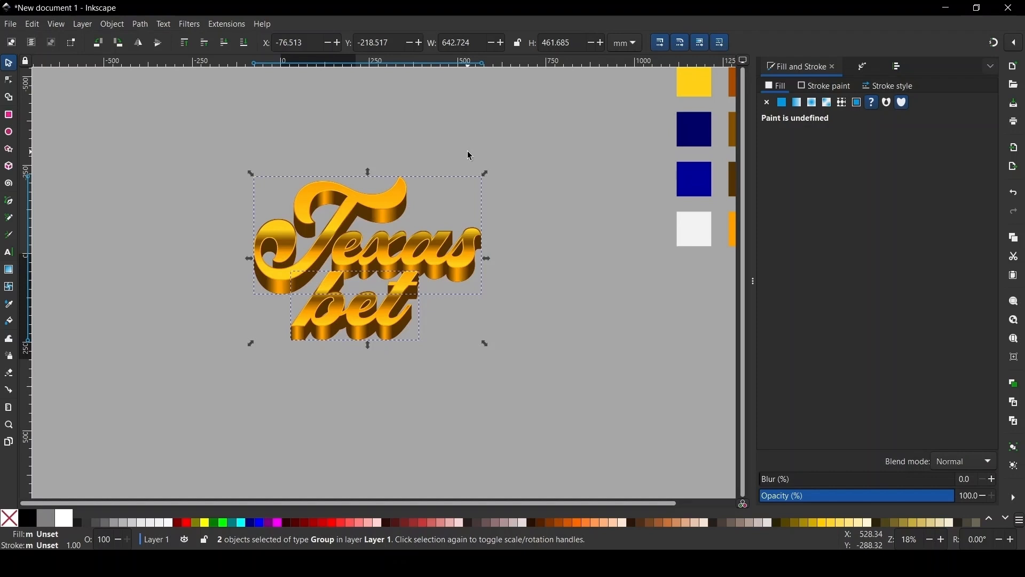
key("ctrl+g")
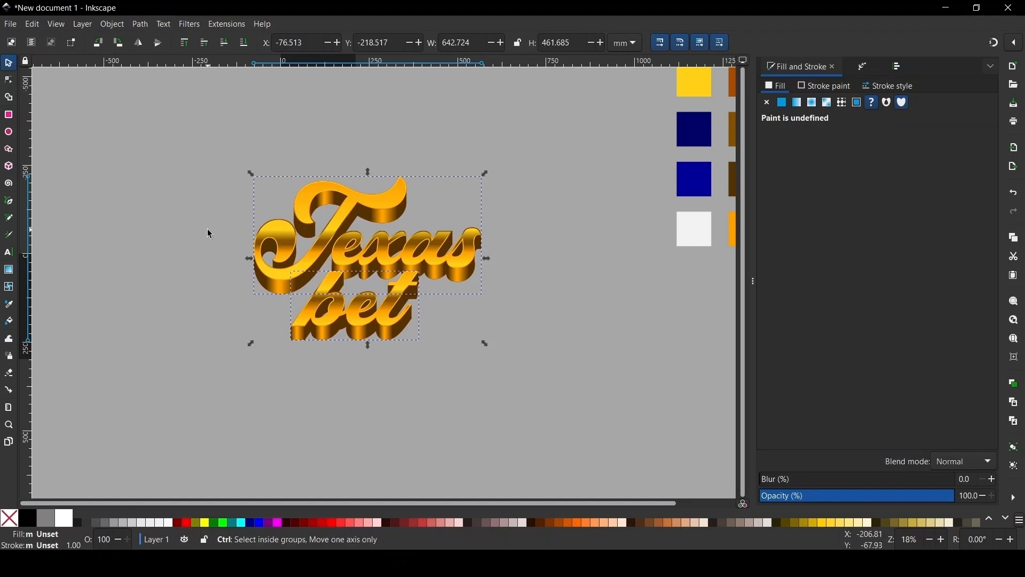
Move the grouped logo above the colour palette swatches, to about X 901 mm, Y -1090 mm.
scroll(292, 274, "down", 1)
scroll(519, 238, "down", 2)
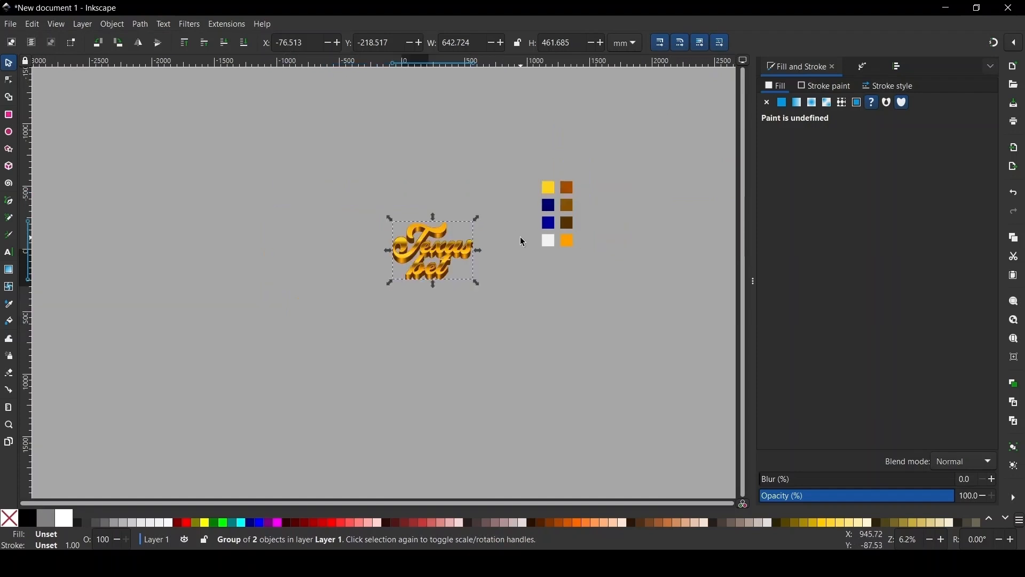
left_click_drag(458, 257, 579, 146)
scroll(434, 168, "up", 1)
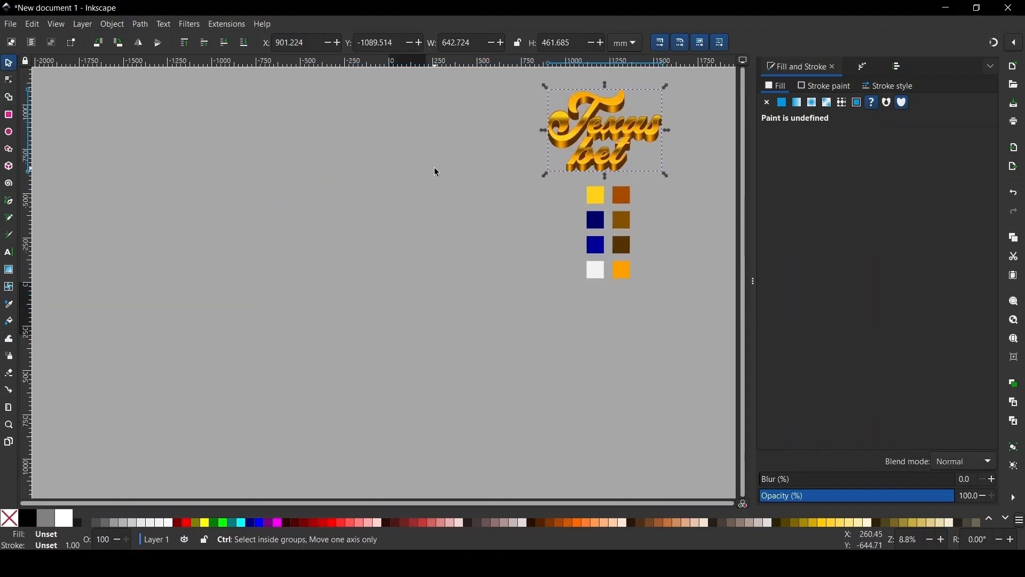
Draw a black square about 909 mm wide in the empty canvas area beside the palette, positioned at about X -350 mm, Y -687 mm.
scroll(434, 168, "up", 1)
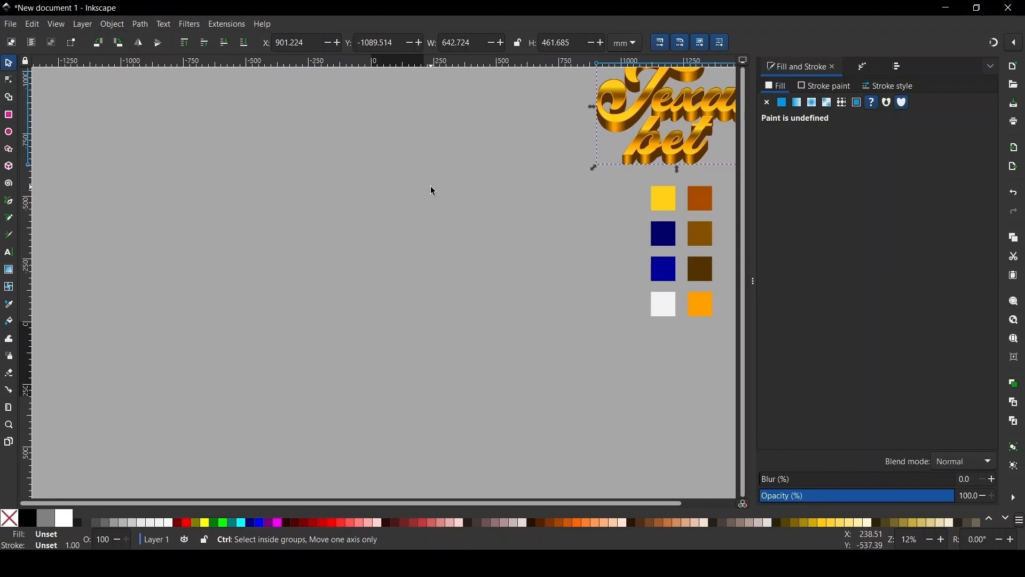
left_click(8, 116)
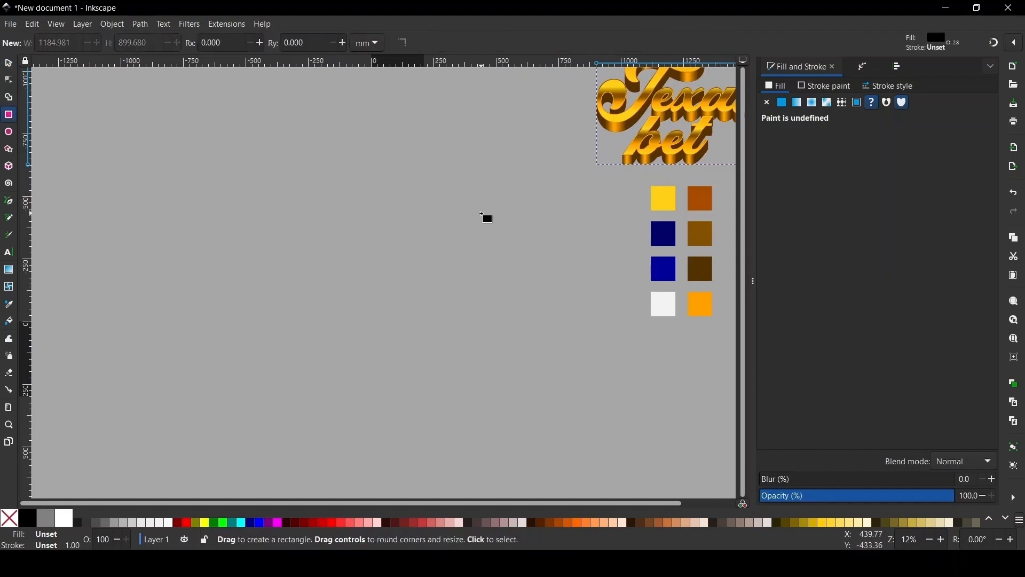
mouse_move(345, 245)
left_mouse_down()
mouse_move(486, 330)
mouse_move(407, 272)
mouse_move(486, 356)
left_mouse_up()
left_click(8, 63)
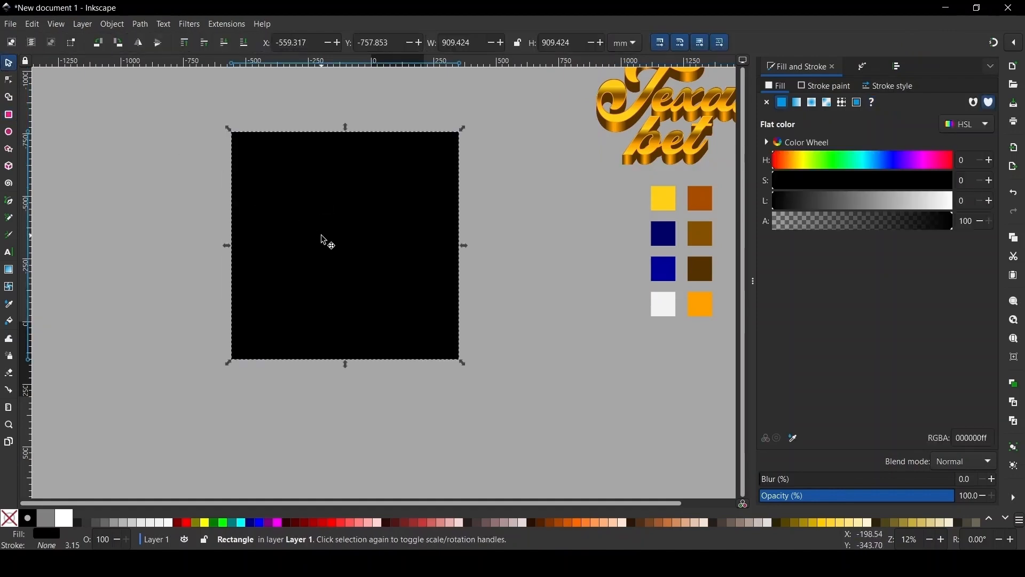
left_click_drag(323, 238, 375, 256)
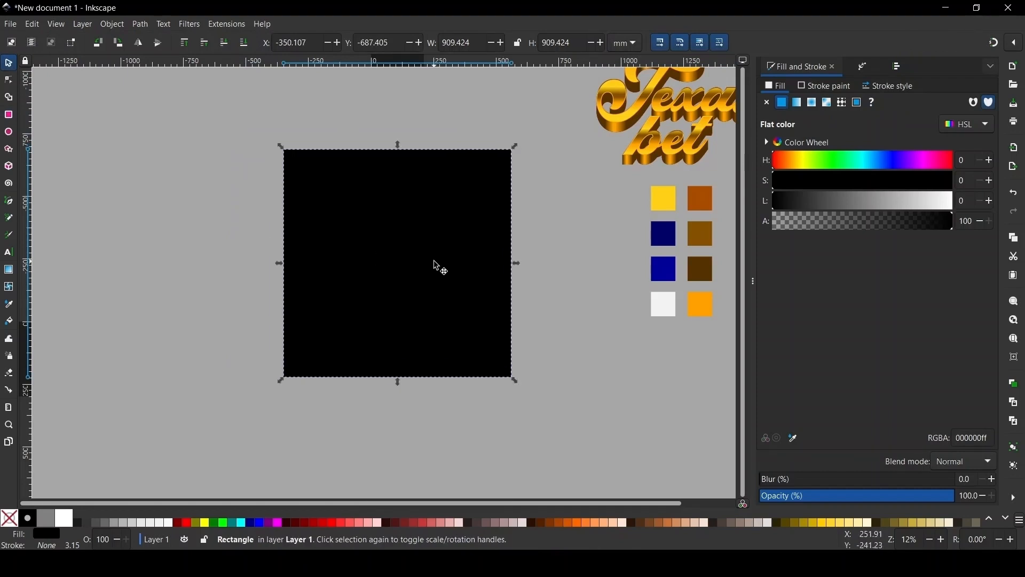
Round the black square's corners and rotate it 45° into a diamond about 1177 mm wide.
key("n")
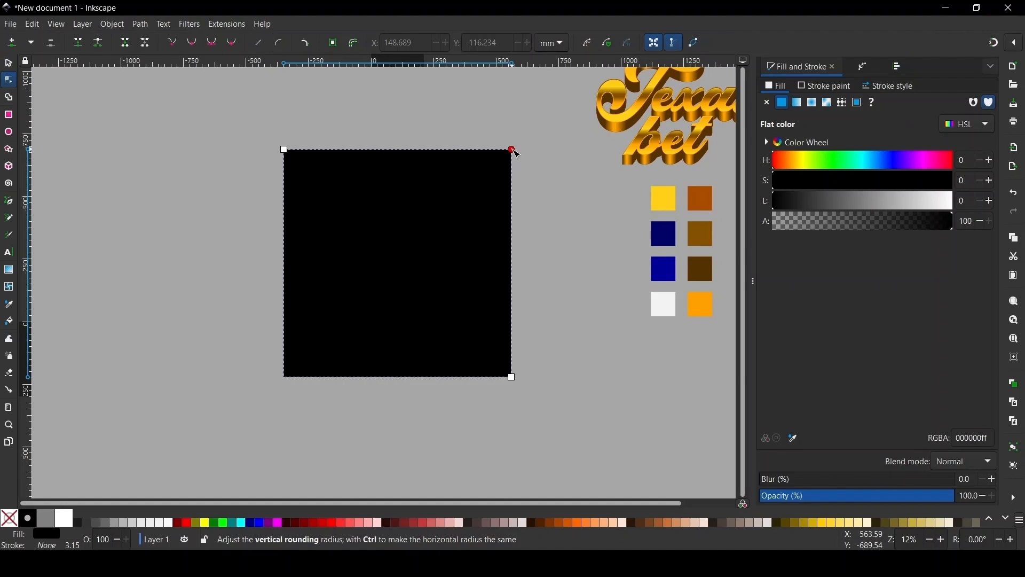
left_click_drag(514, 149, 517, 185)
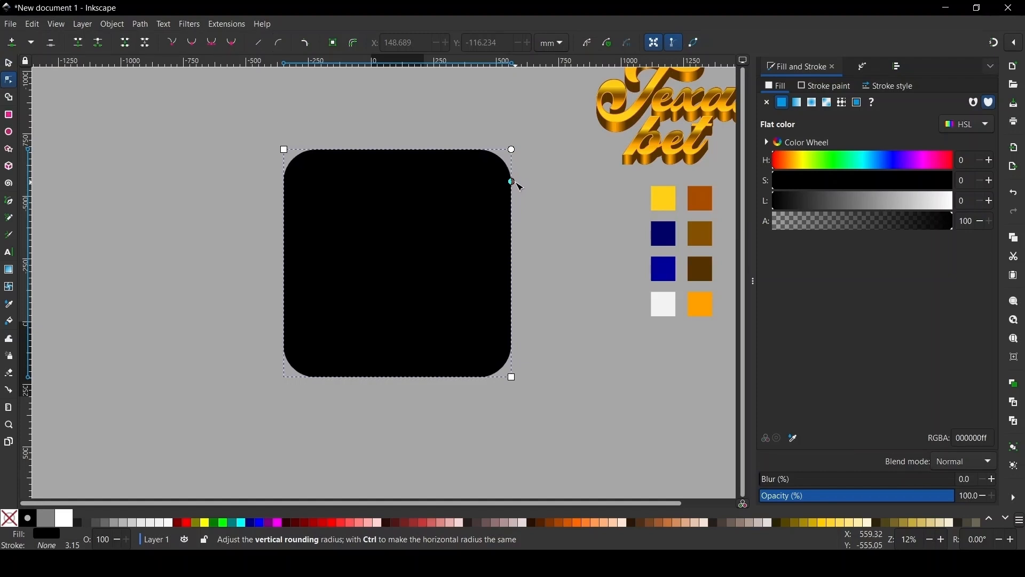
left_click(8, 63)
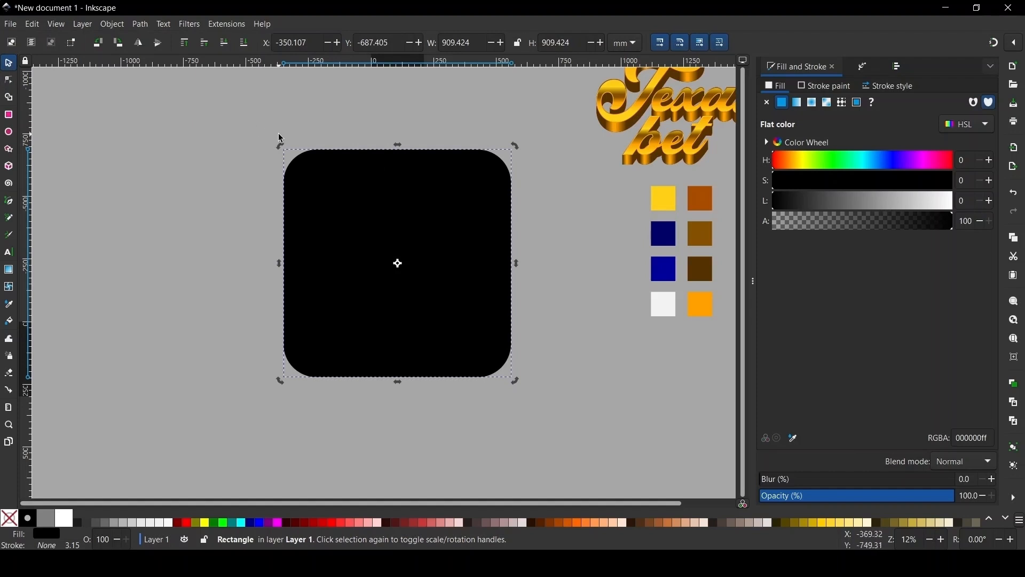
left_click_drag(281, 138, 253, 250)
left_click_drag(540, 267, 465, 185)
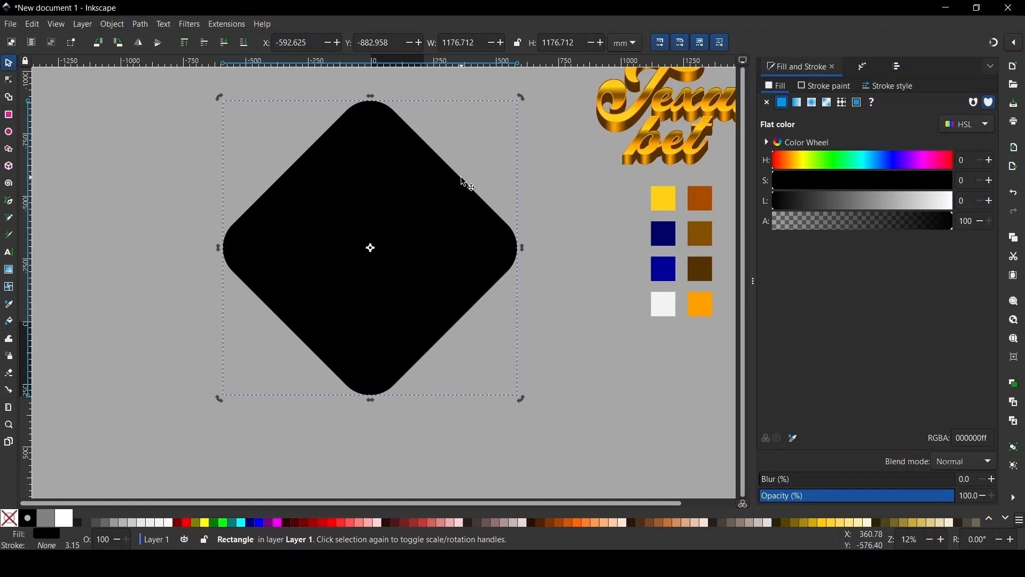
Convert the black diamond to a path and flatten it to a height of about 974 mm.
left_click(140, 24)
left_click(166, 43)
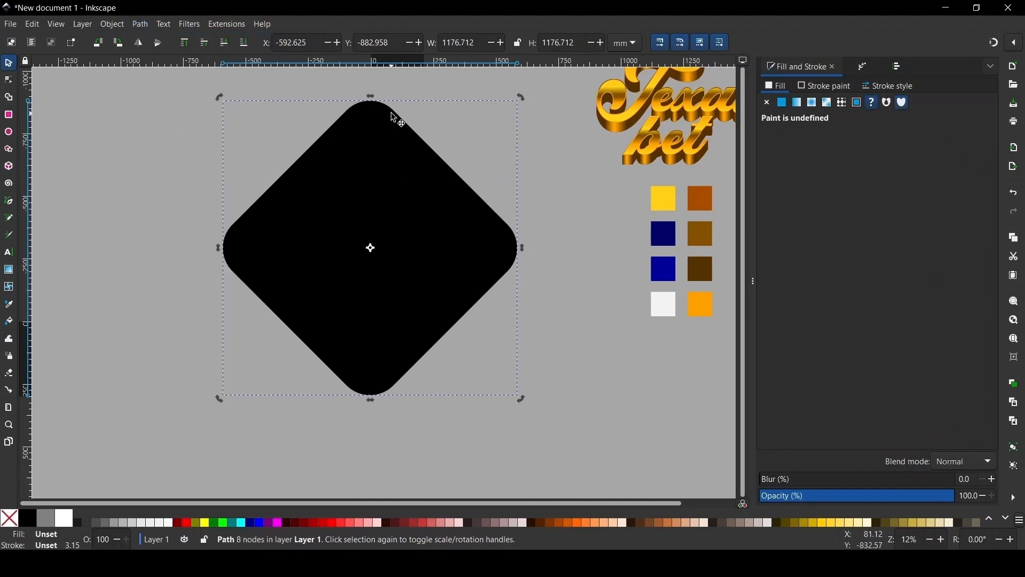
left_click(396, 149)
left_click_drag(373, 100, 371, 150)
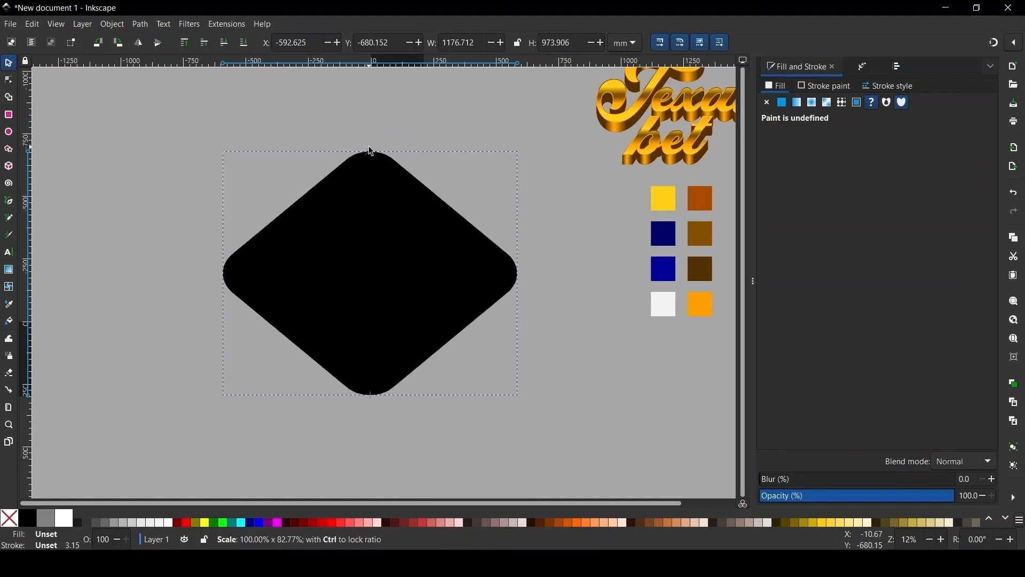
Move the flattened diamond slightly up to about X -582 mm, Y -746 mm and give it a white stroke.
left_click_drag(370, 255, 372, 208)
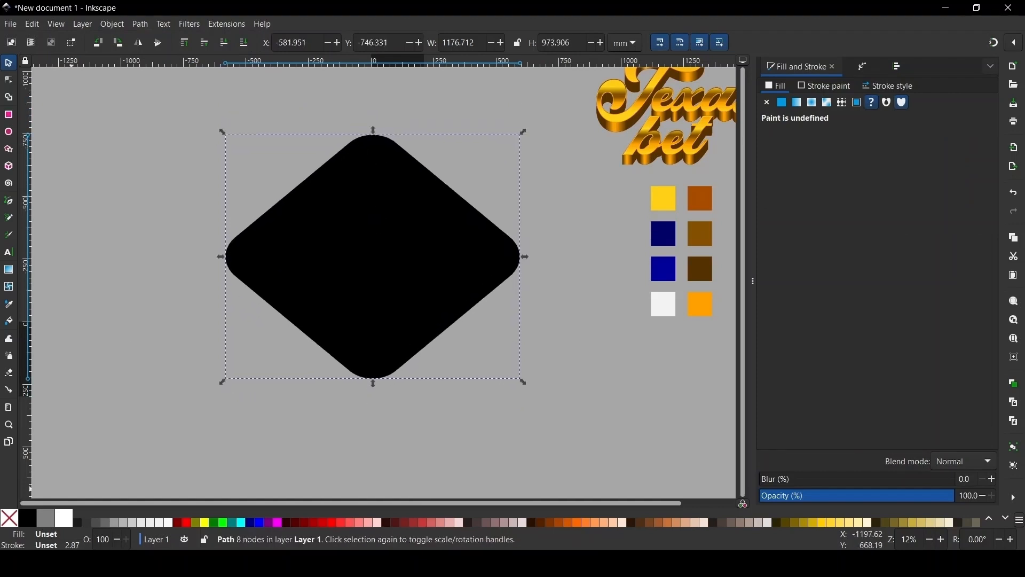
left_click(71, 516, "shift")
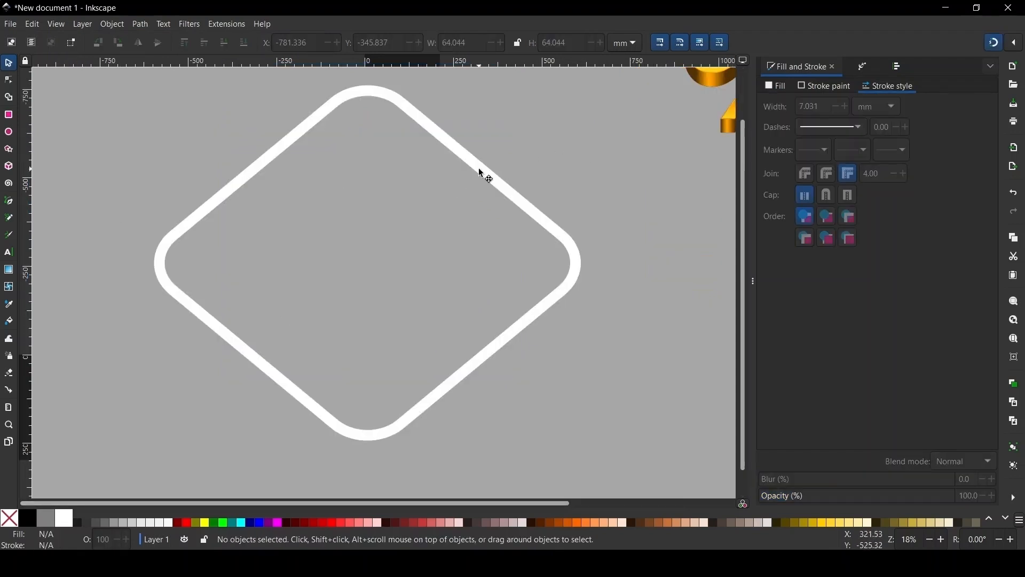
Set the stroke width of the white rounded diamond outline to 70 mm.
left_click(485, 175)
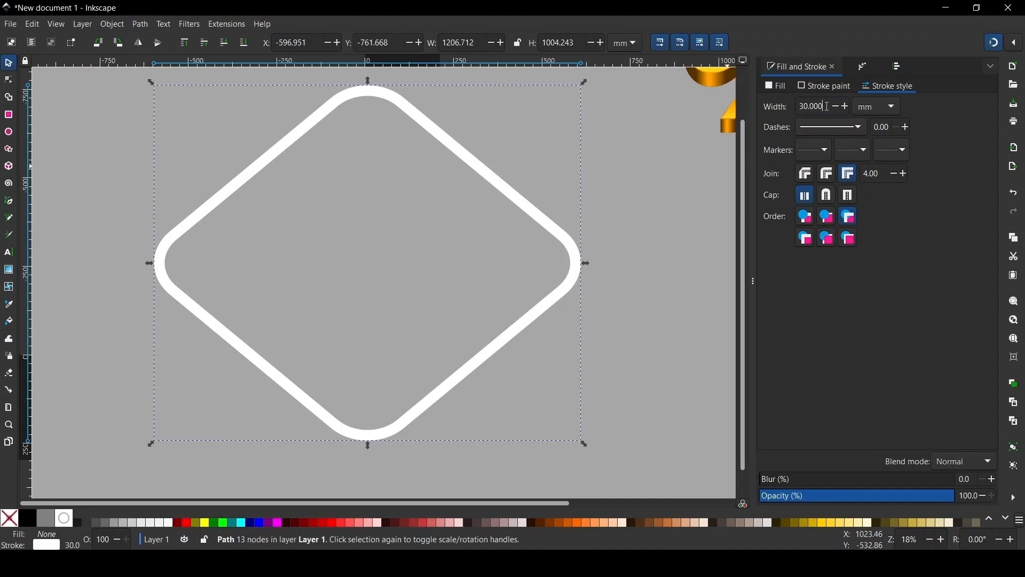
left_click_drag(826, 106, 772, 114)
type("70")
key("Return")
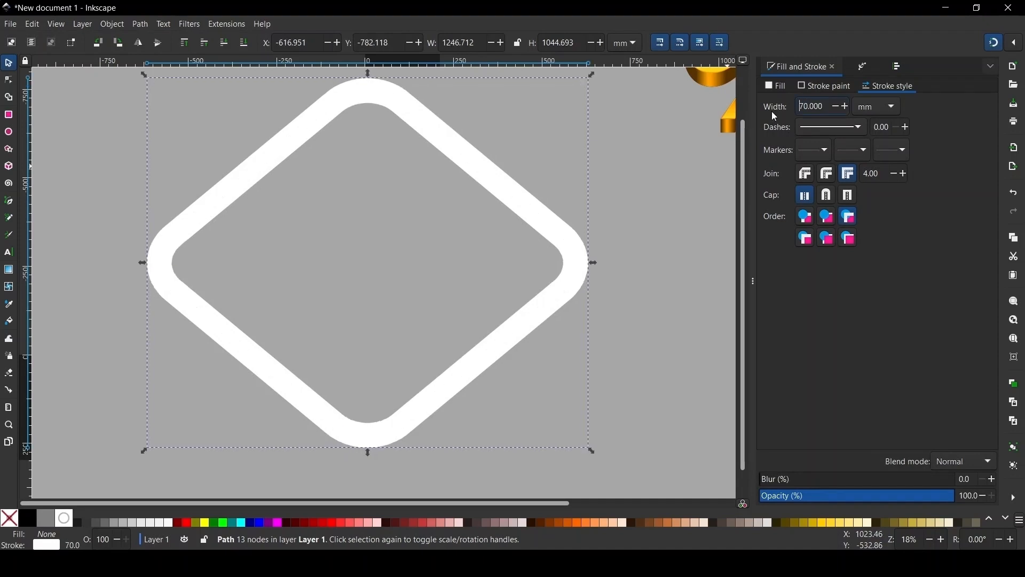
scroll(332, 235, "down", 2)
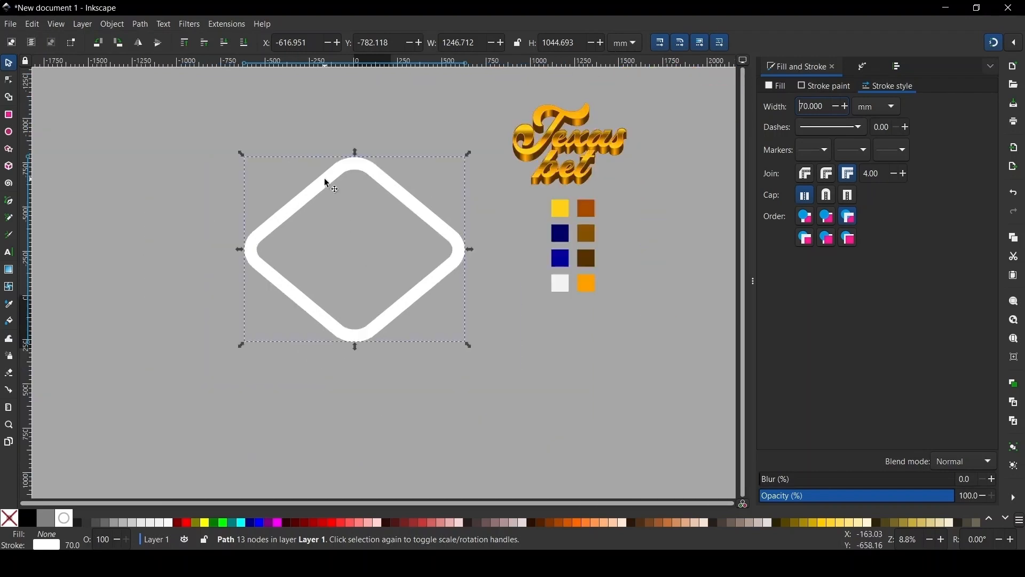
scroll(328, 187, "up", 1)
scroll(360, 249, "up", 1)
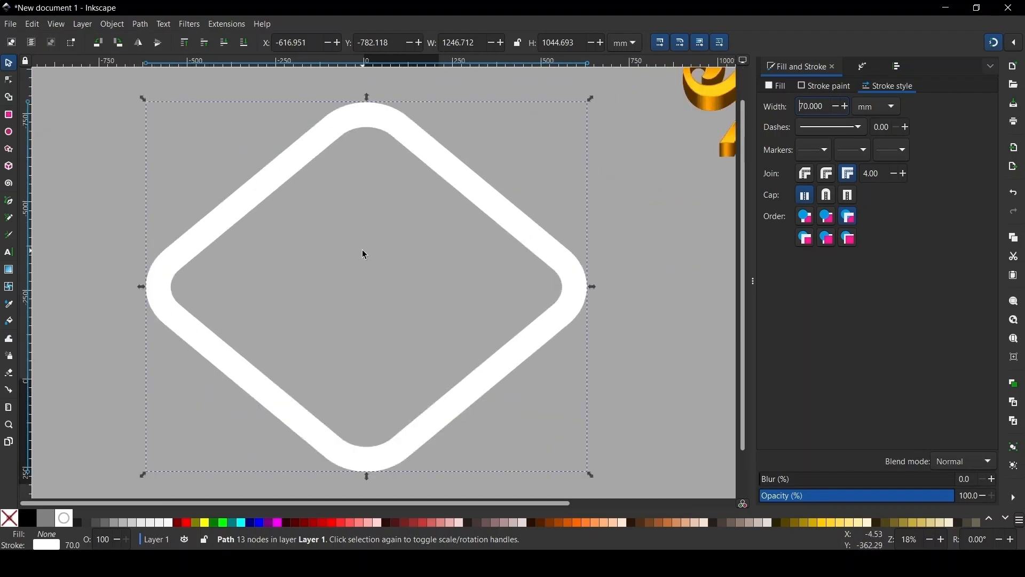
Reduce the diamond outline's stroke width to 65 mm.
triple_click(832, 109)
type("65")
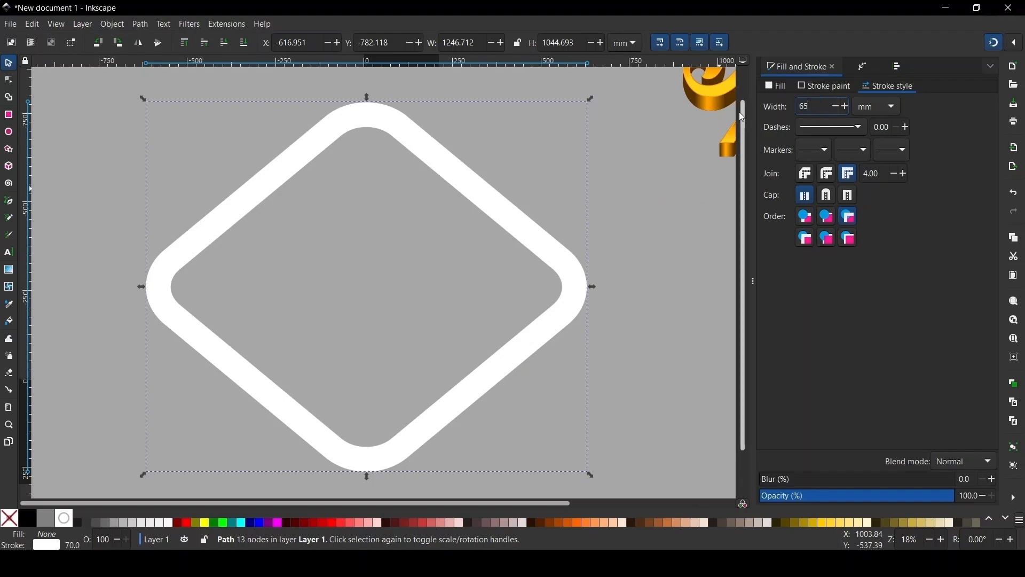
key("Return")
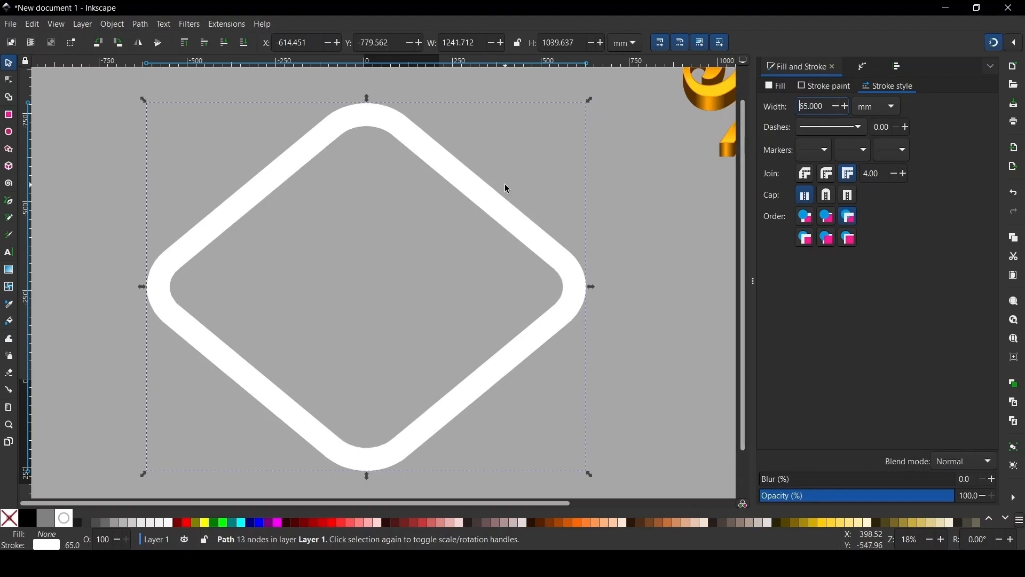
scroll(387, 219, "down", 1)
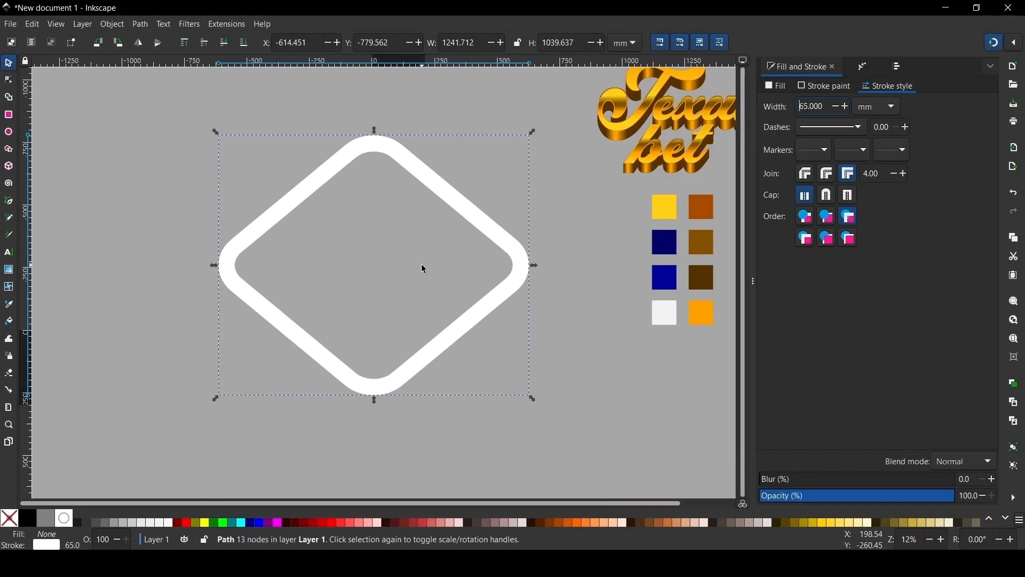
Draw a circle about 158 mm across beside the diamond's upper-left edge, with a black fill and no stroke.
left_click(9, 135)
left_click_drag(150, 185, 178, 210)
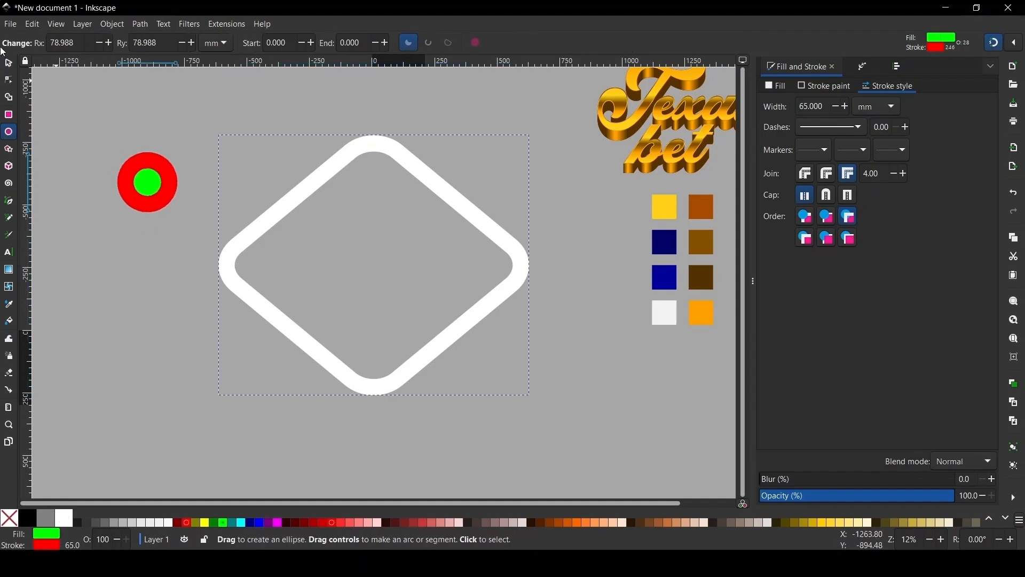
key("s")
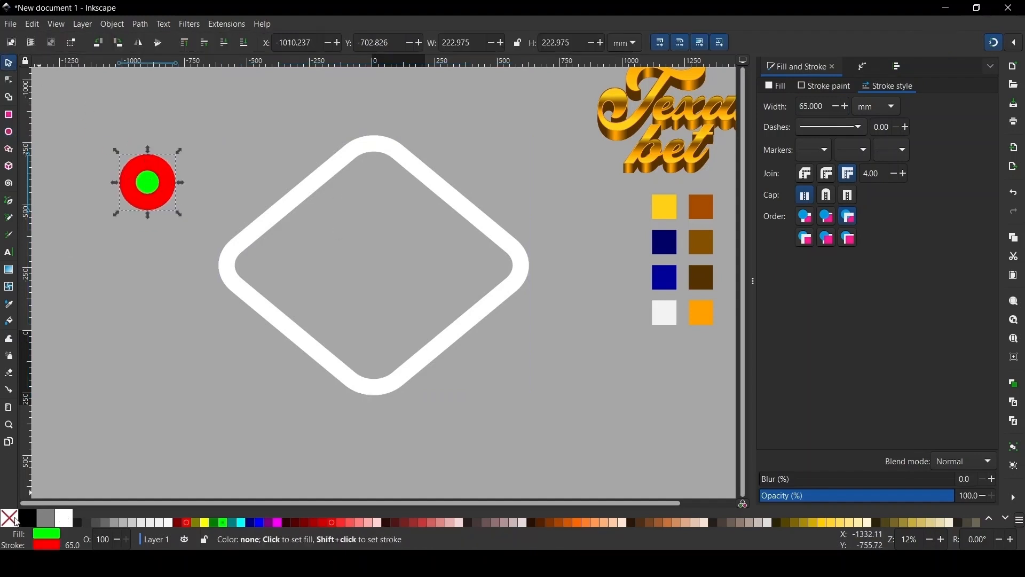
left_click(17, 521)
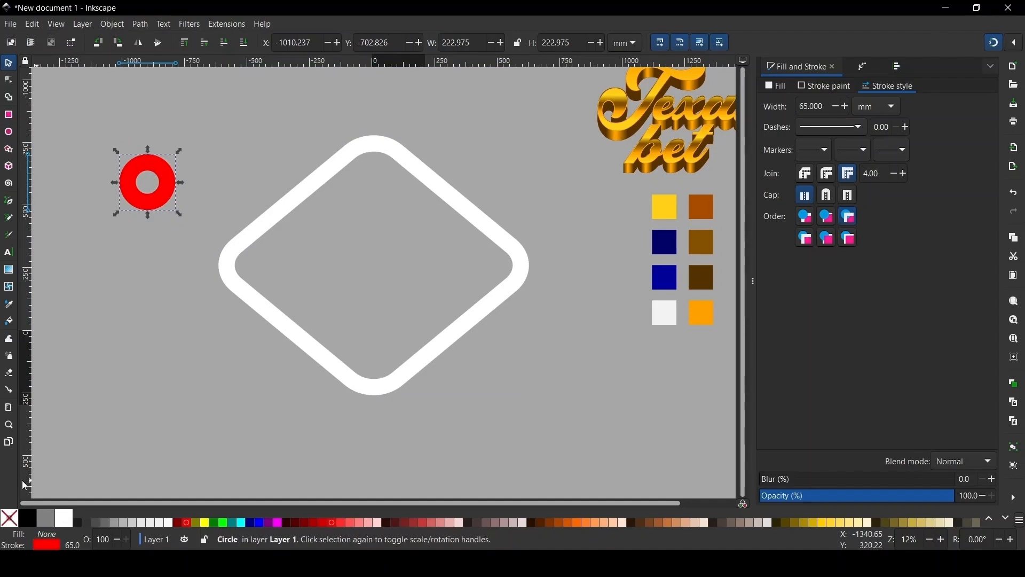
left_click(10, 523, "shift")
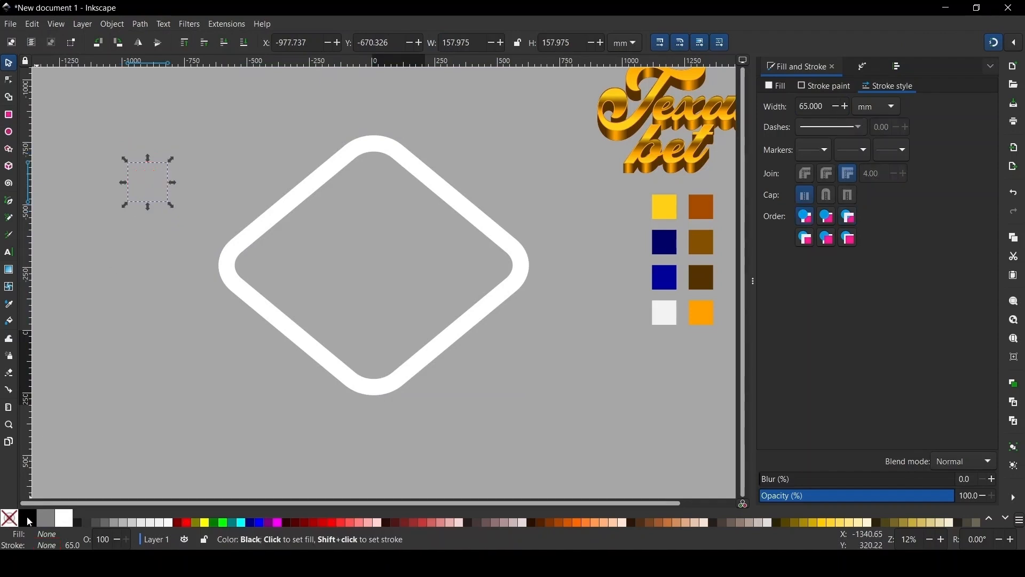
left_click(27, 518)
Move the black circle onto the diamond outline's left corner and scale it down proportionally to about 42 mm, inside the stroke.
left_click_drag(159, 205, 233, 270)
scroll(208, 267, "up", 4)
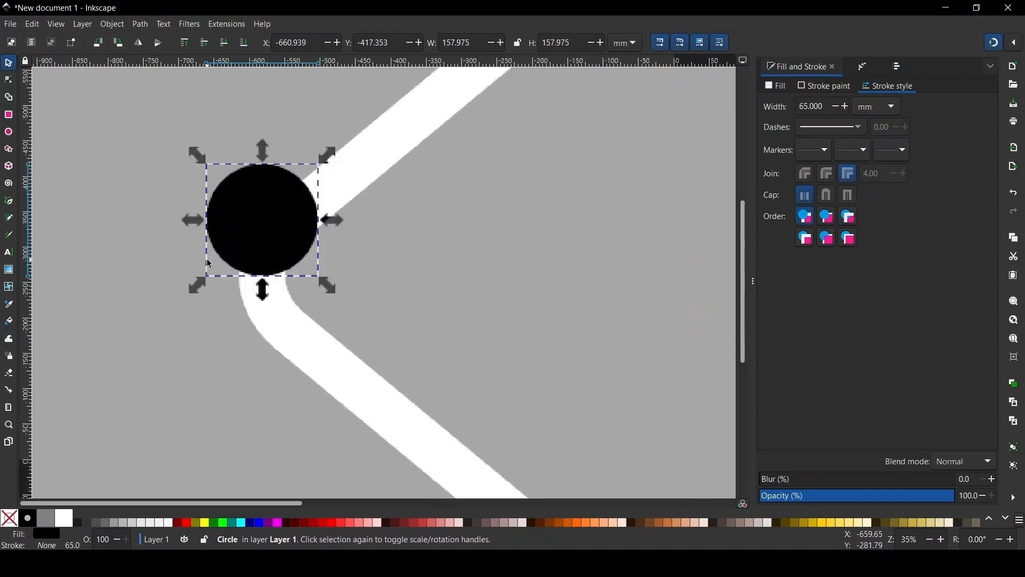
left_click_drag(331, 212, 354, 279)
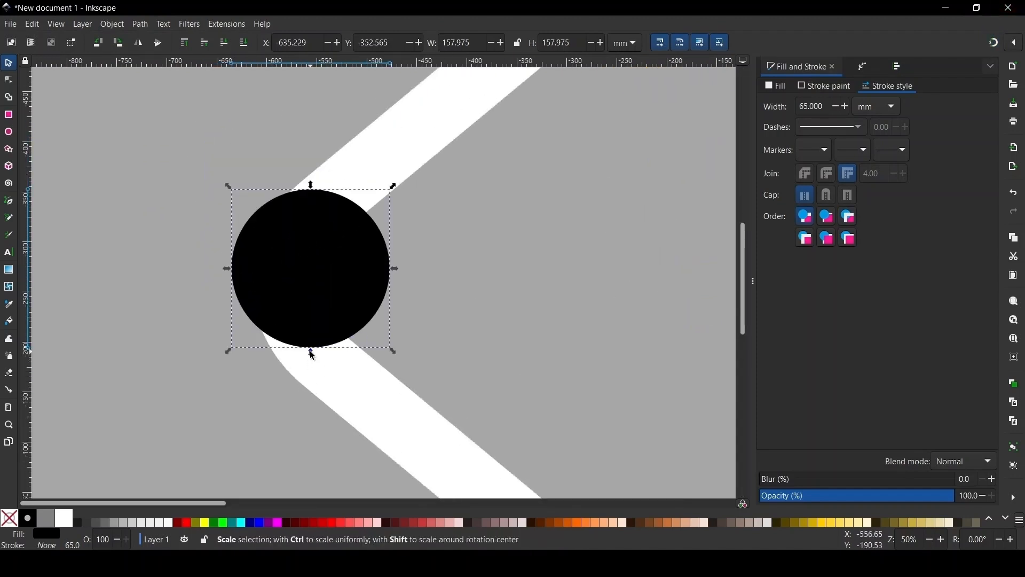
left_click_drag(310, 353, 302, 303)
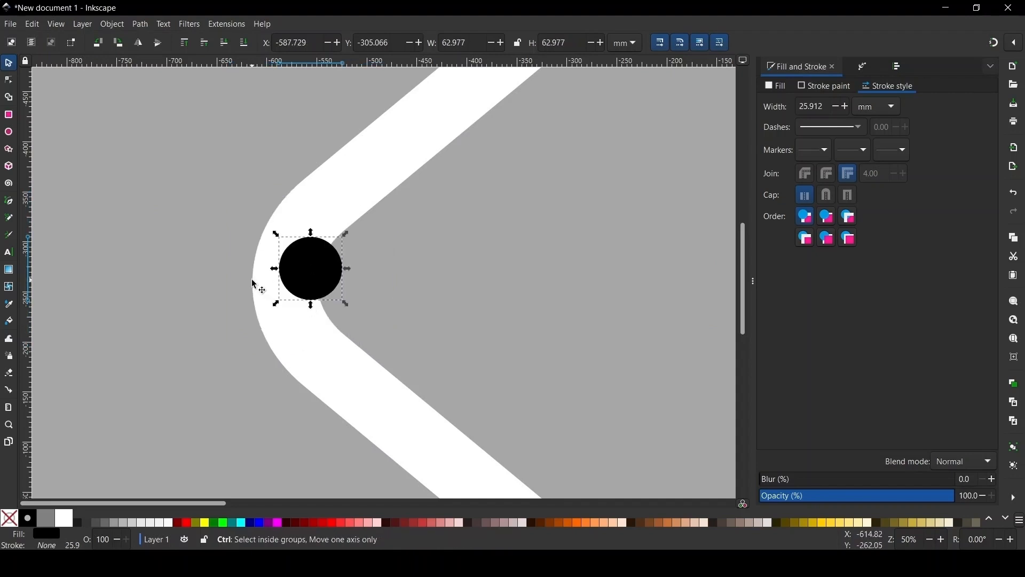
scroll(250, 280, "up", 3)
left_click_drag(380, 246, 314, 263)
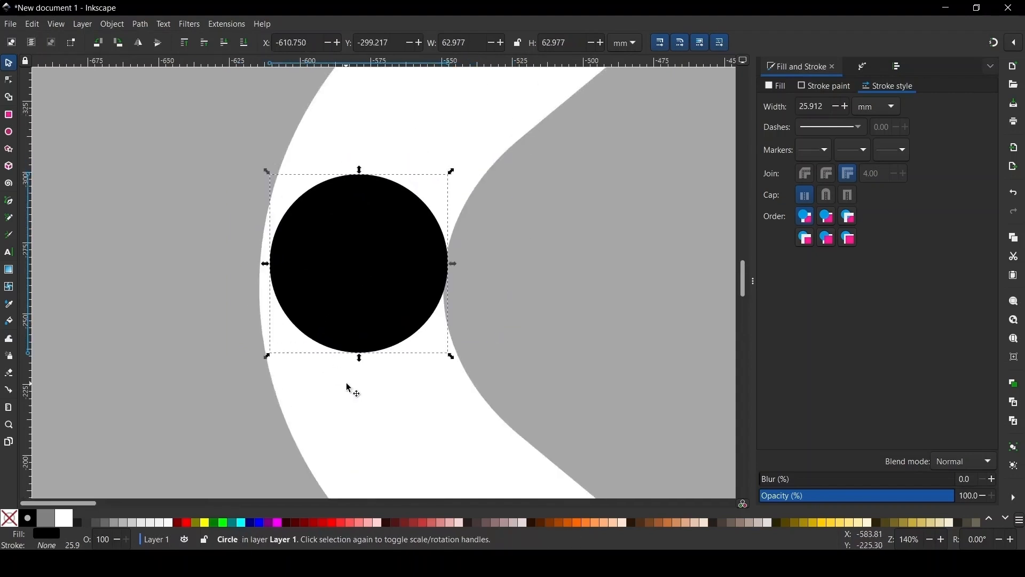
left_click_drag(359, 361, 361, 323)
left_click_drag(369, 247, 359, 248)
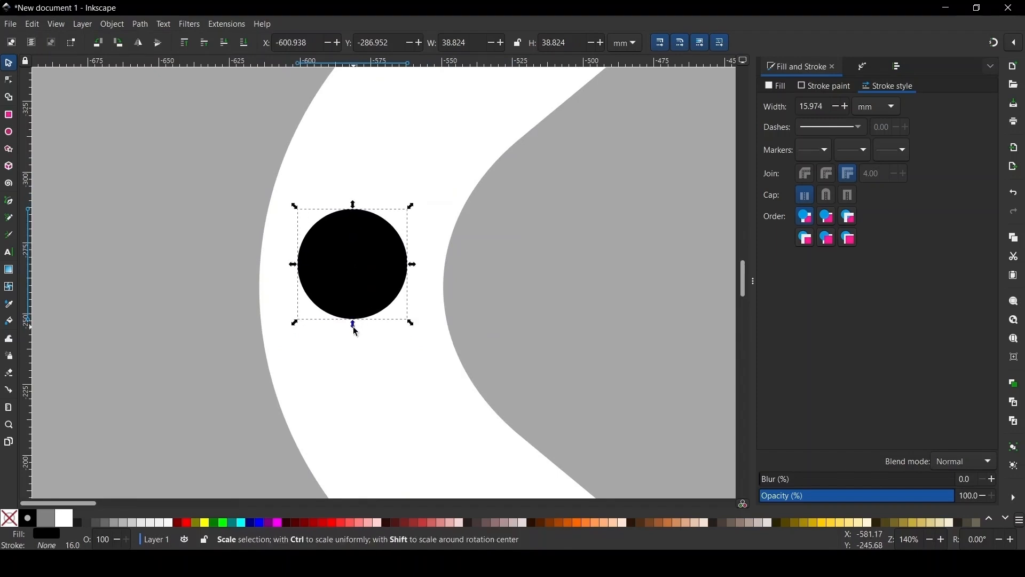
left_click_drag(354, 325, 352, 330)
scroll(289, 281, "down", 7, "ctrl")
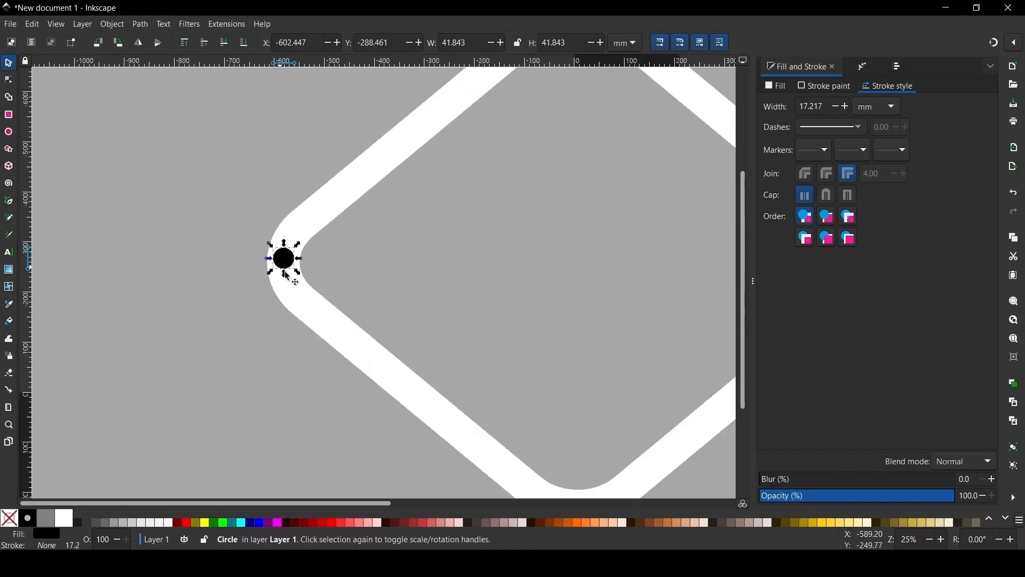
left_click(414, 303)
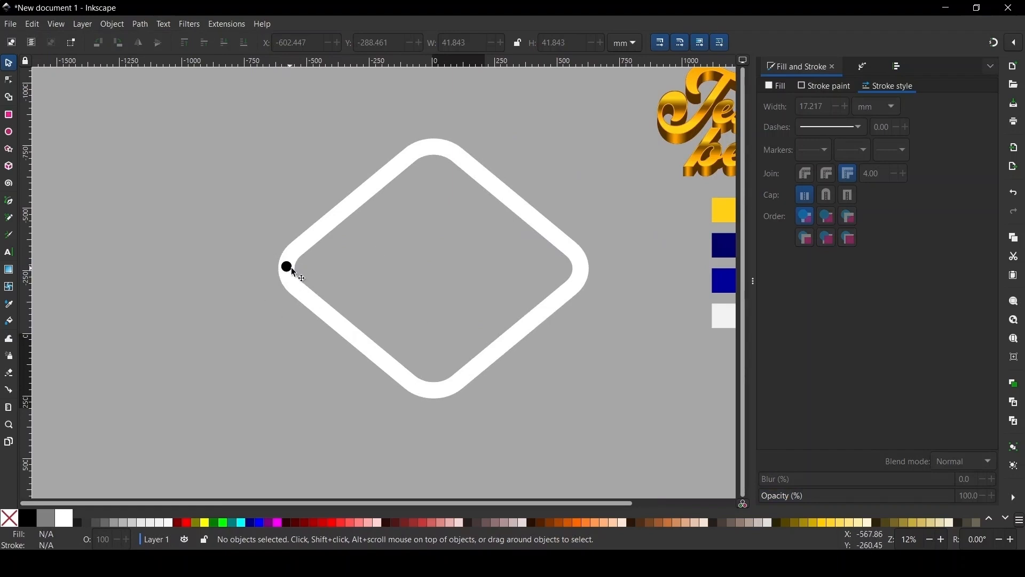
Set the diamond outline's stroke width to 60 mm.
scroll(334, 246, "down", 1, "ctrl")
scroll(288, 265, "up", 4, "ctrl")
scroll(202, 263, "down", 2, "ctrl")
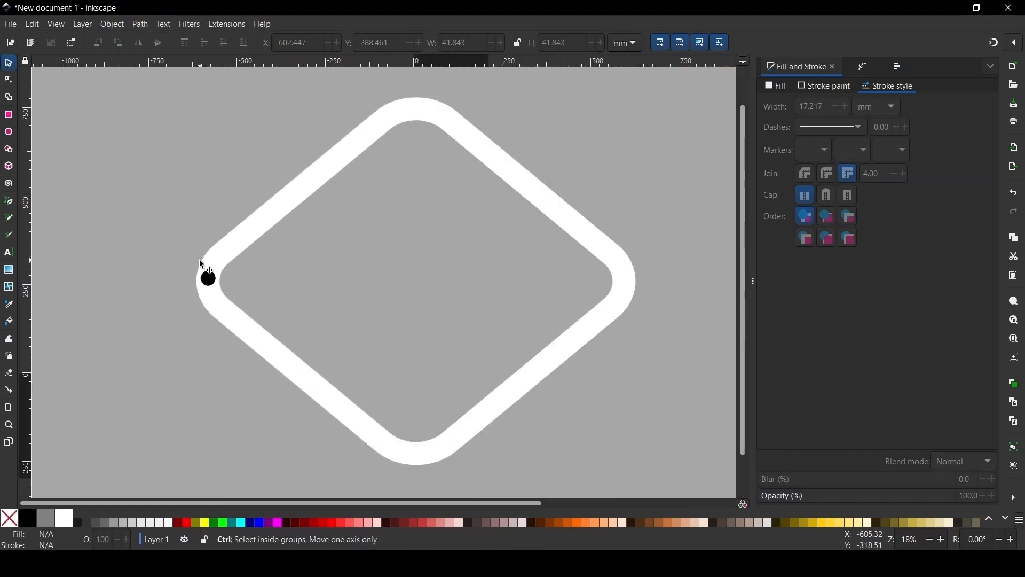
scroll(309, 321, "down", 2, "ctrl")
scroll(335, 323, "up", 3, "ctrl")
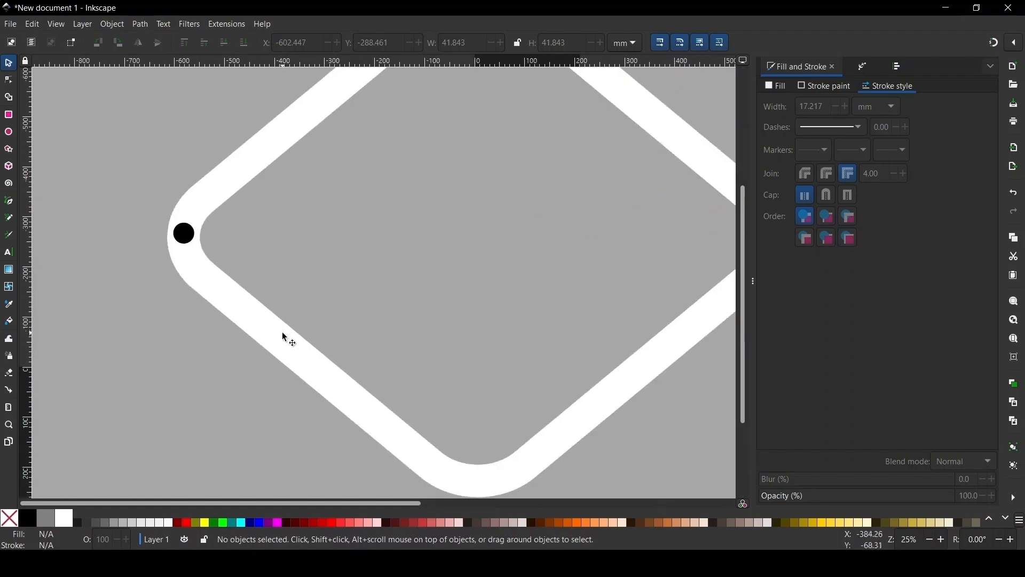
left_click(285, 338)
scroll(336, 246, "down", 2, "ctrl")
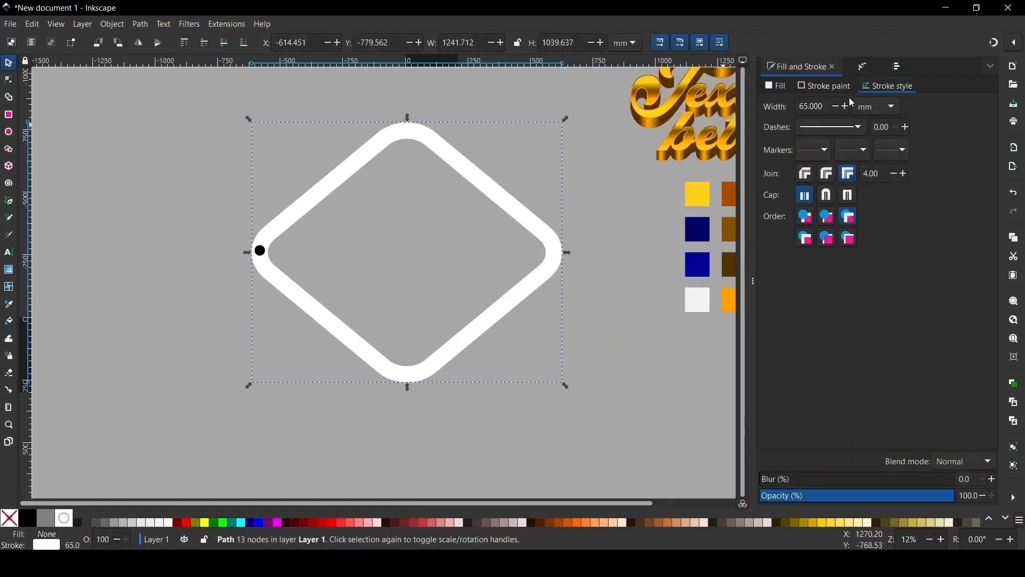
left_click_drag(826, 107, 786, 111)
Scale the black circle down to about 40 mm and move it off the outline, outside the diamond's upper-left edge.
left_click(261, 250)
scroll(259, 252, "up", 5, "ctrl")
scroll(250, 231, "up", 5, "ctrl")
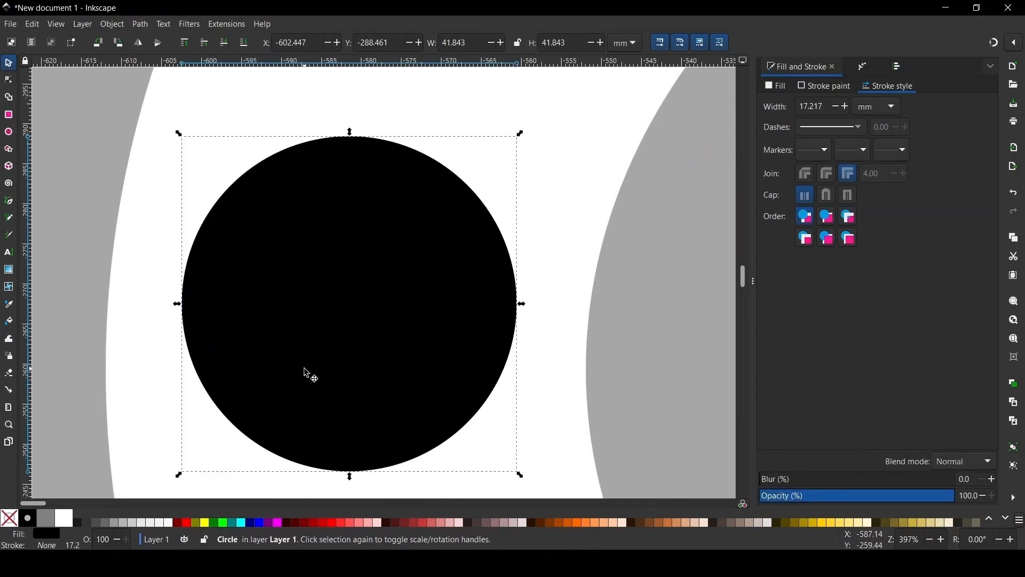
scroll(295, 170, "down", 1, "ctrl")
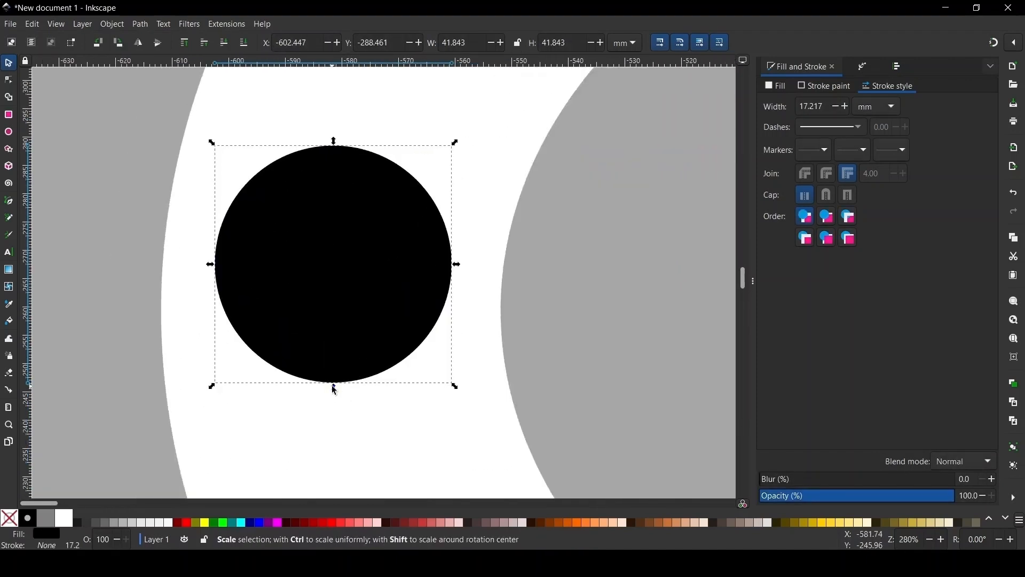
left_click_drag(331, 392, 336, 379)
scroll(259, 229, "down", 6, "ctrl")
left_click(76, 131)
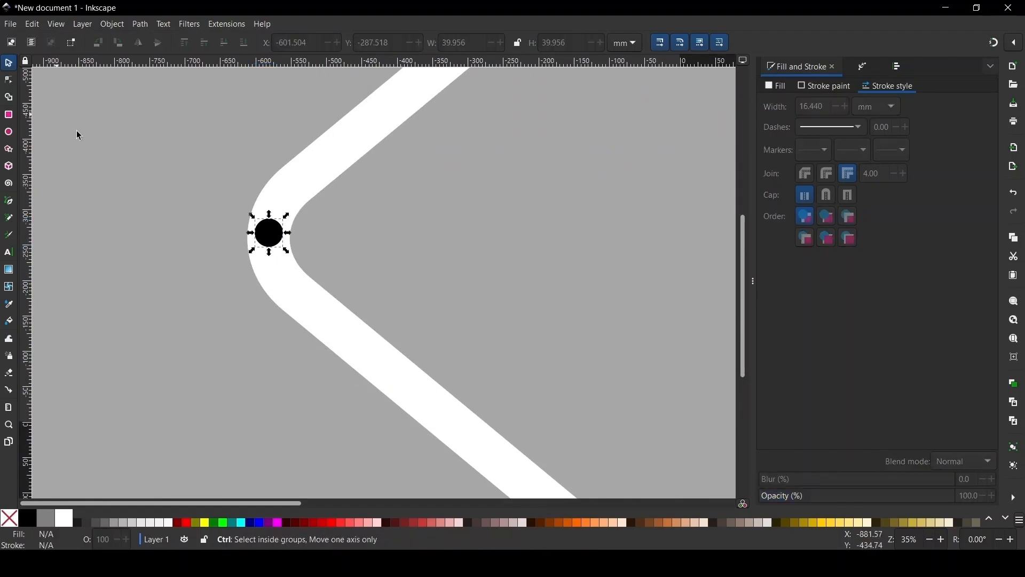
scroll(73, 130, "down", 2, "ctrl")
scroll(384, 181, "up", 1, "ctrl")
scroll(299, 251, "down", 1, "ctrl")
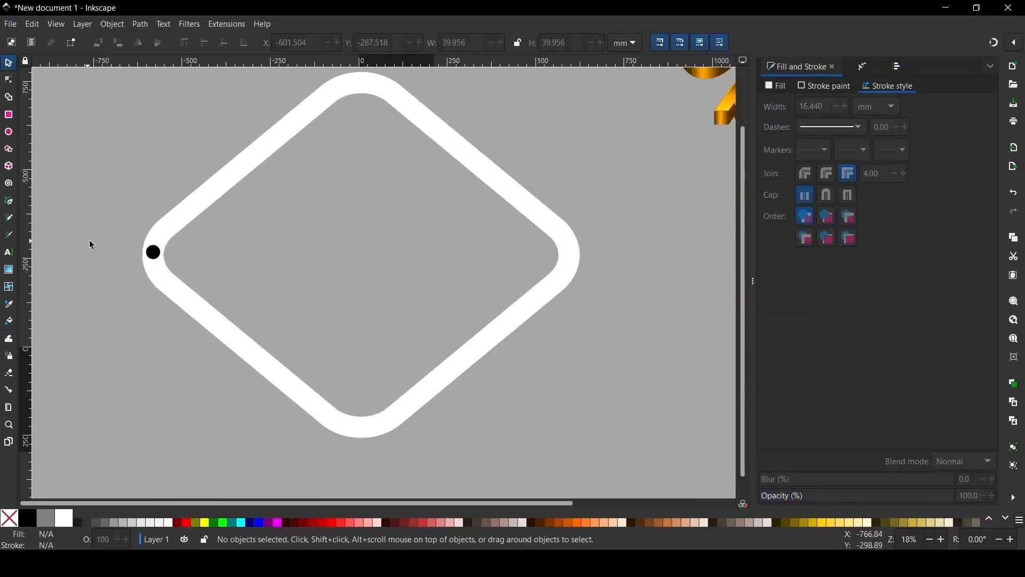
left_click_drag(154, 254, 127, 192)
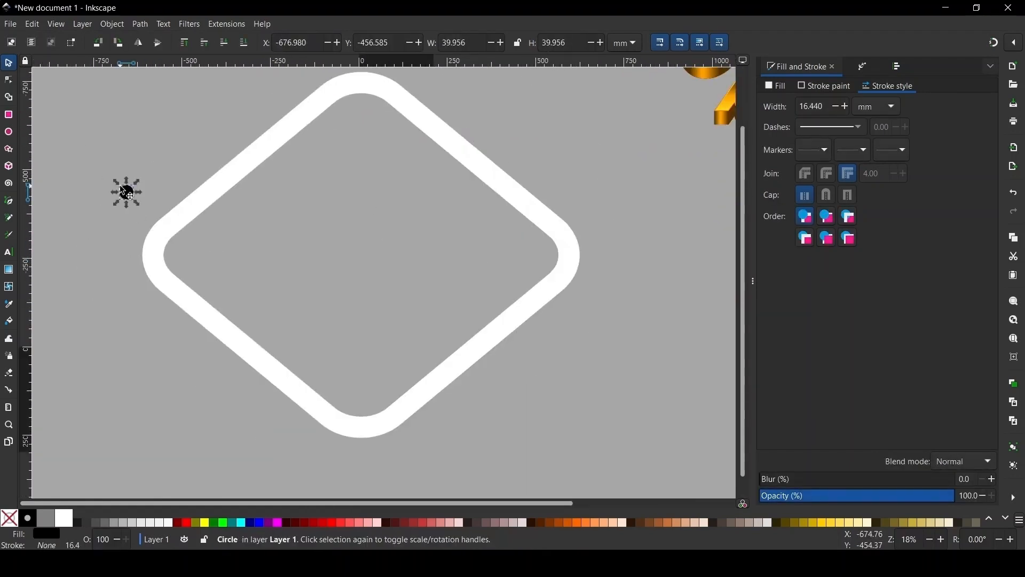
Delete the middle nodes at the left, right and bottom rounded corners of the diamond outline.
key("n")
left_click(302, 114)
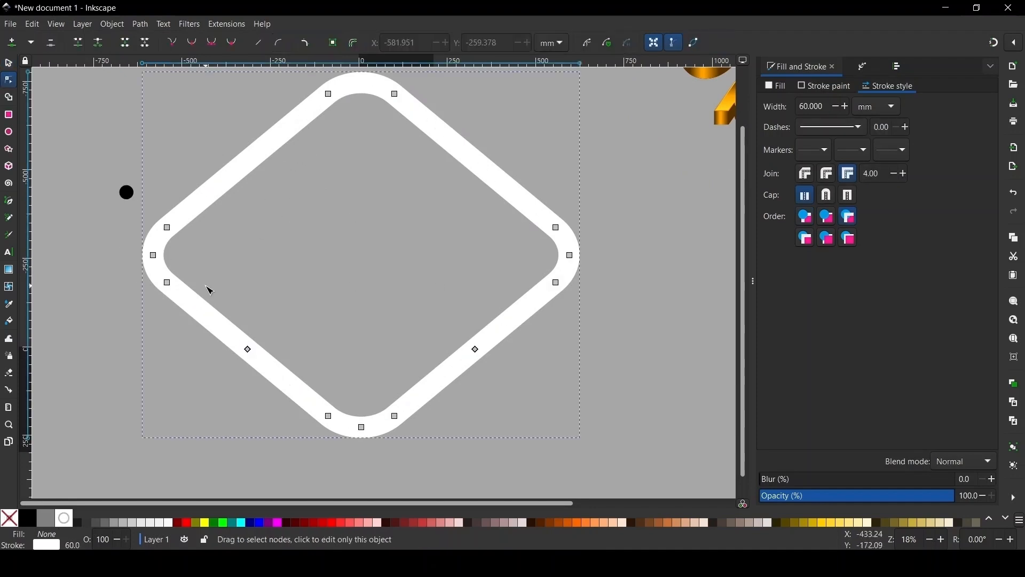
left_click(155, 256)
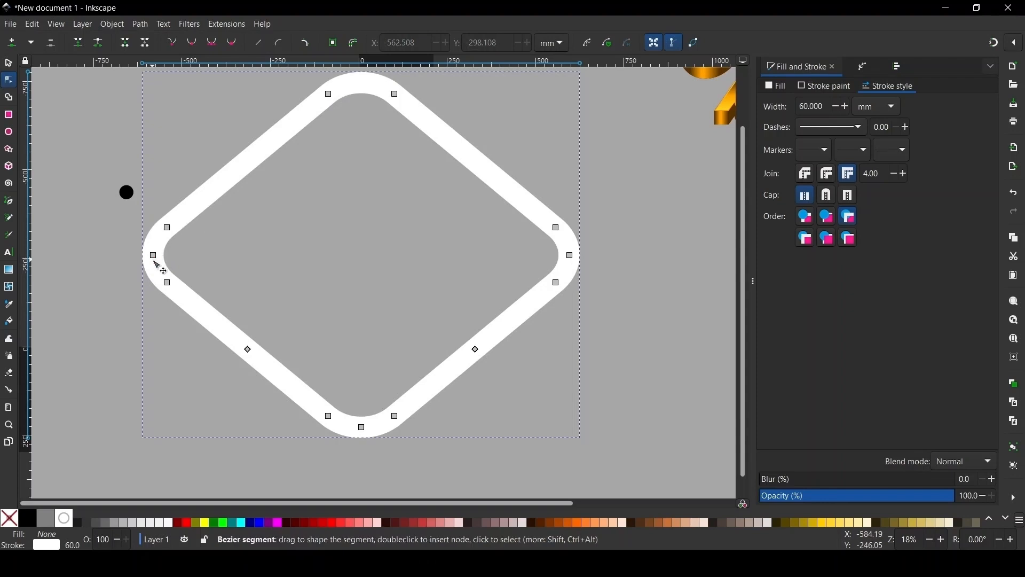
left_click(571, 256)
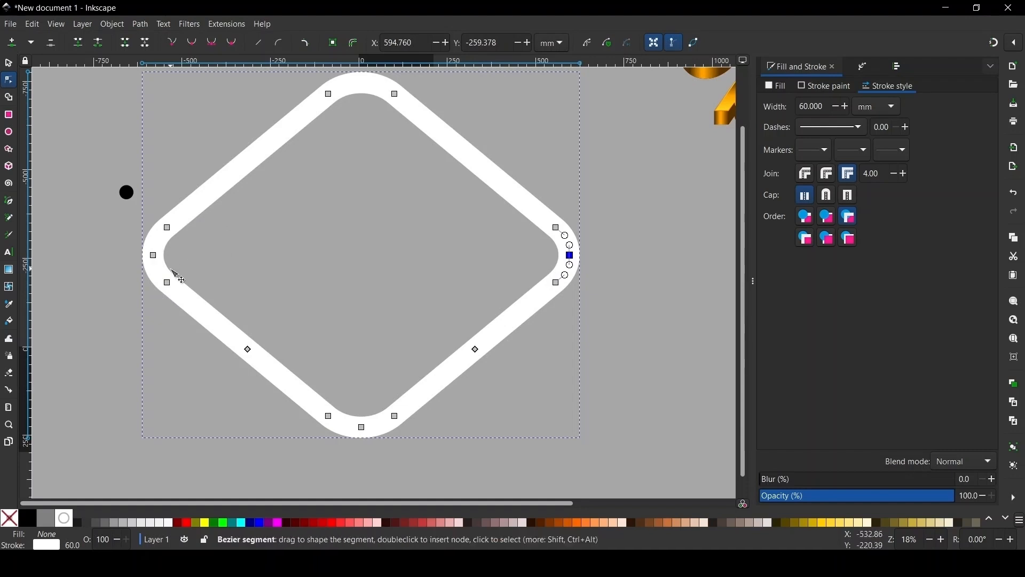
left_click(154, 256)
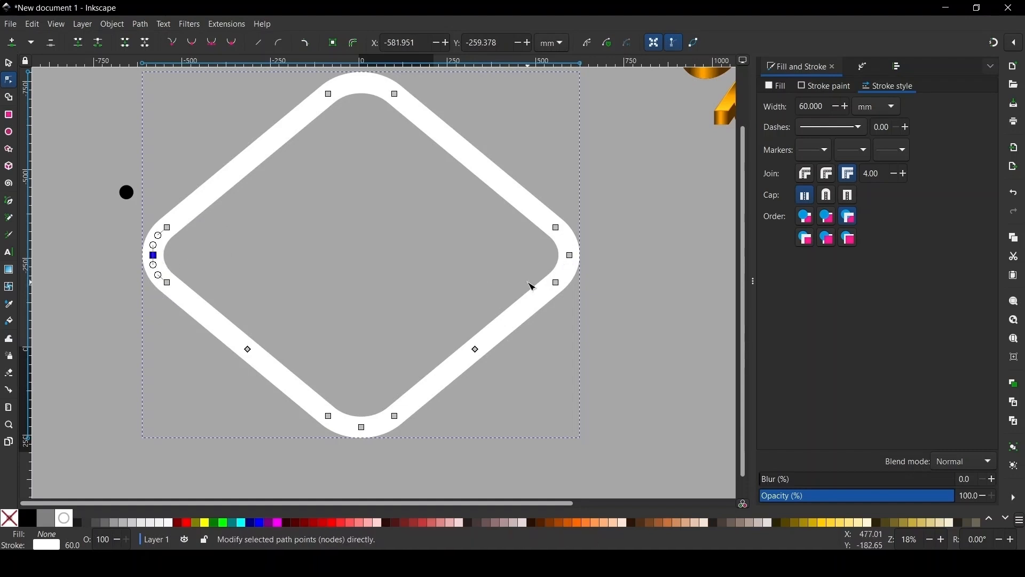
left_click(570, 255)
left_click(362, 427)
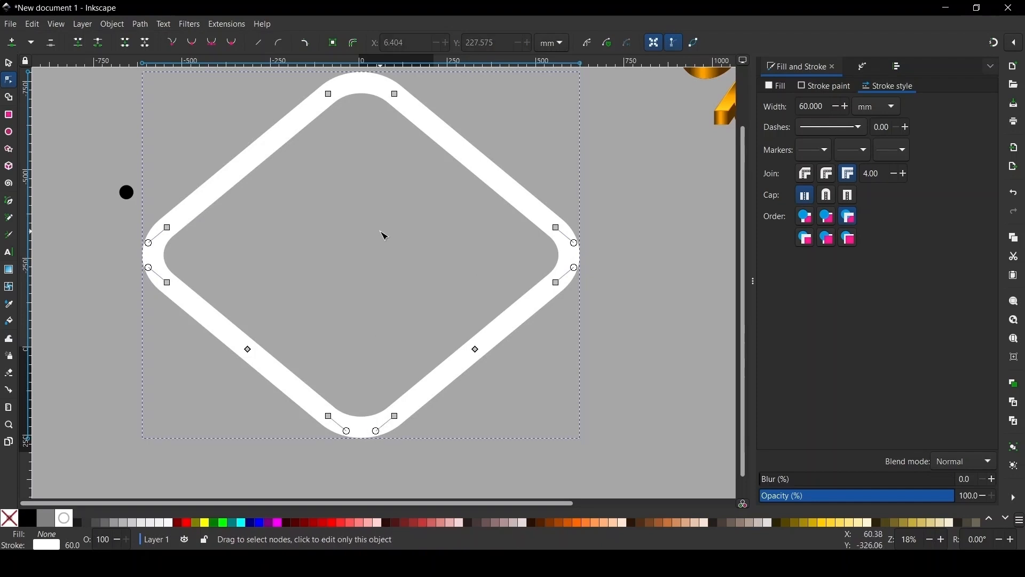
Insert new nodes midway between the eight nodes from the diamond's side corners down to its bottom corner.
left_click_drag(82, 251, 671, 461)
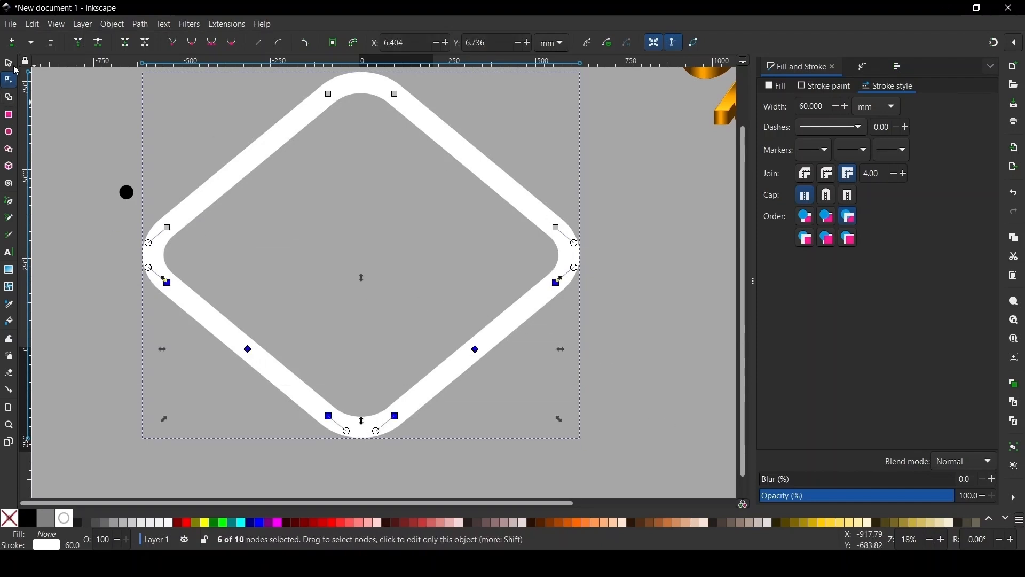
left_click_drag(70, 208, 675, 455)
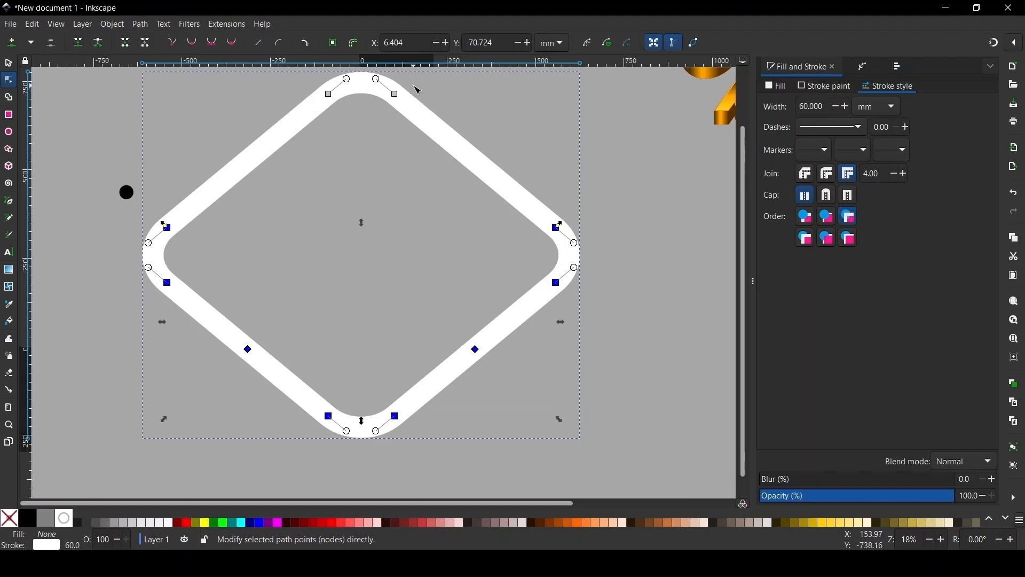
left_click(12, 42)
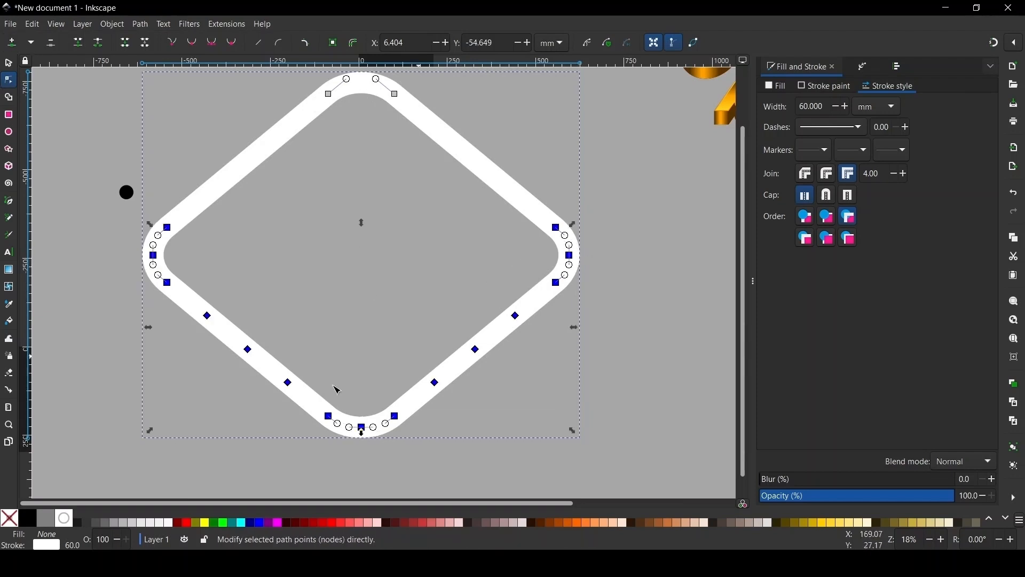
left_click(9, 64)
key("n")
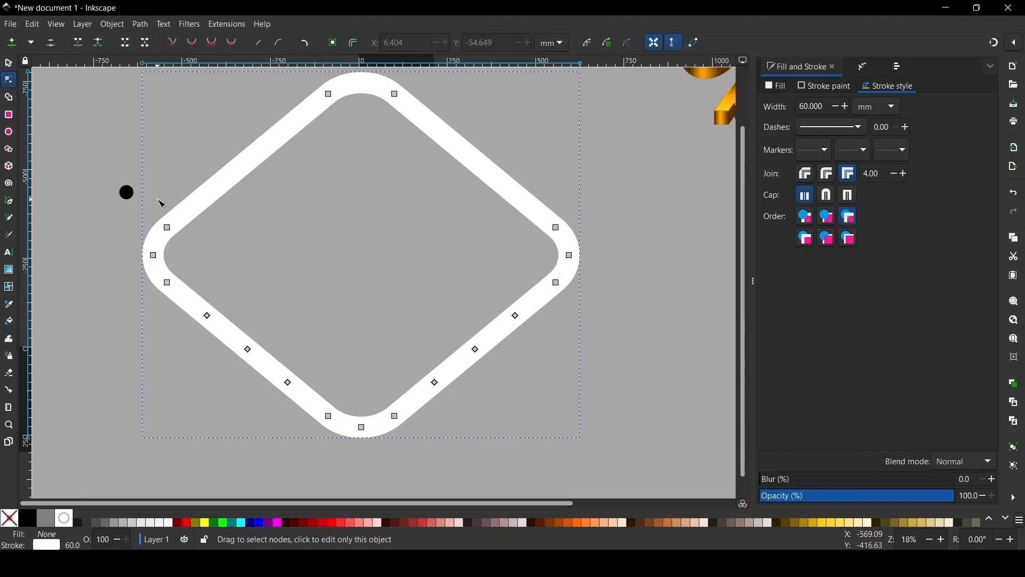
Copy the 13 nodes from the diamond outline's side corners down to its bottom corner and paste them as a separate piece.
left_click_drag(89, 237, 643, 457)
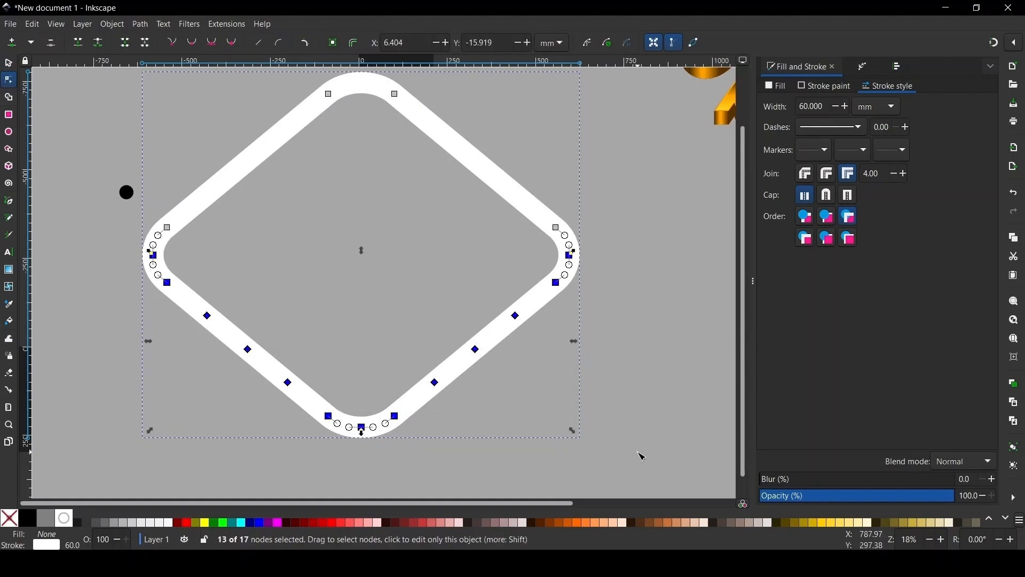
scroll(59, 115, "down", 3)
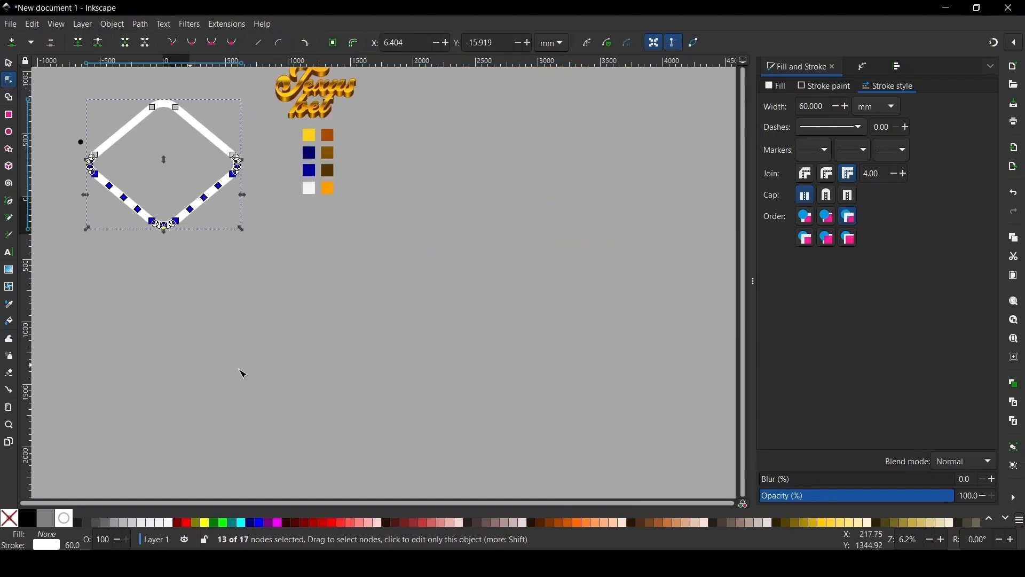
key("ctrl+v")
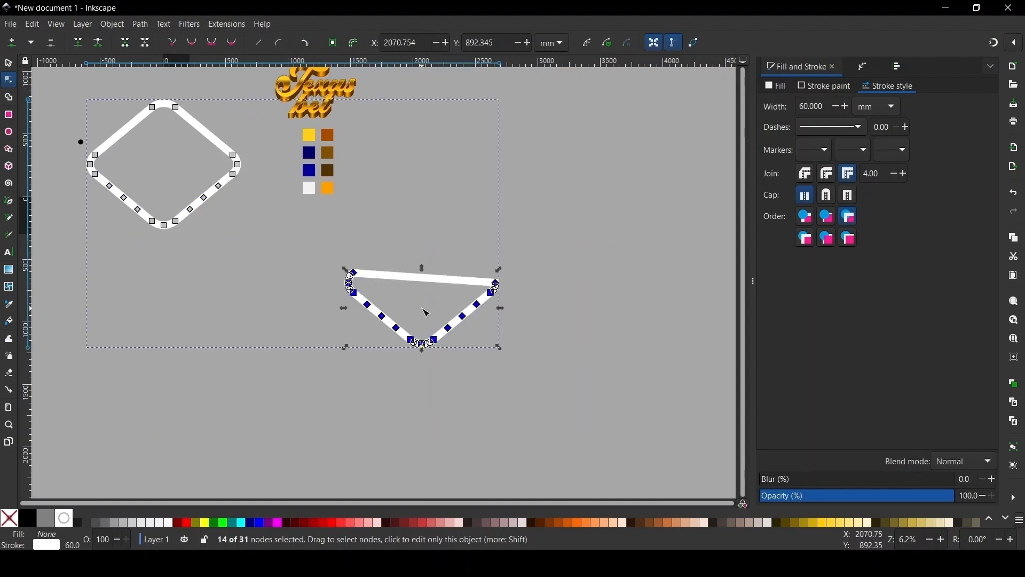
Split the pasted piece off from the diamond outline into its own path.
key("s")
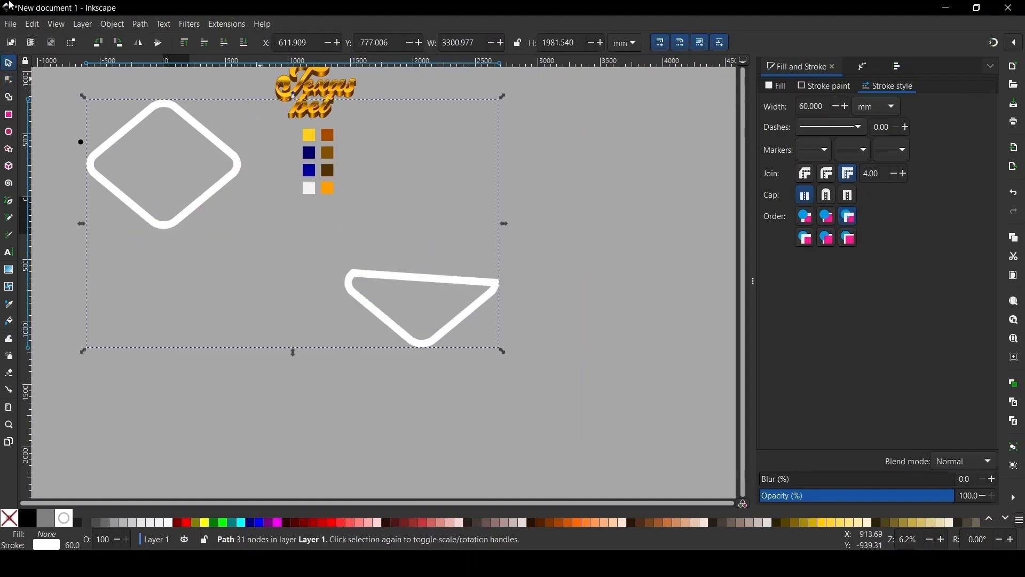
left_click(140, 24)
left_click(155, 211)
key("Escape")
Move the split-off path back over the diamond, give it a red stroke and raise it to the top.
left_click_drag(484, 288, 81, 143)
scroll(81, 143, "up", 5)
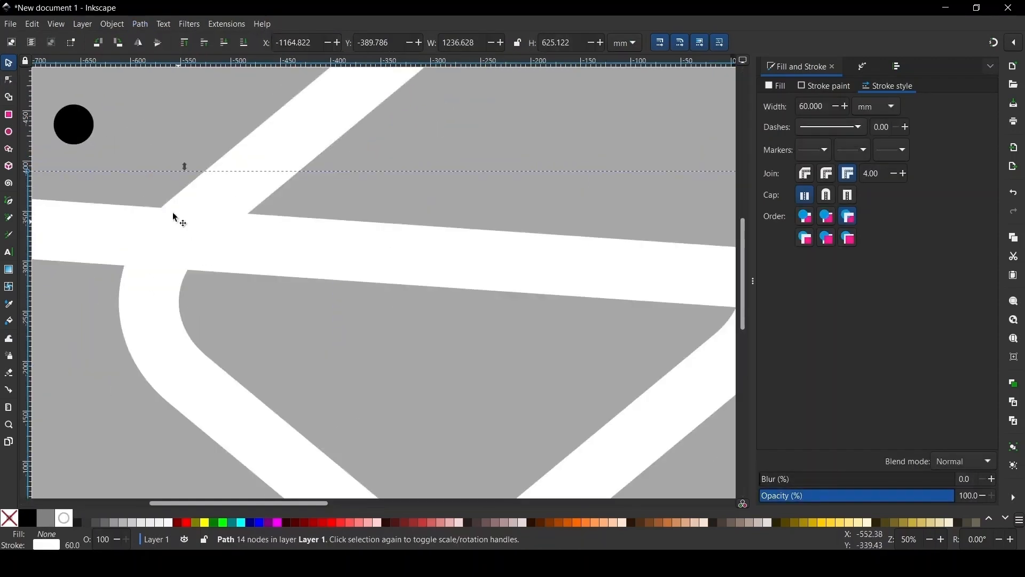
scroll(171, 212, "down", 3)
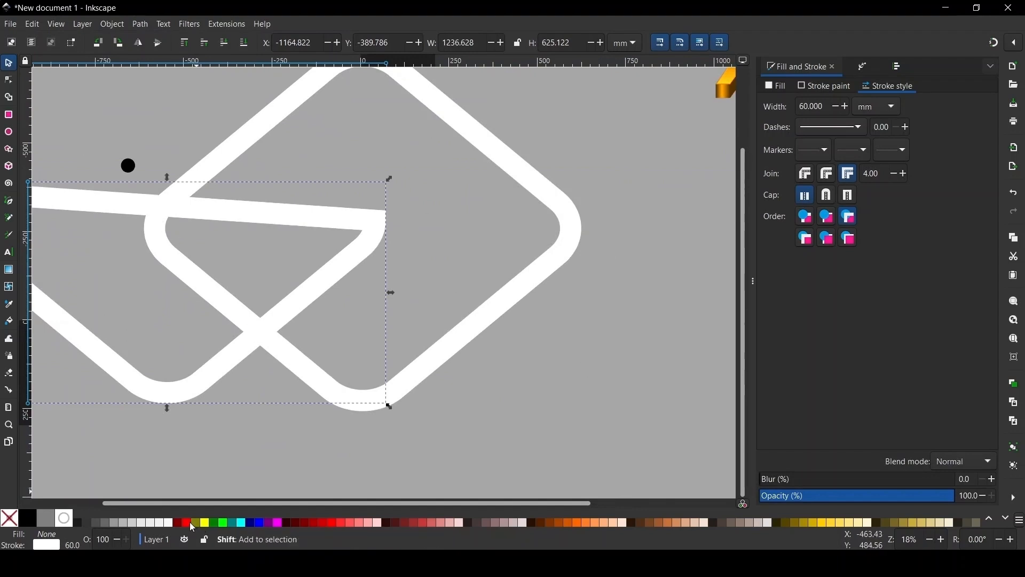
left_click(190, 522, "shift")
mouse_move(358, 238)
left_mouse_down()
mouse_move(510, 238)
mouse_move(510, 226)
left_mouse_up()
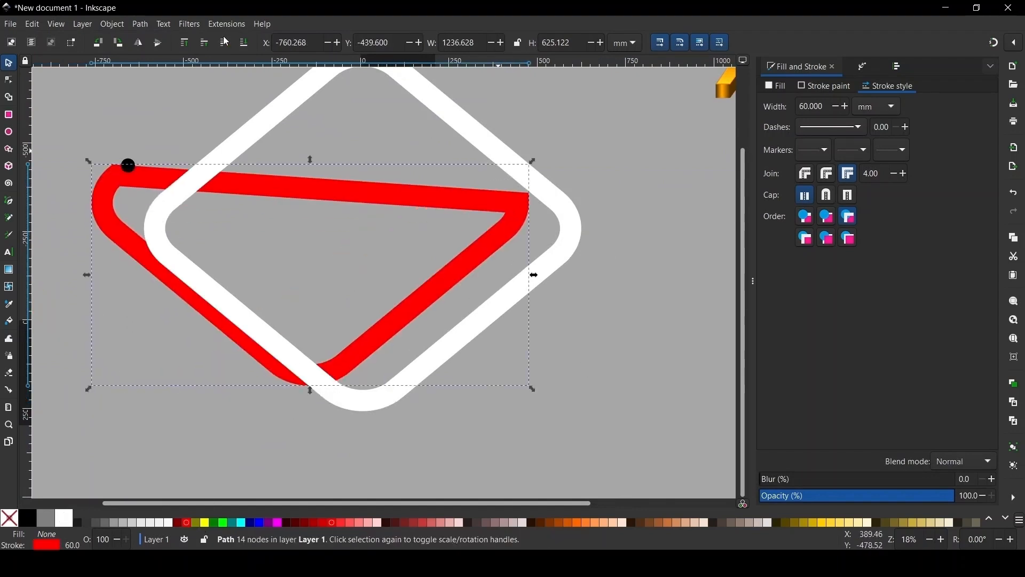
left_click(185, 43)
Enable snapping and align the red path exactly over the lower part of the white diamond outline.
left_click_drag(135, 183, 274, 224)
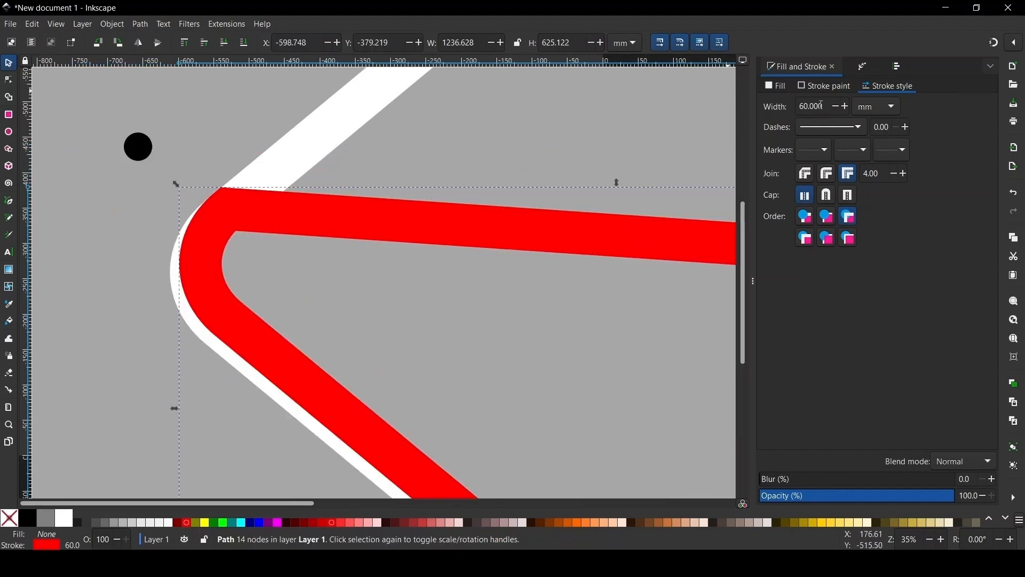
left_click(994, 43)
left_click_drag(263, 220, 260, 235)
scroll(95, 242, "down", 2)
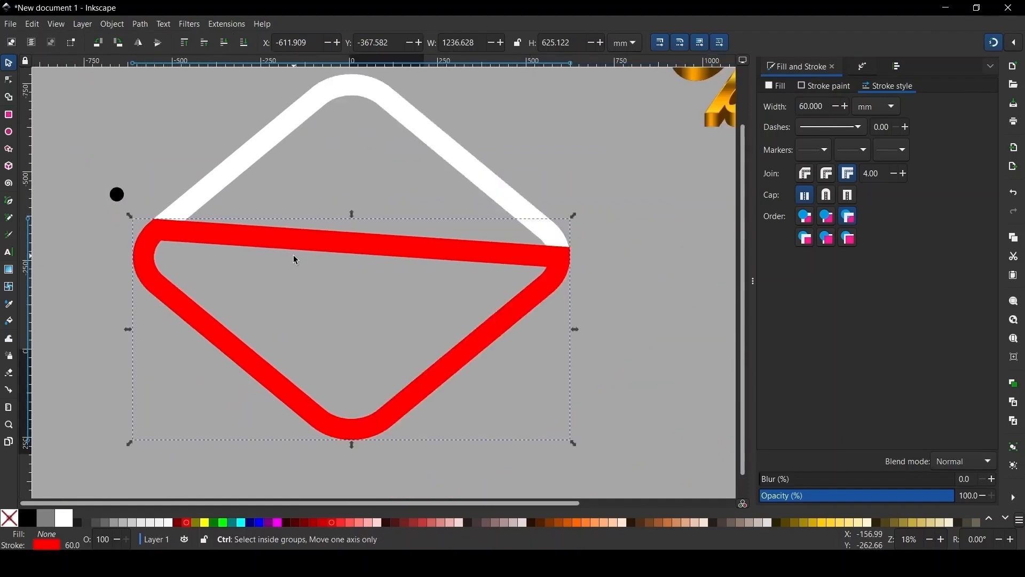
Break the red path at its upper-left node and delete the straight closing segment and surplus end node, leaving an open lower half between the side corners.
key("n")
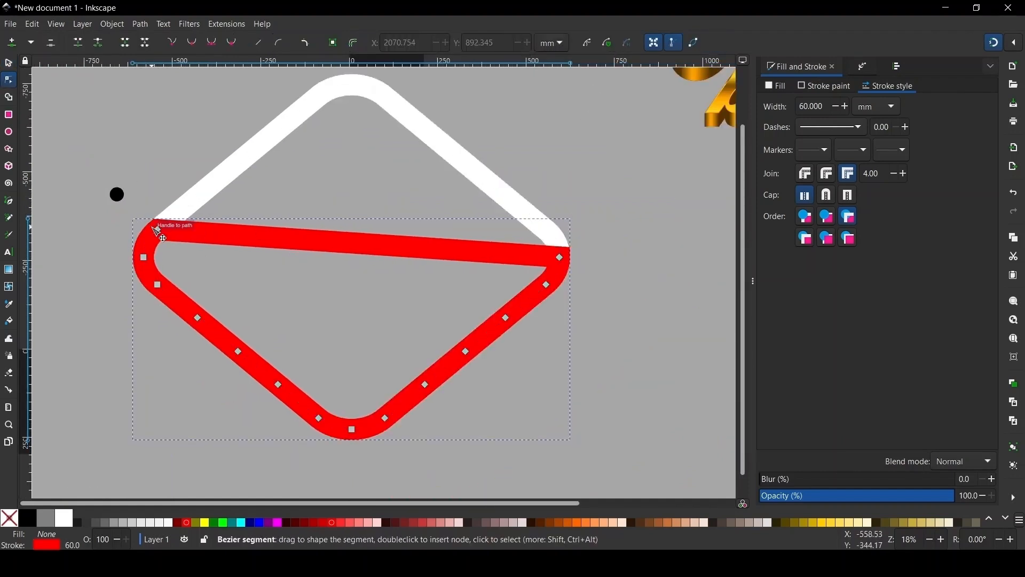
left_click(158, 230)
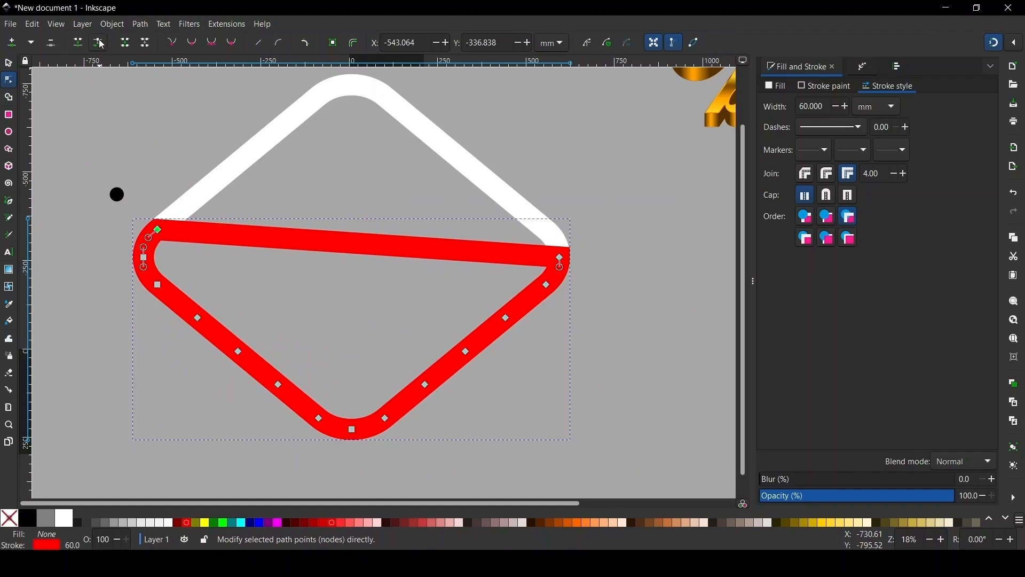
left_click(99, 43)
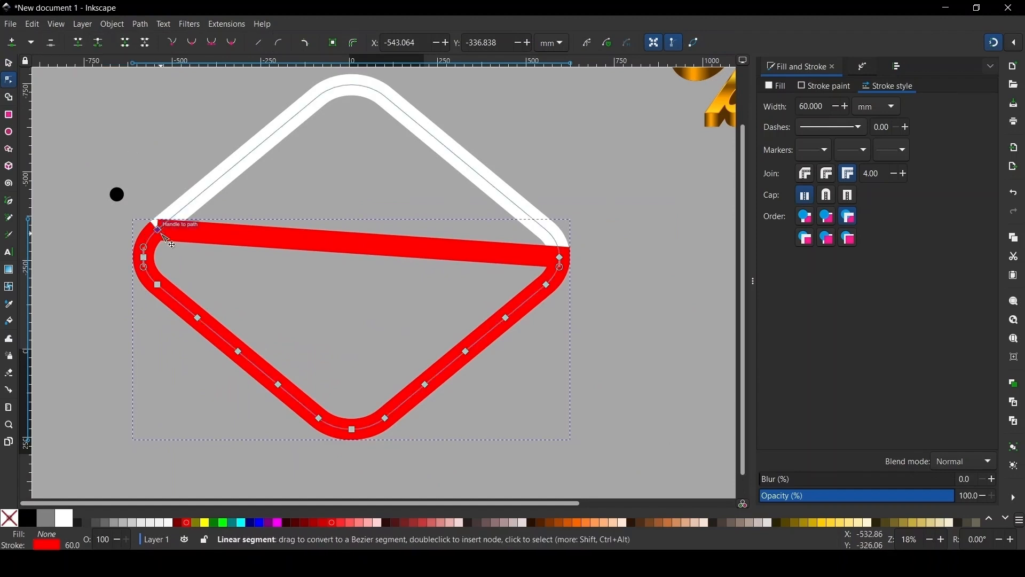
left_click_drag(162, 236, 230, 184)
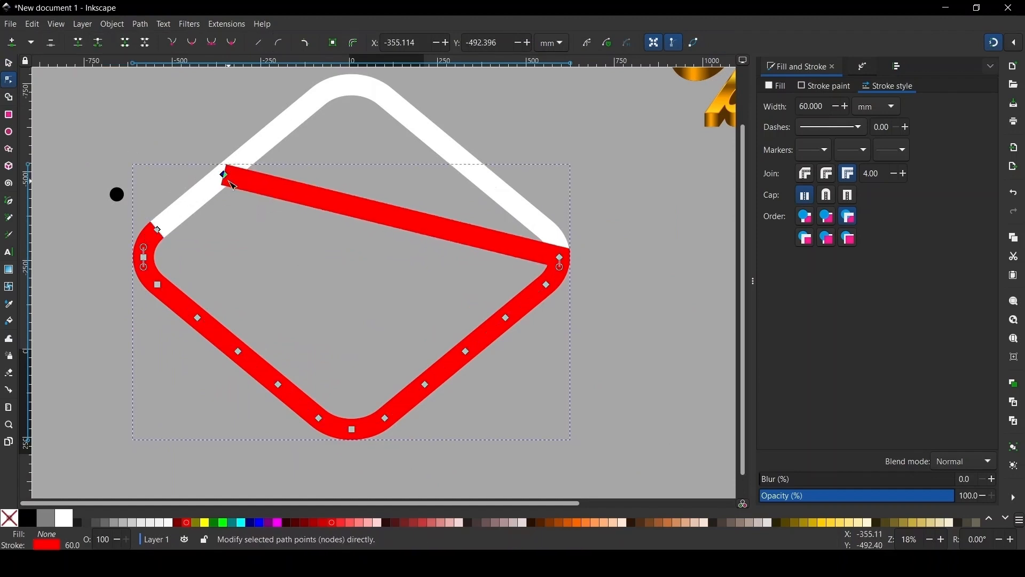
key("Delete")
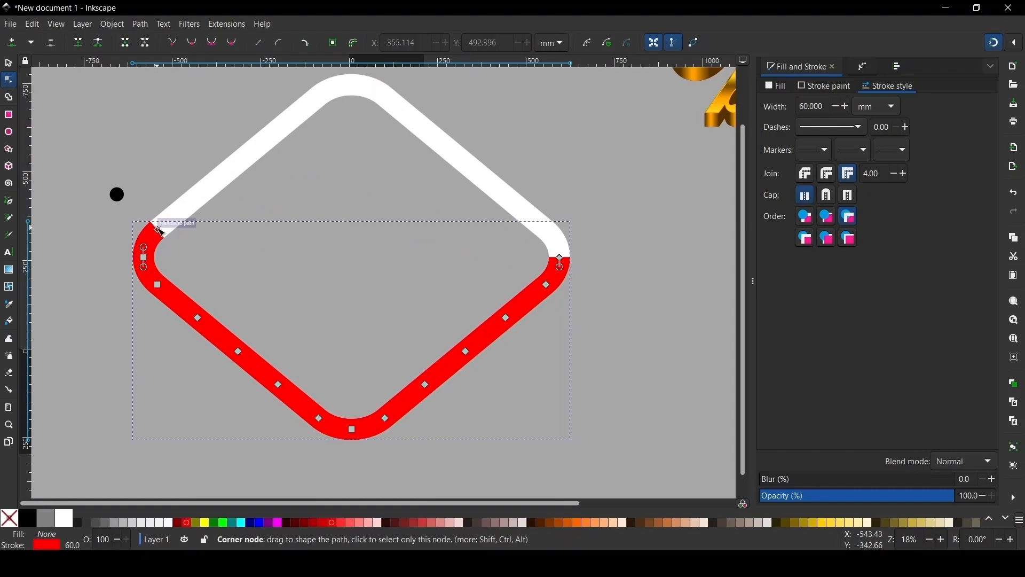
key("s")
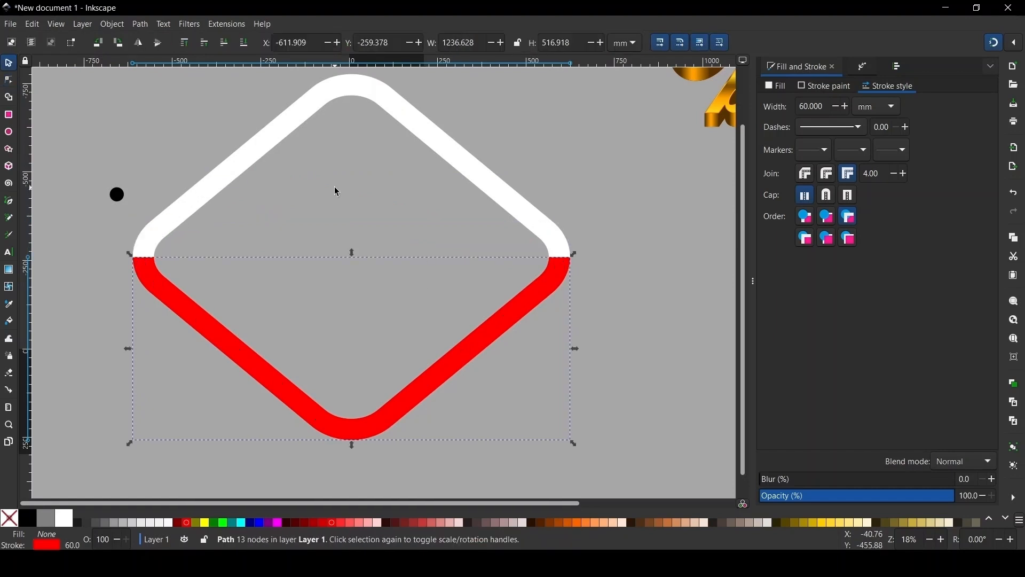
Place the black circle centred on the red path's end node at the diamond's left corner.
left_click(118, 197)
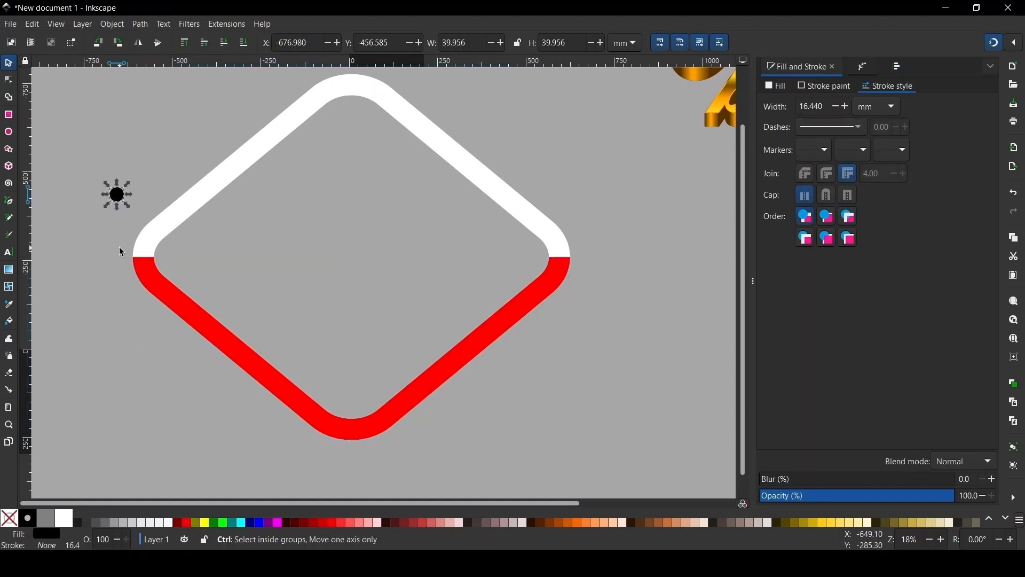
scroll(121, 256, "up", 2)
key("n")
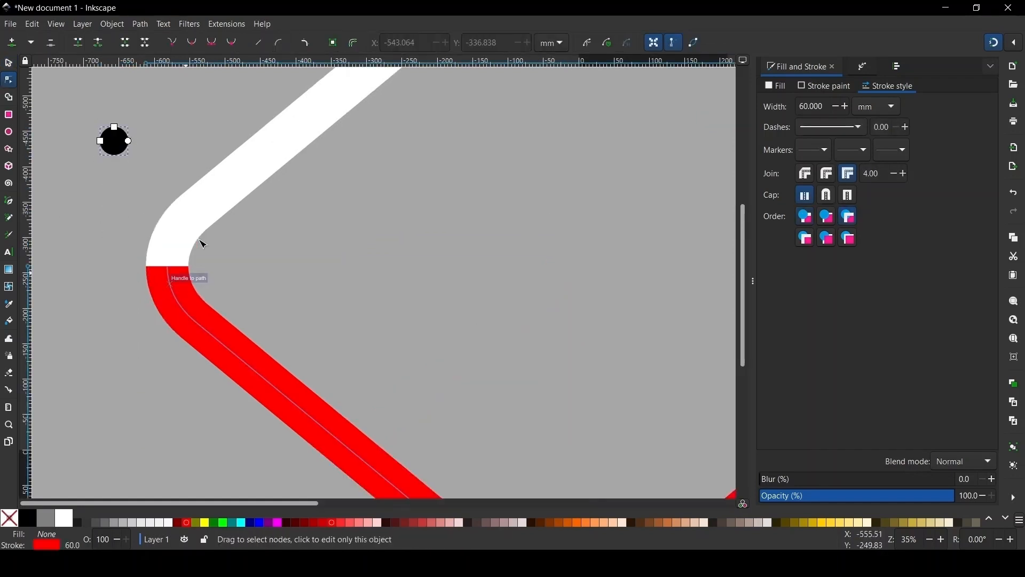
left_click(170, 273)
left_click(168, 266)
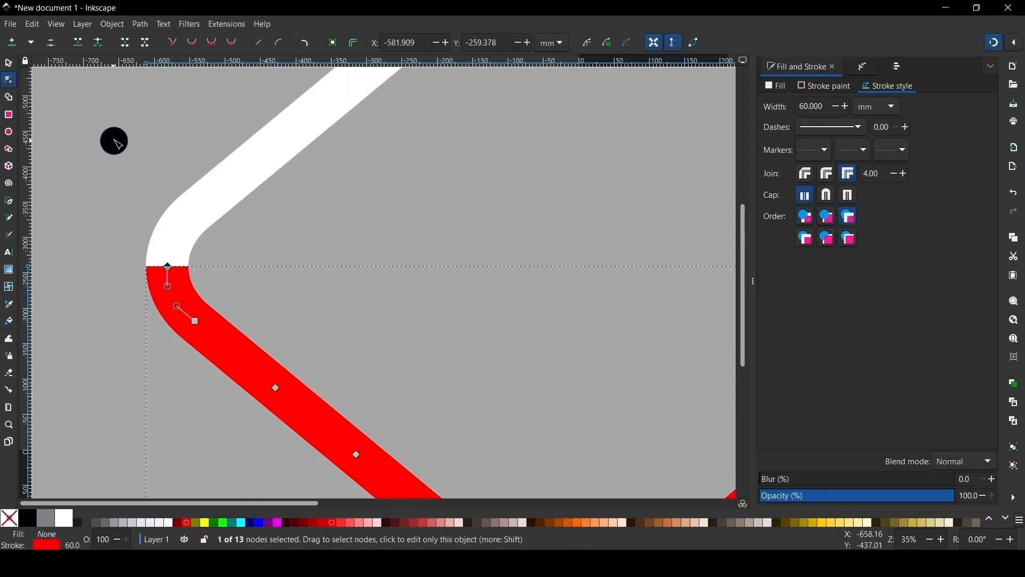
left_click(9, 63)
left_click_drag(114, 143, 164, 264)
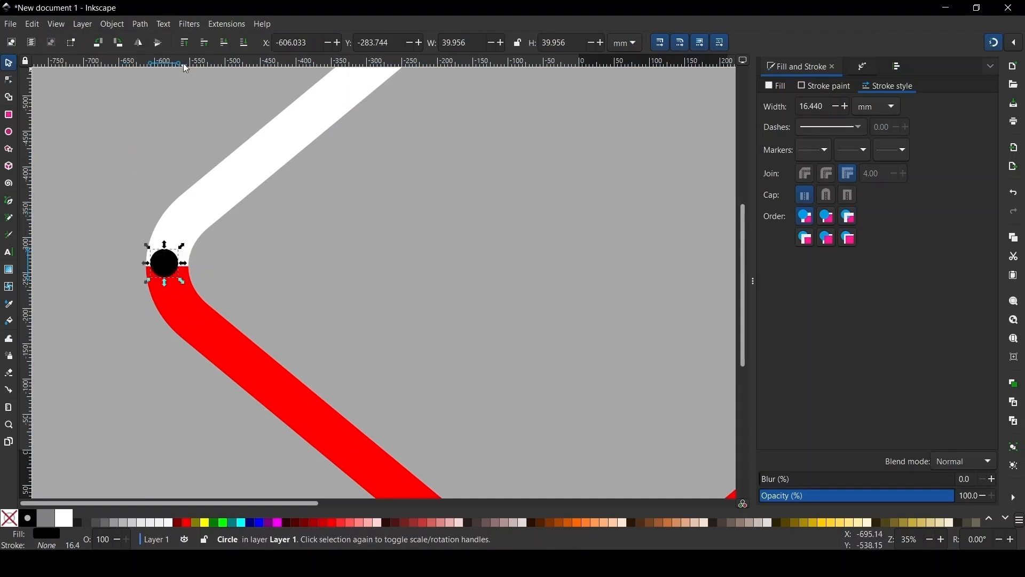
scroll(166, 283, "up", 3)
left_click_drag(159, 210, 183, 231)
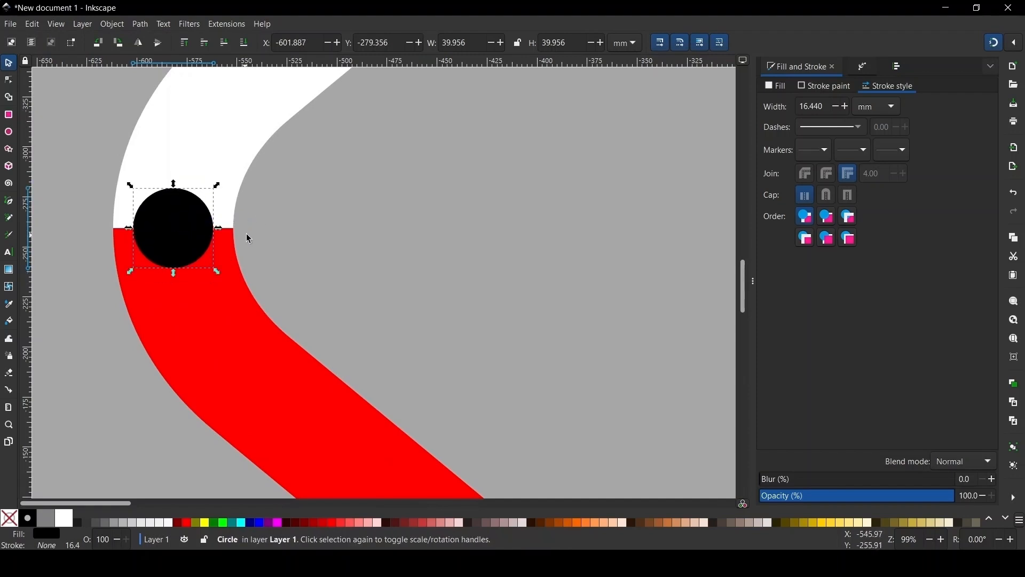
Duplicate the black circle and snap the copy, level with the original, onto the red path's end at the diamond's right corner.
scroll(105, 231, "down", 6)
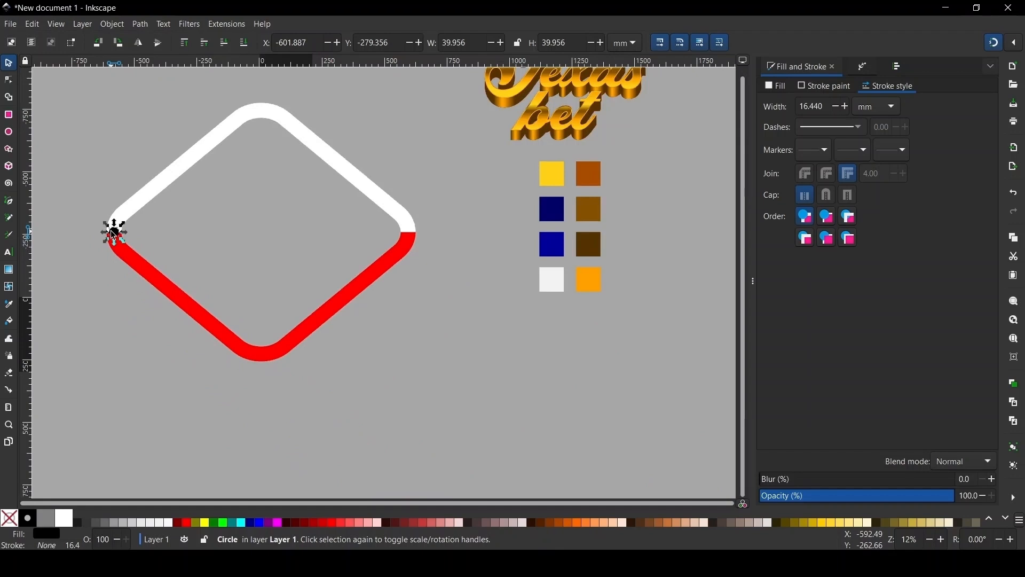
key("ctrl+d")
left_click_drag(114, 232, 414, 231)
scroll(414, 231, "up", 6)
left_click_drag(332, 238, 377, 252)
scroll(468, 265, "down", 5)
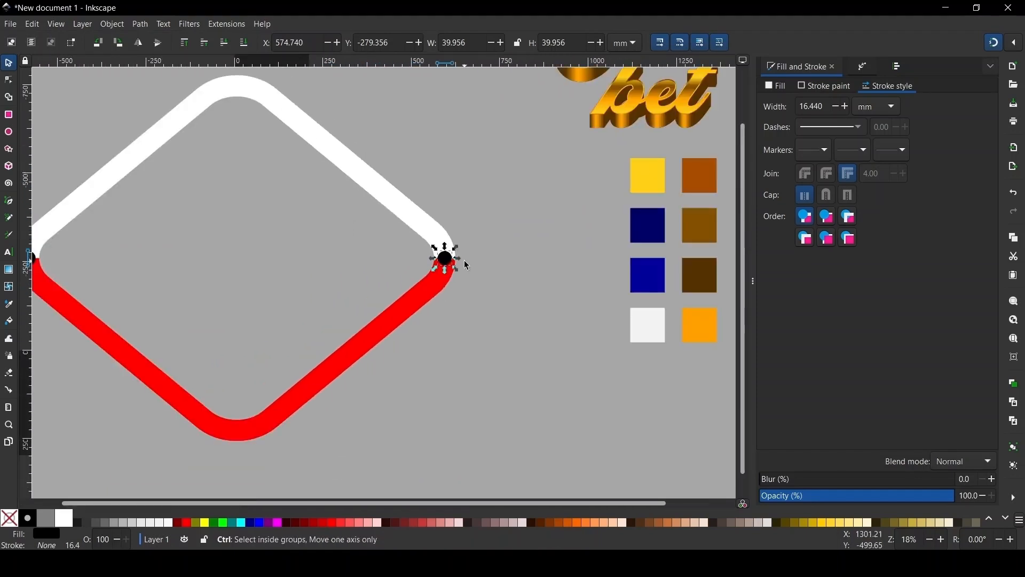
Fill both circles with bright green and combine them into one path.
scroll(426, 264, "down", 1)
scroll(313, 236, "up", 1)
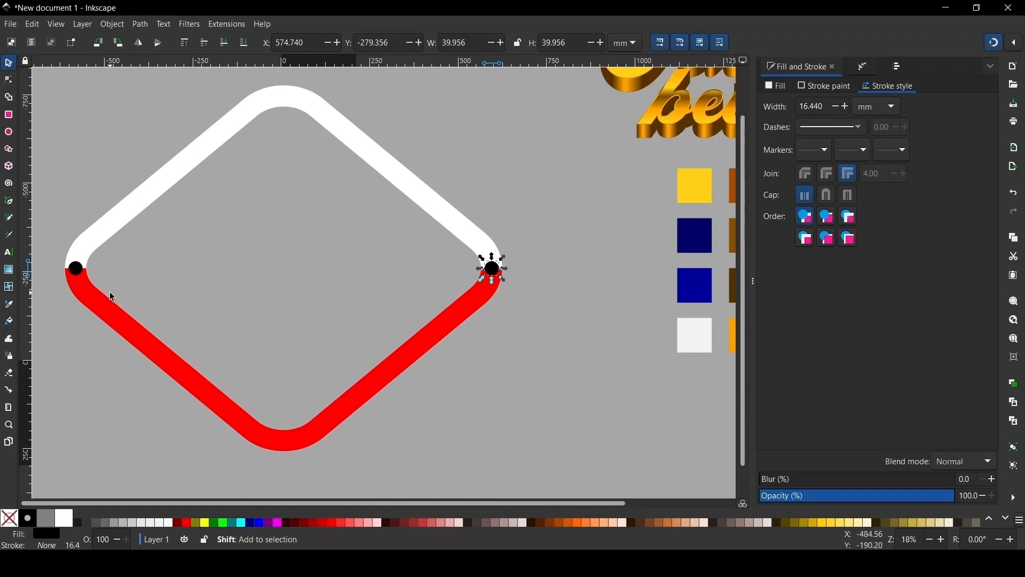
left_click(82, 270, "shift")
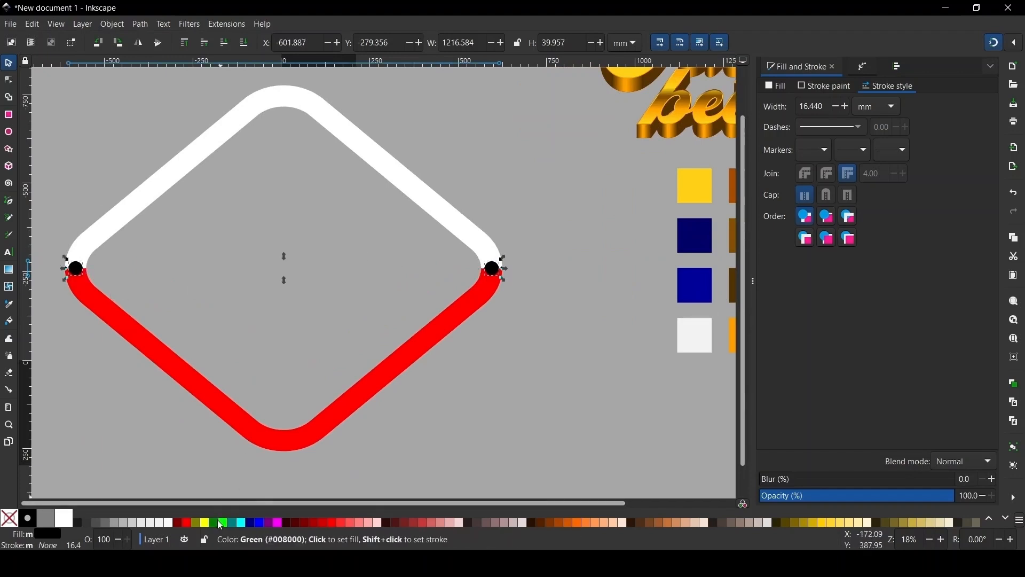
left_click(227, 522)
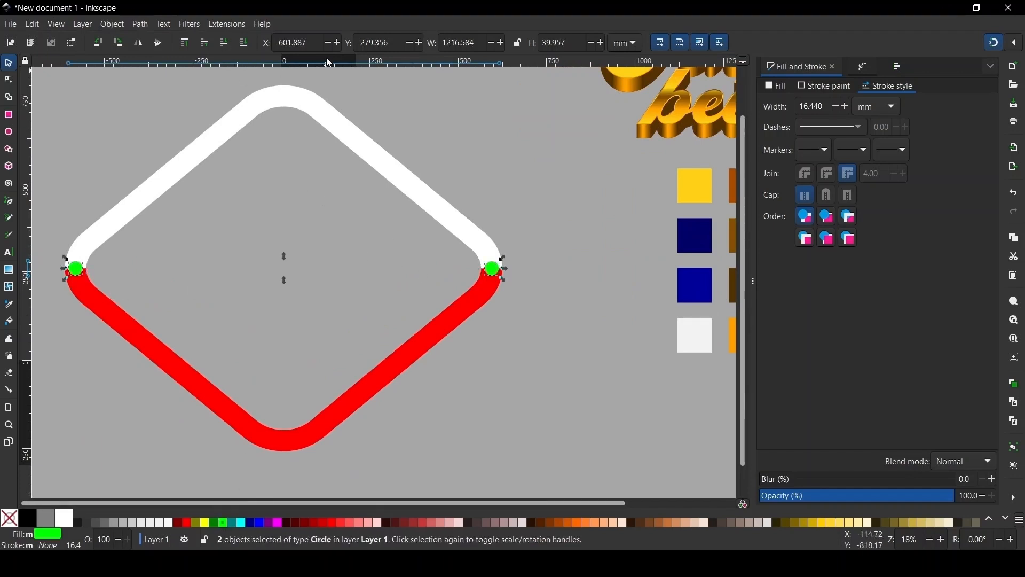
left_click(145, 23)
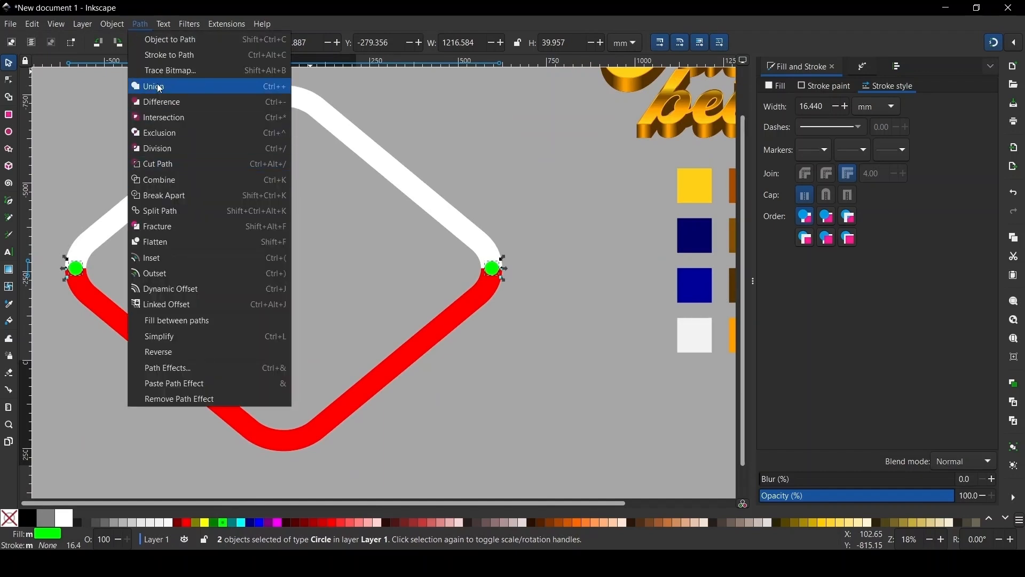
left_click(165, 180)
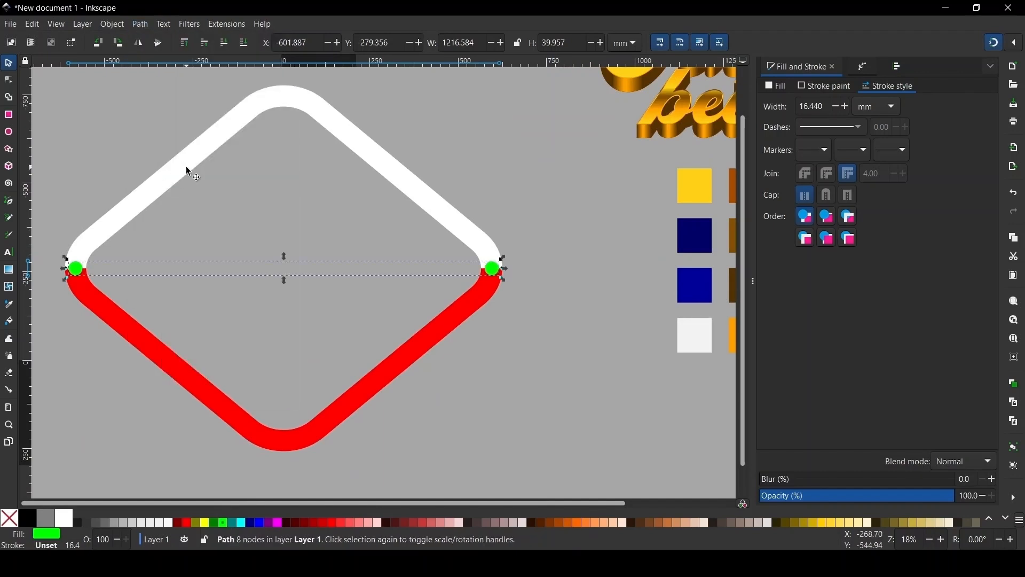
Copy the red lower-half path to the clipboard.
left_click(470, 304)
right_click(474, 306)
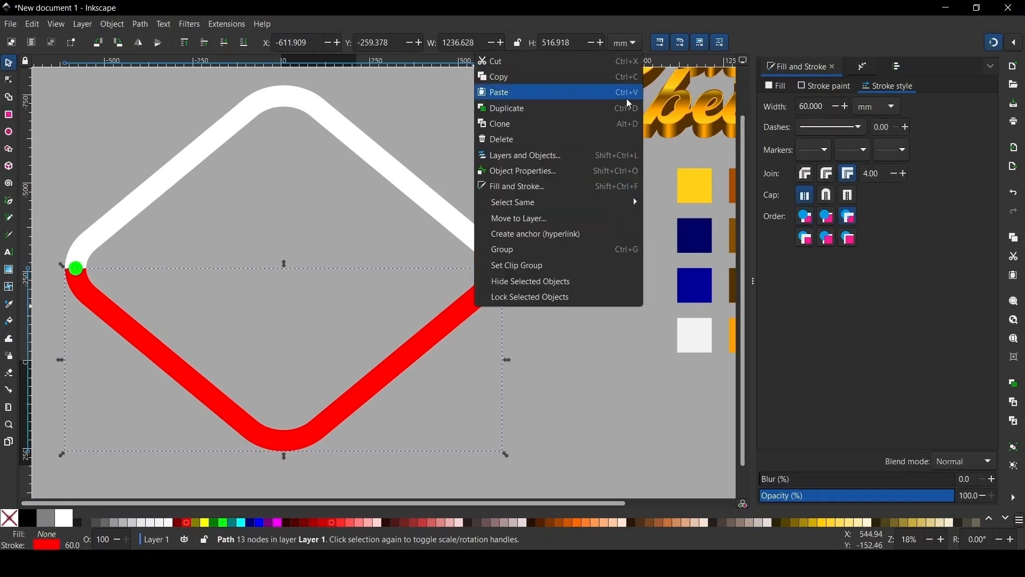
left_click(507, 78)
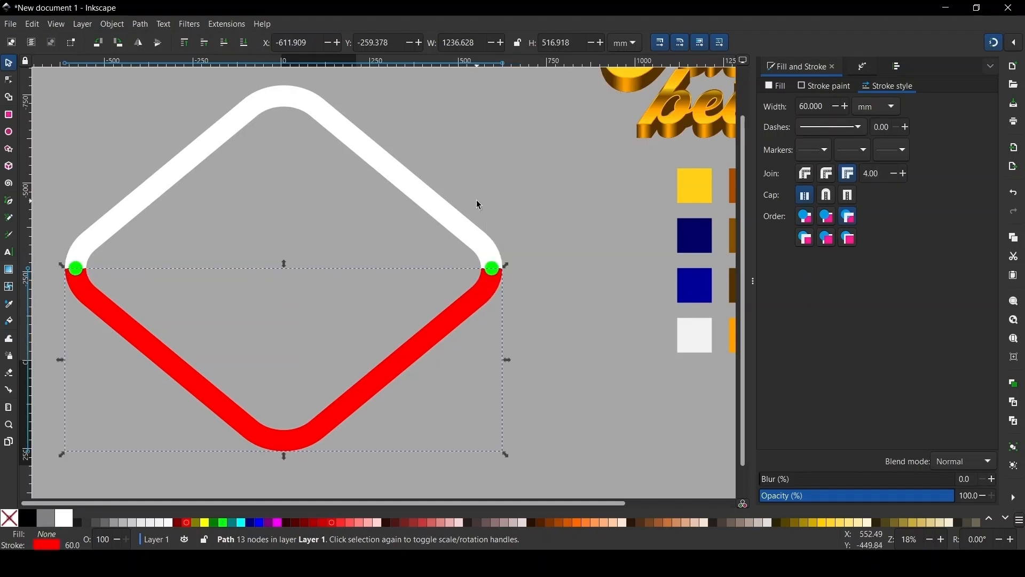
Apply the Interpolate Sub-Paths effect to the combined green circles and link its trajectory to the copied red path.
left_click(492, 269)
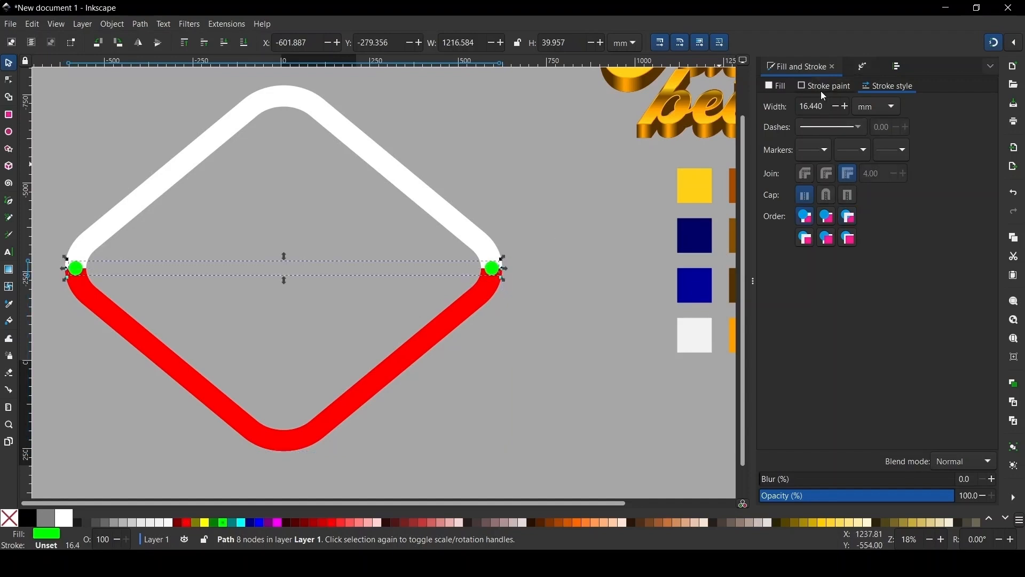
left_click(863, 65)
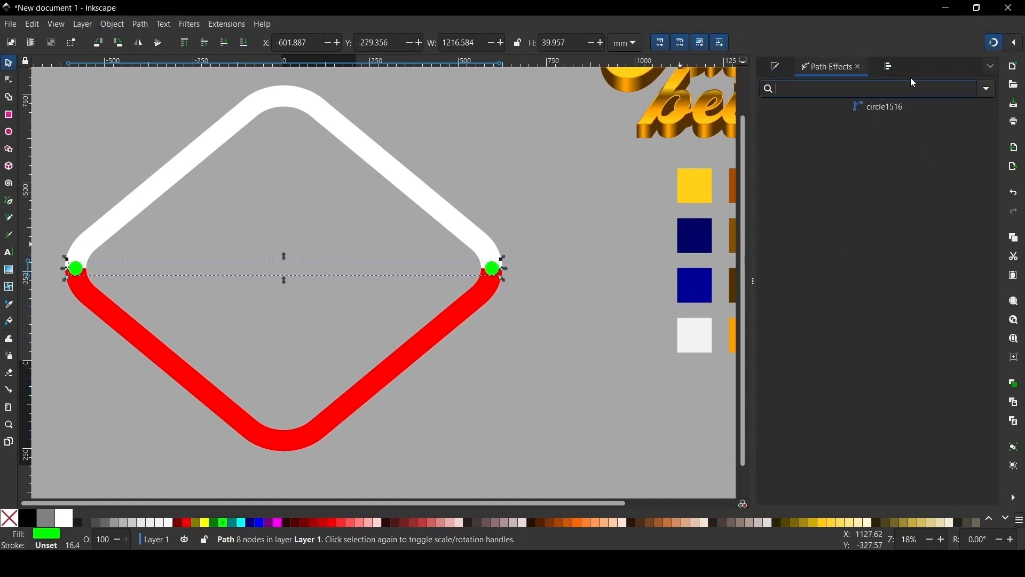
left_click(987, 89)
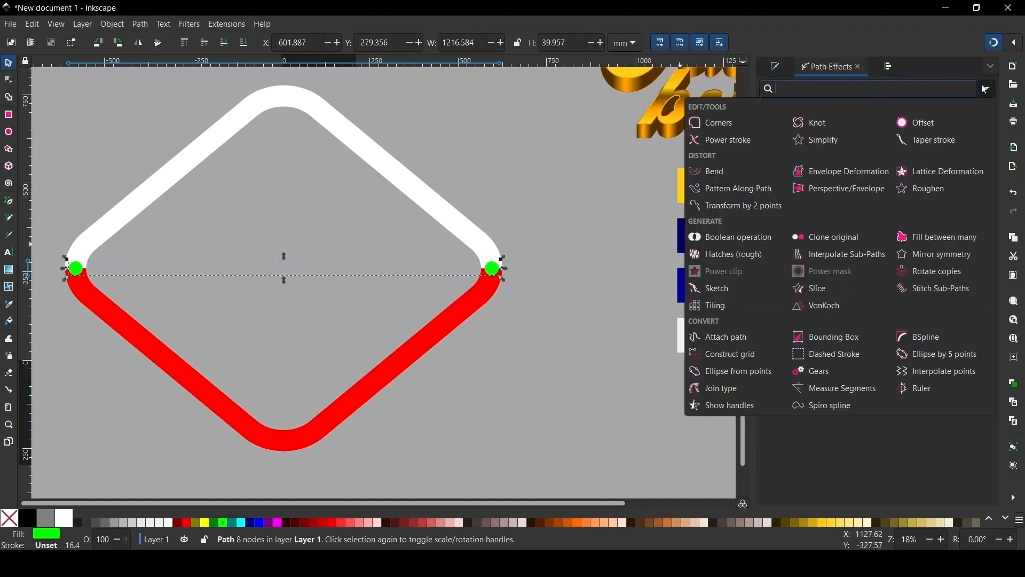
left_click(836, 261)
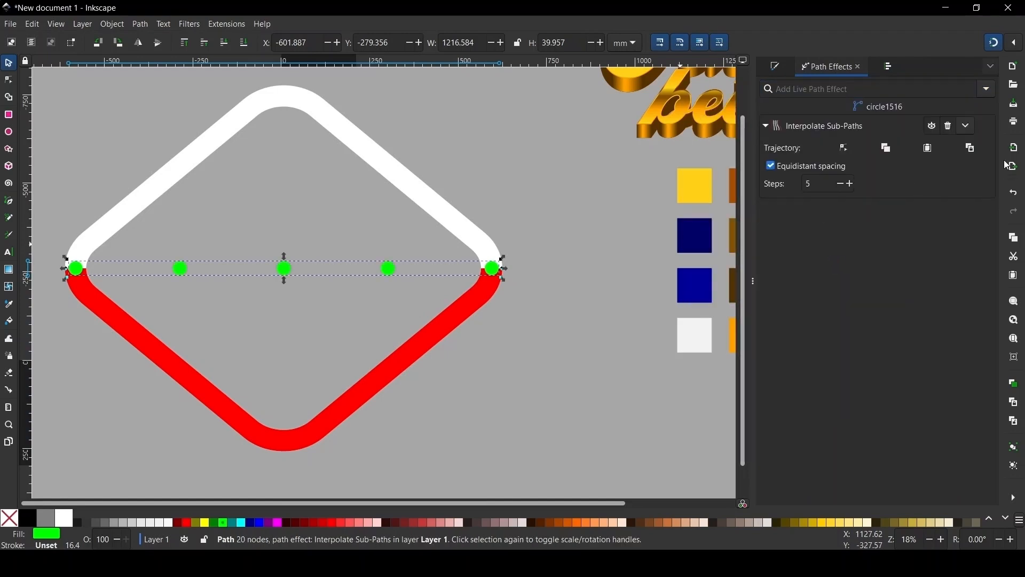
left_click(975, 149)
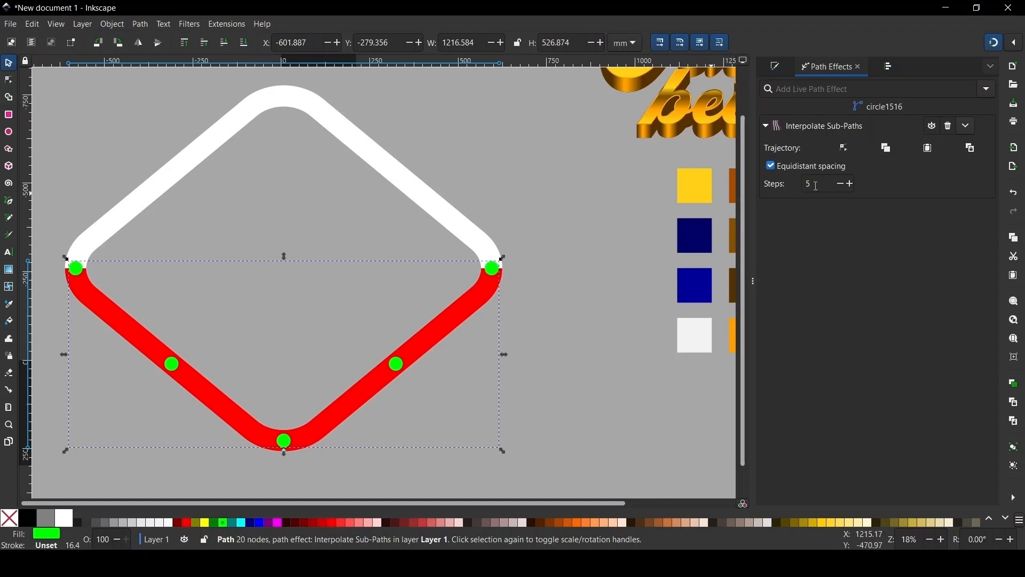
Set the interpolation steps to 13 for the green circles along the red path.
left_click(851, 185)
left_click(851, 184)
left_click(851, 185)
left_click(851, 184)
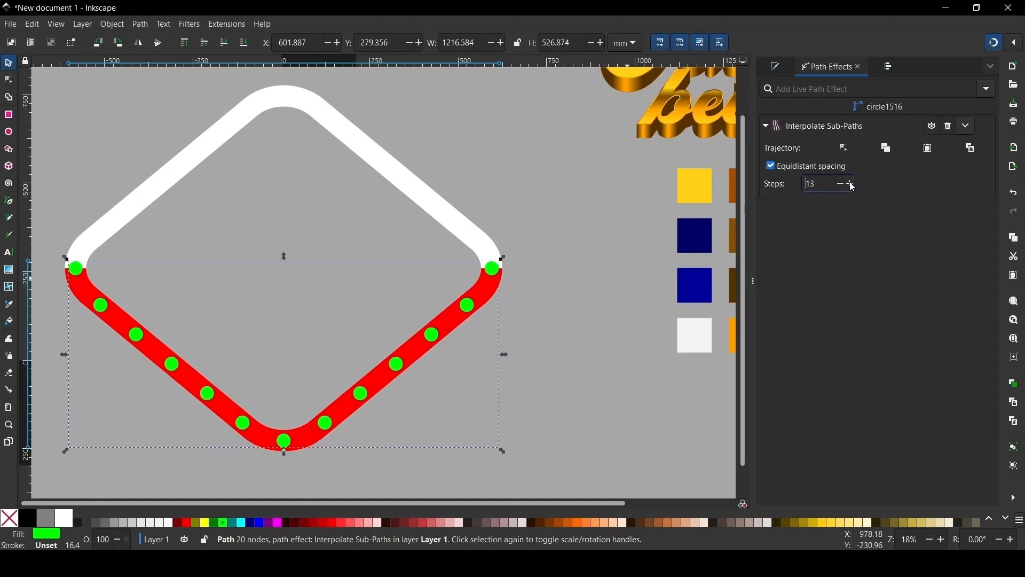
Set the interpolation steps to 17 and convert the row of green circles from a path effect to a plain path.
left_click(851, 184)
left_click(851, 184)
left_click(851, 184)
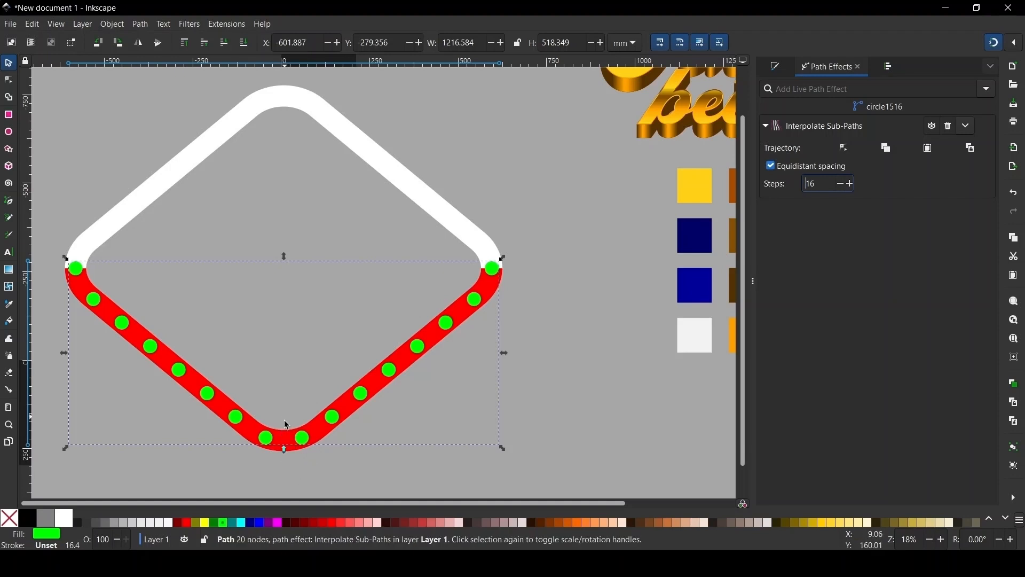
left_click(851, 184)
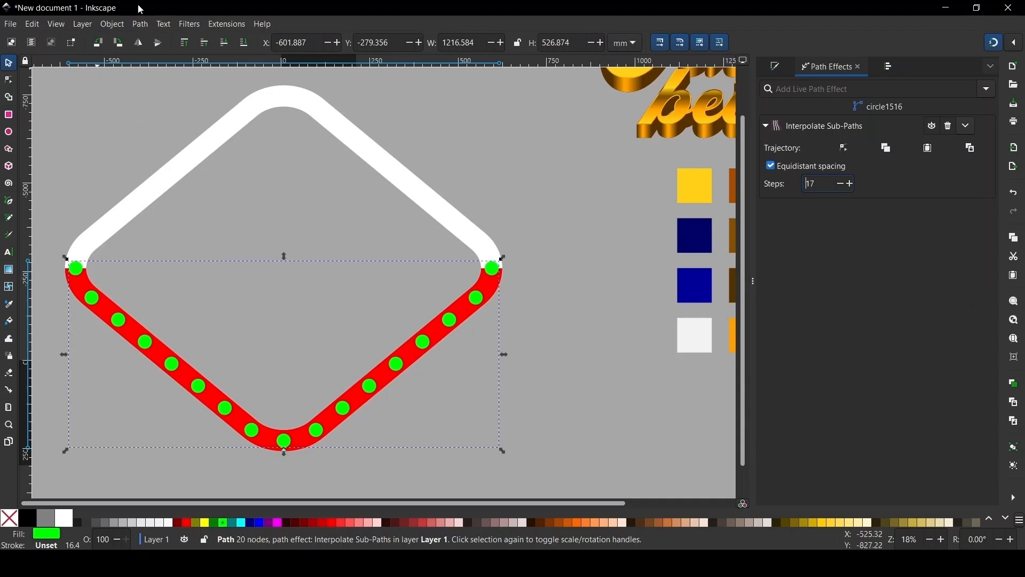
left_click(142, 25)
left_click(162, 39)
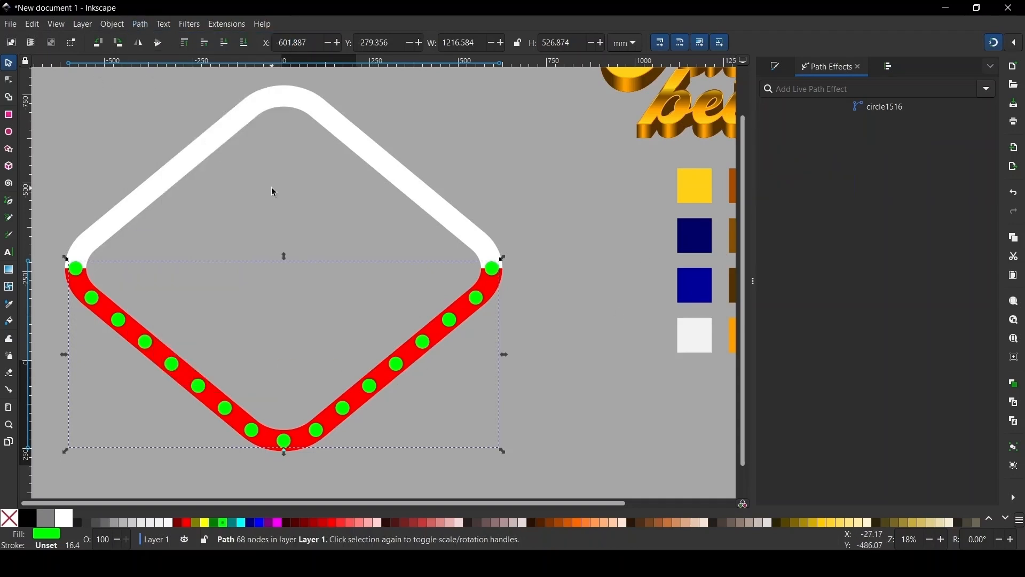
Duplicate the row of circles, flip it vertically and place it on the white upper half so the end circles coincide.
scroll(356, 188, "down", 1, "ctrl")
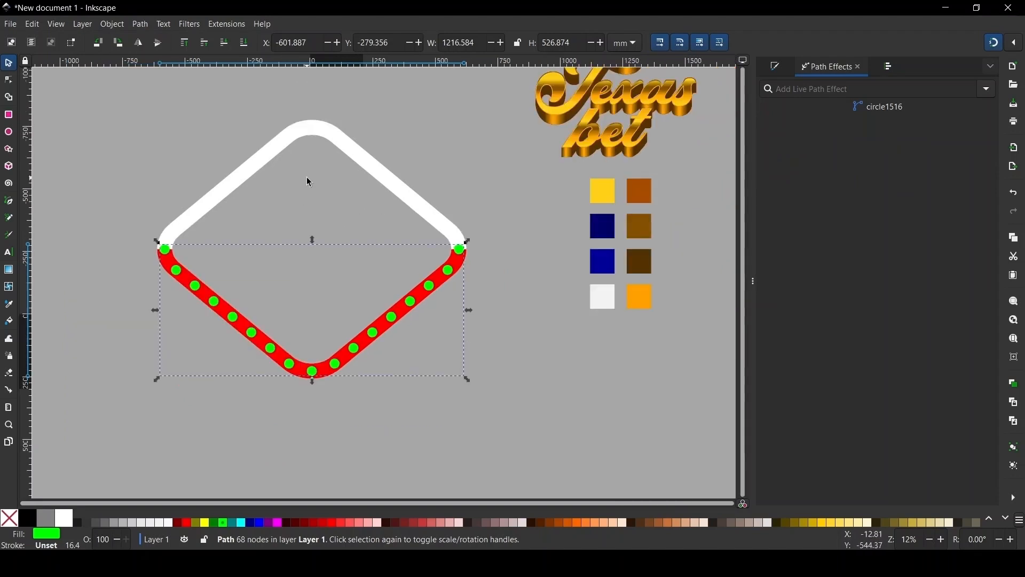
left_click(160, 43)
left_click_drag(315, 257, 321, 130)
scroll(149, 235, "up", 5, "ctrl")
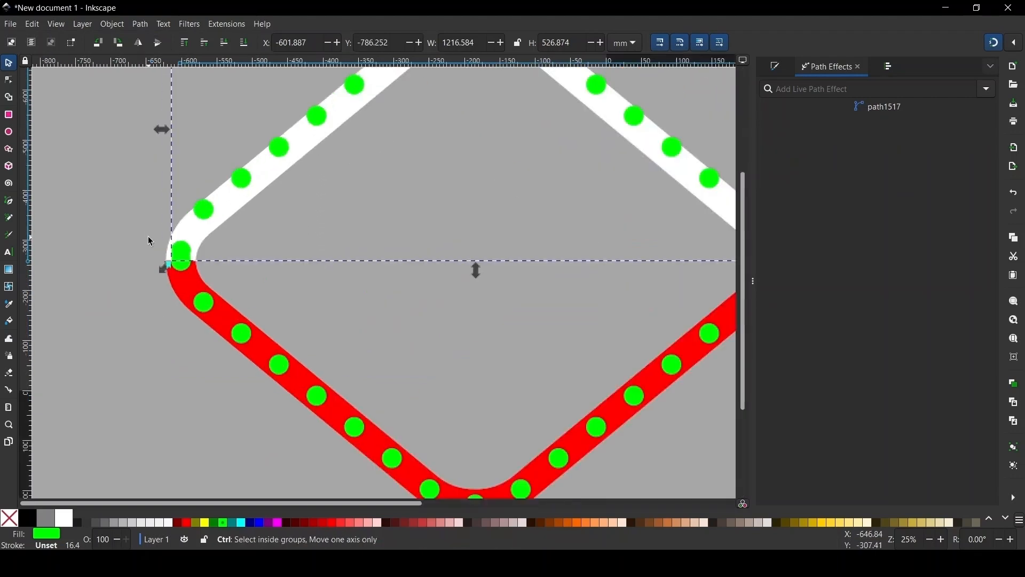
left_click_drag(233, 267, 273, 309)
scroll(228, 323, "up", 3, "ctrl")
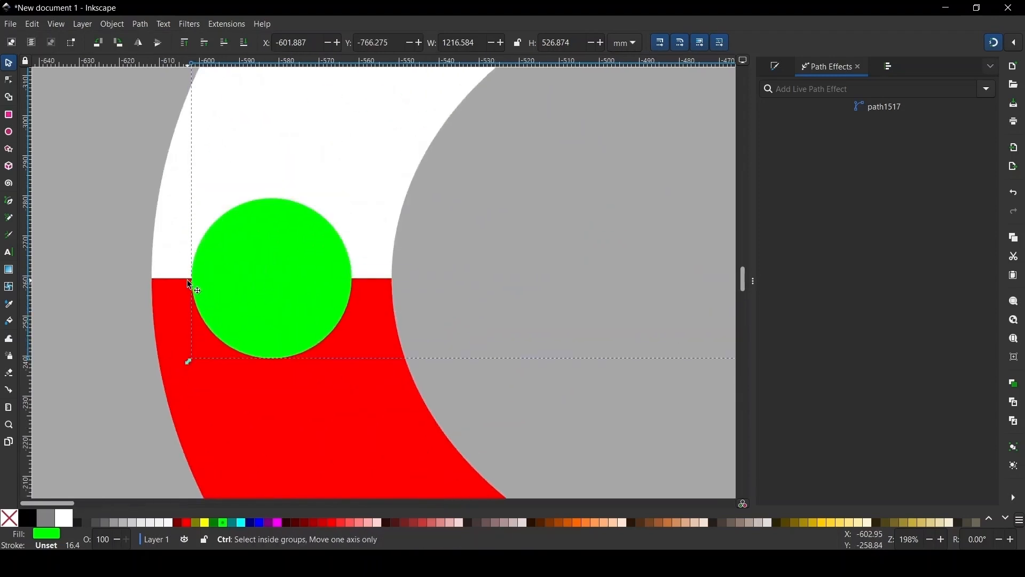
scroll(184, 293, "down", 7, "ctrl")
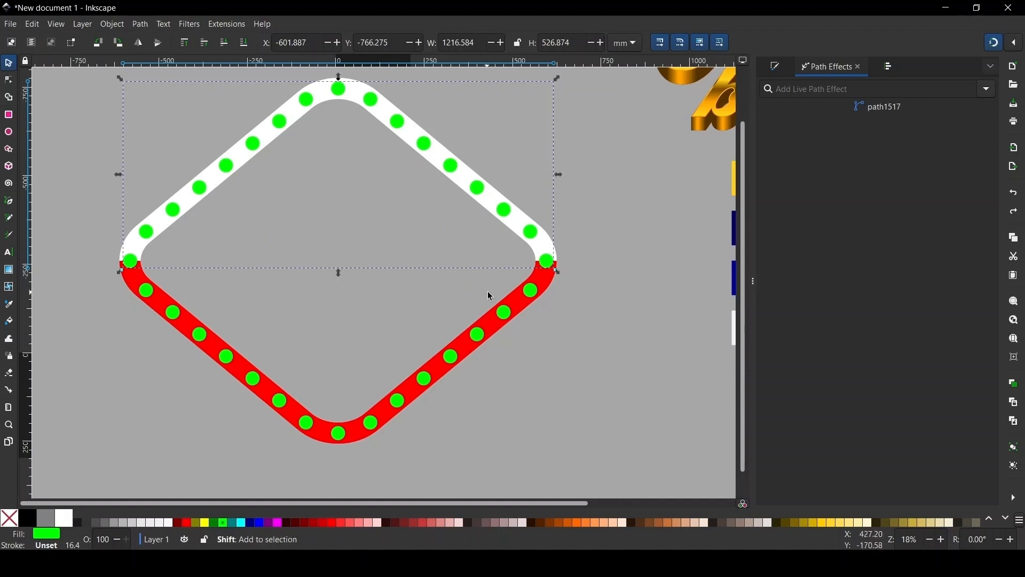
Unite the upper and lower rows of green circles into one path.
left_click(506, 315, "shift")
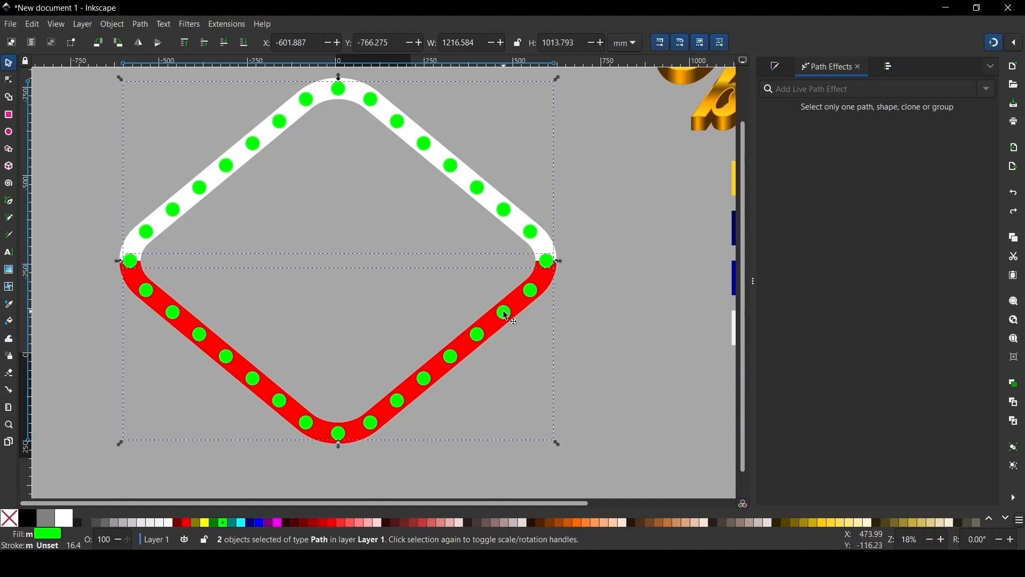
left_click(145, 25)
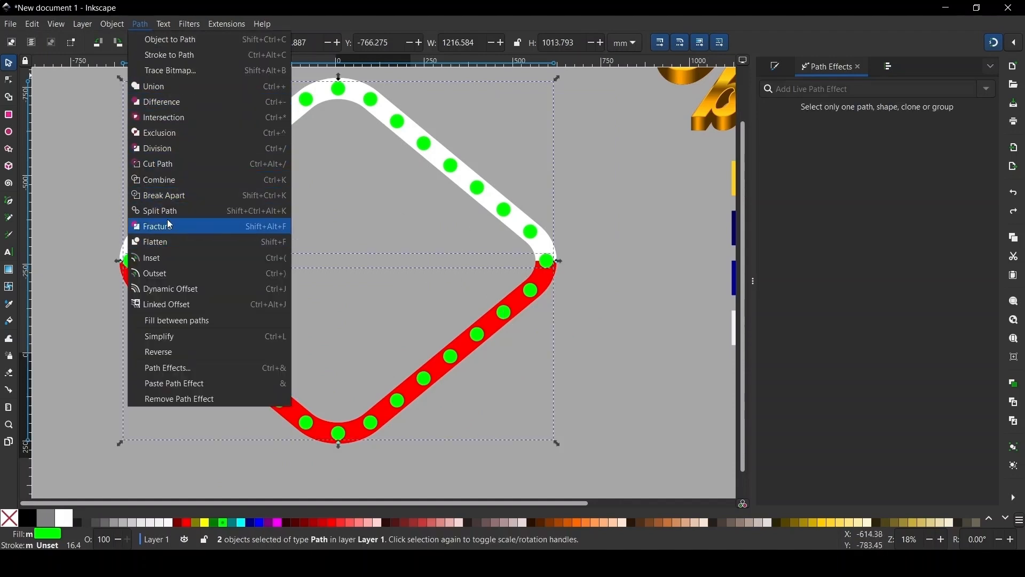
left_click(163, 86)
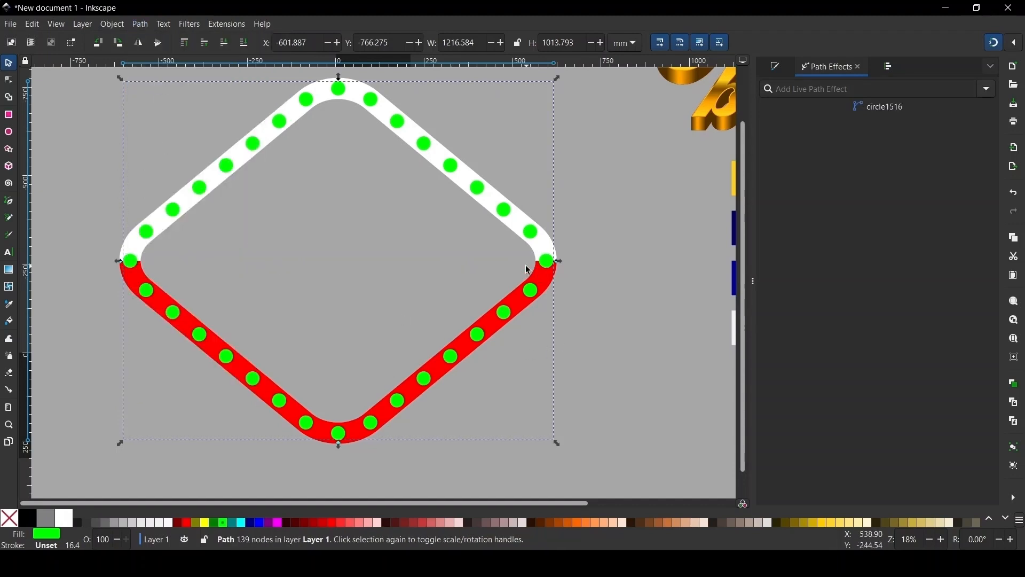
Delete the red lower-half path from the diamond frame.
left_click(556, 284)
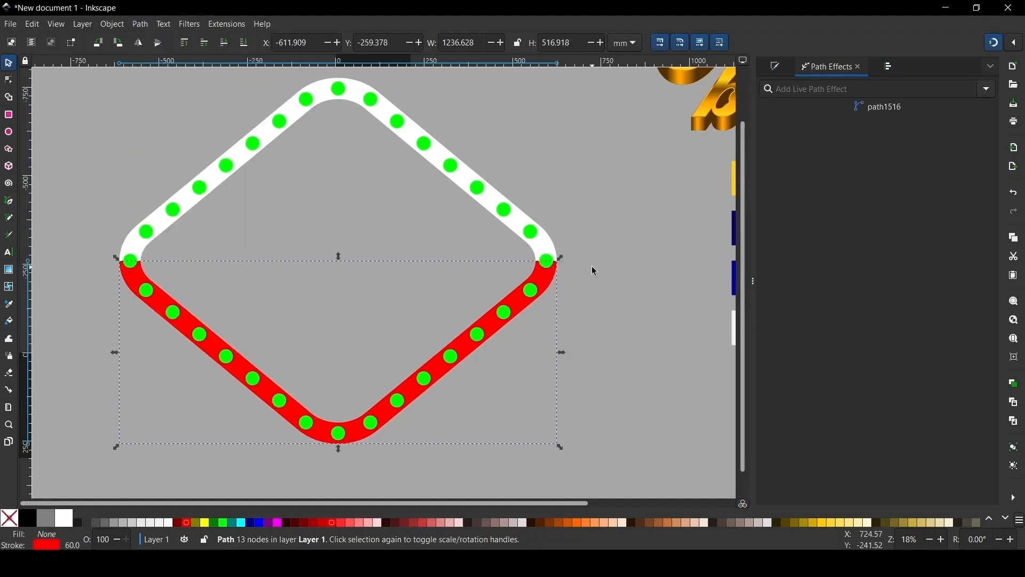
key("Delete")
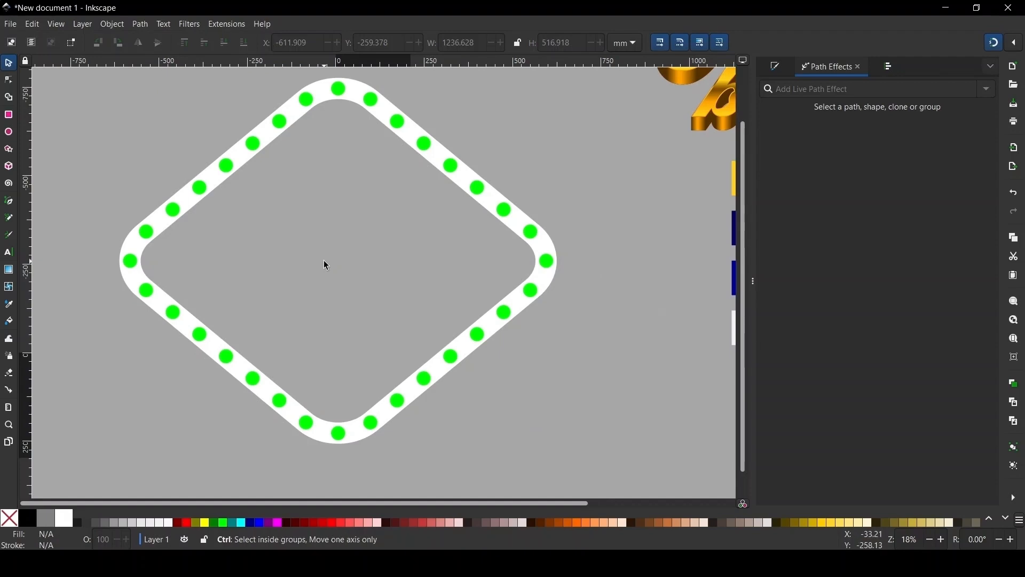
scroll(324, 261, "down", 2, "ctrl")
scroll(336, 232, "up", 2, "ctrl")
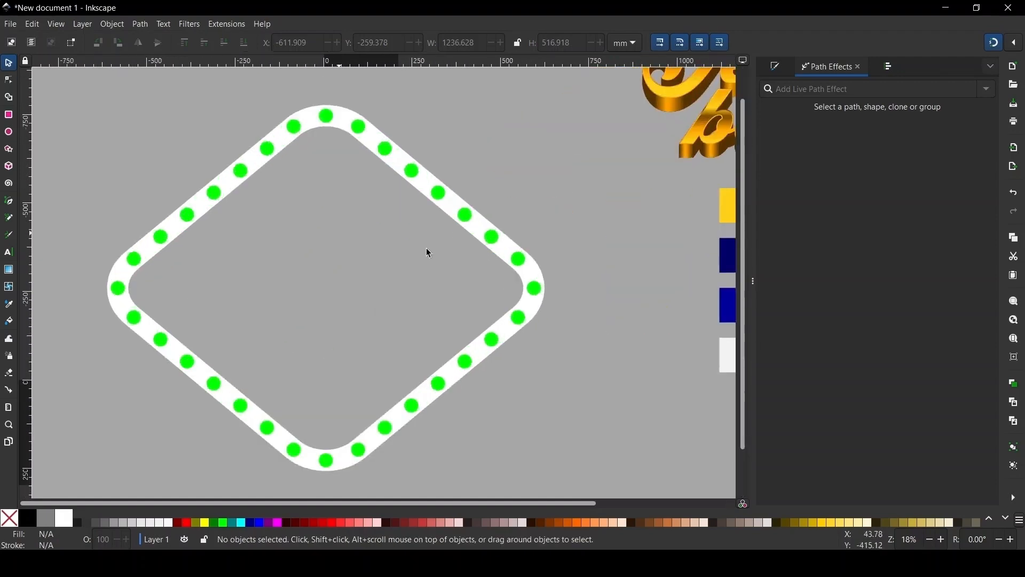
Select the white diamond frame and increase its stroke width to 61 mm.
left_click(542, 309)
scroll(325, 236, "down", 1, "ctrl")
scroll(325, 236, "up", 1, "ctrl")
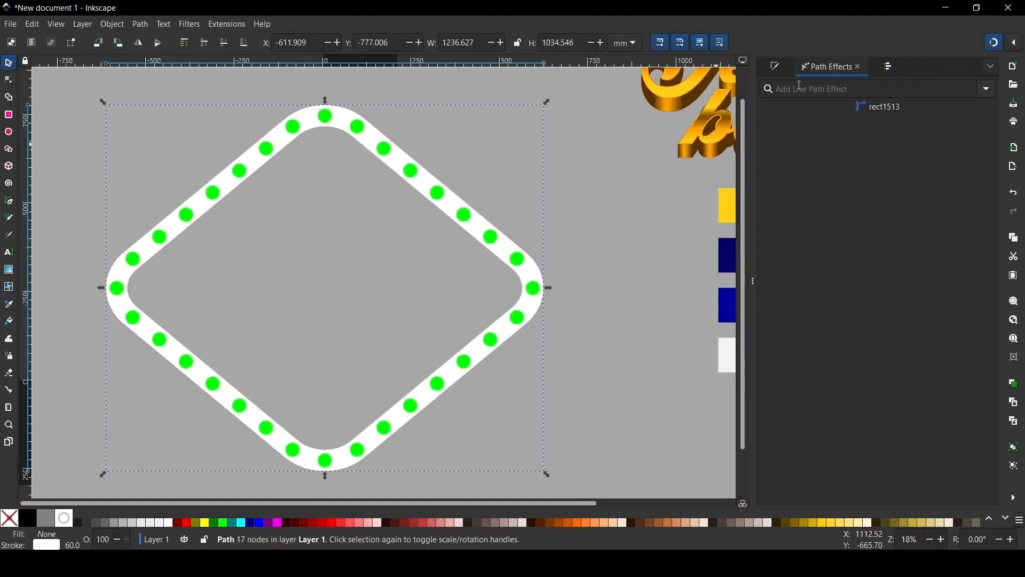
left_click(778, 66)
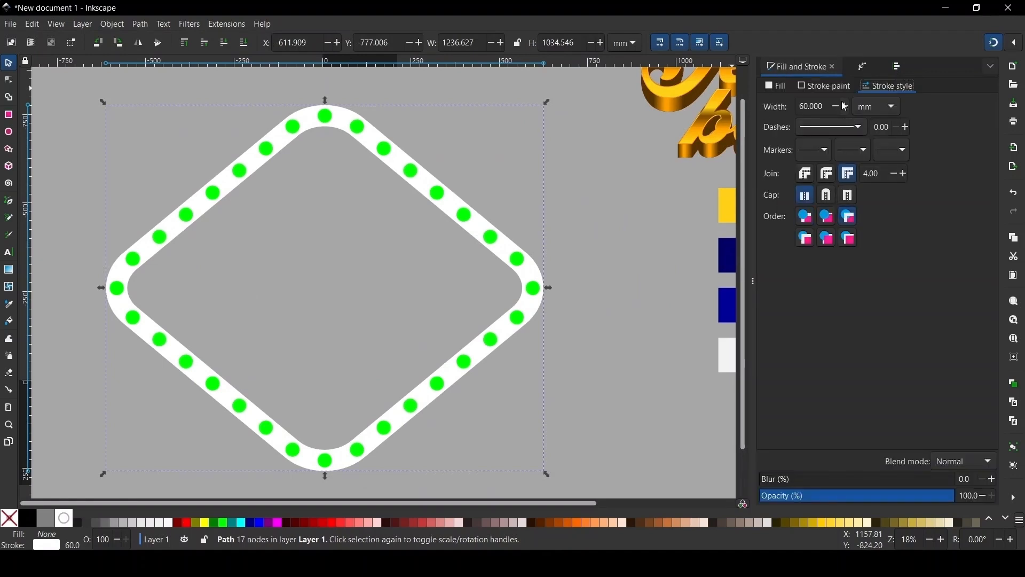
left_click(845, 107)
left_click(847, 108)
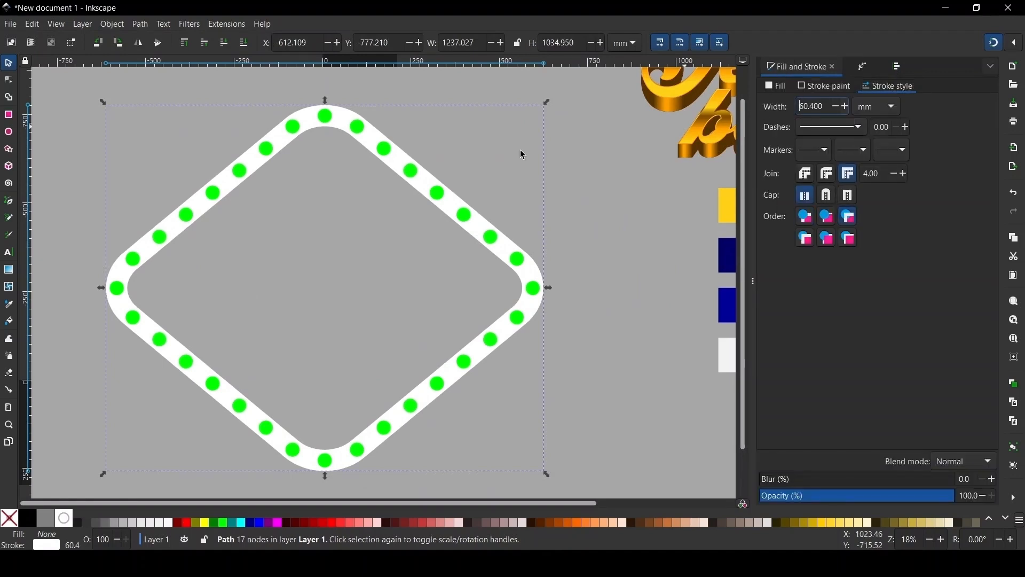
left_click(849, 106)
left_click(849, 107)
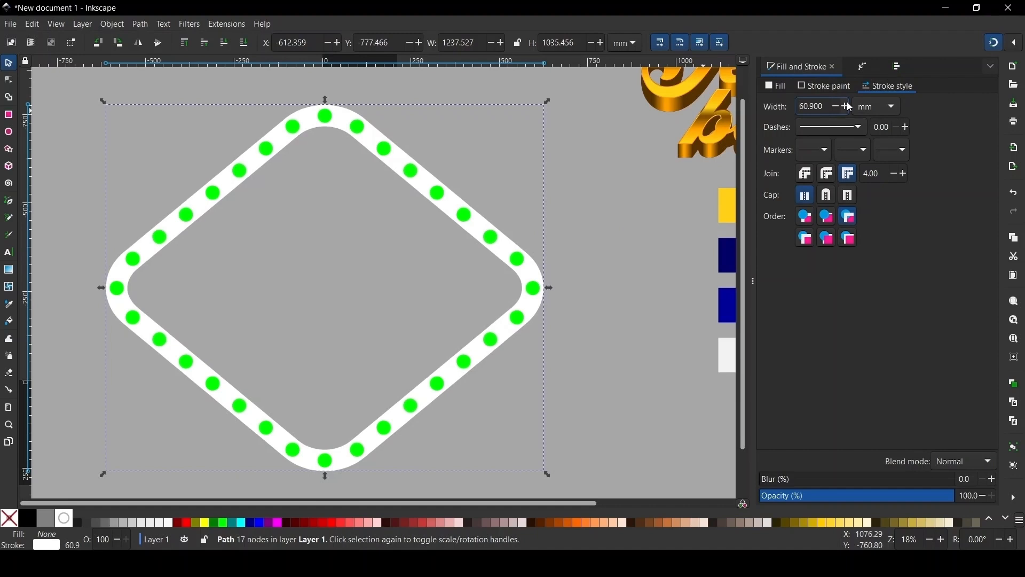
left_click(848, 107)
scroll(330, 197, "down", 1)
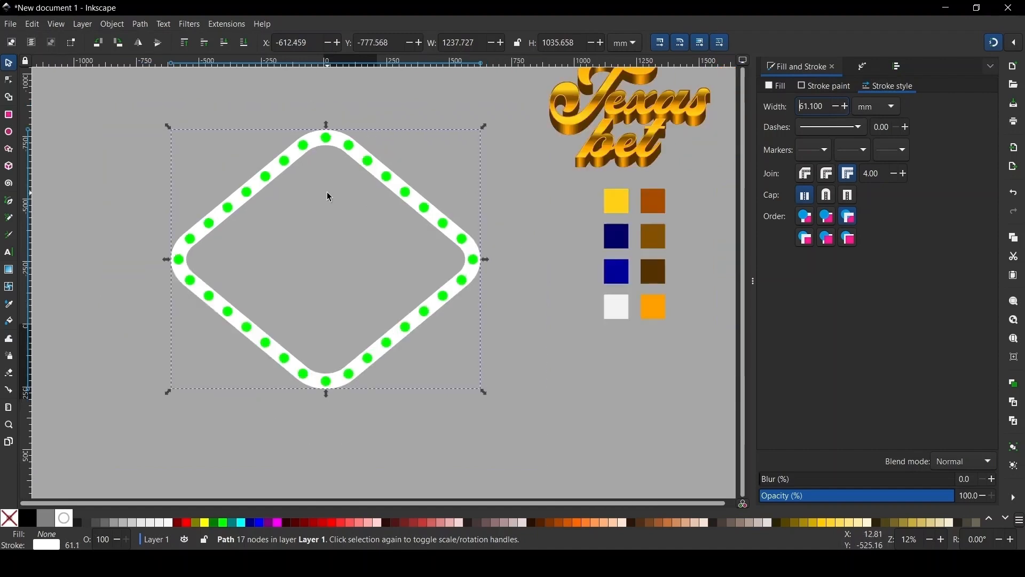
left_click(837, 109)
scroll(315, 203, "up", 1)
scroll(302, 401, "up", 2)
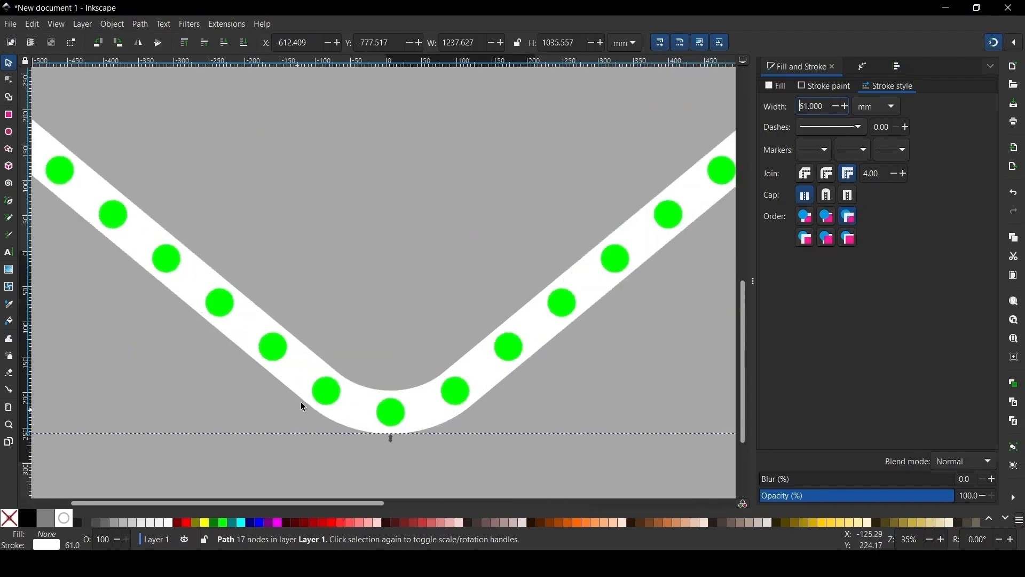
scroll(314, 334, "down", 2)
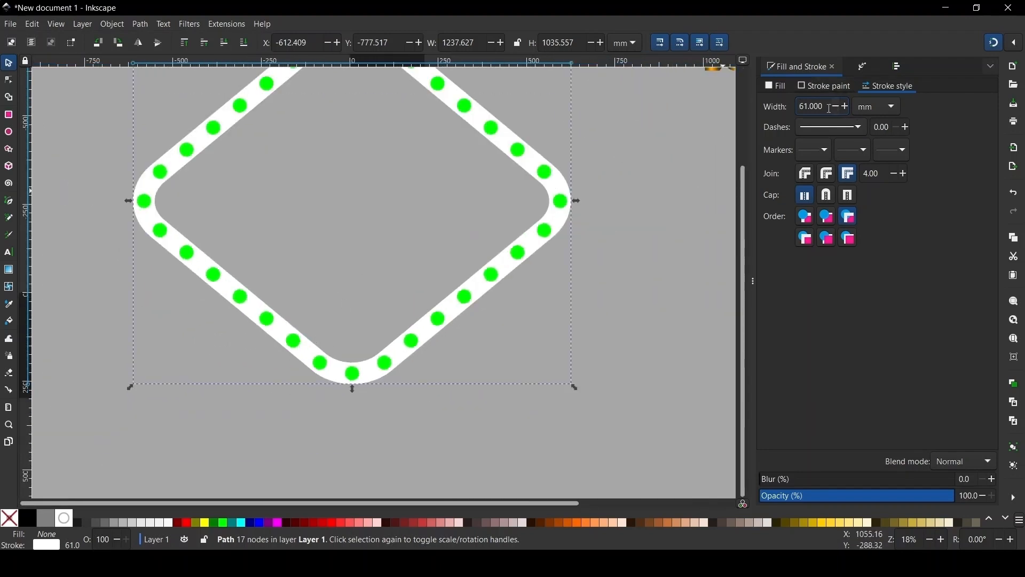
Set the white diamond frame's stroke width to 64 mm.
left_click_drag(834, 109, 767, 112)
type("64")
key("Return")
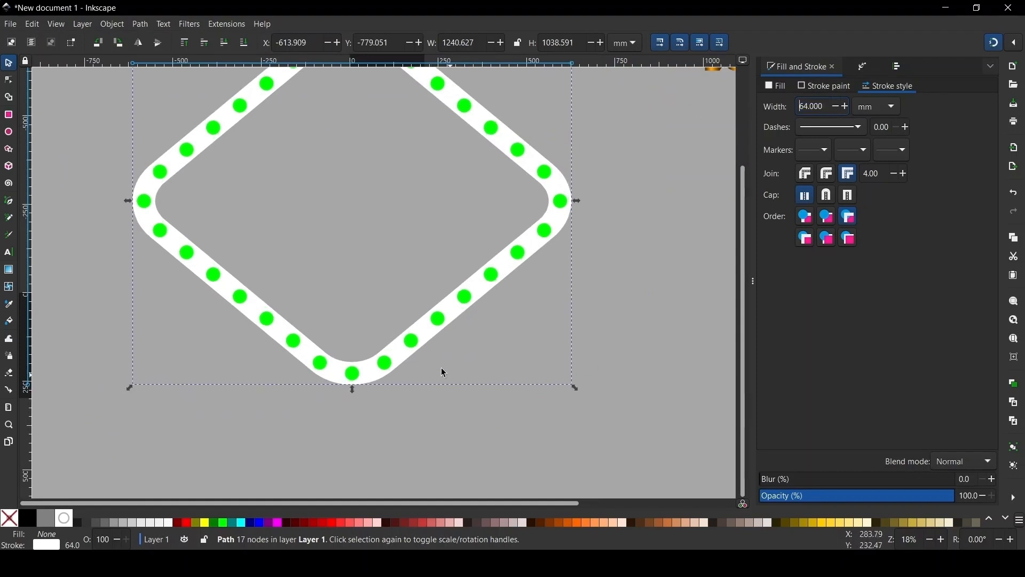
scroll(380, 350, "down", 1)
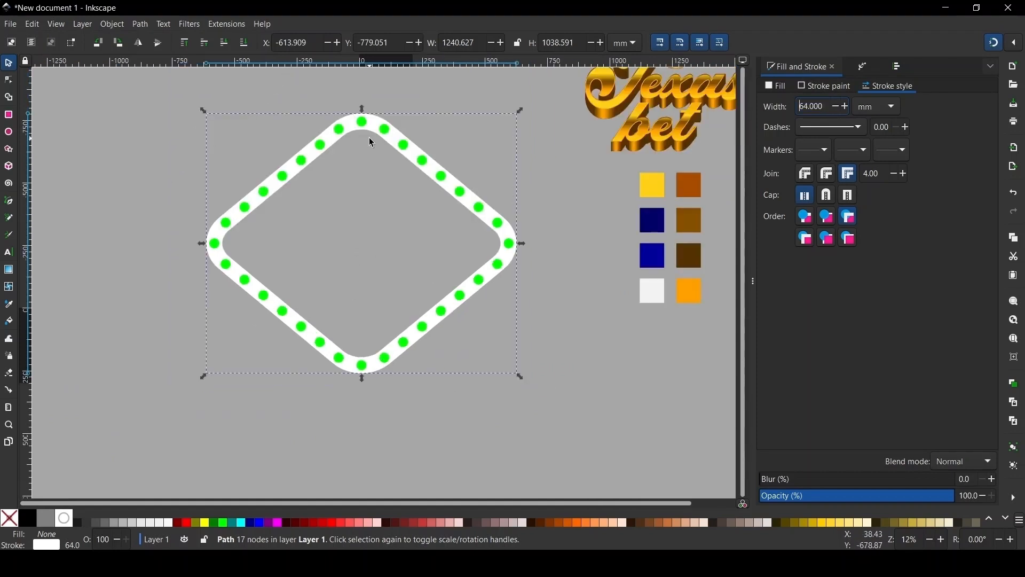
scroll(336, 235, "down", 1)
scroll(380, 210, "up", 1)
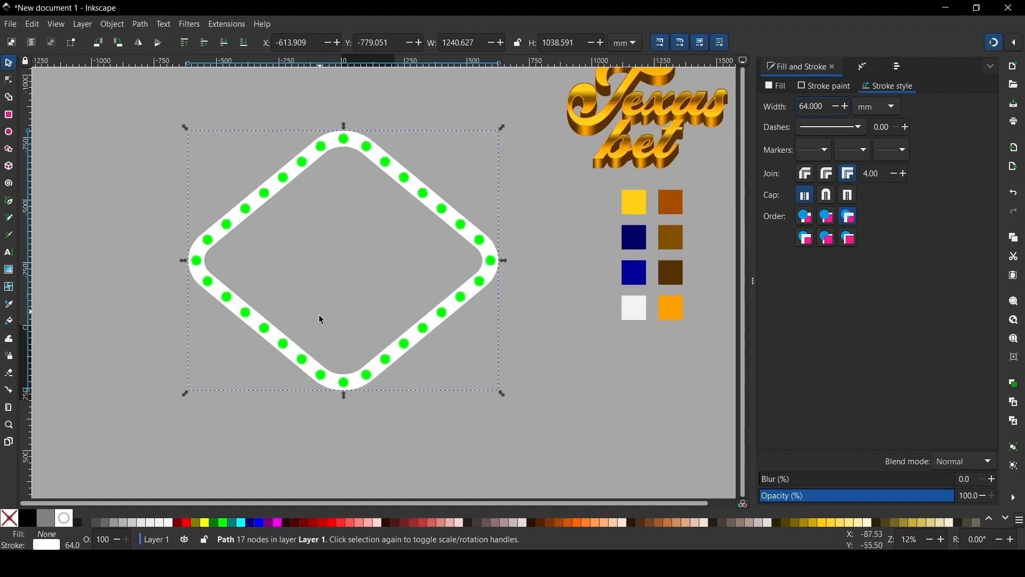
scroll(322, 319, "down", 1)
scroll(339, 270, "up", 1)
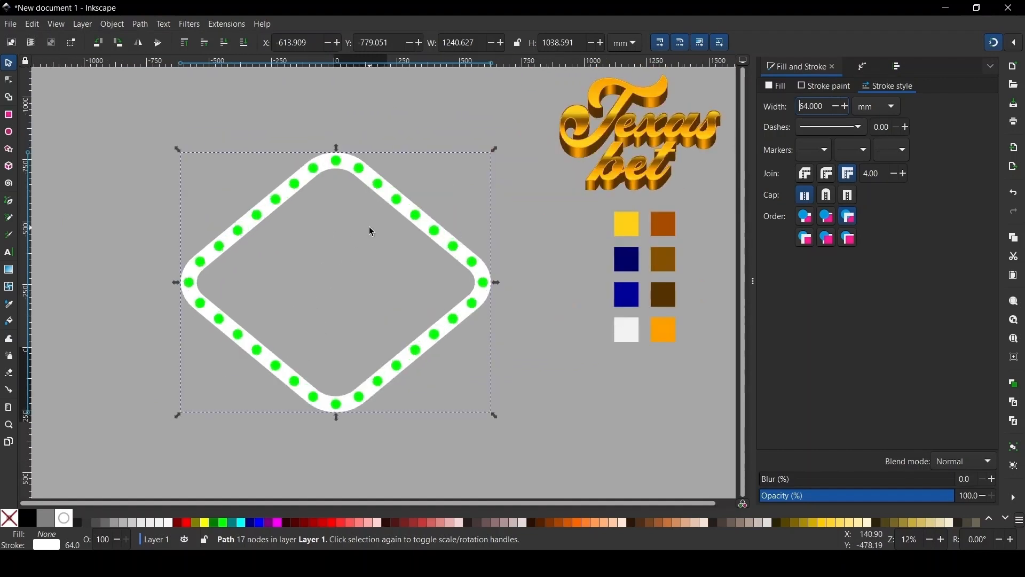
Try raising the white diamond frame above the green circles.
key("Home")
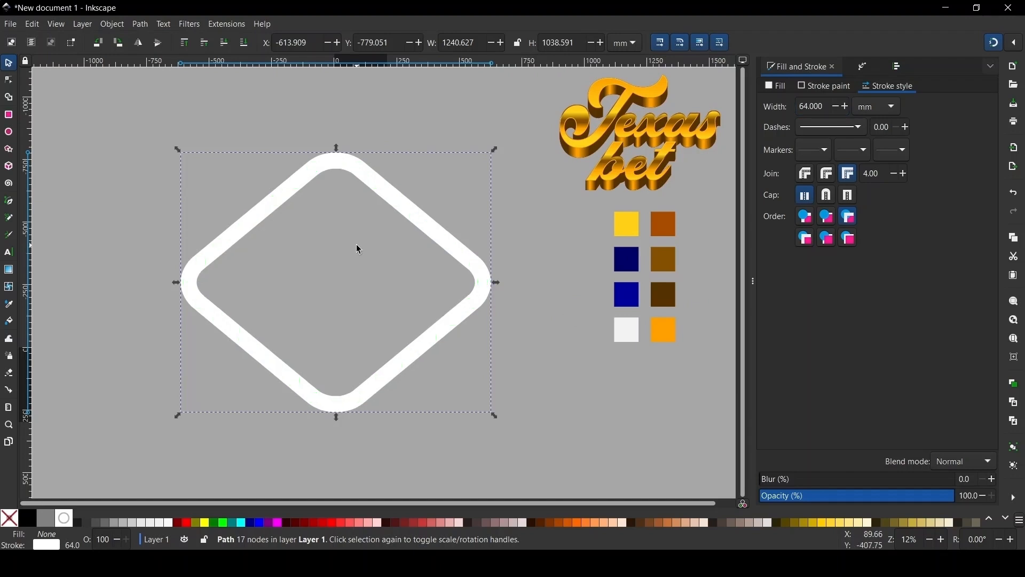
key("ctrl+z")
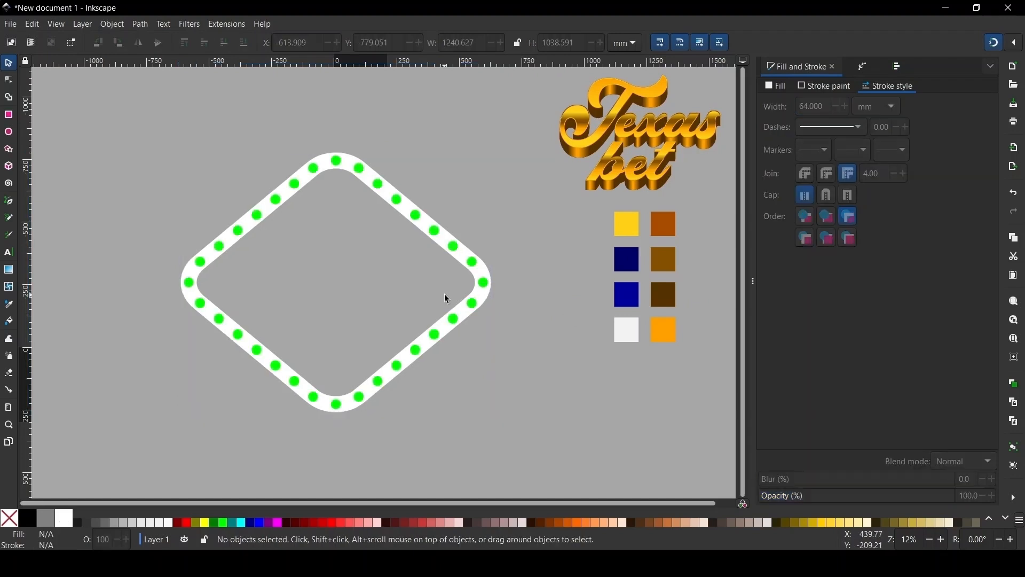
Fill the diamond frame with the darkest blue sampled from the colour swatches, then deselect it.
left_click(466, 313)
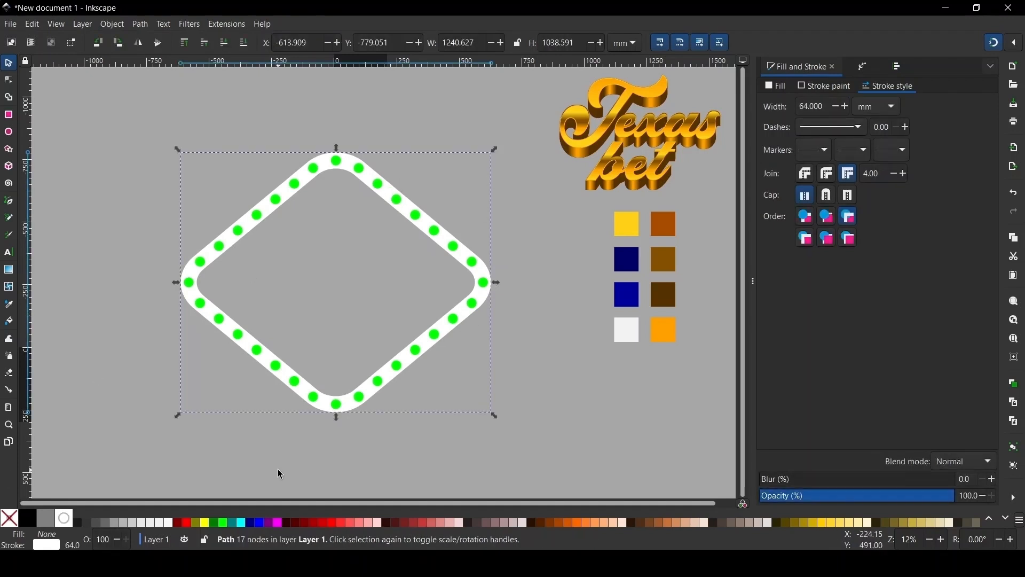
key("d")
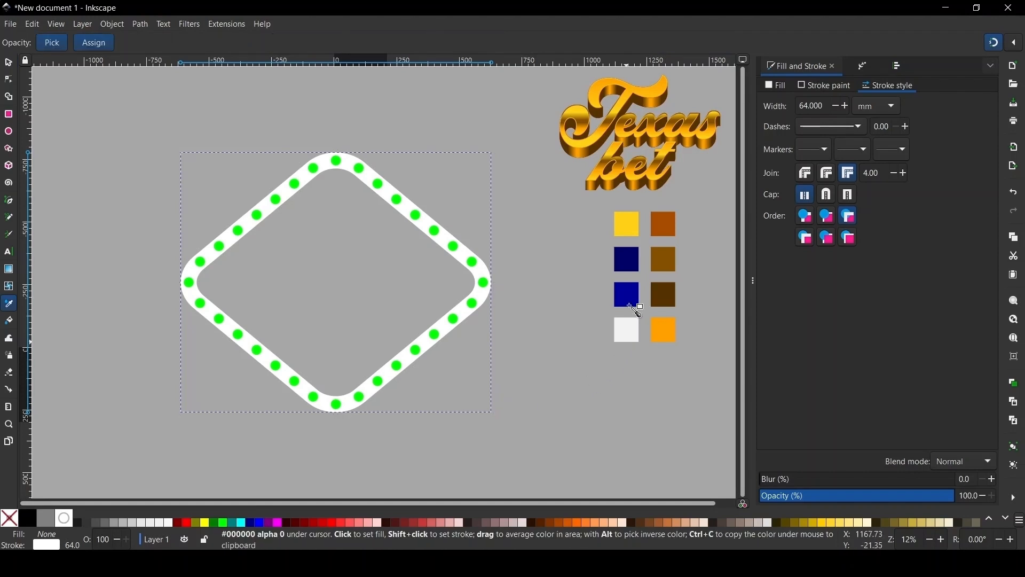
left_click(626, 264)
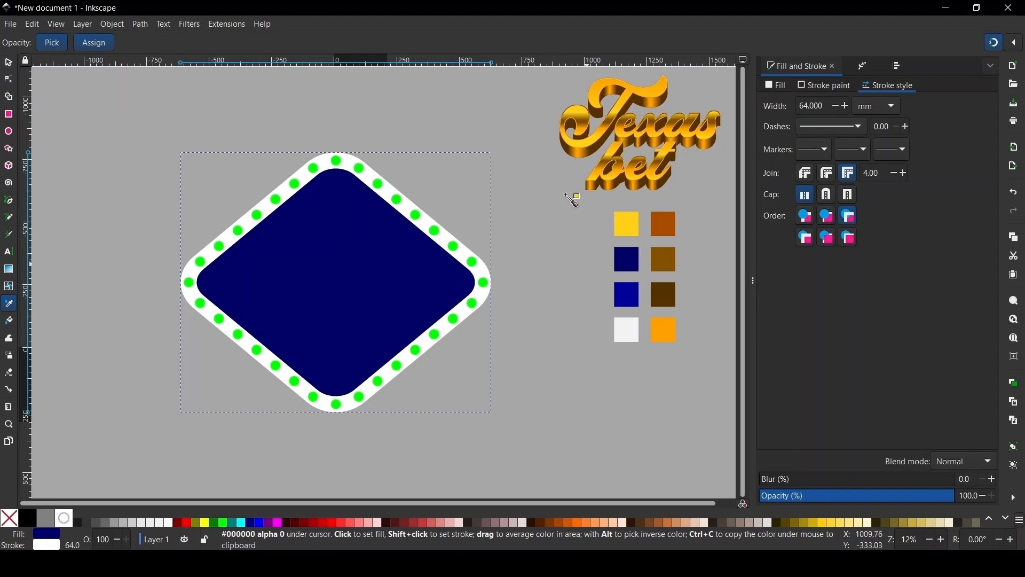
left_click(9, 64)
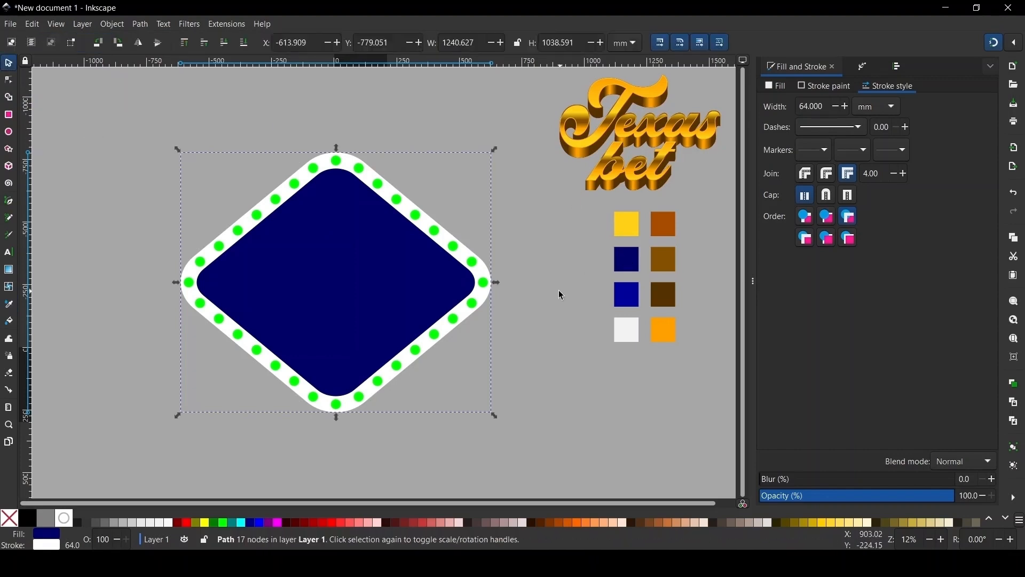
key("Escape")
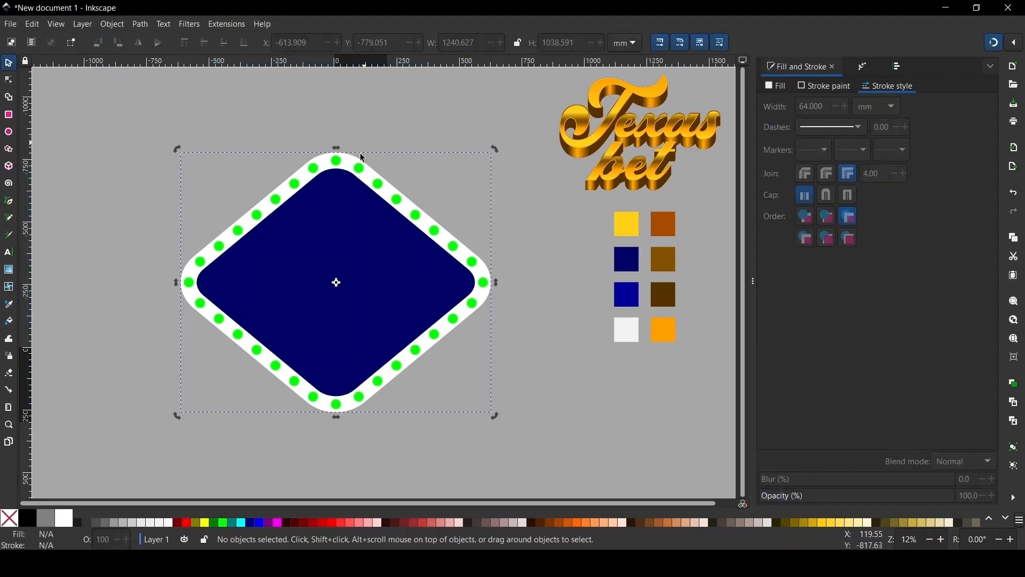
Convert the blue diamond's white stroke to a path and ungroup the fill and frame.
left_click(358, 304)
left_click_drag(347, 315, 263, 290)
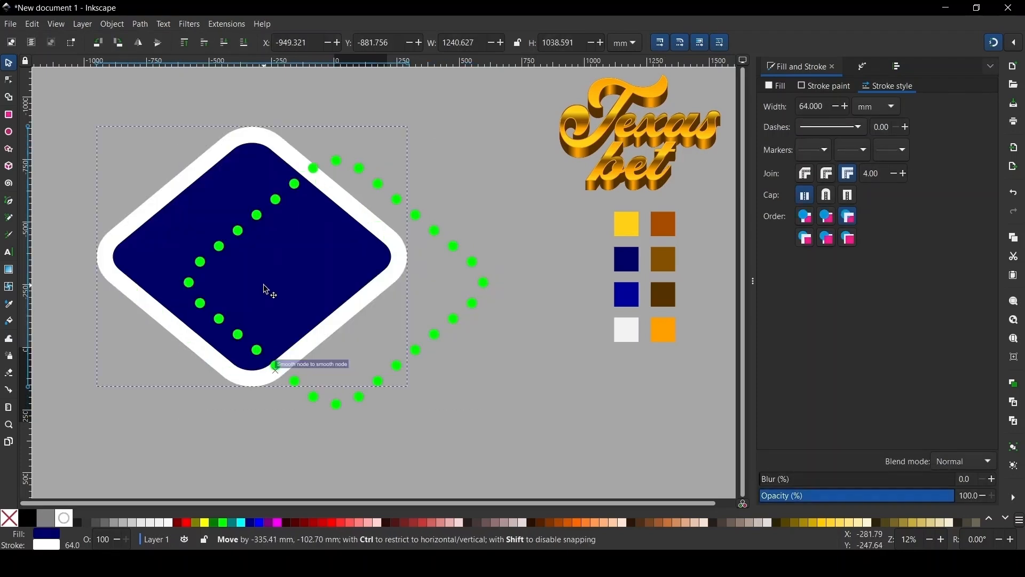
key("ctrl+z")
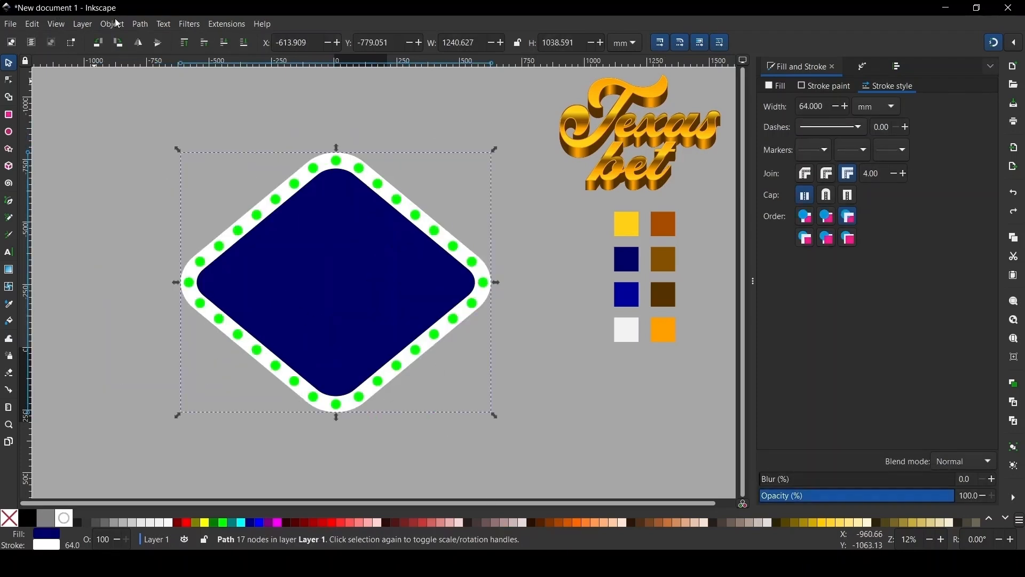
left_click(139, 24)
left_click(163, 51)
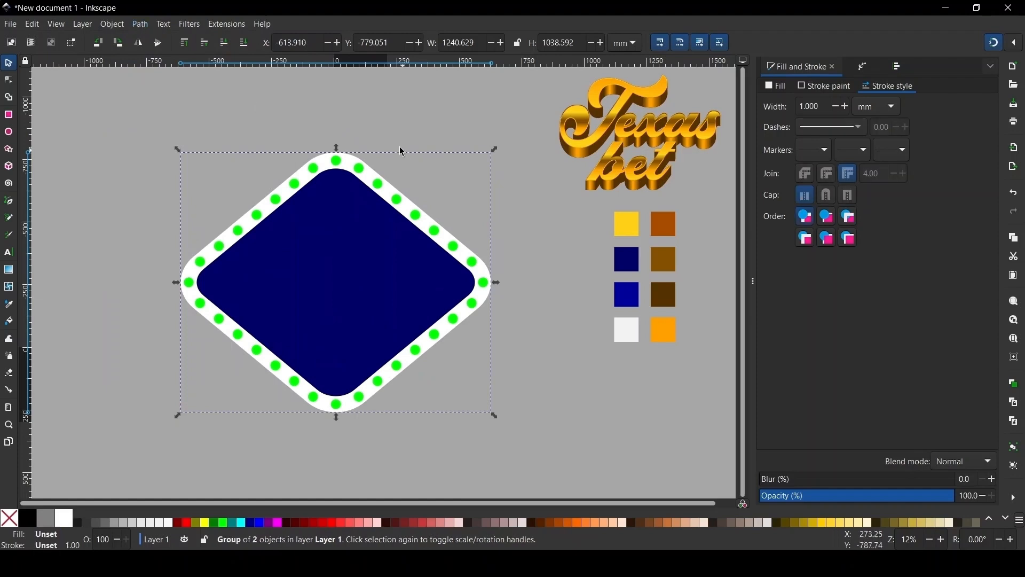
key("ctrl+shift+g")
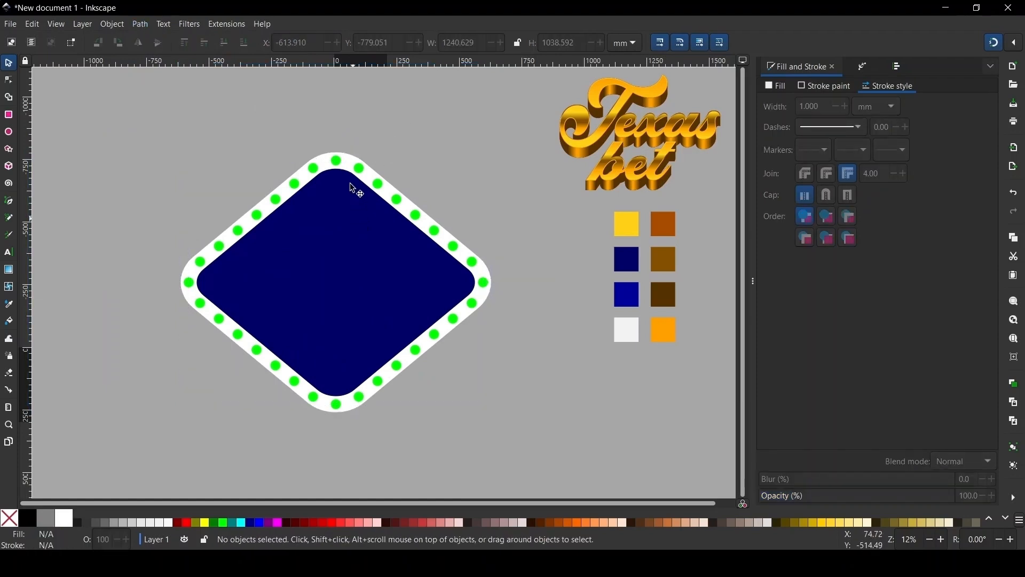
Move the blue diamond off the white frame to check that the two are separate, then undo the move and deselect.
left_click(353, 160)
left_click_drag(358, 288, 231, 227)
left_click(354, 150)
left_click(344, 155)
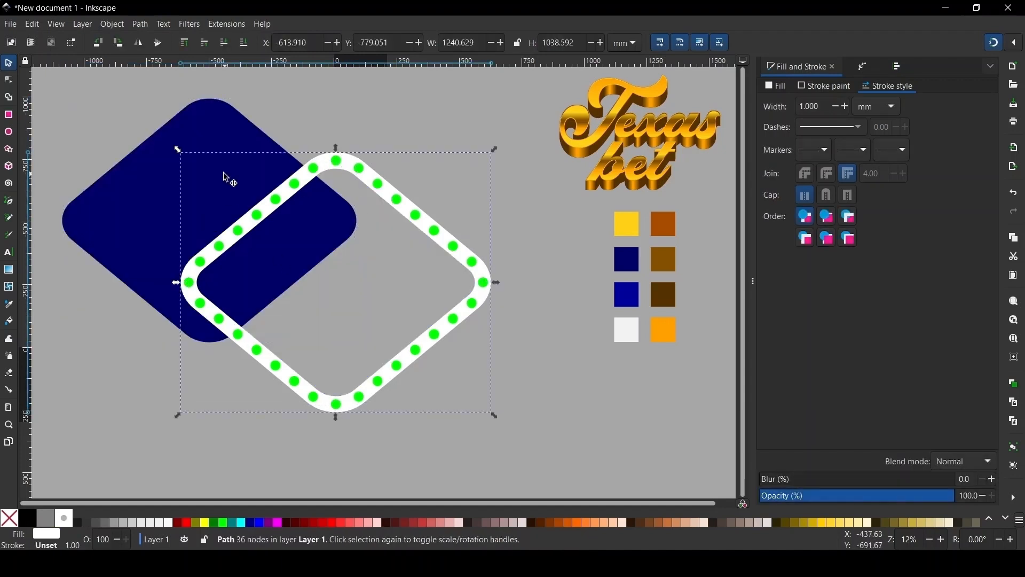
left_click(222, 169)
key("ctrl+z")
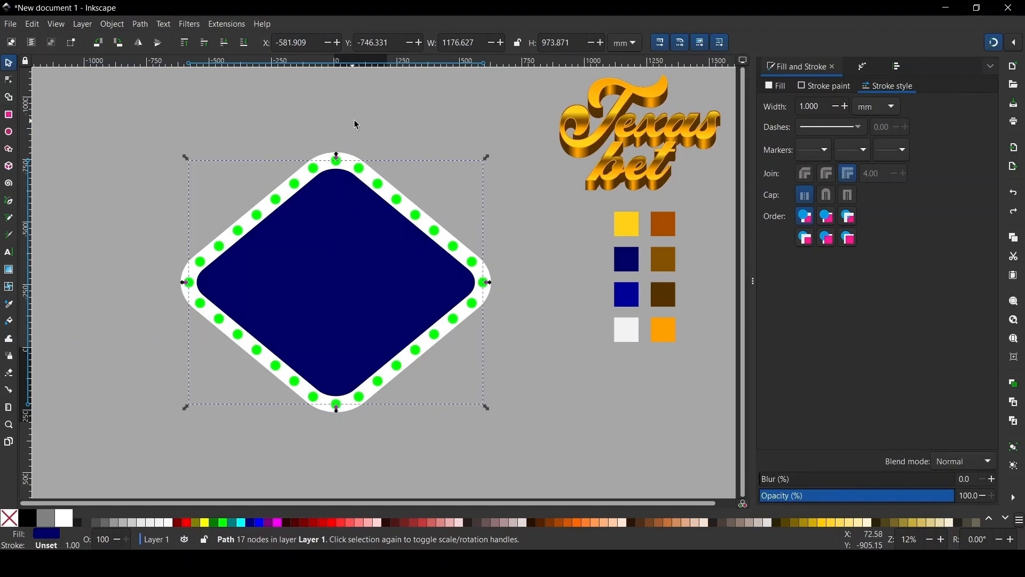
left_click(357, 126)
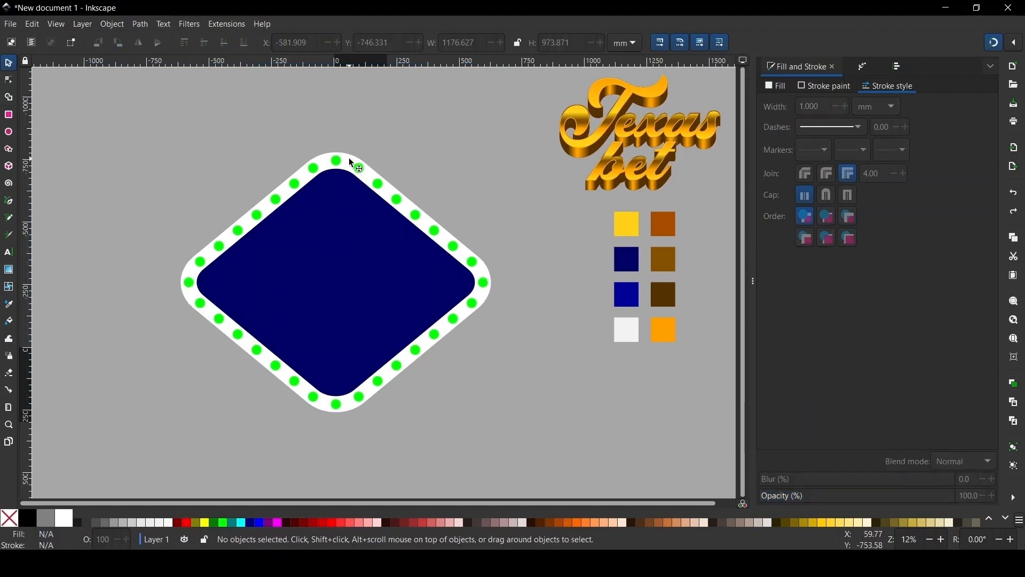
Set the white frame's stroke and fill to the reddish-brown (#a84c00) sampled from the colour swatches.
left_click(352, 166)
key("d")
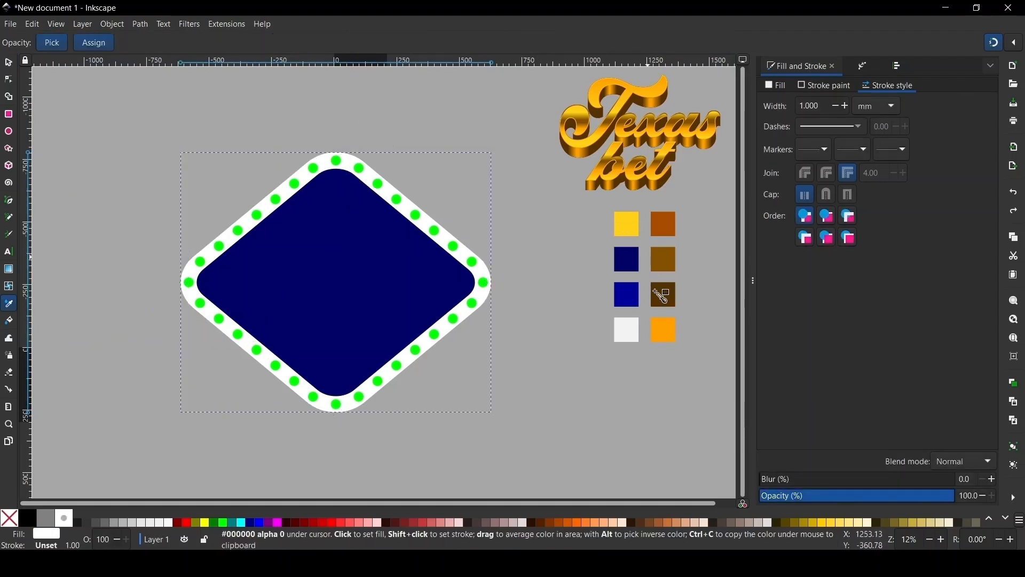
left_click(667, 229, "shift")
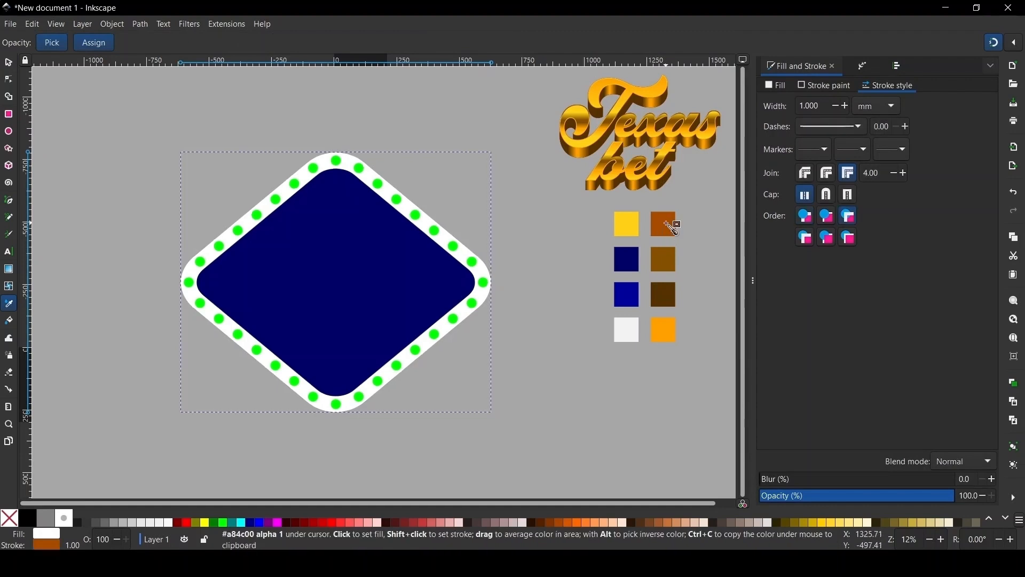
left_click(668, 225)
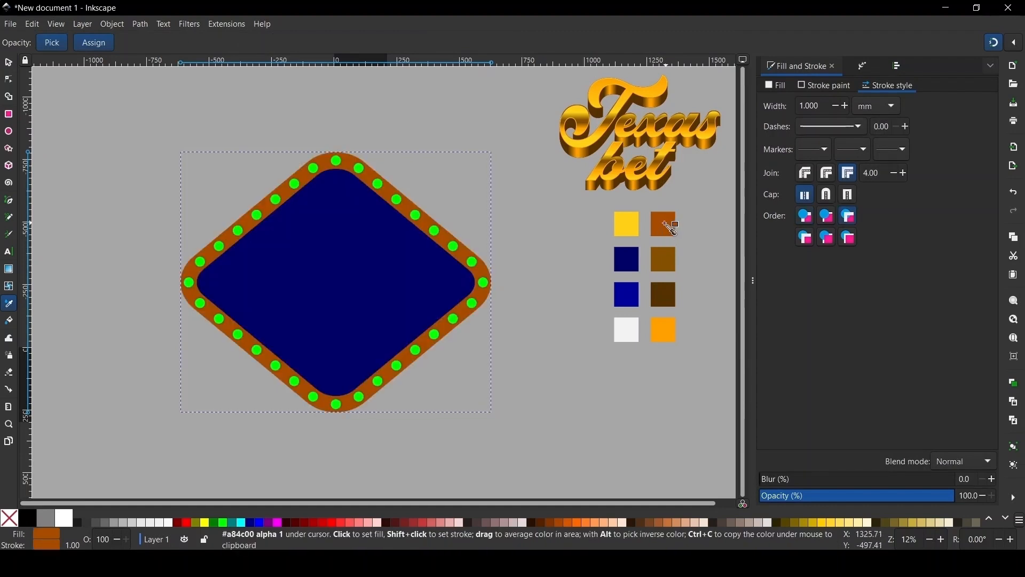
Fill the green circles along the frame with the yellow swatch colour, then change them to the sampled orange (#ffa000).
key("s")
left_click(332, 161)
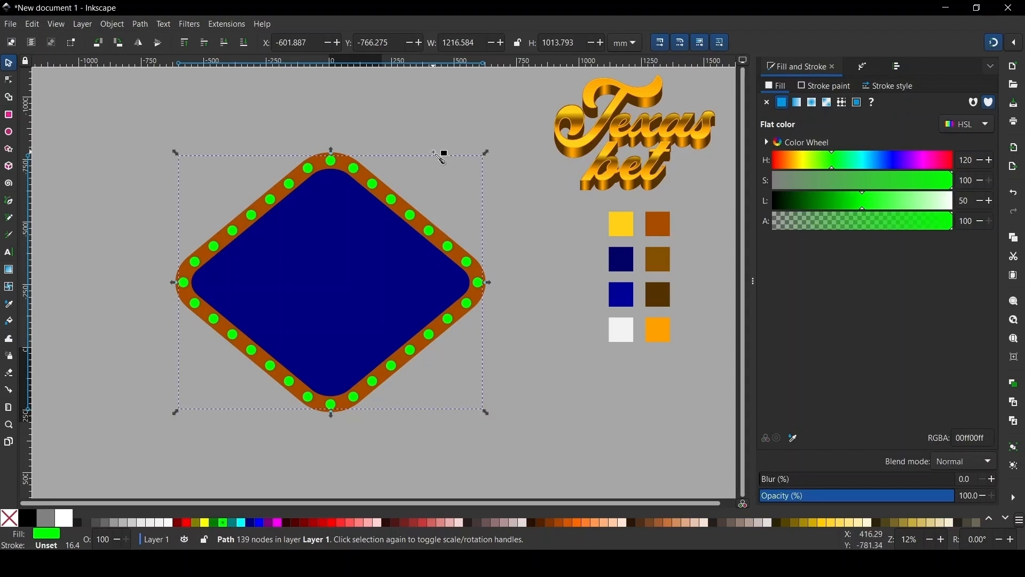
key("d")
left_click(614, 229)
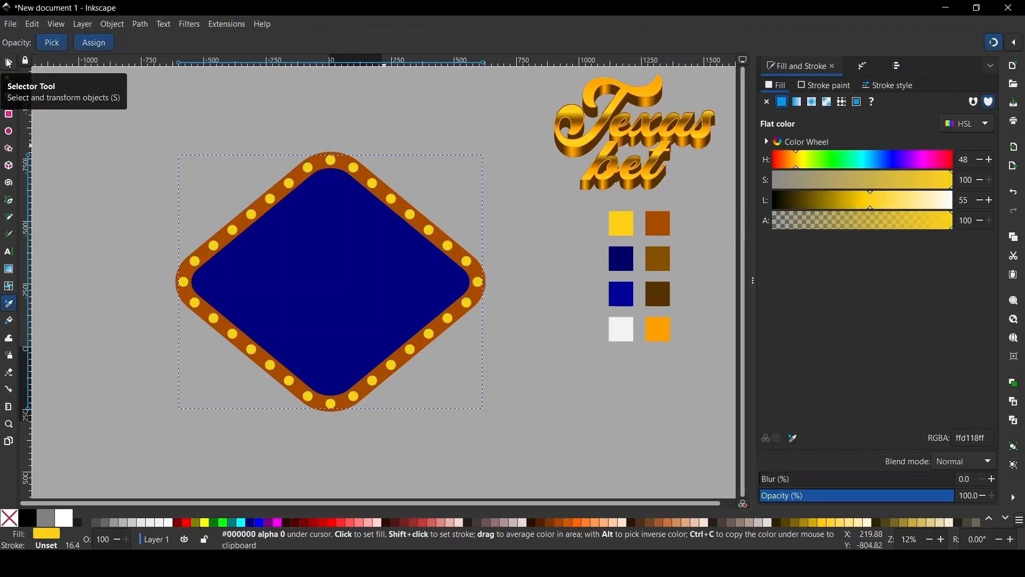
left_click(666, 327)
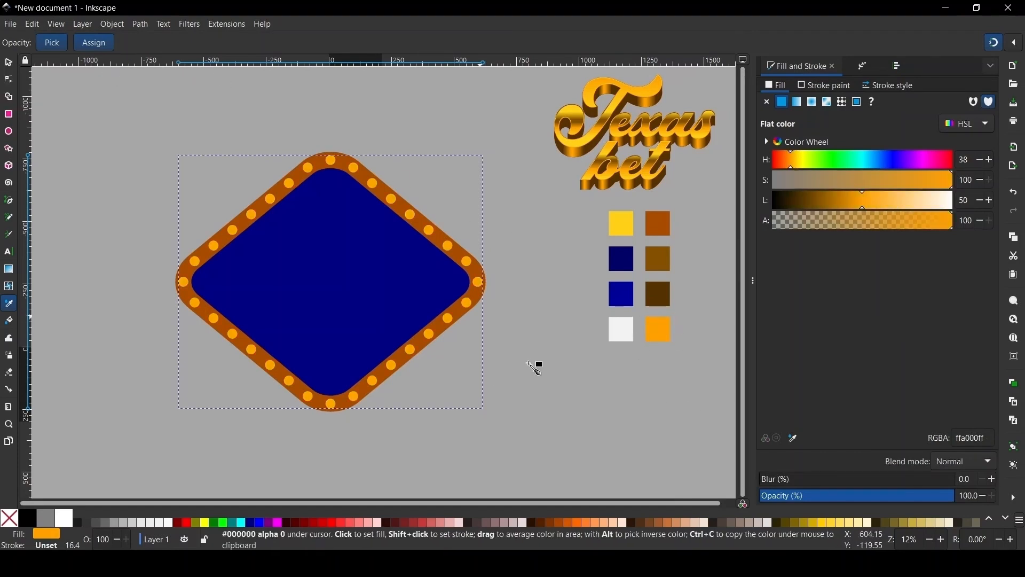
left_click(9, 63)
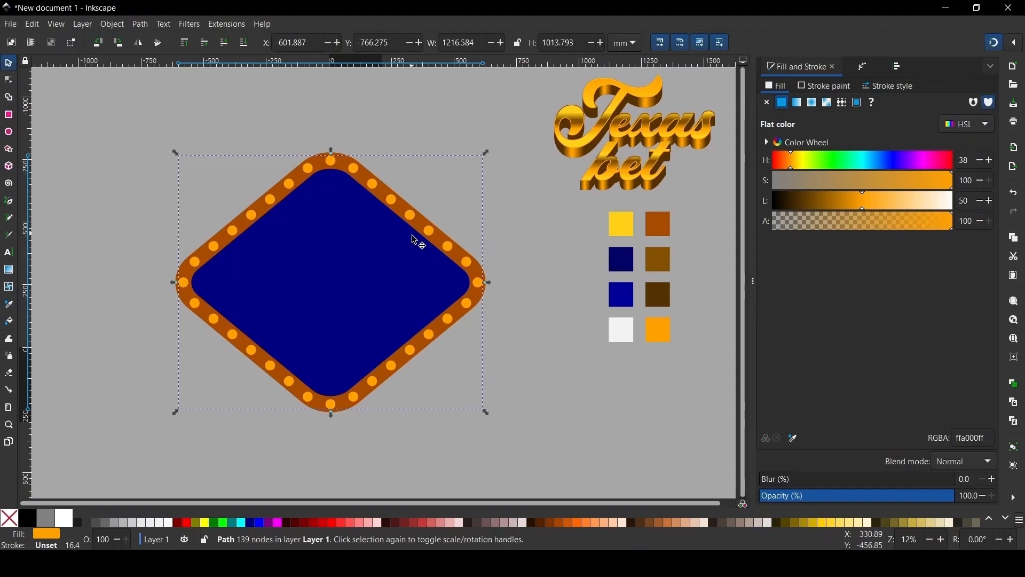
Duplicate the brown frame and fill the copy with the yellow (#ffd118) sampled from the colour swatches.
left_click(482, 272)
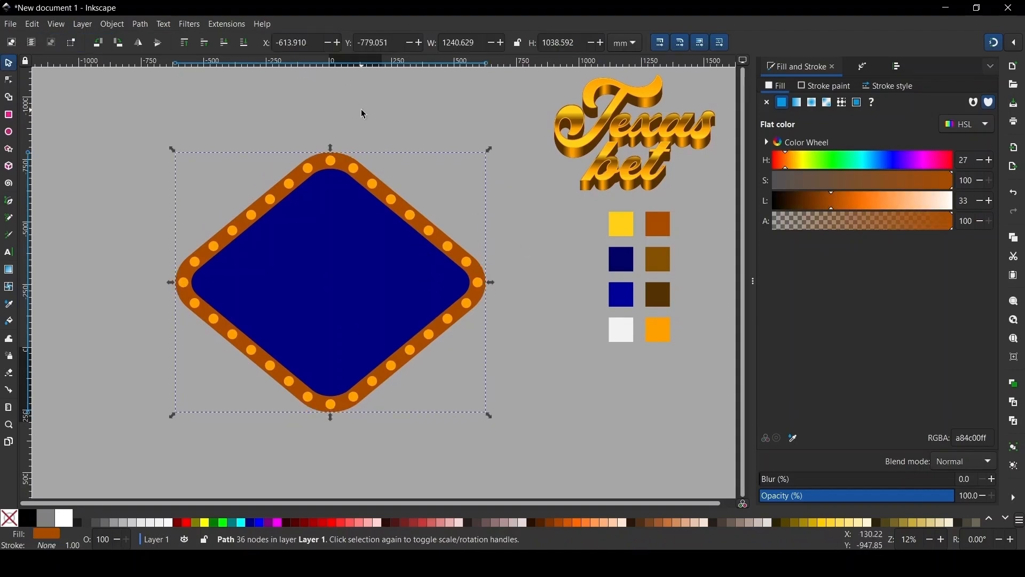
key("ctrl")
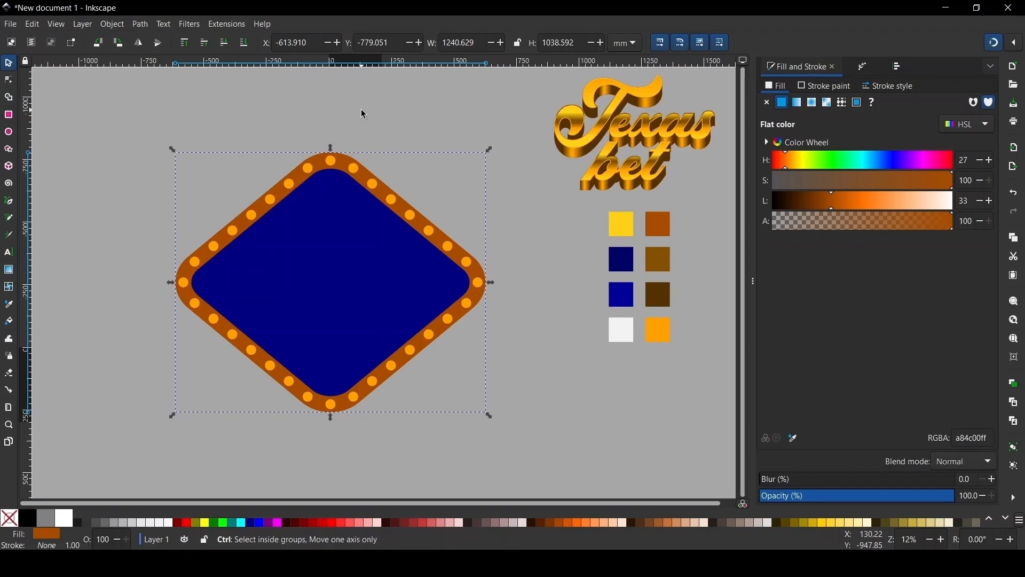
key("ctrl+z")
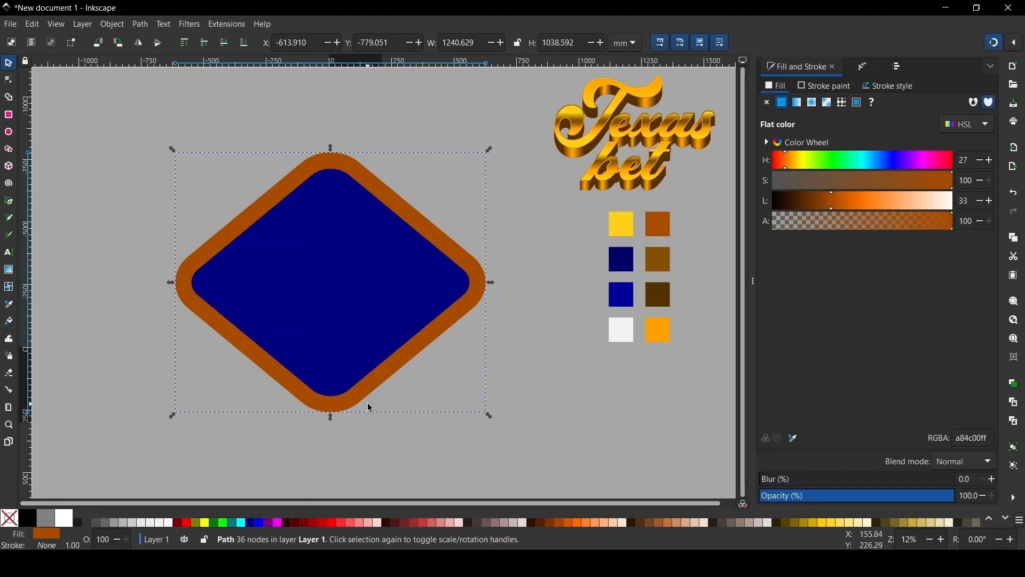
key("d")
left_click(621, 223)
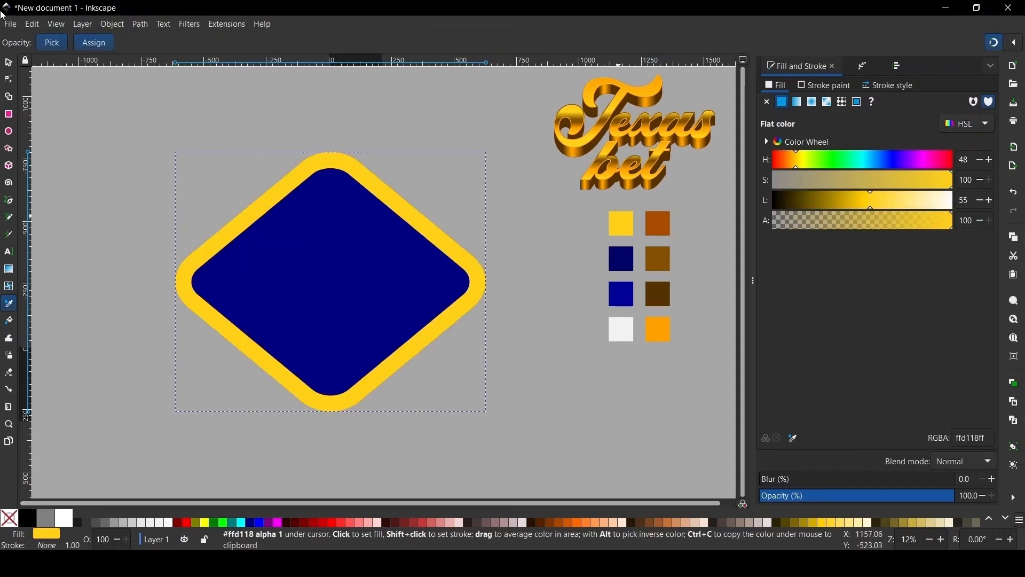
Lower the yellow frame copy in the stacking order until it lies beneath the orange circles and the brown frame.
left_click(8, 64)
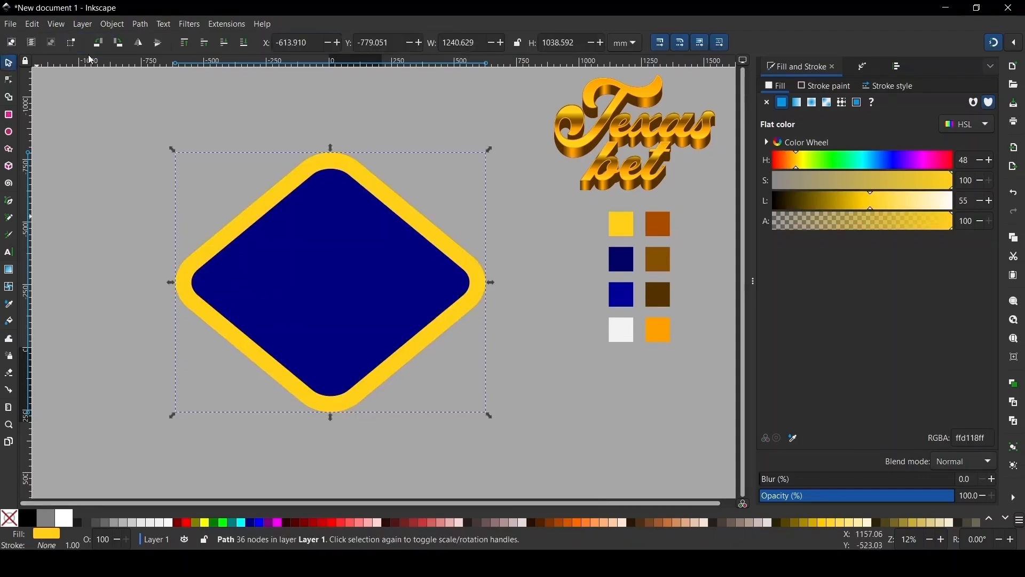
left_click(228, 48)
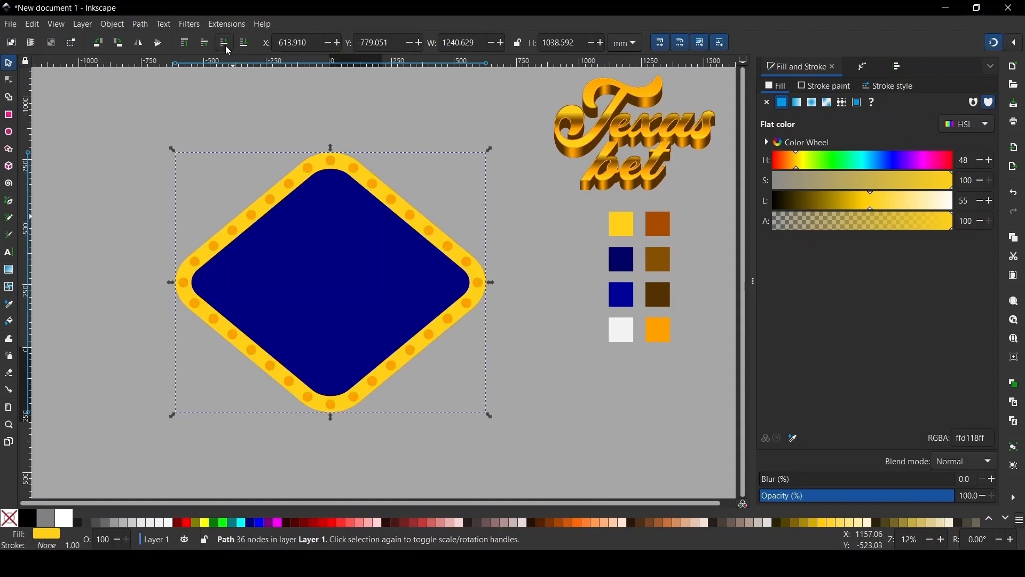
left_click(227, 48)
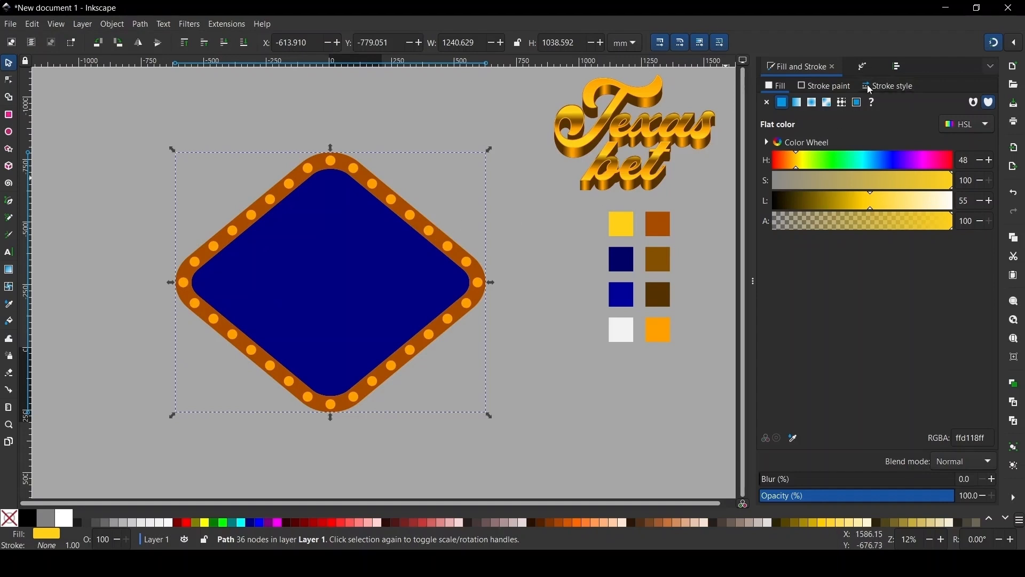
Expand the yellow frame with a path effect so it forms a thin border along both edges of the brown frame.
left_click(877, 68)
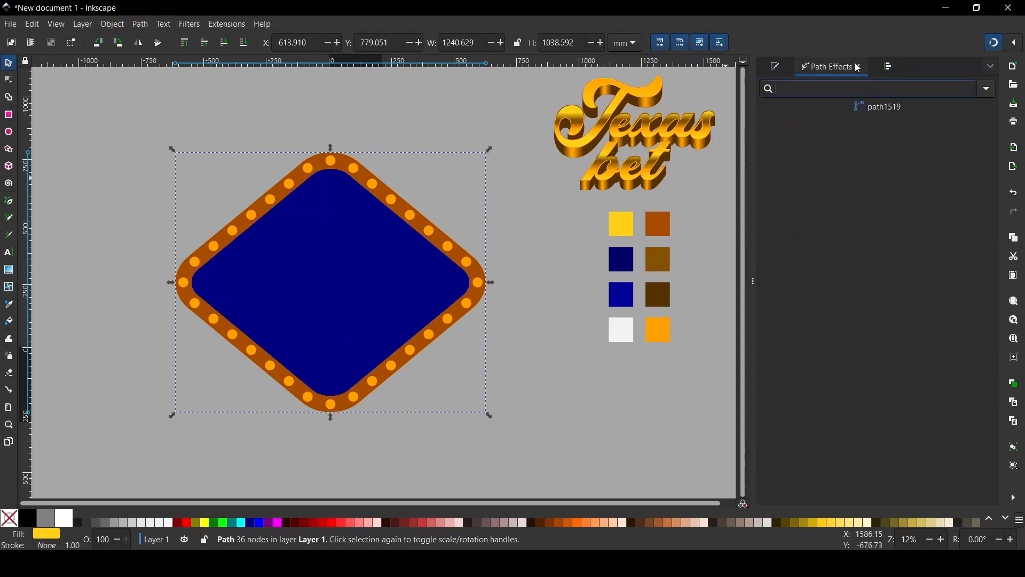
left_click(986, 88)
left_click(950, 127)
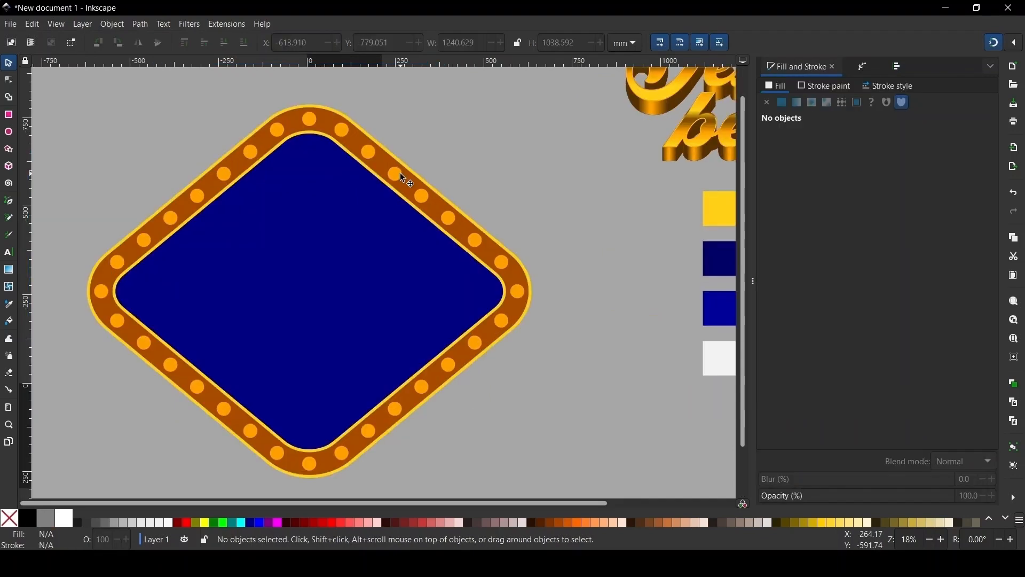
Open the Drop Shadow filter for the brown frame and move its dialog clear of the artwork.
left_click(435, 208)
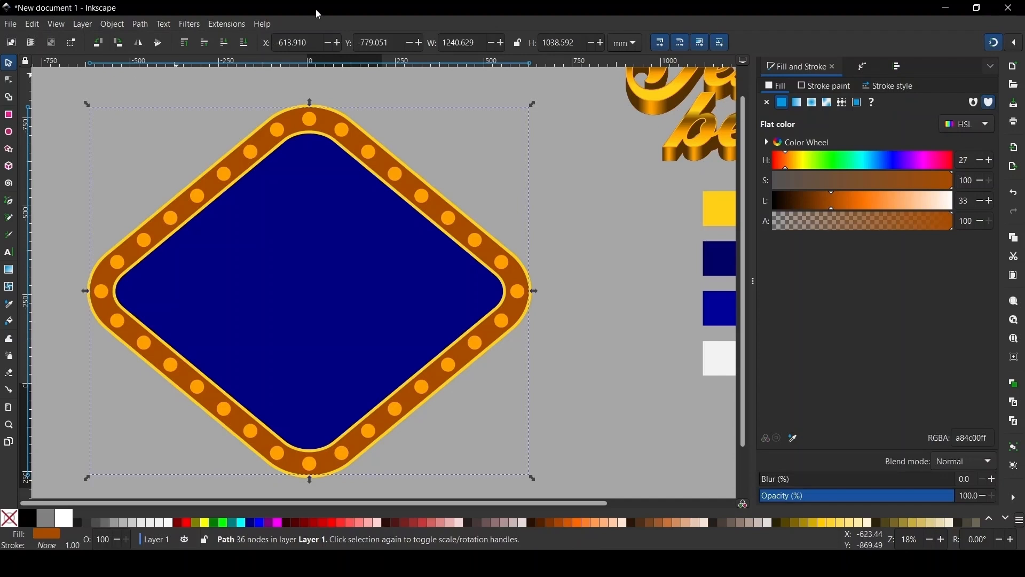
left_click(312, 230)
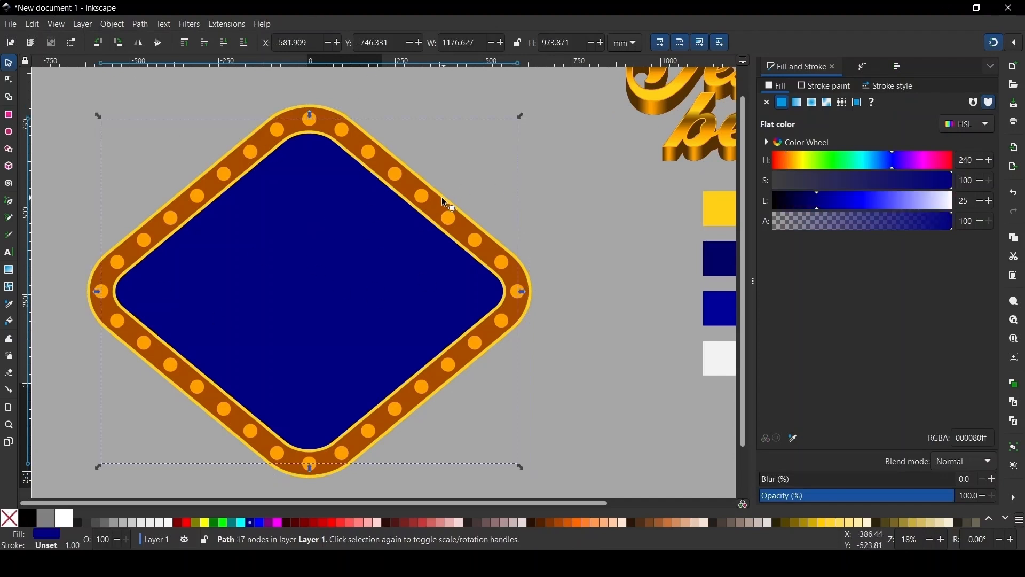
left_click(331, 144)
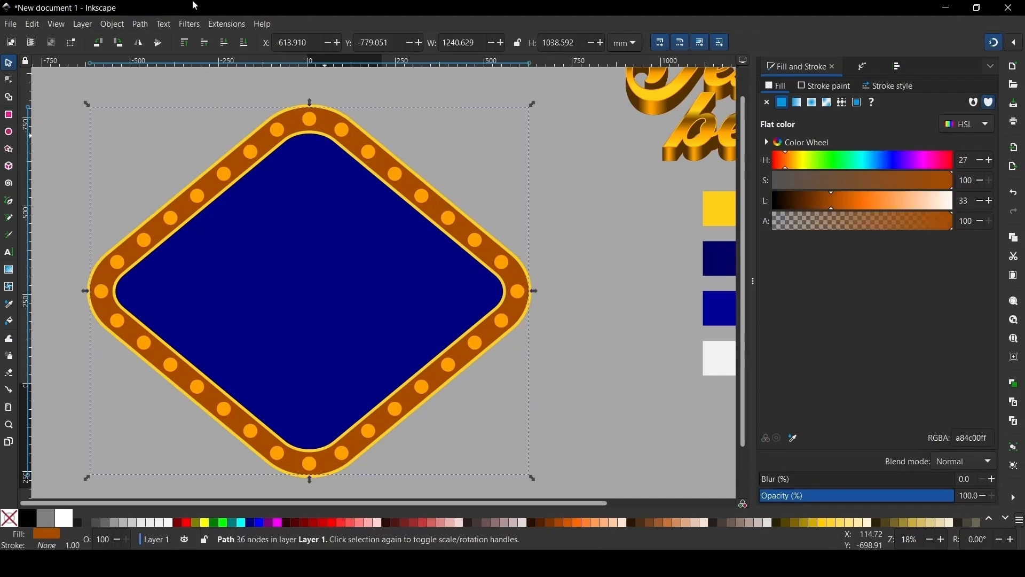
left_click(190, 24)
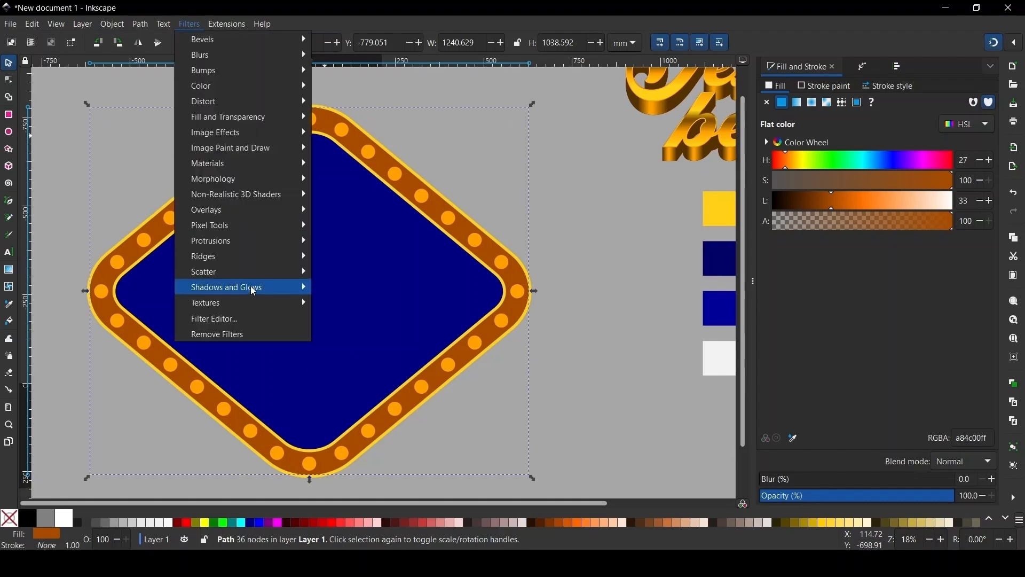
mouse_move(251, 287)
left_click(351, 320)
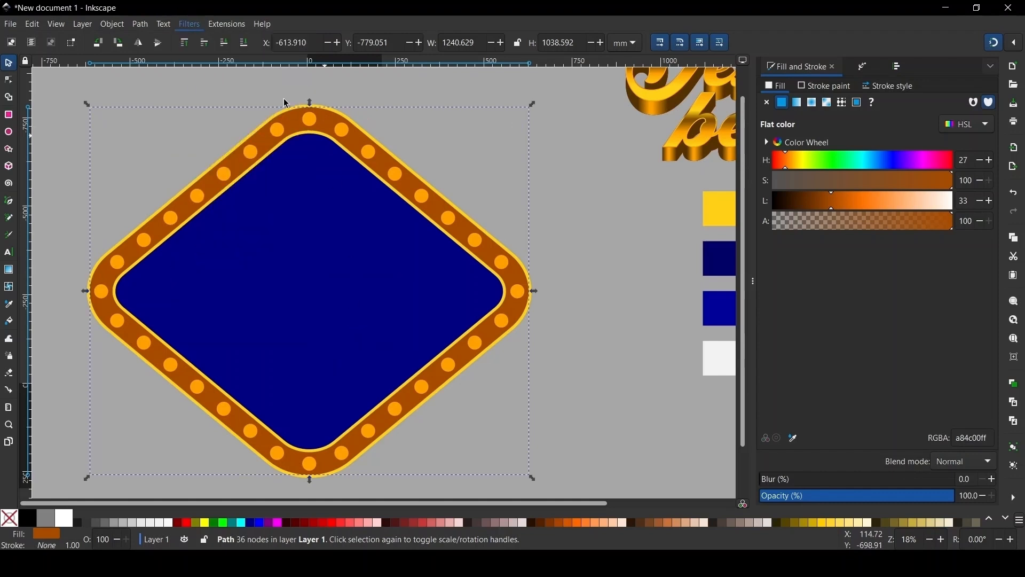
mouse_move(119, 27)
left_mouse_down()
mouse_move(372, 30)
mouse_move(657, 16)
mouse_move(684, 36)
left_mouse_up()
Set the shadow type to Inner and the vertical offset to 0 px, then turn on the live preview.
left_click(770, 135)
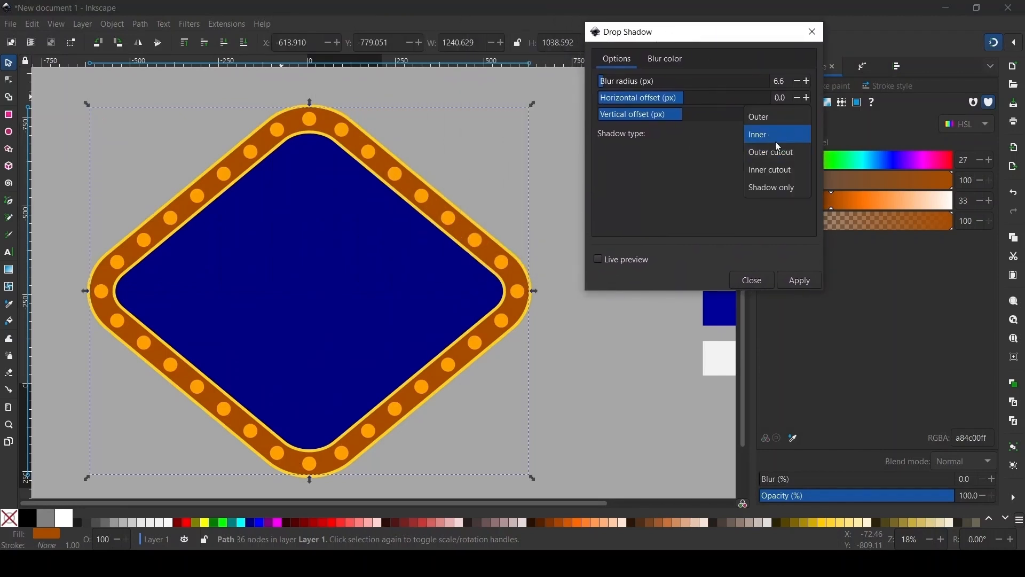
left_click(772, 137)
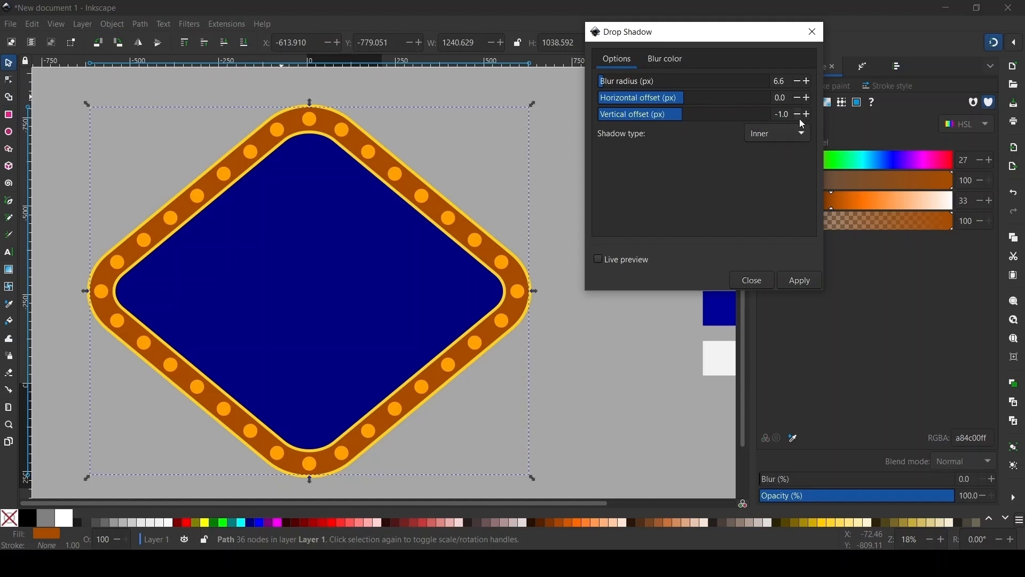
left_click_drag(790, 115, 767, 117)
type("0")
left_click(595, 259)
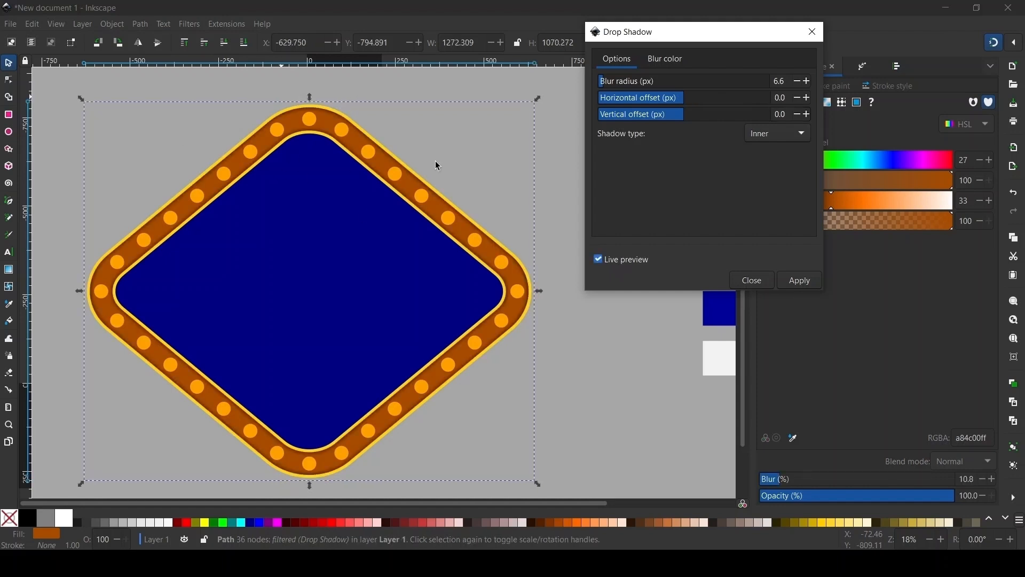
Compare the brown frame's upper corner up close with the inner shadow preview off and on.
left_click(598, 260)
scroll(353, 128, "up", 4)
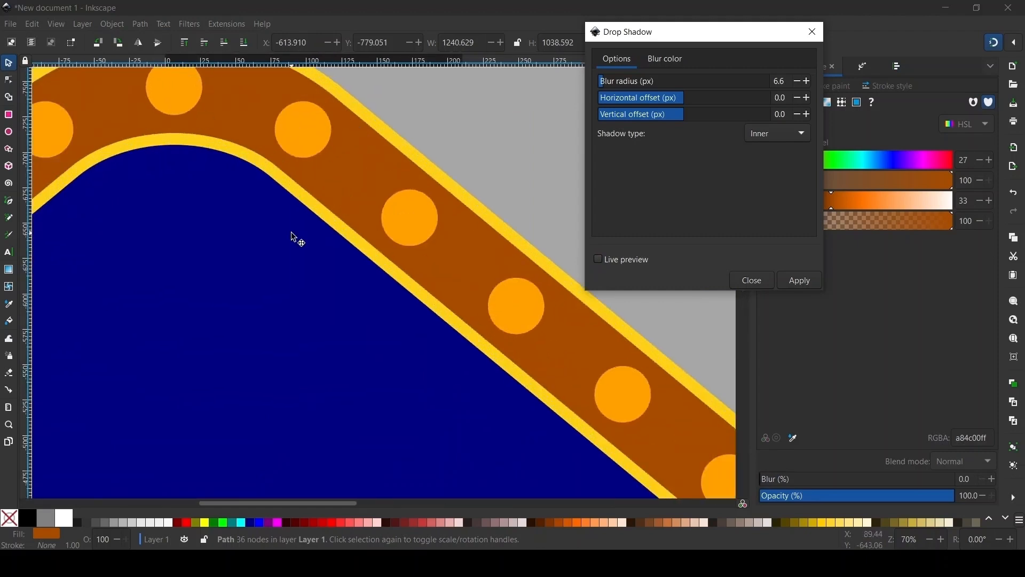
scroll(287, 188, "down", 2)
scroll(271, 183, "up", 2)
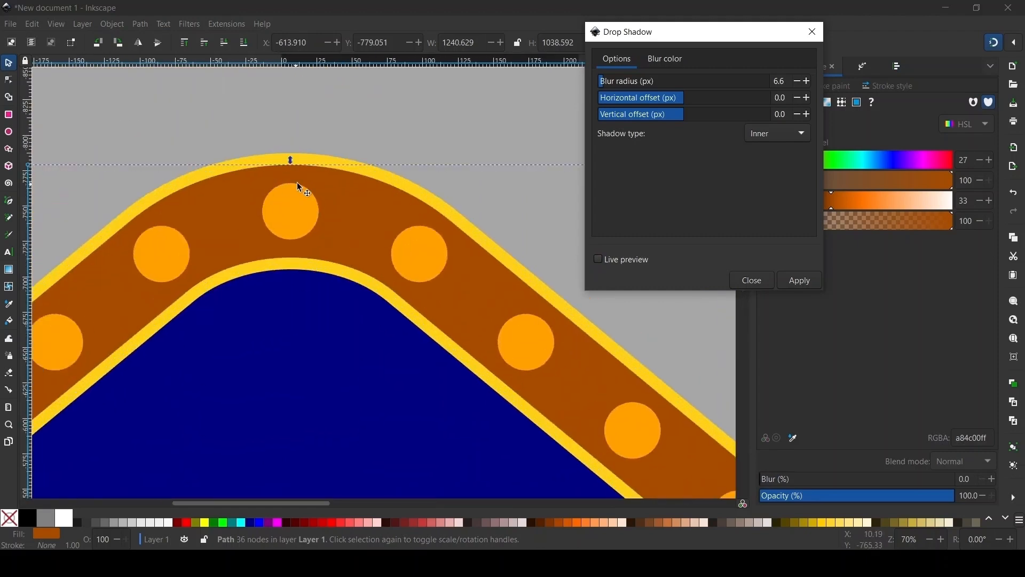
scroll(283, 197, "up", 2)
scroll(378, 187, "down", 1)
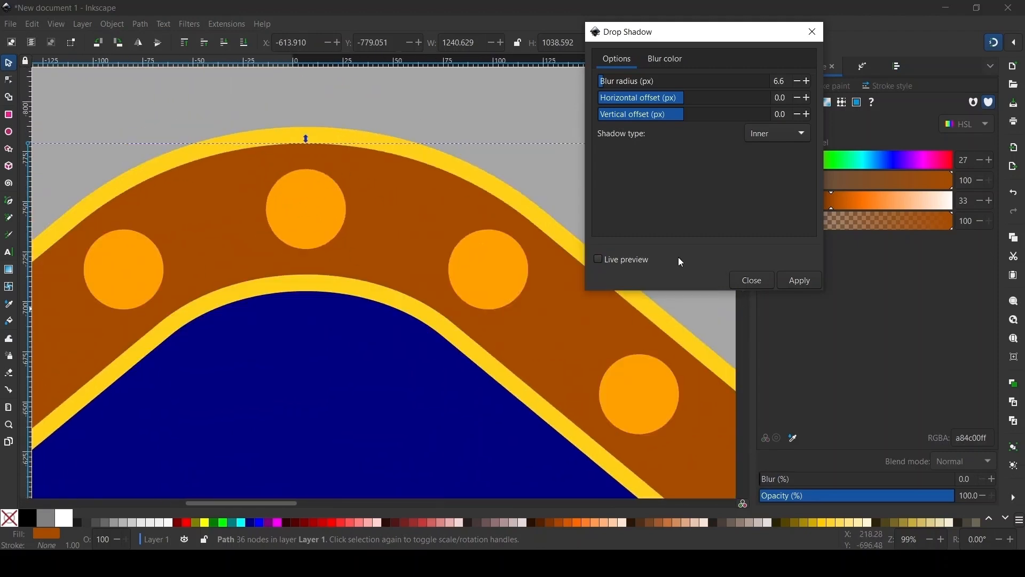
left_click(598, 259)
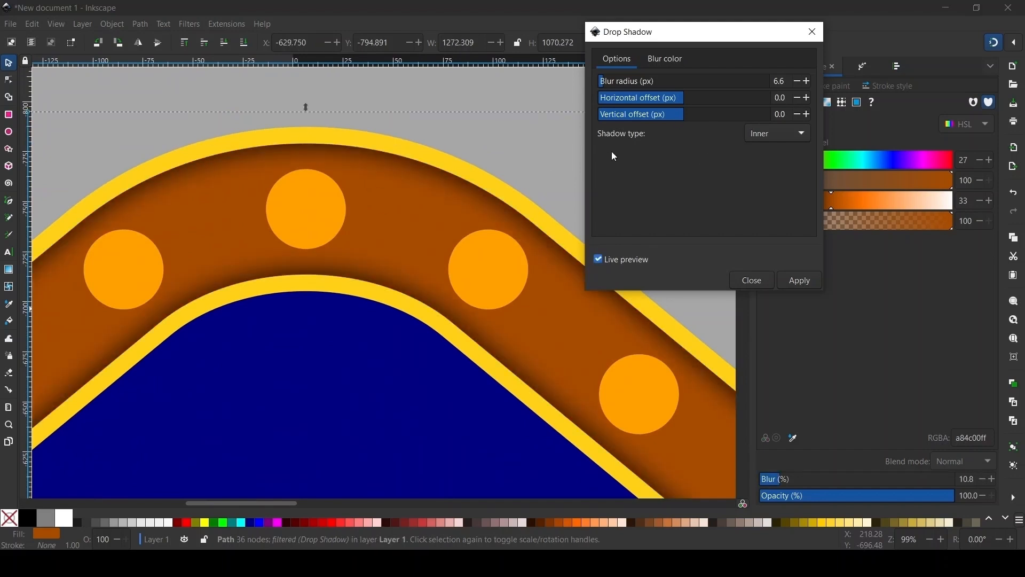
Adjust the inner shadow's vertical offset to 1.0 px and apply the filter to the brown frame.
double_click(798, 114)
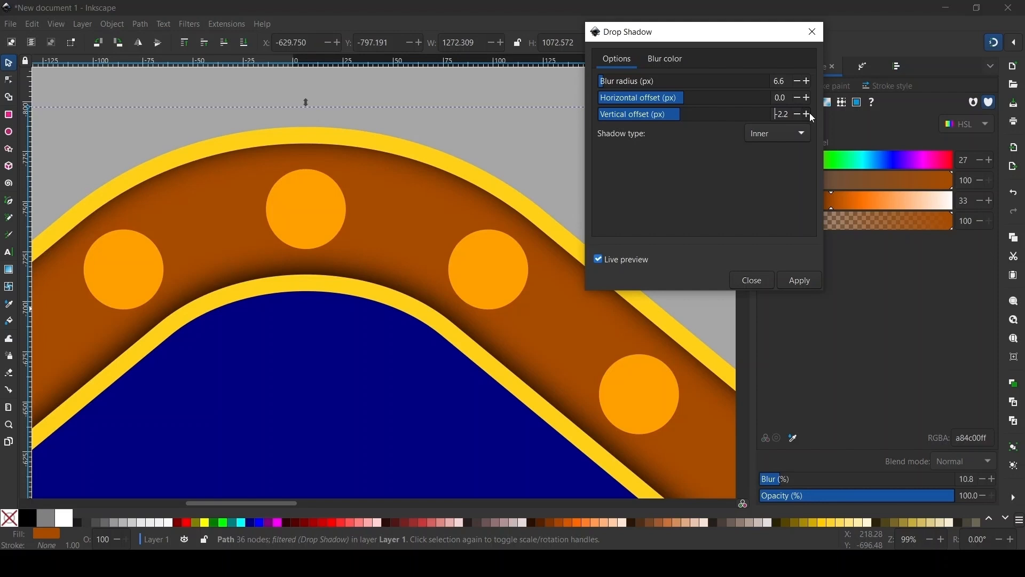
left_click(808, 115)
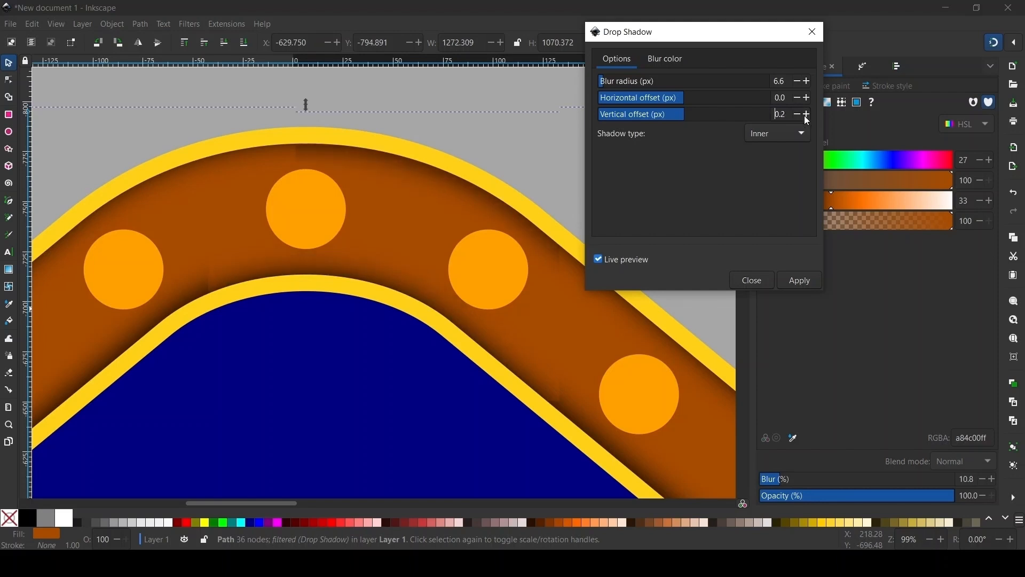
left_click(809, 114)
left_click(806, 116)
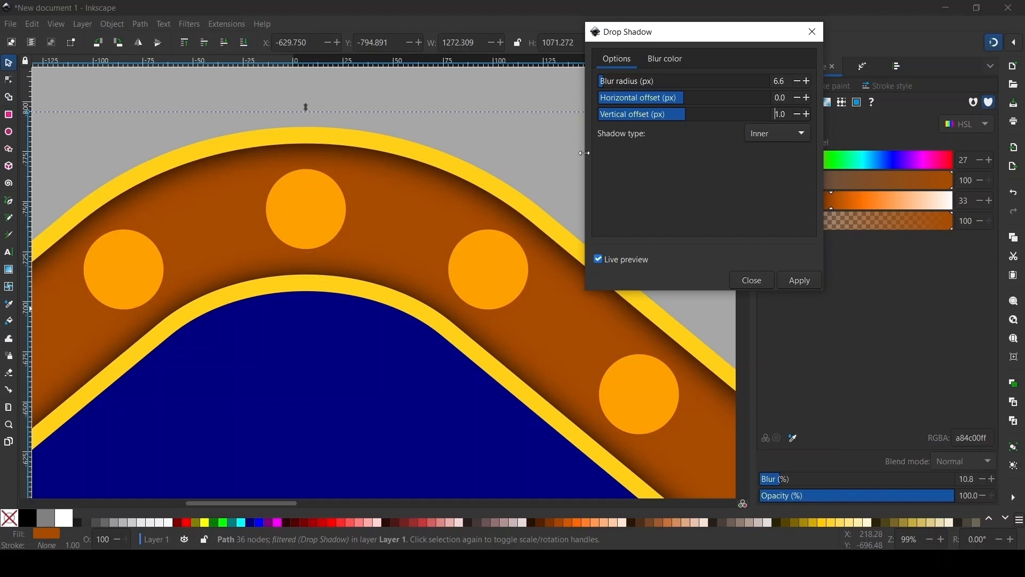
left_click(799, 280)
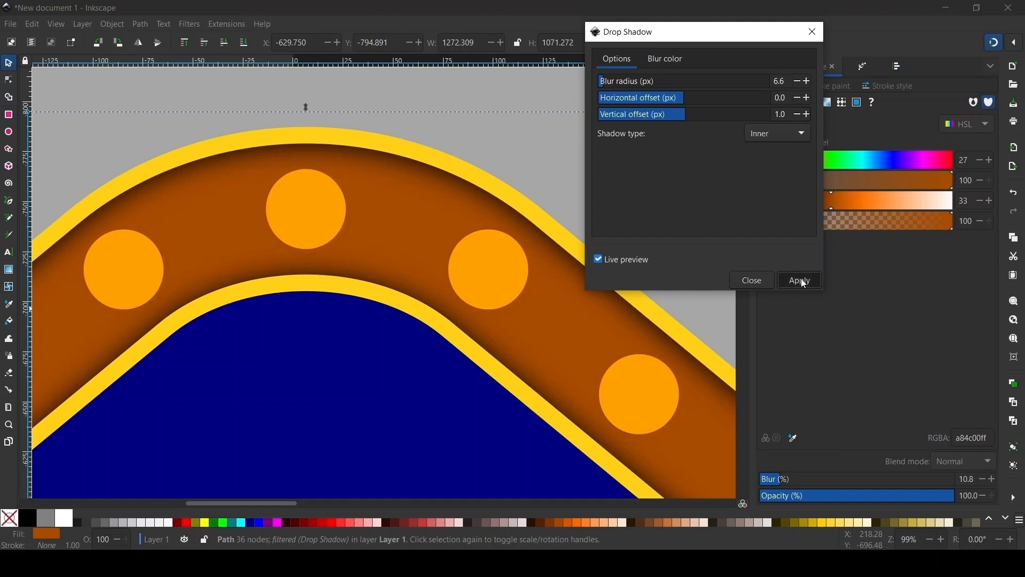
Close the Drop Shadow dialog and examine the inner shadow on the brown frame across the whole badge.
left_click(822, 36)
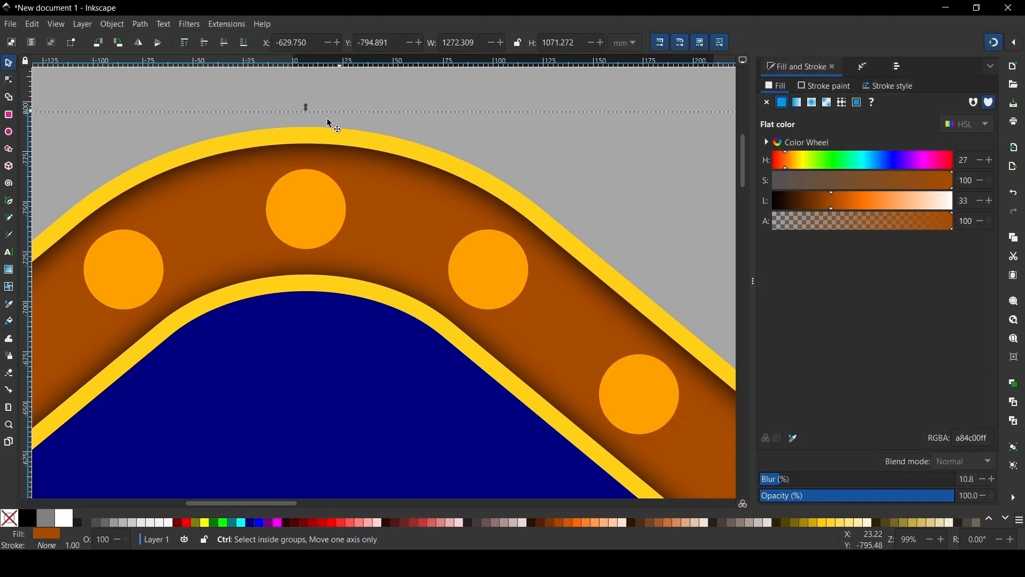
scroll(327, 118, "down", 5)
scroll(302, 165, "down", 1)
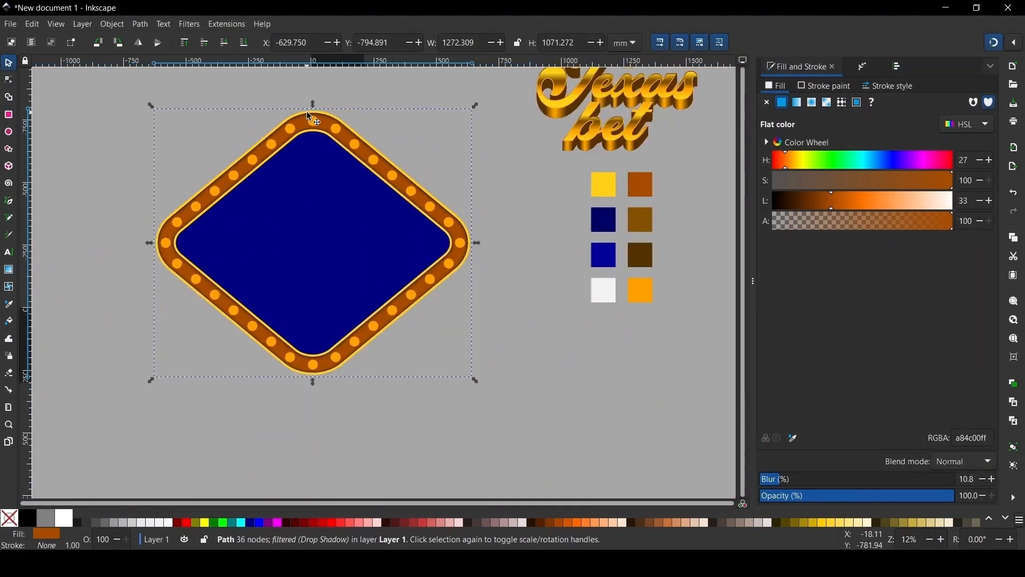
scroll(291, 152, "up", 1)
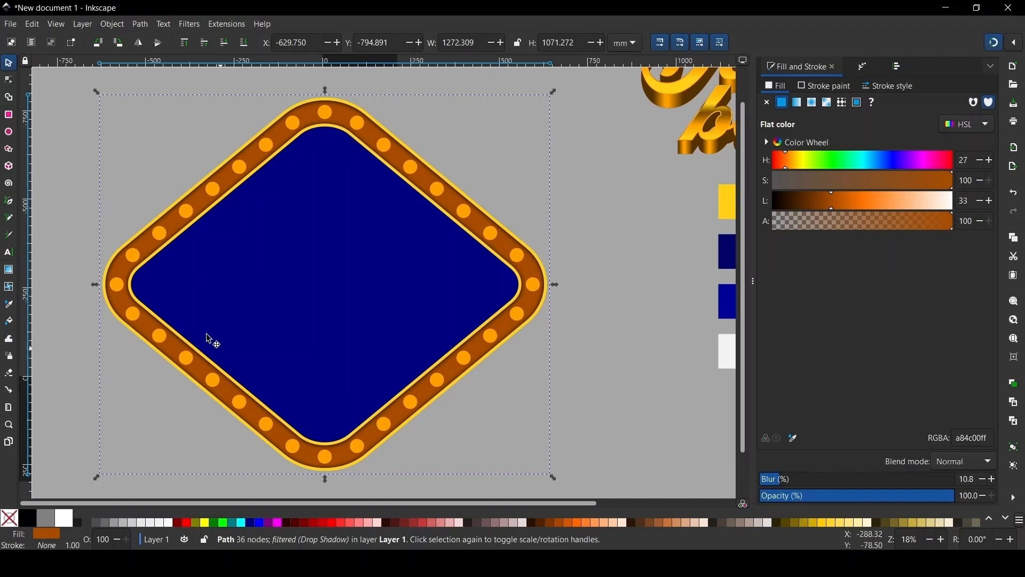
Try a stronger blur of 21.5% on the brown frame's shadow, and undo it.
left_click_drag(783, 480, 802, 483)
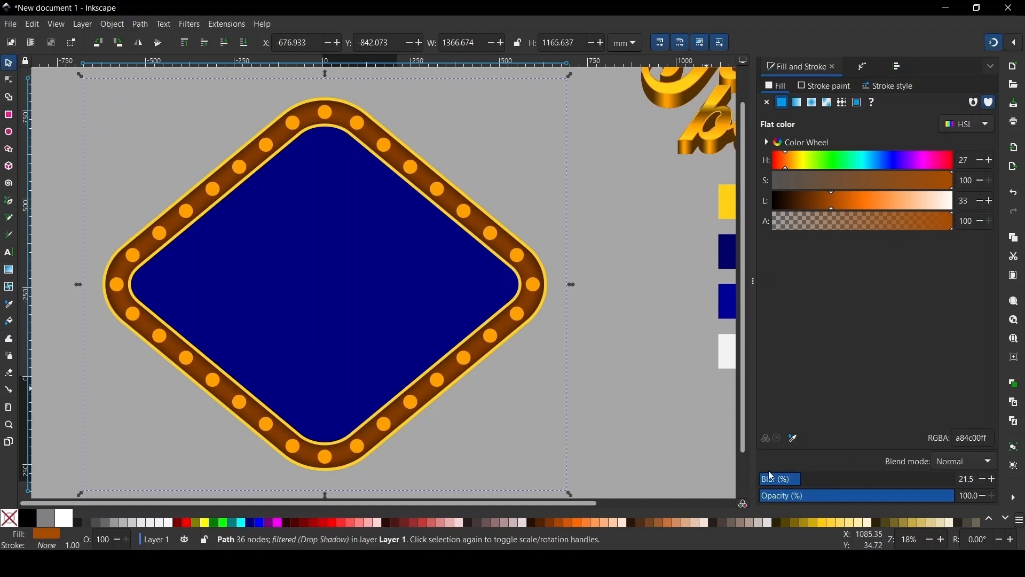
key("ctrl+z")
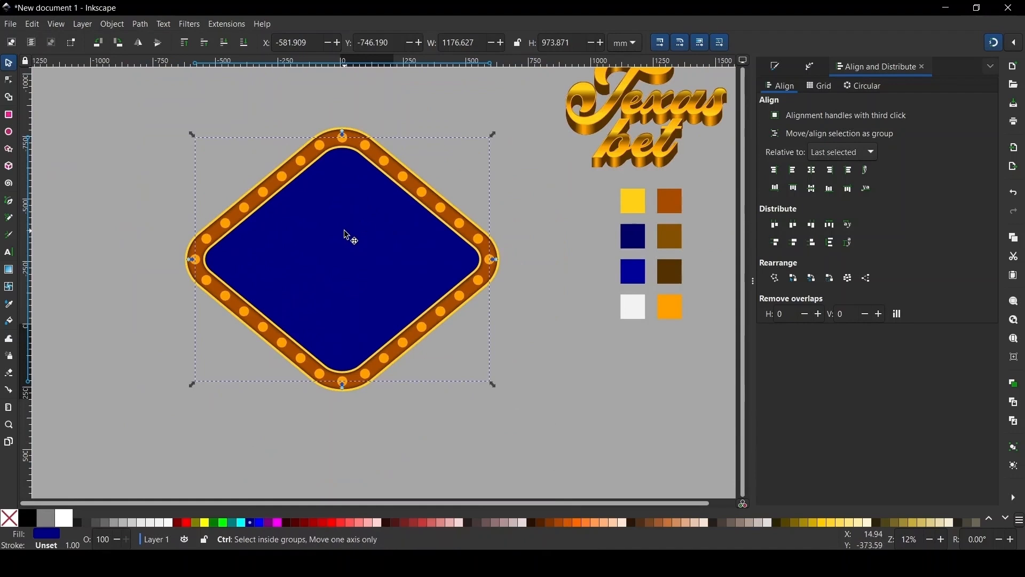
Open the Drop Shadow filter for the dark blue diamond and move its dialog clear of the artwork.
scroll(347, 235, "up", 1, "ctrl")
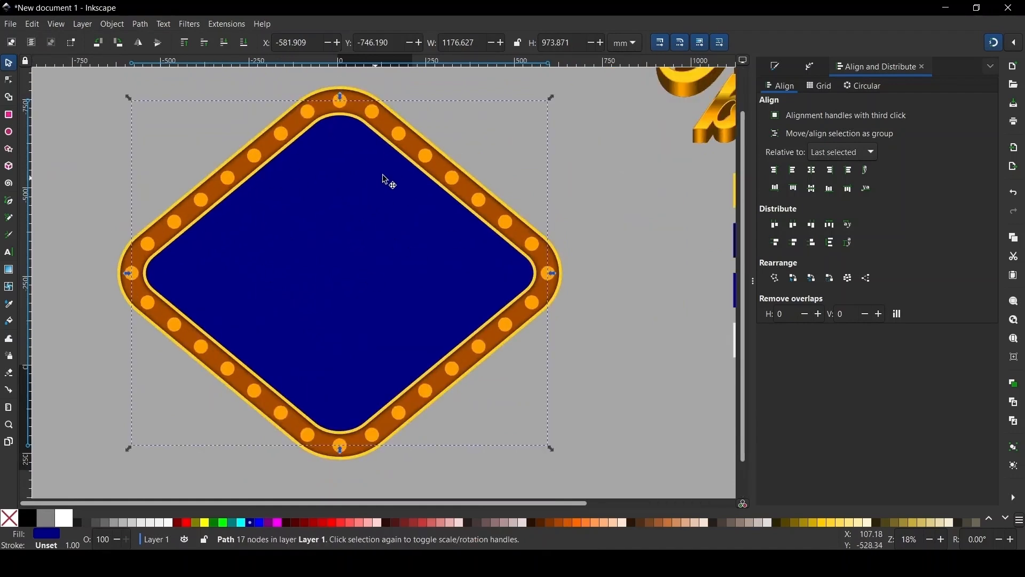
left_click(190, 24)
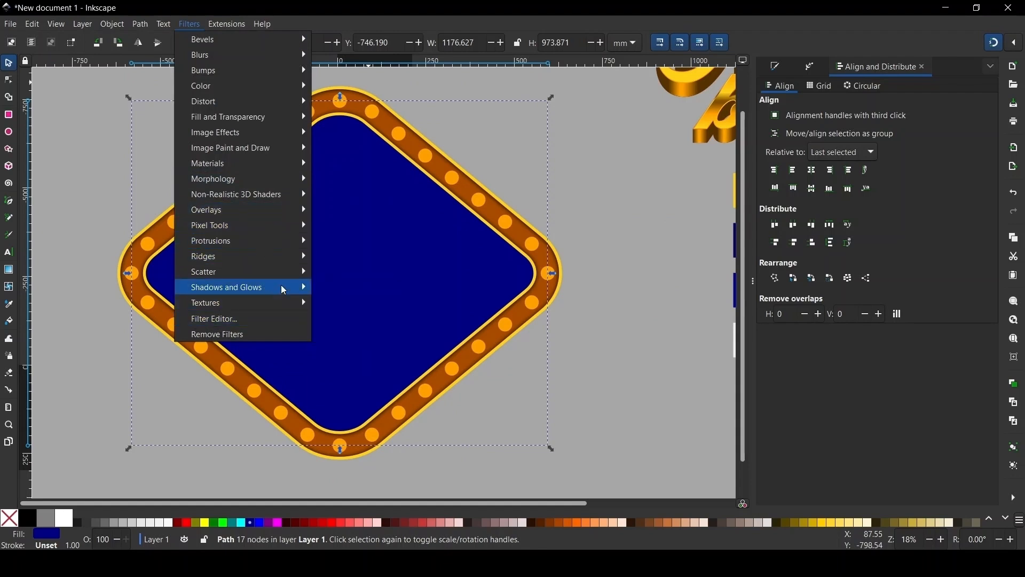
mouse_move(281, 287)
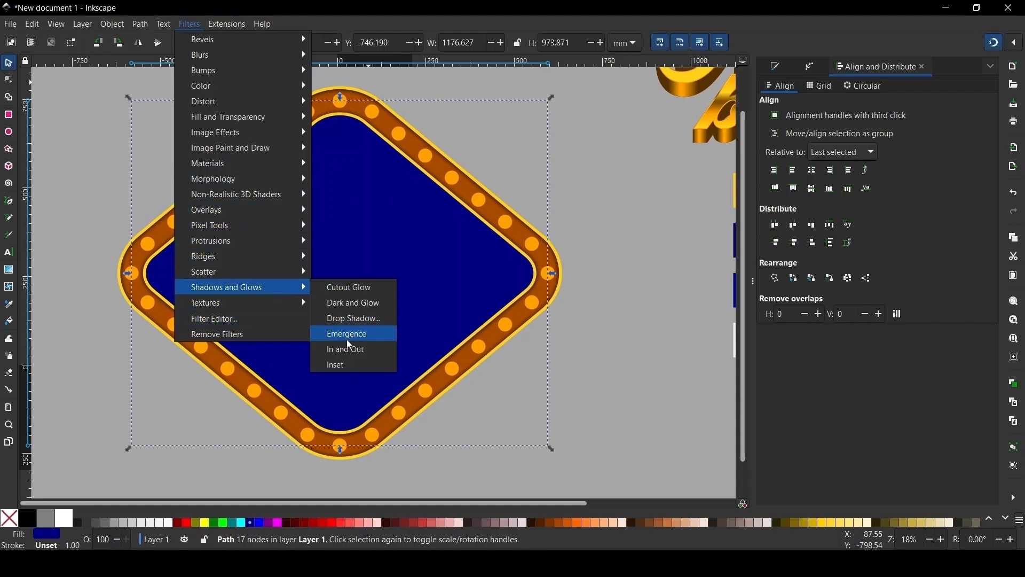
left_click(366, 321)
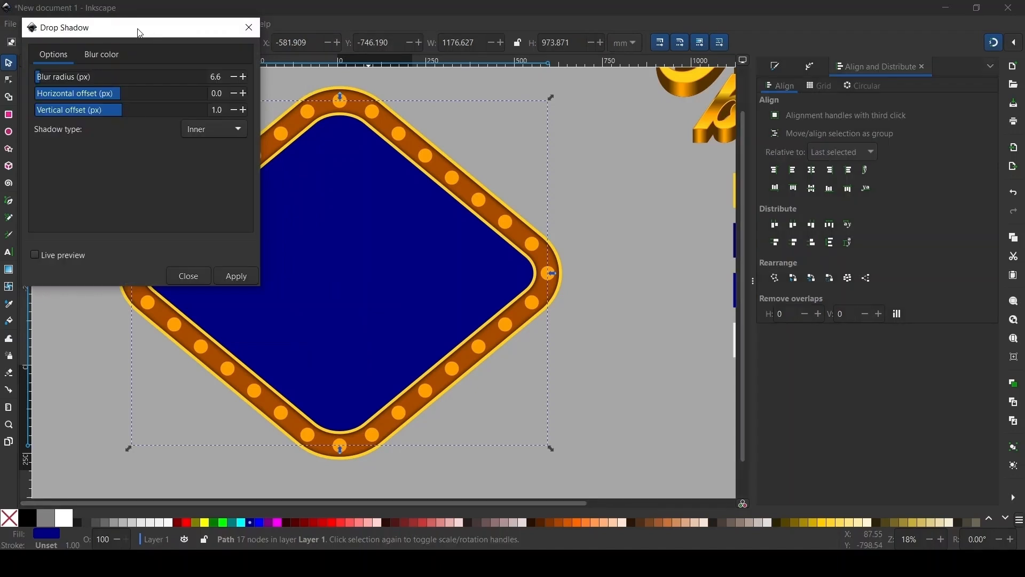
left_click_drag(155, 31, 745, 54)
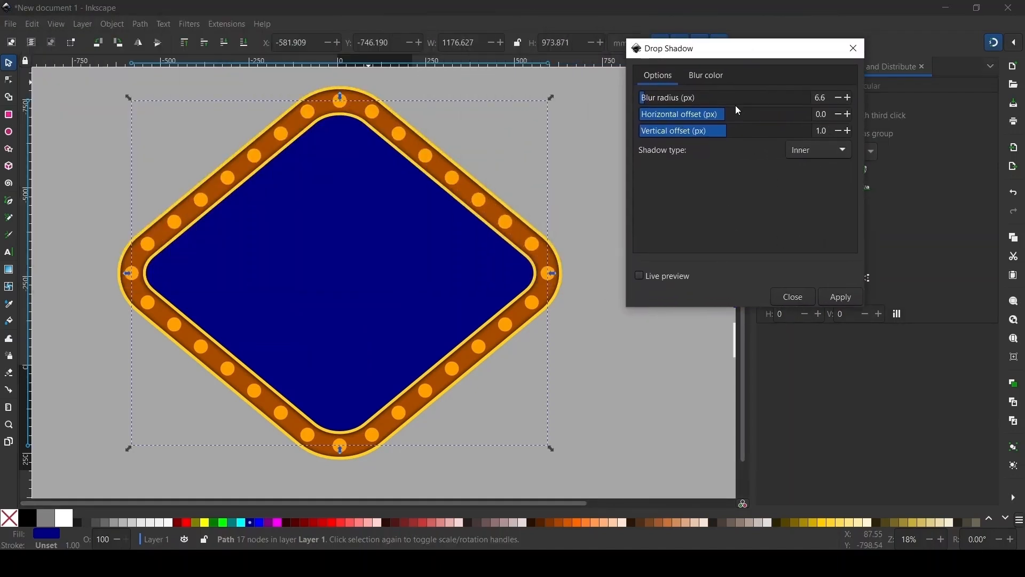
Set the blue diamond's shadow vertical offset to 0 px and turn on the live preview.
left_click(839, 132)
left_click(839, 133)
left_click(839, 132)
left_click(839, 133)
left_click(840, 133)
left_click(839, 133)
left_click(639, 277)
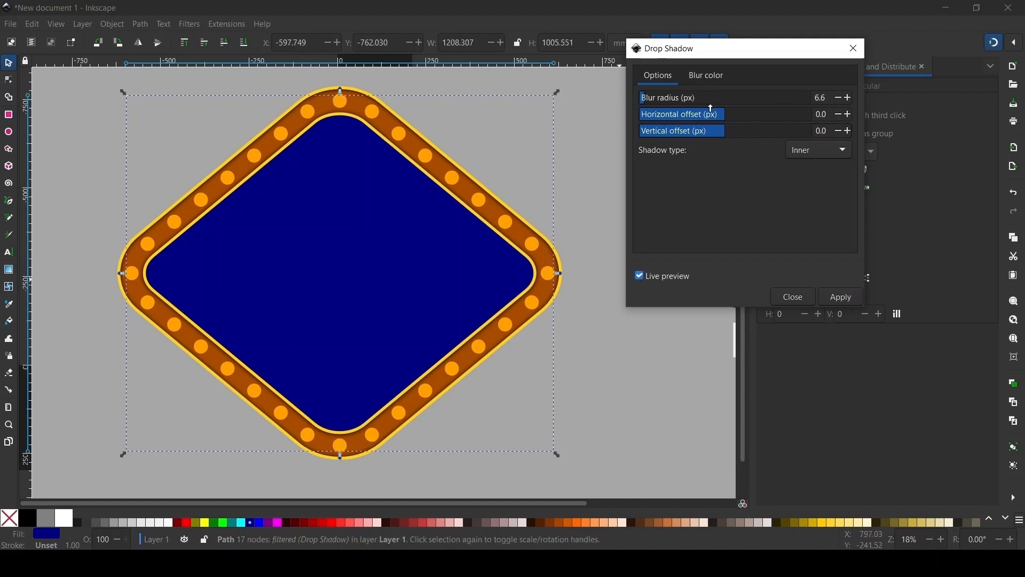
Raise the inner shadow's blur radius to 83.6 px, apply the filter to the blue diamond and close the dialog.
left_click(657, 97)
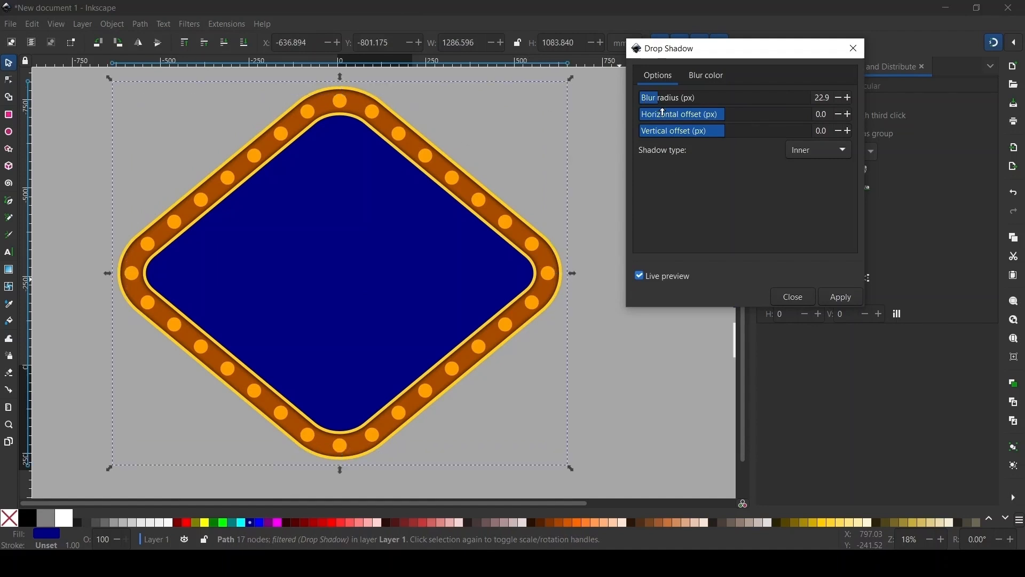
left_click(671, 102)
left_click(686, 97)
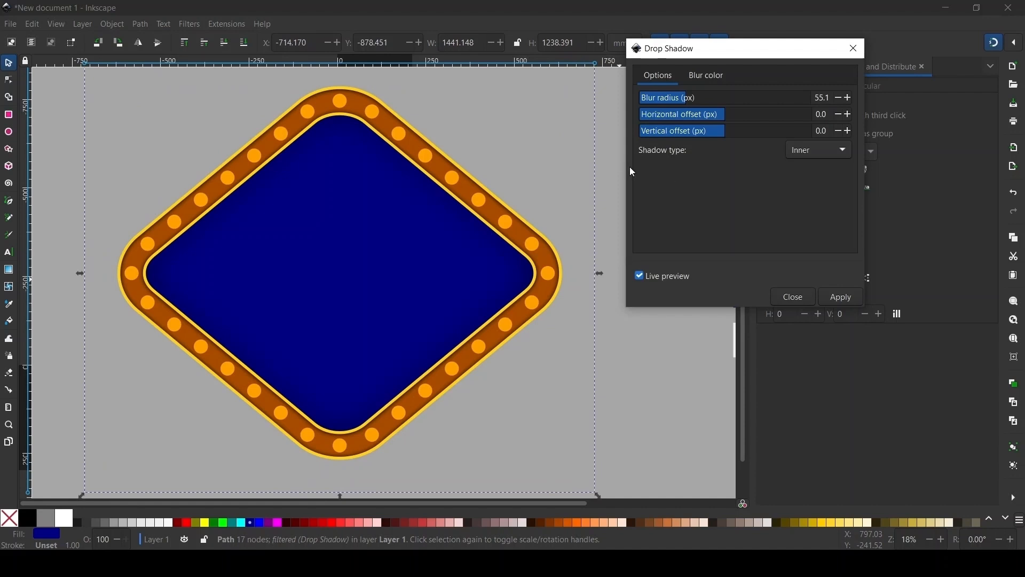
left_click(713, 77)
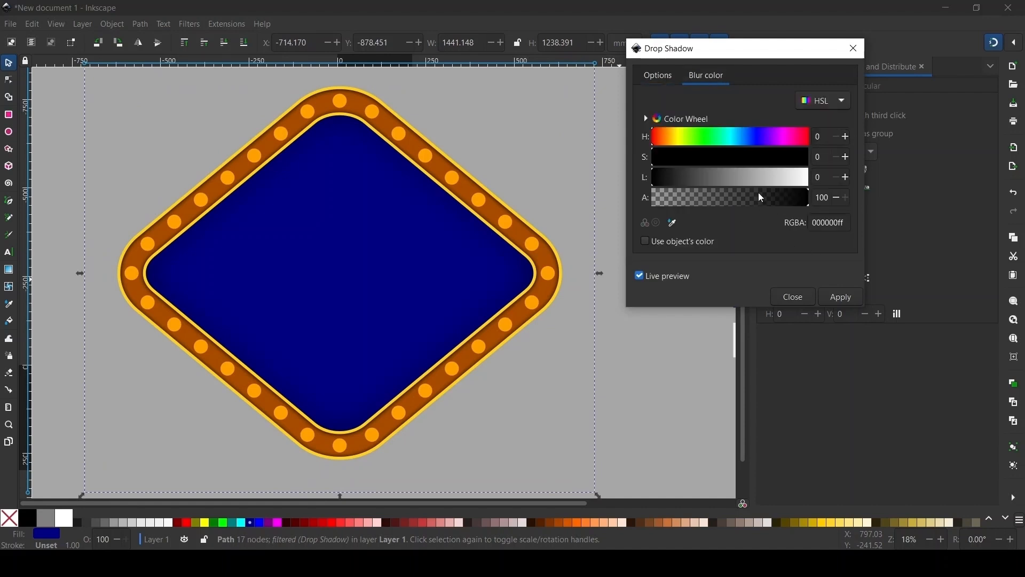
left_click(673, 71)
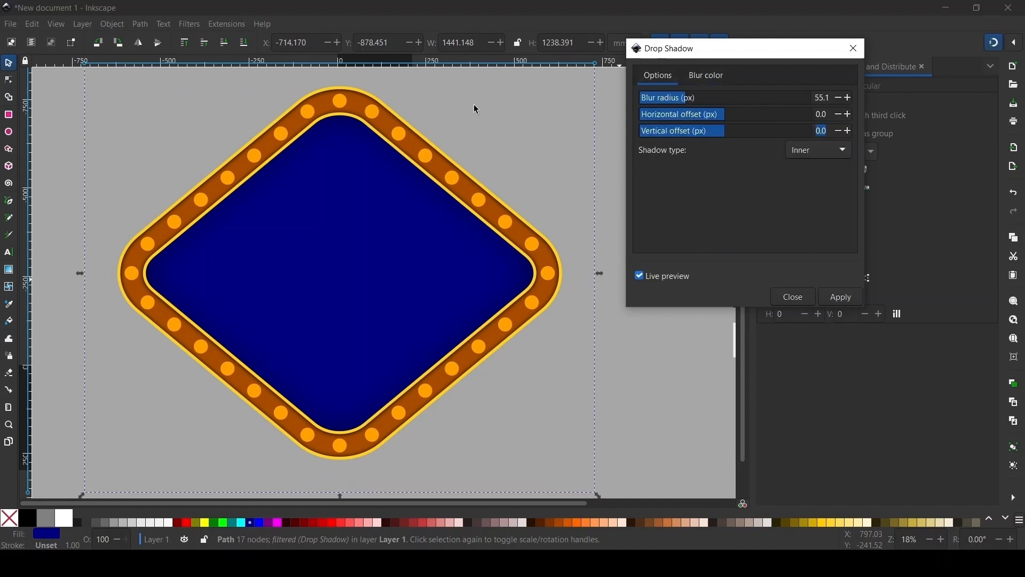
left_click(711, 98)
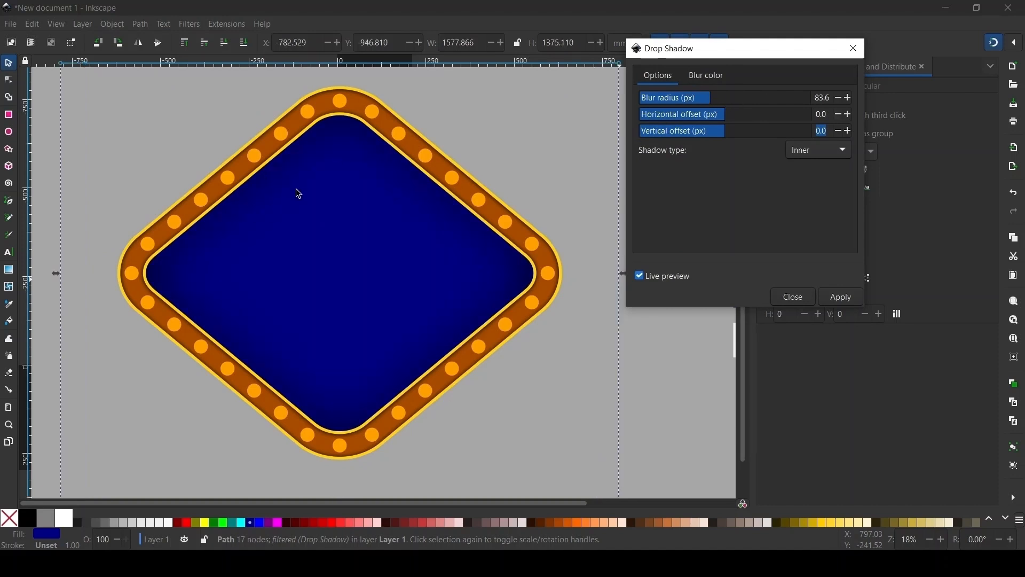
left_click(843, 300)
left_click(803, 298)
Reduce the blue diamond's blur to 36.7% to tighten its inner shadow.
scroll(333, 190, "down", 2)
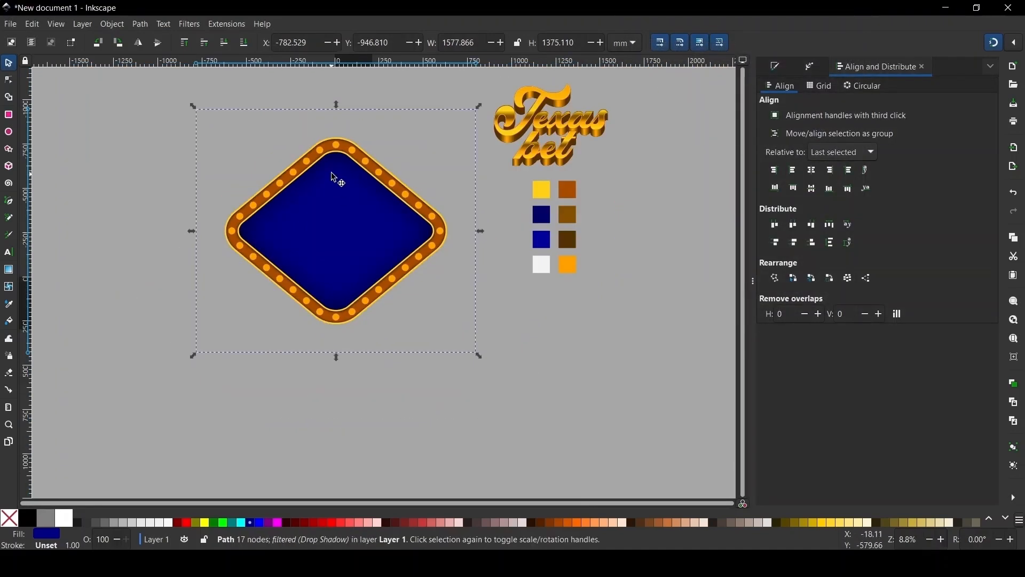
scroll(332, 177, "up", 2)
left_click(776, 66)
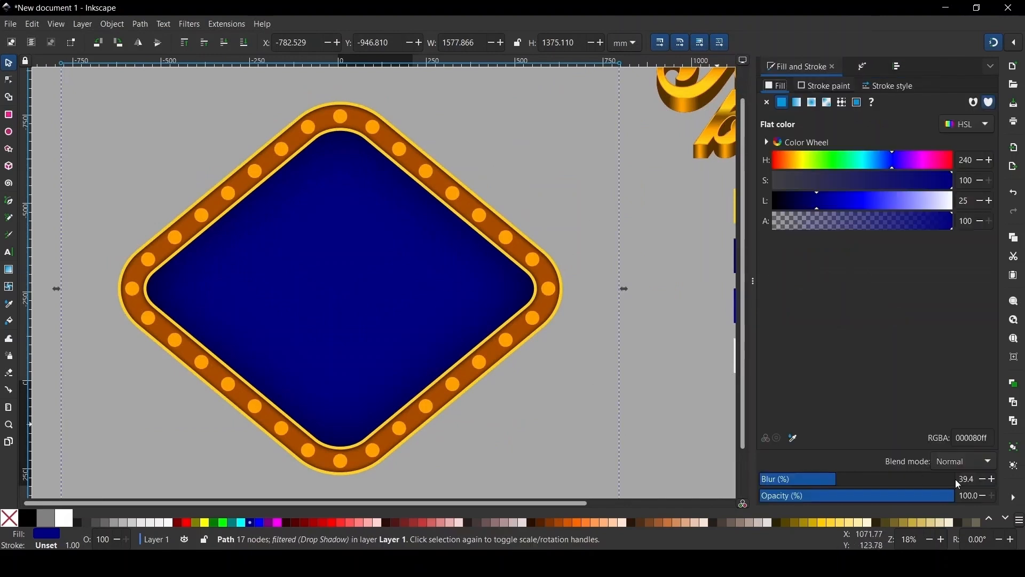
mouse_move(837, 479)
left_mouse_down()
mouse_move(802, 480)
mouse_move(836, 484)
left_mouse_up()
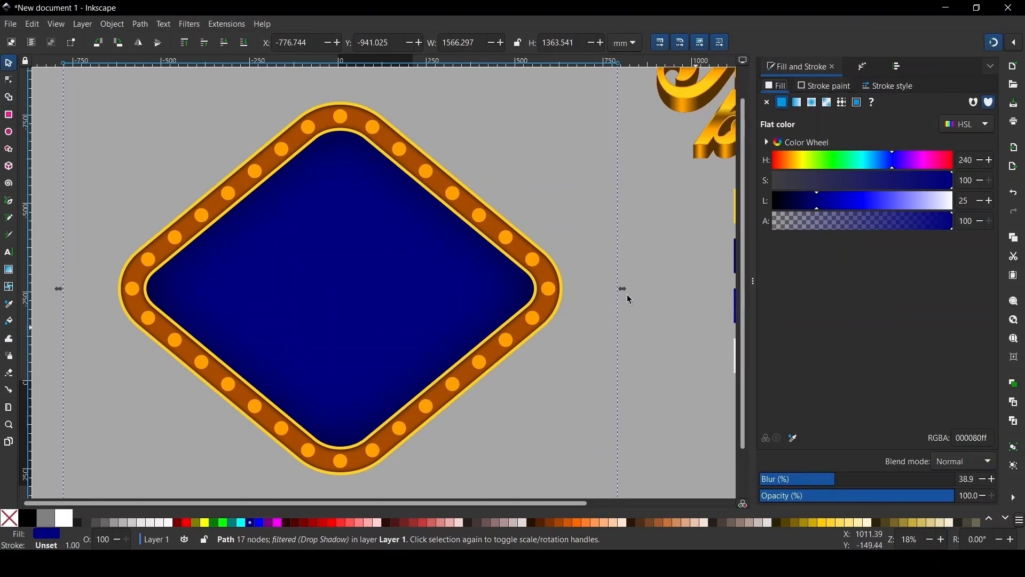
scroll(360, 201, "down", 2)
scroll(363, 175, "up", 2)
scroll(342, 170, "down", 1)
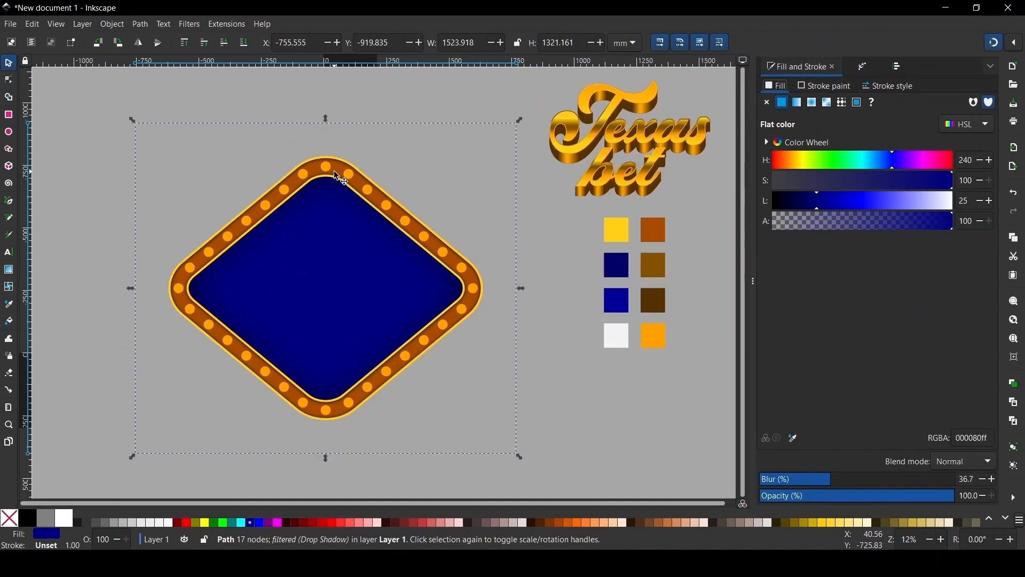
Duplicate the orange bulb circles, fill the copy black and lower it behind the orange circles.
scroll(329, 168, "up", 3)
left_click(374, 166)
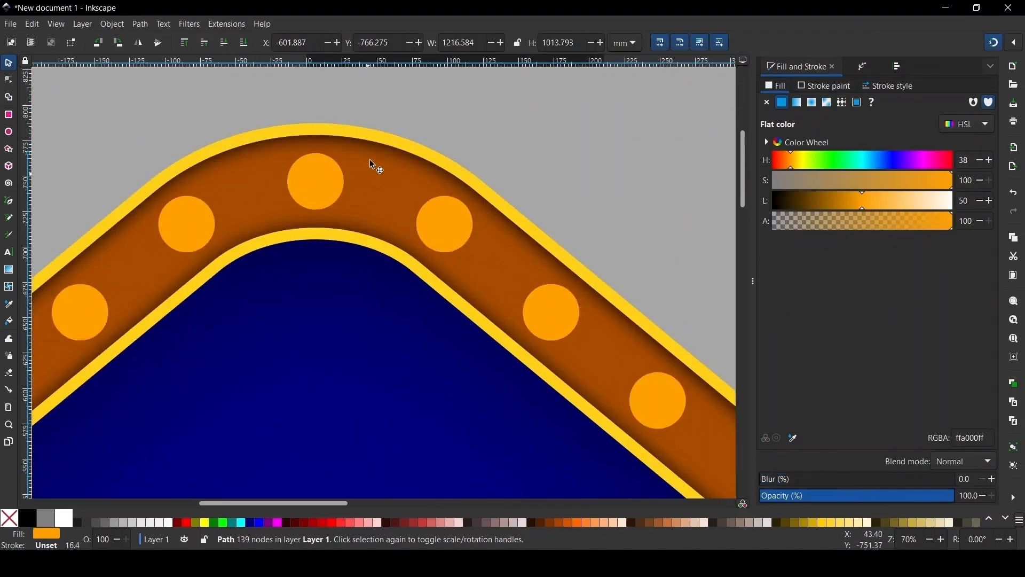
scroll(321, 140, "up", 1)
scroll(320, 198, "down", 3)
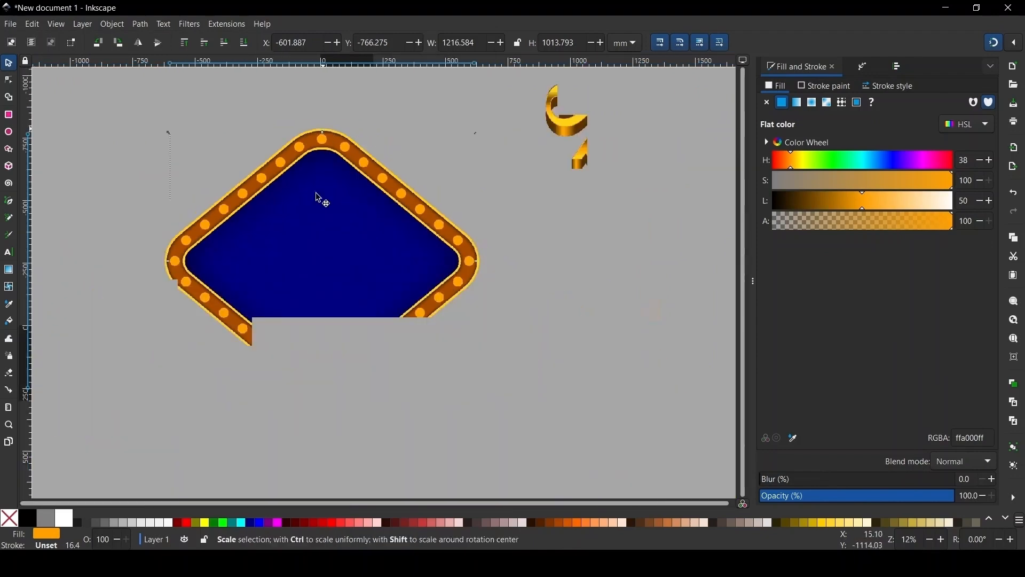
scroll(312, 152, "up", 2)
scroll(311, 152, "up", 2)
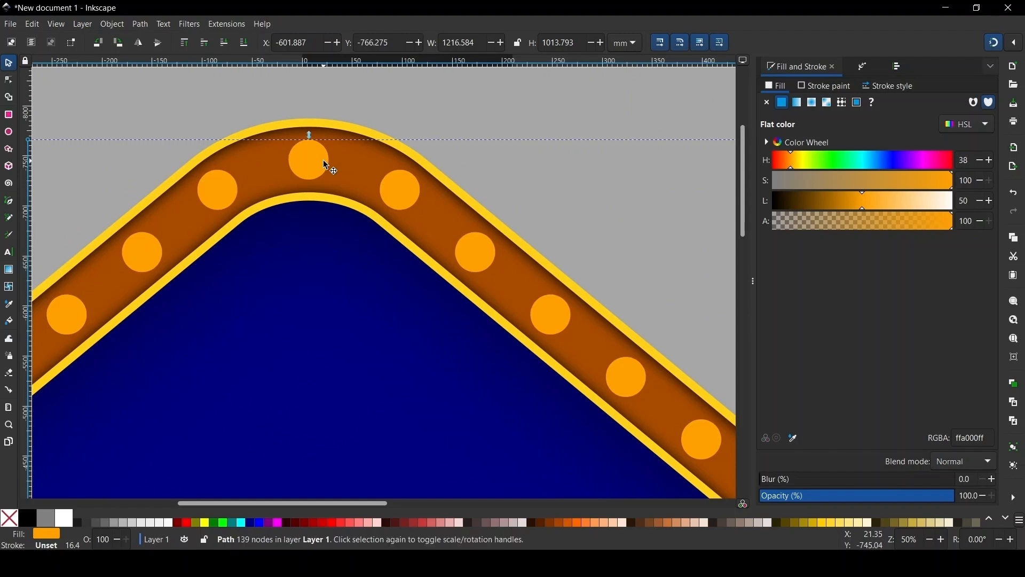
left_click(26, 522)
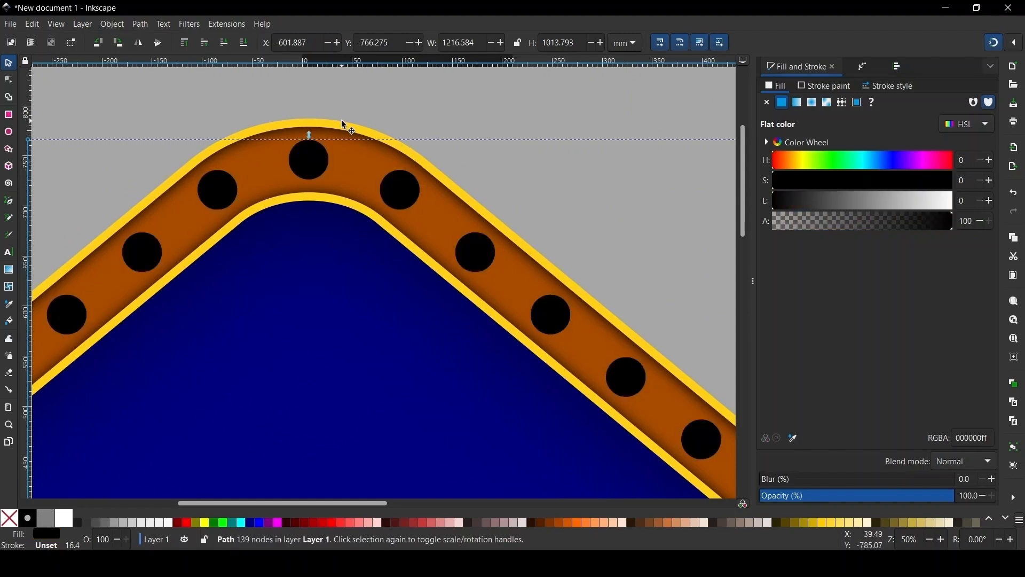
left_click(225, 44)
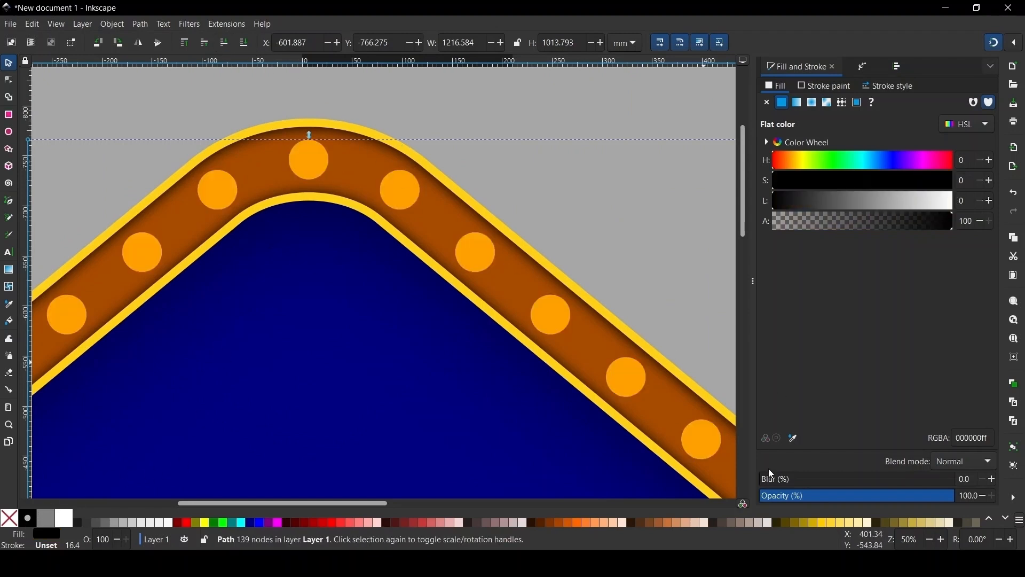
Blur the black circles to 8.2% and nudge them slightly downwards as a shadow for the bulbs.
left_click(778, 482)
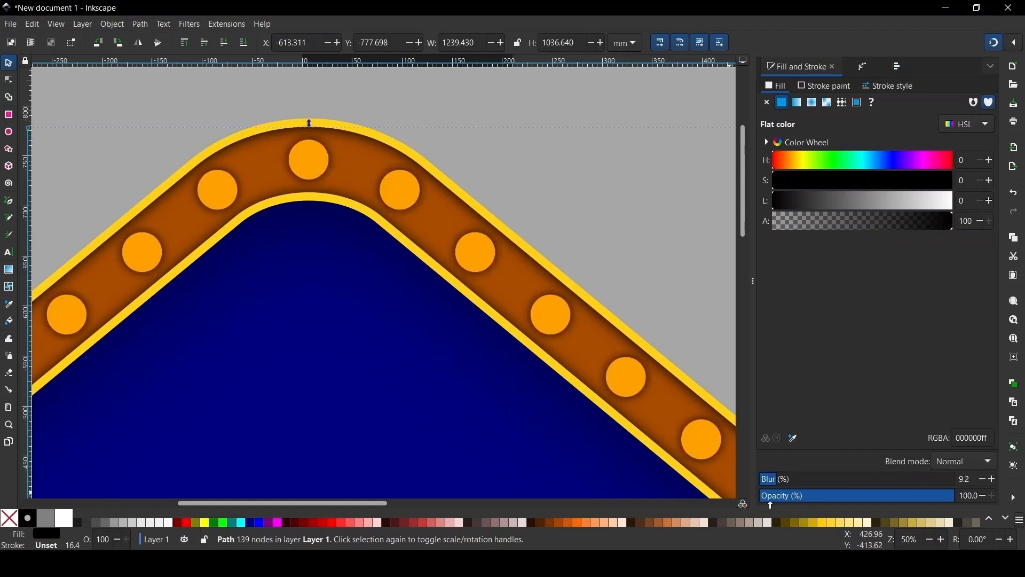
scroll(334, 145, "down", 3)
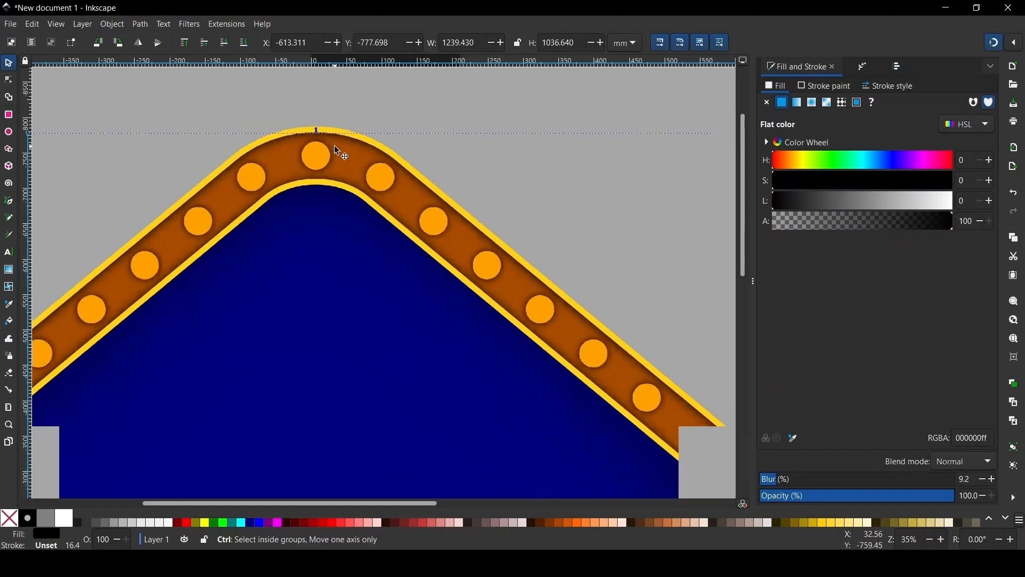
scroll(327, 140, "up", 3)
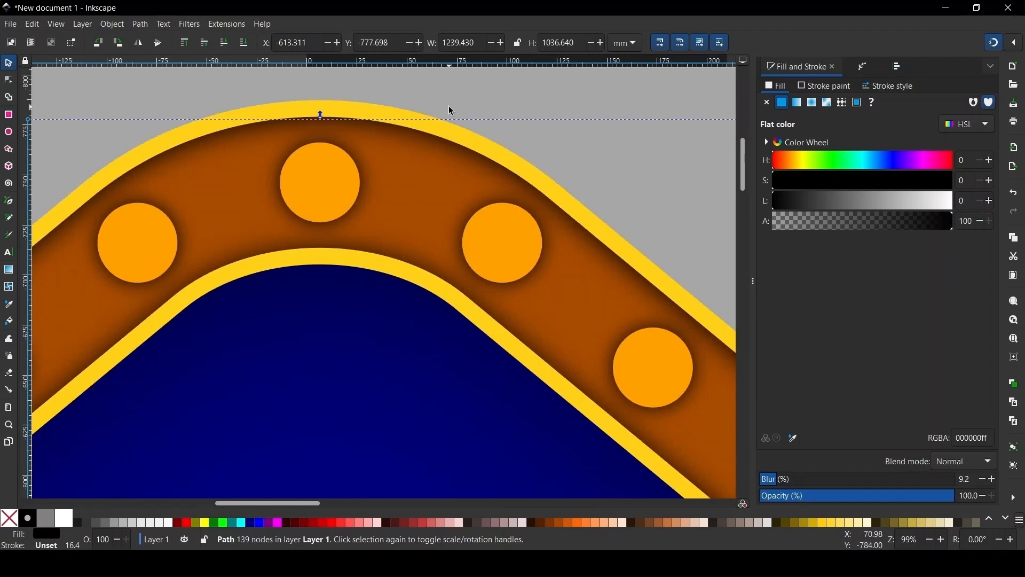
key("Down")
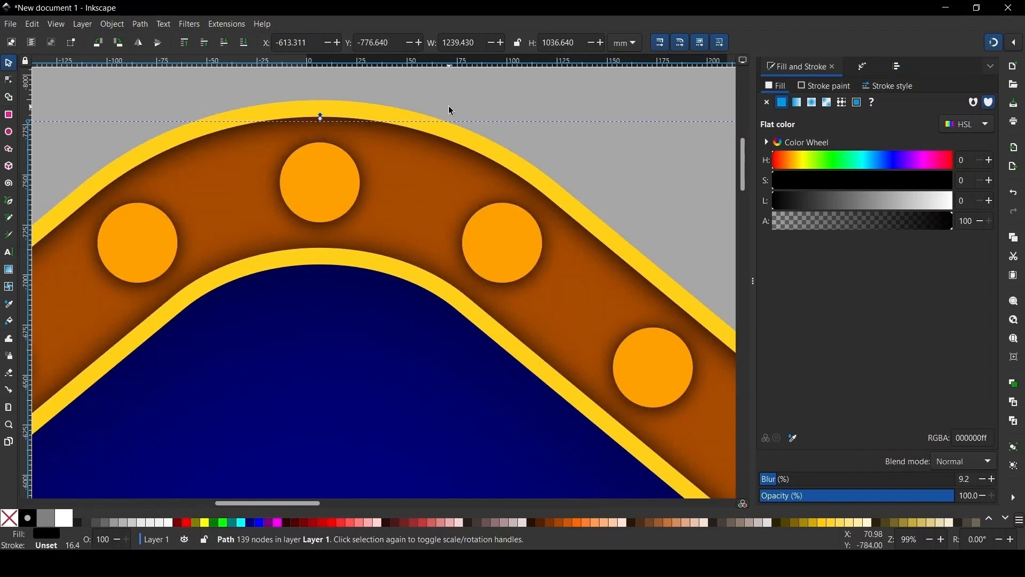
key("Down")
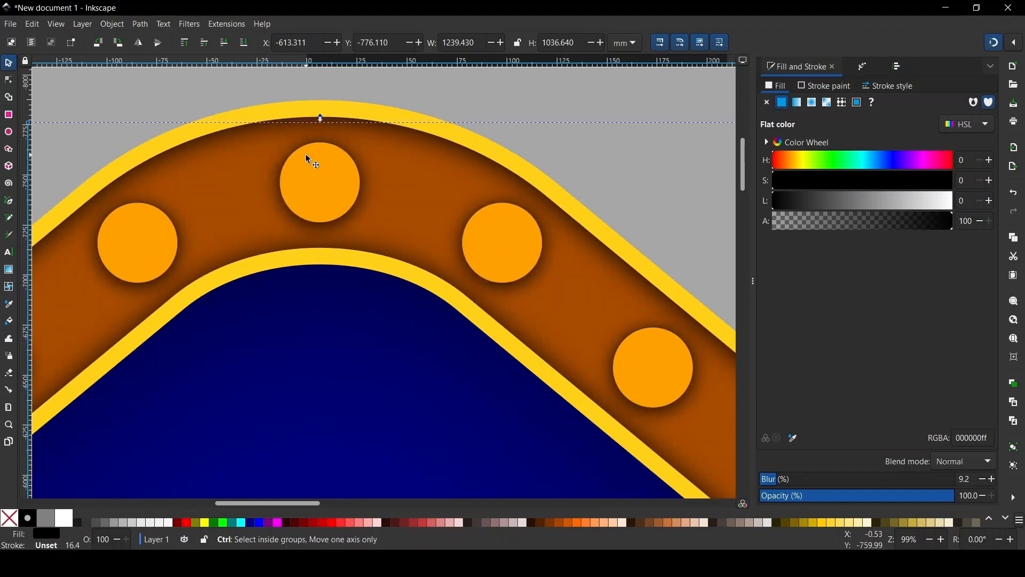
scroll(306, 155, "down", 5, "ctrl")
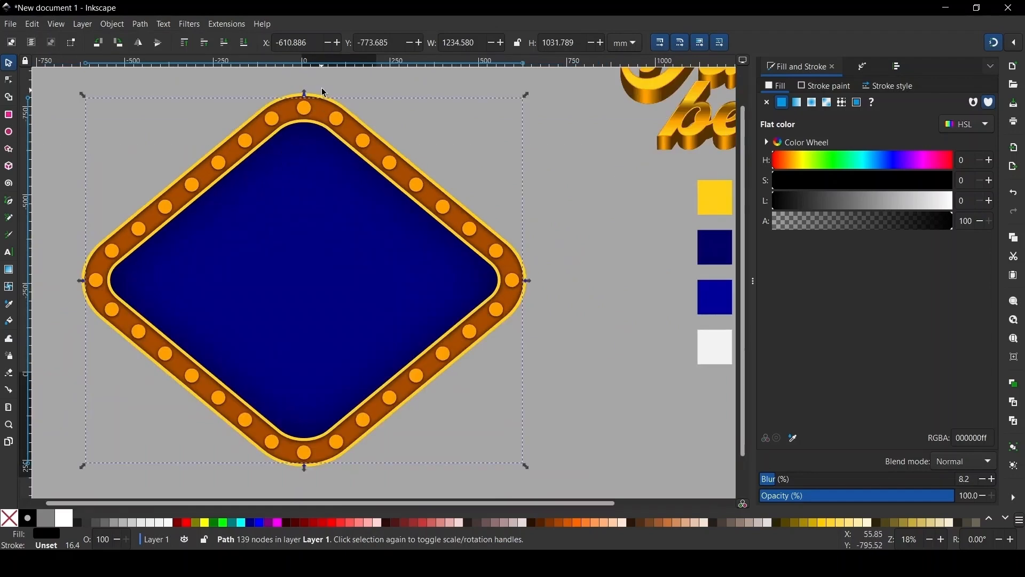
Duplicate the orange bulb circles, blur the copy to 14.4% and set its blend mode to Screen.
left_click(336, 114)
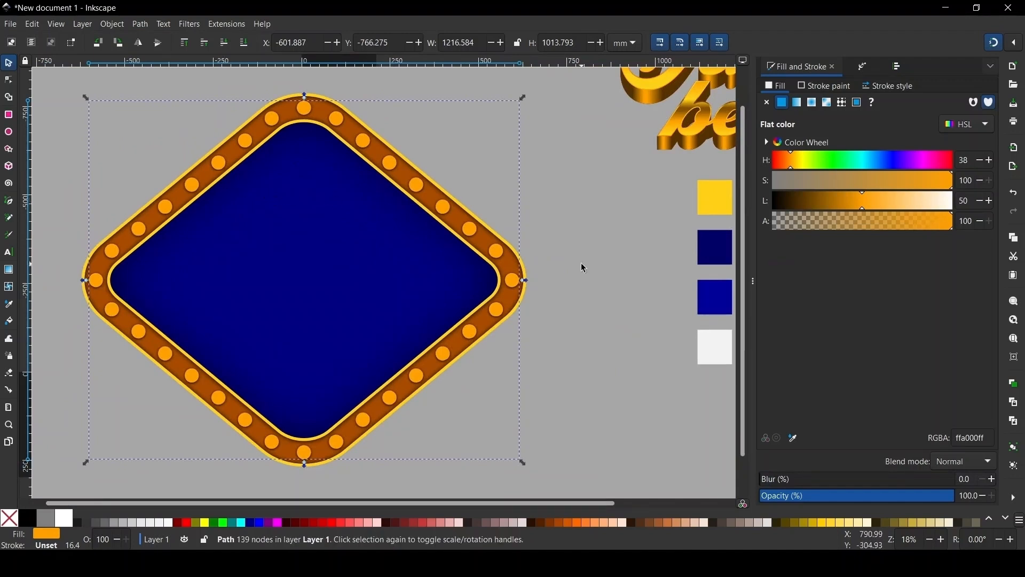
left_click(788, 478)
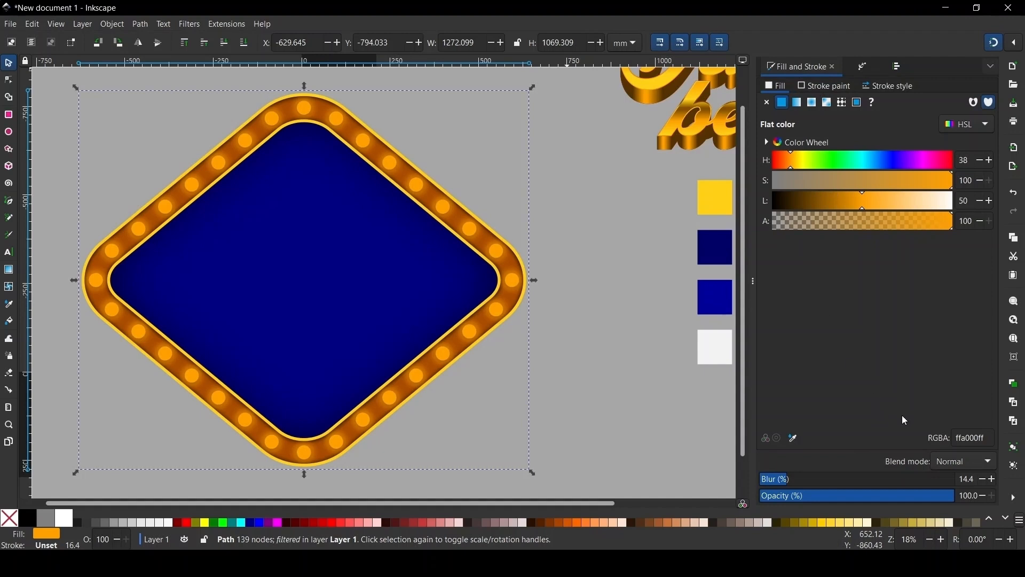
left_click(945, 469)
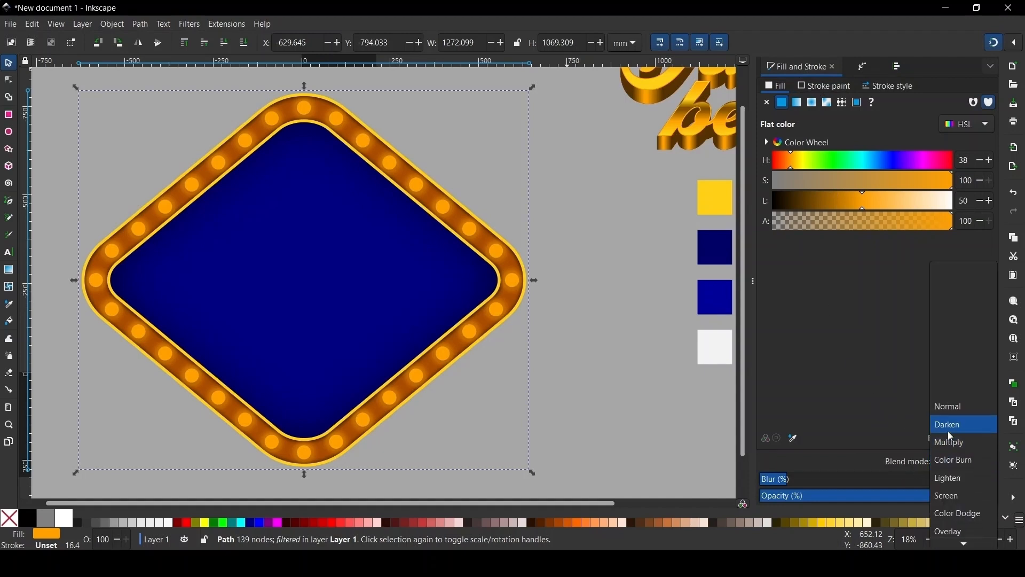
left_click(953, 472)
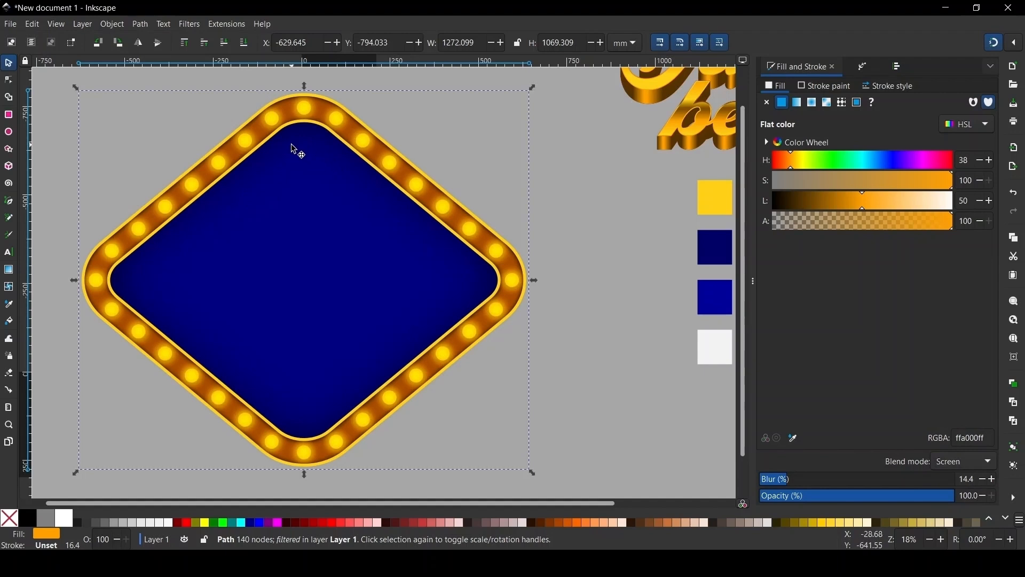
Examine the whole diamond badge to judge how strongly the bulbs glow around the frame.
scroll(314, 174, "down", 1)
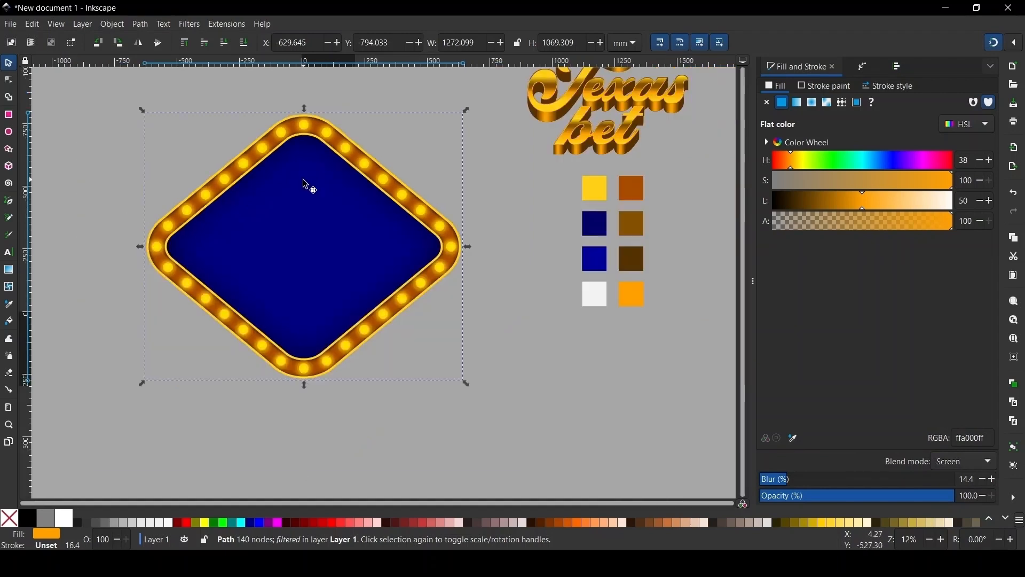
scroll(313, 251, "down", 1)
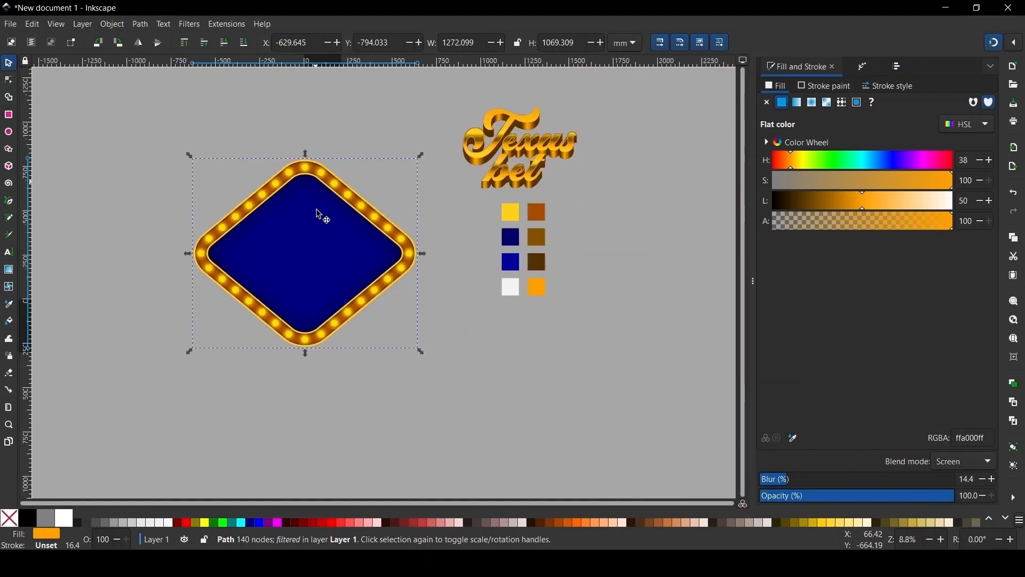
scroll(293, 214, "up", 2)
scroll(321, 211, "down", 1)
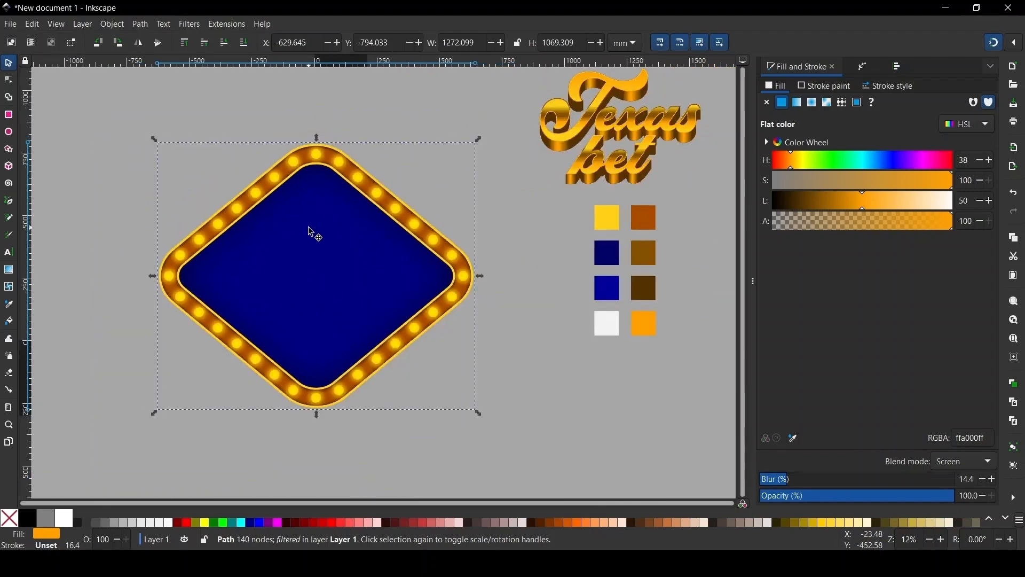
scroll(321, 231, "down", 1)
scroll(324, 232, "up", 1)
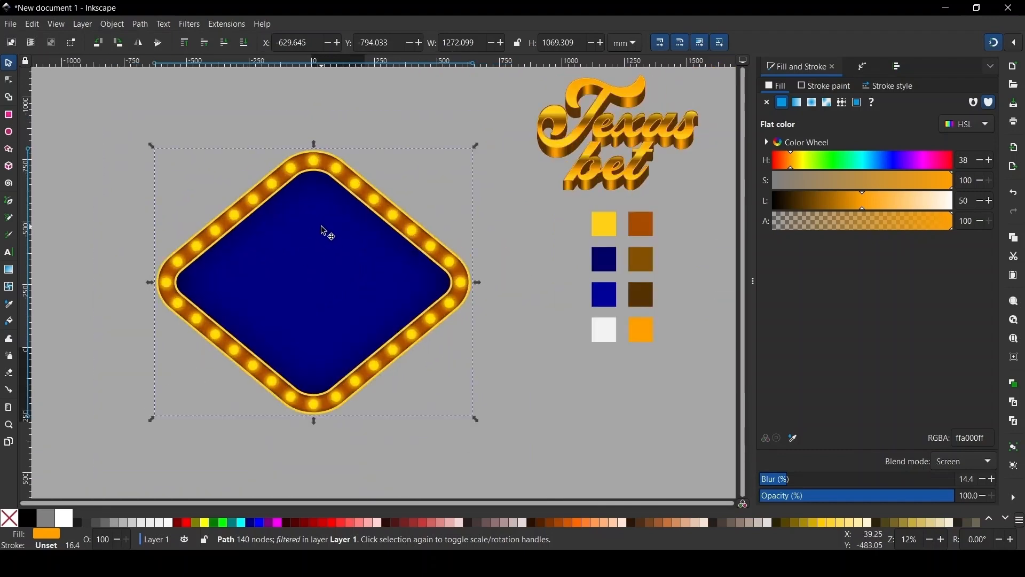
scroll(324, 232, "down", 1)
scroll(326, 235, "up", 1)
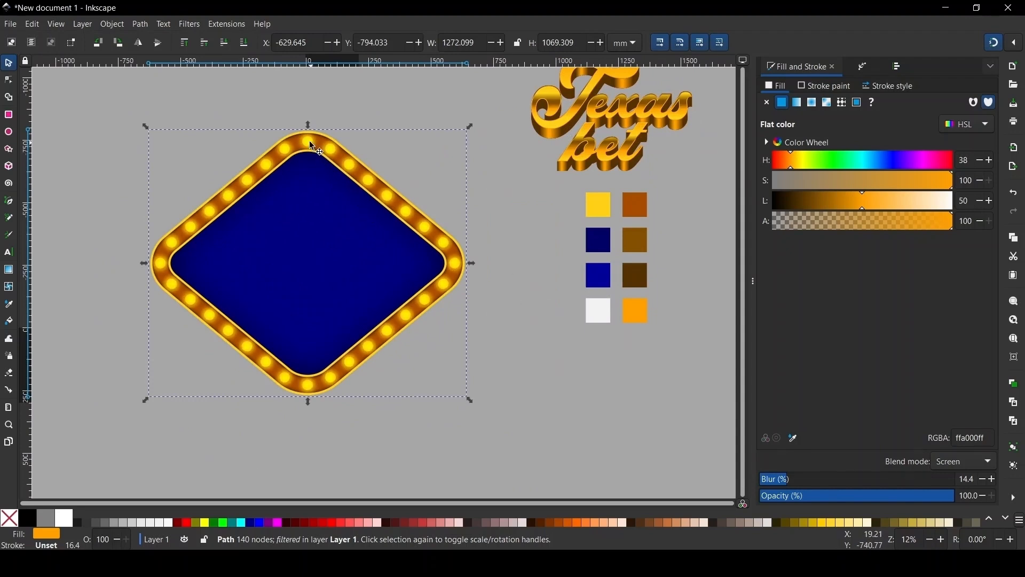
Move the copied bulb circles off the badge and reset them to Normal blend mode with 0% blur.
left_click_drag(306, 140, 541, 271)
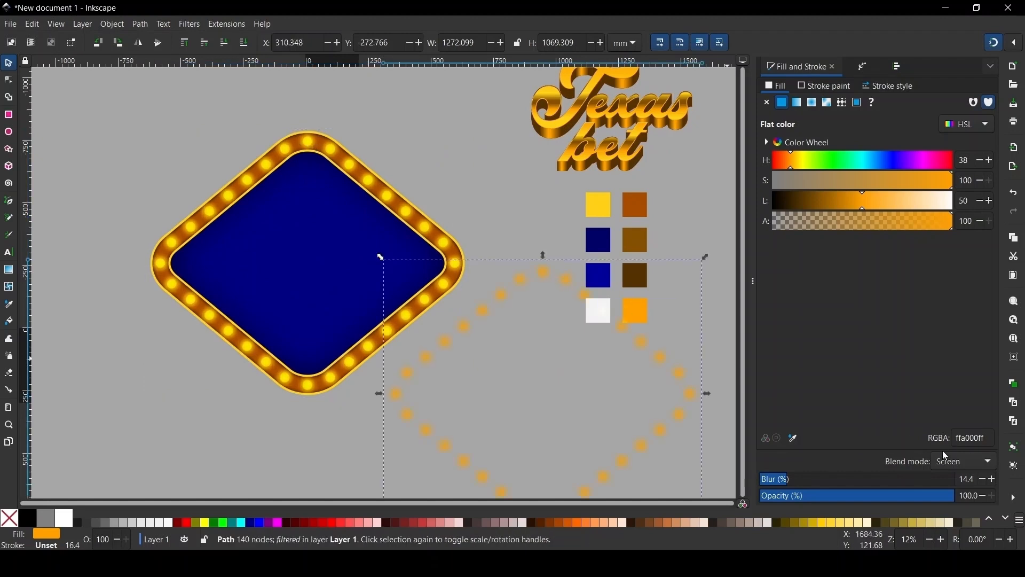
left_click(947, 460)
left_click(949, 372)
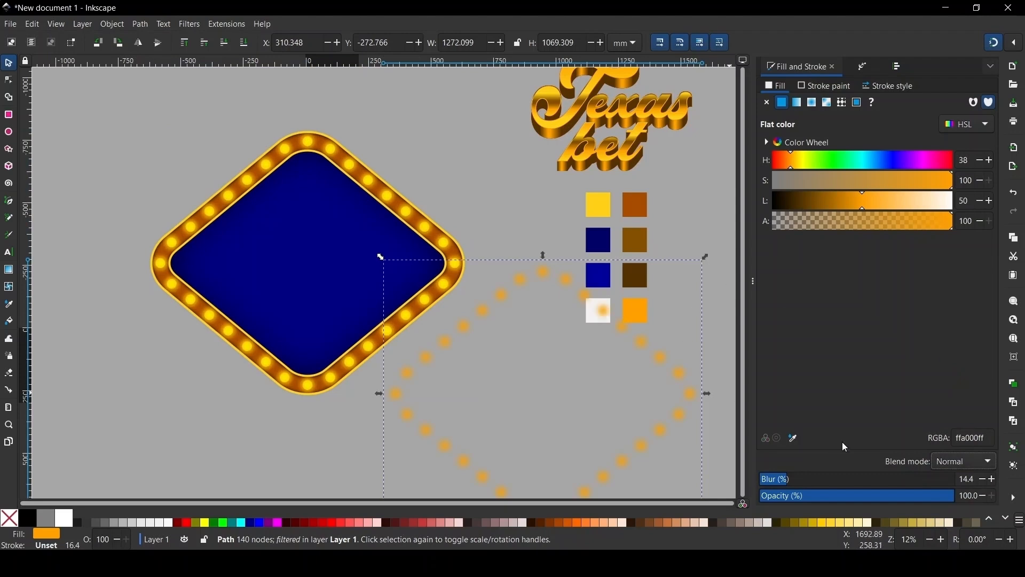
left_click_drag(788, 484, 743, 482)
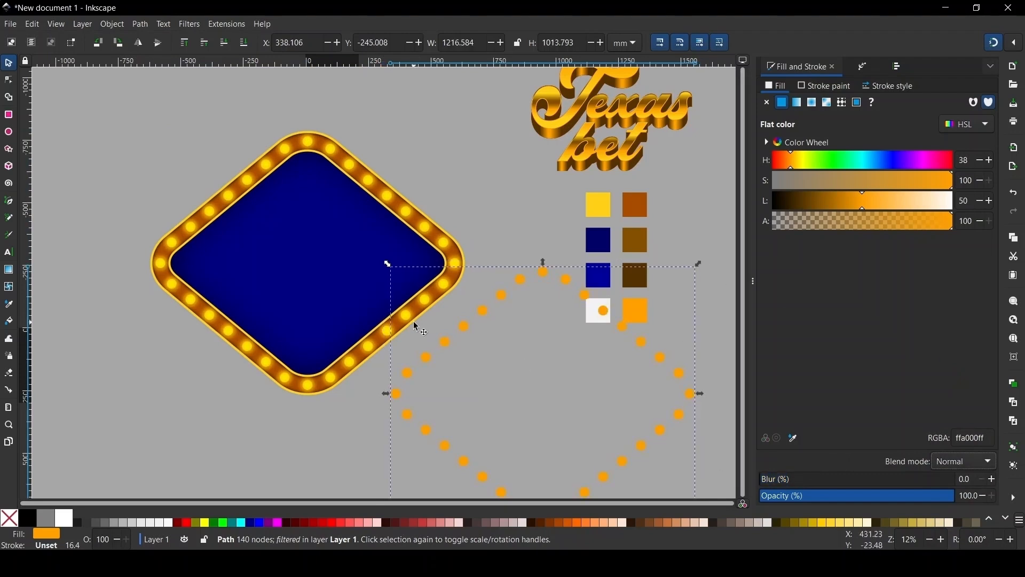
Break the orange circle copy apart into individual circles and clear the selection.
left_click(141, 24)
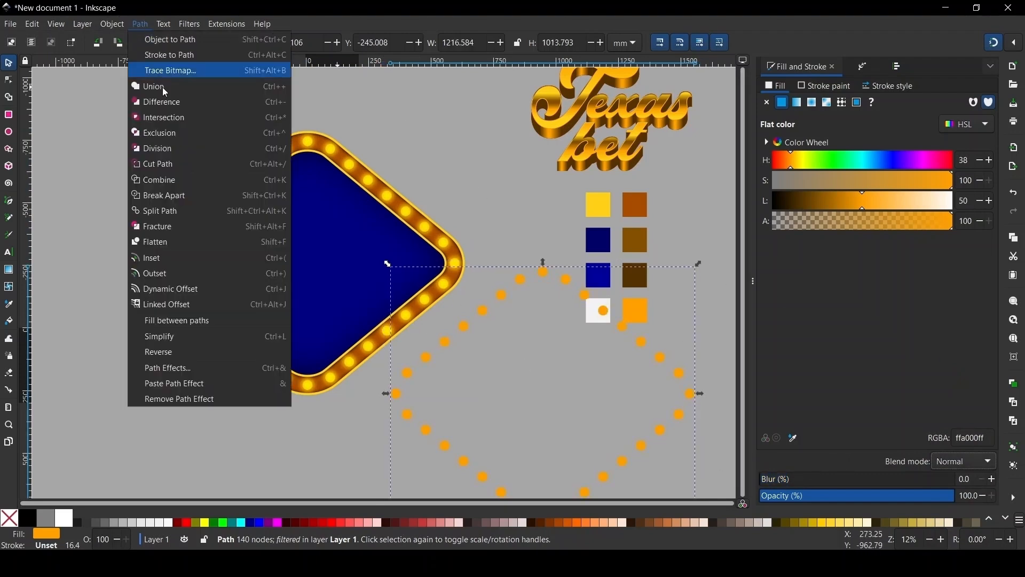
left_click(160, 194)
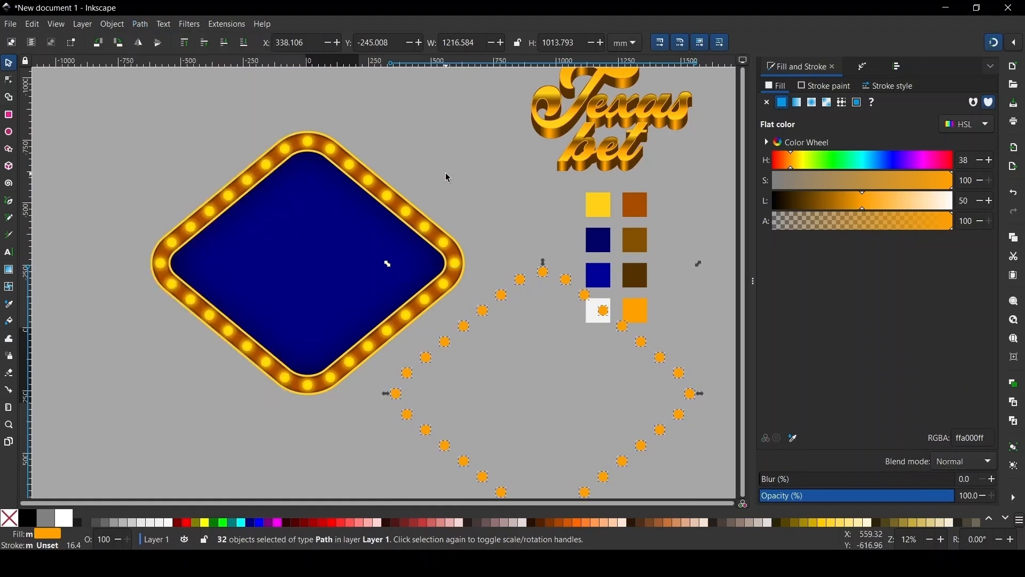
left_click(443, 240)
Place one loose orange circle exactly over a bulb near the right end of the frame's lower-right edge.
scroll(440, 303, "up", 4)
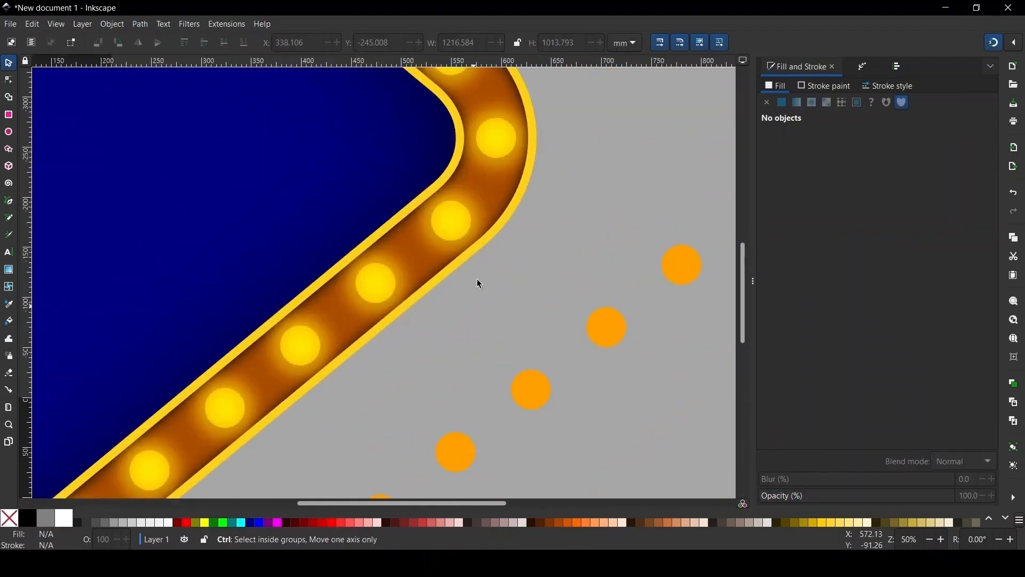
scroll(415, 271, "down", 2)
scroll(416, 247, "down", 1)
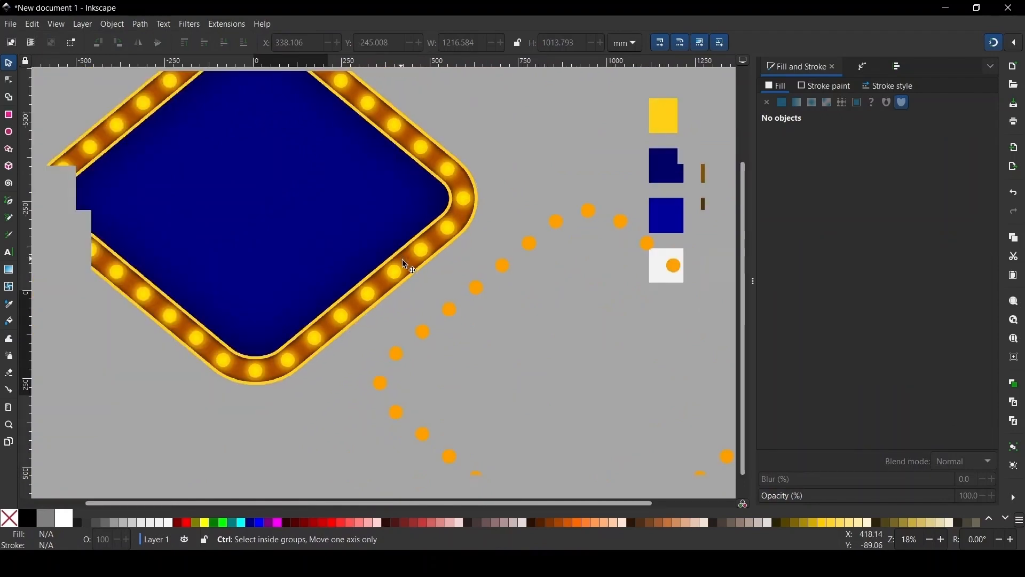
scroll(411, 251, "up", 2)
scroll(564, 320, "up", 3)
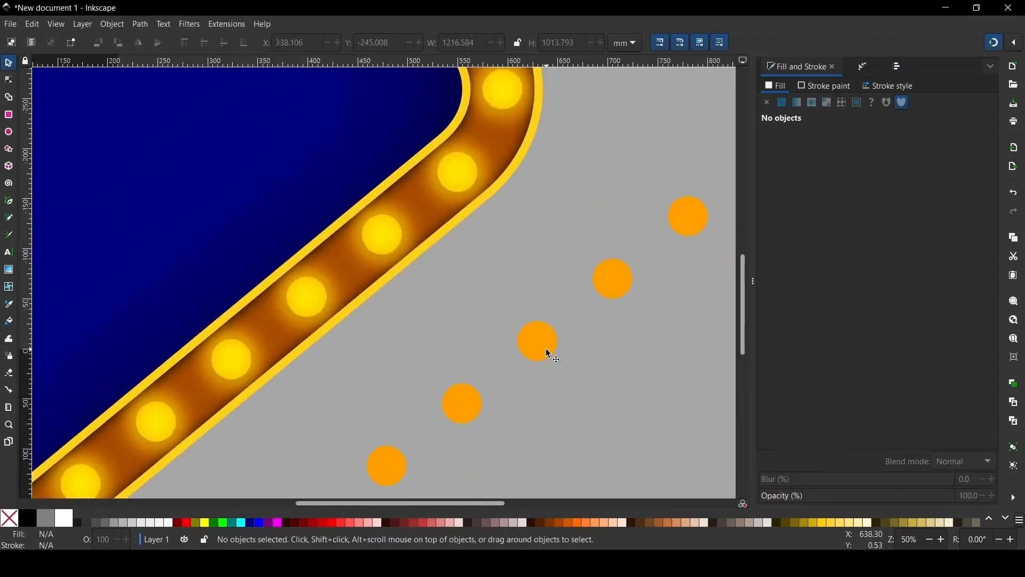
left_click_drag(305, 183, 294, 192)
scroll(325, 271, "down", 1)
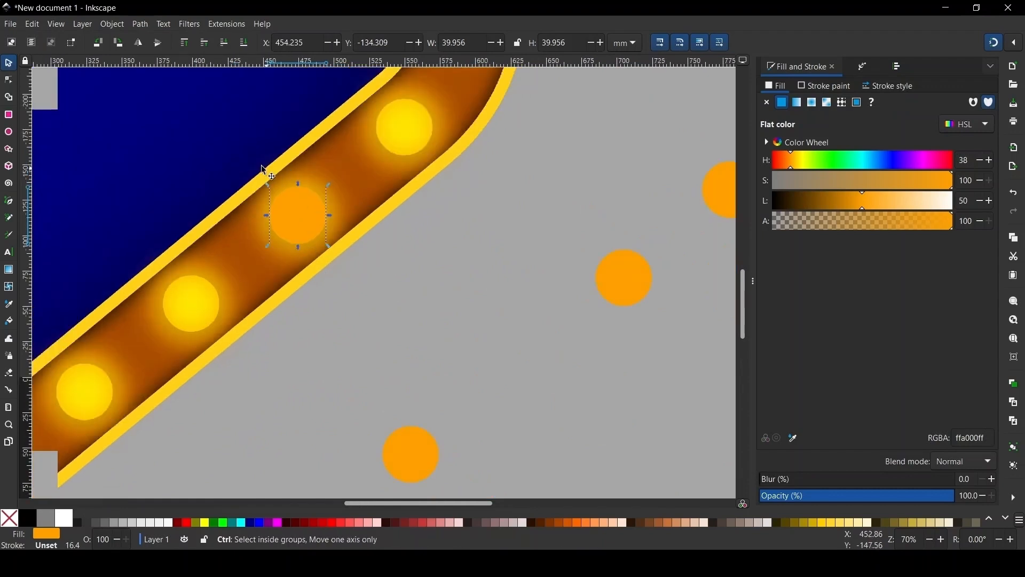
scroll(263, 167, "up", 1)
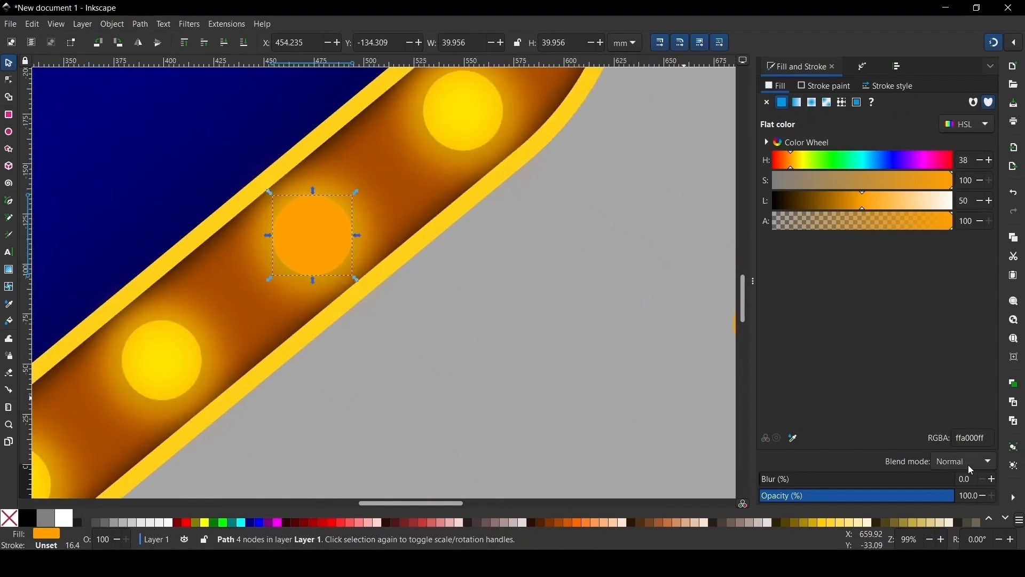
Set the placed circle's blend mode to Screen and blur it to 44.6%.
left_click(969, 465)
left_click(946, 499)
left_click(797, 482)
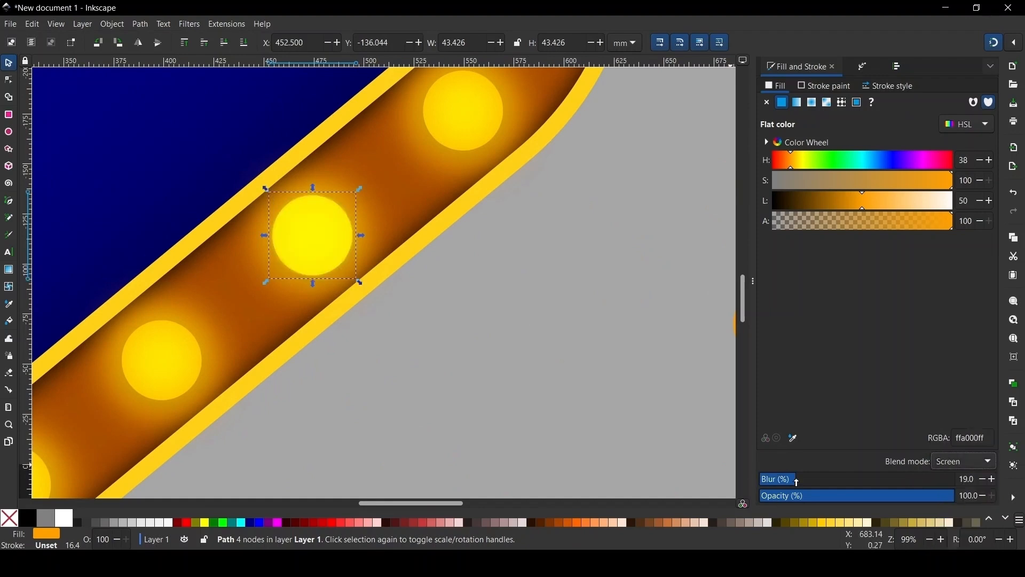
left_click_drag(797, 481, 830, 485)
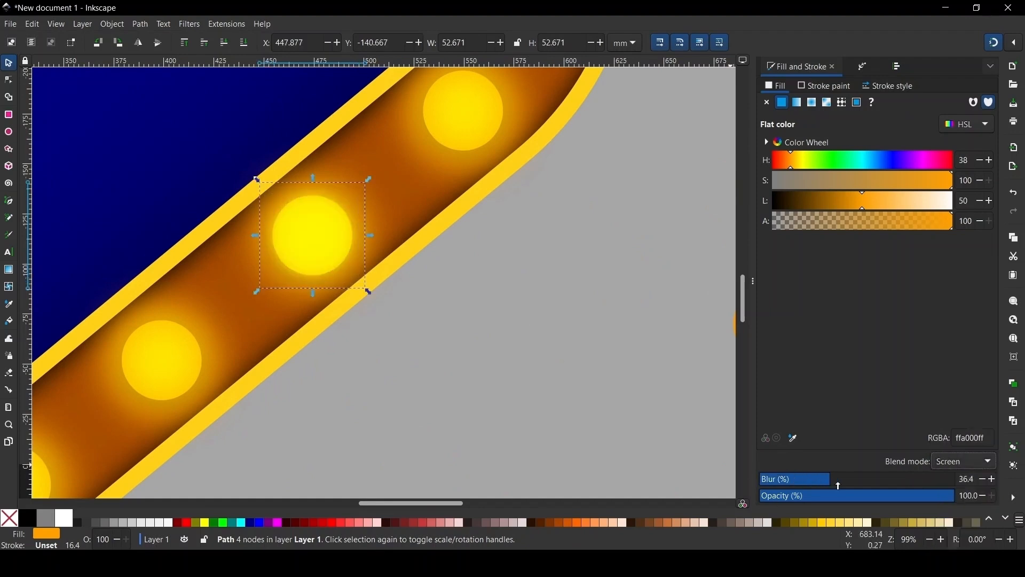
left_click(839, 485)
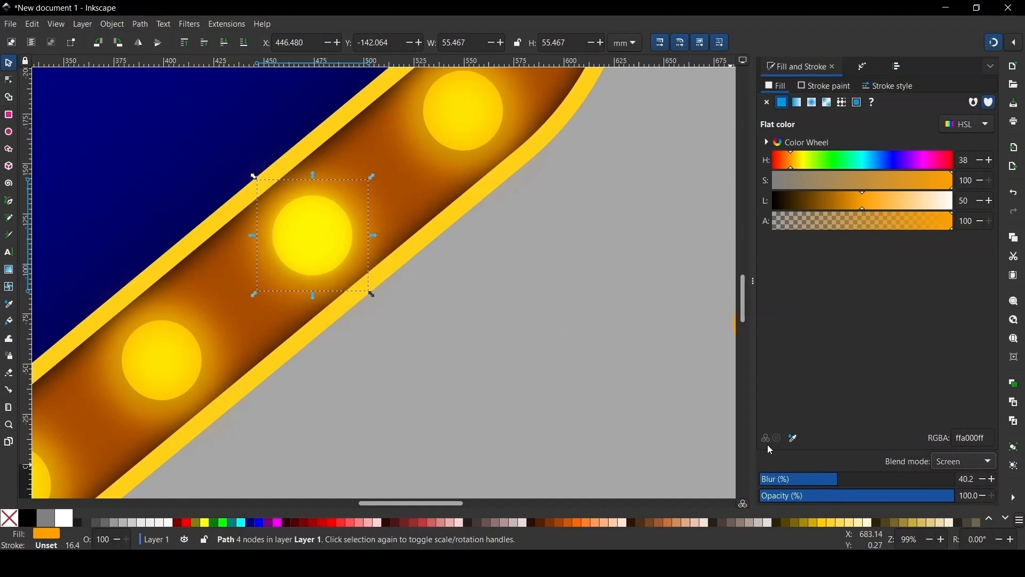
left_click(849, 479)
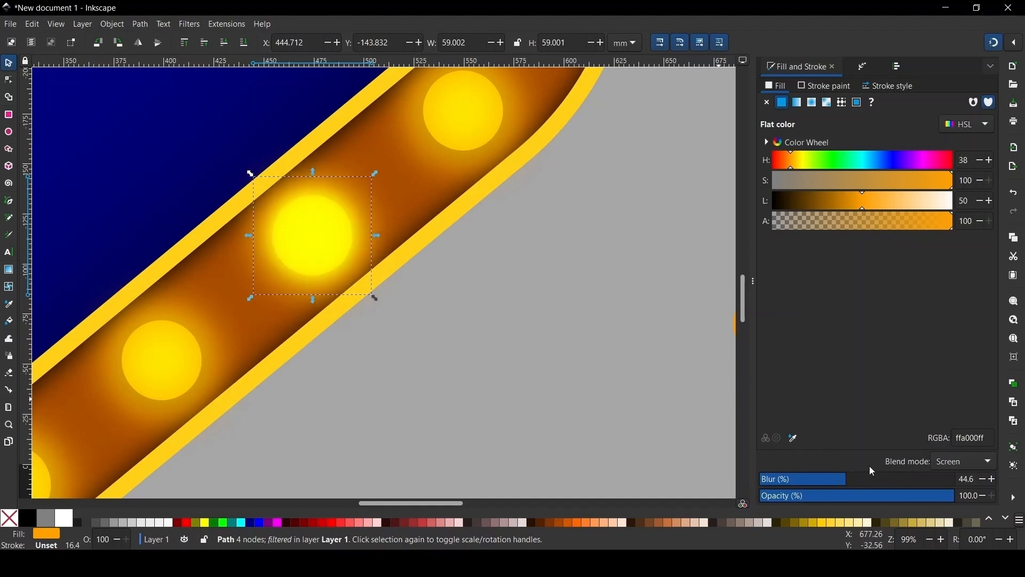
Increase the Screen circle's blur to 100% for a wider glow and deselect it.
left_click(904, 483)
scroll(325, 249, "down", 3)
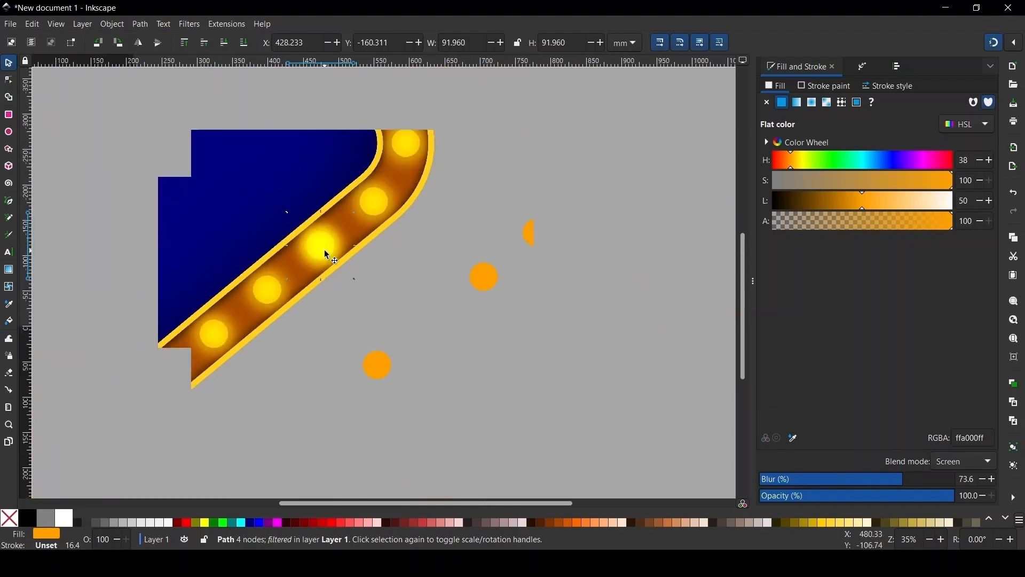
left_click(925, 483)
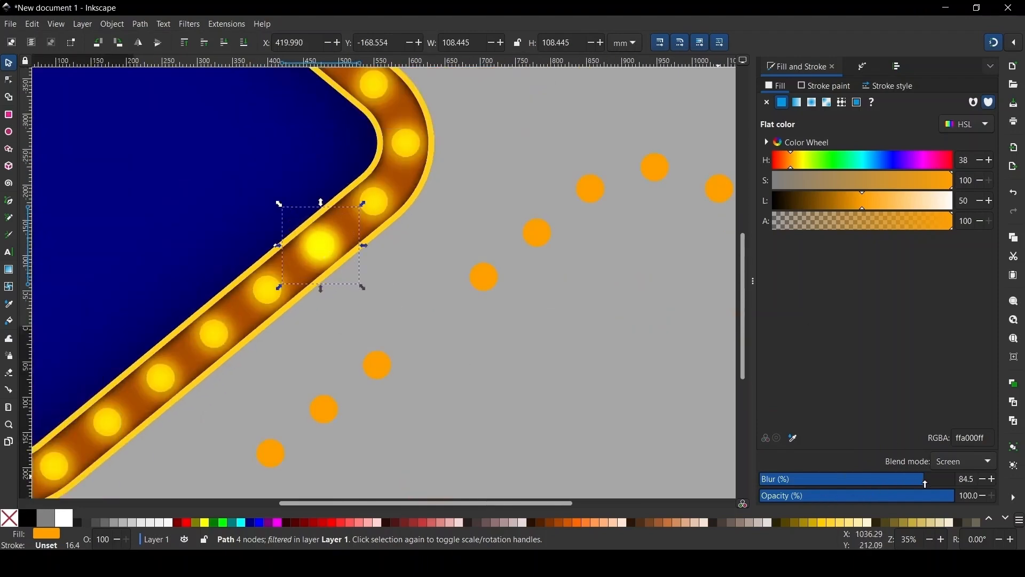
scroll(339, 286, "down", 3)
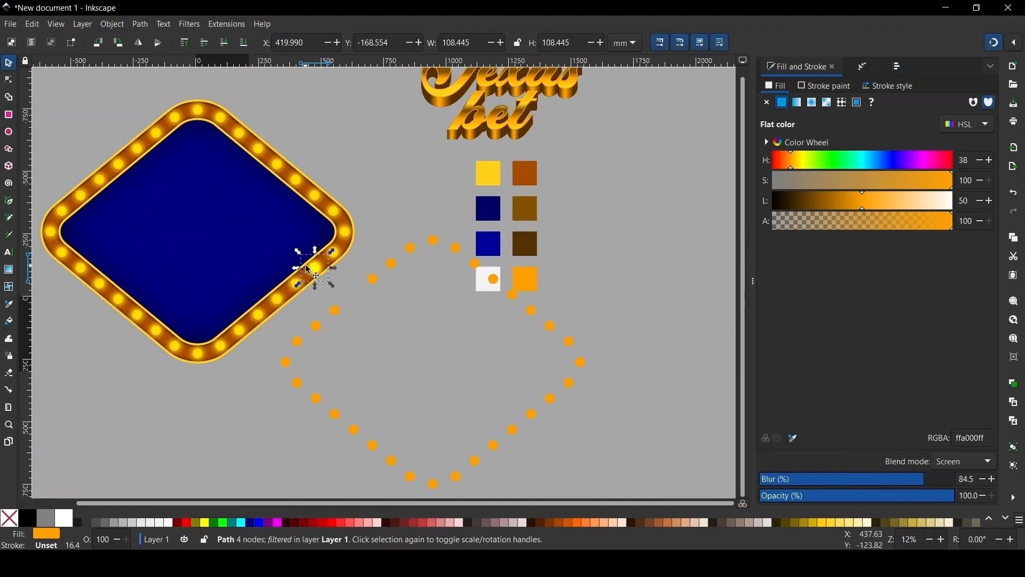
scroll(308, 269, "up", 4)
left_click_drag(931, 488, 956, 485)
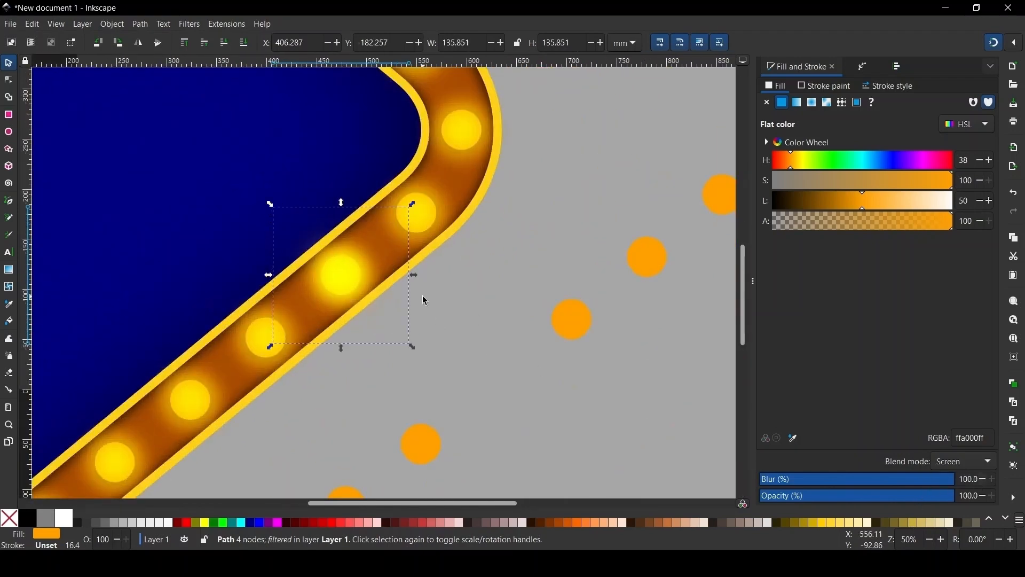
left_click(554, 213)
Compare the brighter bulb on the lower-right edge with the other bulbs, close up and at full badge size.
scroll(401, 270, "down", 4)
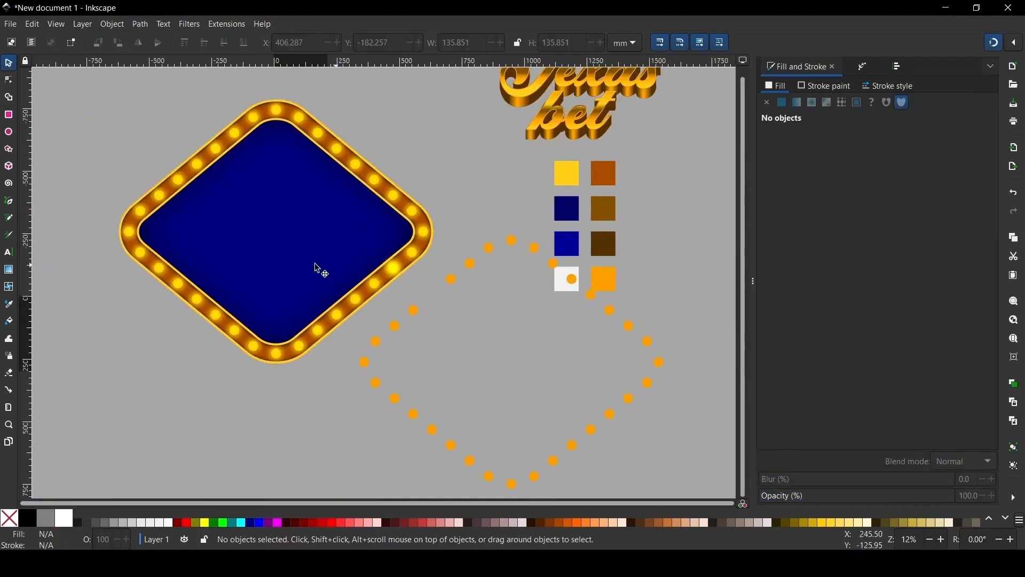
scroll(404, 275, "up", 5)
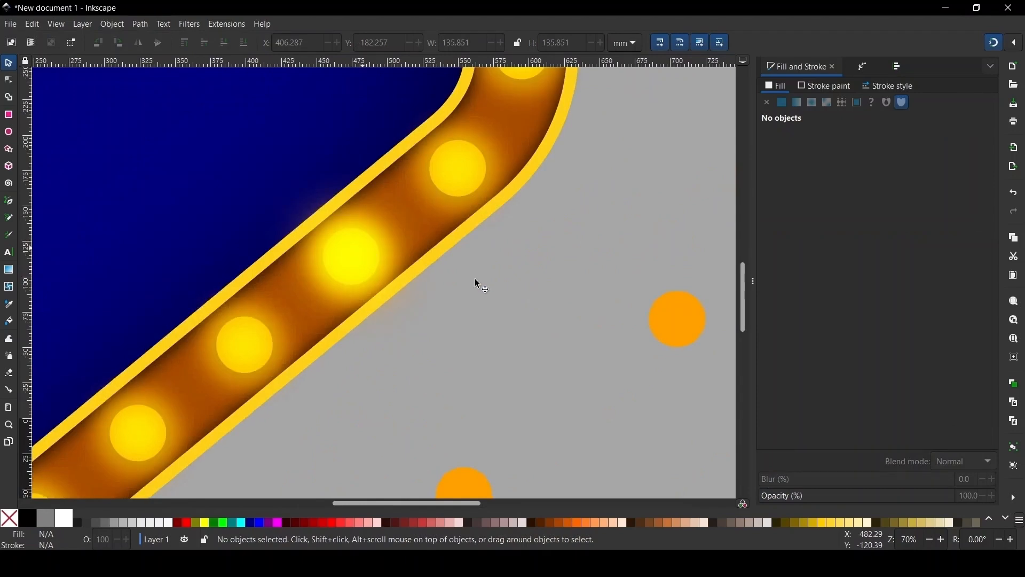
left_click(448, 236, "ctrl")
scroll(447, 236, "down", 5)
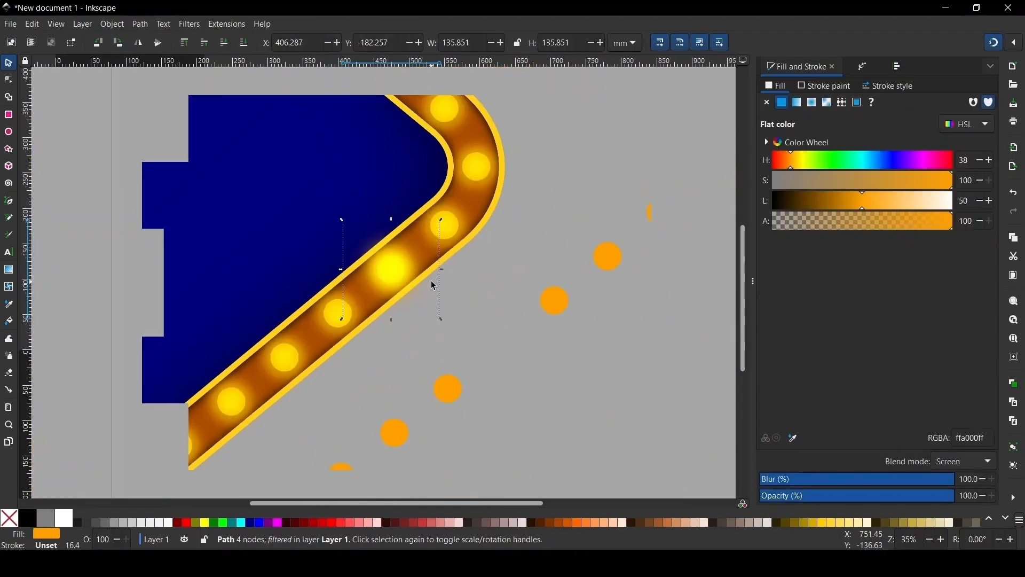
scroll(348, 268, "down", 2)
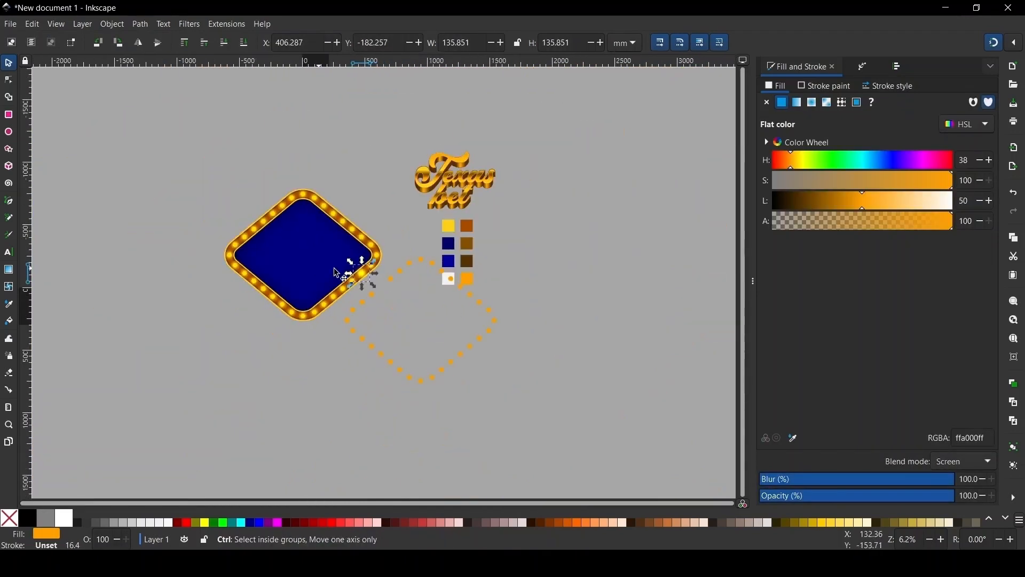
scroll(316, 271, "up", 2)
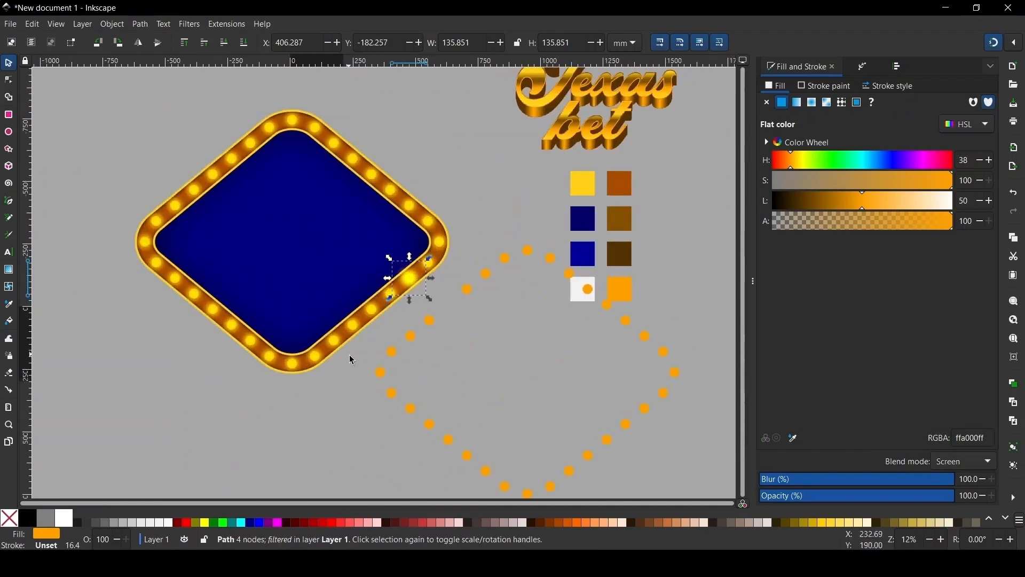
Place another loose orange circle over the bulb just left of the diamond's bottom corner.
scroll(350, 364, "up", 2)
left_click(484, 327)
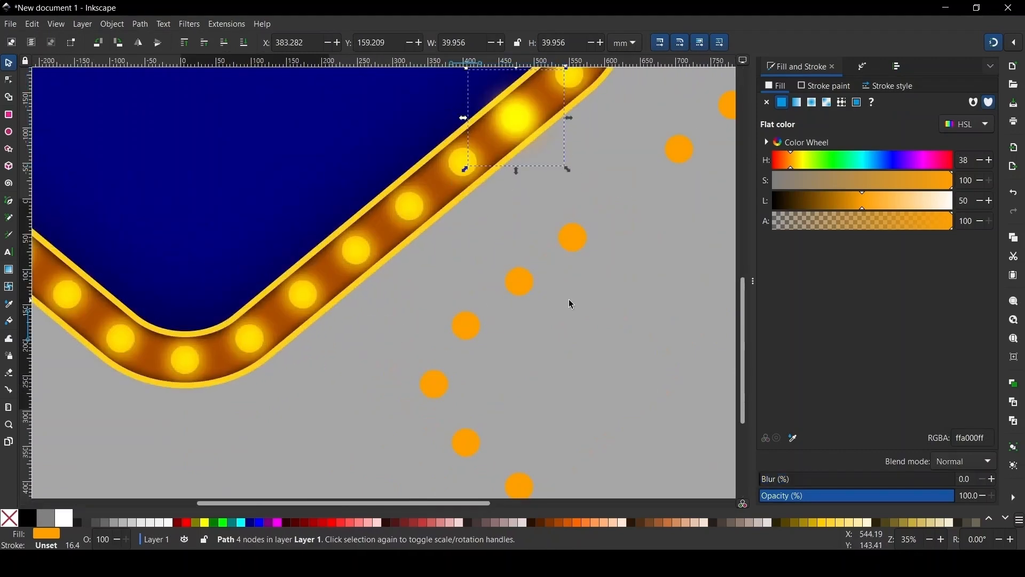
left_click_drag(459, 323, 78, 334)
scroll(119, 337, "up", 3)
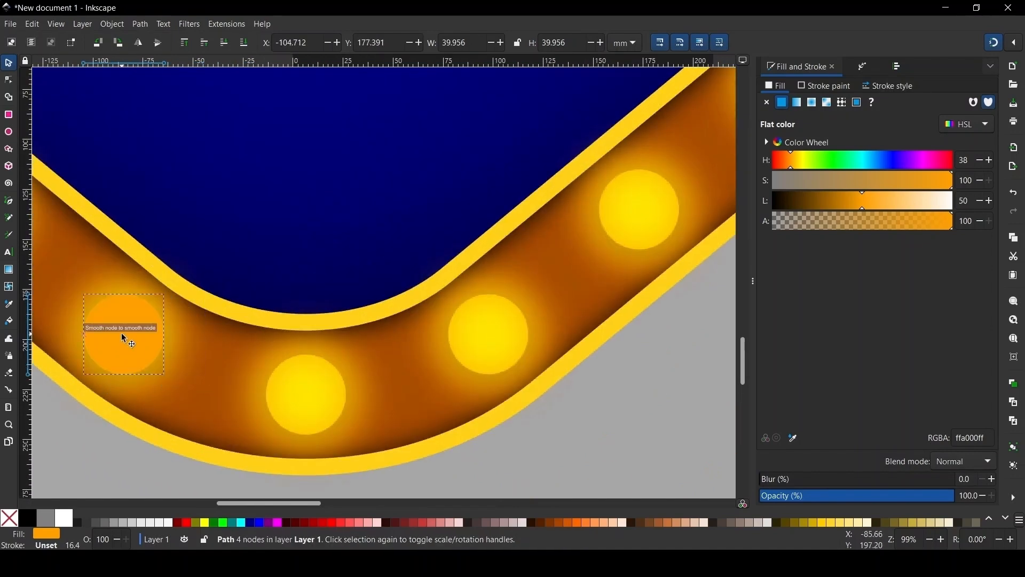
scroll(396, 222, "down", 1)
scroll(161, 306, "up", 3)
scroll(257, 266, "down", 1)
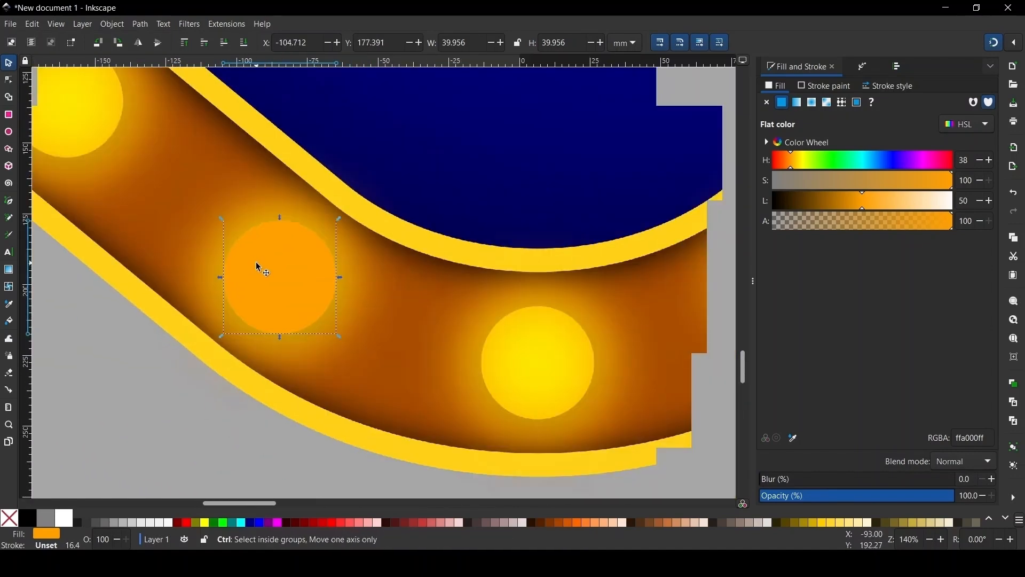
Set the circle over the bulb near the bottom corner to Screen blending with 53.5% blur and deselect it.
left_click(968, 464)
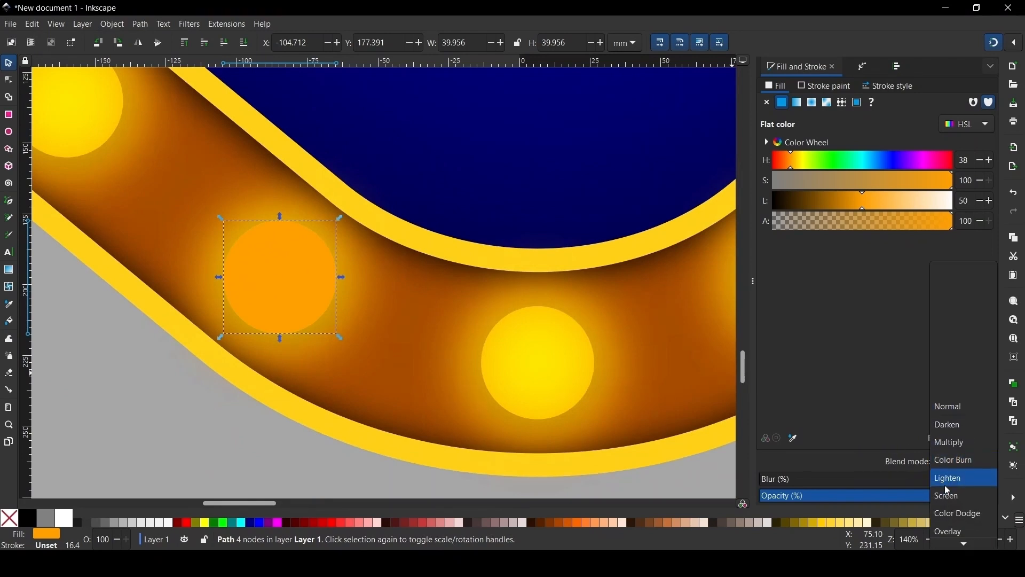
left_click(946, 494)
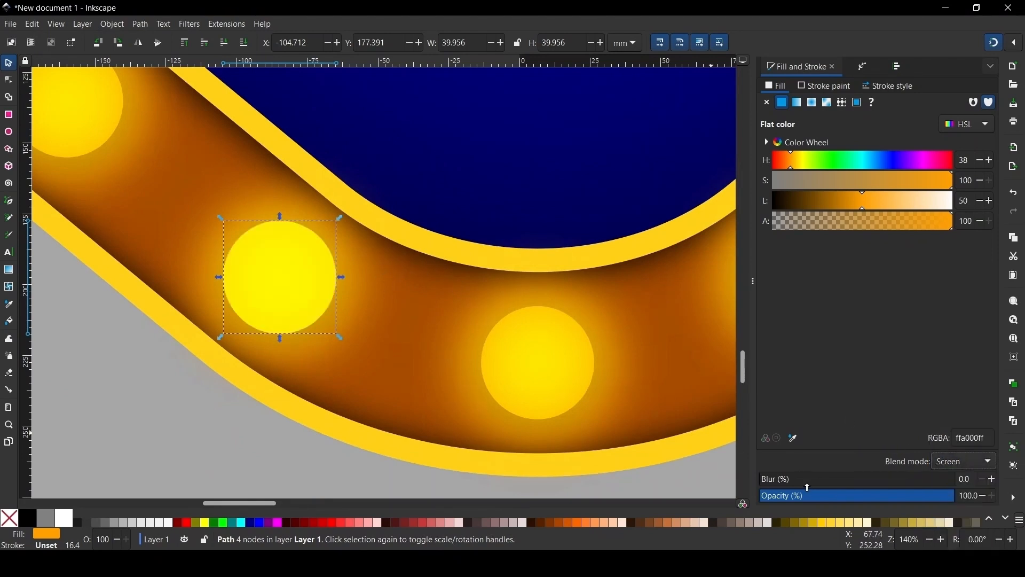
left_click_drag(806, 484, 865, 483)
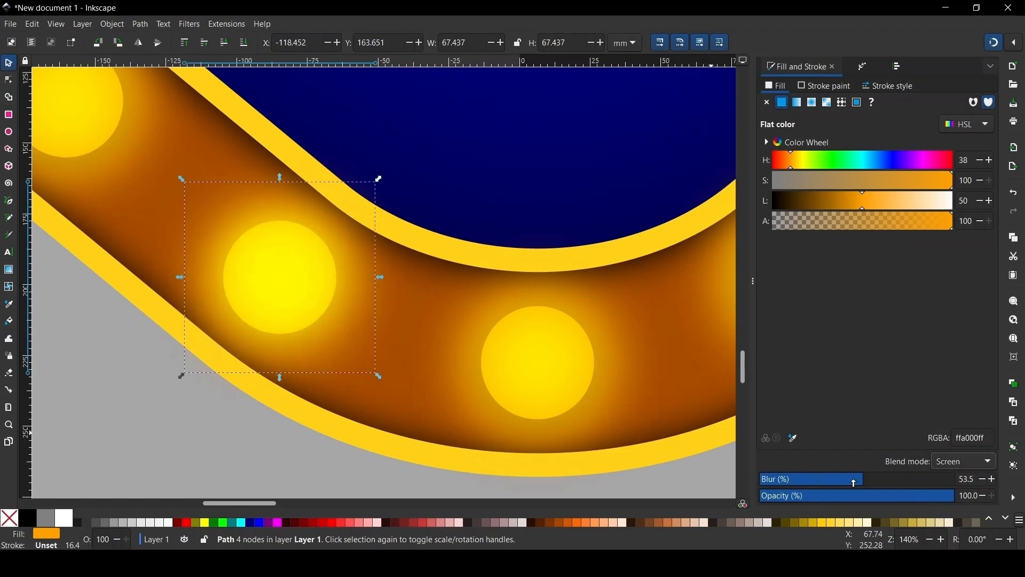
scroll(270, 299, "down", 2)
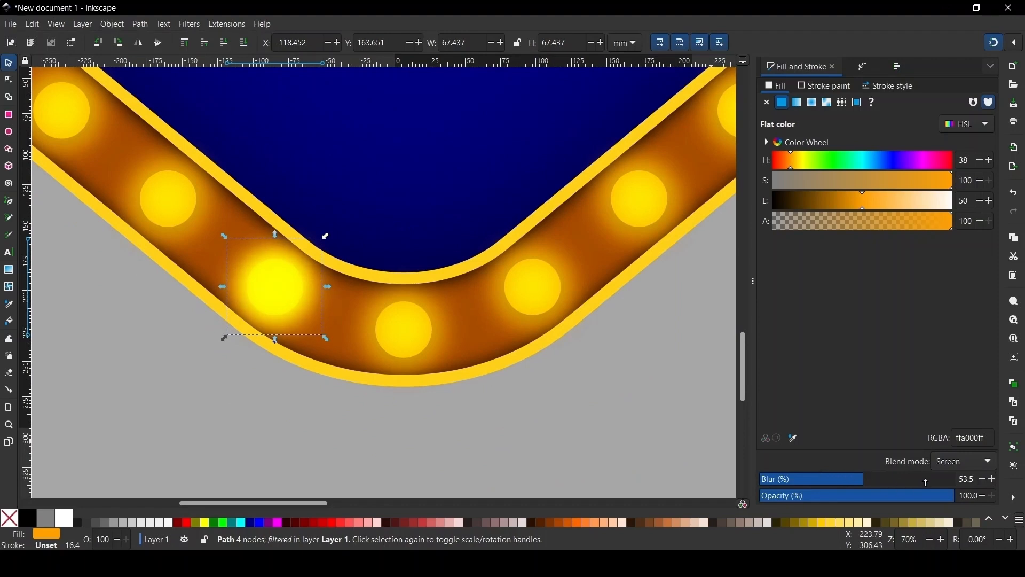
scroll(248, 283, "down", 2)
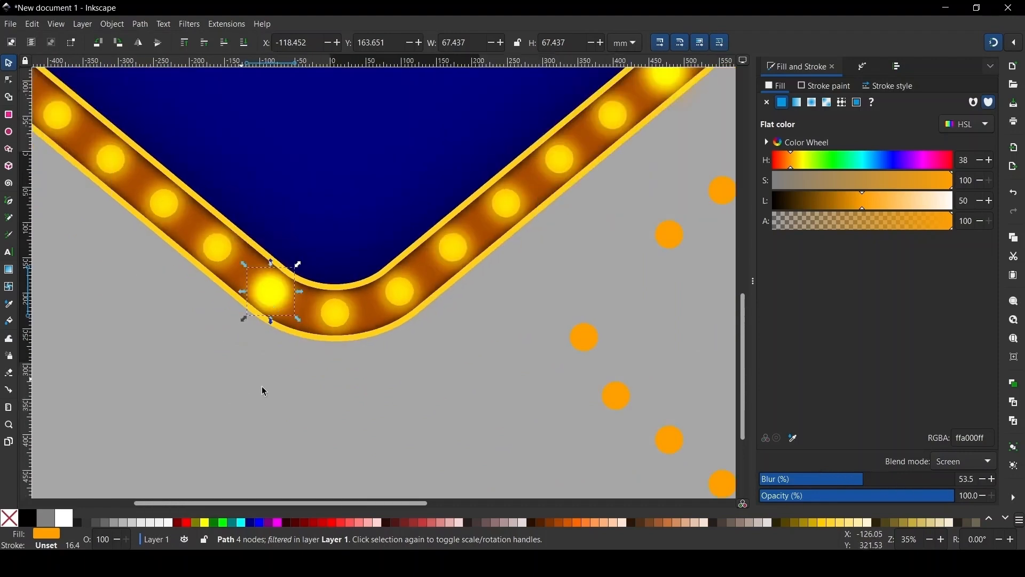
scroll(262, 374, "down", 3)
left_click(262, 367)
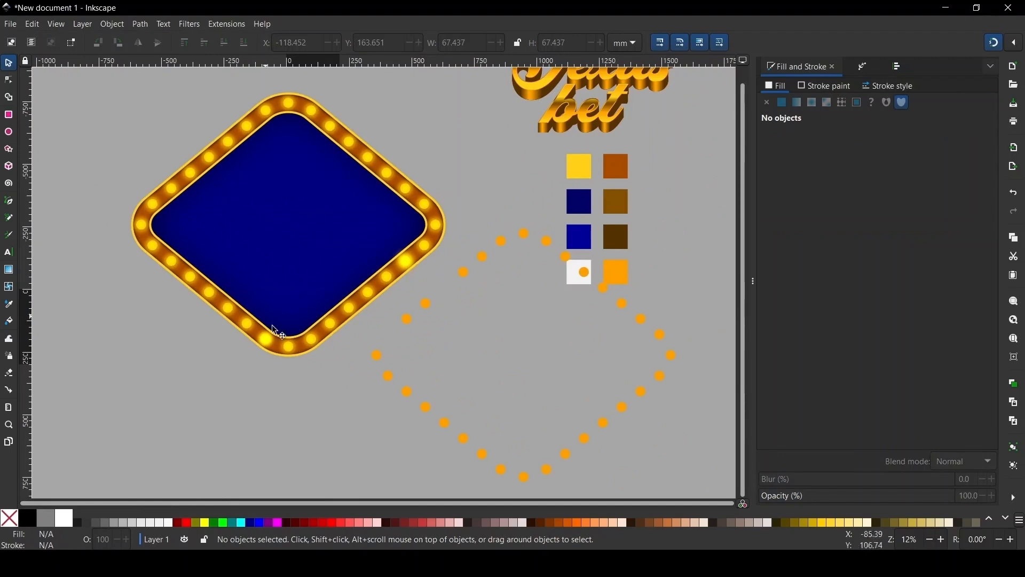
Change the blend mode of the combined orange glow path over the badge's bulbs to Color.
scroll(288, 310, "down", 1)
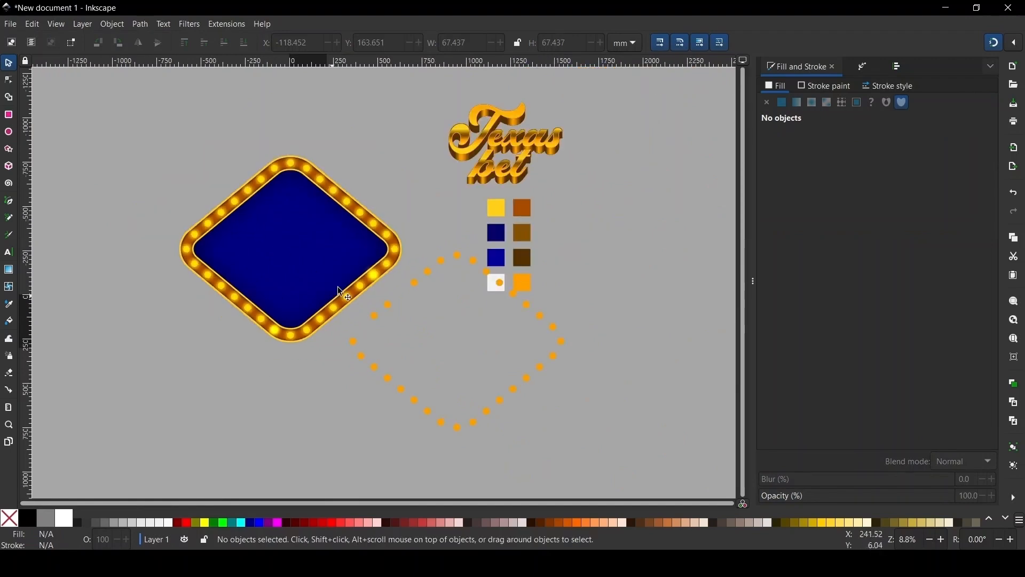
scroll(286, 252, "up", 1)
scroll(335, 297, "down", 1)
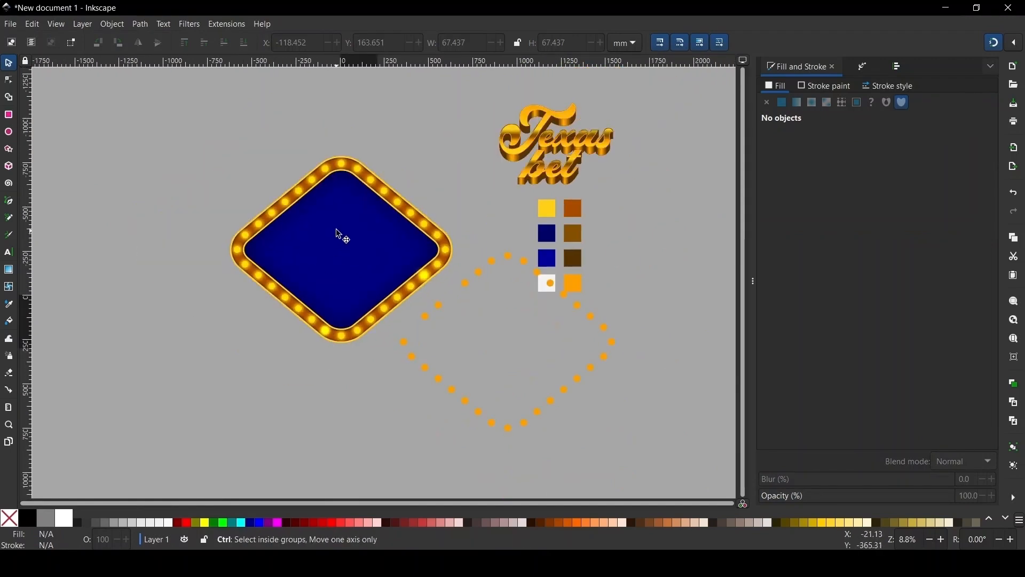
scroll(352, 208, "up", 1)
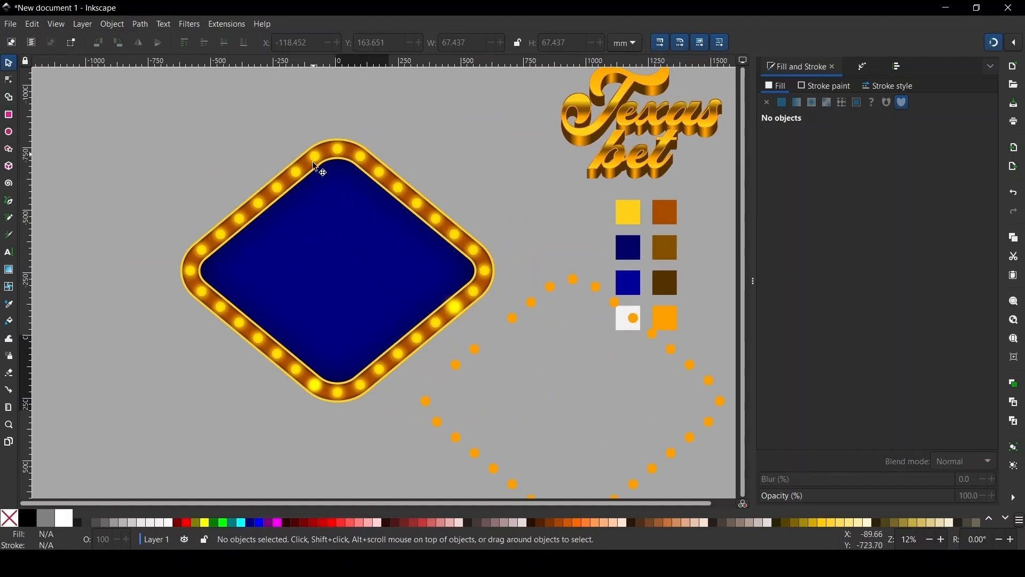
left_click(343, 233)
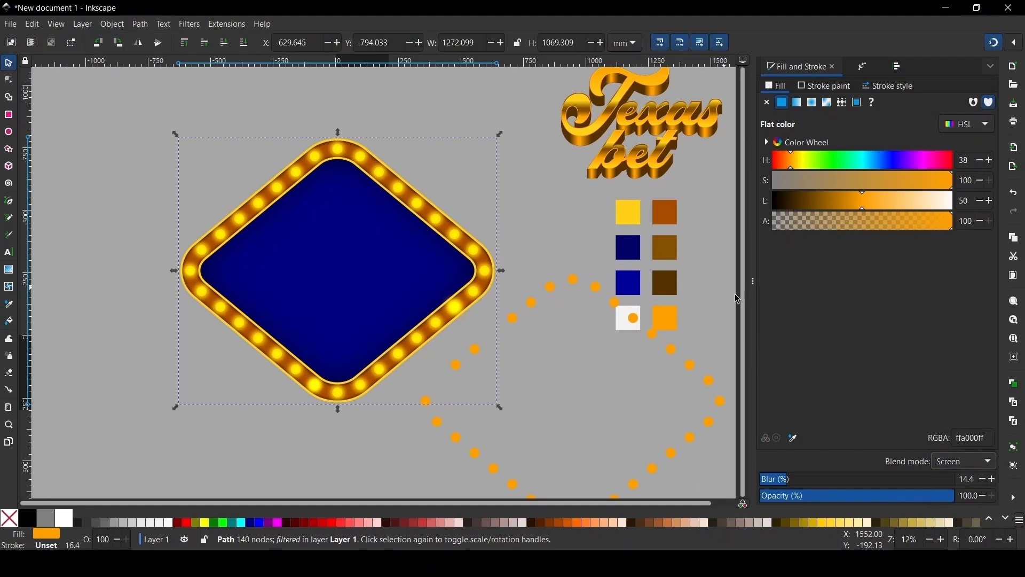
left_click(948, 466)
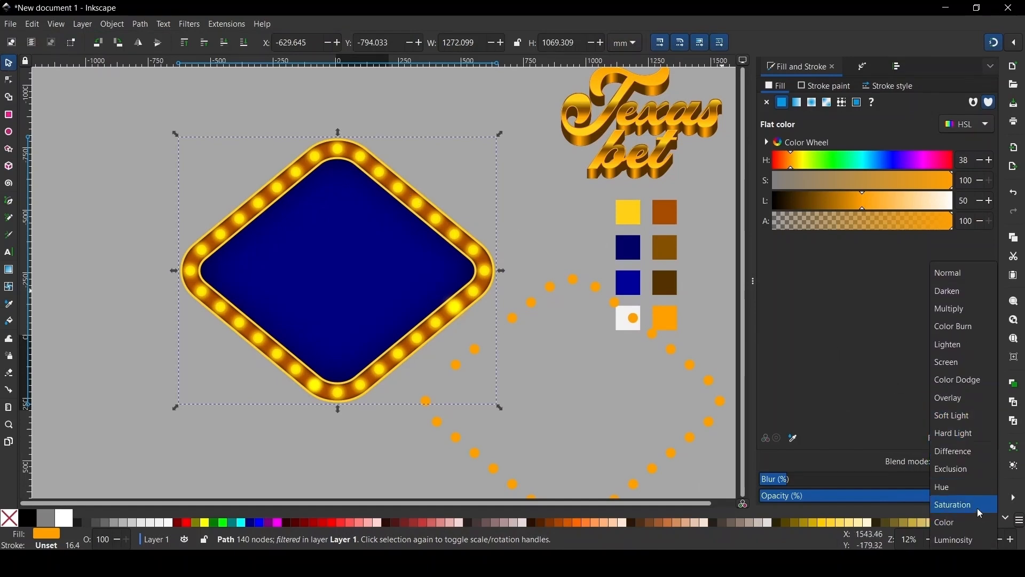
left_click(946, 522)
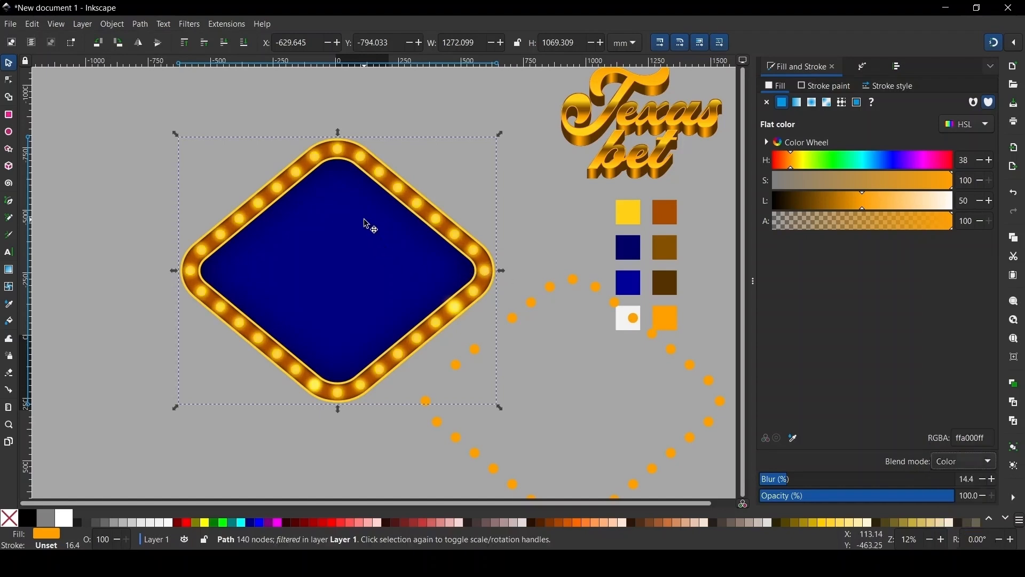
Examine how the bulbs look with the Color blend, both close up and at full badge size.
scroll(368, 250, "up", 1, "ctrl")
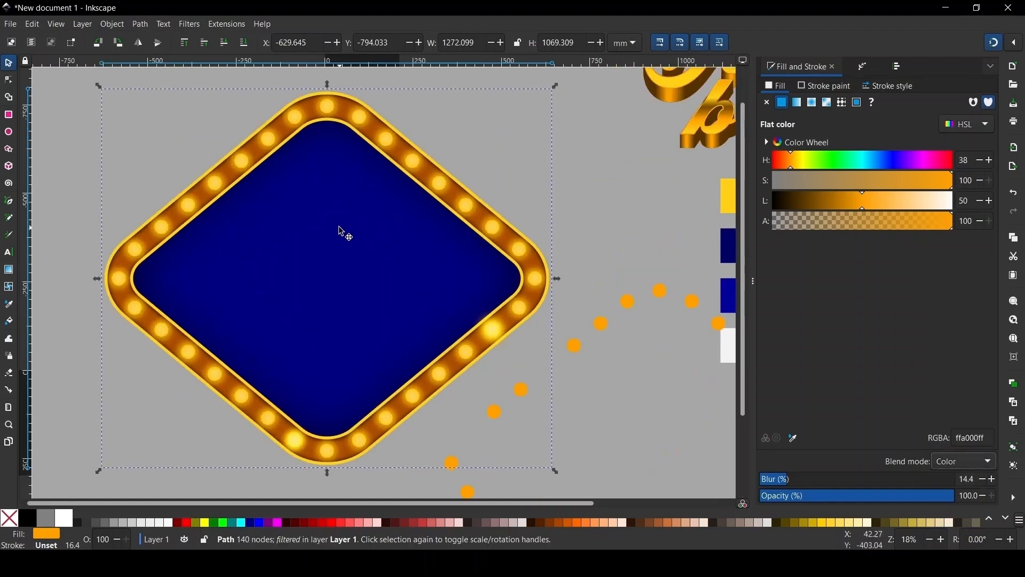
scroll(342, 229, "down", 1, "ctrl")
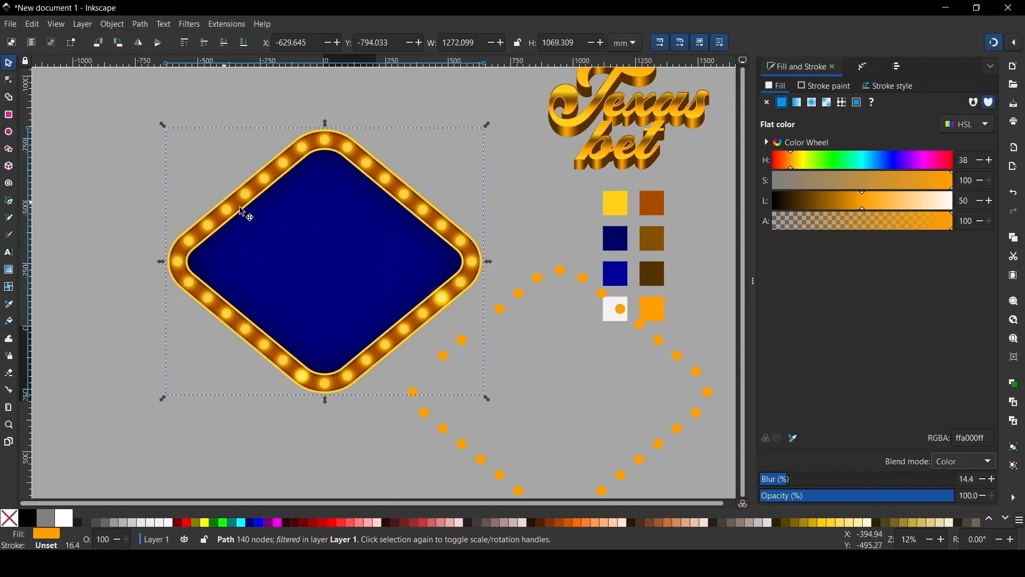
scroll(319, 221, "down", 2, "ctrl")
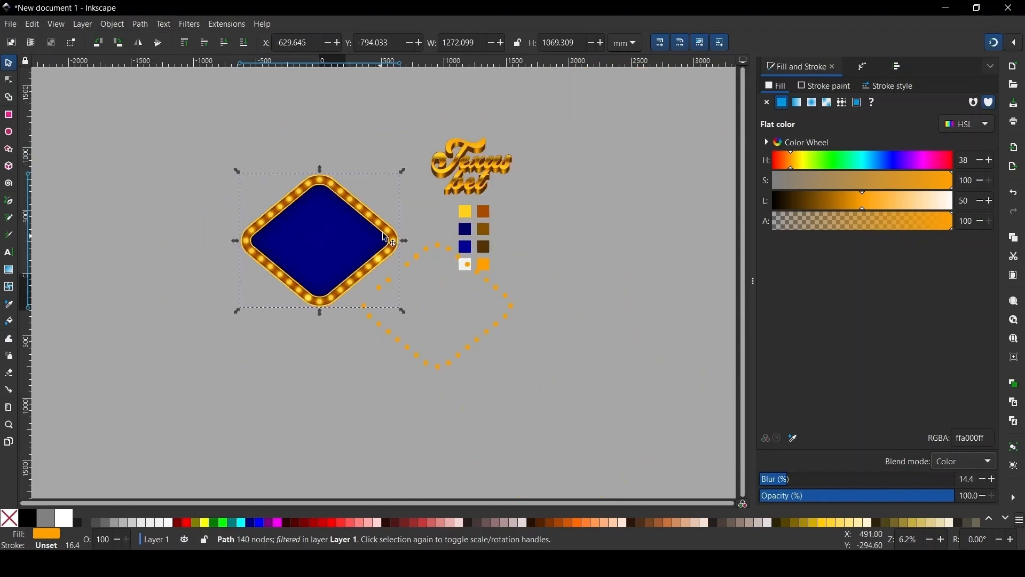
scroll(319, 223, "up", 2, "ctrl")
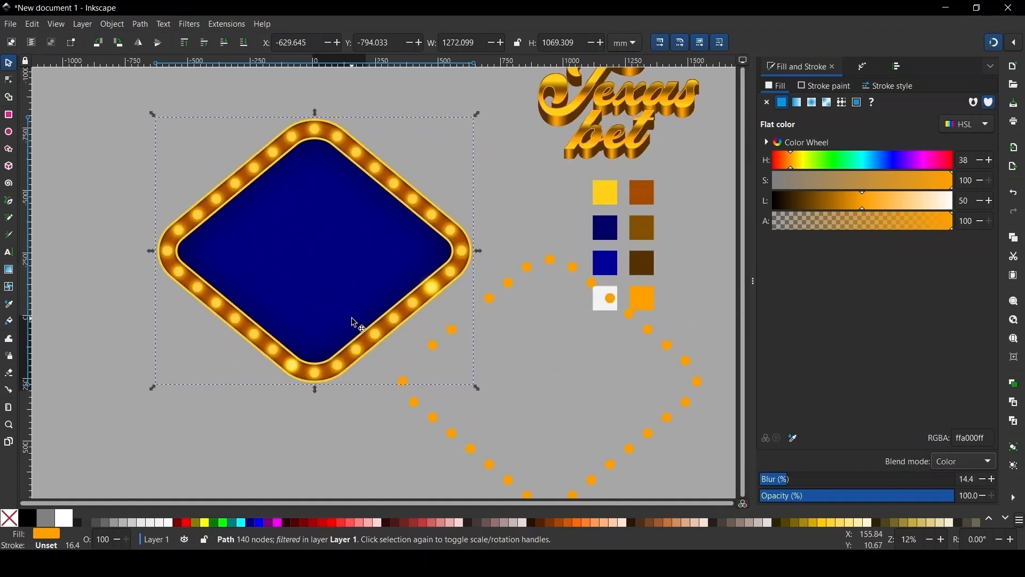
scroll(313, 321, "up", 1, "ctrl")
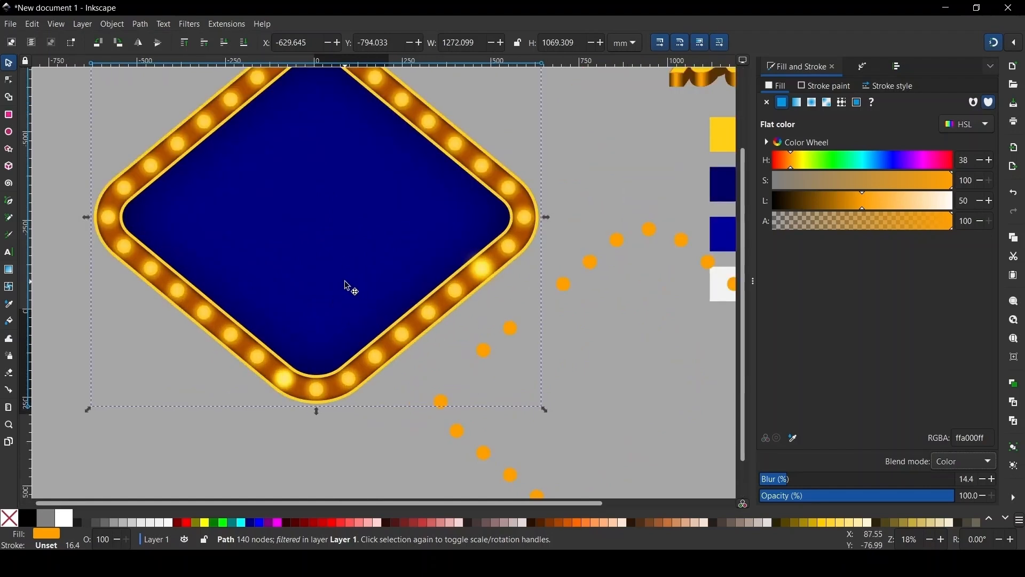
scroll(315, 308, "down", 1, "ctrl")
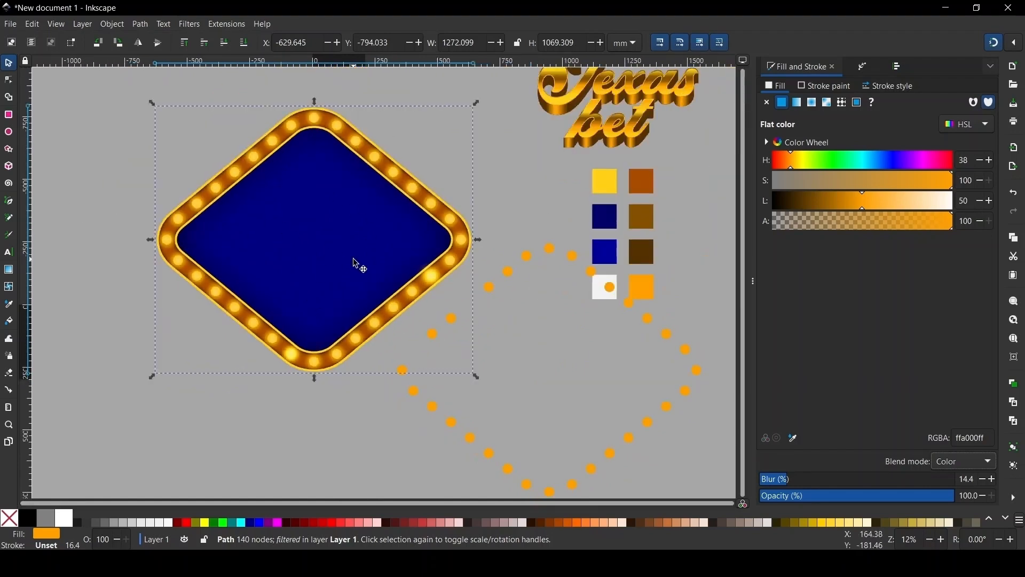
scroll(355, 262, "down", 1, "ctrl")
scroll(353, 216, "up", 1, "ctrl")
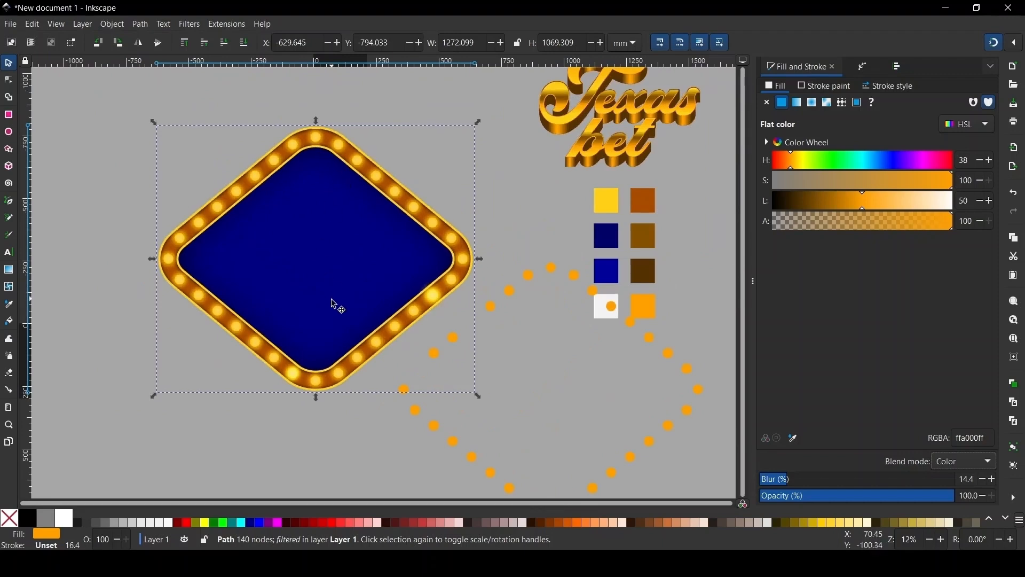
scroll(336, 362, "up", 2, "ctrl")
scroll(308, 272, "down", 1, "ctrl")
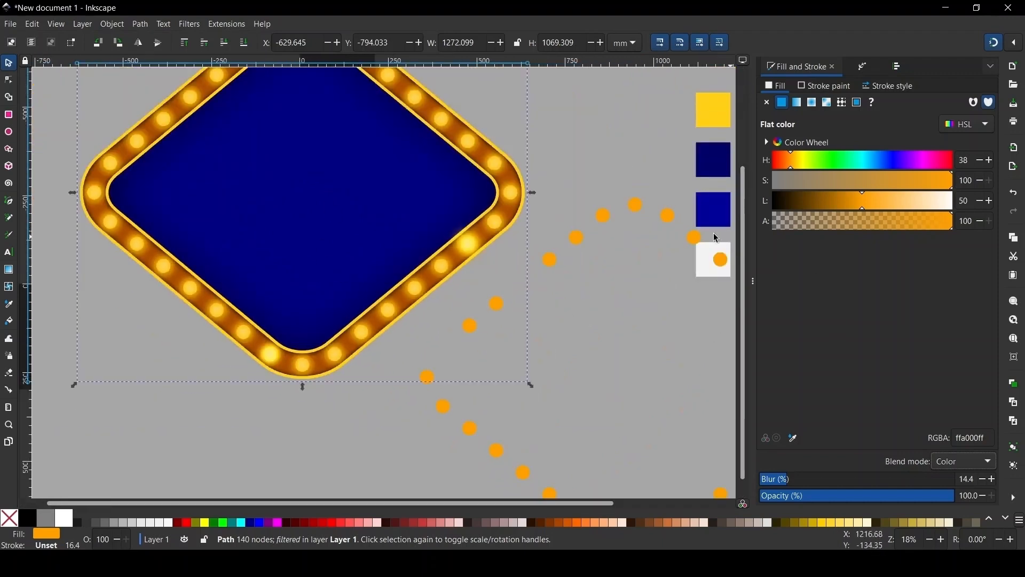
scroll(342, 261, "down", 2, "ctrl")
scroll(310, 159, "up", 1, "ctrl")
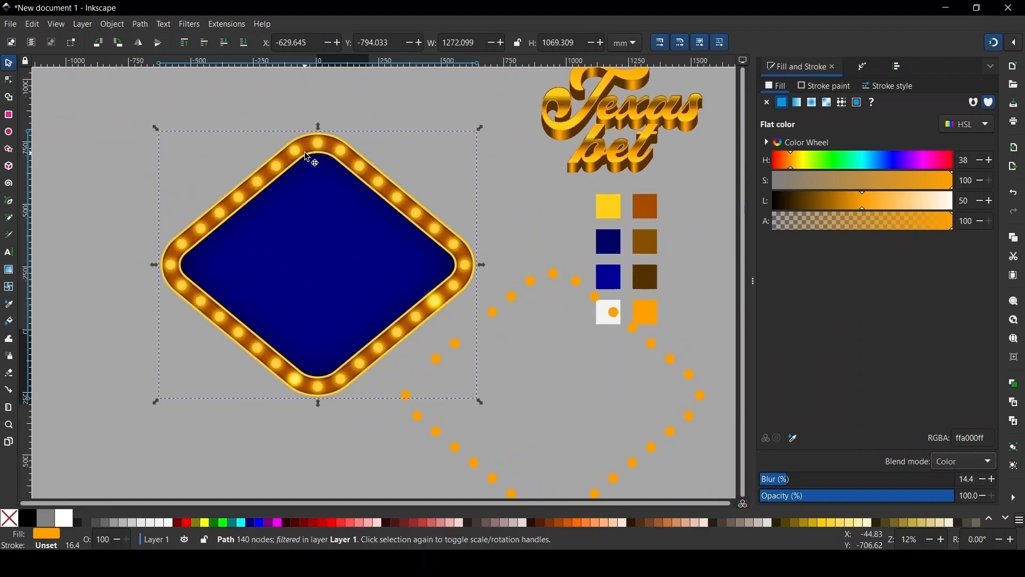
Select every object of the diamond badge and group them.
left_click(243, 113)
scroll(139, 133, "down", 1, "ctrl")
left_click_drag(65, 82, 415, 444)
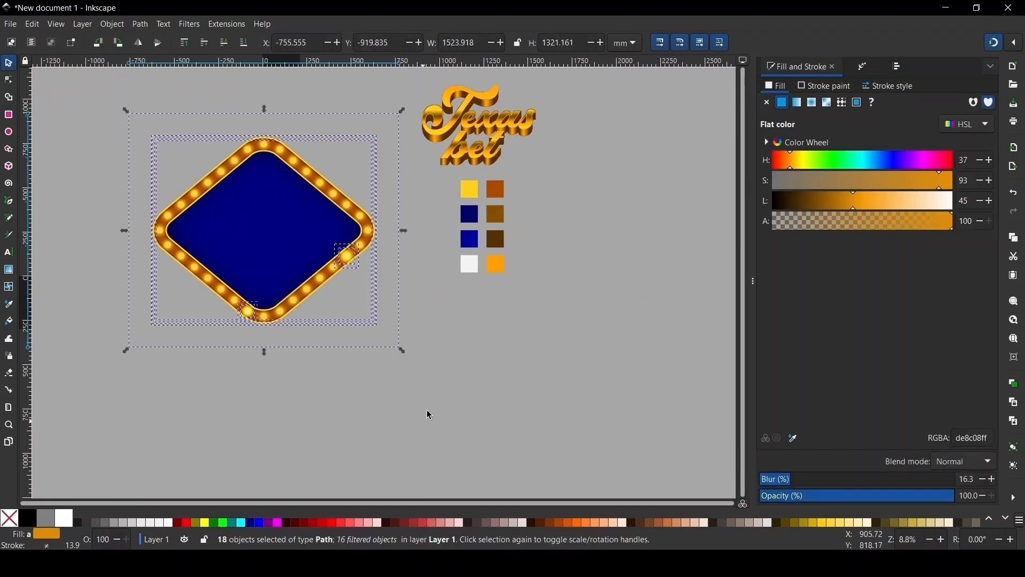
key("ctrl+g")
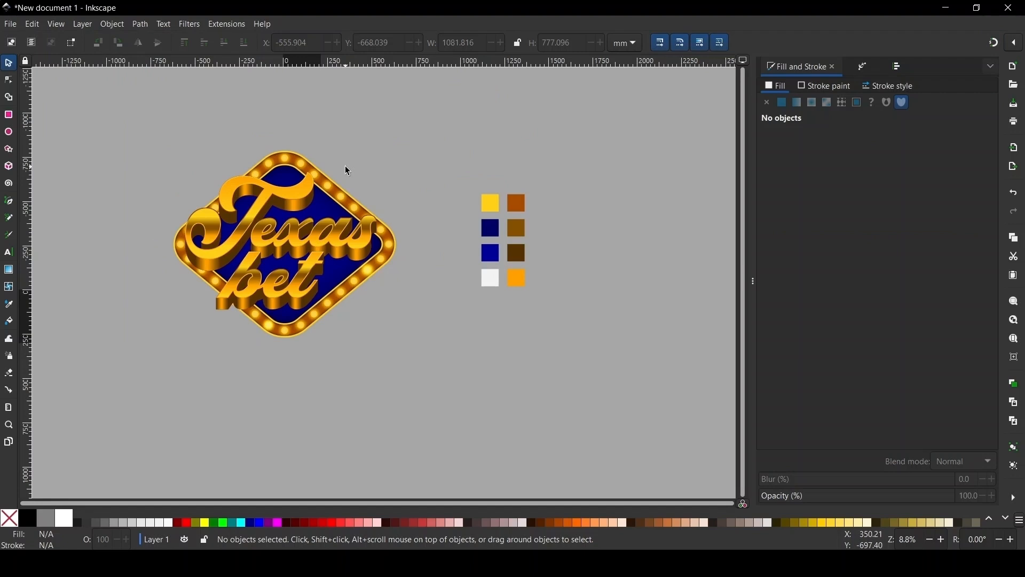
Move the diamond badge together with its Texas bet lettering up and away to clear the work area.
mouse_move(119, 102)
left_mouse_down()
mouse_move(408, 342)
mouse_move(417, 449)
left_mouse_up()
scroll(297, 342, "down", 2)
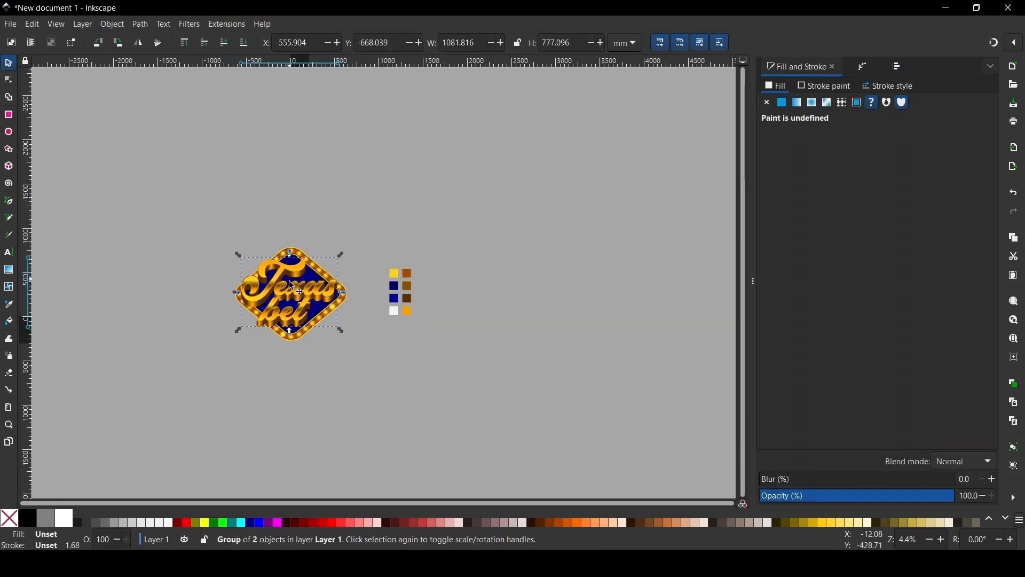
left_click_drag(290, 276, 436, 162)
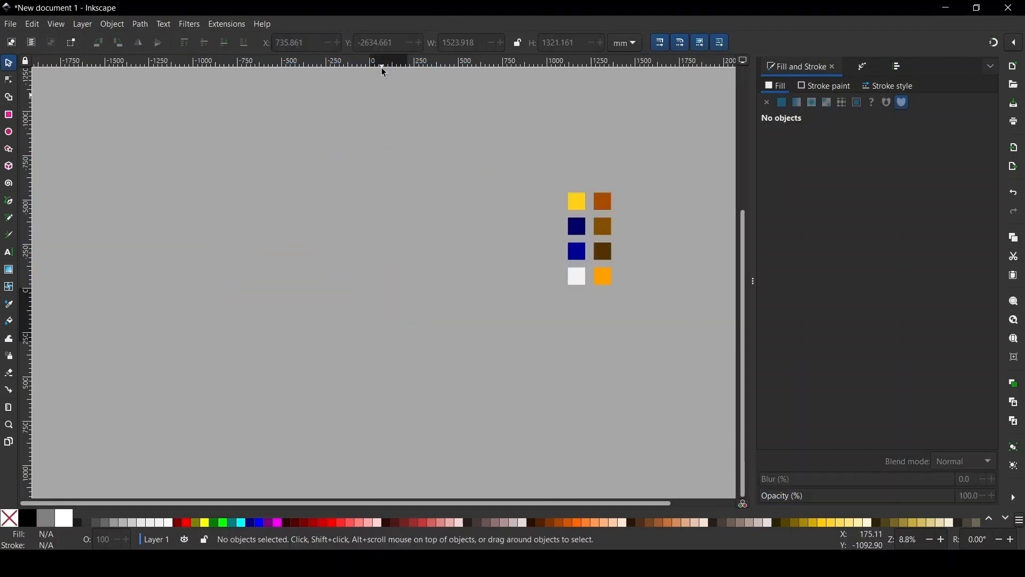
Draw a circle about 996 mm across beside the palette squares and fill it with the palette's dark blue, 000066.
left_click(9, 132)
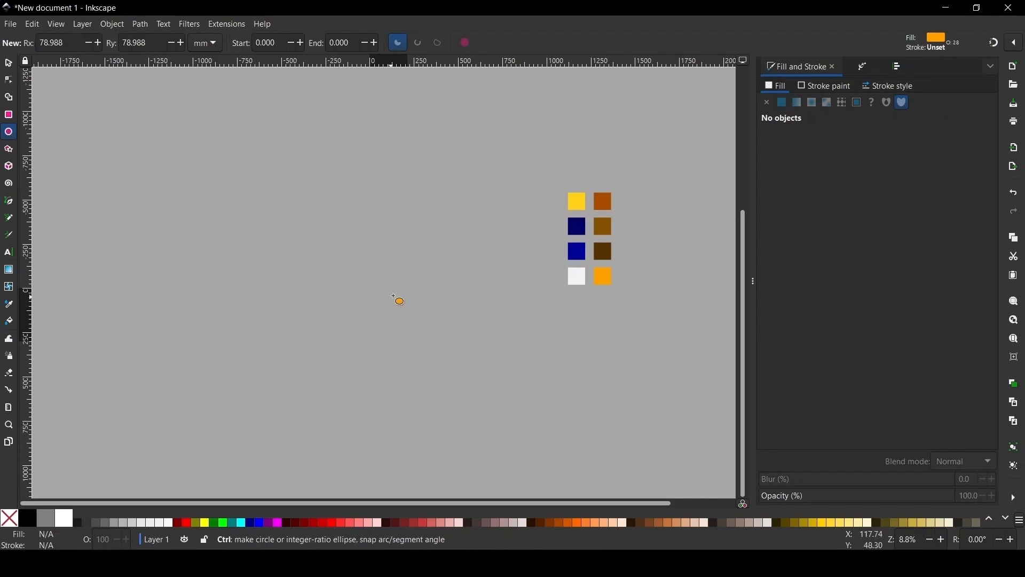
left_click_drag(358, 267, 441, 345)
key("s")
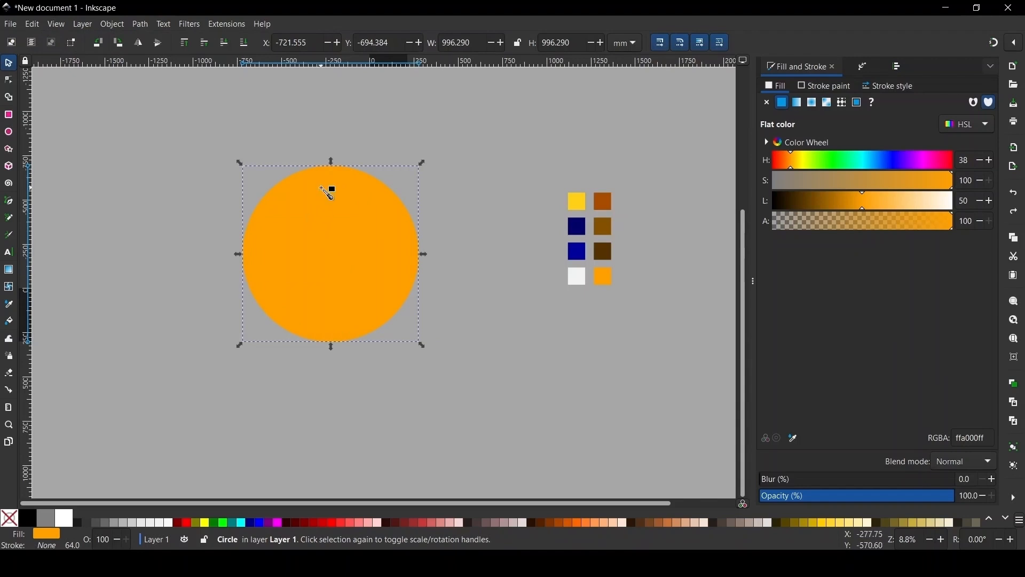
key("d")
left_click(580, 225)
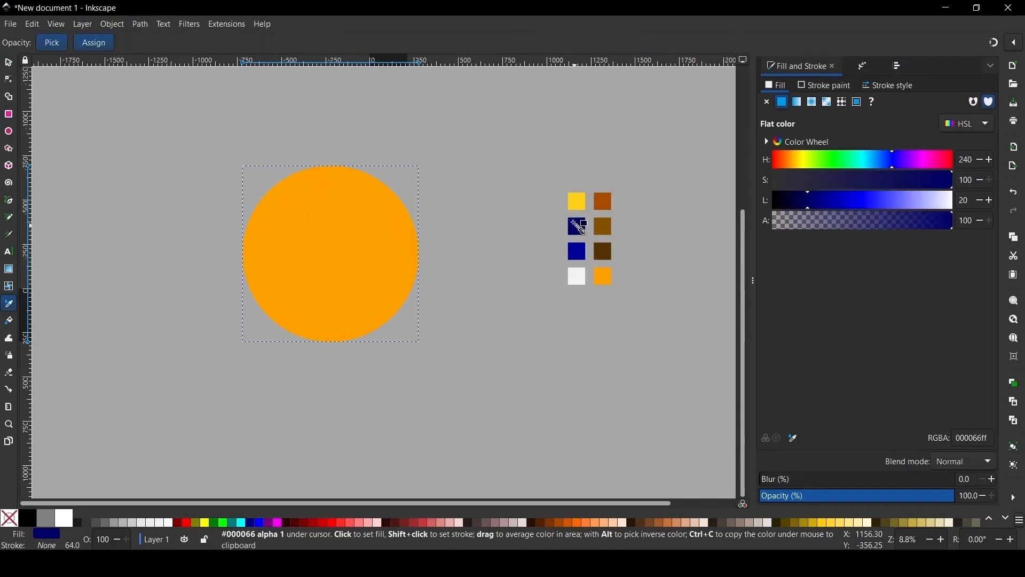
left_click(9, 63)
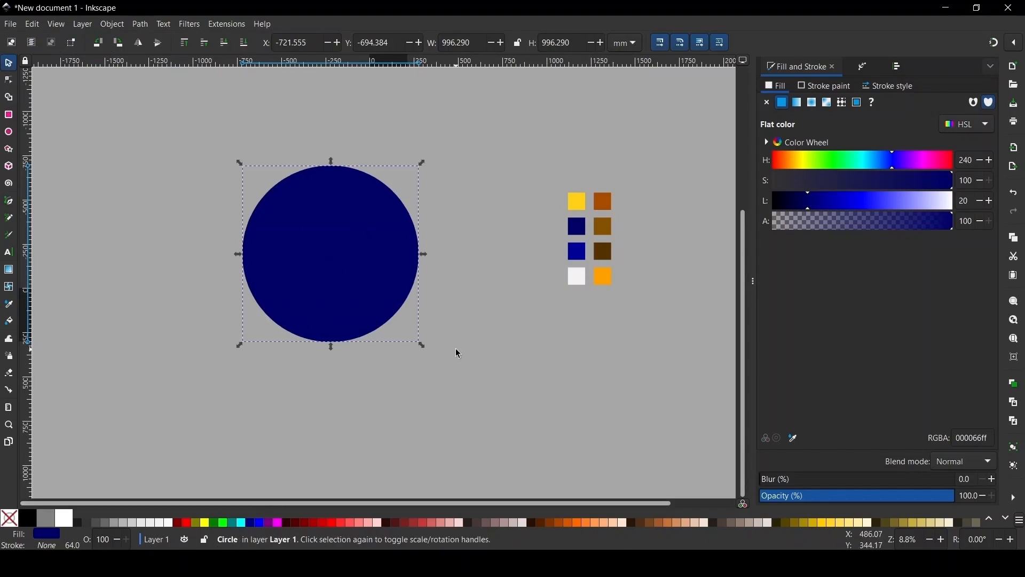
Fill a copy of the dark blue circle with palette orange ffa000 and shrink it about its centre to about 658 mm.
key("d")
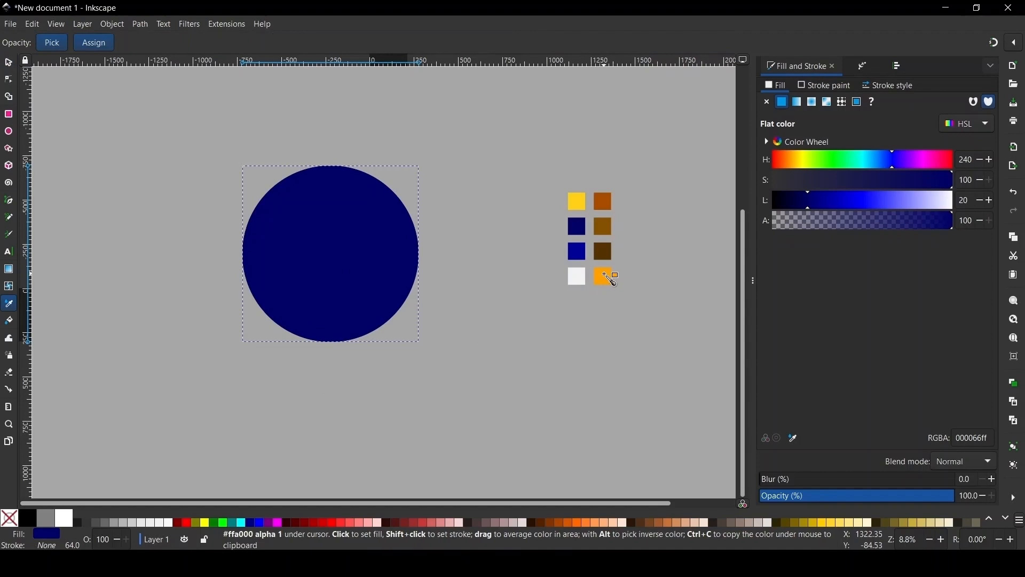
left_click(607, 277)
left_click(9, 64)
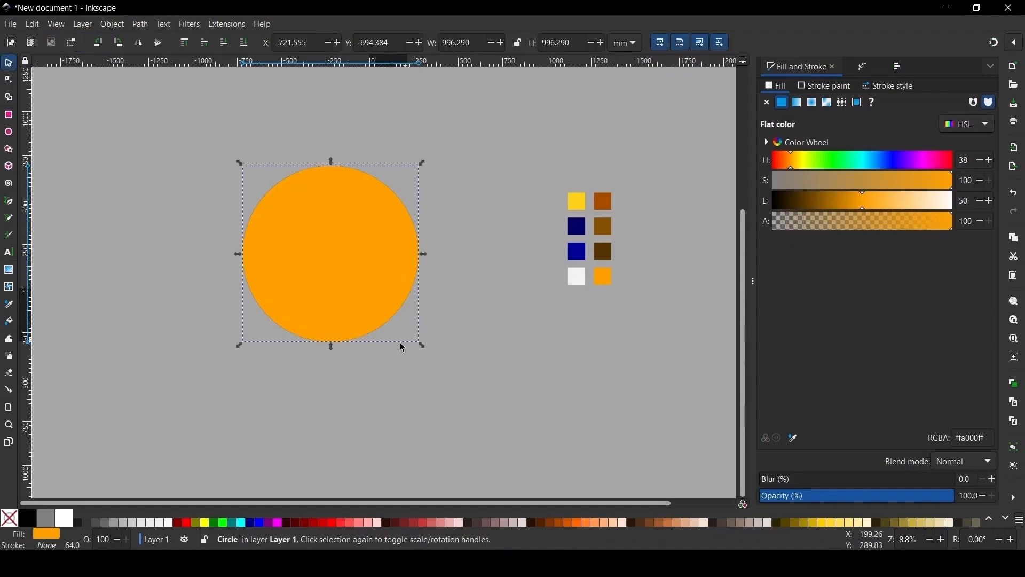
left_click_drag(332, 347, 340, 322)
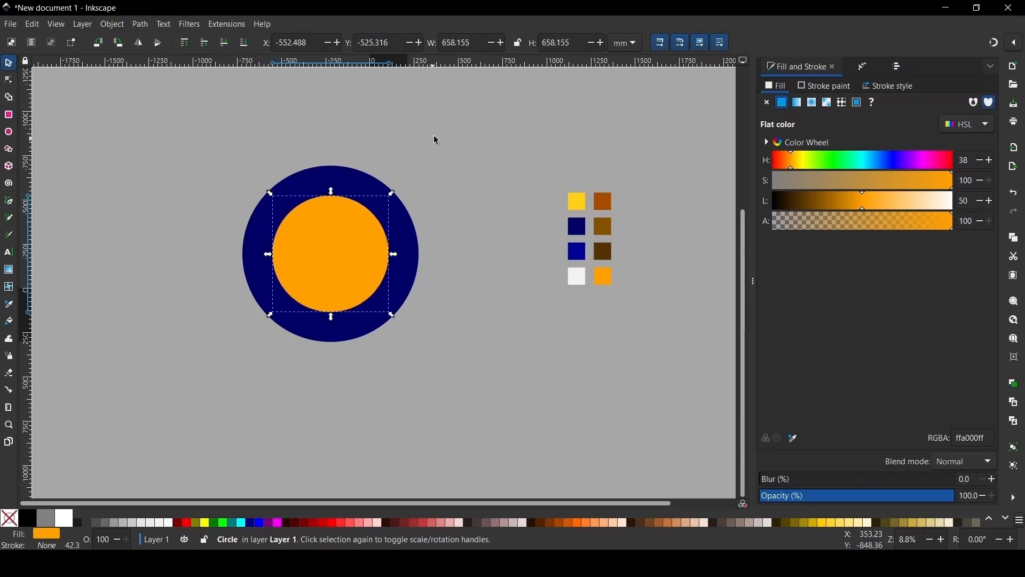
Fill a copy of the orange circle with dark blue 000066 and shrink it concentrically to about 628 mm, leaving a thin orange ring.
left_click(433, 134)
left_click(329, 245)
key("d")
left_click(412, 241)
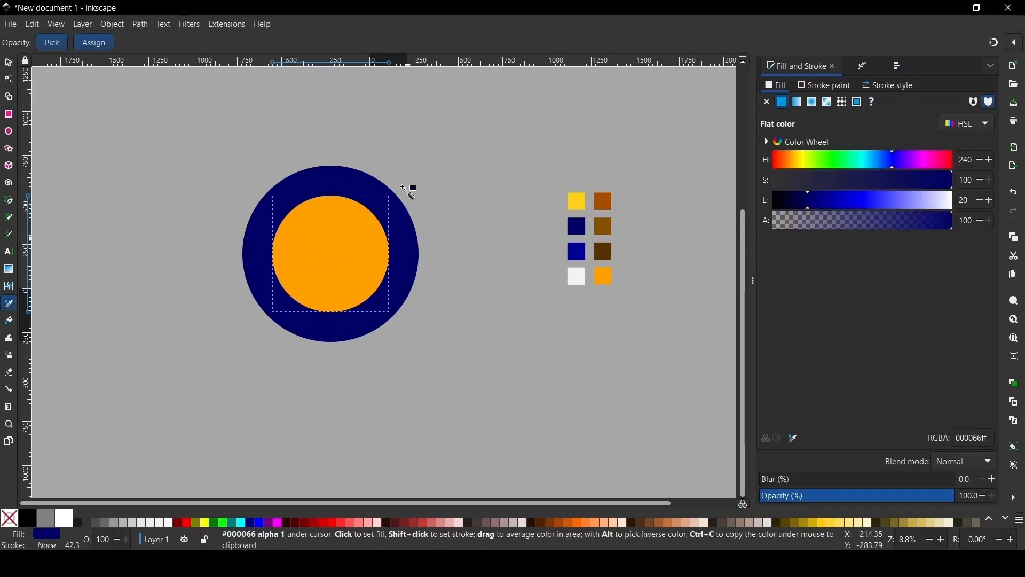
left_click(11, 64)
left_click_drag(334, 321, 334, 316)
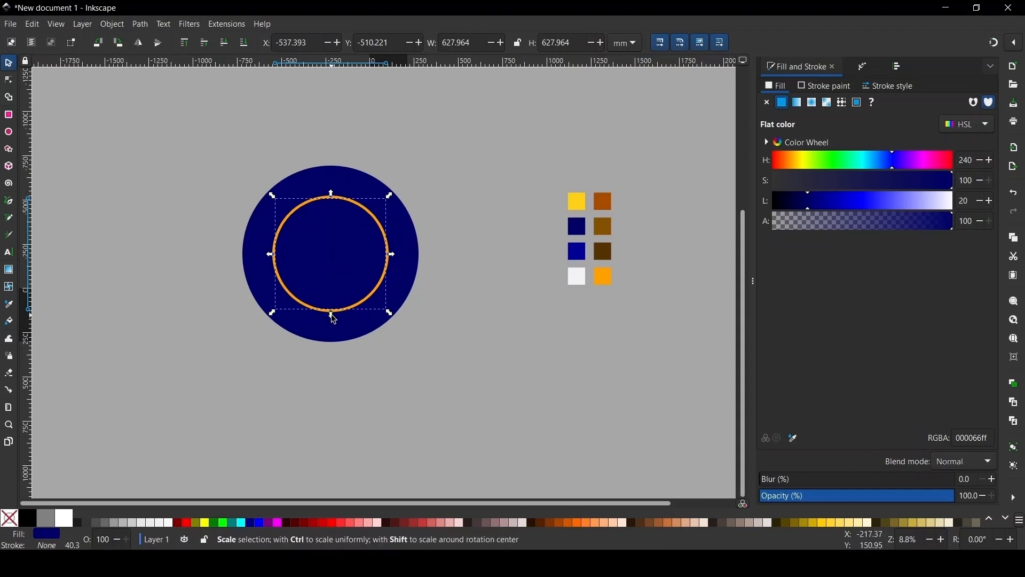
Fill a copy of the innermost circle with palette orange ffa000 and shrink it about its centre to about 586 mm.
key("d")
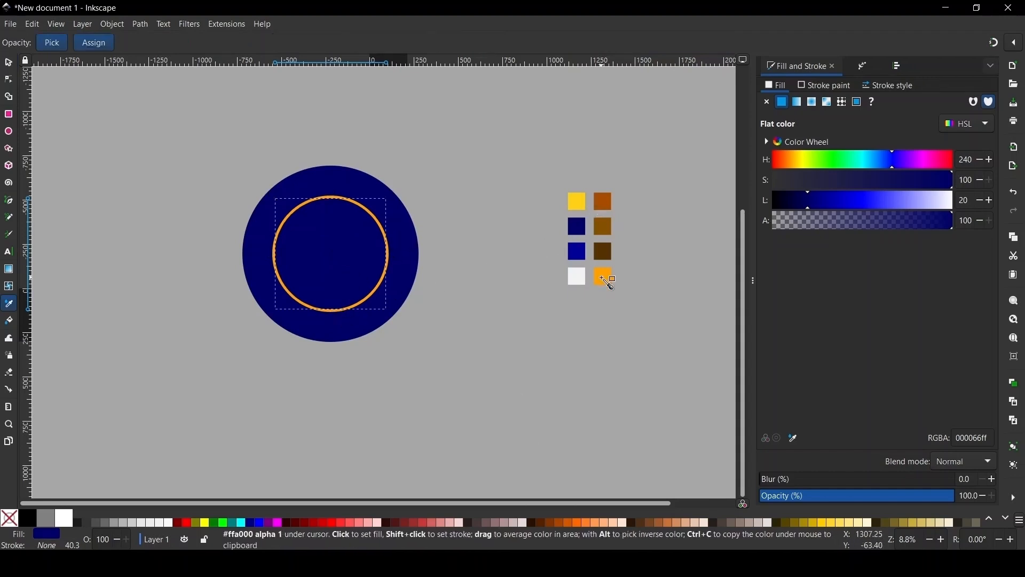
left_click(611, 281)
key("s")
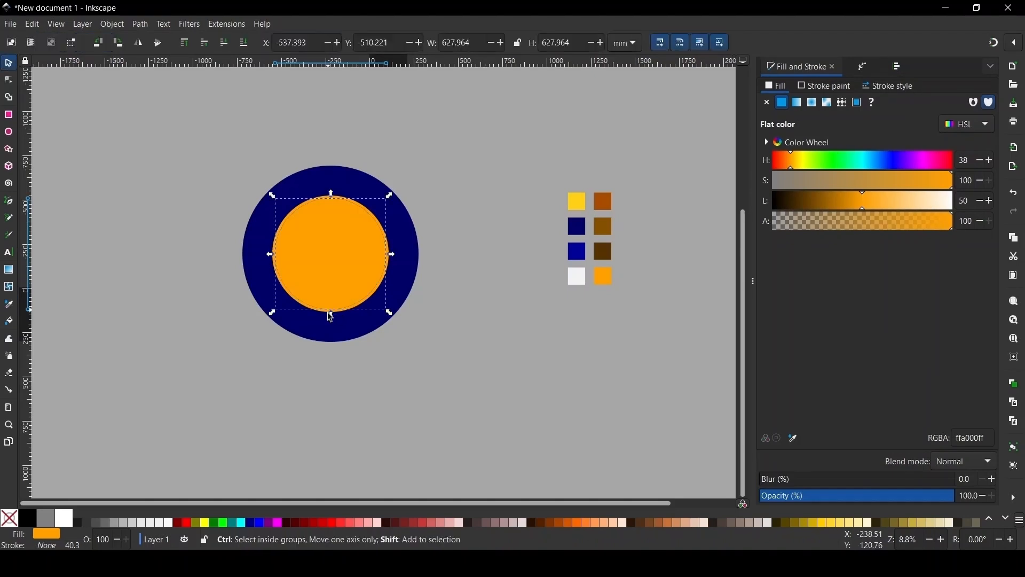
left_click(333, 320)
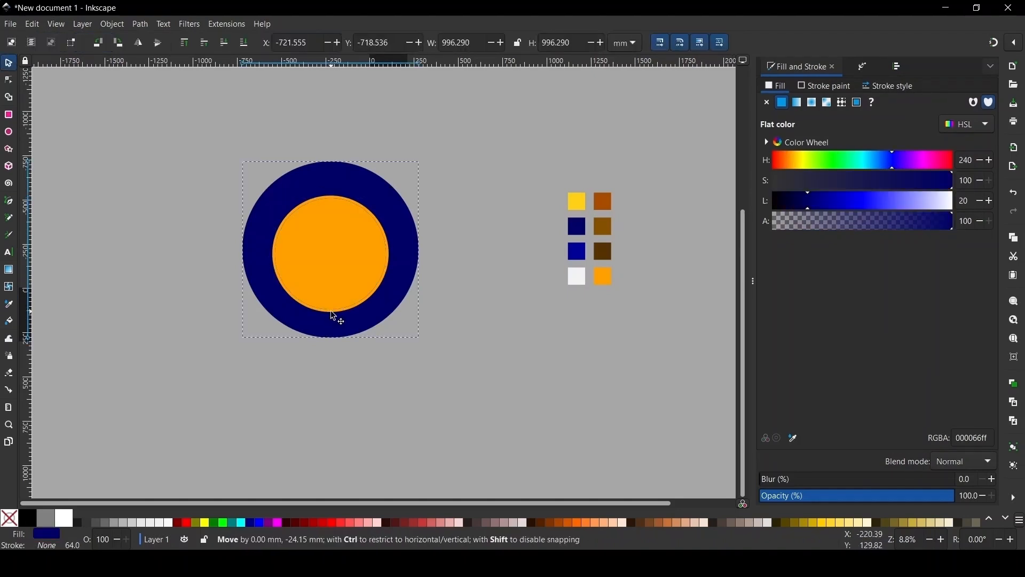
left_click(346, 261)
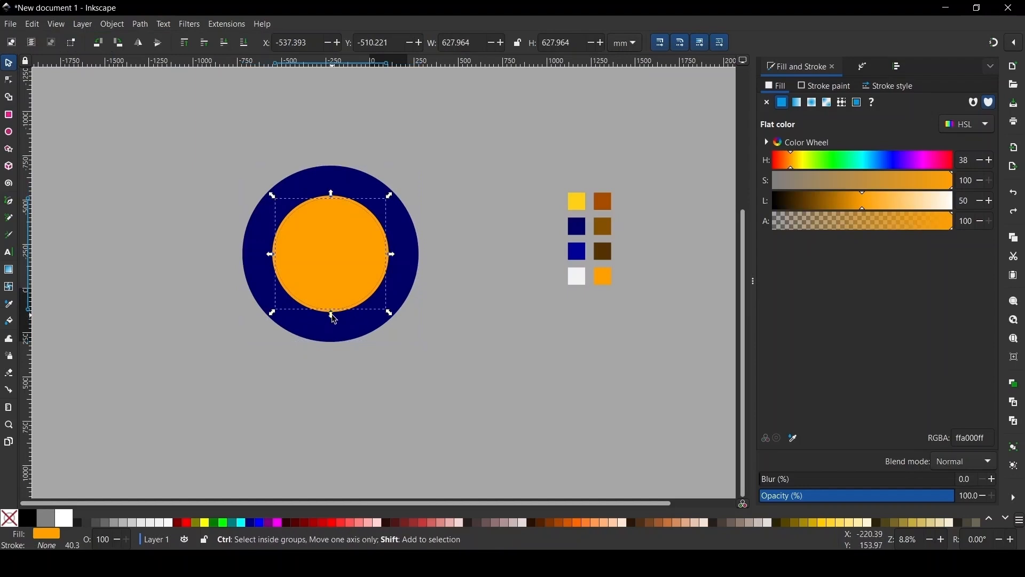
left_click_drag(333, 319, 336, 312)
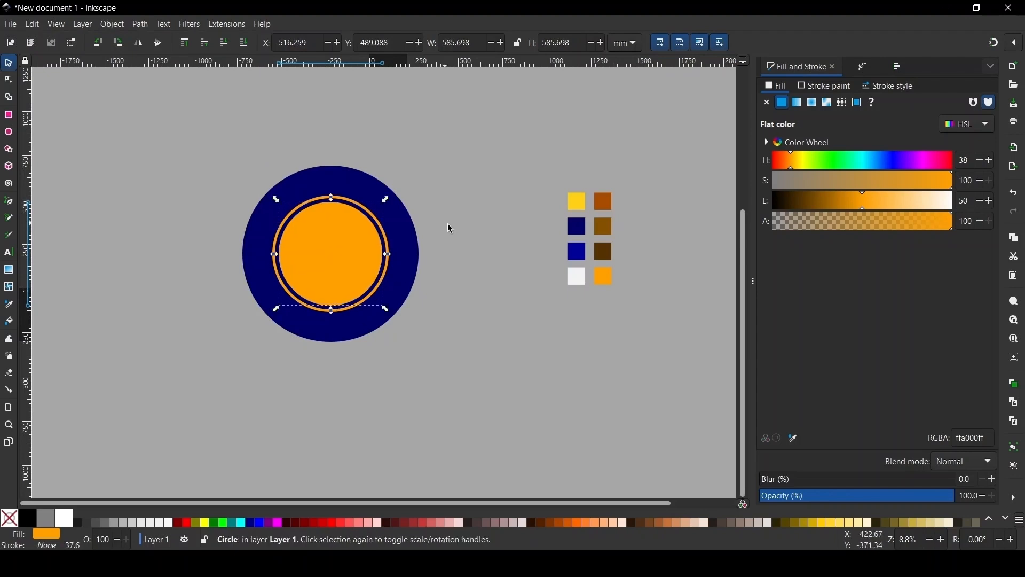
Enlarge the three inner circles together about their common centre until the orange ring is about 688 mm across.
left_click(449, 226)
scroll(344, 161, "up", 1)
left_click_drag(130, 195, 513, 395)
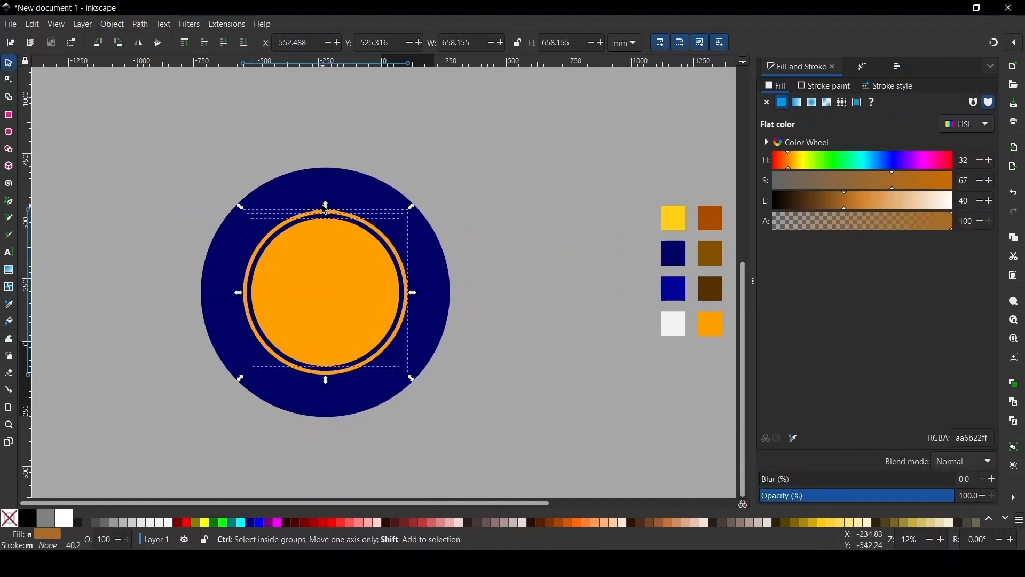
left_click_drag(328, 207, 328, 199)
key("Escape")
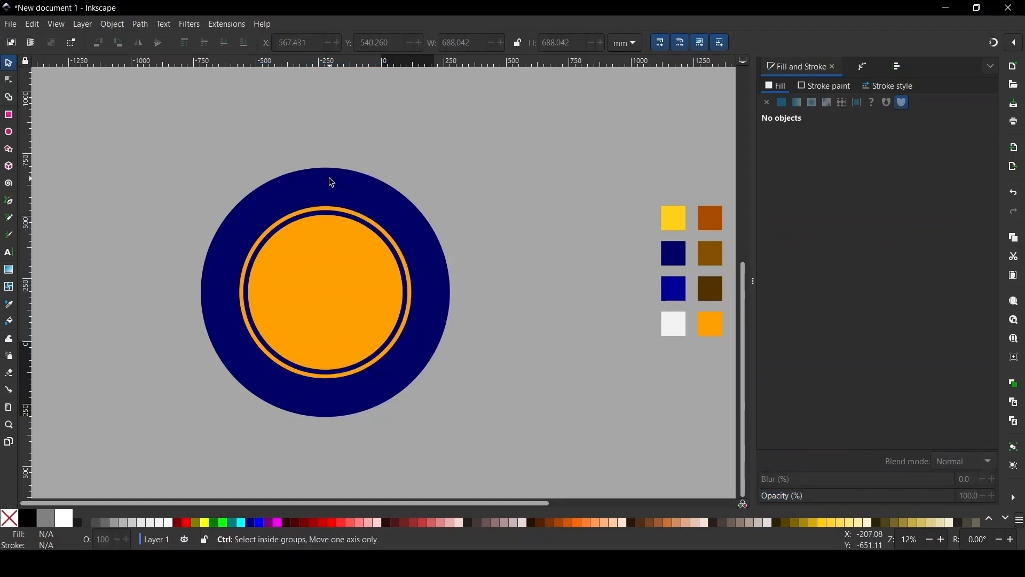
scroll(331, 181, "up", 2)
left_click(334, 203)
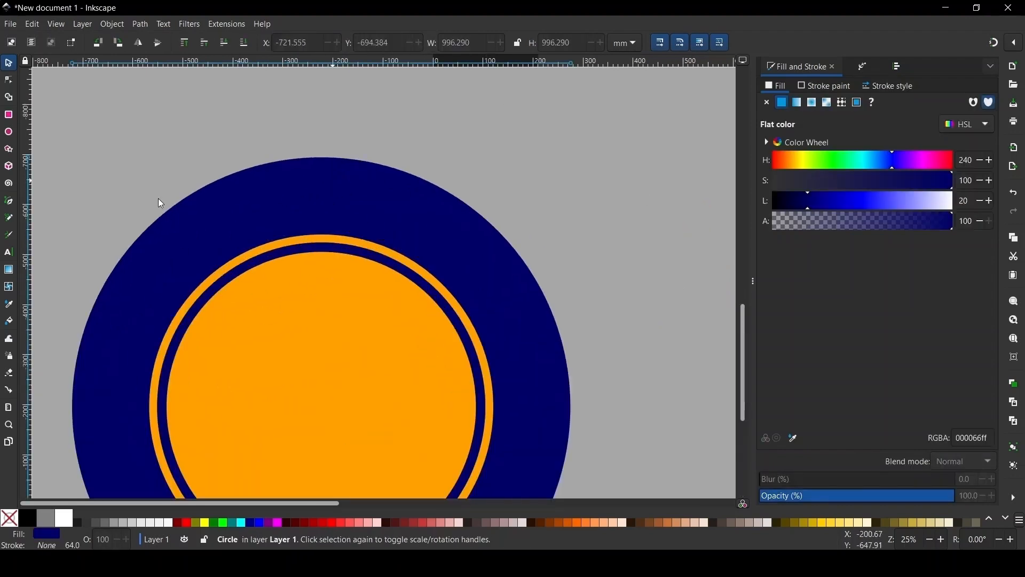
key("n")
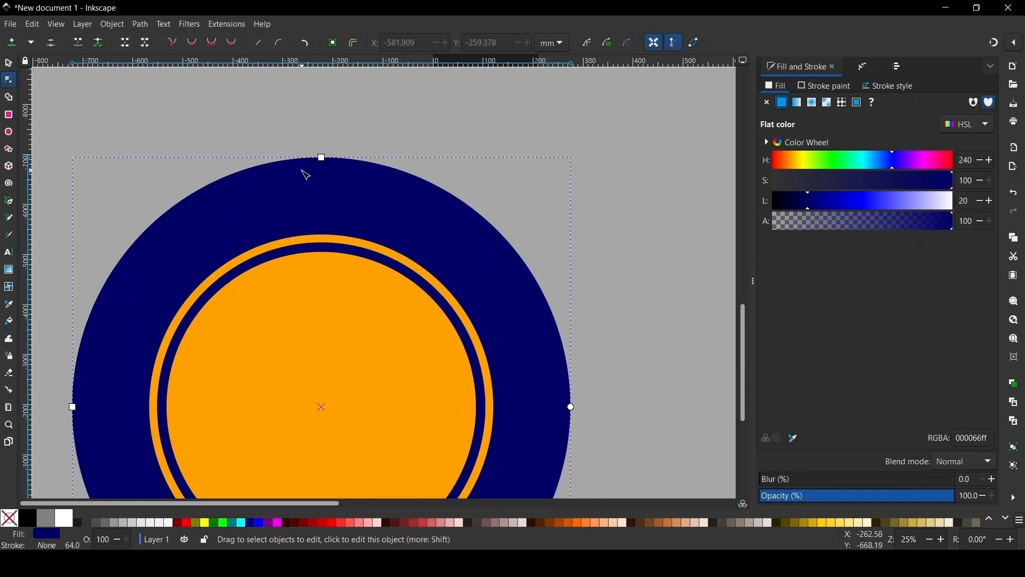
scroll(312, 196, "down", 1)
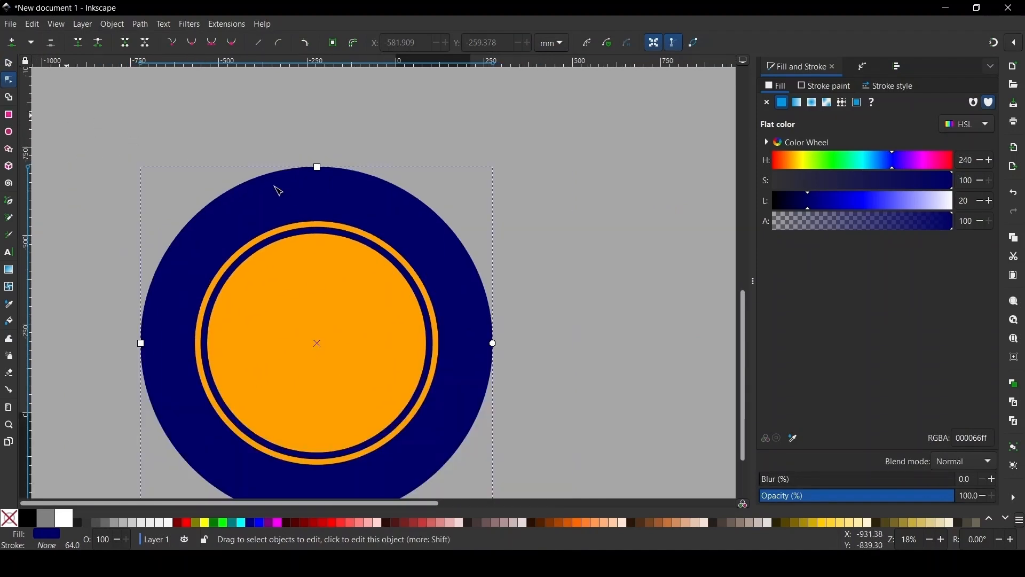
key("Escape")
scroll(312, 225, "down", 2)
left_click(328, 210)
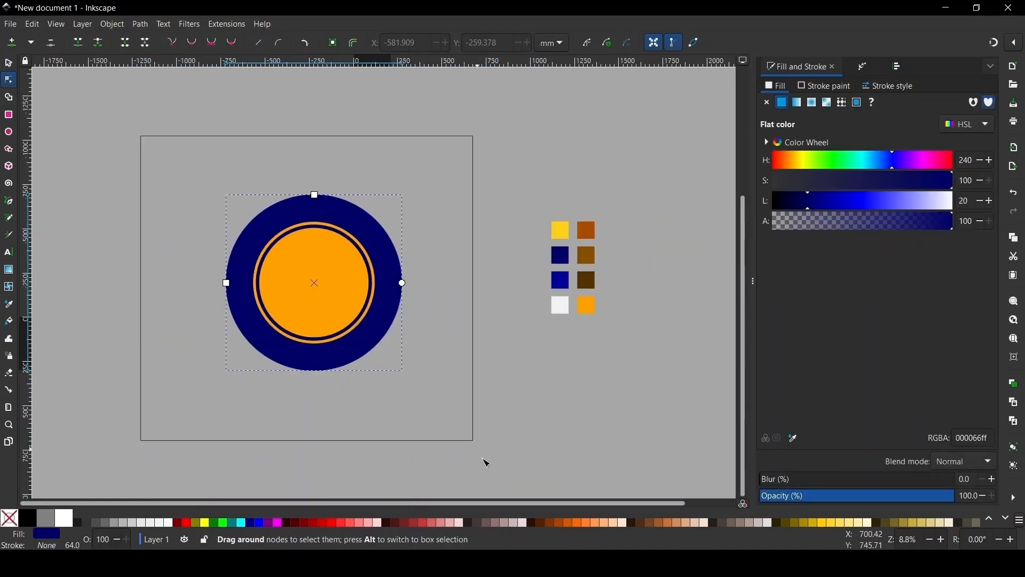
left_click(381, 277)
scroll(335, 193, "up", 1)
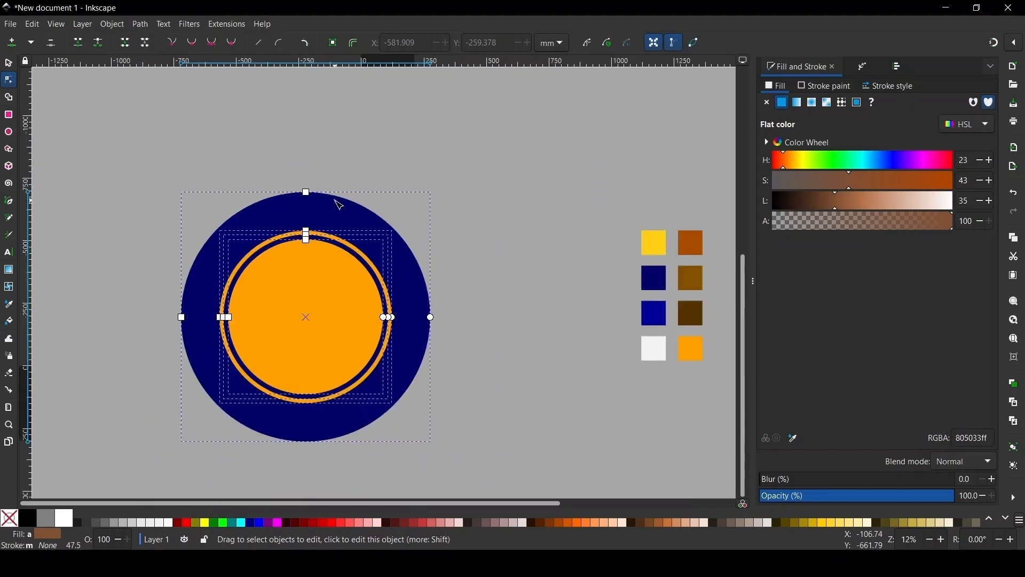
left_click(294, 168)
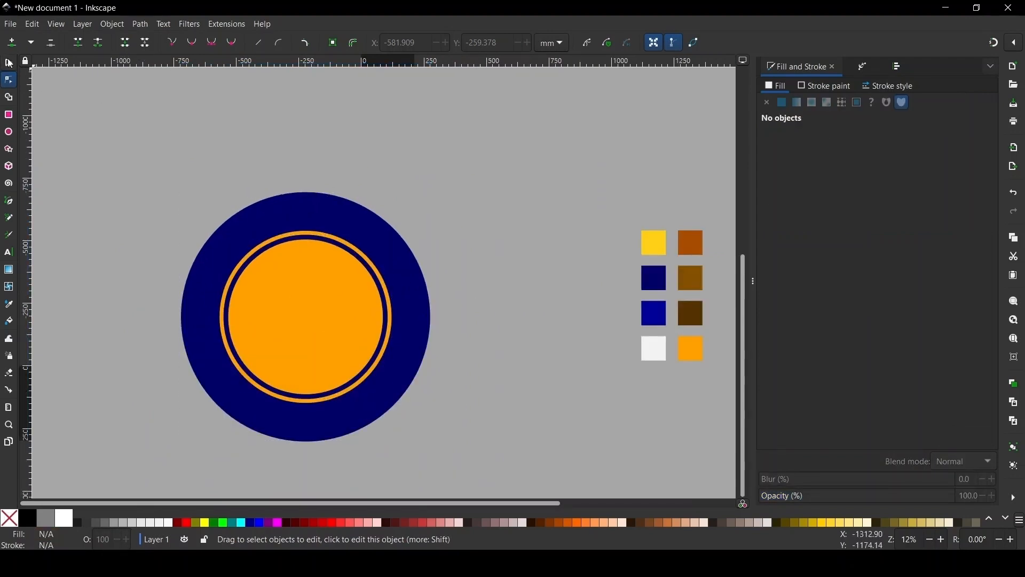
Convert all four chip circles from shapes to editable paths.
key("s")
scroll(320, 224, "down", 2)
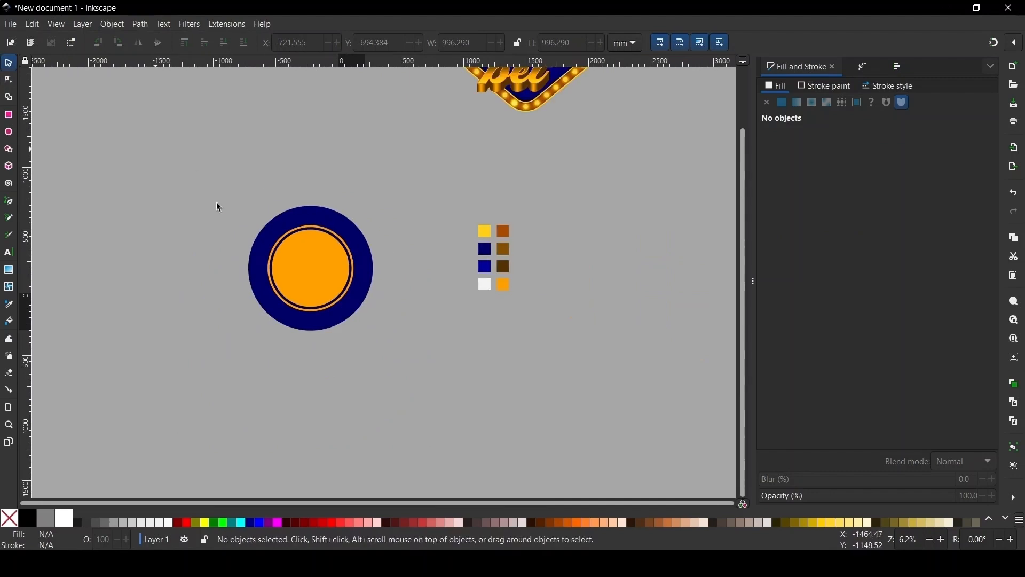
left_click_drag(155, 151, 464, 425)
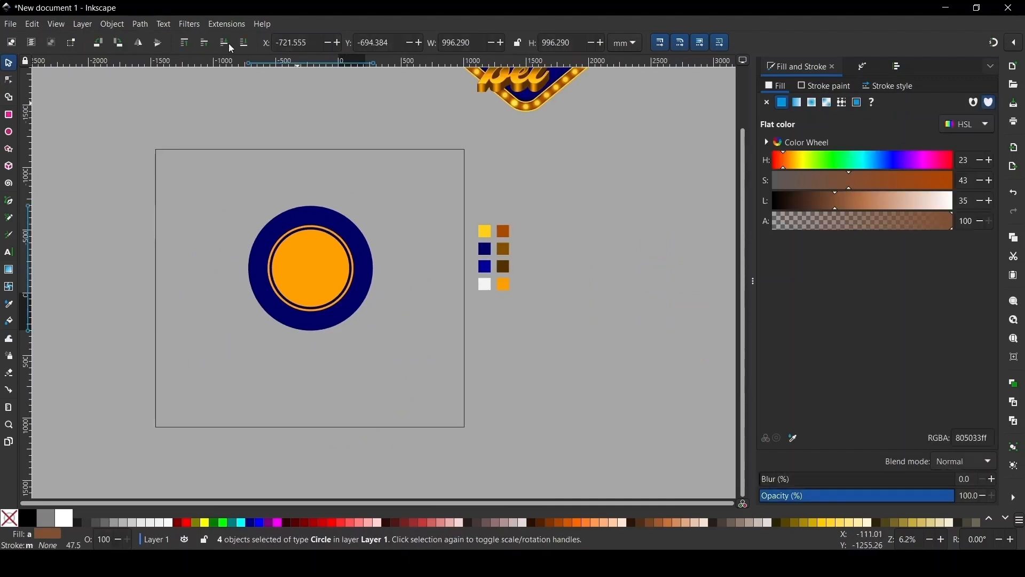
left_click(140, 25)
left_click(160, 39)
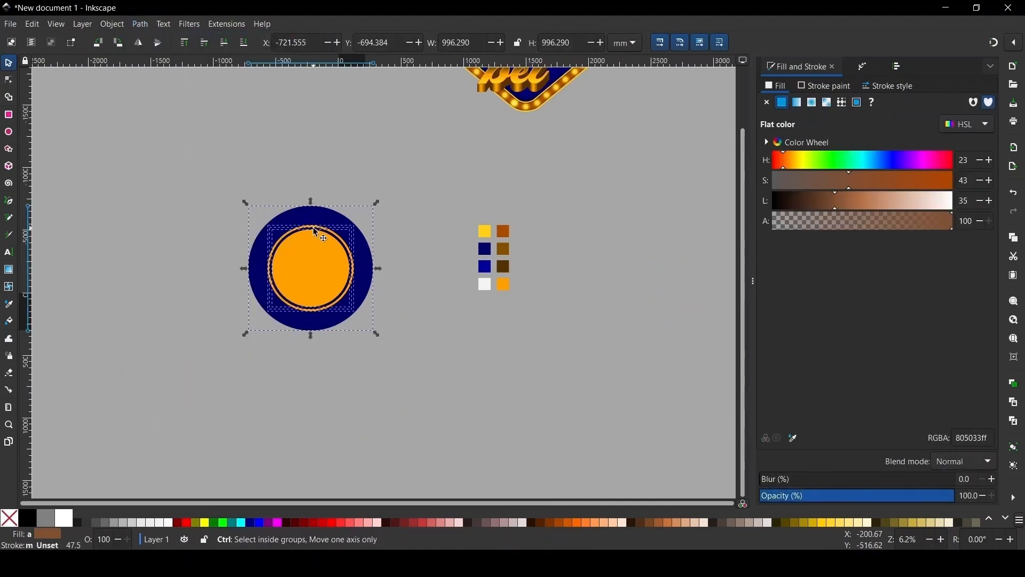
scroll(313, 227, "up", 2)
key("Escape")
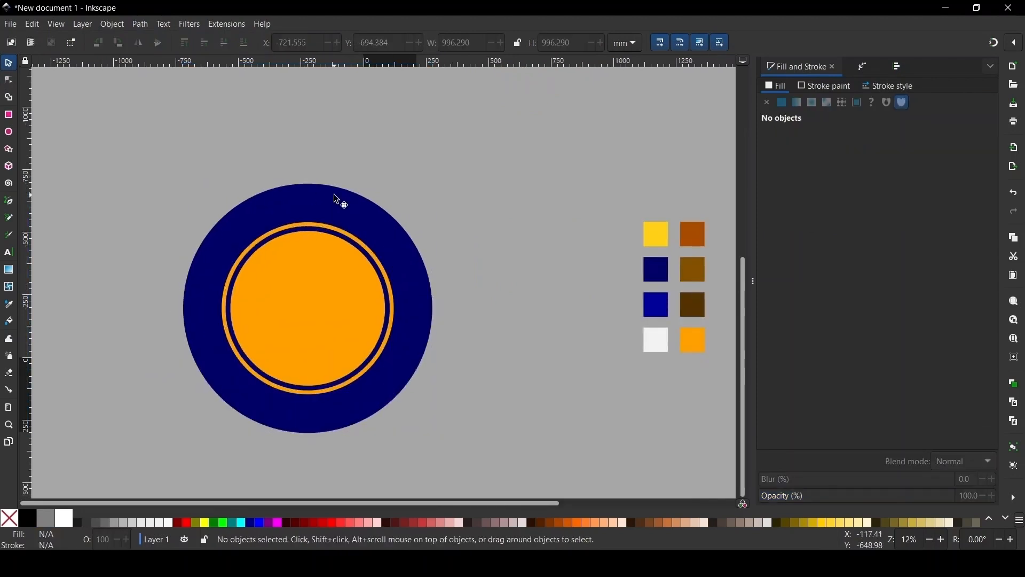
Subdivide the upper arc of the outer dark blue circle by inserting new nodes twice between its three upper nodes.
double_click(337, 200)
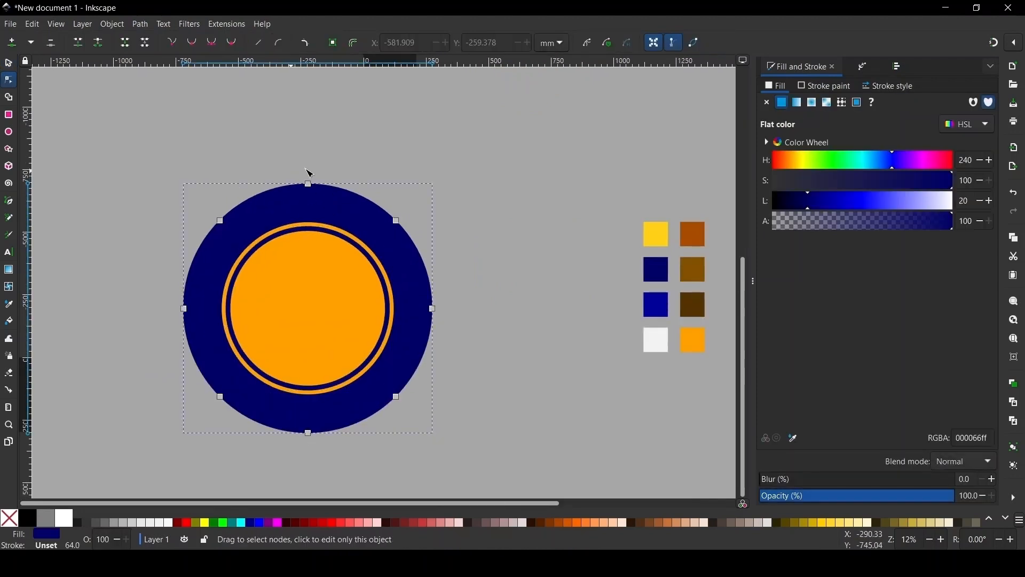
scroll(332, 156, "up", 1)
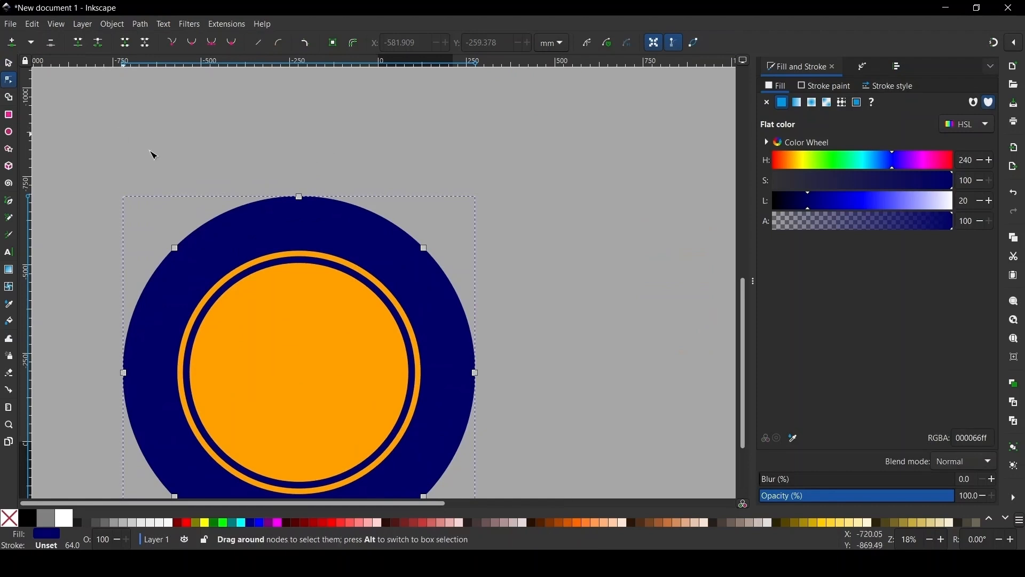
left_click_drag(101, 122, 508, 313)
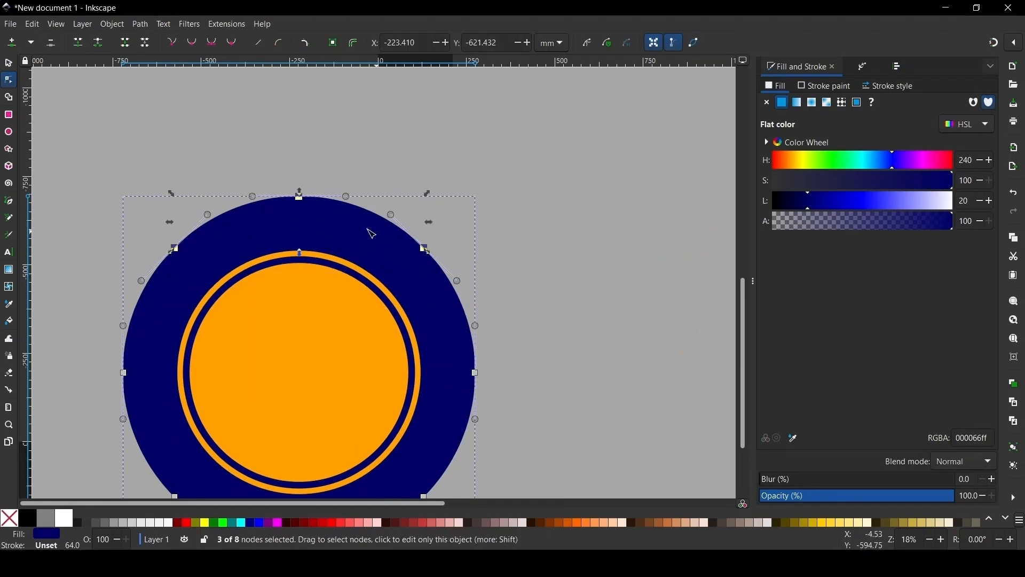
left_click(13, 43)
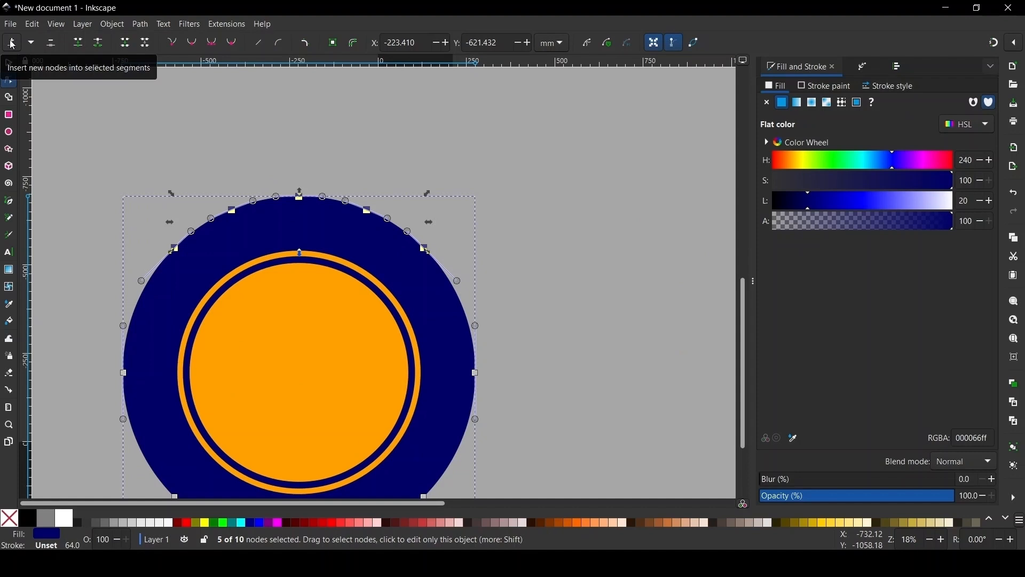
left_click(12, 42)
scroll(245, 254, "up", 1)
Copy the three topmost nodes of the outer circle and paste that arc segment into the empty area beside the chip.
key("s")
key("n")
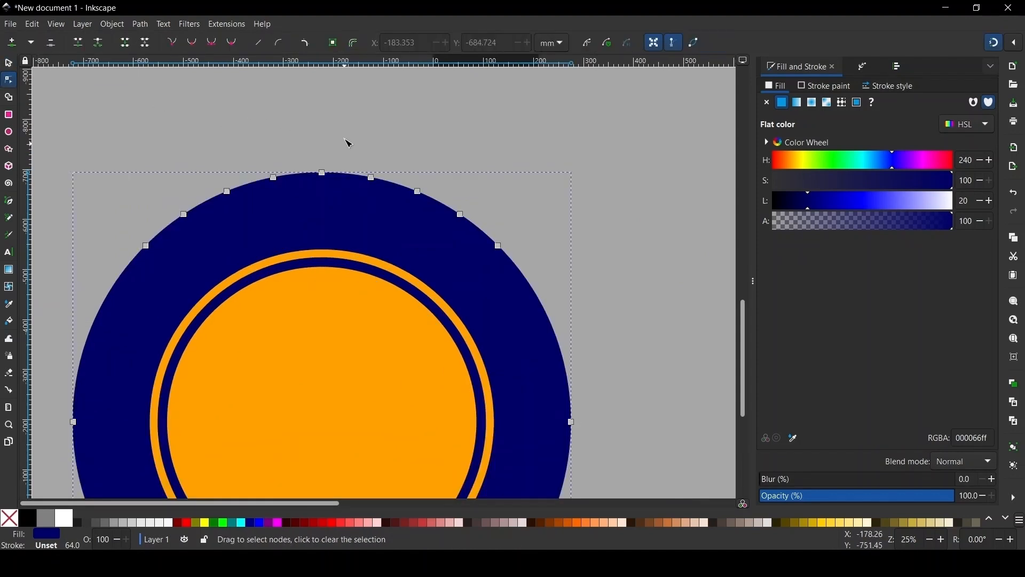
left_click_drag(261, 123, 380, 226)
left_click_drag(265, 103, 380, 238)
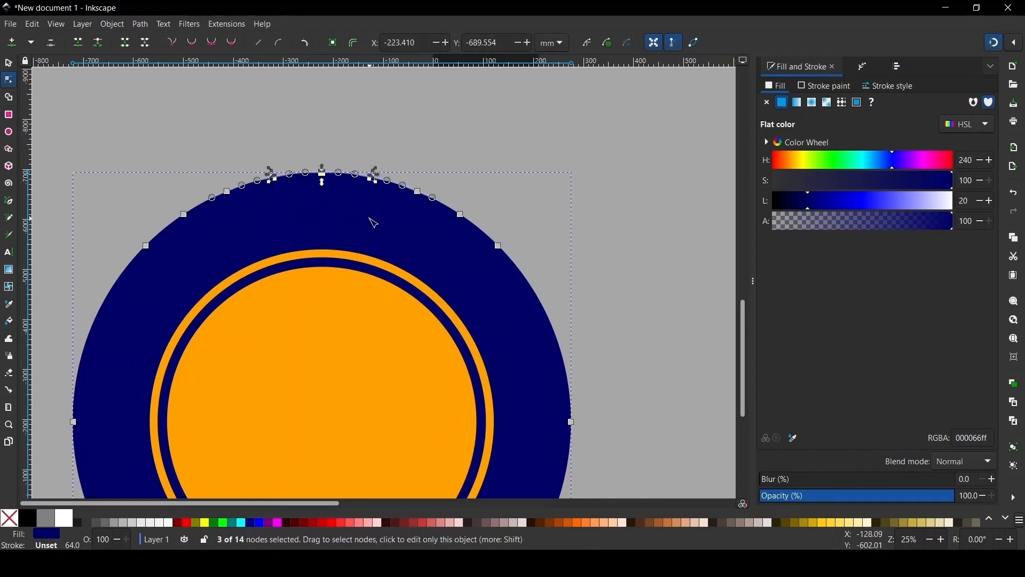
scroll(147, 239, "down", 1)
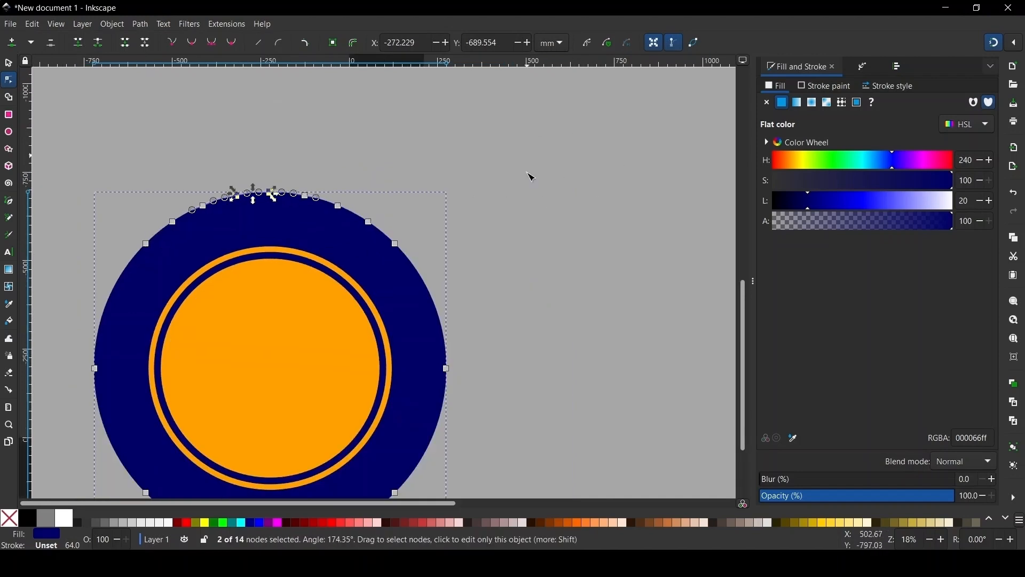
key("ctrl+v")
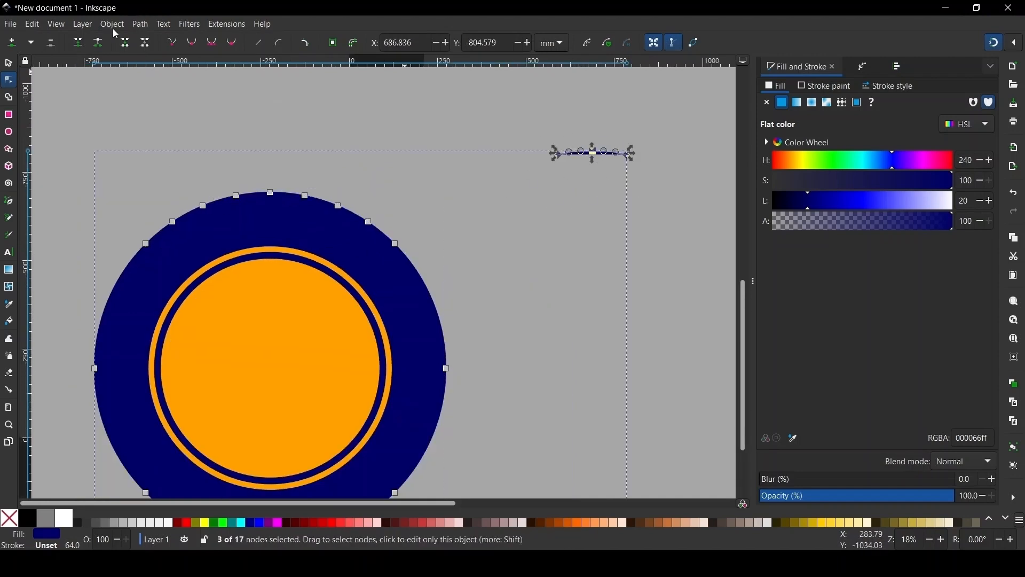
Split the pasted arc segment from the outer circle into its own path and clear the selection.
left_click(8, 64)
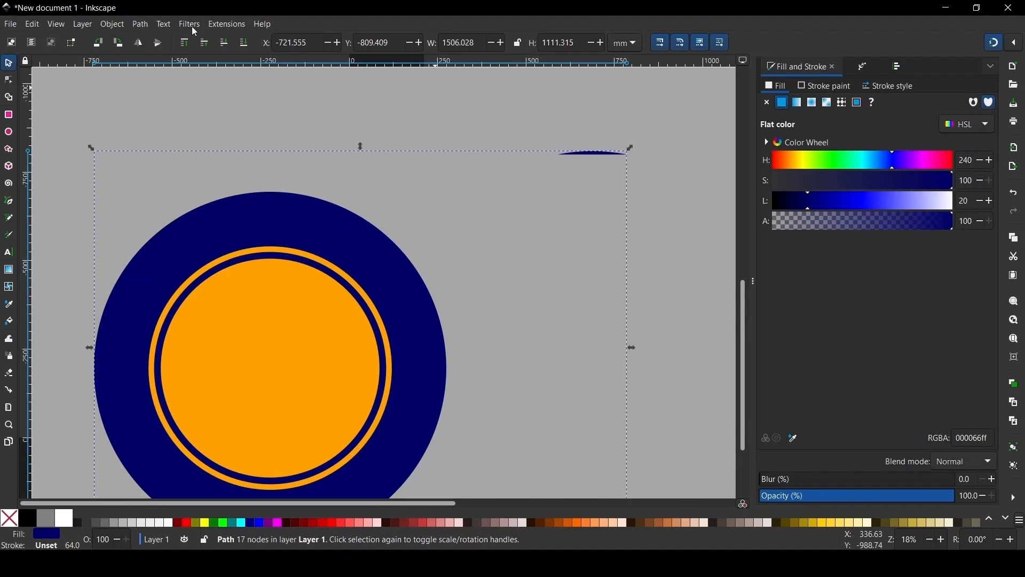
left_click(146, 28)
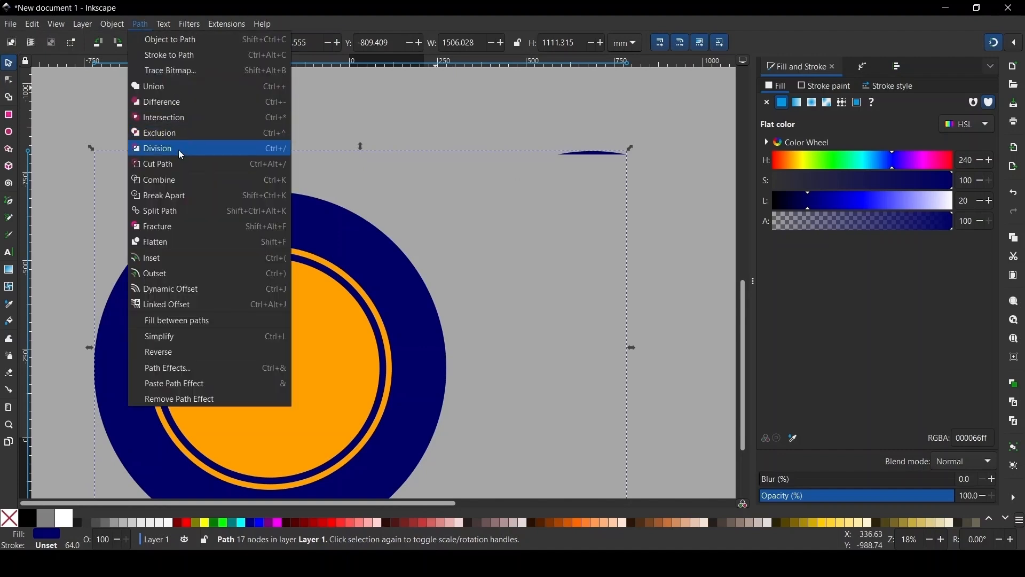
left_click(174, 209)
left_click(555, 137)
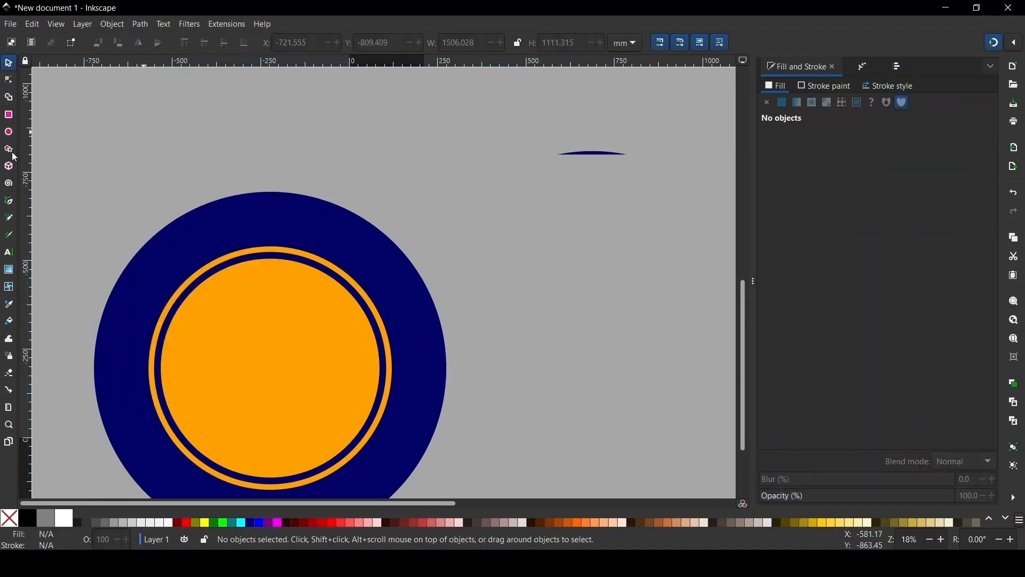
Draw an orange rectangle about 193 by 376 mm and place it directly beneath the separate arc, snapped to one arc end.
left_click(9, 115)
left_click_drag(574, 176, 645, 309)
key("s")
key("space")
left_click_drag(459, 277, 185, 274)
scroll(275, 172, "up", 4)
left_click_drag(393, 314, 355, 264)
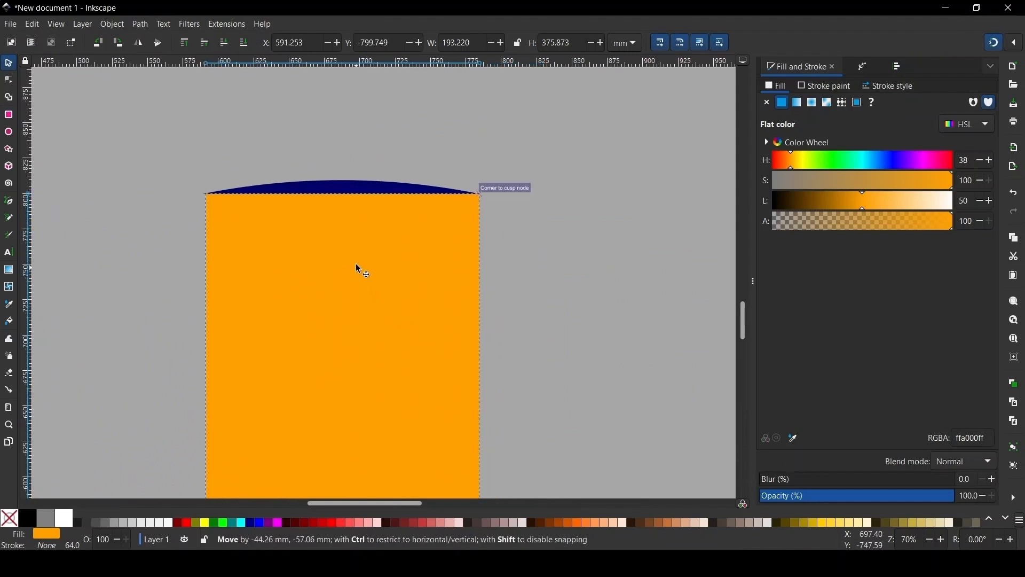
Narrow the orange rectangle to about 192 mm and snap its upper left corner to the arc's left end.
scroll(491, 262, "up", 6)
scroll(627, 261, "down", 4)
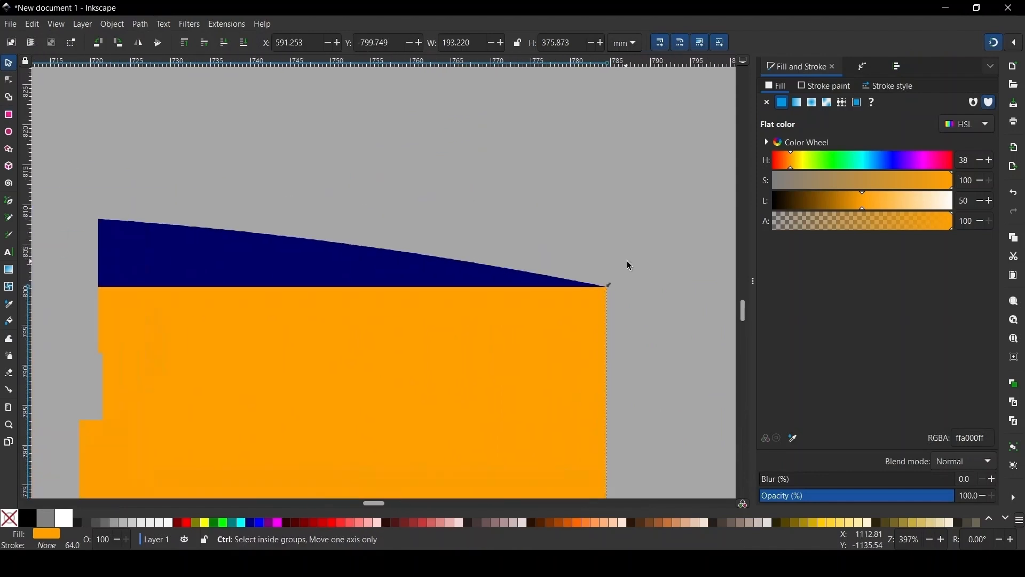
scroll(50, 272, "up", 4)
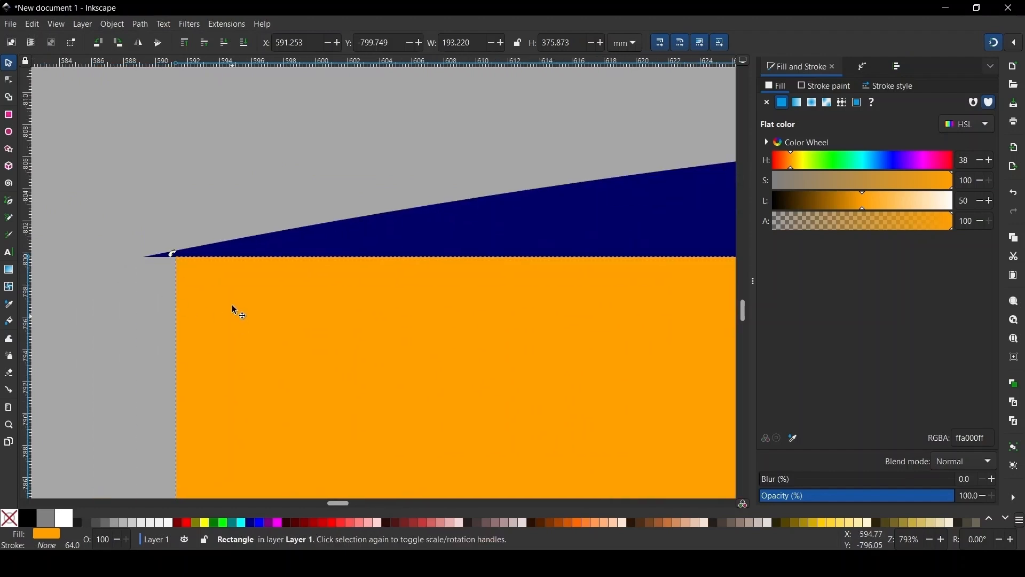
scroll(284, 200, "down", 3)
scroll(315, 155, "down", 3)
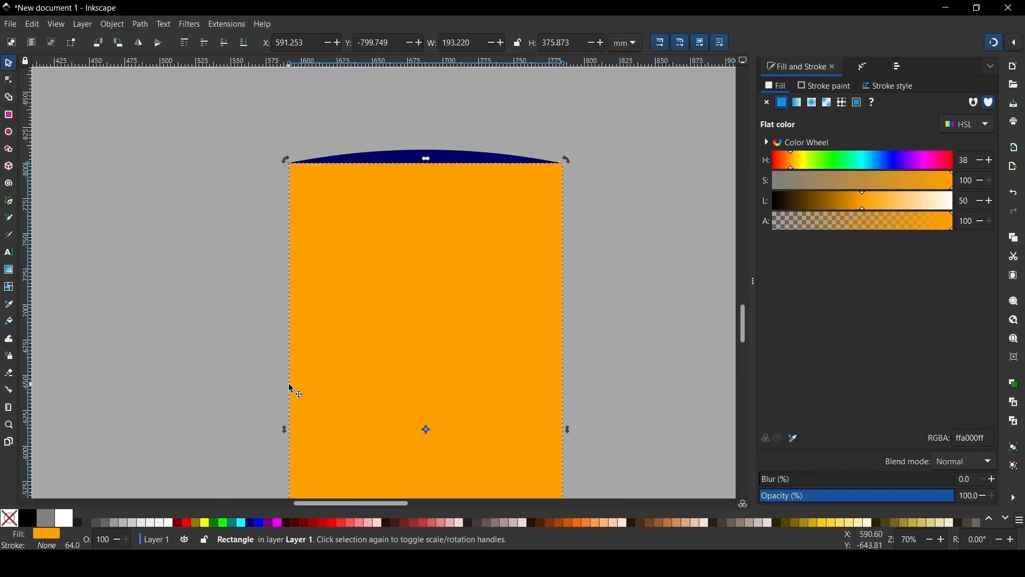
left_click_drag(283, 431, 285, 430)
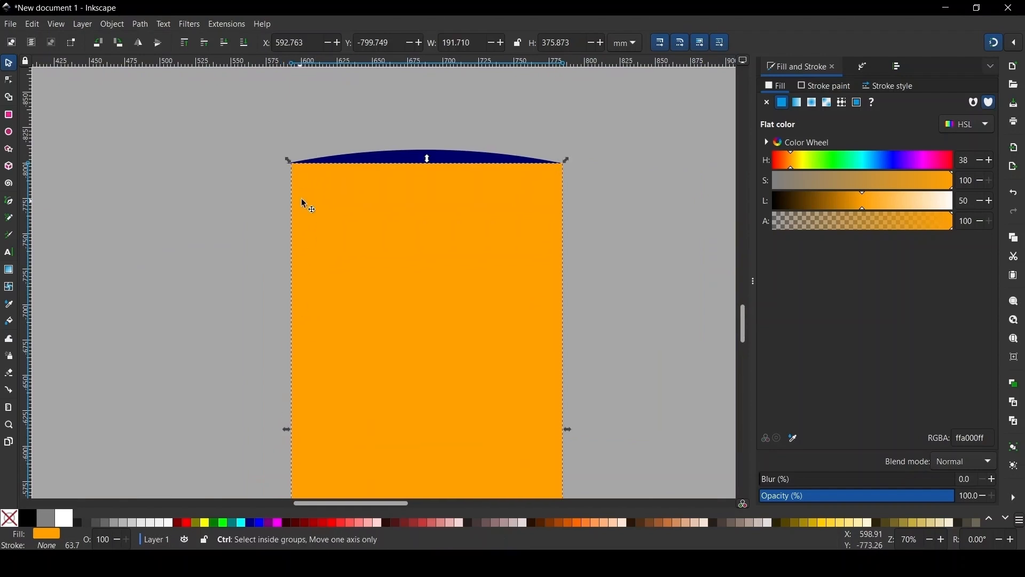
scroll(302, 179, "up", 5, "ctrl")
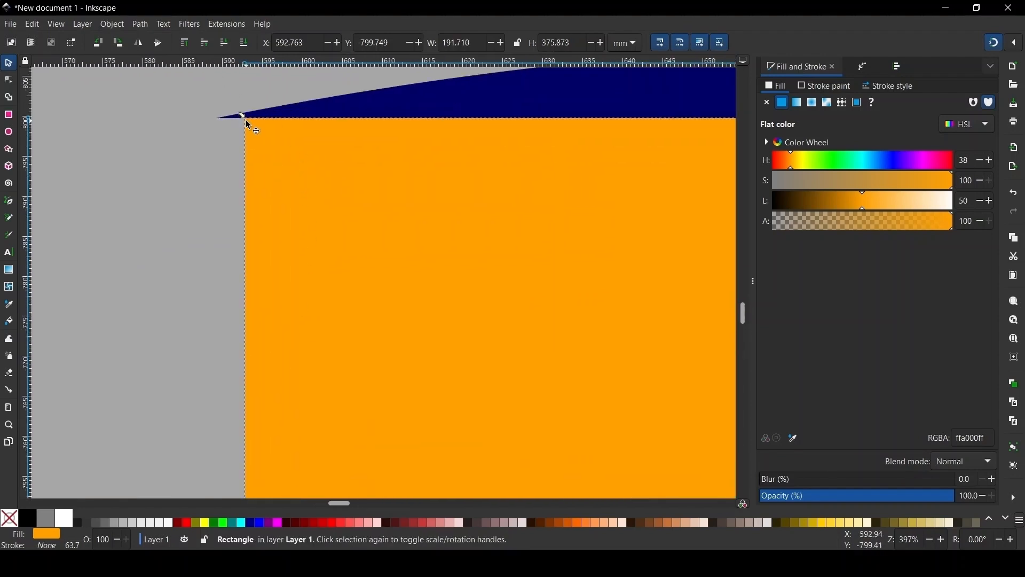
left_click_drag(255, 134, 243, 137)
scroll(162, 137, "down", 5, "ctrl")
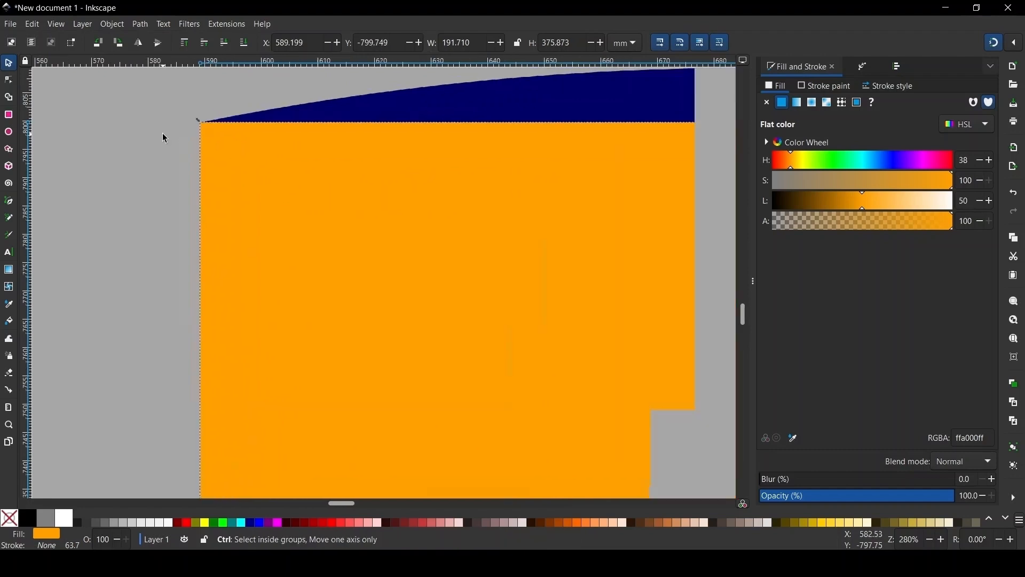
Widen the orange rectangle to about 195 mm, snapping its upper right corner to the arc's other end.
scroll(452, 114, "up", 5, "ctrl")
left_click_drag(447, 237, 475, 216)
scroll(491, 208, "down", 4, "ctrl")
left_click(347, 134)
scroll(312, 139, "down", 1, "ctrl")
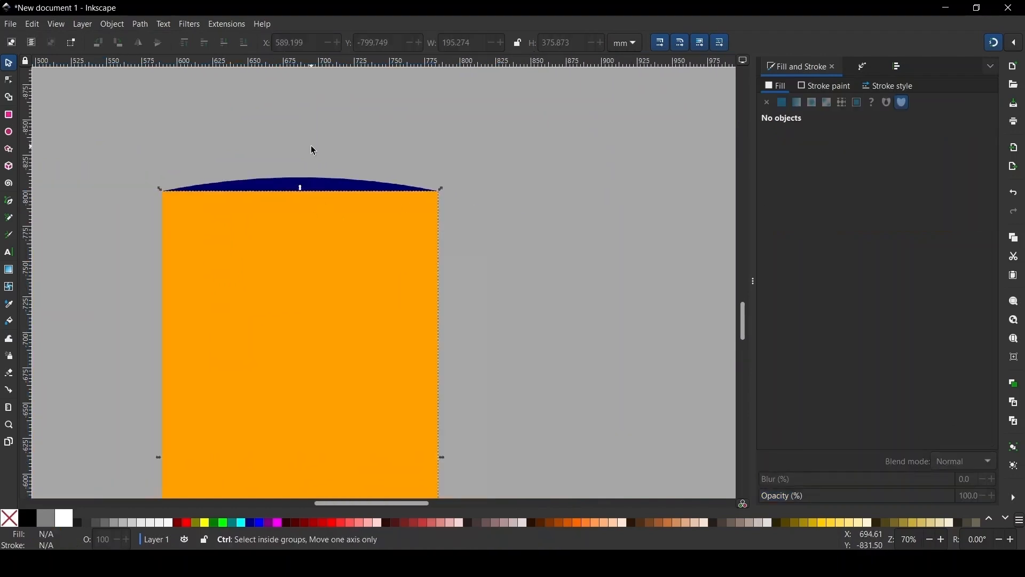
Move the orange rectangle sideways, snap its upper left corner back onto the arc's end and check both top corners.
left_click(293, 219)
mouse_move(315, 229)
left_mouse_down()
mouse_move(314, 257)
mouse_move(307, 227)
mouse_move(321, 227)
left_mouse_up()
scroll(160, 193, "up", 6, "ctrl")
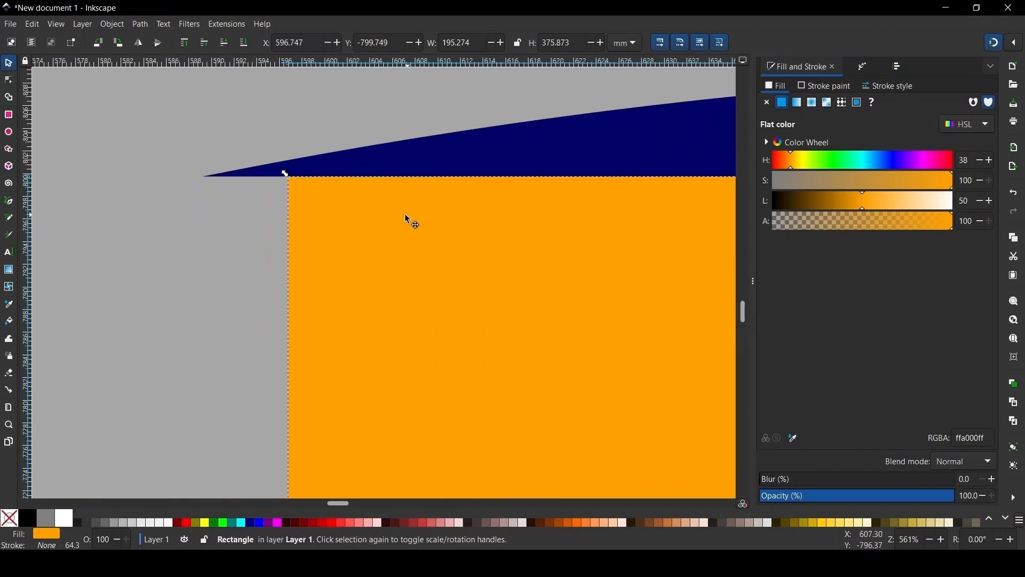
left_click_drag(406, 215, 323, 224)
scroll(171, 196, "down", 6, "ctrl")
scroll(451, 180, "up", 6, "ctrl")
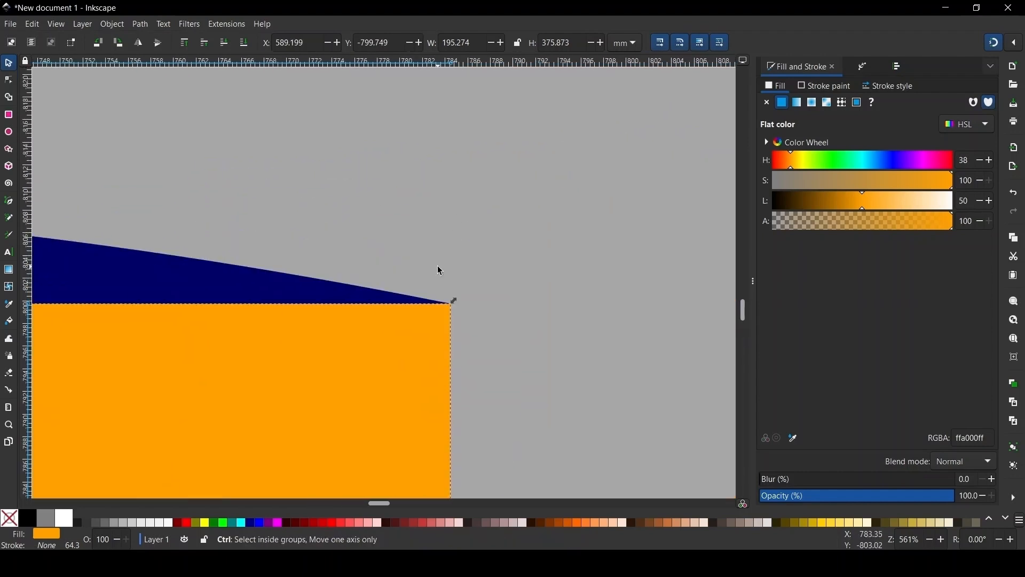
scroll(454, 302, "up", 3, "ctrl")
scroll(537, 258, "down", 8, "ctrl")
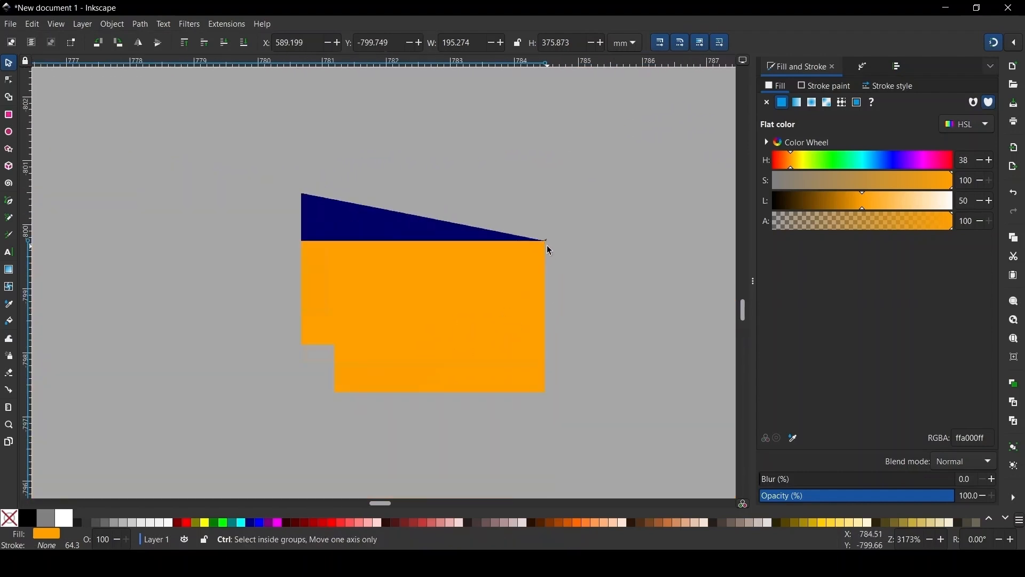
scroll(437, 202, "up", 1, "ctrl")
scroll(275, 222, "down", 5, "ctrl")
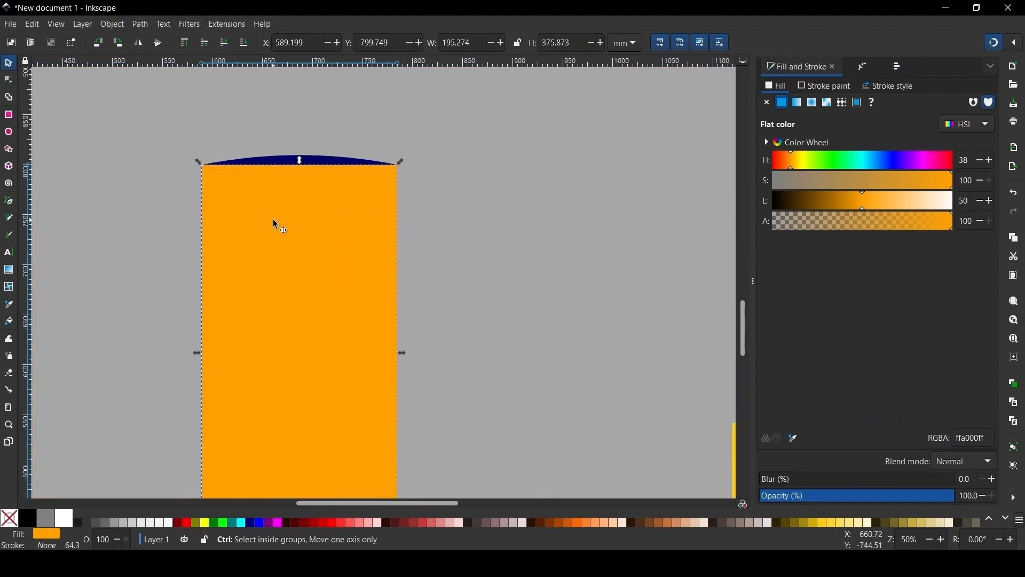
Shorten the orange rectangle to about 201 mm high and unite it with the dark blue arc into one path.
left_click_drag(300, 383, 299, 295)
scroll(288, 209, "up", 2, "ctrl")
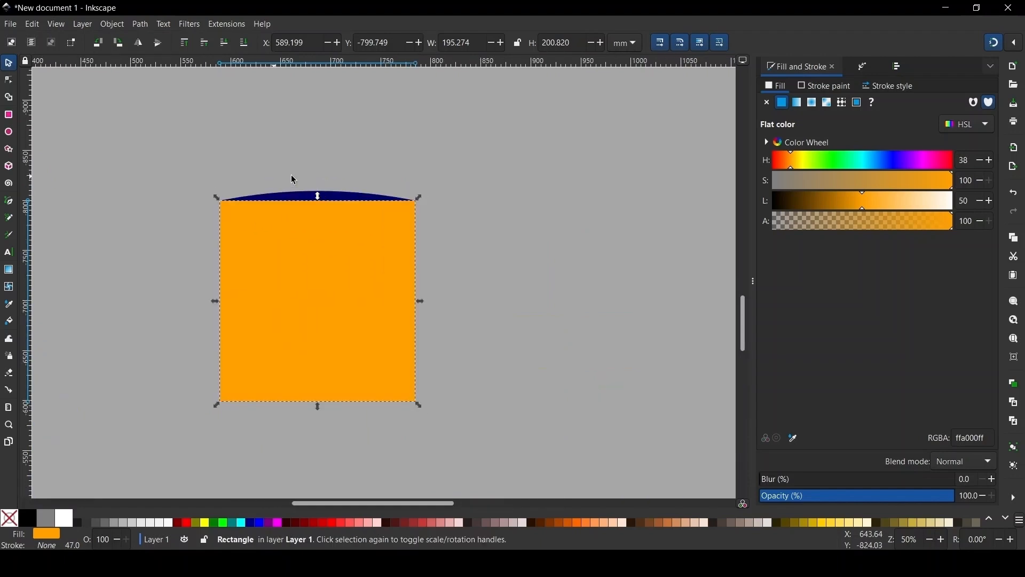
left_click(354, 195, "shift")
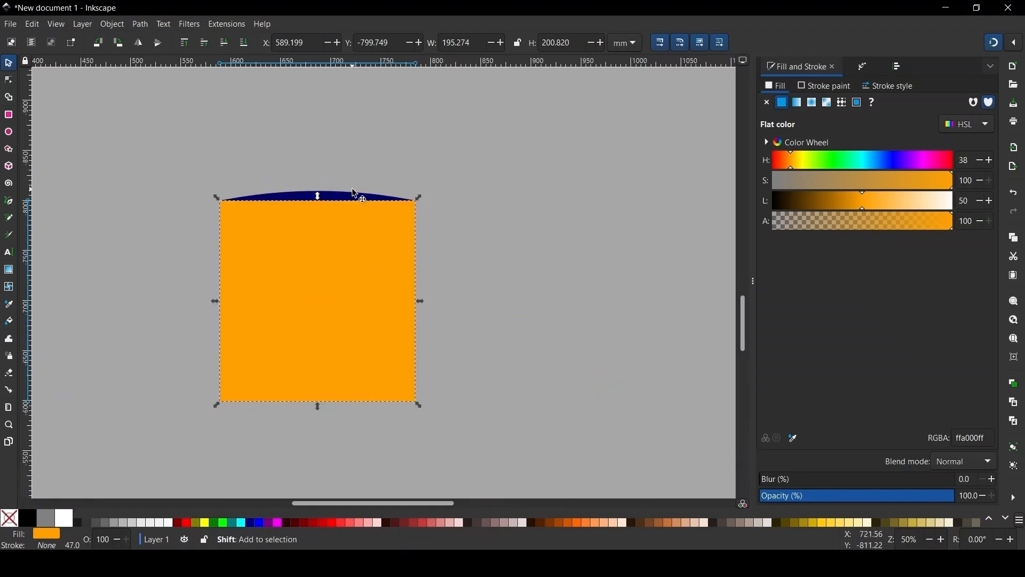
left_click(138, 24)
left_click(149, 91)
scroll(683, 221, "down", 6, "ctrl")
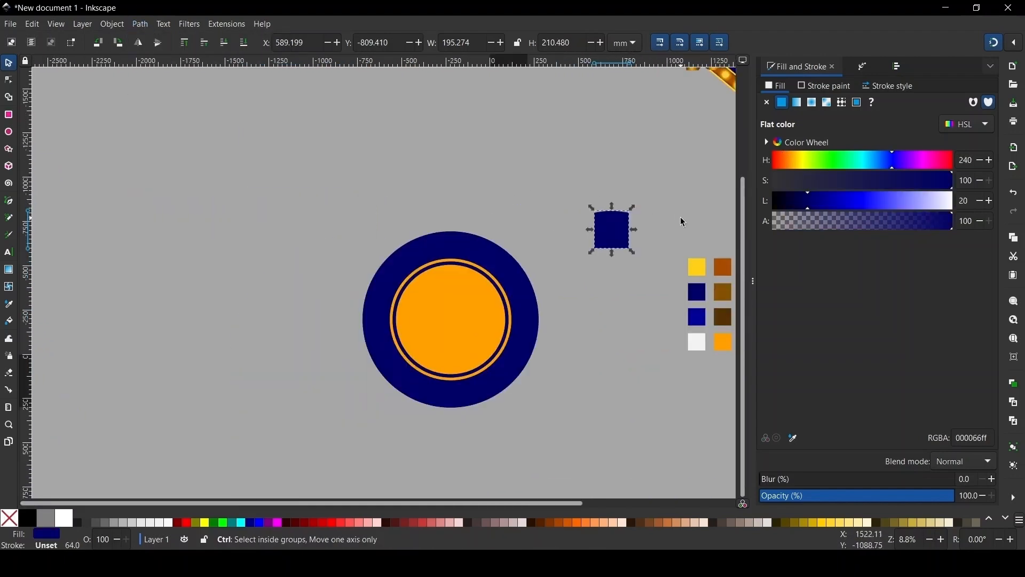
Fill the merged segment with the chip's orange and move it over the upper part of the chip's ring.
left_click(451, 291)
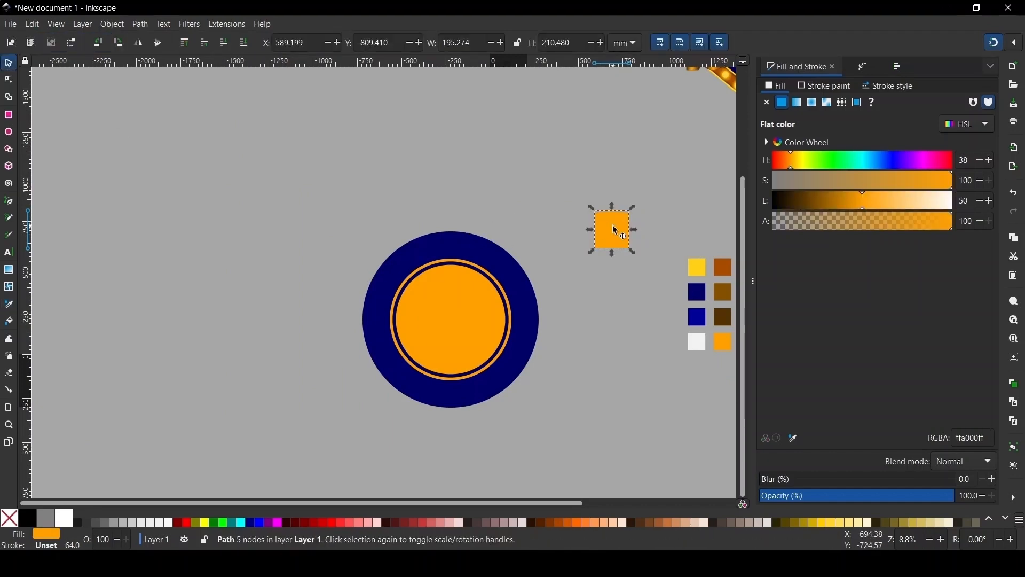
left_click_drag(613, 225, 453, 243)
scroll(453, 244, "up", 3)
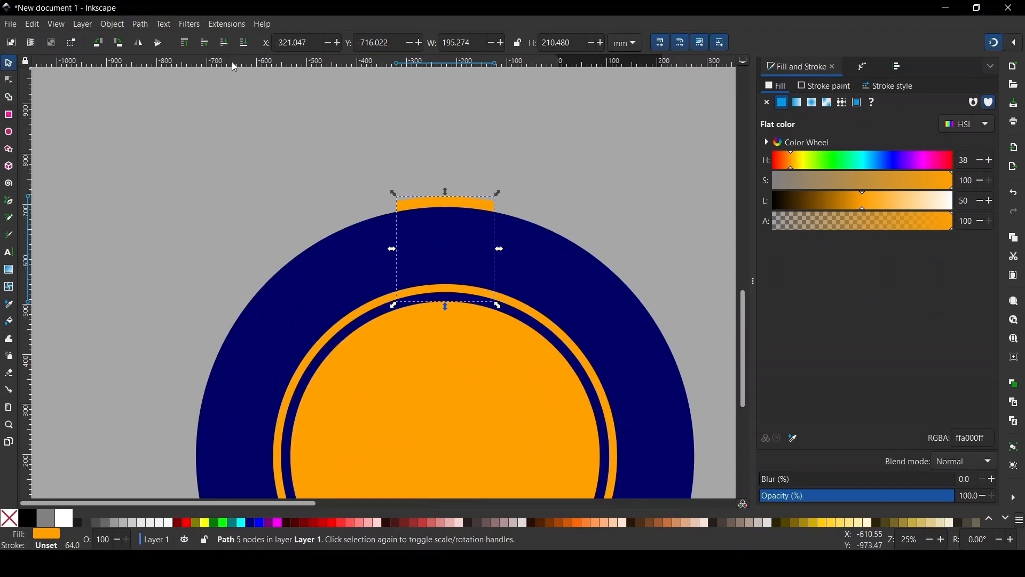
Raise the orange segment to the top and snap its curved edge to the top of the outer circle.
left_click(185, 42)
scroll(55, 132, "down", 1)
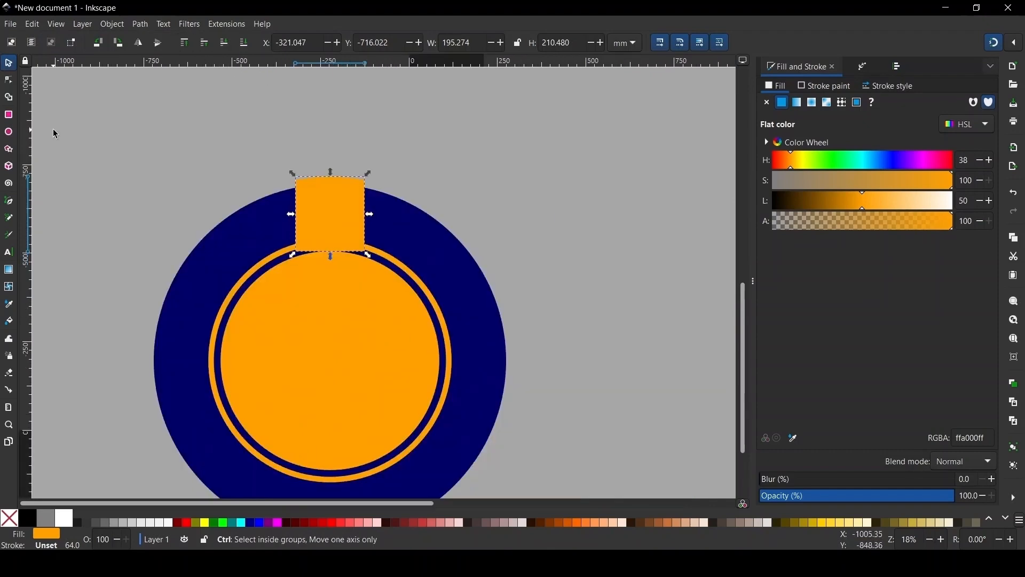
scroll(351, 222, "up", 1)
scroll(349, 217, "up", 1)
left_click_drag(327, 192, 321, 200)
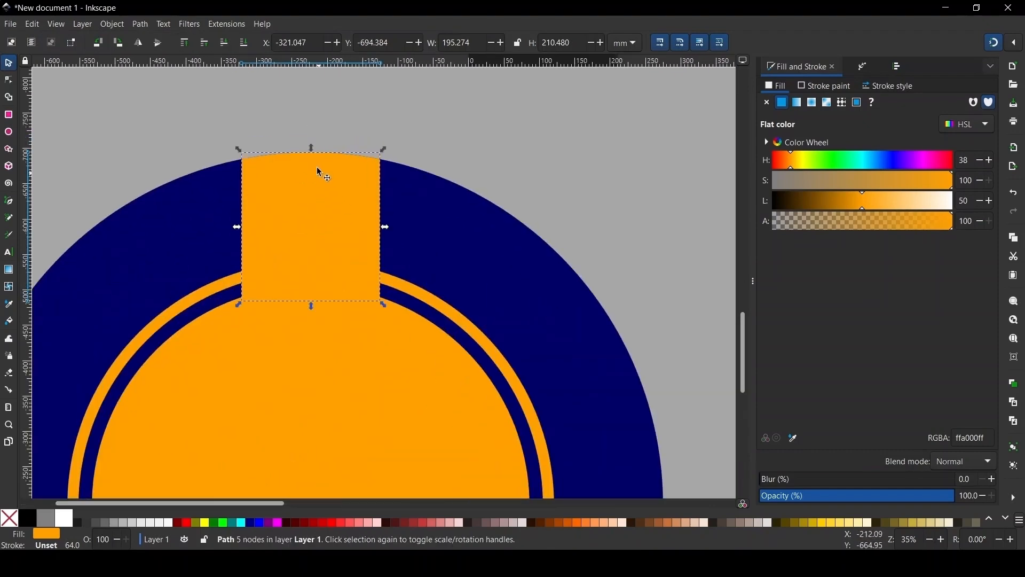
scroll(315, 176, "up", 4)
scroll(373, 222, "down", 2)
mouse_move(374, 222)
left_mouse_down()
mouse_move(359, 256)
mouse_move(358, 229)
mouse_move(382, 231)
left_mouse_up()
Examine how the orange segment's curved edge and corners line up with the outer circle's edge and nodes.
left_click(496, 231)
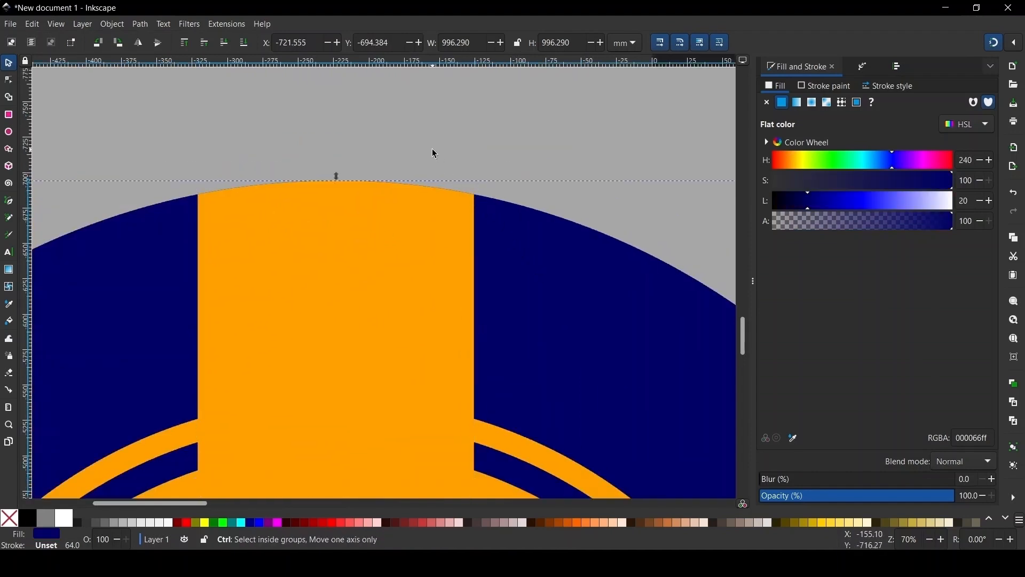
key("n")
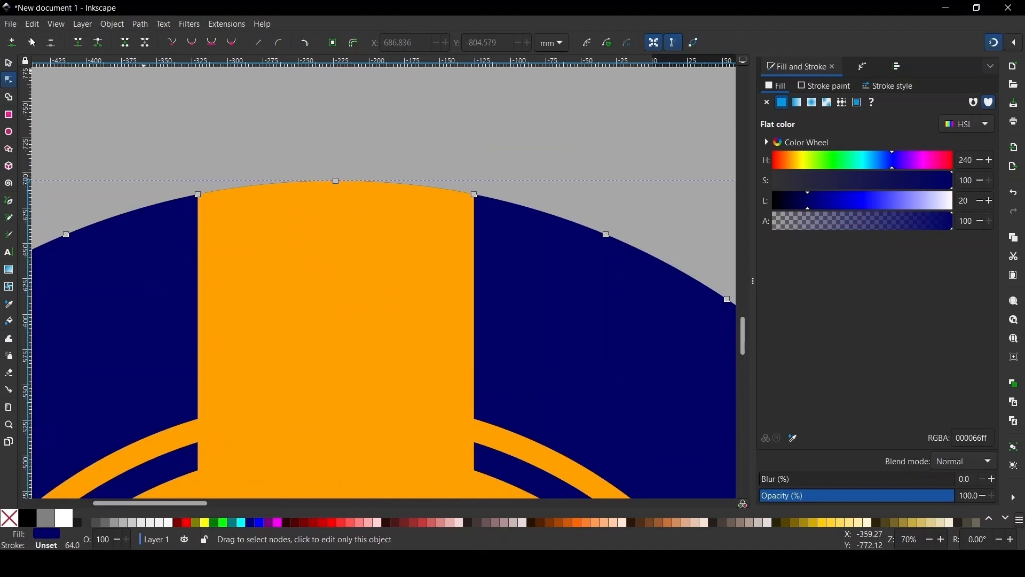
left_click(12, 63)
scroll(475, 206, "up", 15)
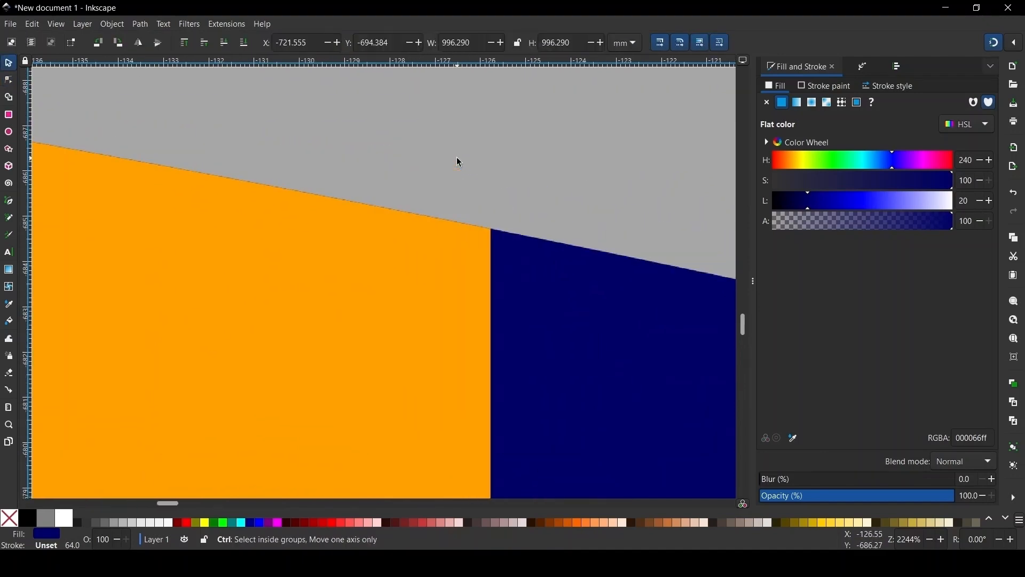
scroll(452, 208, "down", 13)
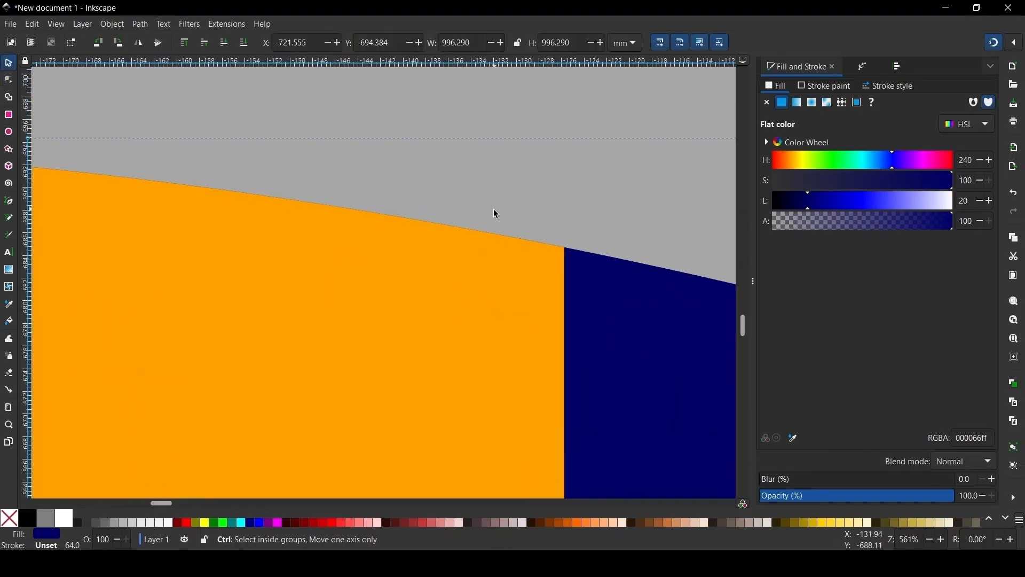
scroll(315, 176, "down", 3)
left_click(369, 160)
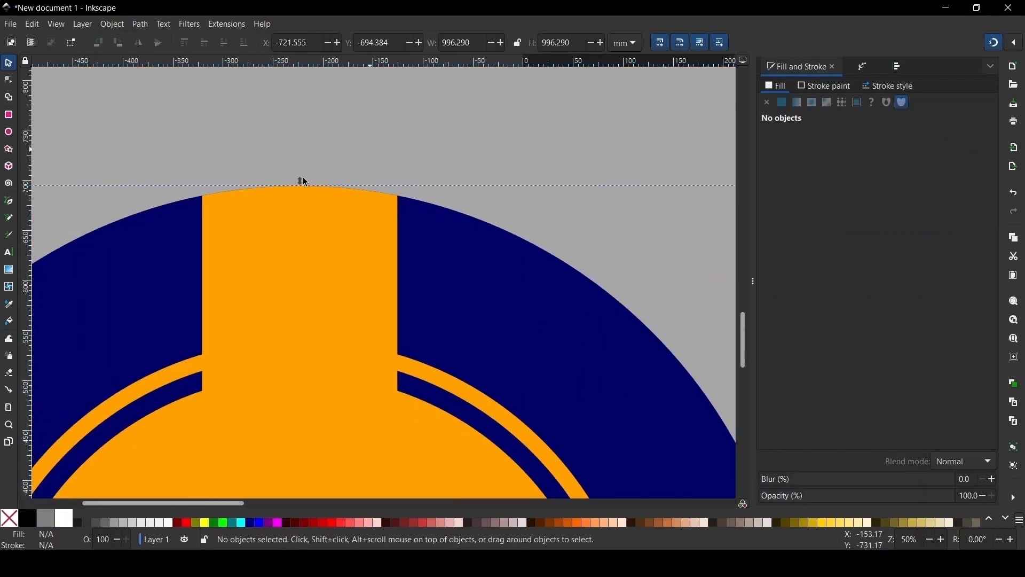
scroll(437, 216, "up", 4)
scroll(273, 191, "down", 7)
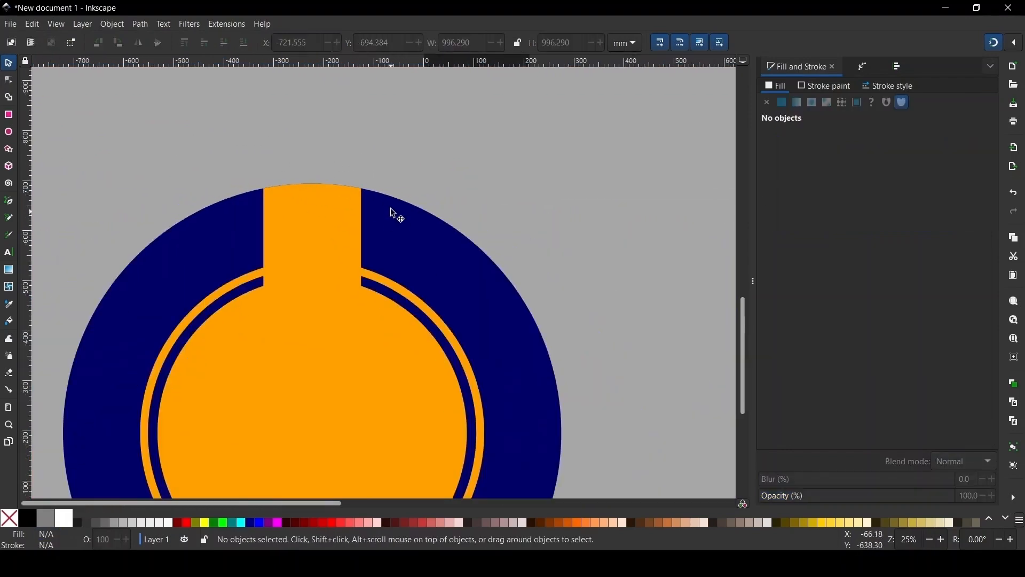
scroll(320, 167, "up", 3)
scroll(303, 179, "down", 3)
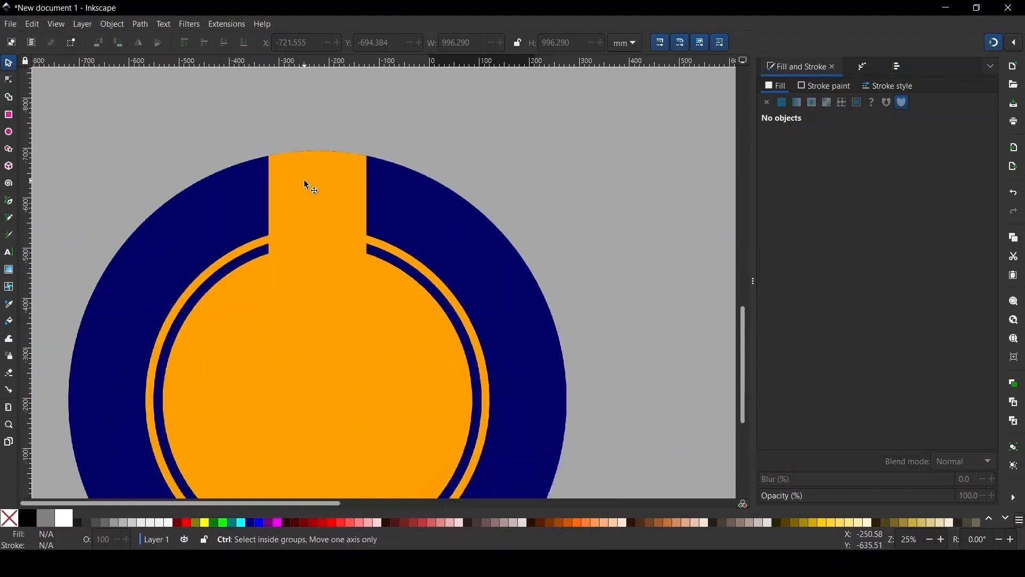
scroll(315, 184, "up", 4)
Lower the orange segment beneath the chip's inner rings while keeping it above the dark blue outer circle.
left_click(304, 194)
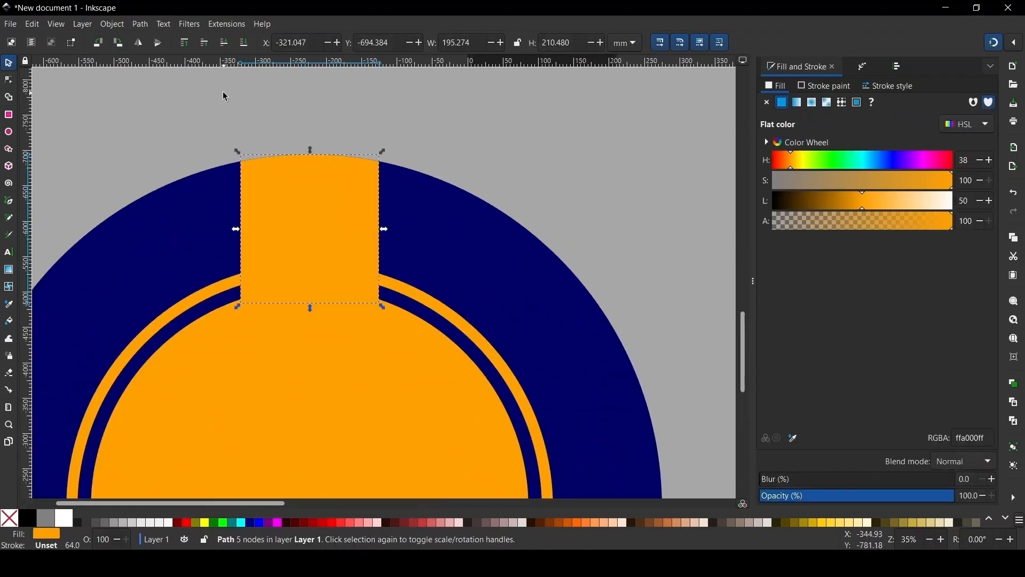
left_click(230, 45)
scroll(286, 87, "down", 2)
left_click(491, 149)
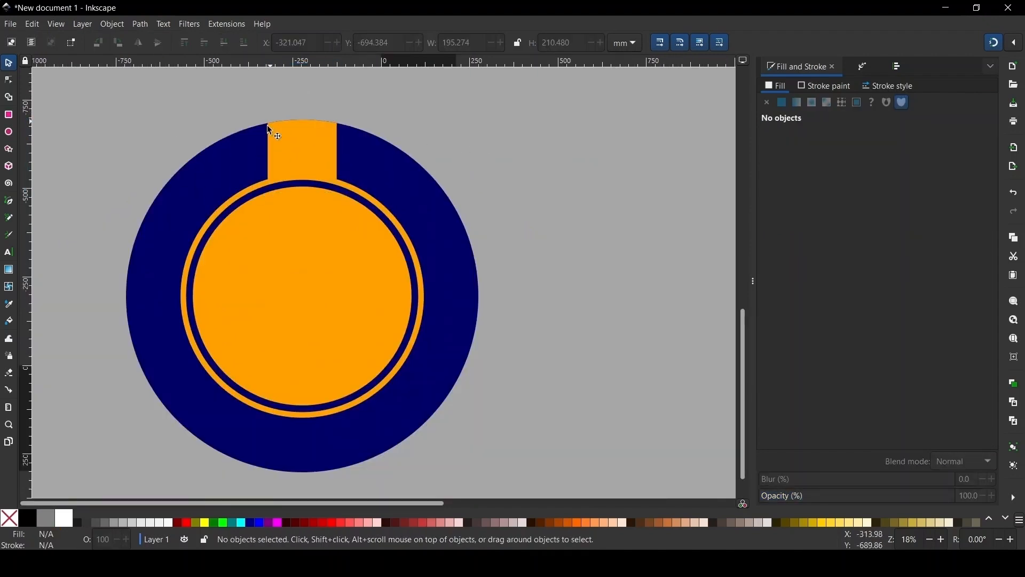
Duplicate the orange segment, flip the copy vertically, and snap it to the outer circle's bottom edge beneath the inner rings.
left_click(321, 161)
scroll(334, 213, "down", 1)
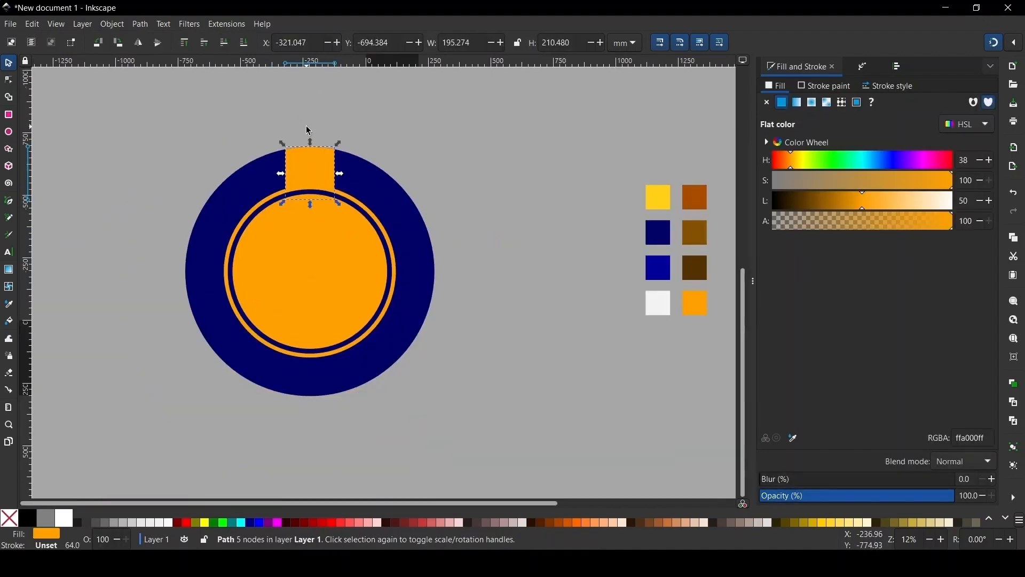
left_click(312, 167)
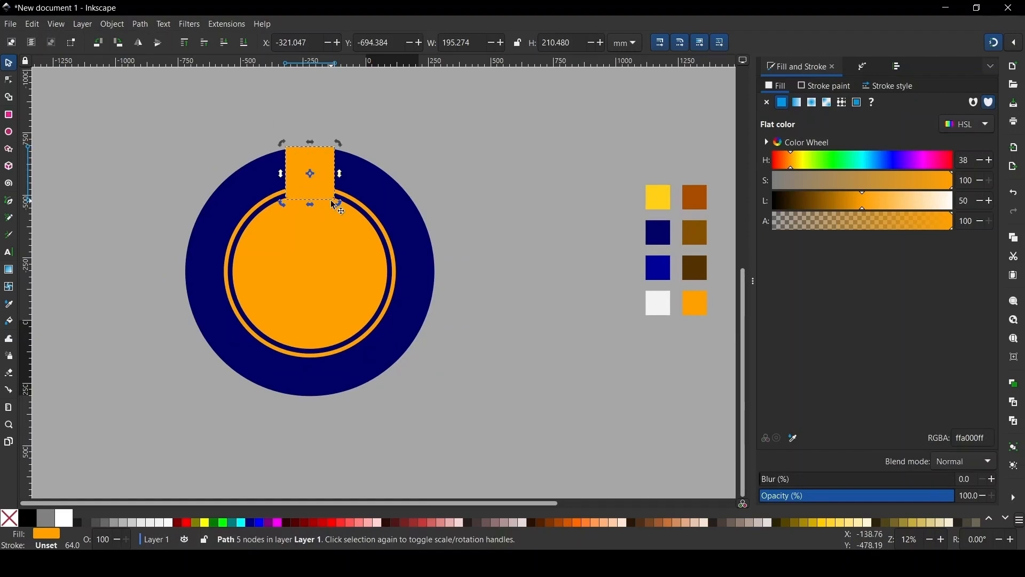
left_click_drag(326, 159, 353, 353)
scroll(295, 391, "up", 3)
scroll(358, 413, "up", 6)
scroll(267, 403, "down", 6)
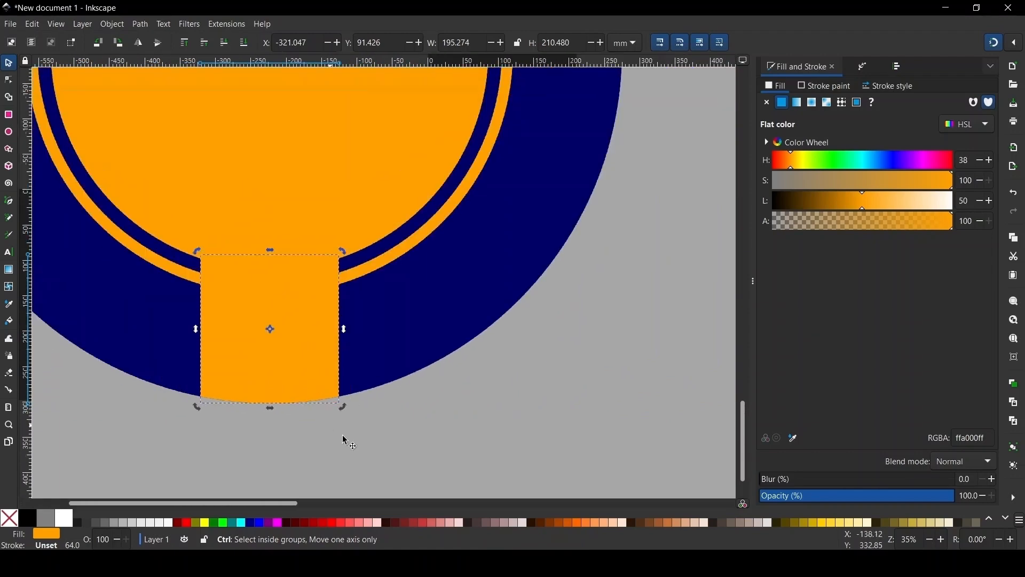
scroll(343, 313, "down", 2)
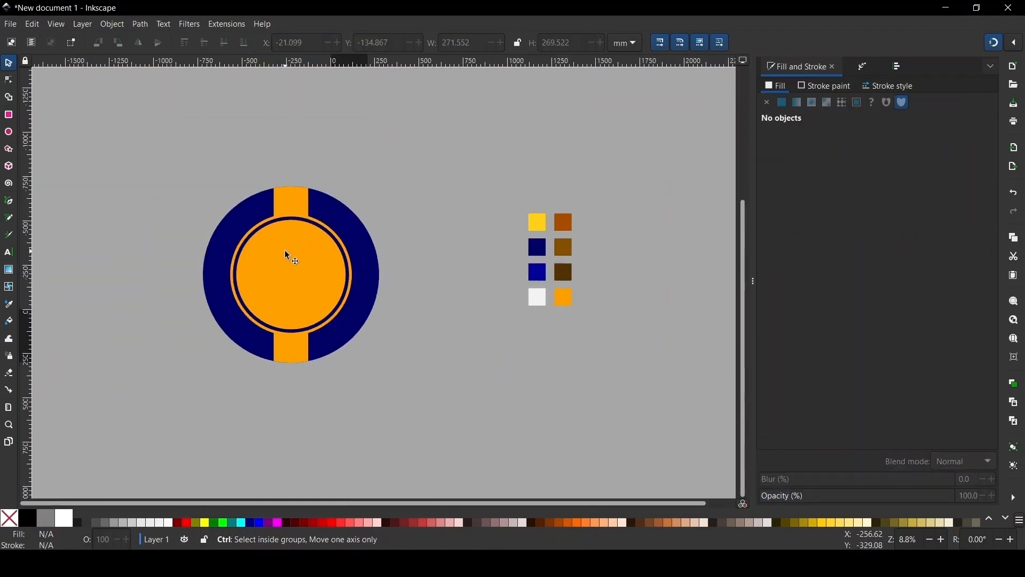
scroll(284, 251, "up", 1)
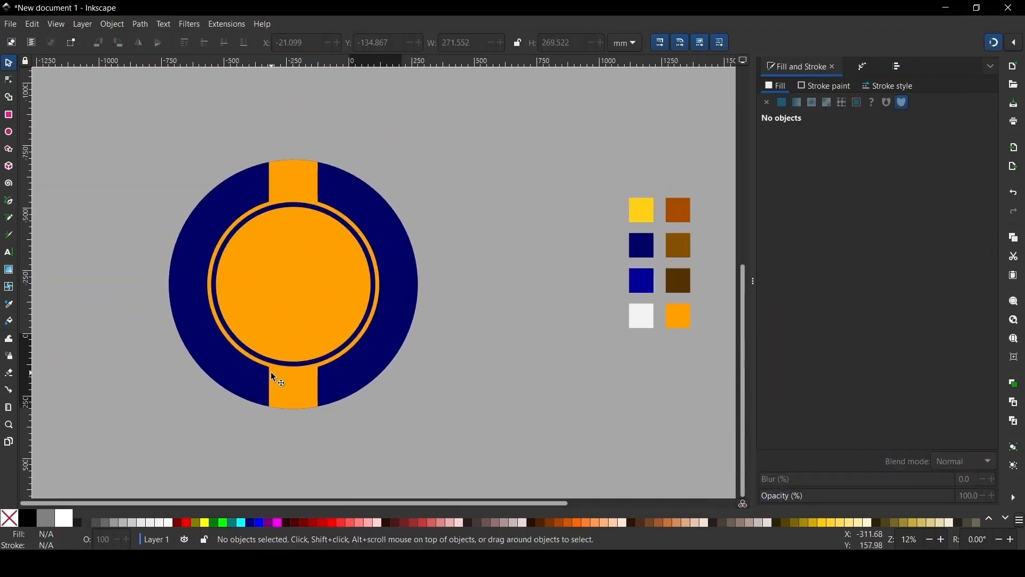
Select the upper and lower orange segments and group them as one pair.
left_click(289, 395)
left_click(311, 171, "shift")
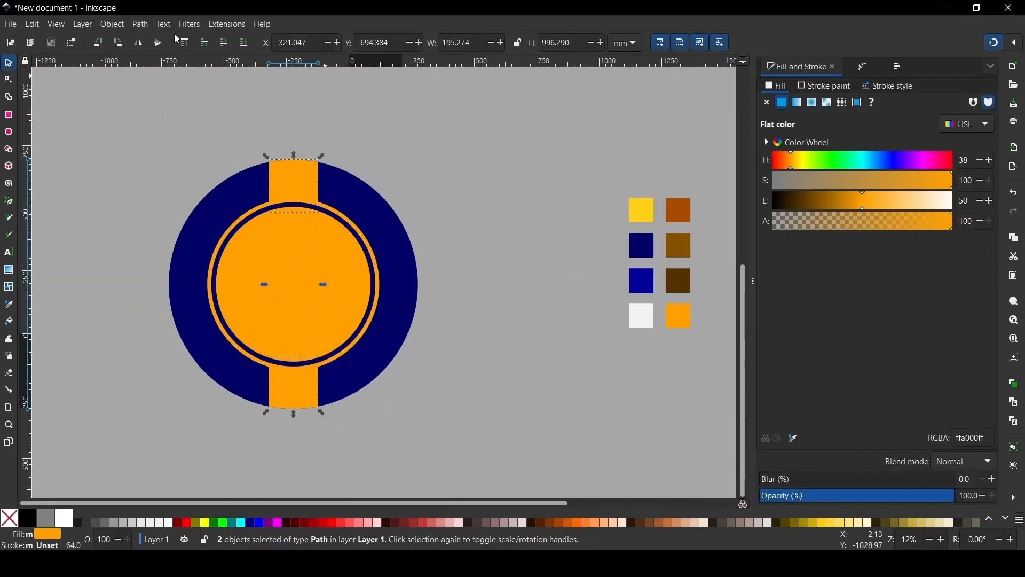
left_click(146, 23)
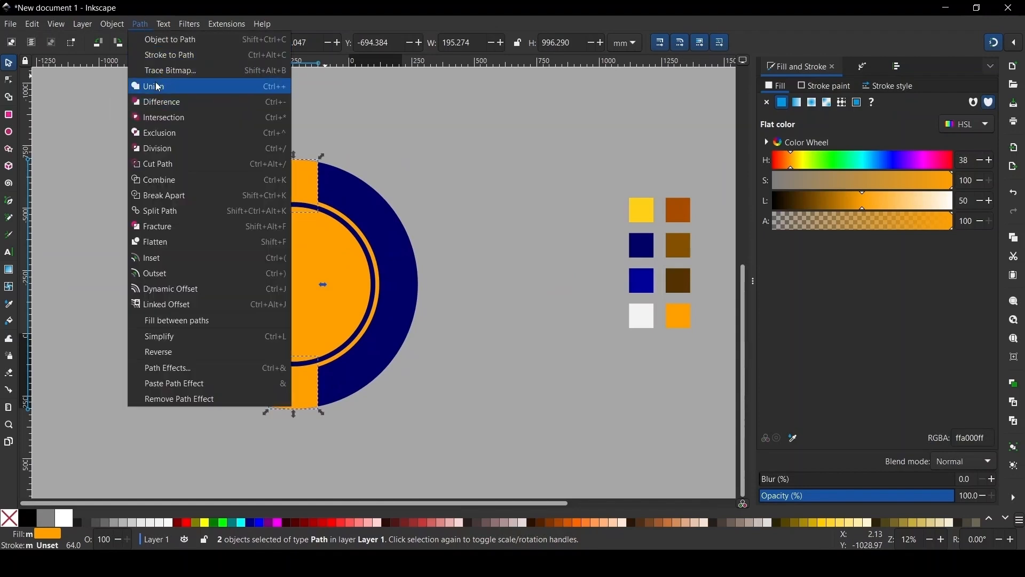
left_click(540, 162)
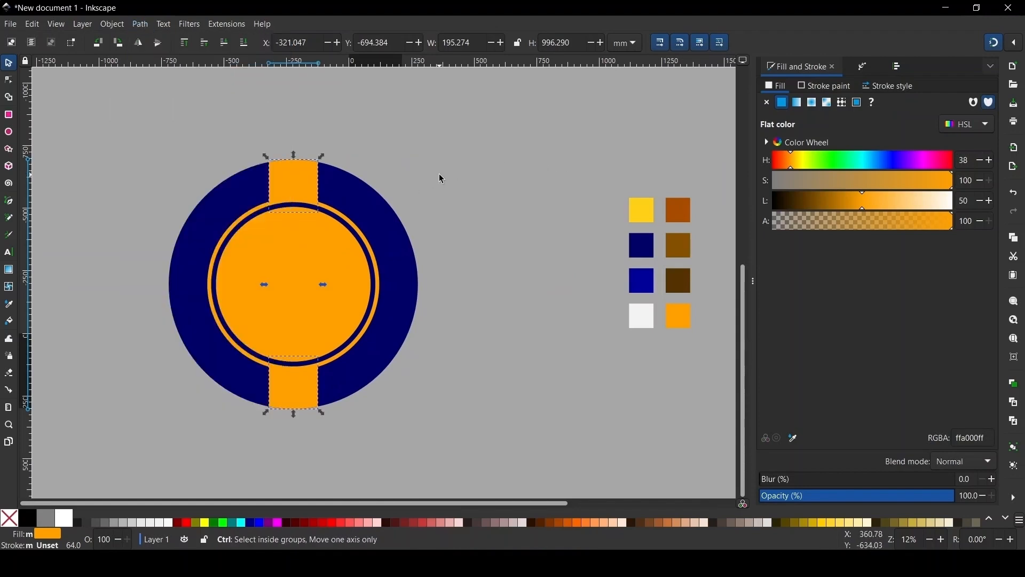
key("ctrl+g")
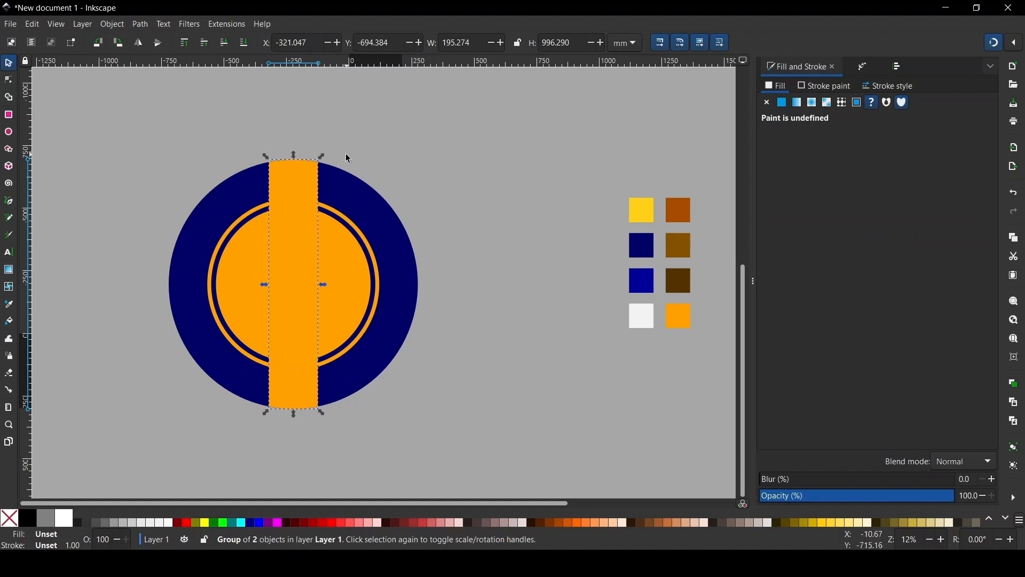
Make two duplicates of the segment pair, rotating one about 60° clockwise and the other onto the opposite 45° diagonal.
left_click(297, 170)
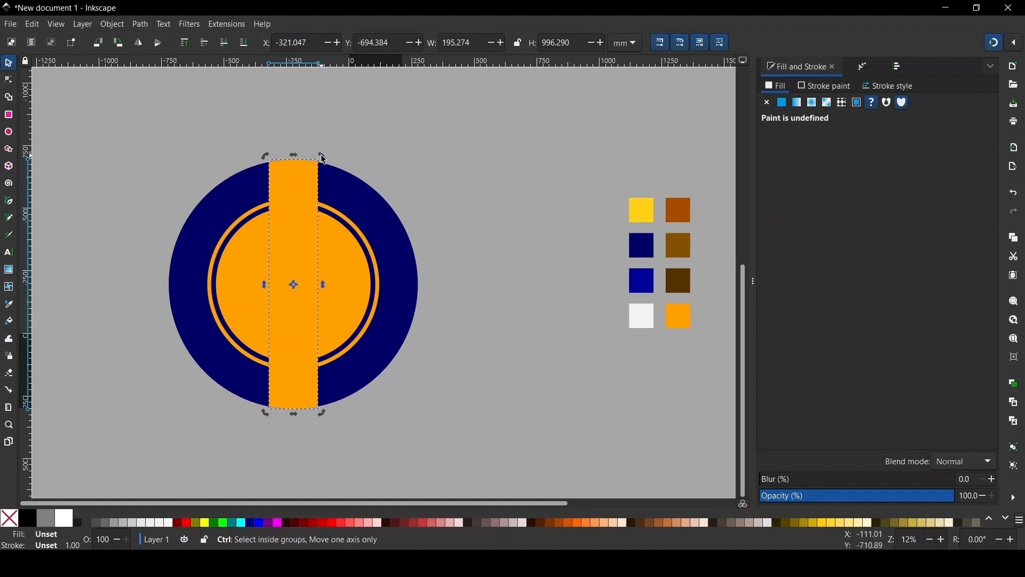
left_click_drag(324, 159, 407, 236)
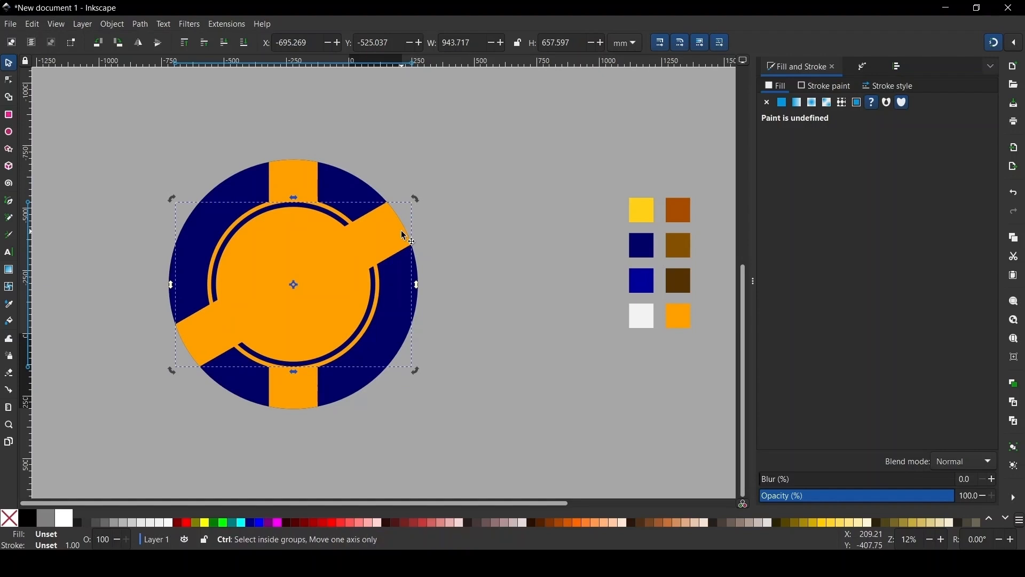
left_click_drag(416, 200, 424, 407)
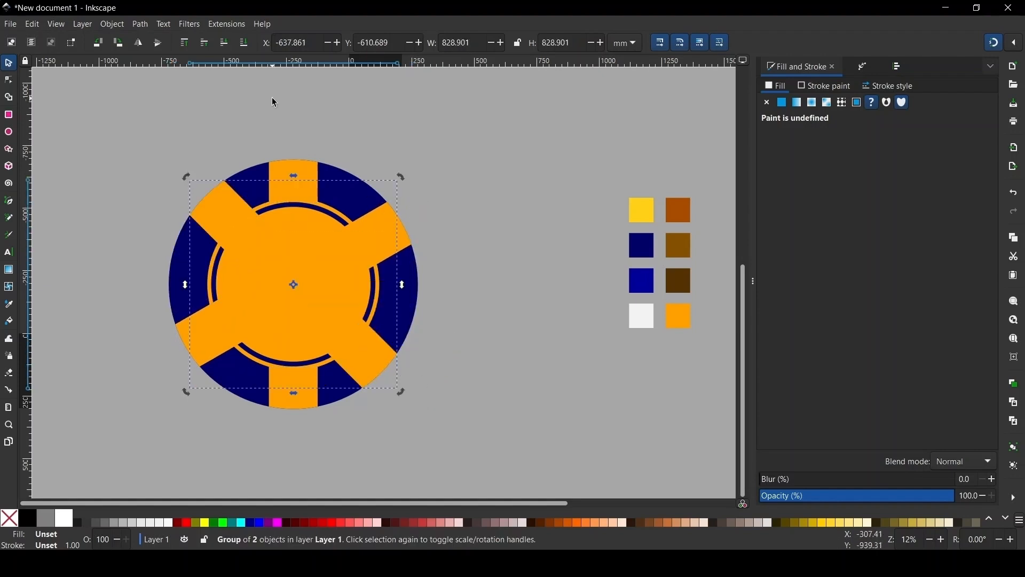
Lower the two rotated orange segment pairs beneath the chip's inner rings.
left_click(224, 42)
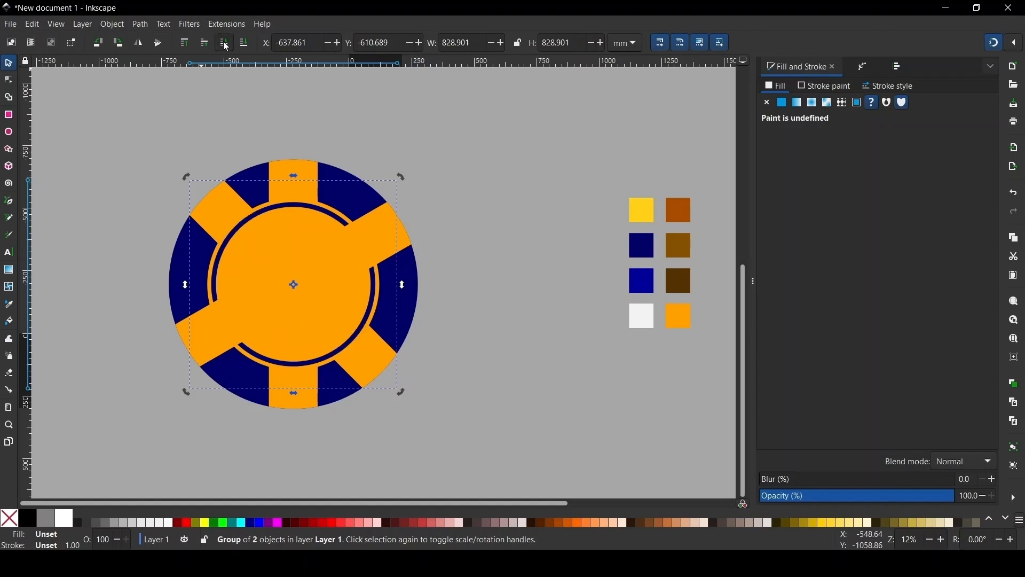
left_click(399, 236)
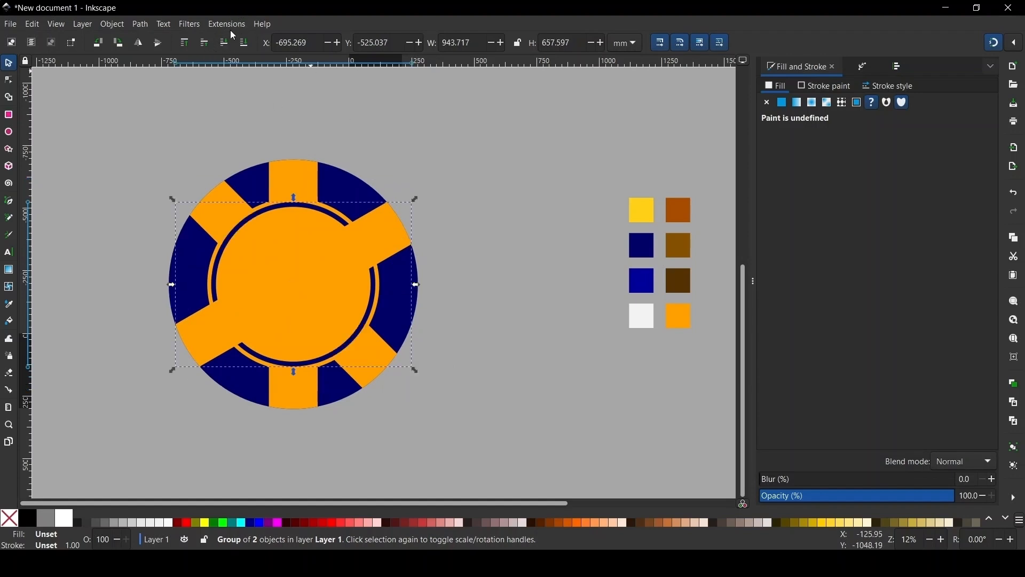
left_click(225, 42)
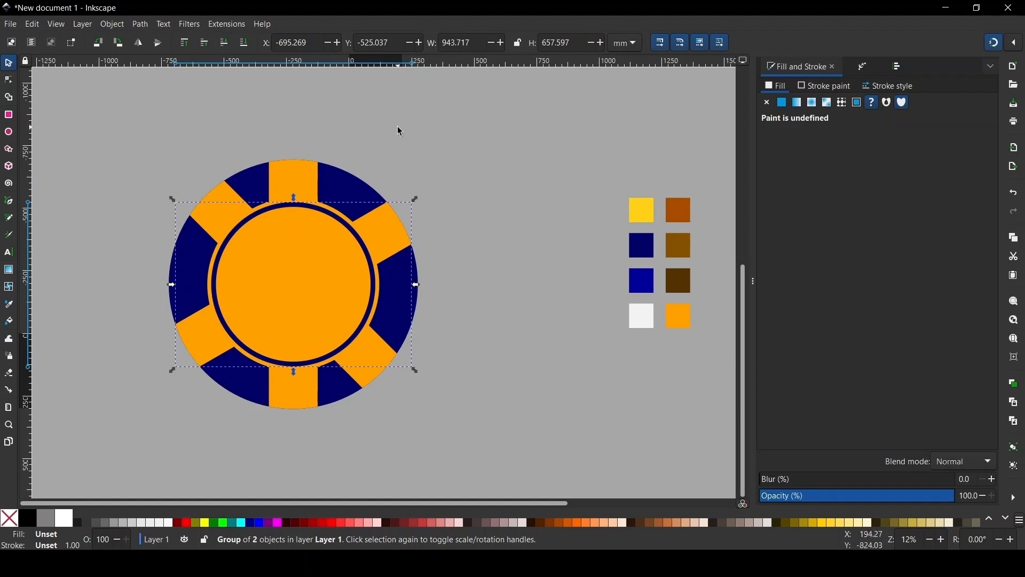
Rotate the 45° diagonal segment pair slightly counterclockwise so all six orange segments are evenly spaced around the chip.
left_click(375, 352)
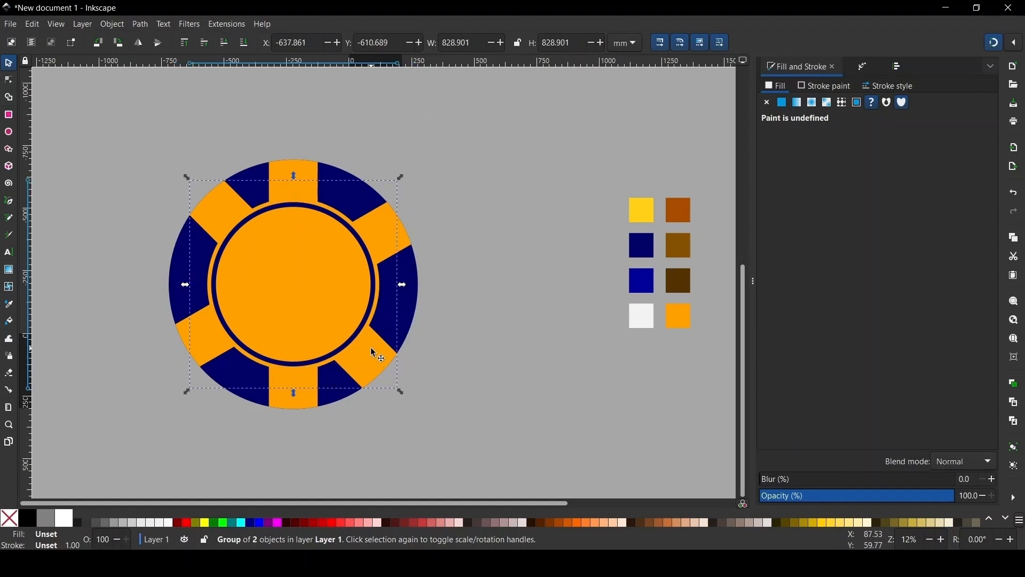
left_click(376, 358)
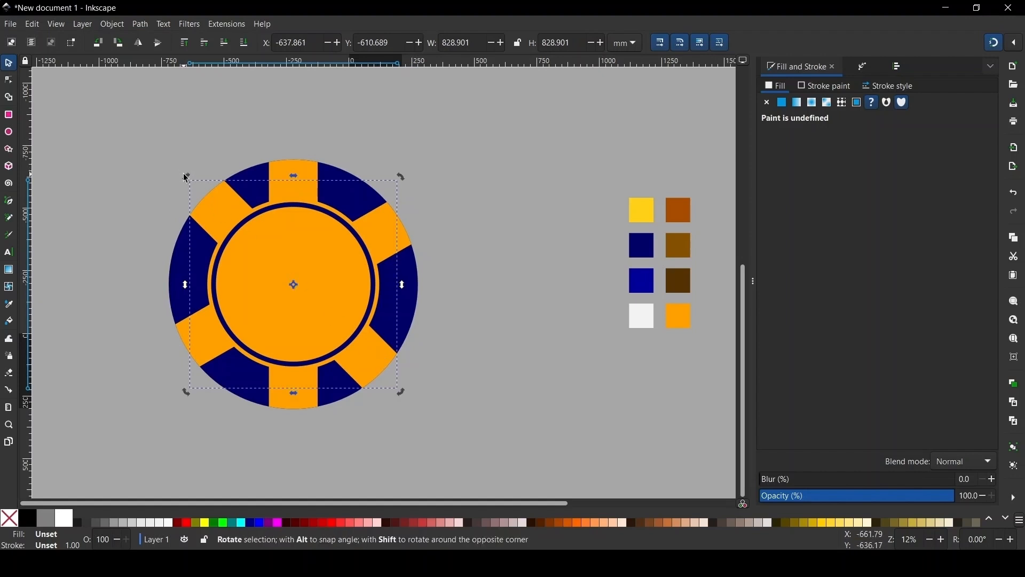
left_click_drag(187, 181, 182, 199)
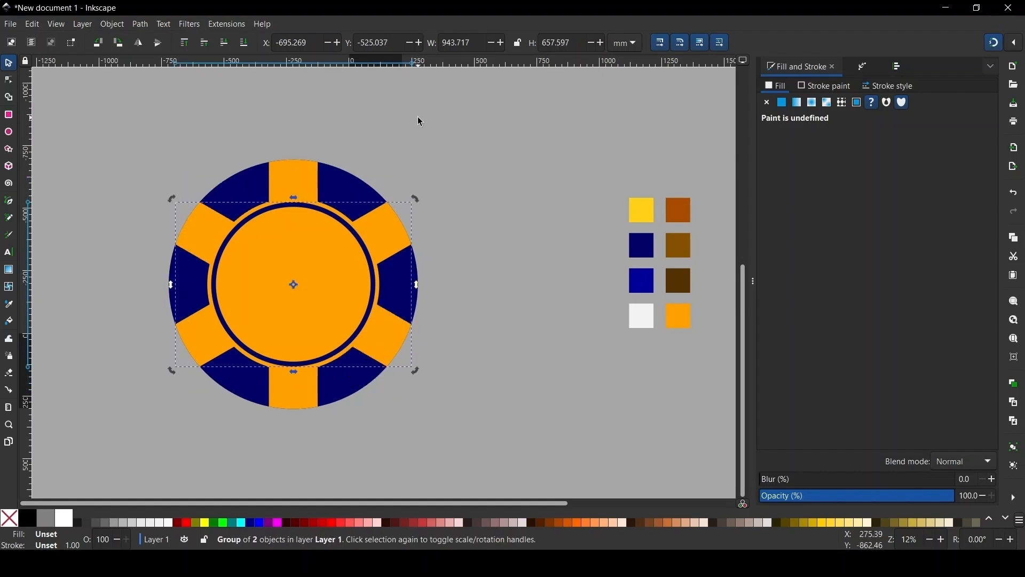
left_click(418, 118)
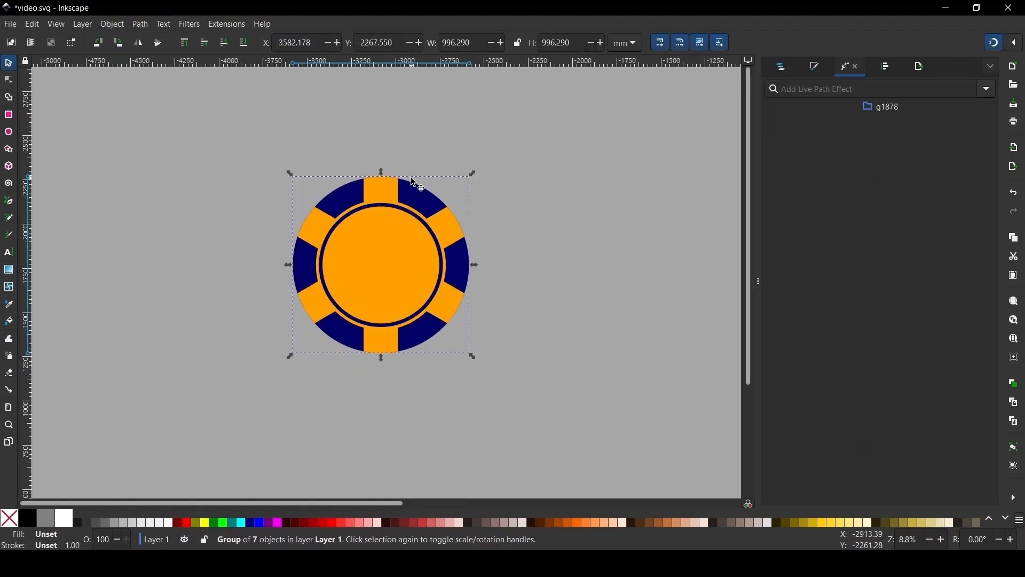
Ungroup the chip and move its inner rings together as a group, clear of the blue outer circle to its upper left.
left_click(372, 228)
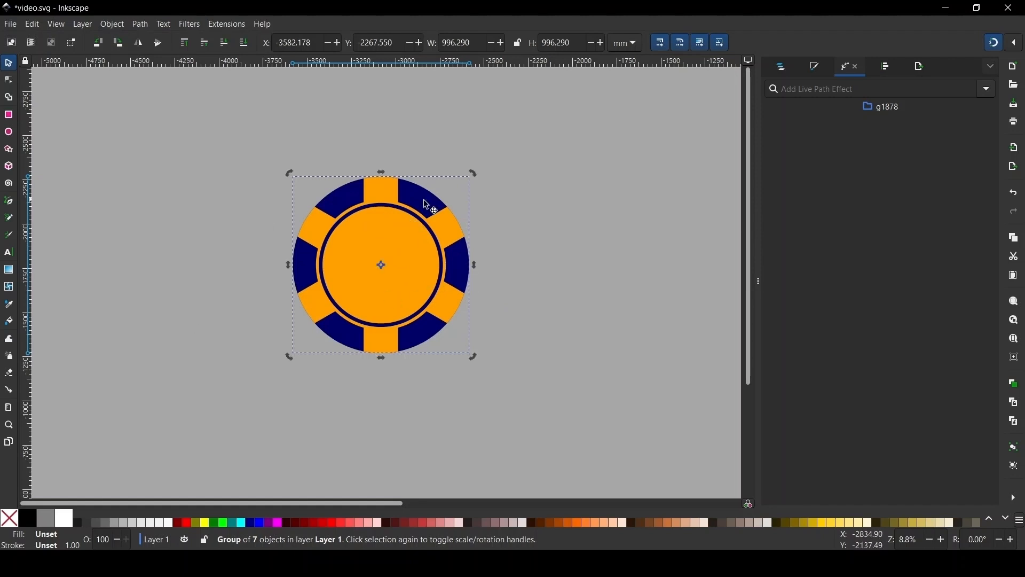
key("ctrl+shift+g")
left_click(510, 161)
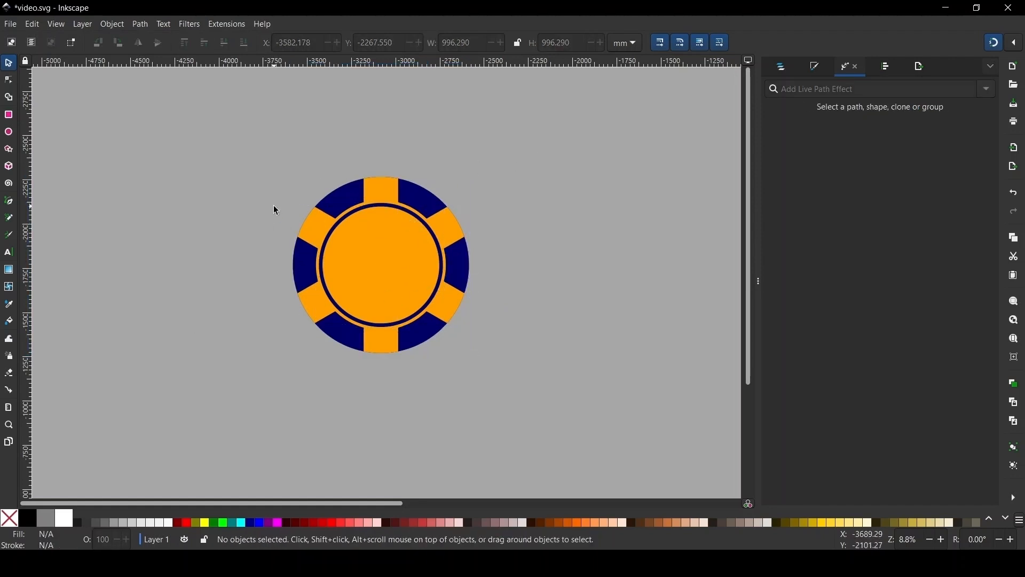
scroll(414, 249, "up", 1)
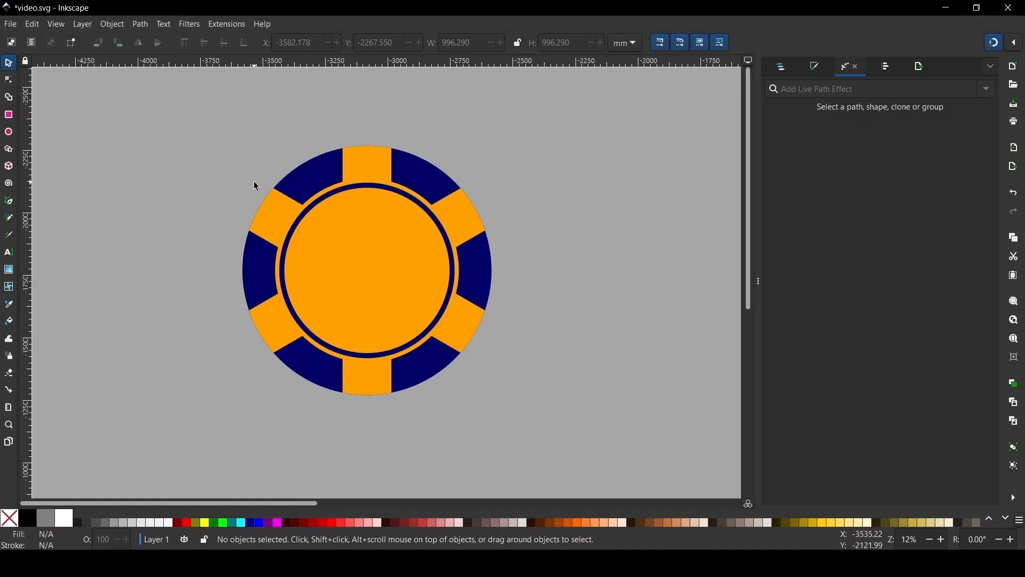
left_click_drag(274, 177, 467, 383)
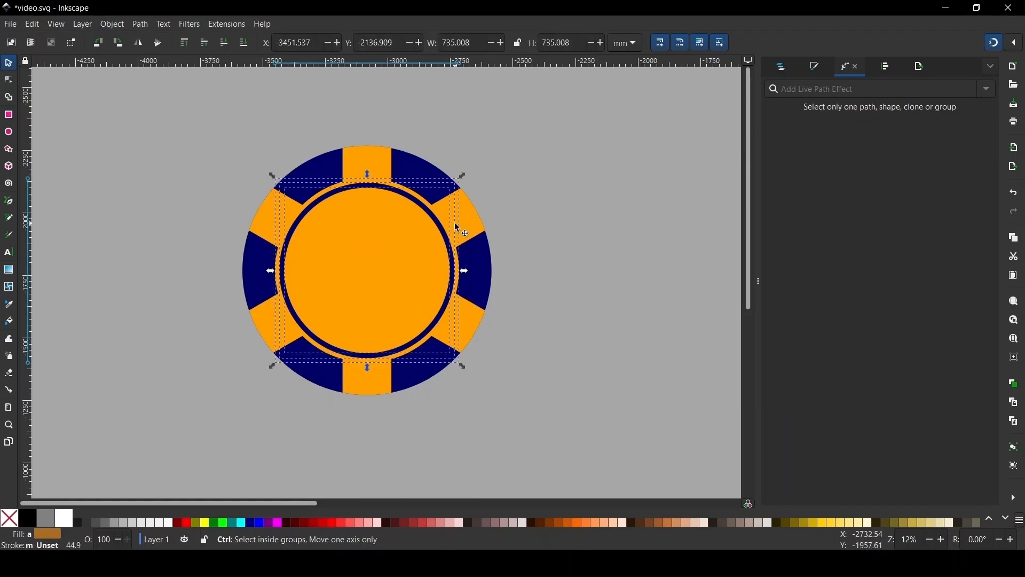
left_click_drag(415, 287, 140, 190)
Ungroup the orange segment pairs, unite all six segments into one path, and duplicate it.
left_click(396, 174)
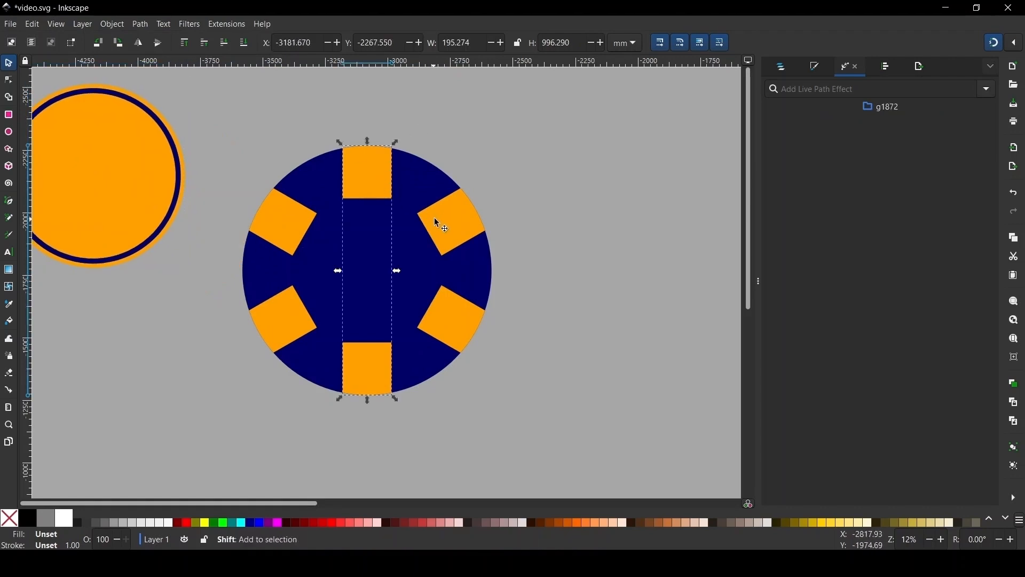
left_click(448, 240, "shift")
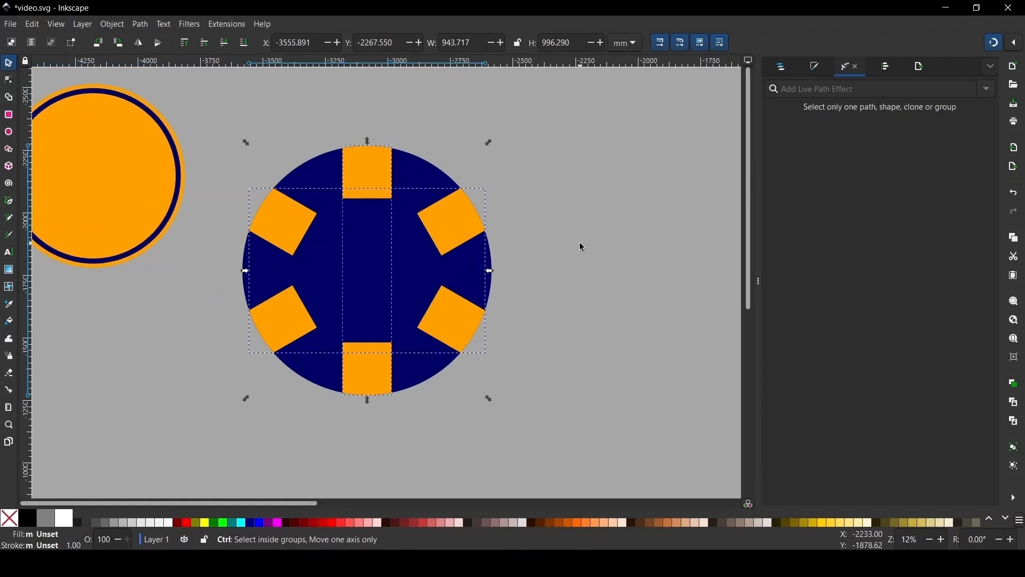
key("ctrl+shift+g")
left_click(143, 24)
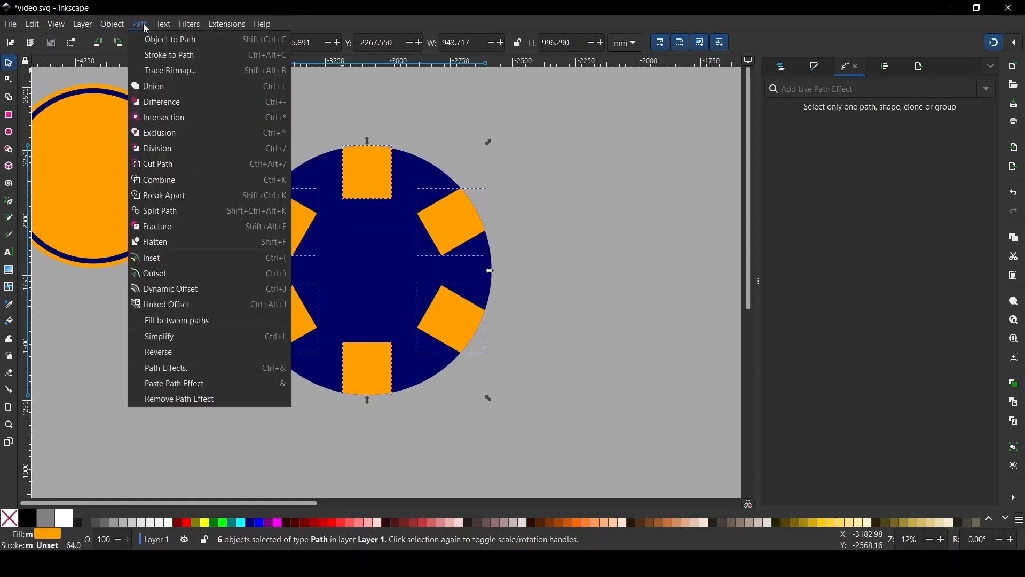
left_click(155, 87)
key("ctrl+d")
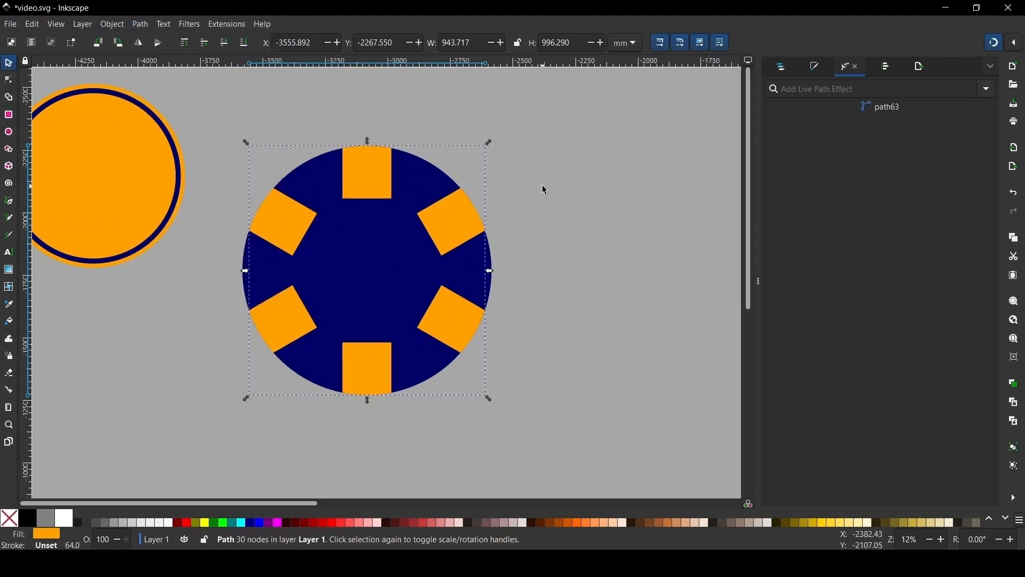
Subtract the duplicated orange segments from the dark blue outer circle with a Difference operation.
left_click(373, 256, "shift")
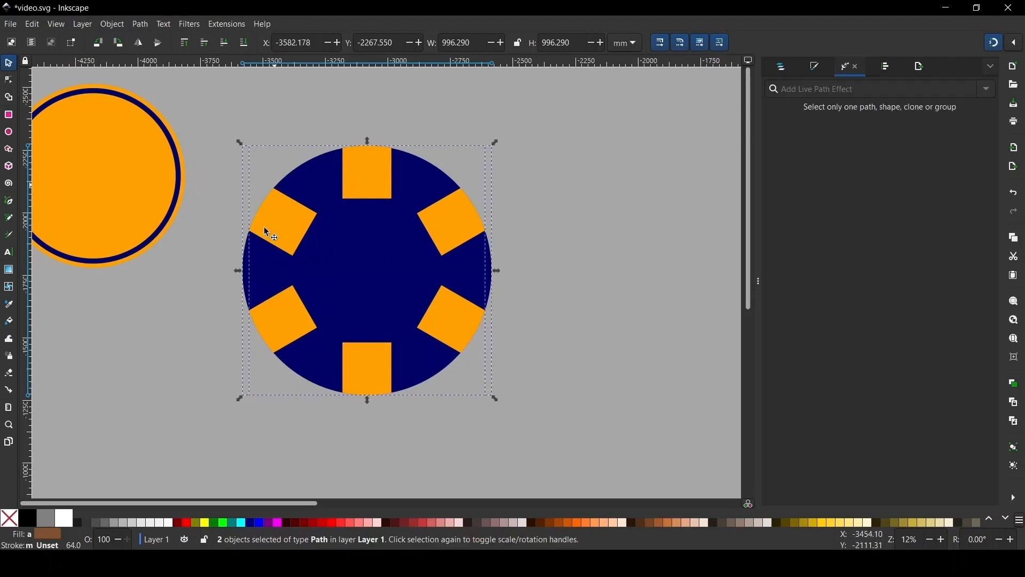
left_click(140, 25)
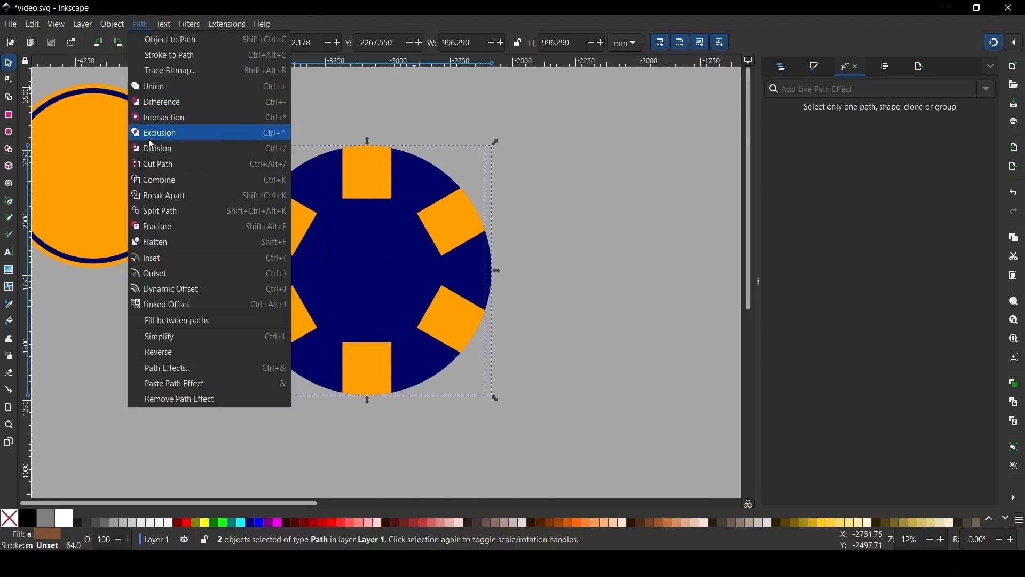
left_click(160, 101)
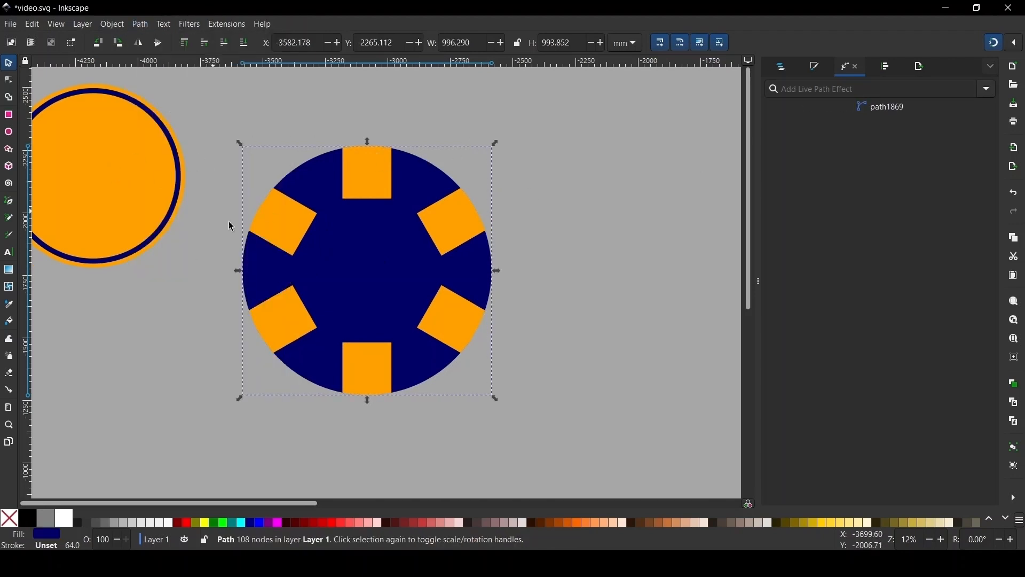
Center the inner ring group horizontally and vertically on the cut dark blue circle.
left_click(156, 164, "shift")
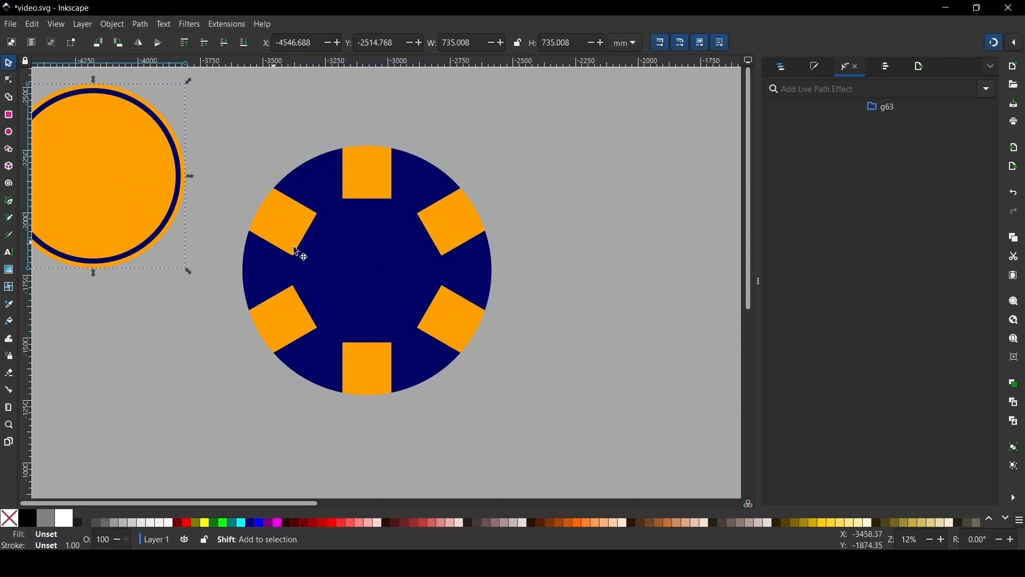
left_click(888, 67)
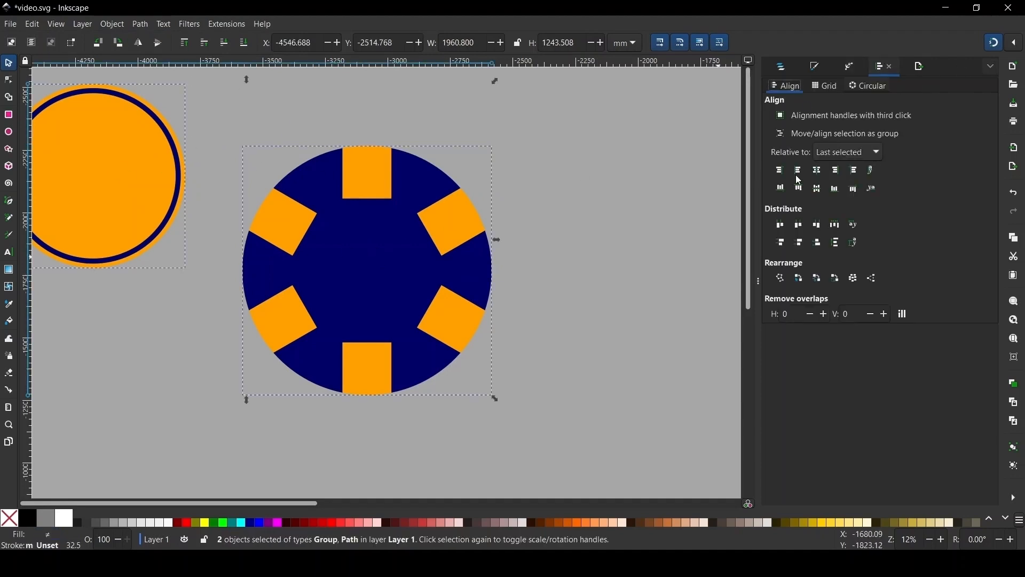
left_click(819, 171)
left_click(816, 186)
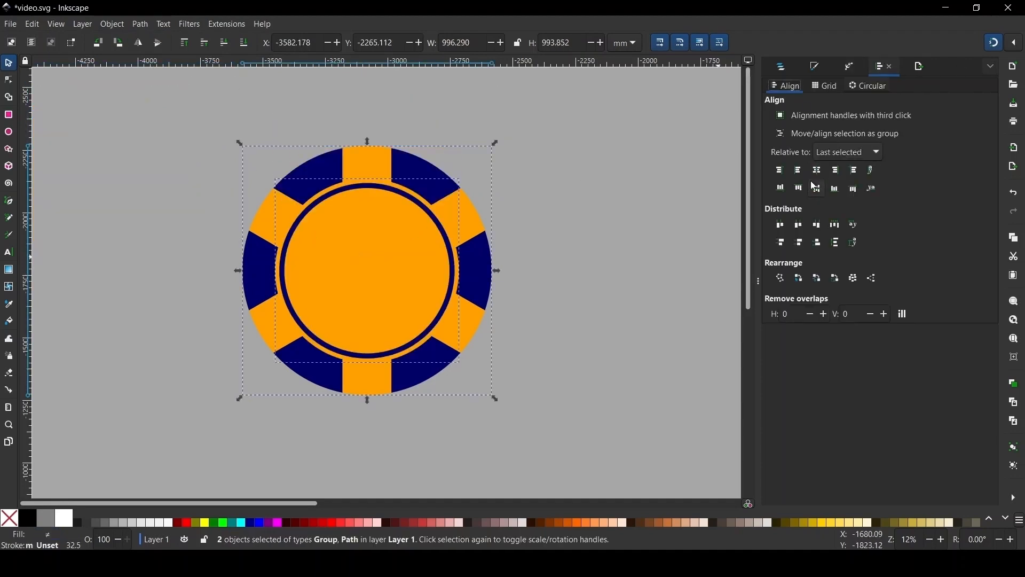
left_click(652, 159)
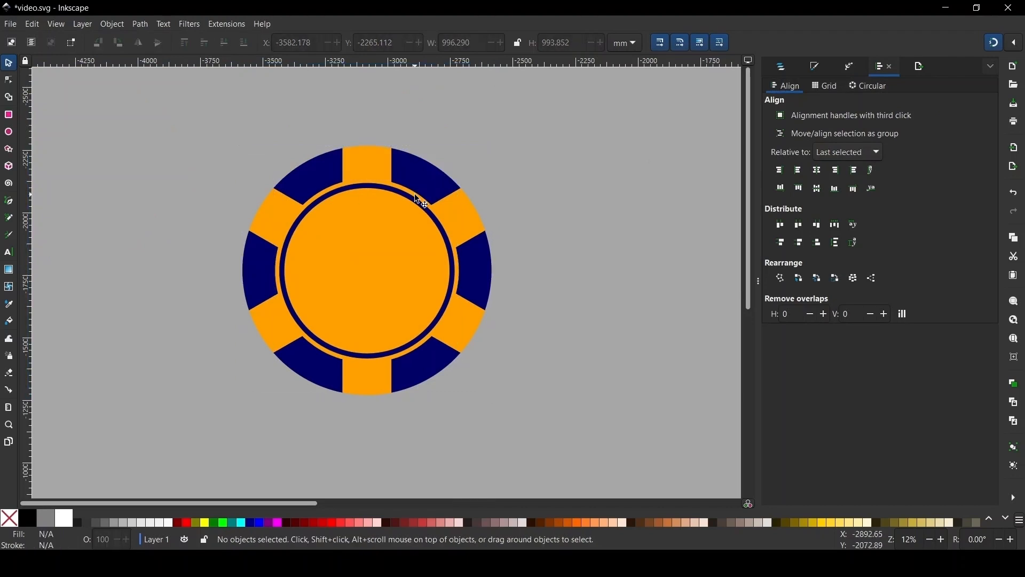
Try moving the orange segments off the chip to check the blue circle's cutouts, and undo the move.
left_click(470, 215)
left_click_drag(469, 220, 652, 229)
left_click(418, 176)
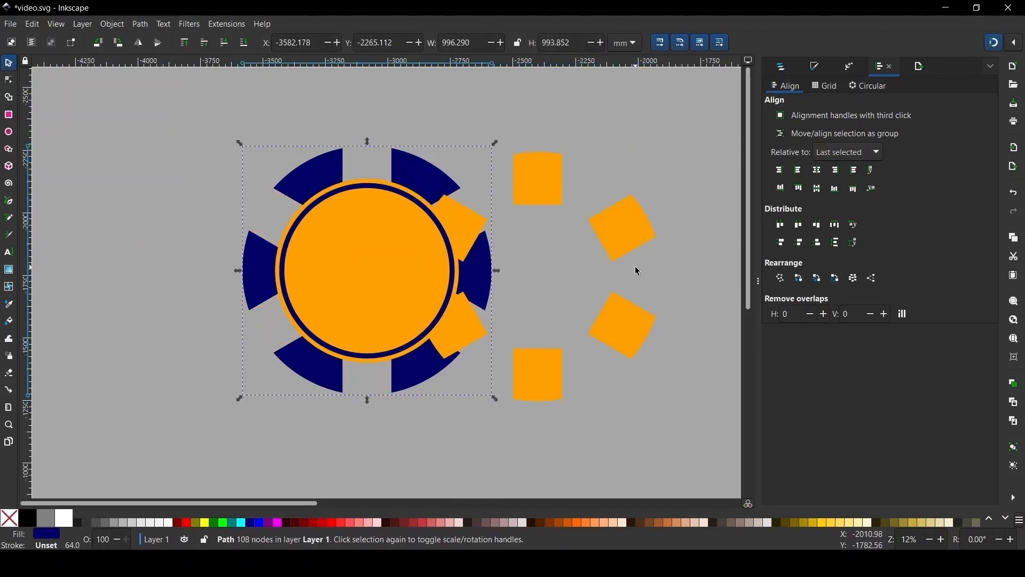
key("ctrl+z")
key("ctrl+z")
key("ctrl+shift+z")
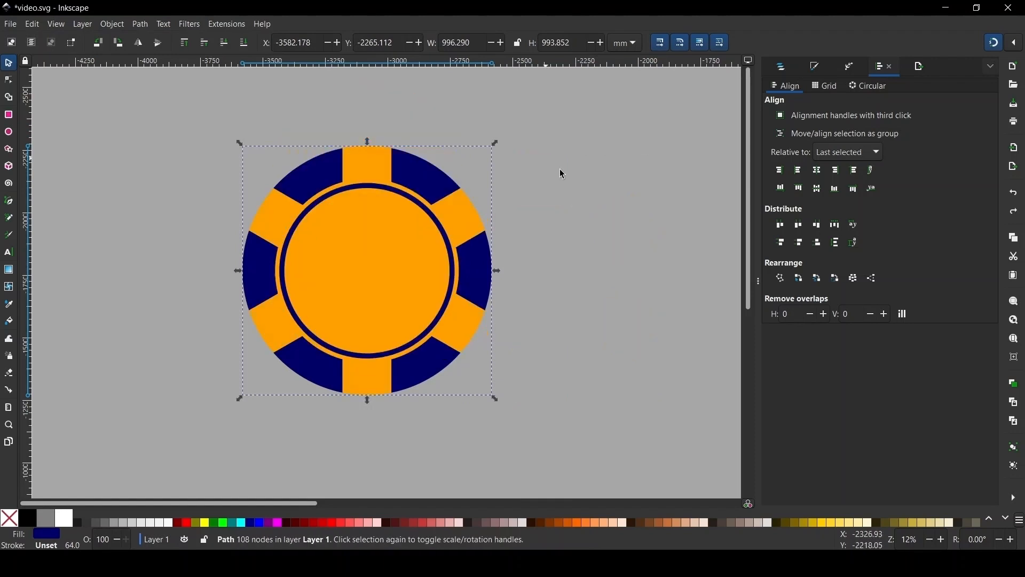
Group the rings, orange segments and blue circle into one chip, and shift the group slightly to the right.
left_click(592, 203)
left_click(412, 155)
left_click_drag(163, 102, 618, 448)
key("ctrl+g")
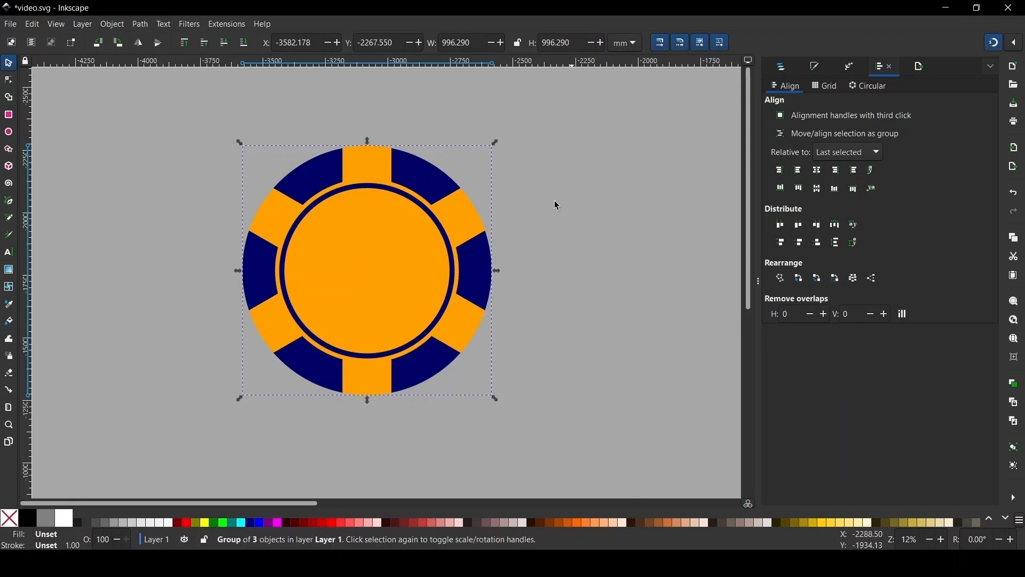
left_click_drag(351, 231, 368, 240)
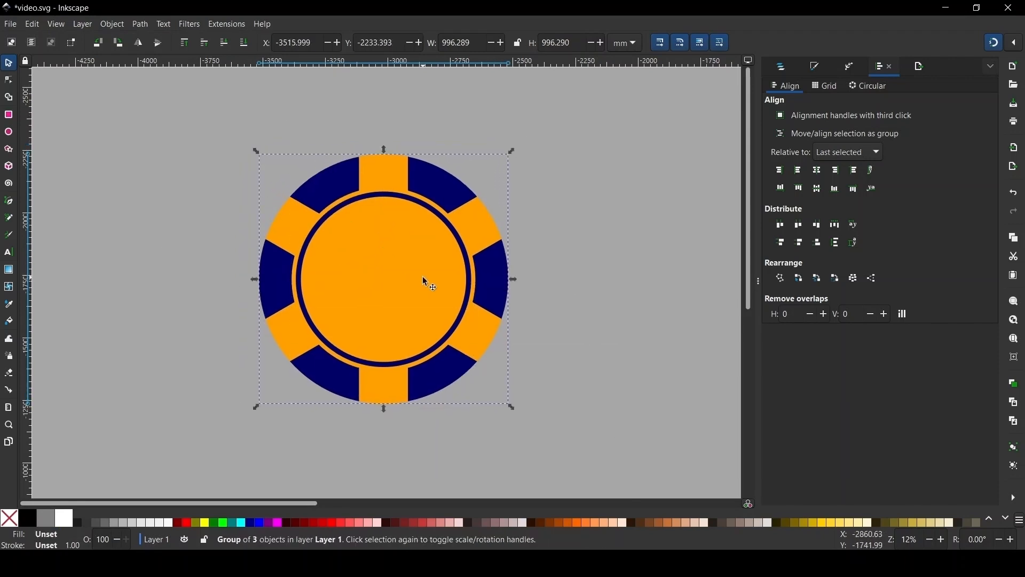
left_click_drag(429, 282, 428, 270)
Apply a Perspective/Envelope path effect to the chip, pulling its lower-left corner down and its upper-right corner inward to tilt it.
scroll(385, 263, "down", 1)
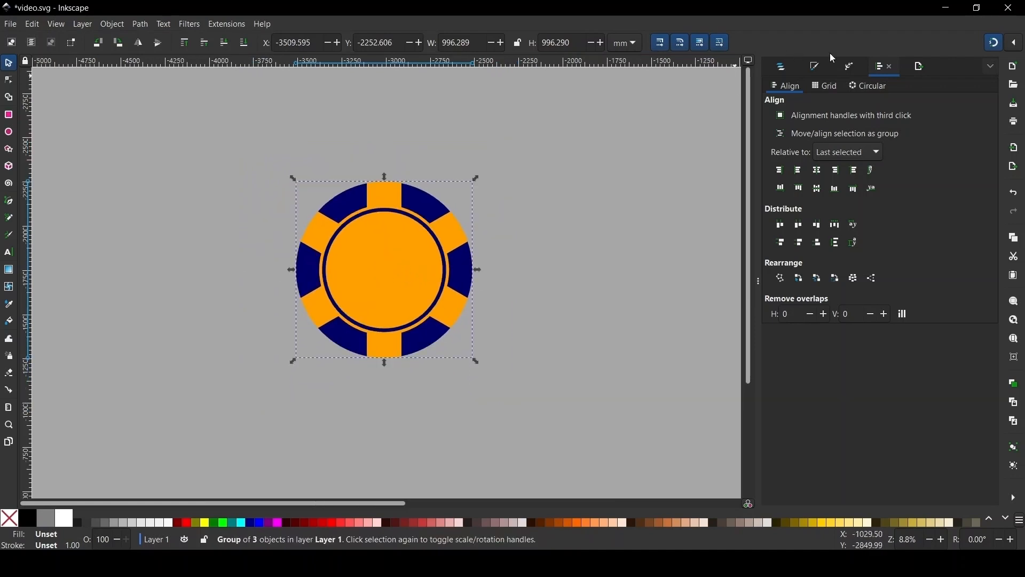
left_click(849, 66)
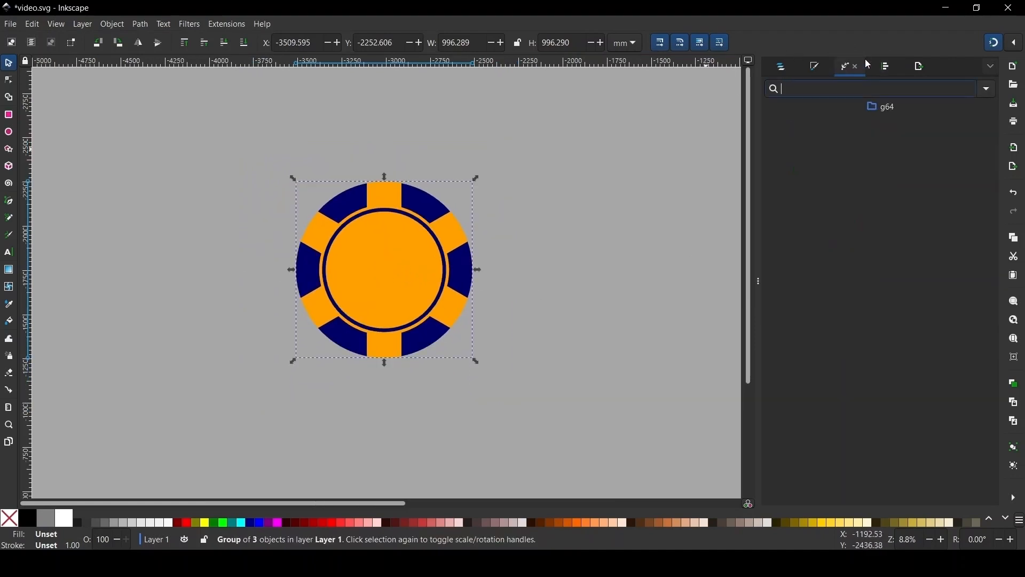
left_click(988, 89)
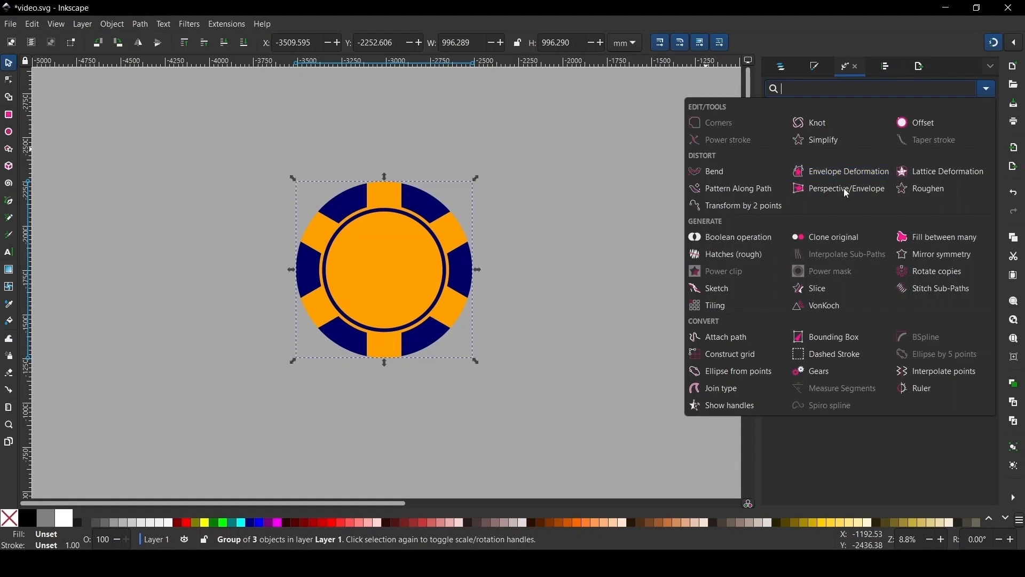
left_click(846, 189)
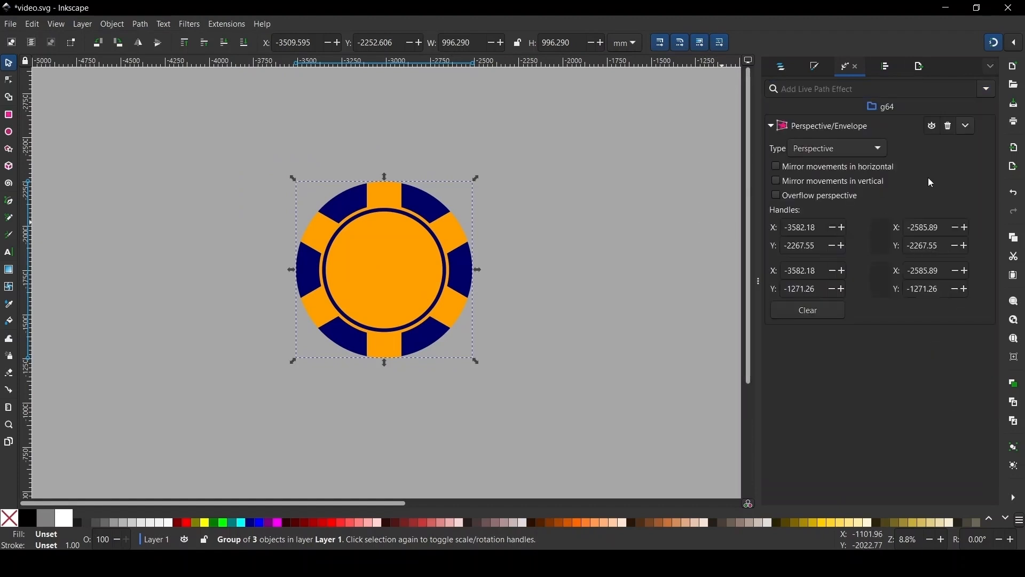
key("n")
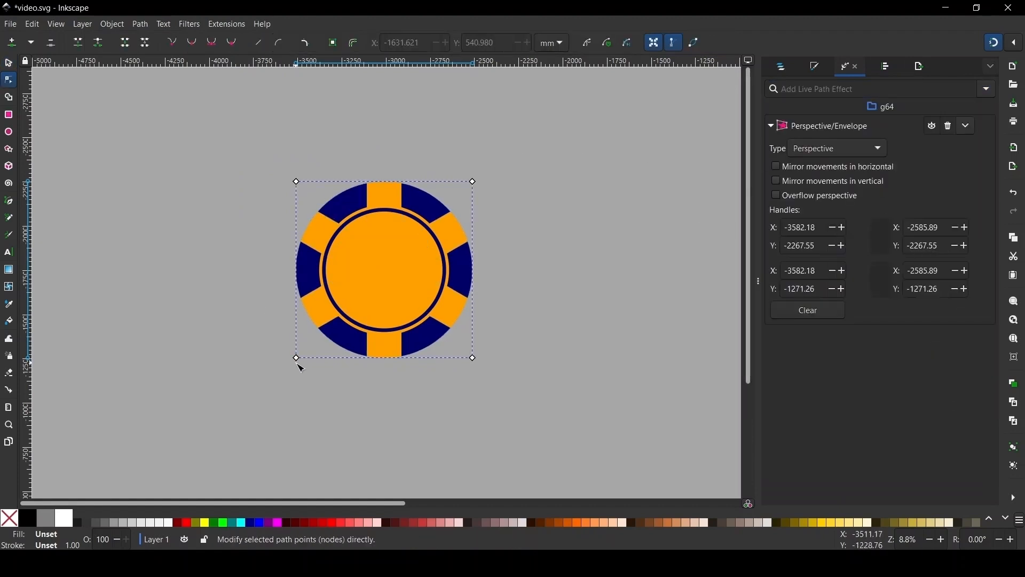
left_click_drag(297, 360, 298, 381)
left_click_drag(472, 183, 444, 212)
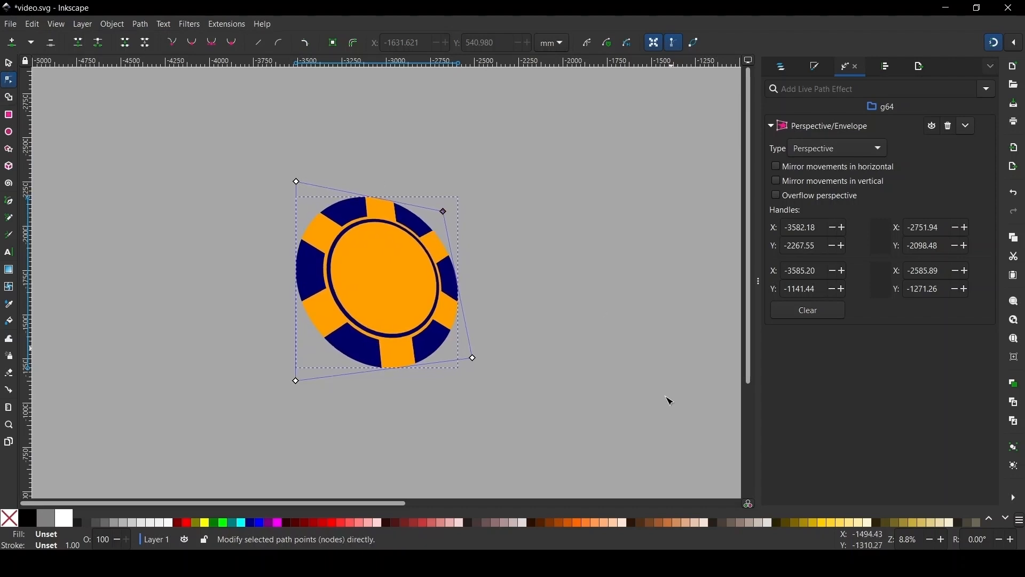
Convert the chip group with its perspective effect to plain paths.
left_click(9, 63)
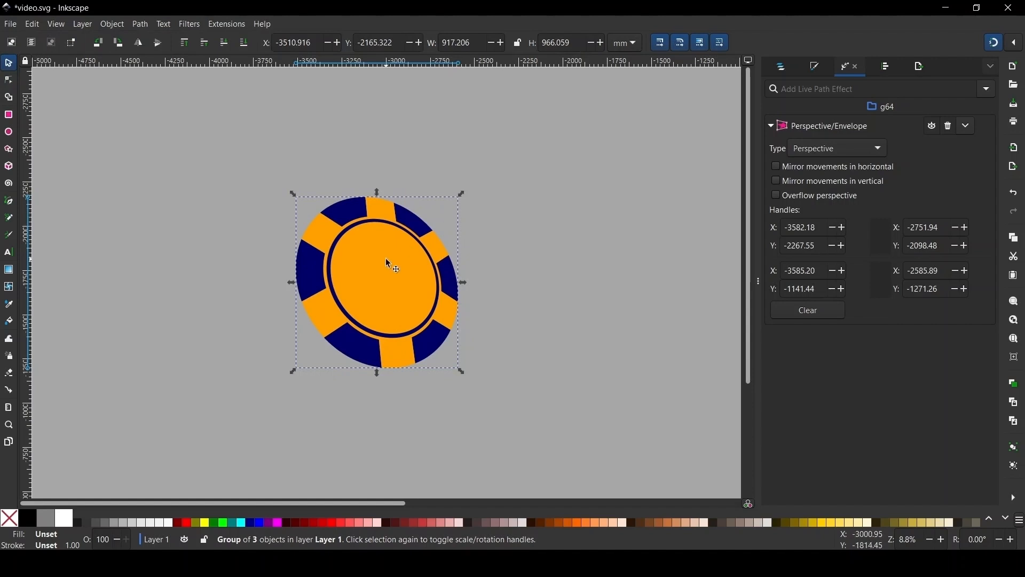
left_click(134, 25)
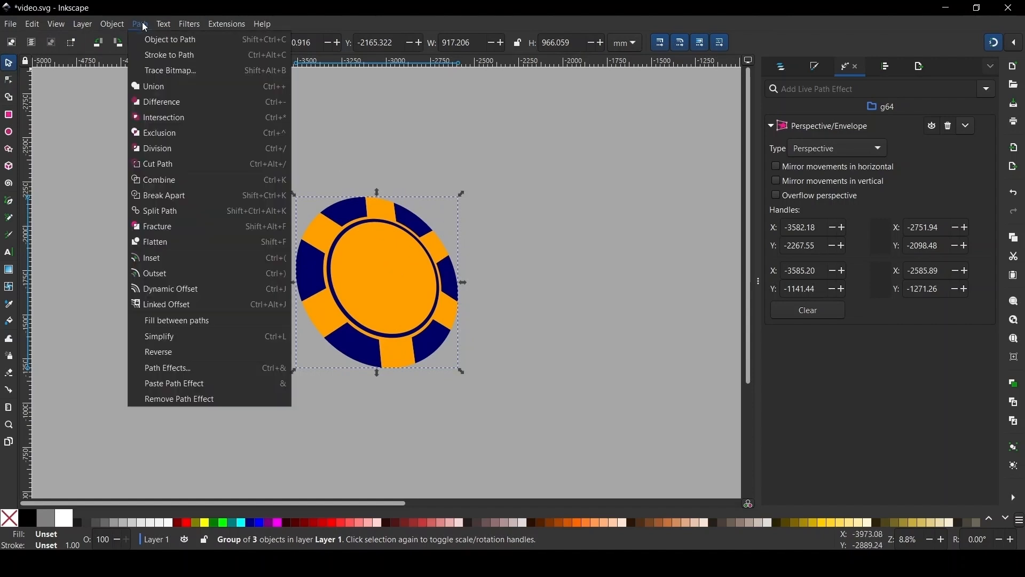
left_click(160, 39)
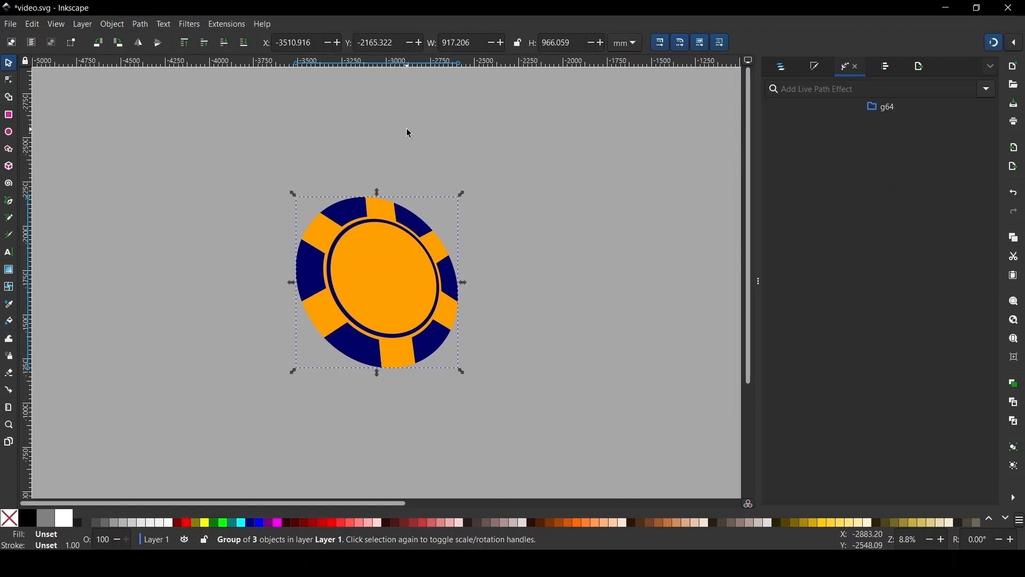
Duplicate the chip group and place the copy behind the original, offset toward its lower left as the chip's thick edge.
key("ctrl+d")
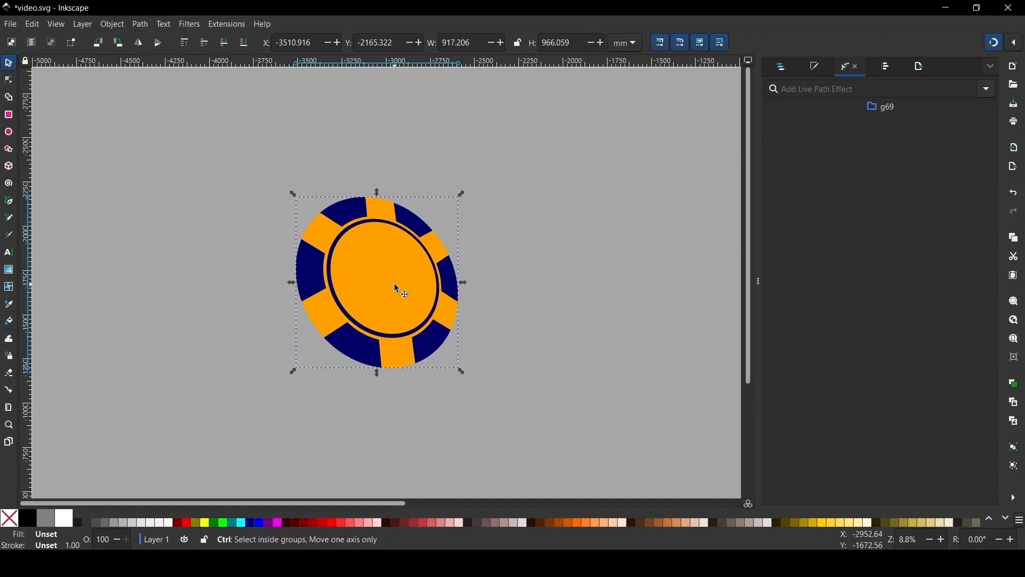
left_click_drag(399, 289, 362, 293)
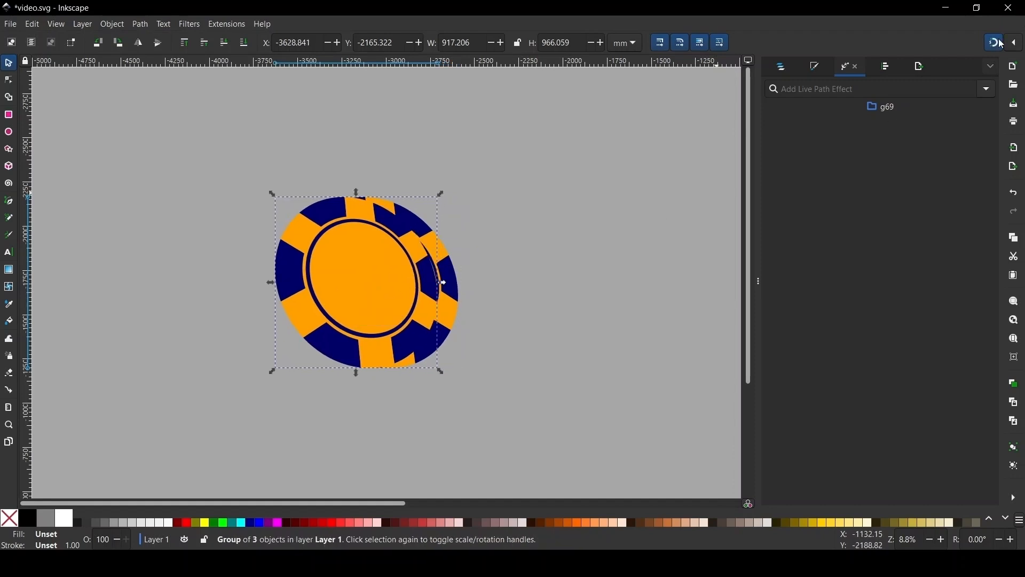
left_click(244, 43)
left_click_drag(288, 268, 292, 277)
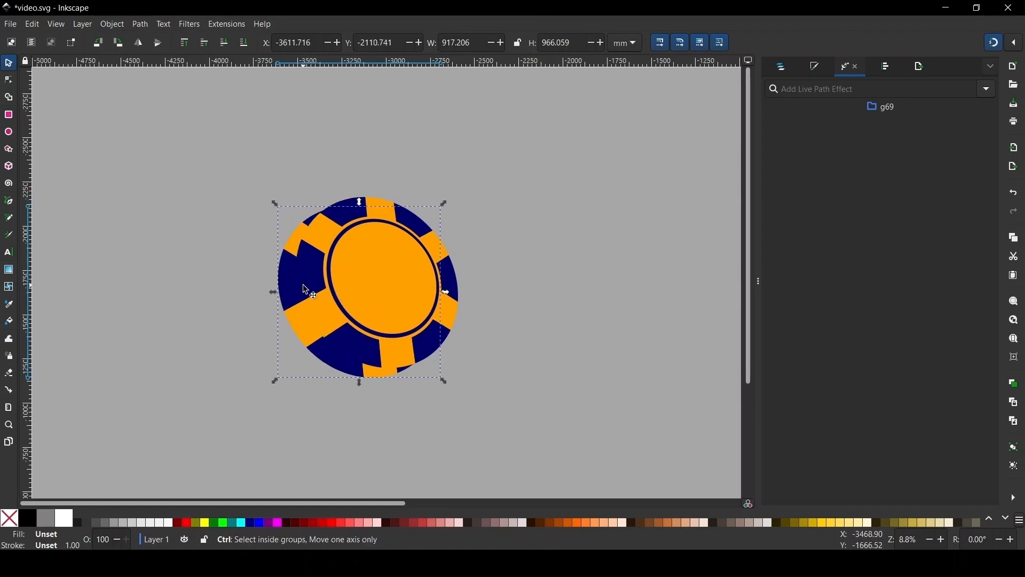
Nudge the rear chip copy up and slightly left to about X -3612 mm, Y -2130 mm, and deselect it.
key("Up")
key("Up")
key("Up")
key("Up")
key("Up")
key("Up")
key("Up")
key("Up")
key("Up")
key("Up")
key("Up")
key("Up")
key("Up")
key("Up")
key("Up")
key("Up")
key("Up")
key("Up")
key("Up")
key("Up")
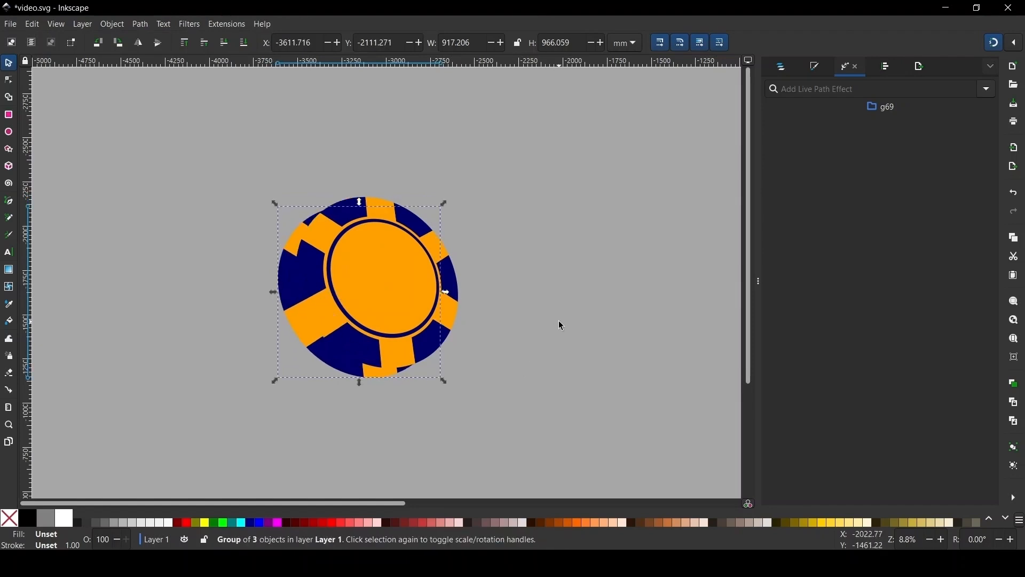
key("Left")
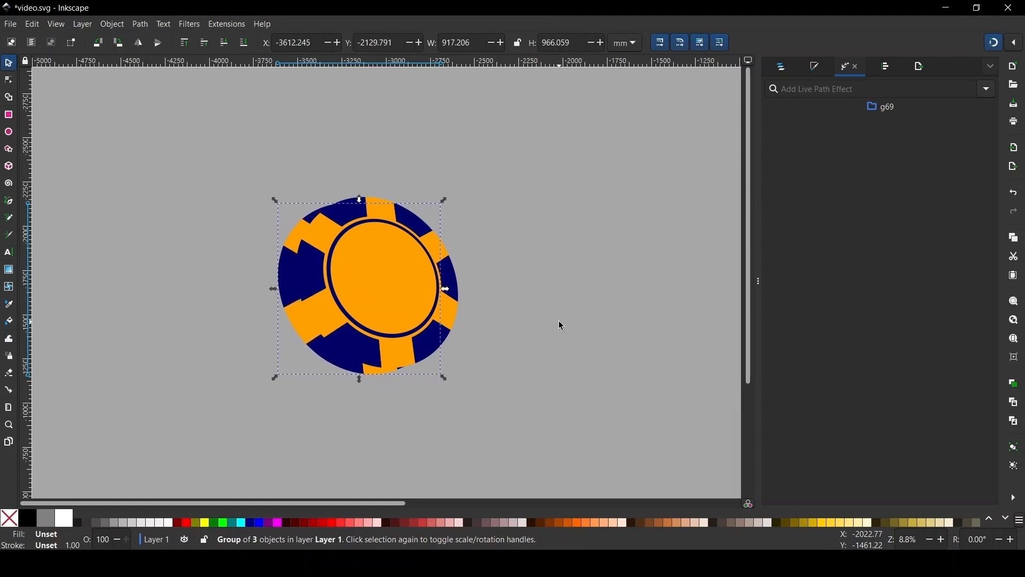
left_click(569, 323)
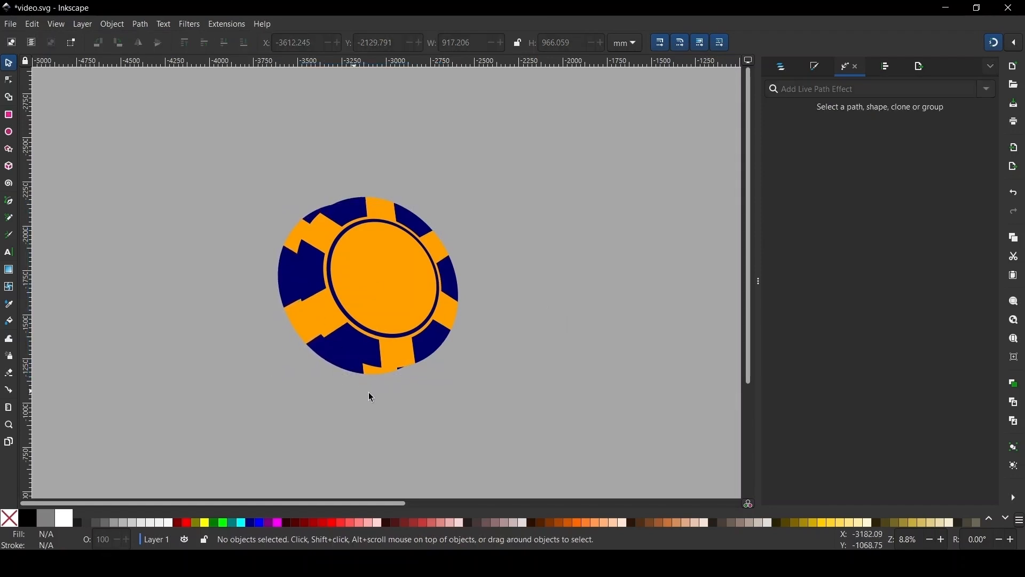
Draw a closed five-node Pen shape, about 201 by 195 mm, over the stepped notch in the chip's upper-left orange segment.
scroll(337, 189, "up", 2)
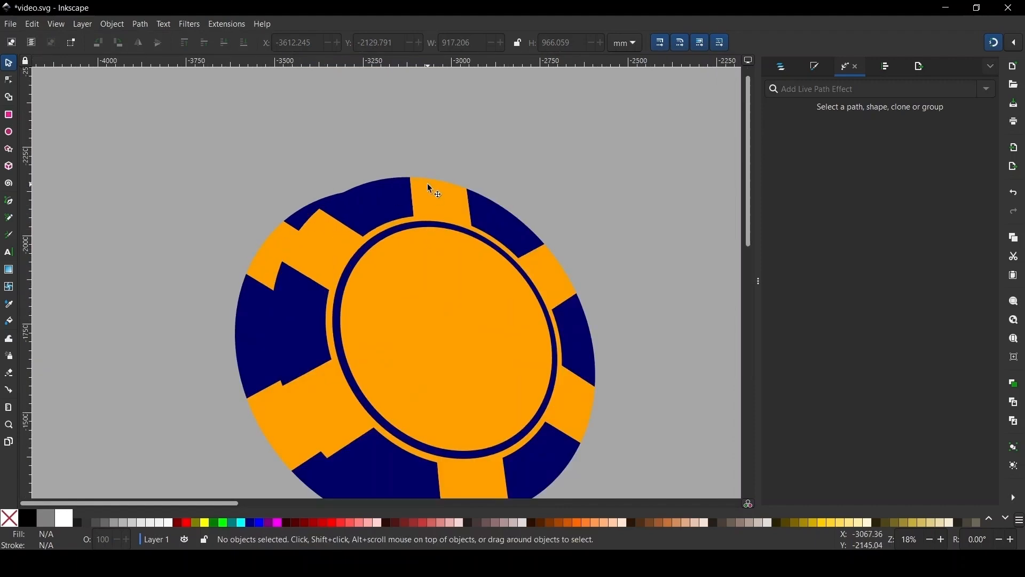
scroll(345, 179, "down", 1)
scroll(434, 435, "up", 4)
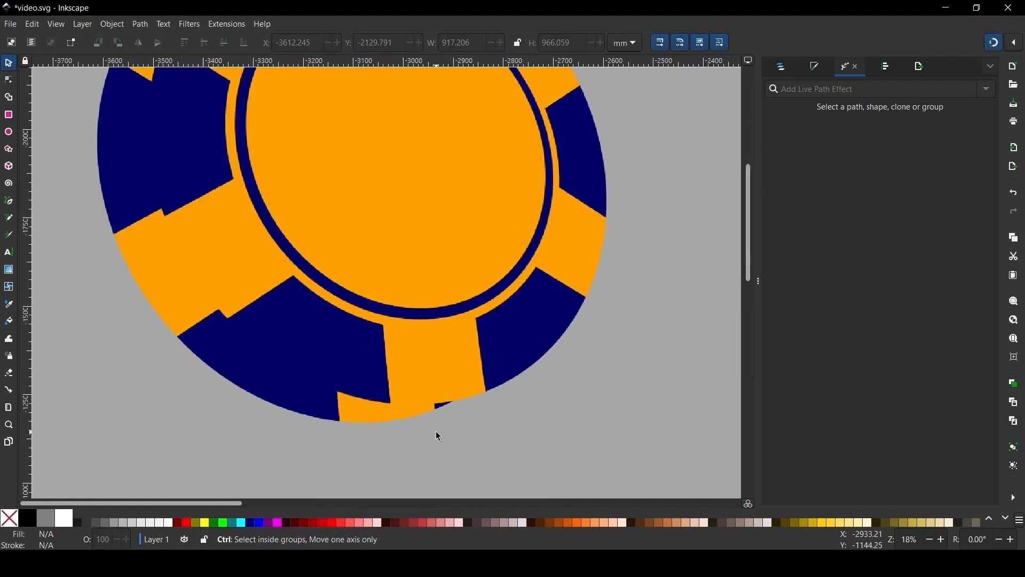
scroll(514, 360, "down", 4)
scroll(304, 211, "up", 4)
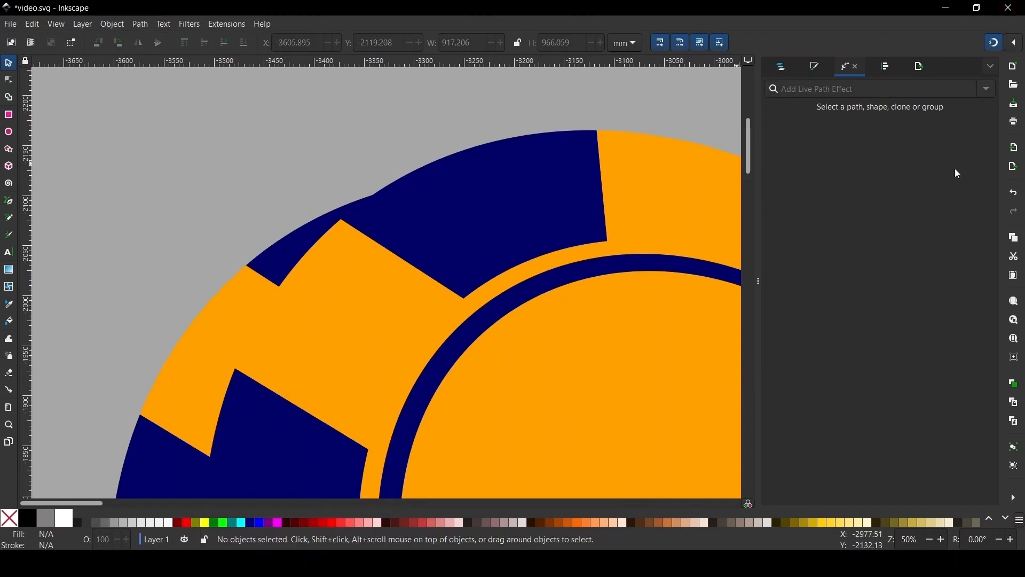
key("b")
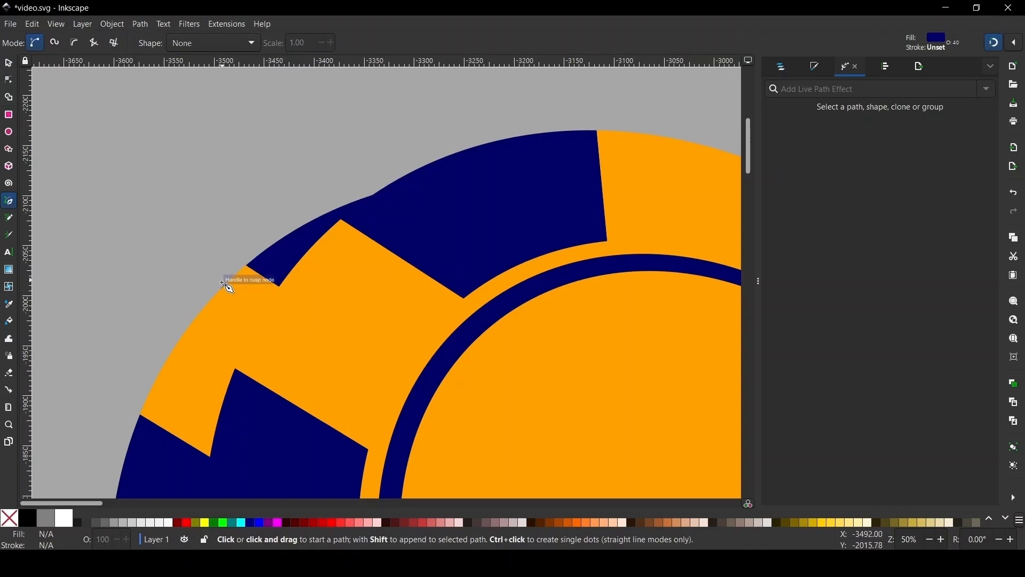
scroll(226, 275, "up", 1)
scroll(443, 120, "down", 1)
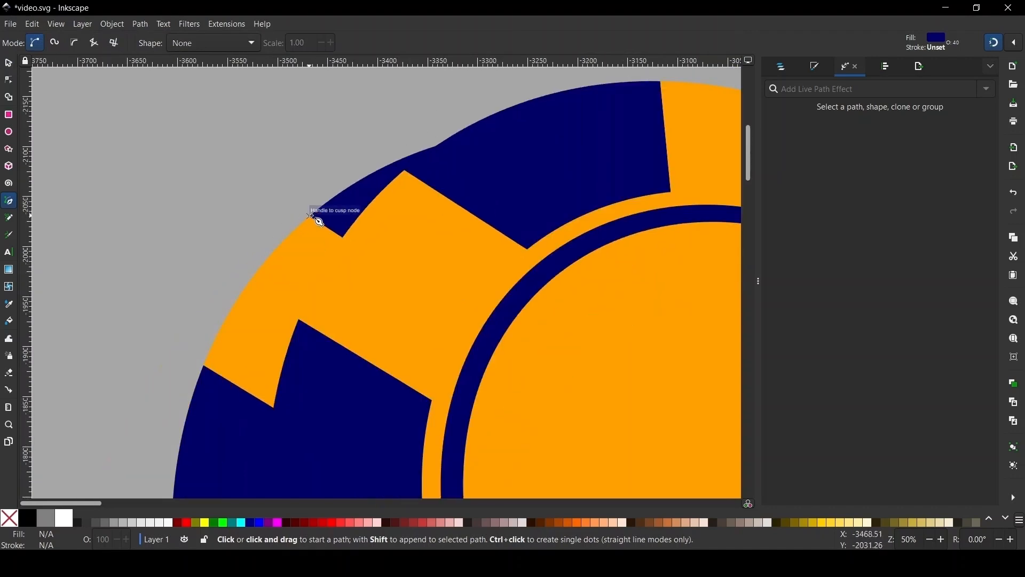
left_click(310, 216)
left_click(404, 172)
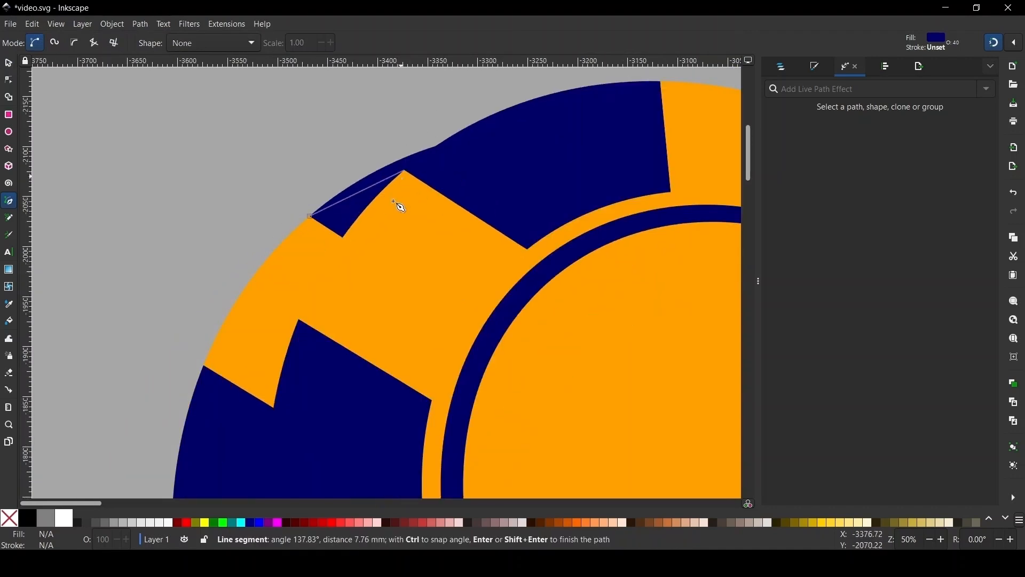
left_click(370, 308)
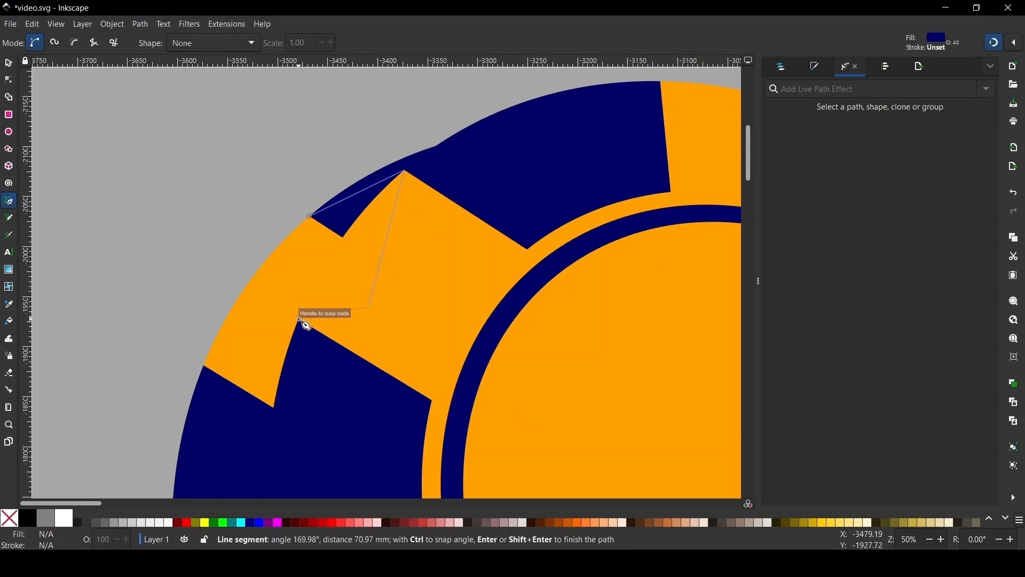
left_click(299, 319)
left_click(204, 368)
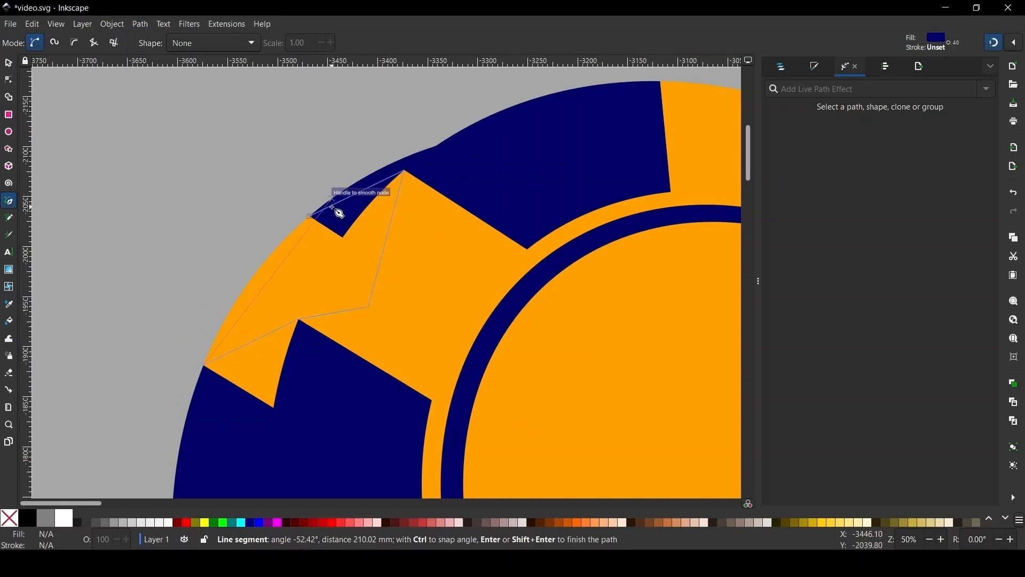
left_click(309, 218)
Fill the upper-left patch with the chip's sampled orange ffa000 and set its opacity to 100%.
key("d")
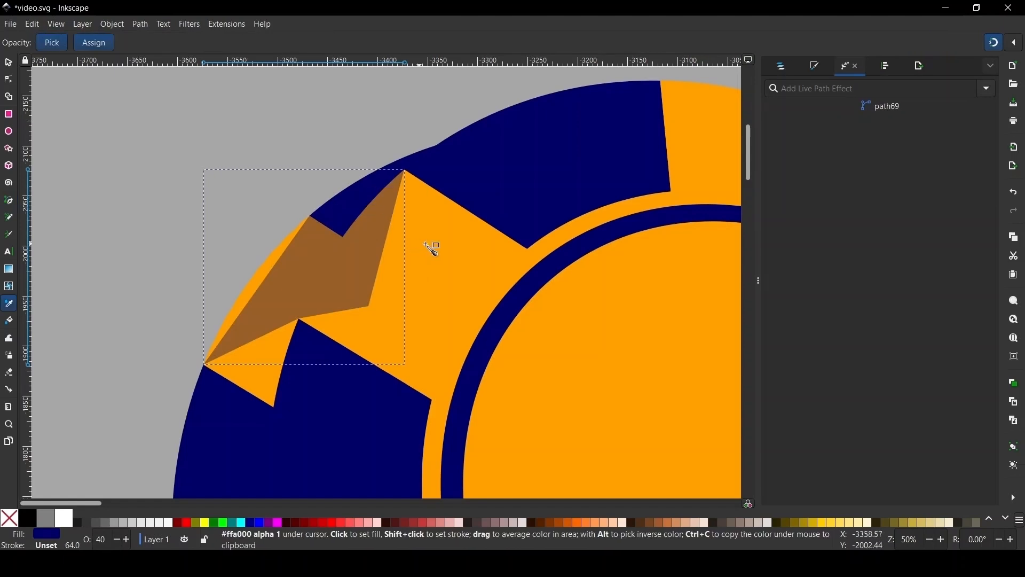
left_click_drag(430, 247, 460, 247)
left_click(7, 65)
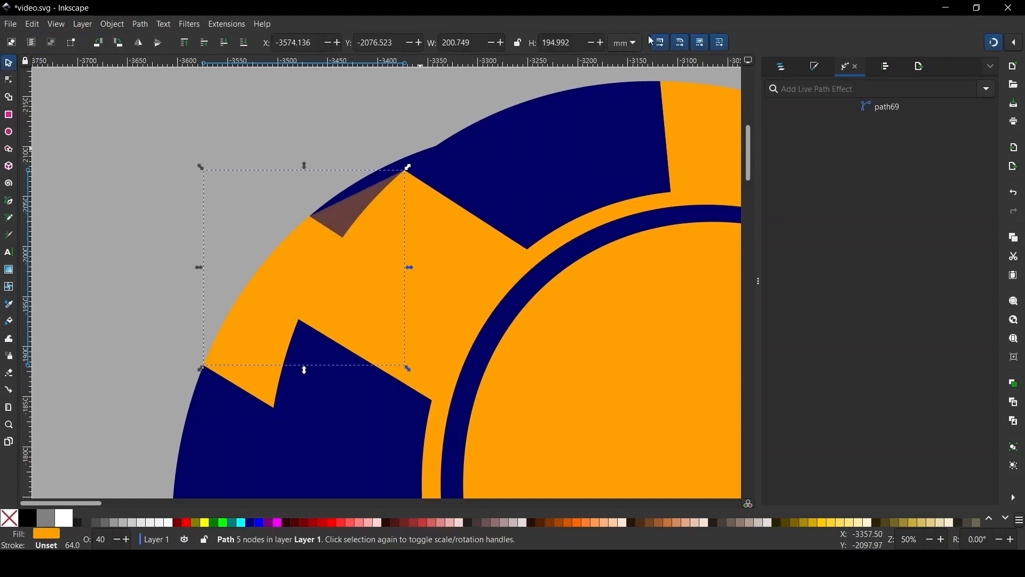
left_click(815, 68)
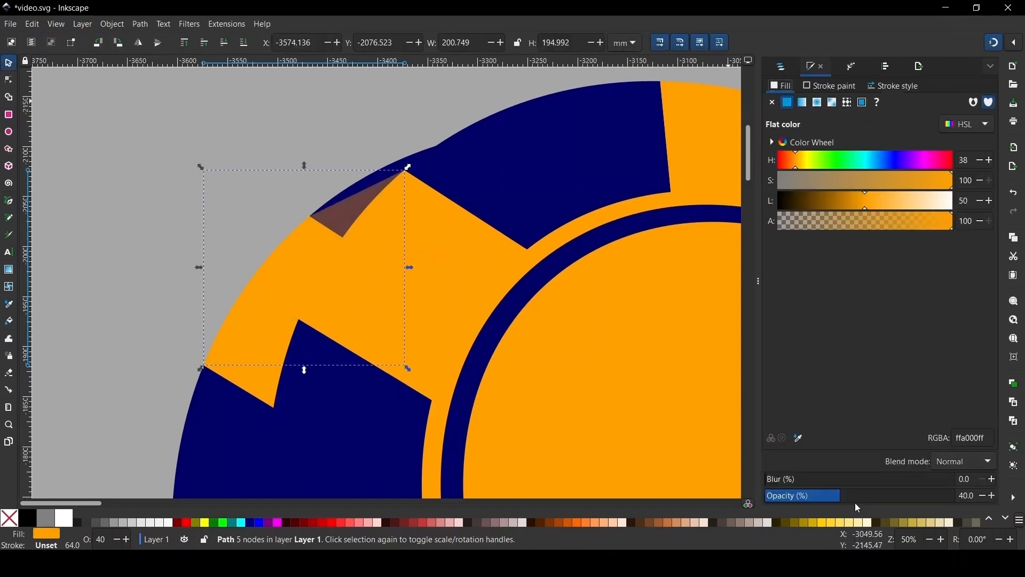
left_click_drag(855, 502, 956, 499)
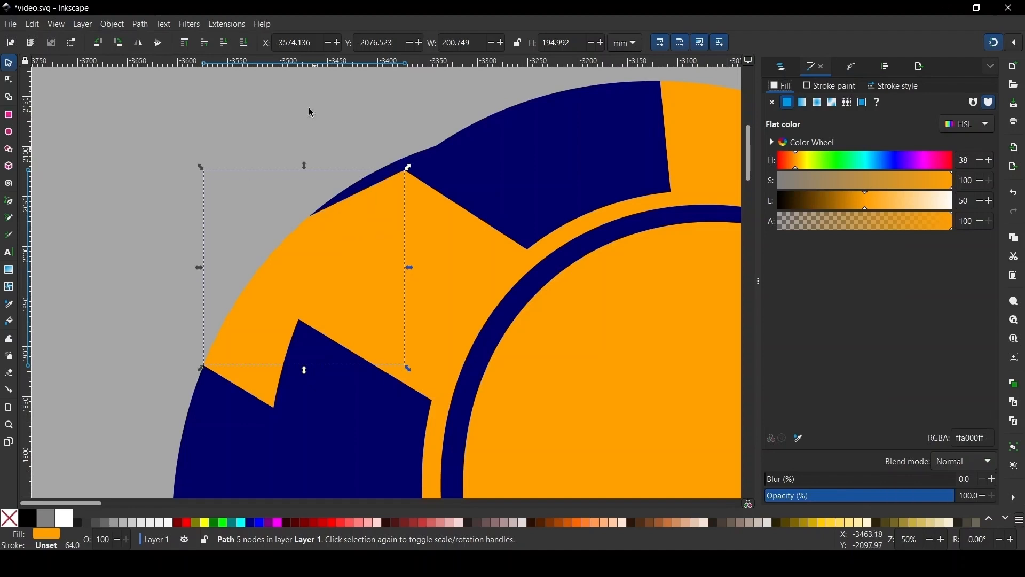
left_click(216, 107)
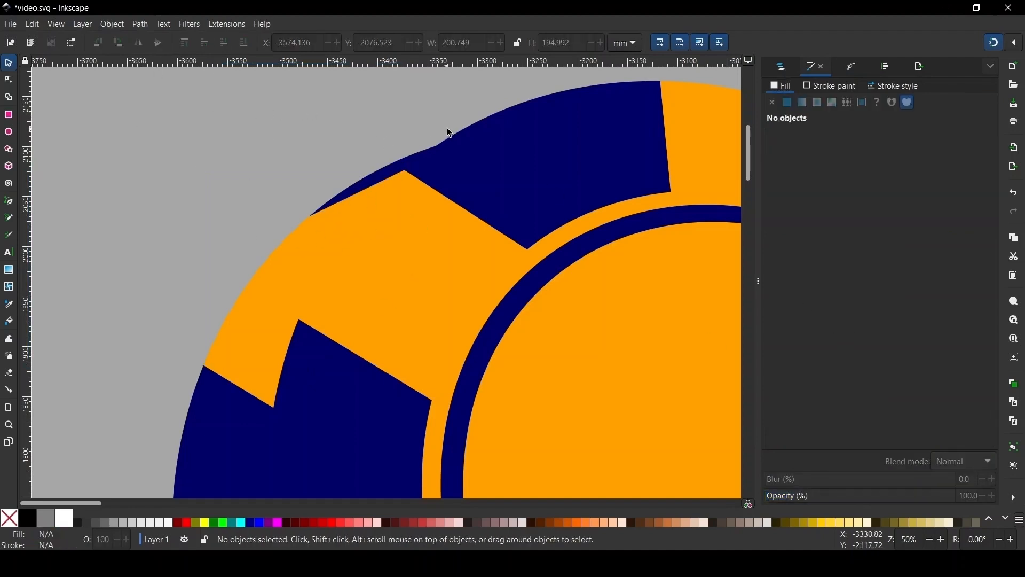
Draw a closed patch about 68 by 53 mm bridging the kink in the upper-left outline, filled with the sampled dark blue 000066.
scroll(473, 105, "up", 2, "ctrl")
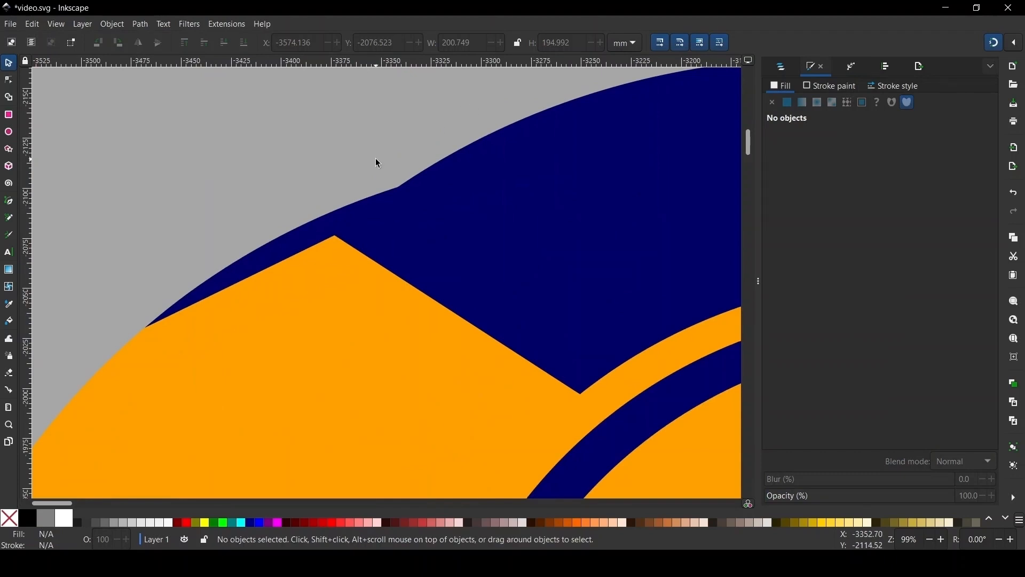
key("b")
left_click(473, 143)
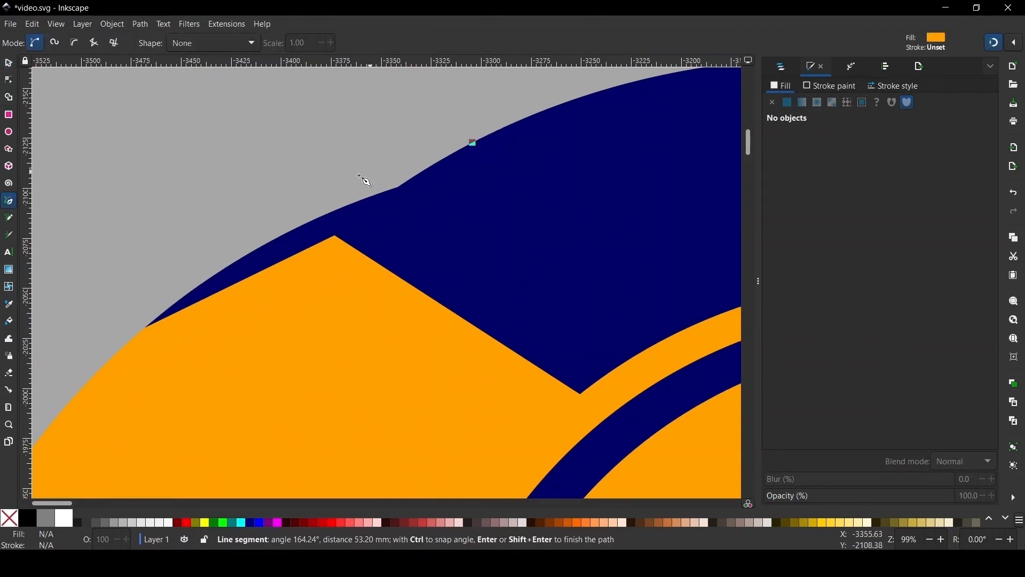
left_click(337, 209)
left_click(426, 248)
left_click_drag(460, 214, 460, 200)
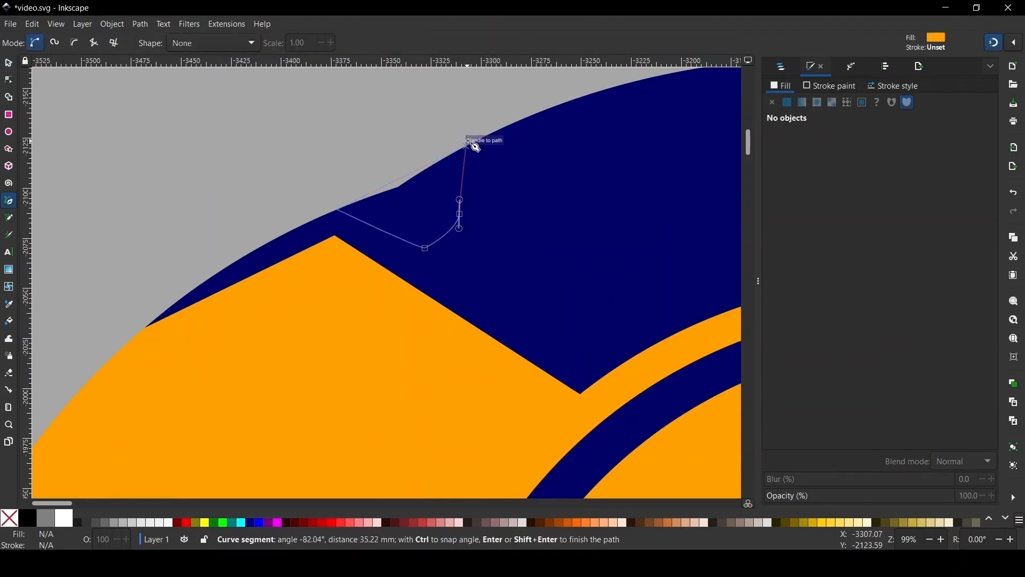
left_click(470, 143)
key("d")
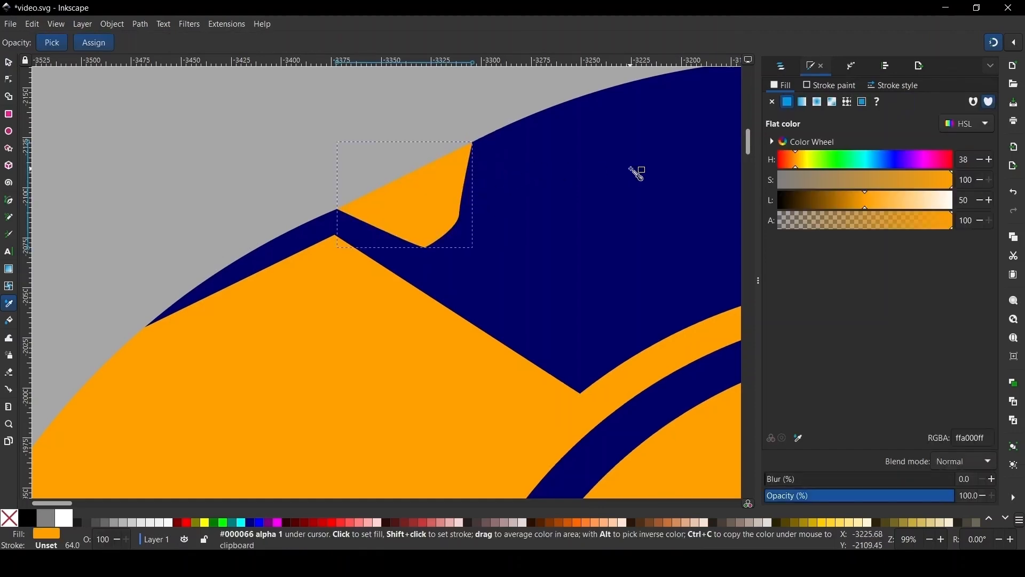
left_click(638, 173)
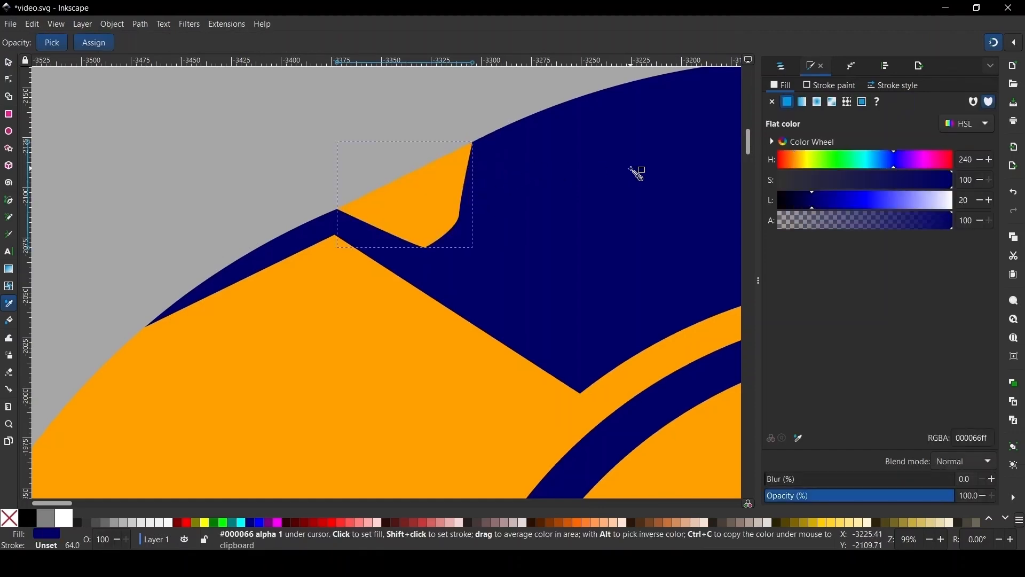
left_click(10, 62)
Start a Pen path at the front chip's upper outer corner of the leftmost dark blue segment.
scroll(252, 129, "down", 5)
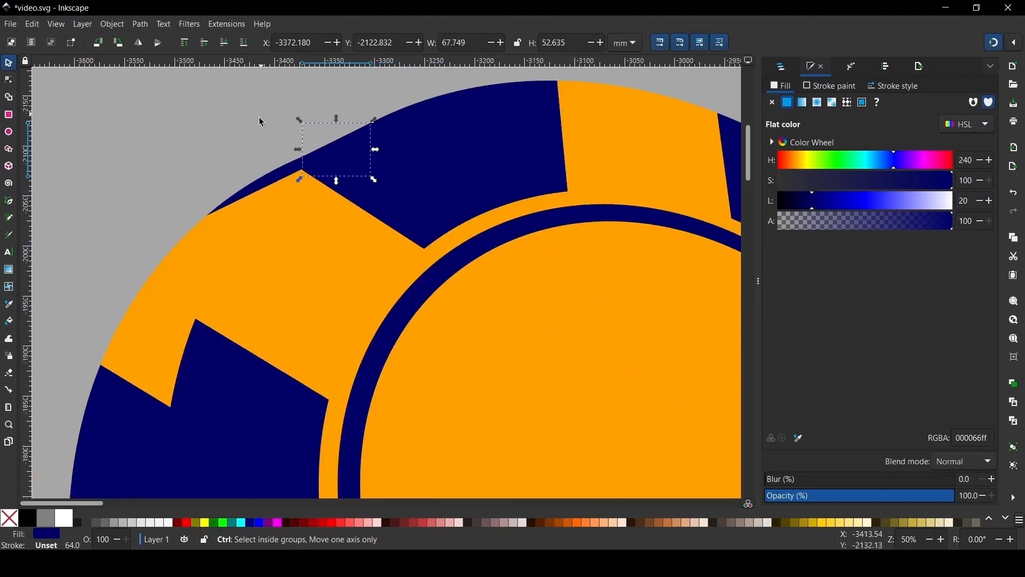
scroll(160, 366, "up", 3)
key("b")
left_click(323, 158)
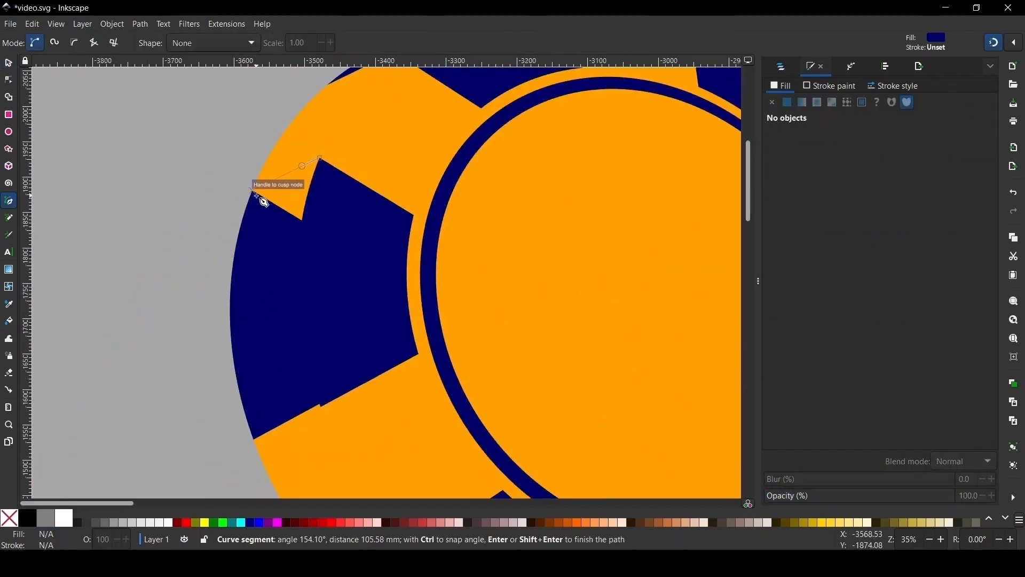
left_click(256, 192)
left_click(258, 440)
left_click(323, 406)
scroll(327, 164, "down", 2)
key("BackSpace")
key("BackSpace")
key("BackSpace")
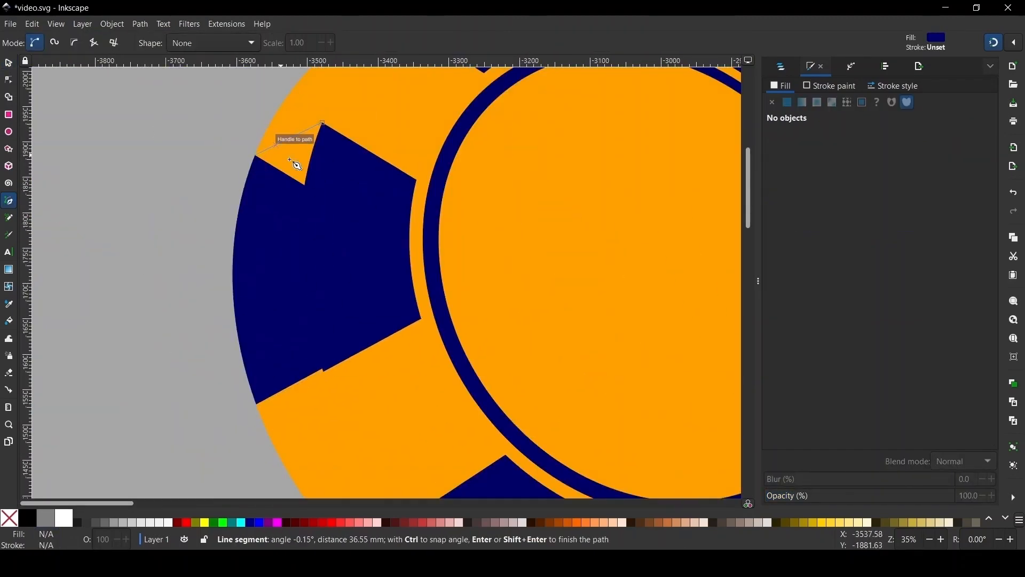
Complete the dark blue patch through the leftmost segment's front and rear corners, closing it at its starting node.
left_click(255, 155)
left_click(256, 404)
scroll(323, 372, "up", 5)
left_click(349, 349)
scroll(431, 126, "up", 5)
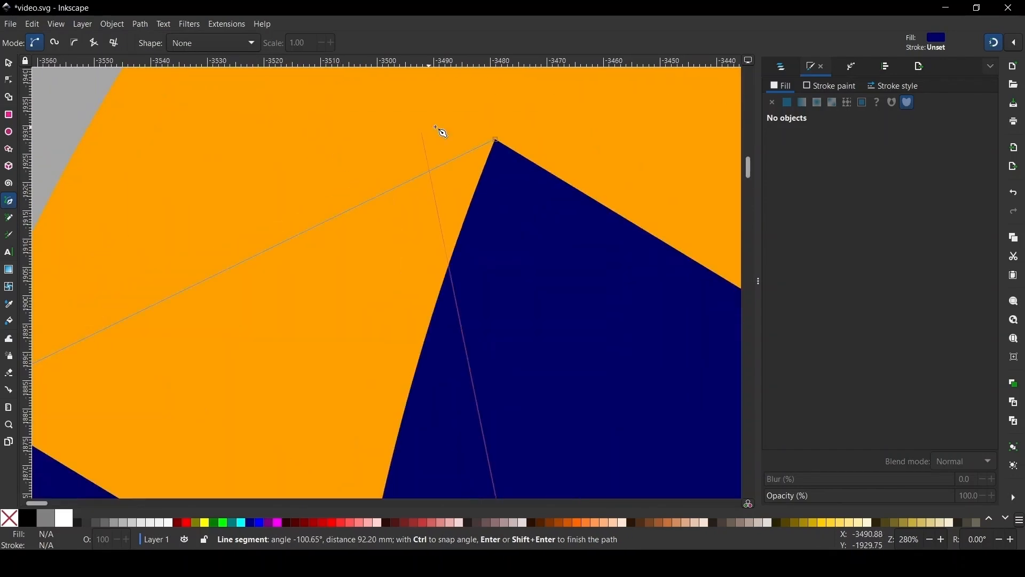
left_click(495, 140)
Draw a closed dark blue Pen patch joining the front and rear corners of the chip's lower-left blue segment.
scroll(501, 376, "down", 5)
left_click(511, 329)
left_click(416, 376)
left_click(92, 206)
left_click(186, 160)
left_click(511, 330)
Draw a closed patch about 150 by 79 mm over the blue sliver in the bottom orange segment, filled with orange ffa000.
scroll(614, 341, "up", 2)
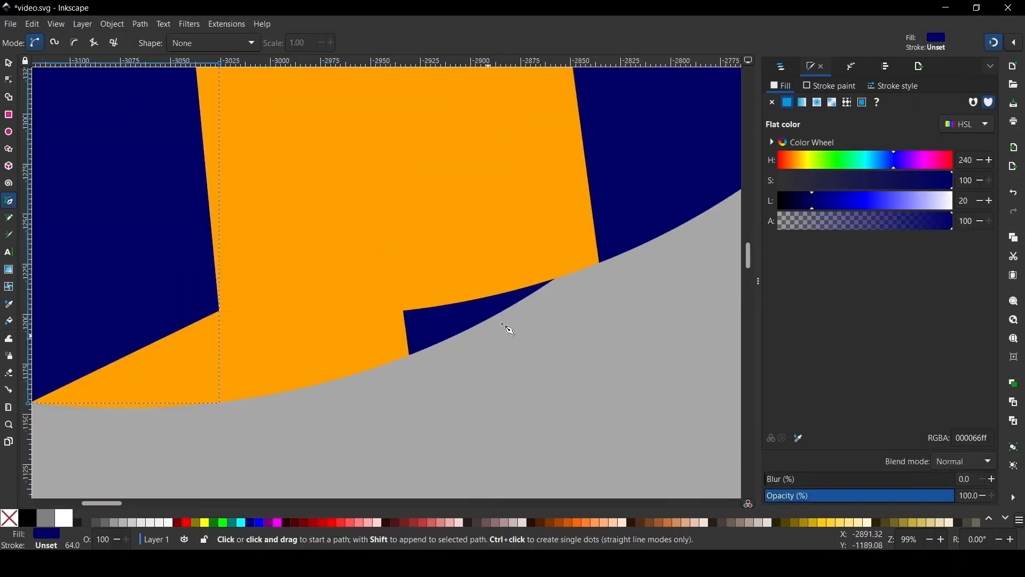
left_click(599, 264)
left_click(409, 354)
left_click(298, 252)
left_click(449, 198)
left_click(599, 265)
key("d")
scroll(480, 319, "up", 4)
scroll(529, 259, "down", 3)
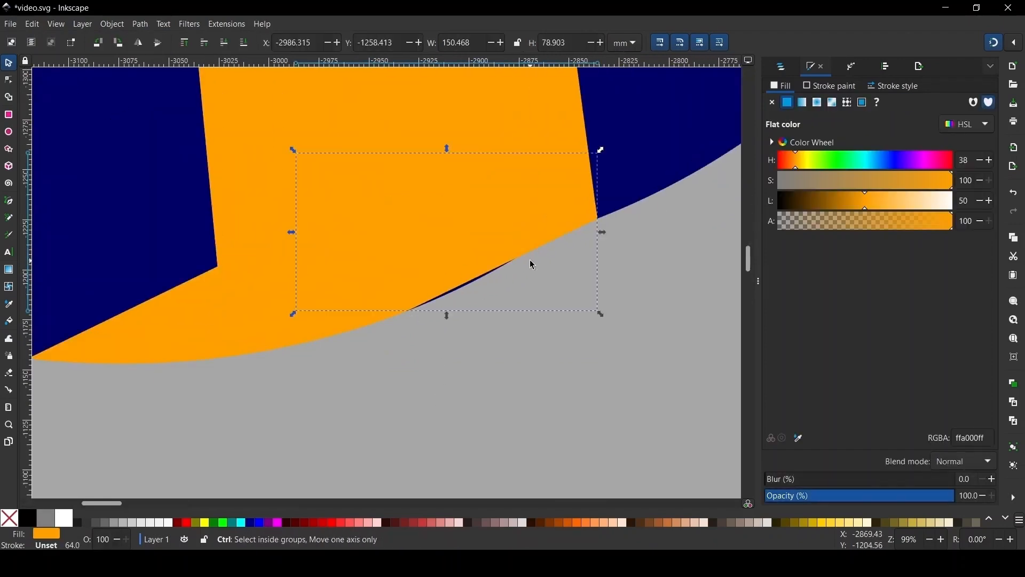
Bend the bottom orange patch's outer edge outward to follow the chip's curved outline, and deselect it.
scroll(448, 294, "up", 5)
key("n")
left_click_drag(446, 280, 450, 302)
left_click(368, 395)
scroll(373, 397, "down", 11)
Start a Pen path at the small notch between the lower-left orange and blue segments.
key("b")
scroll(425, 410, "up", 3)
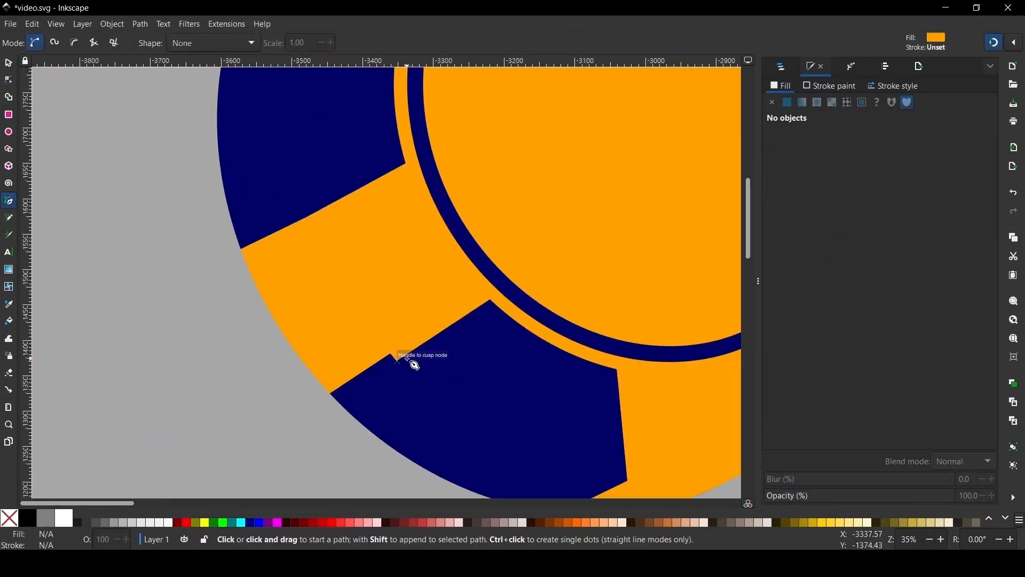
left_click(398, 361)
left_click(331, 393)
left_click(243, 249)
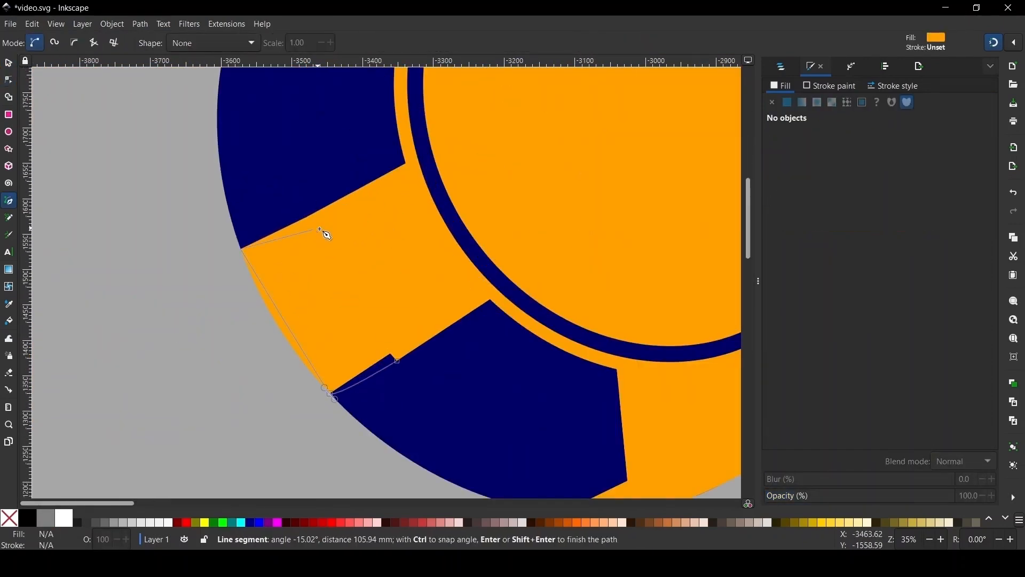
key("BackSpace")
key("BackSpace")
Complete a closed orange patch about 95 by 100 mm over the lower-left notch, and deselect it.
left_click(330, 393)
left_click(368, 323)
left_click(396, 360)
key("s")
key("Escape")
scroll(296, 316, "down", 3)
scroll(297, 235, "down", 1)
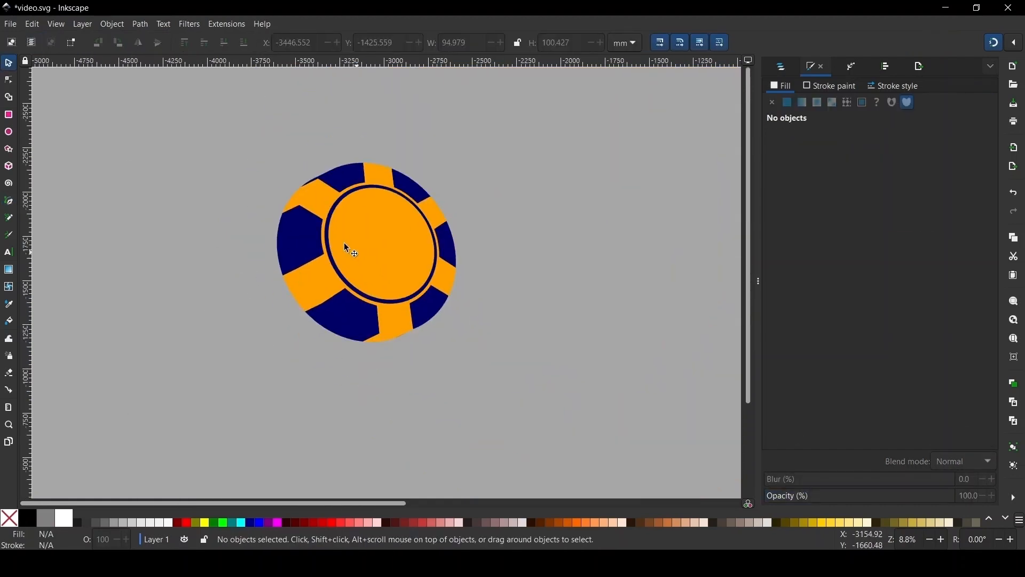
scroll(397, 249, "up", 1)
scroll(273, 331, "down", 1)
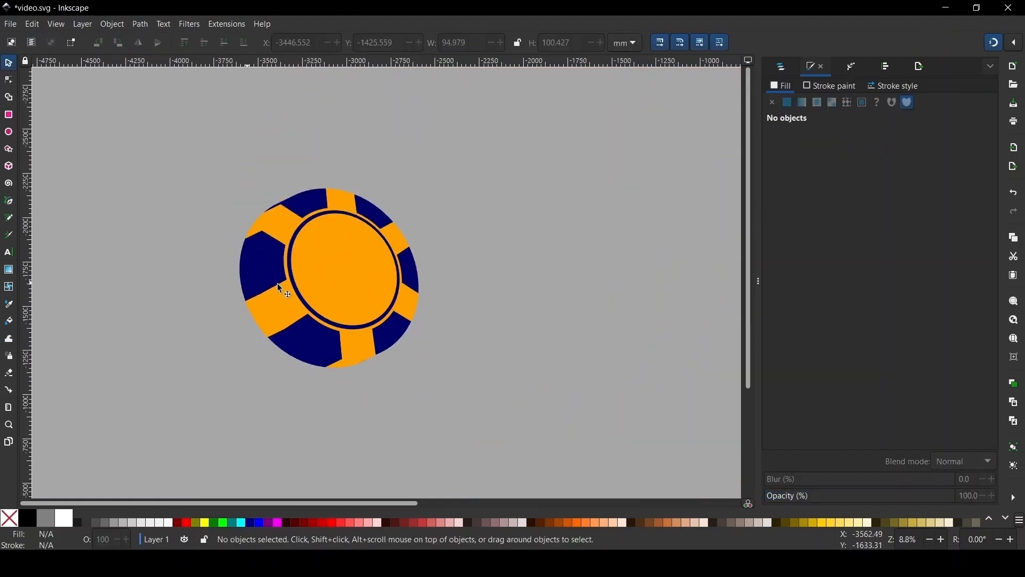
Move the grouped chip face away from the side pieces to an empty area of the canvas.
scroll(321, 252, "up", 1)
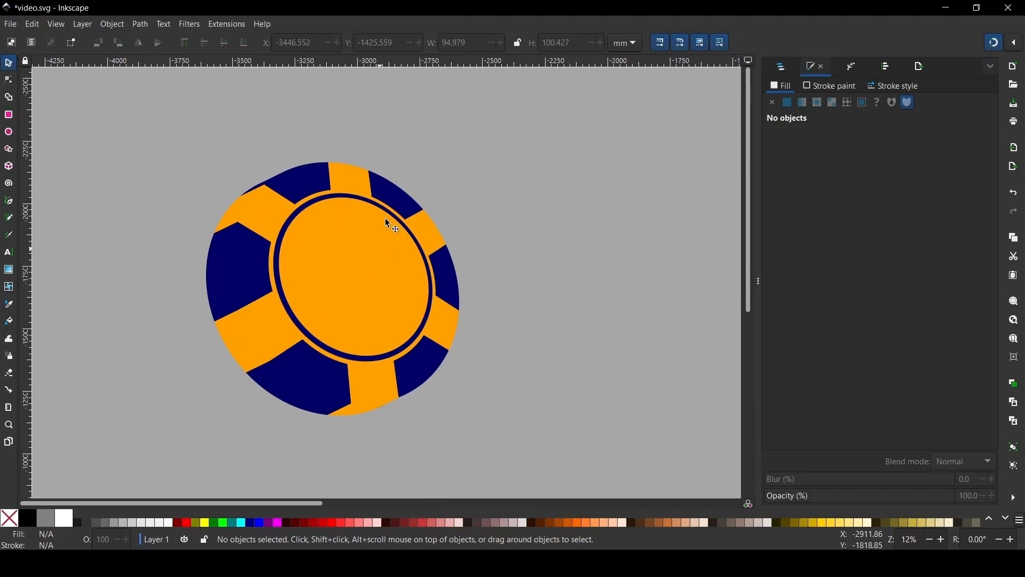
scroll(277, 195, "down", 1)
left_click(276, 195)
left_click_drag(320, 236, 583, 199)
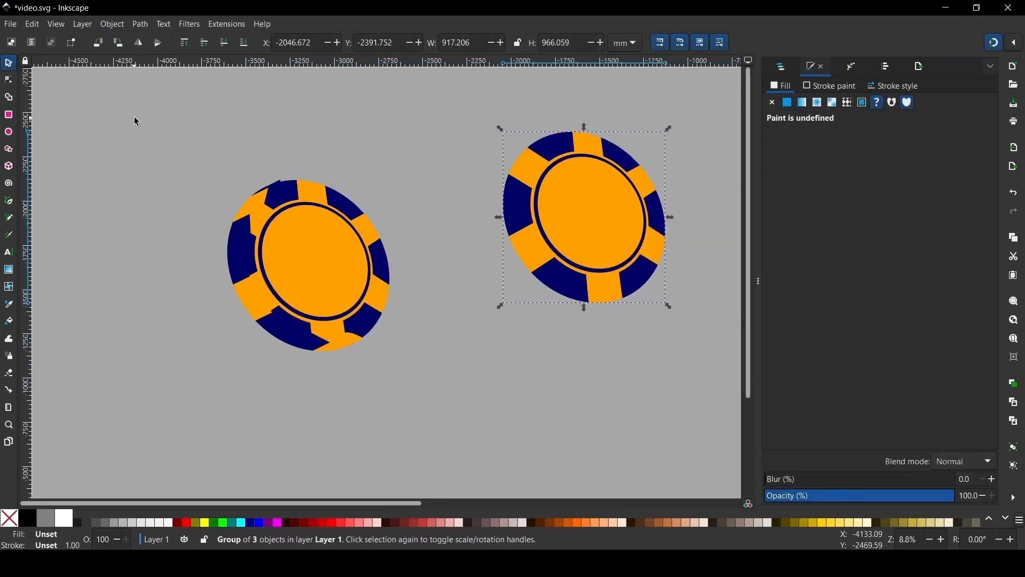
Group the chip's side pieces and make a shading copy with Multiply blend mode and 32.4% opacity.
left_click_drag(136, 122, 454, 423)
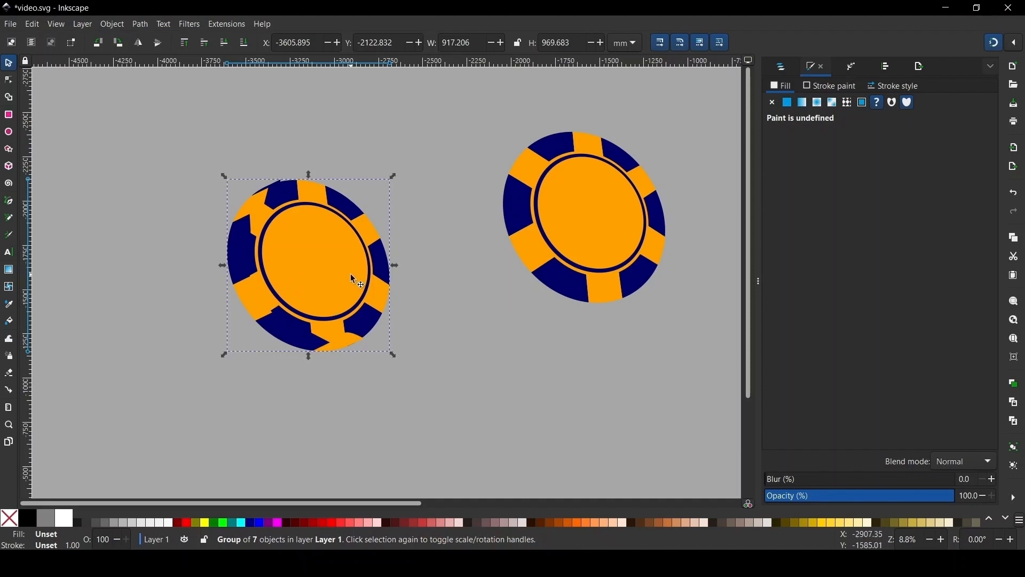
left_click(950, 473)
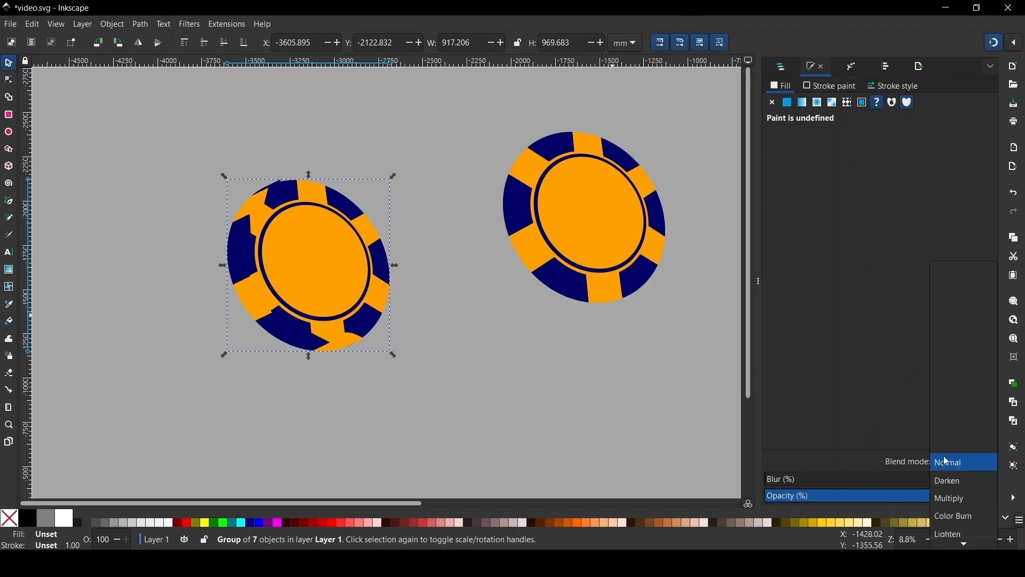
left_click(946, 451)
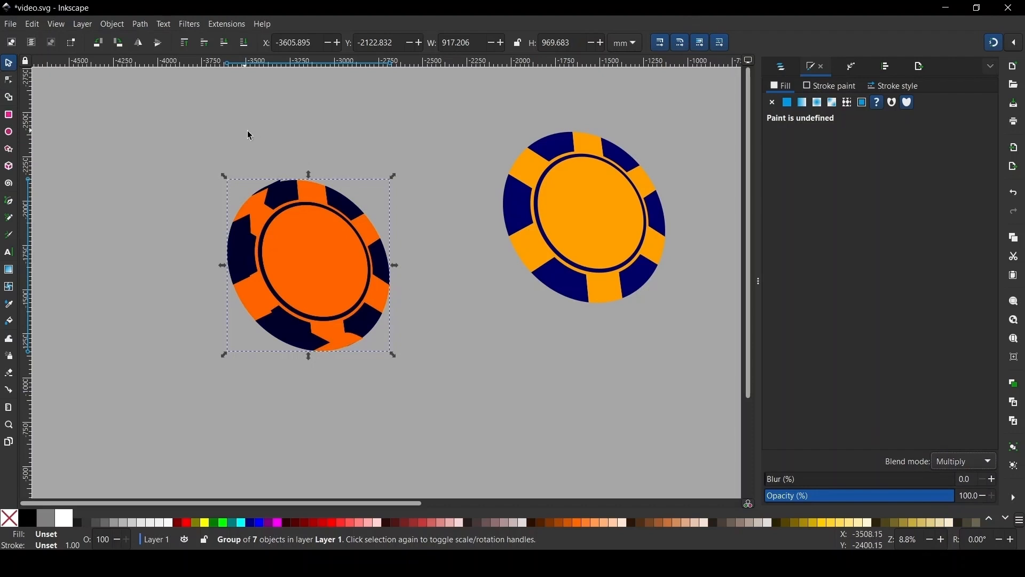
scroll(270, 230, "up", 1, "ctrl")
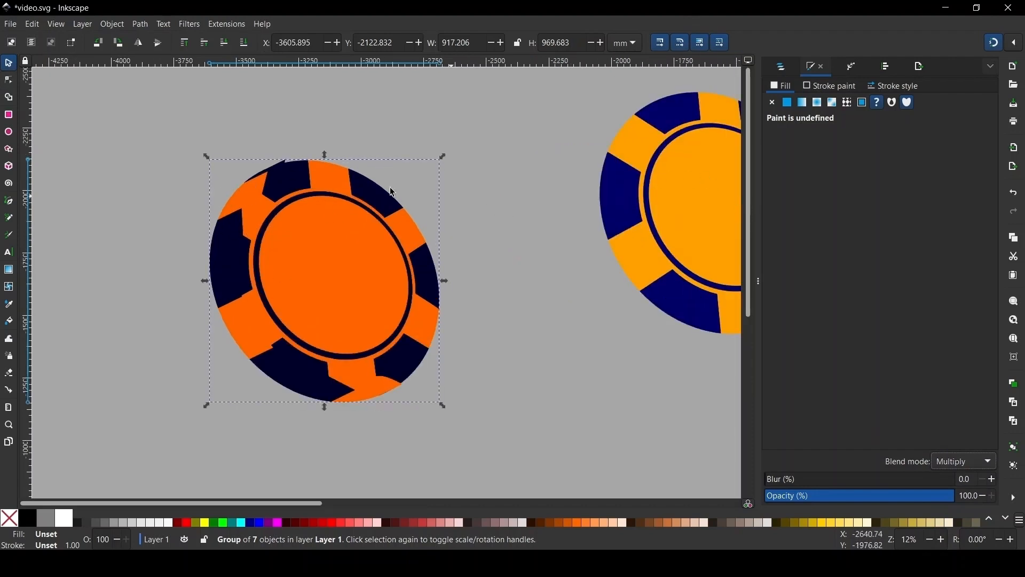
scroll(347, 204, "down", 1, "ctrl")
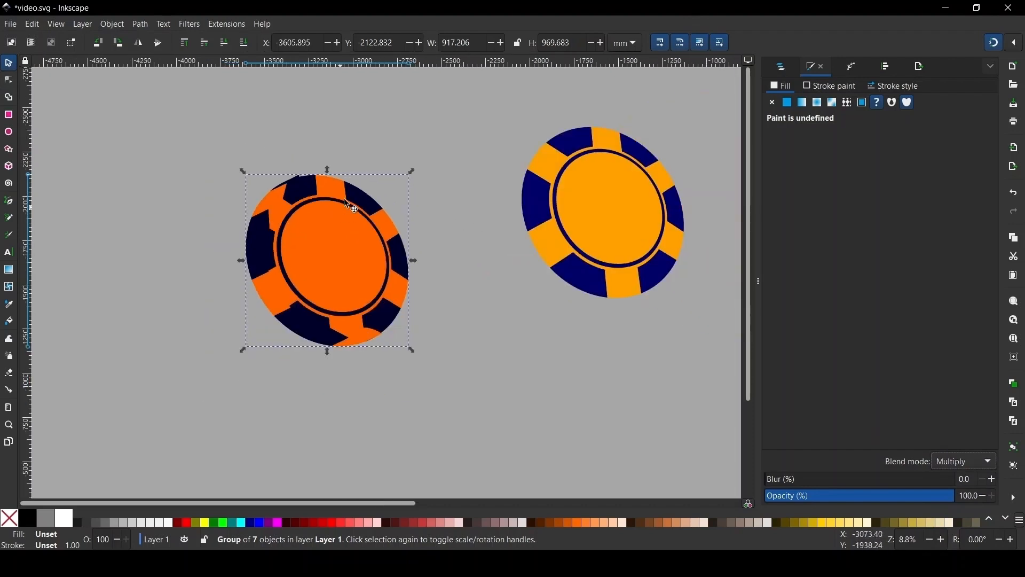
left_click(825, 500)
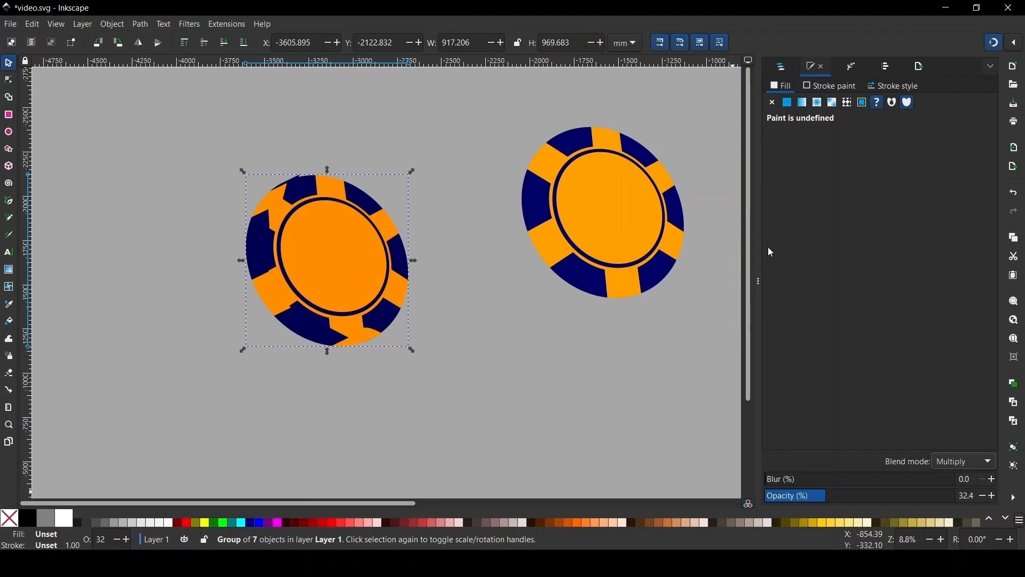
Place the chip face back over the side pieces, raise it to the front and align its segment corners with the side stripes.
left_click_drag(625, 201, 378, 236)
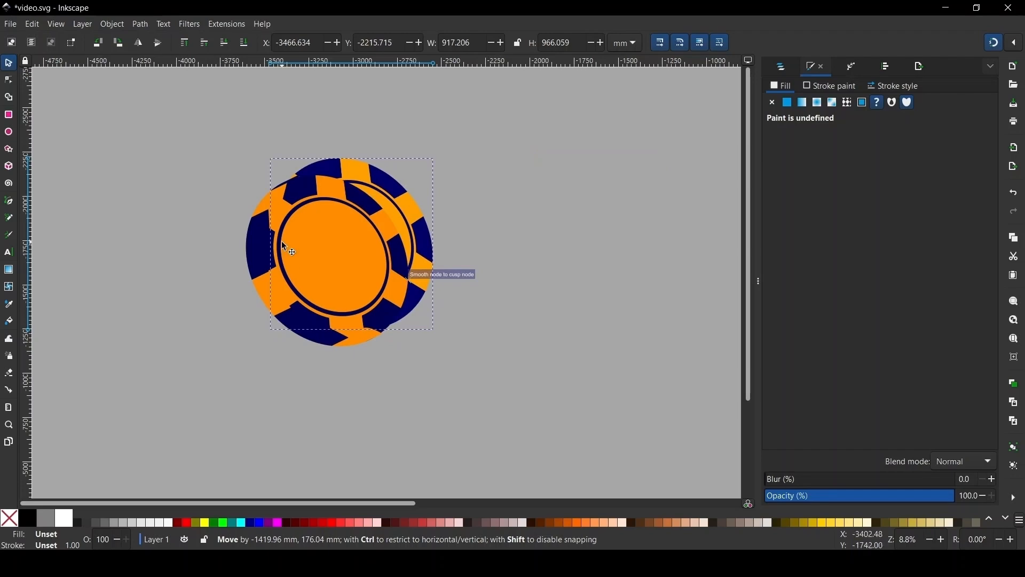
key("Home")
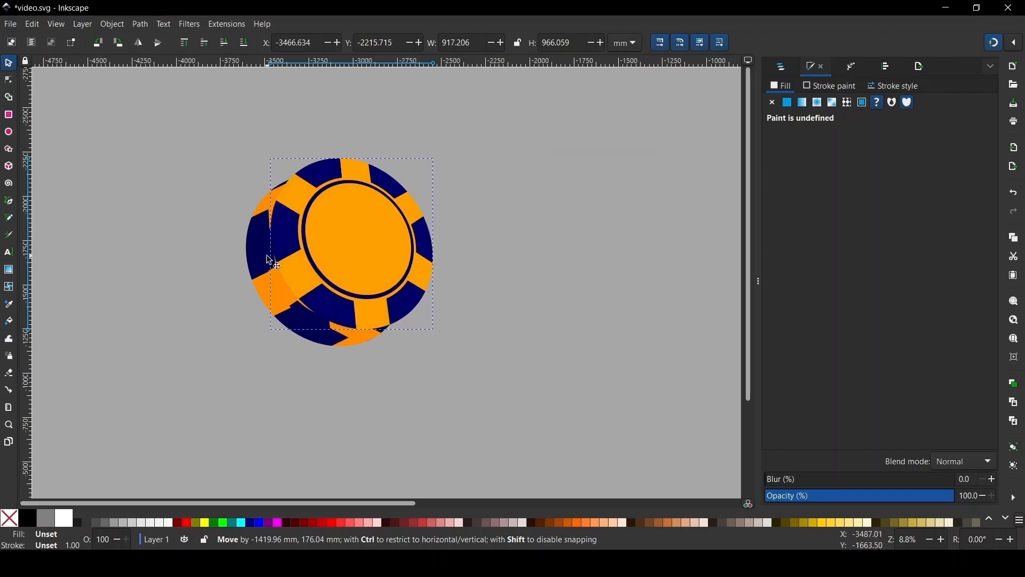
scroll(267, 256, "up", 4)
left_click_drag(468, 228, 453, 282)
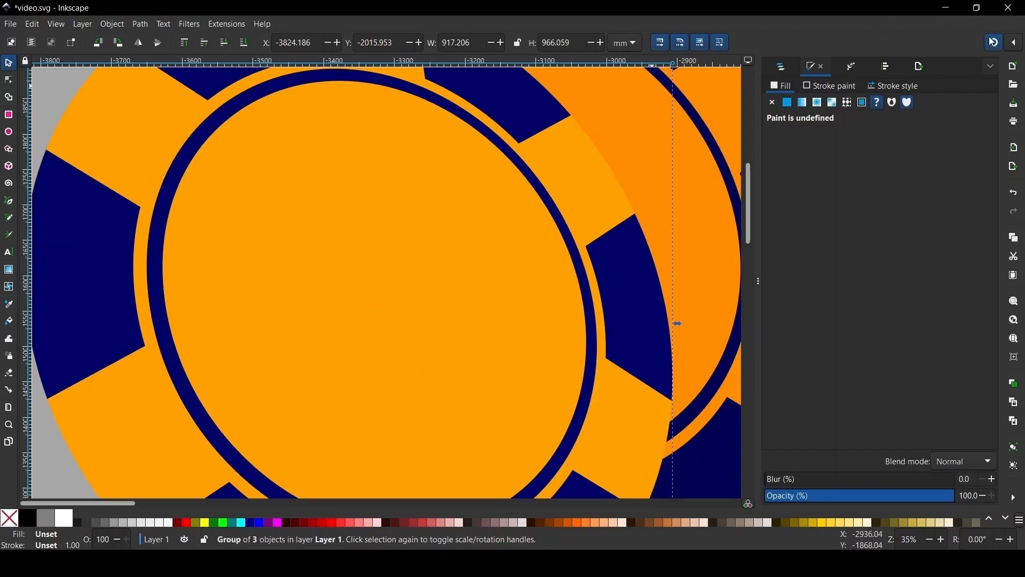
scroll(445, 189, "down", 1)
left_click_drag(445, 189, 486, 175)
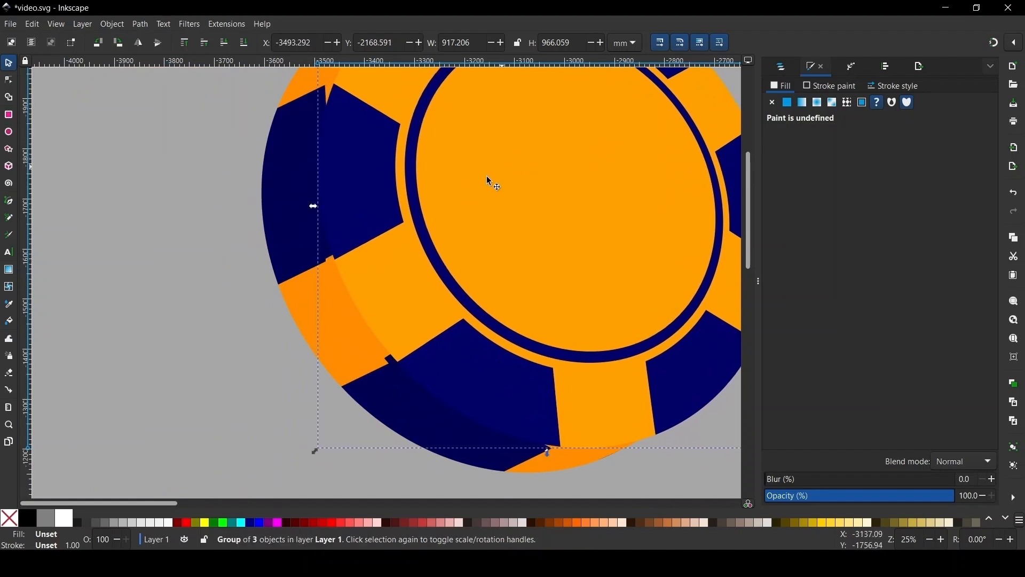
scroll(329, 263, "up", 6)
left_click_drag(459, 252, 421, 260)
left_click(994, 44)
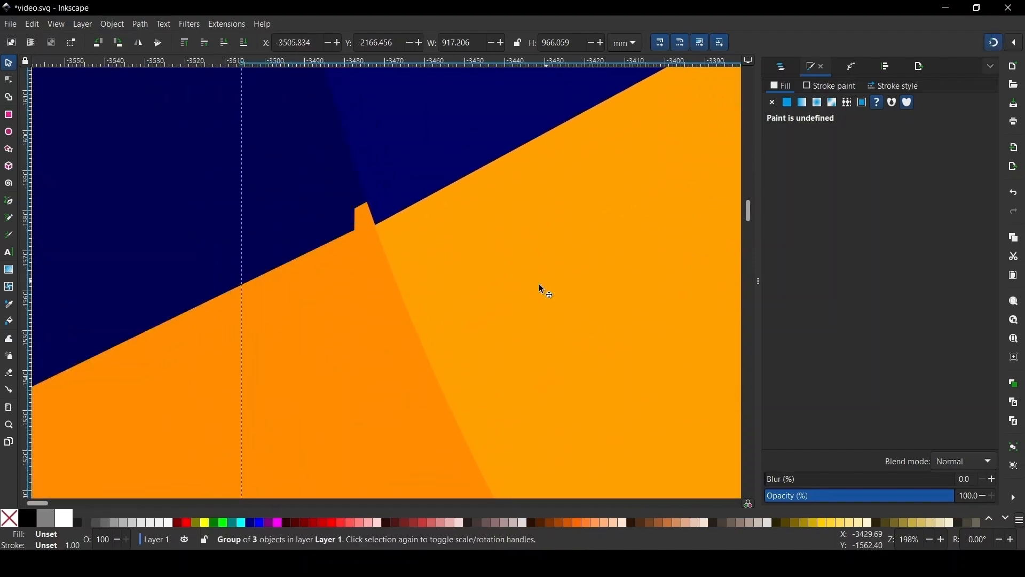
left_click_drag(487, 263, 473, 268)
scroll(240, 220, "down", 6)
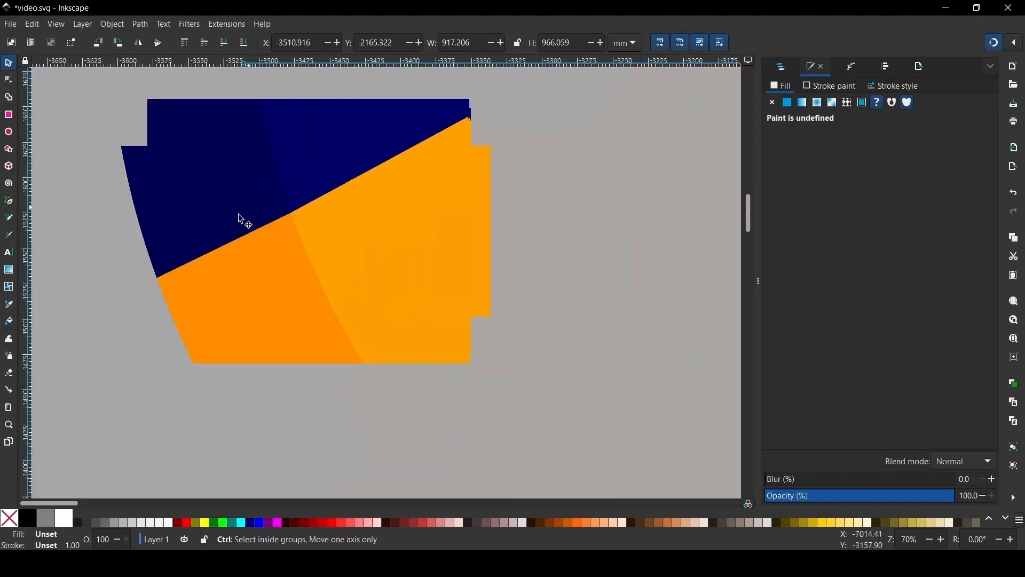
scroll(210, 250, "down", 2)
left_click(316, 347)
scroll(319, 333, "down", 1)
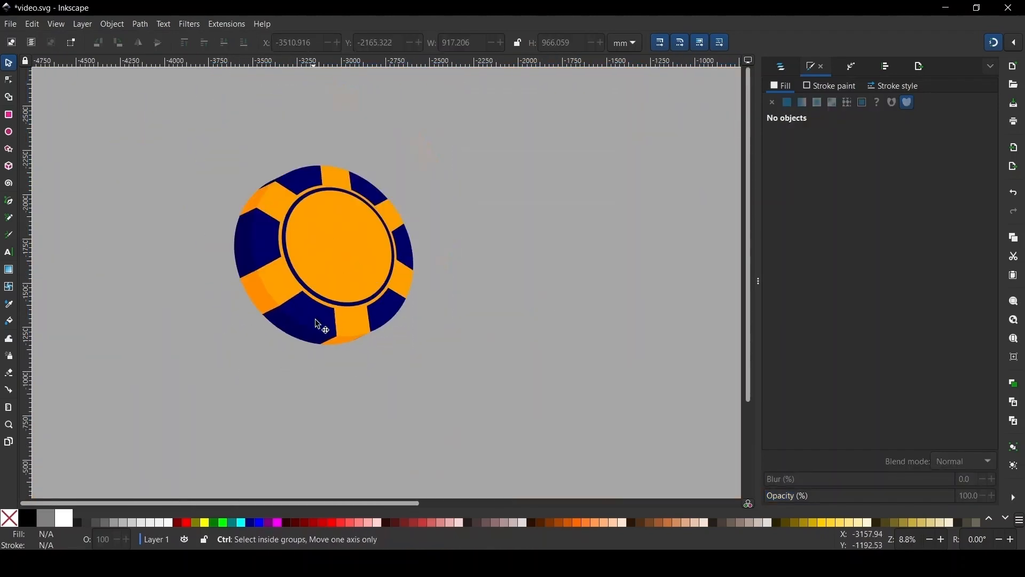
Set the opacity of the Multiply shading group on the chip's side to 40.5%.
scroll(243, 190, "up", 3)
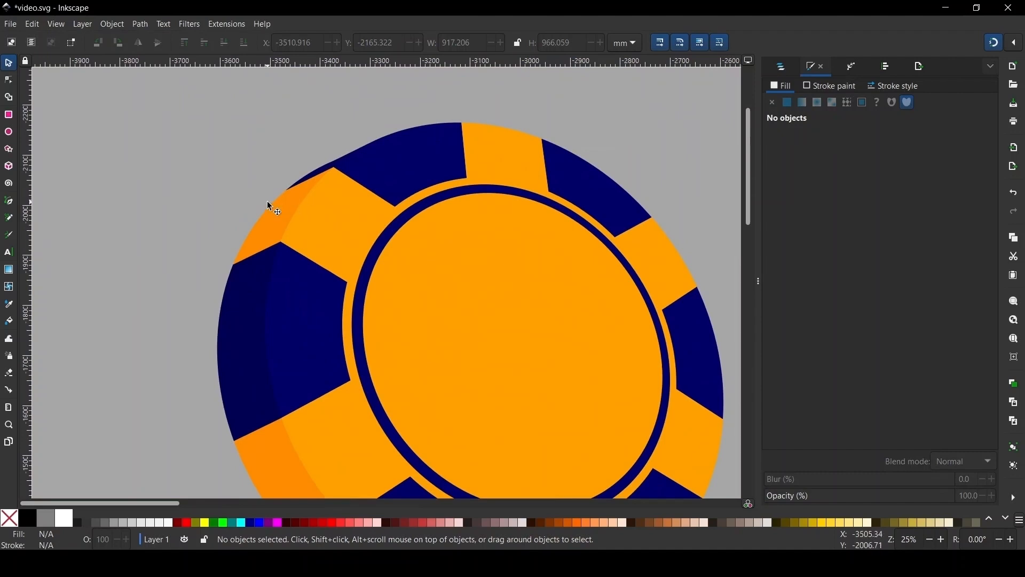
scroll(267, 202, "down", 2)
left_click(318, 230)
scroll(308, 151, "down", 1)
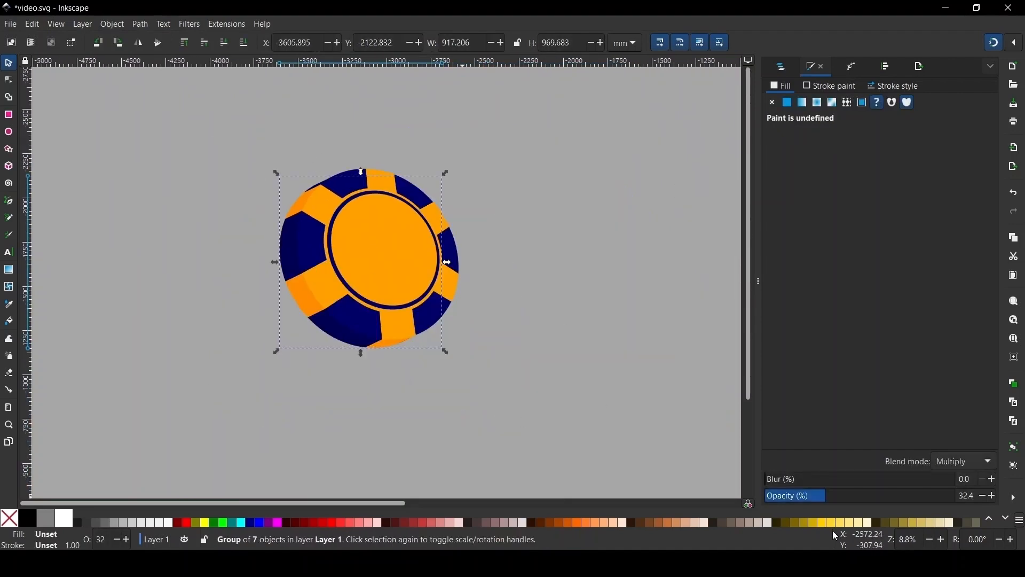
left_click_drag(832, 502, 843, 501)
key("Escape")
scroll(338, 206, "down", 1)
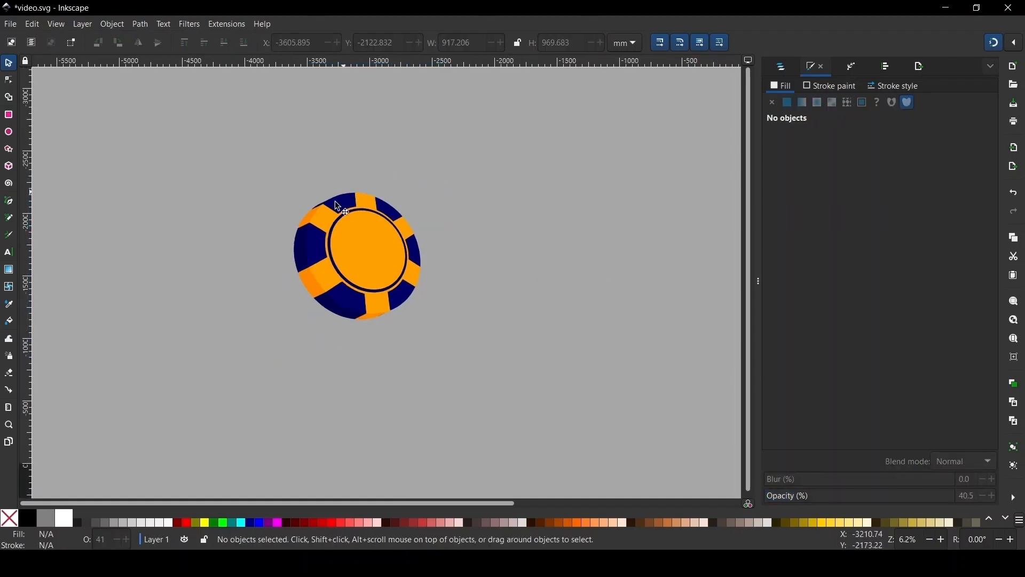
Group the chip face, side pieces and shading into one object.
left_click_drag(226, 143, 675, 477)
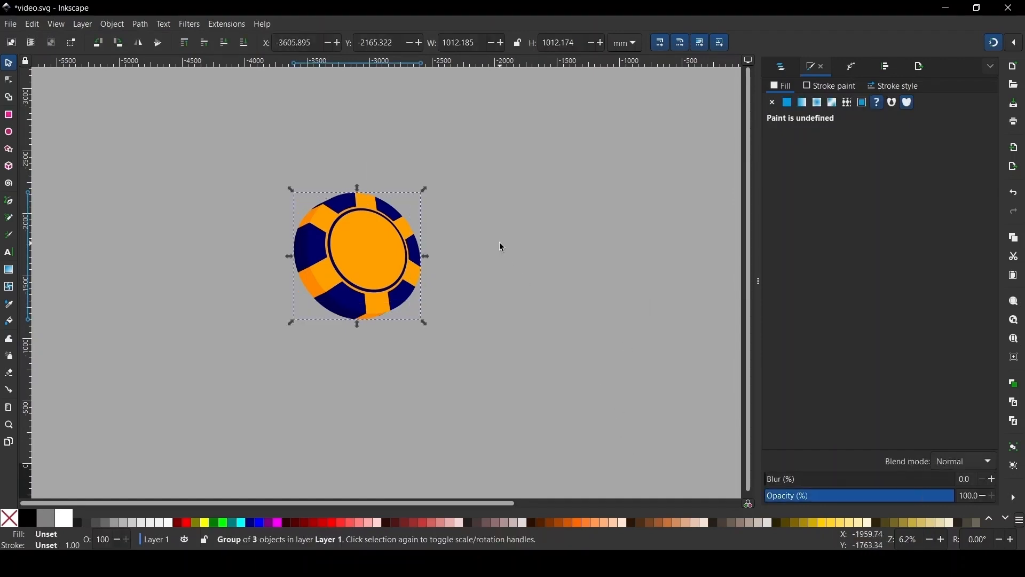
key("Escape")
scroll(303, 199, "up", 5)
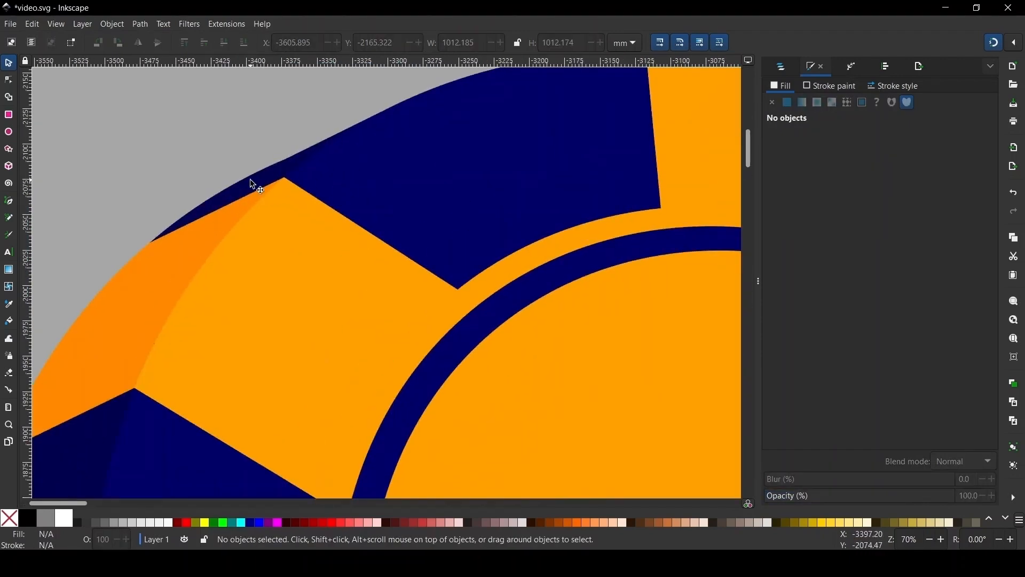
scroll(329, 267, "down", 4)
scroll(326, 262, "down", 1)
scroll(270, 200, "up", 1)
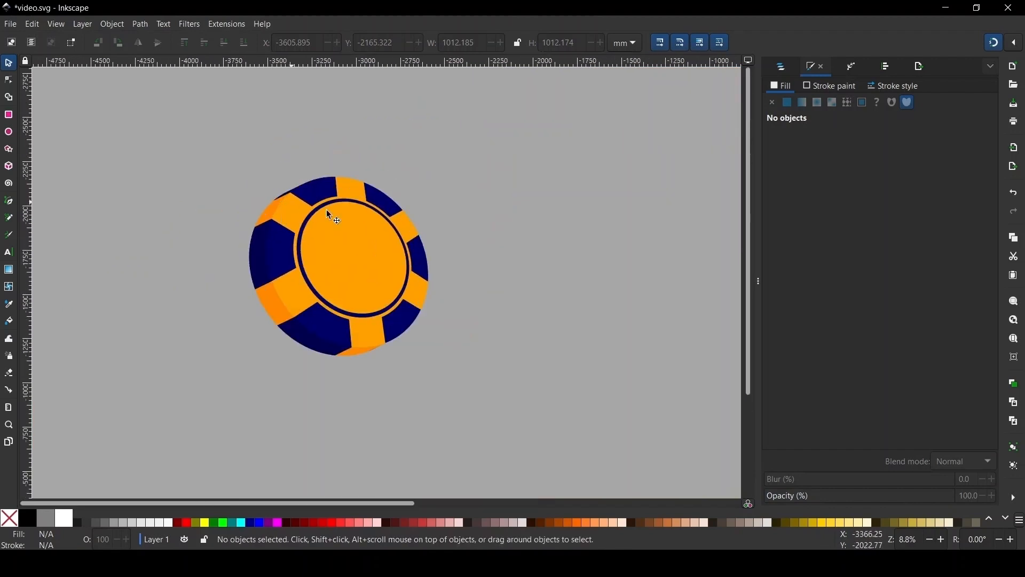
Apply the Transform by 2 points path effect to the chip group and show its handles for editing.
left_click(381, 296)
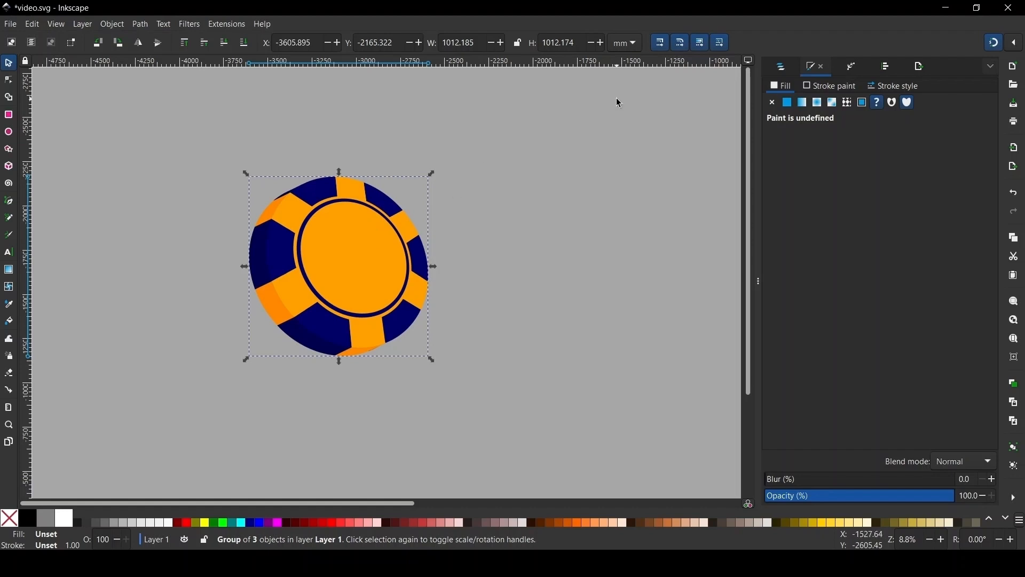
left_click(855, 67)
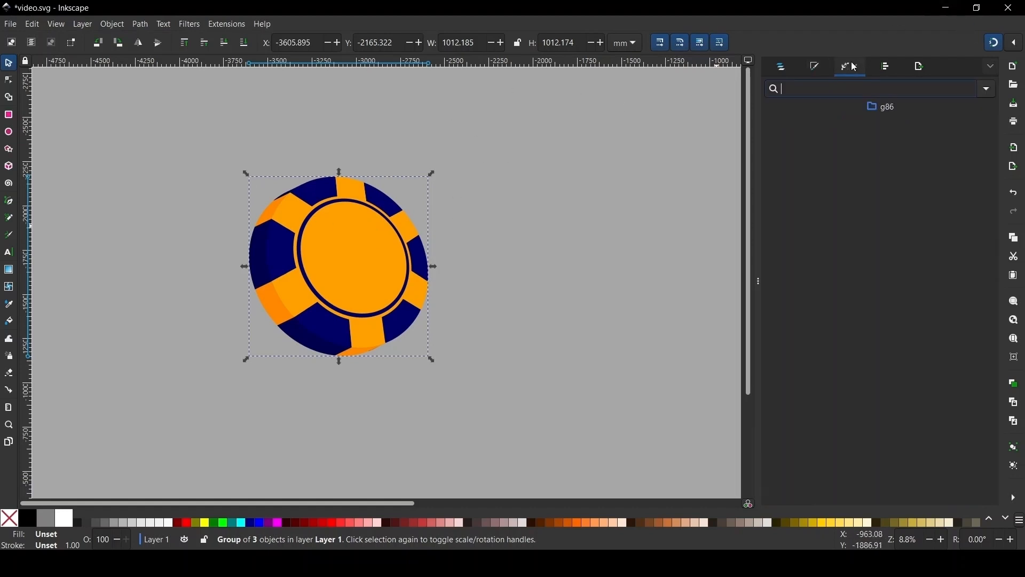
left_click(987, 88)
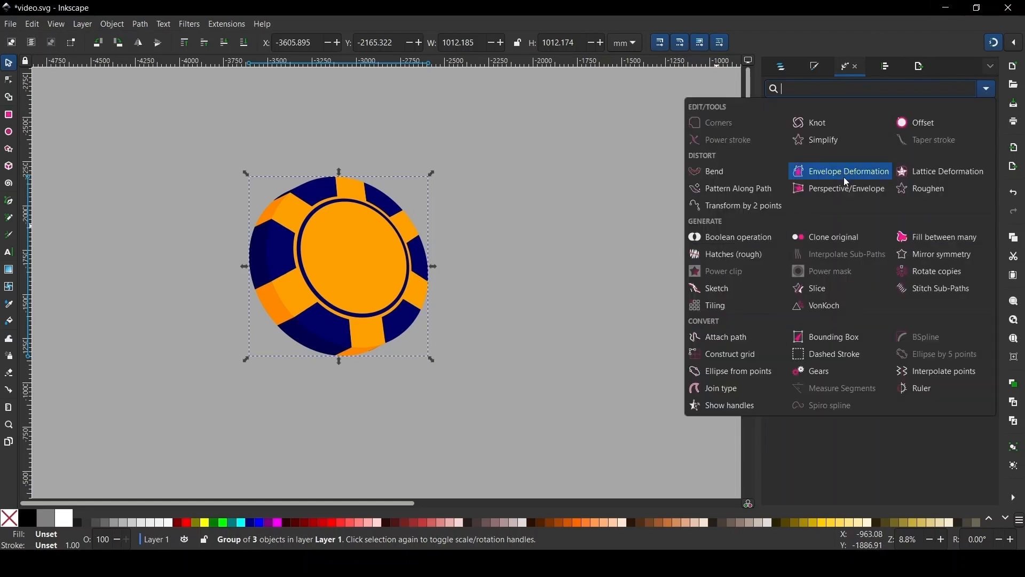
left_click(765, 213)
key("n")
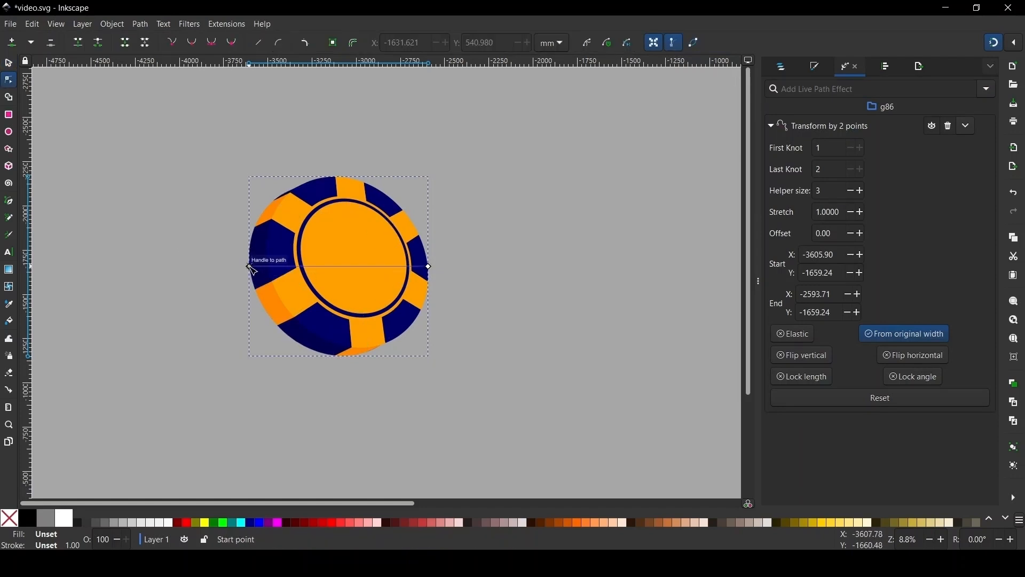
Shrink and tilt the chip by moving the effect's start point to about X -3506, Y -1466, trying the Elastic option on and off.
left_click_drag(251, 266, 287, 283)
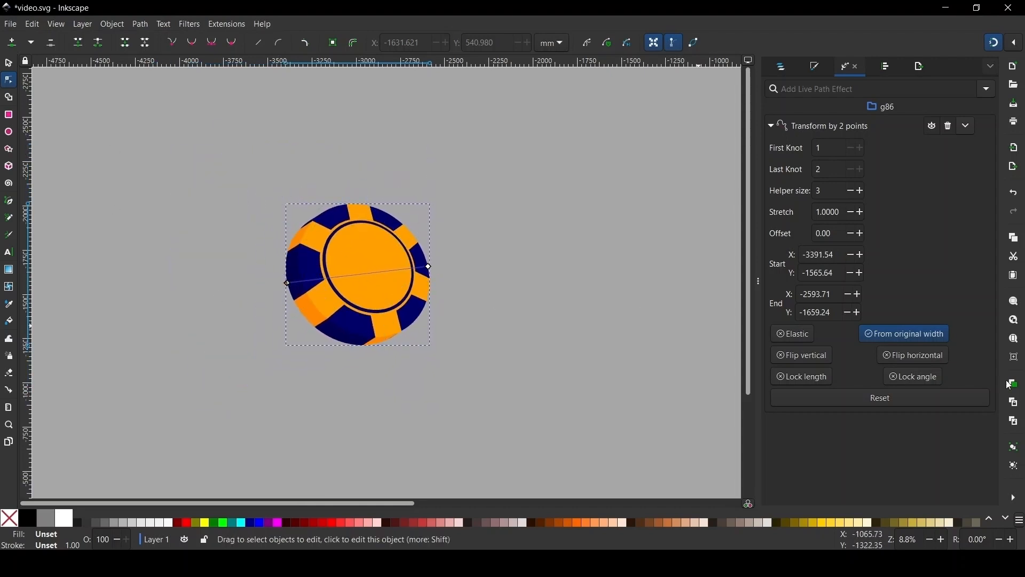
left_click(805, 340)
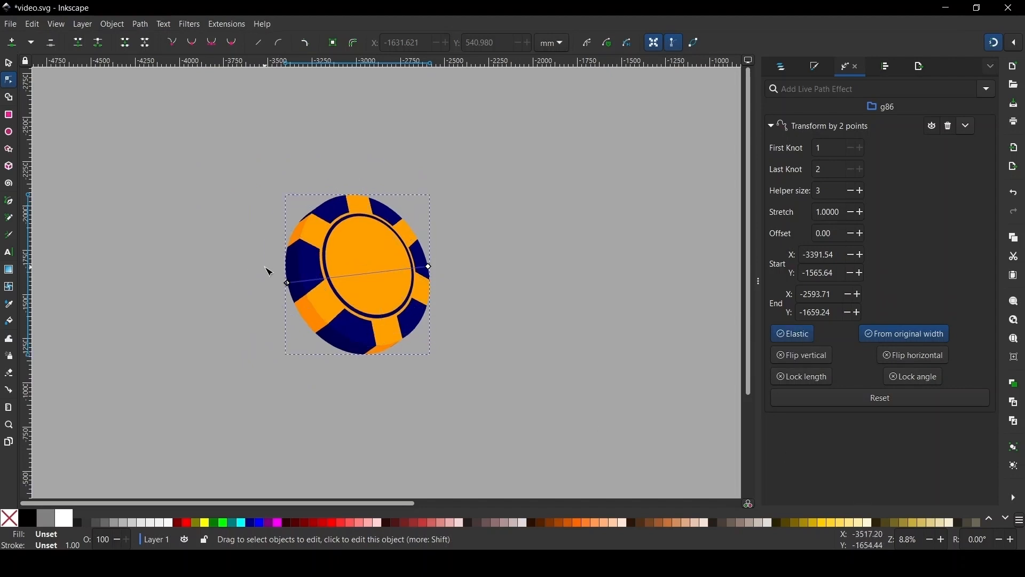
left_click_drag(288, 283, 272, 304)
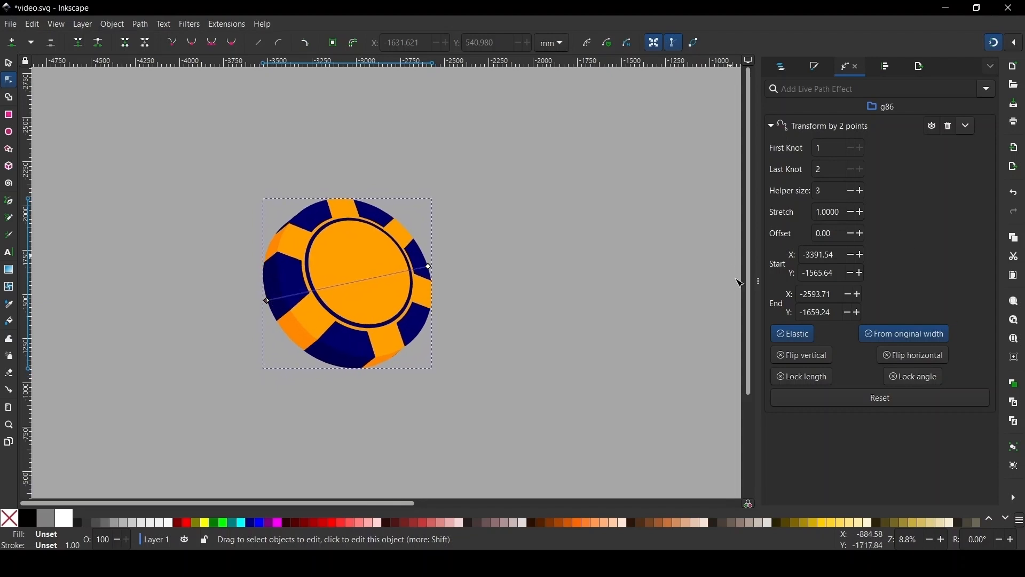
left_click(795, 334)
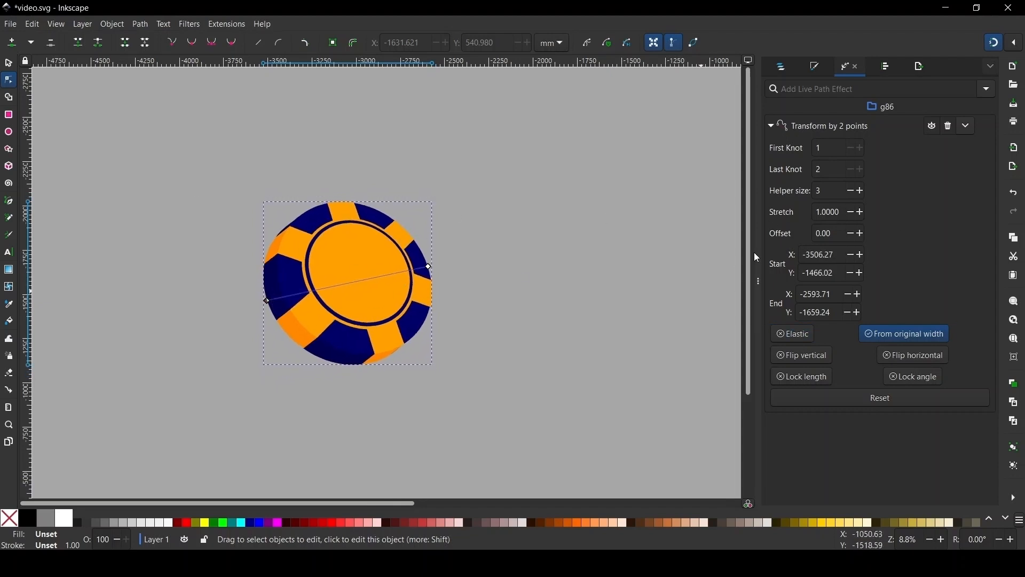
Set the effect's Stretch to 1.0200 and convert the chip to paths to make the transformation permanent.
left_click(862, 212)
left_click(861, 211)
left_click(860, 211)
left_click(861, 211)
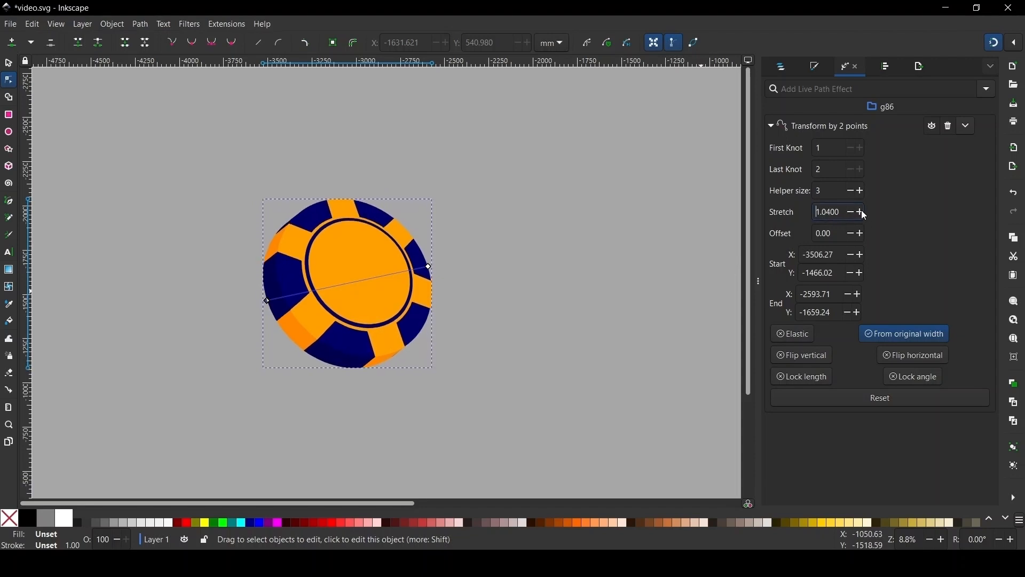
left_click(861, 211)
left_click(861, 211)
left_click(860, 210)
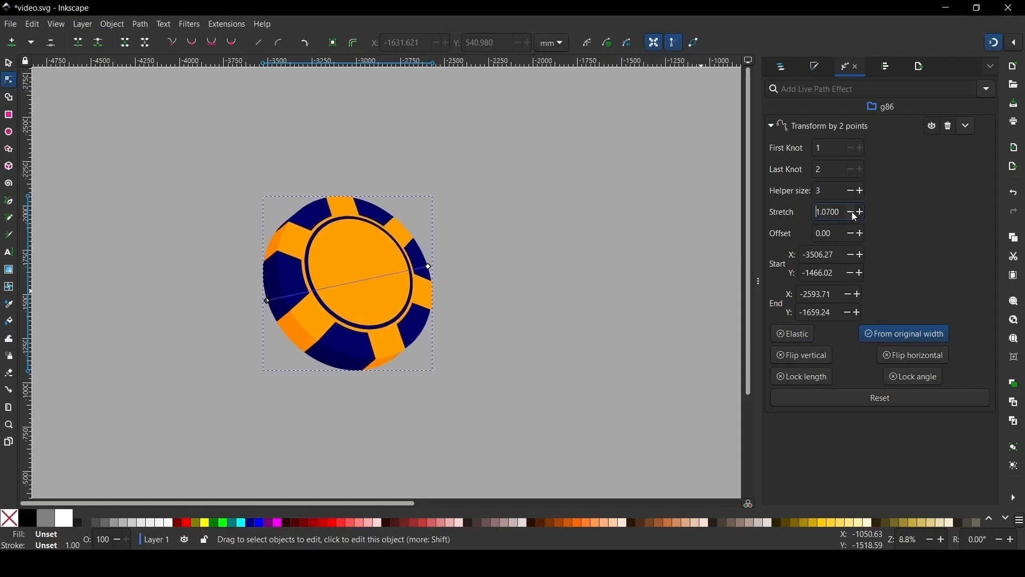
left_click(855, 215)
left_click(854, 216)
left_click(854, 215)
left_click(854, 215)
left_click(855, 215)
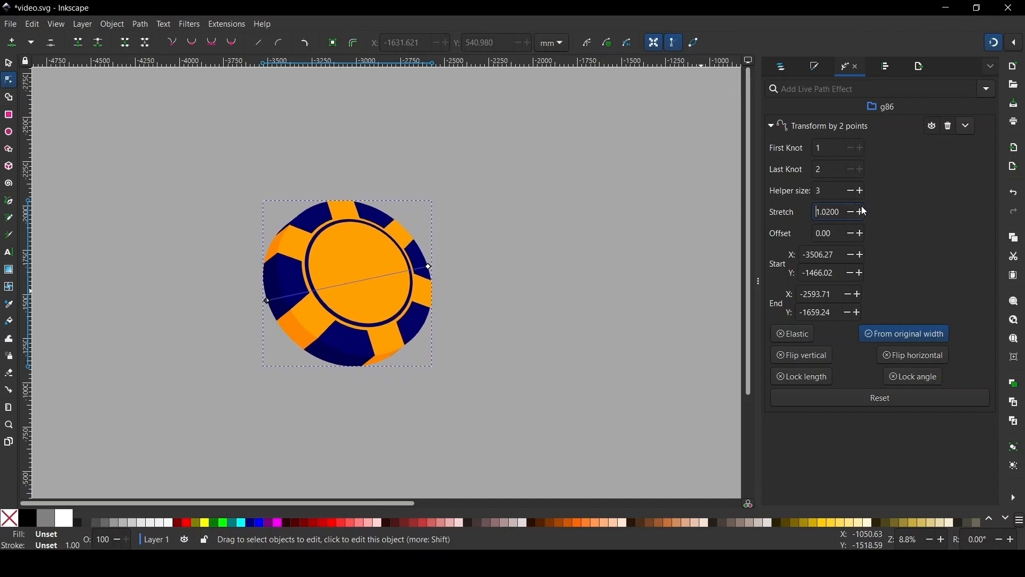
left_click(862, 212)
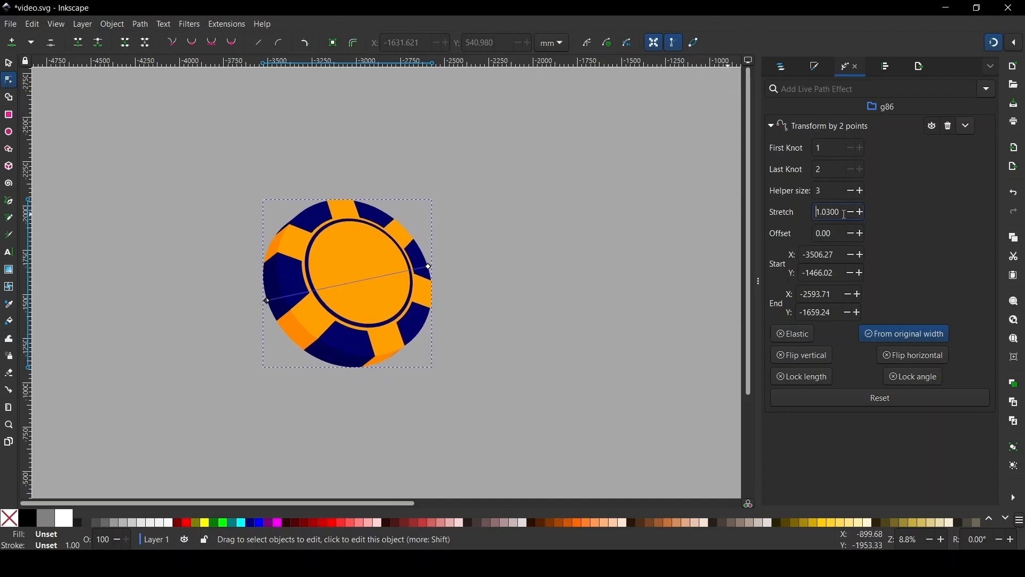
left_click(853, 212)
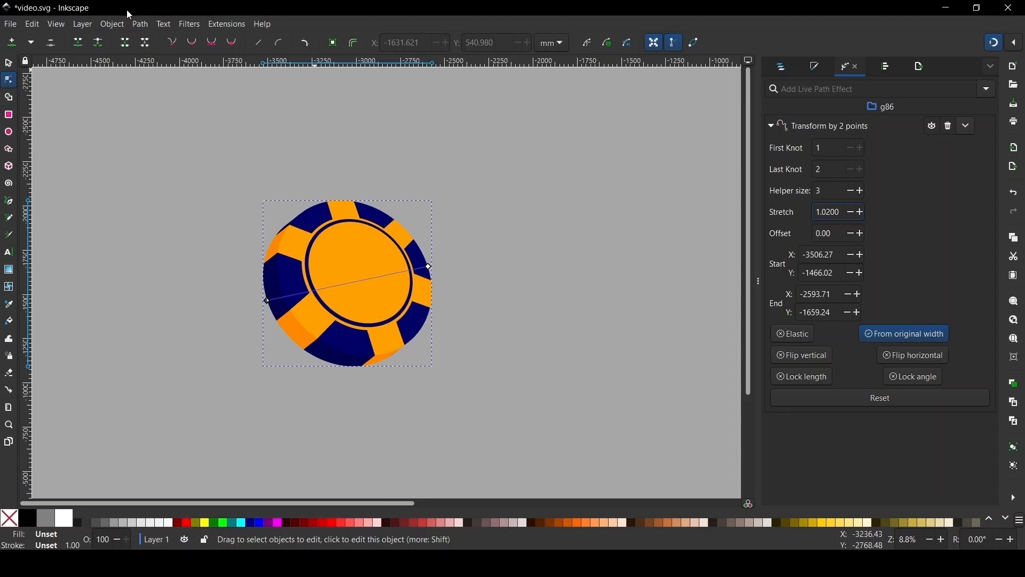
left_click(159, 25)
left_click(149, 39)
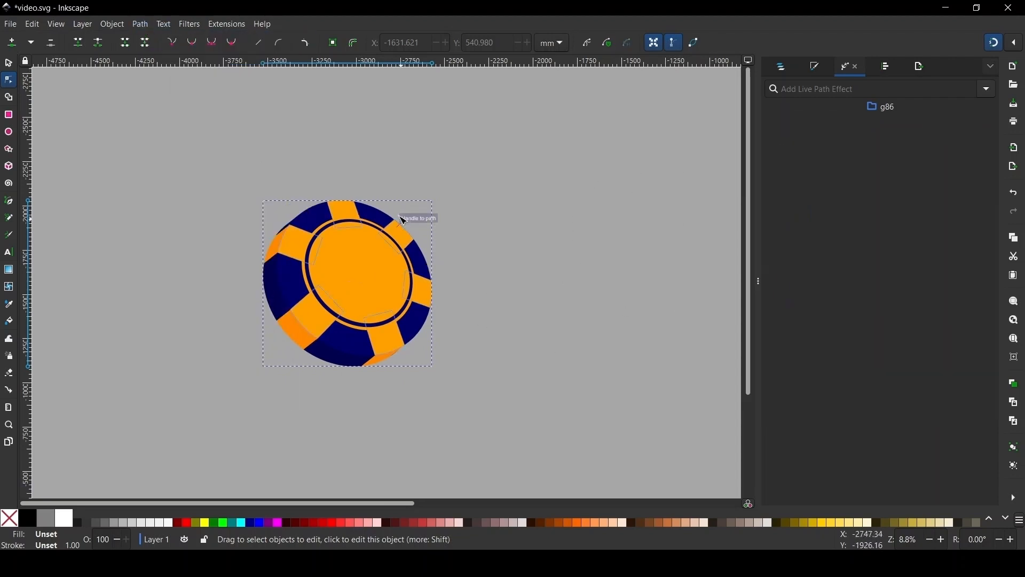
Duplicate the chip group and place the copy to the right of the original, at about X -2425, Y -2104 mm.
left_click(9, 64)
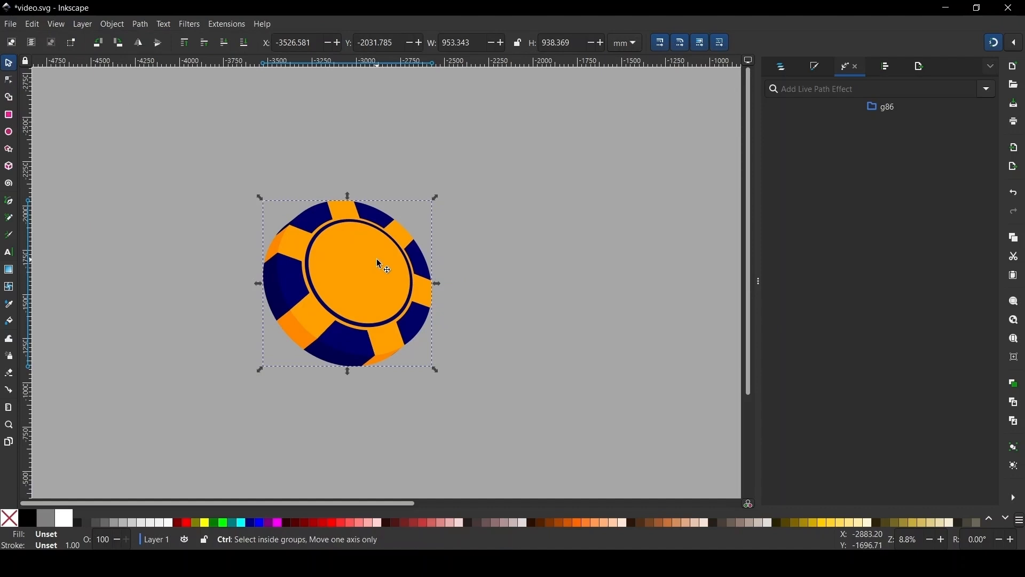
left_click(382, 268)
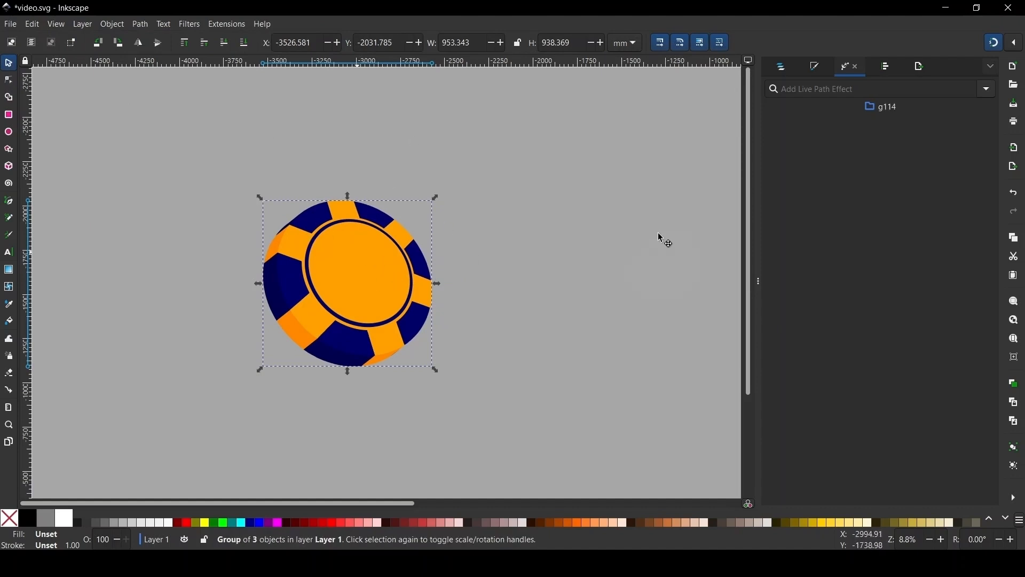
key("ctrl+v")
left_click_drag(663, 240, 547, 245)
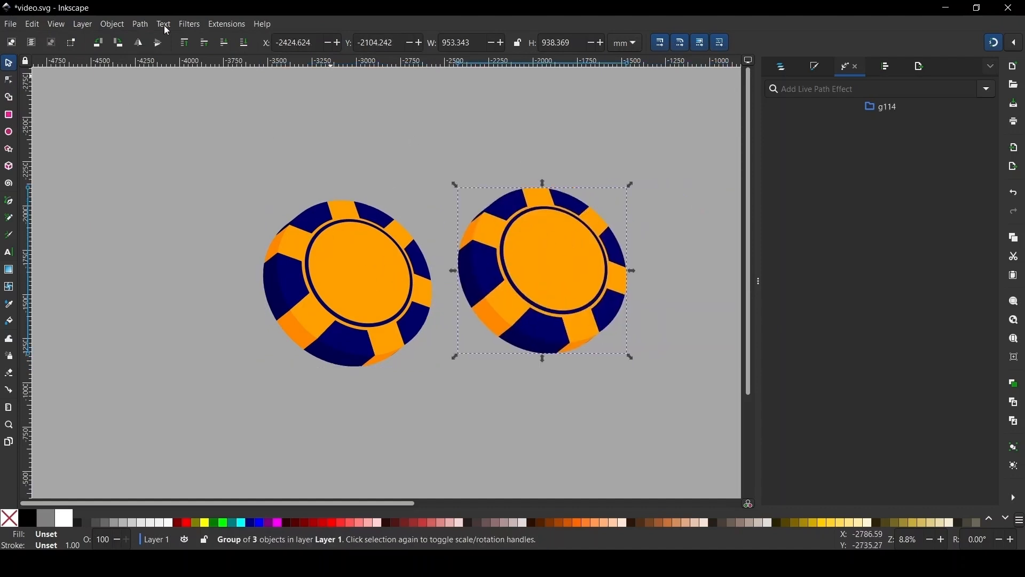
Flip the copied chip horizontally so it mirrors the original.
left_click(146, 47)
scroll(119, 219, "down", 1, "ctrl")
left_click_drag(337, 279, 311, 265)
scroll(283, 256, "up", 2, "ctrl")
left_click(528, 249)
scroll(382, 272, "down", 1, "ctrl")
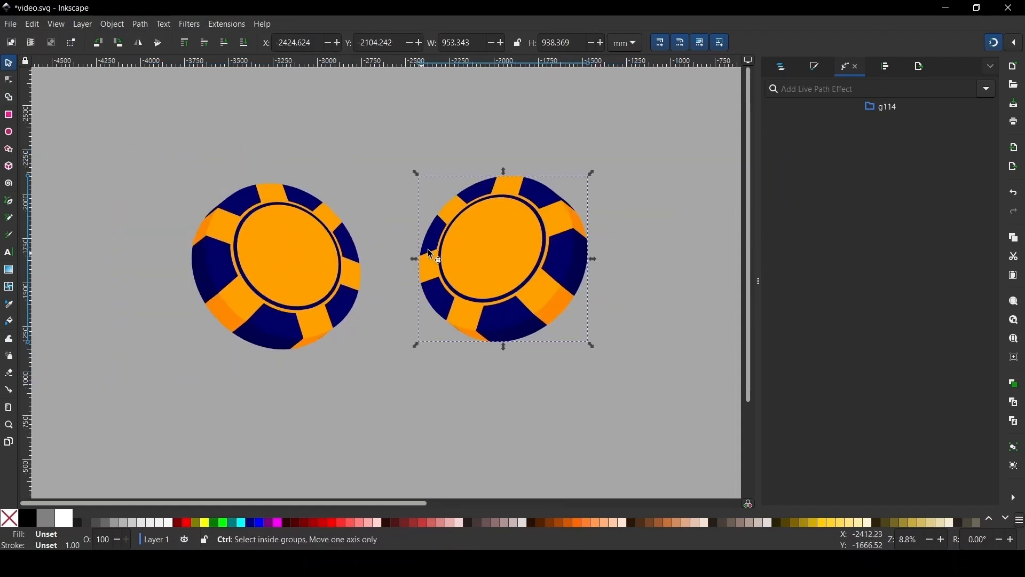
Skew the mirrored chip slightly along both axes, to about 958 mm wide and 935 mm high.
scroll(541, 195, "up", 1, "ctrl")
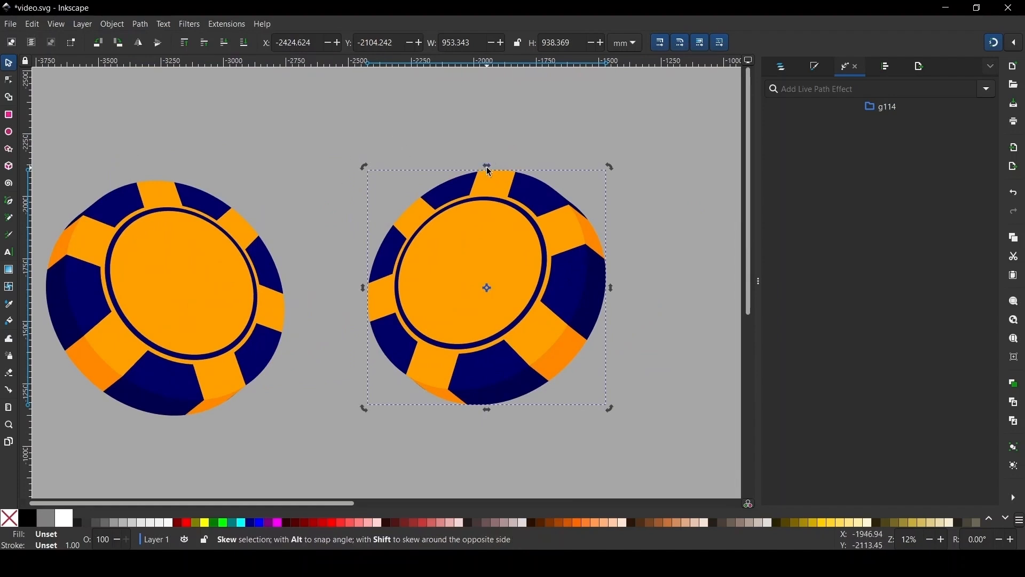
left_click_drag(489, 170, 489, 170)
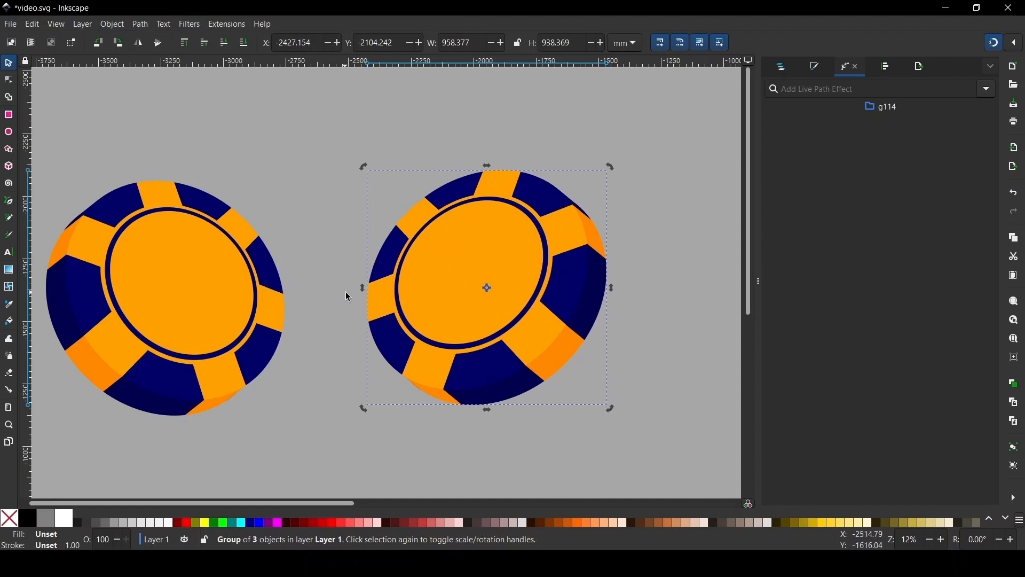
left_click_drag(365, 294, 367, 288)
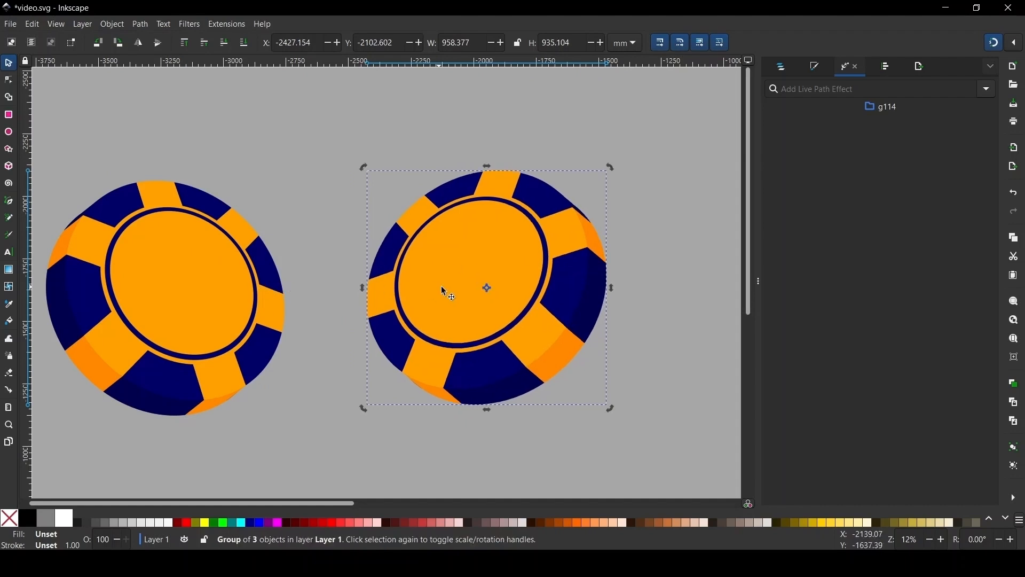
scroll(453, 289, "down", 1, "ctrl")
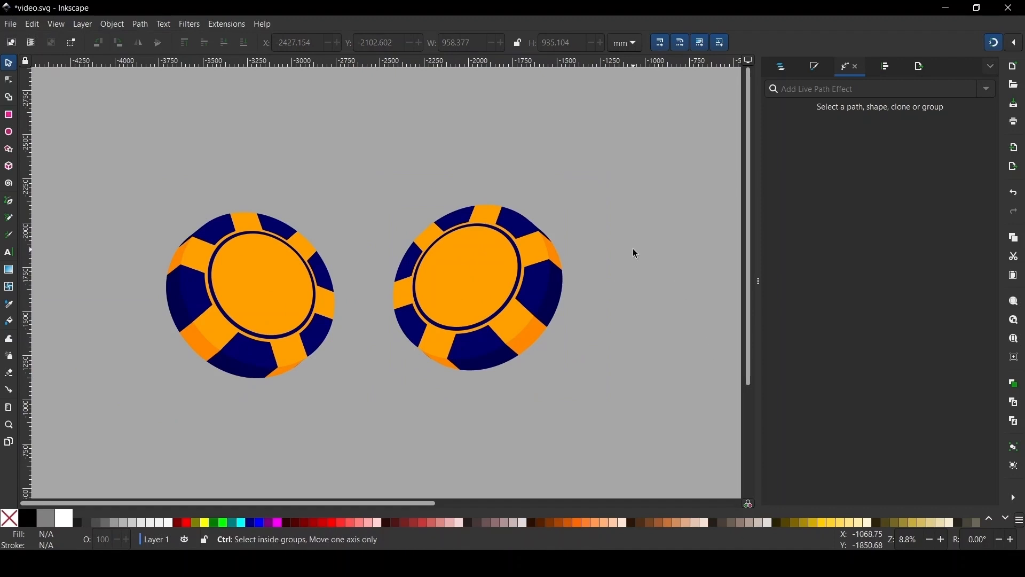
scroll(634, 251, "down", 1)
scroll(398, 294, "up", 2)
scroll(433, 192, "down", 2)
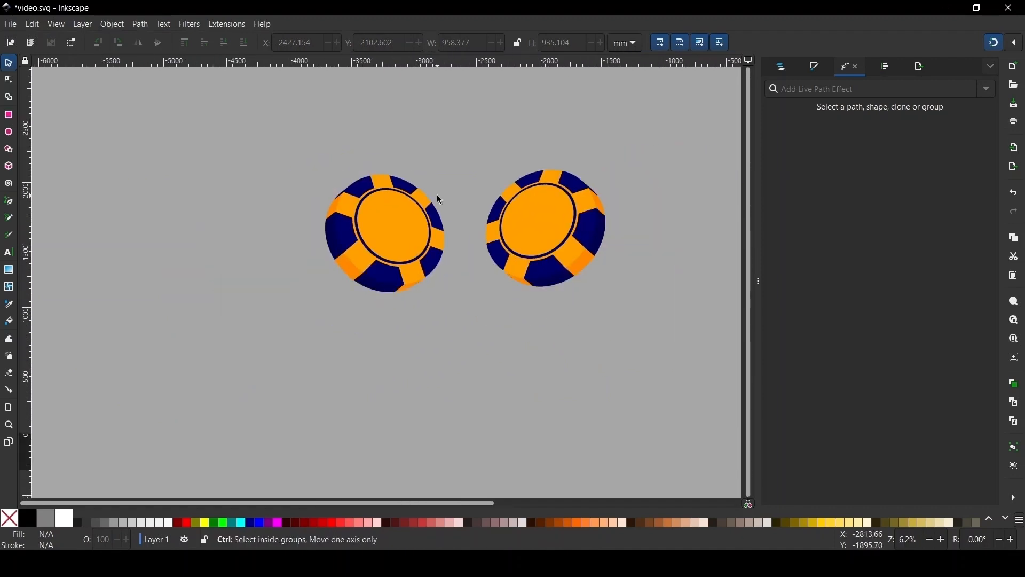
Duplicate the mirrored chip, move the copy below and left of the others to about X -4950, Y -1125 mm, and flip it horizontally.
left_click(590, 235)
key("ctrl+d")
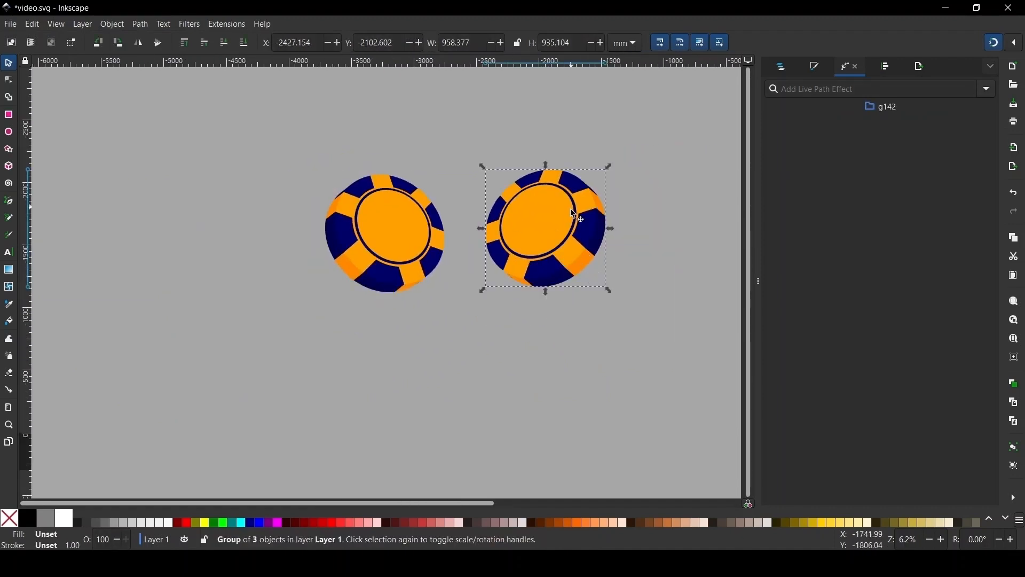
left_click_drag(590, 249, 274, 371)
left_click(134, 44)
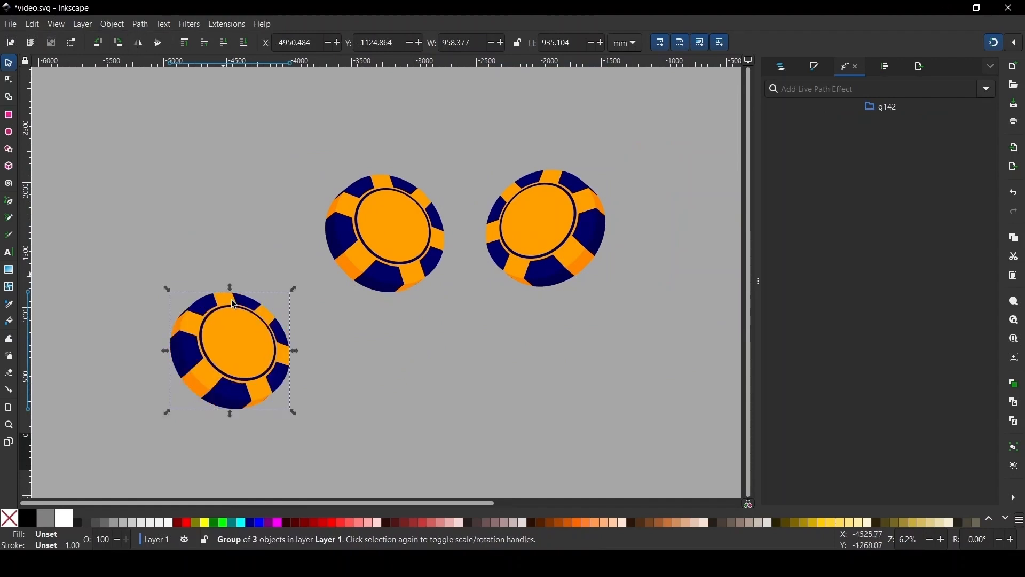
Skew the third chip slightly along both axes, to about 970 mm wide and 932 mm high.
scroll(148, 388, "up", 2)
left_click(336, 316)
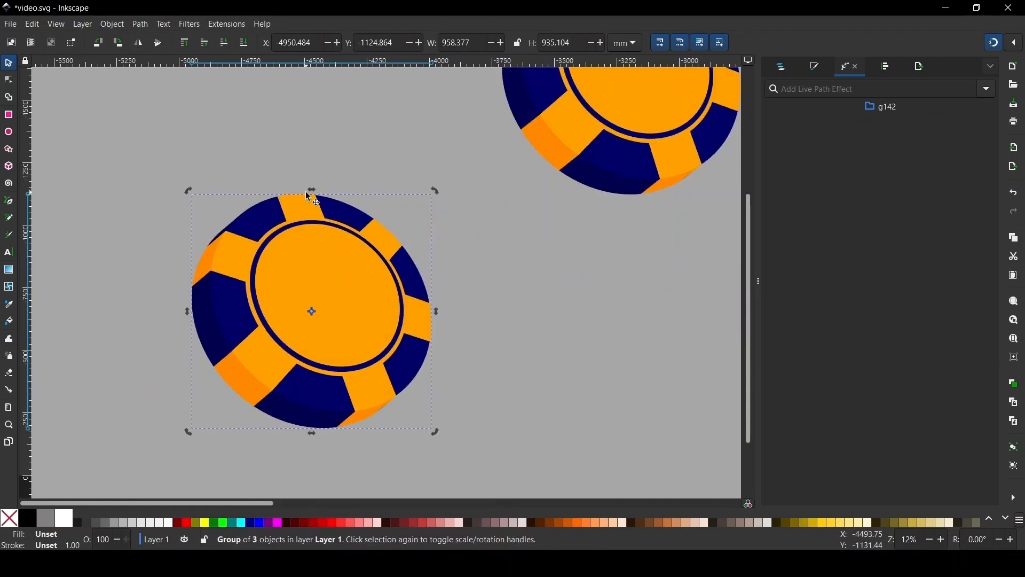
left_click_drag(312, 195, 379, 278)
left_click(380, 279)
left_click(379, 279)
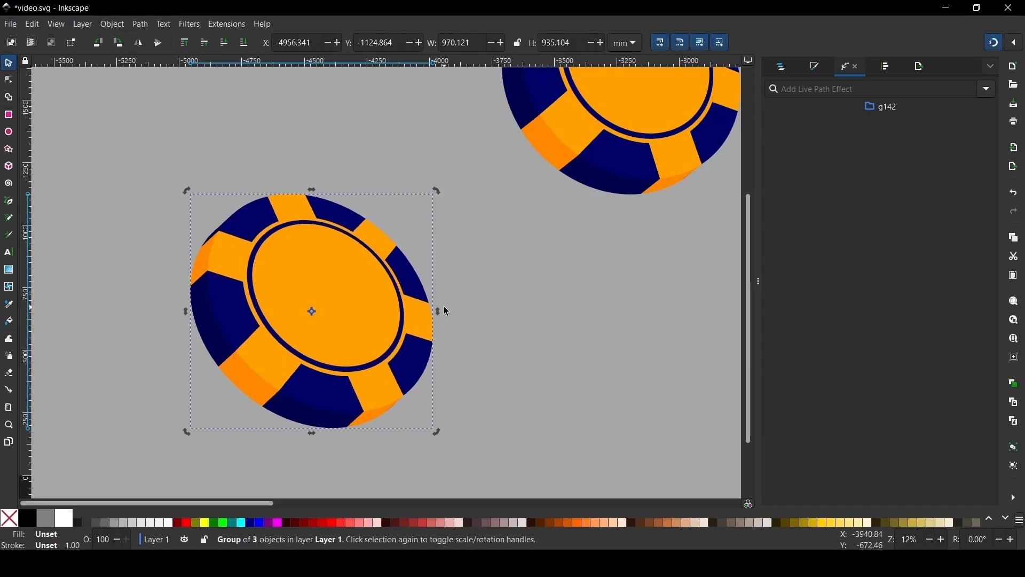
left_click_drag(439, 313, 437, 311)
left_click(202, 218)
scroll(250, 287, "down", 3)
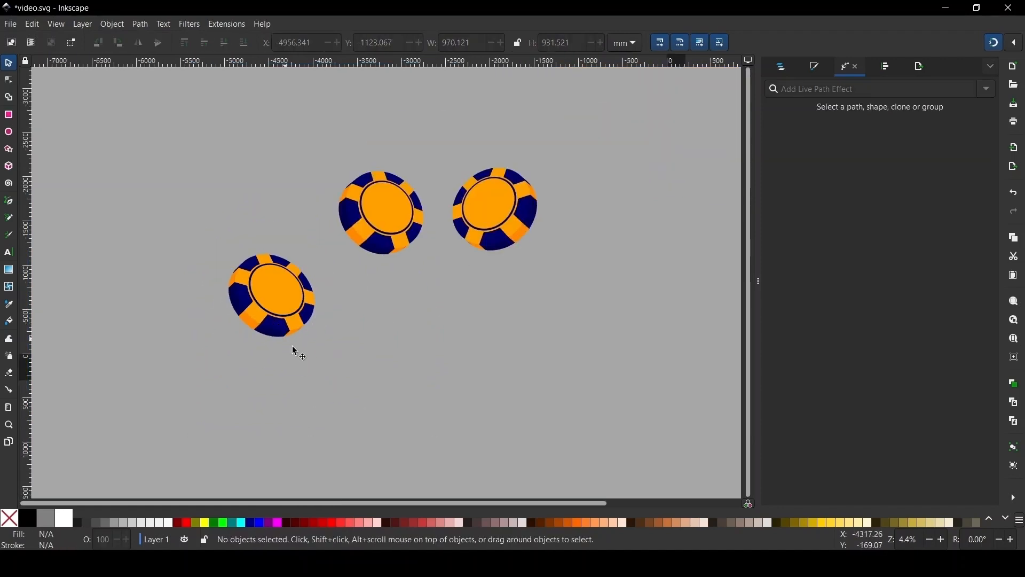
scroll(374, 264, "down", 1)
scroll(296, 259, "up", 2)
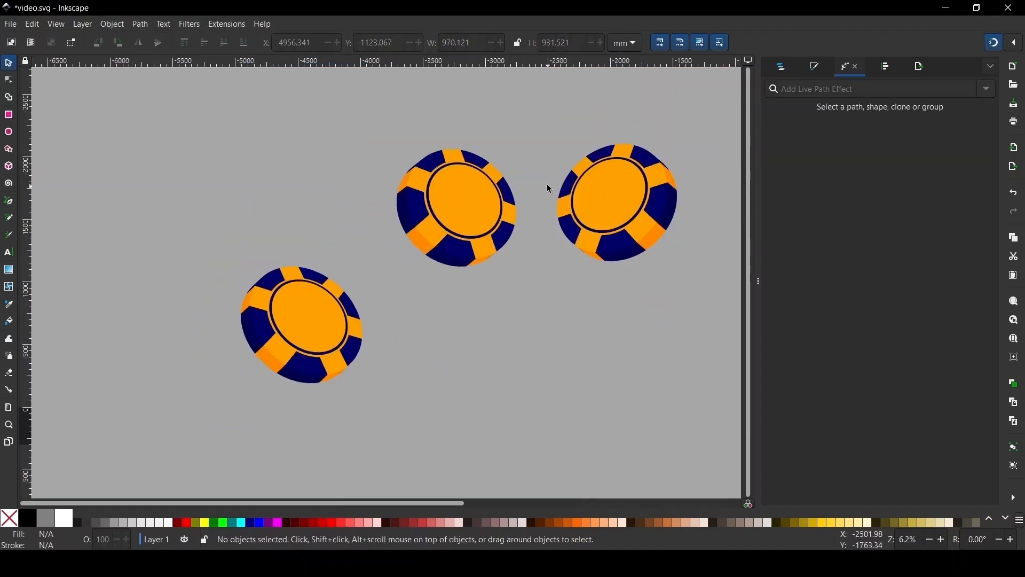
Move the original chip up and far to the left, to about X -6298, Y -2634 mm, spreading the three chips apart.
left_click_drag(502, 187, 181, 116)
scroll(374, 299, "down", 2)
scroll(447, 221, "up", 2)
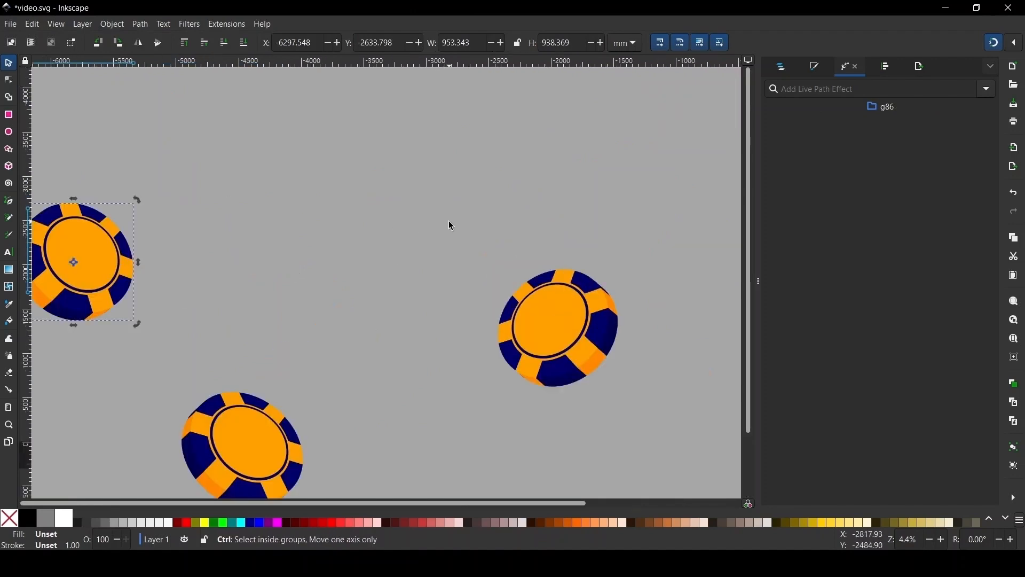
scroll(267, 192, "down", 2)
scroll(373, 240, "up", 3)
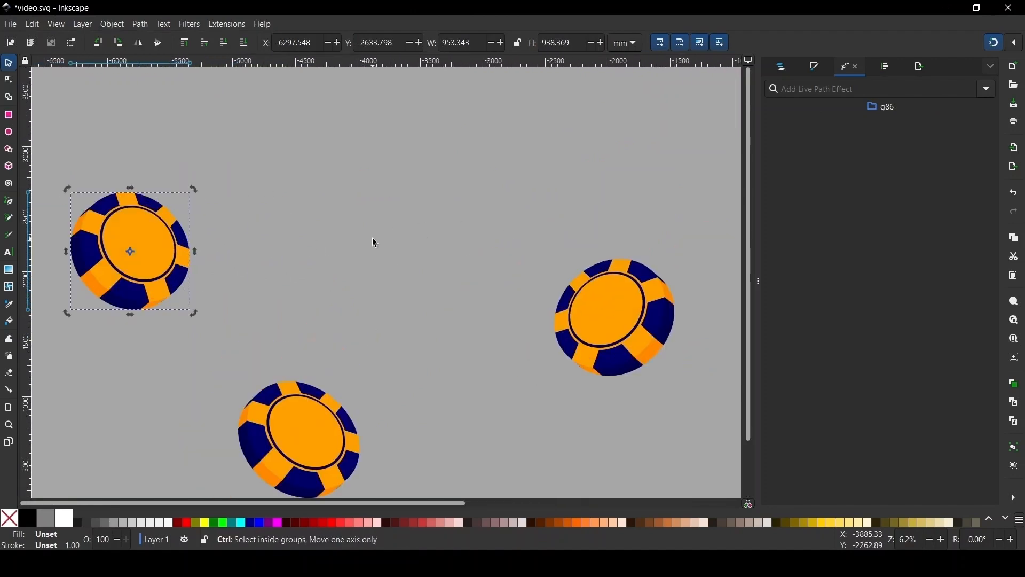
scroll(405, 181, "down", 1)
left_click(403, 197)
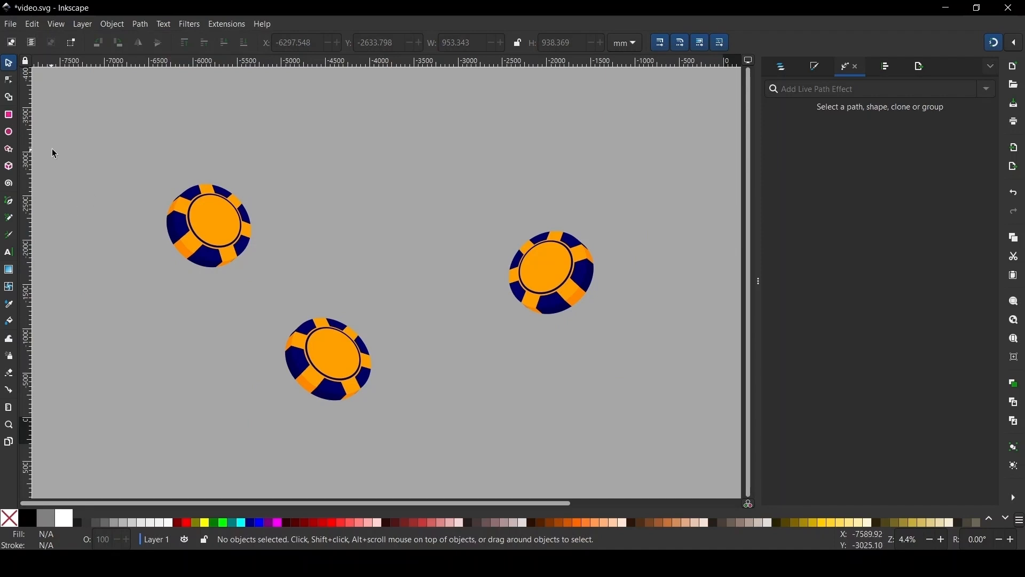
Draw a circle about 2584 mm in diameter in the empty area above and between the chips.
scroll(420, 257, "down", 1)
scroll(270, 174, "up", 1)
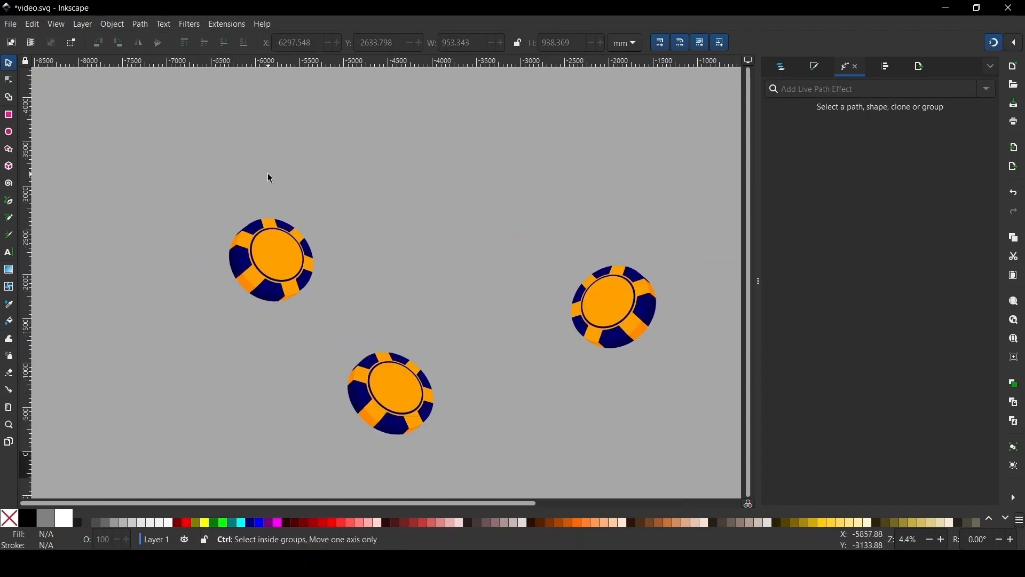
left_click(8, 132)
left_click_drag(569, 297, 340, 69)
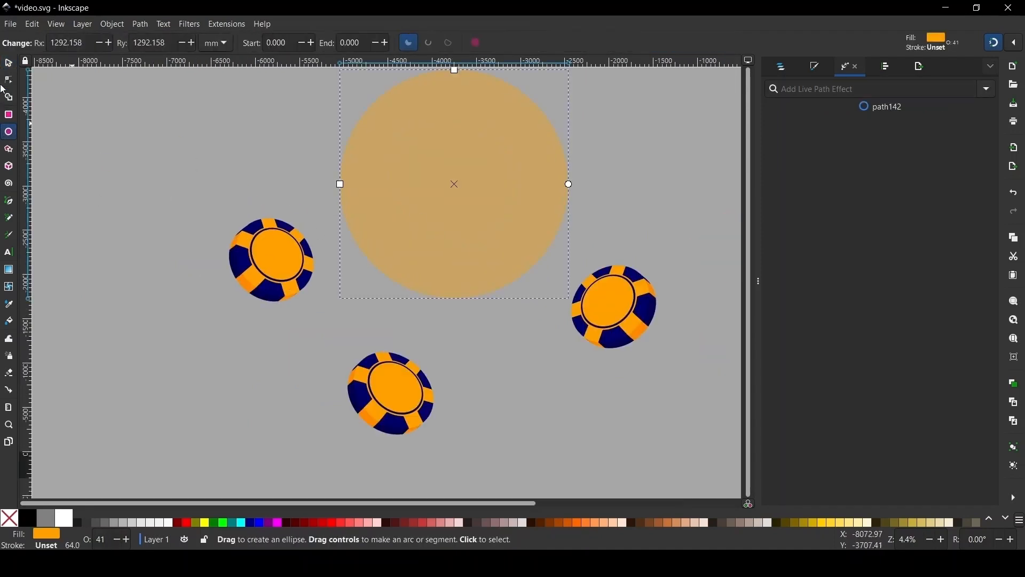
Scale the circle uniformly to about 1691 mm and move it so its lower part overlaps the upper-left chip.
left_click(11, 65)
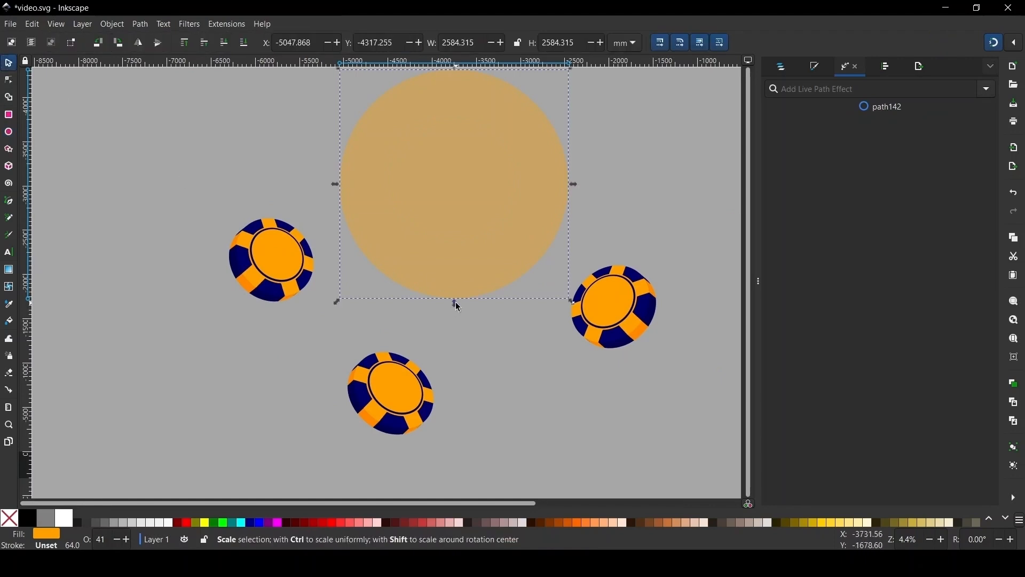
left_click_drag(459, 307, 457, 260)
scroll(260, 240, "up", 1)
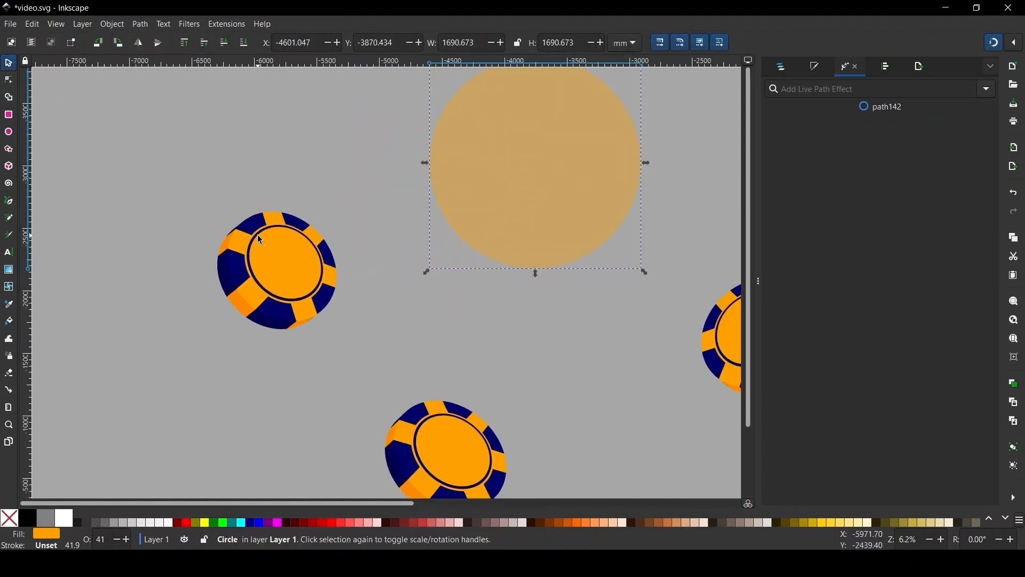
left_click_drag(532, 182, 295, 222)
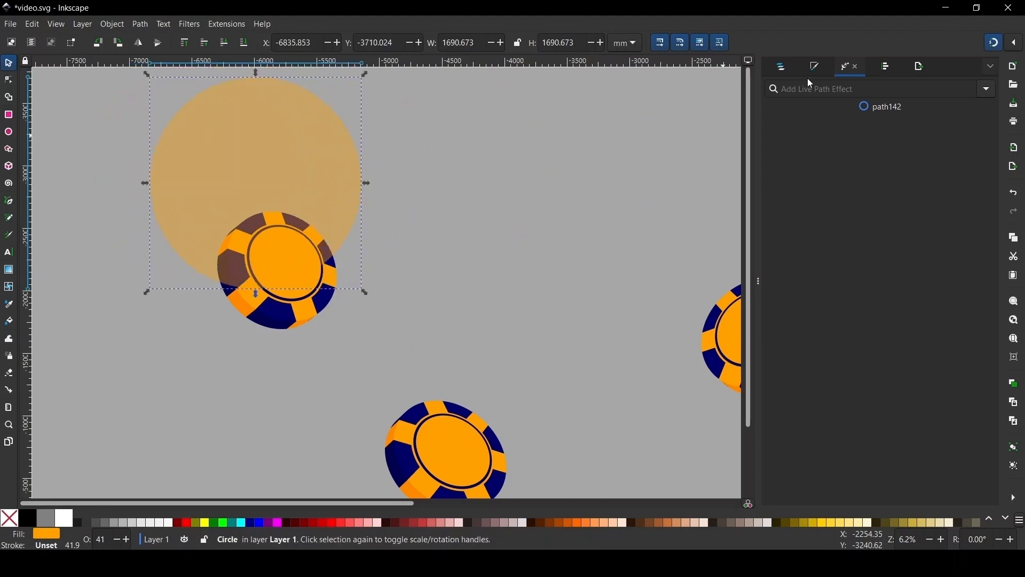
Give the circle a white flat fill at 100% opacity.
left_click(819, 71)
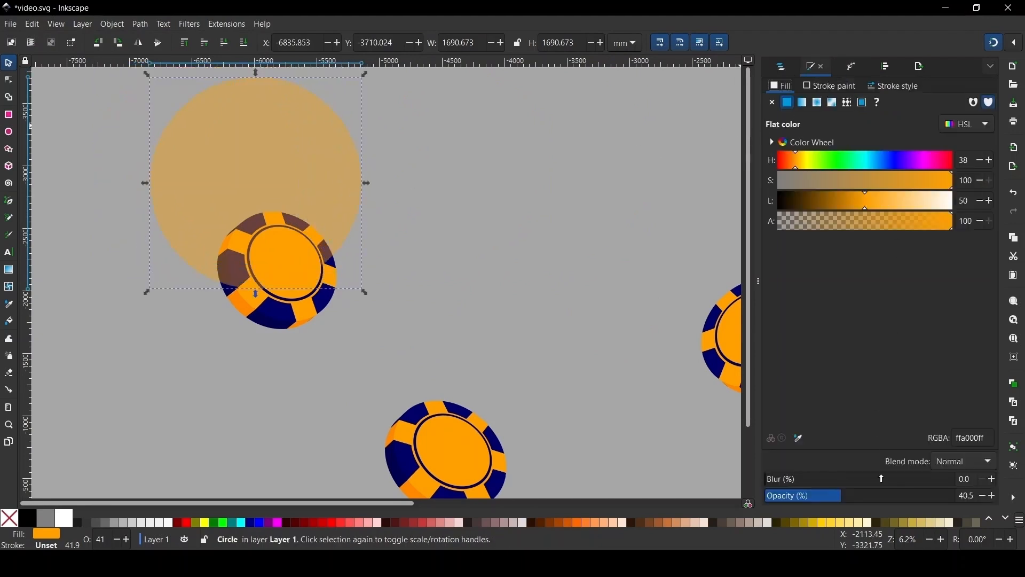
left_click_drag(849, 495, 955, 495)
left_click_drag(890, 200, 997, 137)
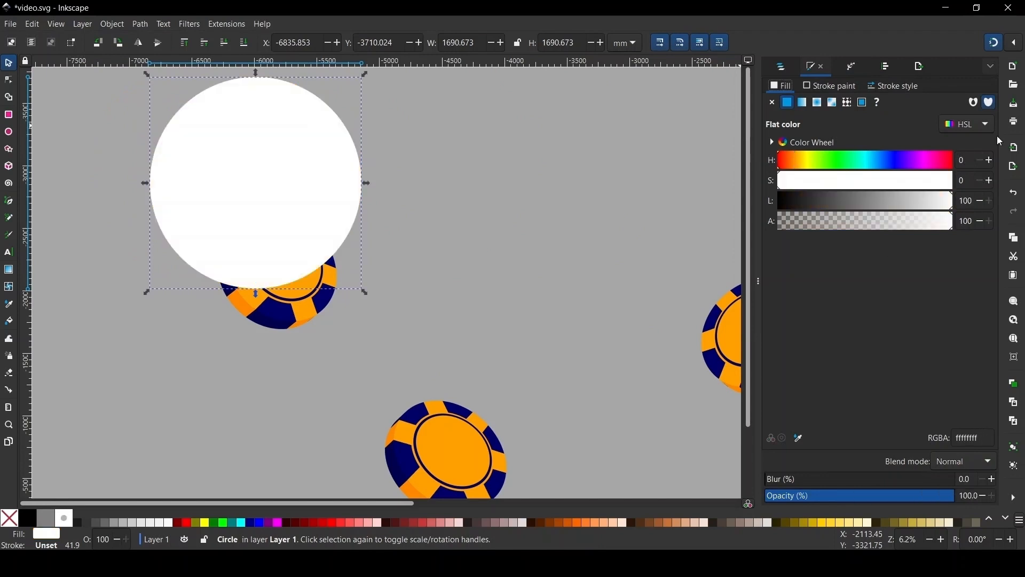
Give the circle a white-to-transparent linear gradient running diagonally, with the opaque end at its lower-right edge and the transparent end at upper left.
left_click(806, 102)
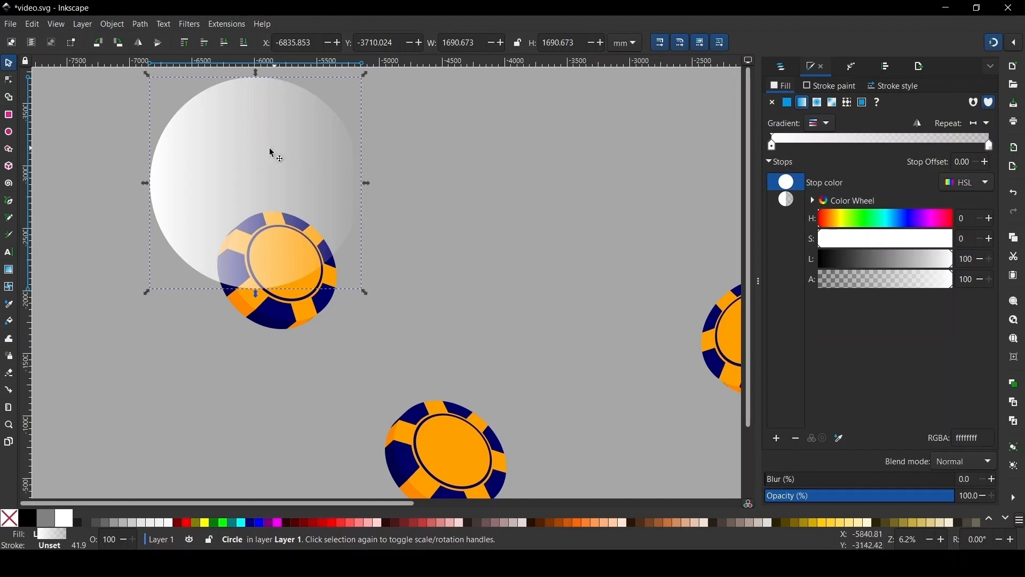
key("g")
left_click_drag(151, 183, 308, 278)
left_click_drag(362, 184, 205, 97)
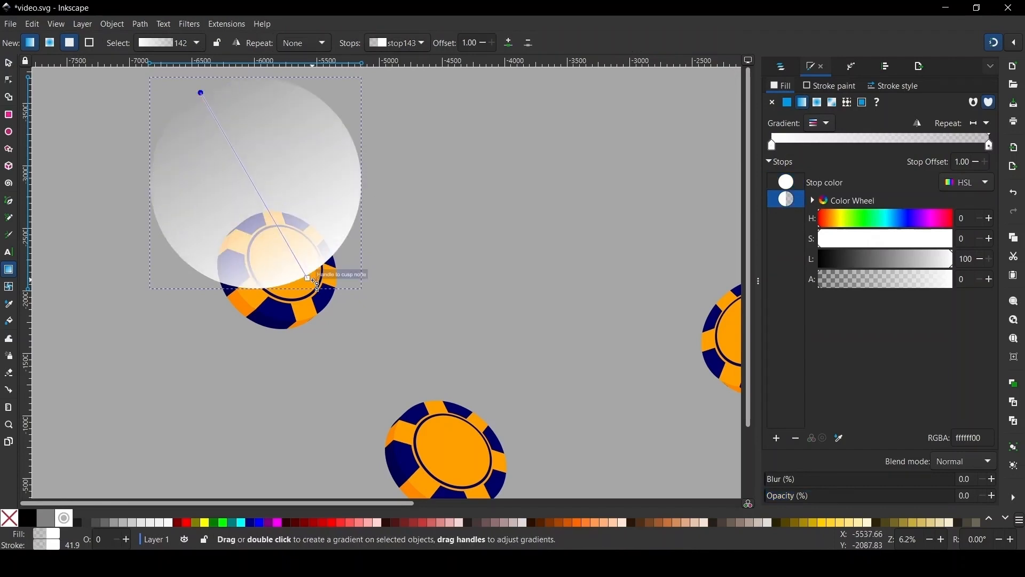
mouse_move(308, 278)
left_mouse_down()
mouse_move(286, 262)
mouse_move(307, 279)
left_mouse_up()
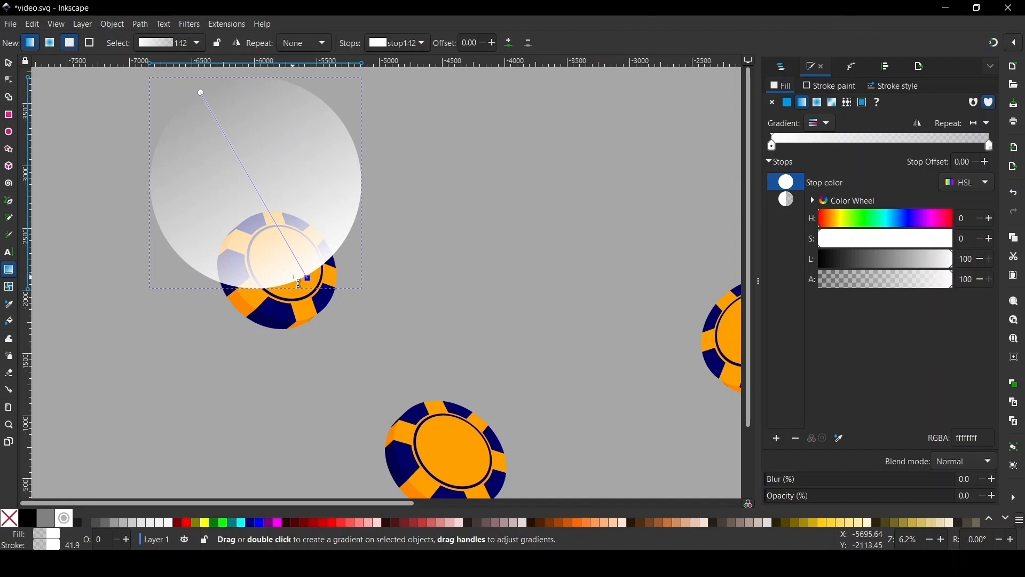
left_click_drag(307, 278, 305, 285)
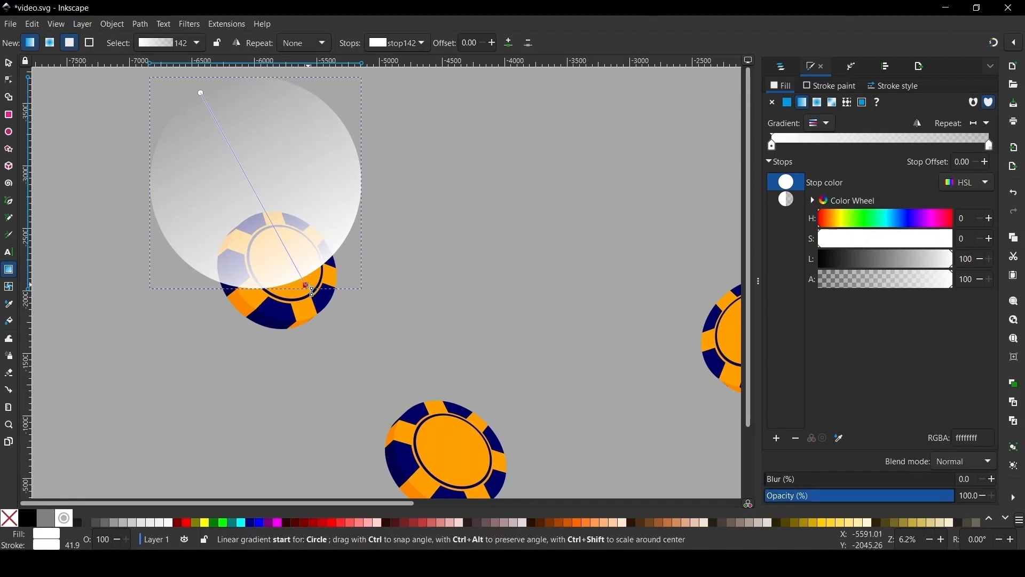
left_click(9, 64)
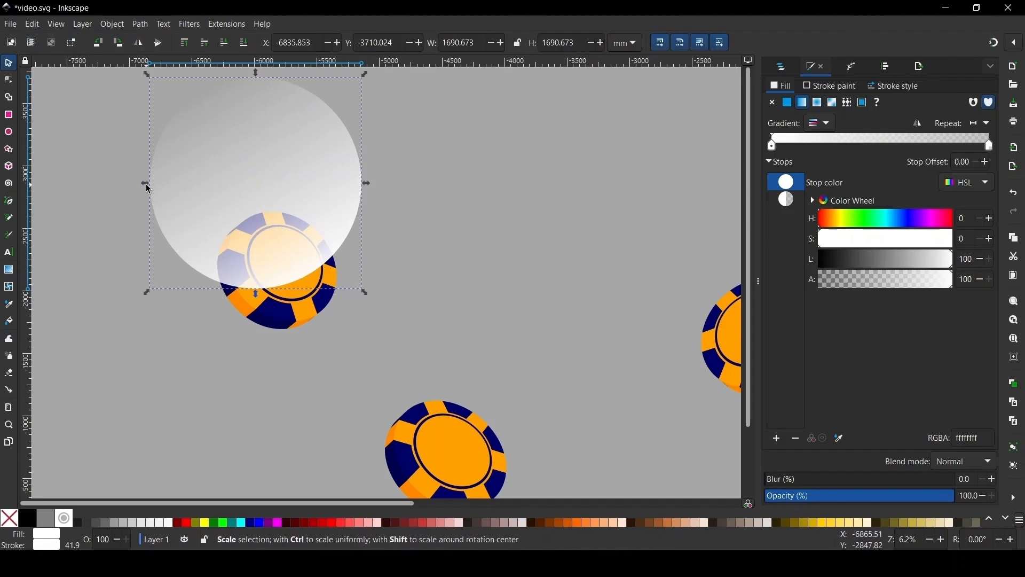
Set the gradient circle's blend mode to Overlay and its opacity to 45.8%.
scroll(252, 279, "up", 4)
scroll(253, 278, "down", 2)
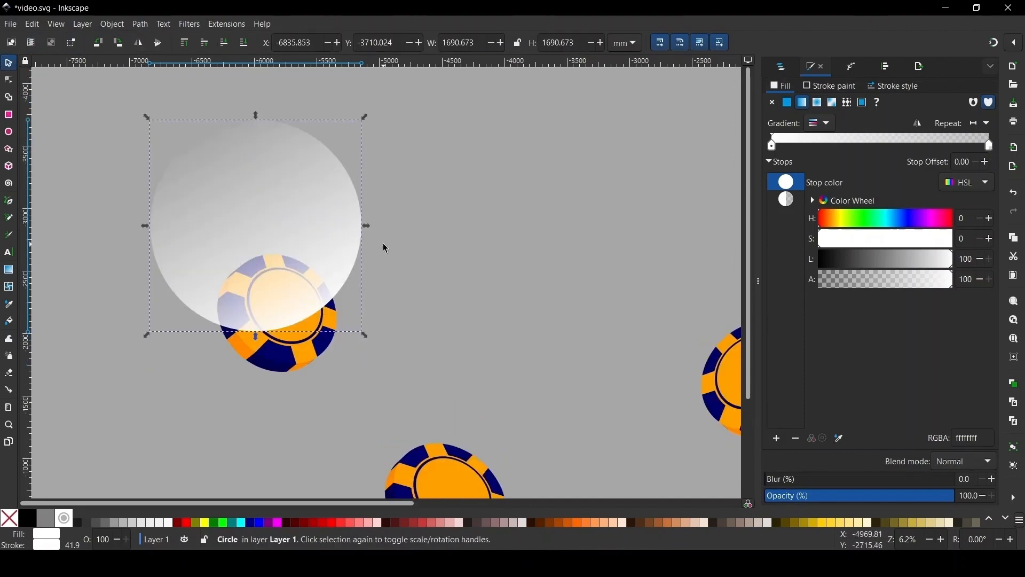
left_click(959, 468)
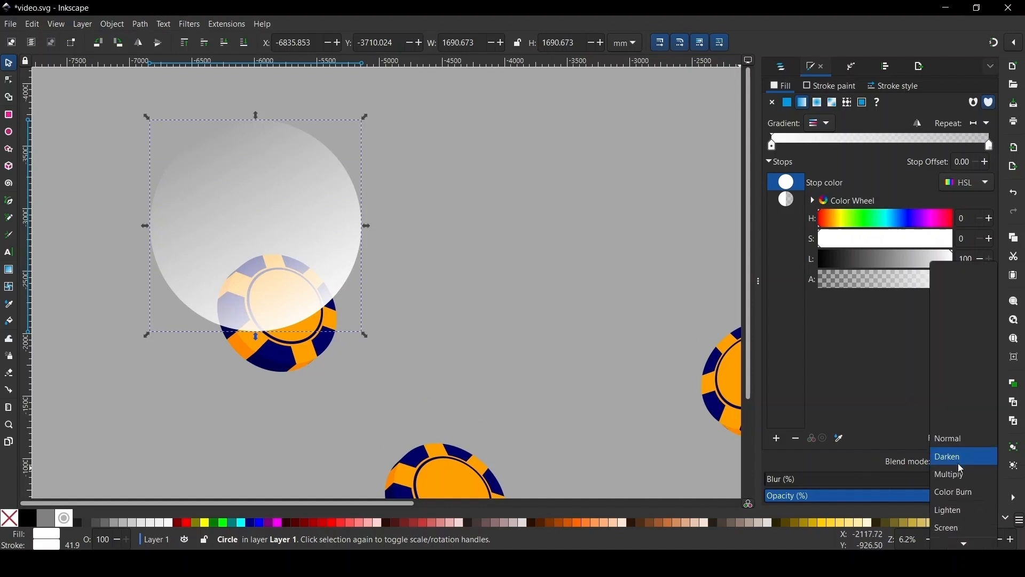
left_click(957, 509)
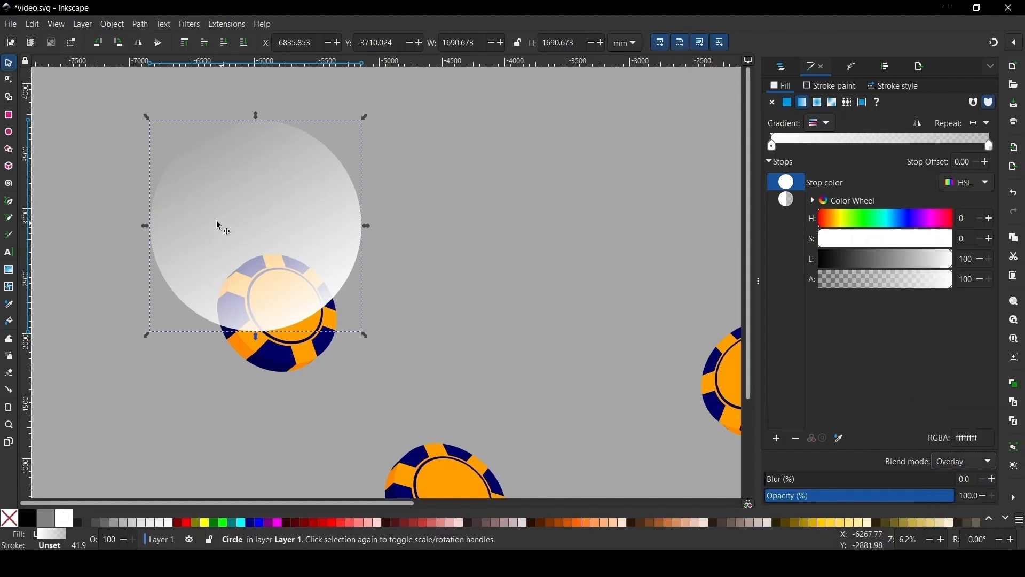
scroll(294, 313, "up", 1)
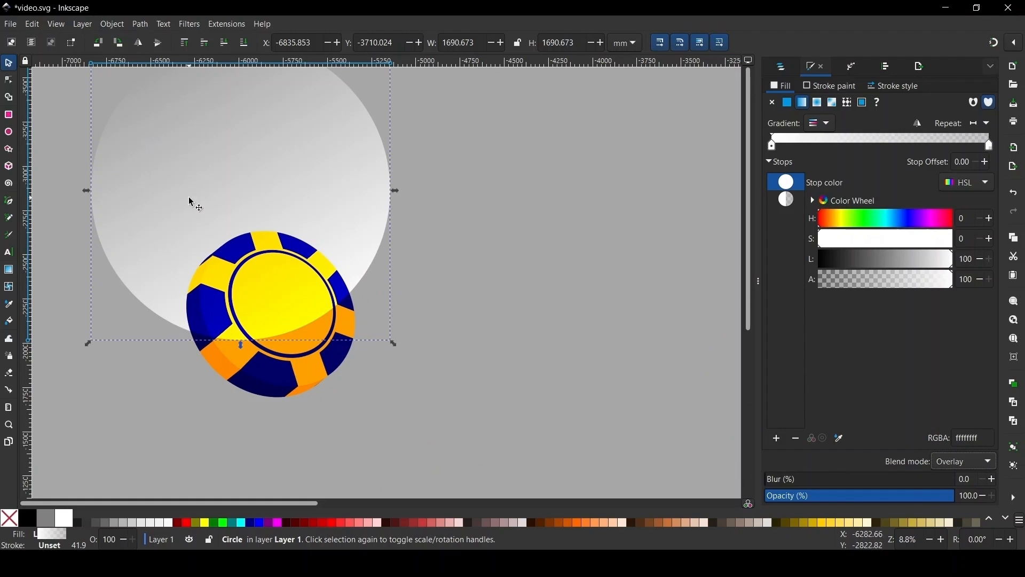
left_click(853, 500)
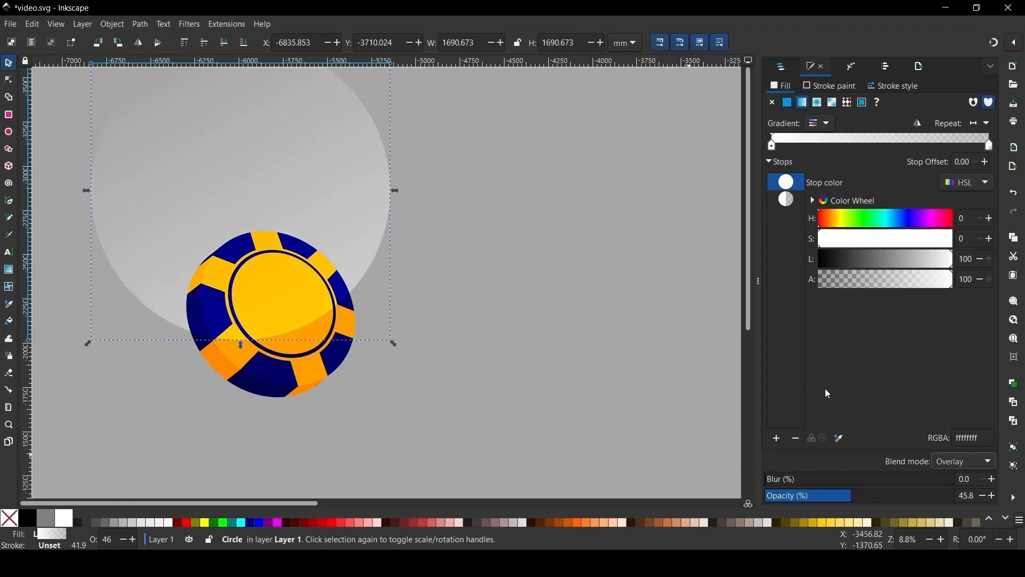
Clip the gradient circle to the upper-left chip's shape, using a copy of the chip raised to the top.
left_click(610, 217)
scroll(274, 268, "down", 1)
scroll(261, 240, "up", 1)
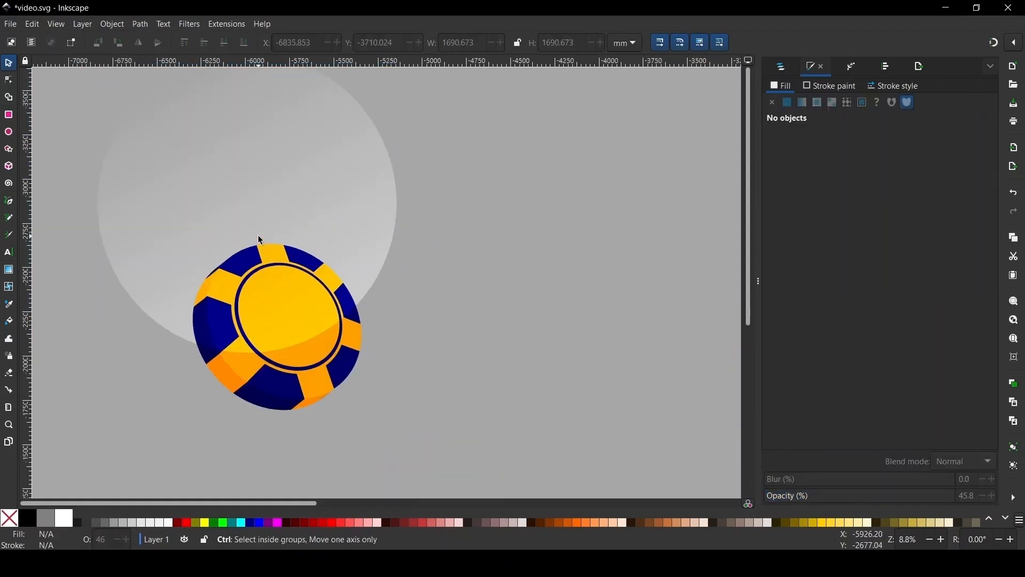
left_click(308, 367)
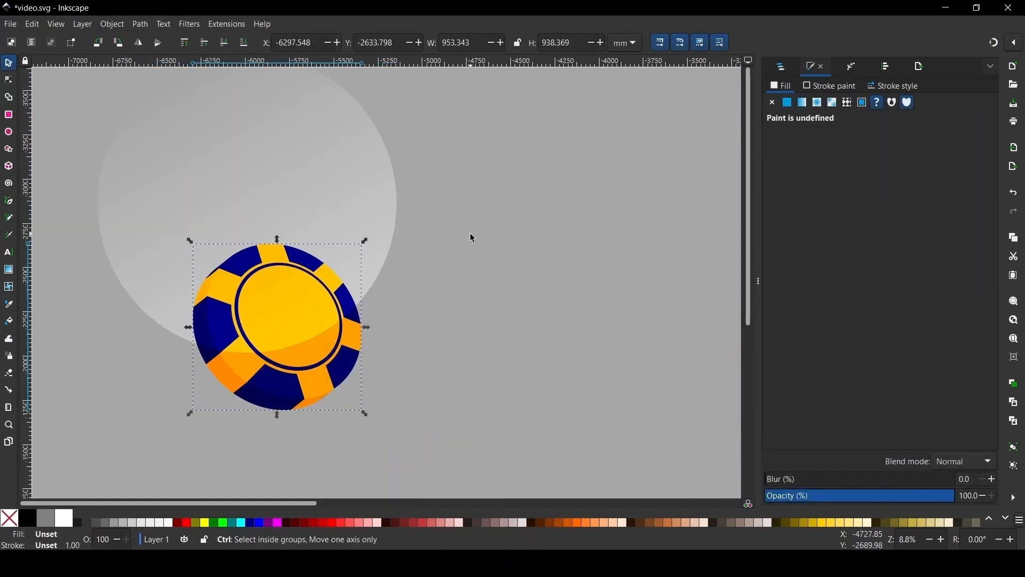
key("Home")
left_click(336, 144, "shift")
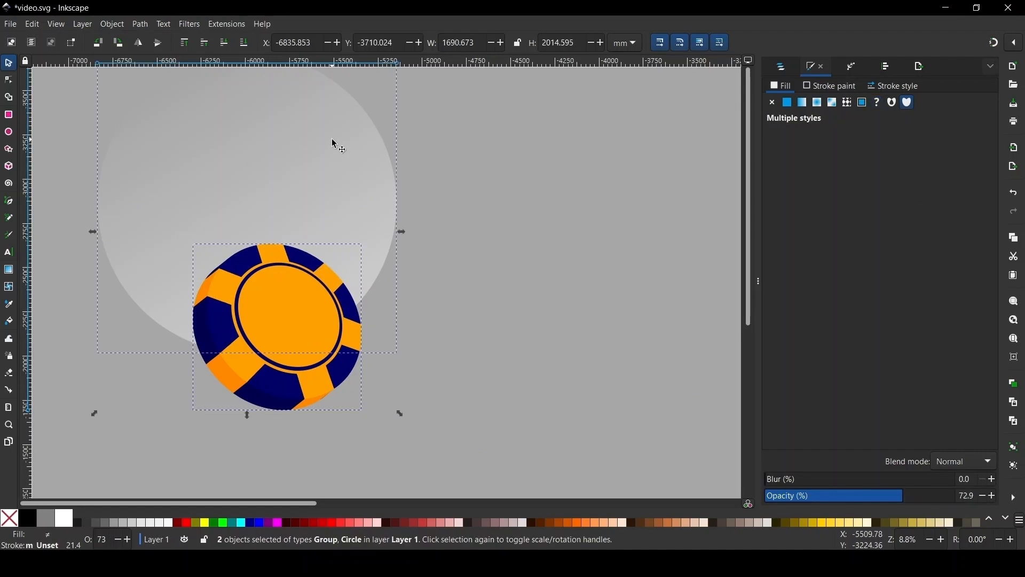
right_click(336, 141)
left_click(363, 354)
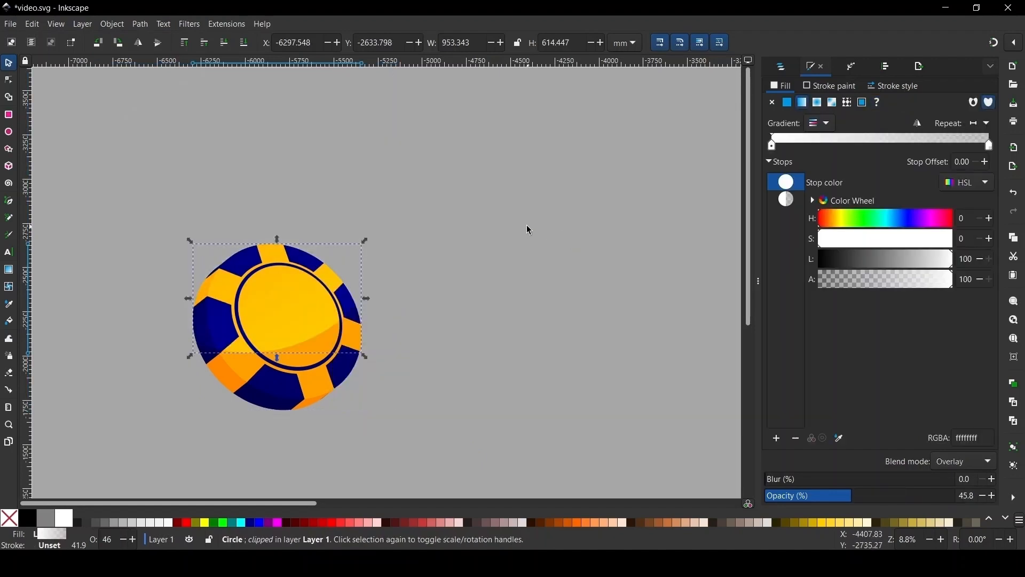
left_click(528, 227)
scroll(281, 254, "down", 1)
scroll(244, 126, "down", 1)
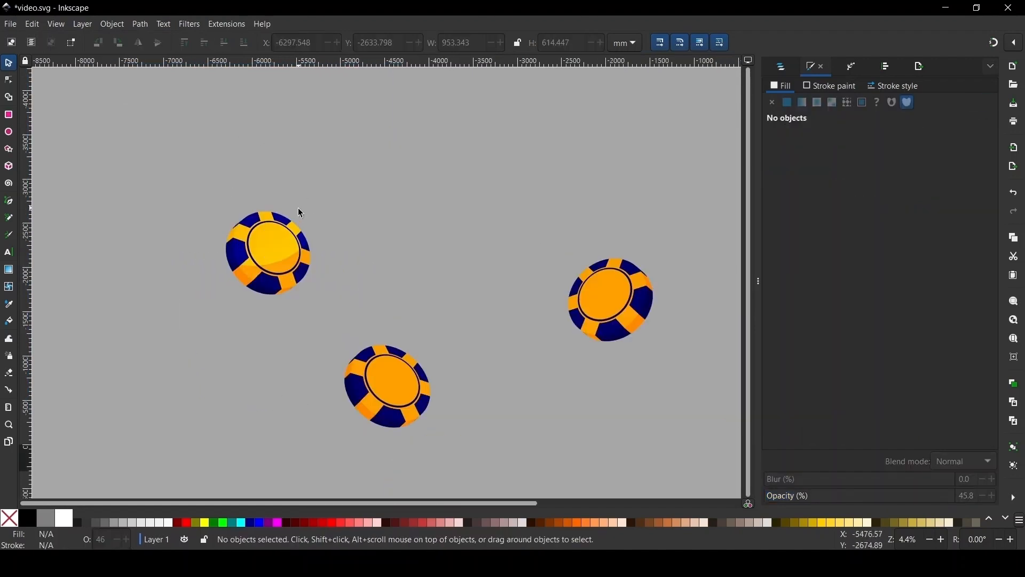
Duplicate the clipped highlight, move the copy beside the lower-middle chip and release its clip.
scroll(262, 225, "up", 2)
scroll(261, 225, "down", 3)
scroll(291, 250, "up", 3)
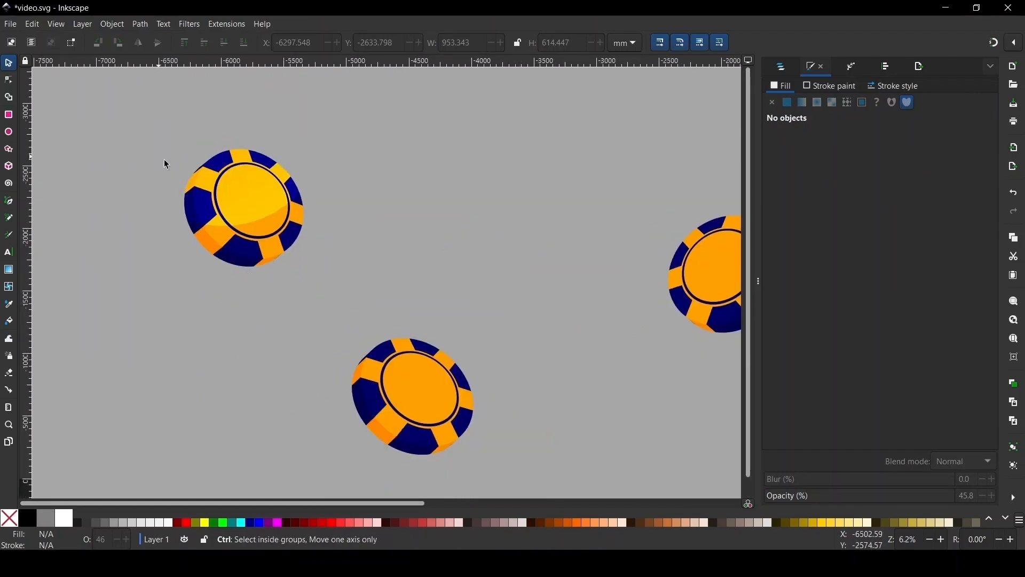
left_click(213, 186)
scroll(177, 192, "down", 2)
key("ctrl+d")
left_click_drag(199, 197, 416, 188)
right_click(416, 189)
left_click(450, 407)
Fit the released gradient circle over the lower-middle chip and clip it to that chip's shape.
scroll(322, 421, "up", 3)
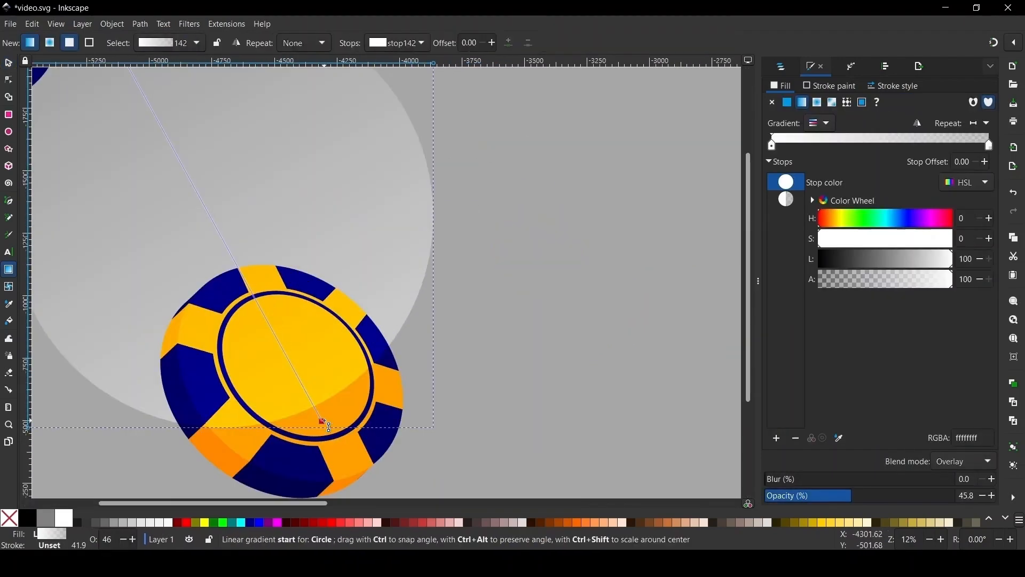
left_click(338, 448)
scroll(195, 319, "down", 3)
Duplicate the lower-middle chip's highlight, move the copy above the right-hand chip and release its clip.
key("ctrl+d")
left_click_drag(235, 343, 444, 179)
right_click(443, 179)
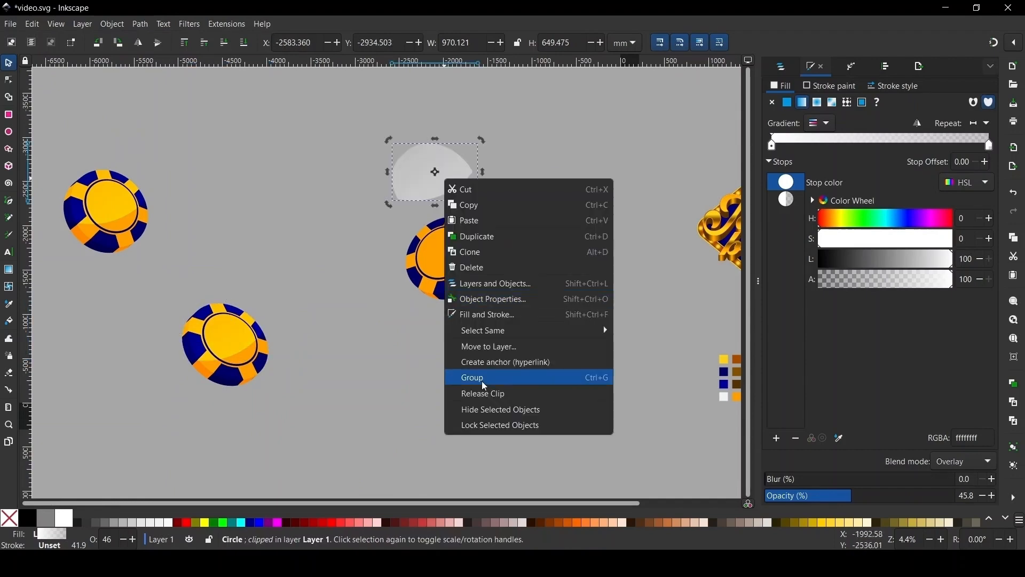
left_click(480, 385)
Adjust the released circle and its gradient over the right-hand chip and clip it to that chip's shape.
scroll(429, 126, "up", 2)
left_click_drag(489, 123, 609, 284)
key("g")
left_click_drag(434, 389, 552, 132)
key("s")
left_click(459, 363)
key("ctrl+d")
left_click(470, 234, "shift")
scroll(472, 237, "down", 4)
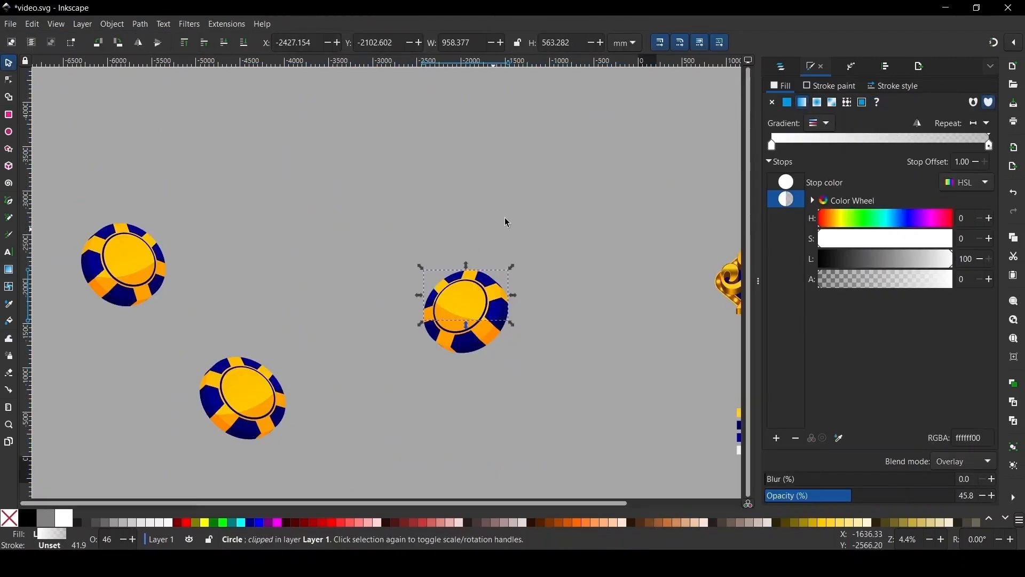
left_click(506, 222)
scroll(369, 261, "up", 1)
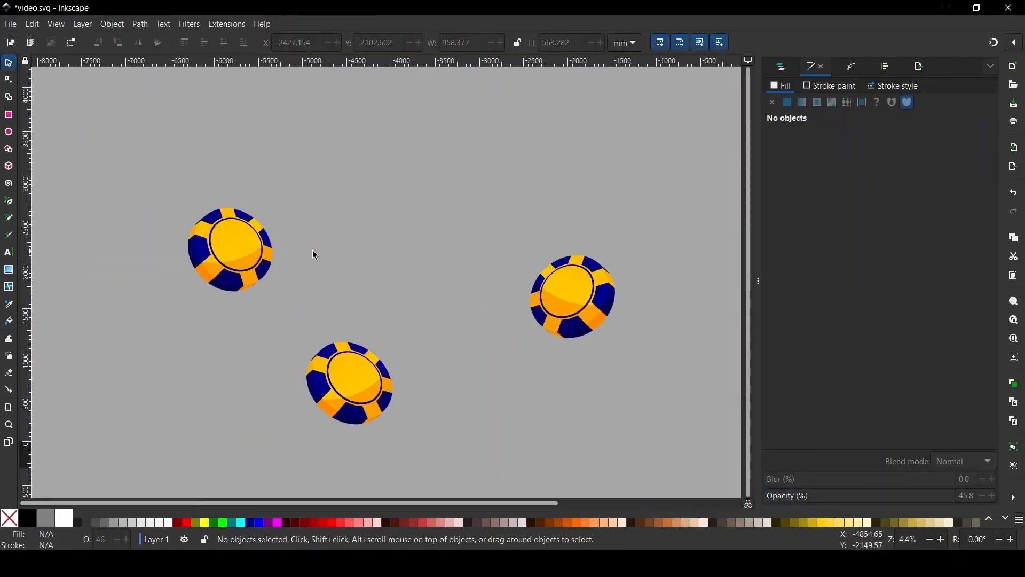
Try the Normal blend mode on the upper-left chip's highlight.
left_click(241, 236)
scroll(192, 211, "up", 1)
left_click(950, 462)
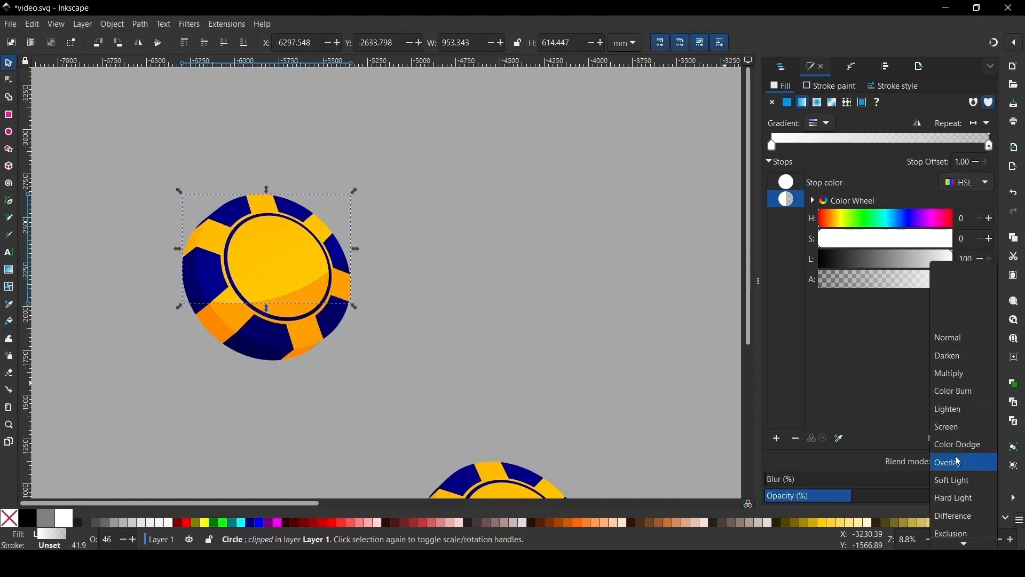
left_click(947, 338)
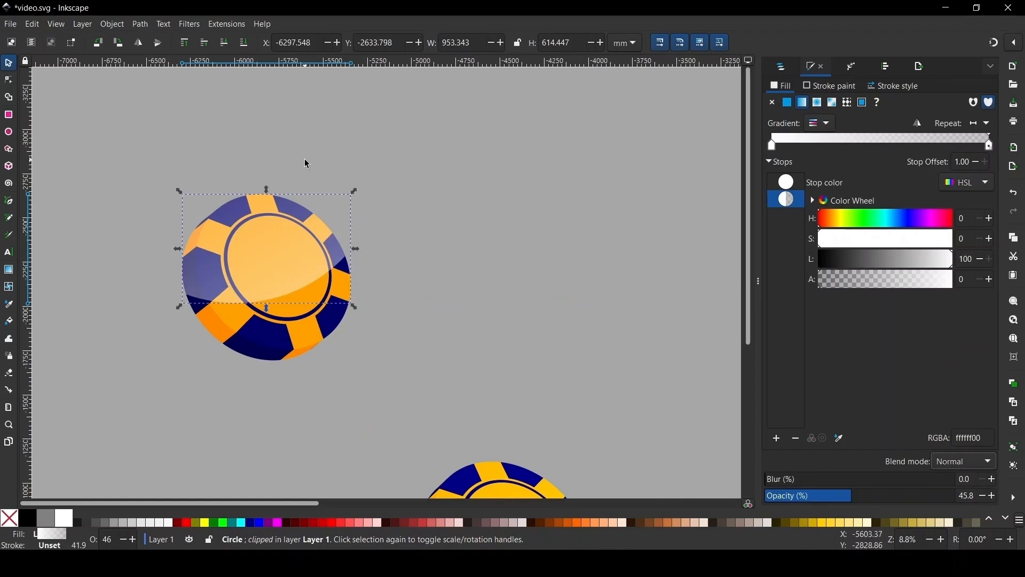
Try deleting the upper-left chip's highlight, and undo both the deletion and the blend mode change.
scroll(323, 246, "down", 2)
scroll(323, 246, "down", 1)
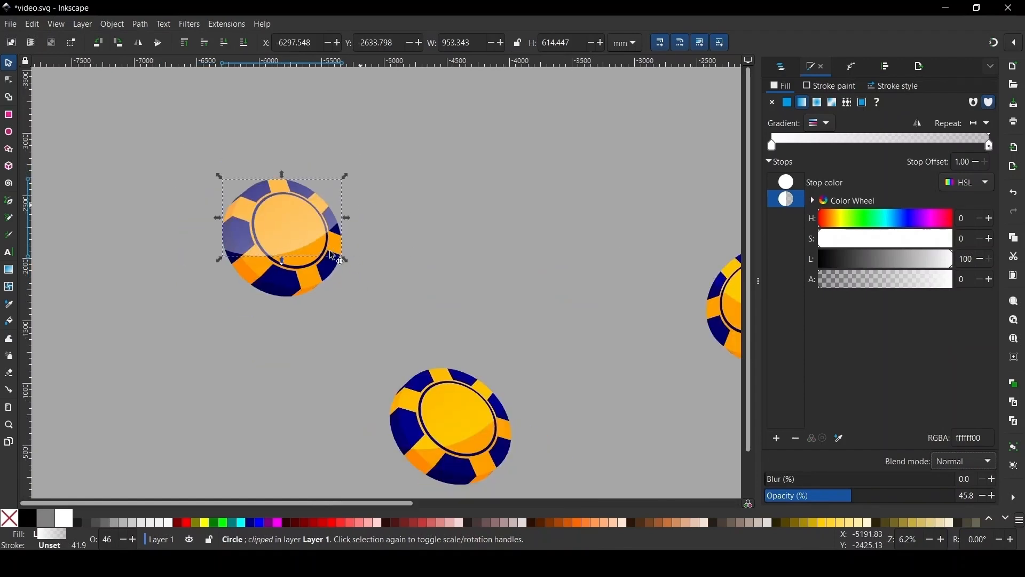
key("Delete")
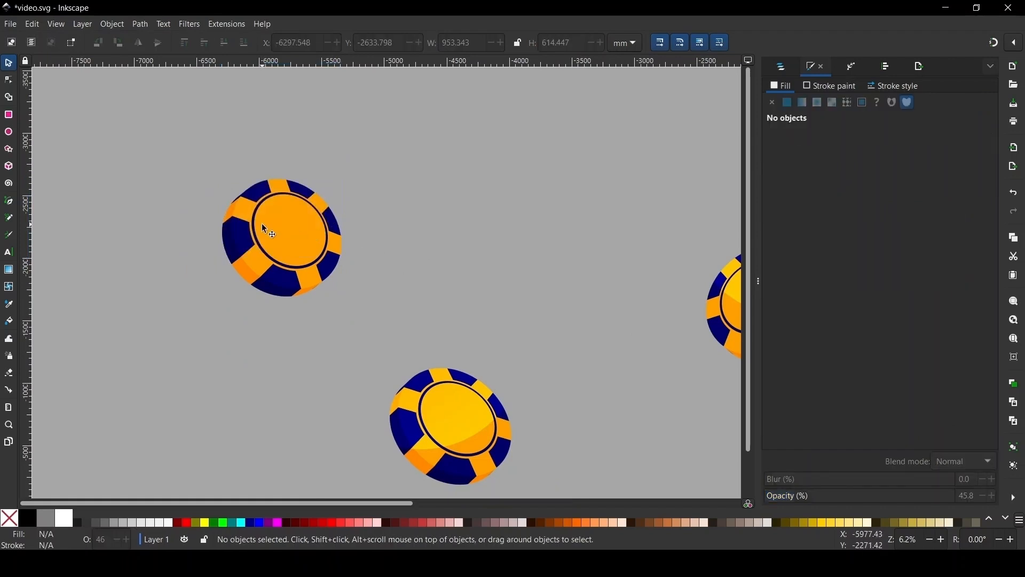
key("ctrl+z")
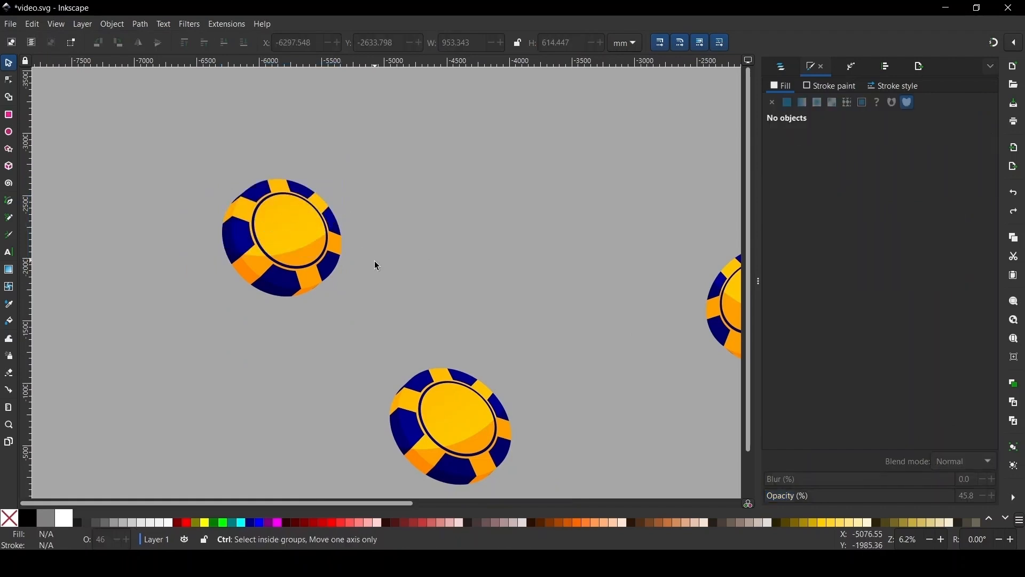
Group each of the three chips with its own highlight.
scroll(410, 247, "down", 2)
left_click_drag(180, 136, 675, 474)
left_click(217, 174)
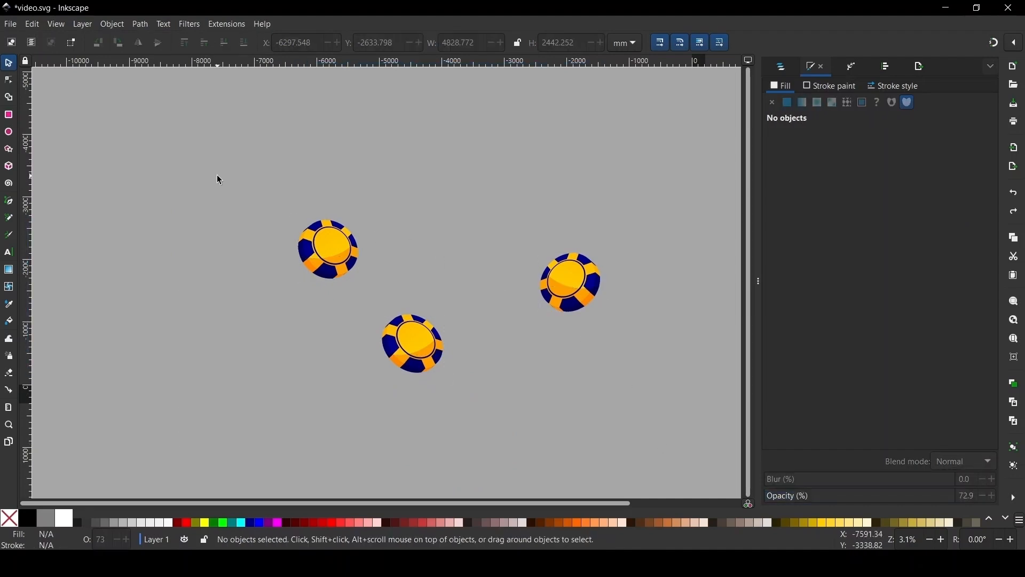
left_click_drag(217, 175, 387, 299)
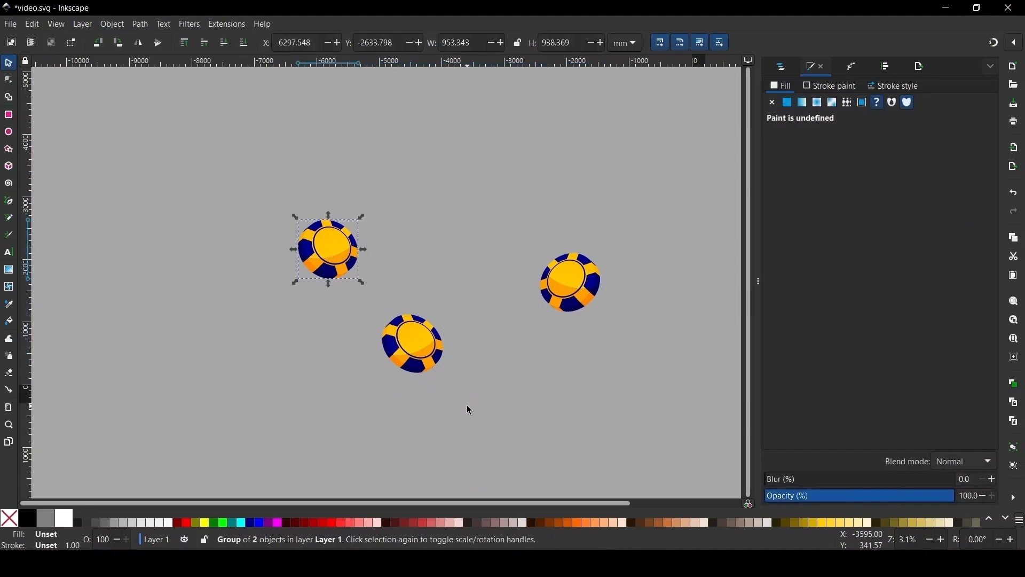
left_click_drag(472, 411, 318, 299)
key("ctrl+g")
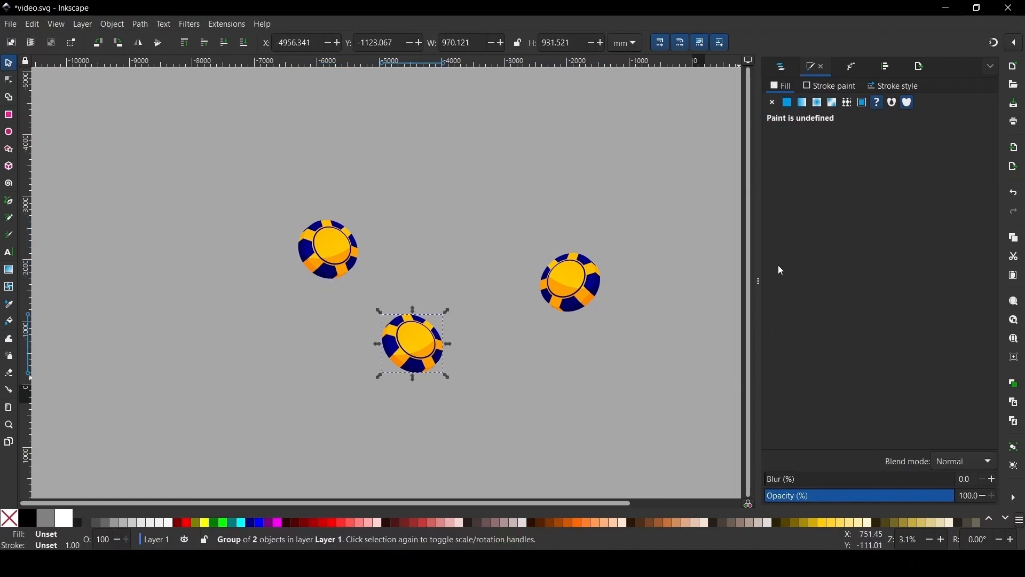
left_click_drag(660, 209, 511, 358)
key("ctrl+g")
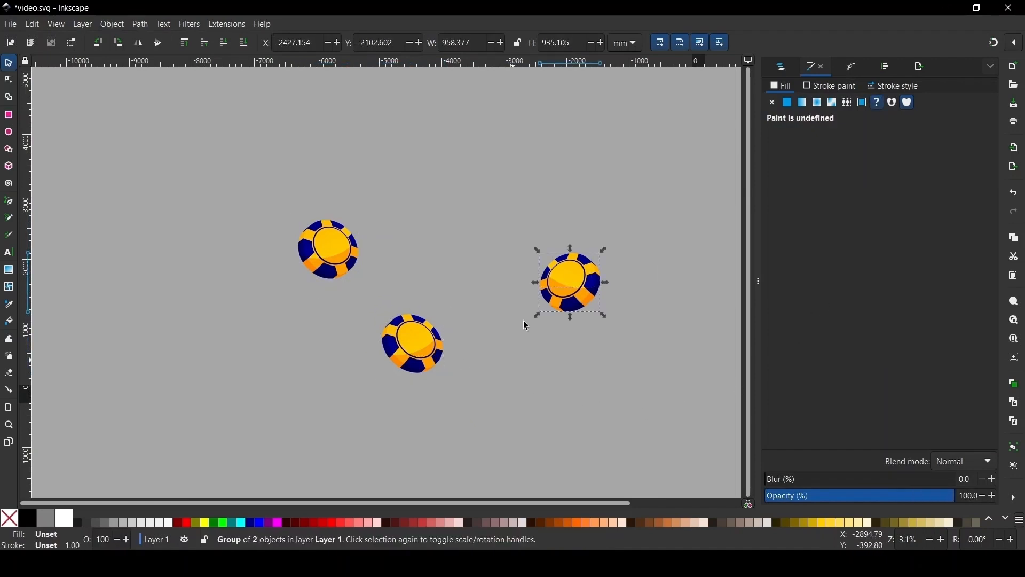
Scale the three chip groups together to about 1317 × 666 mm and place them just above the Texas Bet logo.
left_click_drag(188, 145, 672, 464)
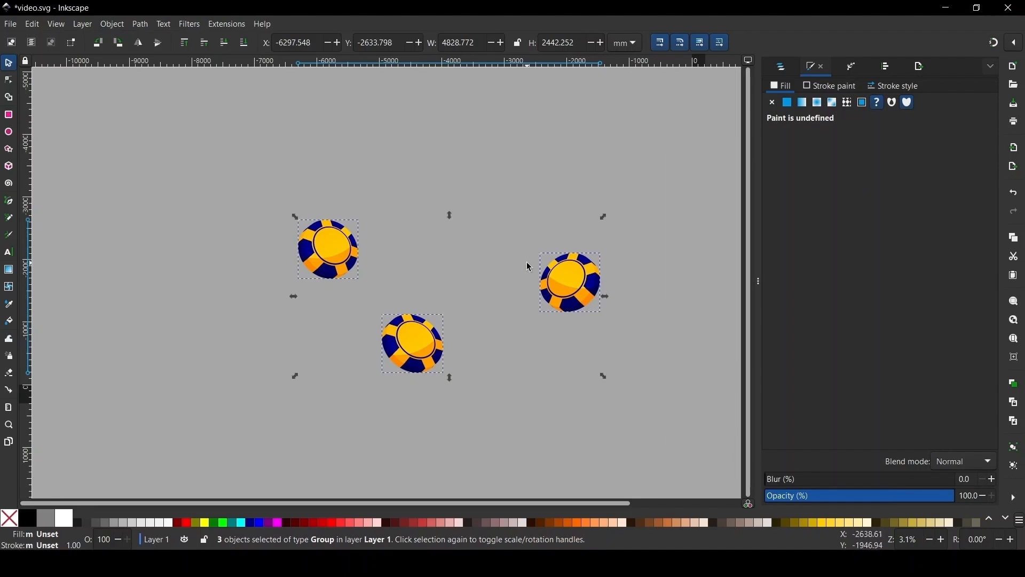
left_click_drag(511, 263, 283, 145)
scroll(54, 158, "down", 1)
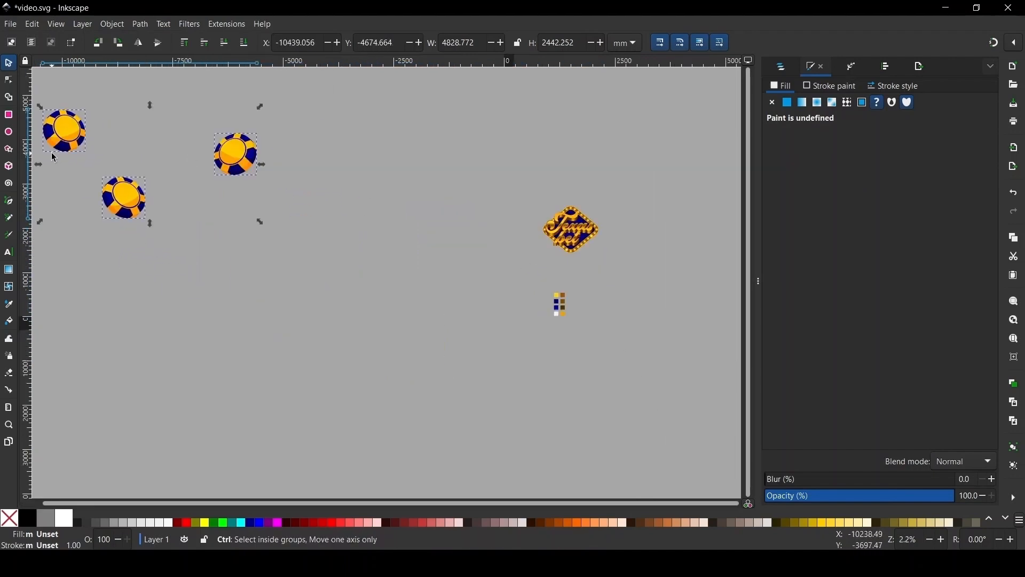
scroll(504, 202, "down", 1)
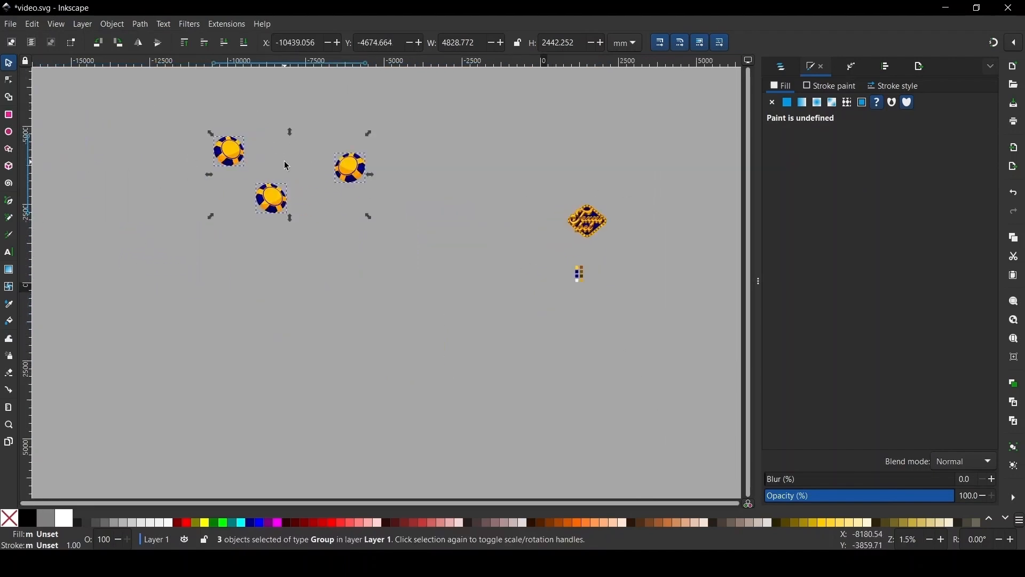
left_click_drag(291, 219, 579, 189)
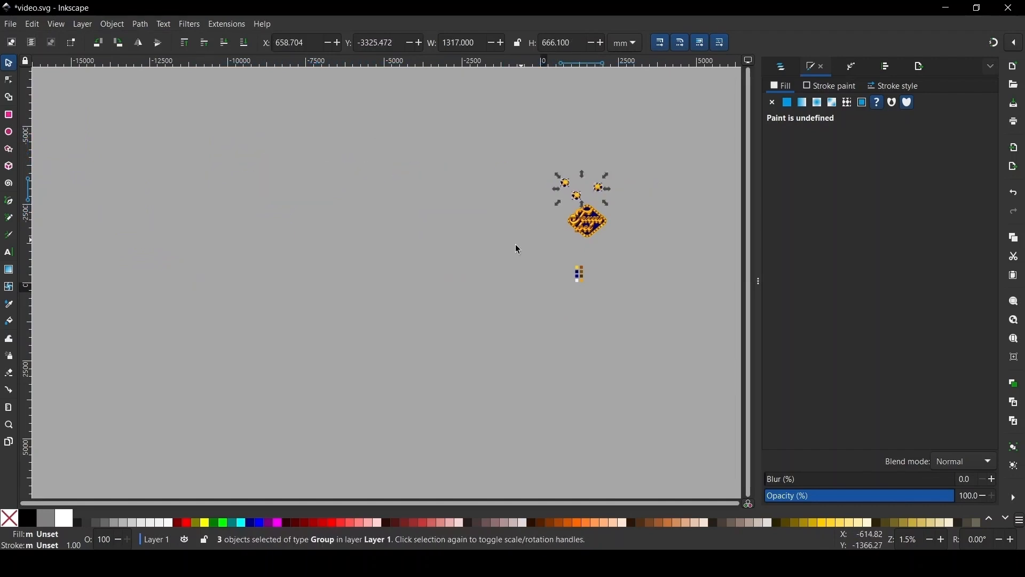
Draw a white rectangle about 1162 × 217 mm to the left of the colour swatches and set its opacity to 100%.
scroll(540, 255, "up", 3)
scroll(371, 251, "down", 1)
scroll(561, 229, "up", 1)
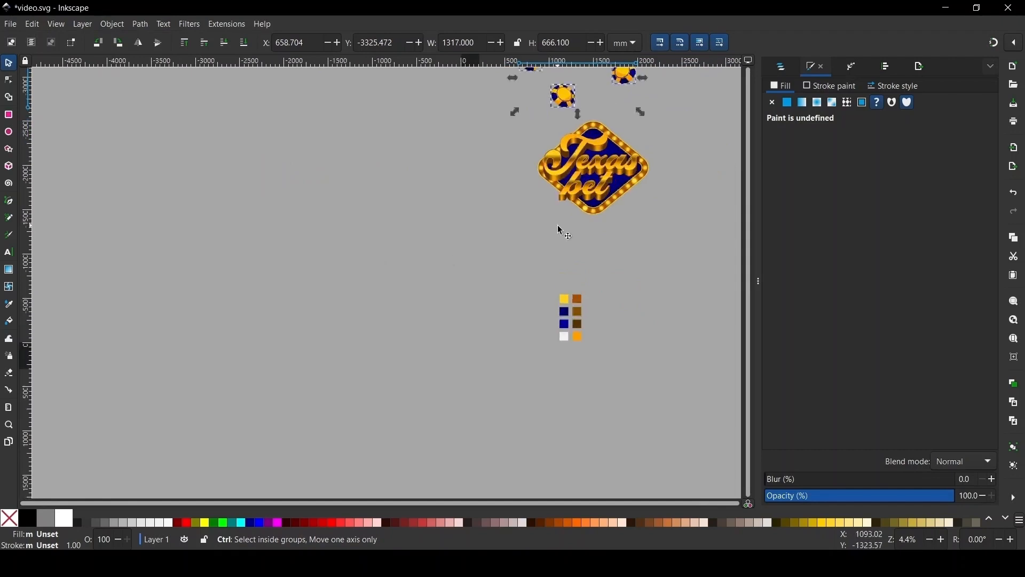
scroll(427, 327, "up", 1)
scroll(422, 320, "up", 1)
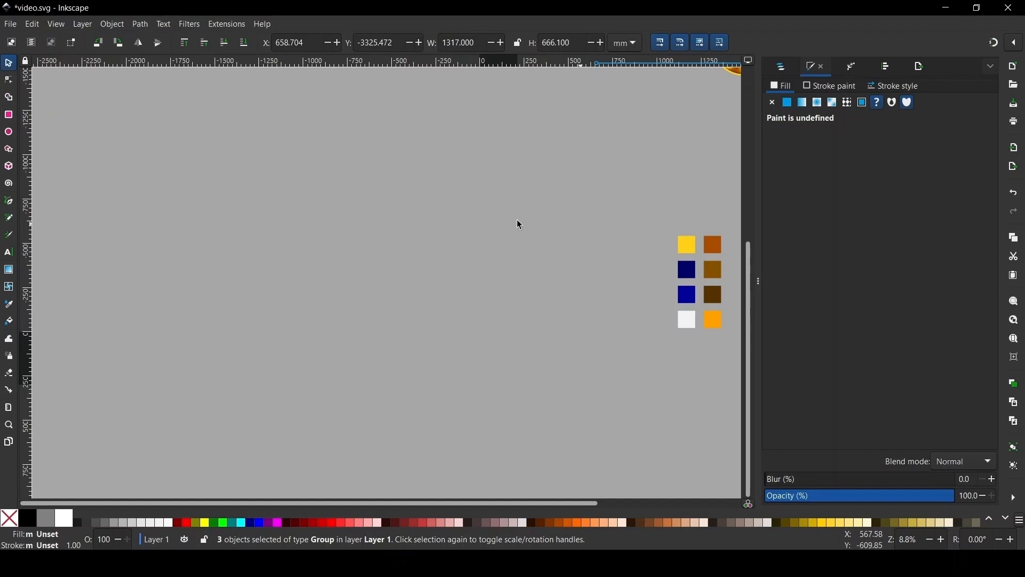
left_click(10, 115)
left_click_drag(260, 236, 466, 275)
left_click(9, 65)
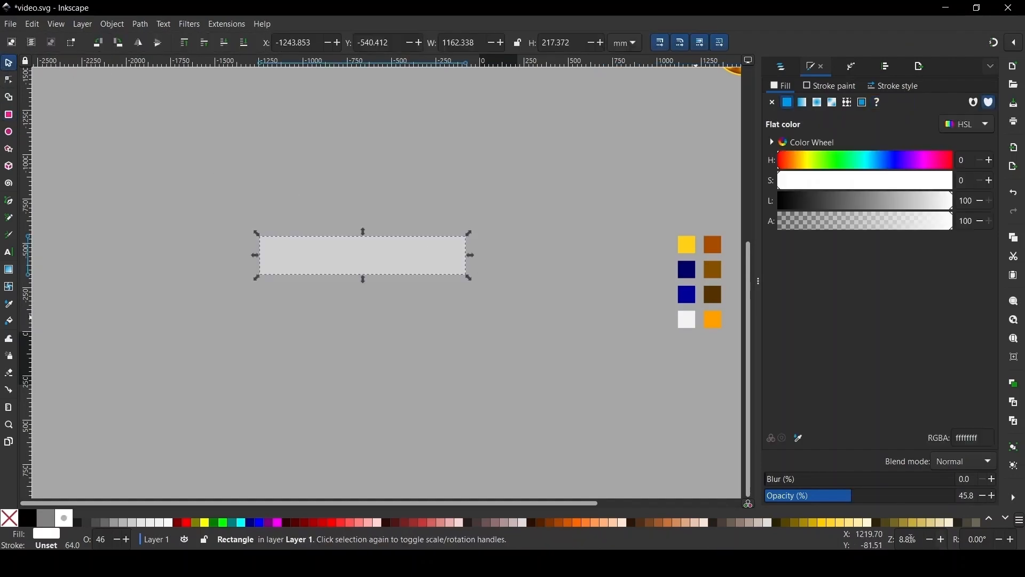
left_click_drag(865, 500, 955, 499)
left_click_drag(396, 267, 409, 291)
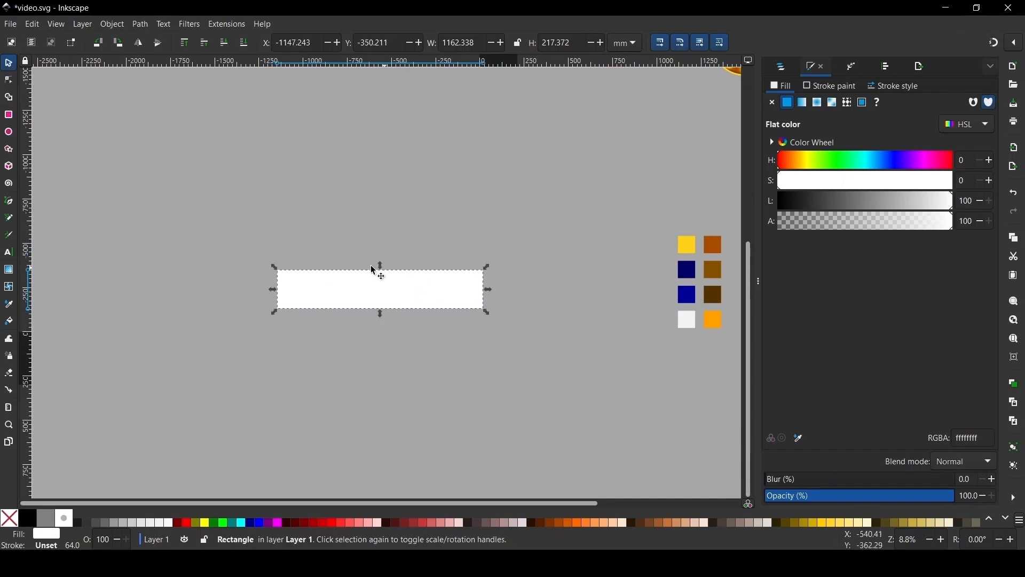
Draw an upright six-cornered regular polygon with a radius of about 553 mm, overlapping the white rectangle.
left_click(9, 150)
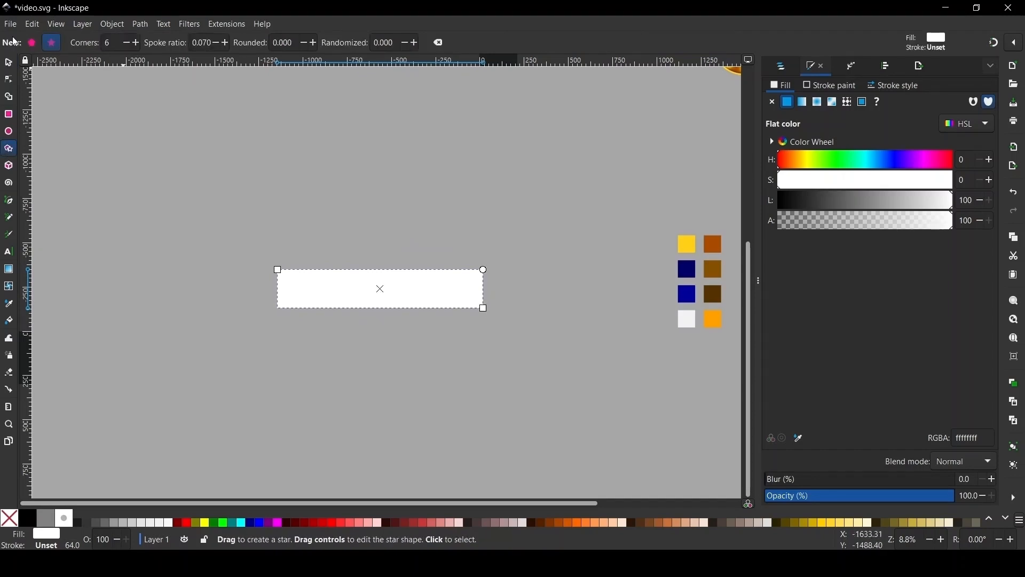
left_click(31, 43)
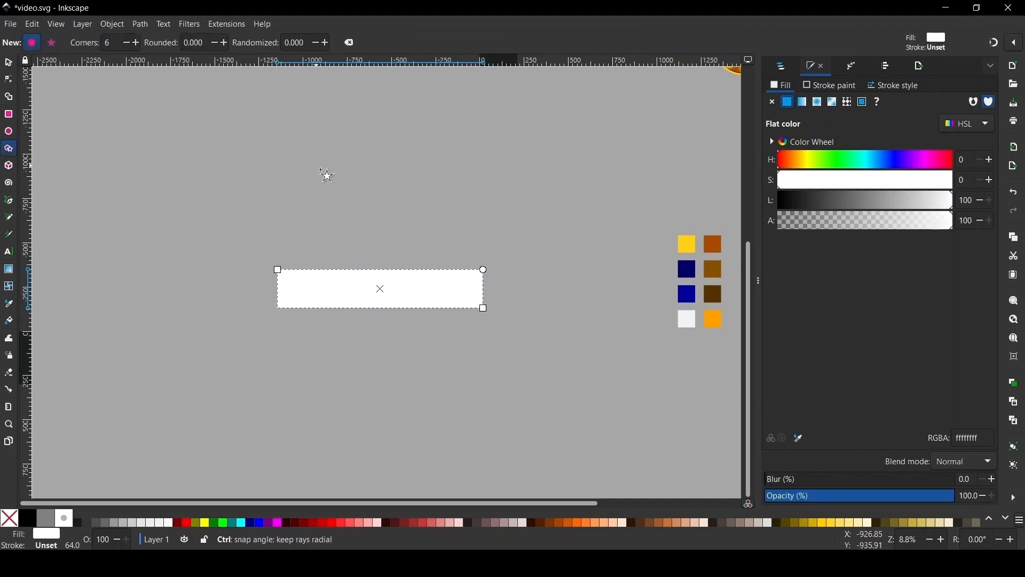
left_click_drag(358, 210, 443, 259)
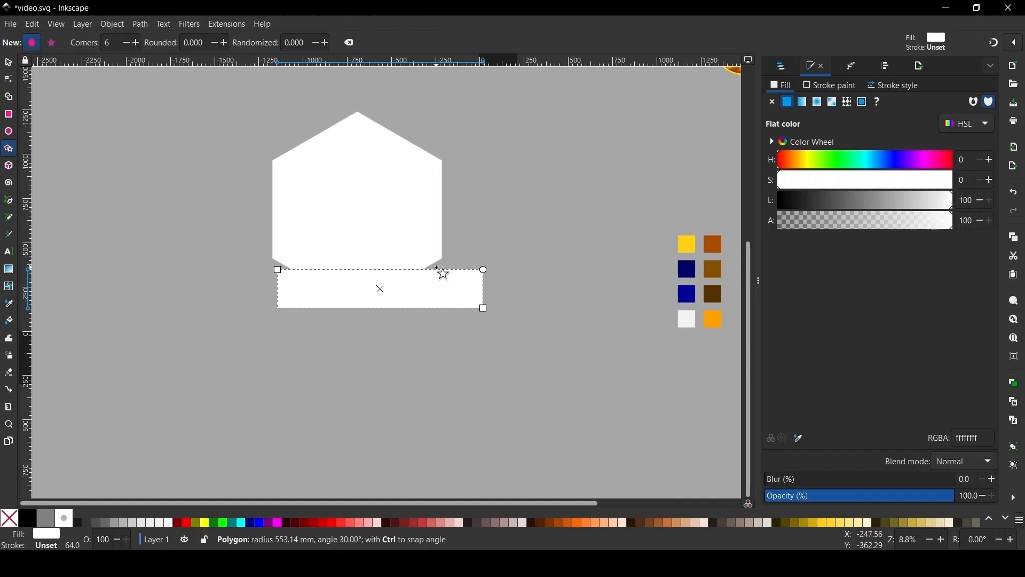
Fill the hexagon black and move it over the middle of the white rectangle.
left_click(8, 63)
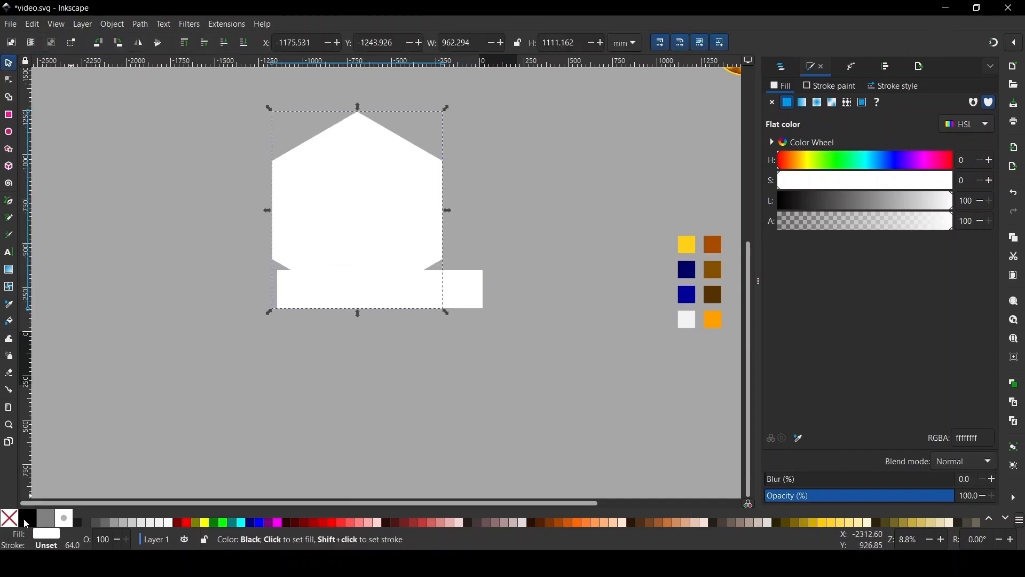
left_click(25, 518)
left_click_drag(386, 185, 398, 238)
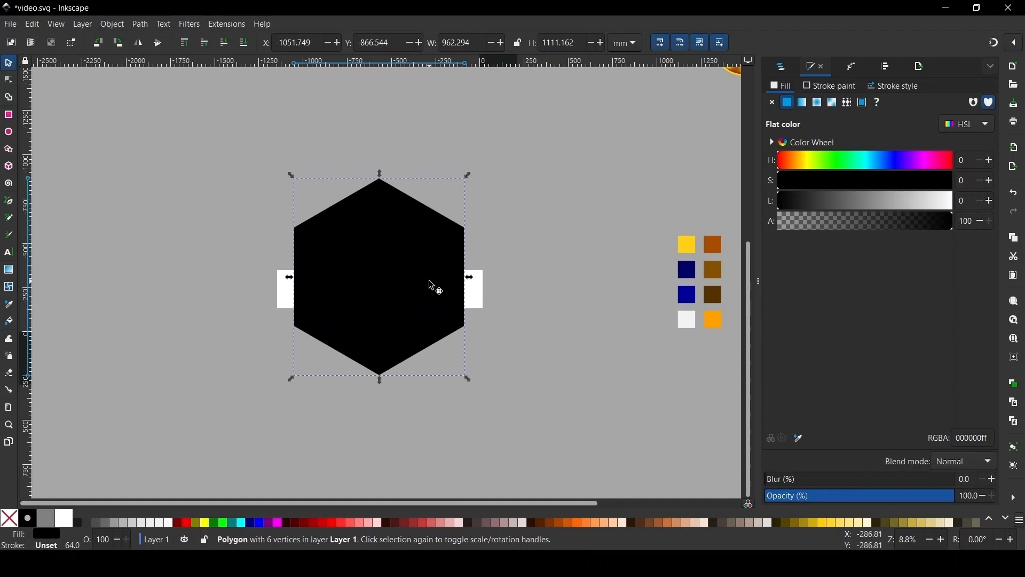
Bring the white rectangle above the black hexagon and subtract its shape from the hexagon with Difference, keeping the rectangle.
left_click(481, 298)
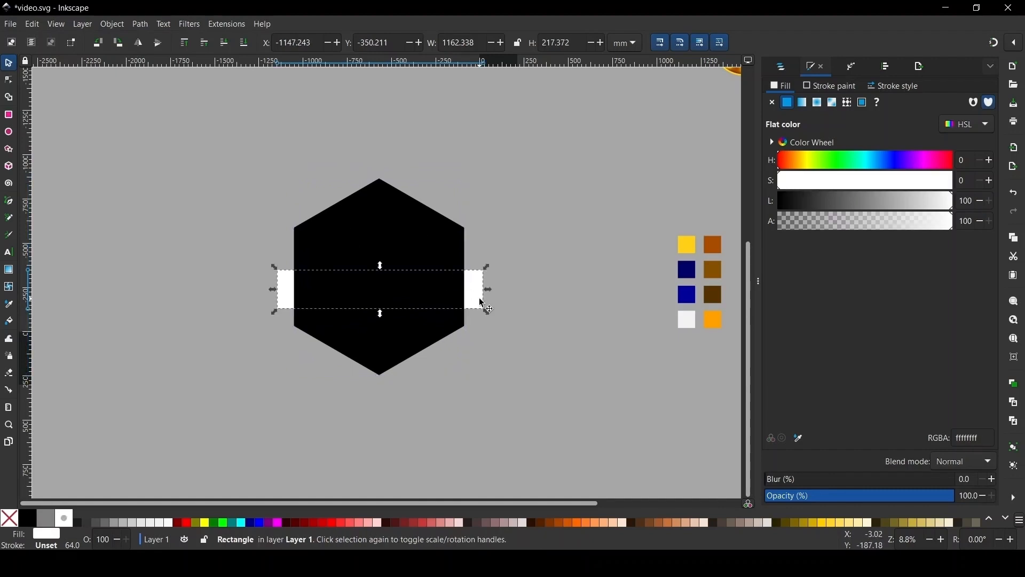
key("Home")
left_click(434, 244, "shift")
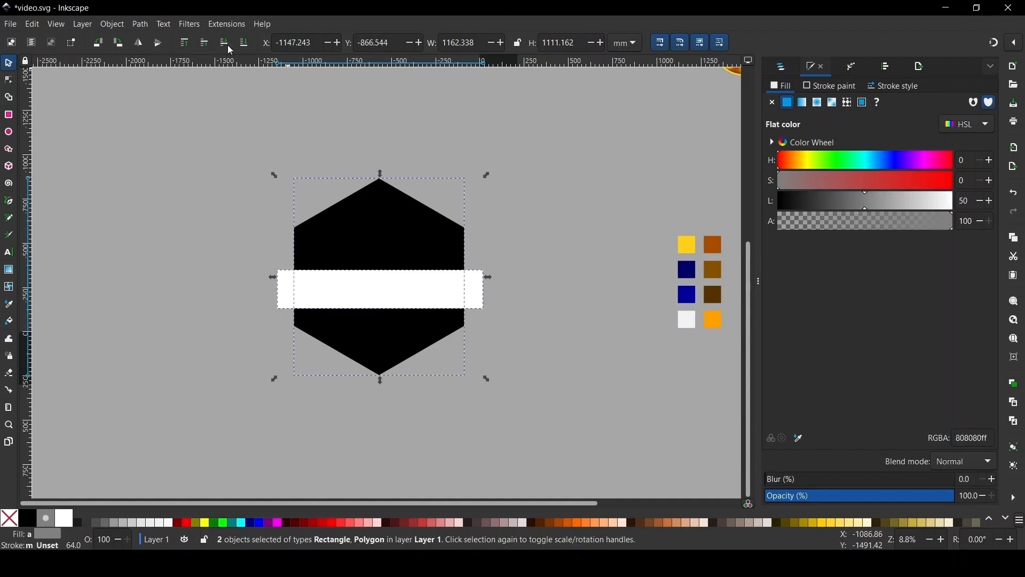
left_click(141, 24)
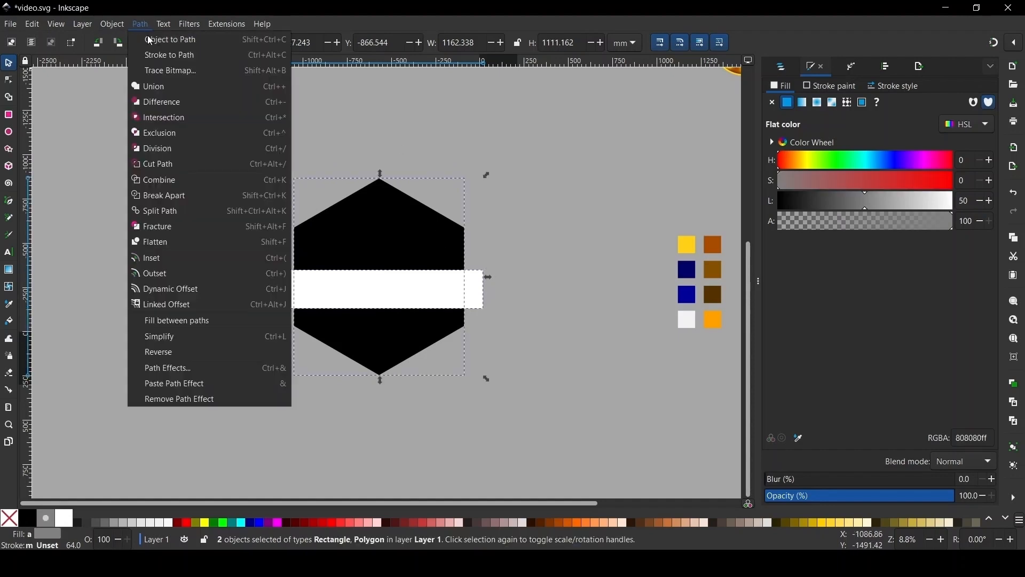
left_click(164, 102)
Delete the nodes of the black hexagon piece that lies below the white rectangle.
key("n")
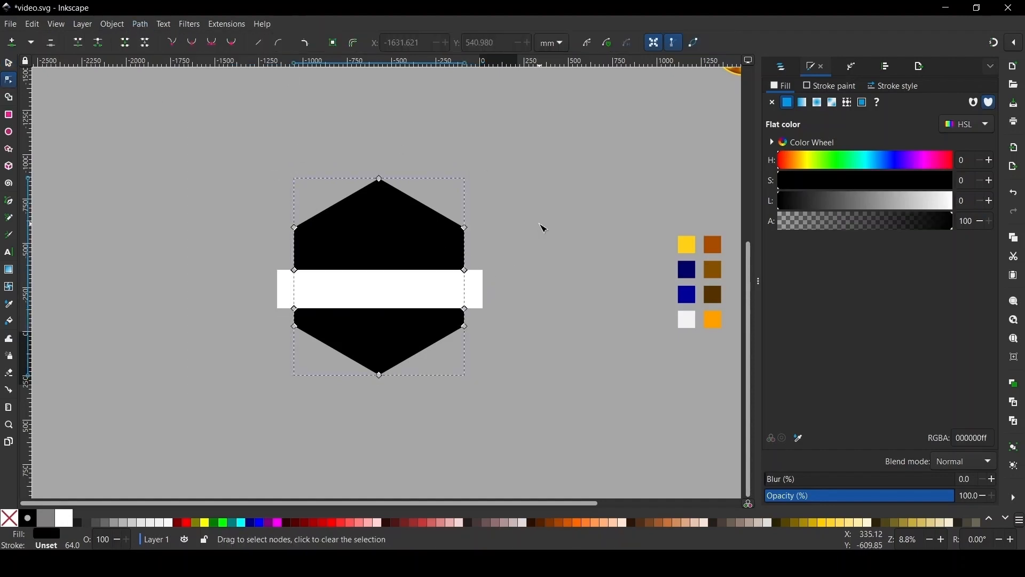
left_click_drag(229, 300, 552, 439)
key("Delete")
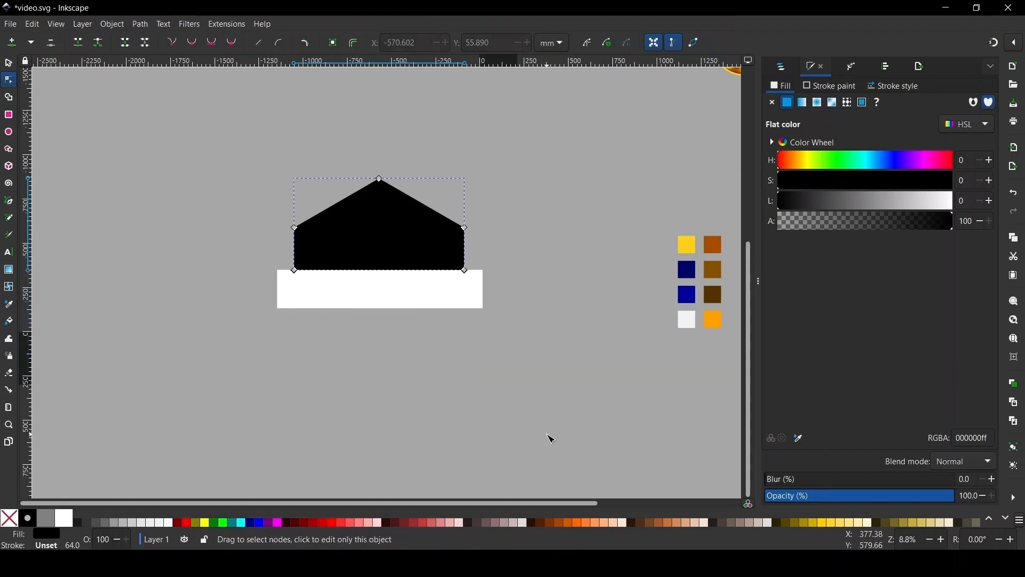
left_click(8, 63)
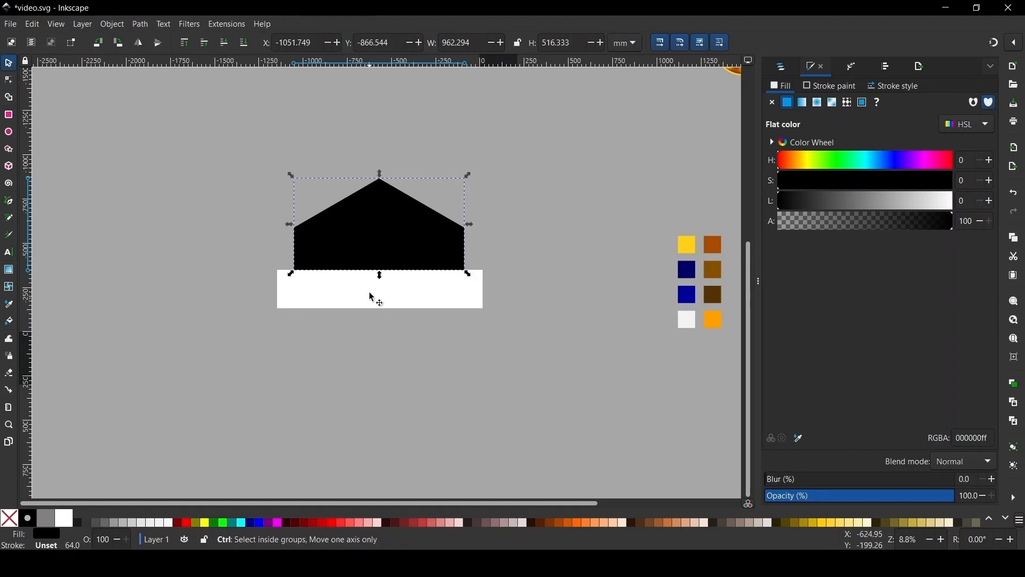
Resize the white rectangle to about 962 × 152 mm, matching its sides to the black shape above it.
scroll(369, 273, "up", 2)
left_click(385, 297)
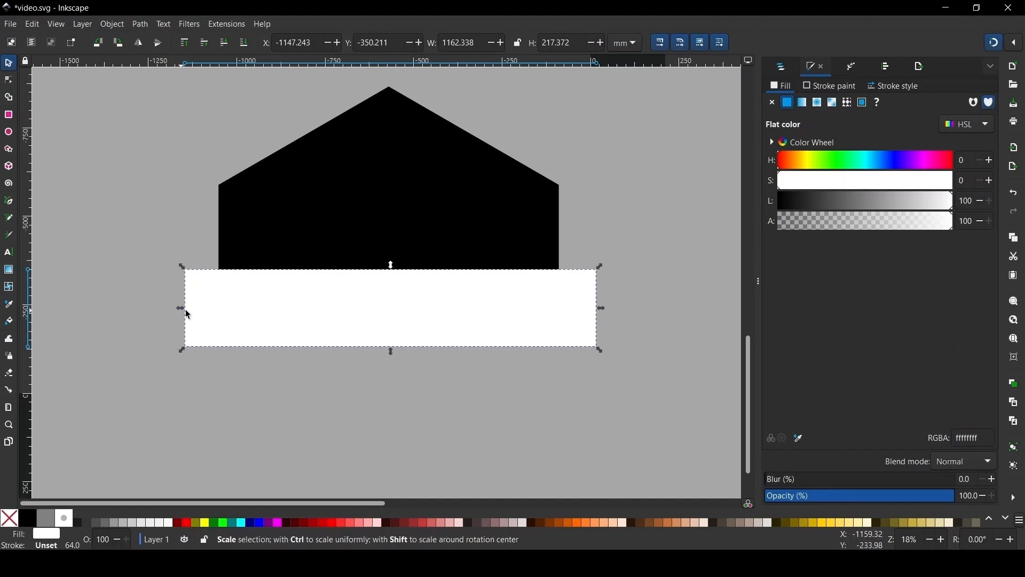
left_click_drag(188, 315, 209, 306)
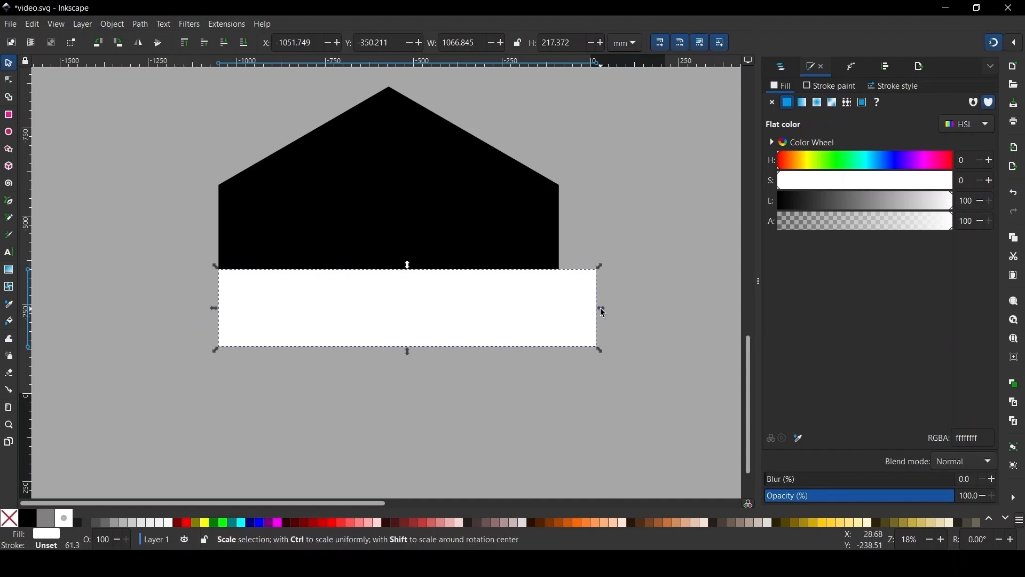
left_click_drag(602, 308, 569, 309)
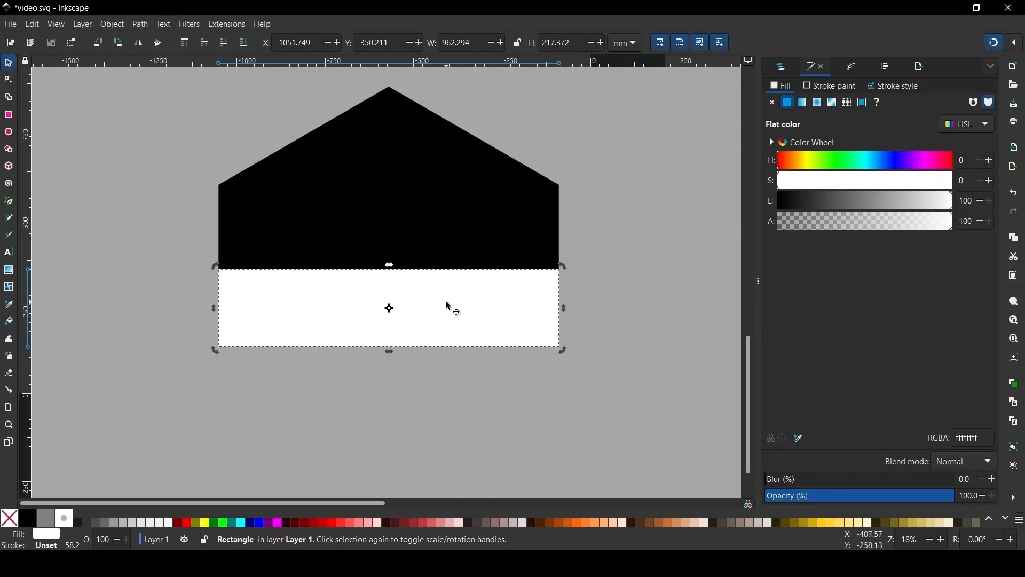
left_click_drag(389, 352, 394, 329)
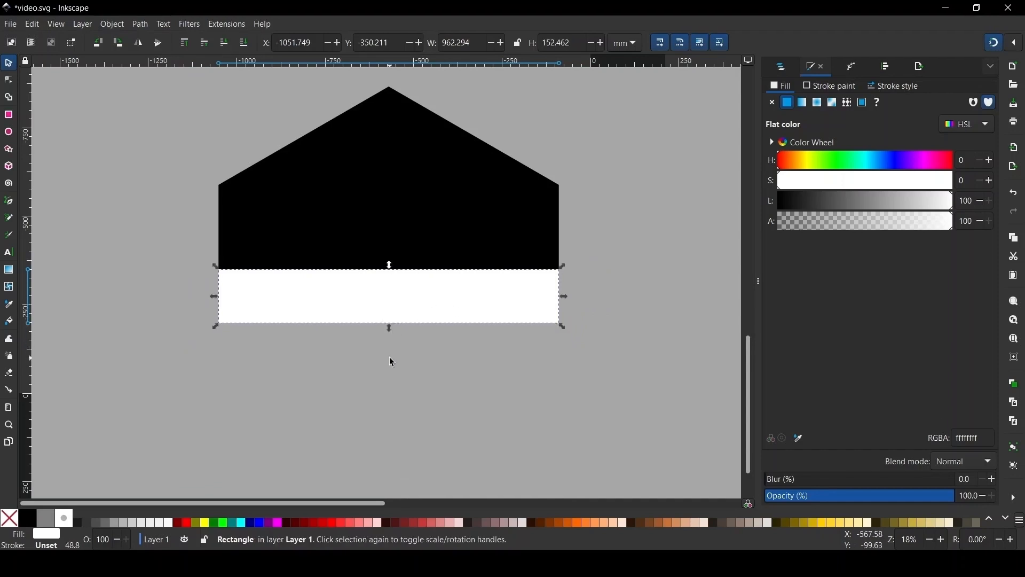
left_click(365, 348)
Draw a straight horizontal line about 941 mm long below the white rectangle, with a black stroke and no fill.
scroll(365, 347, "down", 1)
scroll(408, 230, "up", 1)
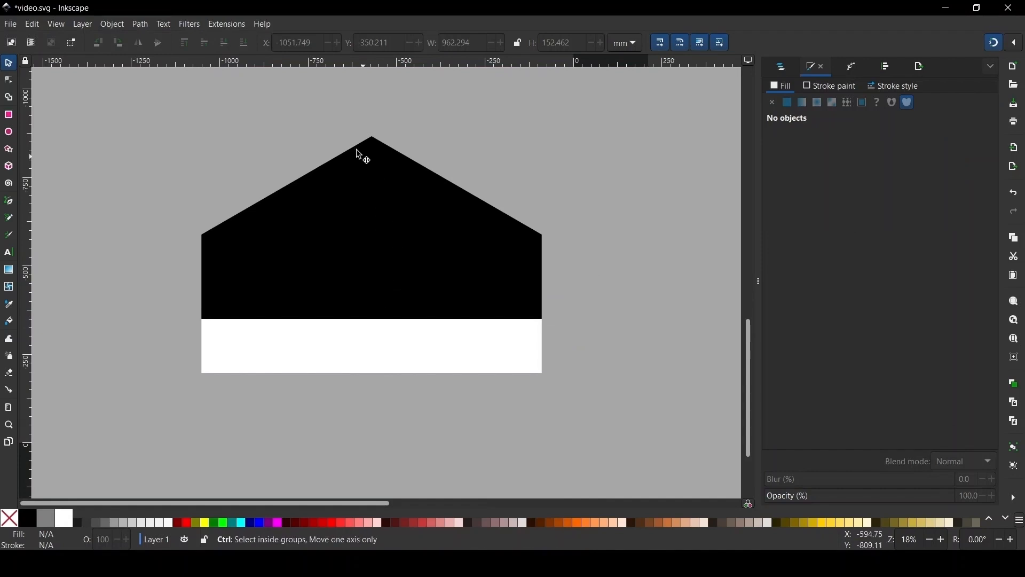
scroll(358, 146, "down", 1)
key("b")
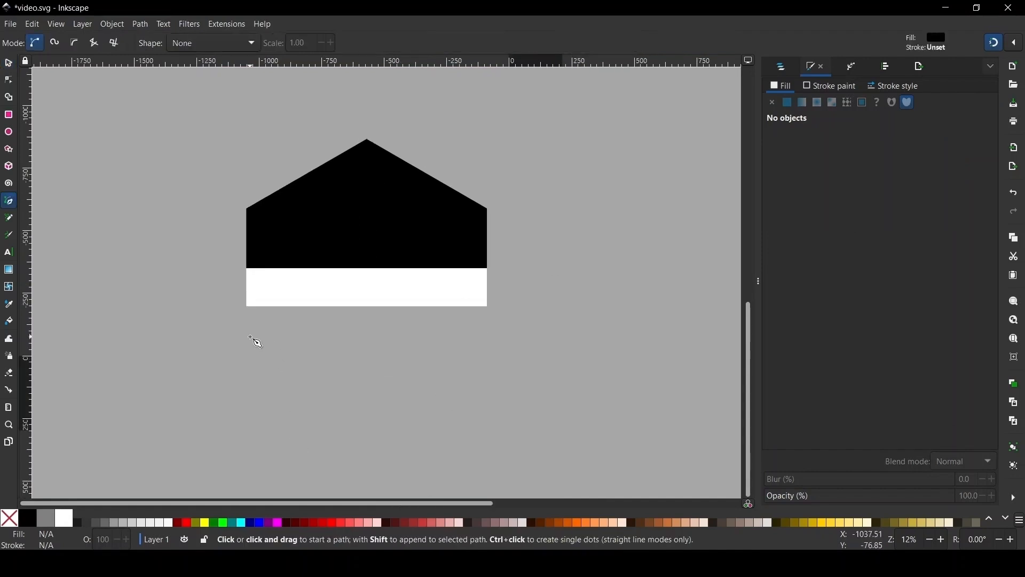
left_click(251, 337)
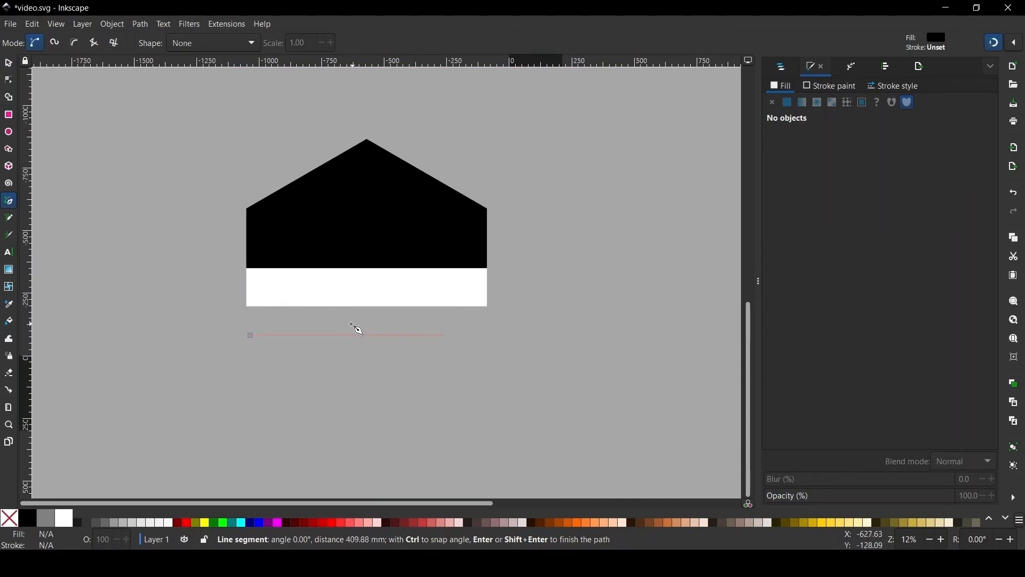
double_click(486, 335)
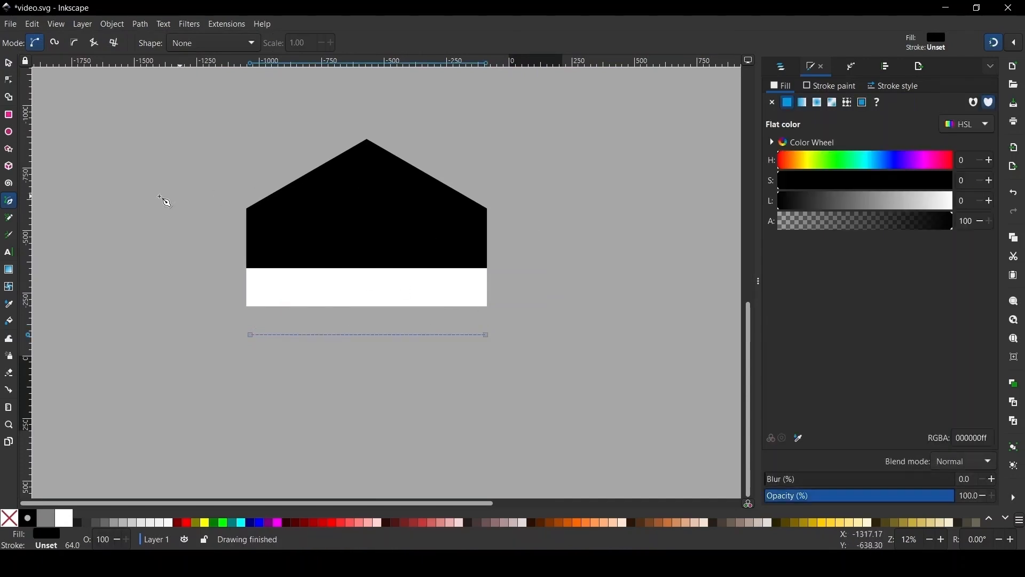
left_click(30, 519, "shift")
left_click(14, 520)
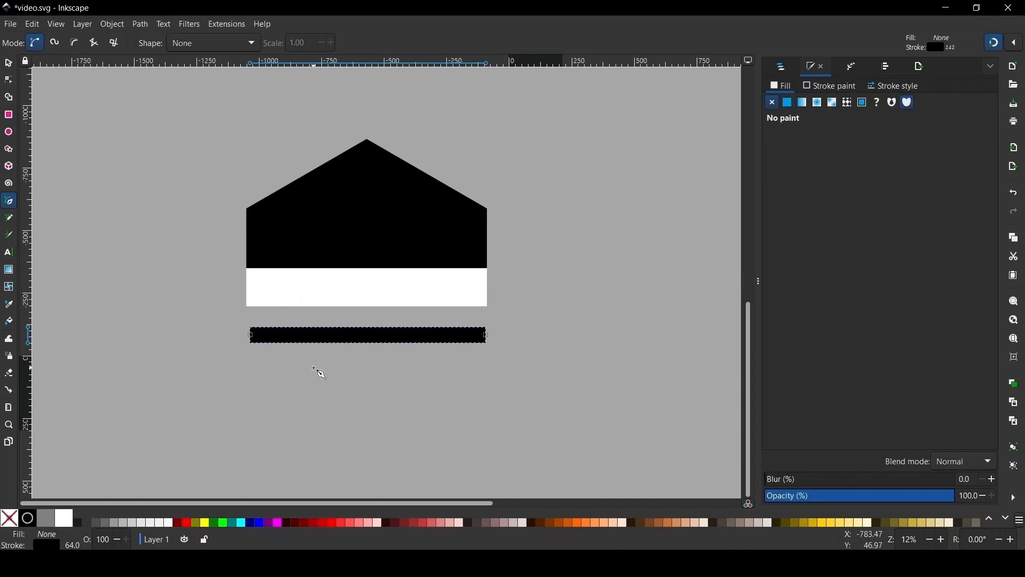
scroll(376, 294, "up", 1, "ctrl")
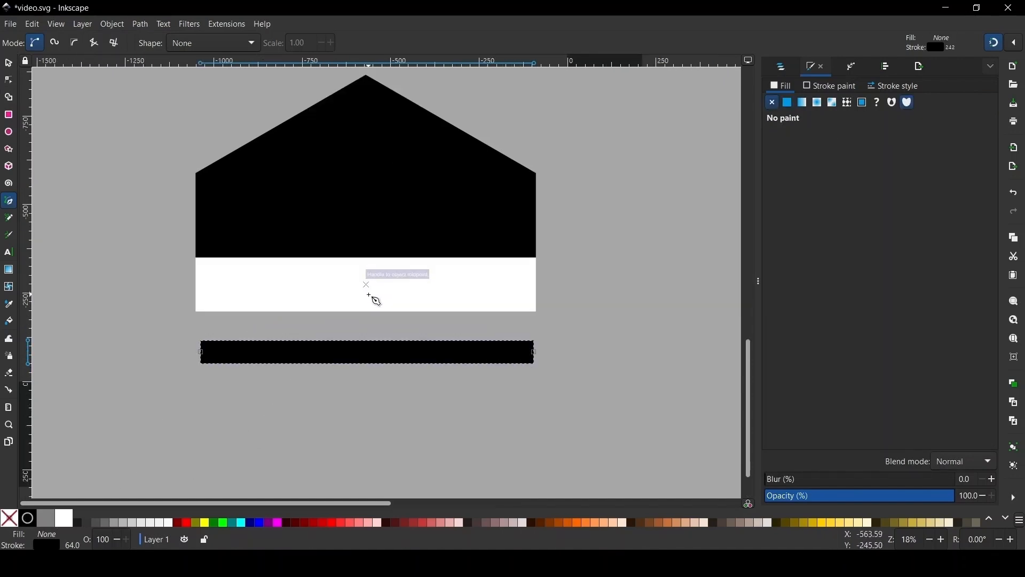
Insert a middle node in the line, raise it to about Y -197.7 mm, make it symmetric and lengthen its handles into an arch.
left_click(10, 63)
key("n")
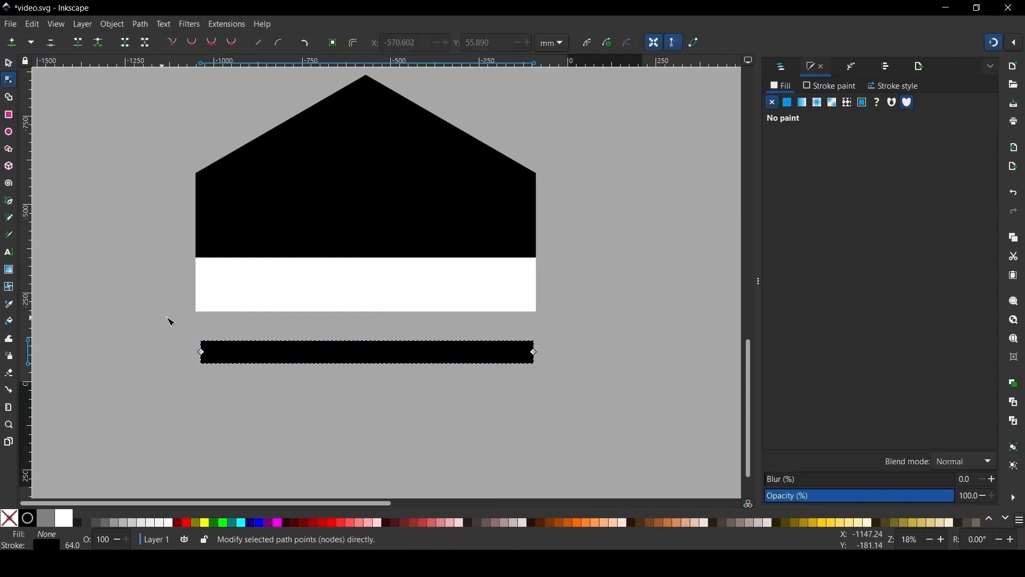
left_click_drag(162, 317, 615, 402)
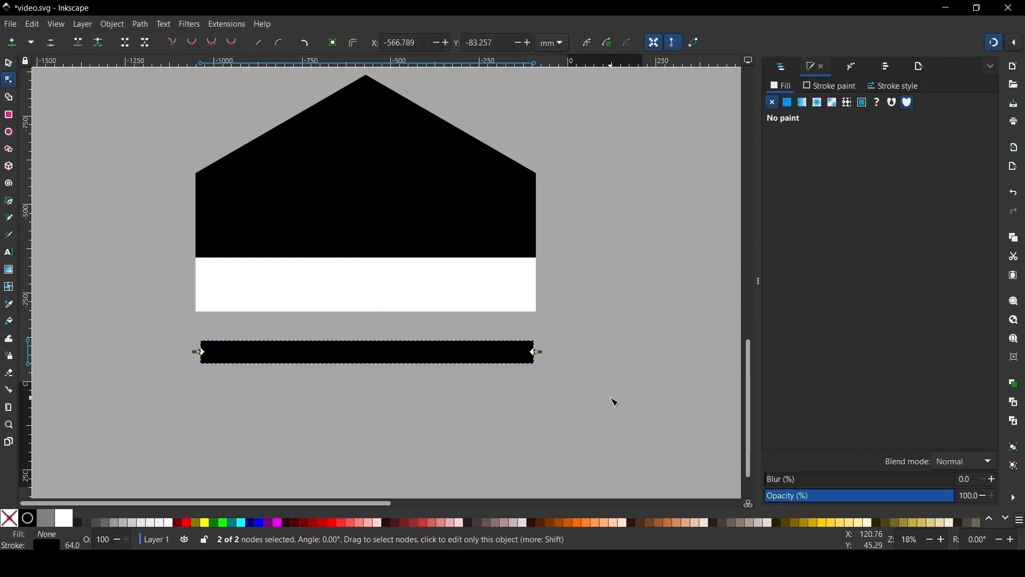
left_click(9, 41)
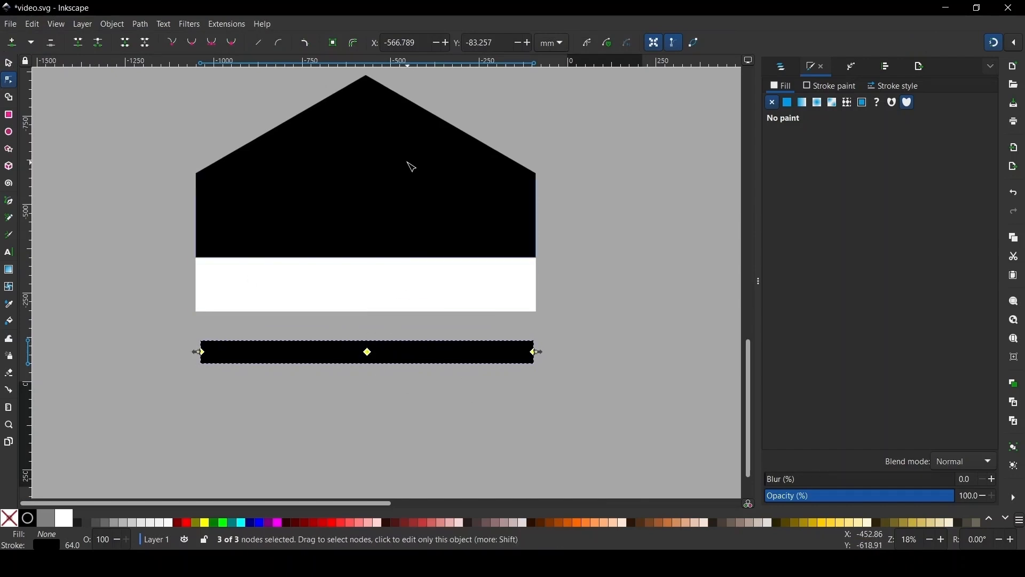
left_click_drag(419, 430, 372, 338)
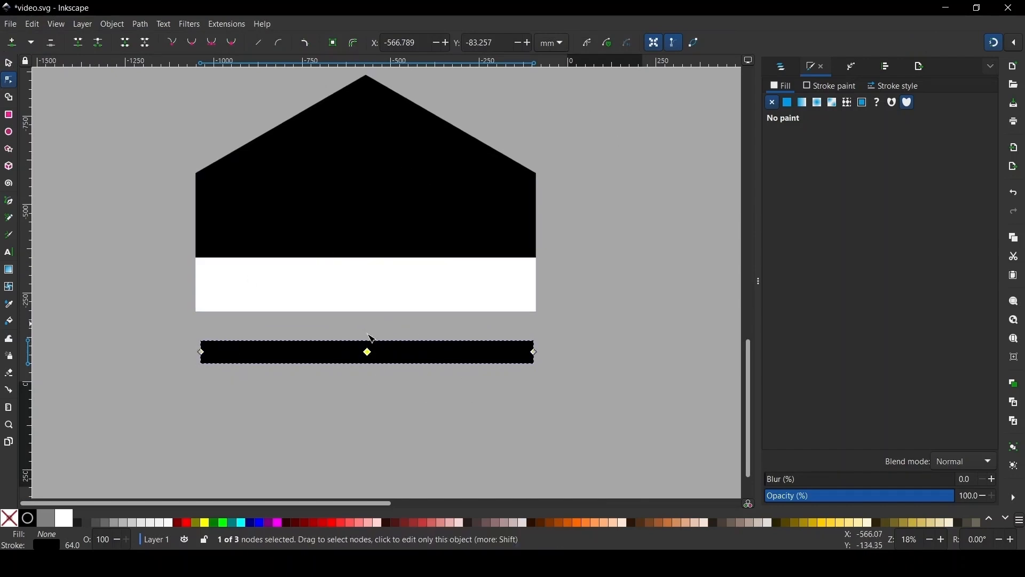
left_click_drag(368, 352, 368, 311)
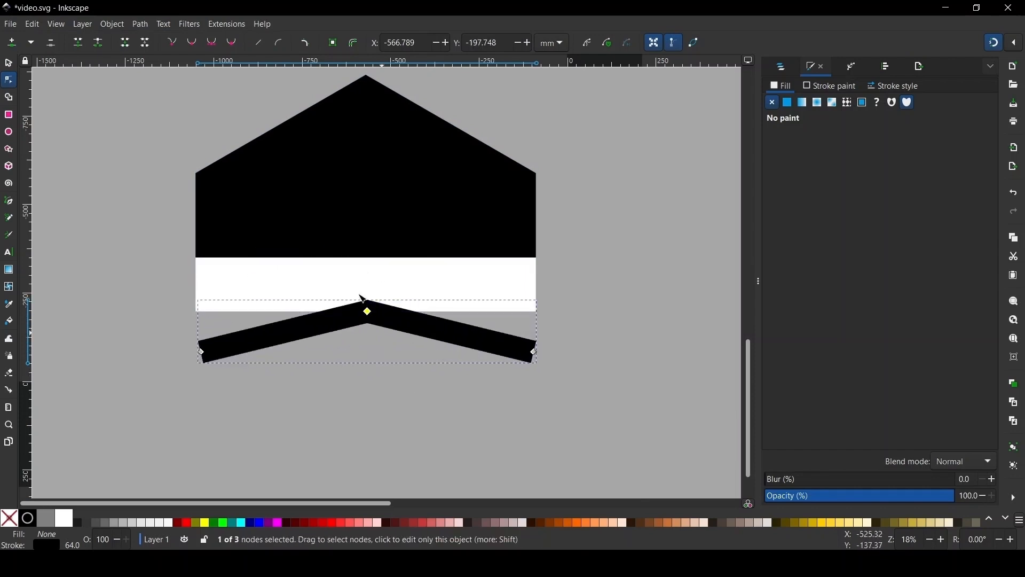
left_click(213, 44)
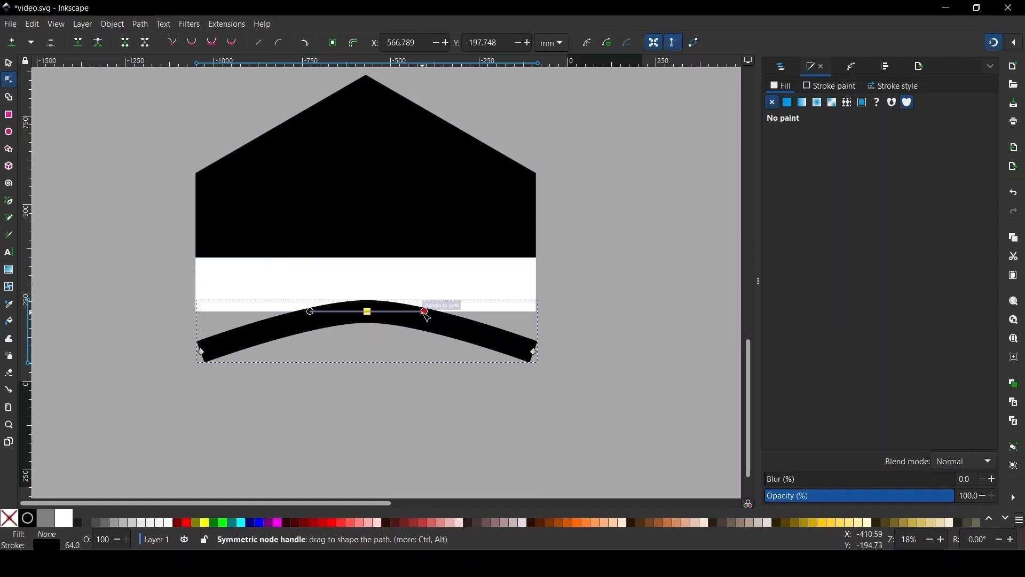
left_click_drag(431, 316, 490, 312)
left_click(9, 64)
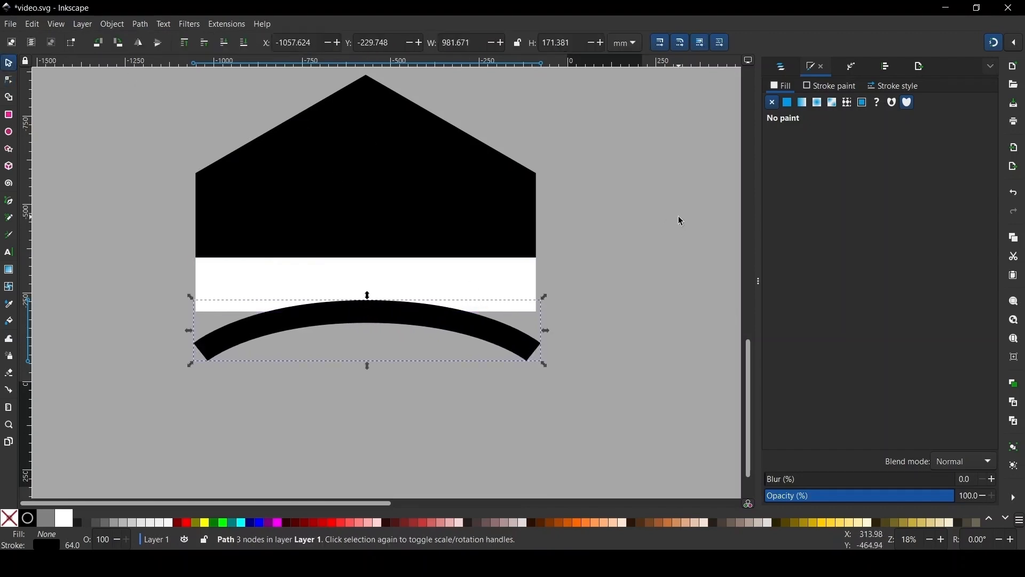
Fill the arch with red (#FF0000) and remove its stroke.
left_click(678, 221)
left_click(374, 313)
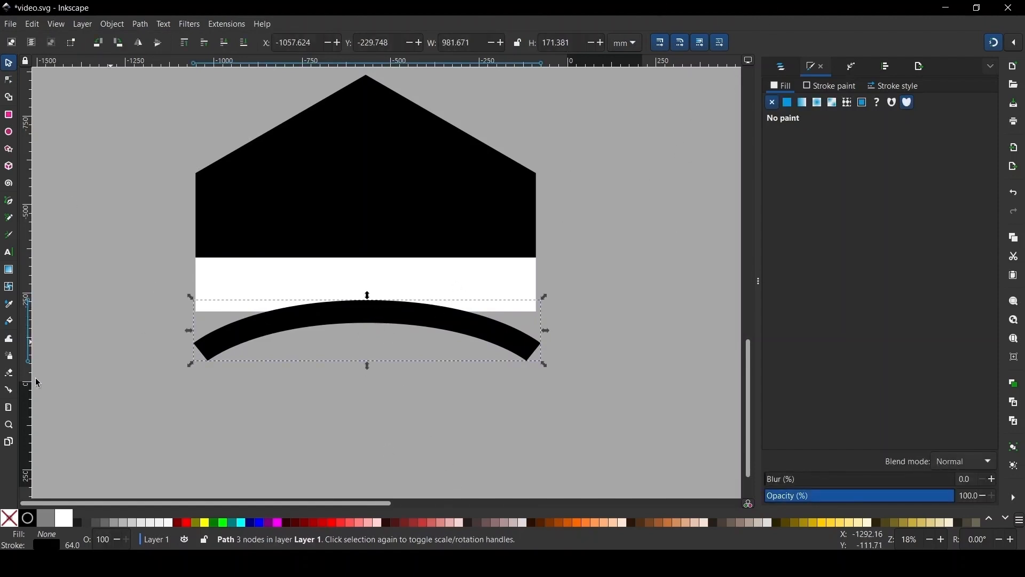
left_click(188, 520)
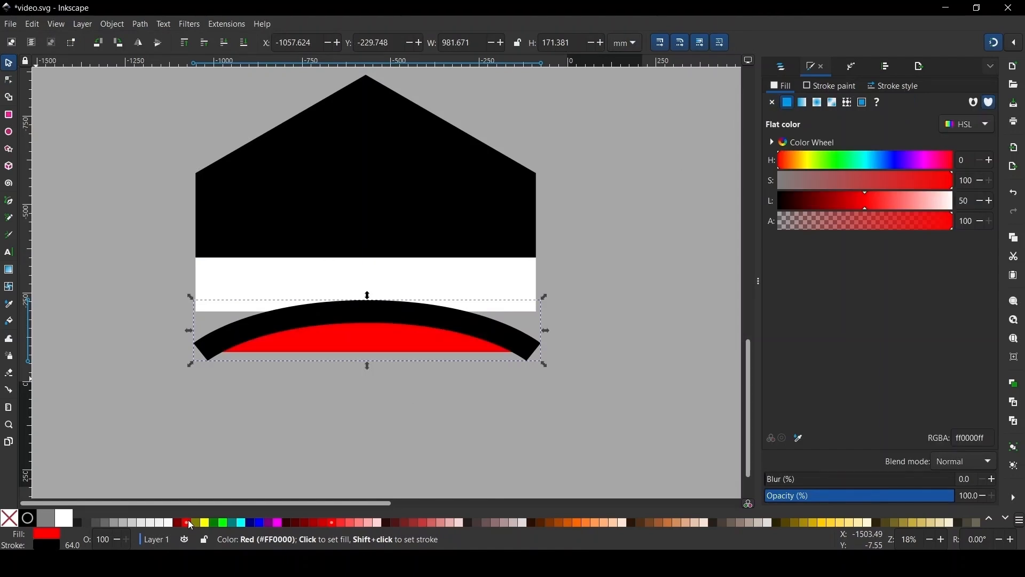
left_click(9, 517, "shift")
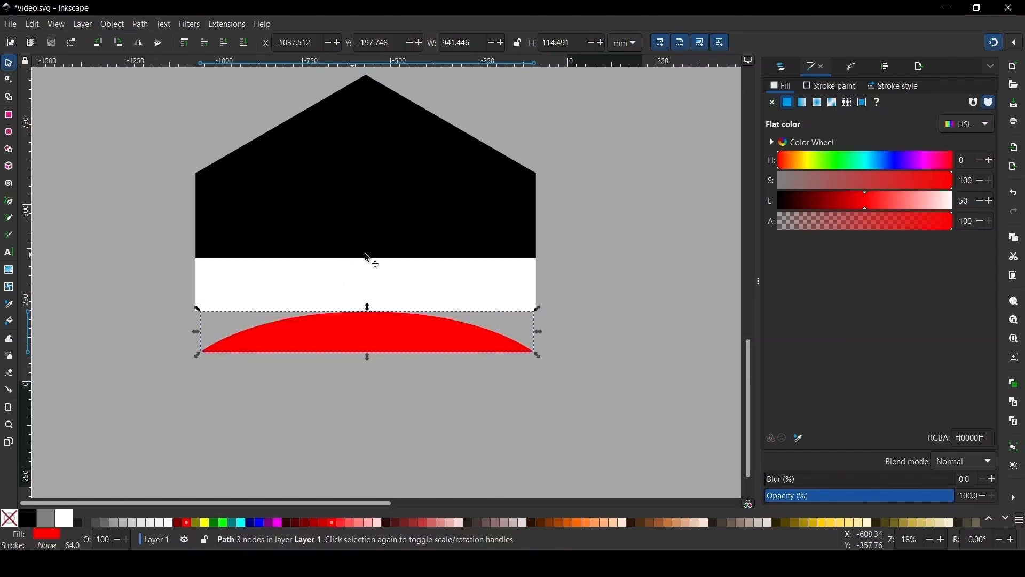
left_click(622, 284)
Lower the middle node of the red arch until the shape is about 82 mm tall.
scroll(307, 229, "up", 1)
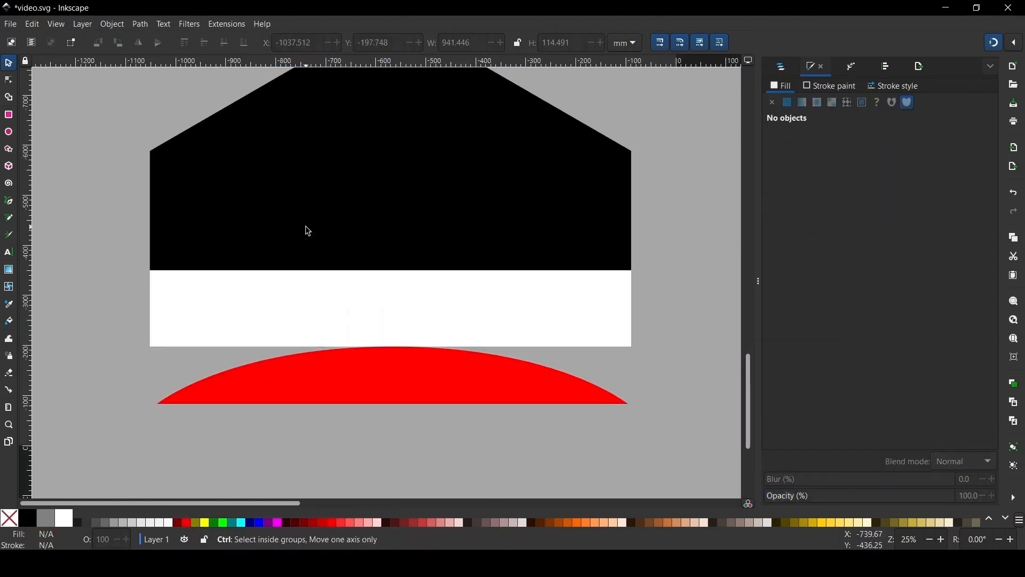
left_click(388, 394)
key("n")
scroll(387, 383, "down", 2)
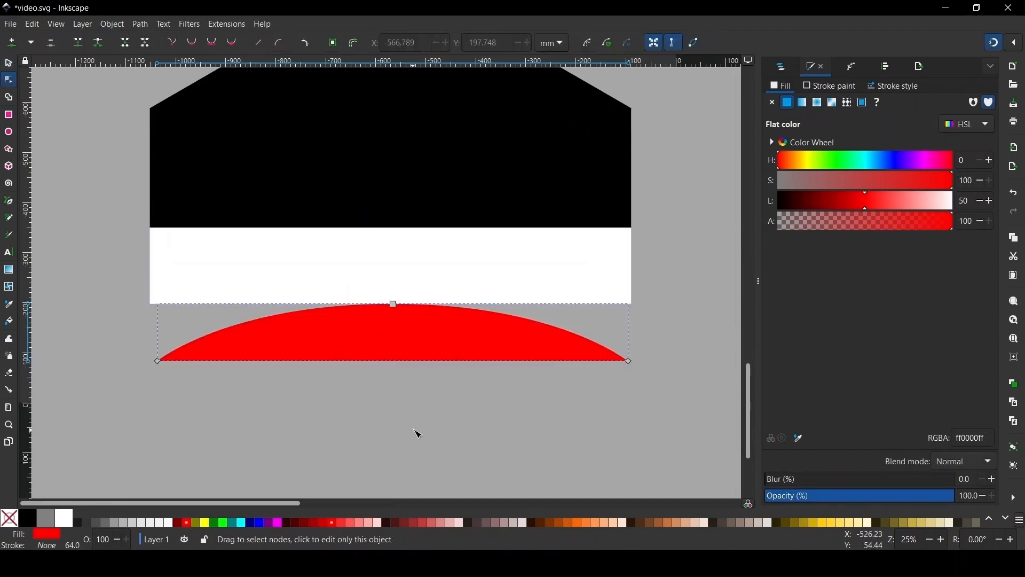
left_click_drag(415, 430, 359, 230)
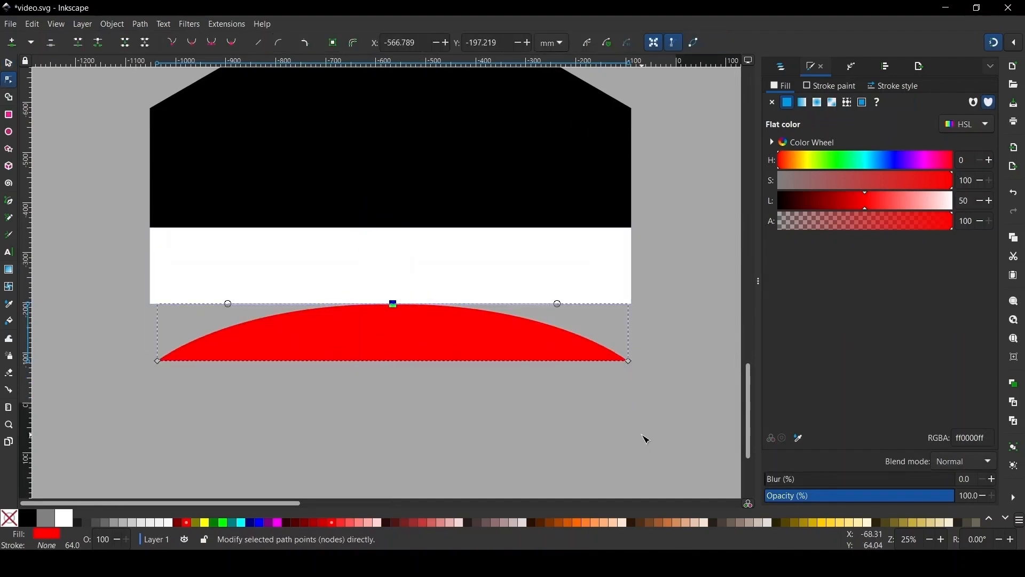
key("Down")
key("Down")
key("Down")
key("Down")
key("Down")
key("Down")
key("Down")
key("Down")
key("Down")
key("Down")
key("Down")
key("Down")
key("Down")
key("Down")
key("Down")
key("Down")
key("Down")
key("Down")
key("Down")
key("Down")
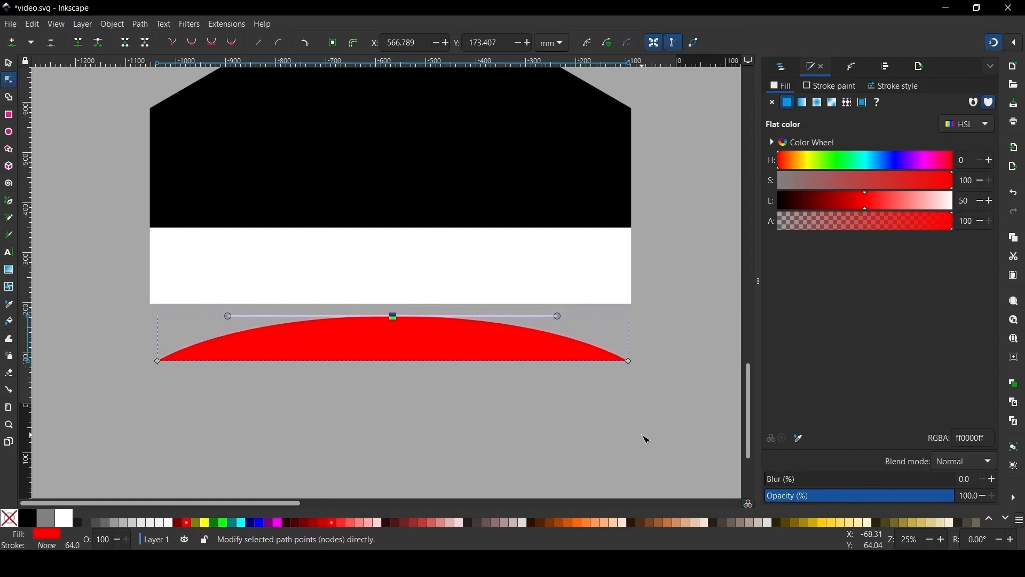
key("Down")
key("Down")
key("Down")
key("Down")
key("Down")
key("Down")
key("Down")
key("Down")
key("Down")
key("Down")
key("Down")
key("Down")
key("Down")
key("Down")
key("Down")
left_click(8, 64)
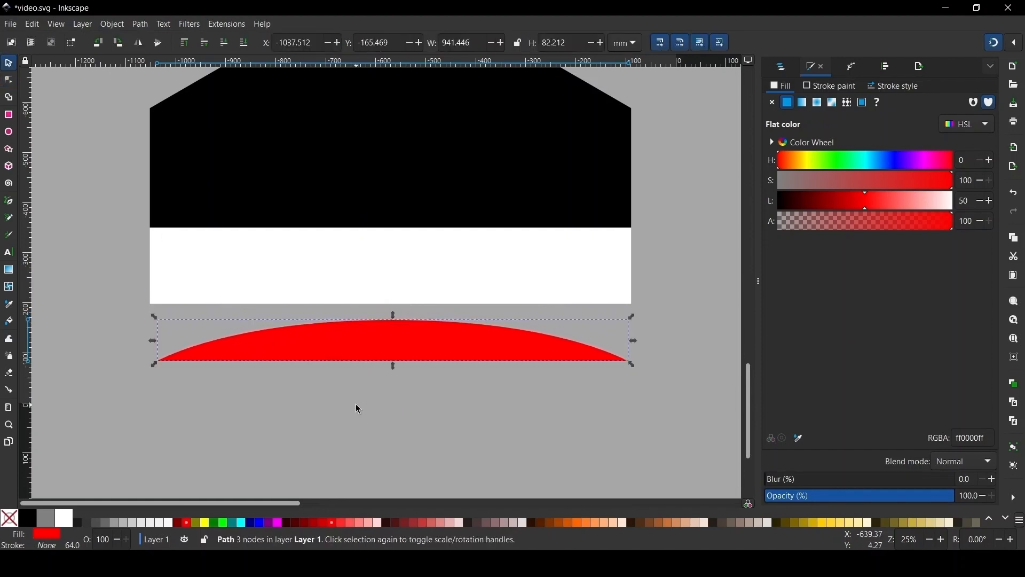
Flatten the red arch further to about 54 mm tall by lowering its middle node again.
left_click(355, 407)
scroll(363, 347, "up", 2)
left_click(382, 381)
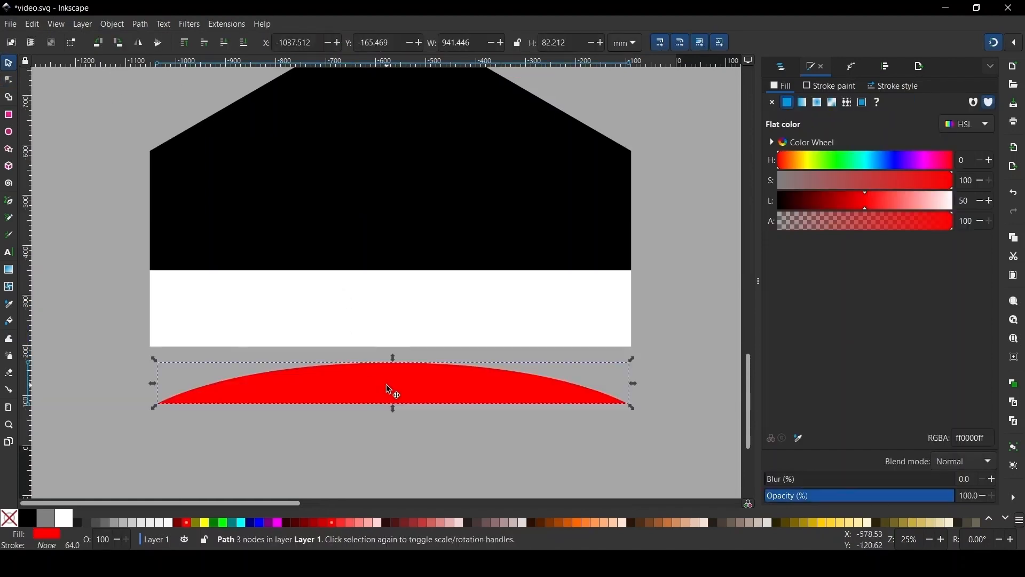
double_click(406, 383)
left_click_drag(471, 492, 380, 274)
key("Down")
key("Down")
key("Down")
key("Down")
key("Down")
key("Down")
key("Down")
key("Down")
key("Down")
key("Down")
key("Down")
key("Down")
key("Down")
key("Down")
key("Down")
key("Down")
key("Down")
key("Down")
key("Down")
key("Down")
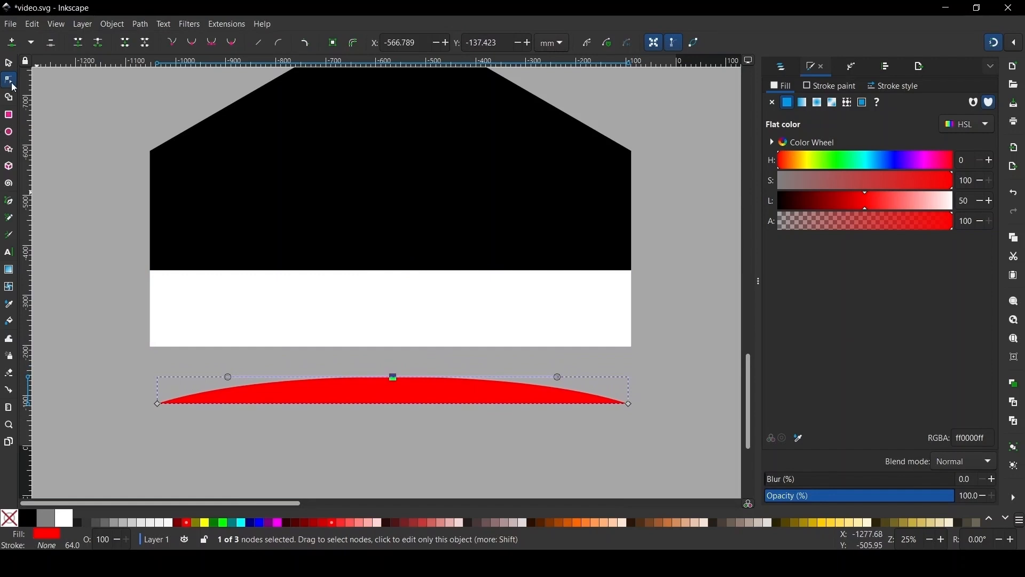
left_click(10, 63)
Move the flat red arch onto the top edge of the white rectangle.
left_click_drag(411, 393, 403, 244)
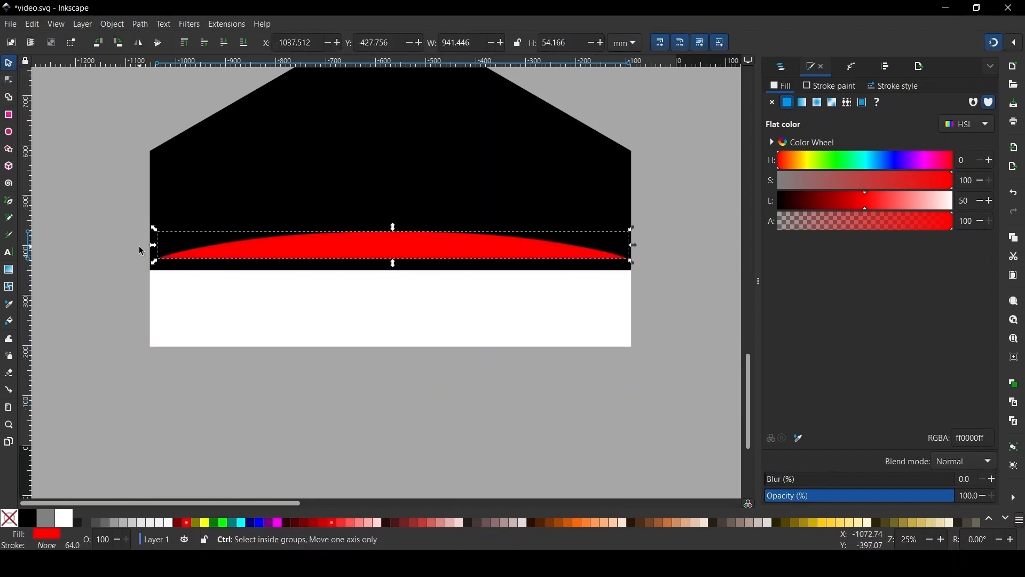
scroll(141, 251, "up", 4)
scroll(134, 300, "down", 1)
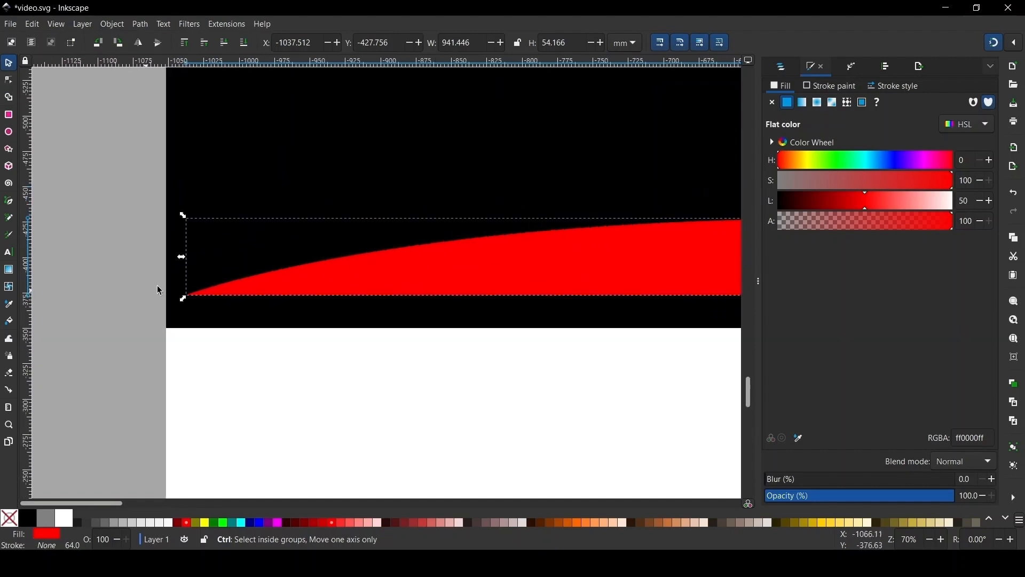
mouse_move(494, 272)
left_mouse_down()
mouse_move(500, 283)
mouse_move(491, 281)
left_mouse_up()
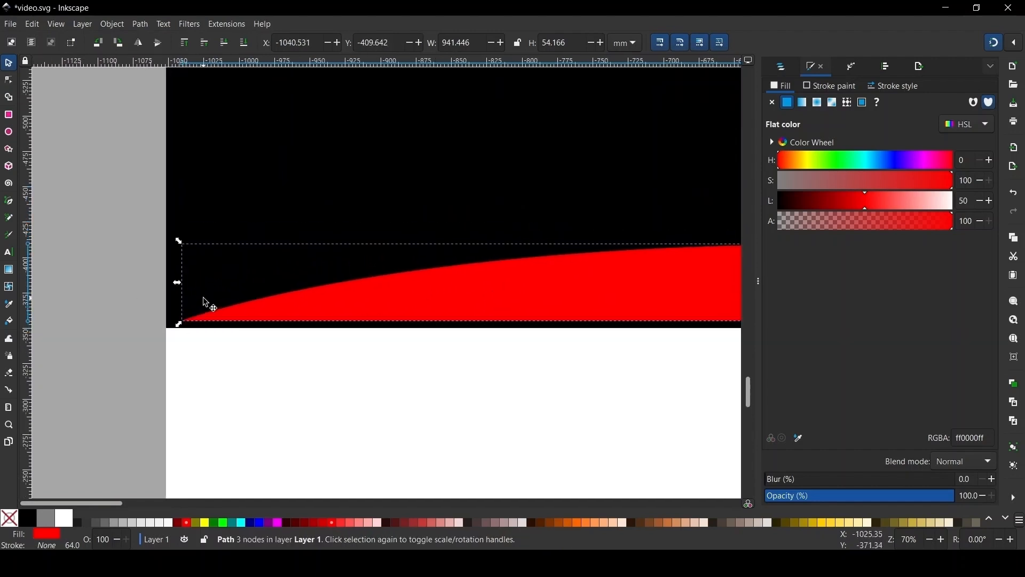
left_click_drag(383, 308, 387, 319)
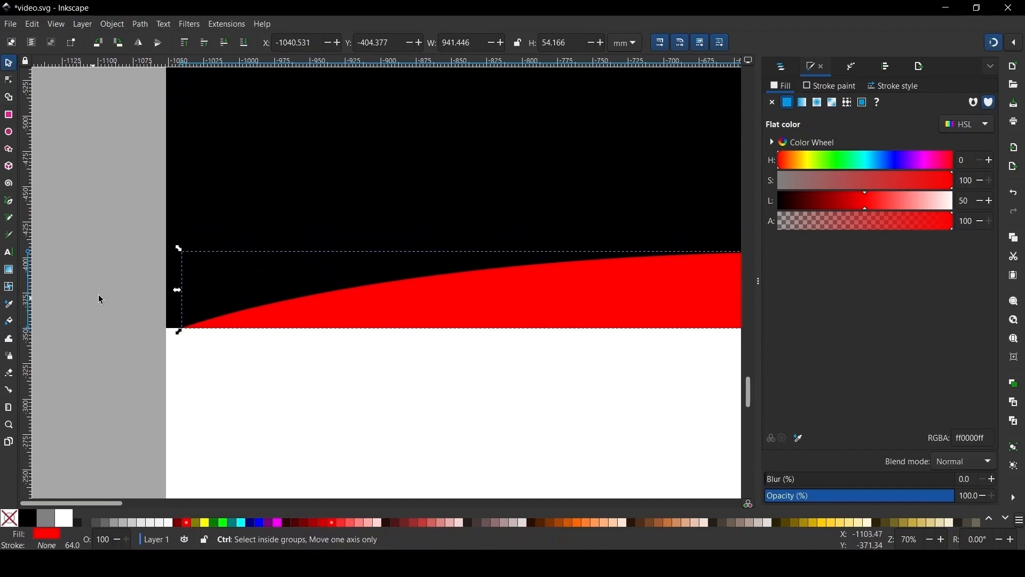
Stretch the red arch sideways to both side edges of the white rectangle, about 962 mm wide.
scroll(288, 304, "up", 5)
left_click_drag(469, 240, 366, 245)
scroll(130, 263, "down", 4)
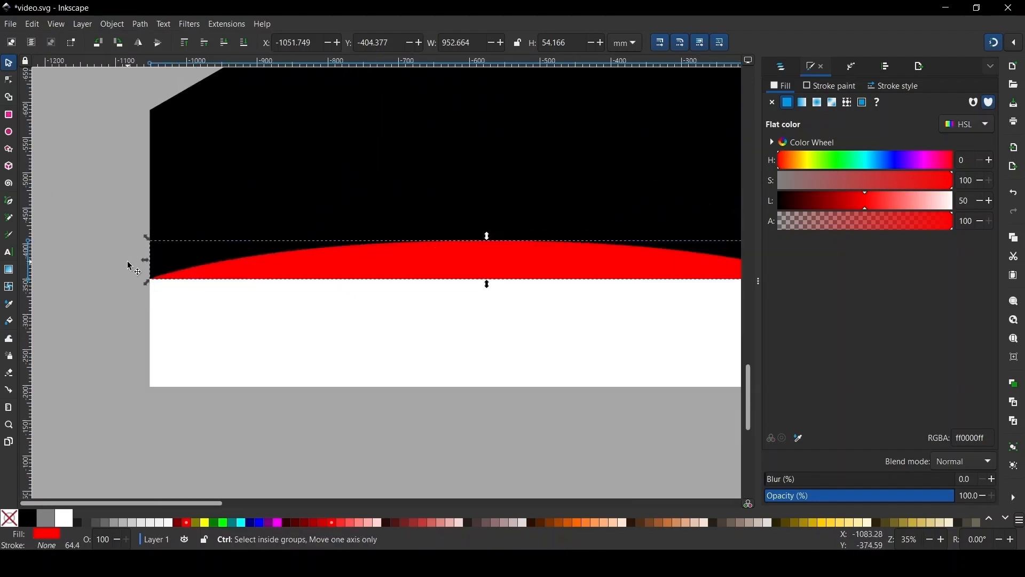
scroll(718, 271, "down", 2)
scroll(667, 269, "down", 1)
scroll(666, 269, "up", 4)
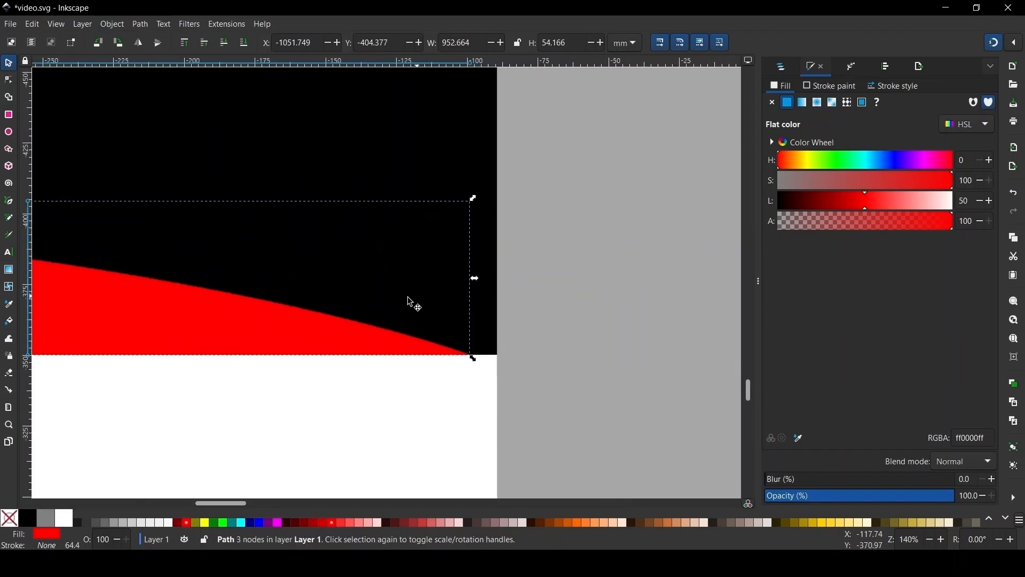
left_click_drag(474, 279, 498, 284)
scroll(449, 284, "down", 6)
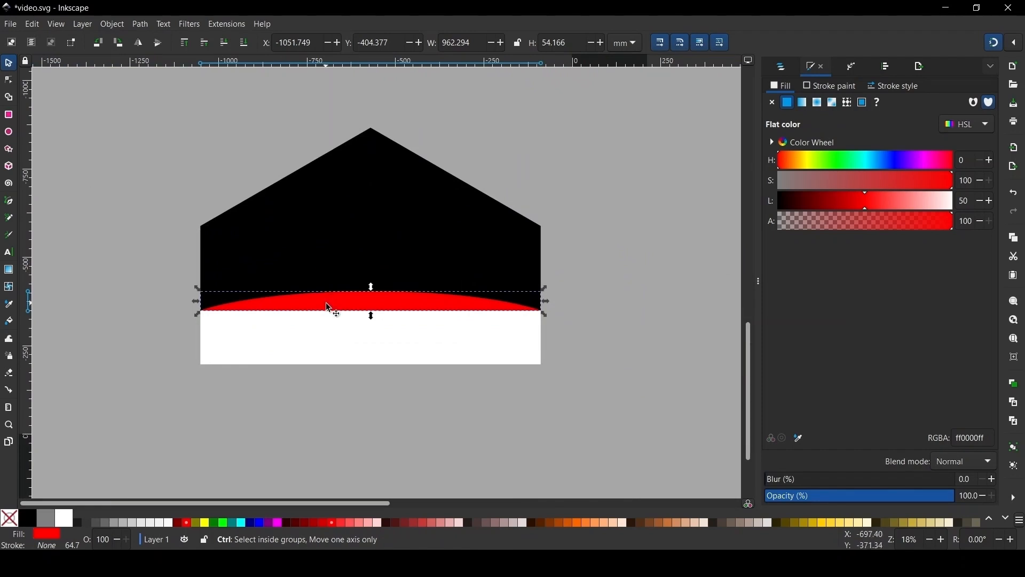
scroll(326, 288, "up", 1)
scroll(400, 227, "down", 2)
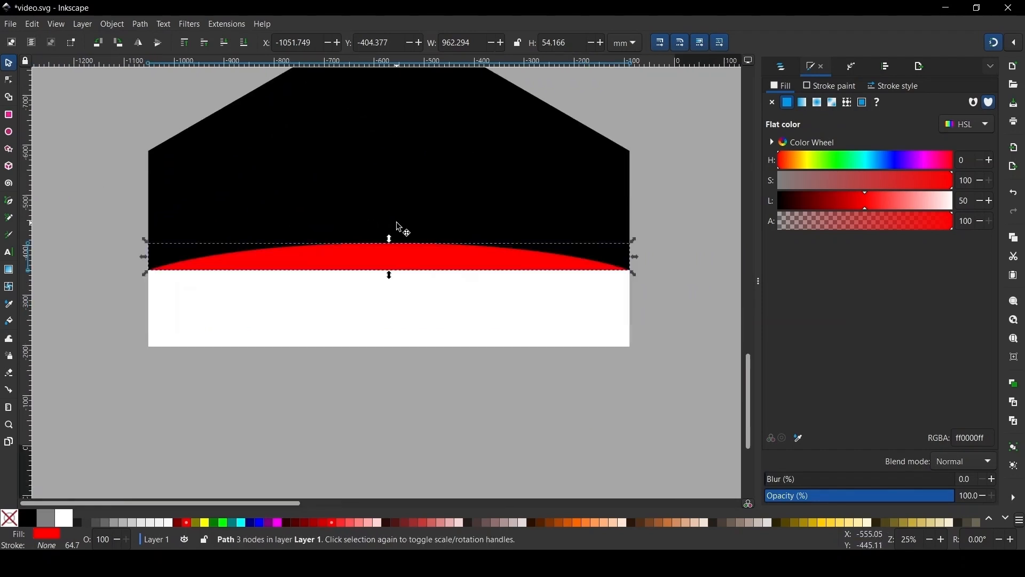
Duplicate the red arch, flip the copy vertically and set it directly below the white rectangle's bottom edge.
key("ctrl+d")
left_click_drag(400, 263, 403, 341)
left_click(160, 45)
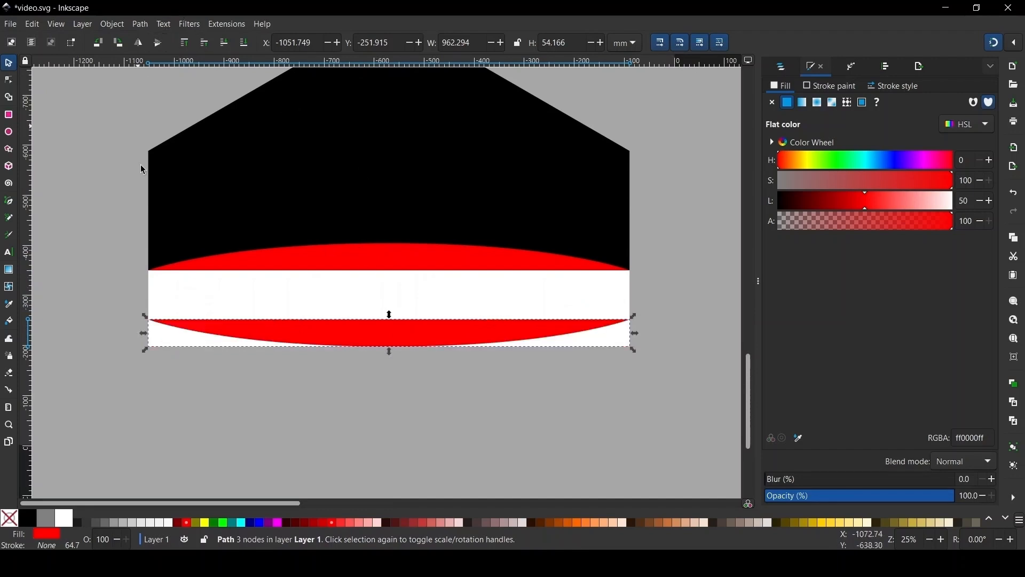
scroll(208, 357, "up", 1)
left_click_drag(446, 325, 438, 365)
scroll(299, 312, "down", 1)
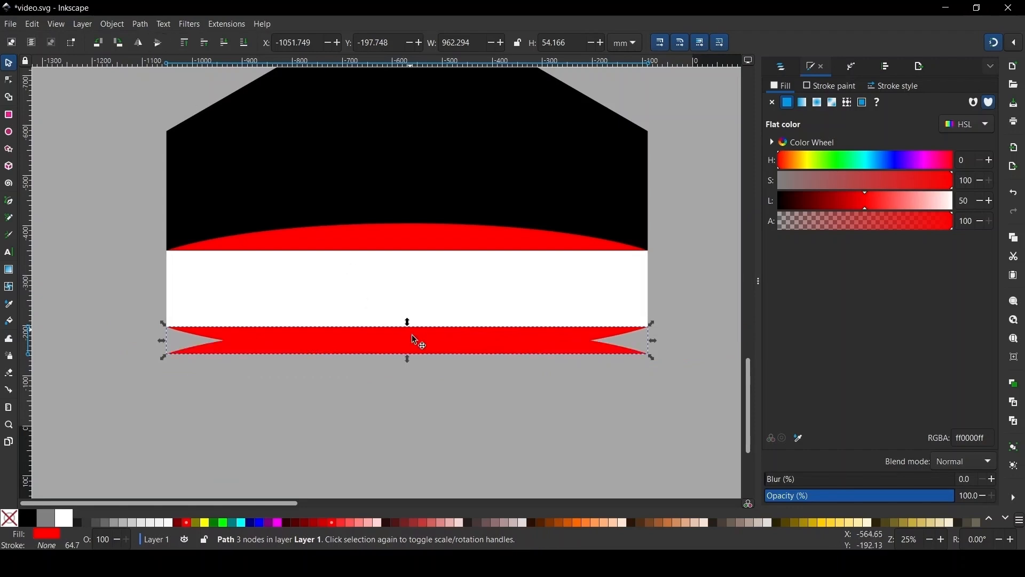
Place an upright arch copy on top of the flipped one and unite both into a single lens shape.
left_click_drag(416, 343, 410, 309)
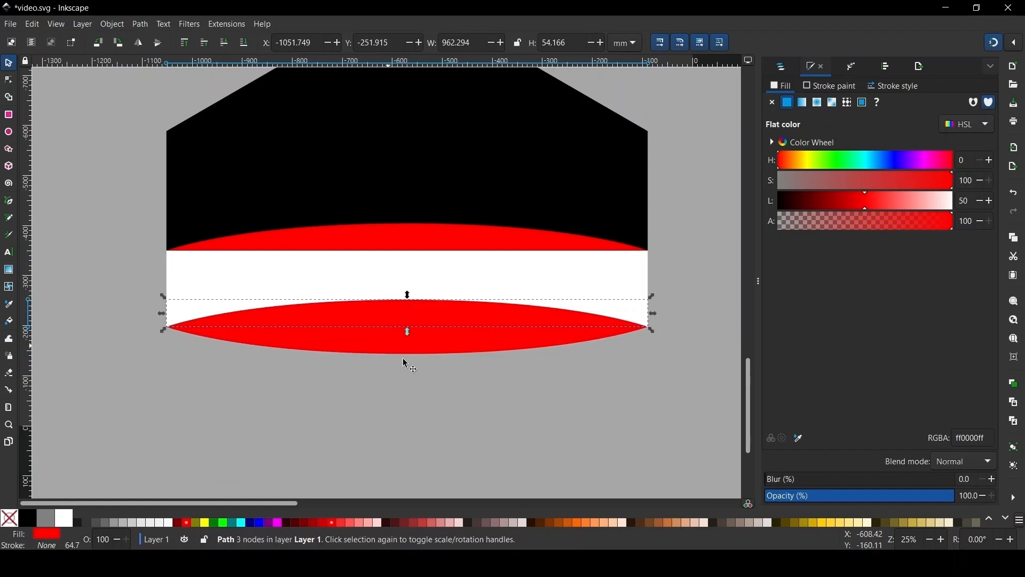
left_click(481, 342, "shift")
left_click(140, 24)
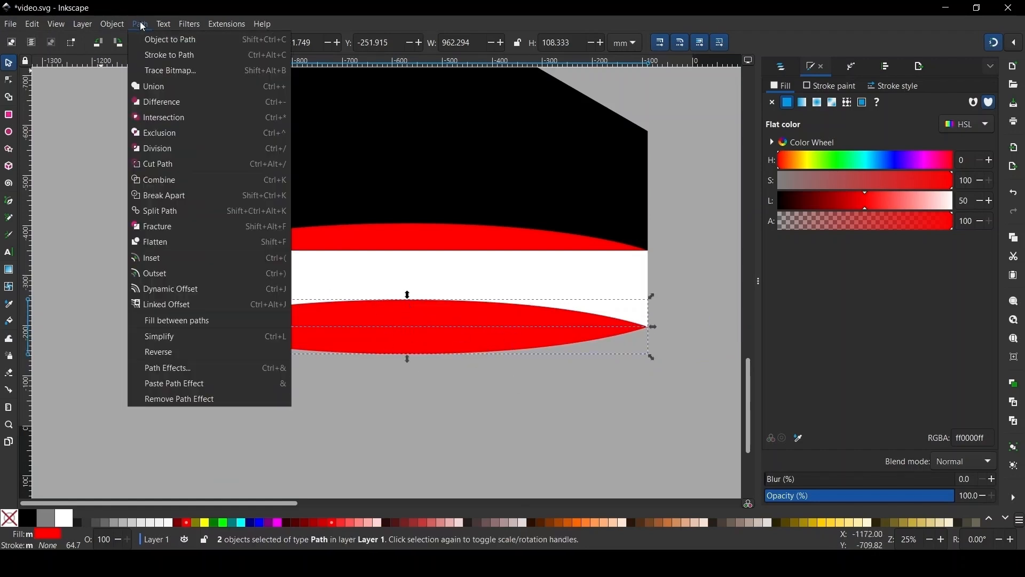
left_click(151, 83)
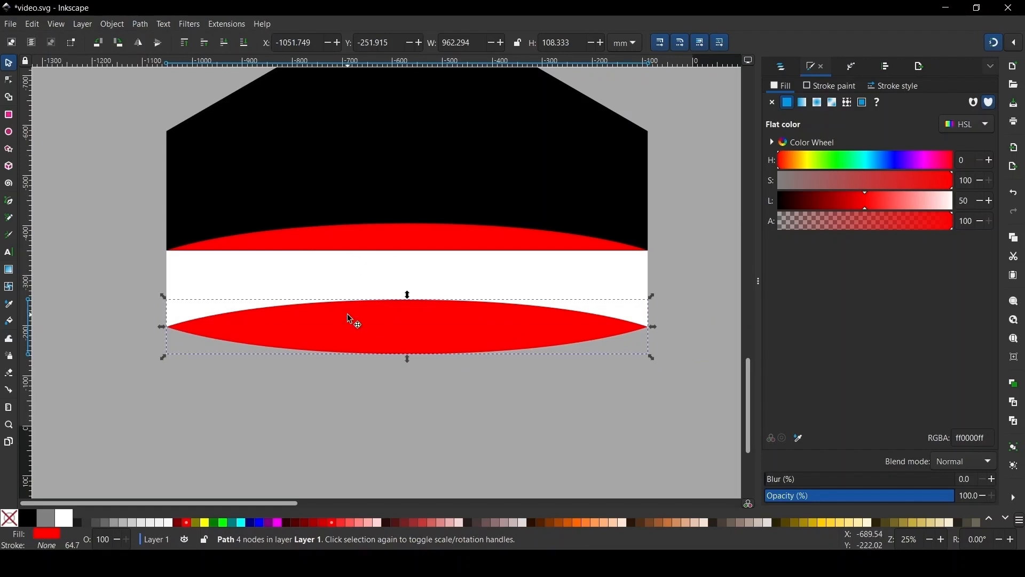
Unite the upper red arch with the white rectangle into one white band with a curved top.
left_click(450, 228)
scroll(523, 318, "up", 2)
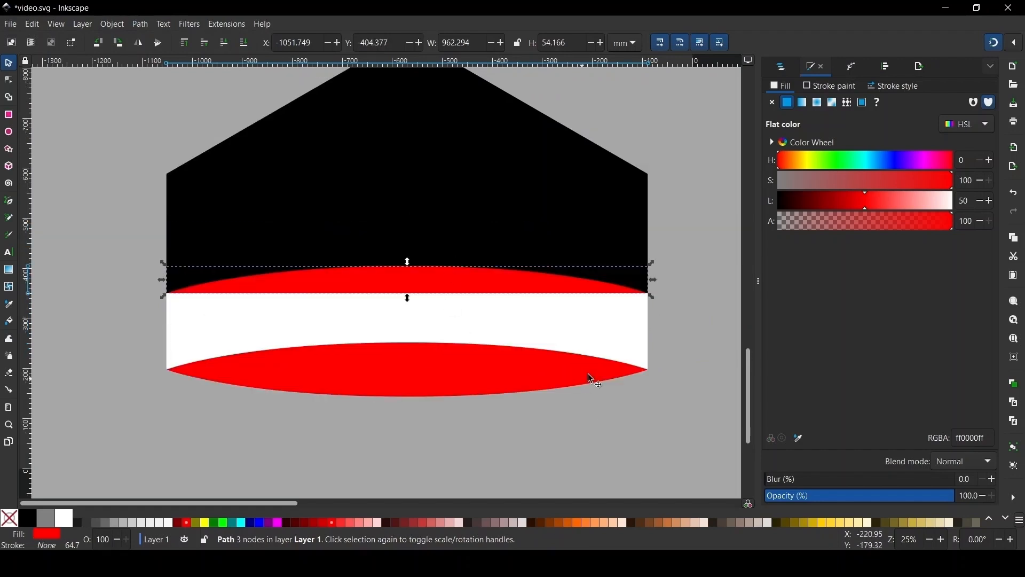
left_click(608, 316, "shift")
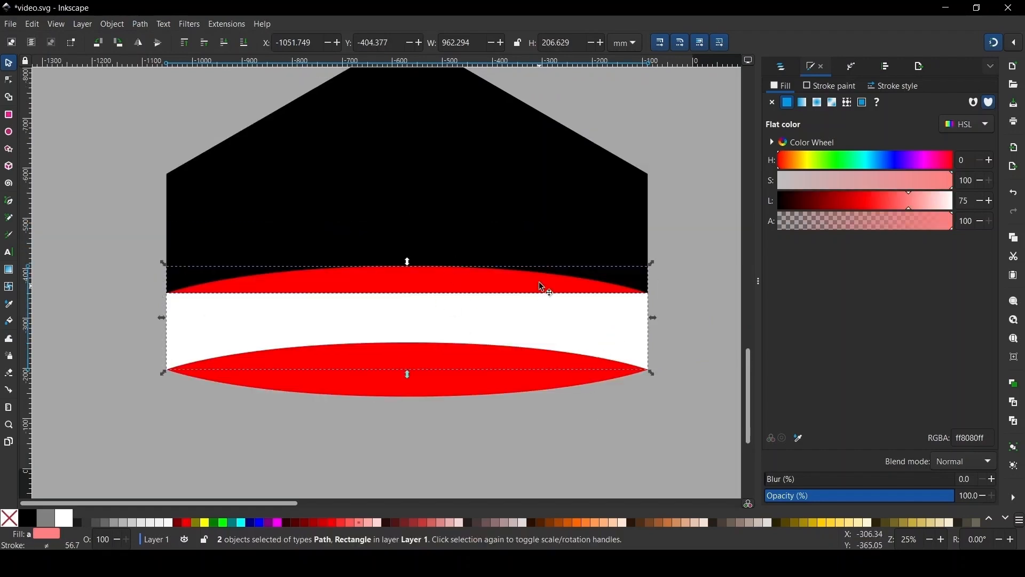
left_click(140, 24)
left_click(151, 84)
key("Escape")
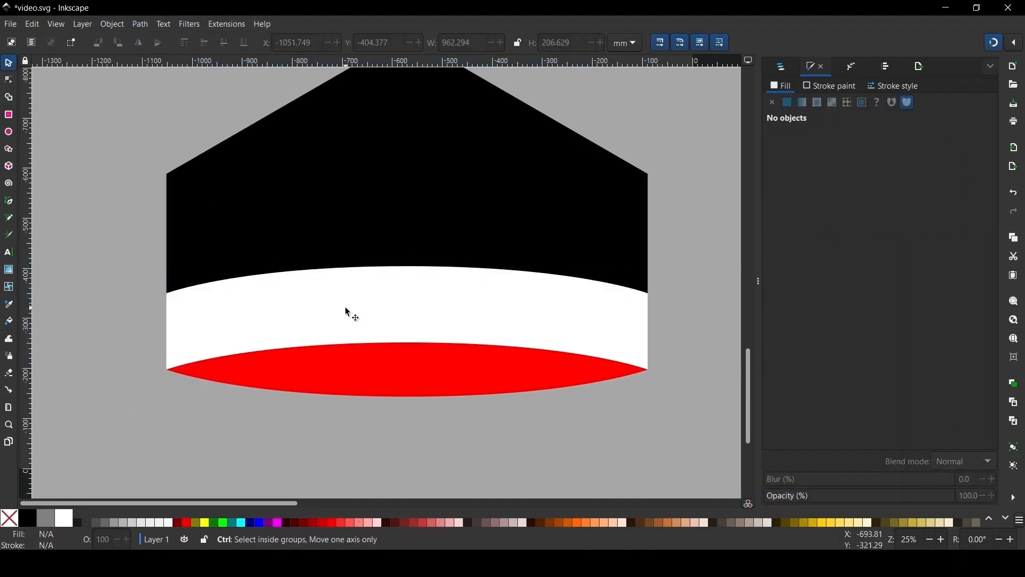
Select the two side corner nodes of the black cut hexagon with the Node tool.
scroll(347, 312, "down", 1)
scroll(433, 401, "down", 1)
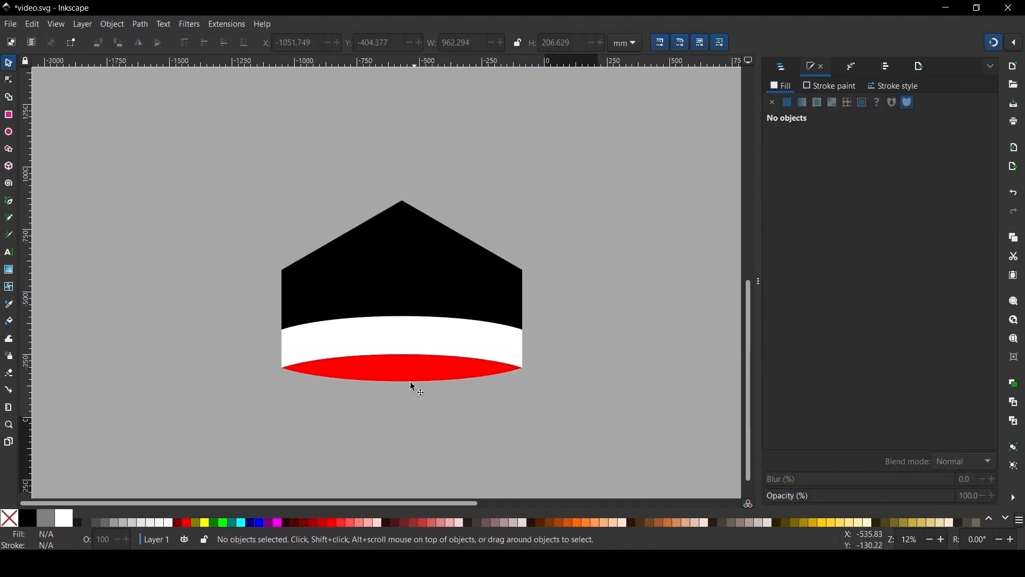
scroll(409, 202, "up", 2)
scroll(373, 256, "down", 3)
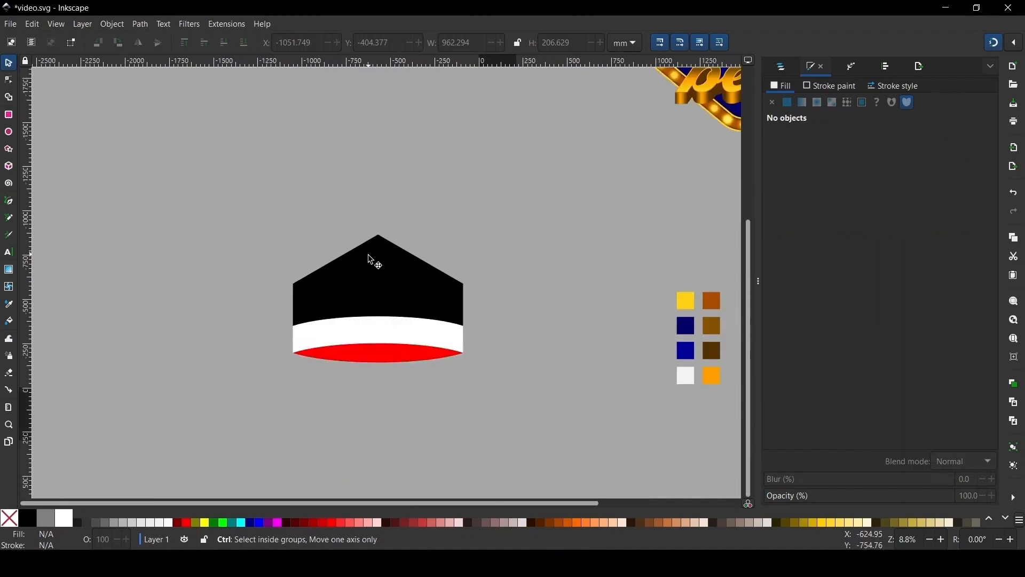
scroll(372, 260, "up", 2)
left_click(311, 302)
scroll(322, 308, "up", 1)
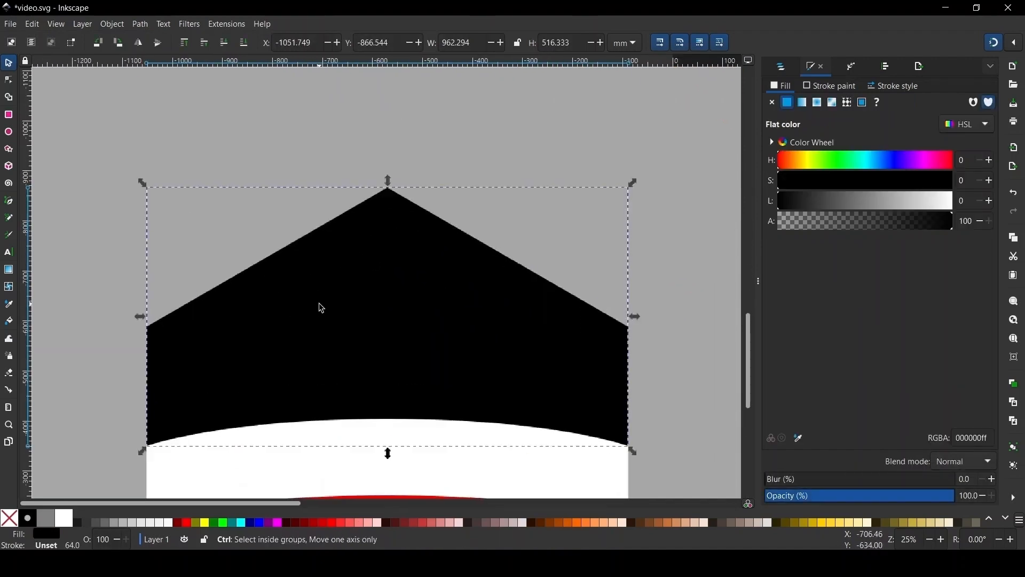
key("n")
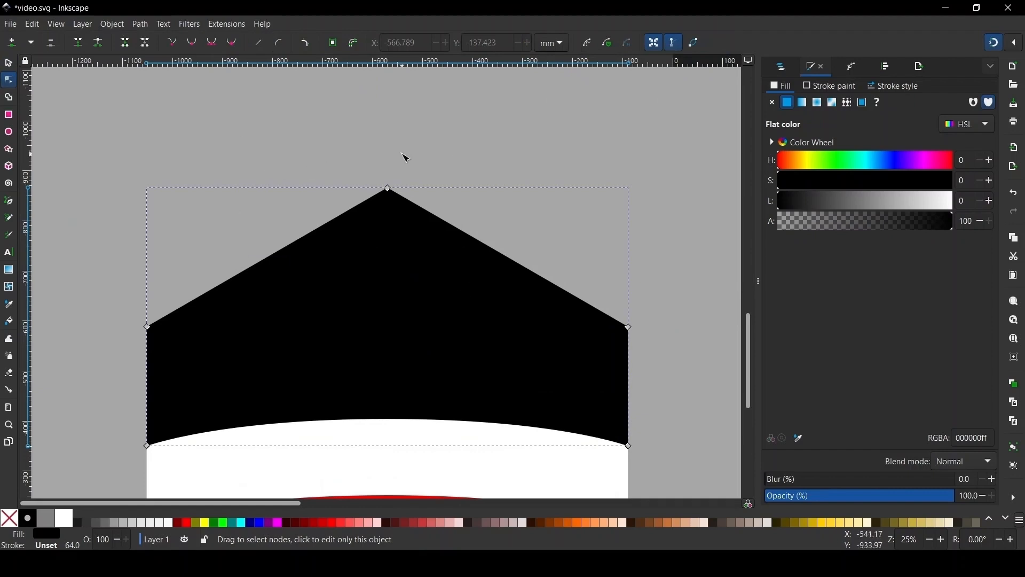
scroll(396, 160, "down", 2)
left_click_drag(95, 227, 668, 344)
scroll(109, 315, "up", 5, "ctrl")
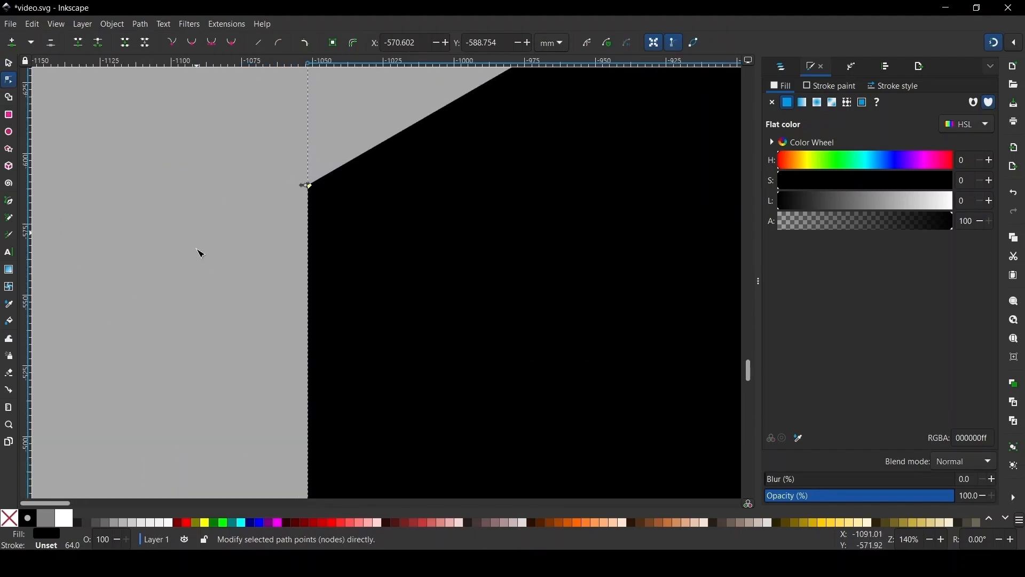
scroll(210, 252, "down", 5, "ctrl")
scroll(224, 295, "down", 1, "ctrl")
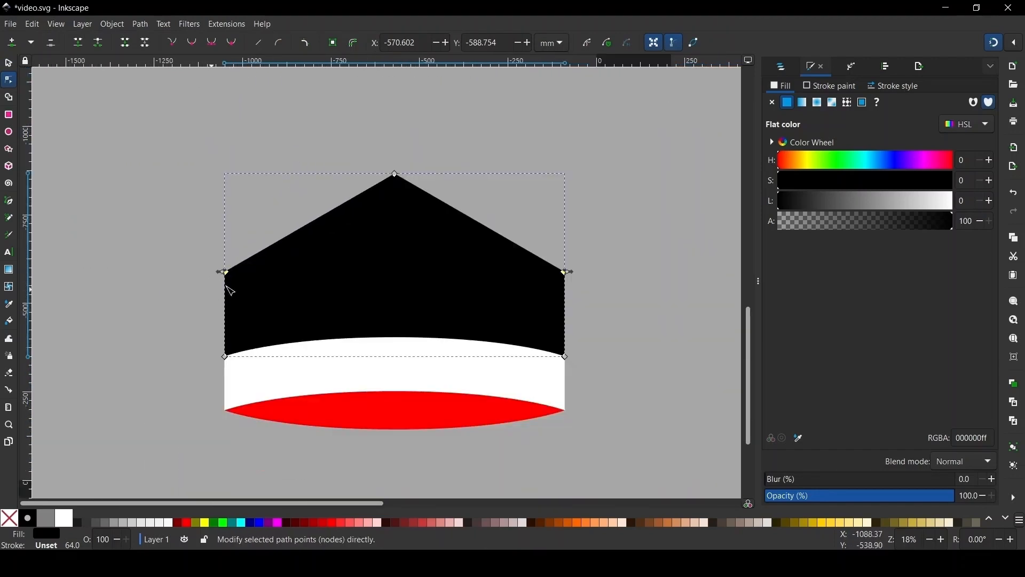
left_click(655, 47)
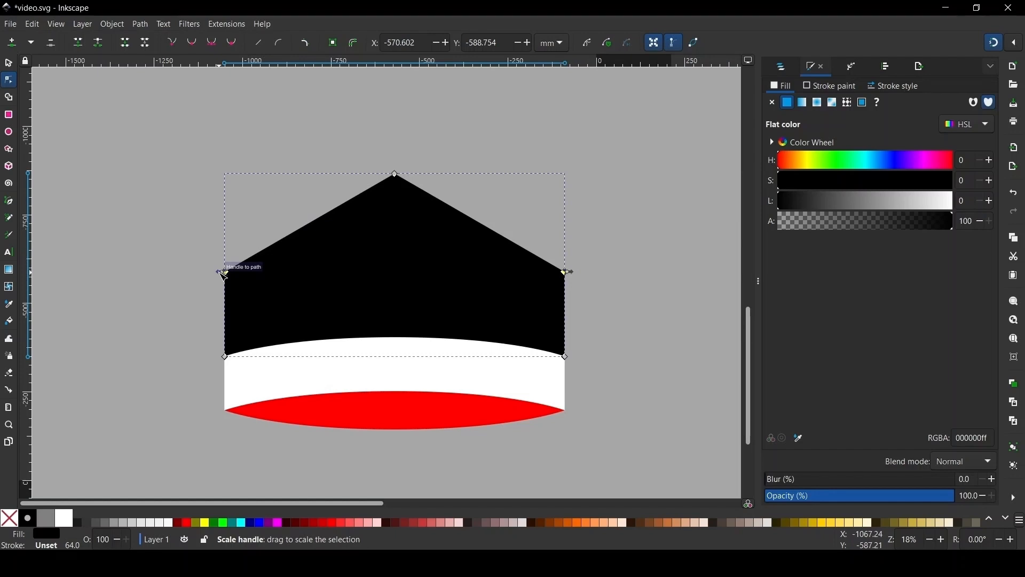
left_click_drag(223, 274, 191, 272)
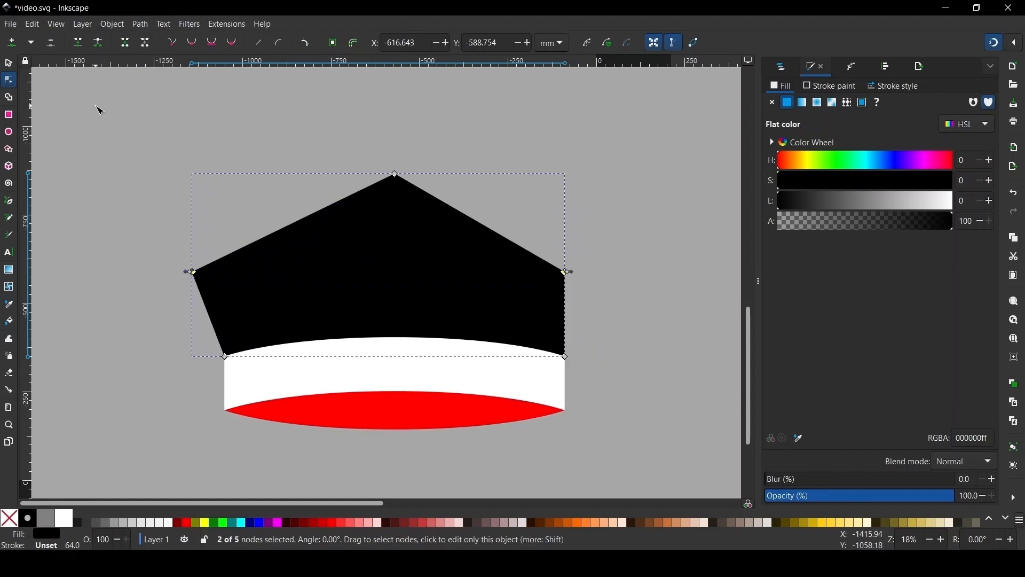
left_click_drag(97, 107, 706, 323)
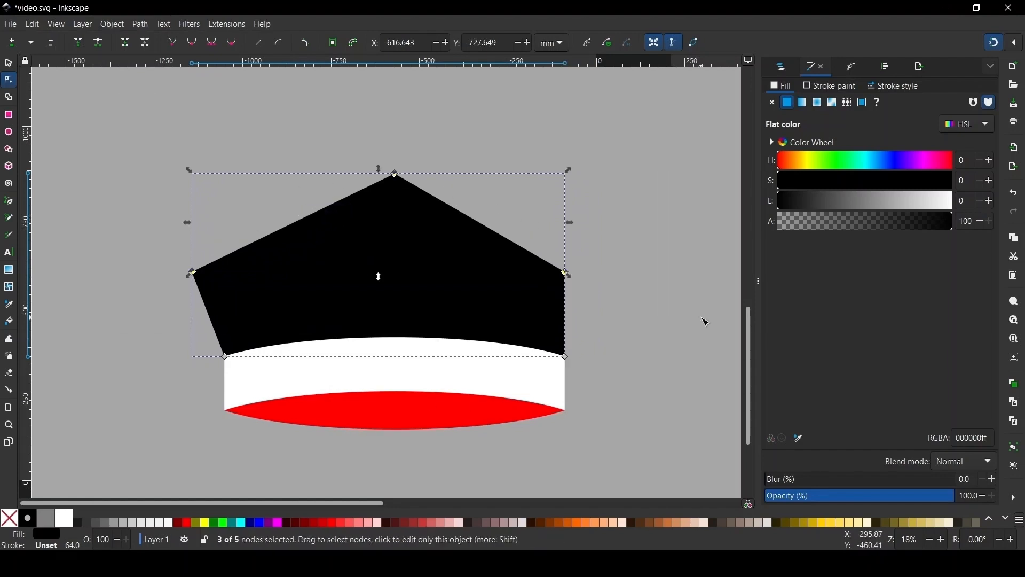
left_click(12, 45)
left_click_drag(265, 192, 480, 278)
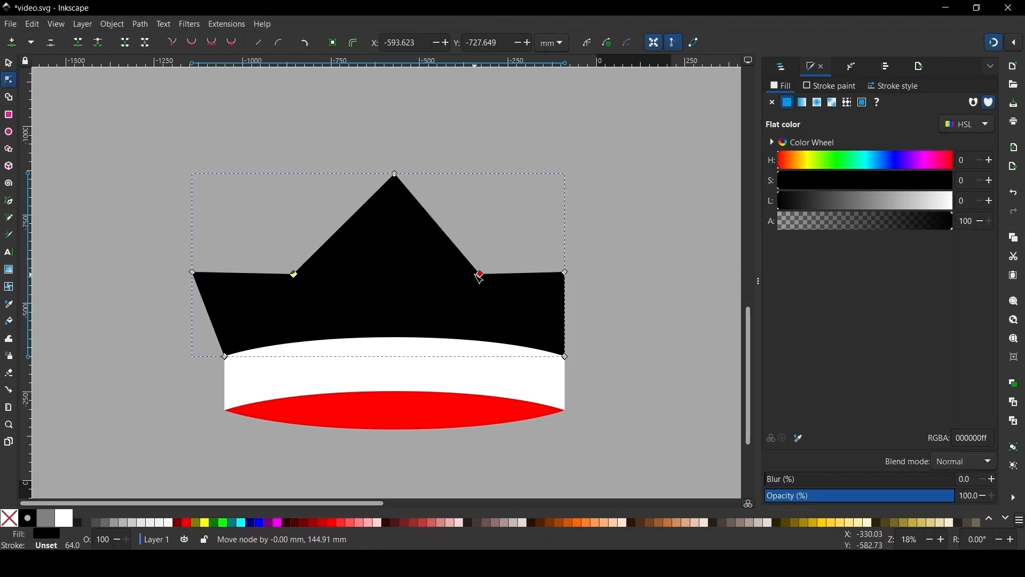
key("ctrl+z")
key("ctrl+z")
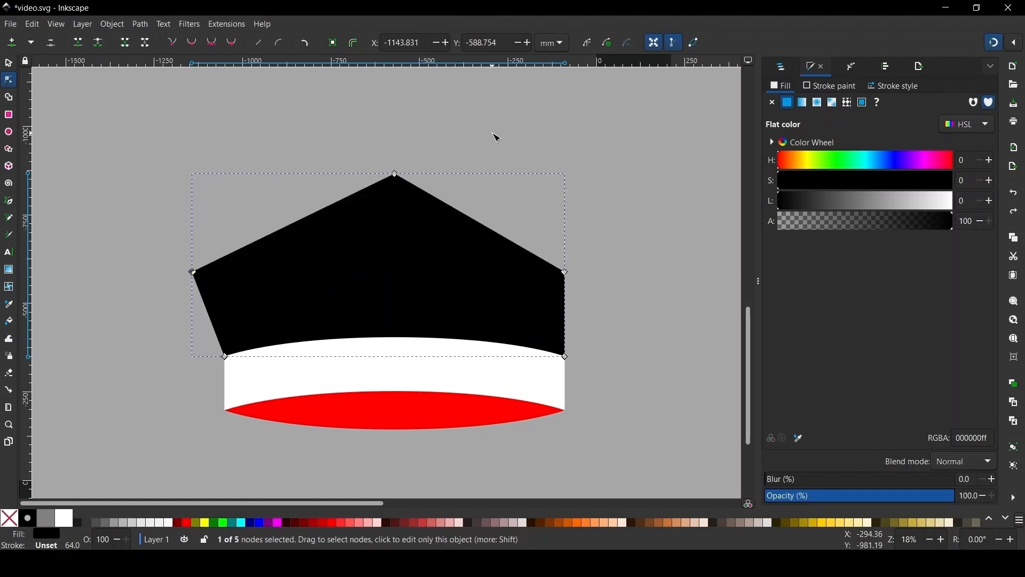
key("ctrl+z")
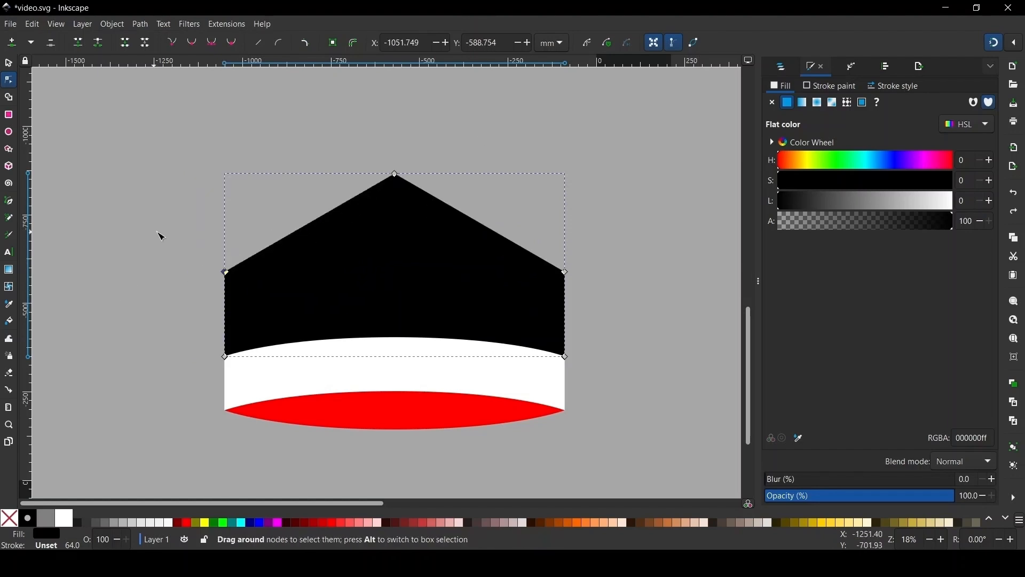
Spread the black shape's two side corner nodes outward symmetrically and insert a node midway along each upper slanted edge.
left_click_drag(151, 231, 642, 311)
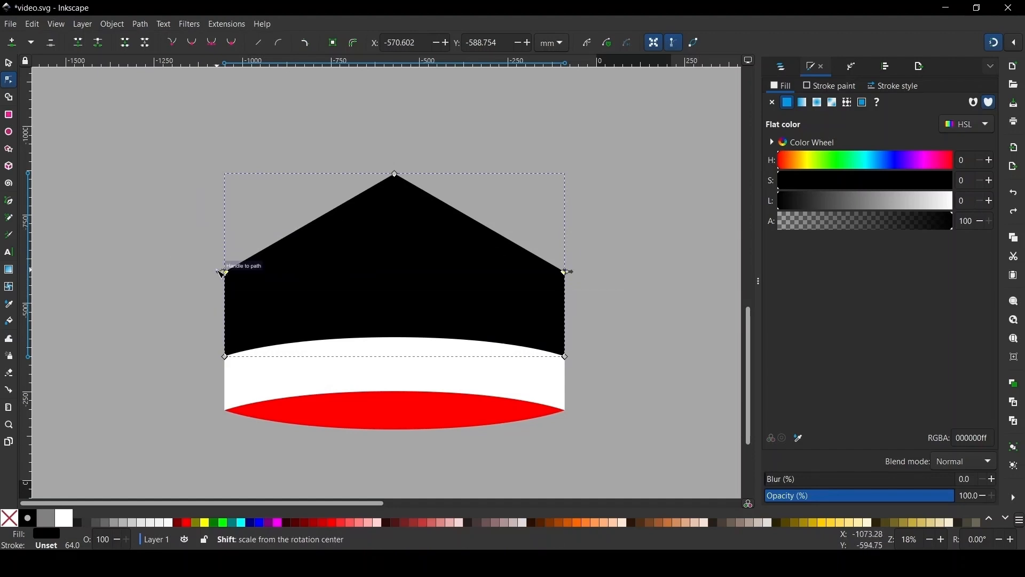
left_click_drag(223, 274, 179, 276)
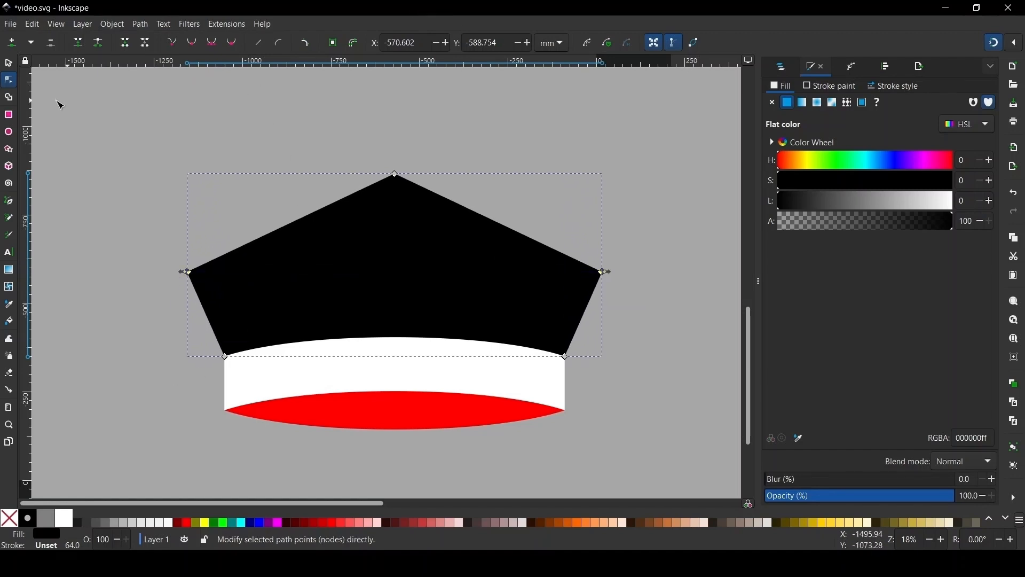
left_click_drag(103, 105, 694, 301)
left_click(12, 42)
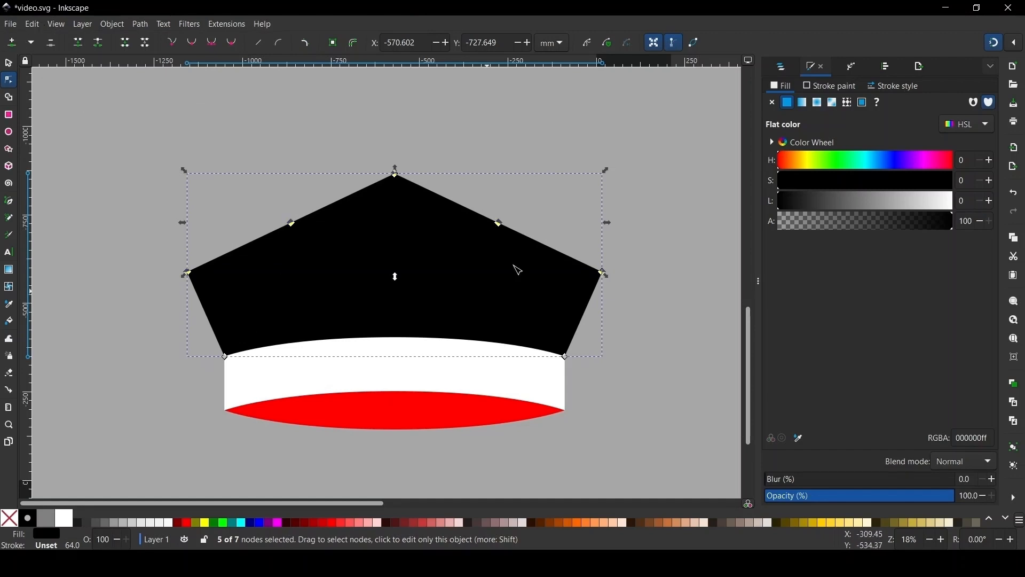
Lower the two new middle nodes to about Y -581 mm and make them symmetric so the crown's upper edges curve.
left_click_drag(268, 187, 536, 271)
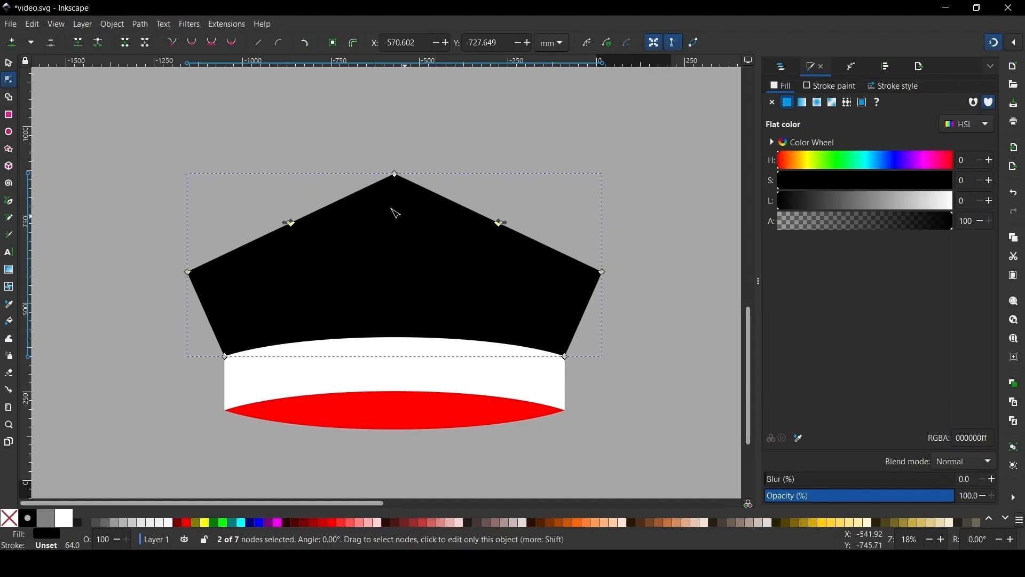
left_click_drag(278, 198, 532, 276)
left_click_drag(503, 224, 492, 279)
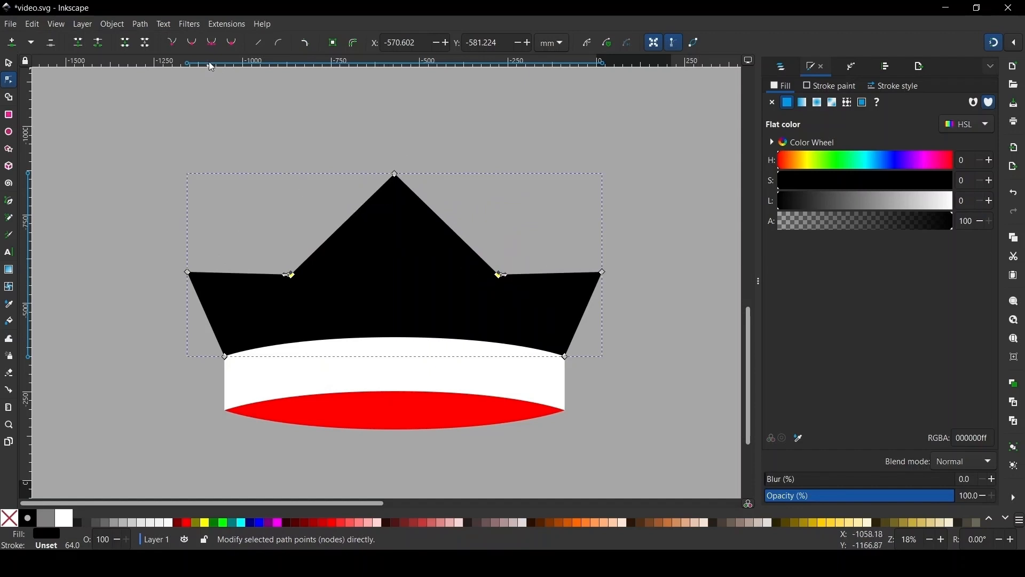
left_click(216, 46)
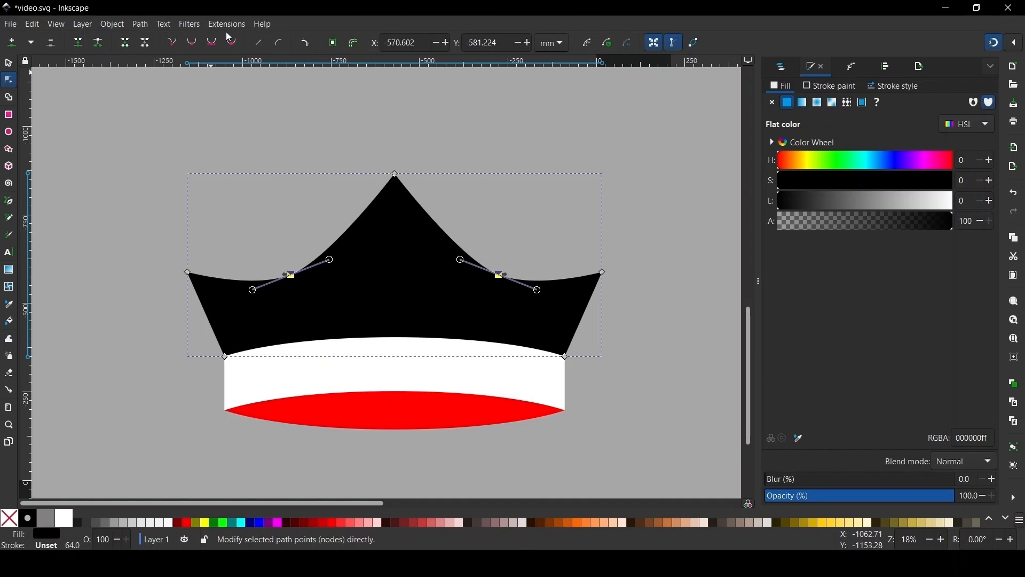
key("Delete")
left_click(321, 131)
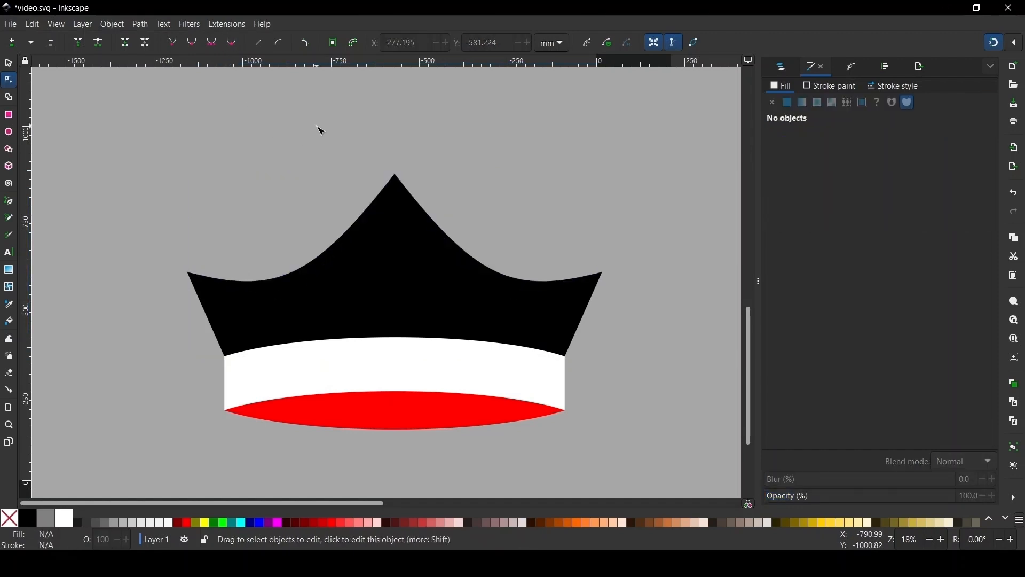
Raise the black crown shape's peak and two side corner nodes together so their Y position reads about -771 mm.
scroll(384, 299, "down", 1)
scroll(389, 288, "up", 1)
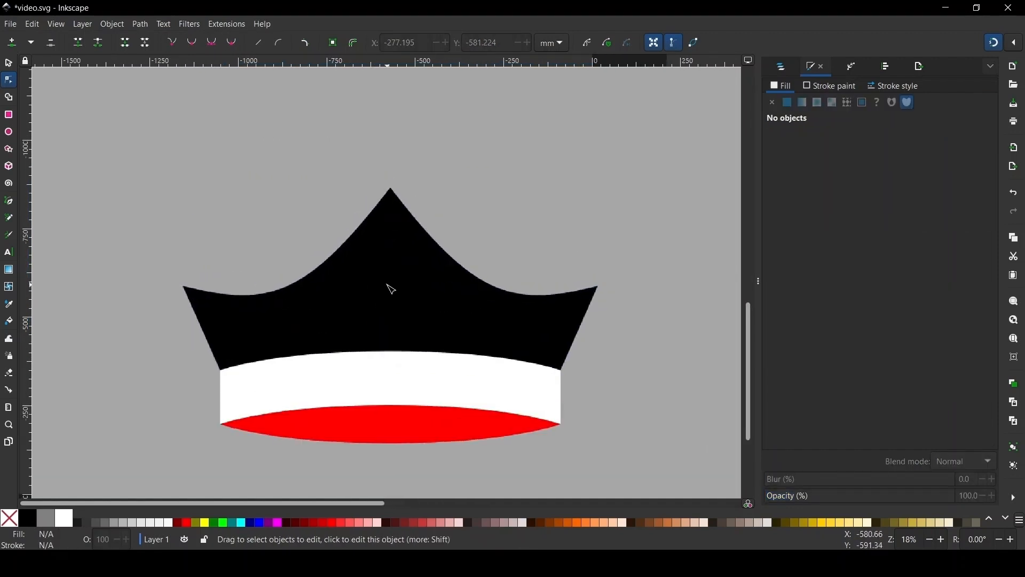
left_click(396, 270)
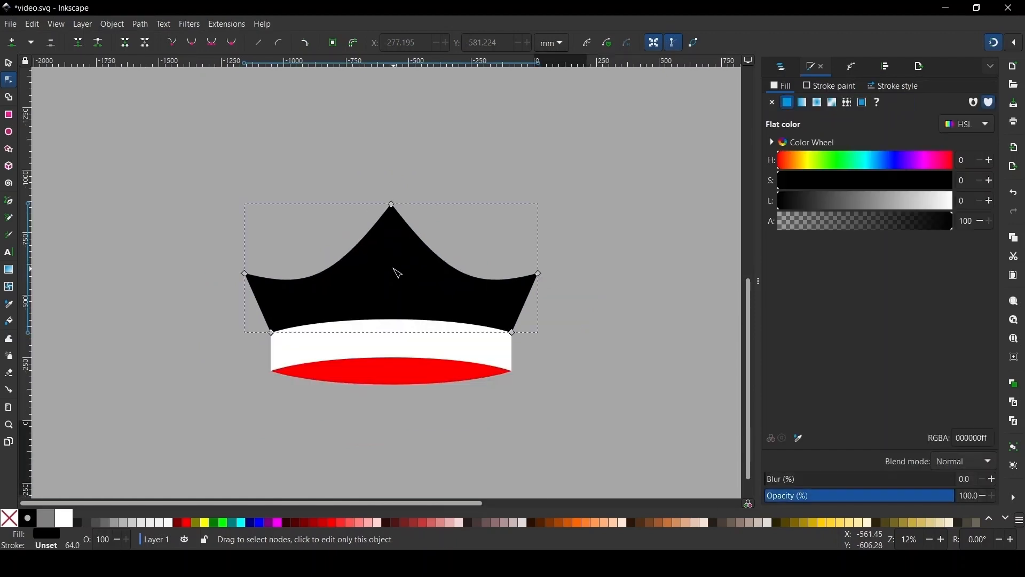
left_click_drag(112, 108, 723, 309)
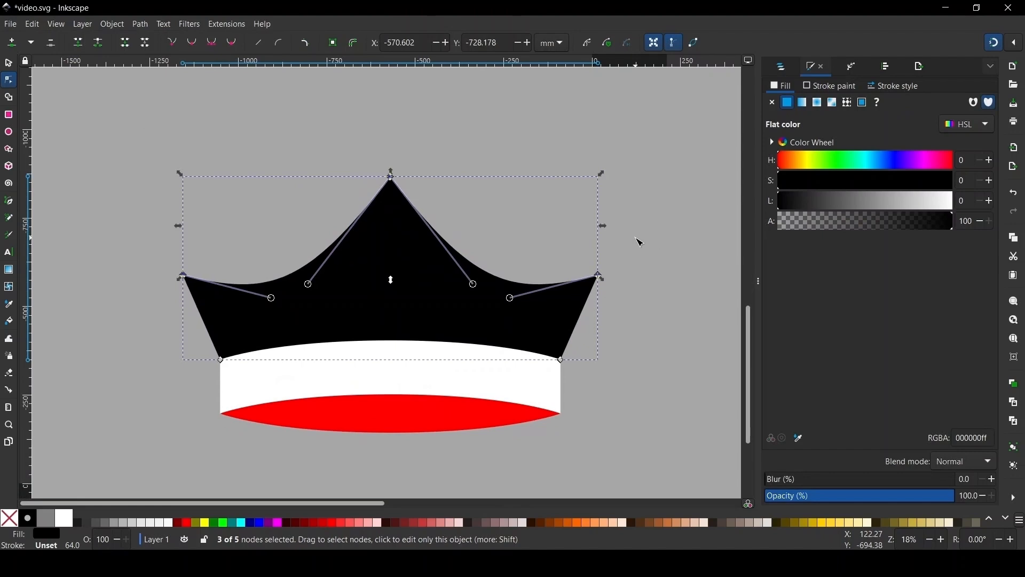
key("Up")
key("Up")
key("Up")
key("Up")
key("Up")
key("Up")
key("Up")
key("Up")
key("Up")
key("Up")
key("Up")
key("Up")
key("Up")
key("Up")
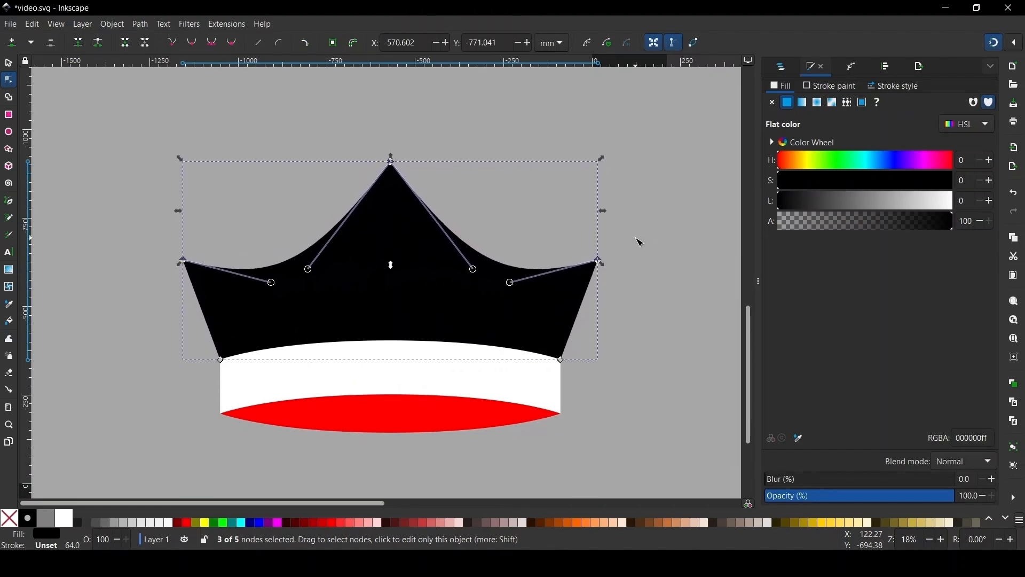
key("Escape")
scroll(380, 274, "down", 3)
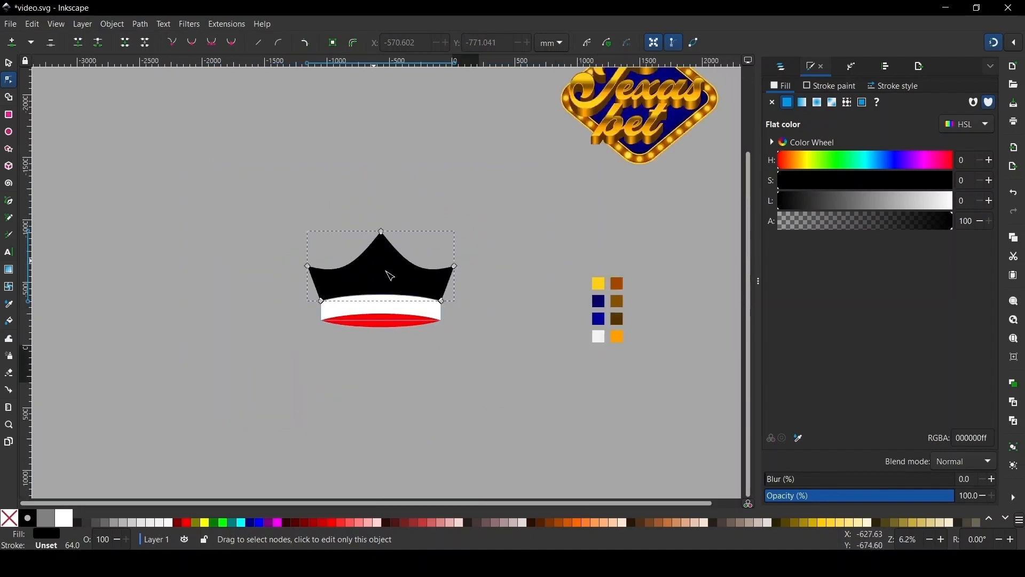
scroll(390, 271, "up", 3)
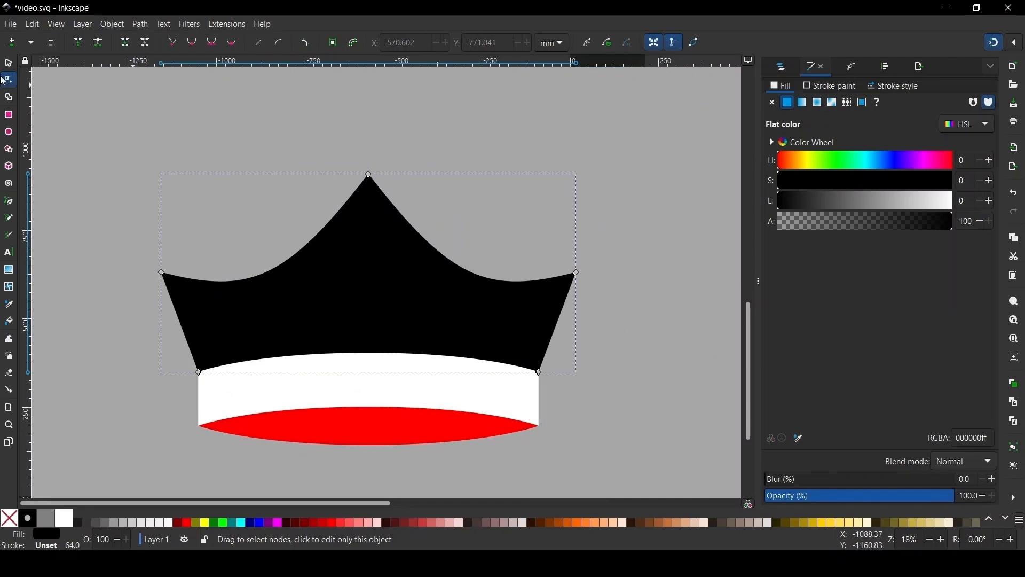
left_click(12, 64)
scroll(348, 297, "down", 1)
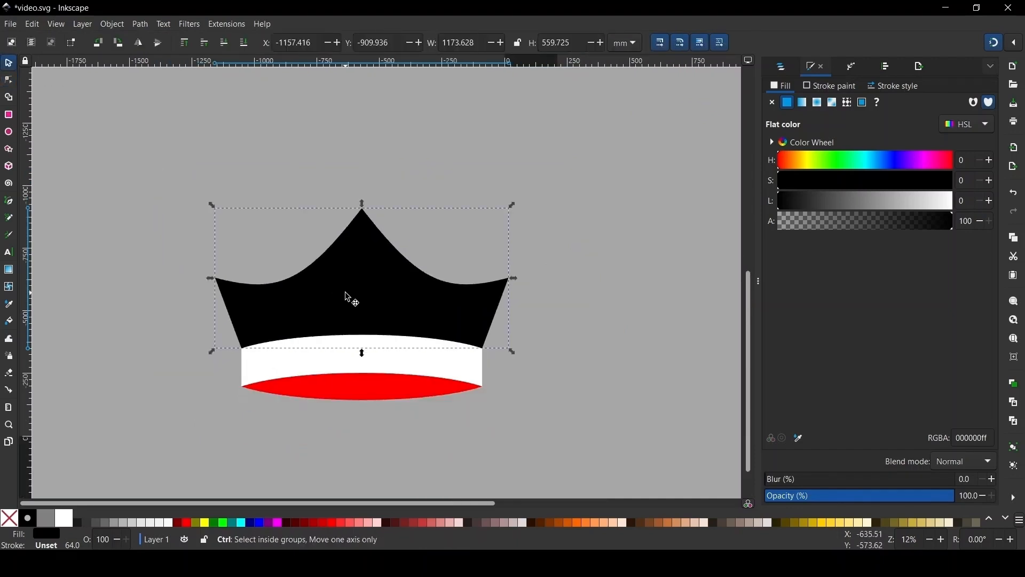
left_click(366, 131)
scroll(335, 398, "down", 1)
scroll(368, 301, "up", 1)
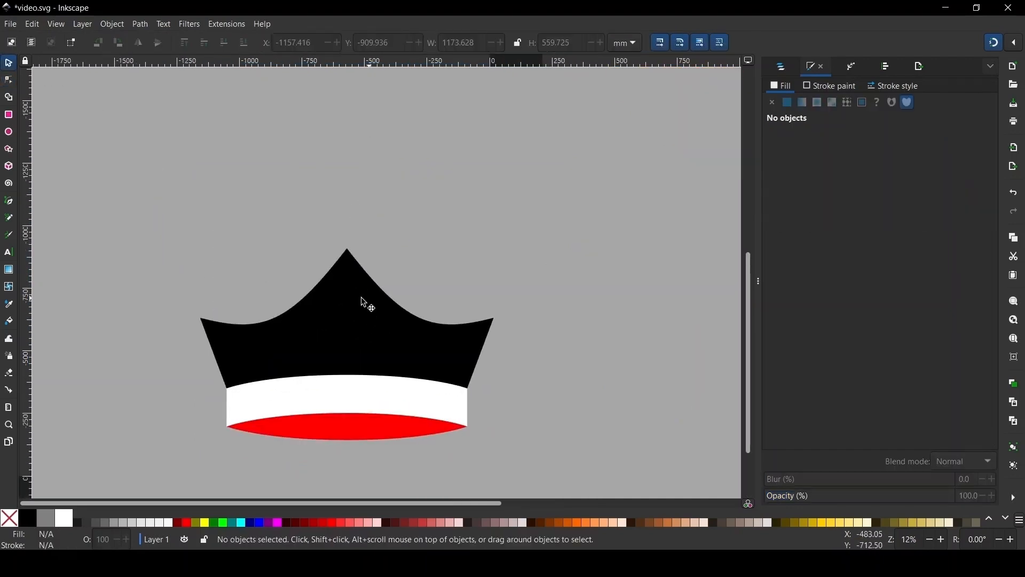
scroll(360, 387, "down", 2)
scroll(369, 366, "up", 1)
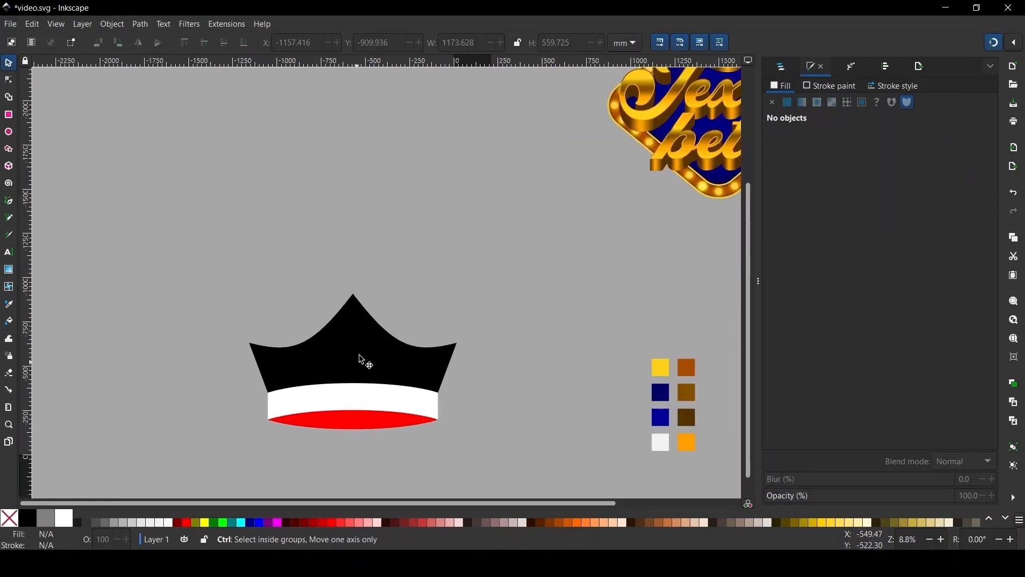
scroll(316, 322, "down", 1)
scroll(363, 341, "up", 1)
left_click(348, 344)
scroll(320, 235, "down", 3)
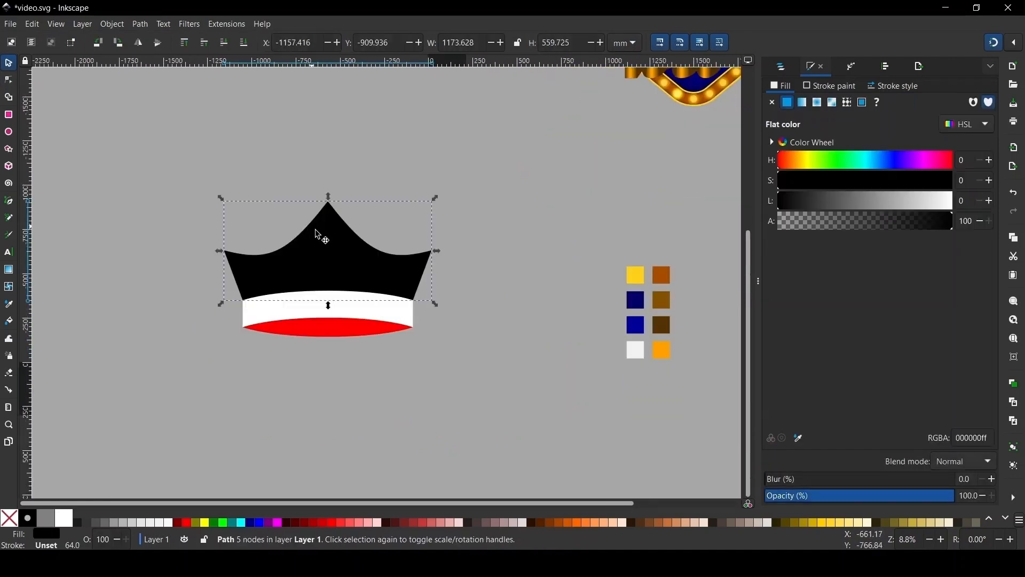
scroll(339, 263, "up", 1)
key("d")
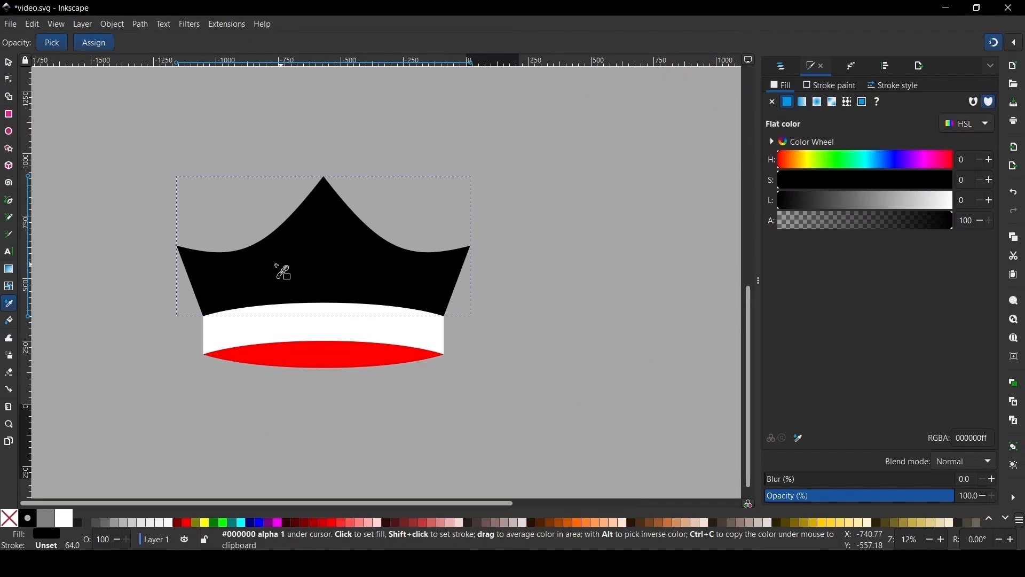
scroll(282, 270, "down", 1)
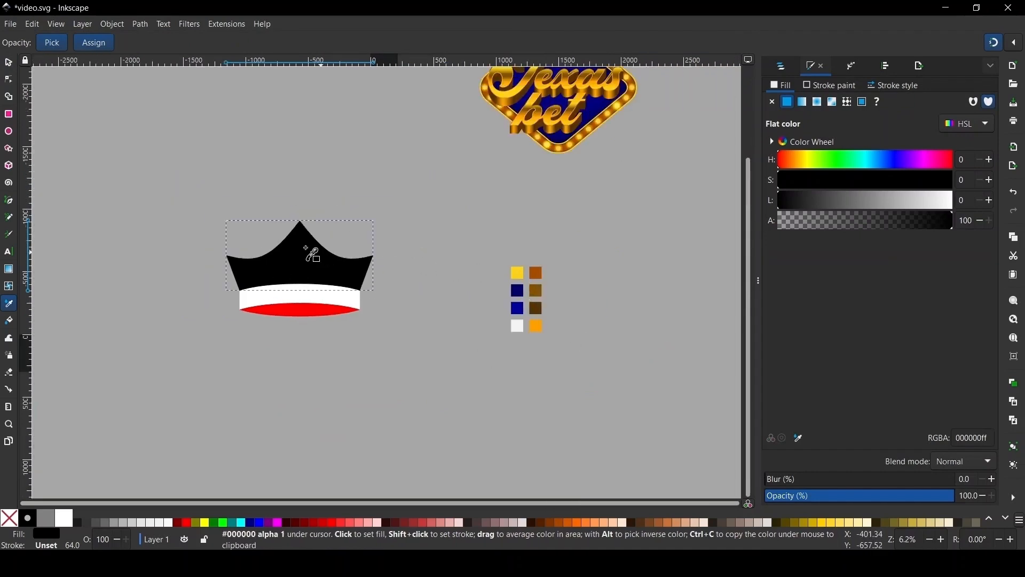
scroll(307, 250, "up", 2)
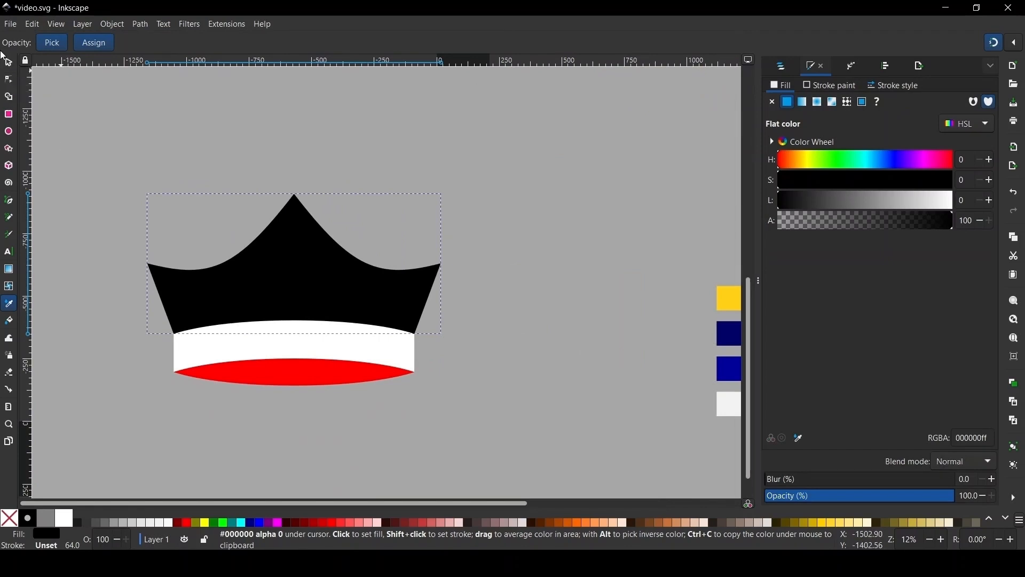
Recolor the red lens shape at the crown's base with the brown 855000 sampled from the palette swatches.
left_click(9, 63)
left_click(299, 383)
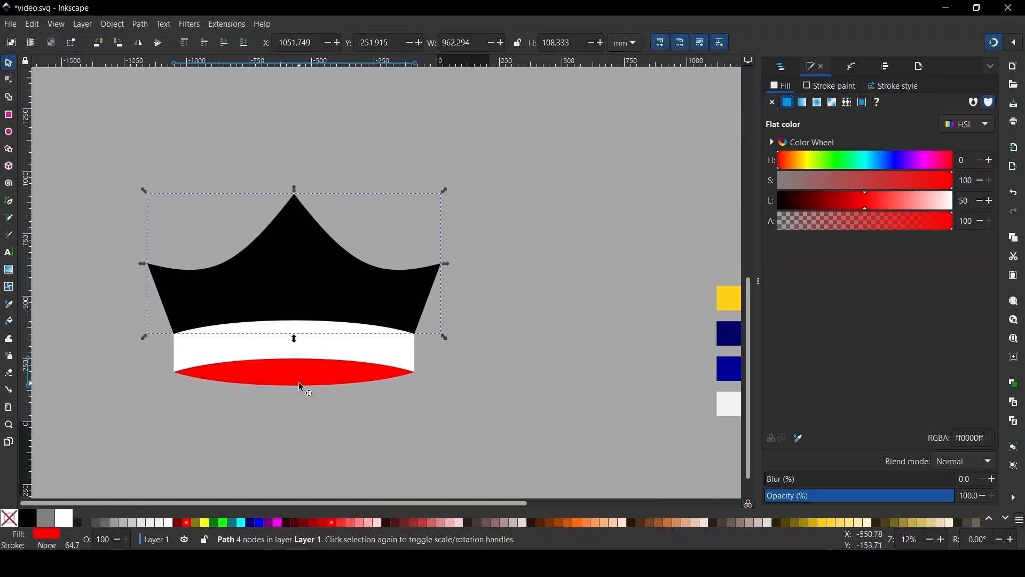
left_click(299, 382)
key("d")
scroll(320, 240, "down", 2)
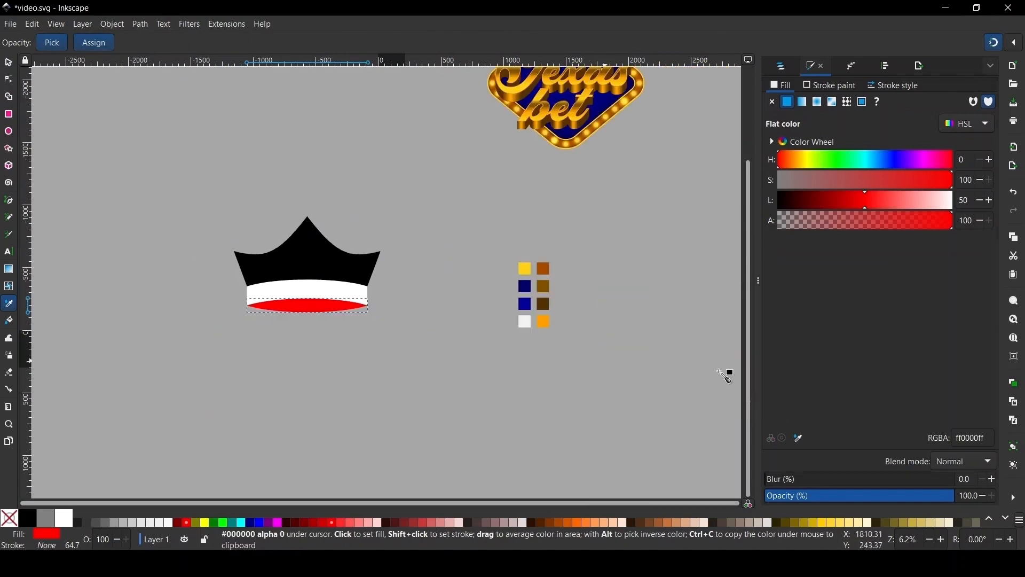
left_click(547, 287)
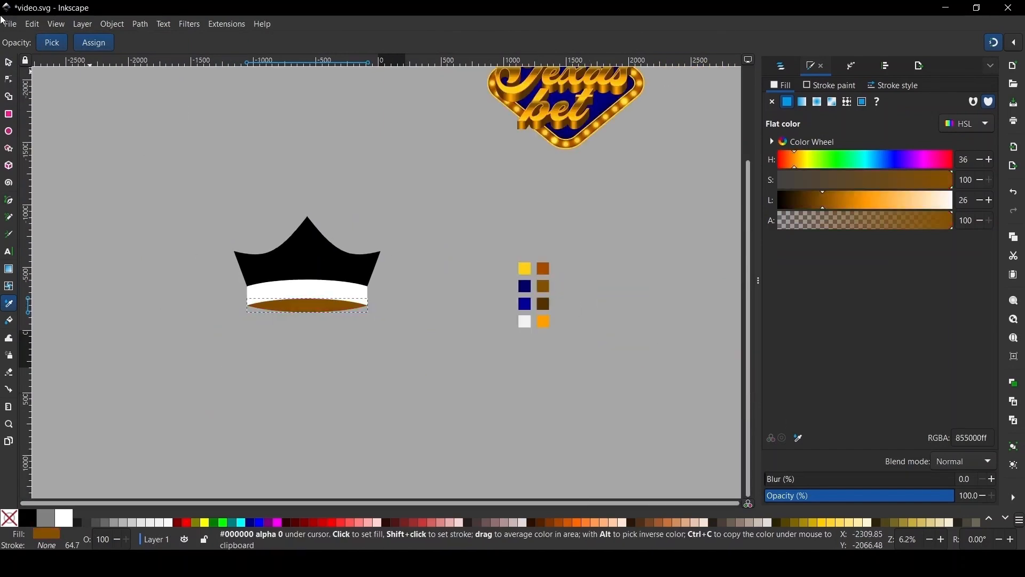
left_click(9, 64)
left_click(312, 158)
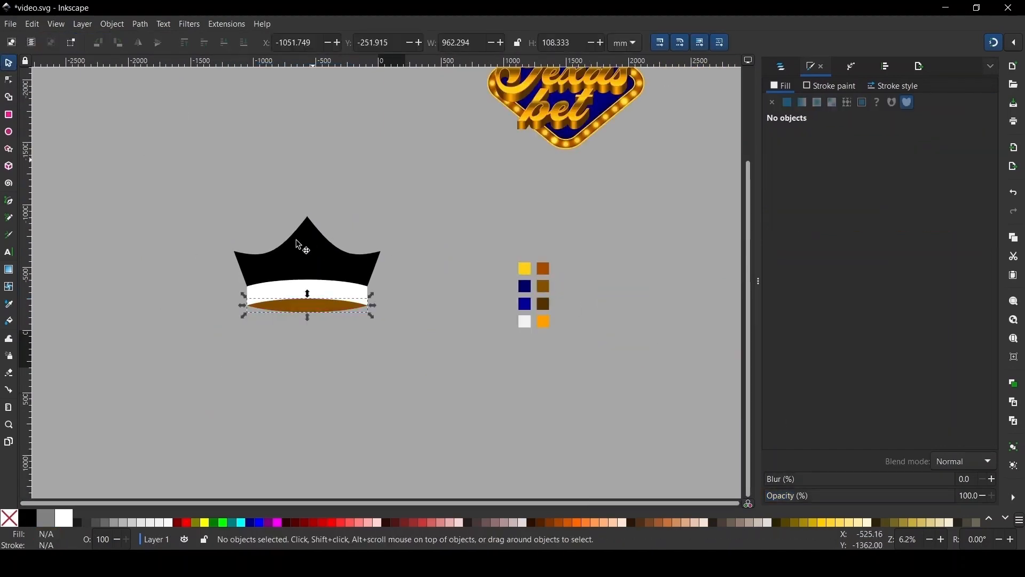
Give the black crown shape a linear gradient fill and add three extra stops to it.
scroll(254, 267, "up", 2)
left_click(331, 233)
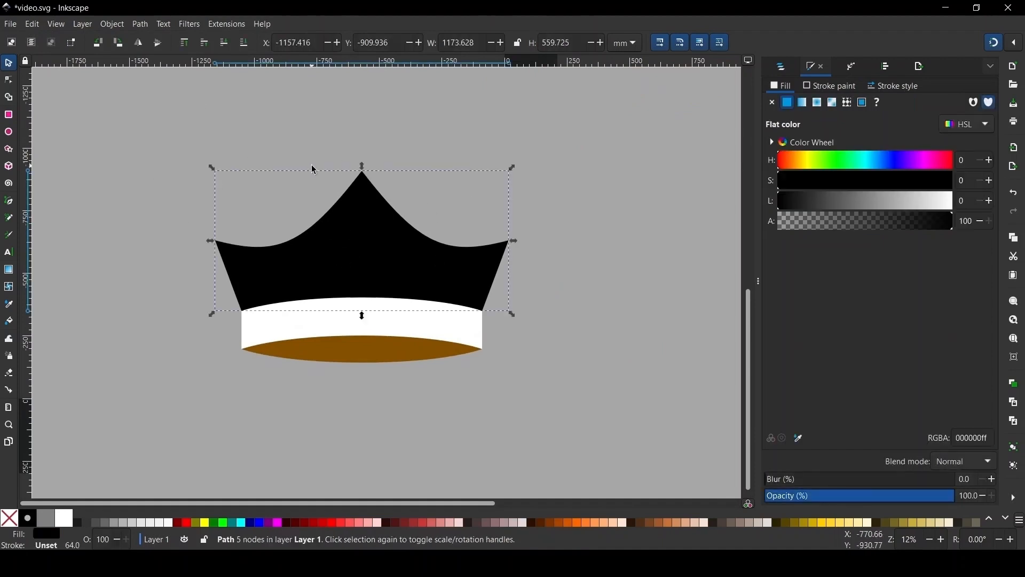
left_click(804, 103)
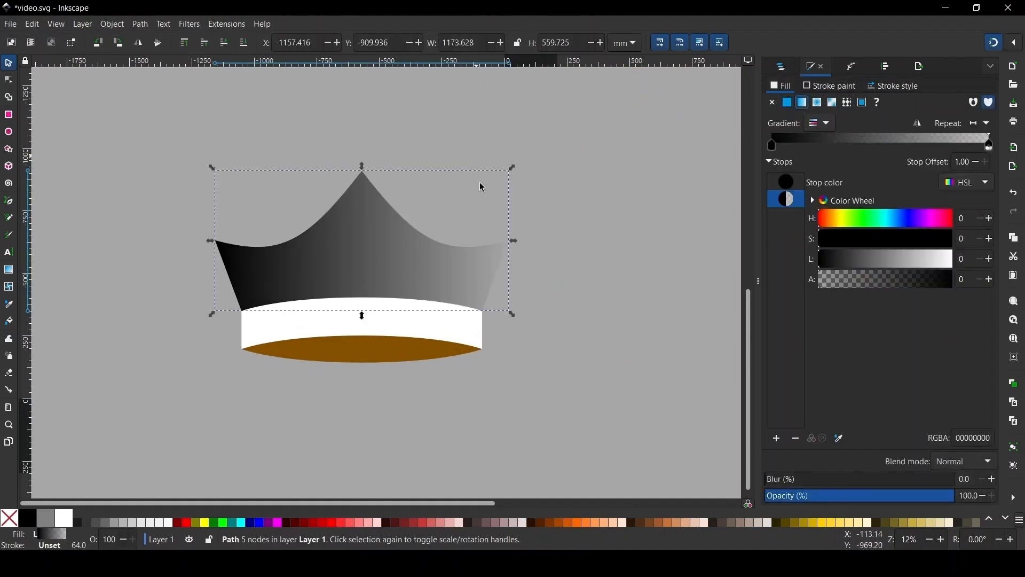
left_click(777, 439)
left_click(777, 439)
left_click(776, 439)
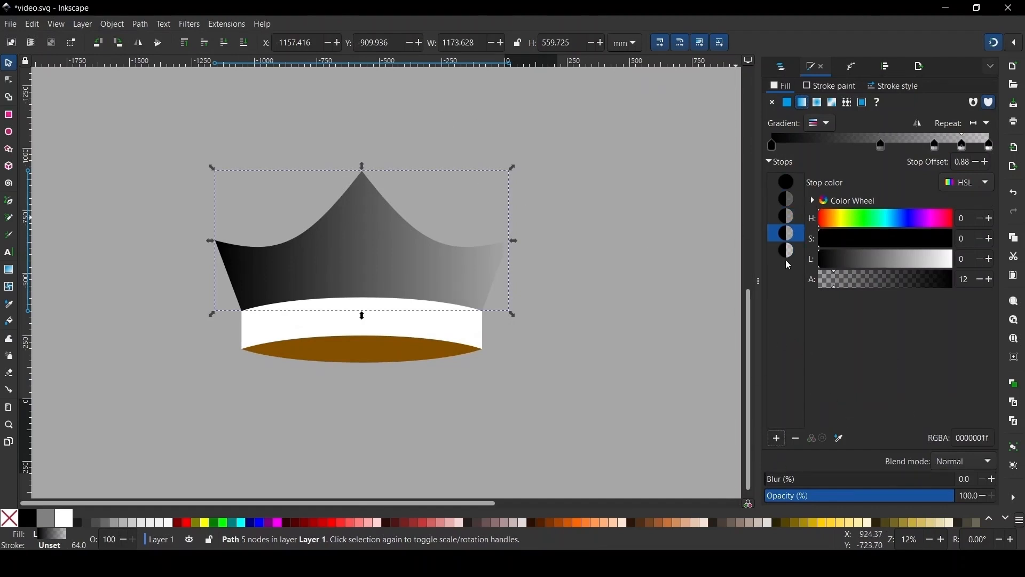
Set the alpha of the four semi-transparent and transparent gradient stops to 100.
left_click(788, 256)
left_click_drag(840, 287, 956, 282)
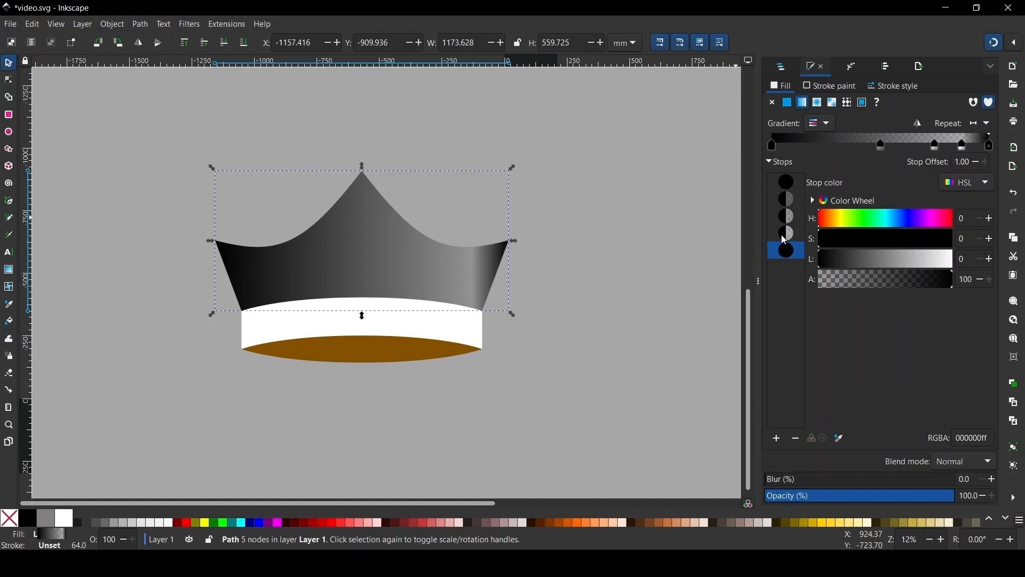
left_click(786, 233)
left_click_drag(861, 279, 1024, 275)
left_click(789, 217)
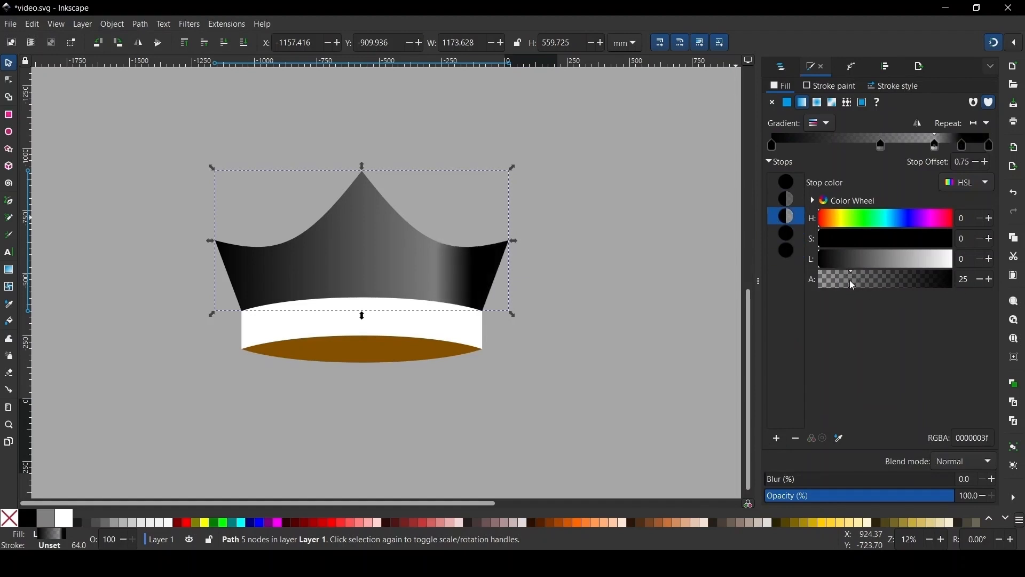
left_click_drag(853, 285, 956, 283)
left_click(787, 199)
left_click_drag(845, 286, 961, 283)
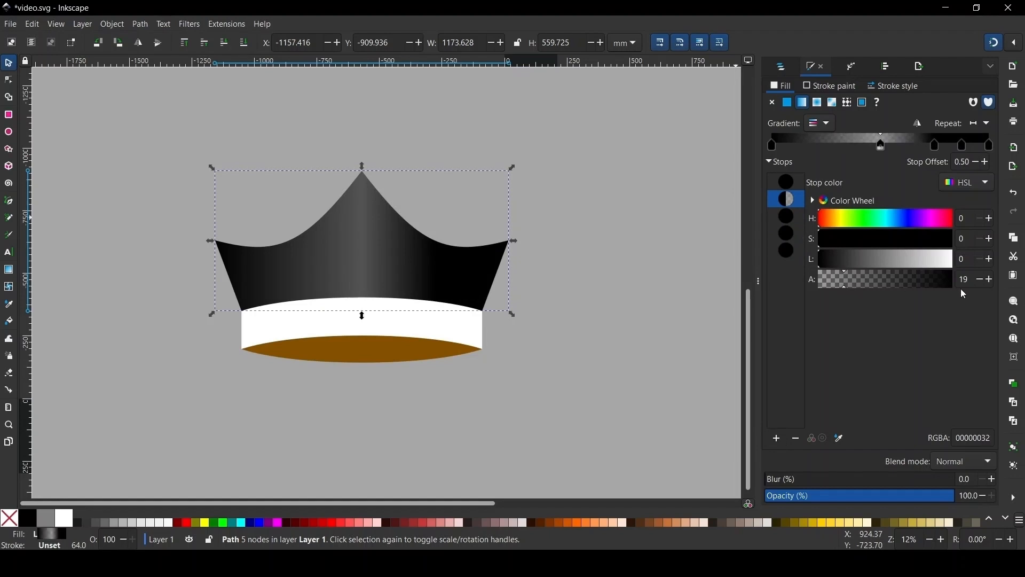
Space the three middle gradient stops across the crown at offsets 0.19, 0.50 and 0.81.
key("g")
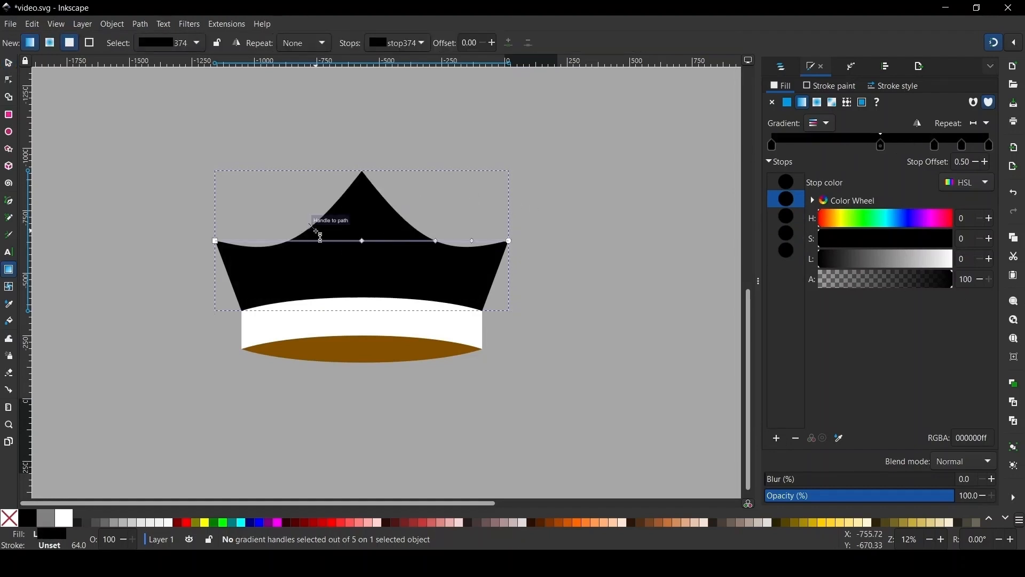
left_click_drag(370, 247, 275, 245)
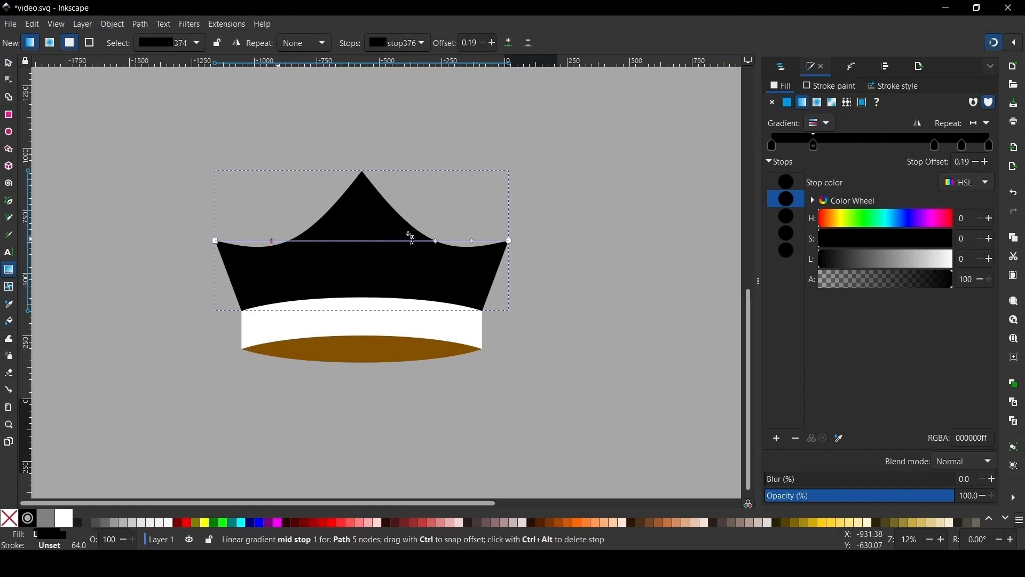
left_click(437, 241)
left_click_drag(357, 235, 366, 240)
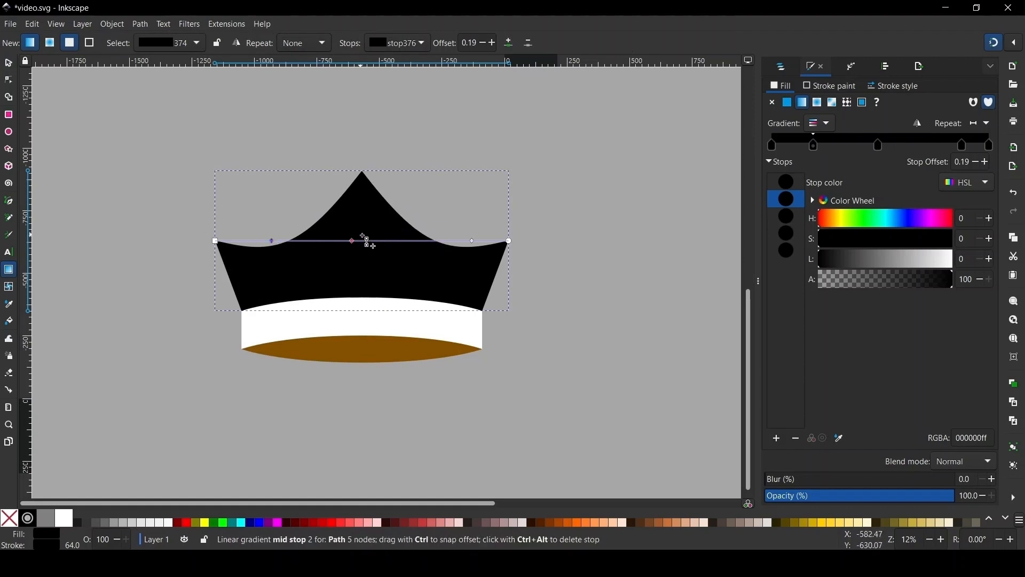
left_click(362, 241)
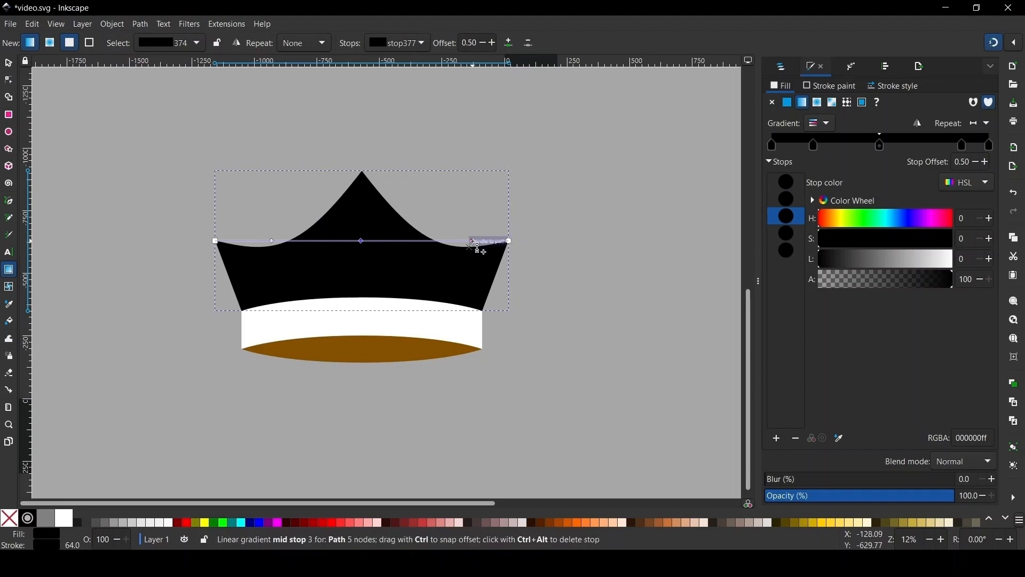
left_click_drag(472, 241, 458, 241)
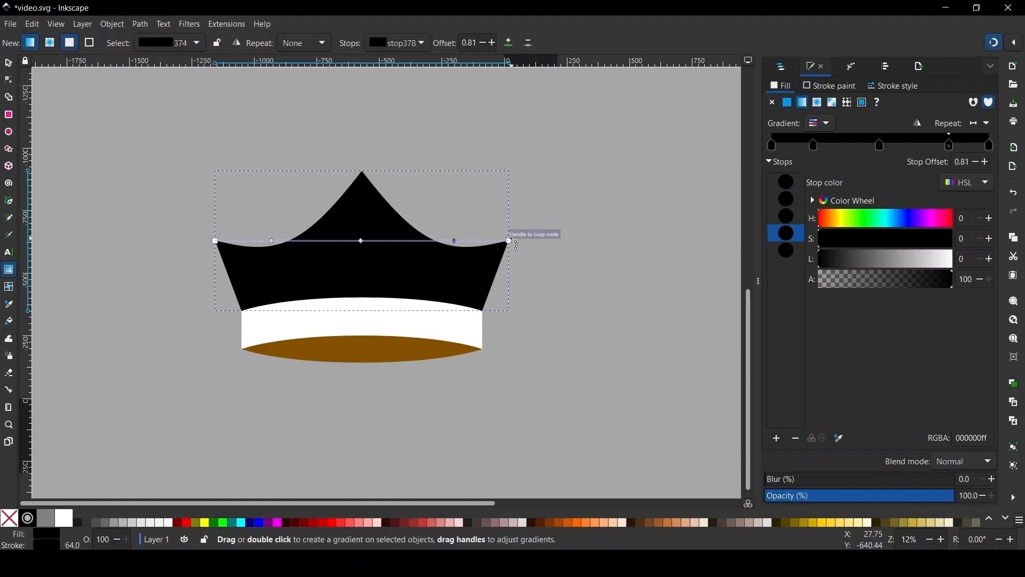
Color both end stops of the crown's gradient with the sampled brown 855000.
left_click(510, 241)
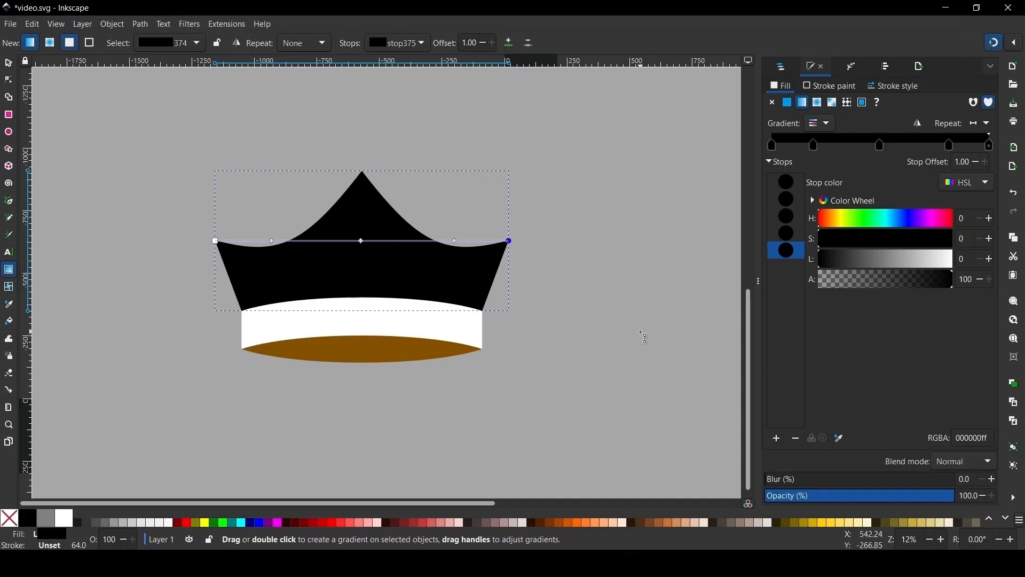
key("d")
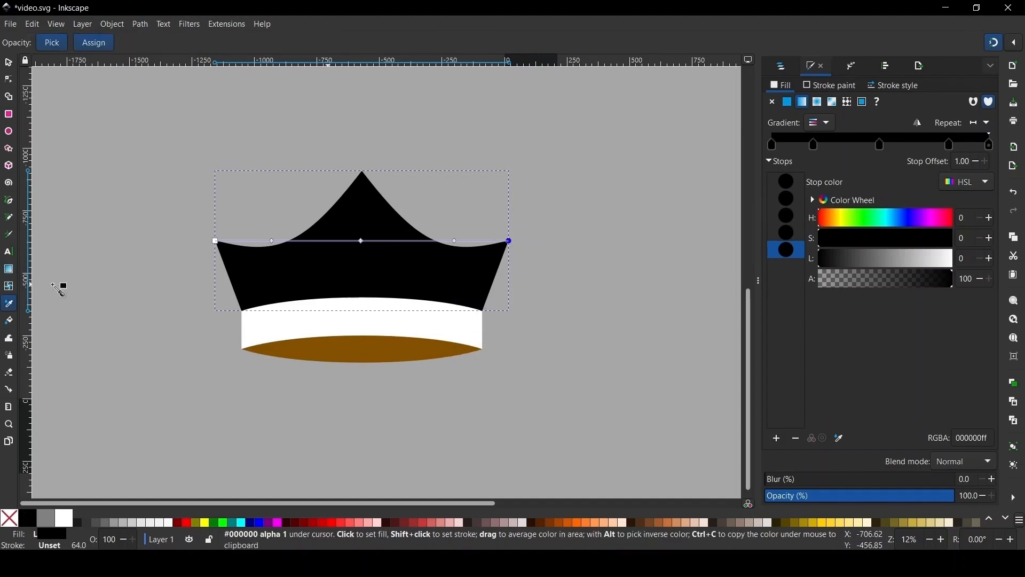
scroll(94, 281, "down", 1)
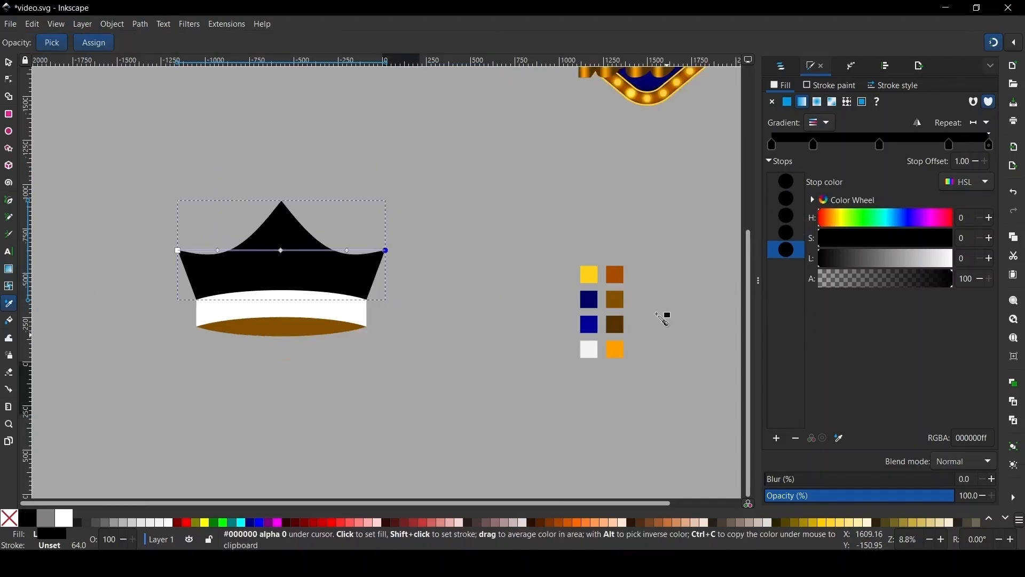
left_click(621, 302)
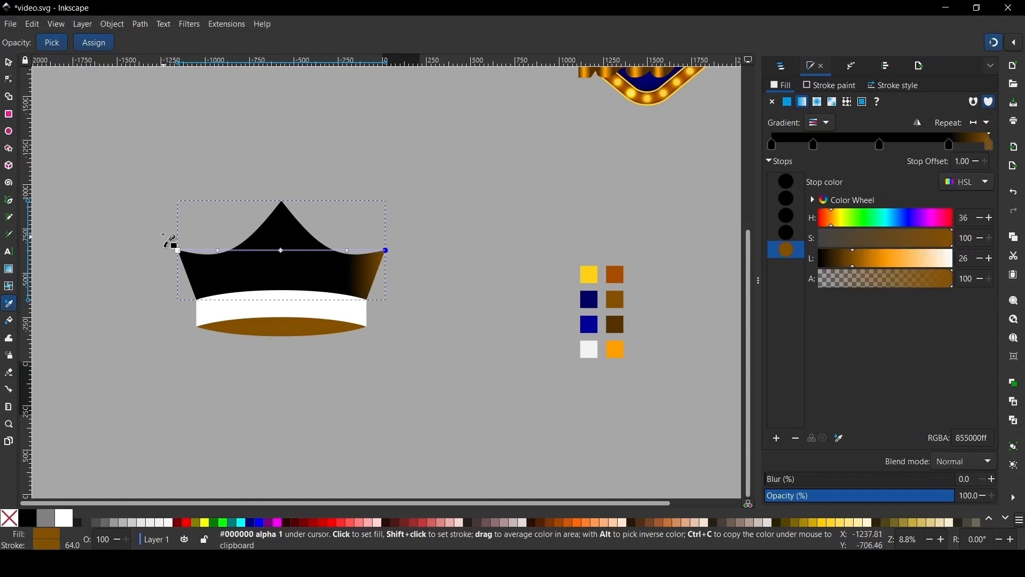
scroll(172, 222, "up", 1)
key("g")
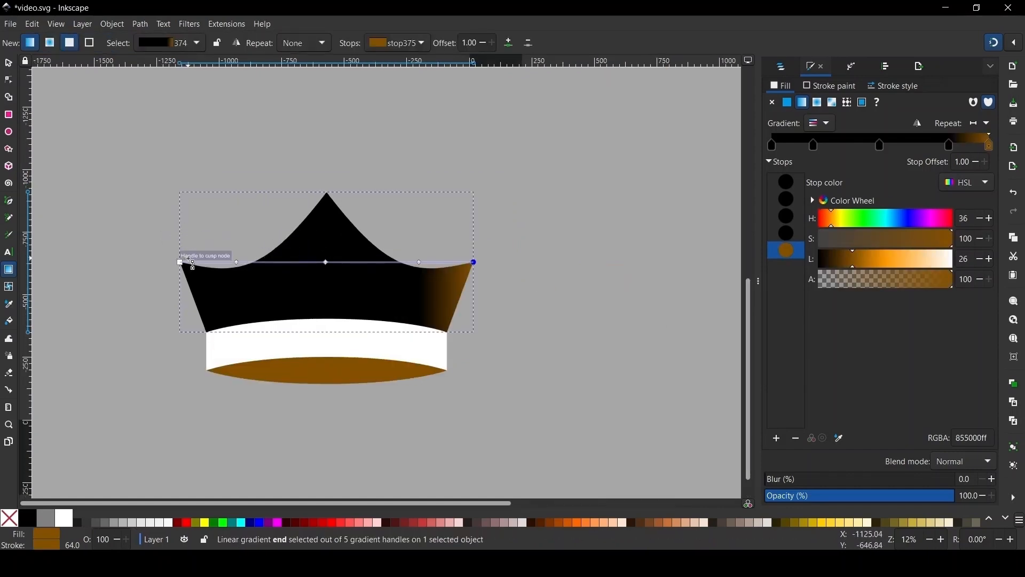
left_click(181, 262)
key("d")
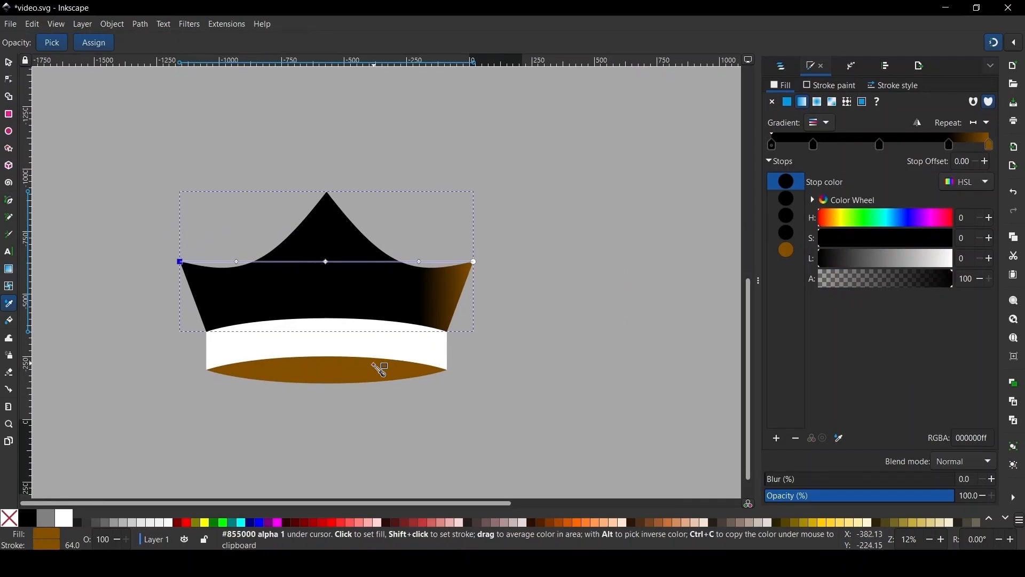
left_click_drag(377, 371, 375, 374)
scroll(258, 257, "up", 2)
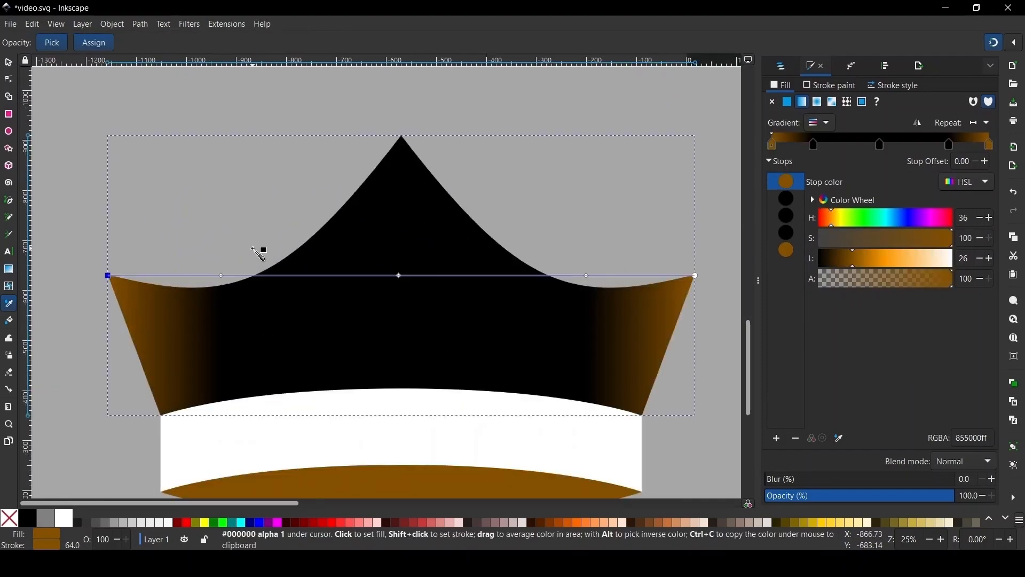
Color the crown's gradient stop at offset 0.19 with the yellow ffd118 sampled from the palette swatches.
key("g")
left_click(222, 275)
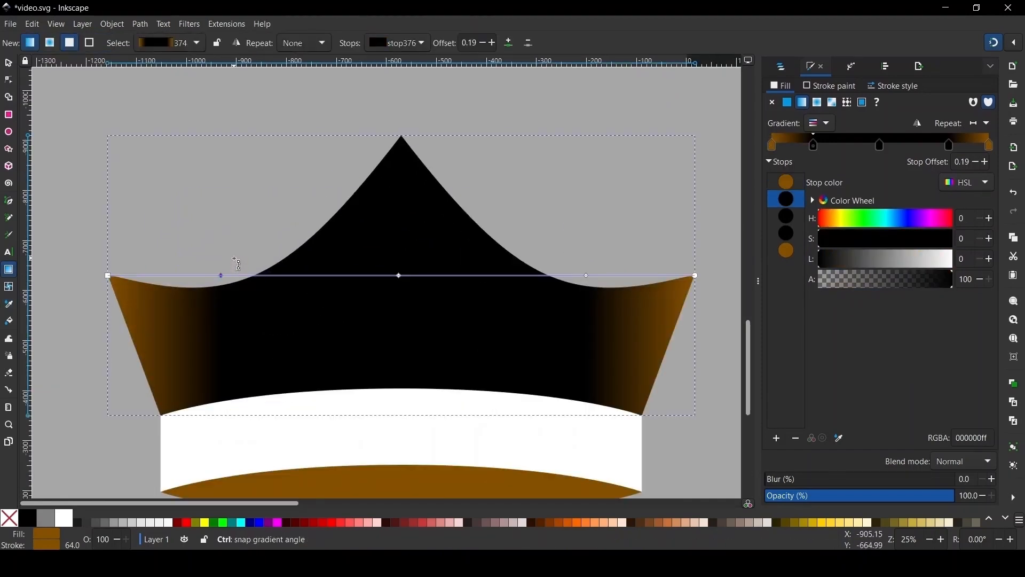
scroll(222, 273, "down", 2)
key("d")
scroll(259, 311, "down", 1)
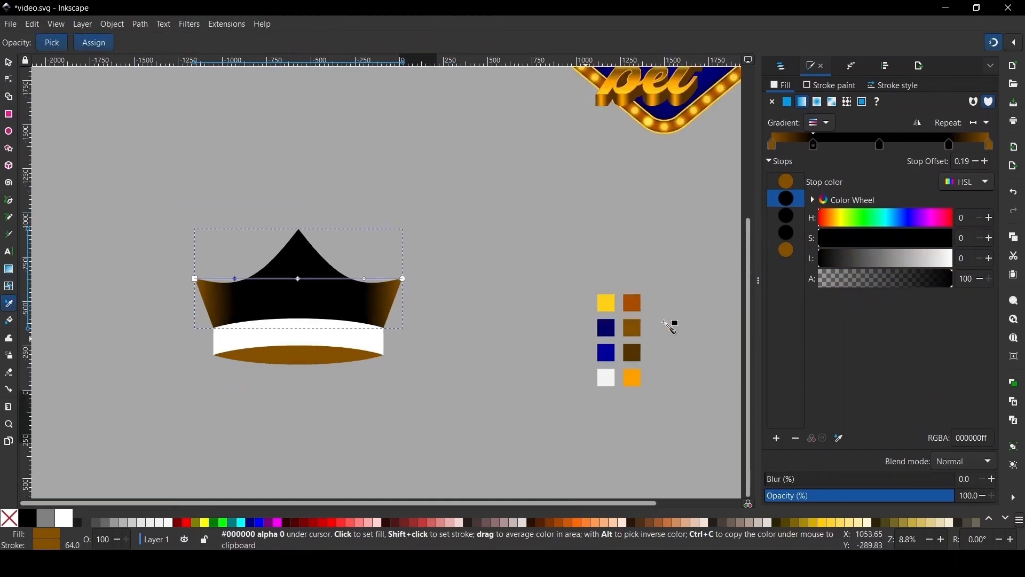
left_click(606, 303)
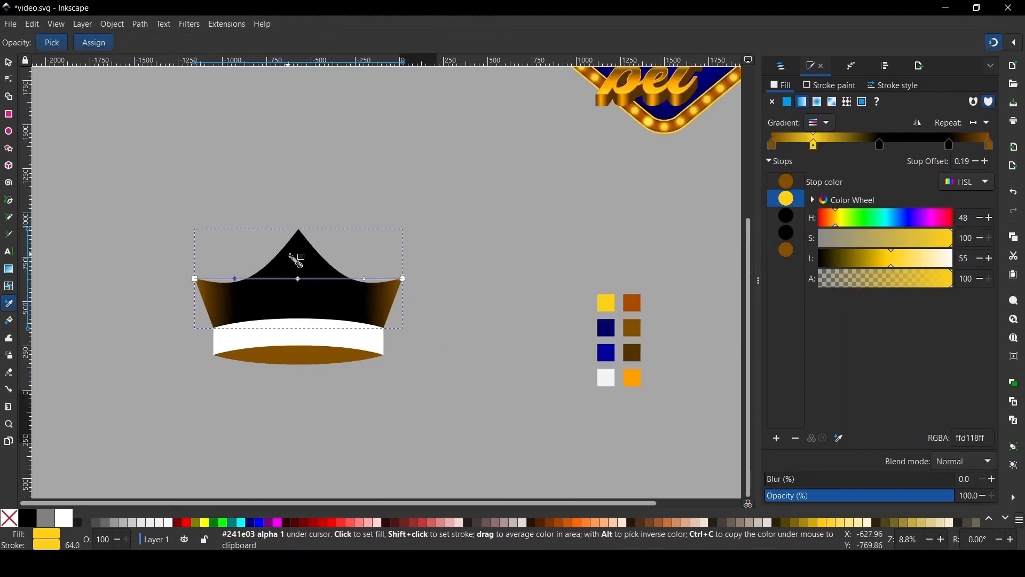
Color the crown's gradient stop at offset 0.81 with the same sampled palette yellow, ffd118.
scroll(263, 273, "up", 1)
key("g")
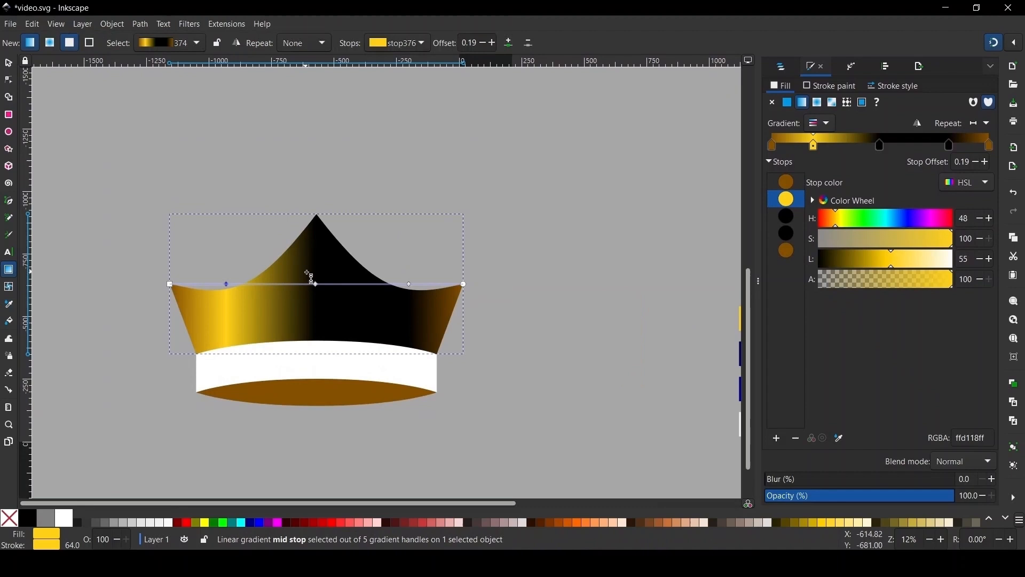
left_click(409, 284)
key("d")
scroll(310, 326, "down", 1)
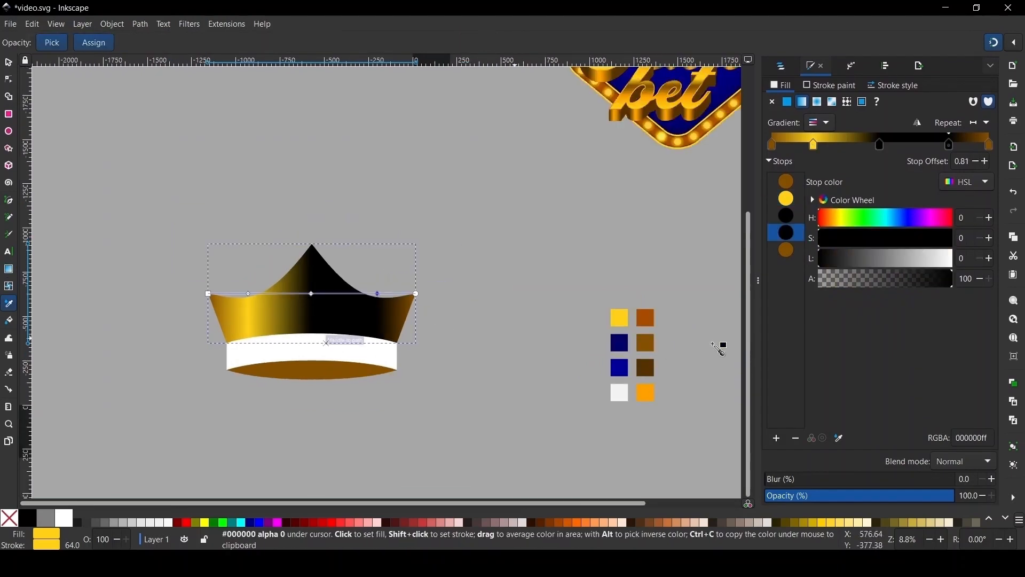
left_click(622, 321)
Color the crown's middle gradient stop with the brown 855000 sampled from the base ellipse.
scroll(326, 314, "up", 1)
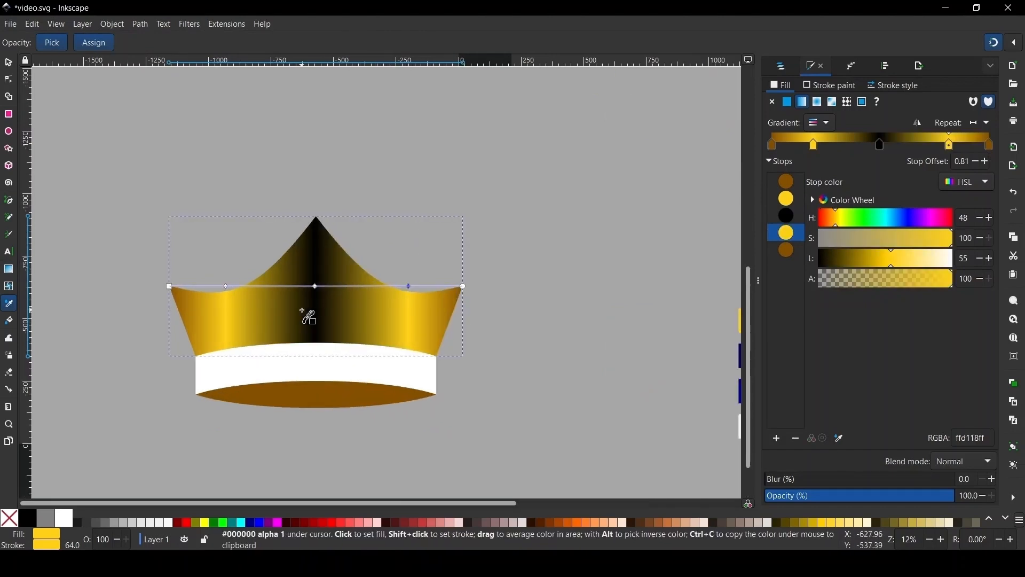
key("g")
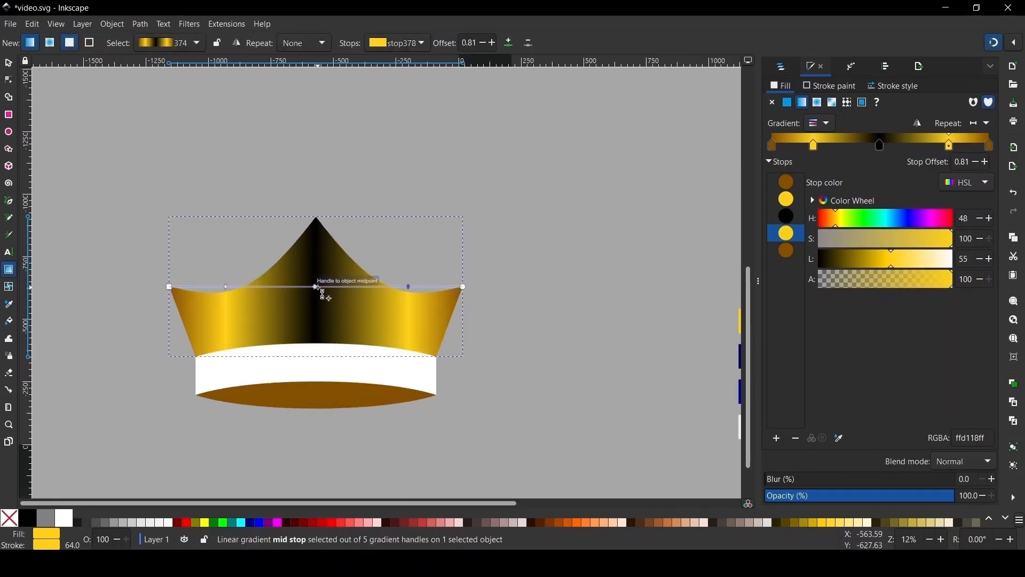
left_click(315, 286)
key("d")
left_click(342, 383)
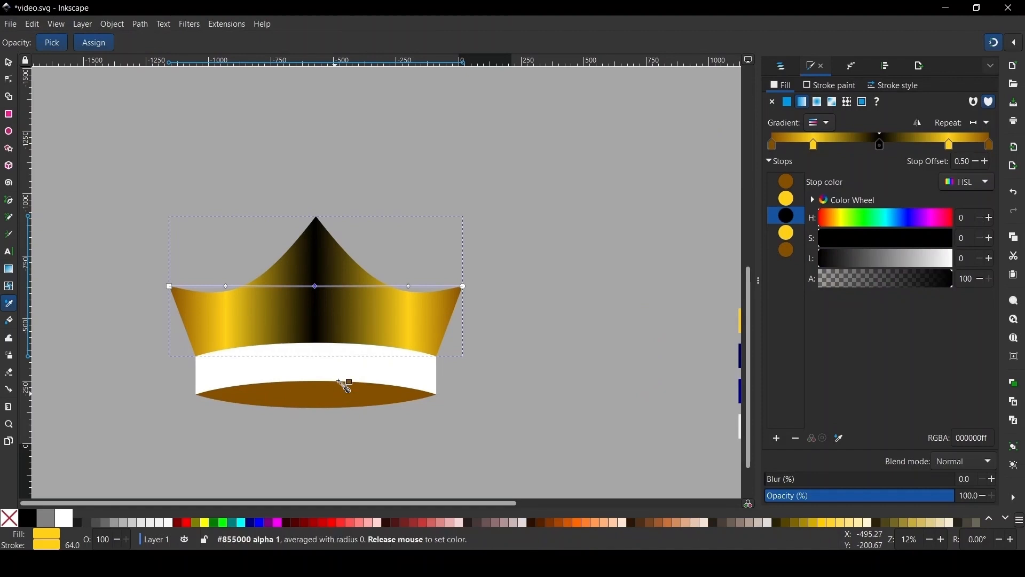
Move the crown's two yellow gradient stops inward to offsets 0.24 and 0.75.
key("g")
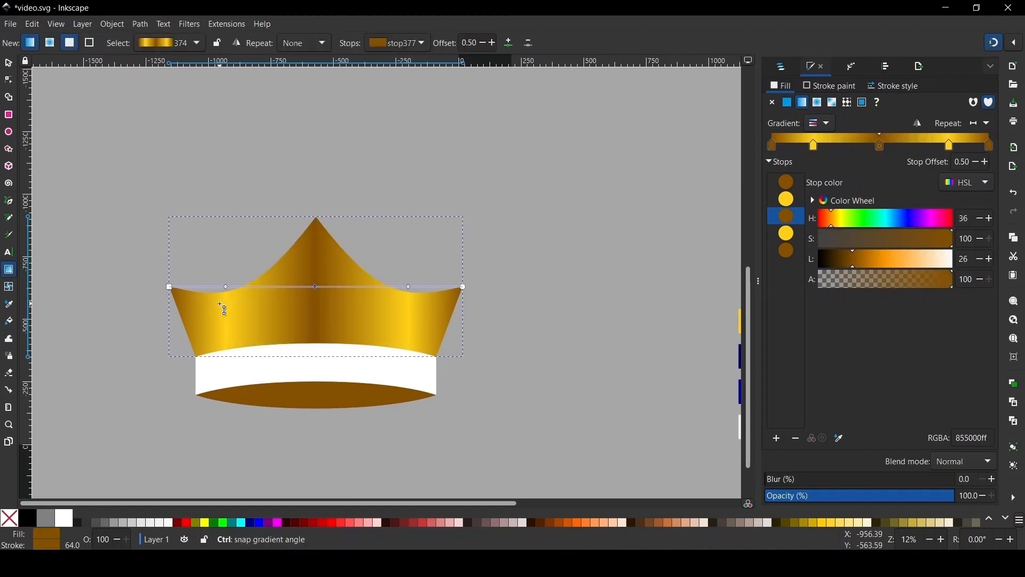
scroll(221, 304, "up", 4)
left_click_drag(235, 236, 293, 235)
scroll(235, 275, "down", 3)
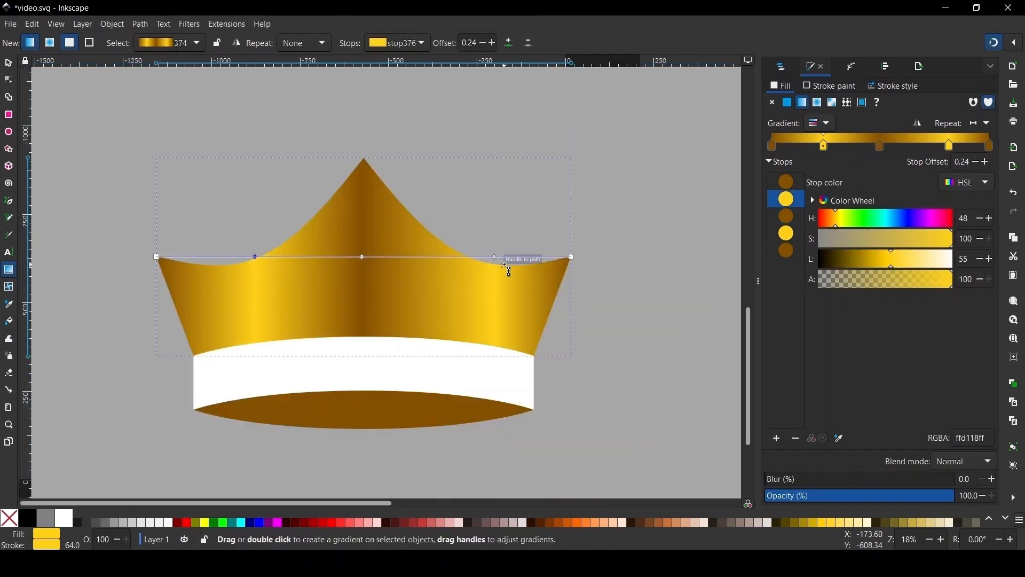
left_click_drag(495, 257, 471, 259)
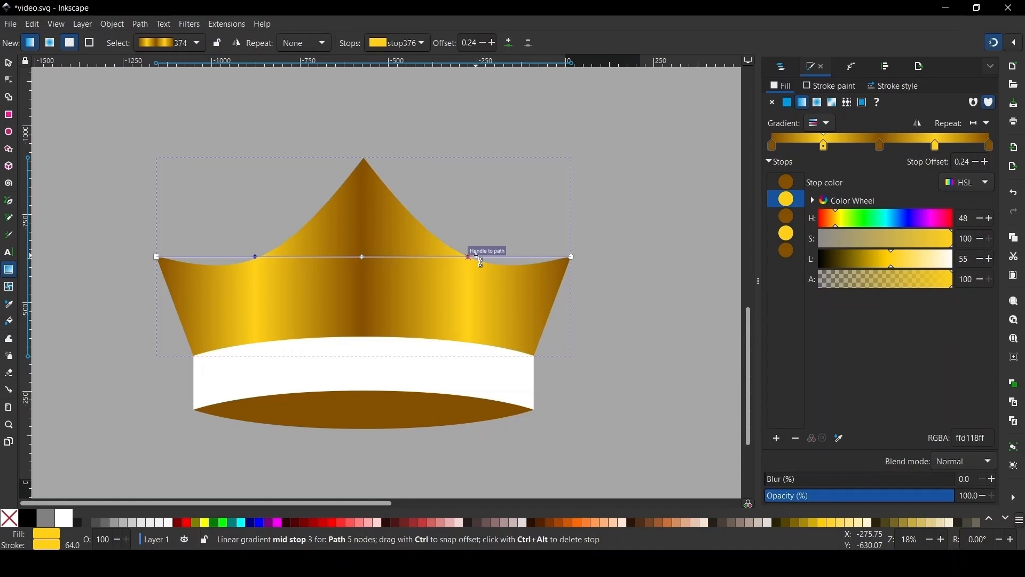
left_click(470, 257)
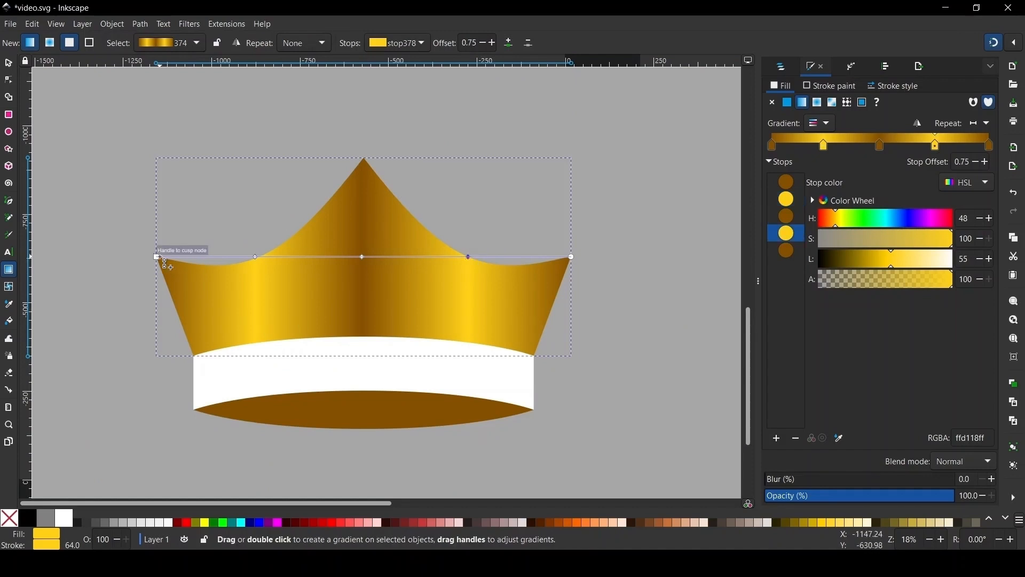
Pull both end handles of the crown's gradient slightly inward, keeping the gradient line horizontal and centered on the peak.
left_click_drag(157, 259, 183, 265)
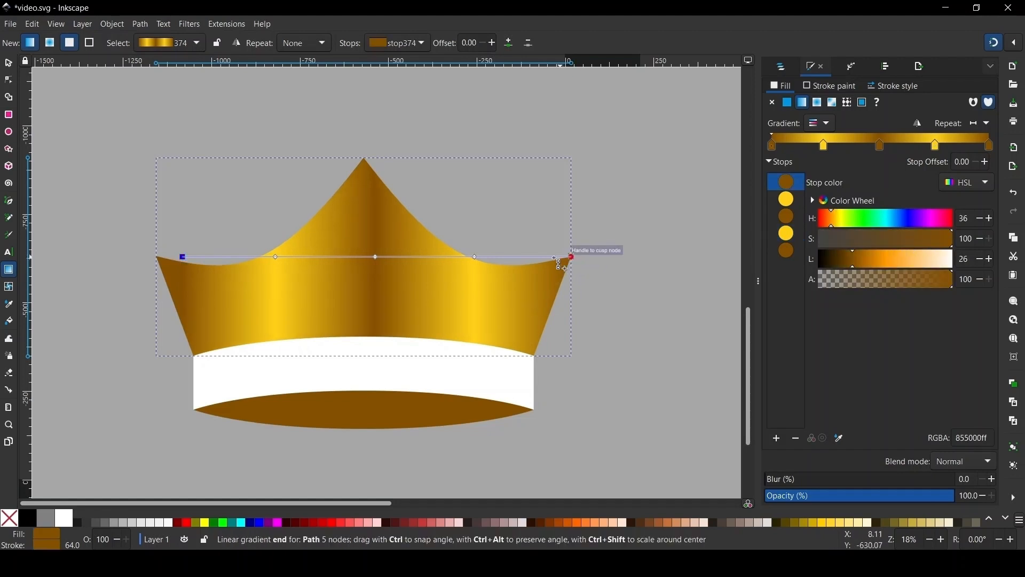
left_click_drag(559, 263, 553, 262)
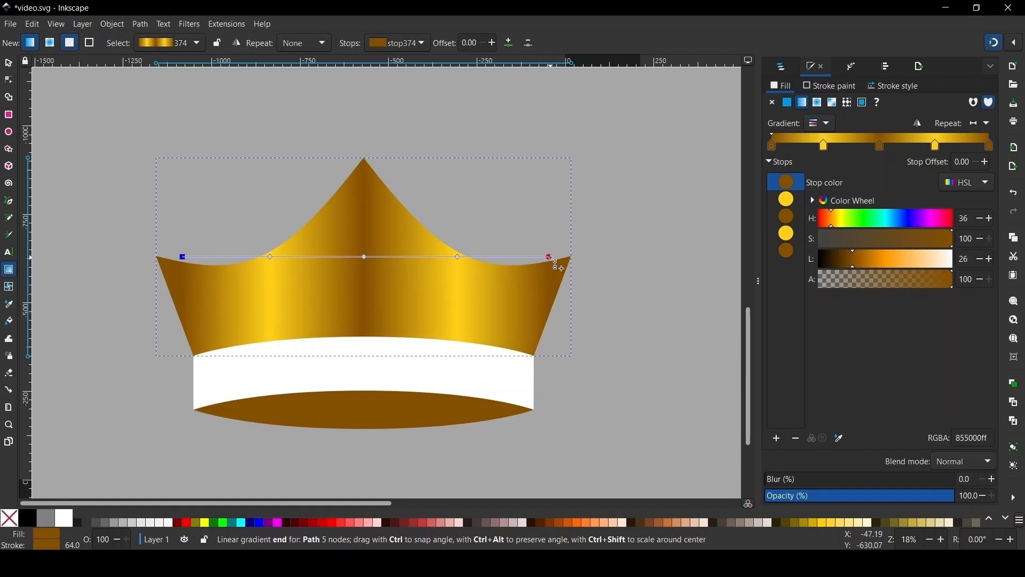
left_click(553, 259)
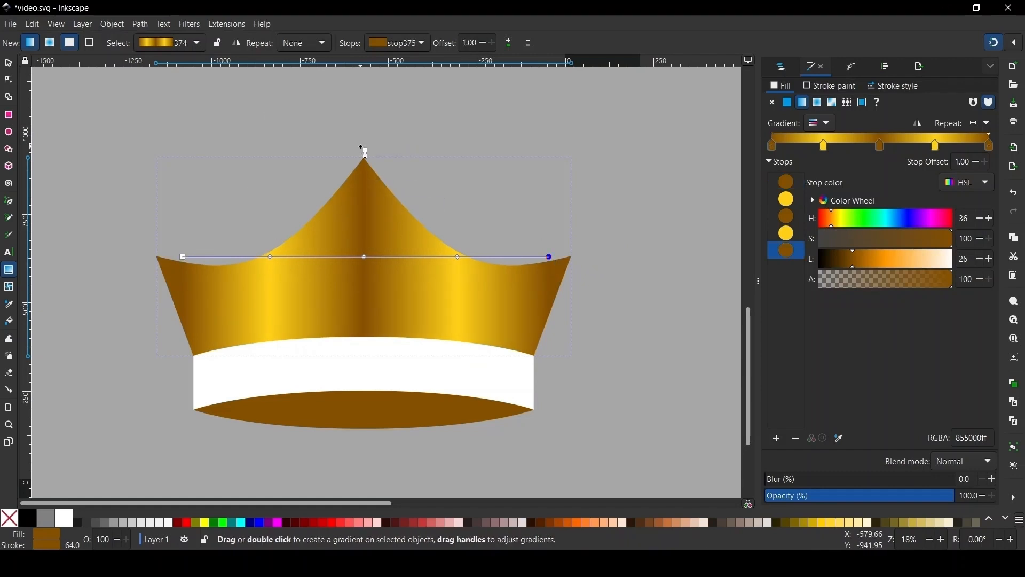
Give the white band a linear gradient fill and assign it the crown's existing brown-and-yellow gradient 374.
left_click(9, 64)
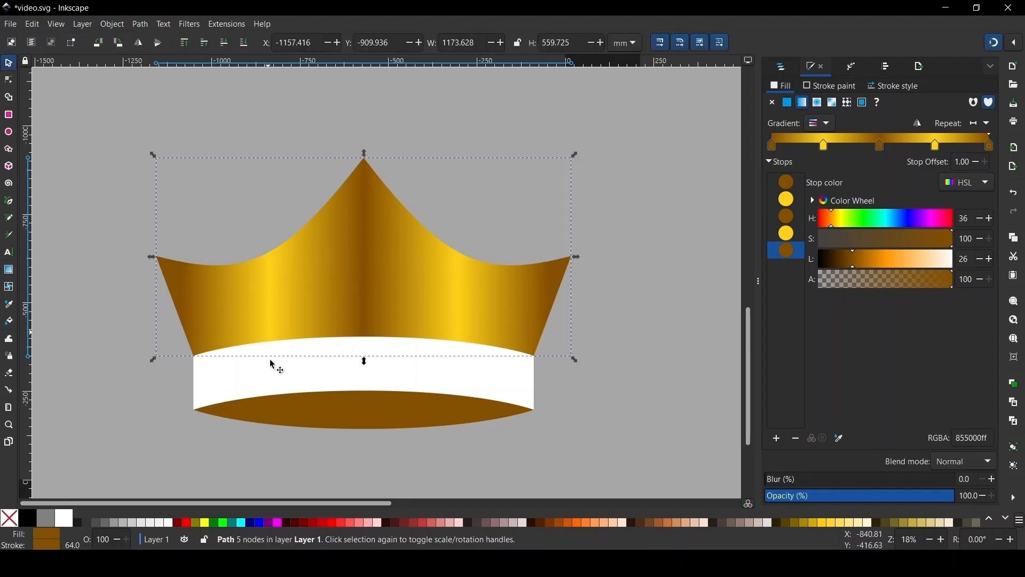
left_click(392, 391)
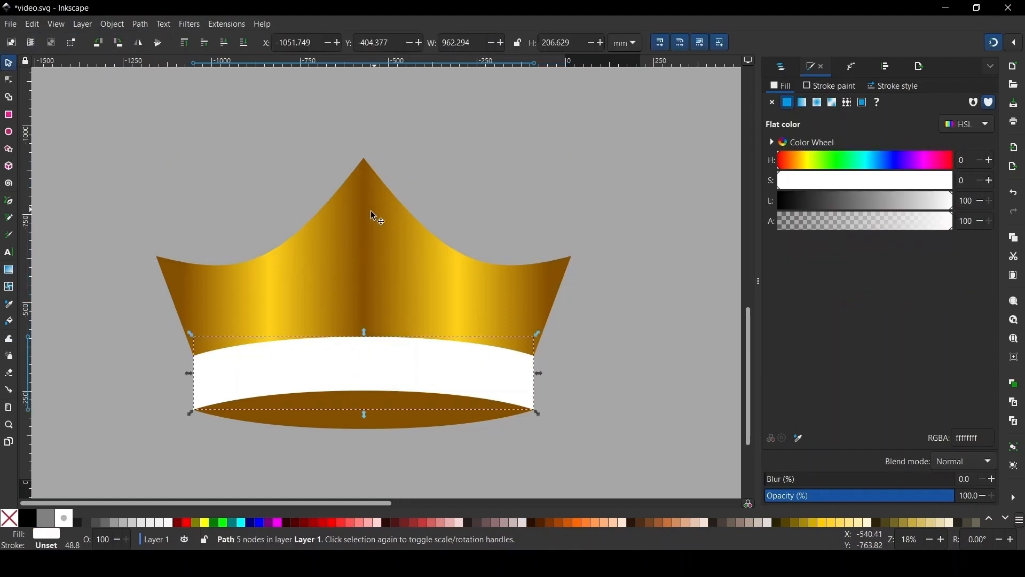
left_click(805, 104)
left_click(826, 125)
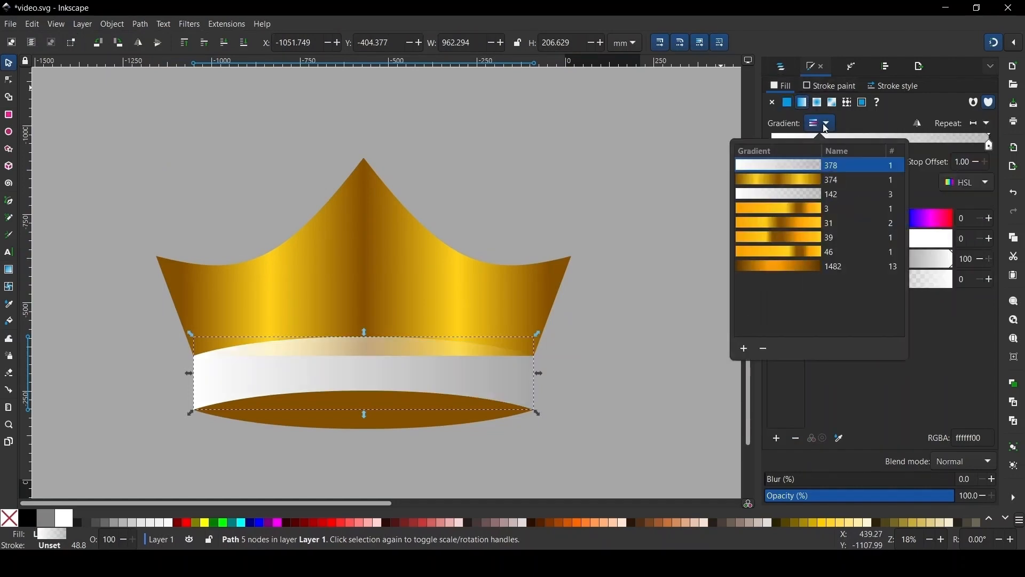
left_click(799, 177)
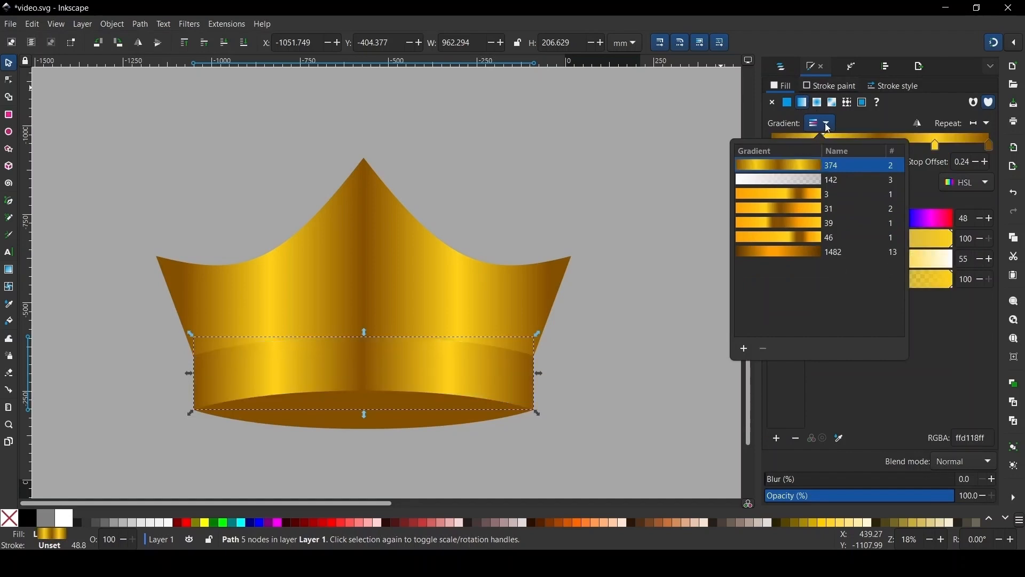
left_click(825, 123)
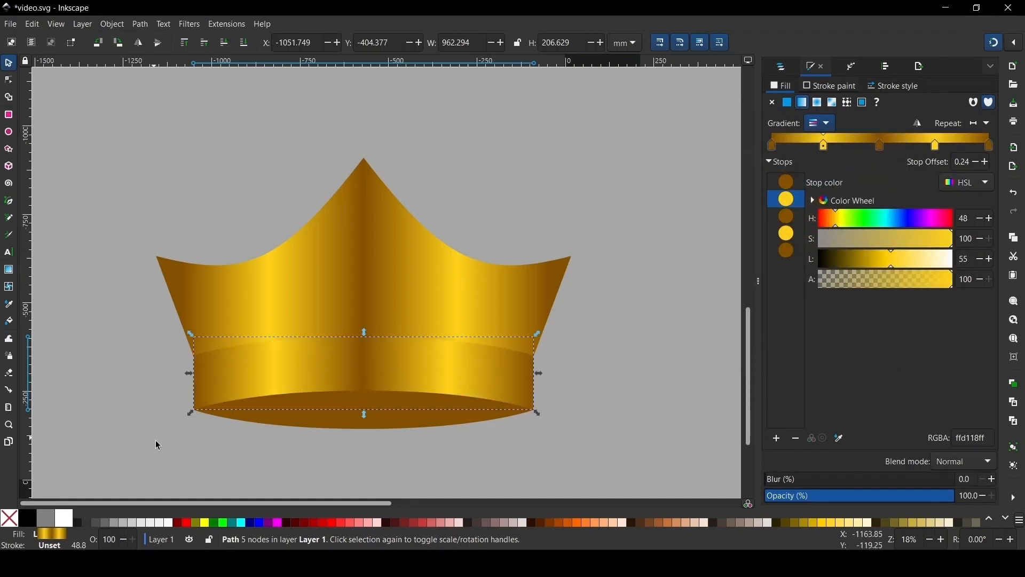
Pull both end handles of the band's gradient slightly inward from the band's side edges along a horizontal line.
key("g")
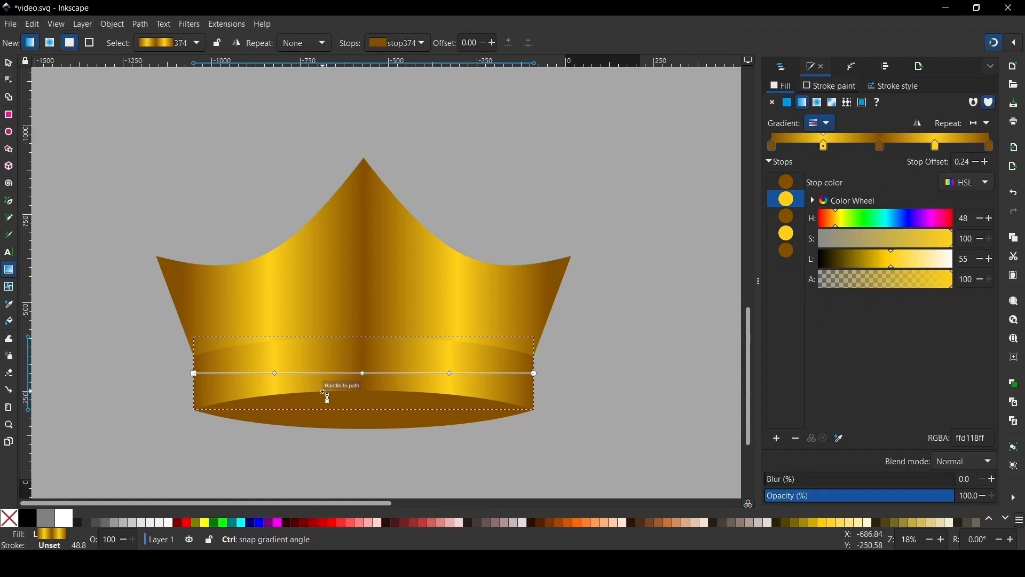
scroll(324, 393, "up", 1, "ctrl")
left_click_drag(139, 364, 153, 365)
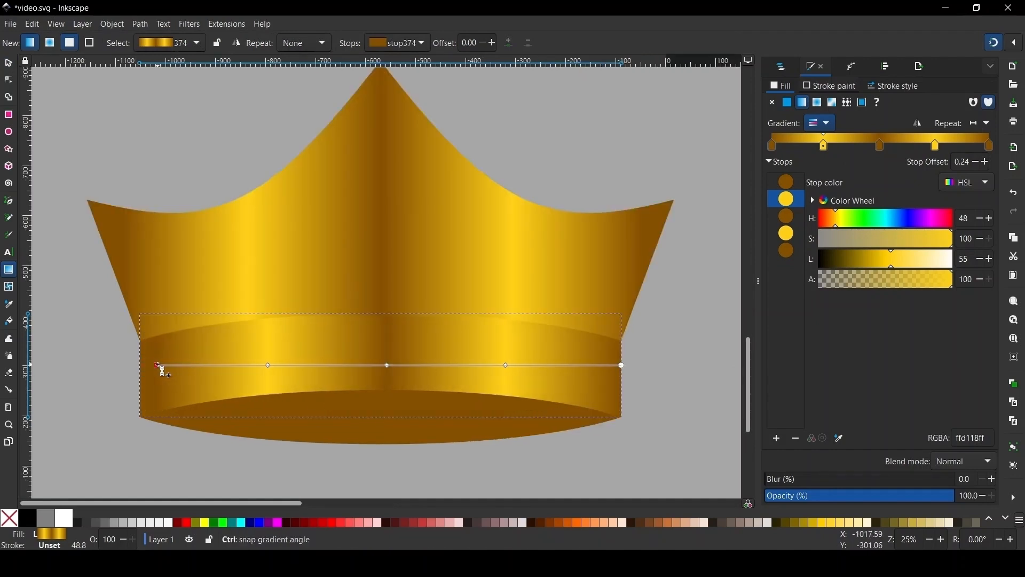
left_click(158, 367)
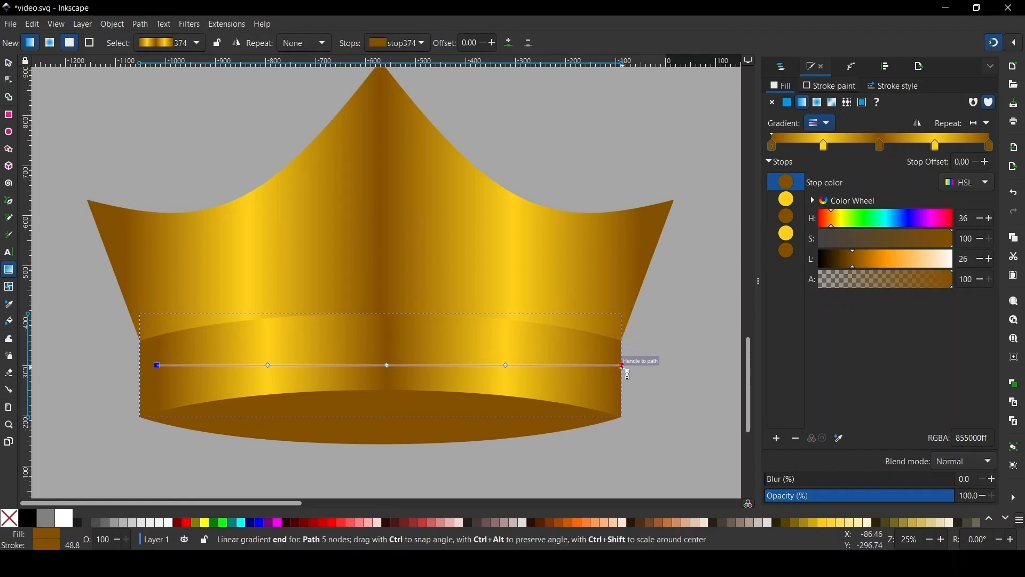
left_click_drag(615, 367, 611, 369)
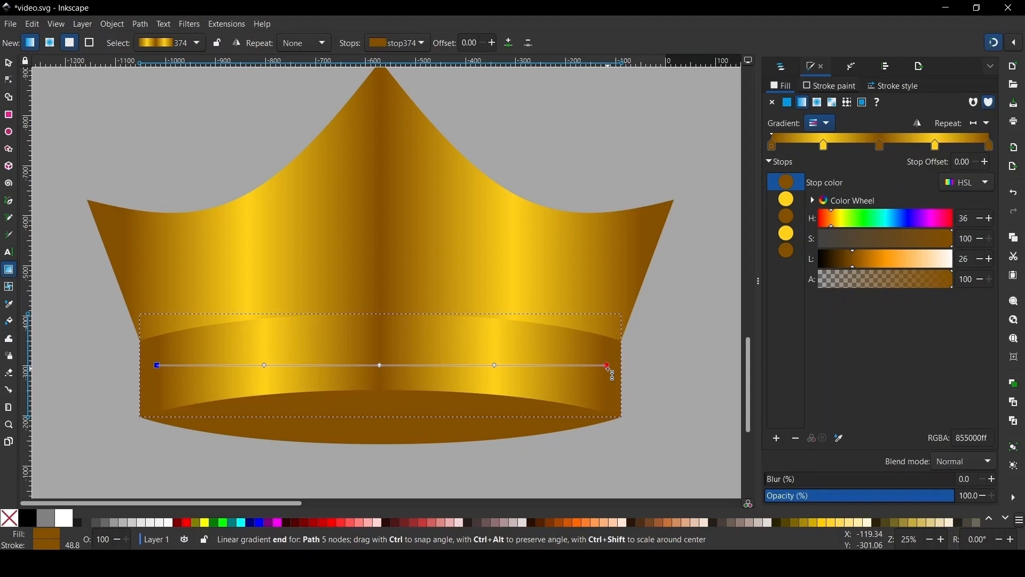
left_click(608, 366)
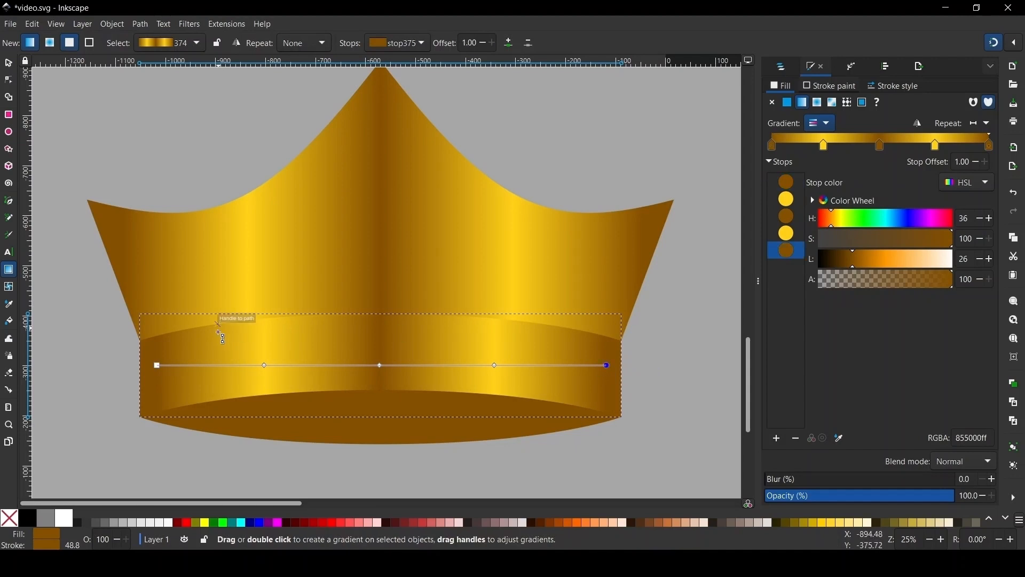
Move the band's two yellow gradient stops outward to offsets 0.22 and 0.78, and deselect the band.
left_click_drag(263, 366, 255, 366)
left_click(257, 366)
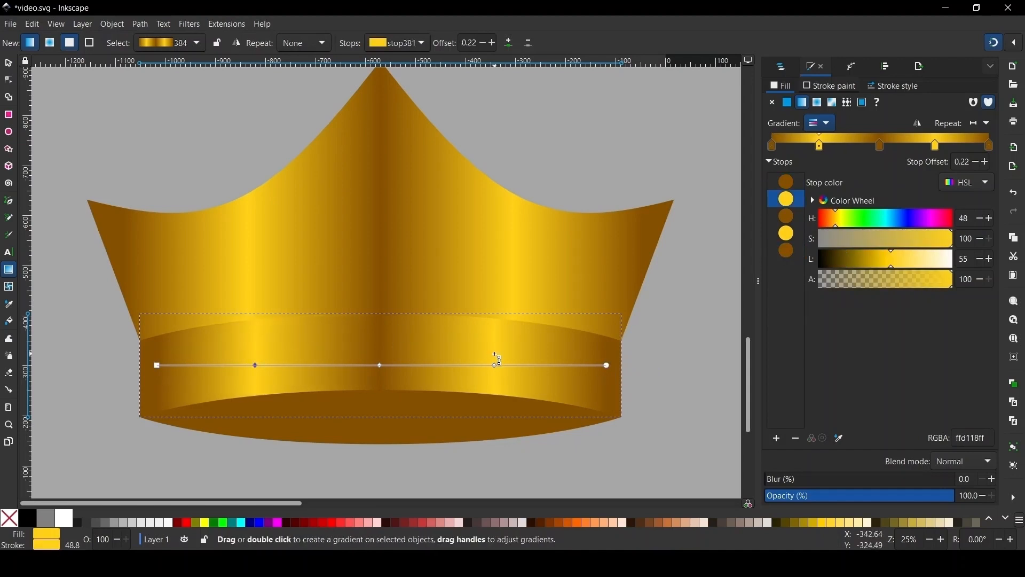
left_click_drag(494, 367, 502, 366)
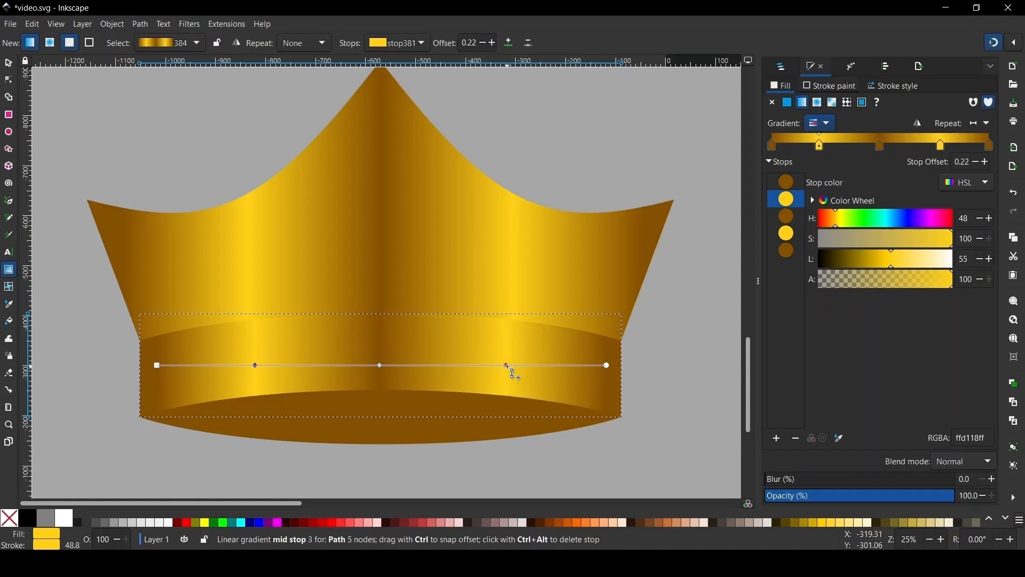
left_click(507, 367)
left_click(14, 62)
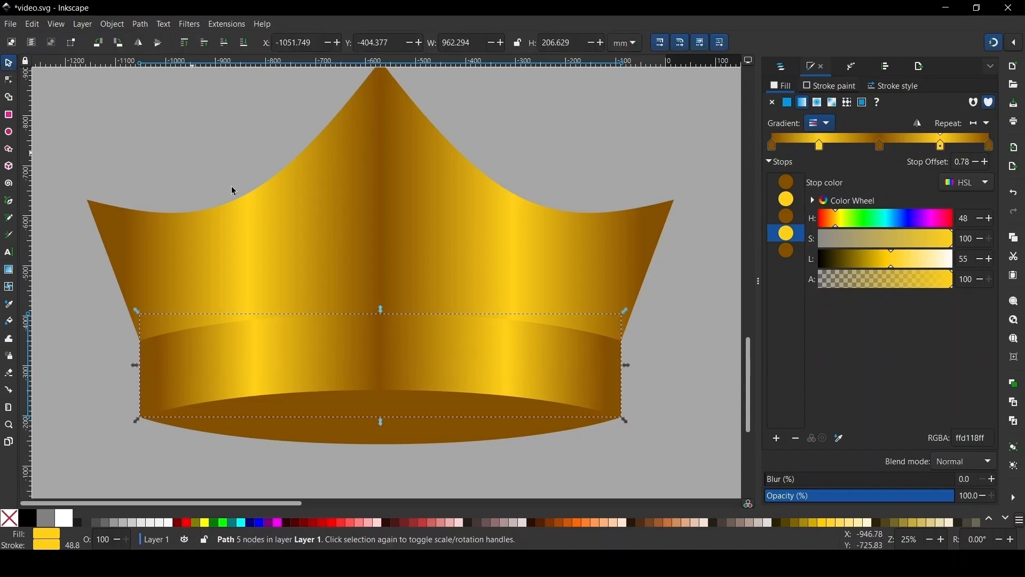
left_click(459, 173)
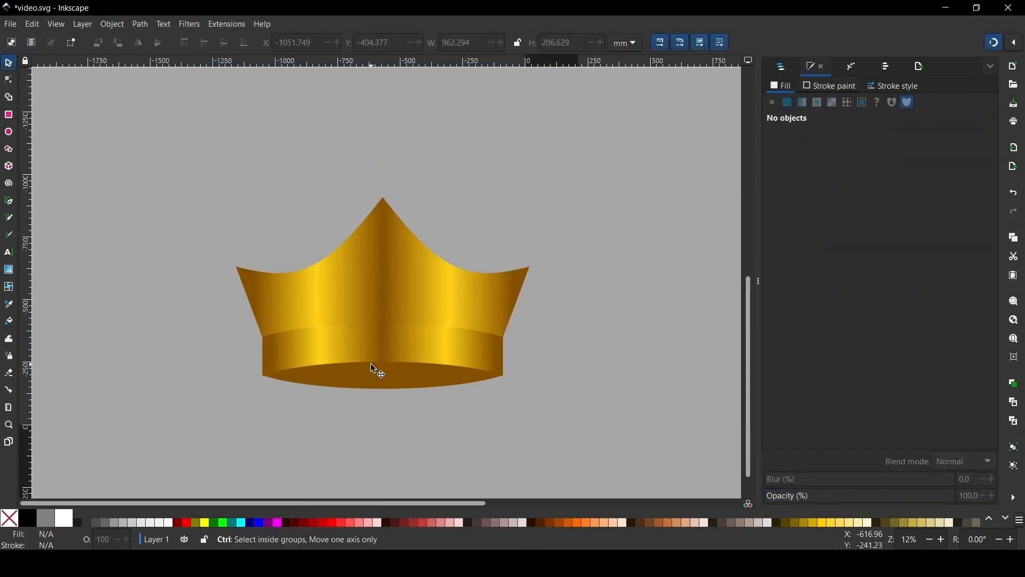
scroll(370, 363, "down", 4)
scroll(379, 331, "up", 2)
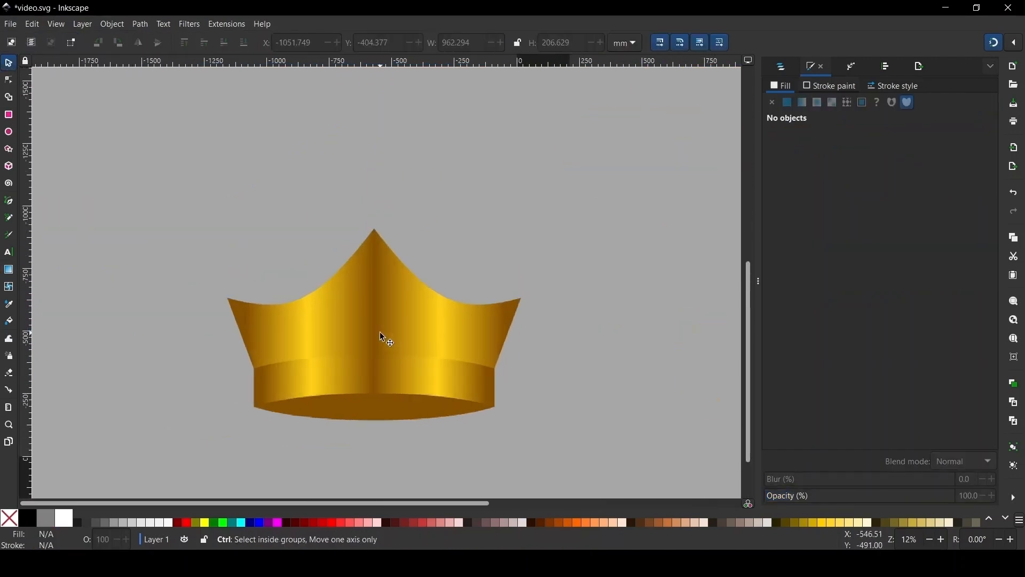
scroll(323, 289, "down", 4)
scroll(314, 287, "up", 2)
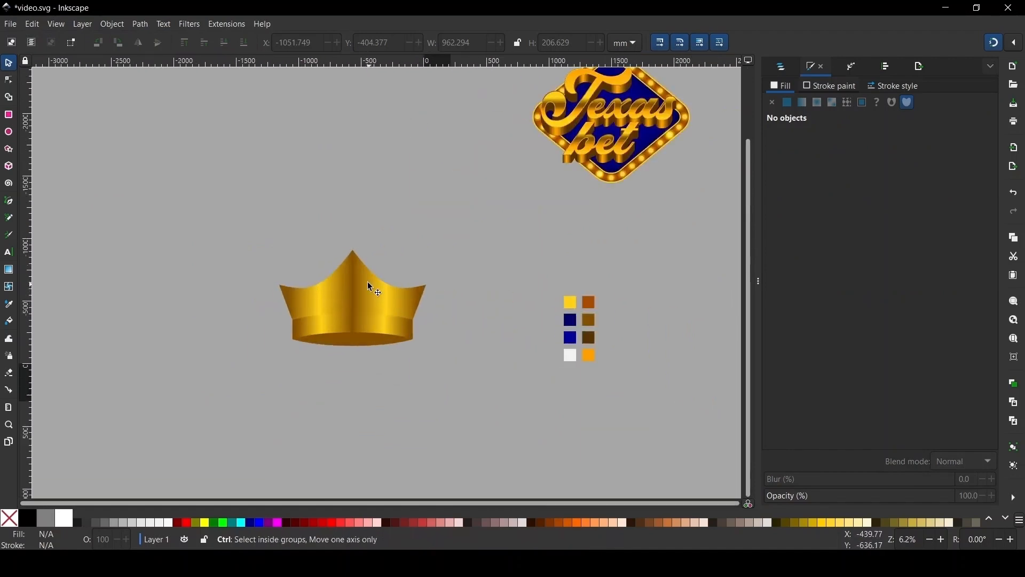
scroll(359, 275, "up", 2)
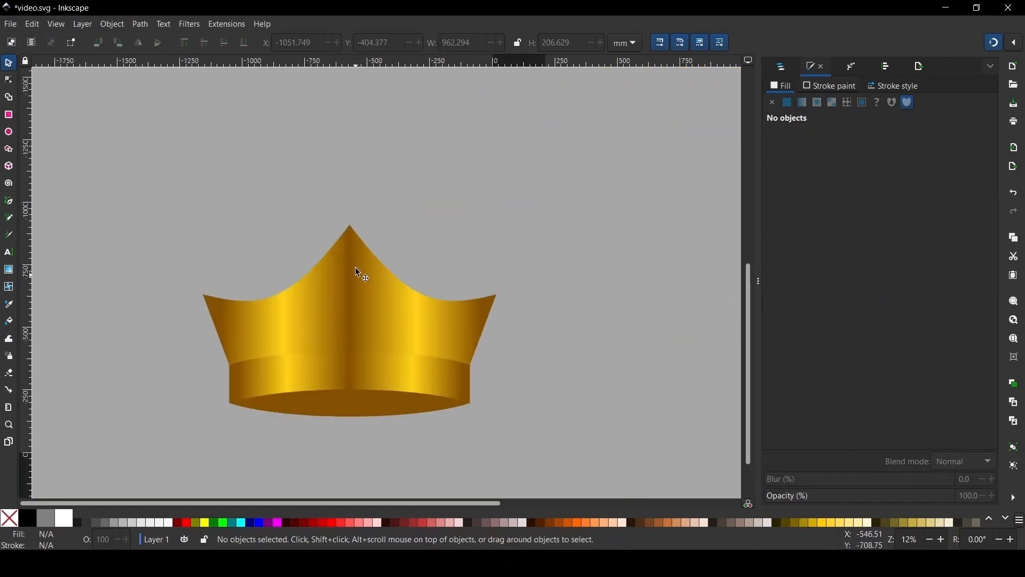
Draw a brown circle about 209 mm in diameter and place it above the crown's right tip.
left_click(9, 133)
left_click_drag(433, 106, 492, 183)
left_click(9, 64)
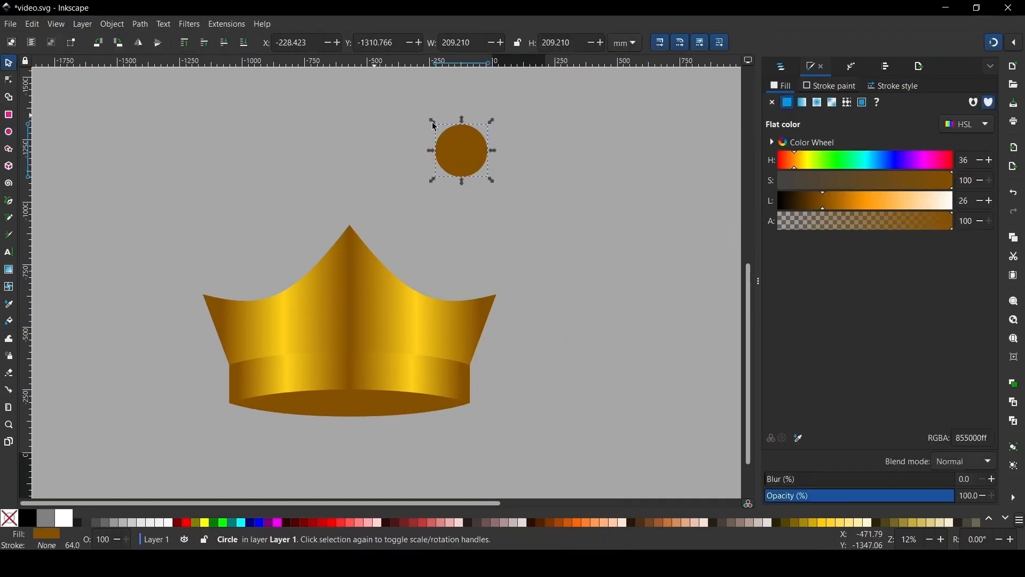
left_click_drag(462, 148, 472, 212)
scroll(317, 174, "down", 2, "ctrl")
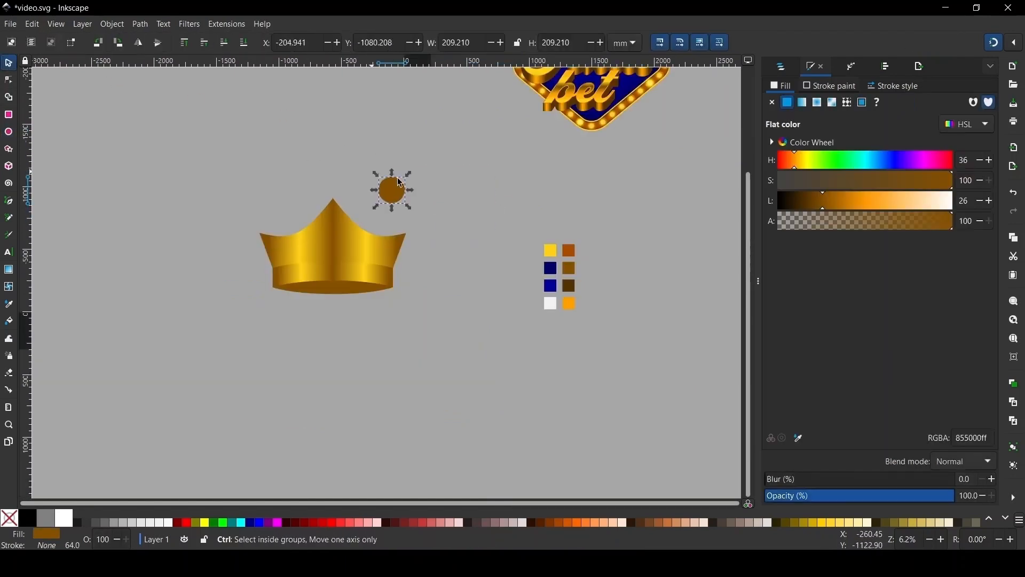
scroll(406, 177, "up", 2, "ctrl")
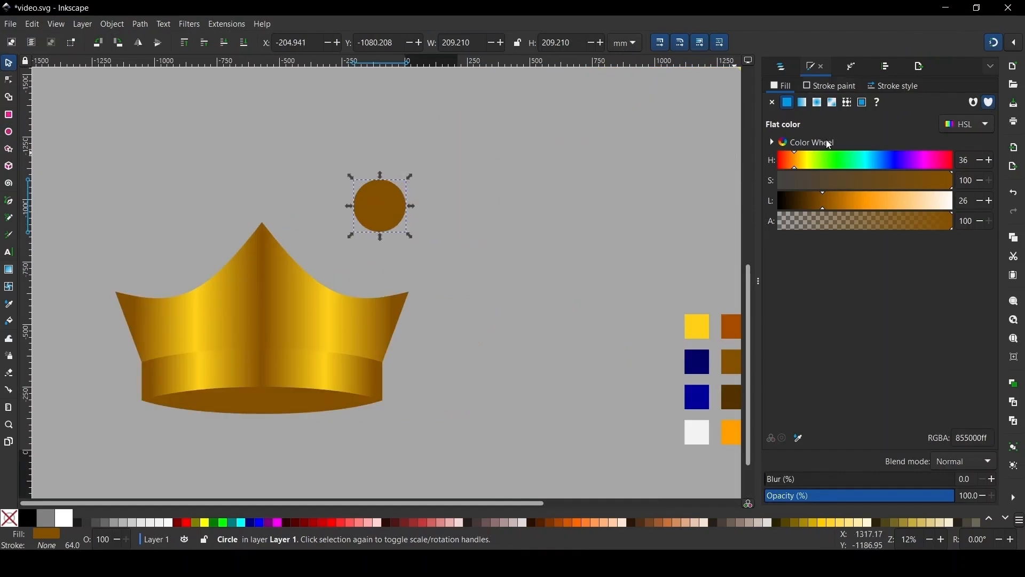
Give the brown circle a radial gradient fill and set its centre stop to the palette's yellow, ffd118.
left_click(818, 103)
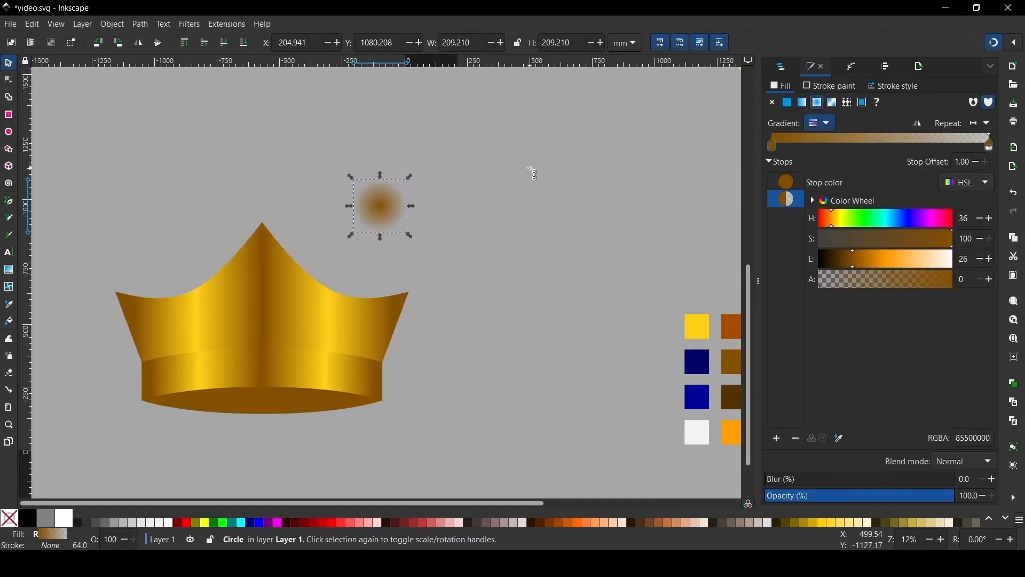
key("g")
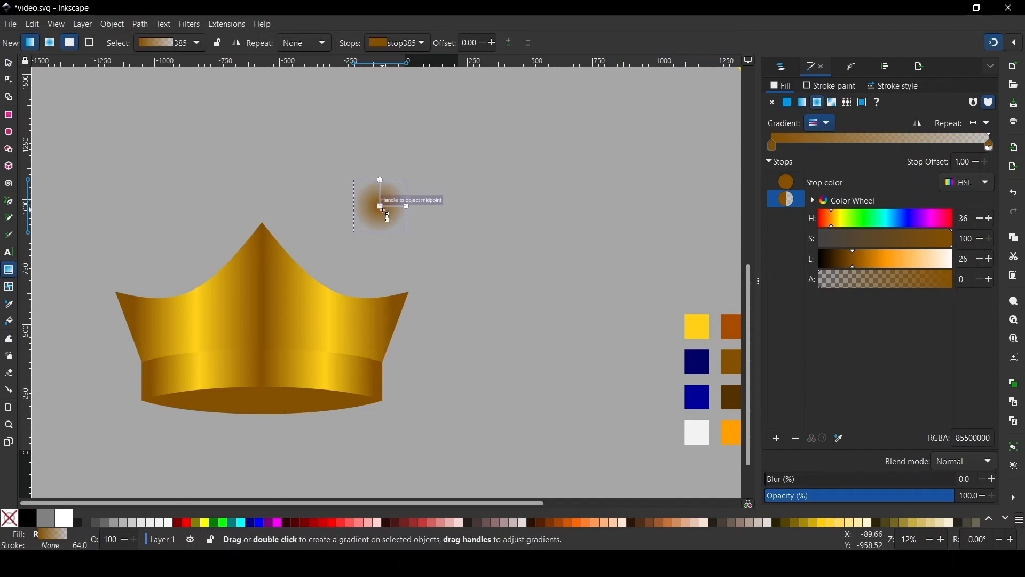
left_click(380, 206)
key("d")
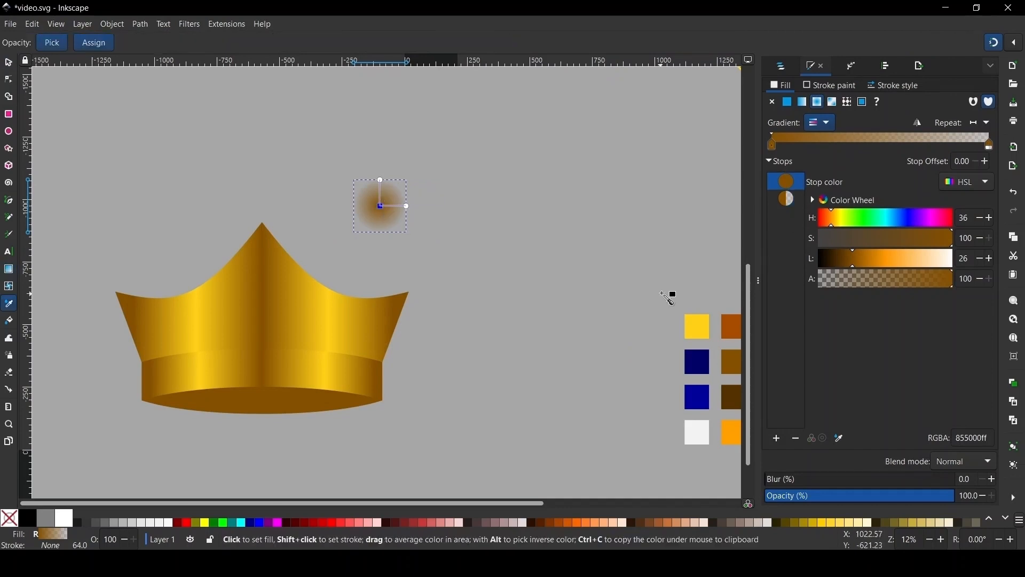
left_click(694, 327)
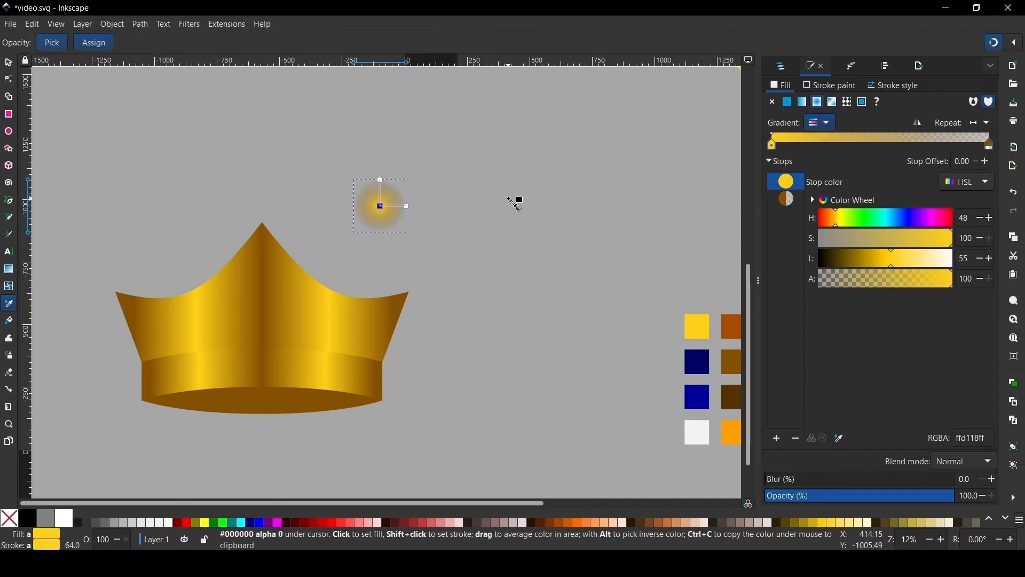
Set the circle's outer gradient stop to the opaque brown 855000 sampled from the crown's base.
key("g")
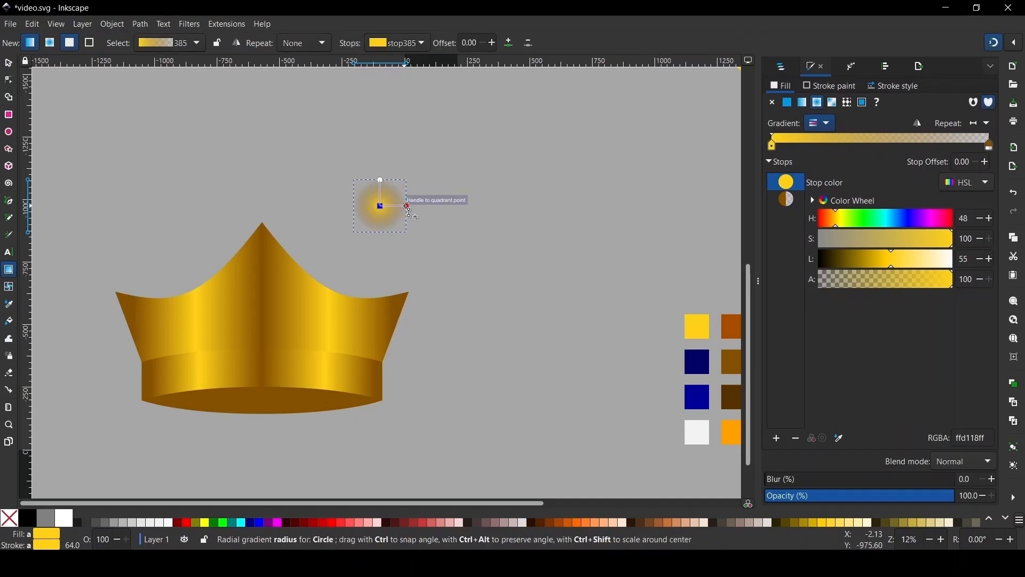
left_click(407, 206)
key("d")
left_click(298, 406)
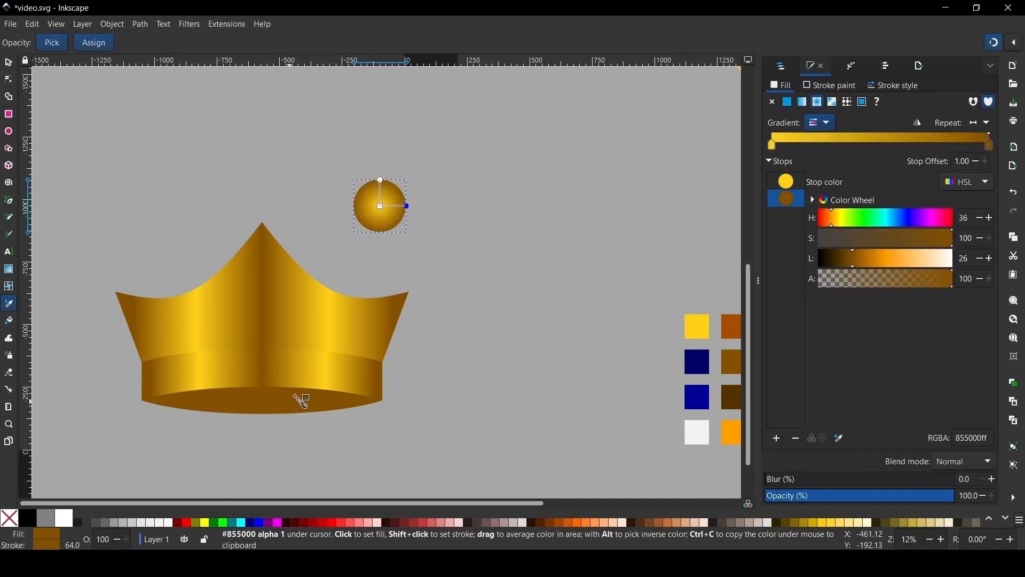
left_click(8, 64)
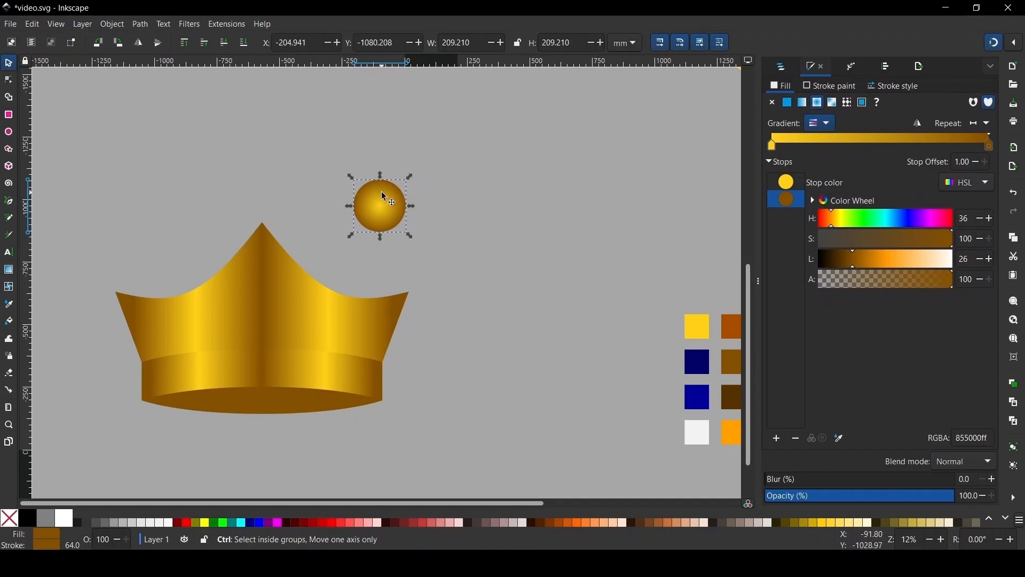
Shift the circle's radial gradient centre to the left and extend its radius to nearly reach the circle's right edge.
scroll(382, 191, "up", 4)
key("g")
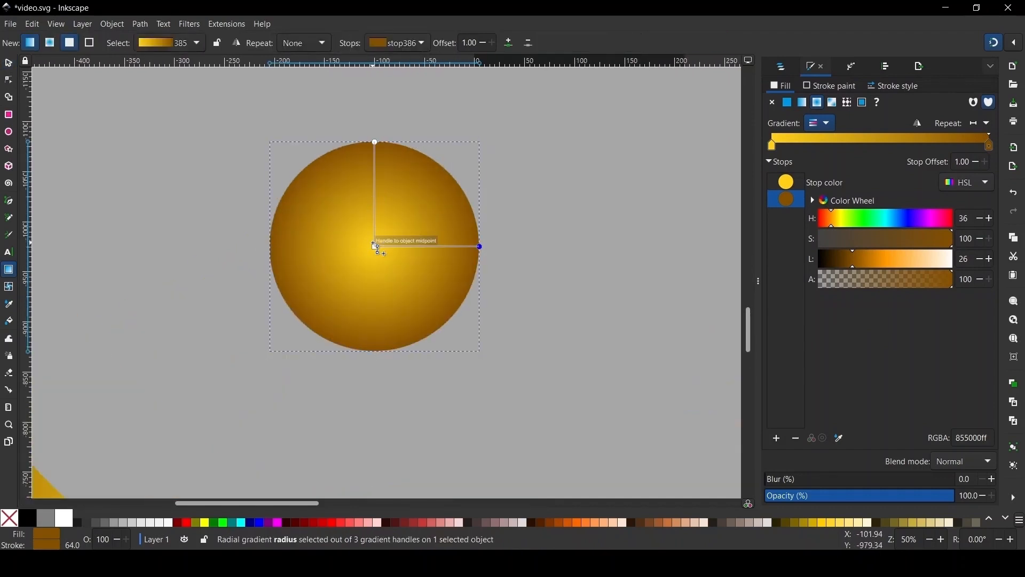
mouse_move(340, 248)
left_mouse_down()
mouse_move(326, 255)
mouse_move(349, 255)
left_mouse_up()
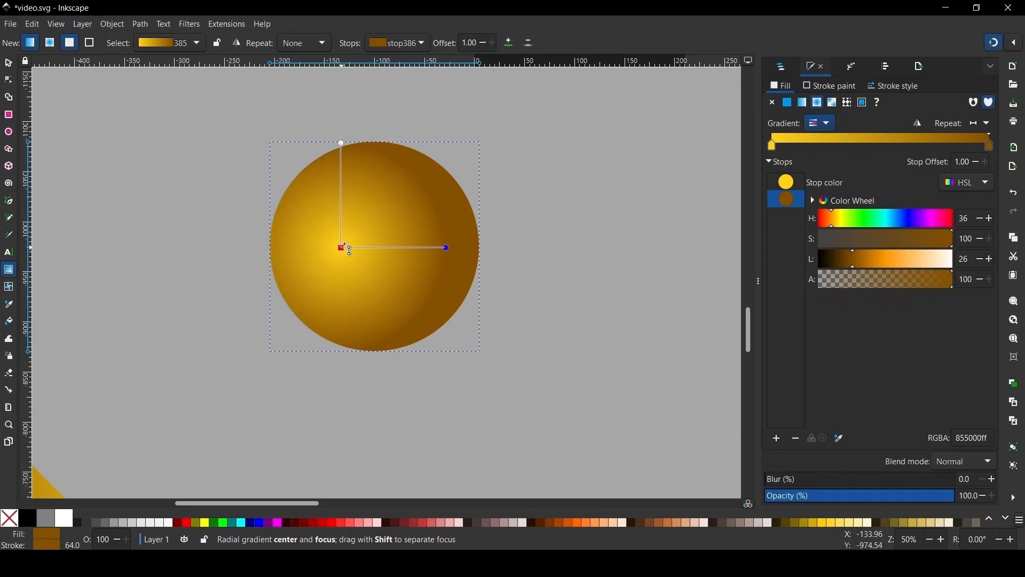
left_click_drag(450, 252, 474, 260)
left_click(475, 260)
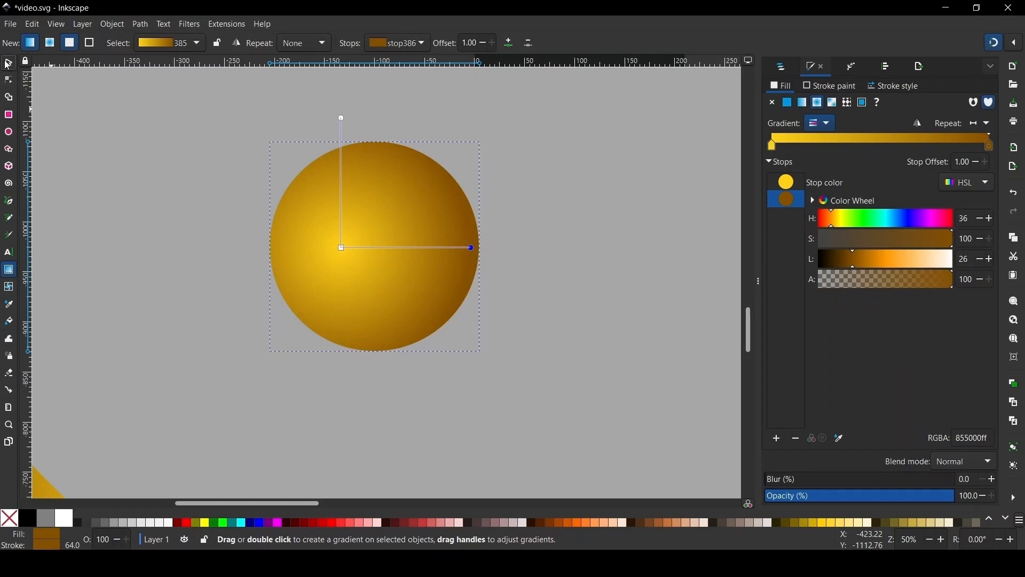
left_click(8, 63)
Shrink the gradient circle to about 132 mm in diameter and place it on the crown's middle tip, then deselect it.
scroll(578, 238, "down", 4)
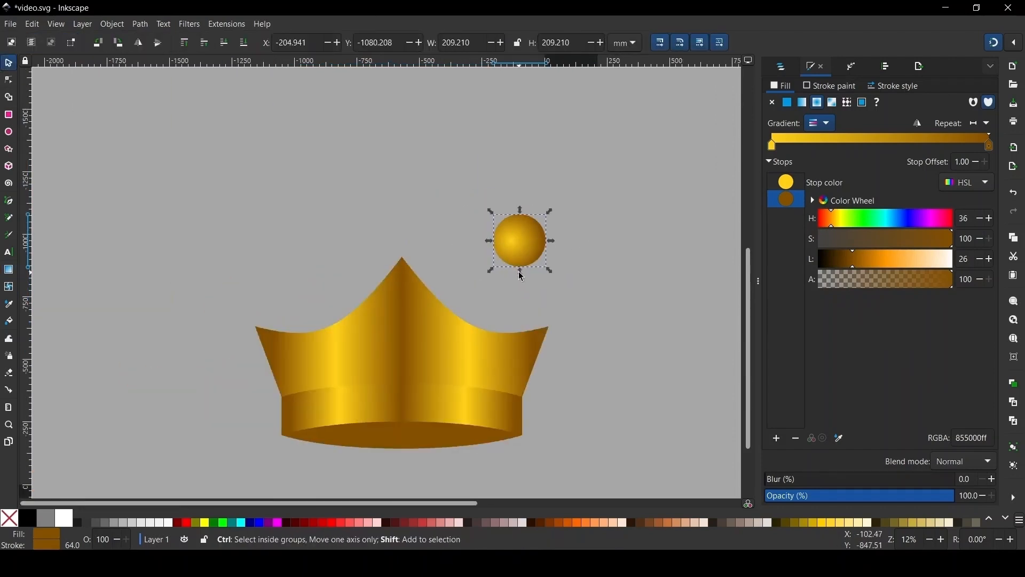
left_click_drag(521, 275, 522, 264)
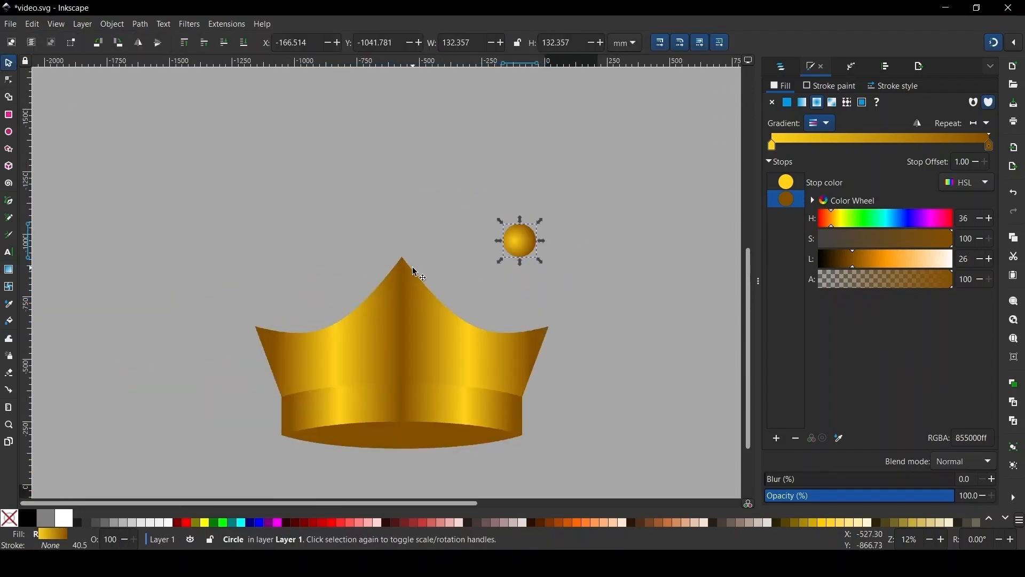
scroll(416, 271, "up", 2)
left_click_drag(639, 222, 411, 232)
scroll(497, 255, "up", 1)
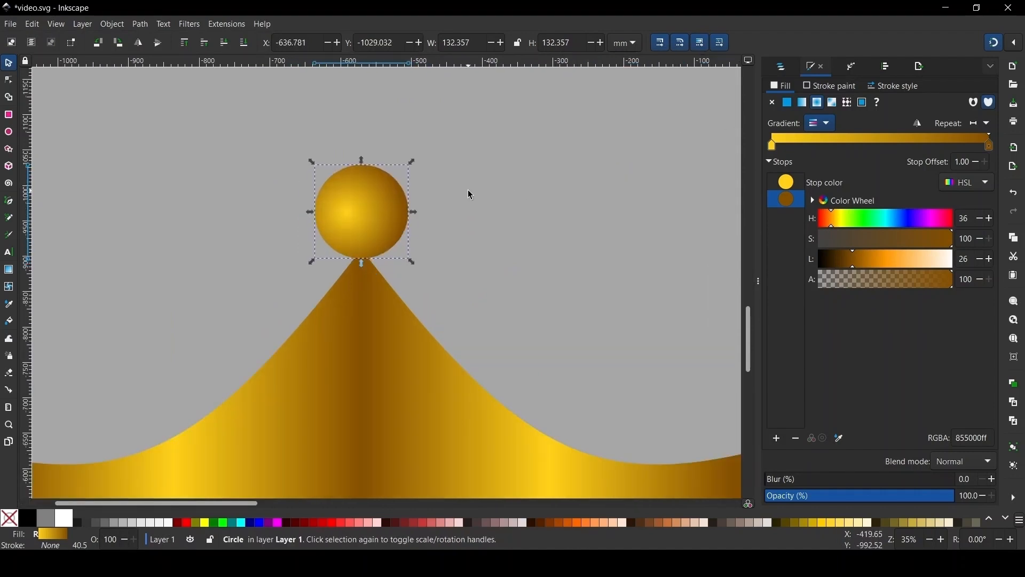
scroll(358, 223, "down", 3)
key("Escape")
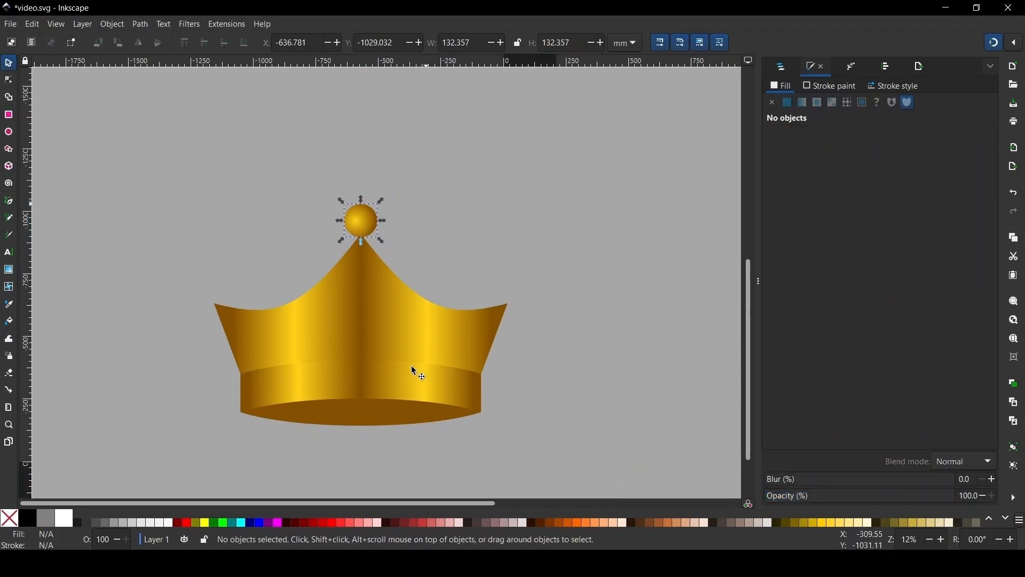
Duplicate the top ball and move the copy onto the crown's left tip.
scroll(276, 324, "up", 1)
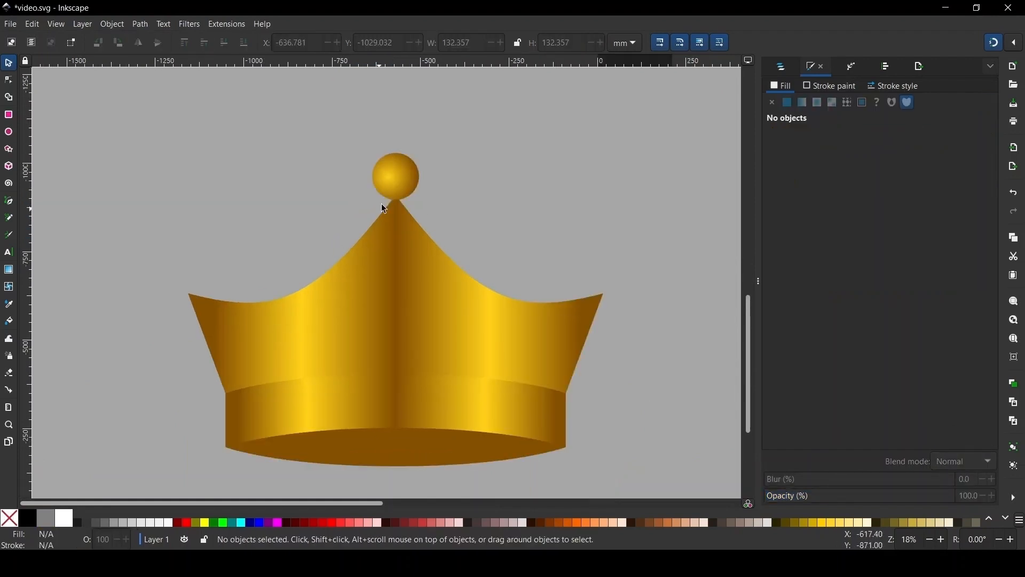
left_click(395, 170)
key("ctrl+d")
left_click_drag(402, 181, 195, 300)
scroll(176, 304, "up", 4)
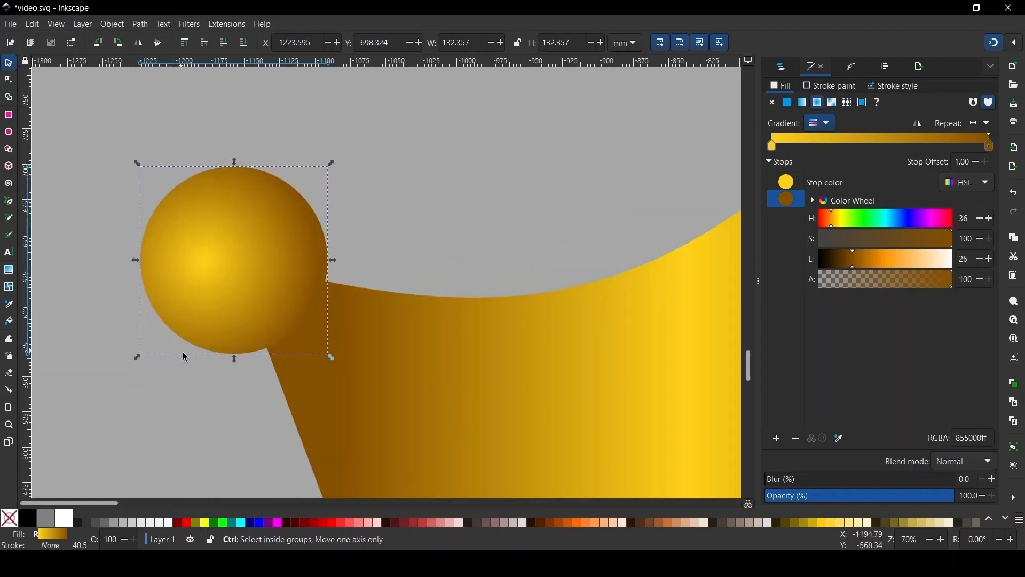
Shrink the left ball to about 83 mm and set it just outside the crown's left tip.
left_click_drag(231, 357, 231, 321)
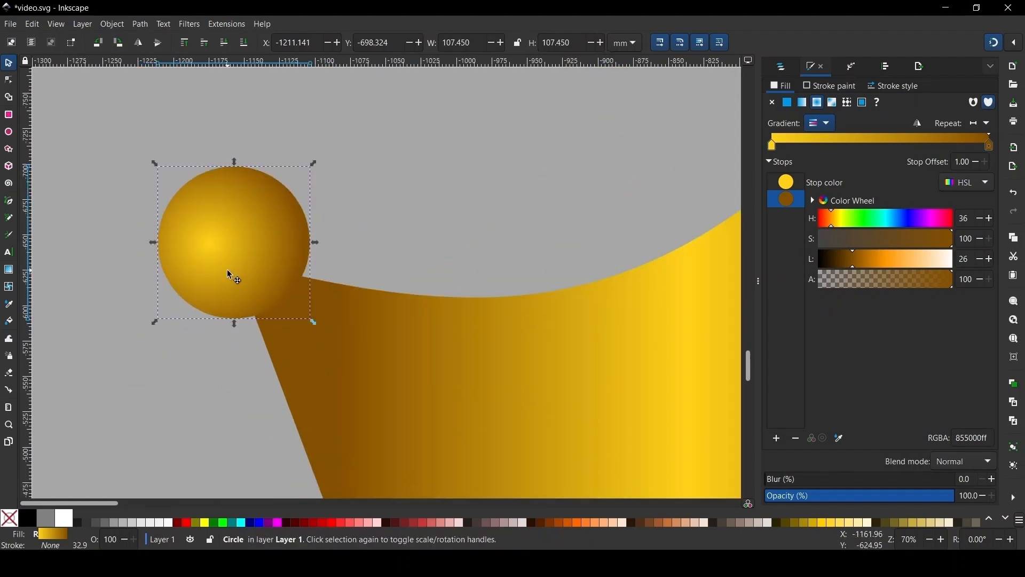
left_click_drag(223, 262, 220, 256)
left_click_drag(233, 318, 233, 307)
left_click_drag(245, 241, 241, 243)
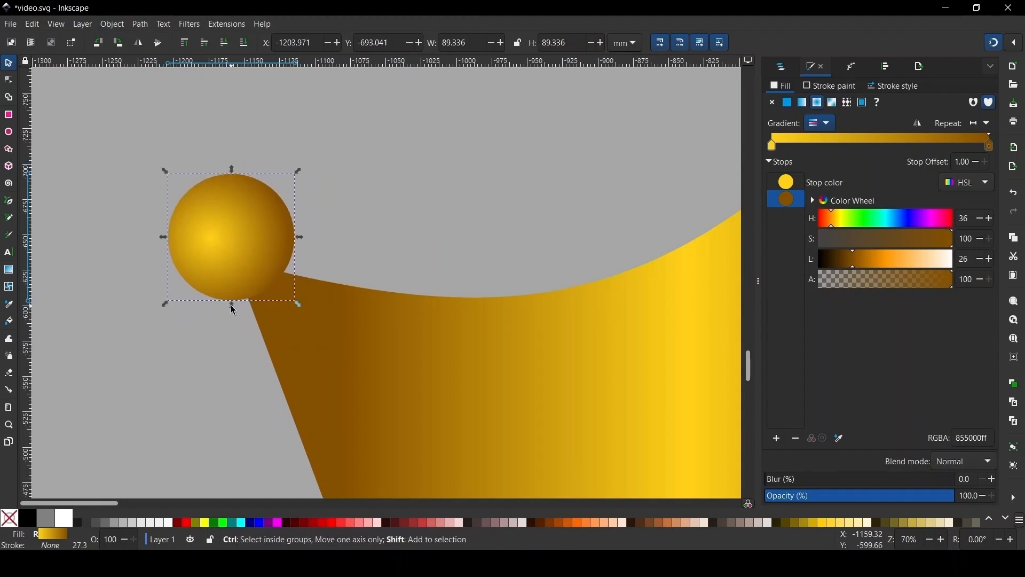
left_click_drag(231, 306, 232, 301)
left_click_drag(237, 242, 211, 229)
scroll(210, 230, "down", 5)
key("Escape")
Duplicate the small left ball and place the copy just outside the crown's right tip.
scroll(331, 354, "down", 2)
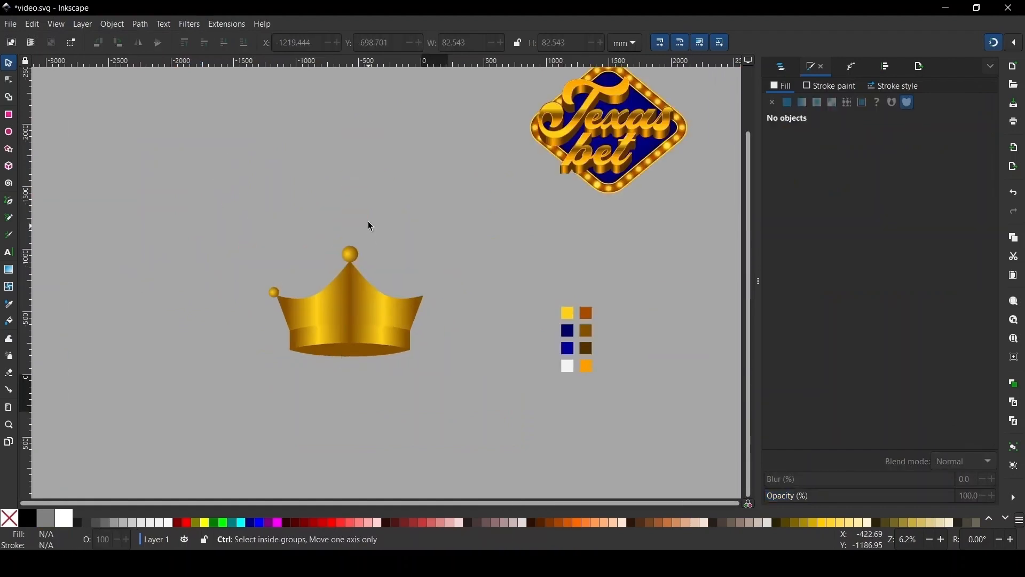
scroll(352, 288, "up", 2)
left_click(195, 294)
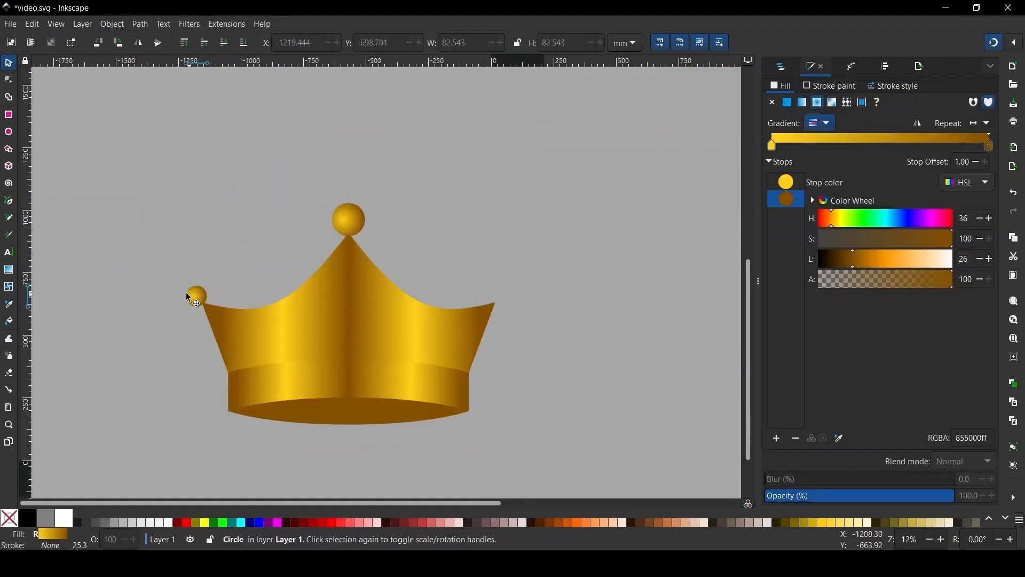
left_click_drag(370, 317, 499, 307)
scroll(501, 305, "up", 6)
left_click_drag(410, 245, 490, 241)
scroll(476, 267, "down", 6)
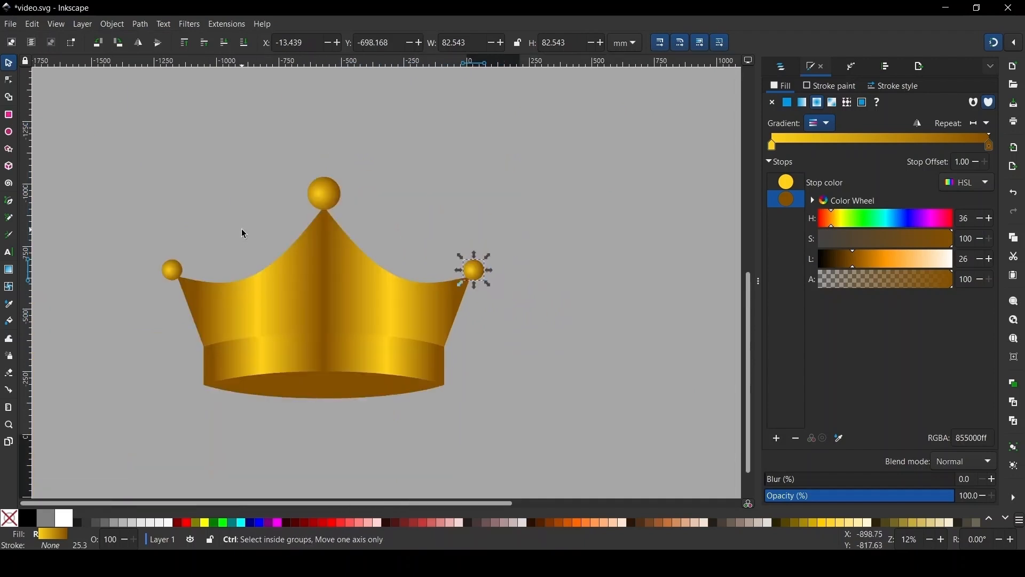
Select both small side balls and align their centres on a common horizontal axis.
scroll(325, 252, "up", 1)
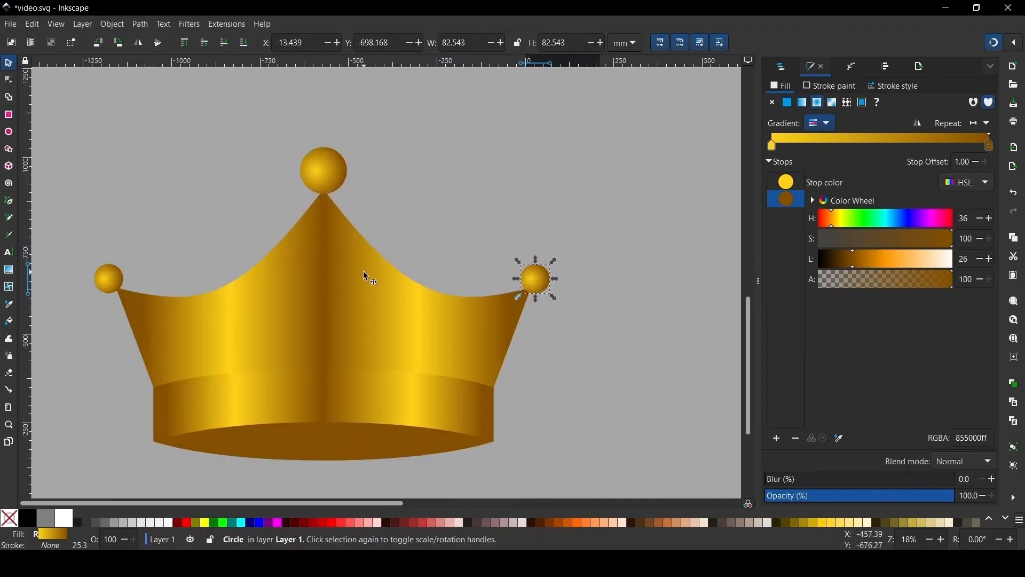
left_click(109, 278, "shift")
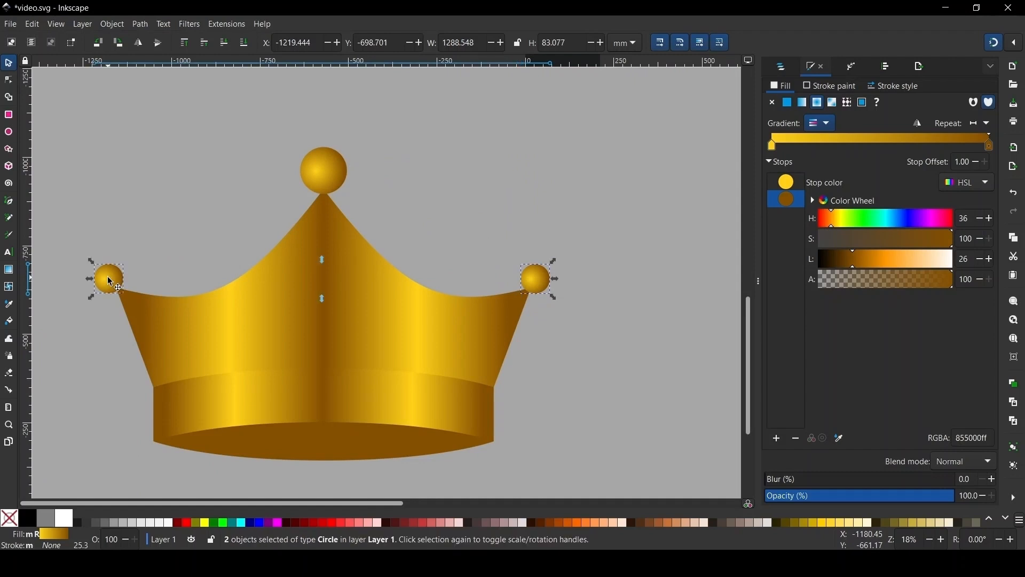
left_click(887, 67)
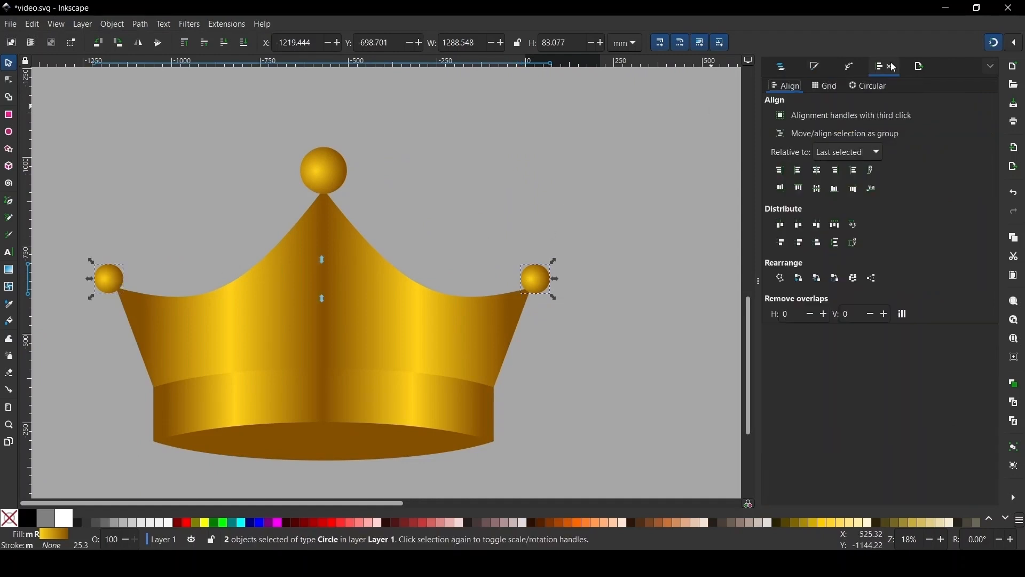
left_click(819, 190)
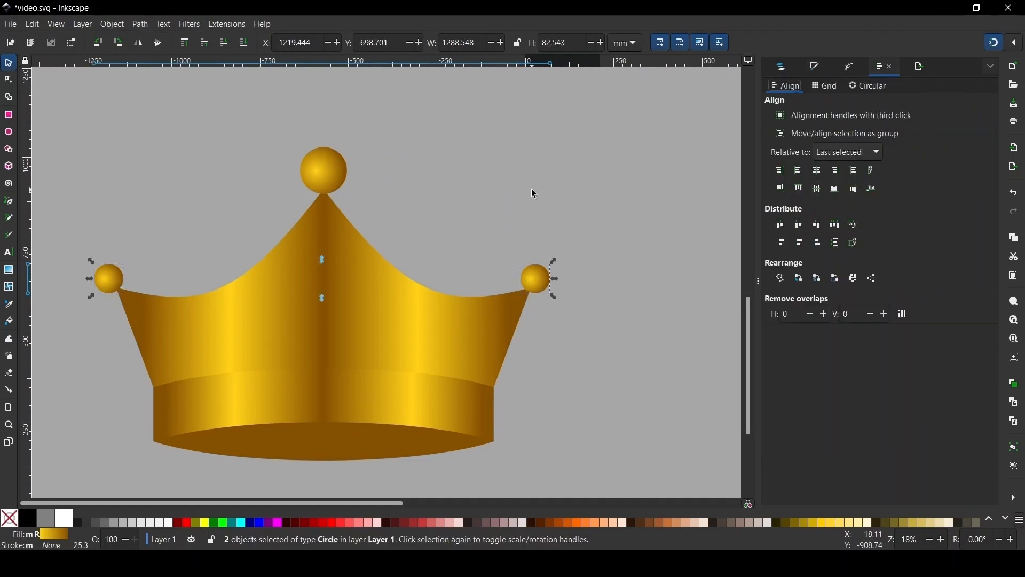
Group the two side balls and centre the group horizontally on the crown's body, then deselect everything.
key("ctrl+g")
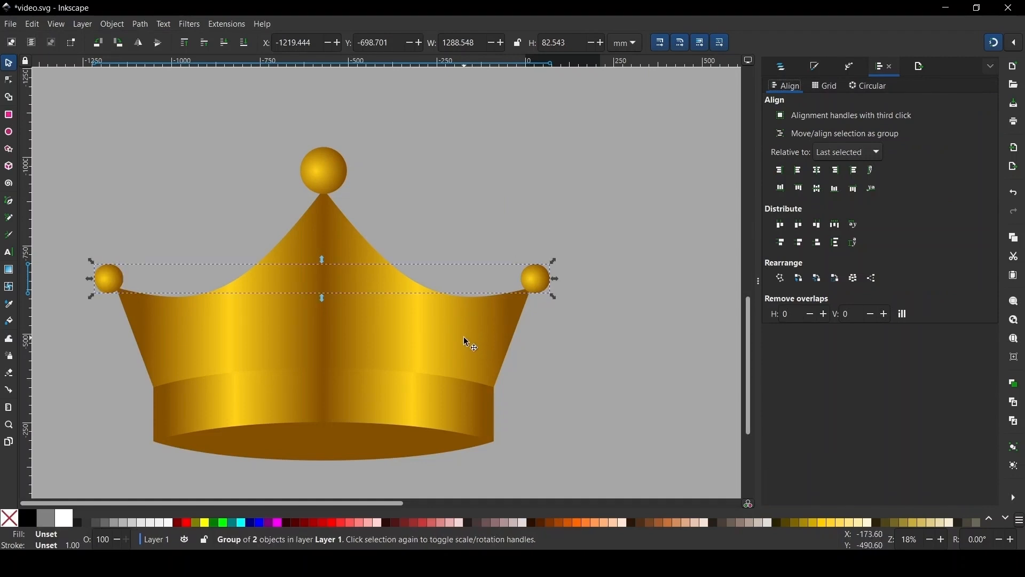
left_click(288, 221, "shift")
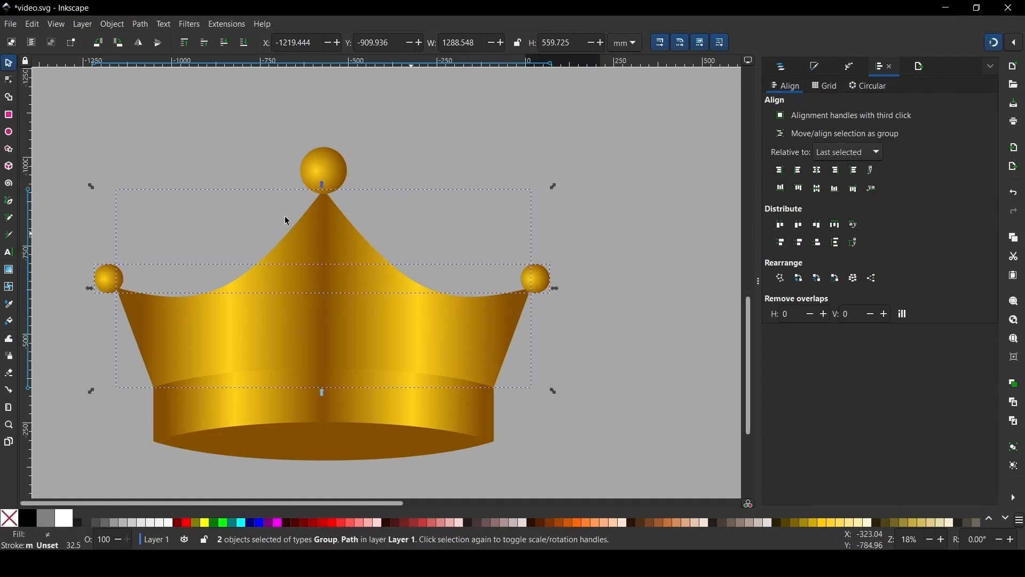
left_click(823, 172)
left_click(586, 270)
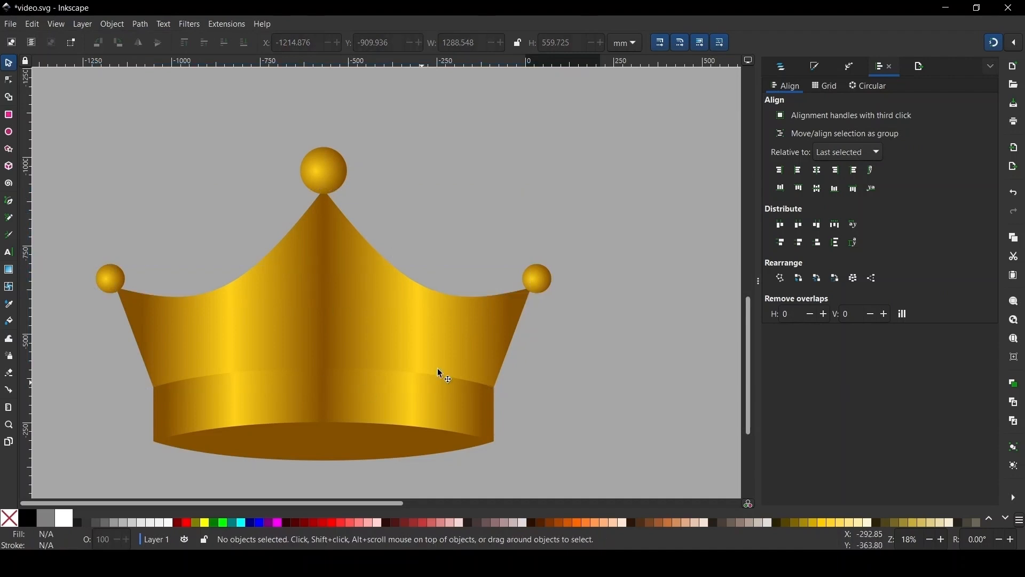
scroll(361, 204, "down", 1)
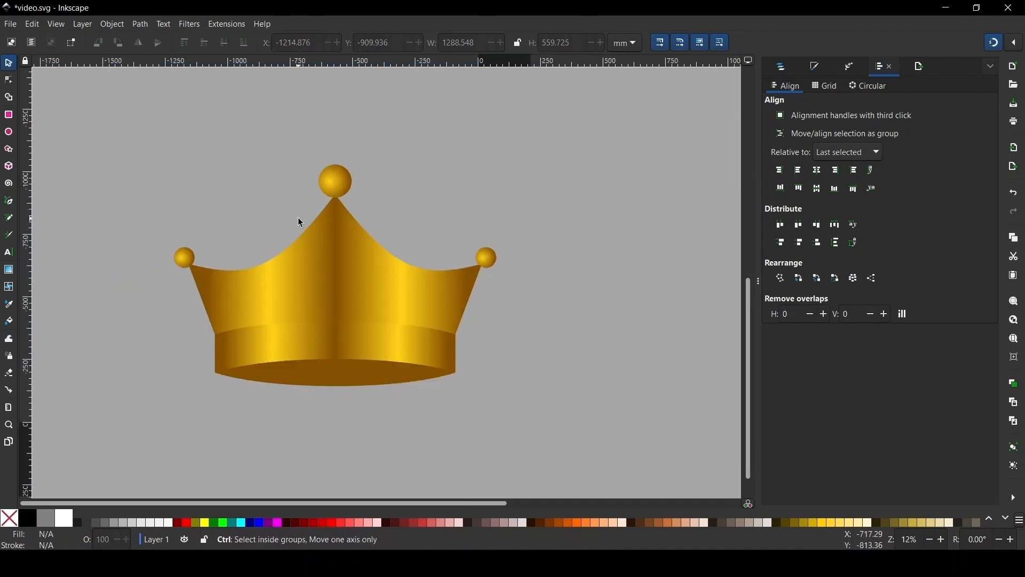
left_click(337, 183)
left_click(392, 278, "shift")
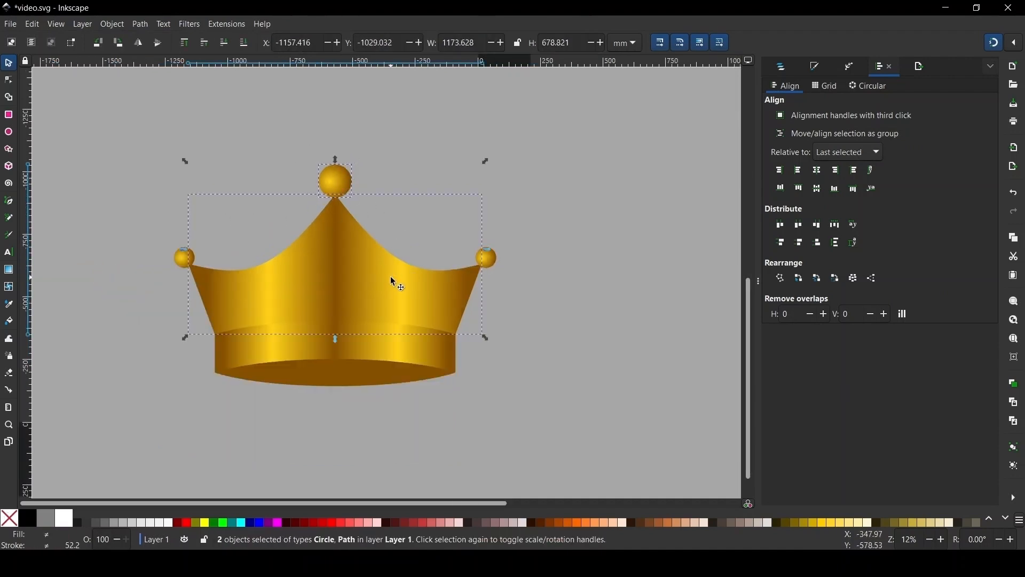
left_click(570, 151)
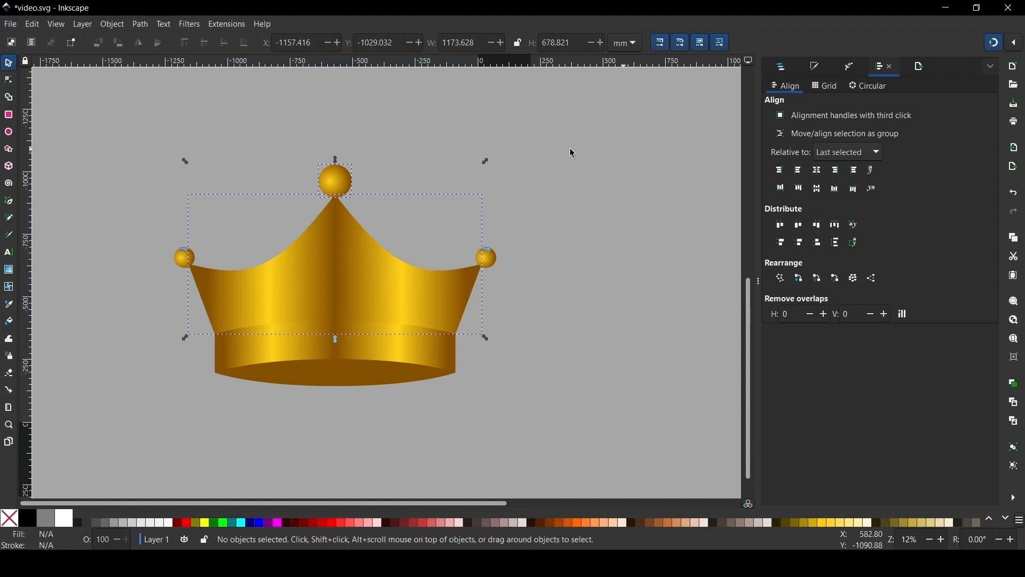
scroll(347, 272, "down", 2)
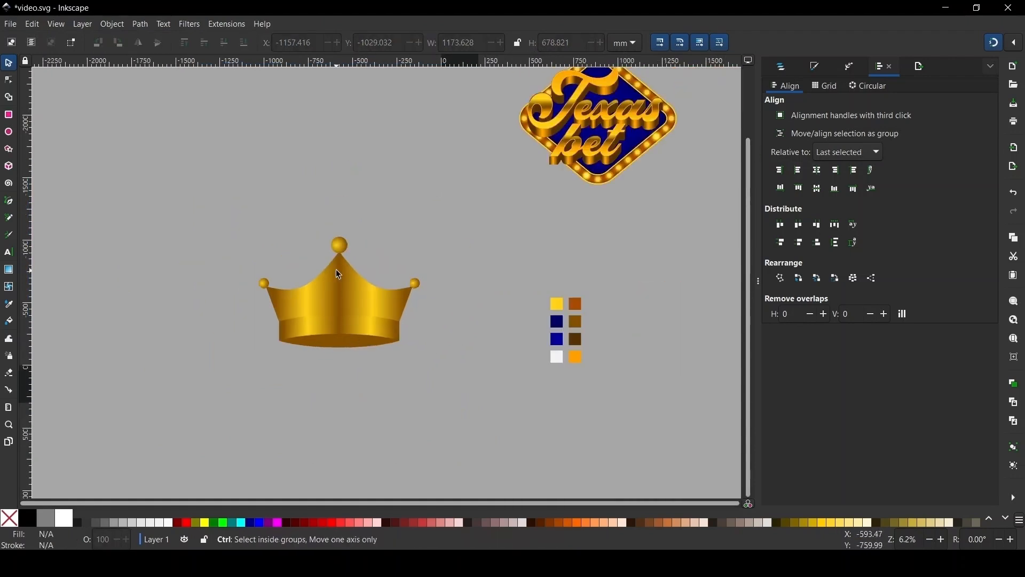
scroll(335, 269, "up", 1)
scroll(335, 279, "down", 1)
scroll(335, 307, "up", 1)
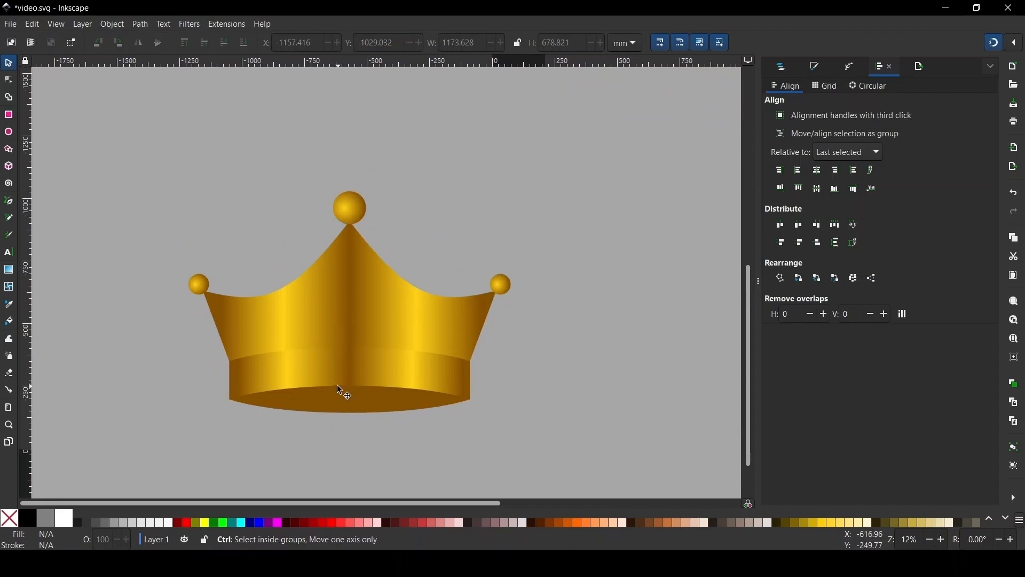
Give the crown body a linear gradient stroke using the existing brown-yellow gradient 384.
scroll(337, 384, "up", 1)
left_click(402, 280)
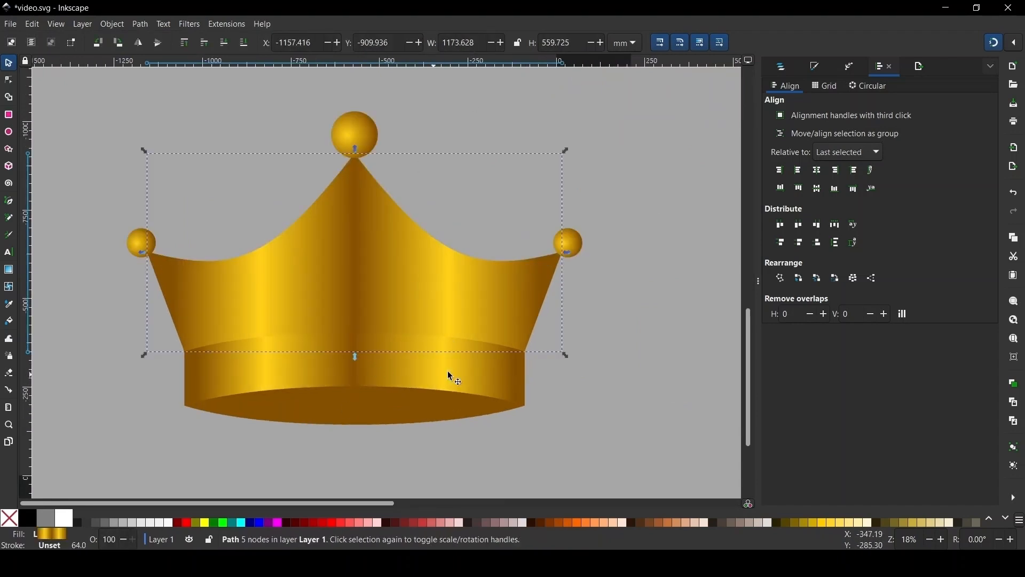
left_click(821, 66)
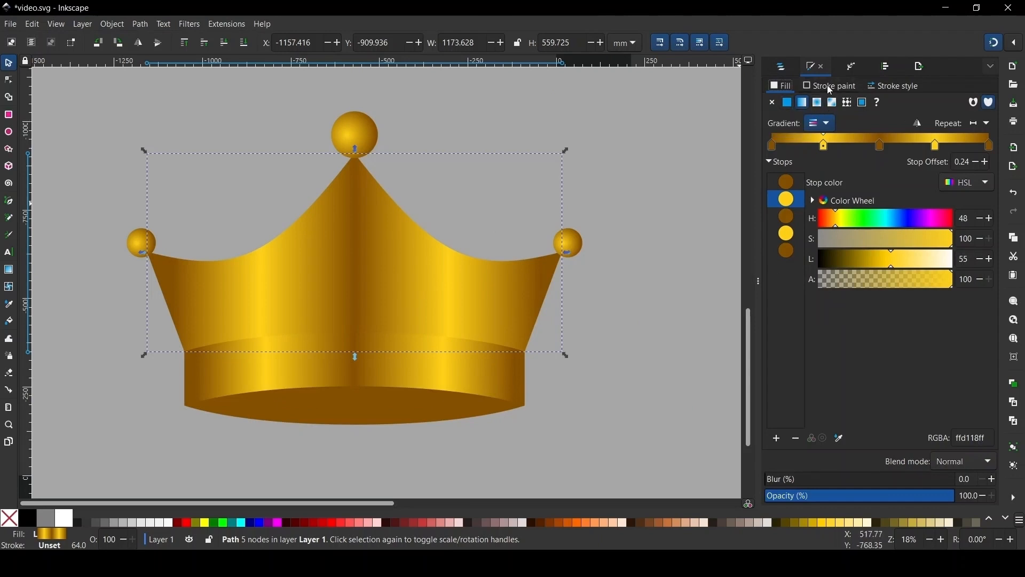
left_click(849, 86)
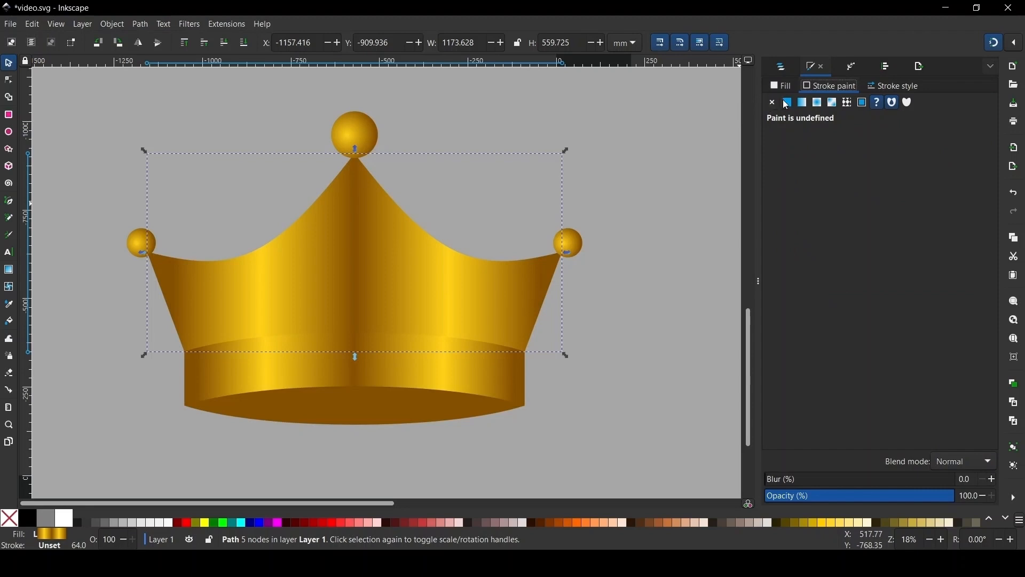
left_click(788, 104)
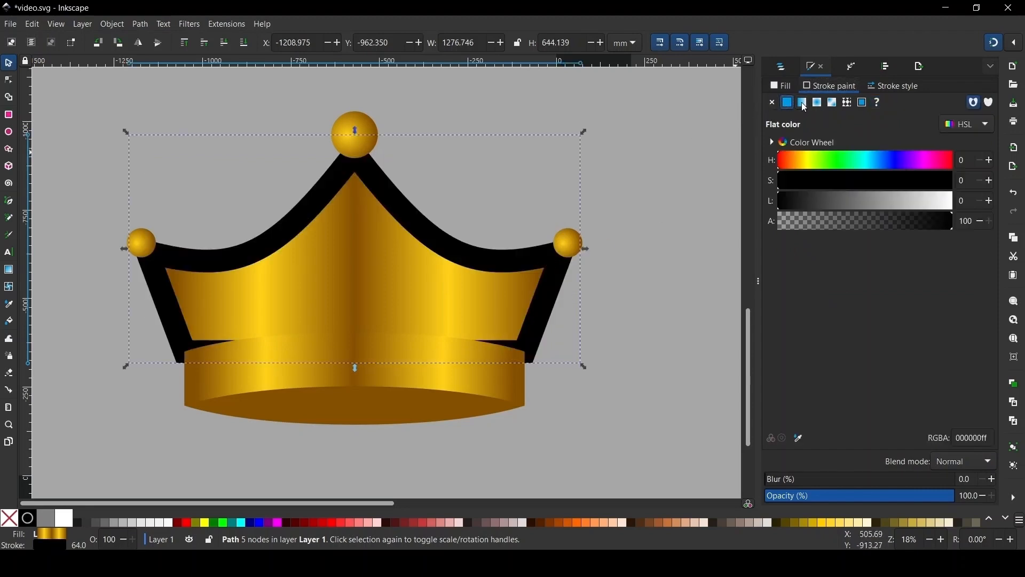
left_click(804, 103)
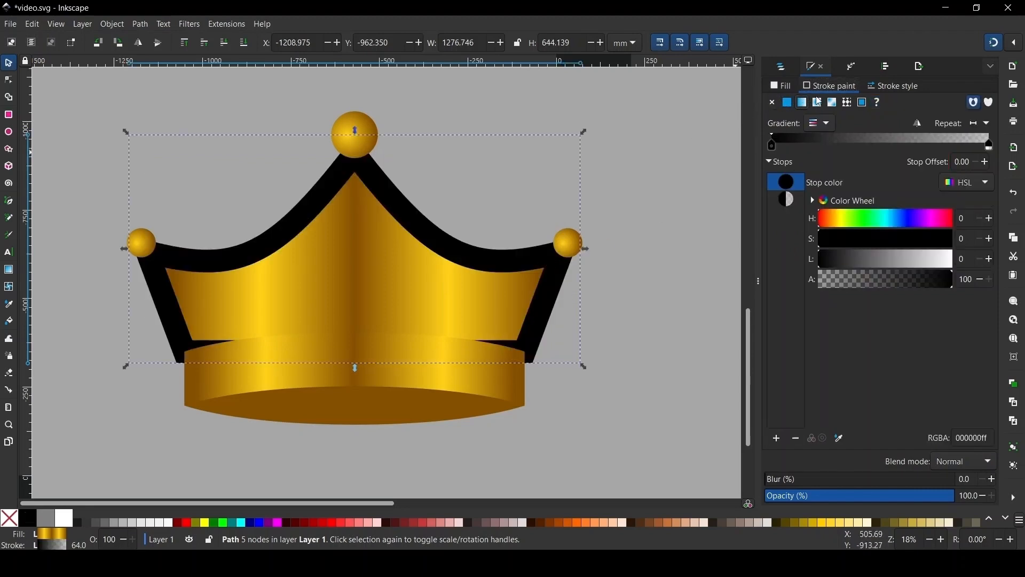
left_click(825, 125)
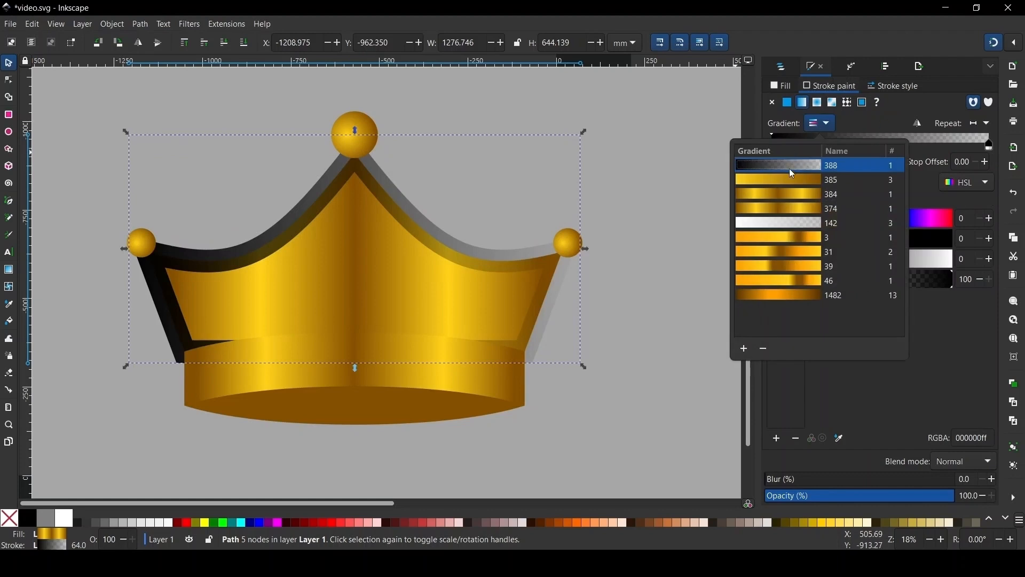
left_click(802, 194)
left_click(825, 125)
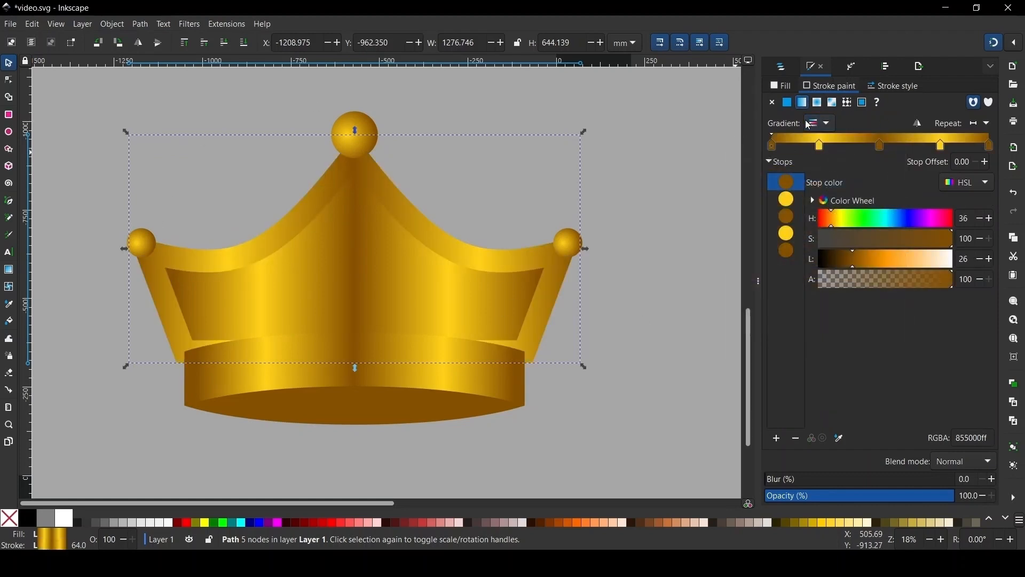
Set the crown body's stroke width to 6 mm after trying 2 and 4 mm.
left_click(895, 88)
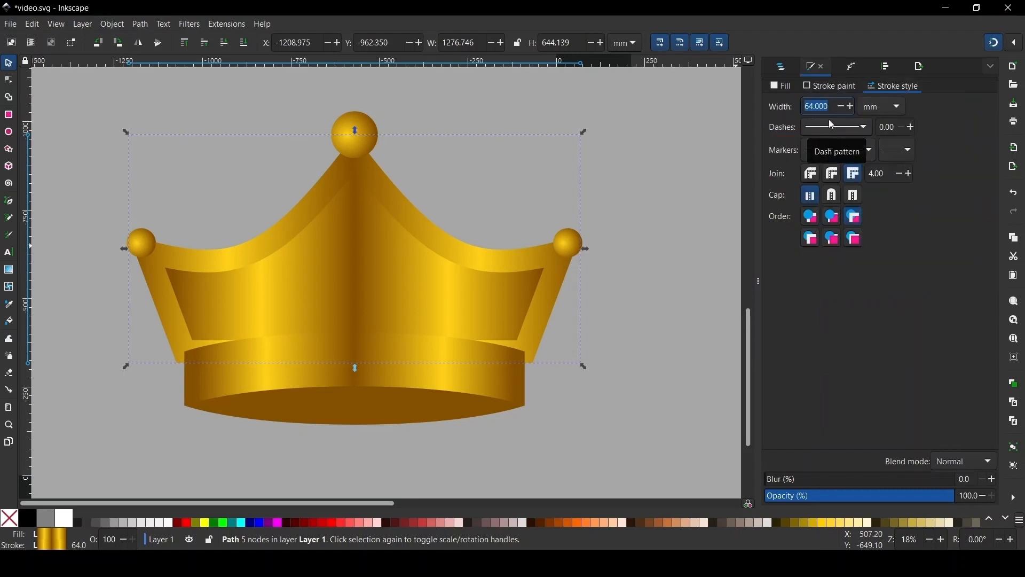
type("2")
key("Return")
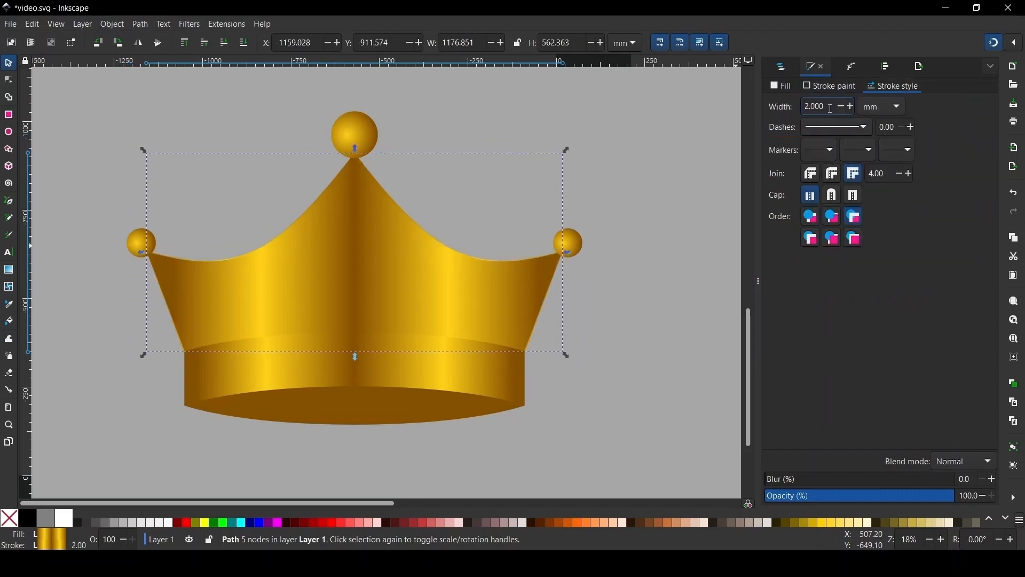
left_click_drag(831, 108, 772, 113)
type("4")
key("Return")
left_click_drag(827, 107, 782, 121)
type("6")
key("Return")
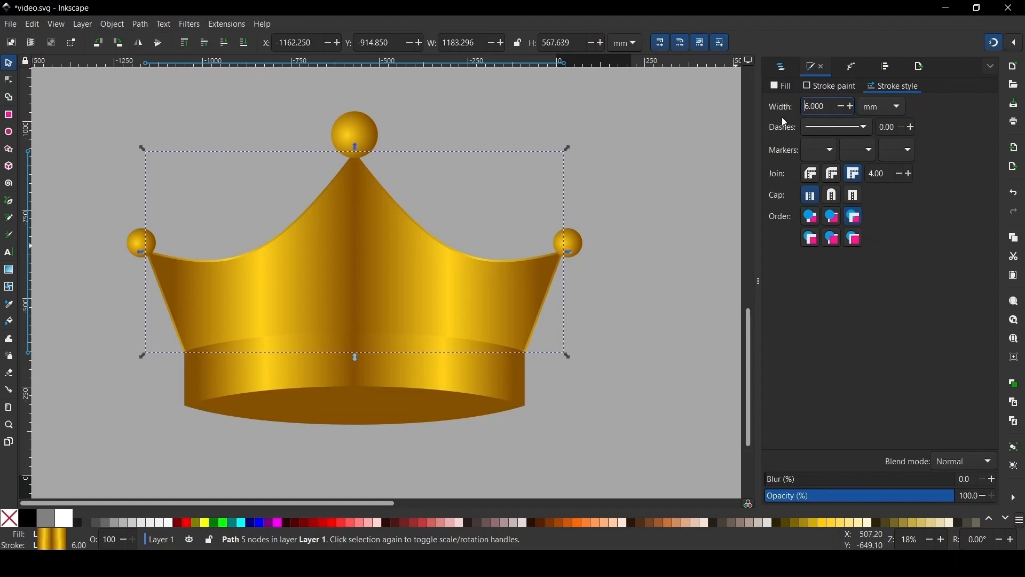
Reverse the direction of the crown body's stroke gradient.
scroll(347, 278, "down", 2)
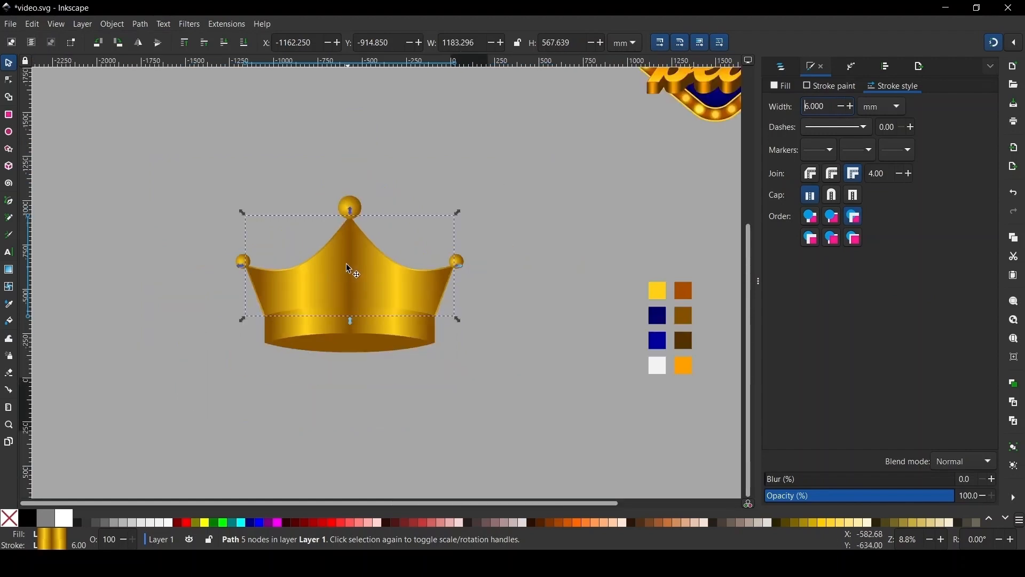
scroll(346, 263, "up", 1)
scroll(340, 252, "up", 2)
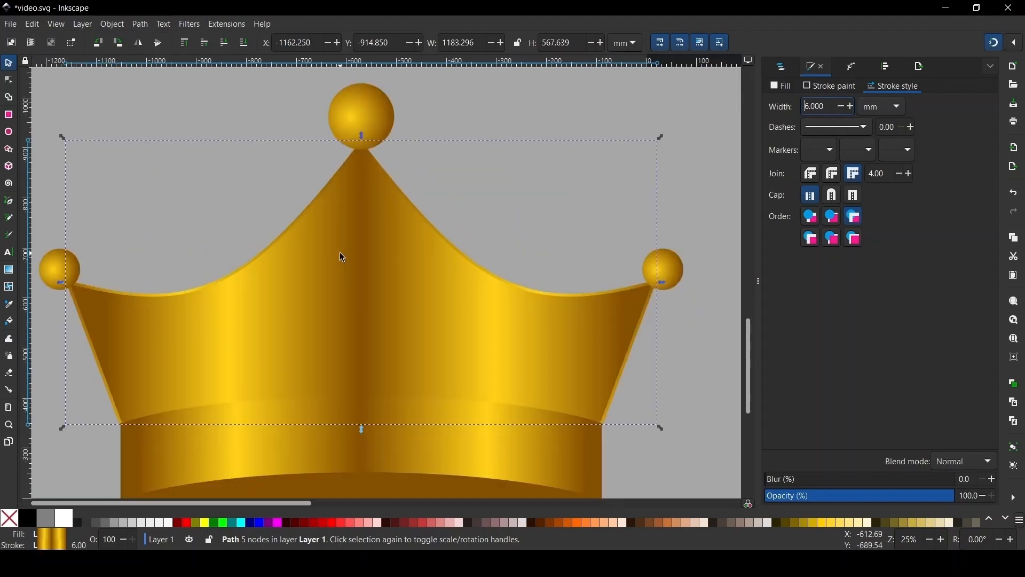
scroll(340, 252, "down", 1)
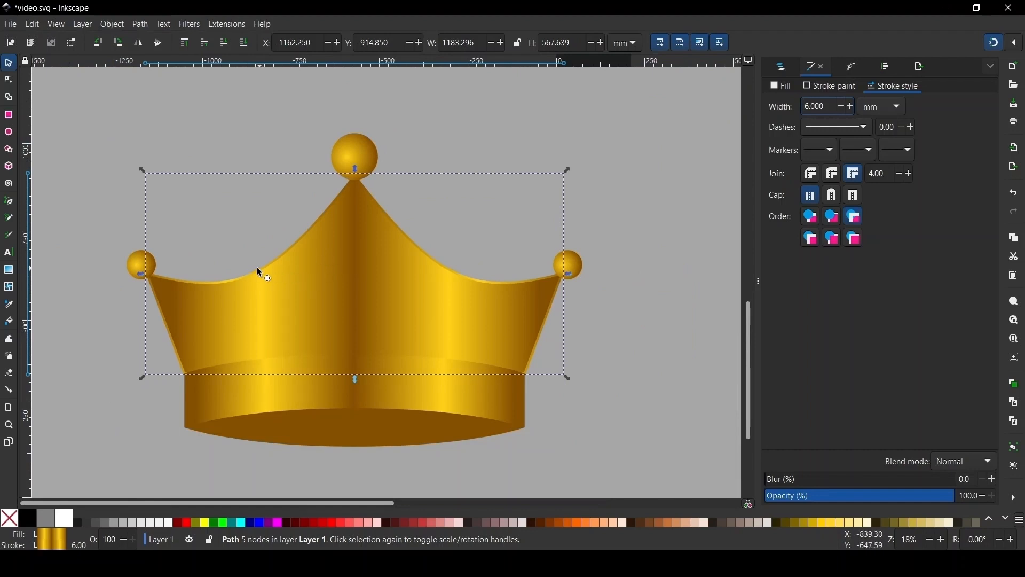
scroll(345, 271, "down", 1)
scroll(346, 273, "up", 1)
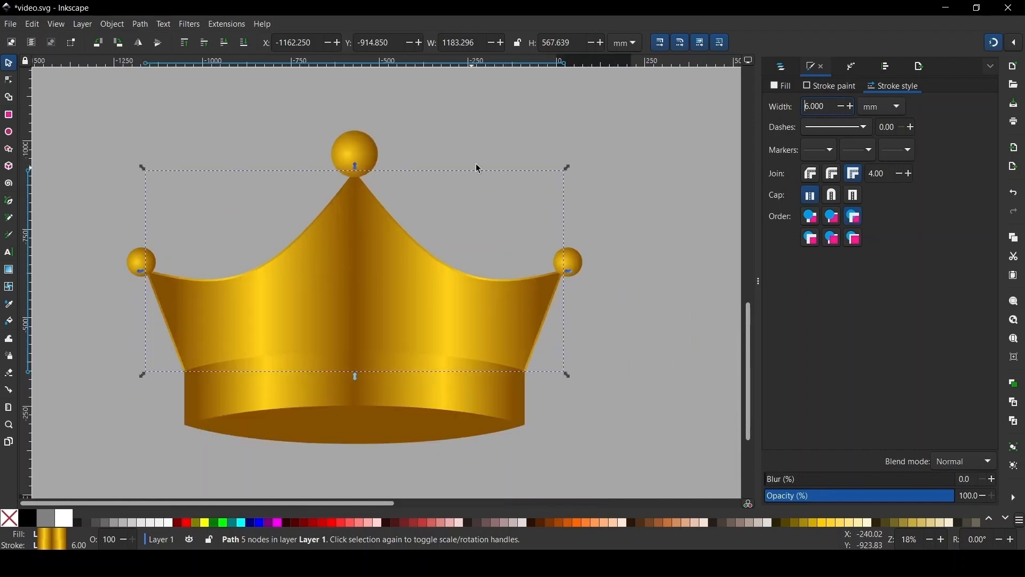
left_click(833, 86)
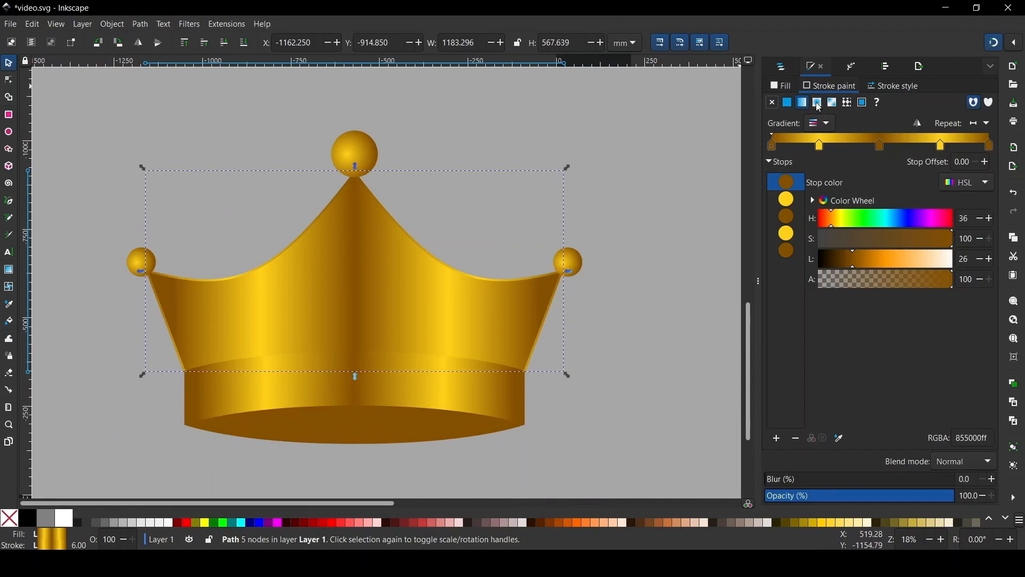
left_click(918, 125)
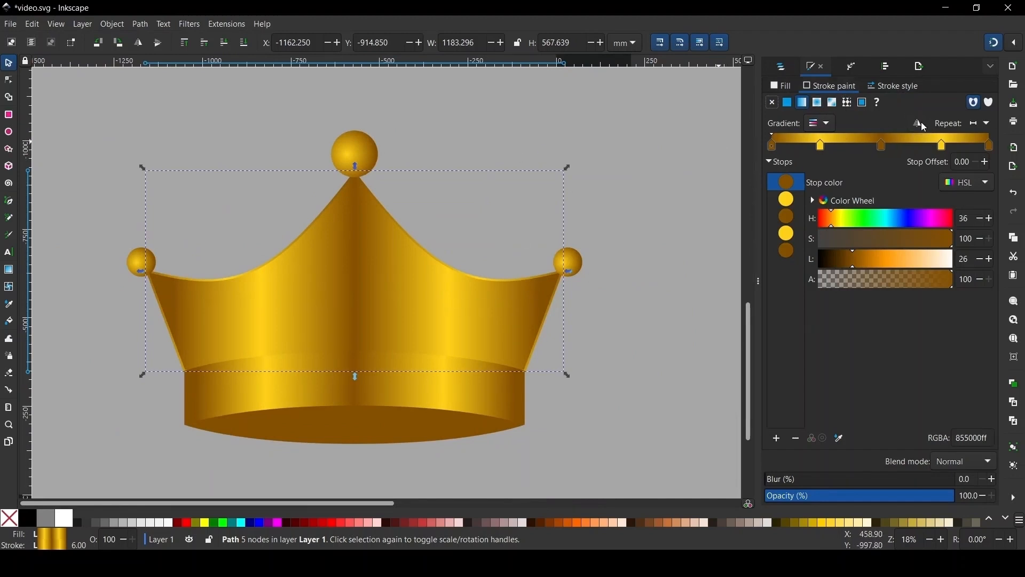
left_click(921, 122)
left_click(921, 123)
Pull both ends of the body's stroke gradient inward to line up with the ends of its fill gradient.
key("g")
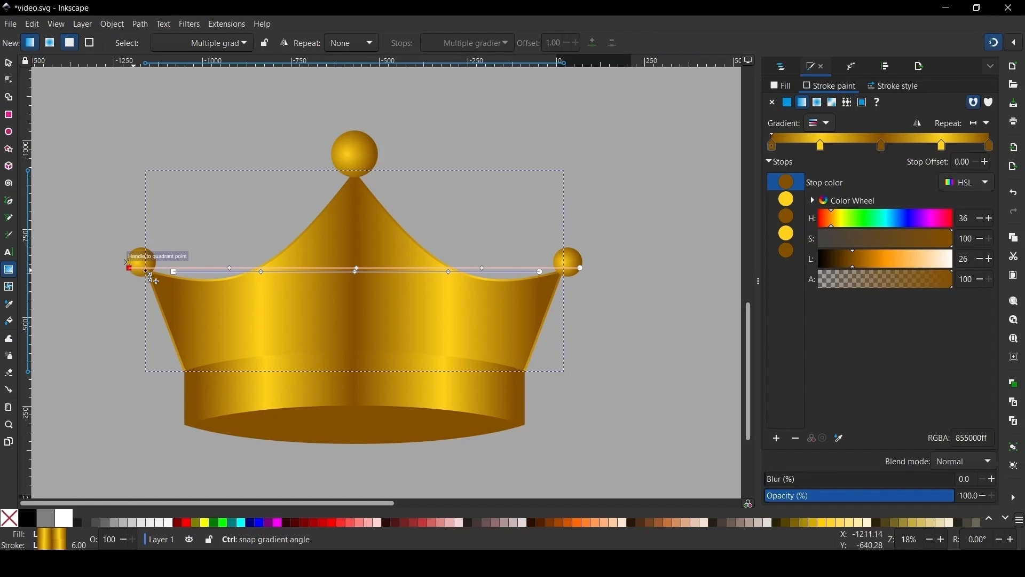
left_click_drag(151, 277, 176, 269)
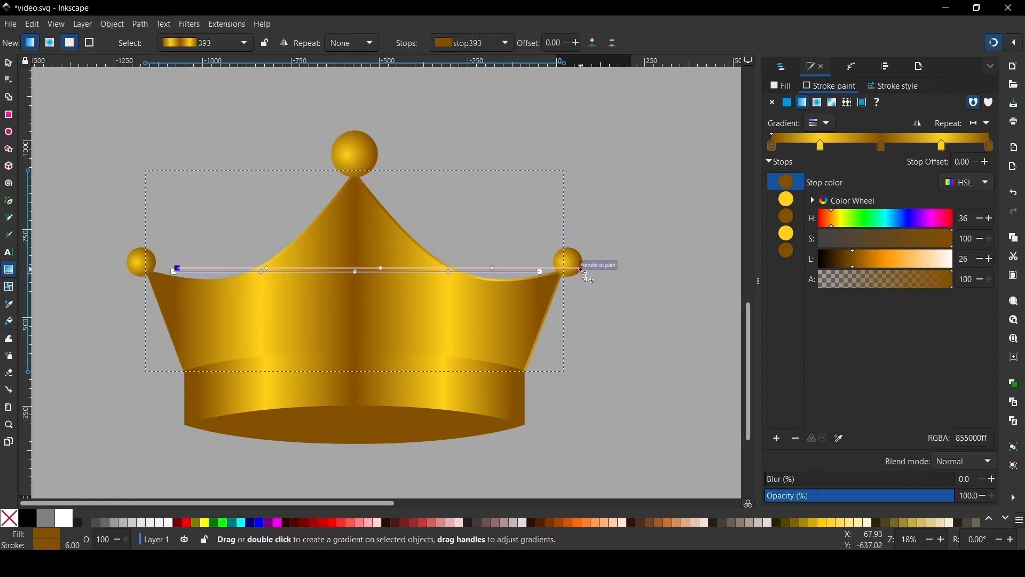
left_click_drag(584, 271, 549, 274)
left_click(542, 269)
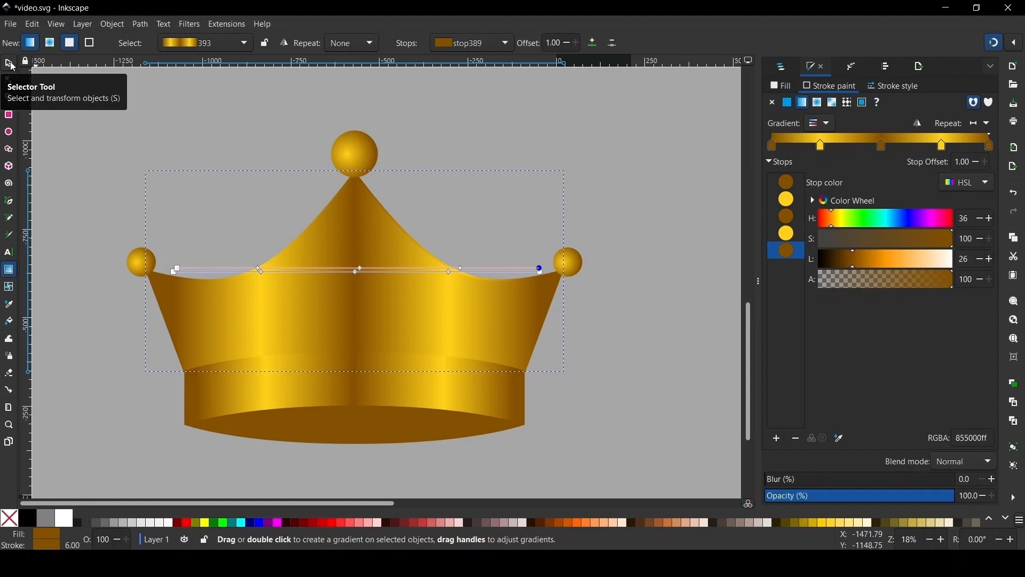
Shift the first yellow stop of the body's stroke gradient towards the left end, to offset 0.09.
scroll(203, 298, "up", 5, "ctrl")
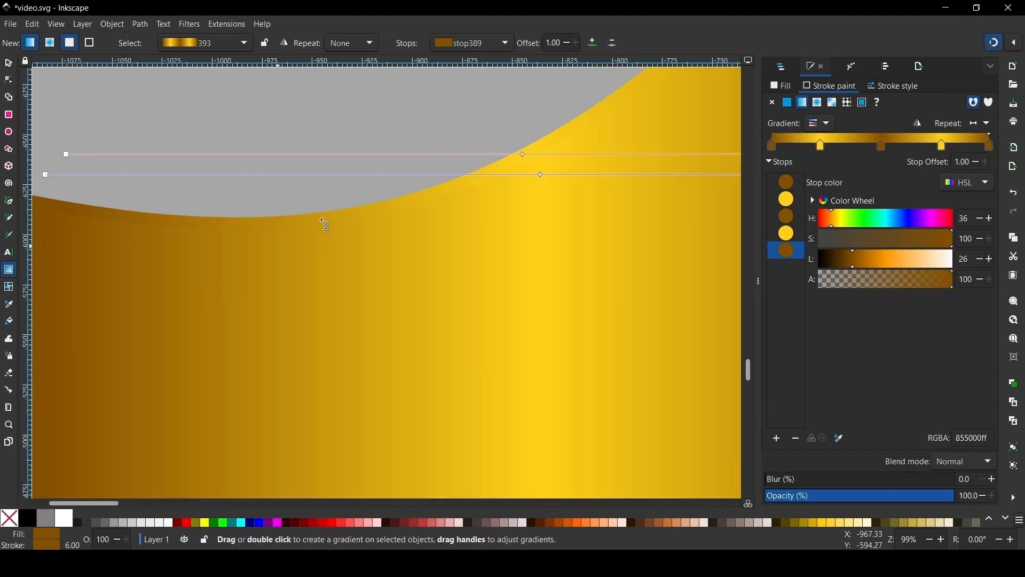
scroll(396, 241, "down", 1, "ctrl")
scroll(312, 222, "up", 1, "ctrl")
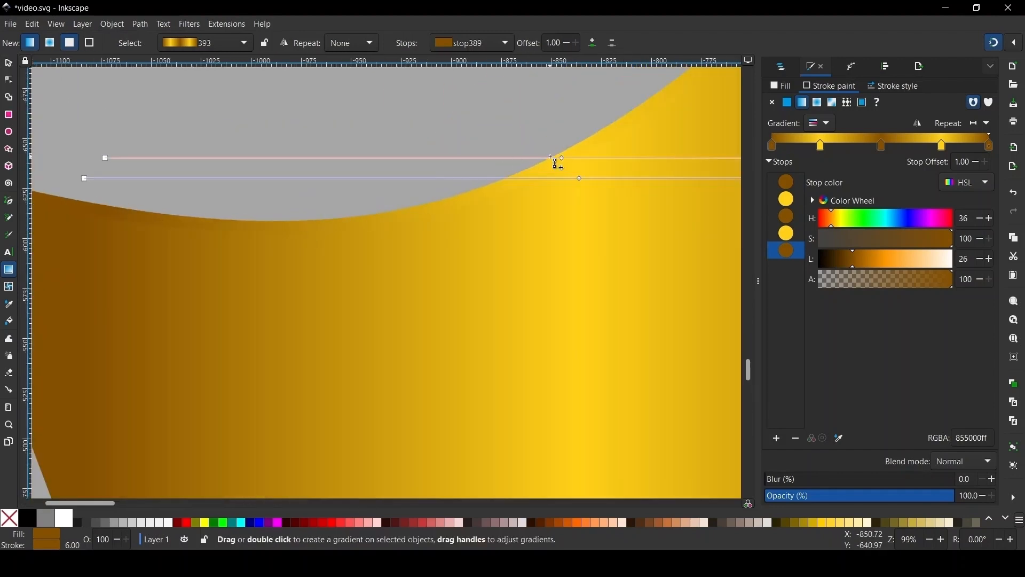
left_click_drag(565, 159, 338, 158)
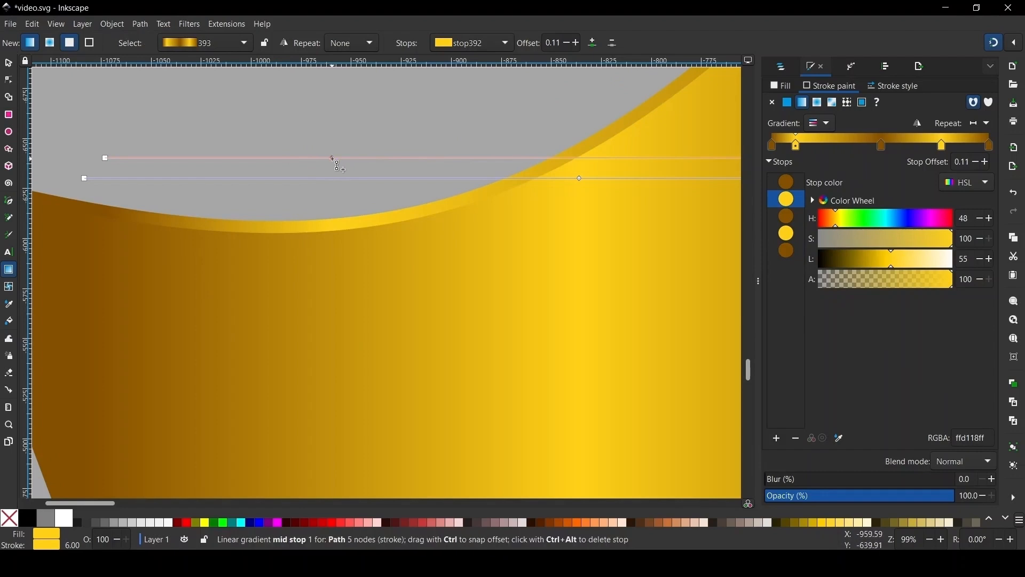
left_click_drag(333, 158, 297, 158)
Move the stroke gradient's second yellow stop to offset 0.90 and its middle brown stop to offset 0.49.
scroll(114, 146, "down", 4, "ctrl")
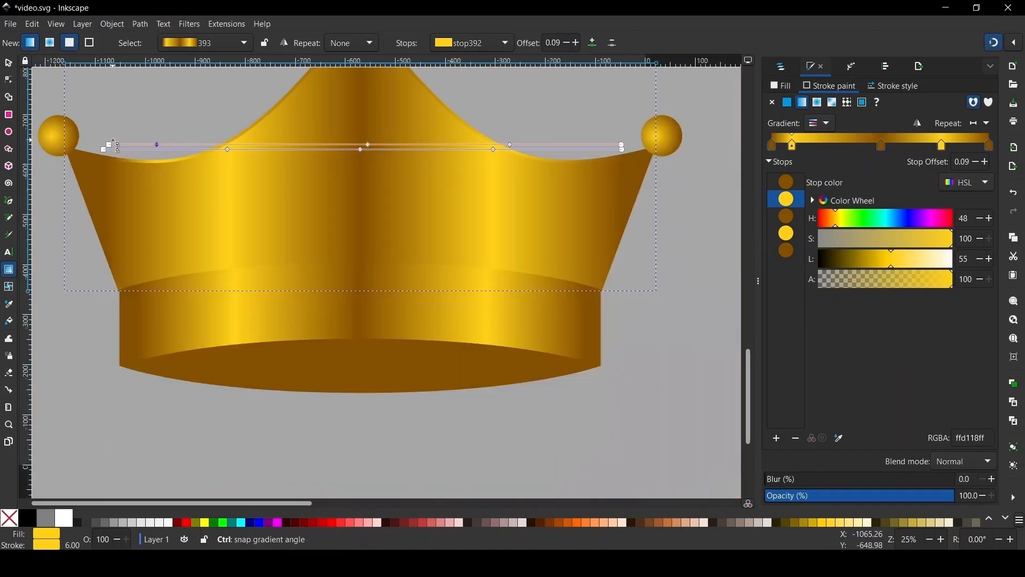
scroll(651, 113, "up", 3, "ctrl")
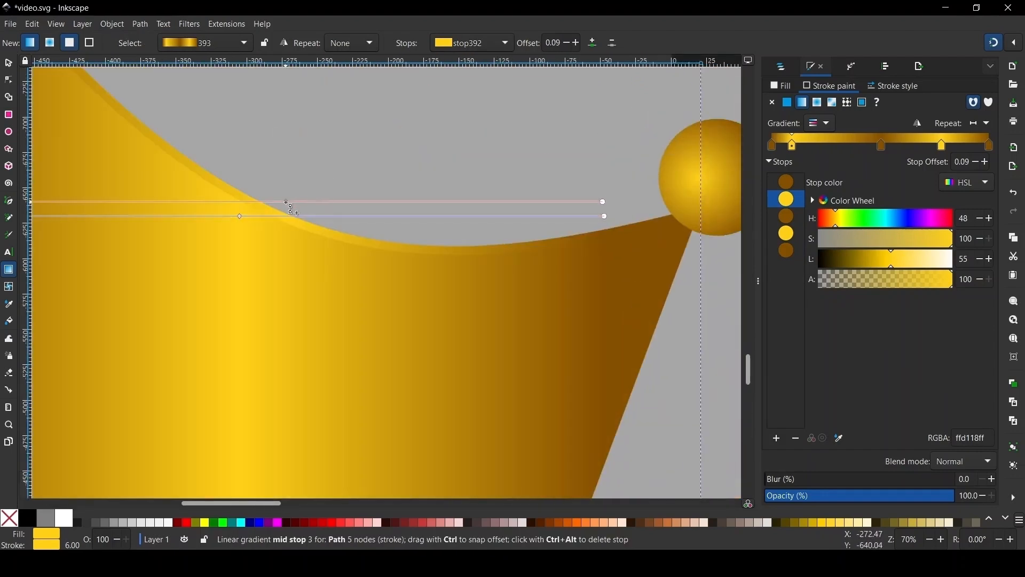
left_click_drag(386, 209, 458, 219)
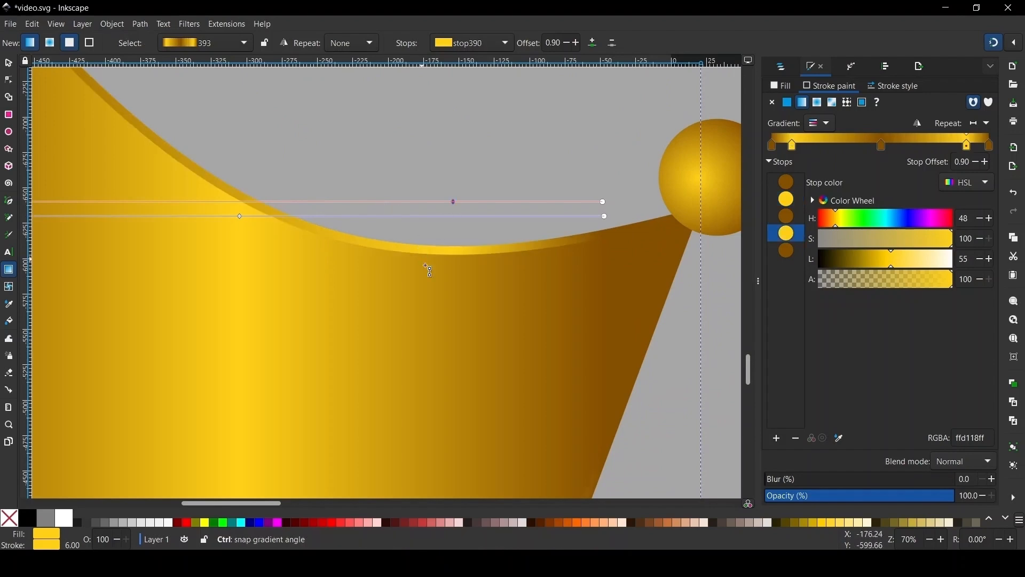
scroll(458, 219, "down", 5, "ctrl")
scroll(342, 167, "up", 4, "ctrl")
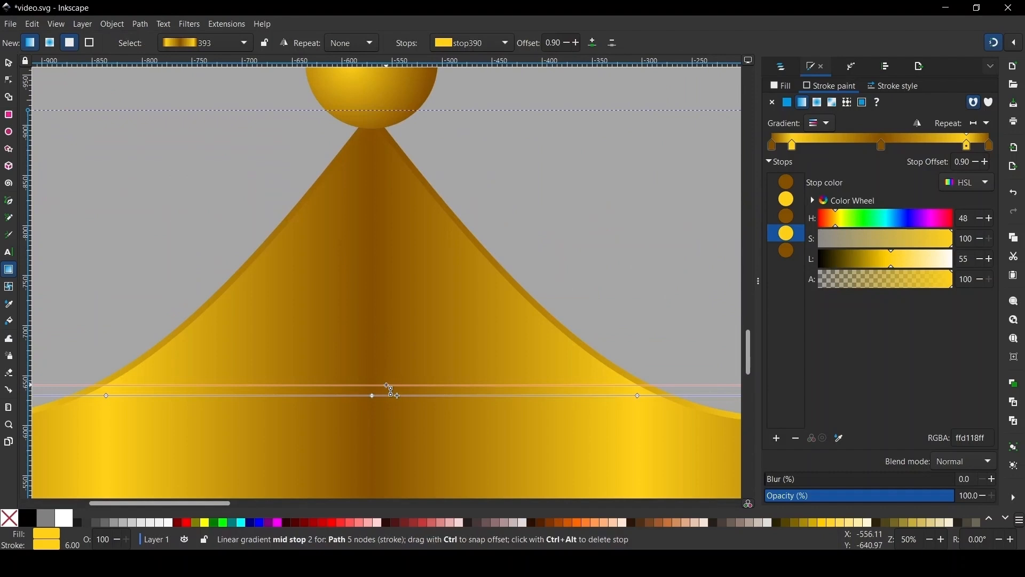
left_click_drag(377, 384, 369, 384)
Stretch the body's stroke gradient outward so its two ends sit at the crown's left and right tips.
scroll(448, 224, "down", 2, "ctrl")
scroll(130, 340, "up", 4, "ctrl")
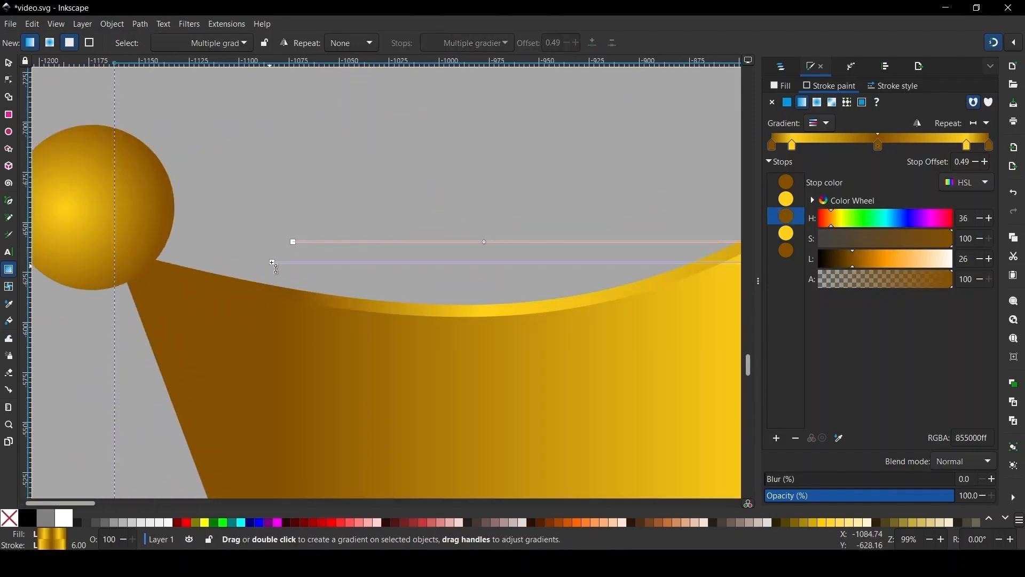
left_click_drag(295, 246, 117, 229)
left_click(272, 262)
scroll(387, 268, "down", 4, "ctrl")
scroll(569, 160, "up", 2, "ctrl")
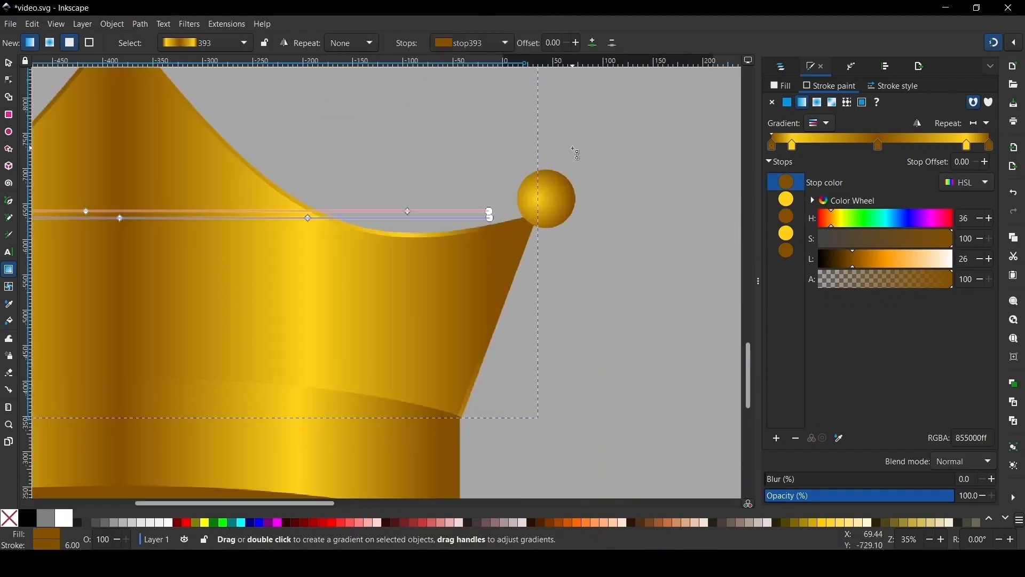
left_click_drag(455, 239, 518, 243)
scroll(579, 280, "down", 4, "ctrl")
scroll(393, 297, "down", 2, "ctrl")
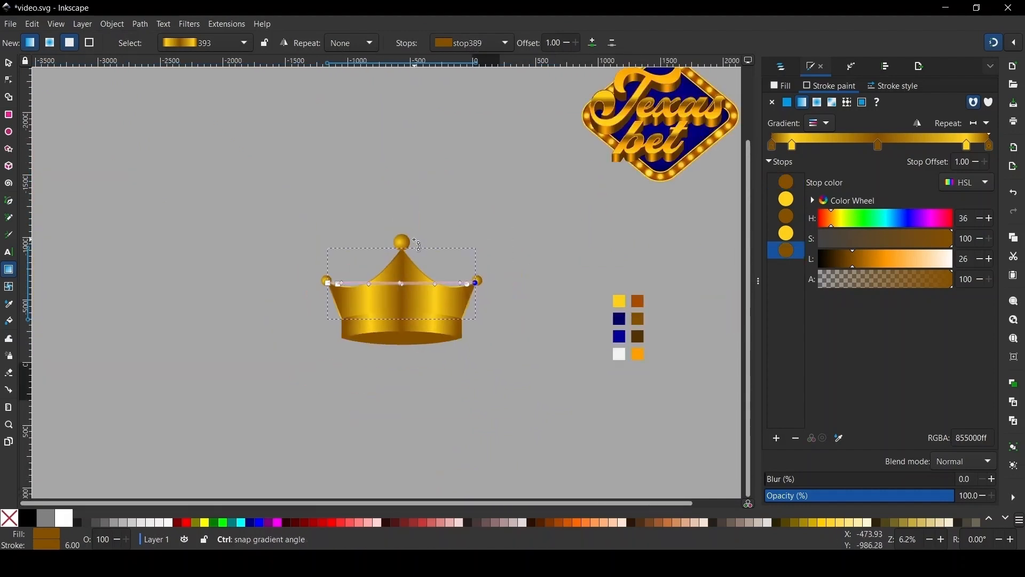
scroll(403, 269, "up", 3, "ctrl")
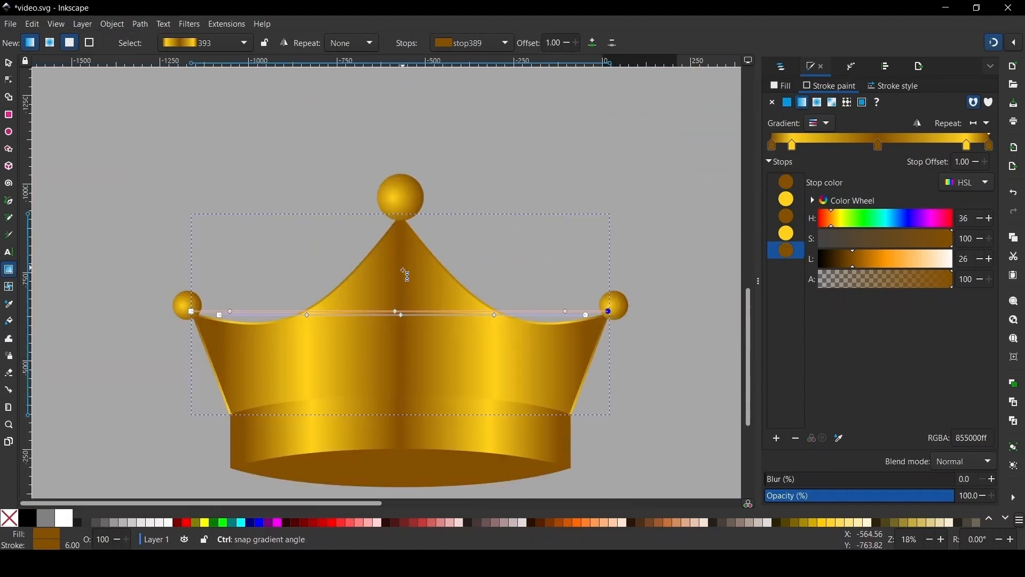
Give the crown's band a linear gradient stroke that reuses the brown-yellow gradient of the body's stroke.
left_click(7, 64)
scroll(284, 298, "down", 1, "ctrl")
scroll(339, 354, "up", 1, "ctrl")
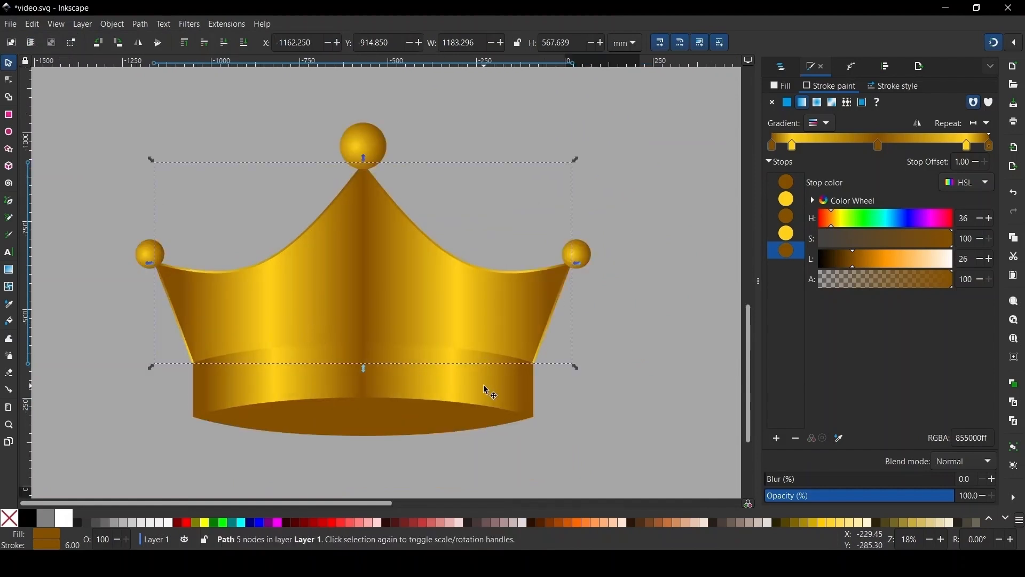
left_click(451, 375)
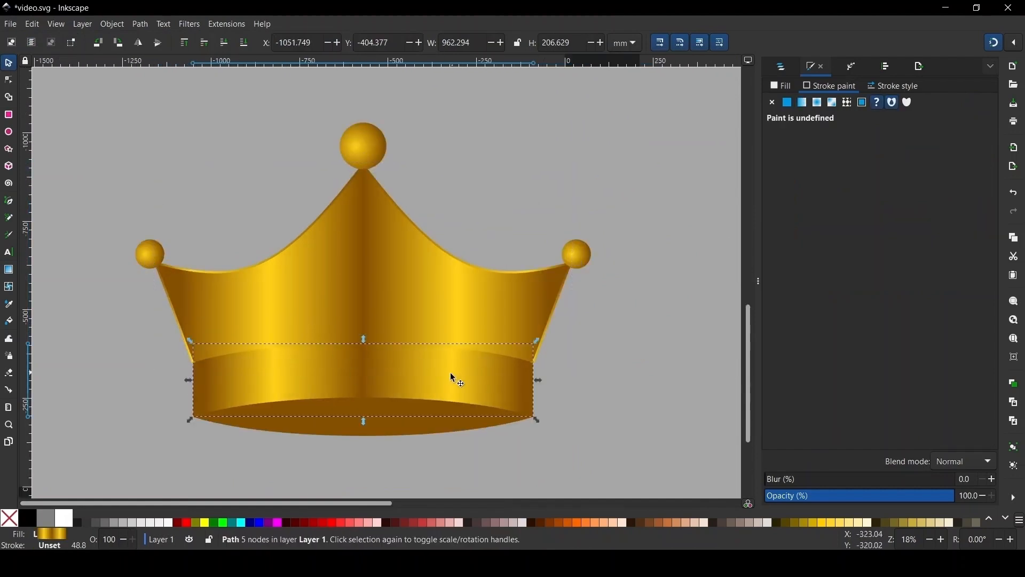
left_click(802, 104)
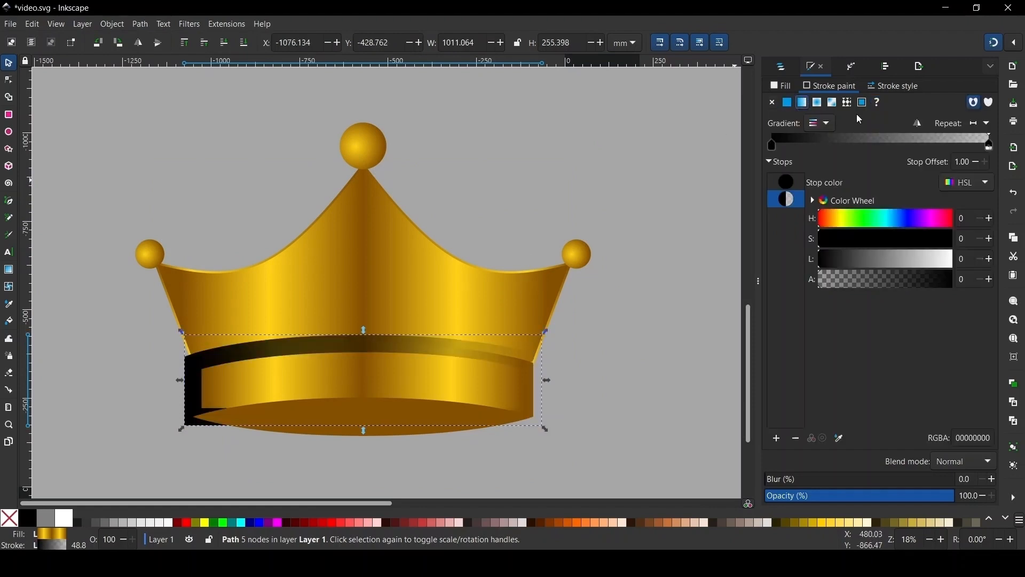
left_click(825, 124)
left_click(797, 182)
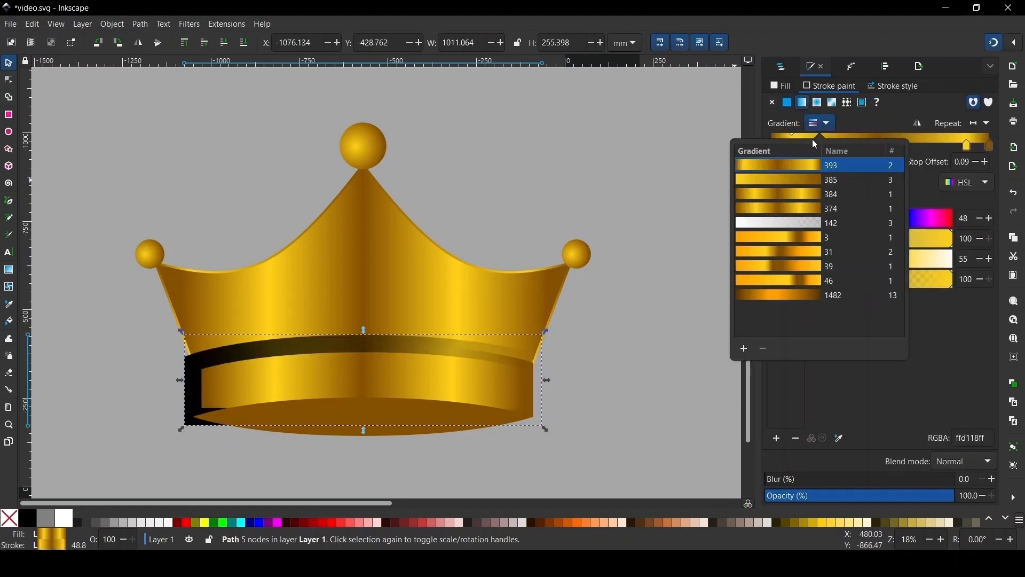
left_click(816, 123)
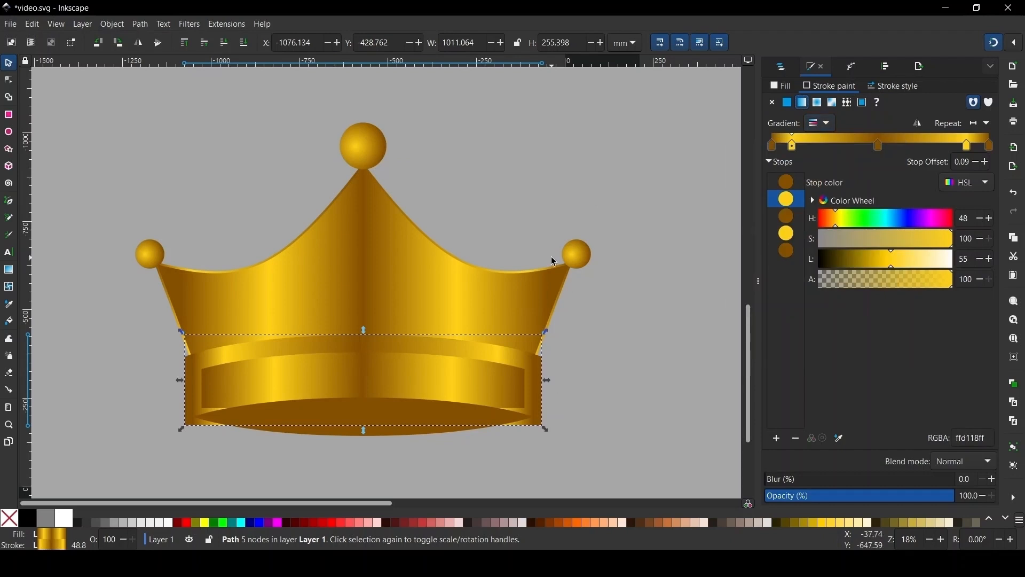
Set the stroke width of the crown's band to 6 mm.
left_click(893, 85)
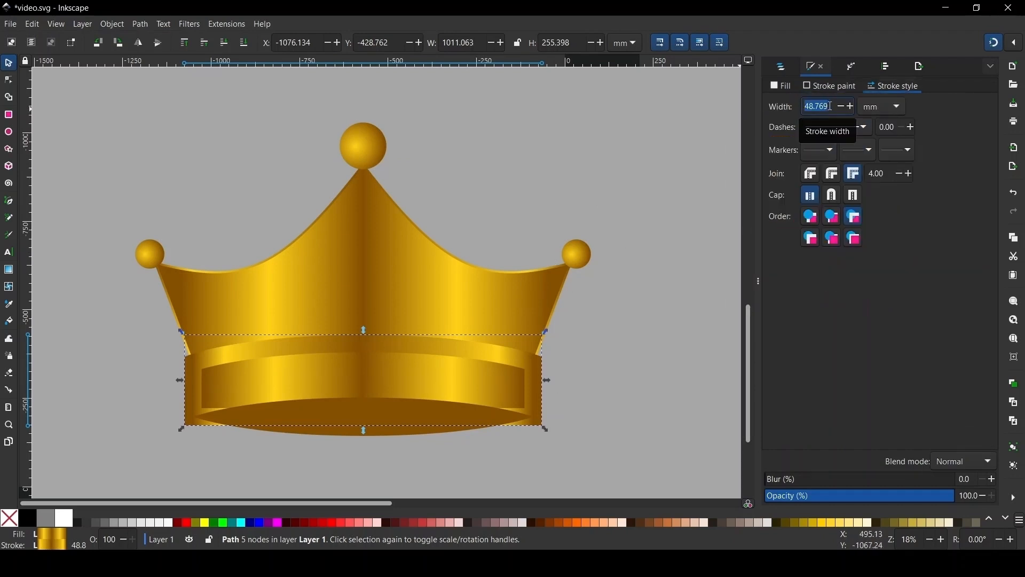
type("6")
key("Return")
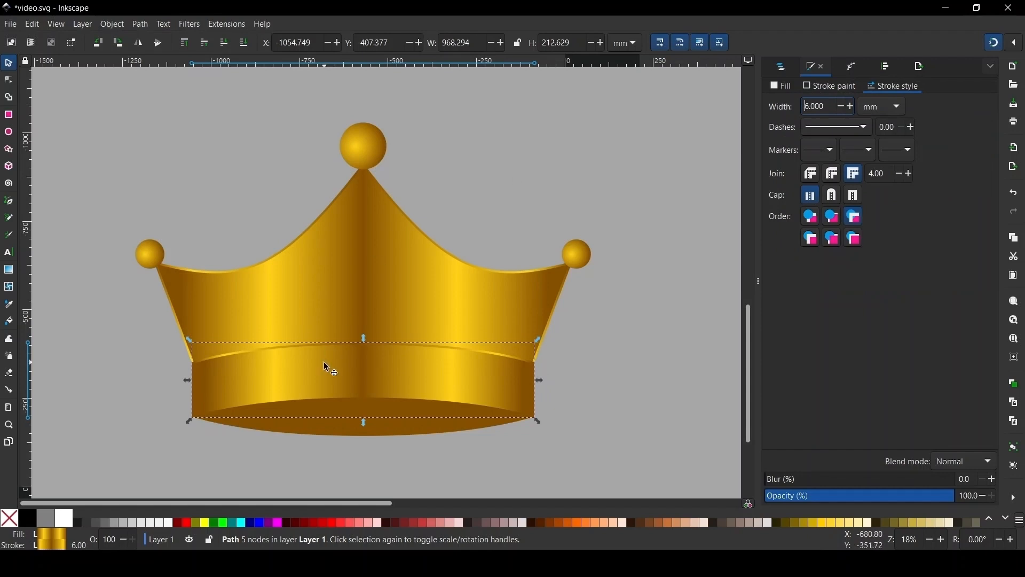
scroll(353, 327, "down", 3)
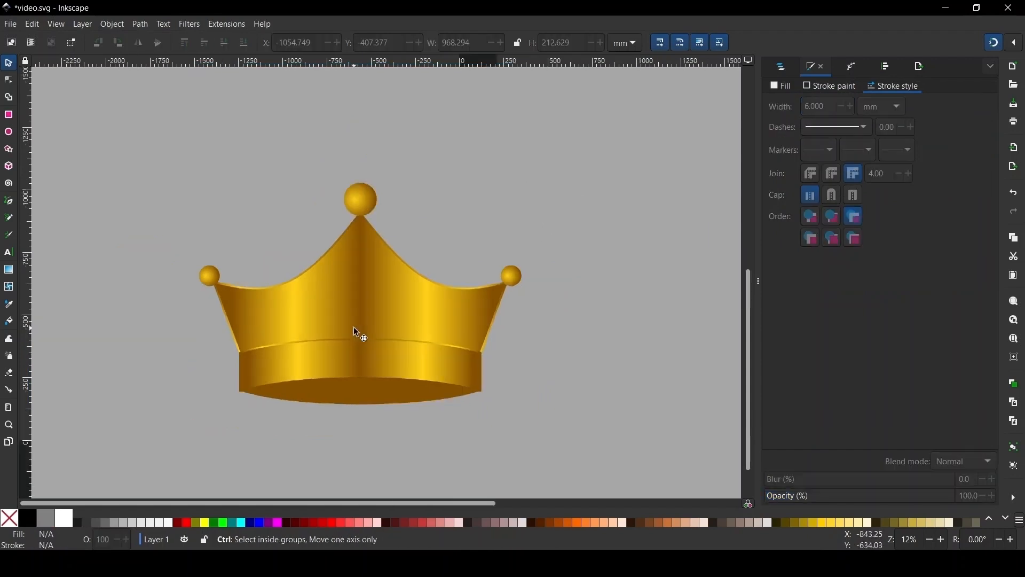
left_click(411, 392)
Inspect the band's lower-left corner against the brown base ellipse, moving the ellipse aside below the crown and undoing that move.
scroll(361, 377, "up", 9)
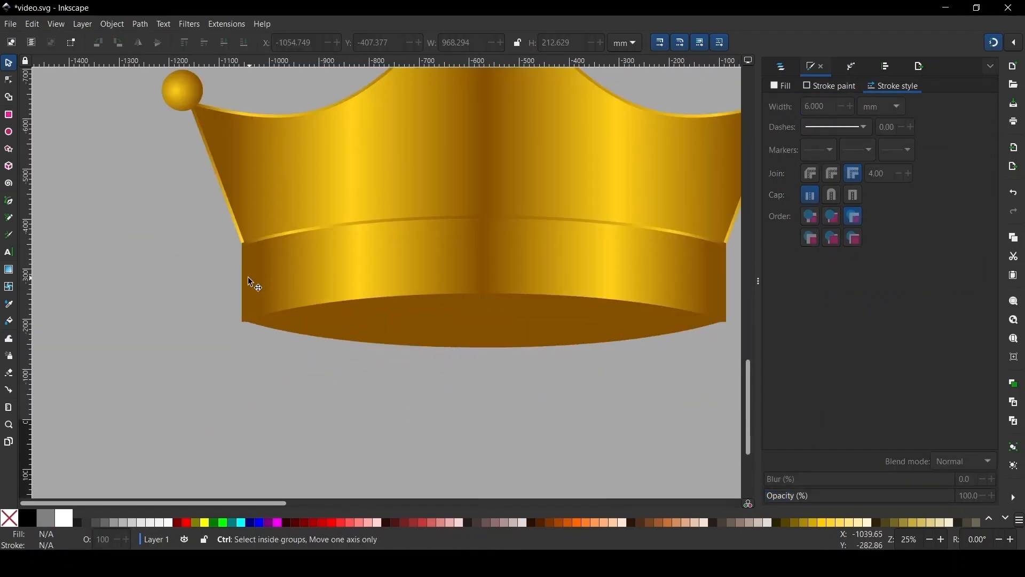
scroll(243, 383, "up", 3)
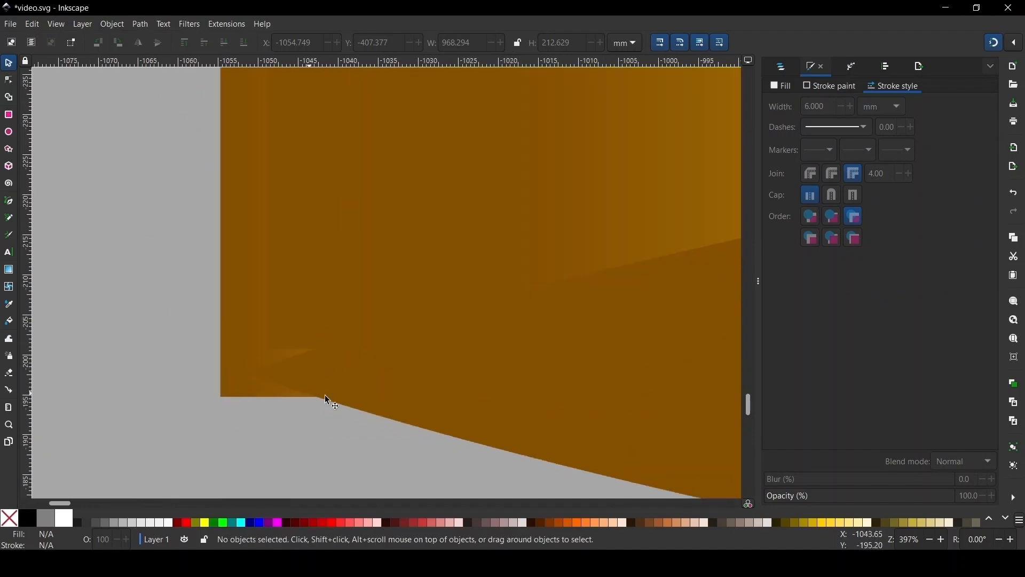
left_click(263, 309)
scroll(263, 309, "down", 2)
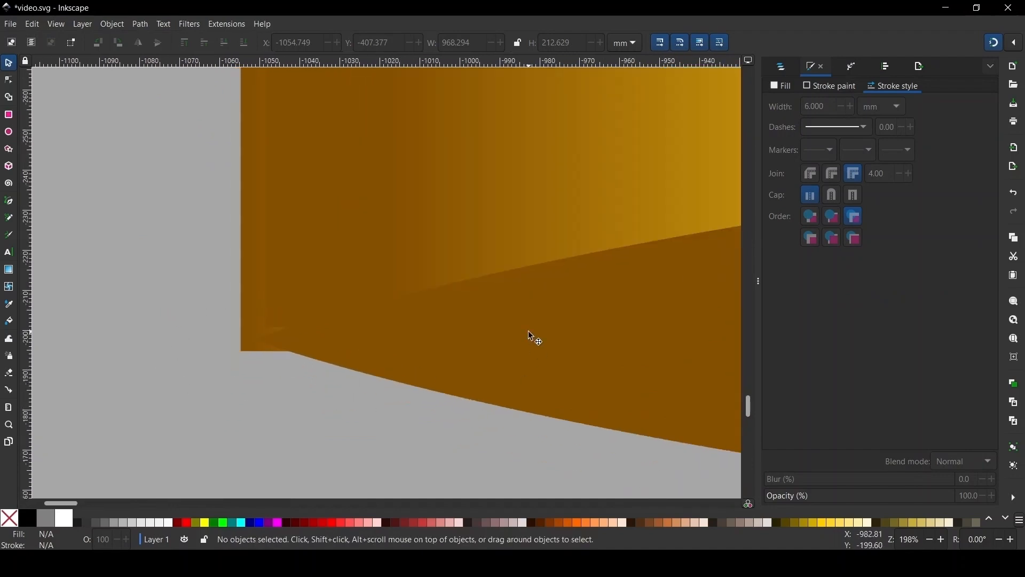
scroll(289, 319, "down", 2)
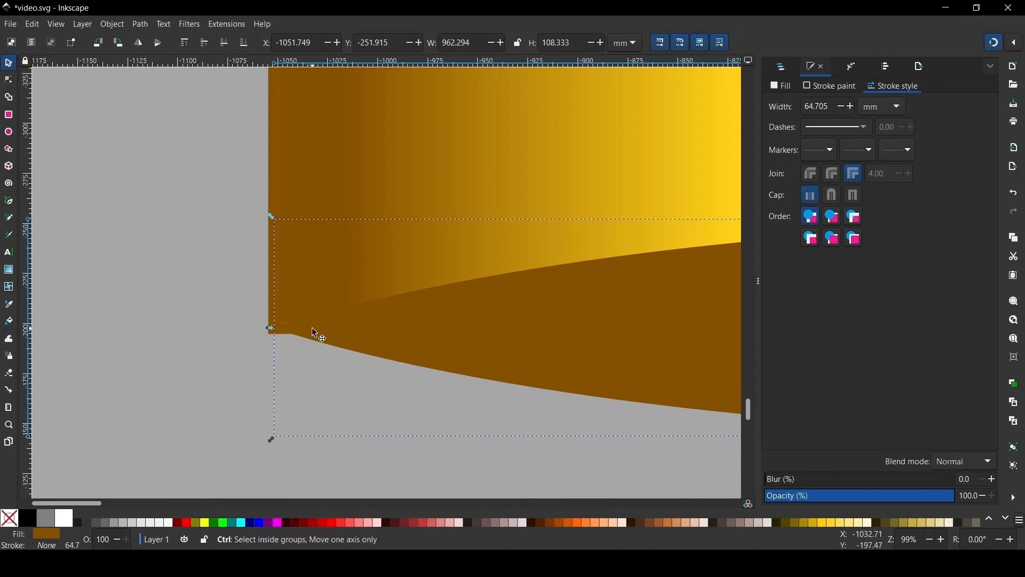
scroll(309, 327, "up", 2)
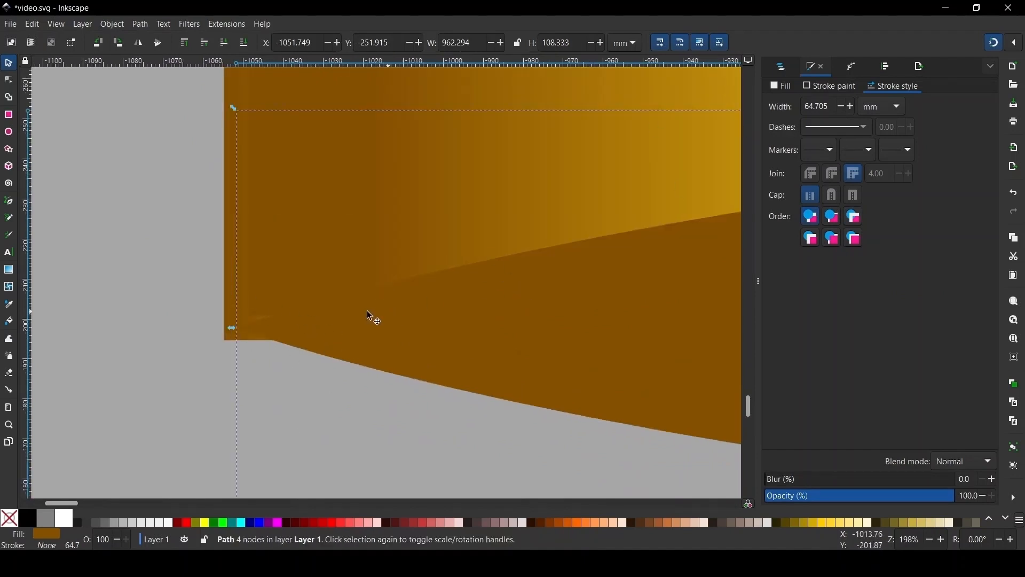
scroll(248, 414, "down", 3)
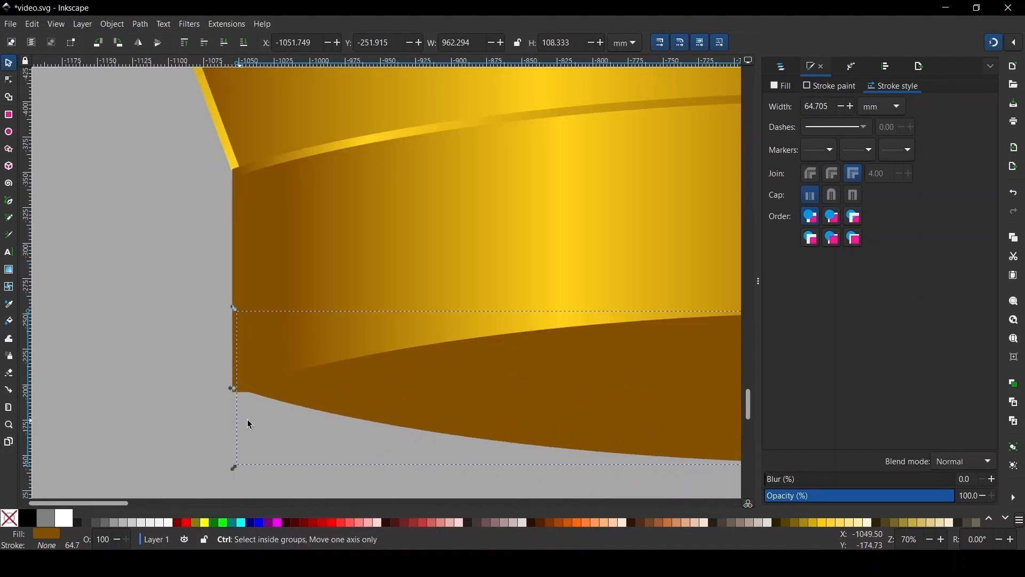
scroll(549, 378, "down", 3)
left_click_drag(321, 278, 366, 366)
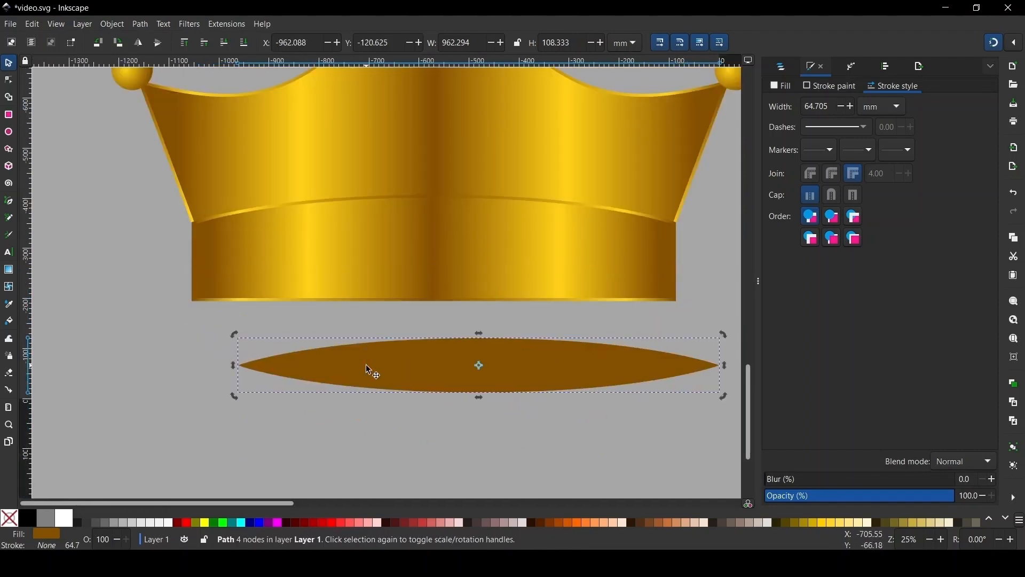
key("ctrl+z")
Give the brown base ellipse a stroke in its own fill colour #855000, sampled with the Dropper, at 6 mm width.
scroll(217, 304, "up", 2)
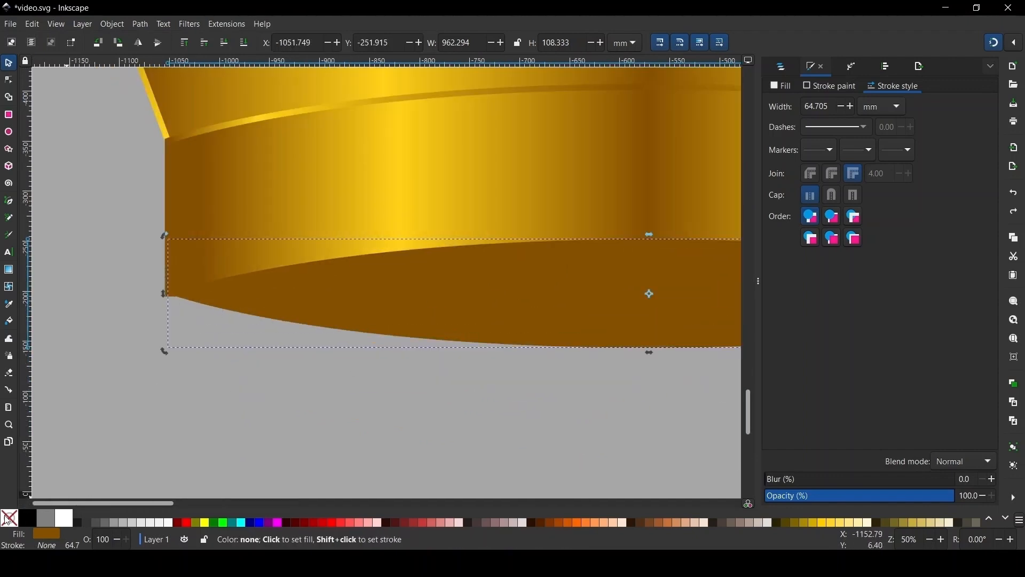
key("d")
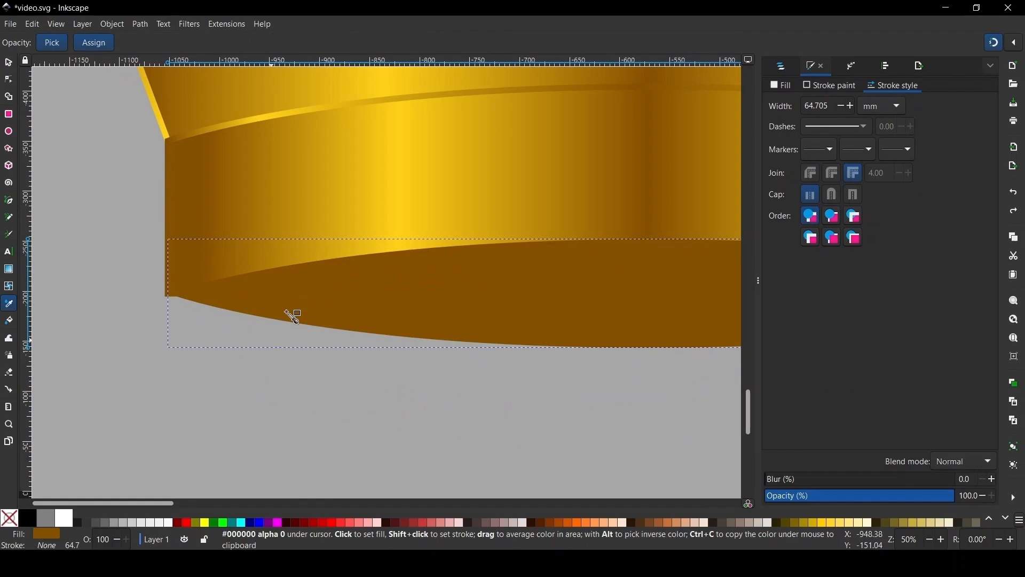
left_click(499, 291, "shift")
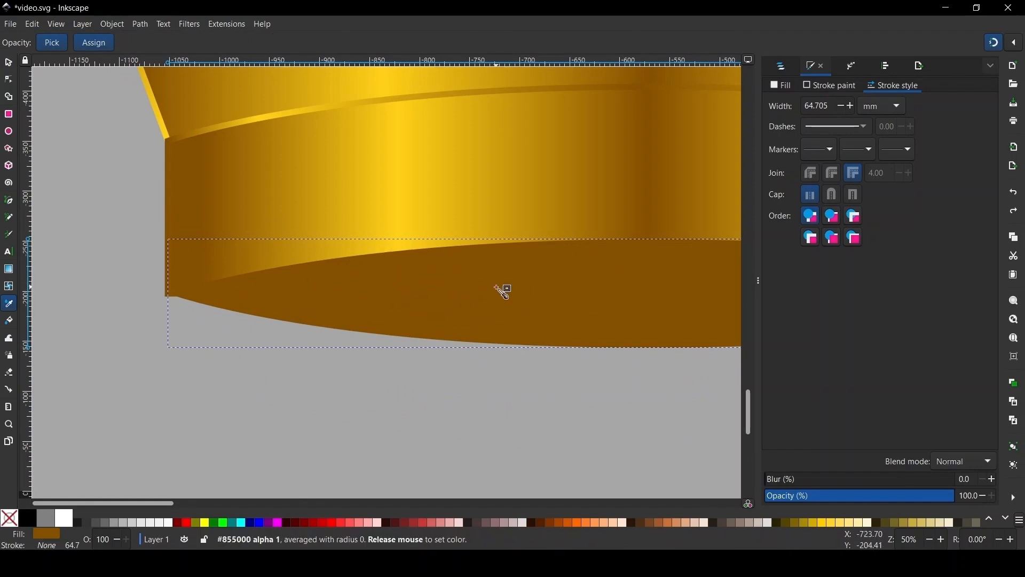
left_click(10, 64)
left_click_drag(829, 109, 815, 111)
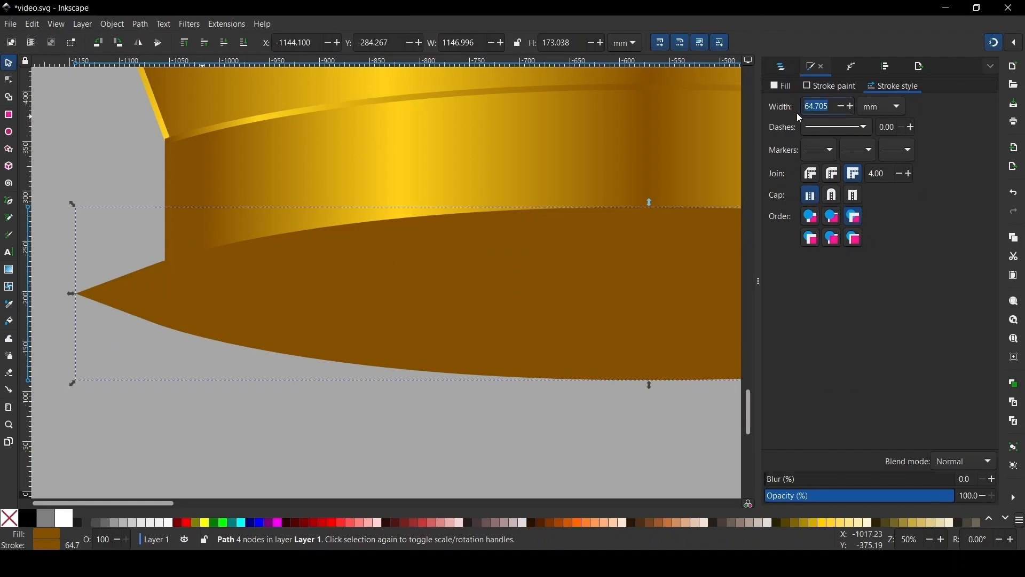
type("6")
key("Return")
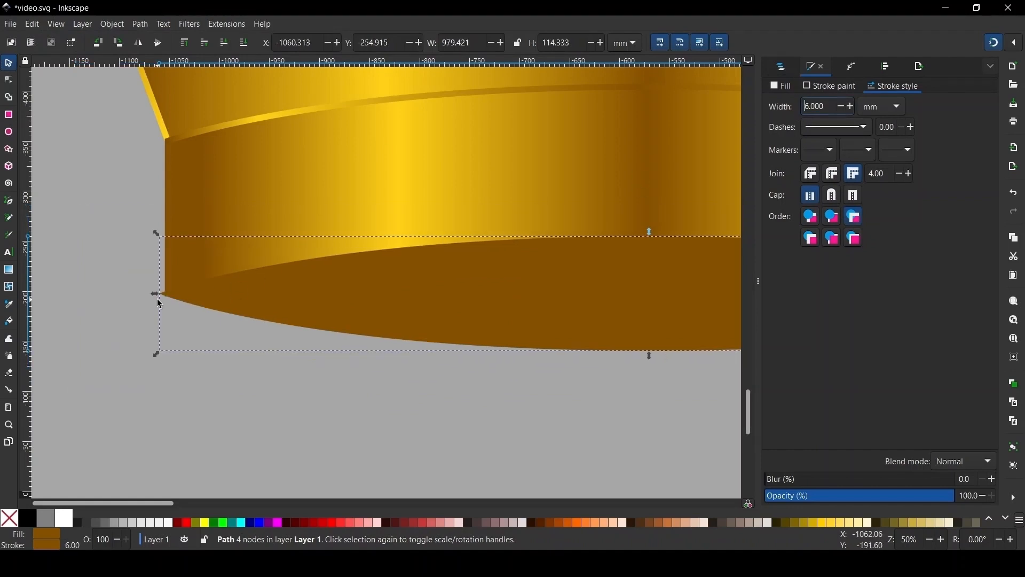
Try narrower stroke widths on the base ellipse, from 1.1 mm up to 3.8 mm, checking its pointed corner.
scroll(176, 299, "up", 8)
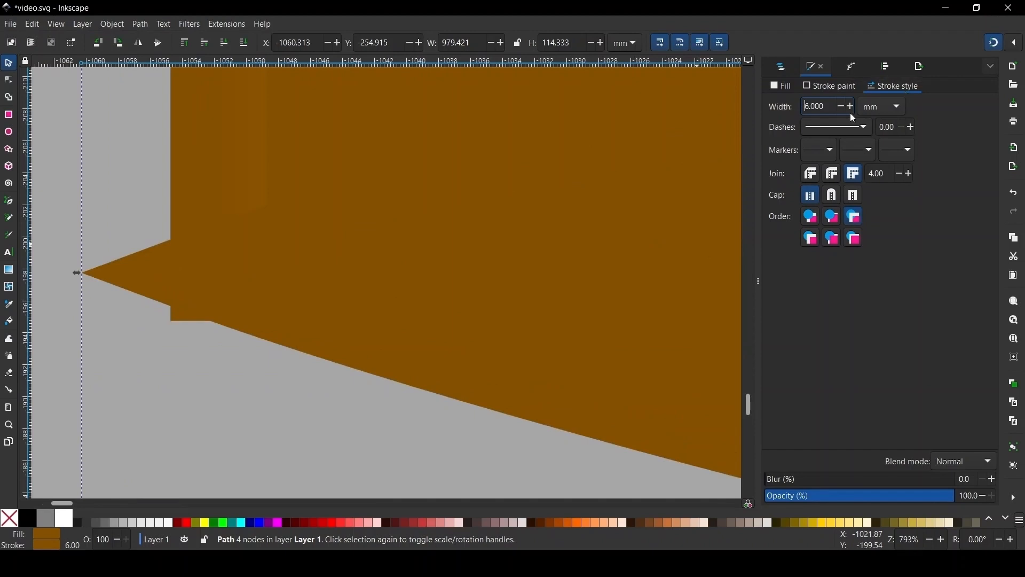
left_click(838, 106)
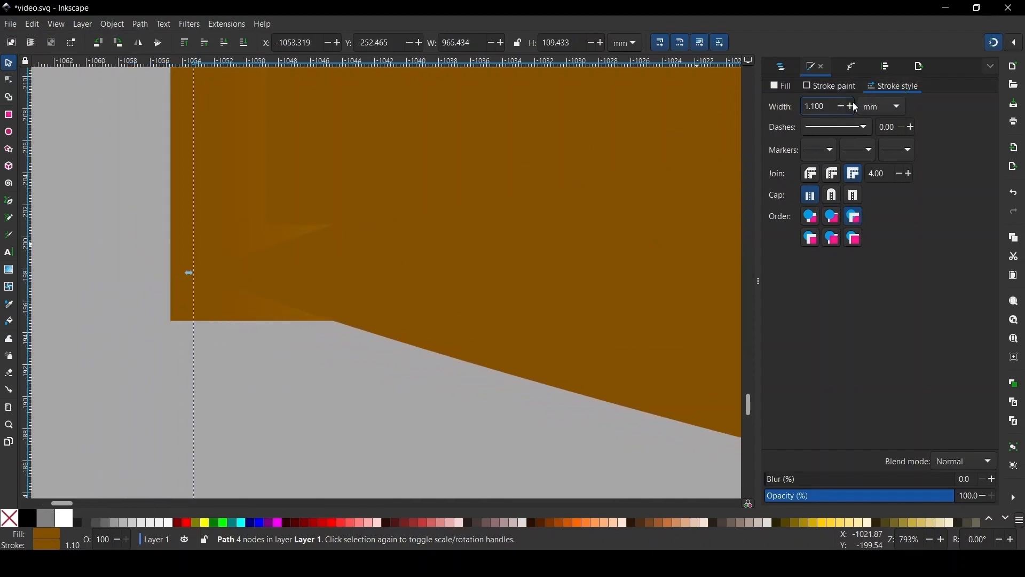
left_click(852, 106)
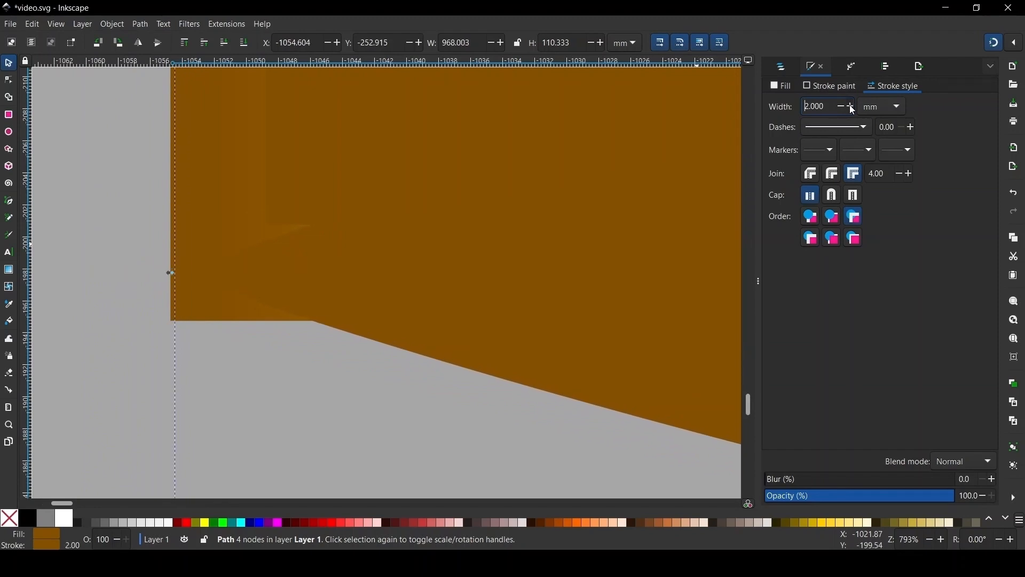
left_click(852, 106)
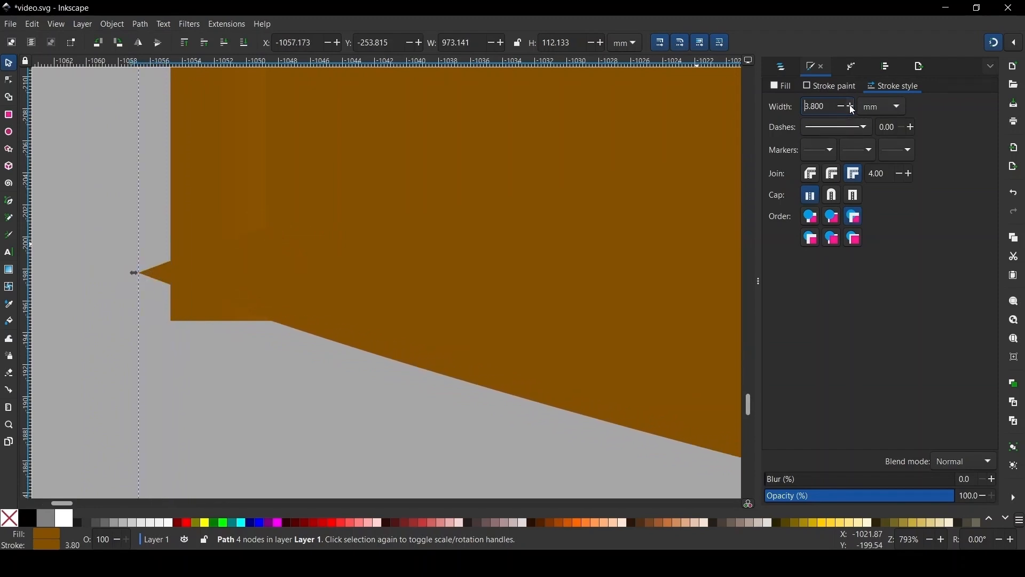
Apply a round cap and round join to the base ellipse's stroke and raise its width to 6 mm.
left_click(834, 195)
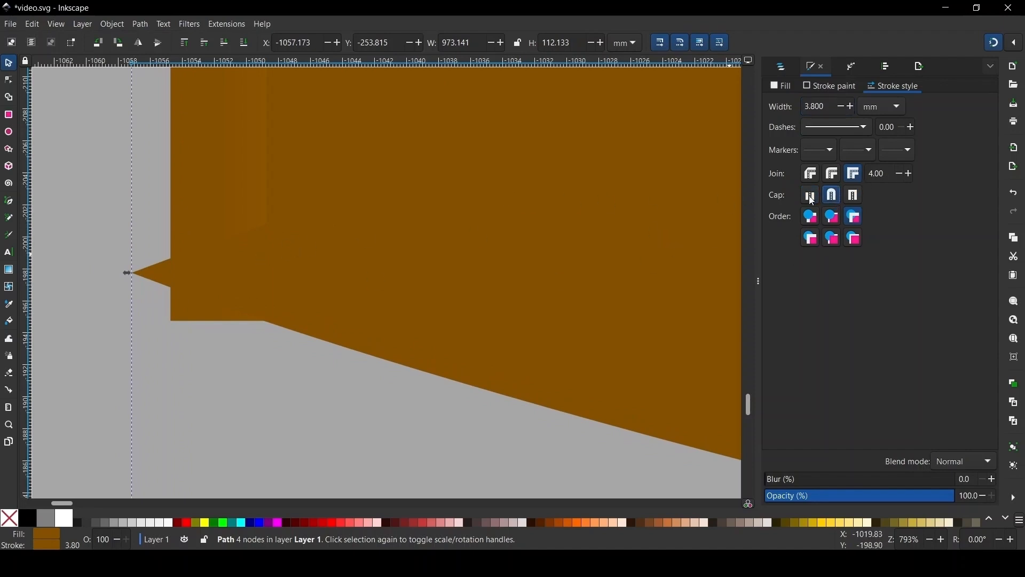
left_click(836, 175)
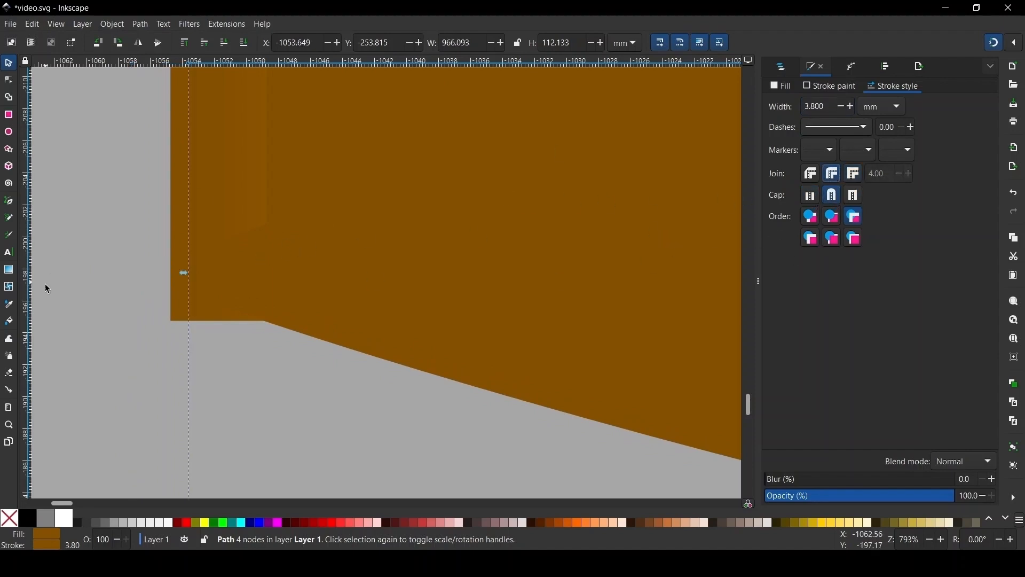
left_click(852, 106)
left_click(852, 106)
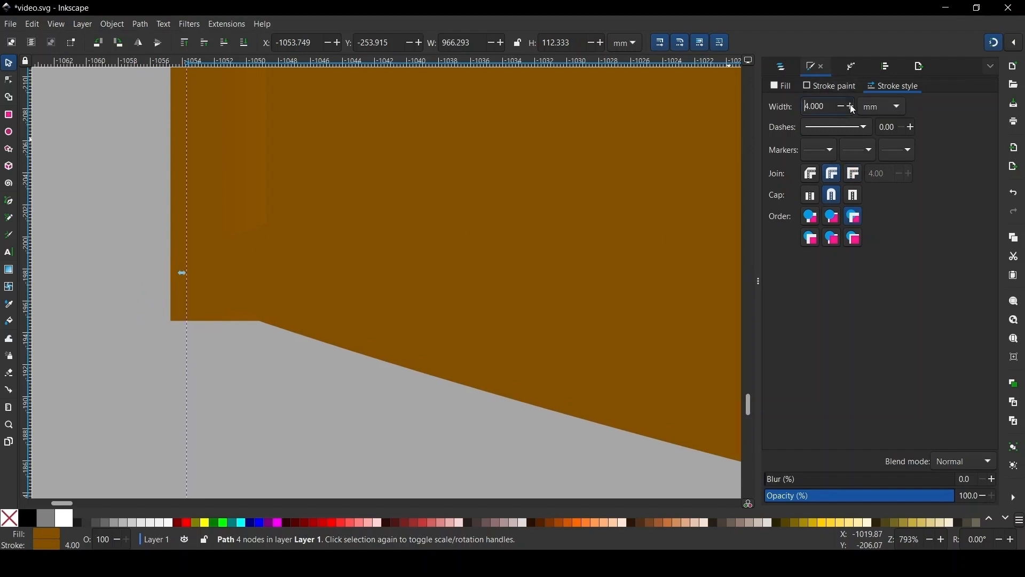
left_click(852, 106)
left_click(852, 107)
left_click(852, 106)
left_click(852, 106)
left_click(853, 108)
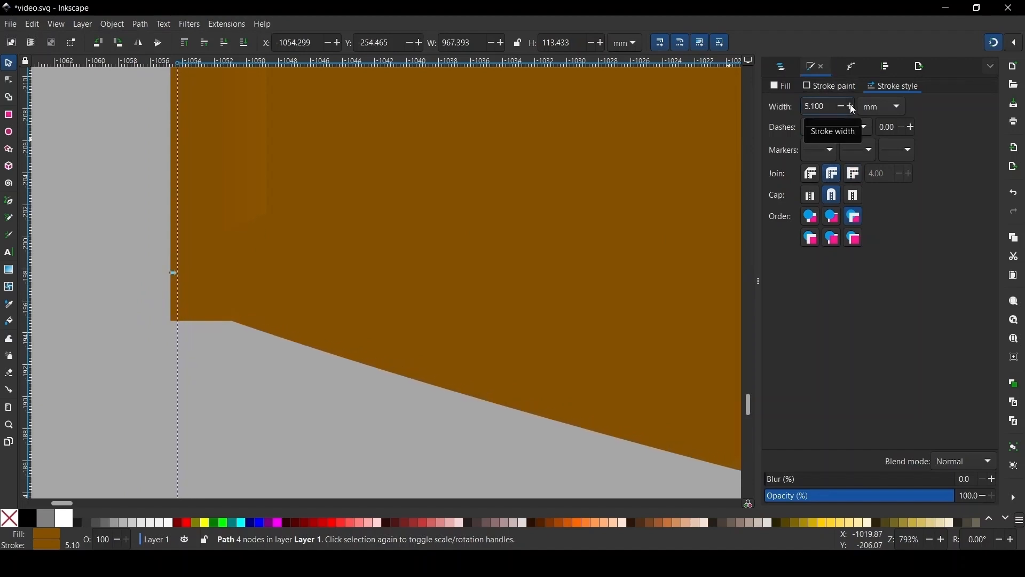
left_click(853, 108)
left_click(853, 107)
left_click(853, 108)
left_click(853, 107)
left_click(853, 107)
left_click(853, 108)
left_click(853, 107)
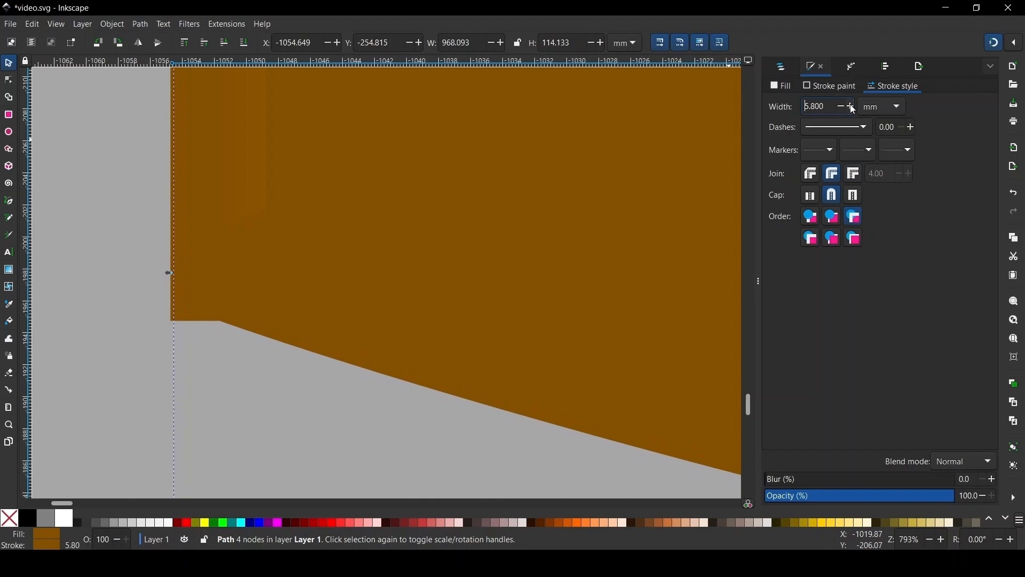
left_click(853, 107)
left_click(852, 107)
Examine both lower corners of the crown where the outlined base ellipse meets the ends of the band.
scroll(174, 327, "down", 3)
left_click(172, 324)
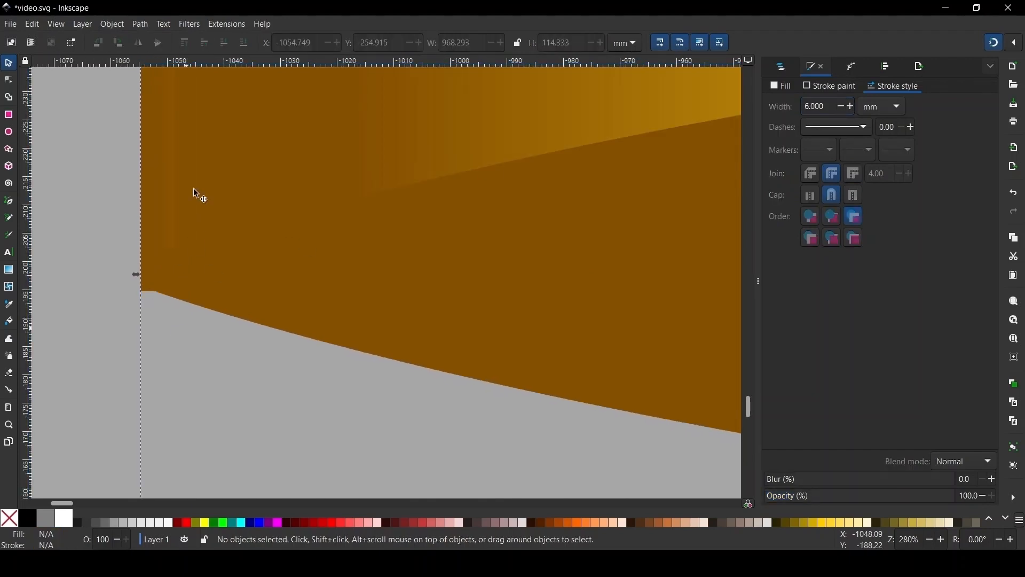
scroll(174, 326, "down", 3)
scroll(140, 246, "down", 1)
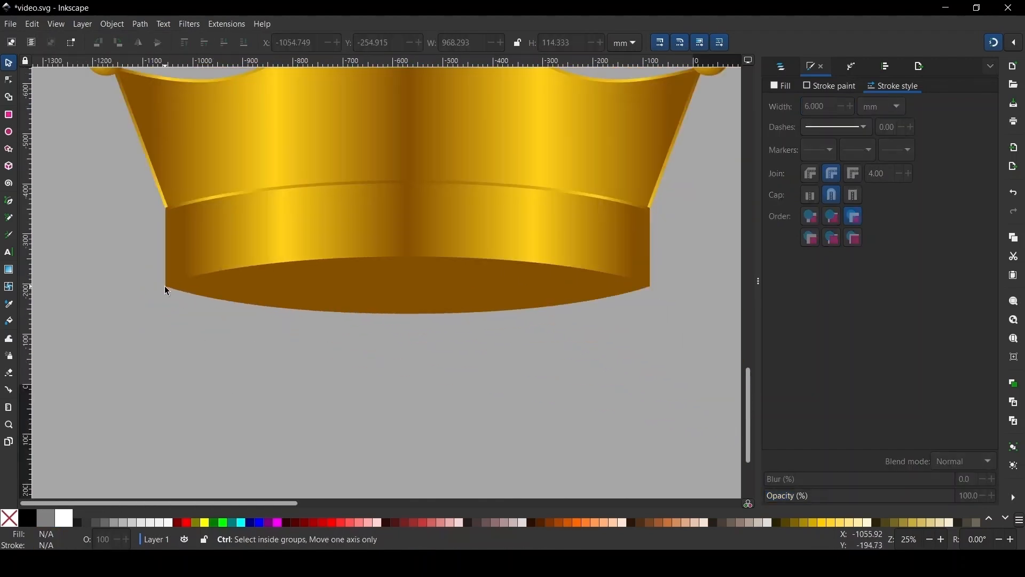
scroll(649, 289, "up", 2)
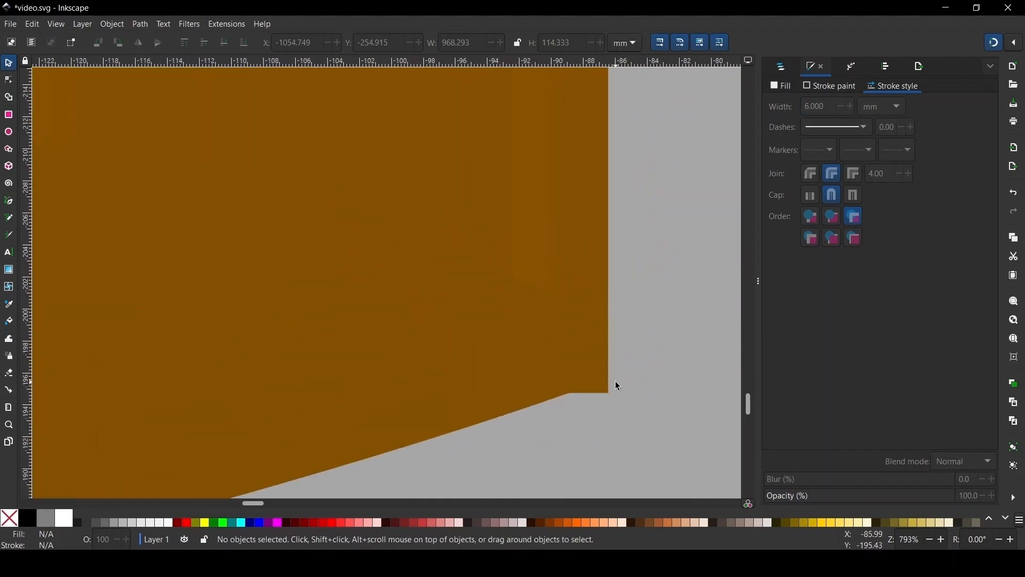
scroll(593, 389, "down", 5)
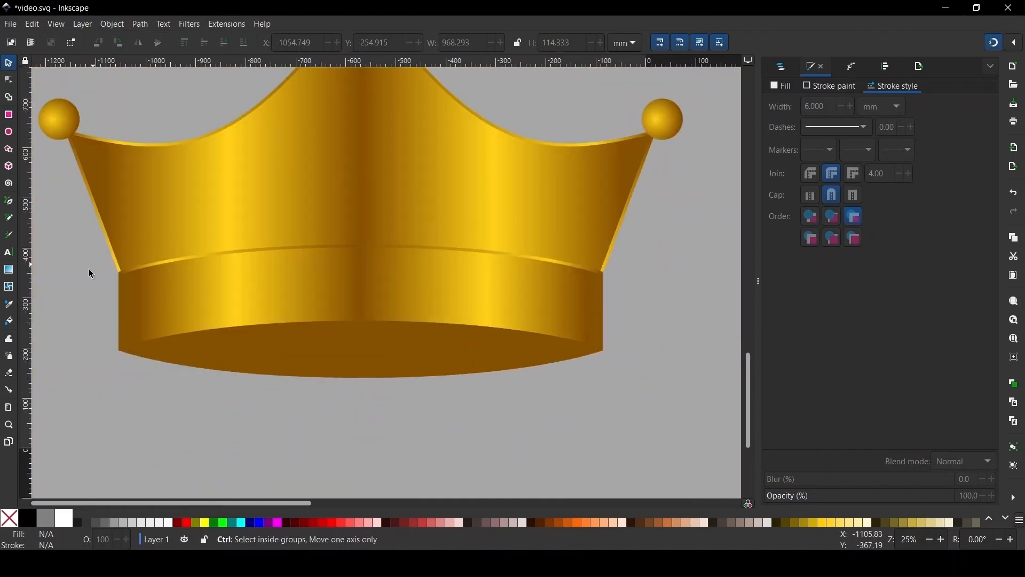
scroll(171, 311, "up", 5)
Thin the stroke of the crown's band to 4 mm.
scroll(245, 296, "down", 4)
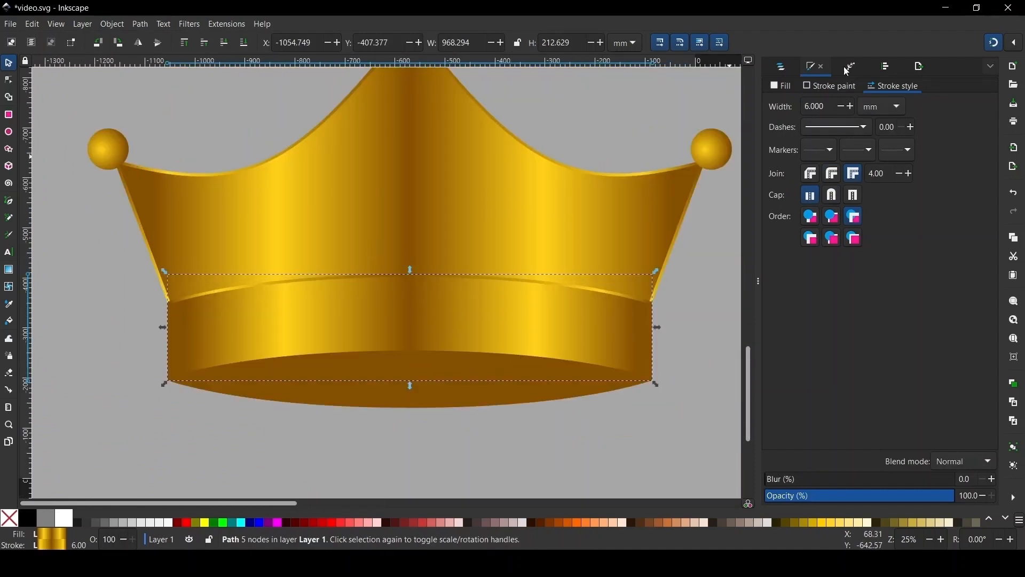
left_click(851, 88)
left_click(890, 88)
type("4")
key("Return")
Set the stroke width of the crown's main body to 4 mm.
left_click(549, 183)
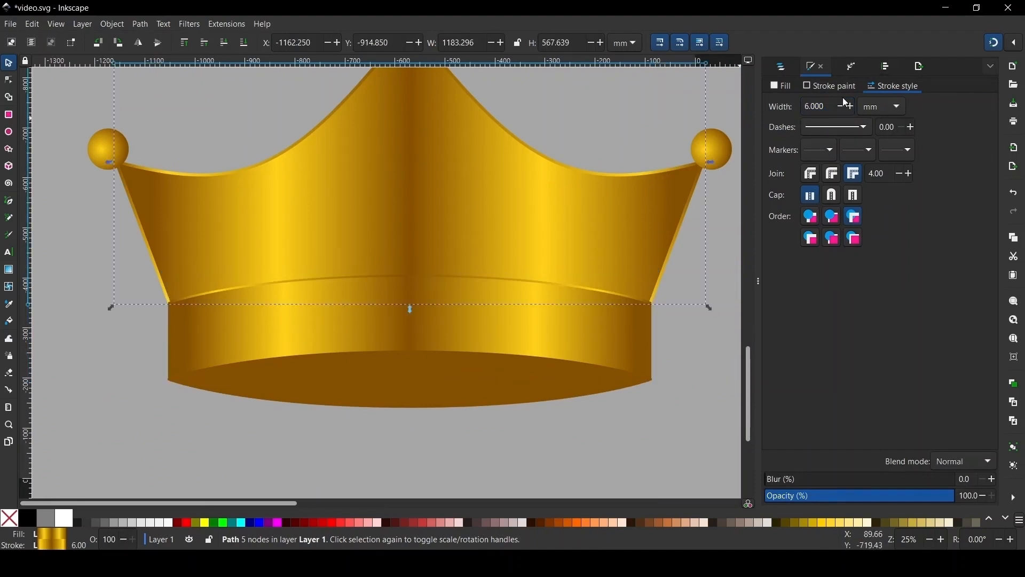
double_click(799, 109)
type("4")
key("Return")
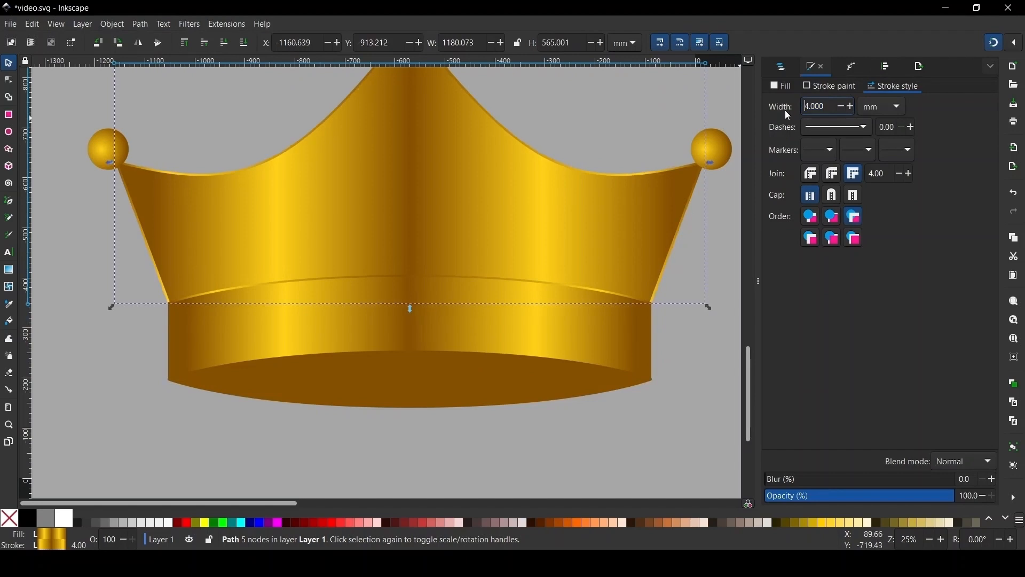
Reduce the brown base ellipse's stroke width to 4 mm and deselect it.
left_click(266, 373)
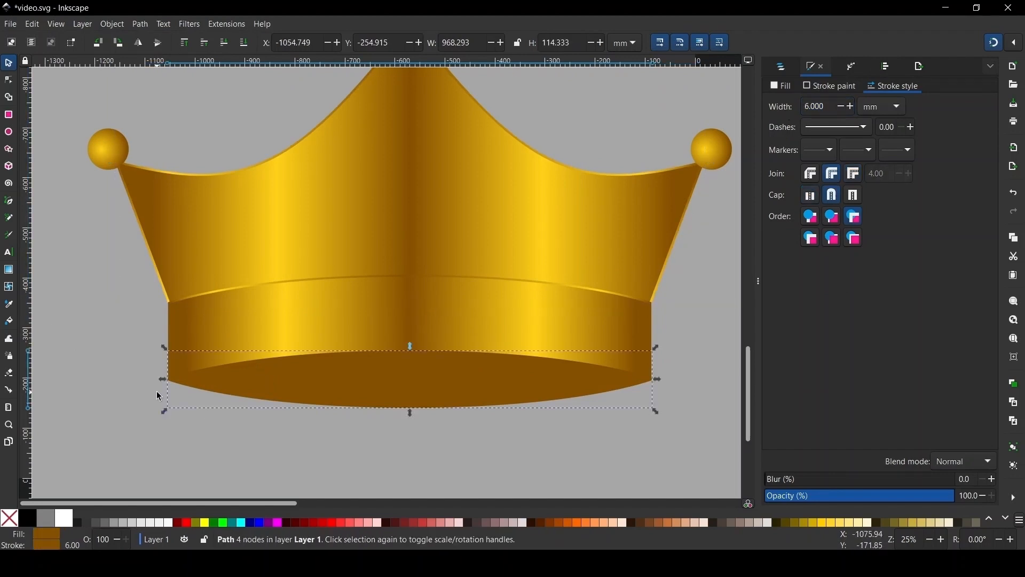
scroll(158, 393, "up", 4)
scroll(207, 345, "up", 4)
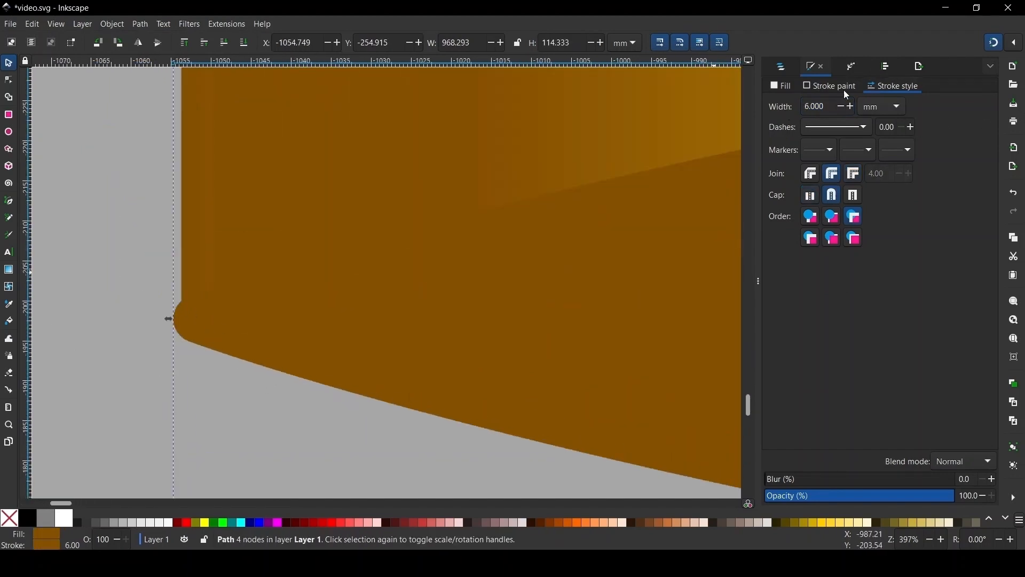
double_click(833, 106)
type("4")
key("Return")
scroll(307, 333, "down", 5)
scroll(307, 334, "down", 4)
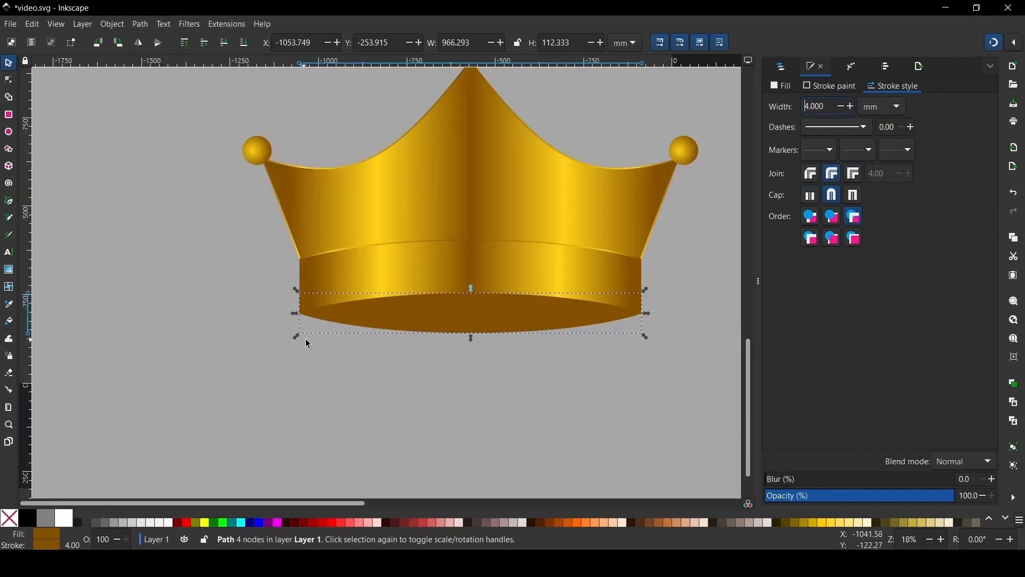
left_click(437, 397)
scroll(437, 397, "down", 2)
scroll(390, 296, "down", 2)
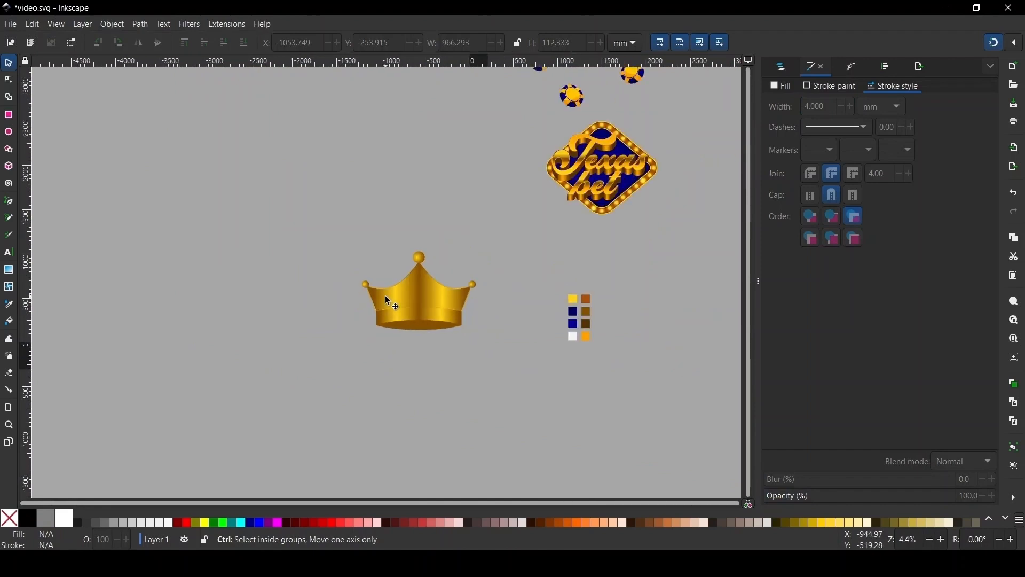
Group all parts of the crown and move the group to the free area above the Texas bet logo.
scroll(438, 293, "up", 2)
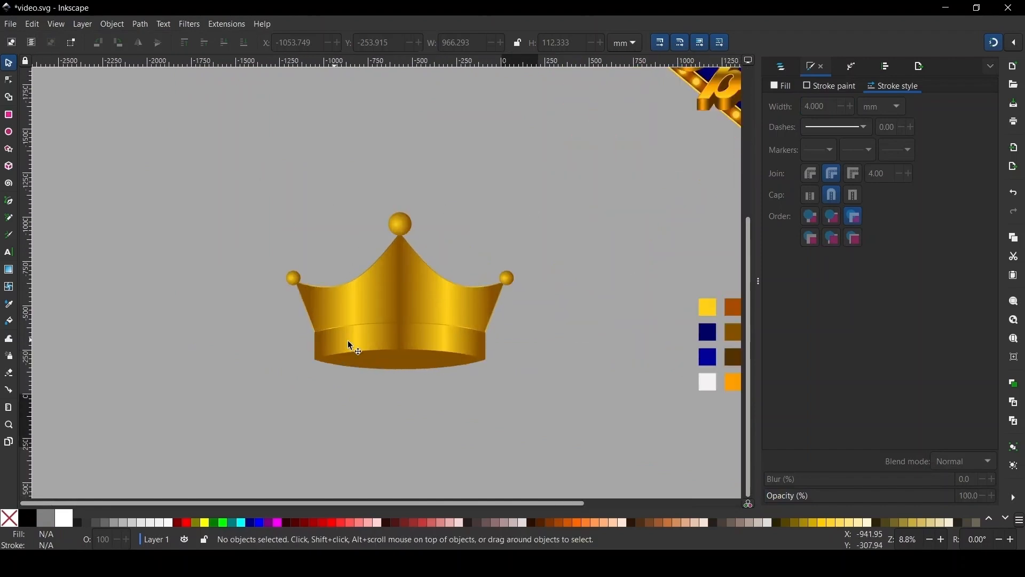
left_click_drag(171, 121, 623, 412)
scroll(448, 293, "up", 2)
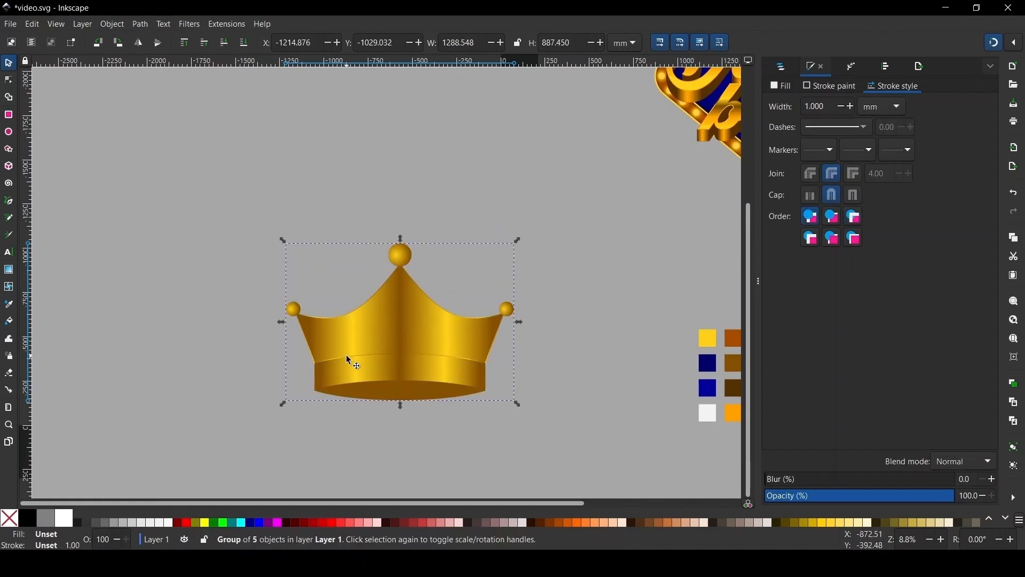
scroll(350, 361, "down", 3)
left_click_drag(364, 355, 490, 142)
scroll(331, 342, "up", 2)
scroll(381, 210, "down", 1)
scroll(140, 471, "up", 1)
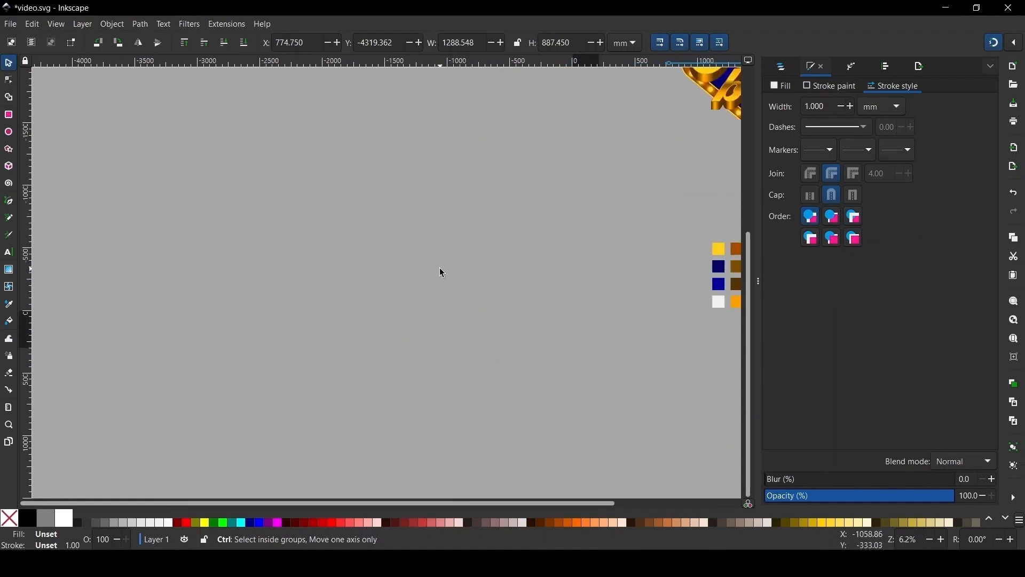
Draw an upright card rectangle about 1443 × 1784 mm on the empty canvas and slightly round its corners.
scroll(386, 248, "down", 1)
scroll(472, 309, "up", 2)
scroll(403, 299, "down", 1)
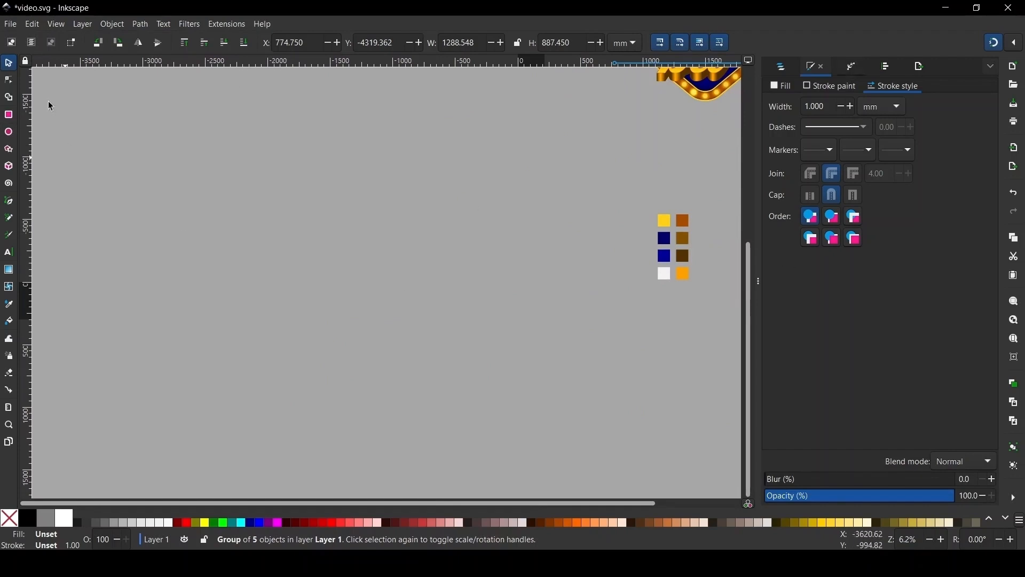
left_click(9, 115)
left_click_drag(323, 150, 503, 371)
left_click(13, 62)
scroll(475, 163, "up", 1, "ctrl")
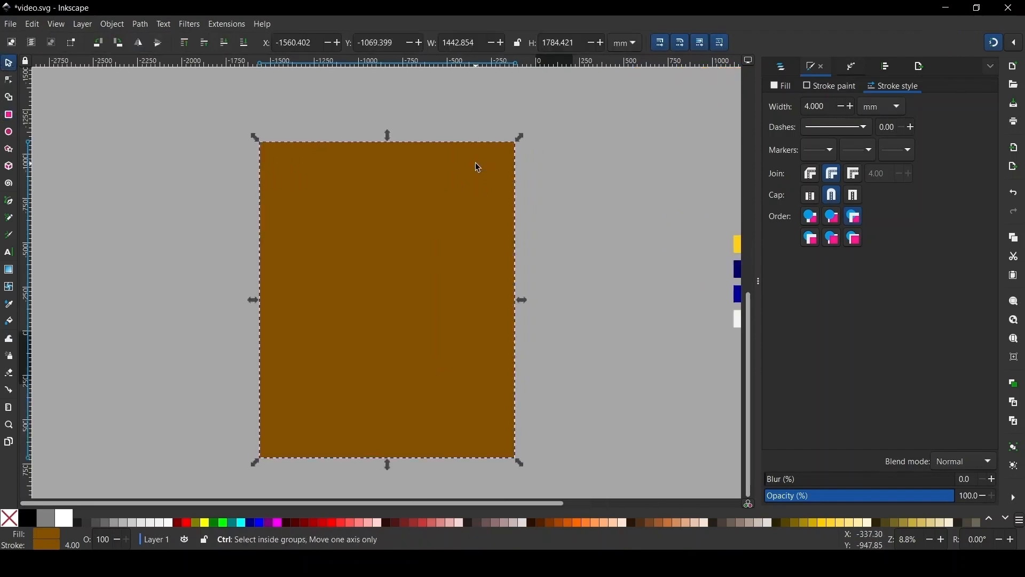
key("n")
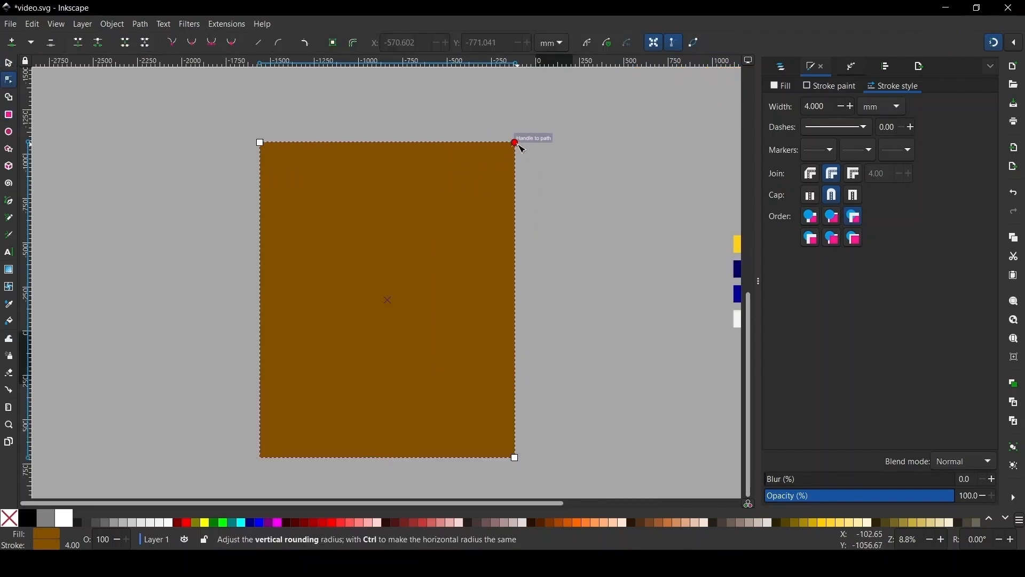
left_click_drag(517, 144, 518, 158)
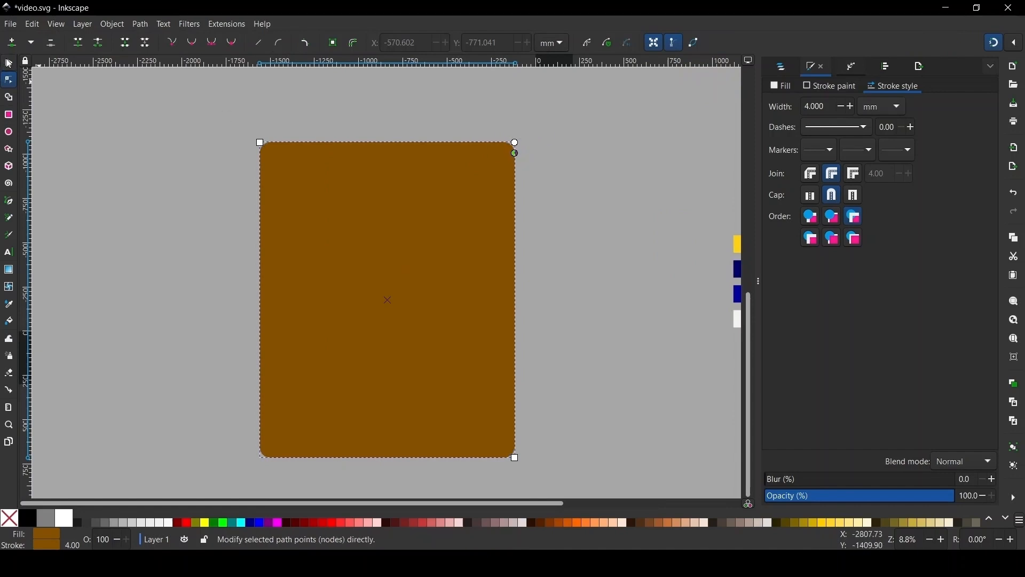
key("s")
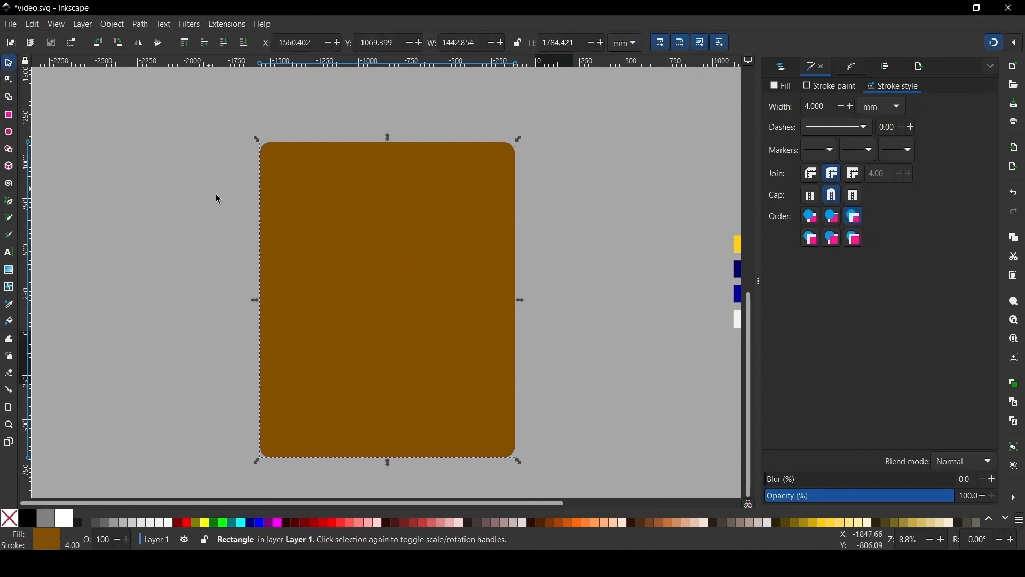
Fill the rounded card with near-white and sample the yellow swatch as its stroke color.
left_click(162, 525)
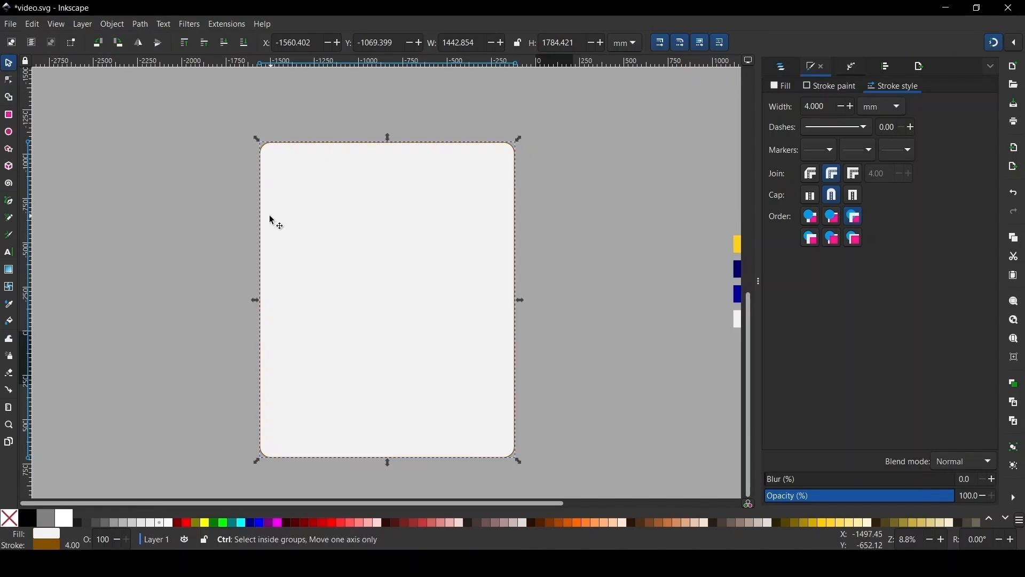
scroll(272, 220, "down", 1, "ctrl")
scroll(409, 198, "up", 1, "ctrl")
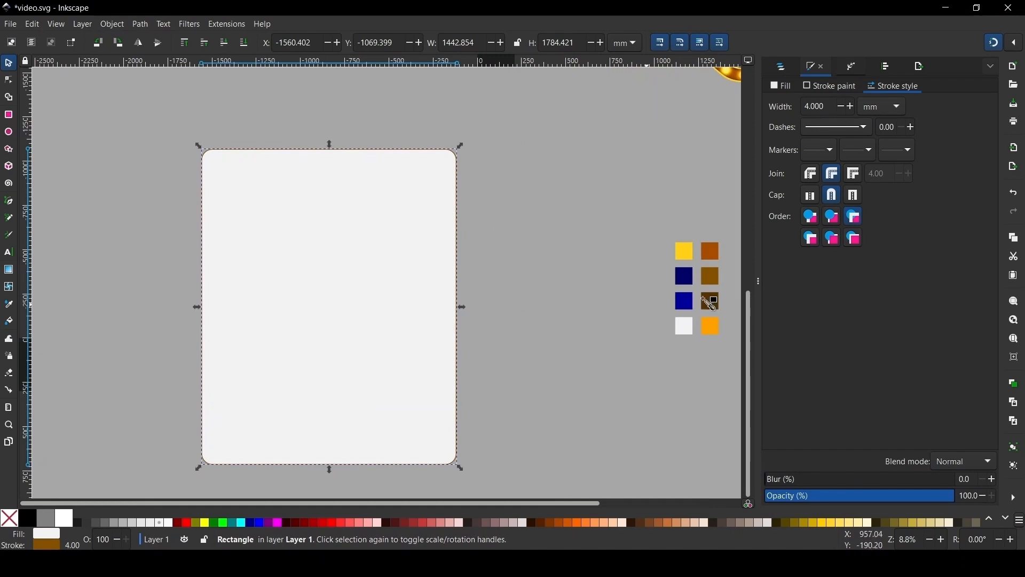
key("d")
left_click(683, 251, "shift")
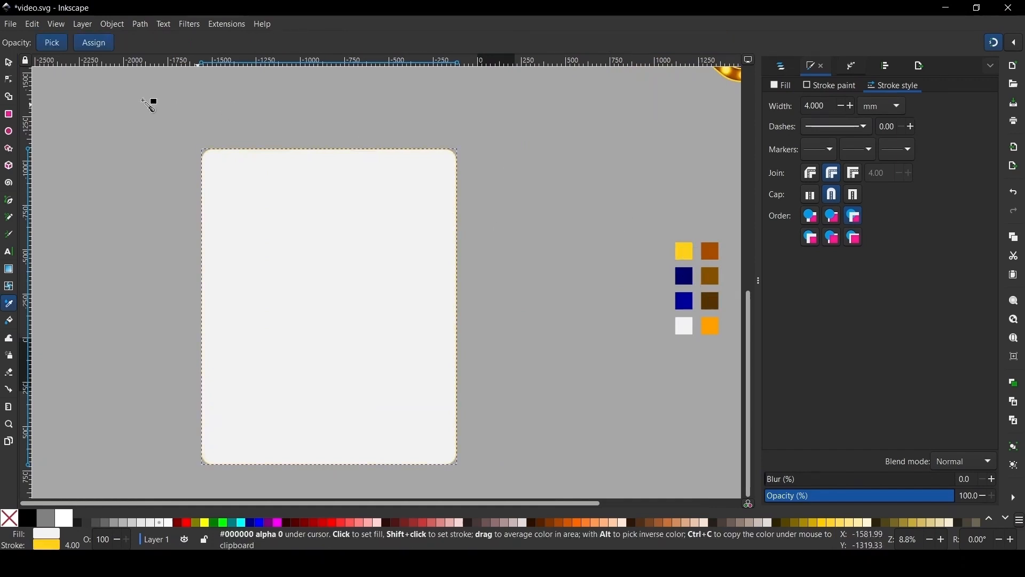
key("s")
Set the card's yellow stroke width to 10 mm and deselect the card.
double_click(832, 106)
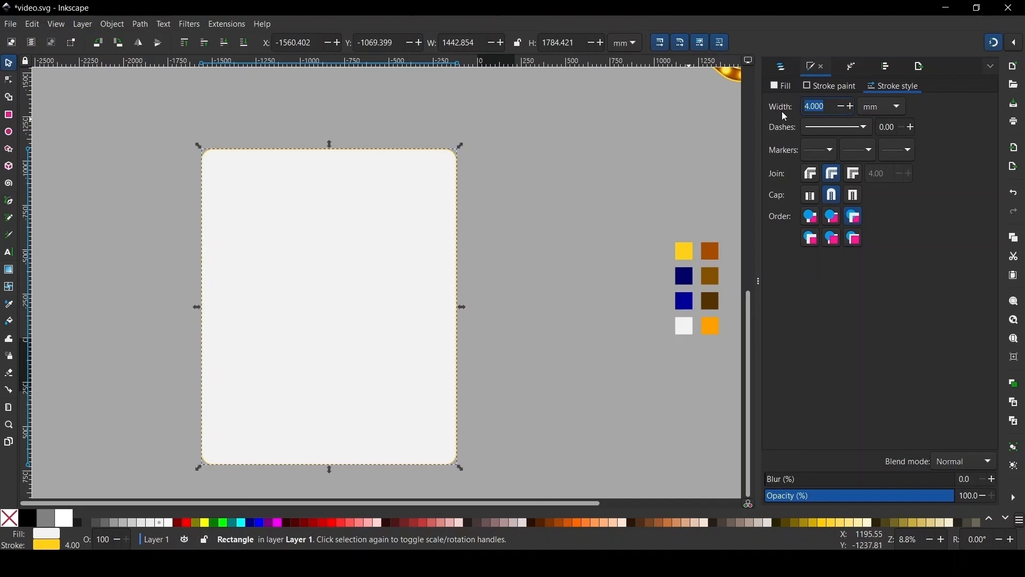
type("8")
key("Return")
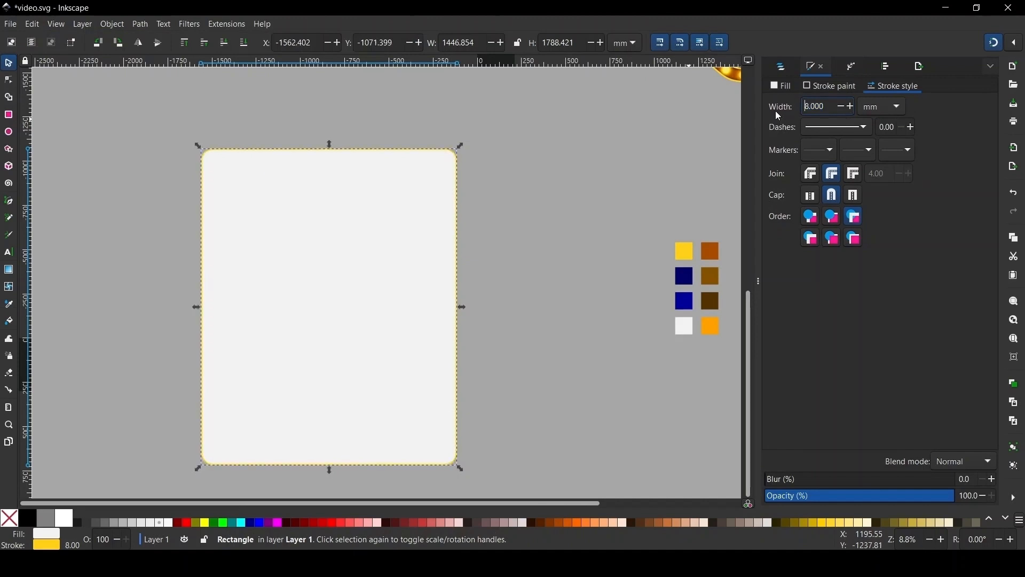
left_click_drag(836, 112, 812, 117)
type("10")
key("Return")
left_click(473, 236)
scroll(418, 239, "down", 2, "ctrl")
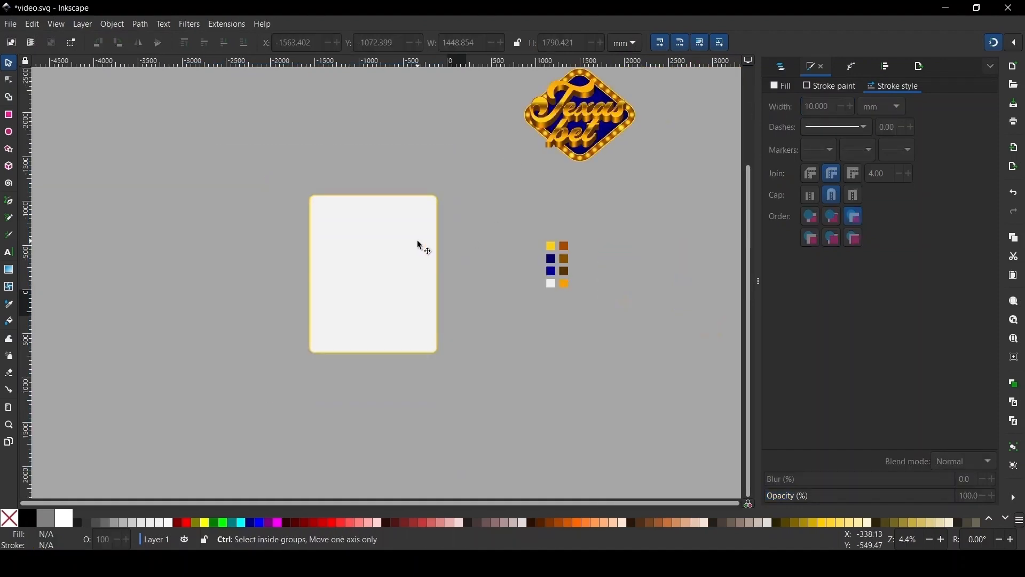
scroll(398, 222, "up", 2, "ctrl")
scroll(387, 192, "down", 2, "ctrl")
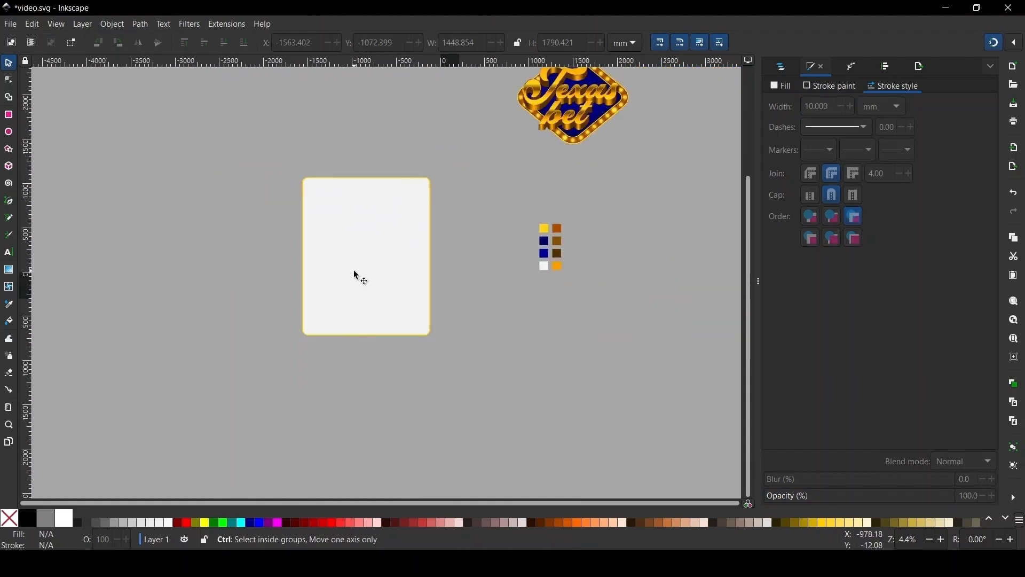
scroll(386, 213, "up", 2, "ctrl")
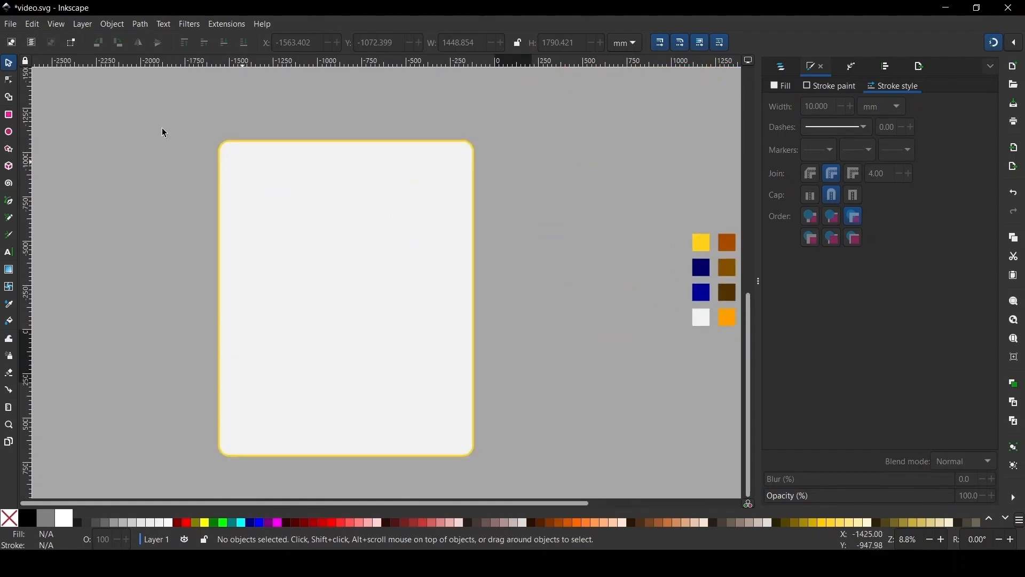
Draw an upright magenta rectangle about 399 × 876 mm beside the card and move it onto the card's middle.
key("ctrl+shift+a")
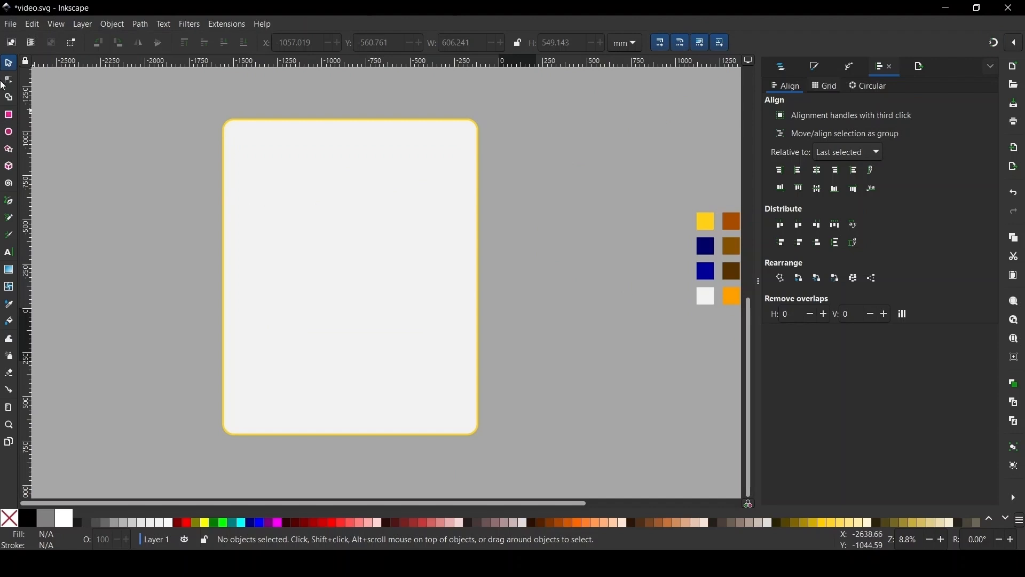
left_click(9, 116)
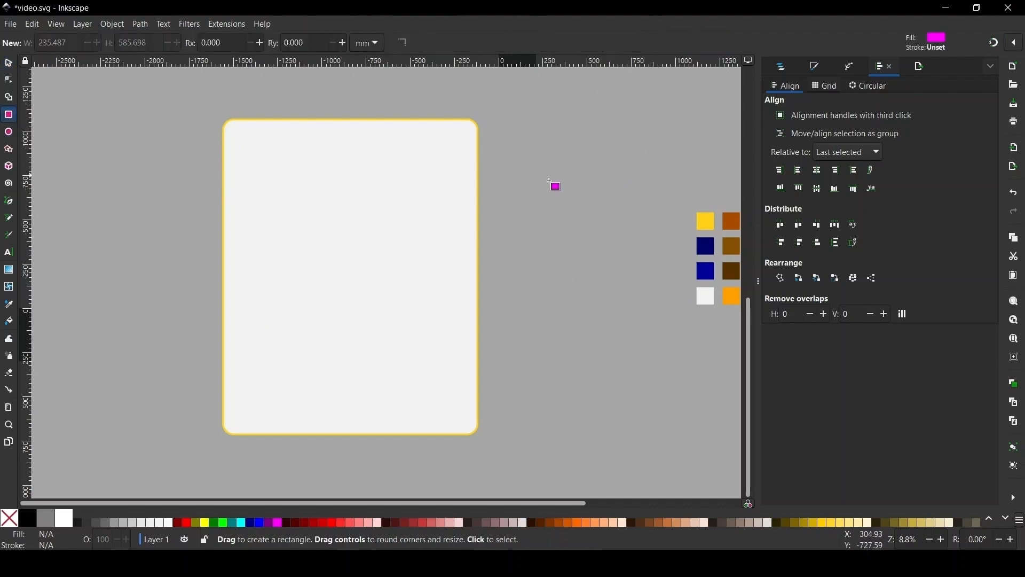
left_click_drag(543, 173, 616, 328)
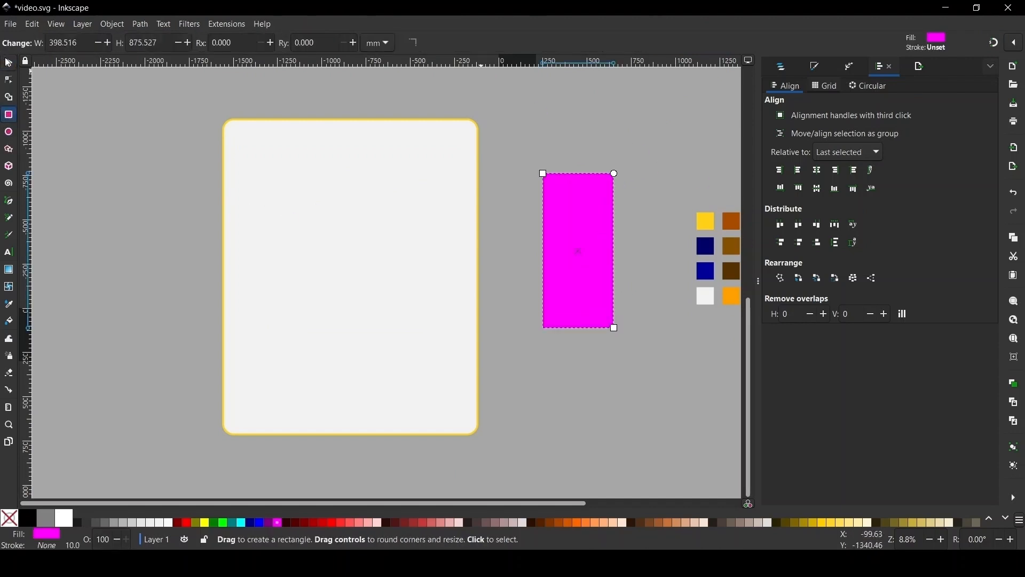
key("s")
left_click_drag(569, 227, 326, 249)
Round the magenta rectangle's corners fully into a capsule and rotate it counter-clockwise into a diagonal tilt.
key("n")
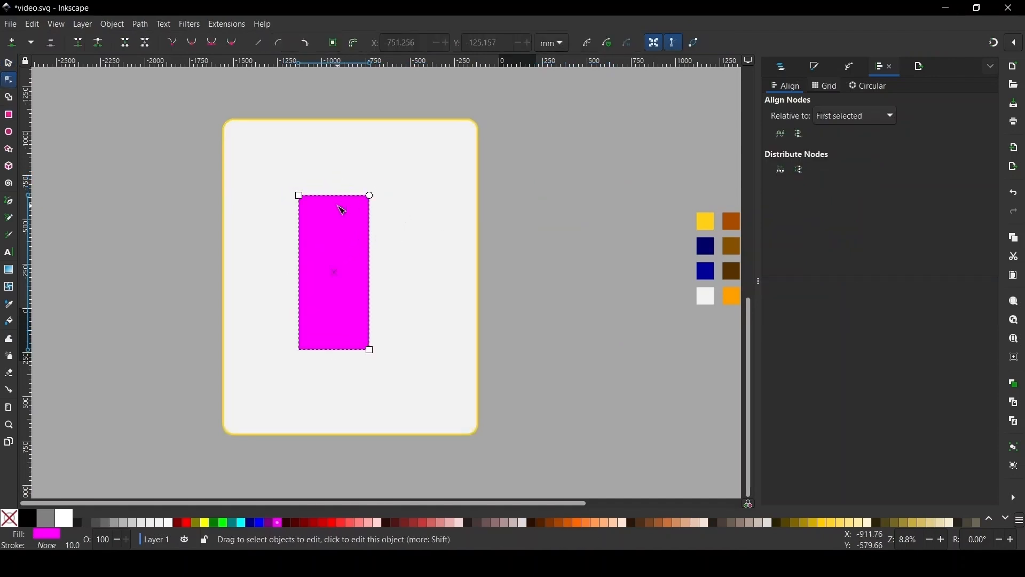
left_click_drag(370, 197, 382, 304)
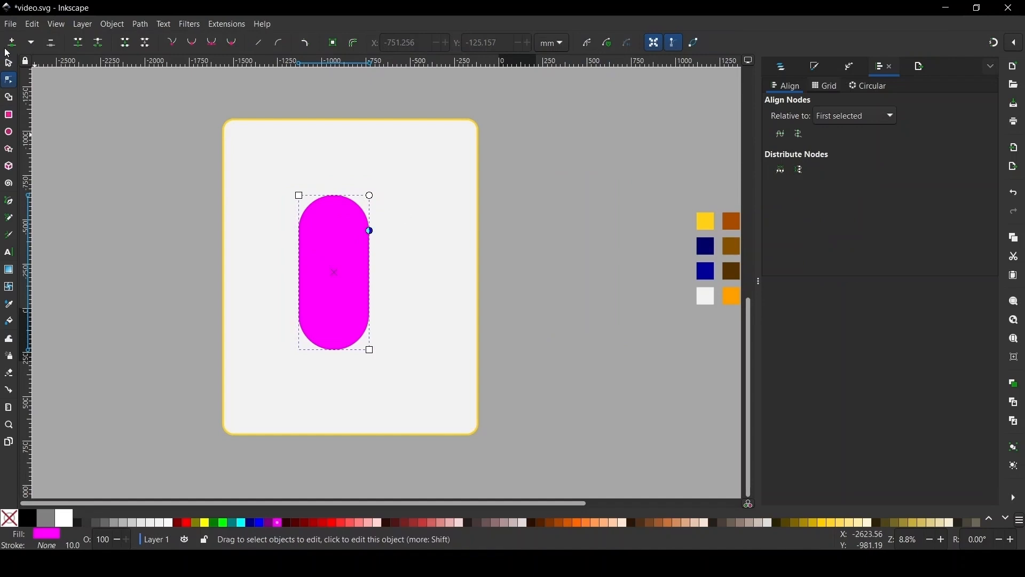
left_click(8, 65)
left_click(340, 248)
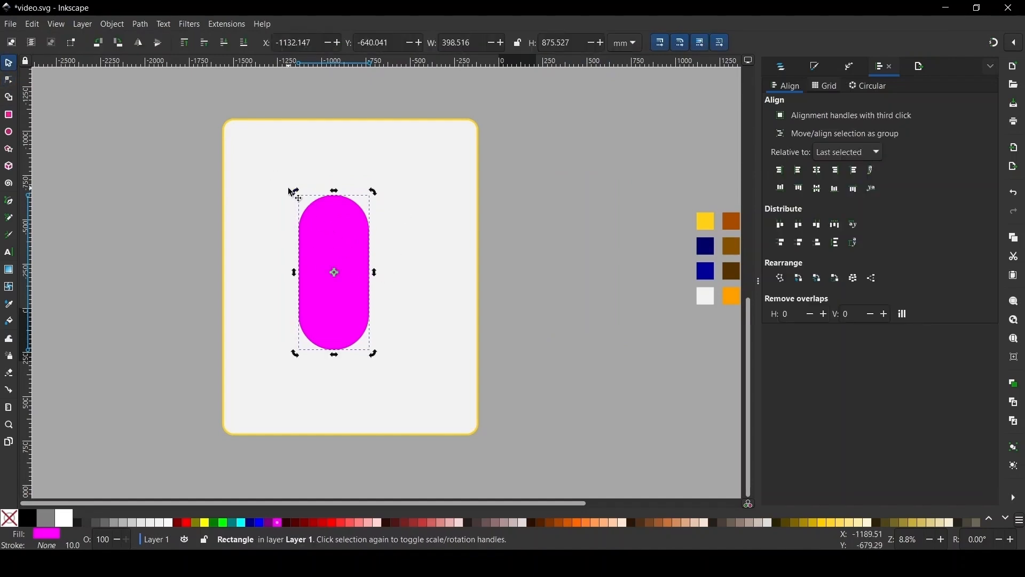
left_click_drag(297, 193, 289, 245)
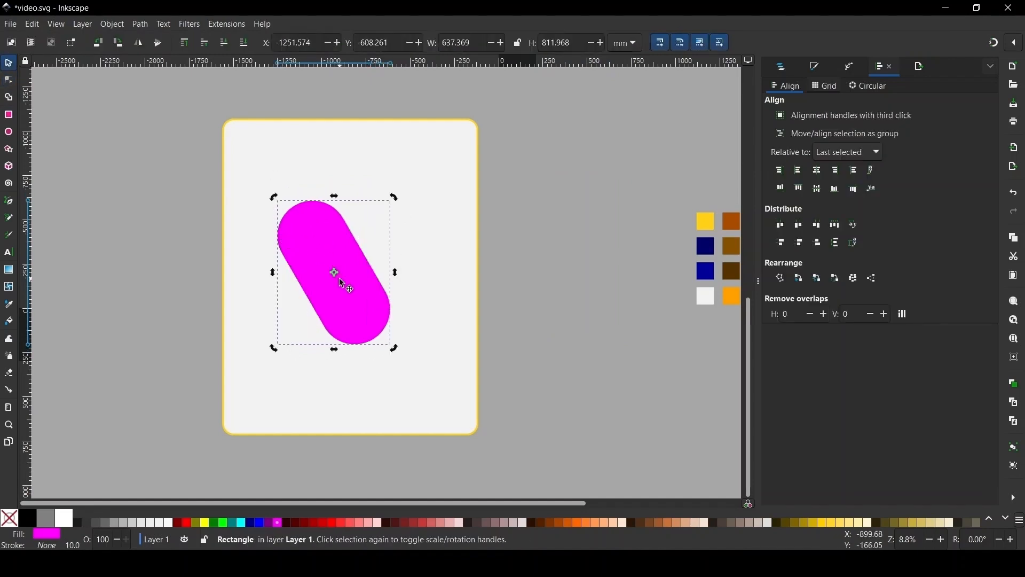
left_click_drag(274, 194, 274, 209)
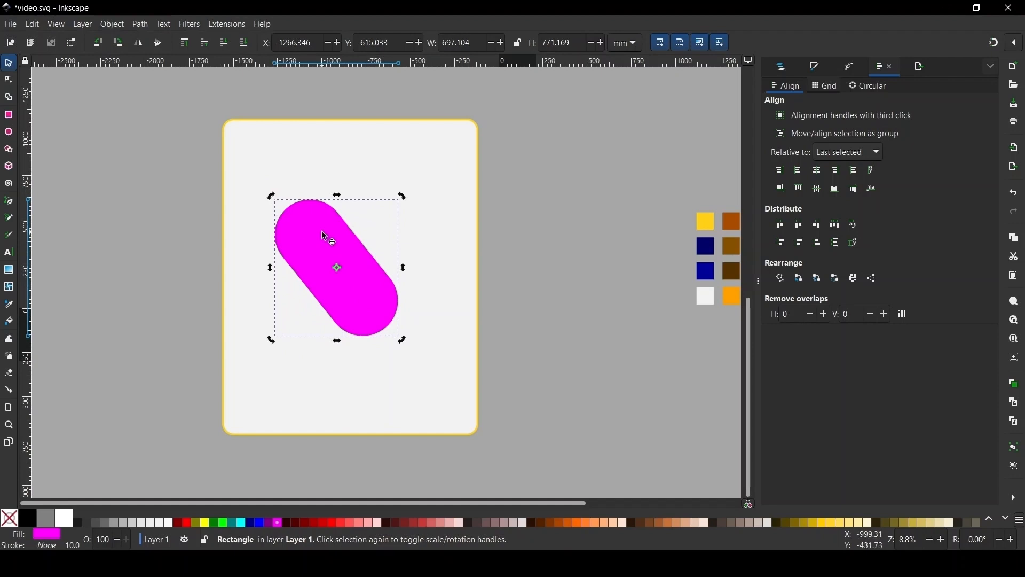
Add a horizontally mirrored duplicate of the capsule, shifted about 63 mm to the right, and unite both capsules with Union.
left_click(137, 45)
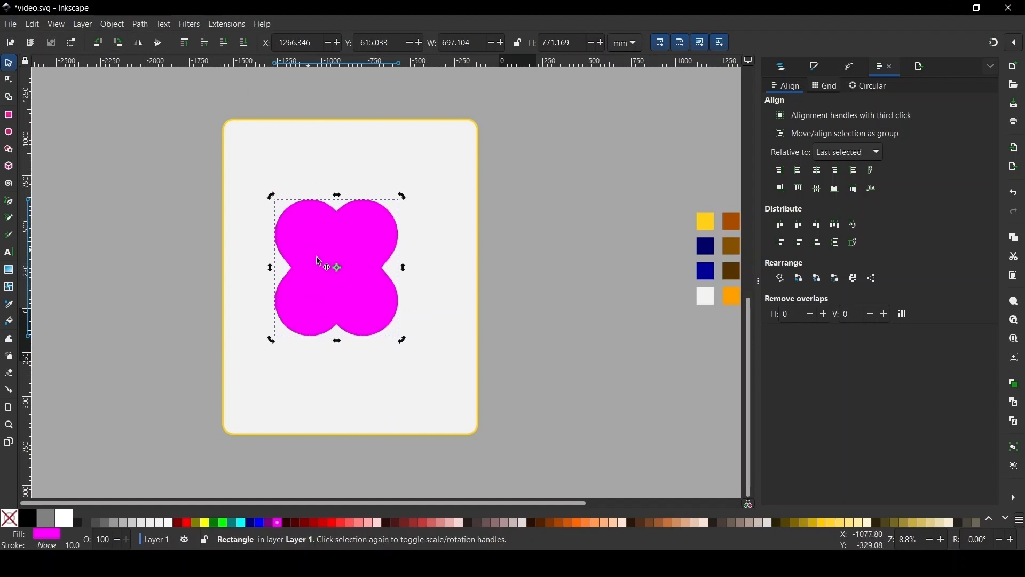
left_click_drag(372, 242, 383, 241)
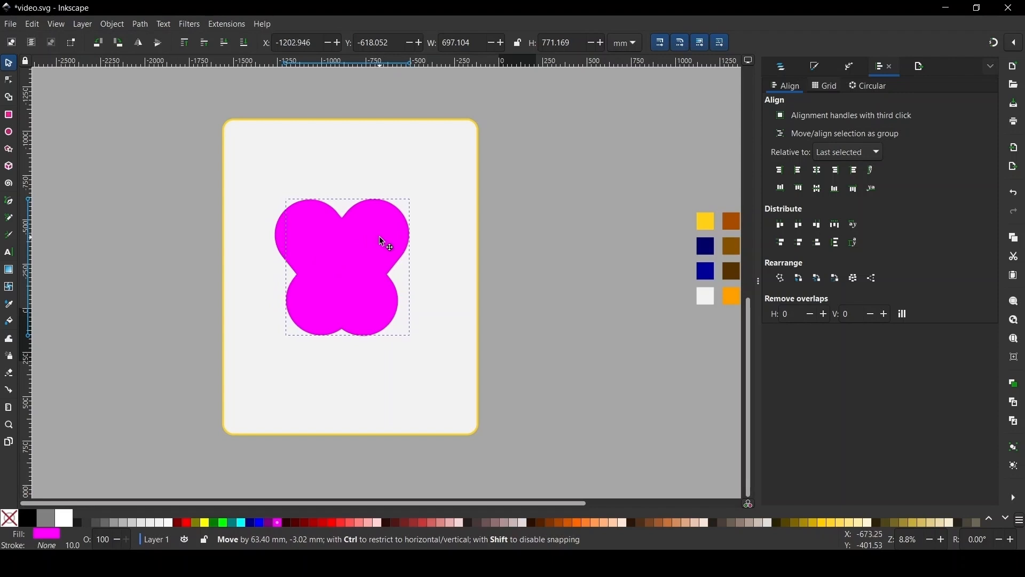
left_click(317, 216, "shift")
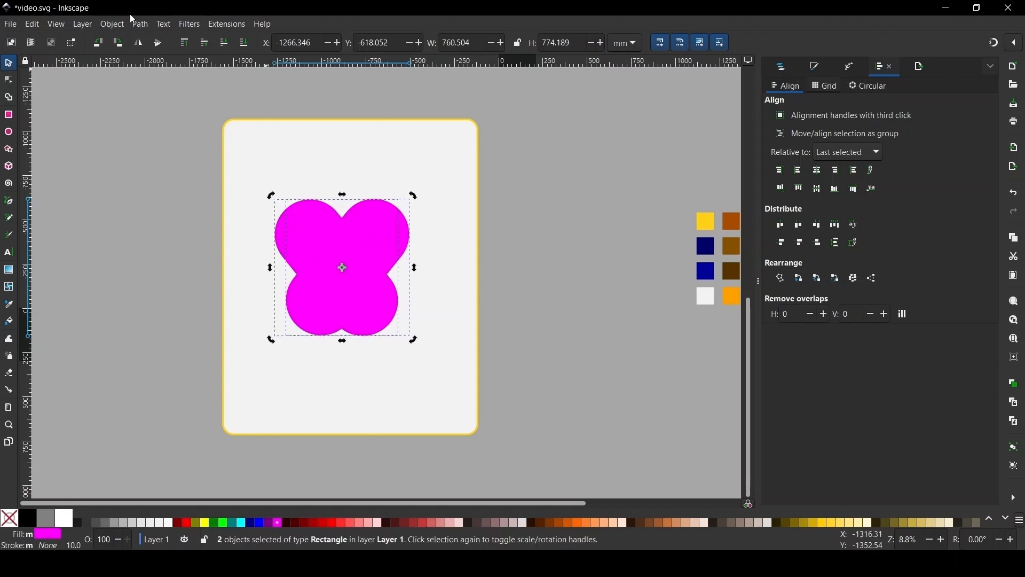
left_click(140, 25)
left_click(159, 90)
Delete the six nodes of the two lower lobes, keeping the bottom center node, to turn the shape into a heart.
key("n")
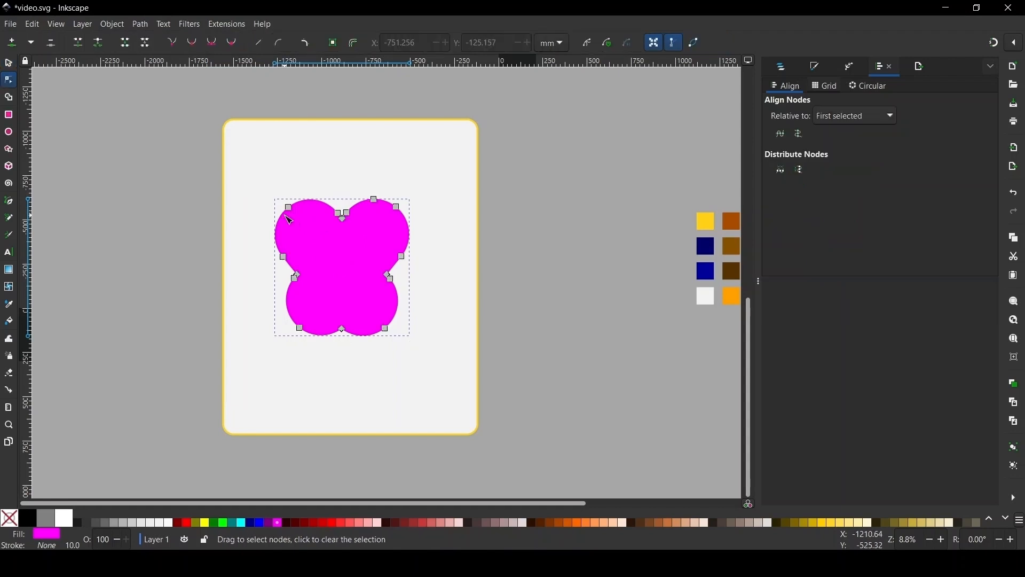
scroll(345, 275, "up", 1)
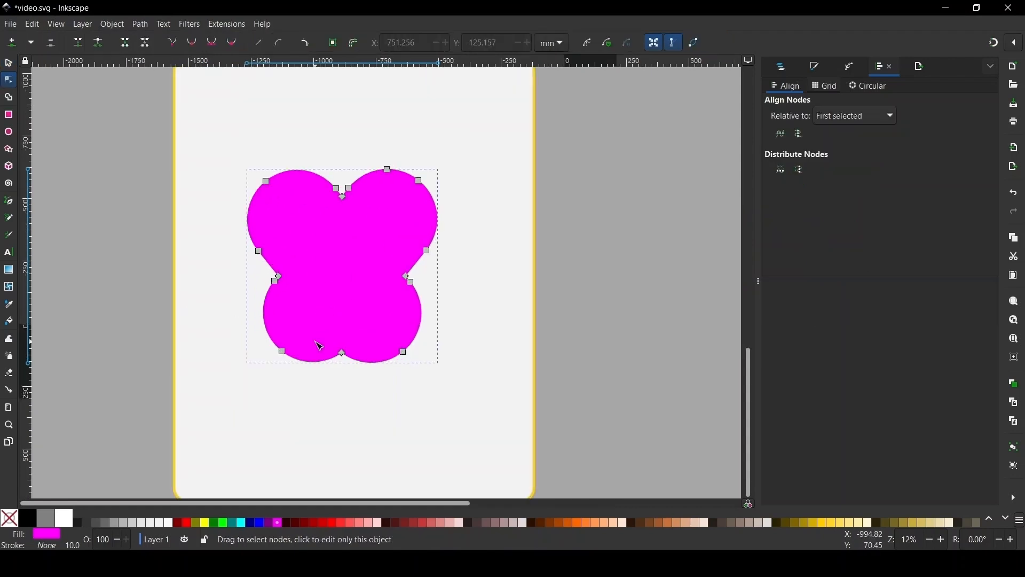
scroll(340, 305, "up", 2)
scroll(259, 282, "down", 1)
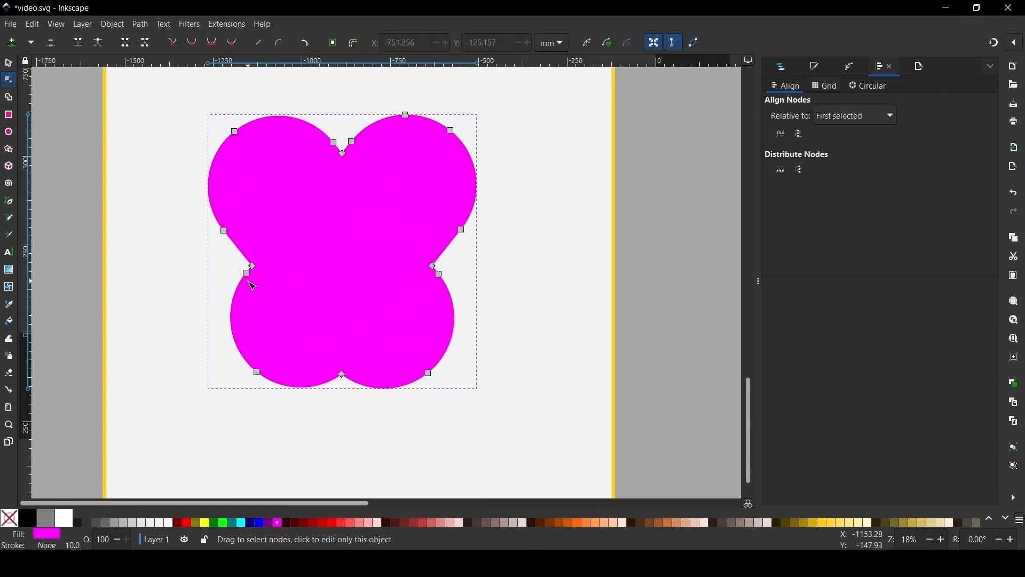
left_click_drag(177, 255, 294, 406)
left_click_drag(529, 247, 381, 455)
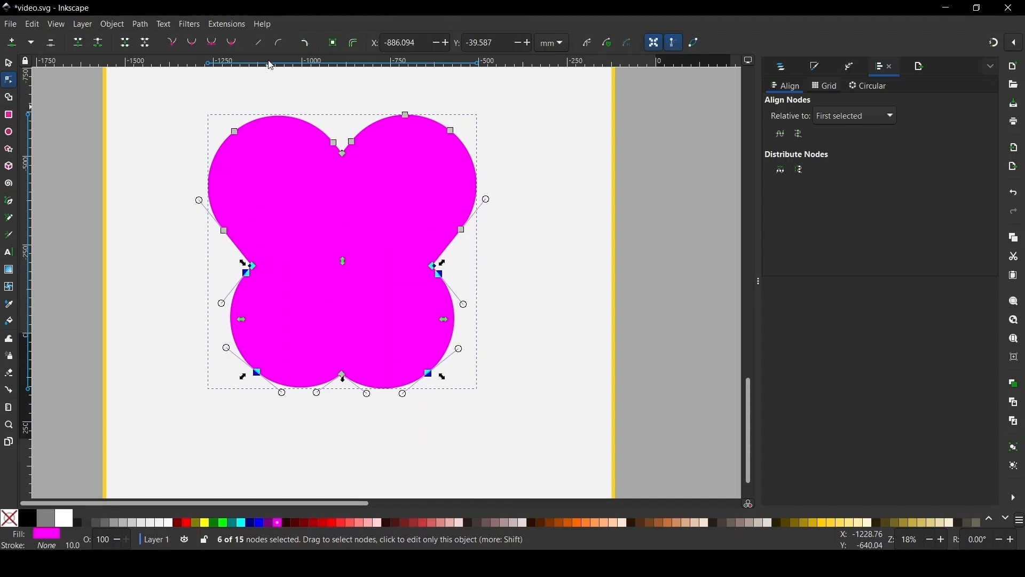
key("Delete")
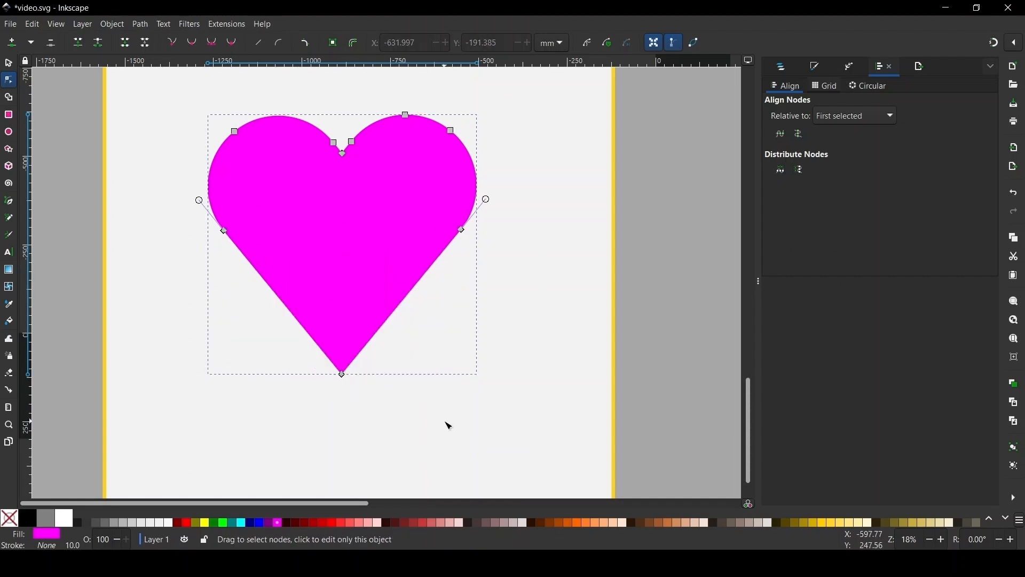
Select the node at the heart's bottom tip for editing.
left_click_drag(445, 421, 267, 331)
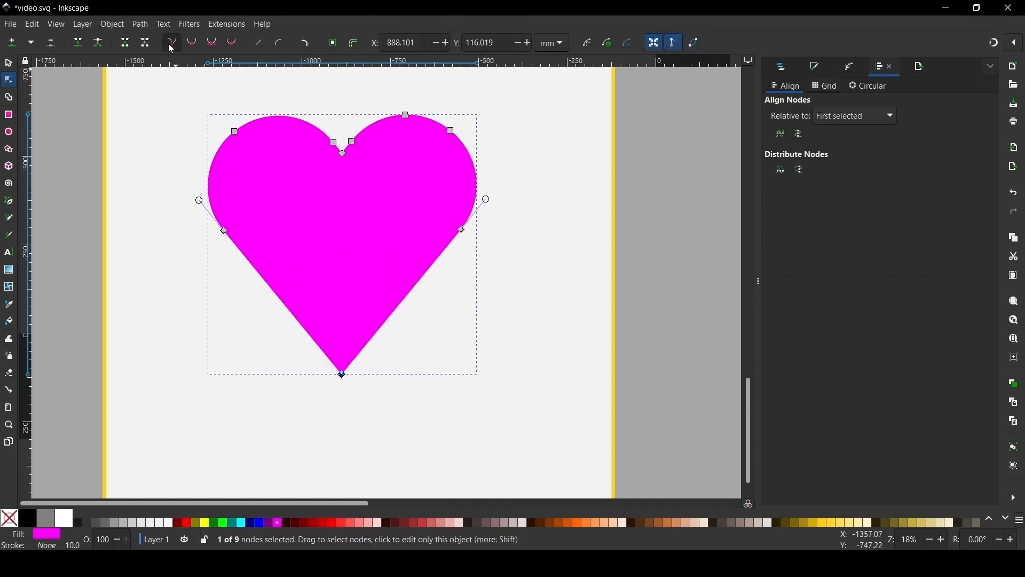
scroll(336, 259, "up", 2)
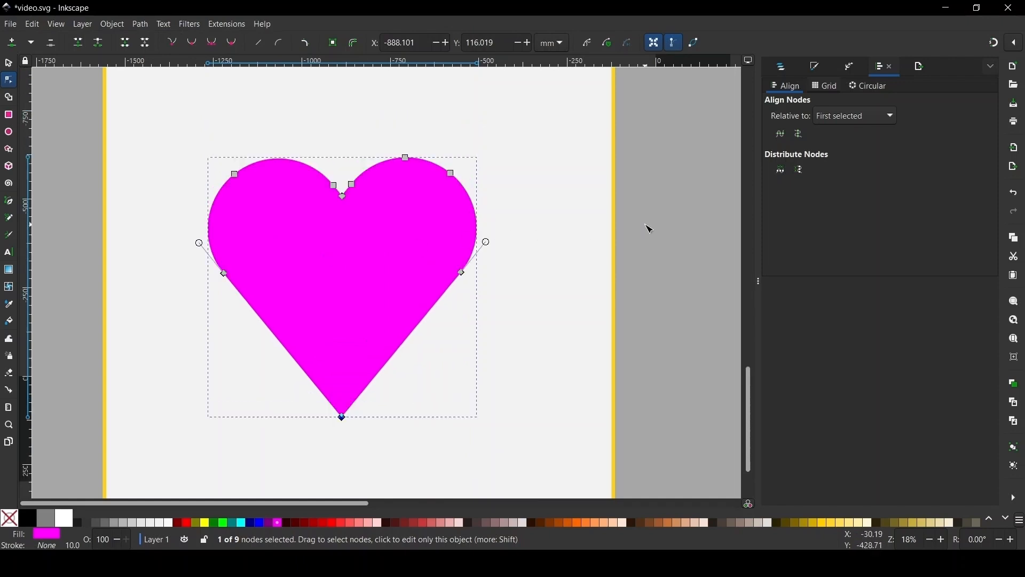
Insert three evenly spaced nodes along each of the heart's two straight lower sides.
left_click(645, 225)
left_click(645, 225)
scroll(370, 287, "down", 2)
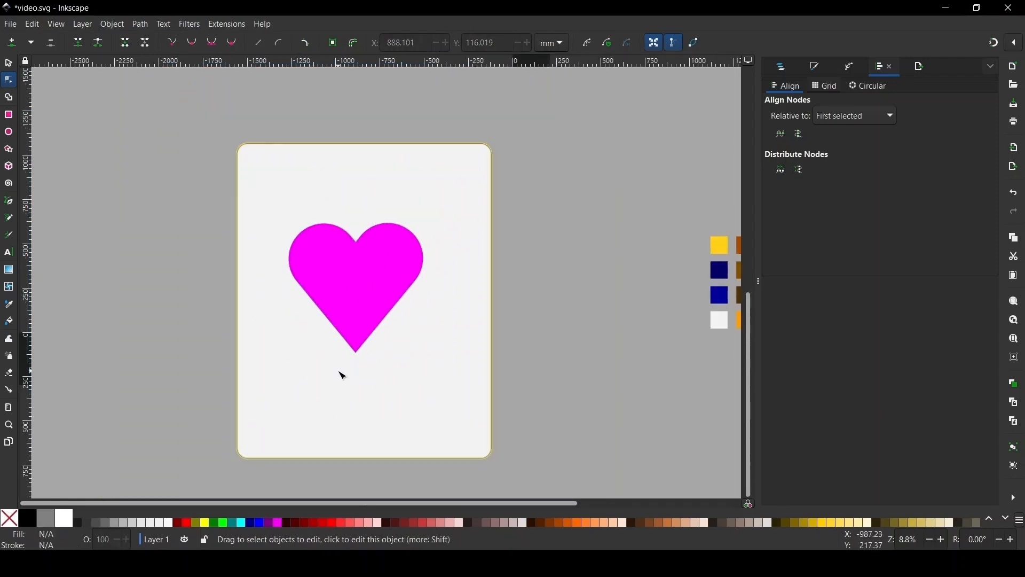
scroll(368, 284, "up", 1)
left_click(368, 284)
scroll(411, 326, "up", 1)
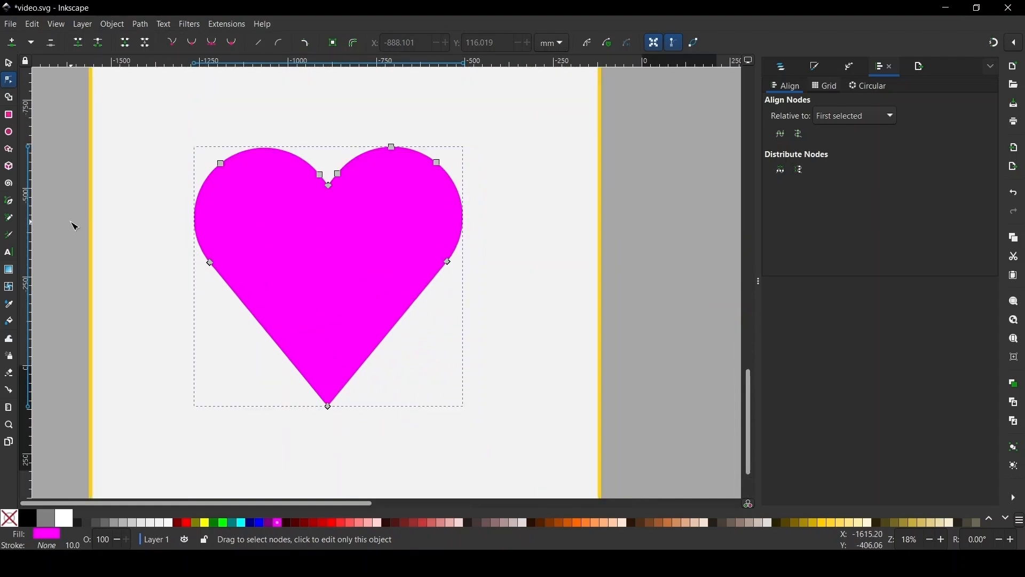
left_click_drag(70, 222, 627, 448)
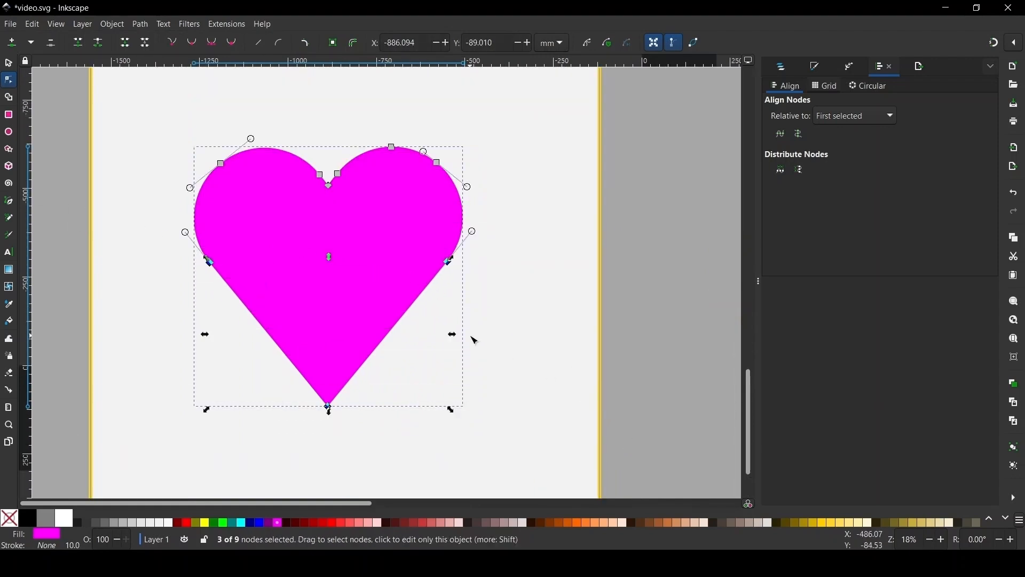
left_click(12, 43)
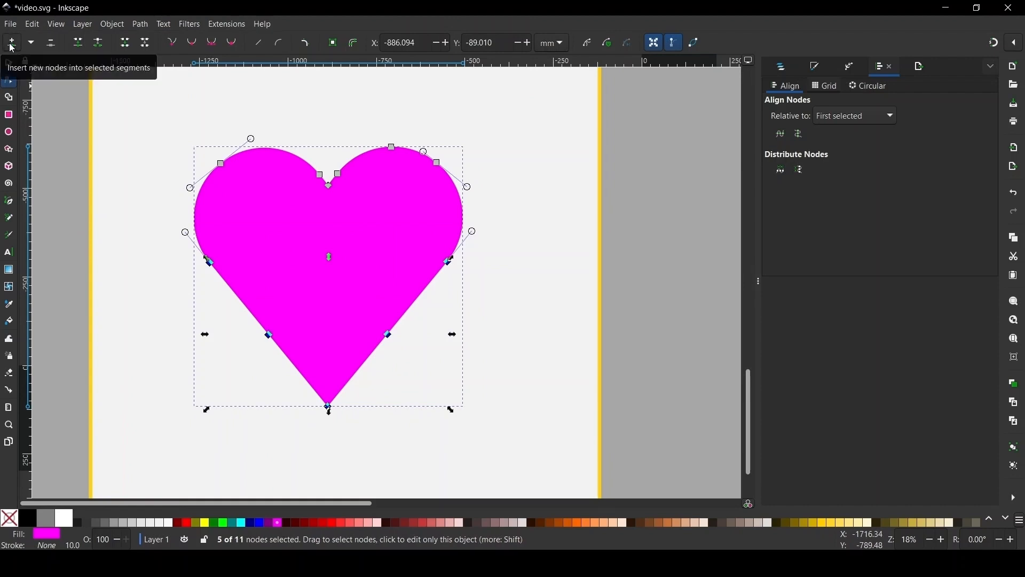
left_click(12, 43)
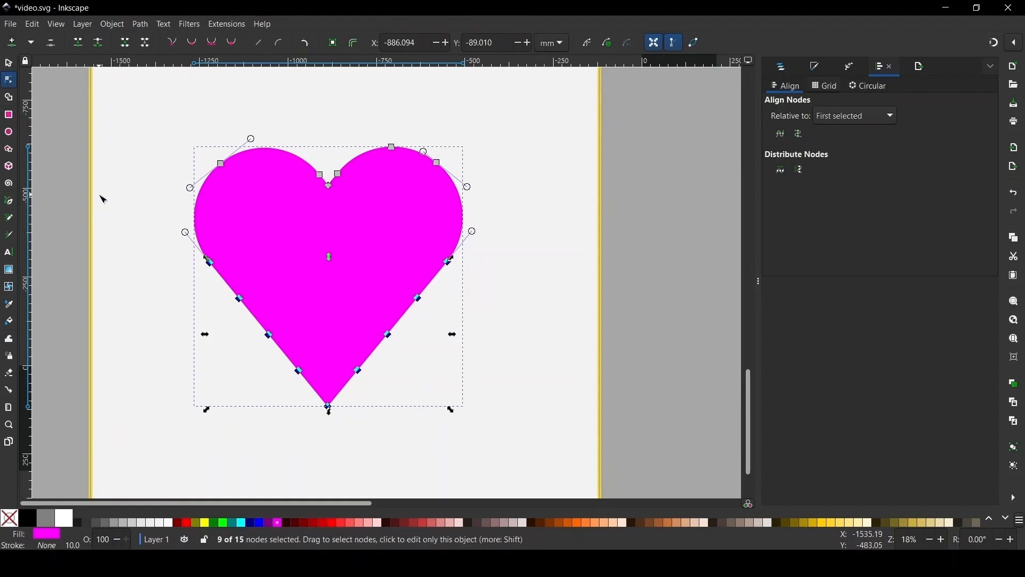
Delete the two nodes where the heart's round lobes meet its straight lower sides, smoothing the curve.
left_click_drag(63, 210, 521, 281)
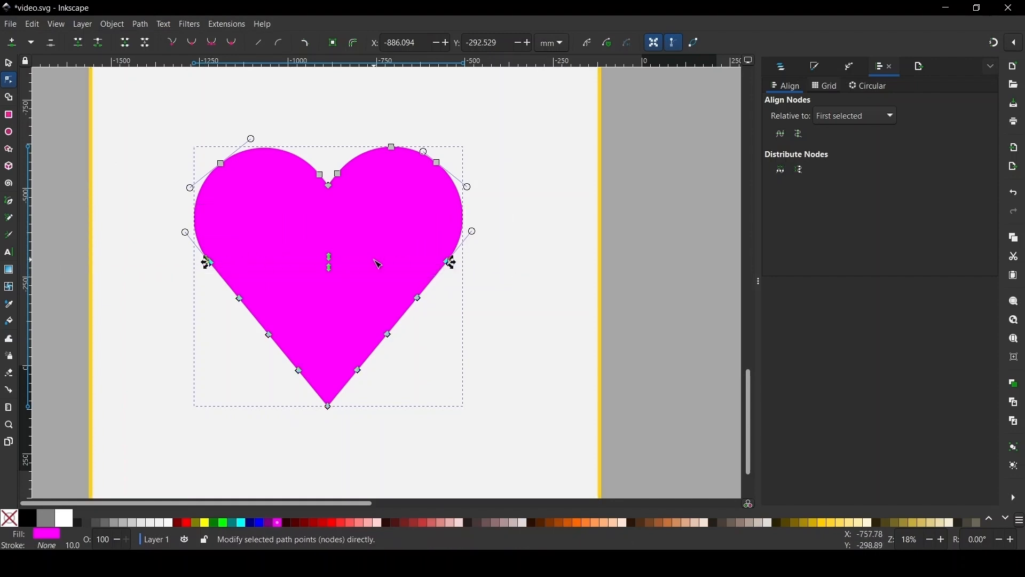
key("Delete")
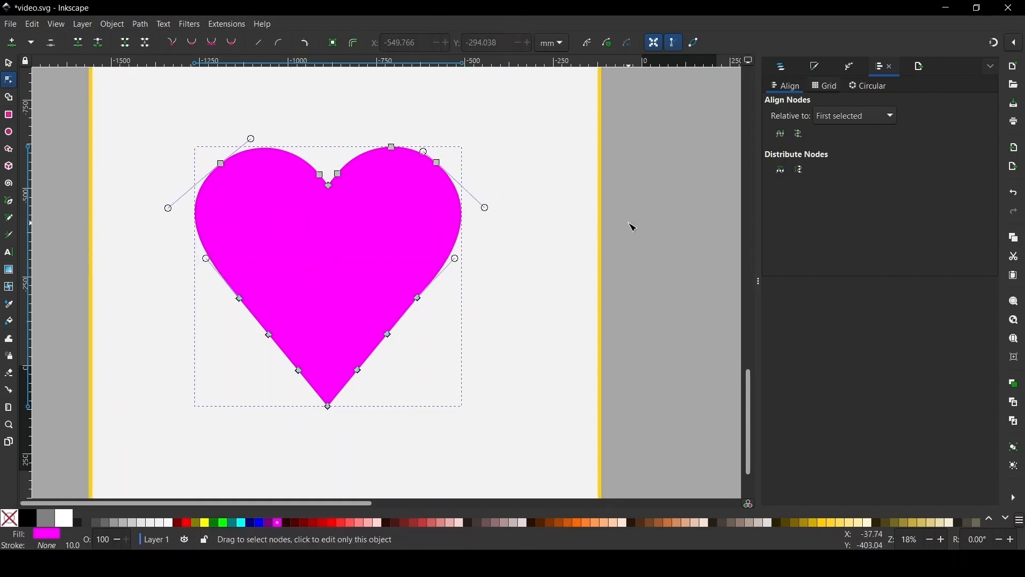
left_click(622, 250)
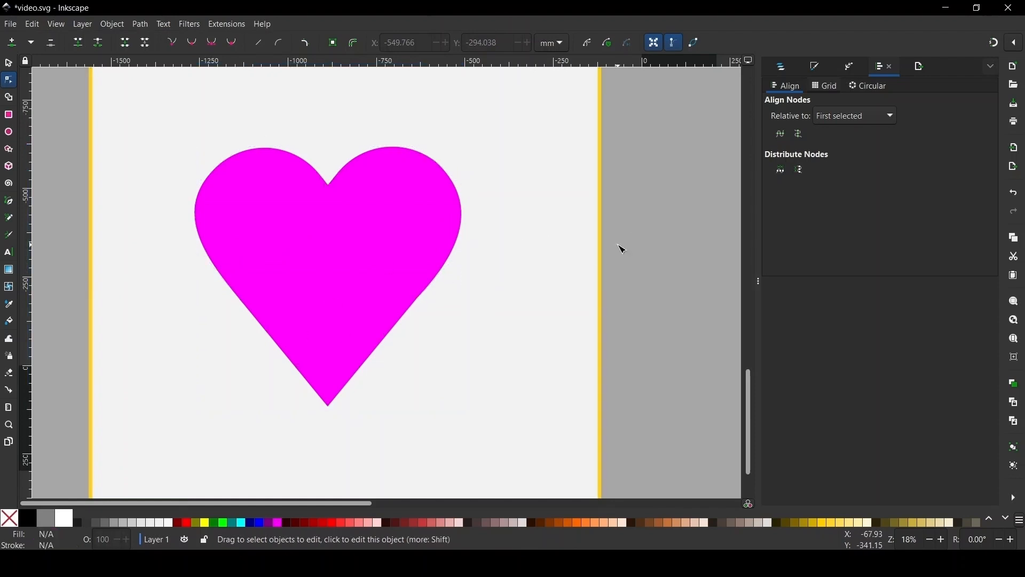
Delete the four extra nodes nearest the tip on the heart's straight lower sides, keeping the tip node.
left_click(309, 267)
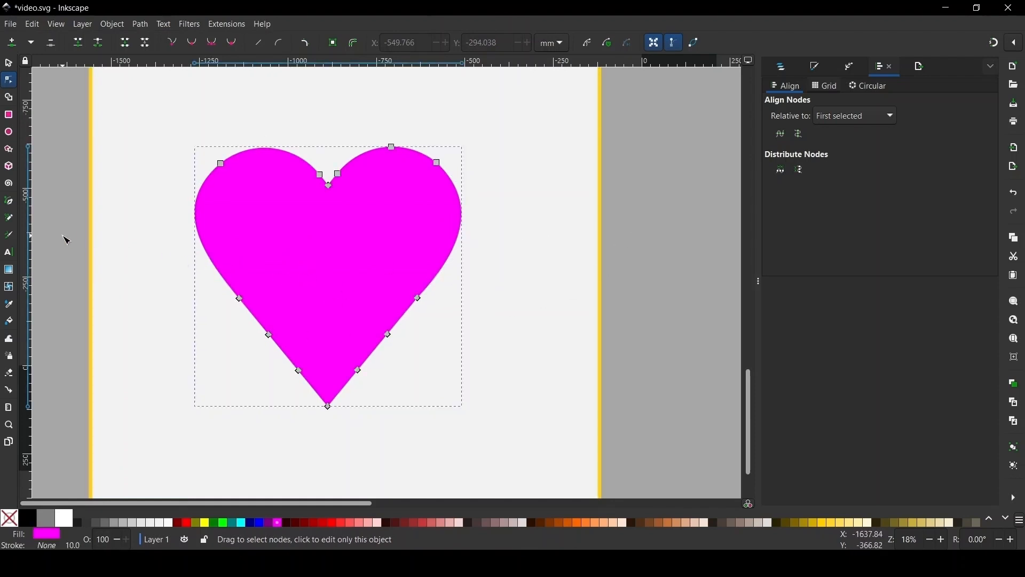
left_click_drag(63, 236, 554, 351)
left_click(556, 348)
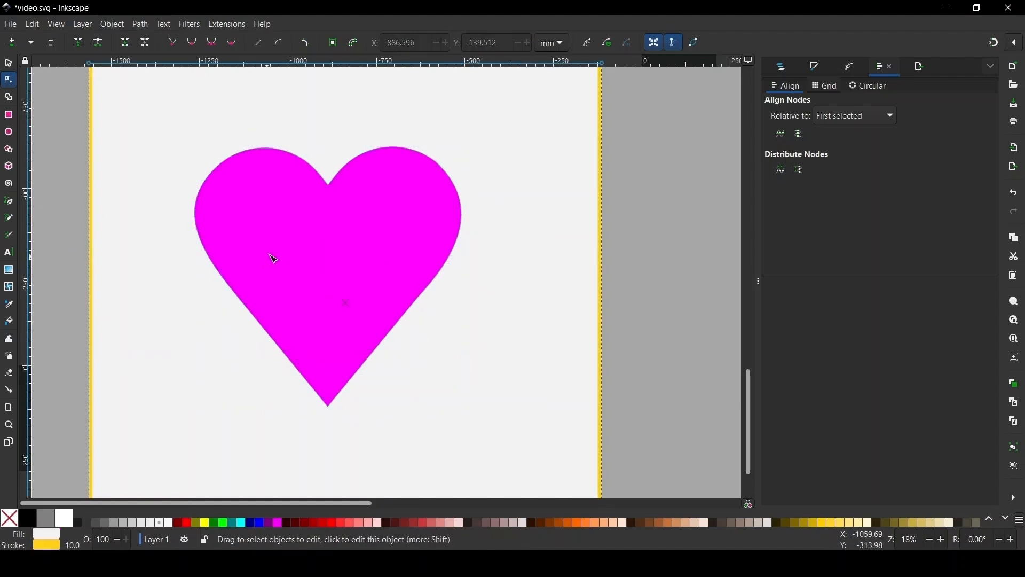
left_click(273, 260)
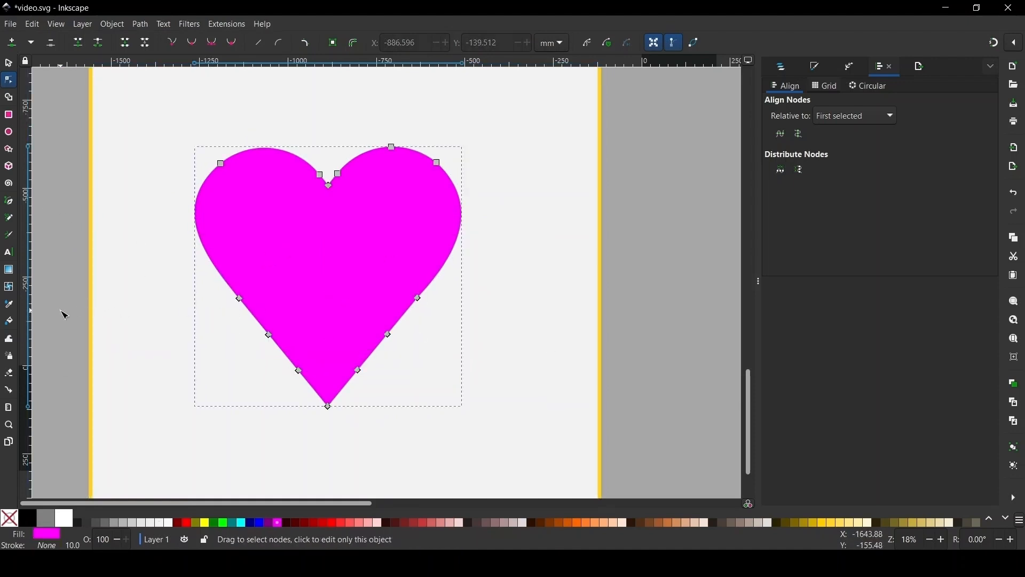
left_click_drag(64, 315, 500, 397)
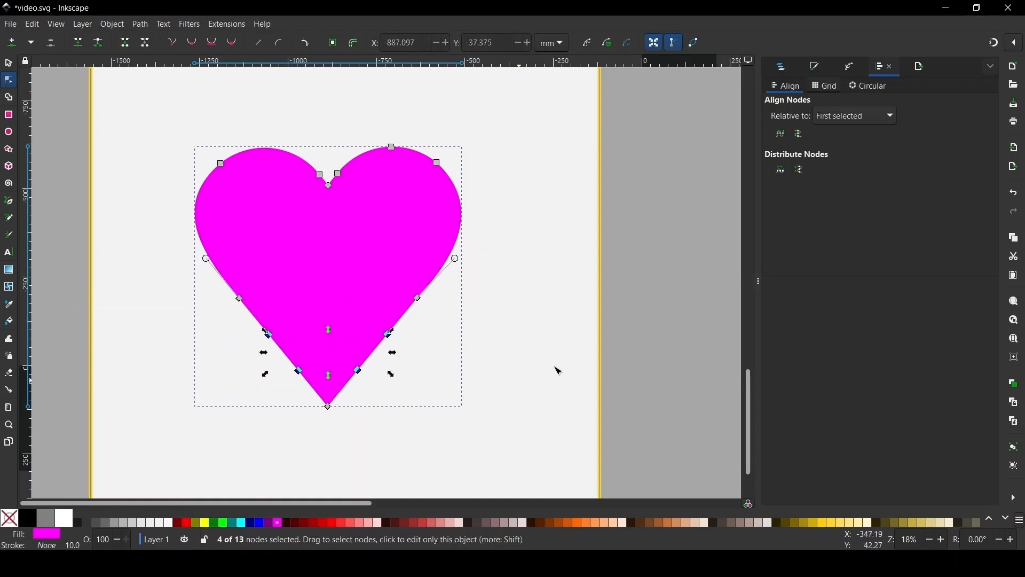
key("Escape")
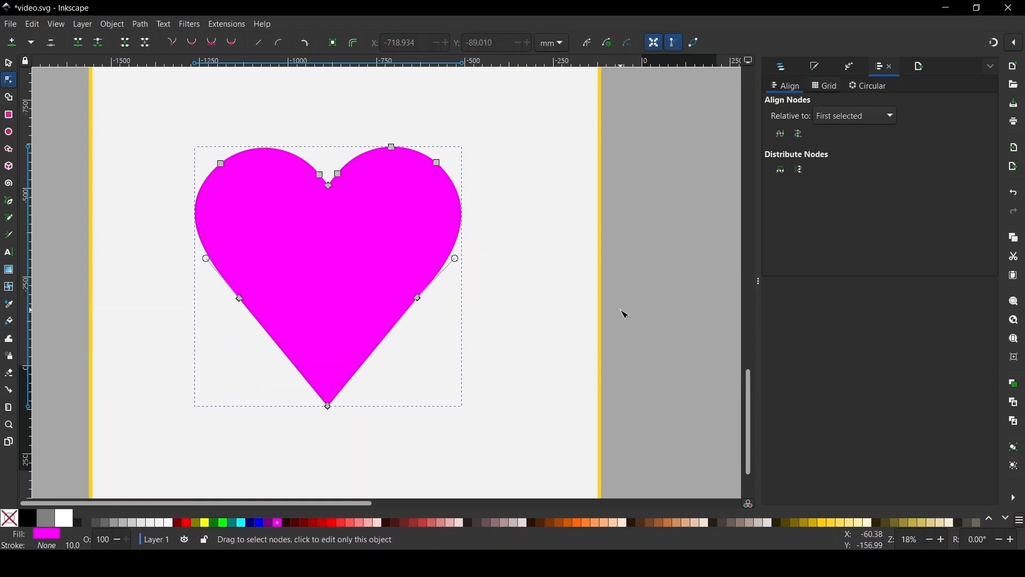
Center the heart horizontally and vertically on the card rectangle, using the card as the alignment reference.
scroll(395, 330, "down", 1, "ctrl")
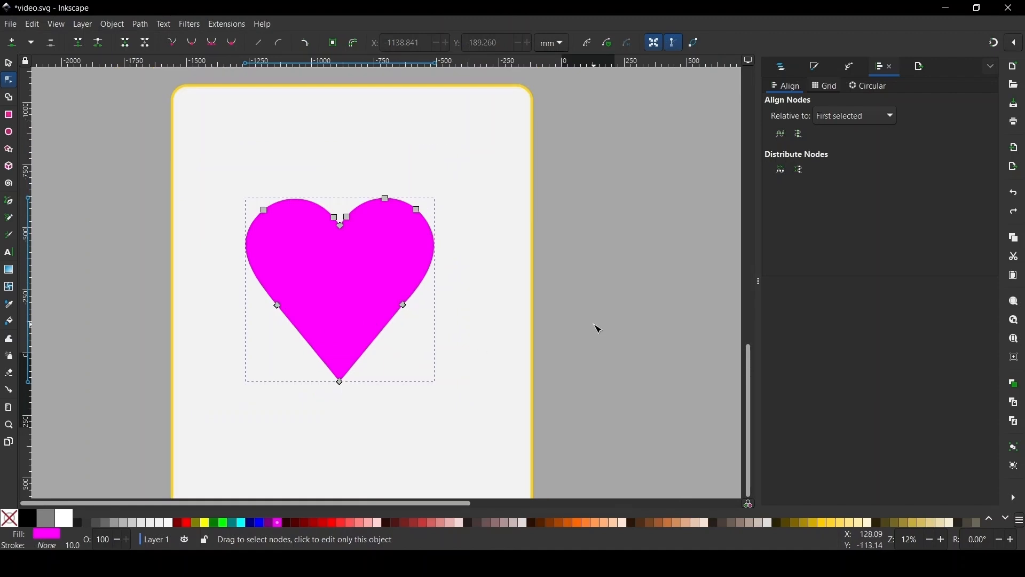
left_click(596, 328)
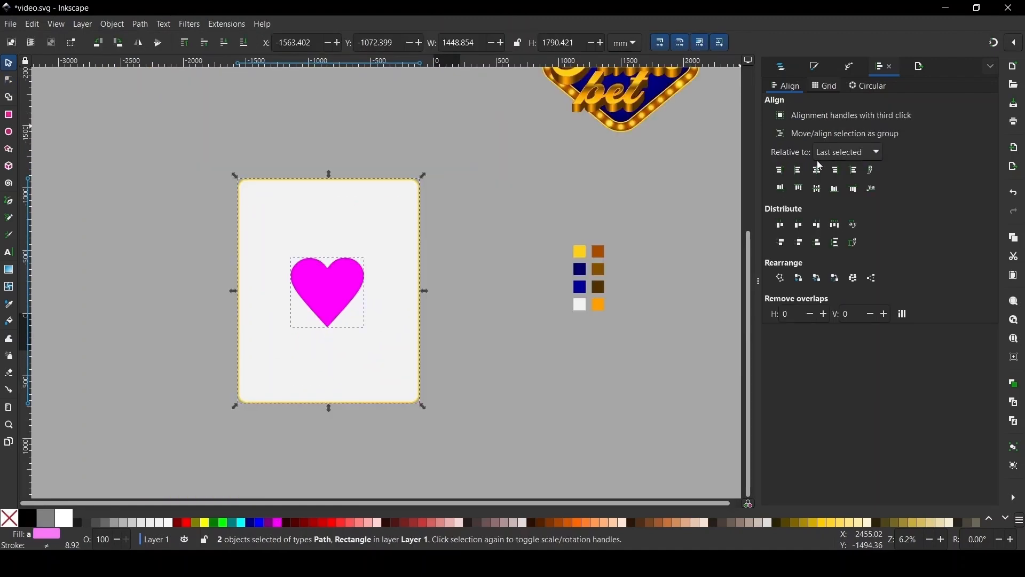
left_click(818, 171)
left_click(817, 190)
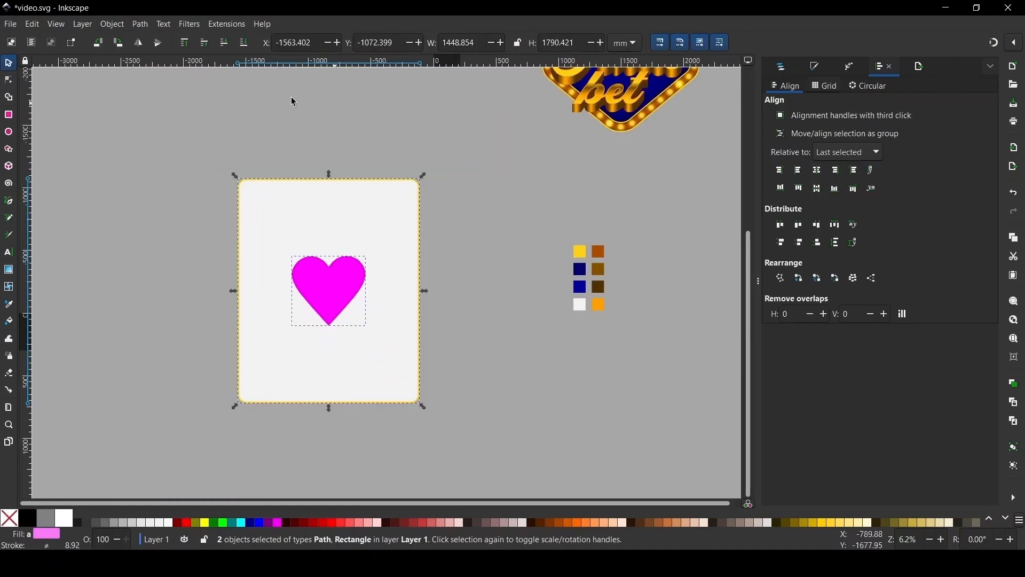
left_click(442, 324)
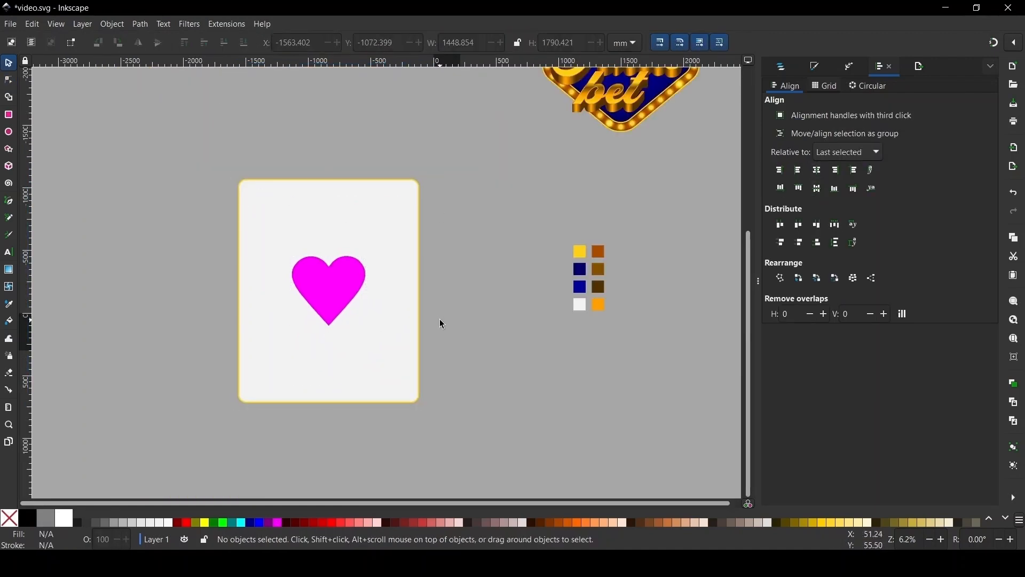
Change the heart's fill from magenta to dark red.
left_click(357, 302)
left_click(316, 527)
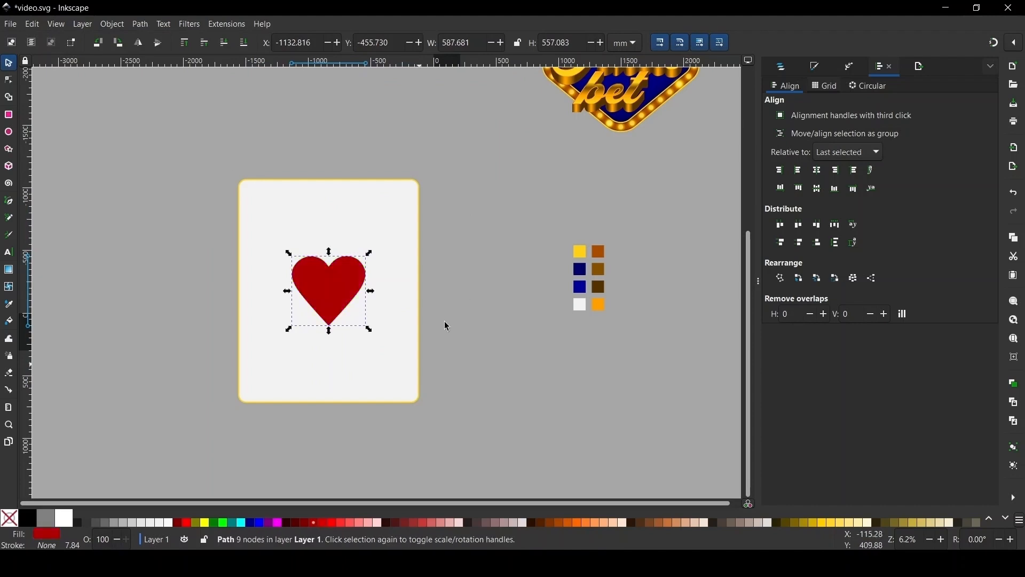
left_click(456, 273)
scroll(313, 280, "up", 2)
scroll(320, 279, "down", 1)
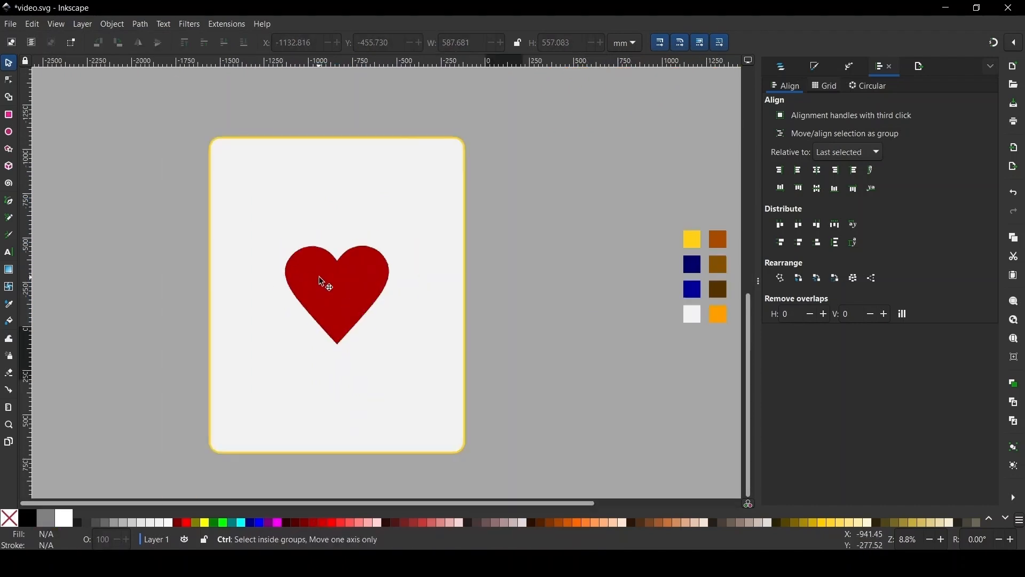
scroll(328, 254, "up", 1)
scroll(336, 279, "down", 2)
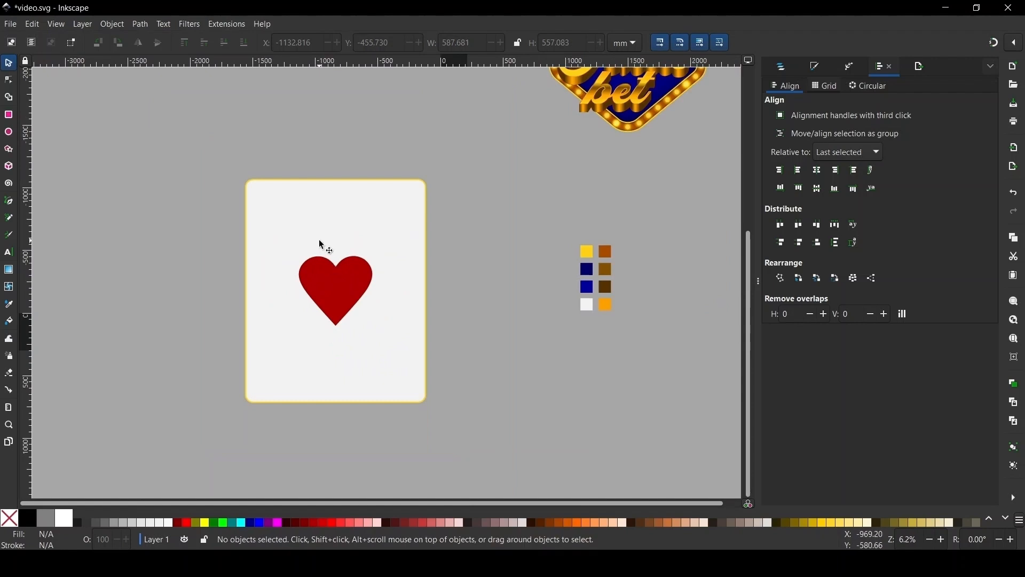
Add a text letter "A", enlarged to about 691 by 566 mm, over the card's upper-left corner.
key("t")
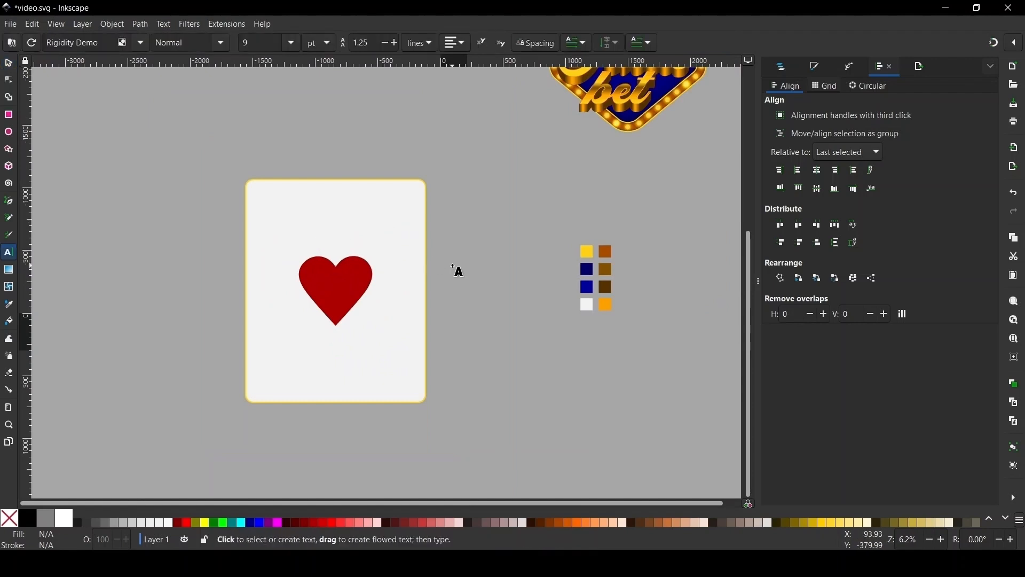
left_click(453, 265)
type("A")
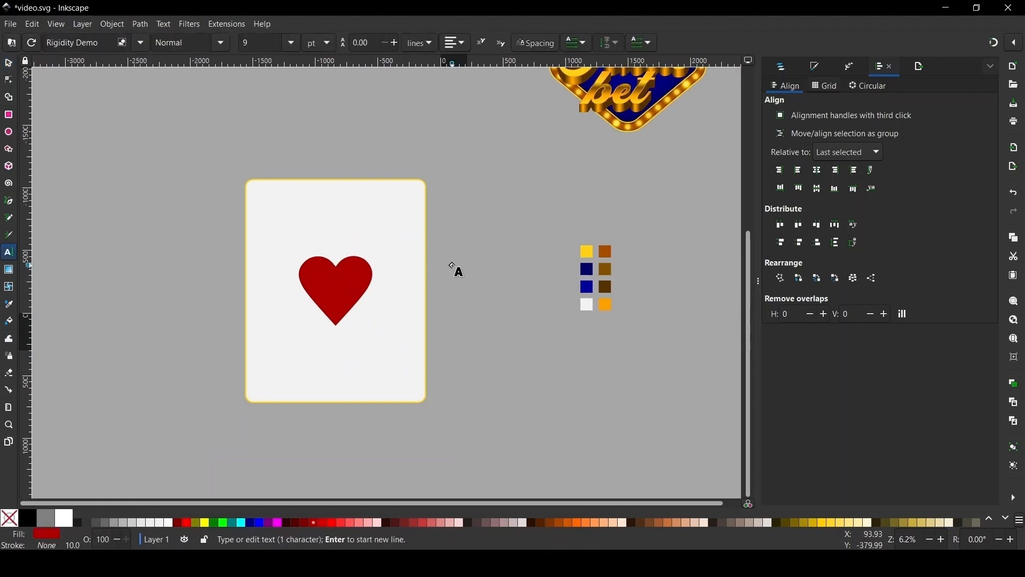
left_click(9, 64)
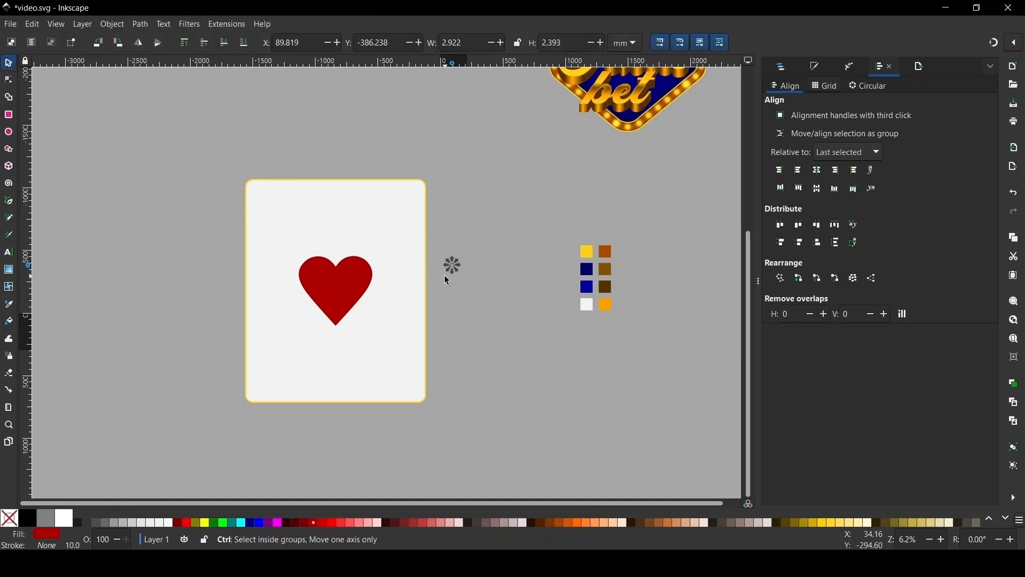
left_click_drag(456, 277, 454, 302)
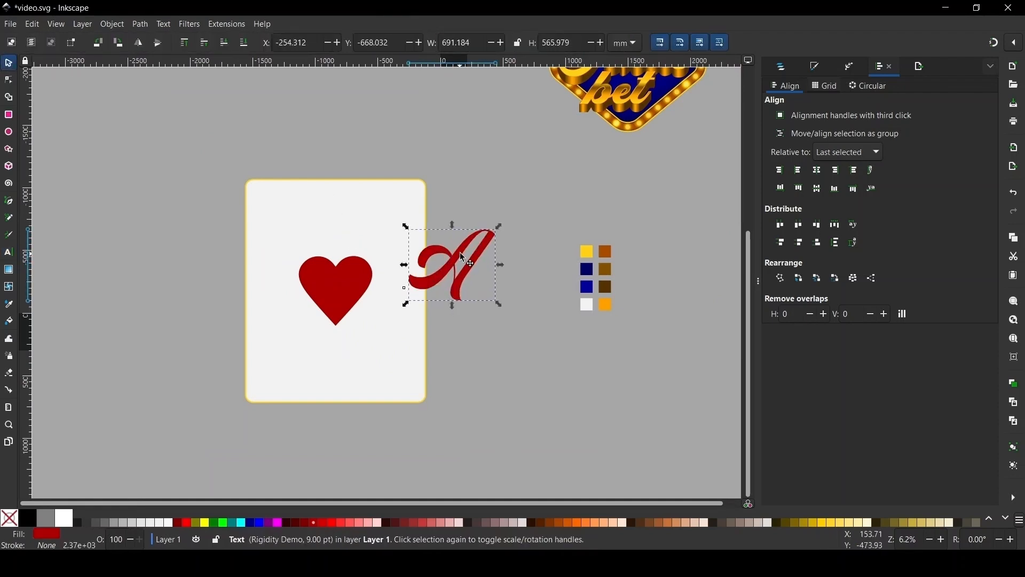
left_click_drag(450, 241, 276, 204)
Change the font of the letter "A" to Anton.
key("t")
key("ctrl+a")
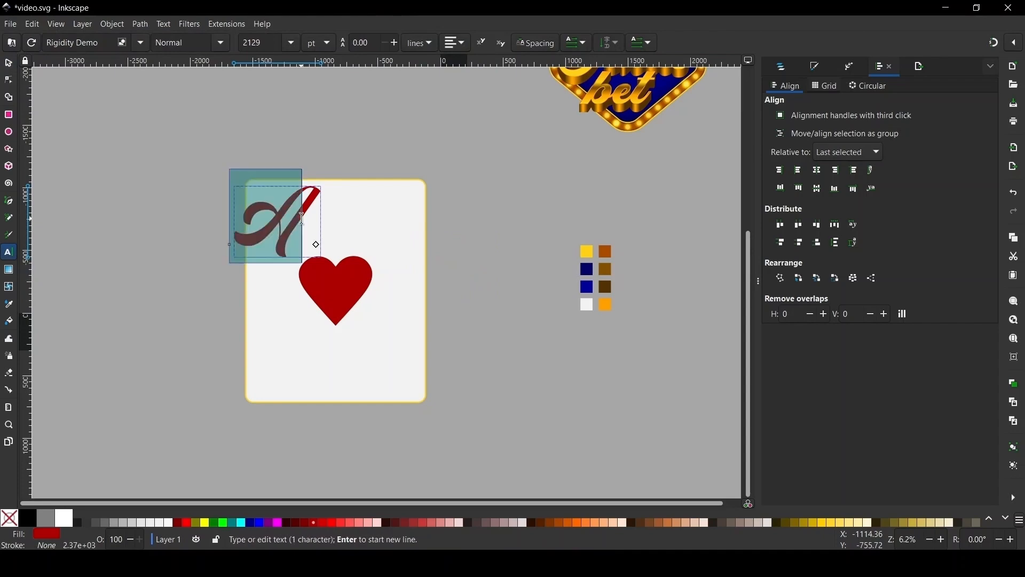
left_click(138, 45)
scroll(87, 79, "up", 11)
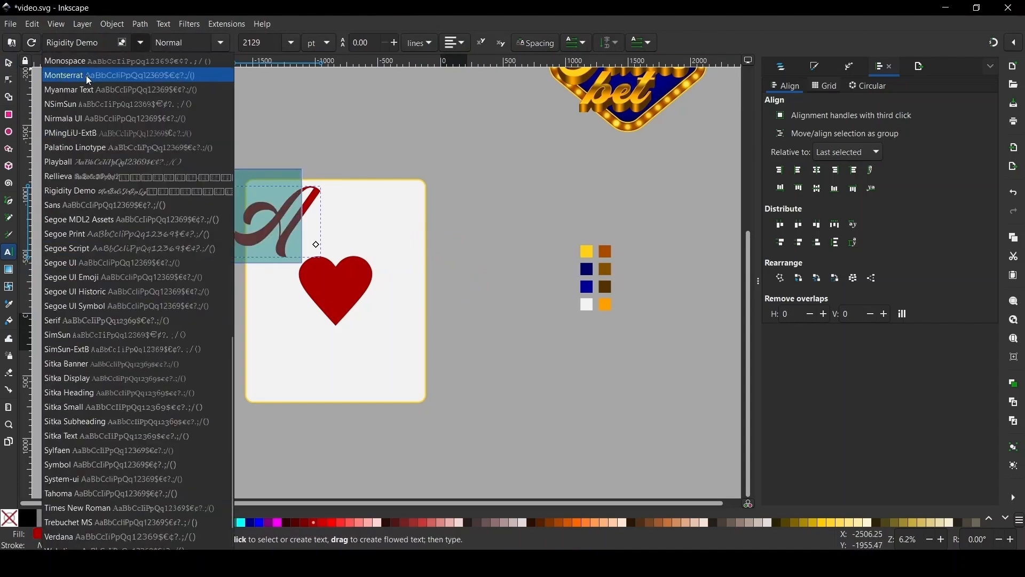
scroll(56, 71, "up", 10)
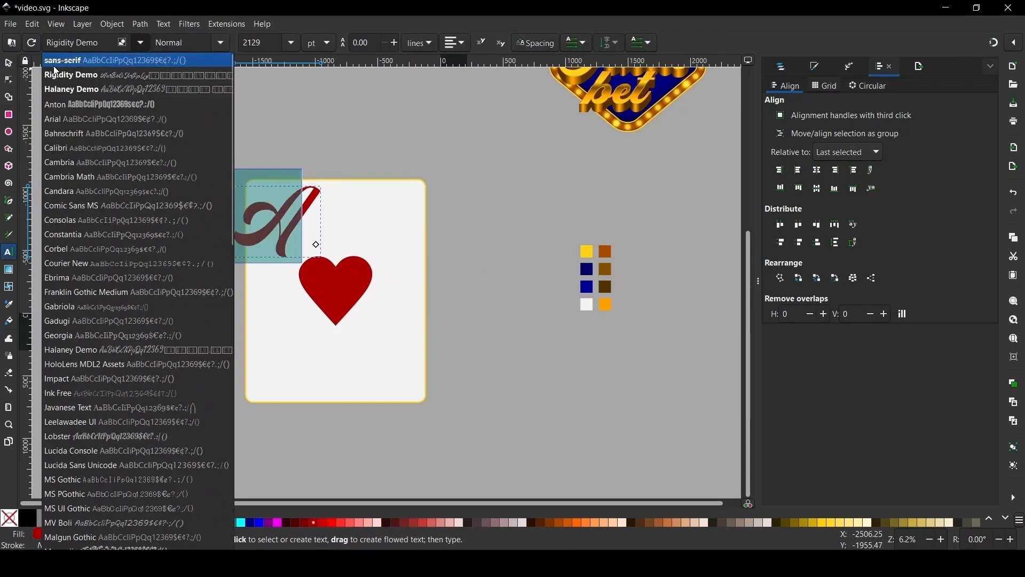
left_click(61, 103)
left_click(7, 64)
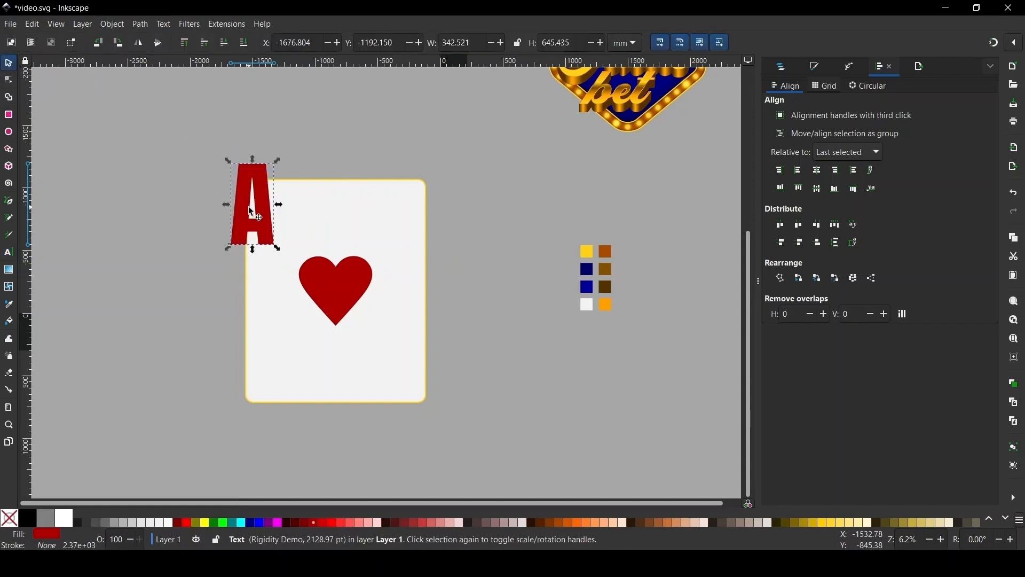
Scale the letter "A" down to about 188 by 354 mm and place it inside the card's upper-left corner.
scroll(249, 206, "up", 3)
left_click_drag(294, 180, 325, 232)
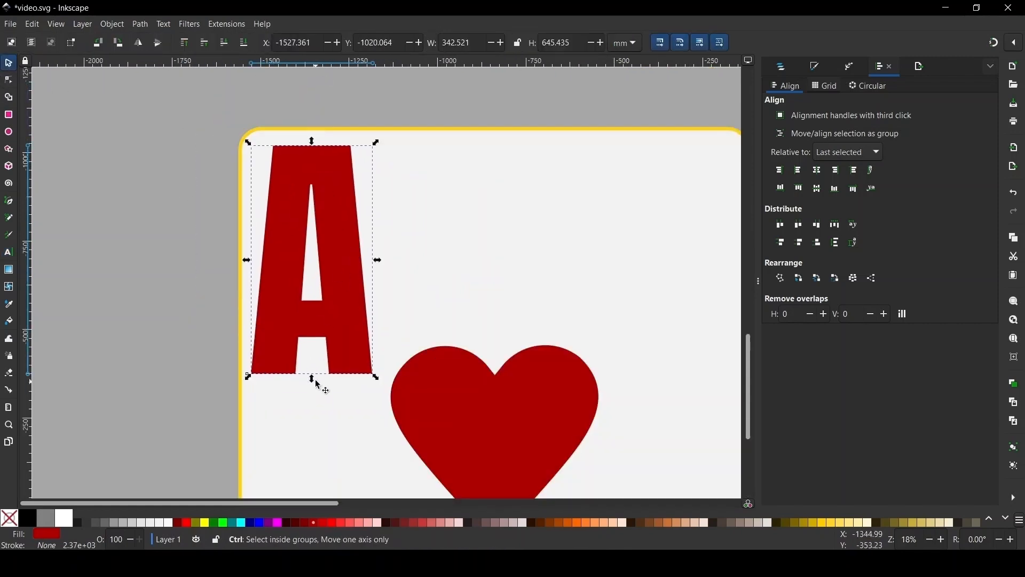
left_click_drag(312, 379, 311, 272)
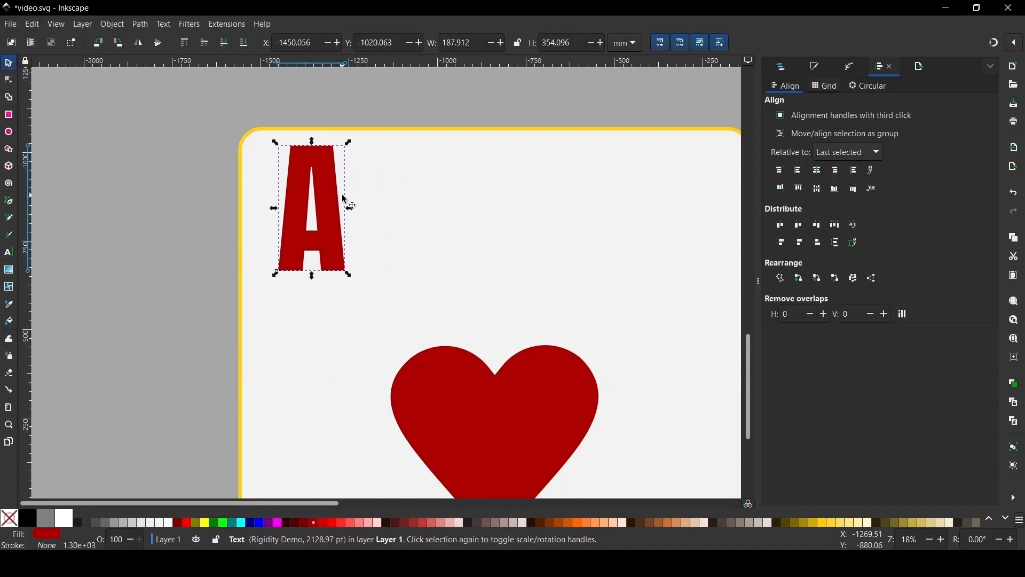
left_click_drag(344, 200, 330, 215)
Stretch the card downward to about 1936 mm high and shift the heart slightly down to suit it.
scroll(330, 215, "down", 5)
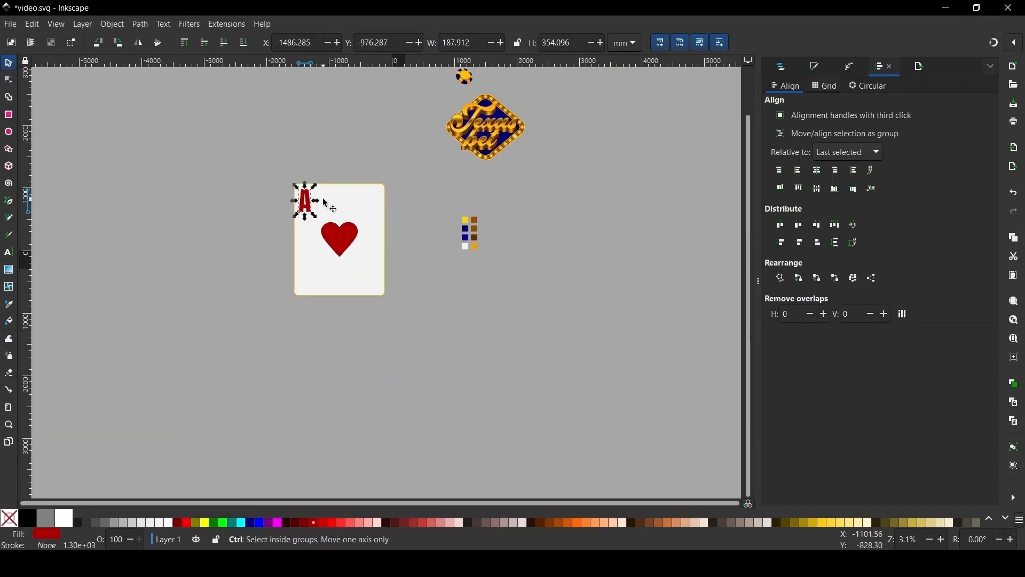
scroll(328, 206, "up", 1)
scroll(357, 280, "up", 1)
left_click(401, 256)
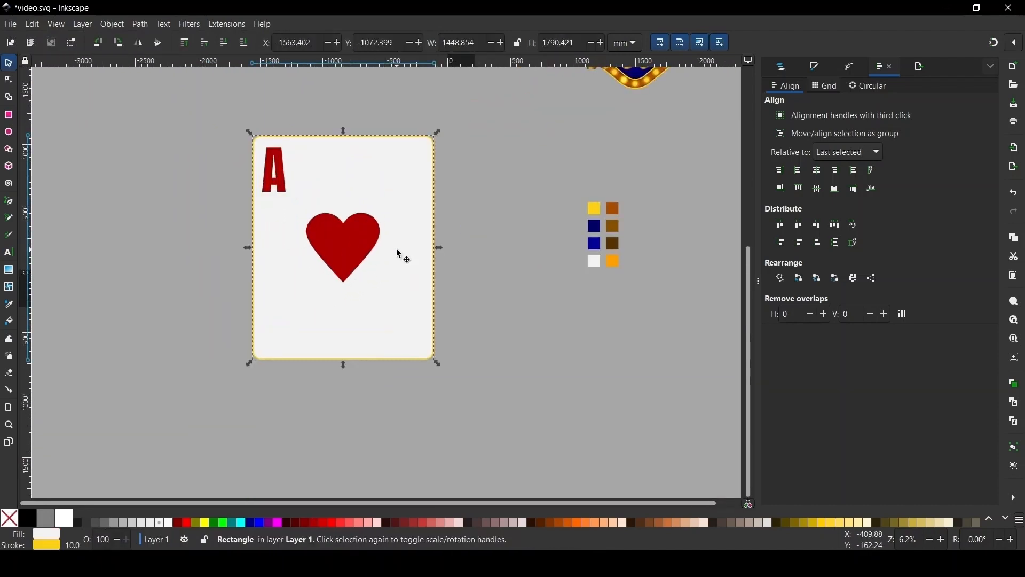
left_click_drag(343, 371, 346, 389)
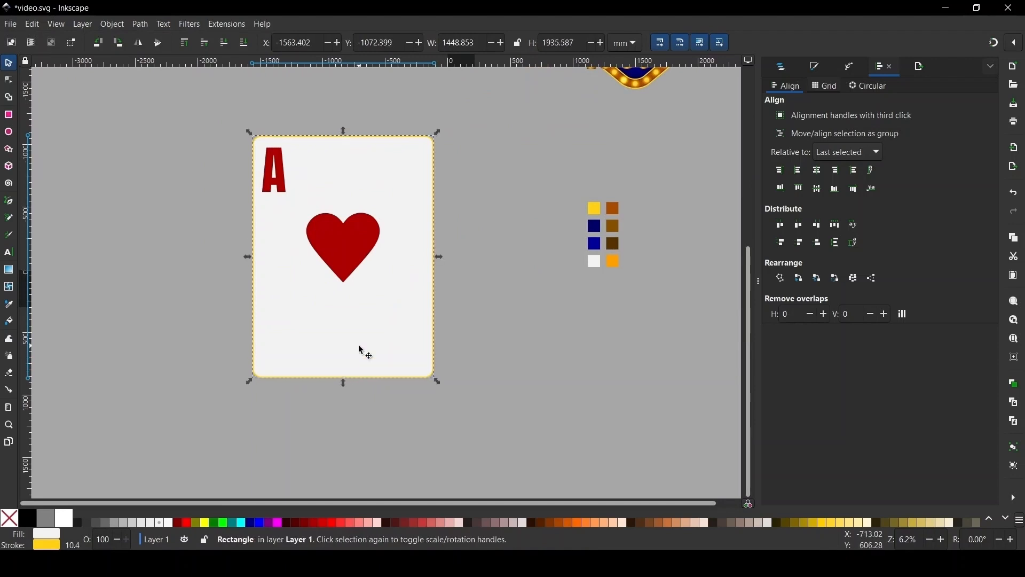
left_click_drag(355, 235, 359, 240)
Fine-tune the rounding radius of the card rectangle's corners.
left_click(415, 222)
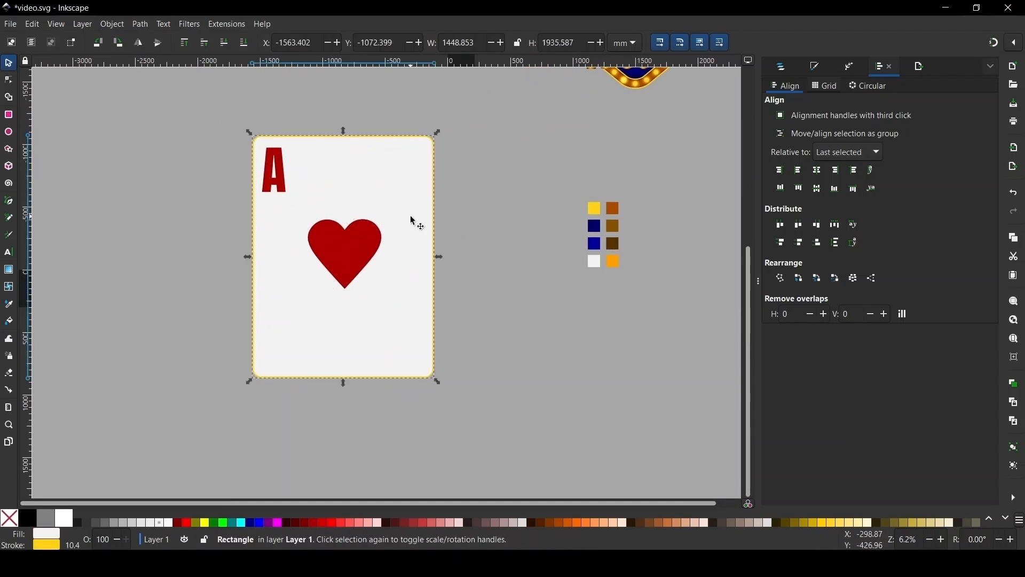
key("n")
left_click_drag(434, 146, 433, 144)
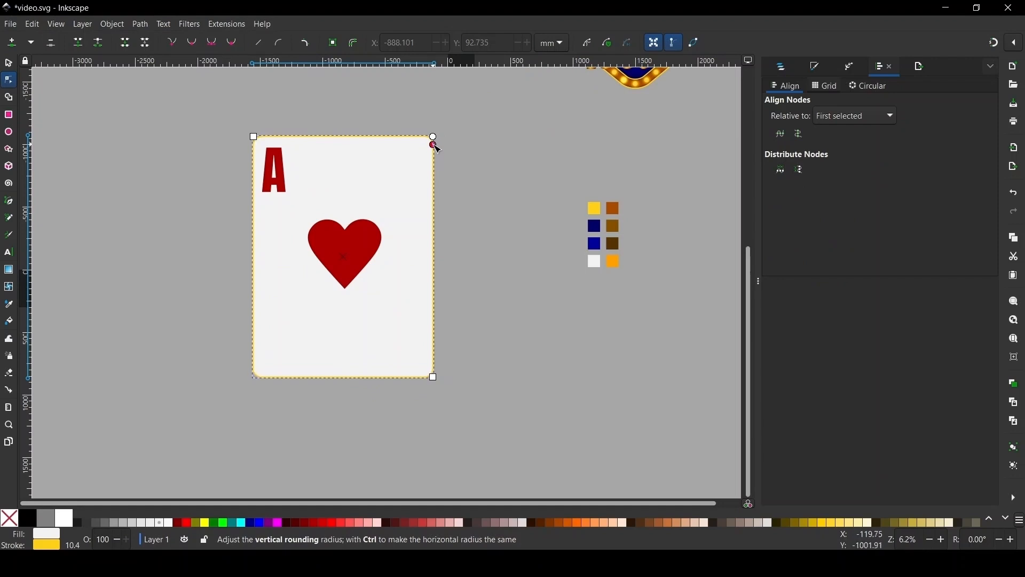
Nudge the letter "A" slightly inward from the card's upper-left corner.
left_click(9, 65)
mouse_move(280, 182)
left_mouse_down()
mouse_move(284, 164)
mouse_move(289, 172)
left_mouse_up()
left_click(328, 283)
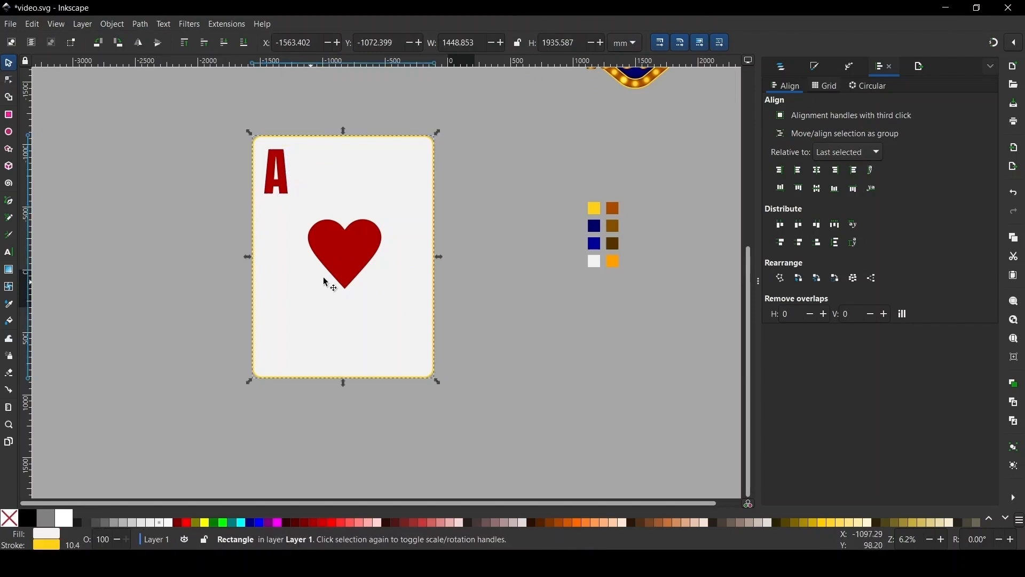
Duplicate the letter "A" and place the copy inside the card's lower-right corner.
left_click(289, 168)
left_click(283, 164)
left_click_drag(283, 164, 426, 349)
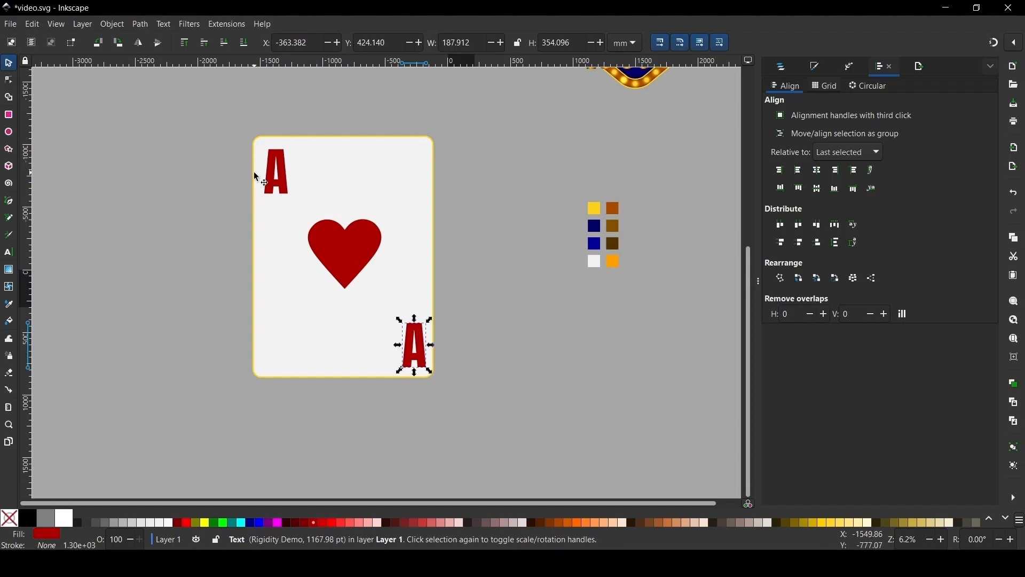
Group the two letters "A" and centre the group horizontally and vertically on the card.
left_click(277, 161, "shift")
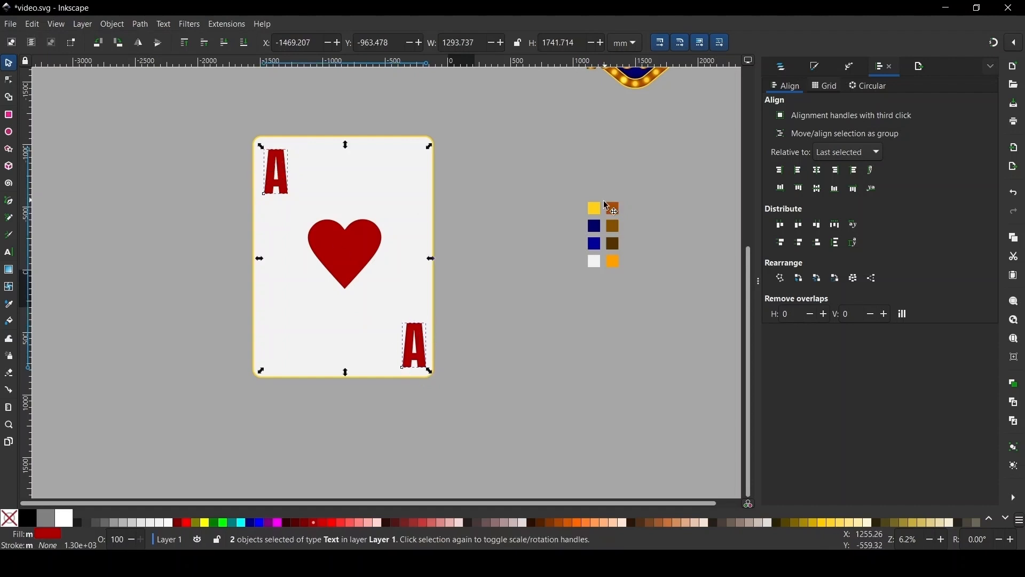
key("ctrl+g")
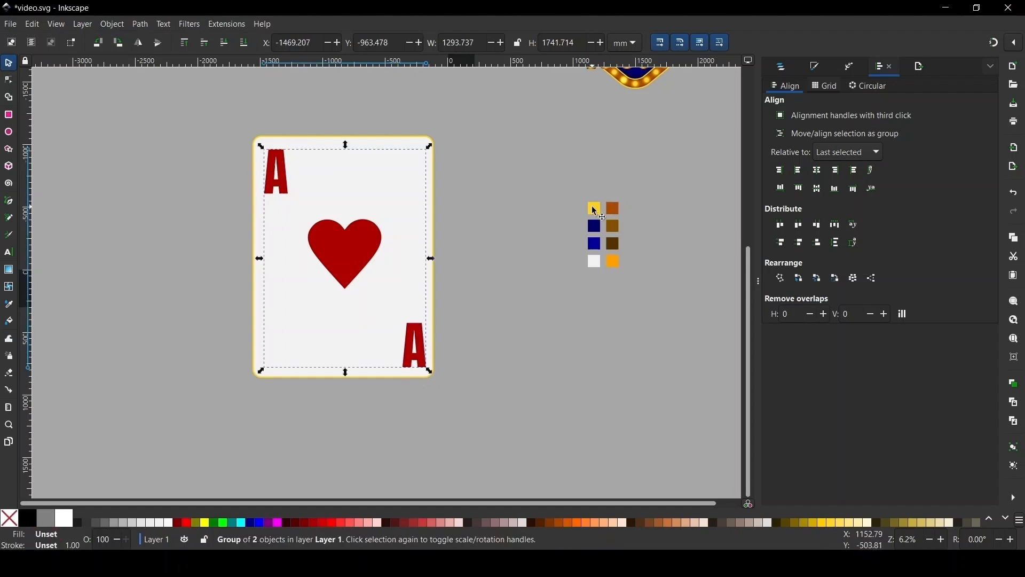
left_click(414, 178, "shift")
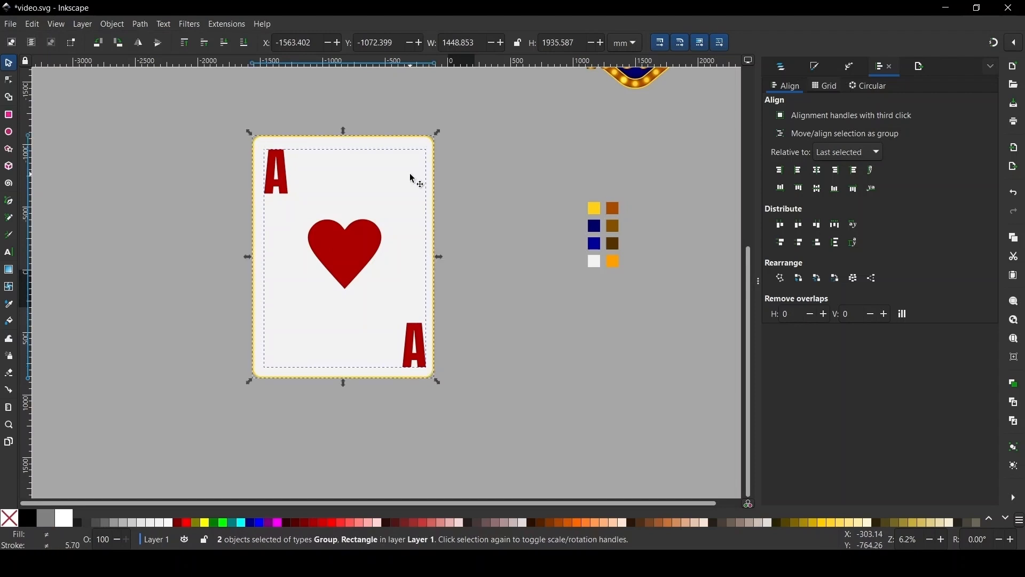
left_click(817, 170)
left_click(816, 188)
left_click(516, 220)
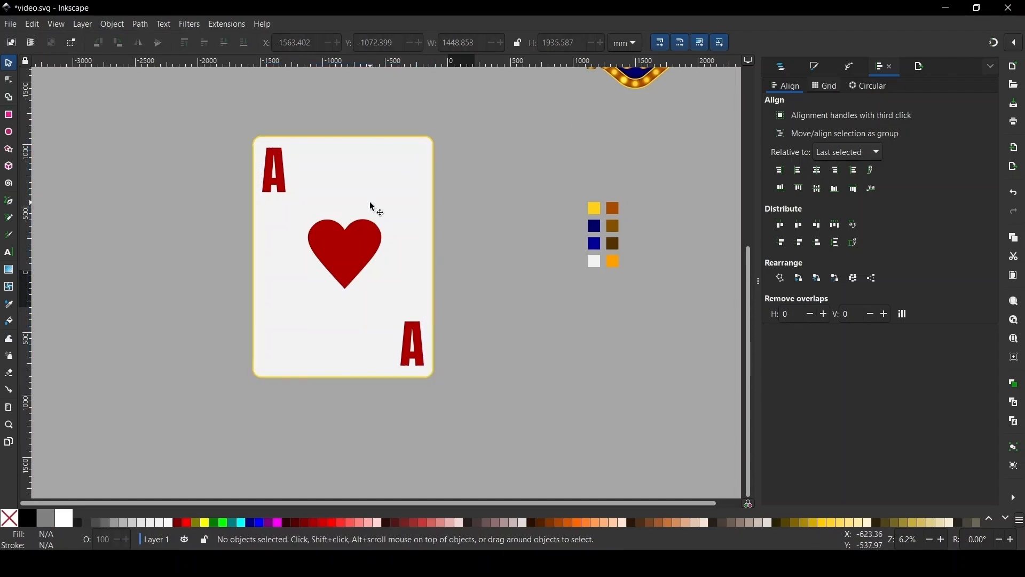
Centre the heart horizontally and vertically on the card rectangle.
scroll(369, 201, "up", 1)
left_click(364, 262)
left_click(401, 183, "shift")
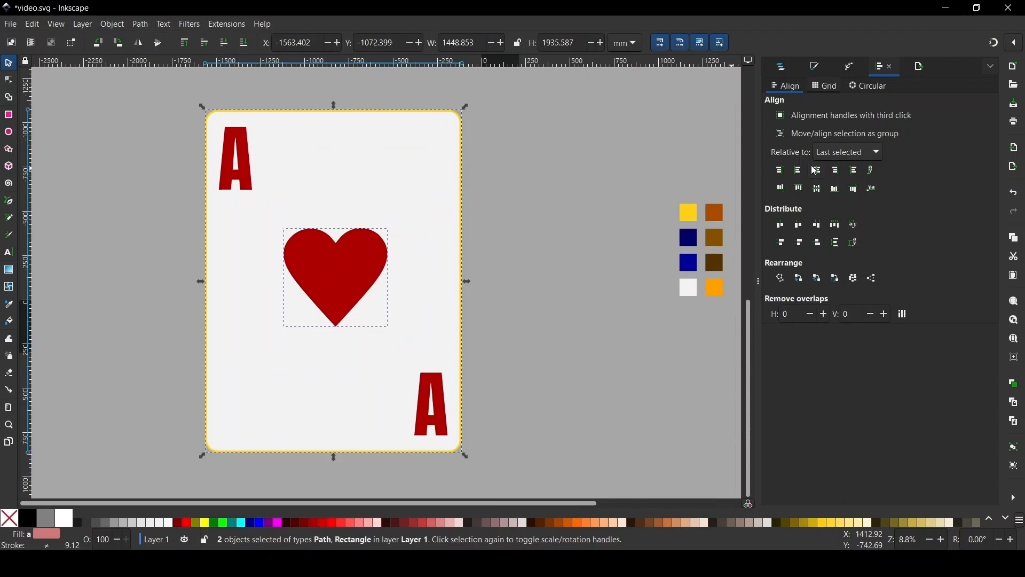
left_click(817, 170)
left_click(817, 188)
left_click(528, 209)
Change the heart's flat fill to a radial gradient.
scroll(331, 287, "down", 1, "ctrl")
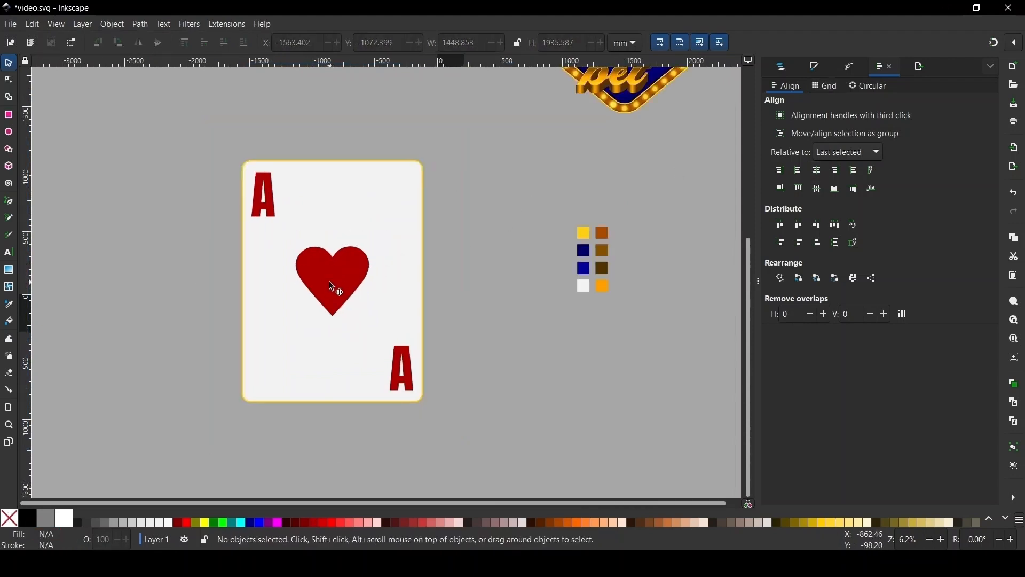
scroll(329, 282, "down", 1)
scroll(331, 283, "up", 1)
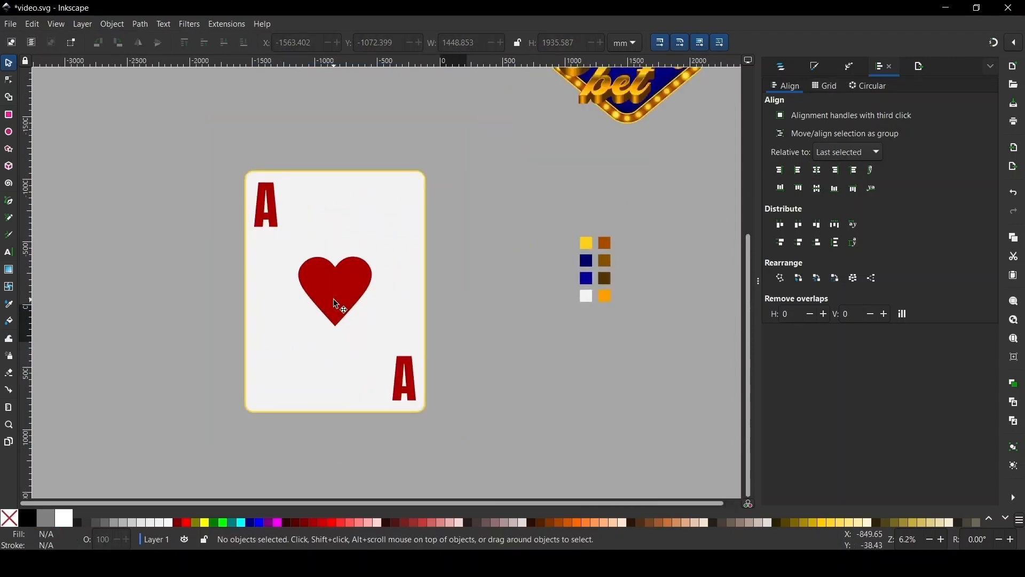
left_click(333, 299)
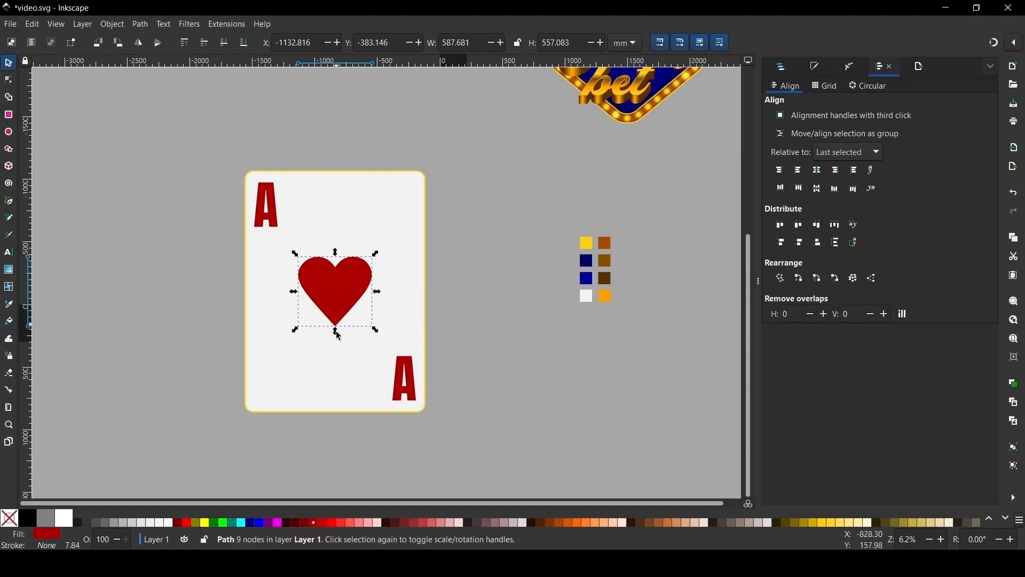
scroll(339, 335, "up", 1)
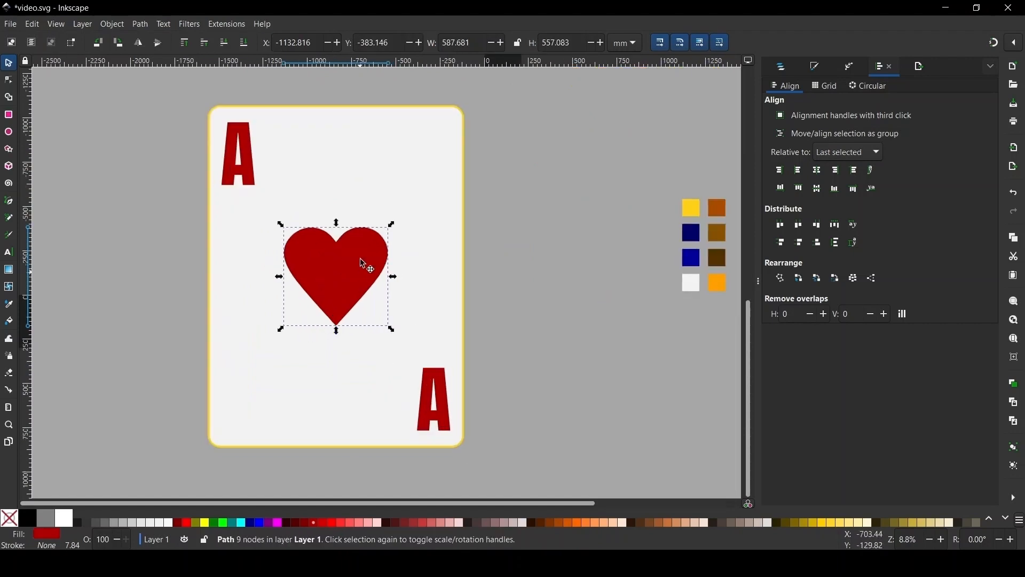
left_click(818, 69)
left_click(821, 91)
left_click(795, 89)
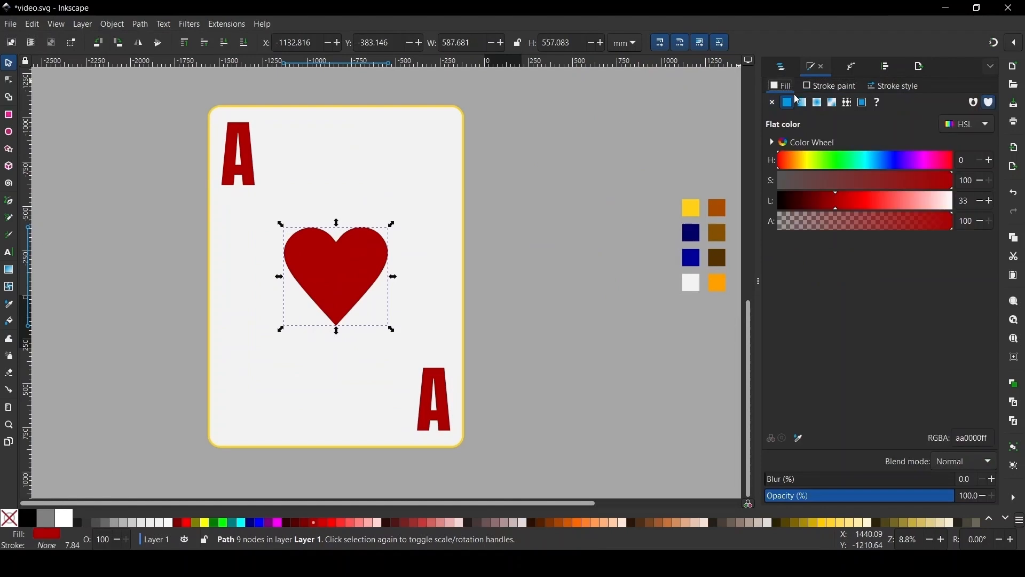
left_click(817, 103)
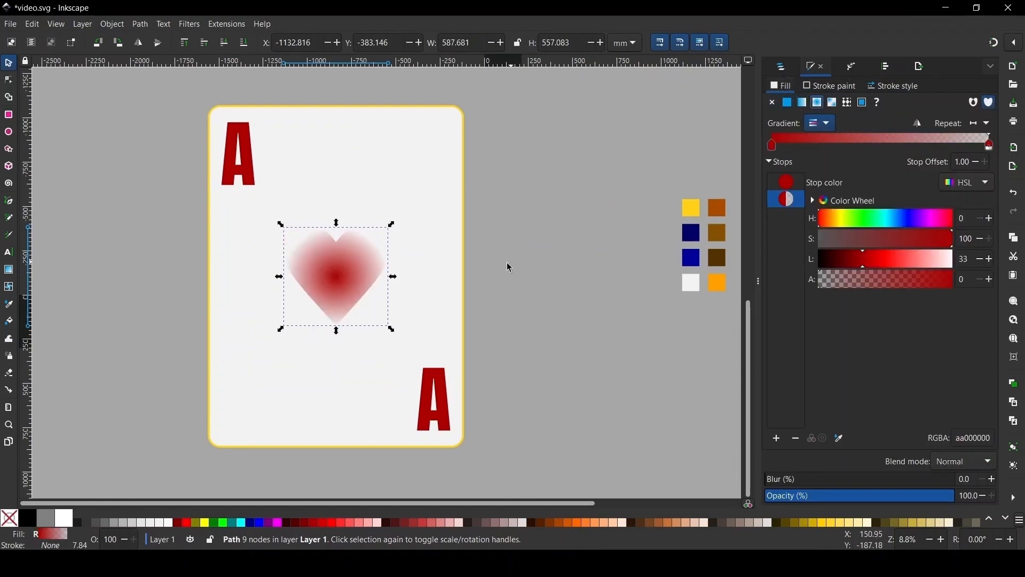
Colour the heart gradient's centre stop bright red (ff0000) and its outer stop opaque dark red (aa0000).
key("g")
left_click(337, 277)
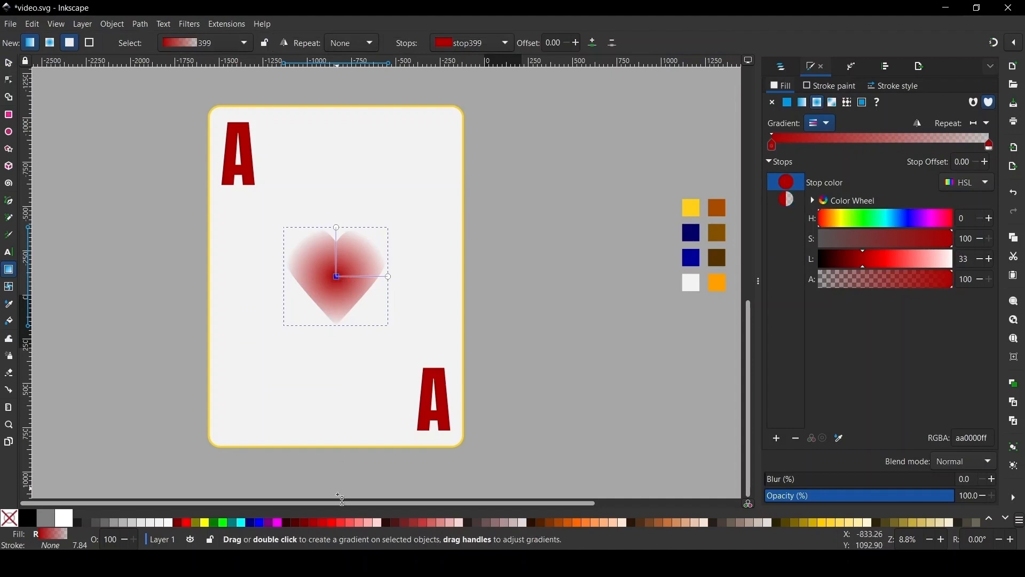
left_click(333, 522)
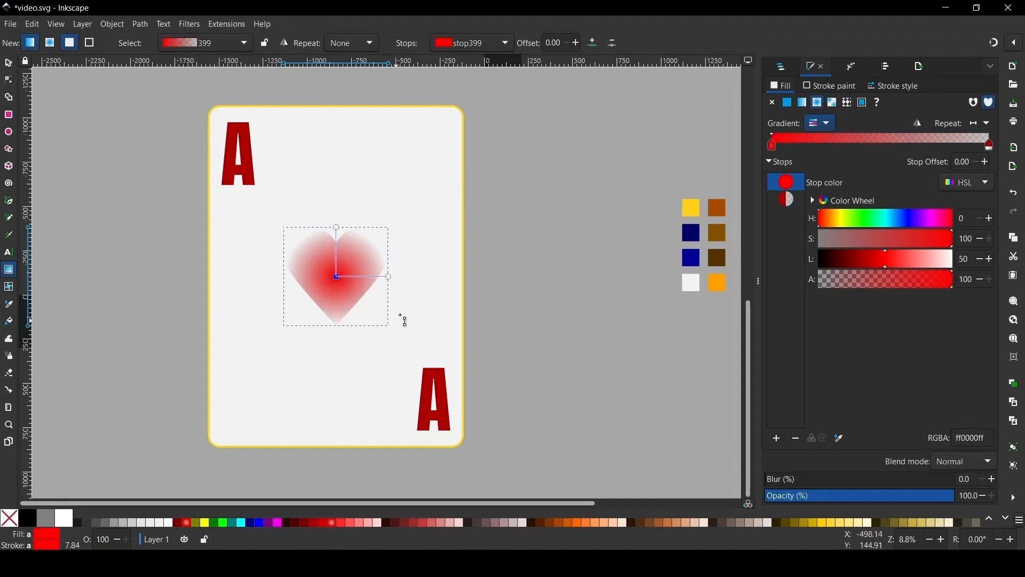
left_click(388, 277)
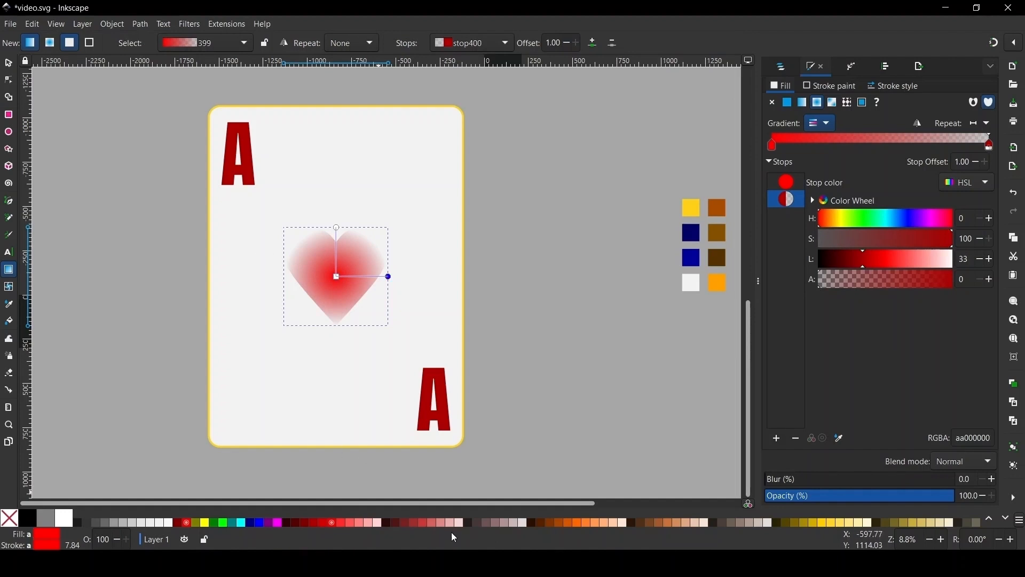
left_click(314, 522)
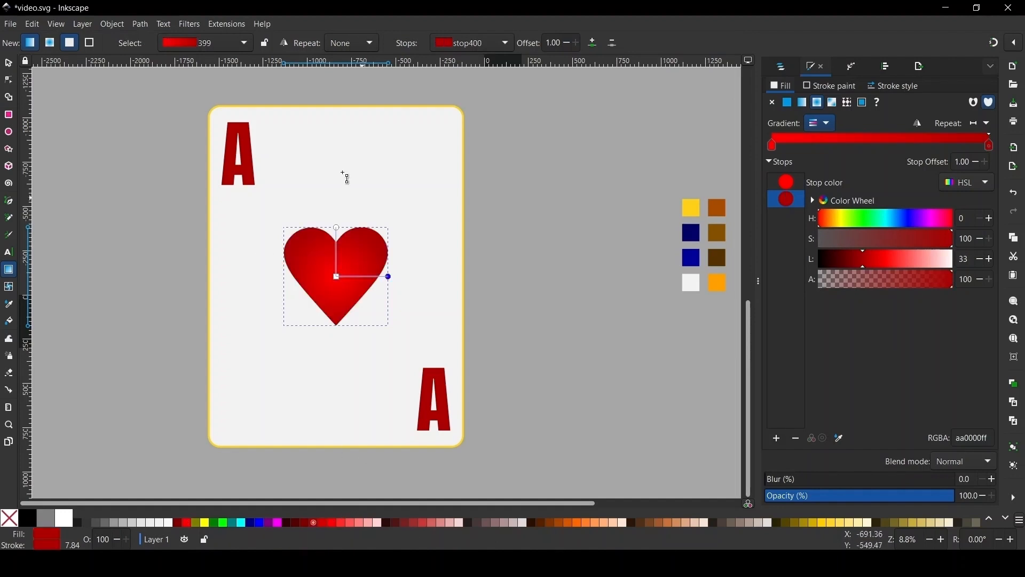
Move the centre of the heart's radial gradient straight down toward the heart's lower tip.
scroll(339, 303, "up", 4)
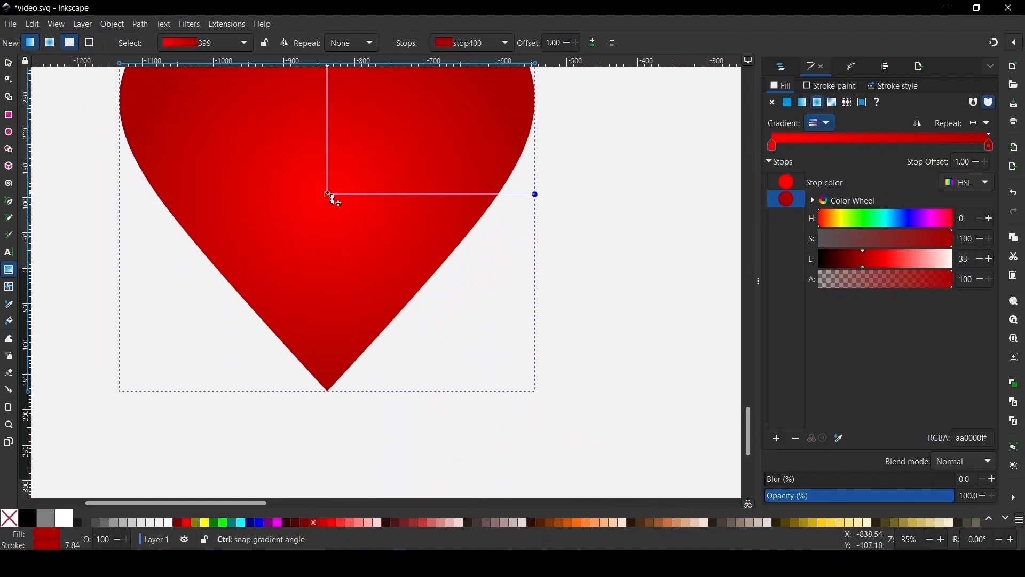
left_click_drag(327, 194, 327, 249)
scroll(328, 273, "down", 4)
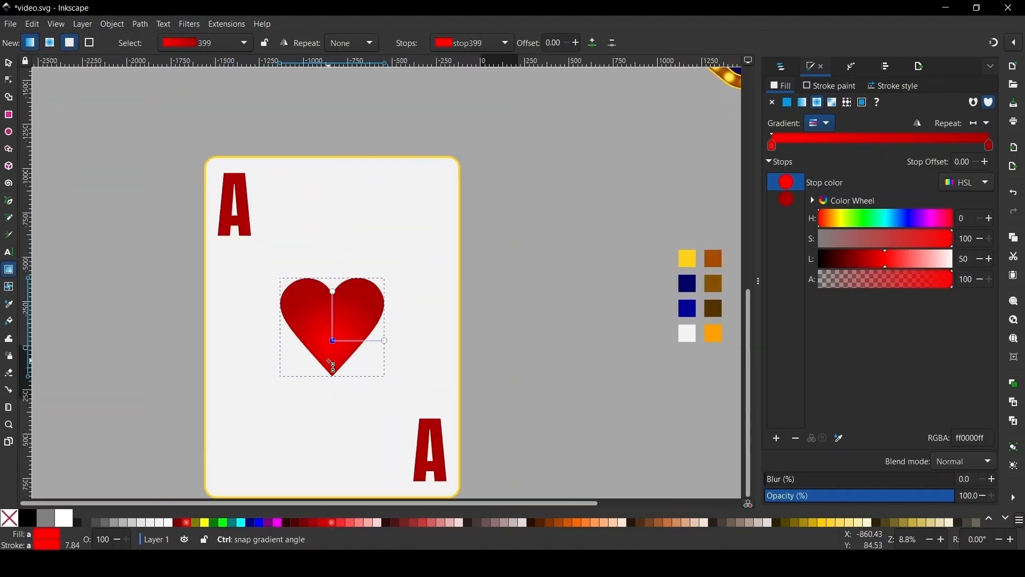
scroll(331, 357, "up", 2)
left_click(337, 321)
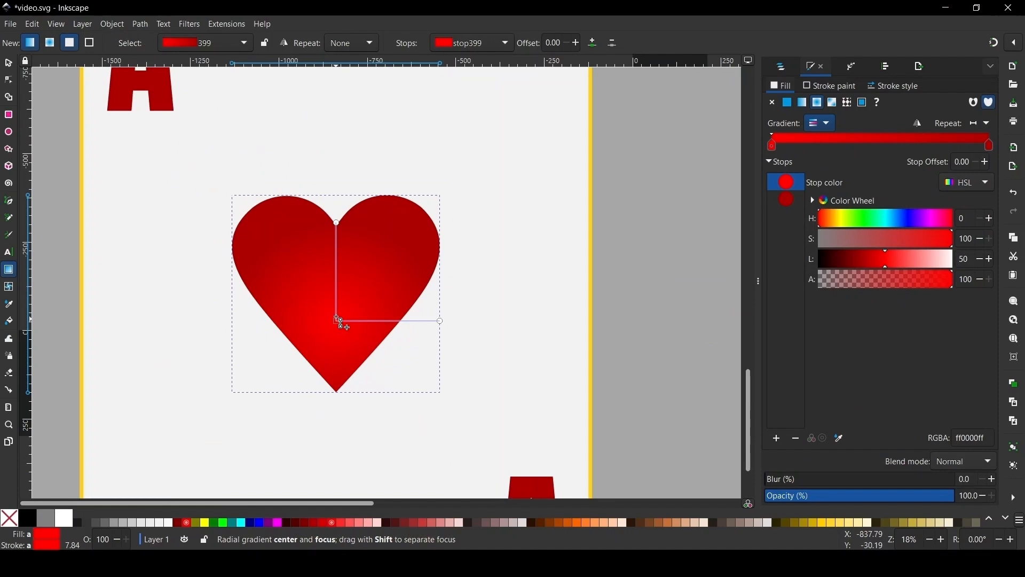
scroll(338, 321, "down", 4)
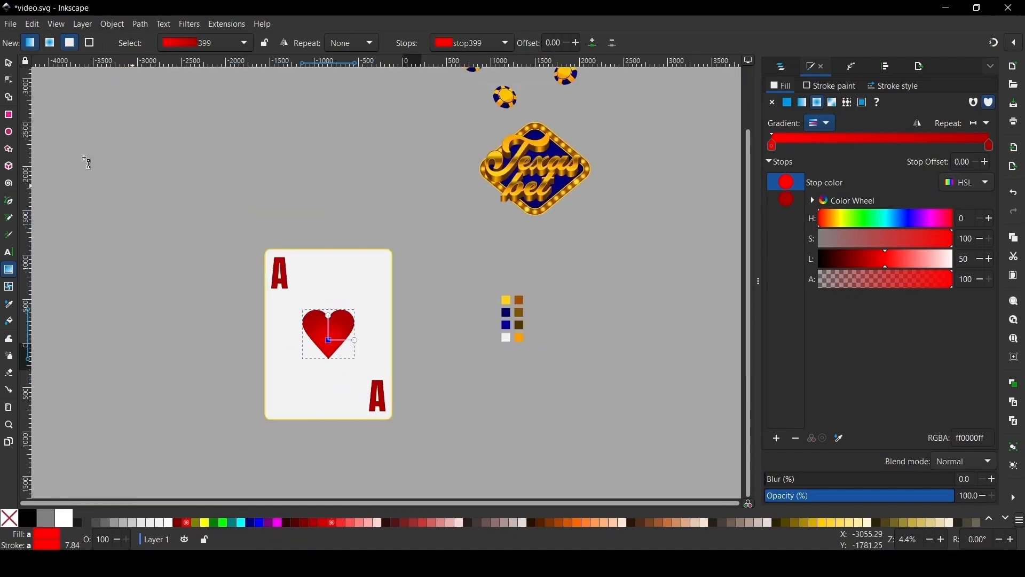
left_click(8, 64)
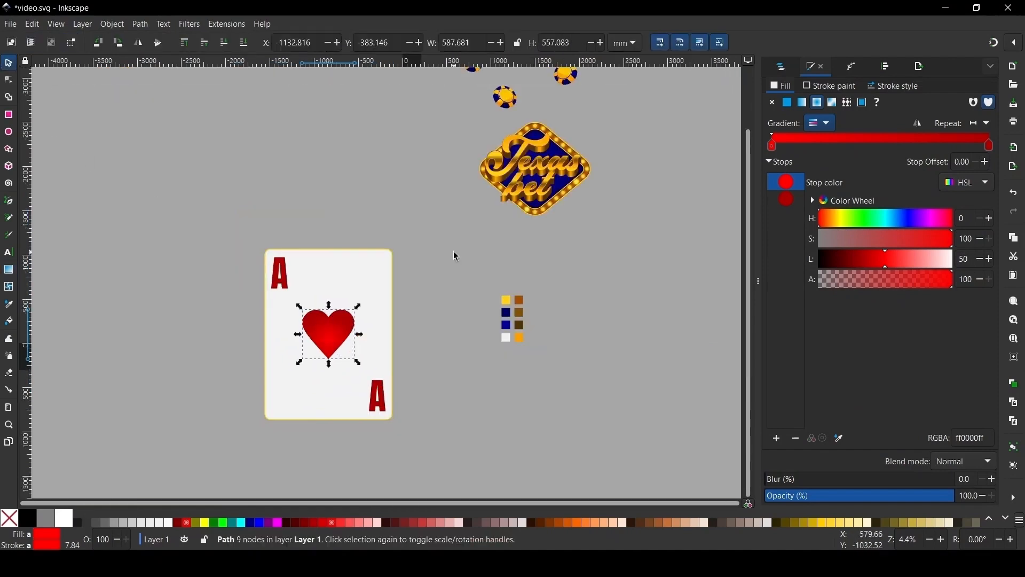
left_click(446, 209)
Group the card rectangle, the heart and the corner letters into one object.
scroll(327, 363, "up", 3)
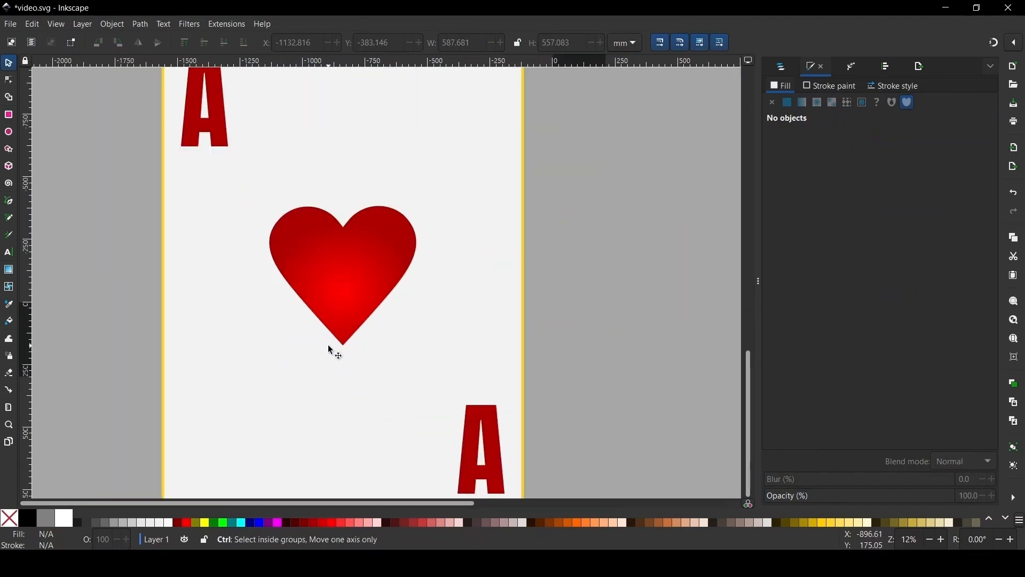
scroll(328, 346, "down", 2)
scroll(333, 307, "down", 2)
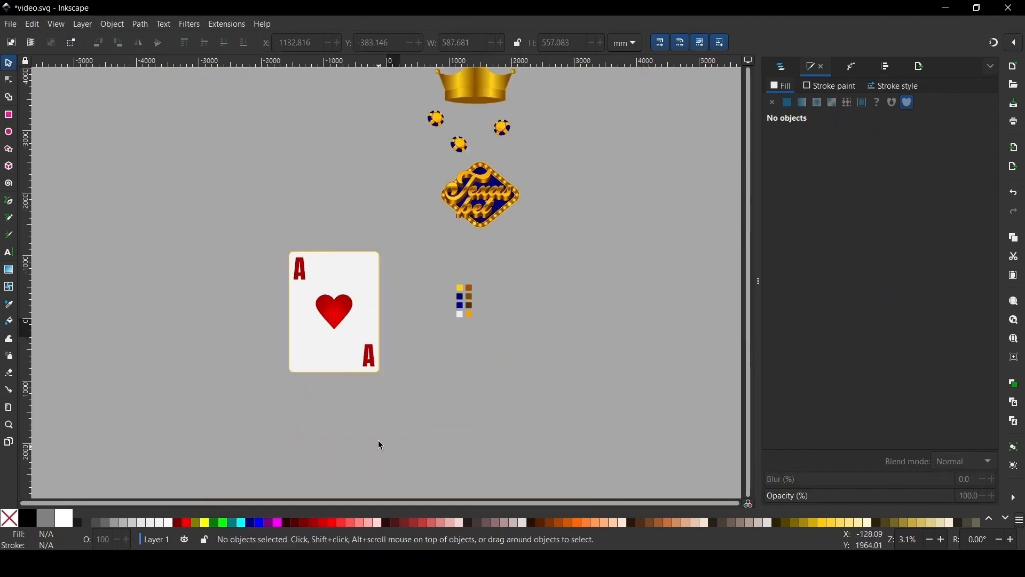
scroll(318, 326, "up", 1)
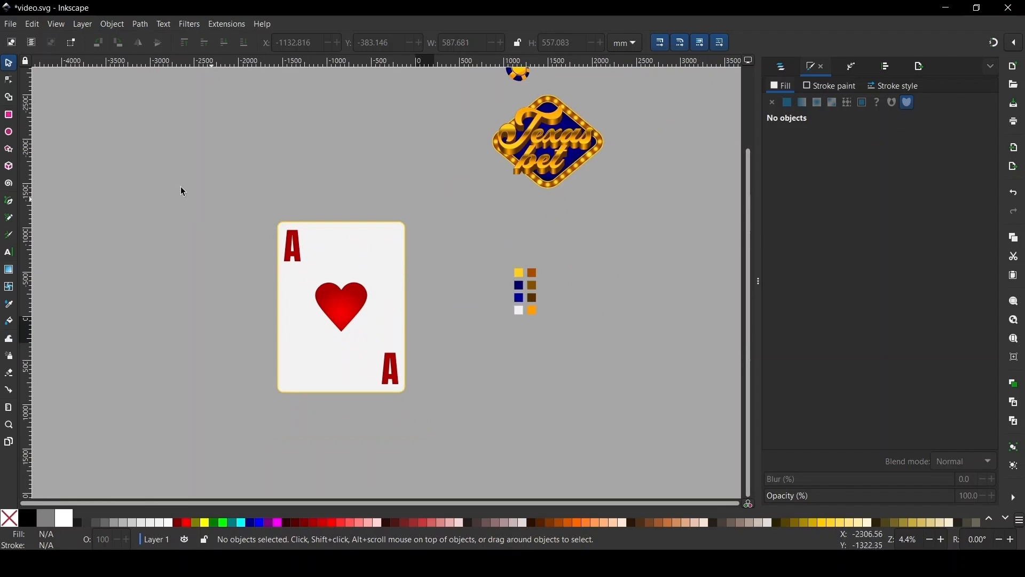
left_click_drag(193, 184, 487, 470)
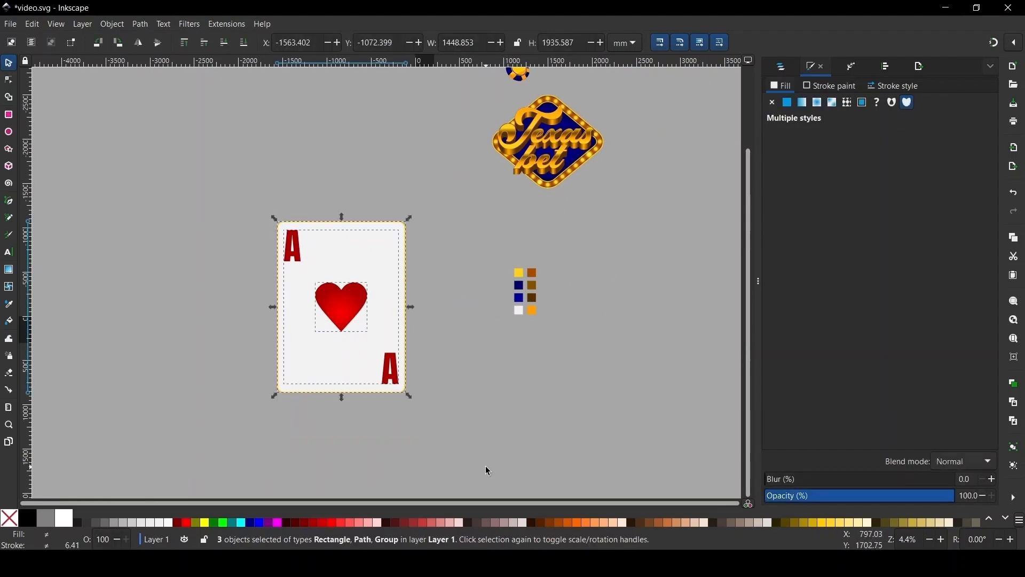
key("ctrl+g")
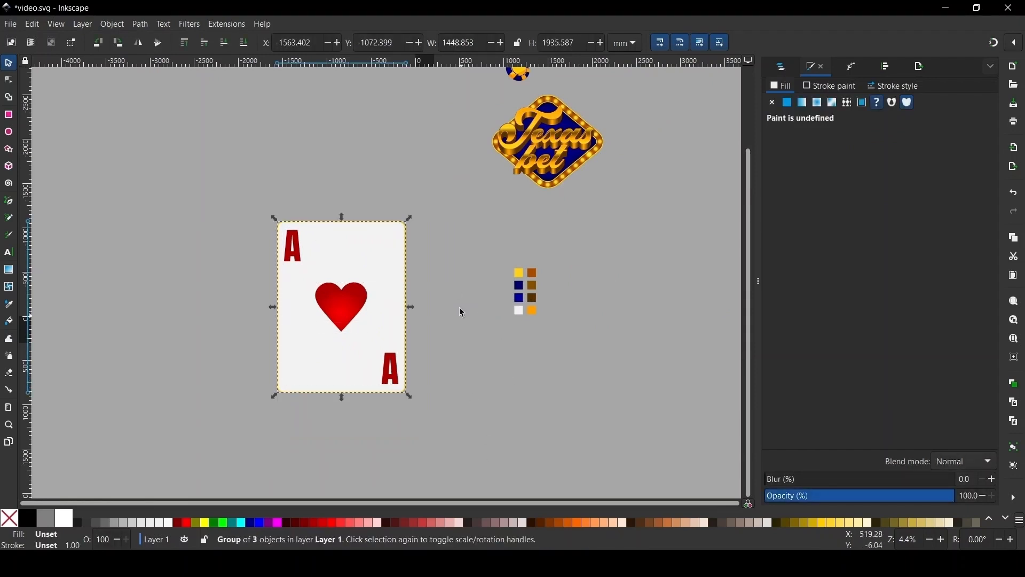
Duplicate the card group and place the copy beside the original on its left, leaving a small gap.
key("ctrl+d")
left_click_drag(331, 309, 168, 292)
scroll(439, 300, "down", 1)
scroll(238, 297, "up", 2)
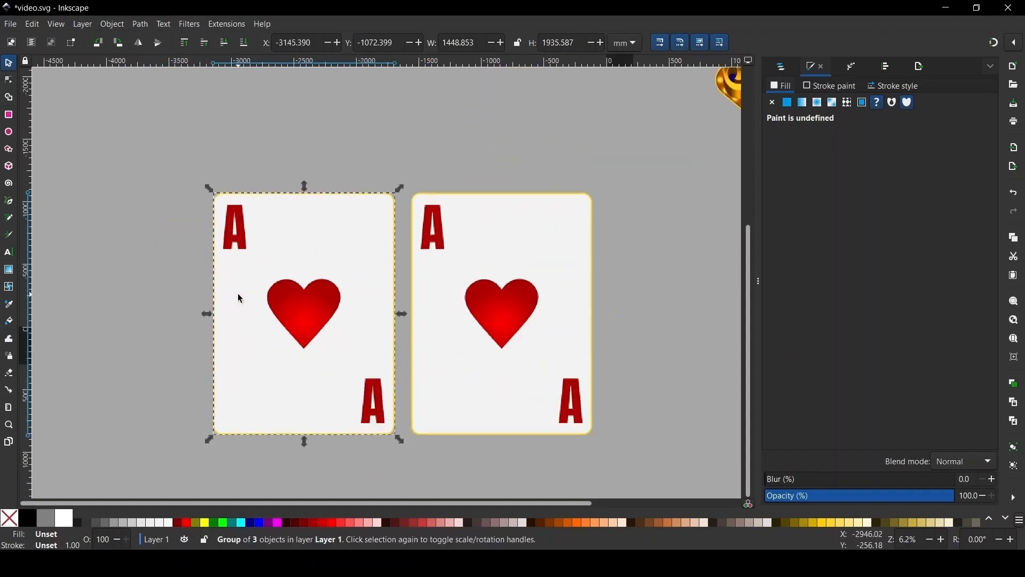
Change both corner letters of the duplicated card from "A" to "K".
key("t")
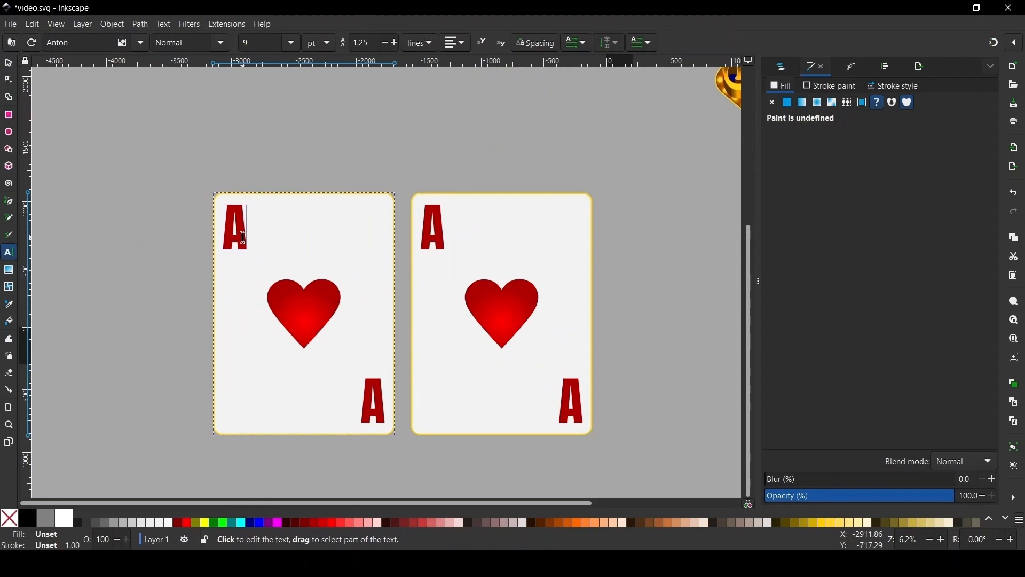
double_click(243, 239)
type("K")
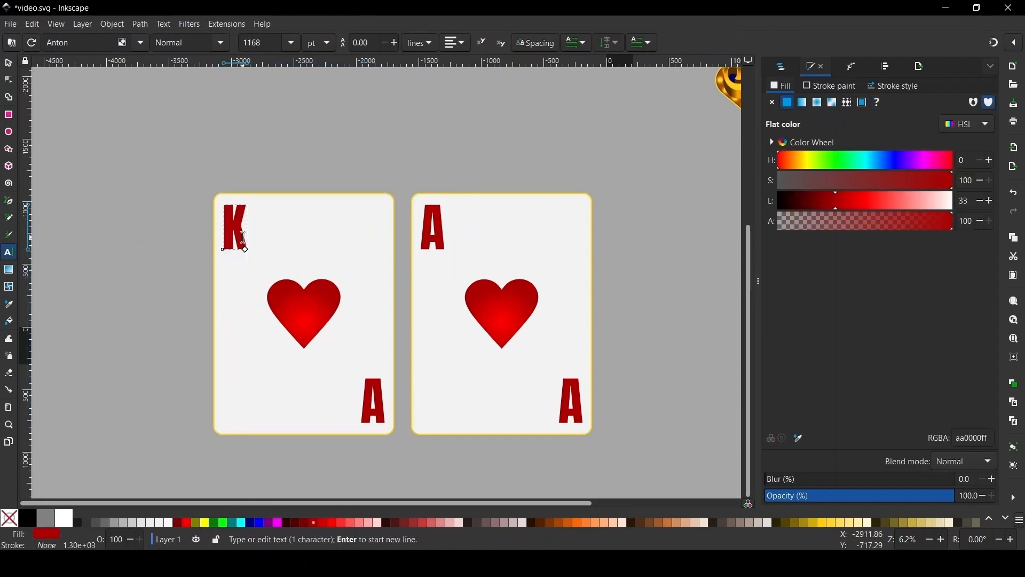
double_click(376, 393)
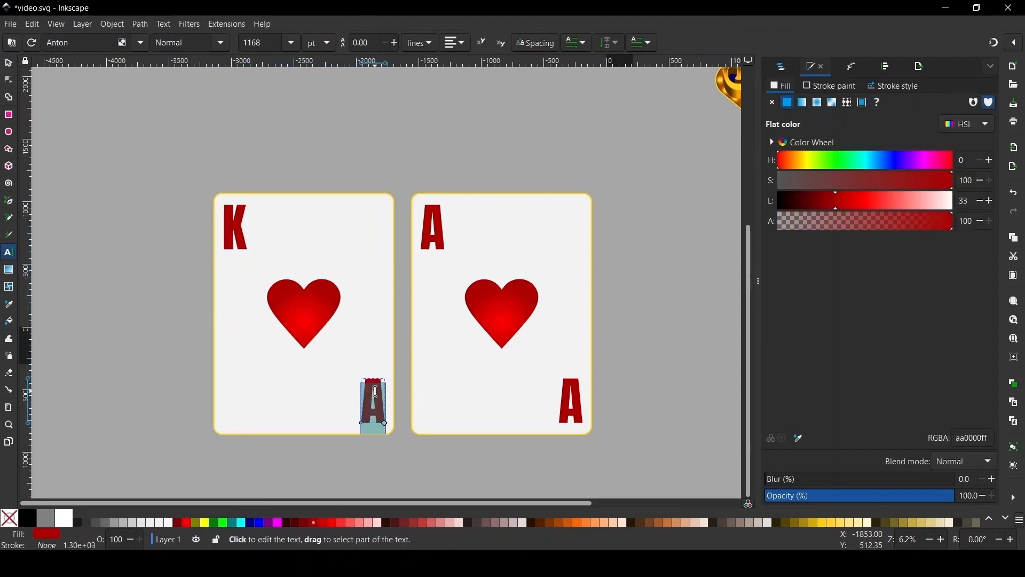
type("I")
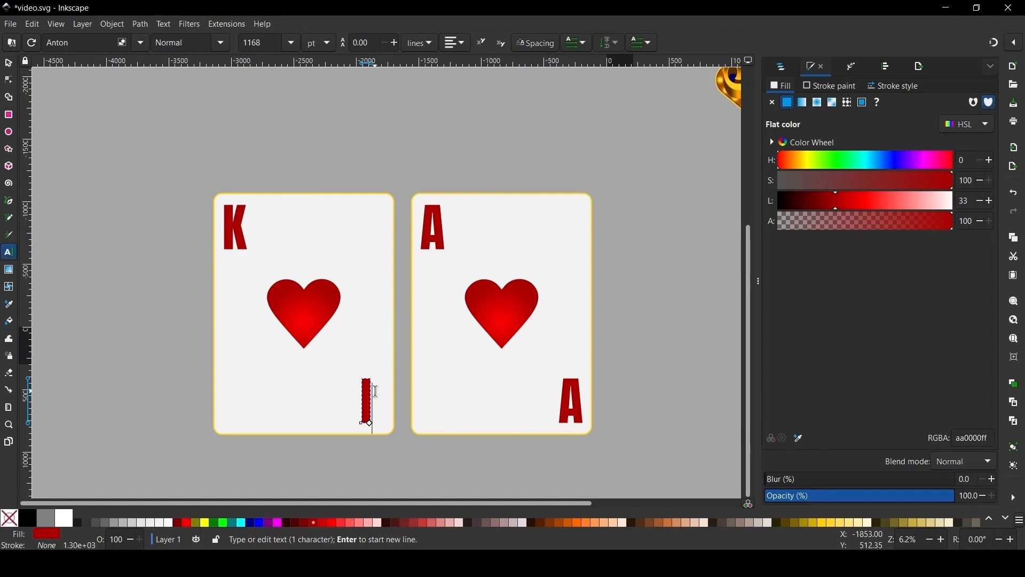
key("BackSpace")
type("K")
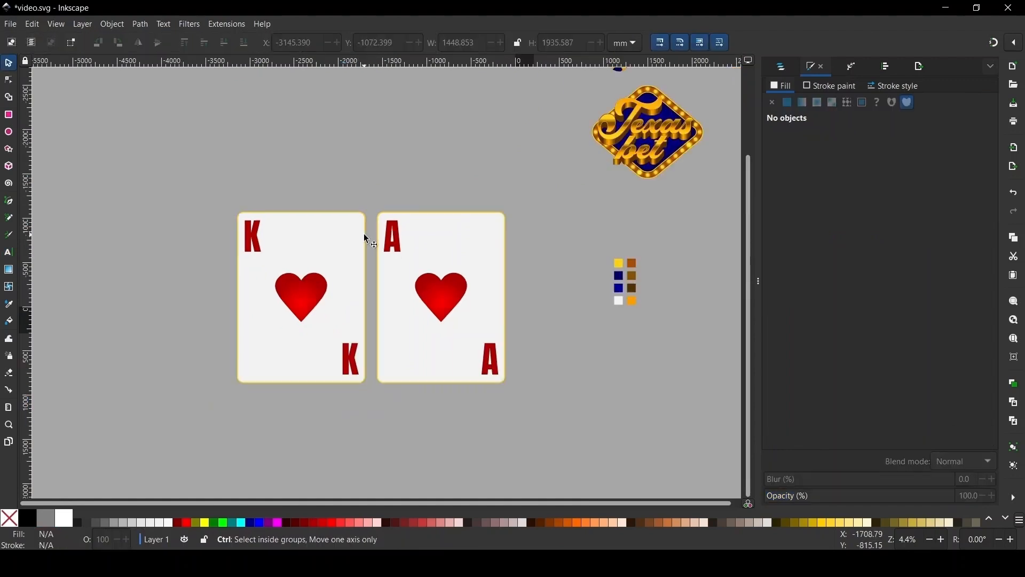
Draw an ellipse about 2331 by 1974 mm over the upper part of the king card.
scroll(366, 226, "up", 1)
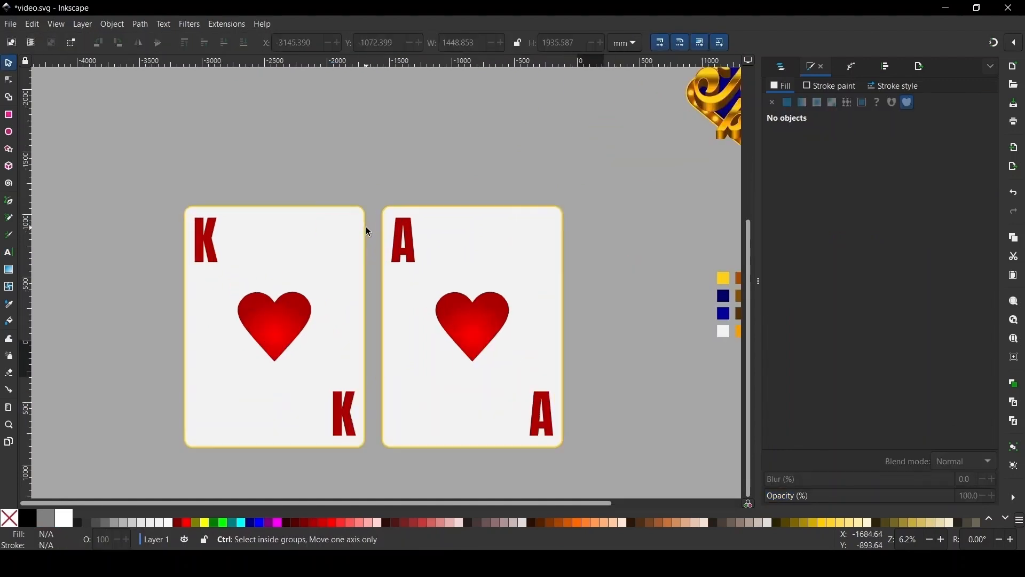
scroll(471, 191, "down", 1)
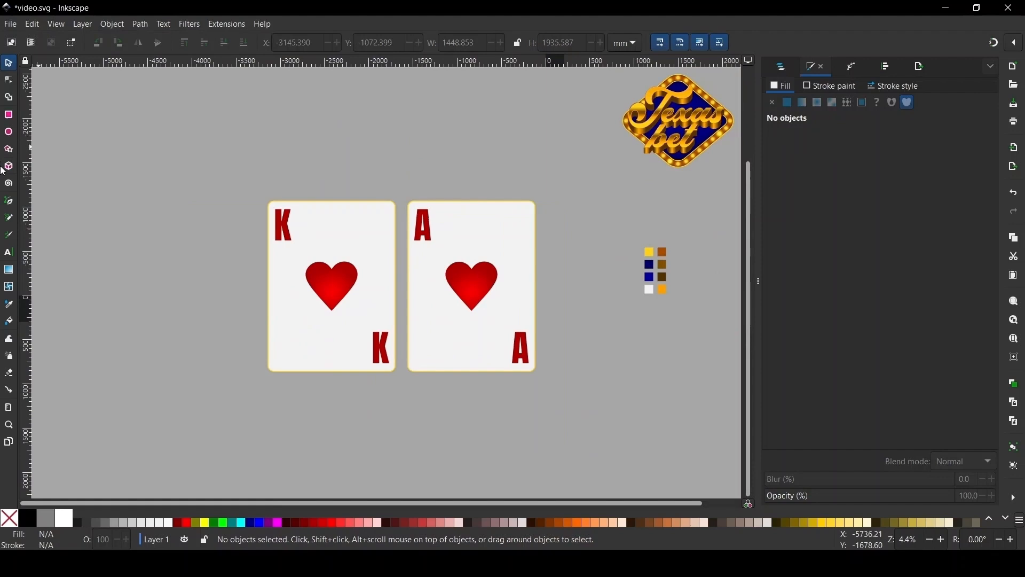
left_click(8, 132)
left_click_drag(199, 131, 407, 305)
left_click(9, 64)
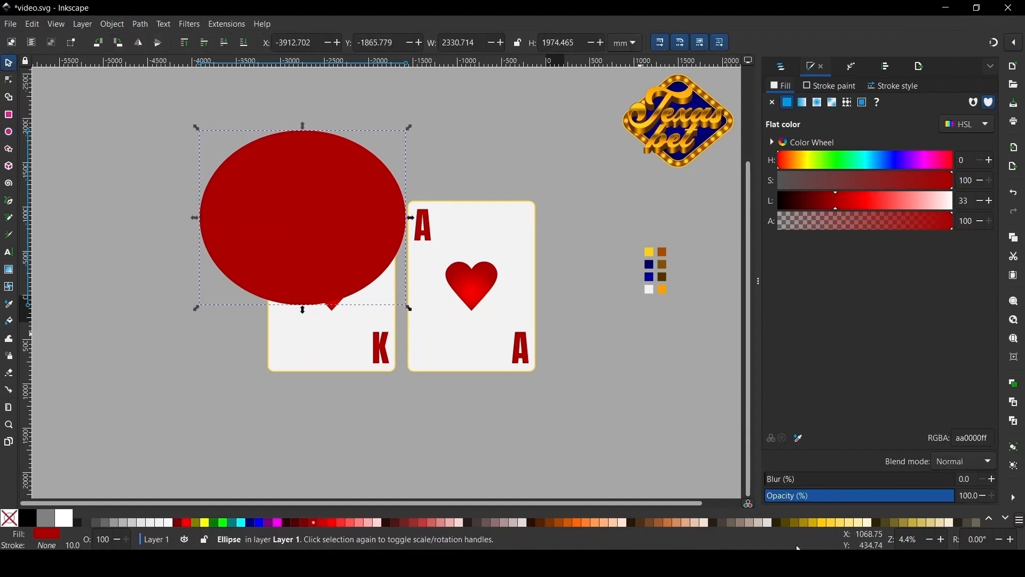
Reduce the ellipse's opacity to 40.8% and move it to cover the upper half of the king card.
left_click(843, 496)
left_click_drag(313, 197, 390, 167)
scroll(336, 206, "up", 2)
scroll(322, 247, "down", 1)
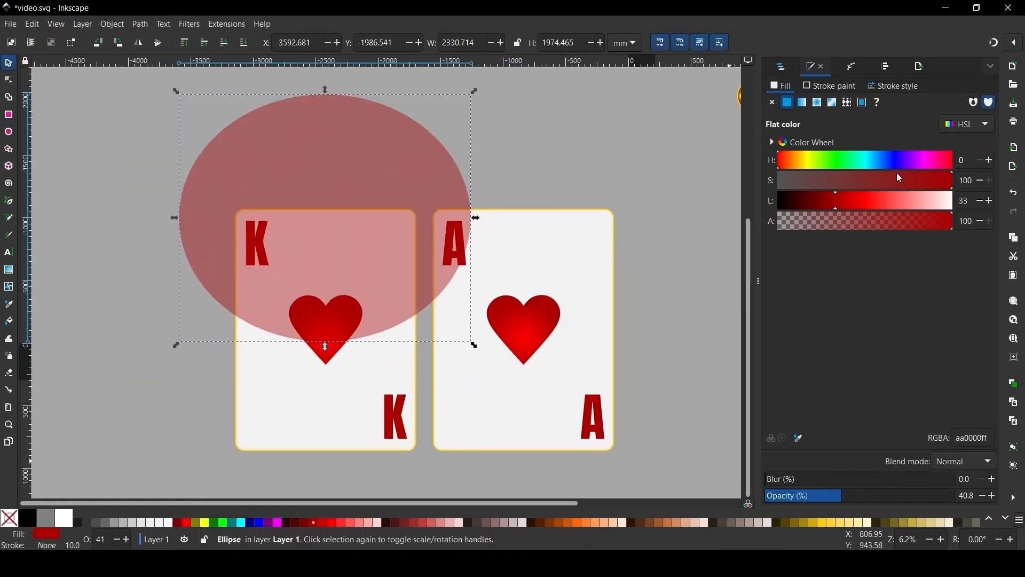
Fill the ellipse with a white linear gradient that fades upward from its bottom edge to transparent near its top.
left_click_drag(862, 200, 953, 201)
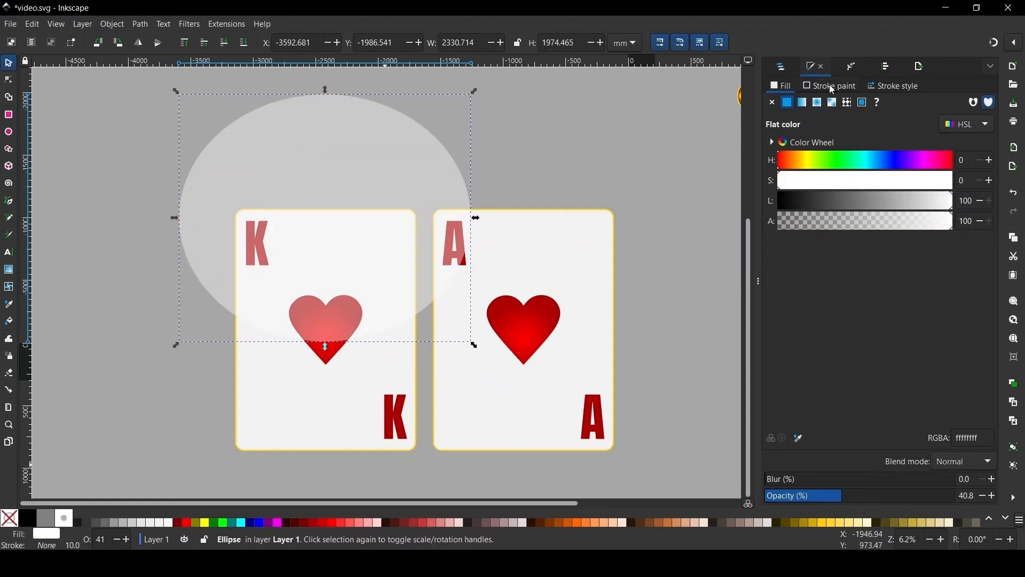
left_click(803, 103)
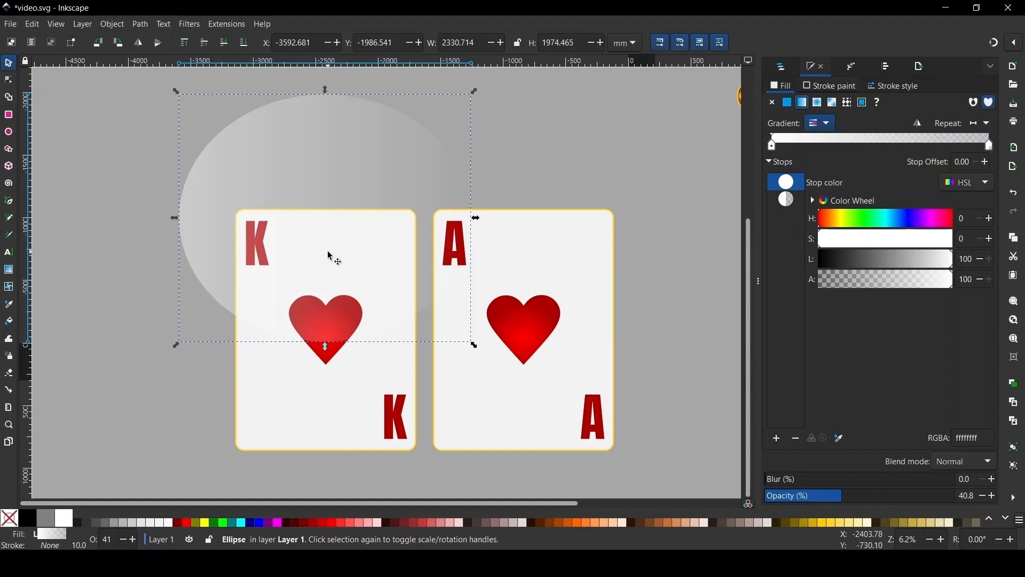
key("g")
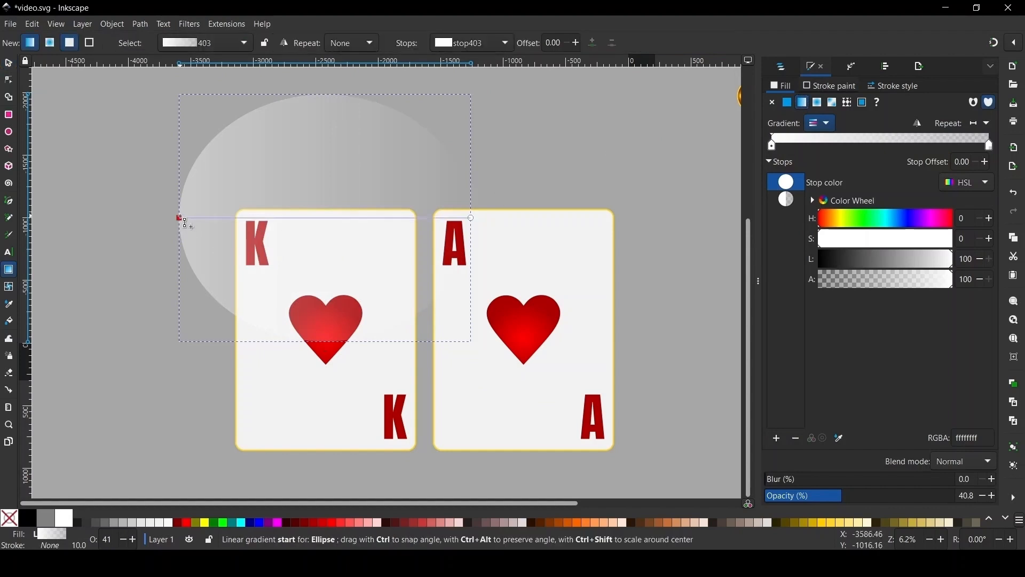
left_click_drag(335, 350, 331, 349)
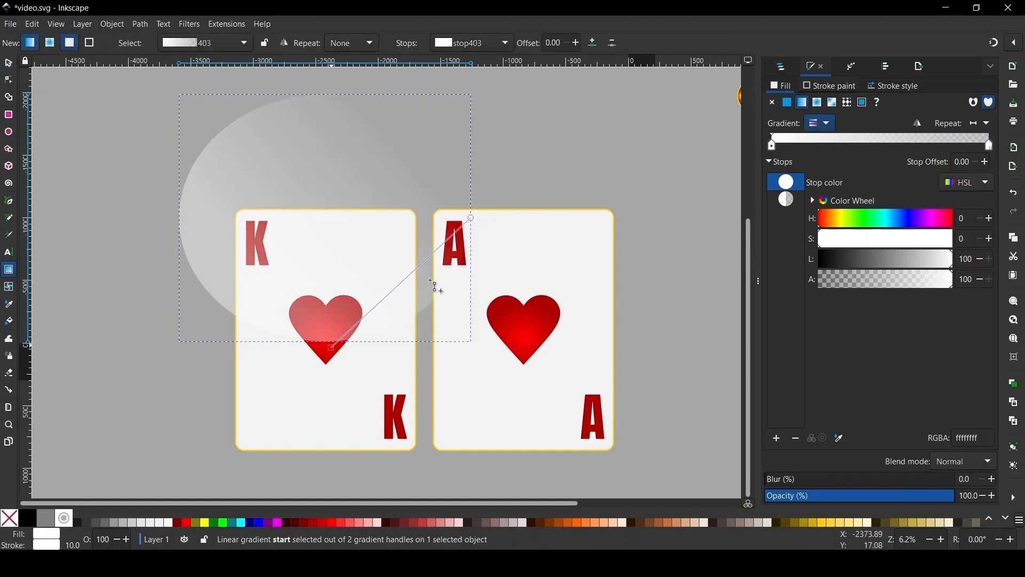
left_click_drag(306, 125, 323, 120)
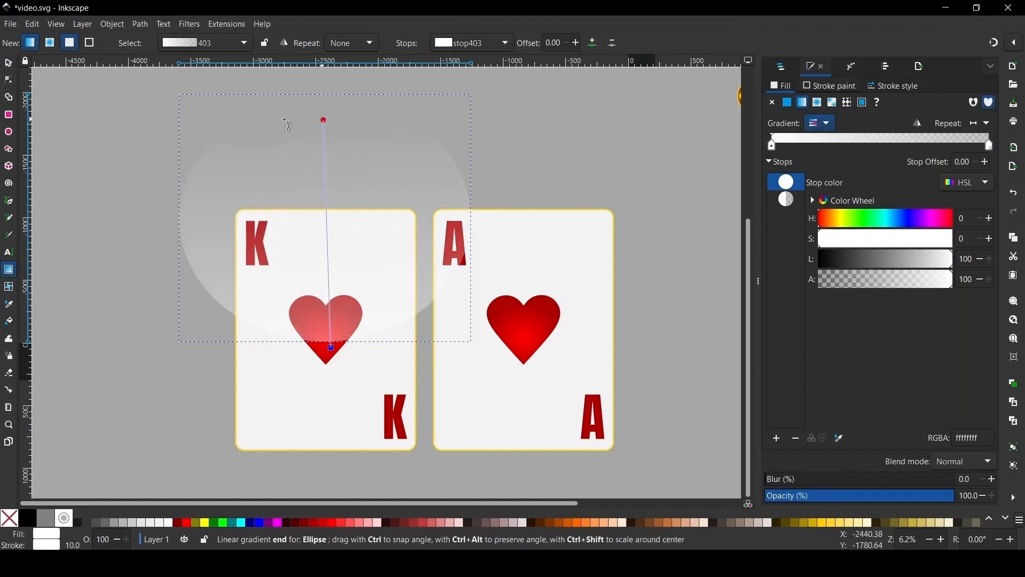
left_click(10, 63)
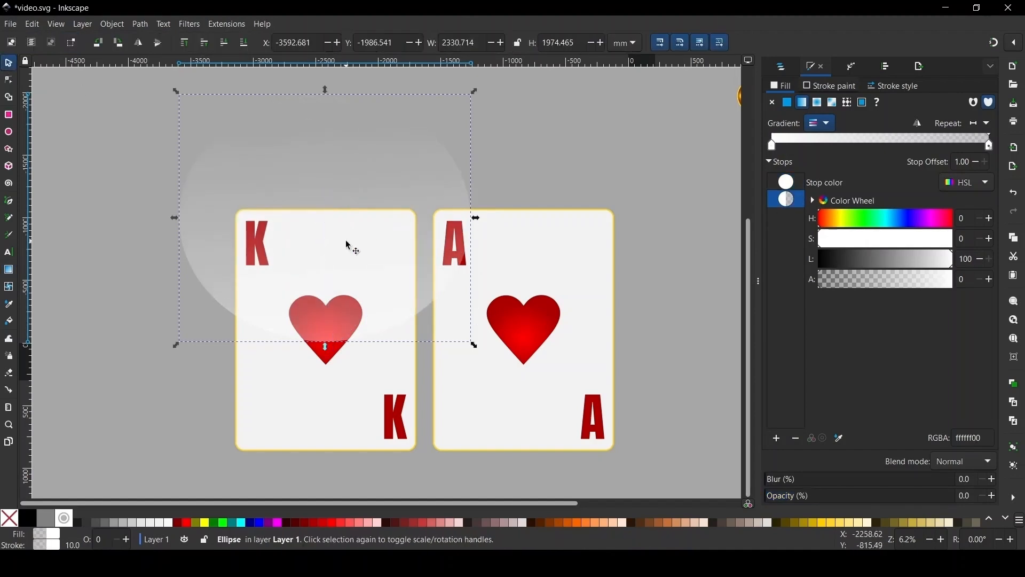
Clip the gradient ellipse to the king card's outline, using a copy of the card raised above it.
left_click(289, 393)
key("Home")
left_click(341, 128, "shift")
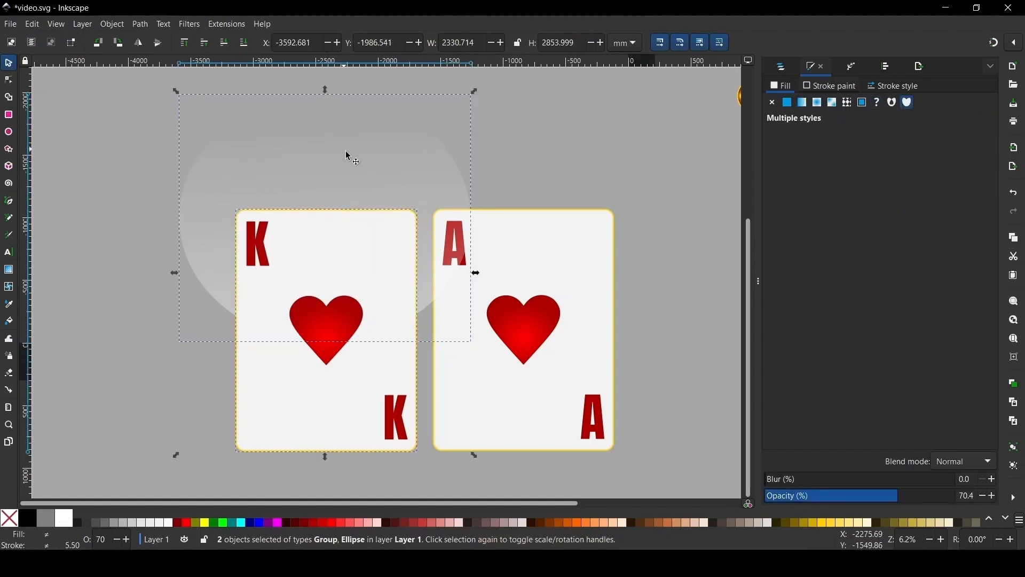
right_click(348, 155)
left_click(382, 369)
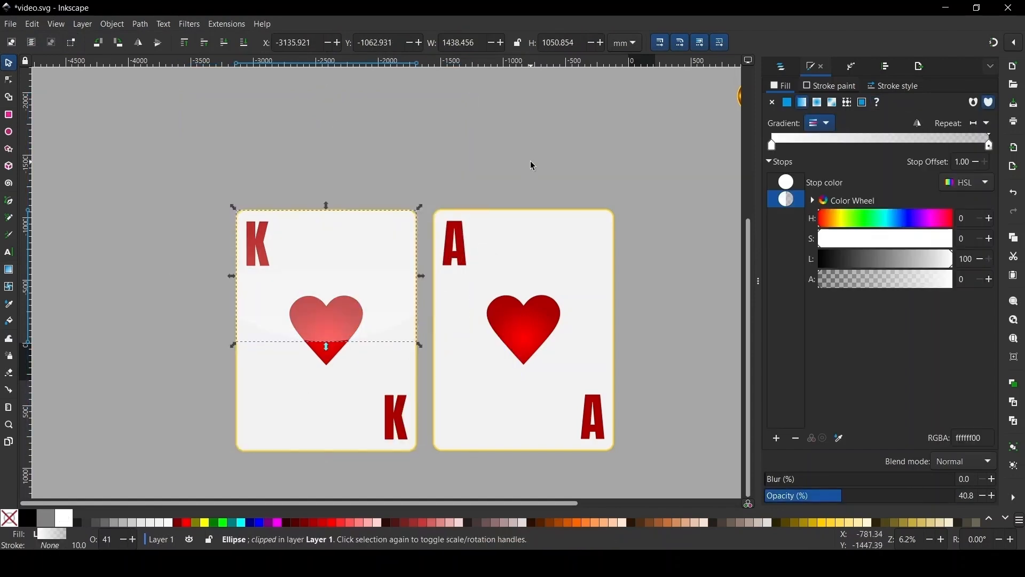
Lower the opacity of the clipped highlight on the king card to 29.6%.
key("Escape")
left_click(340, 286)
left_click_drag(833, 497, 822, 506)
left_click(156, 191)
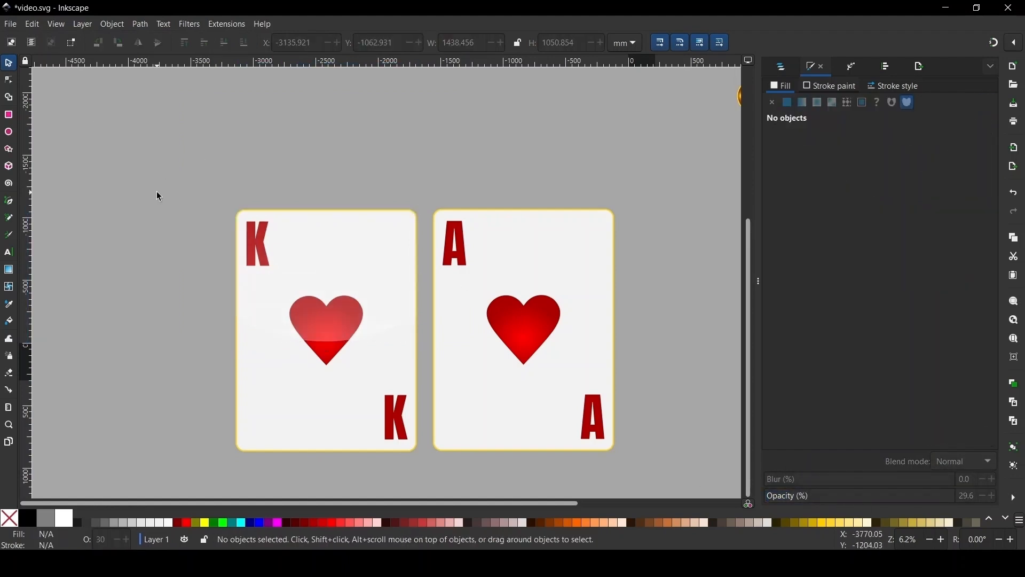
scroll(186, 235, "down", 2)
scroll(249, 293, "up", 3)
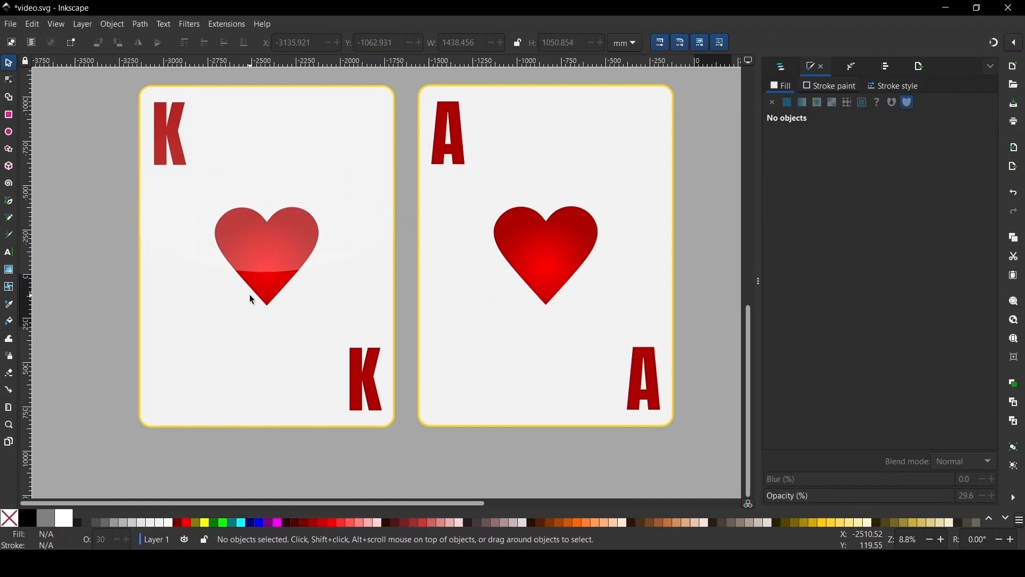
scroll(248, 251, "down", 3)
Try the Overlay blend mode on the king card's highlight.
left_click(249, 257)
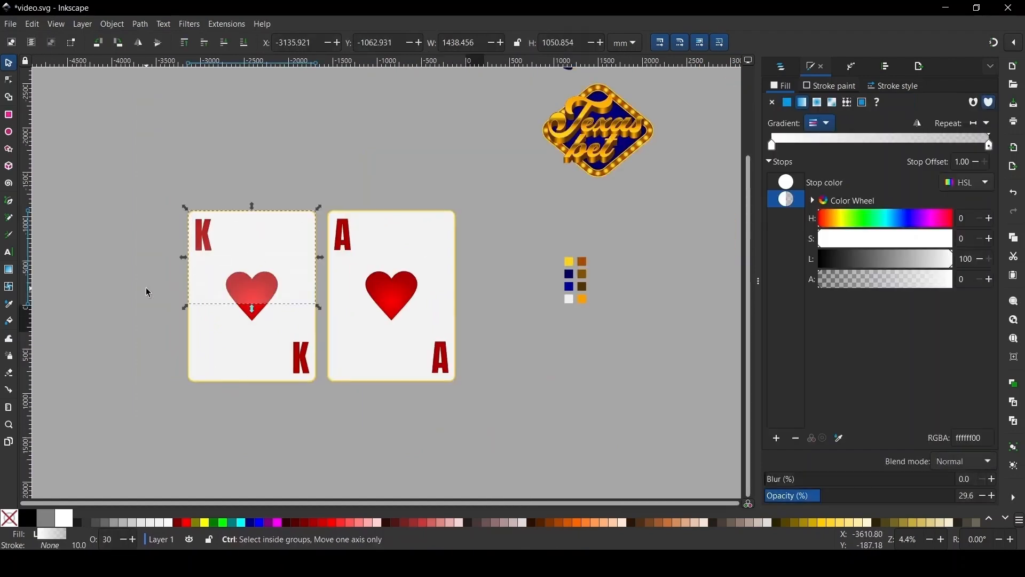
scroll(146, 290, "up", 2)
scroll(240, 231, "down", 1)
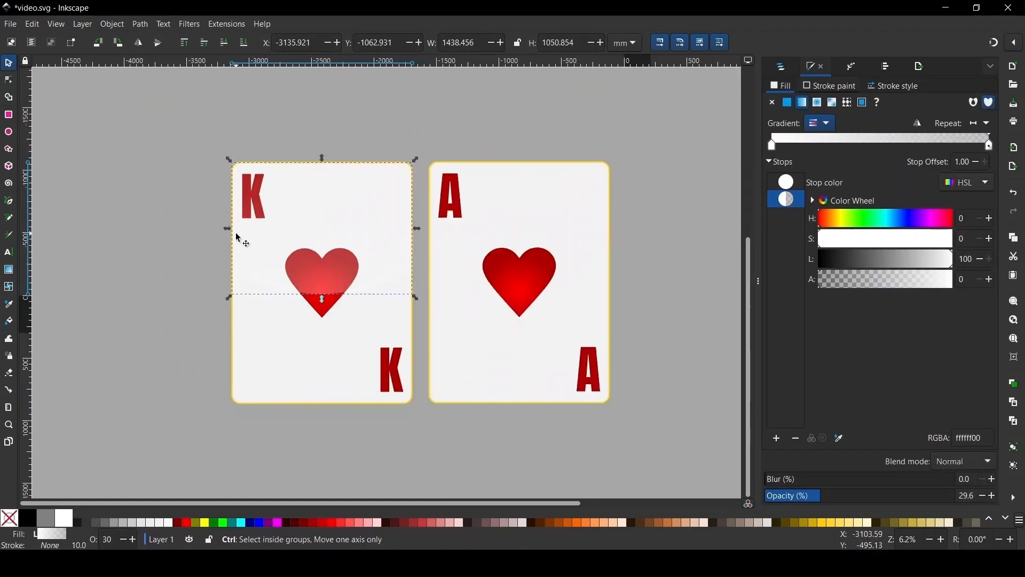
left_click(965, 462)
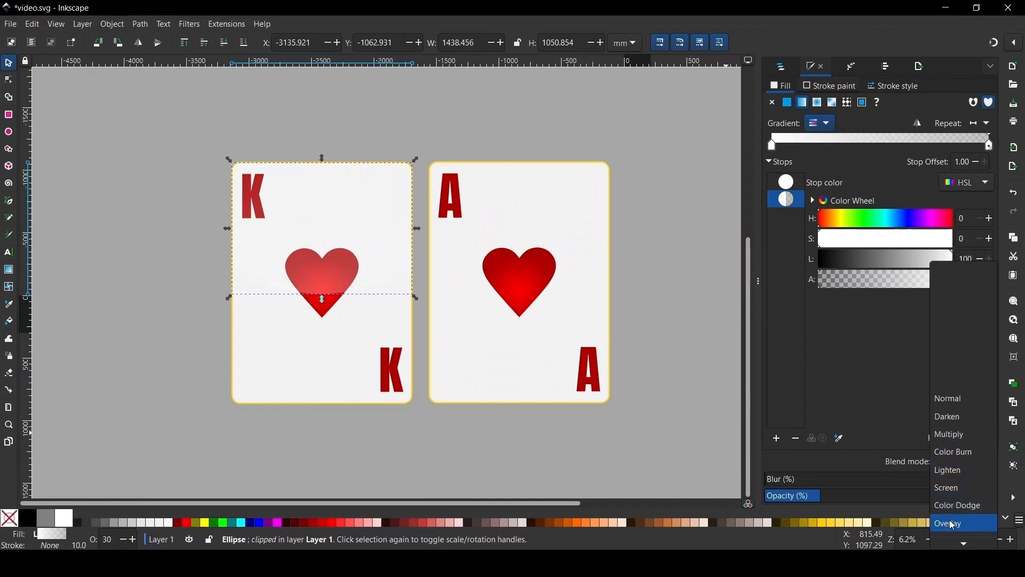
left_click(952, 525)
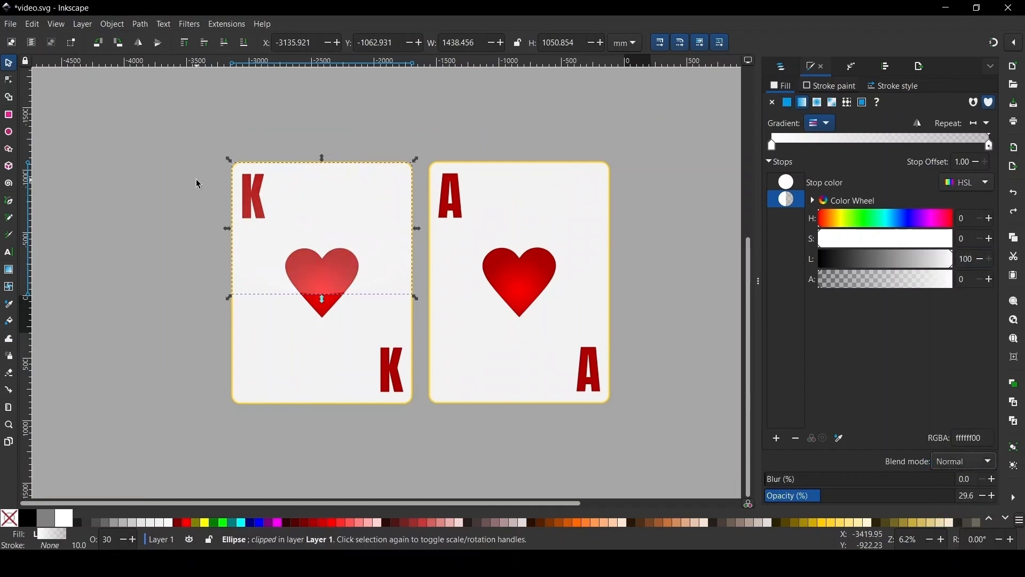
key("Escape")
scroll(307, 318, "down", 2)
scroll(375, 293, "up", 2)
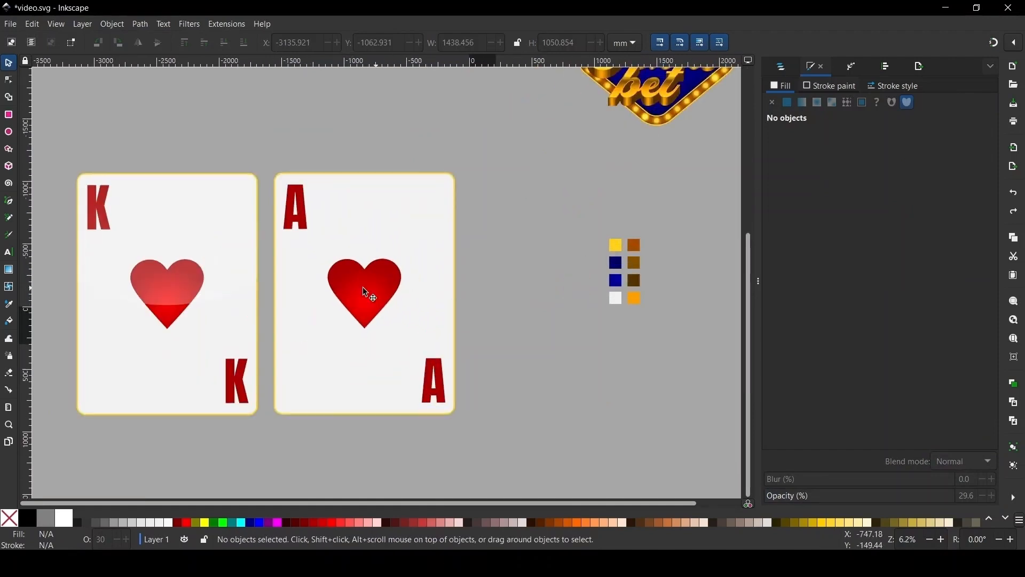
Place a duplicate of the king card's highlight over the upper half of the ace card and fit it to the card.
left_click(194, 254)
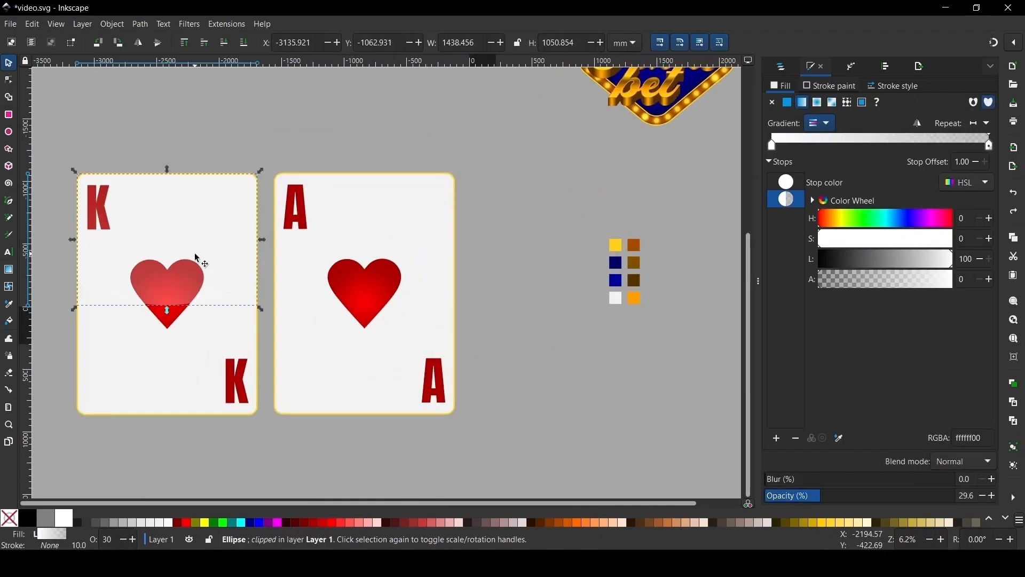
left_click_drag(197, 258, 383, 256)
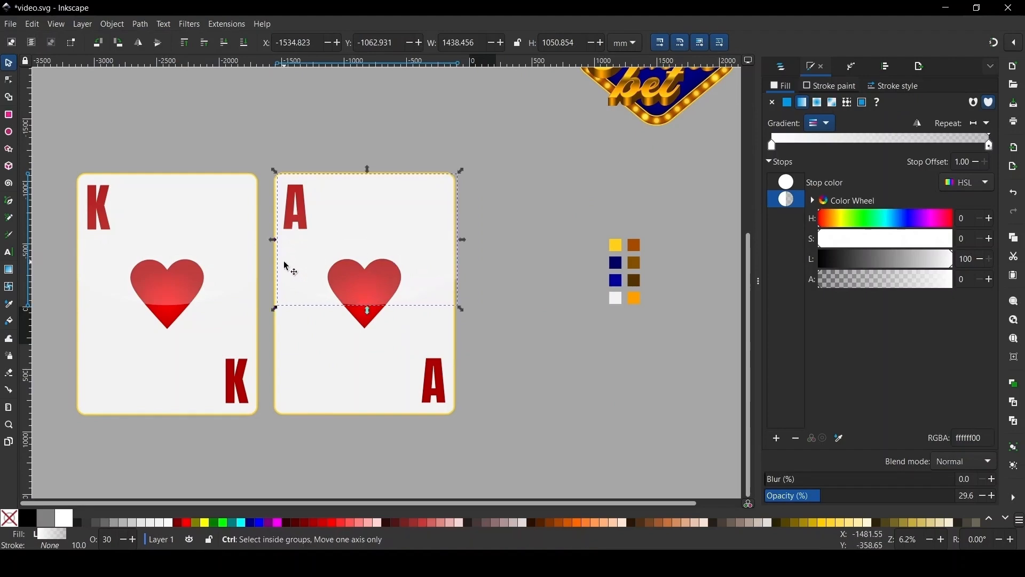
scroll(284, 261, "up", 2)
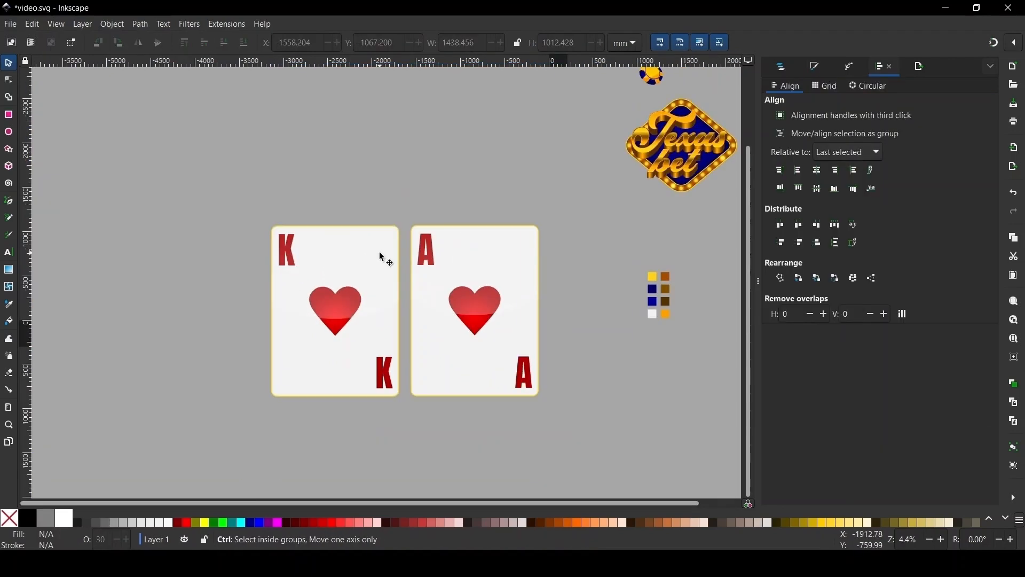
scroll(289, 238, "down", 2)
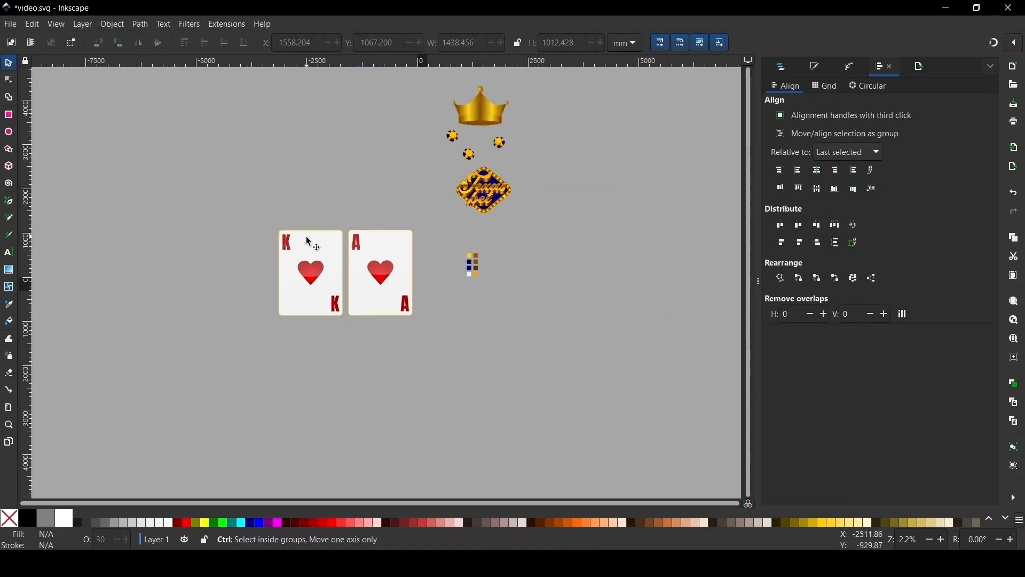
scroll(331, 263, "up", 1)
scroll(337, 278, "up", 2)
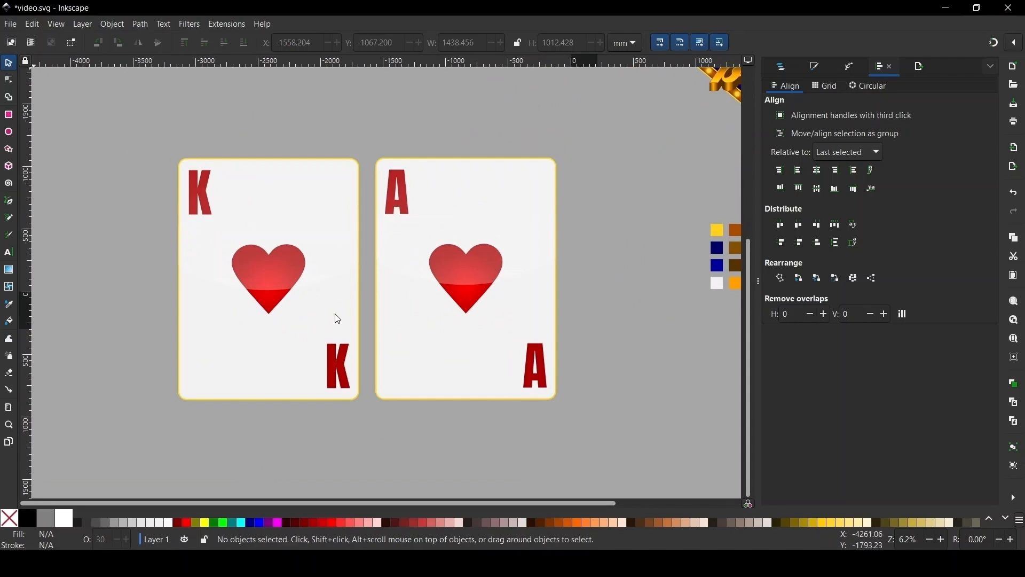
Group the king card with its highlight, and the ace card with its own highlight.
left_click_drag(115, 110, 379, 444)
key("ctrl+g")
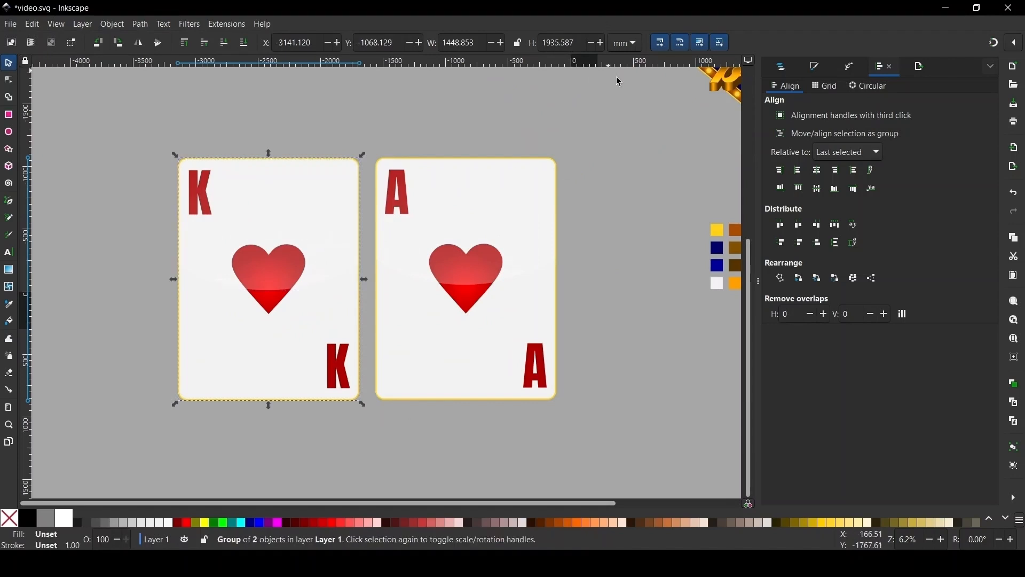
left_click_drag(614, 103, 357, 474)
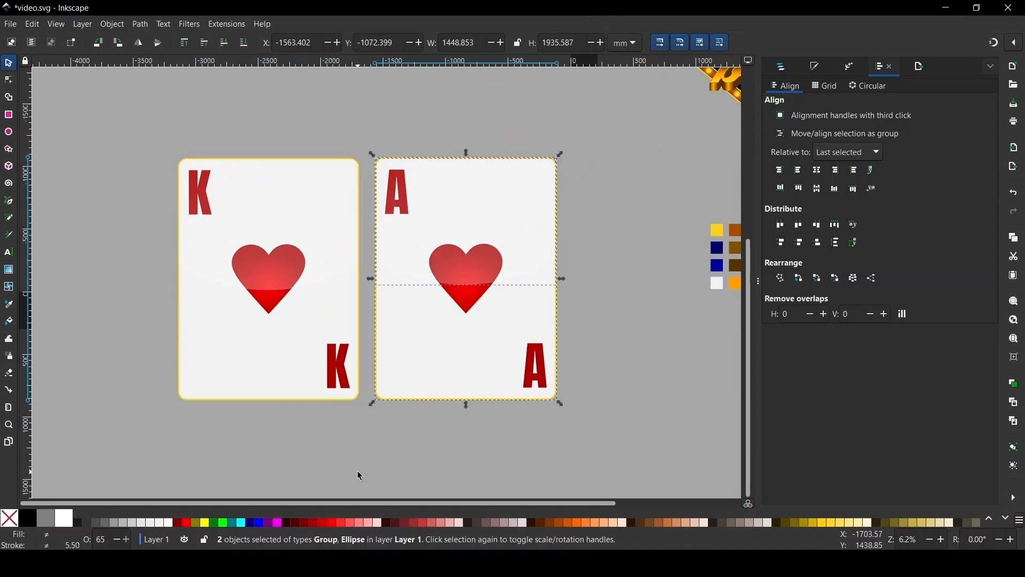
key("ctrl+g")
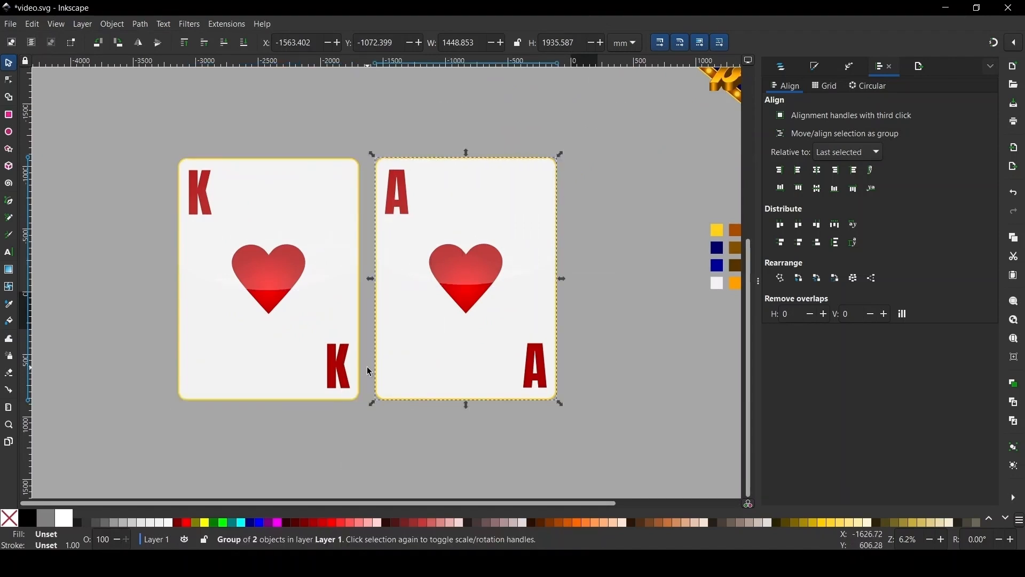
Scale both cards down together to about 988 mm overall width and move them up near the poker chips.
left_click(335, 302, "shift")
left_click_drag(368, 407, 367, 322)
scroll(208, 362, "down", 2)
scroll(274, 281, "up", 1)
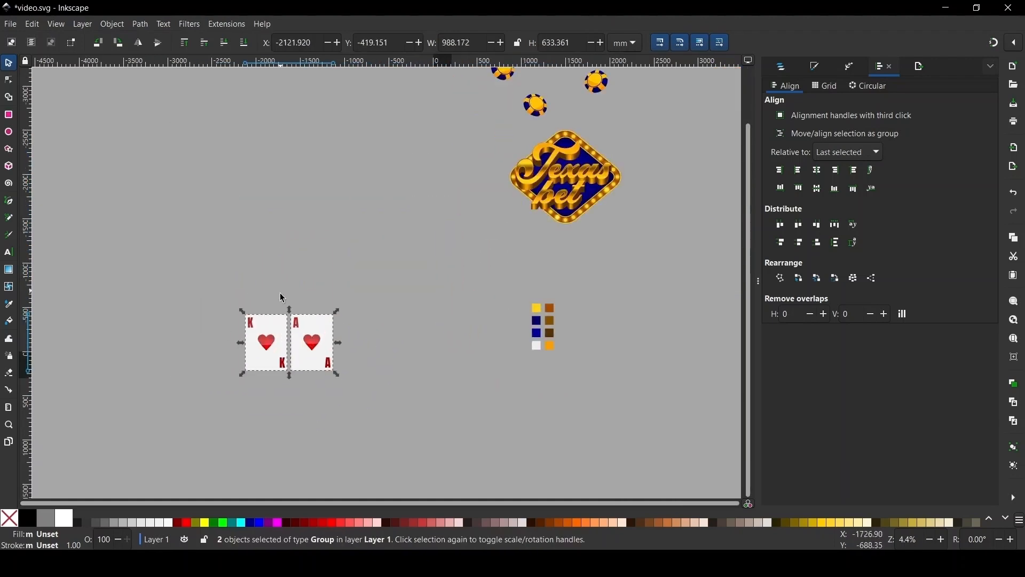
left_click_drag(307, 347, 434, 118)
scroll(363, 304, "up", 2)
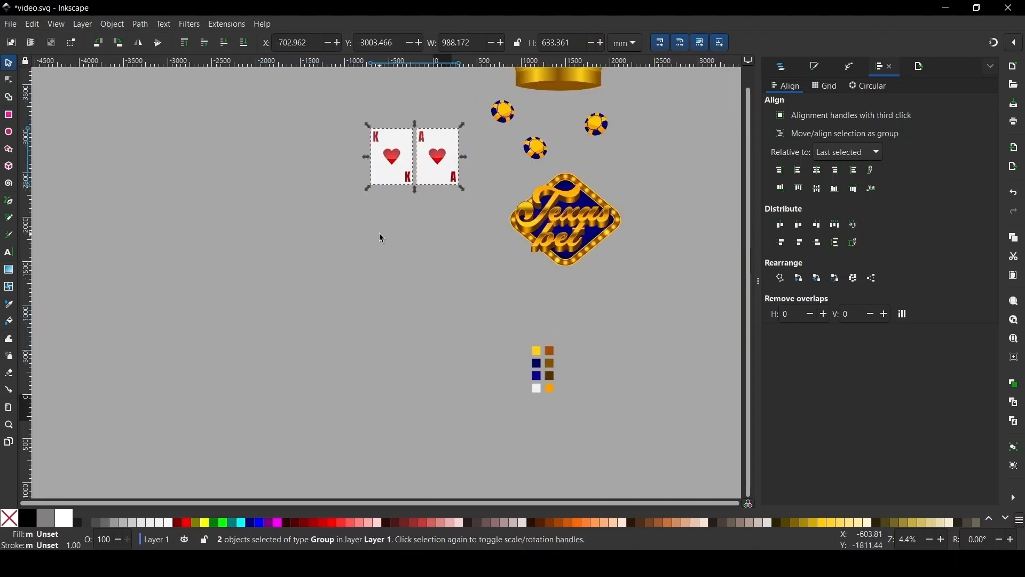
Shrink both cards together to about 442 mm overall width and shift them closer to the poker chips.
left_click(427, 326)
scroll(426, 124, "up", 4)
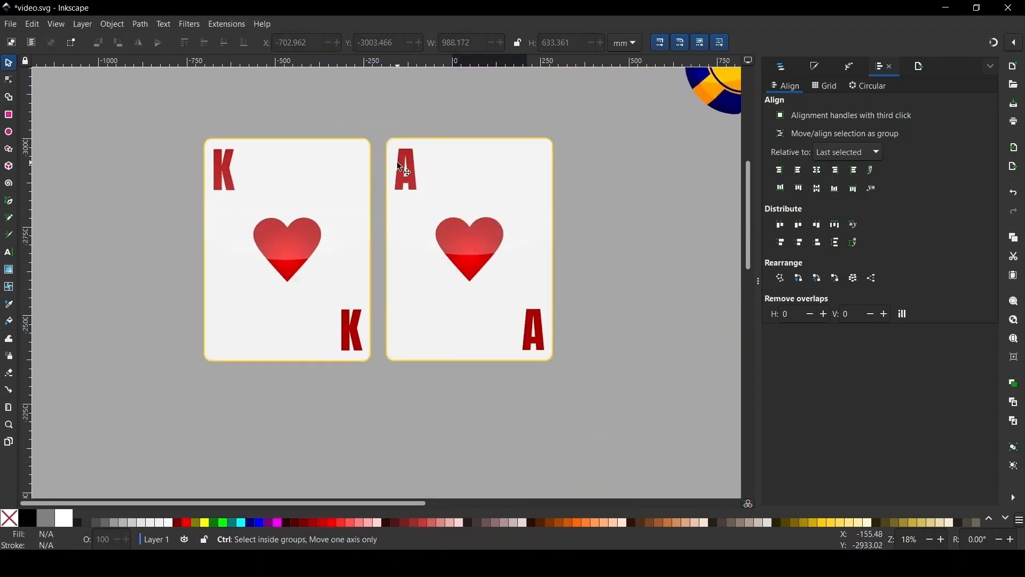
scroll(353, 321, "down", 2)
scroll(341, 235, "up", 1)
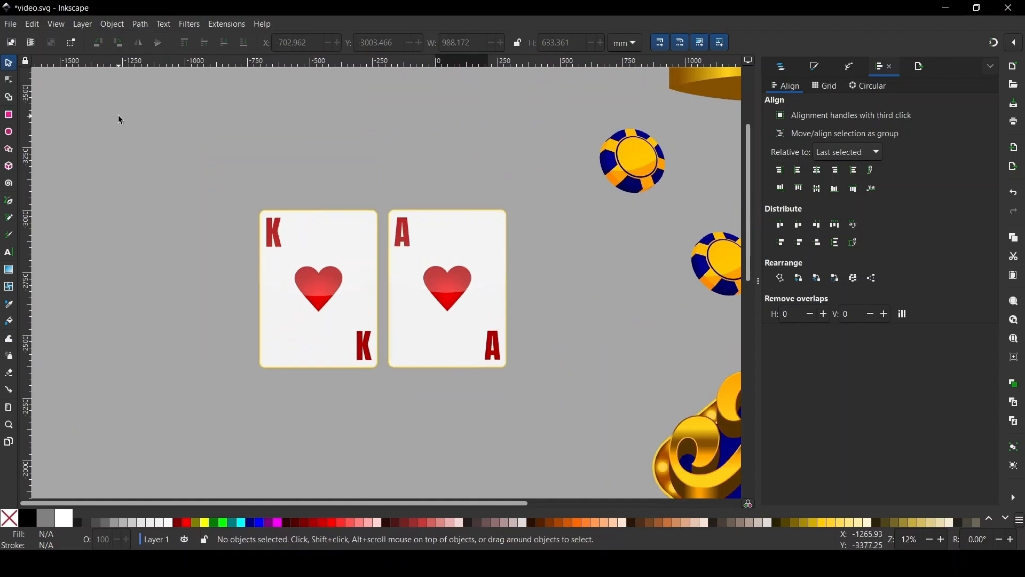
left_click_drag(205, 144, 551, 439)
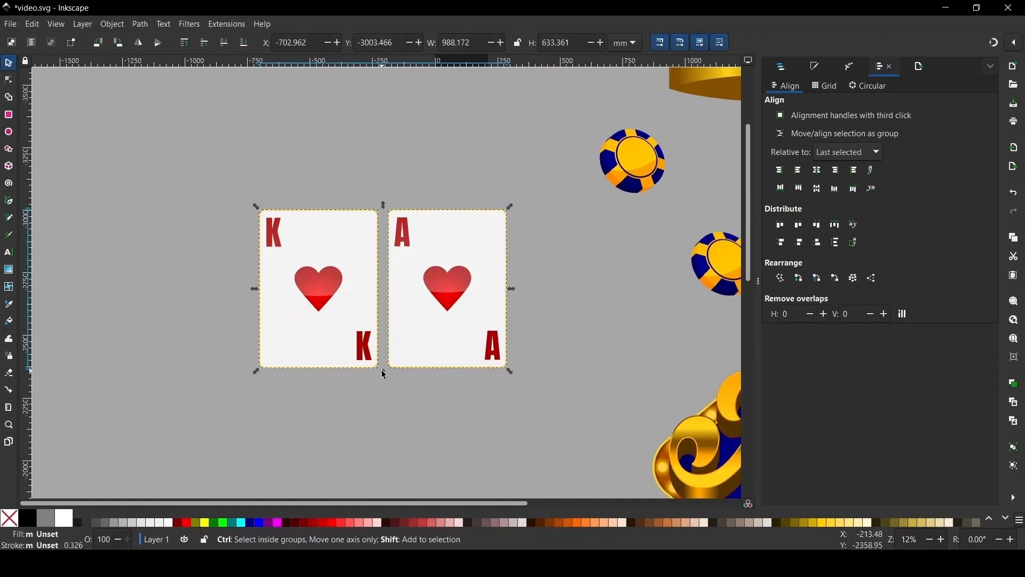
left_click_drag(383, 371, 532, 290)
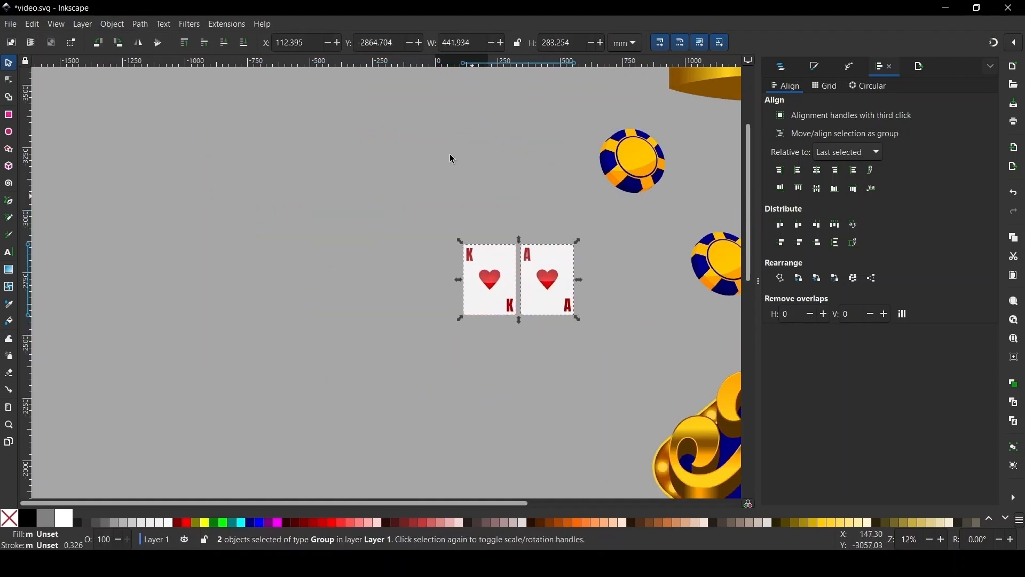
scroll(449, 154, "down", 1)
left_click(480, 291)
scroll(475, 224, "down", 5)
scroll(458, 165, "down", 2)
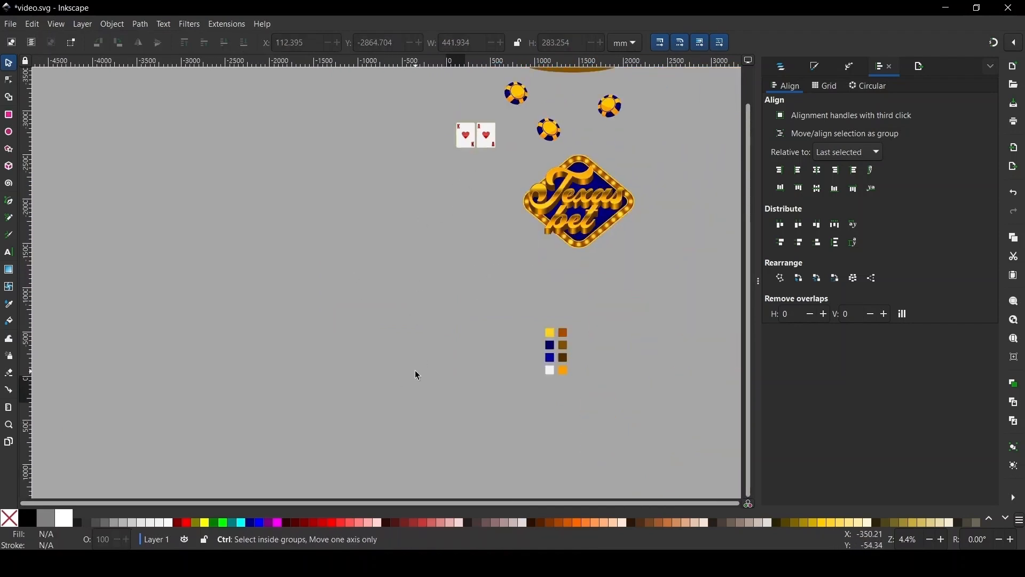
scroll(416, 374, "up", 1)
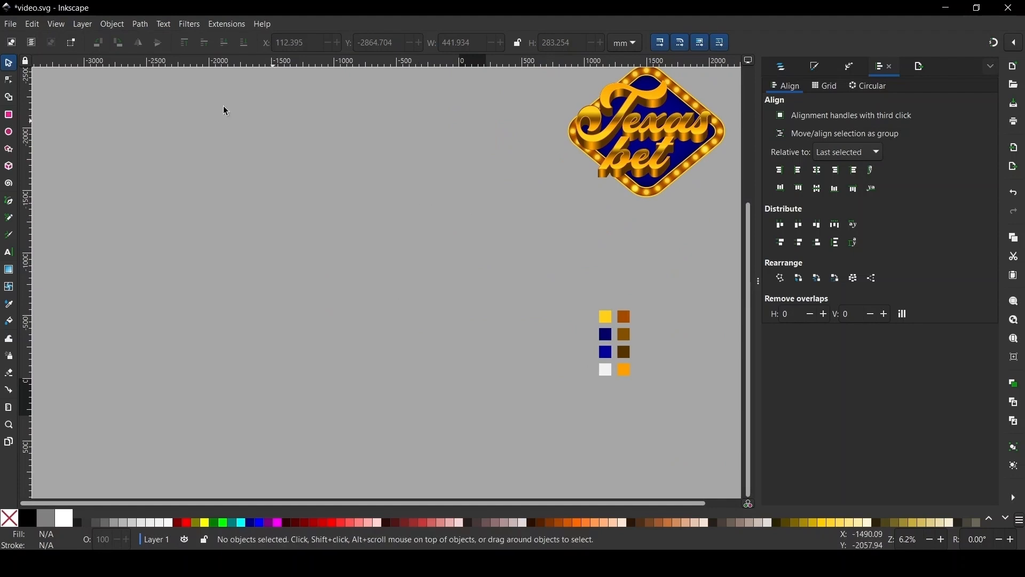
Draw a white square about 2434 mm wide in the empty area beside the logo and set its opacity to 100%.
left_click(15, 119)
left_click_drag(277, 231, 469, 389)
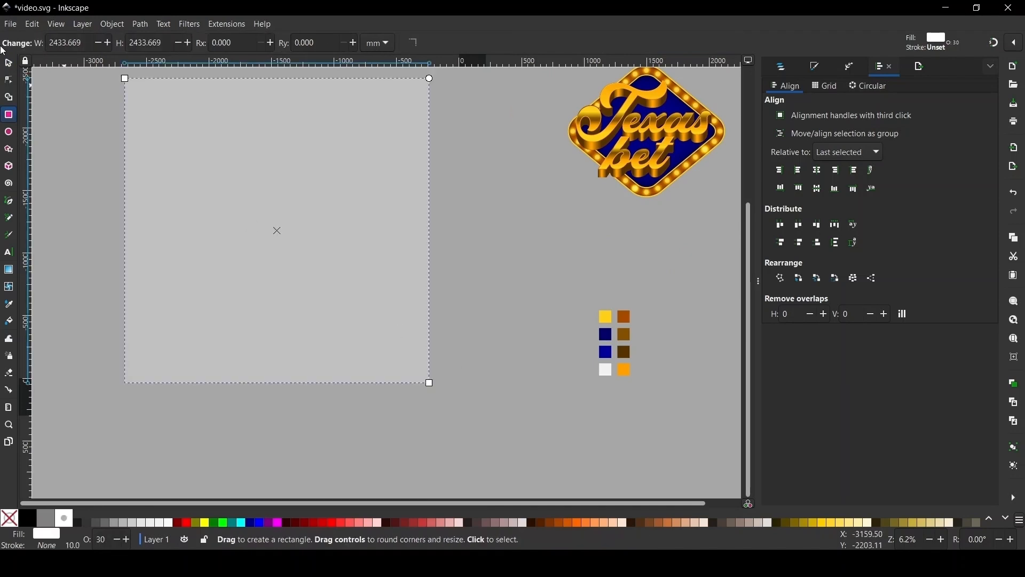
key("s")
left_click_drag(350, 180, 383, 234)
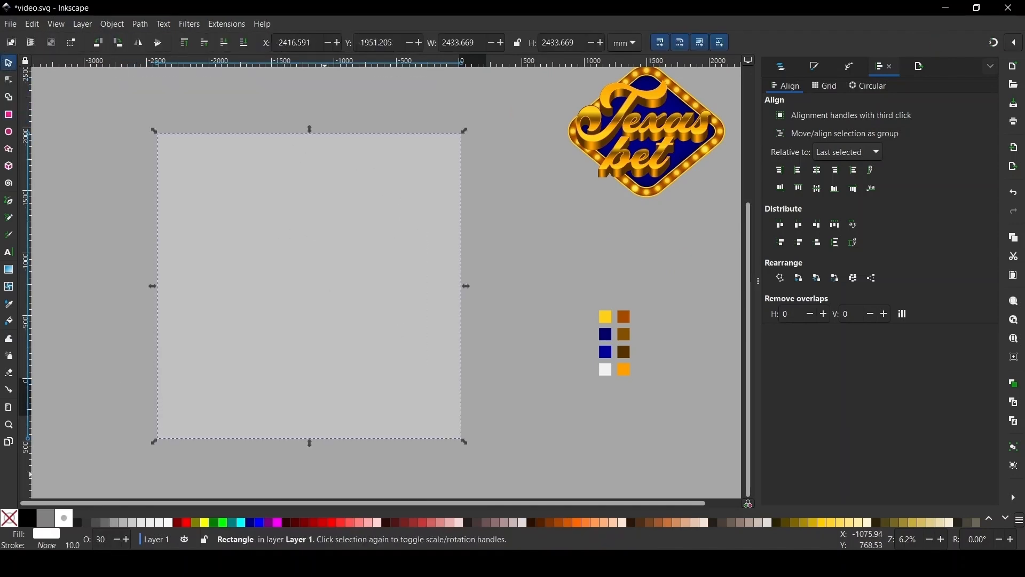
left_click(815, 65)
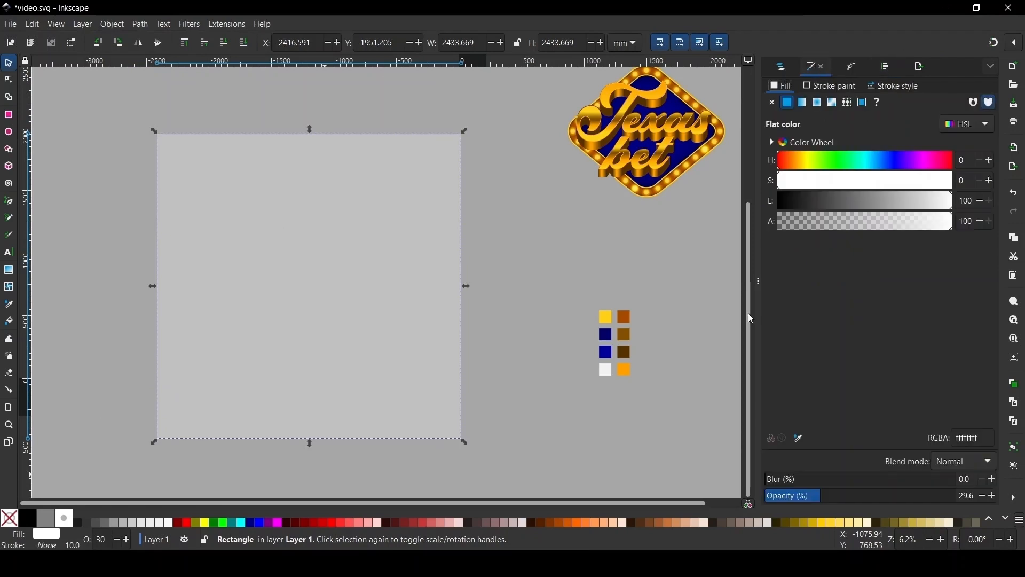
left_click_drag(849, 504, 961, 498)
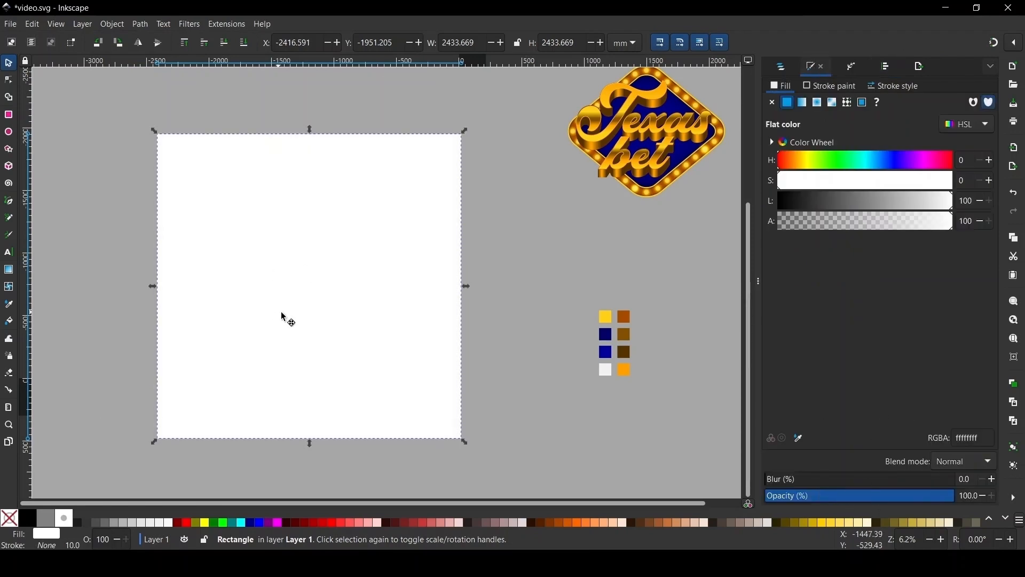
Fill the white square with the dark navy #000066 from the palette swatches and nudge it slightly toward the logo.
left_click_drag(281, 312, 297, 316)
key("d")
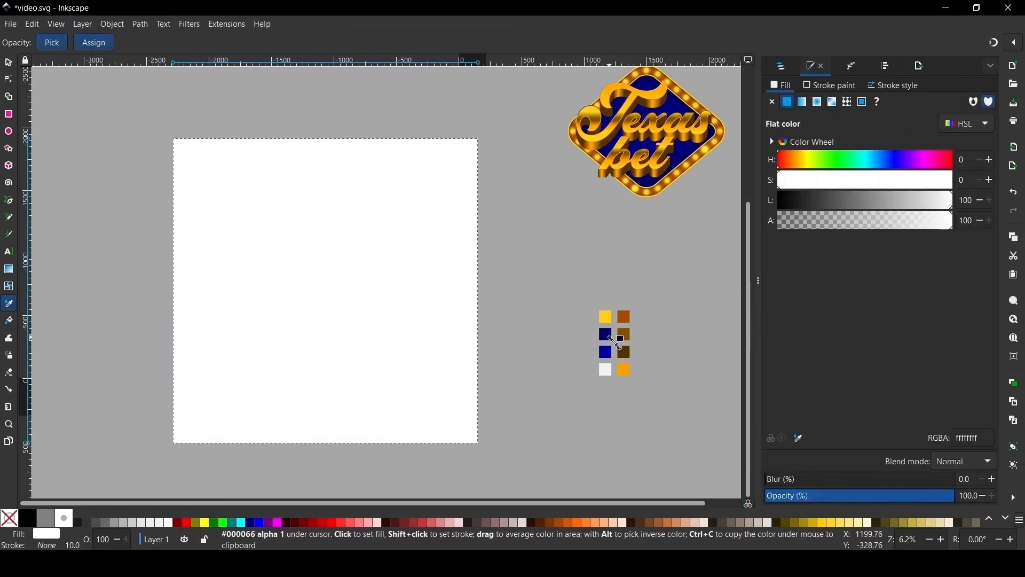
left_click(605, 335)
left_click(8, 62)
left_click_drag(352, 326, 367, 331)
Move the bulb-lit frame and the Texas bet lettering onto the middle of the navy square and raise them to the top.
scroll(155, 286, "down", 1)
left_click_drag(630, 111, 422, 254)
left_click_drag(525, 189, 320, 298)
left_click(185, 43)
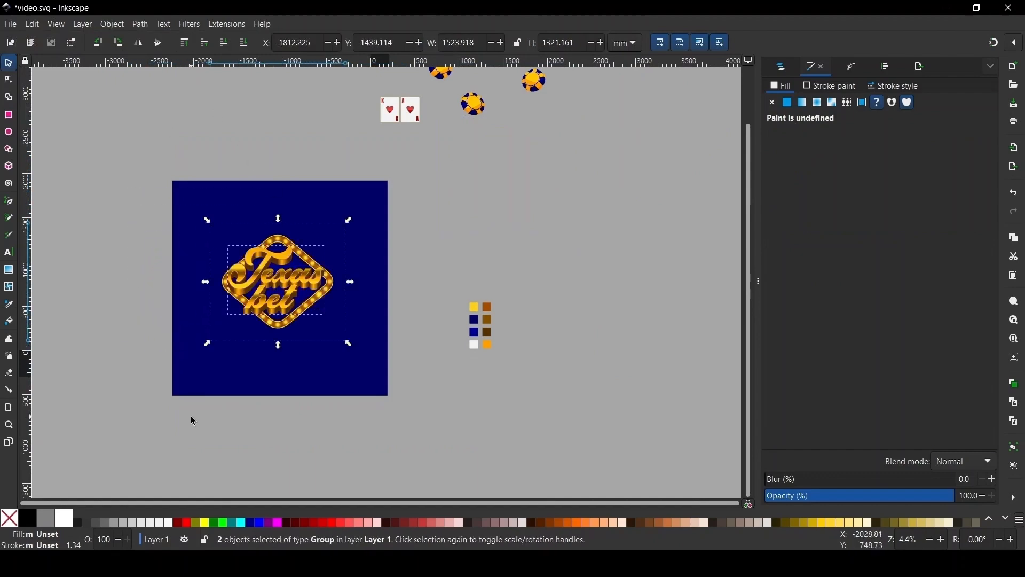
Shift the Texas bet lettering group horizontally about 8 mm toward the centre of the bulb-lit frame.
scroll(253, 277, "up", 3)
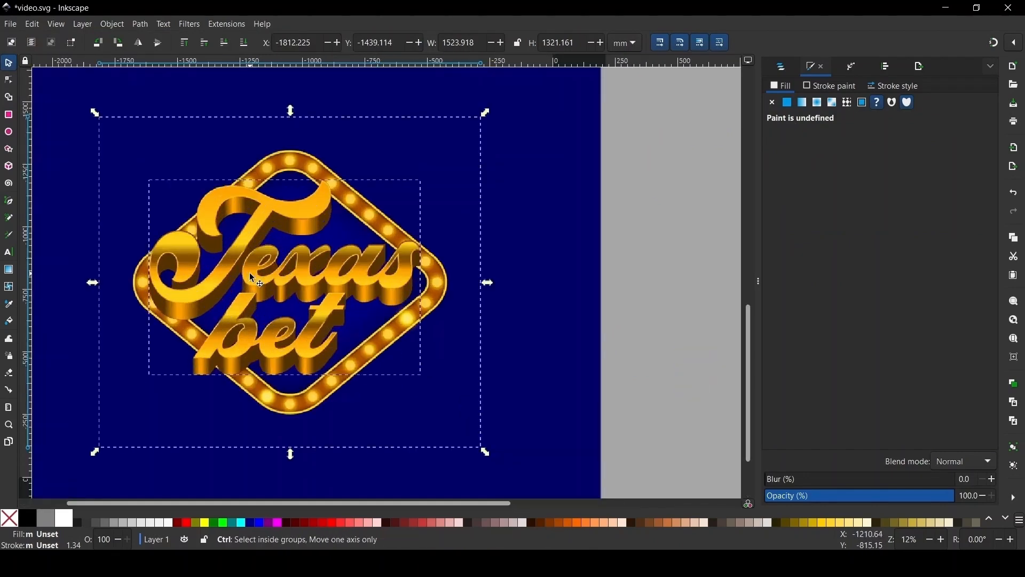
left_click(597, 231)
scroll(179, 297, "up", 2)
scroll(264, 260, "down", 4)
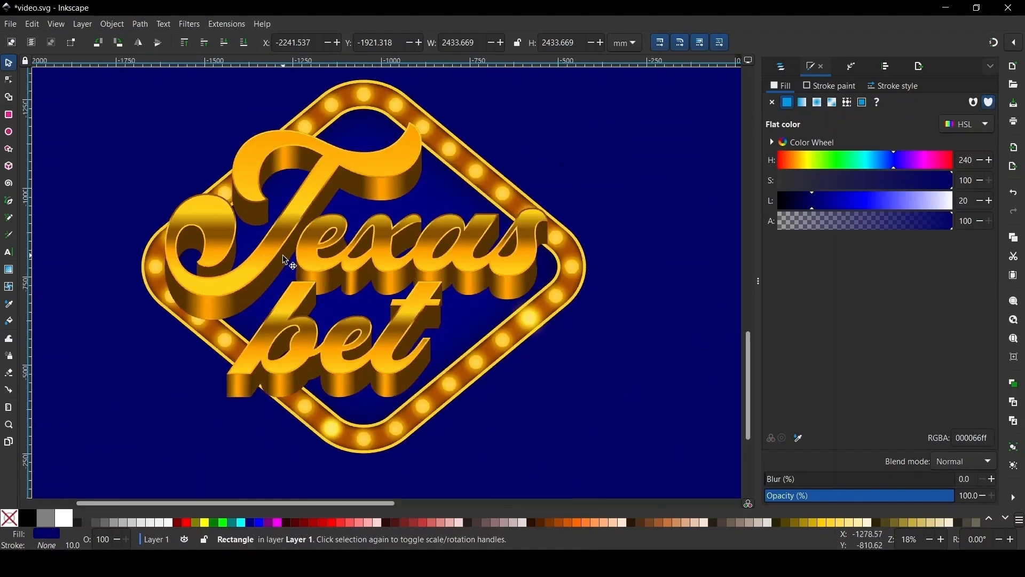
scroll(317, 254, "up", 3)
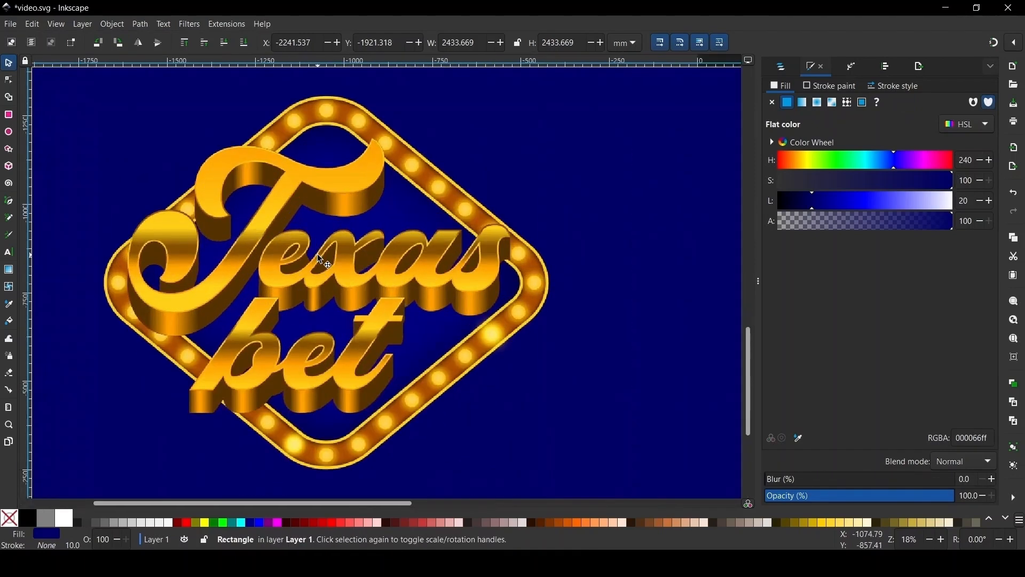
left_click(350, 267)
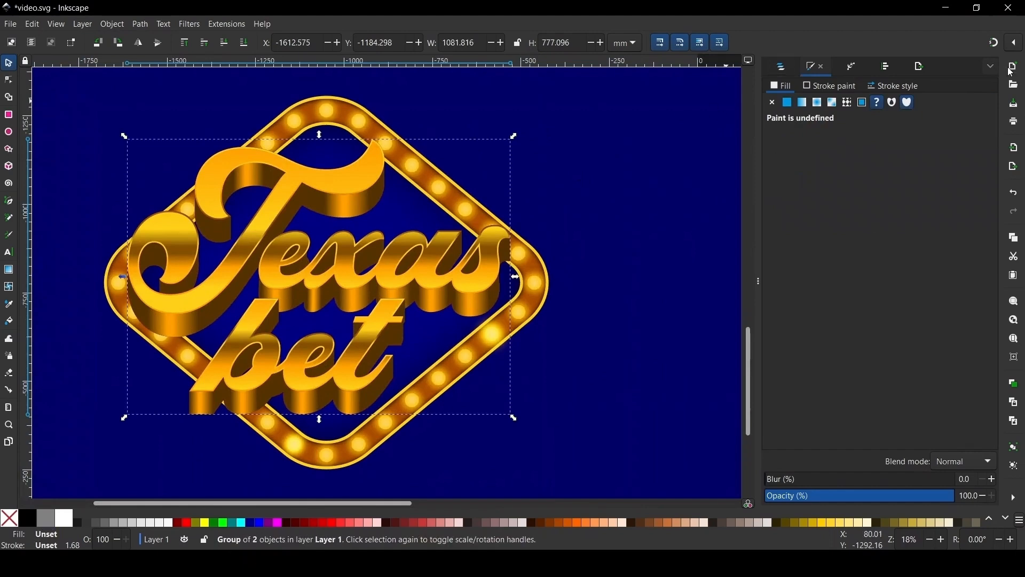
scroll(393, 195, "down", 1)
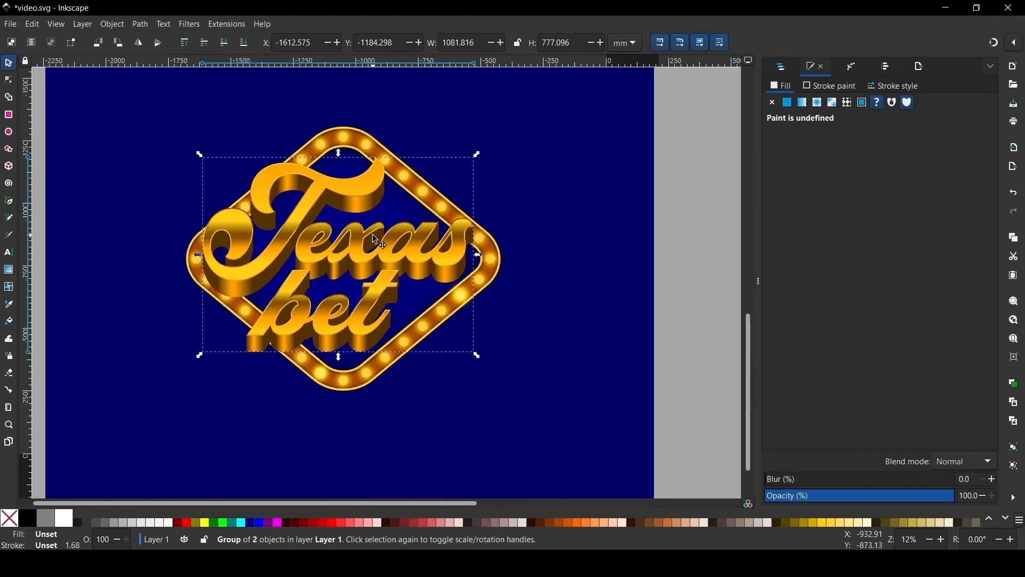
left_click_drag(372, 235, 377, 235)
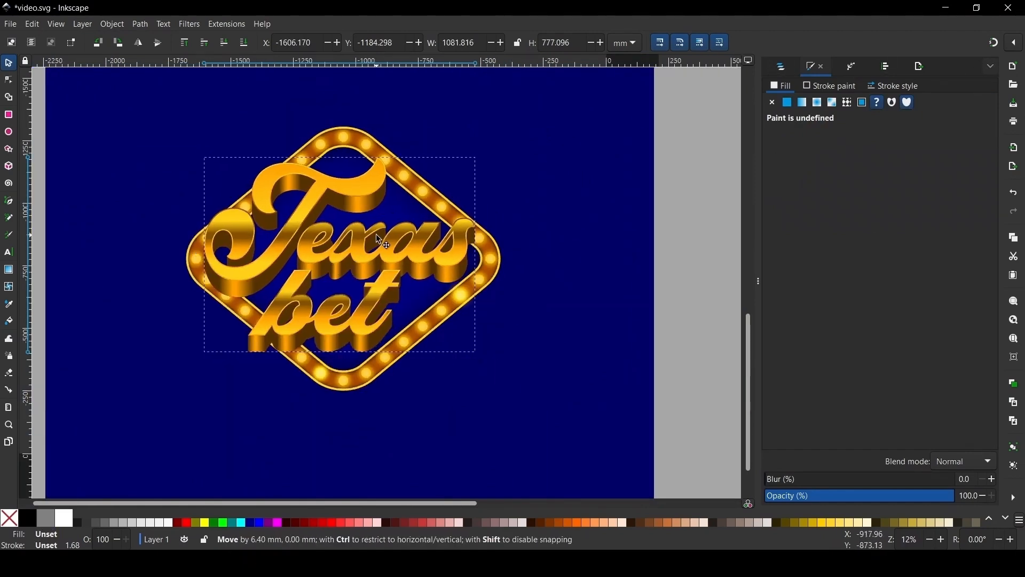
Duplicate the Texas bet lettering, fill the copy black and lower it directly behind the gold original.
scroll(376, 305, "down", 1)
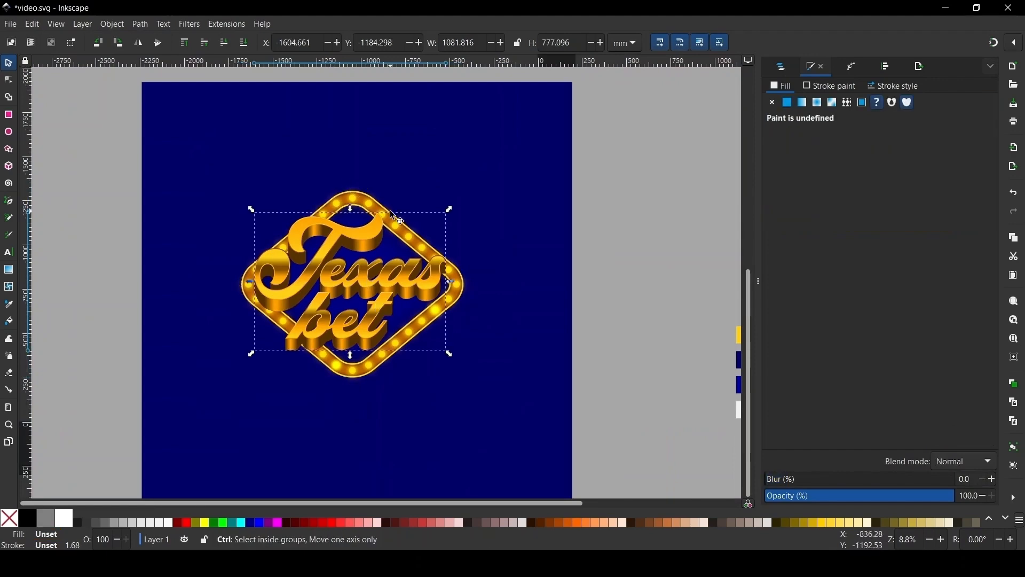
left_click(27, 518)
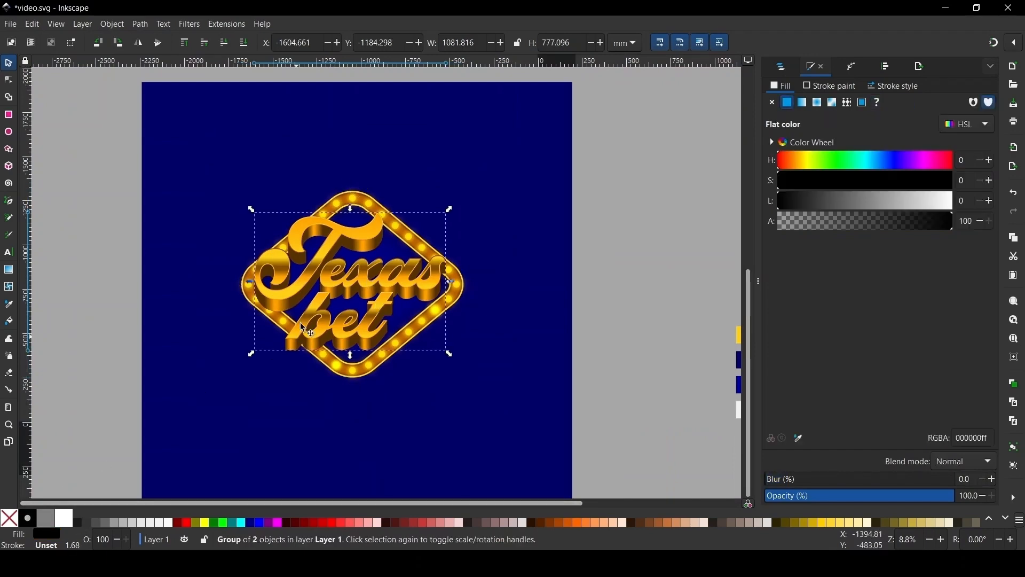
scroll(361, 290, "up", 2)
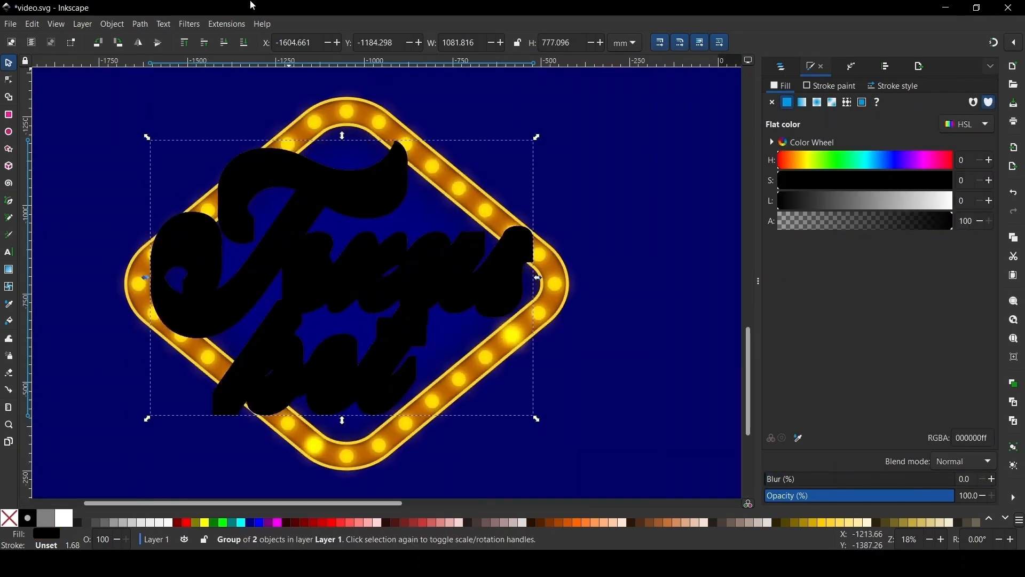
left_click(224, 48)
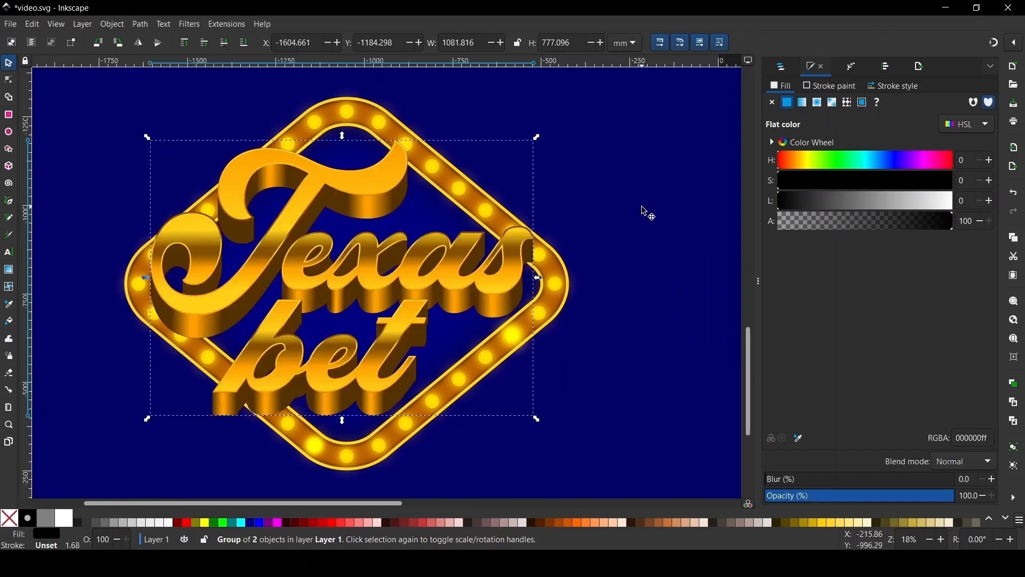
Nudge the black lettering copy down about 9 mm so that it peeks out beneath the gold letters as a shadow.
key("Down")
key("Down")
key("Down")
key("Down")
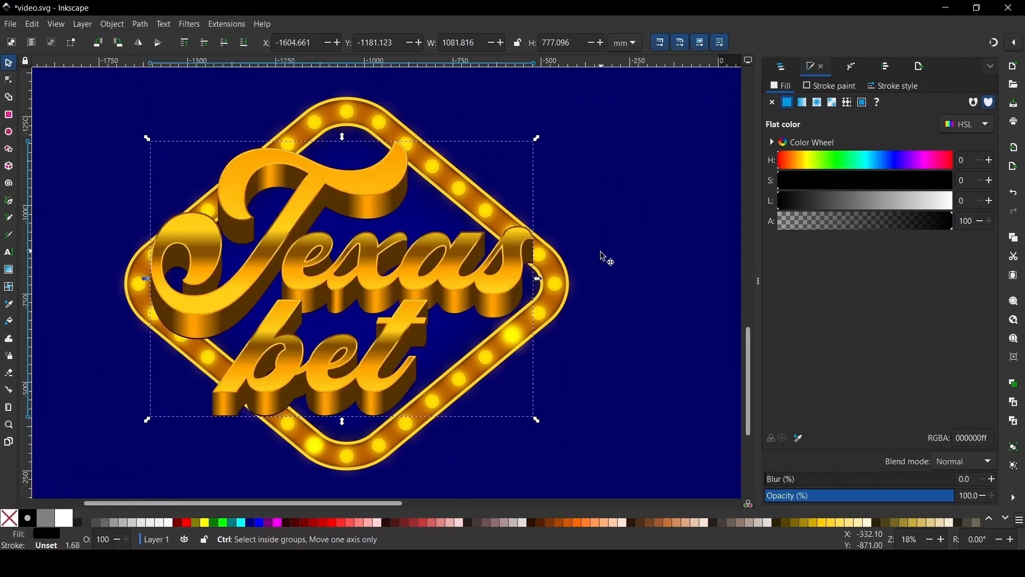
scroll(518, 303, "up", 5, "ctrl")
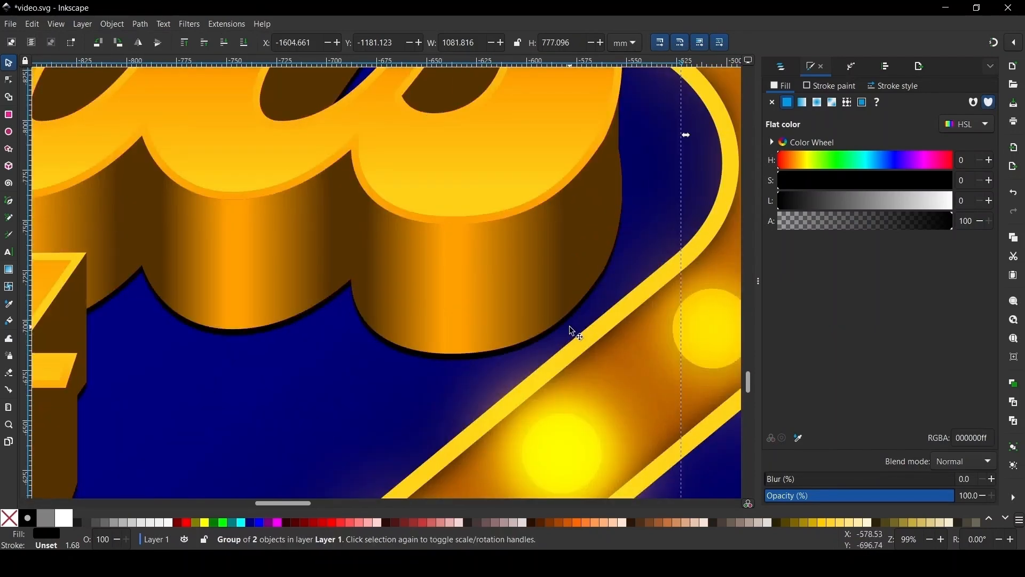
key("Down")
key("Down")
key("Down")
key("Down")
key("Down")
key("Down")
key("Down")
key("Down")
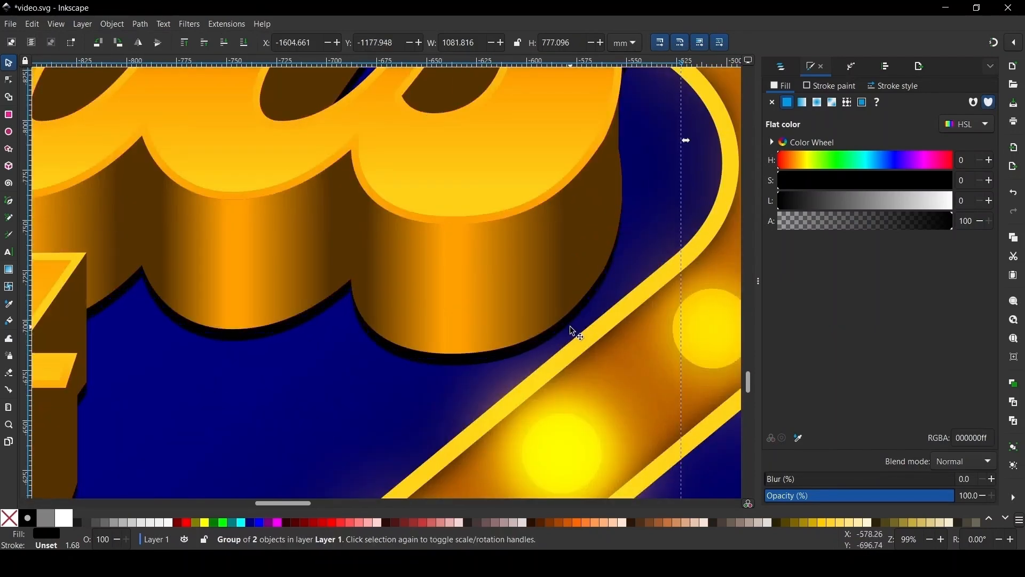
key("Down")
scroll(440, 329, "down", 5, "ctrl")
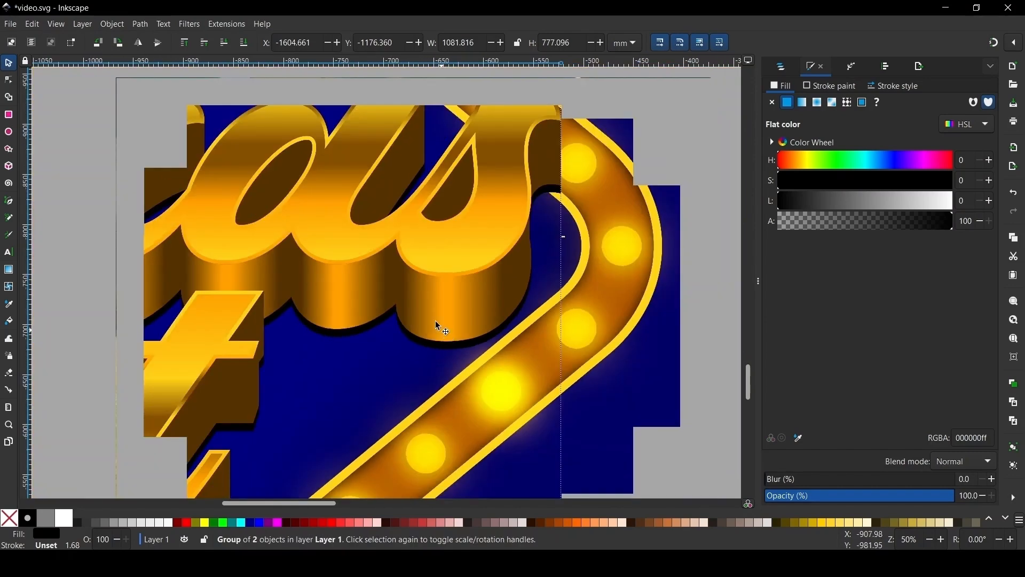
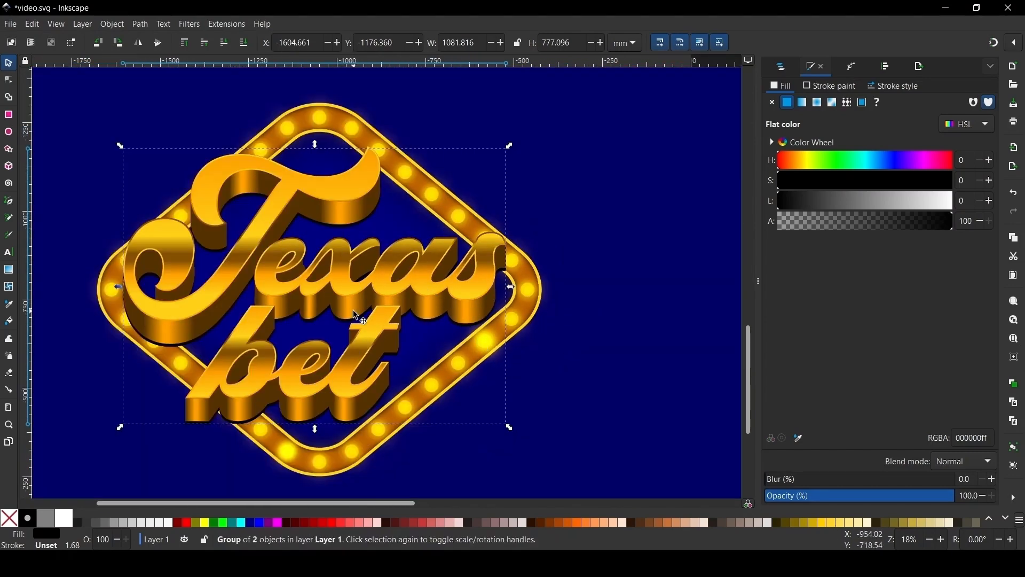
key("Down")
key("Down")
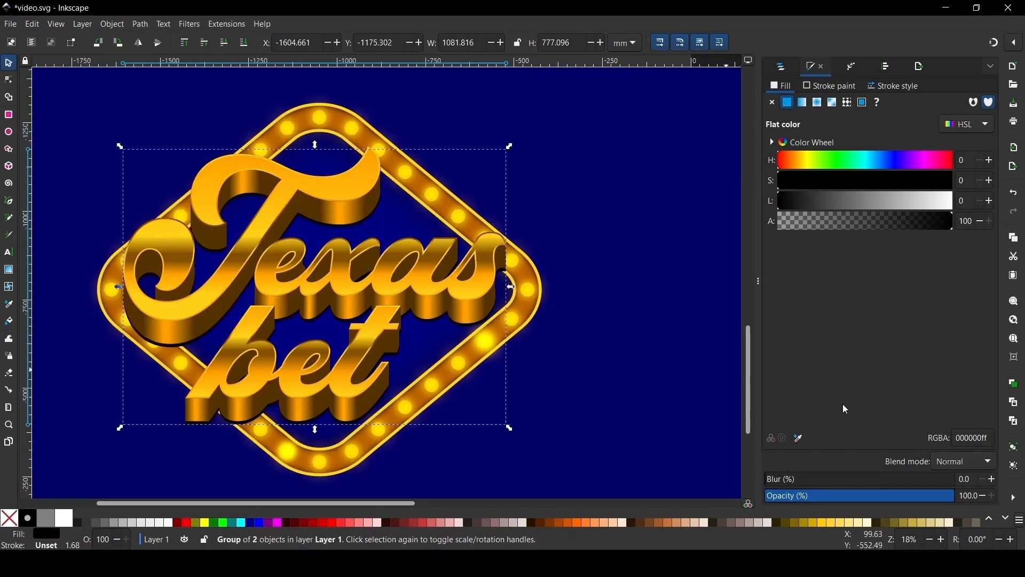
Soften the black lettering shadow with a 17.6% blur and reduce its opacity to 67.6%.
left_click(809, 483)
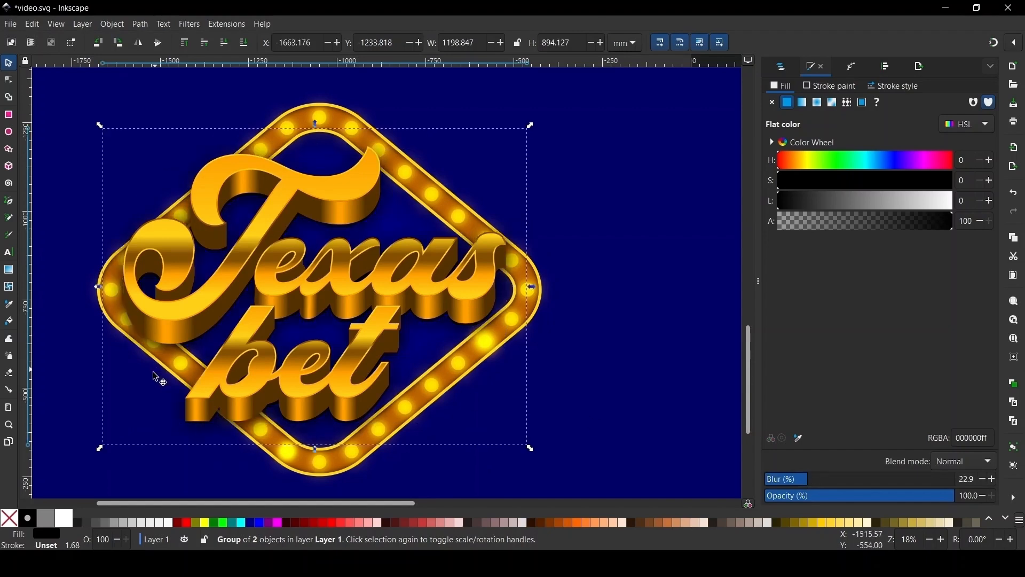
left_click(792, 483)
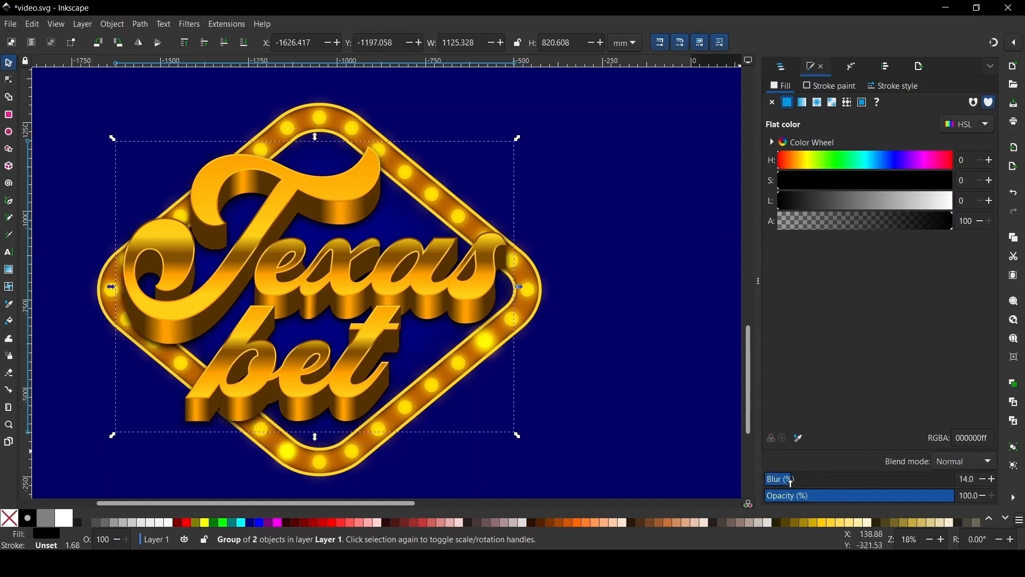
left_click(800, 482)
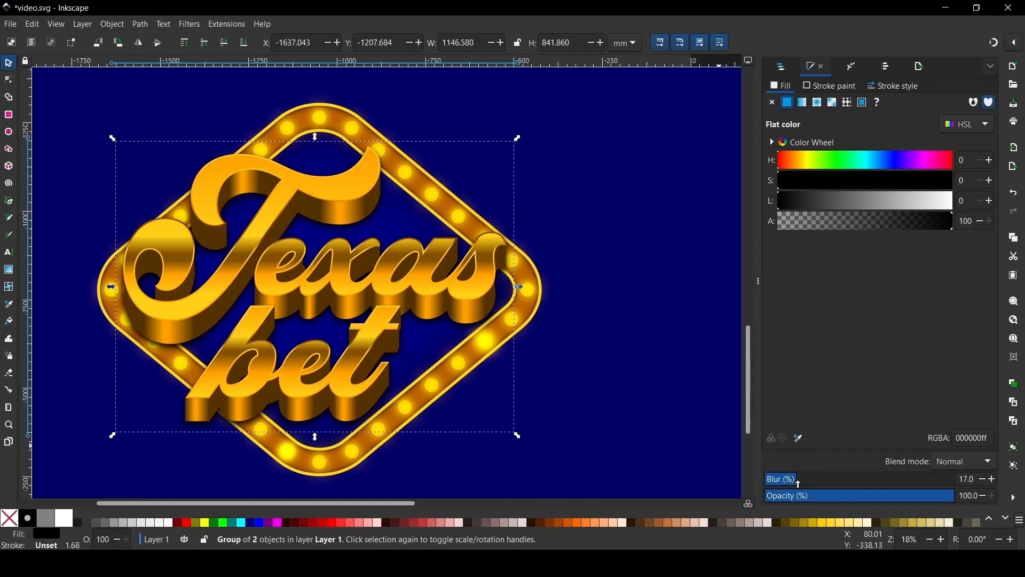
scroll(500, 330, "up", 4)
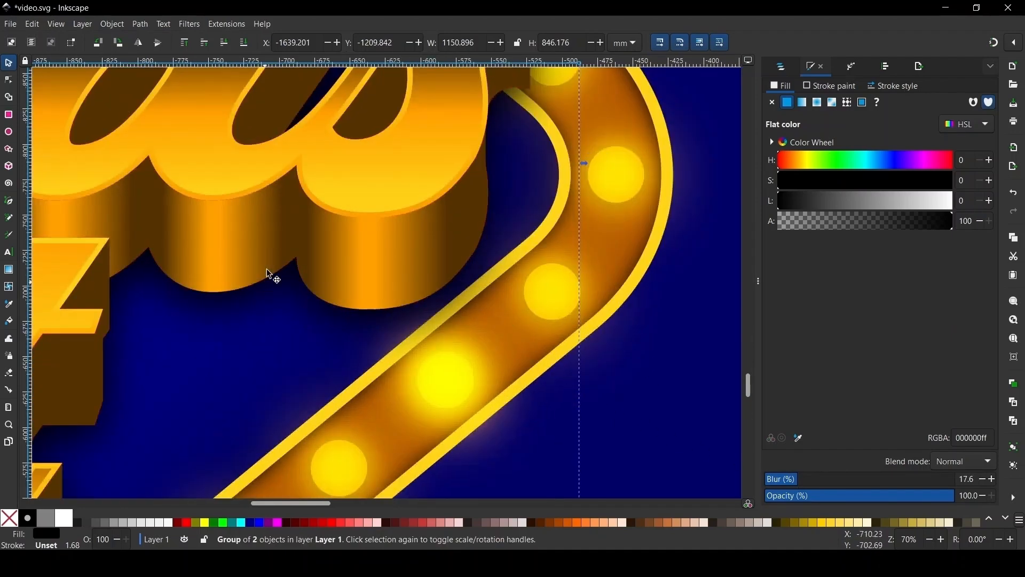
scroll(493, 334, "down", 5)
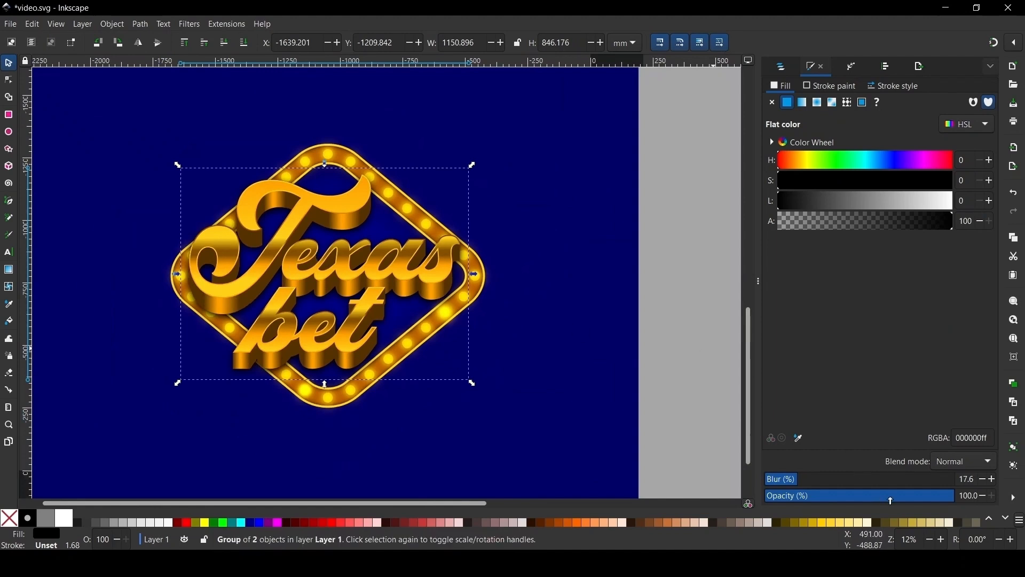
left_click(891, 501)
scroll(368, 286, "up", 1)
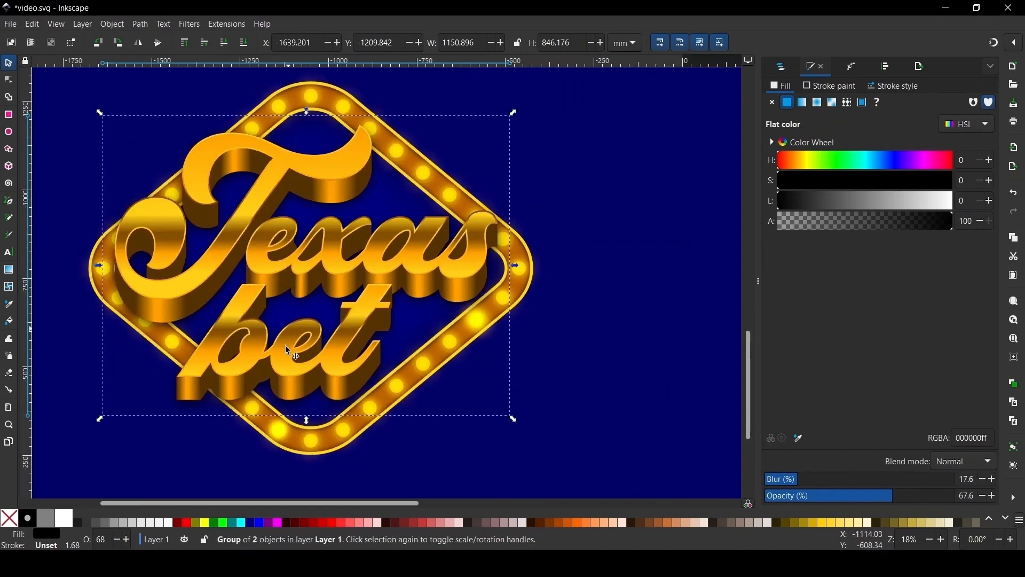
scroll(299, 291, "down", 3)
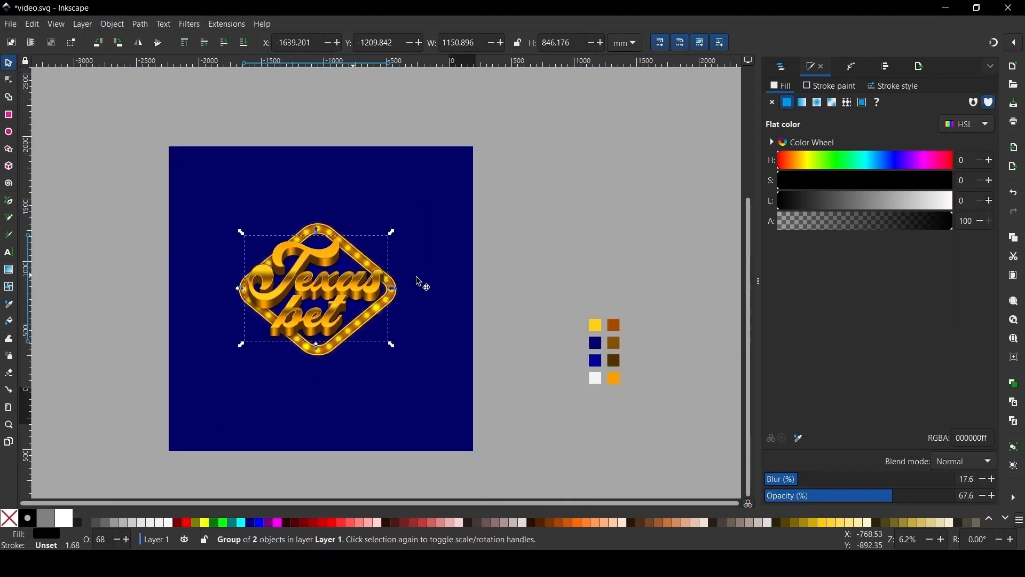
left_click(435, 251)
Move both playing cards onto the navy square just beside the logo's upper right edge and raise each to the top.
scroll(319, 262, "down", 2)
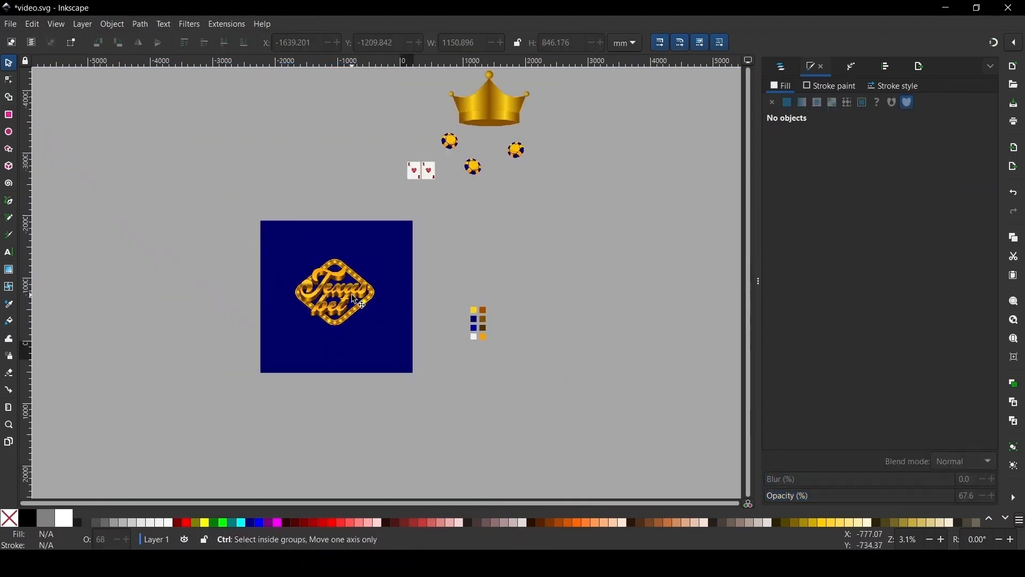
scroll(339, 276, "up", 1)
scroll(339, 280, "down", 1)
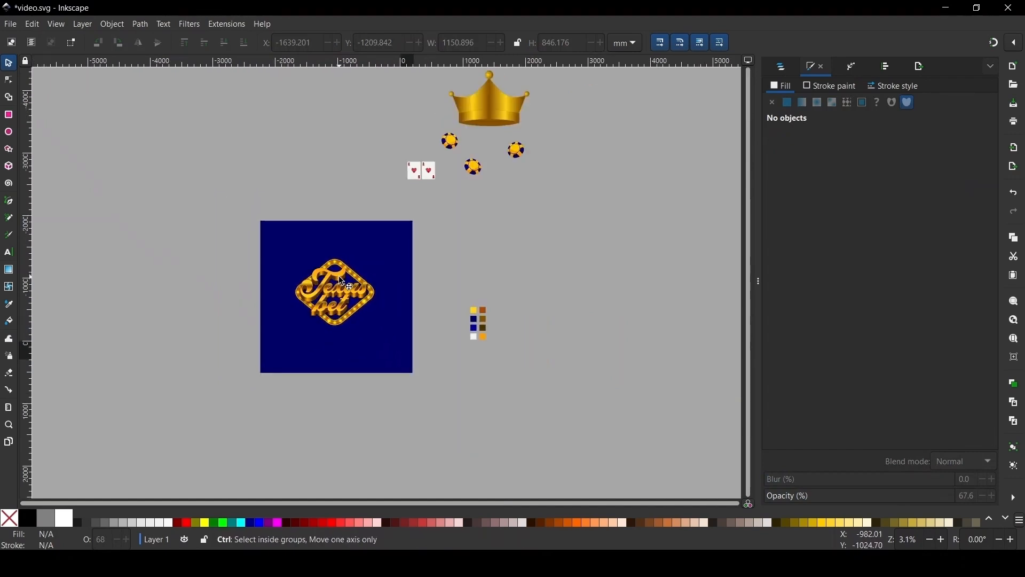
scroll(338, 285, "up", 1)
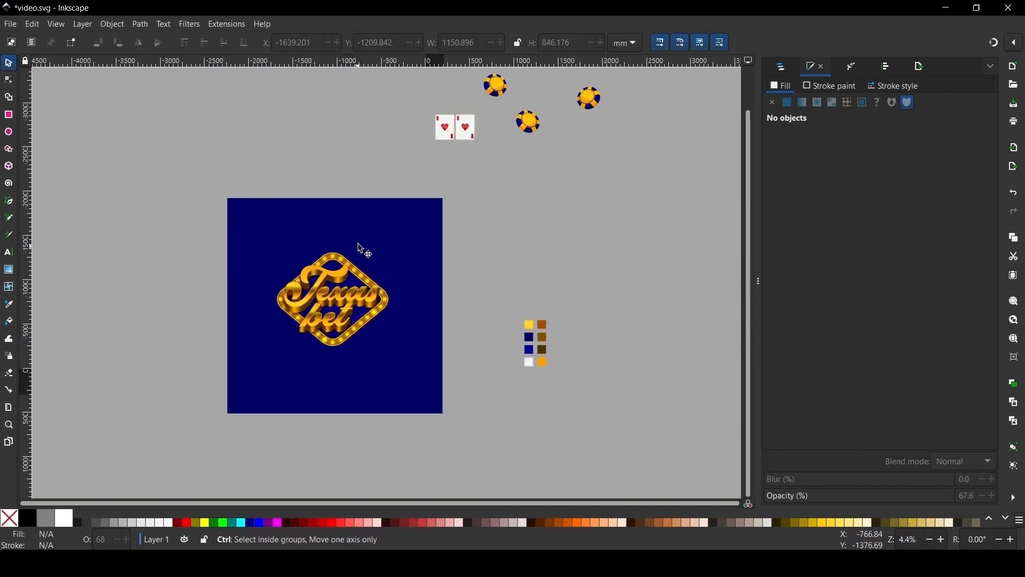
left_click_drag(455, 128, 417, 275)
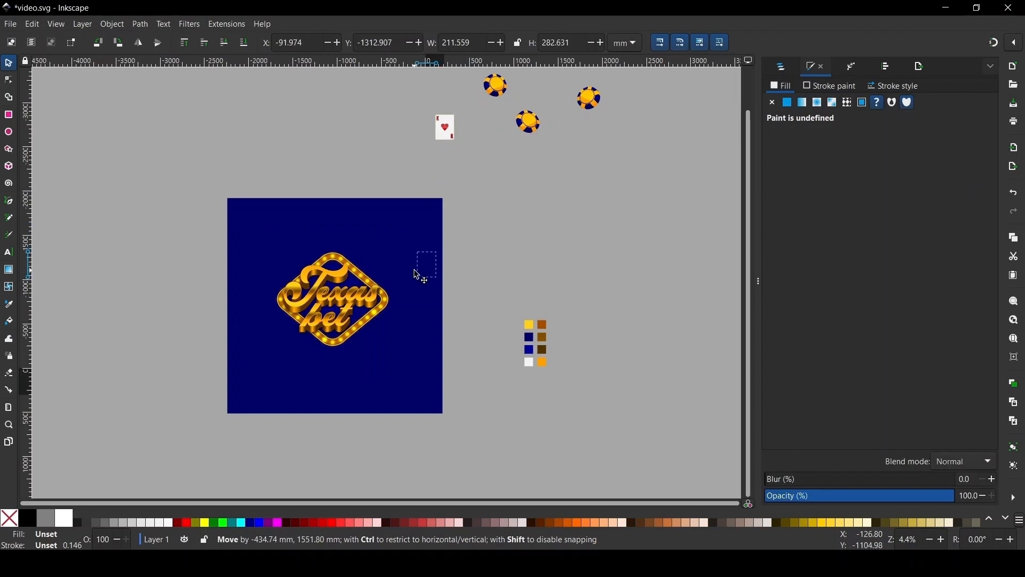
left_click(186, 45)
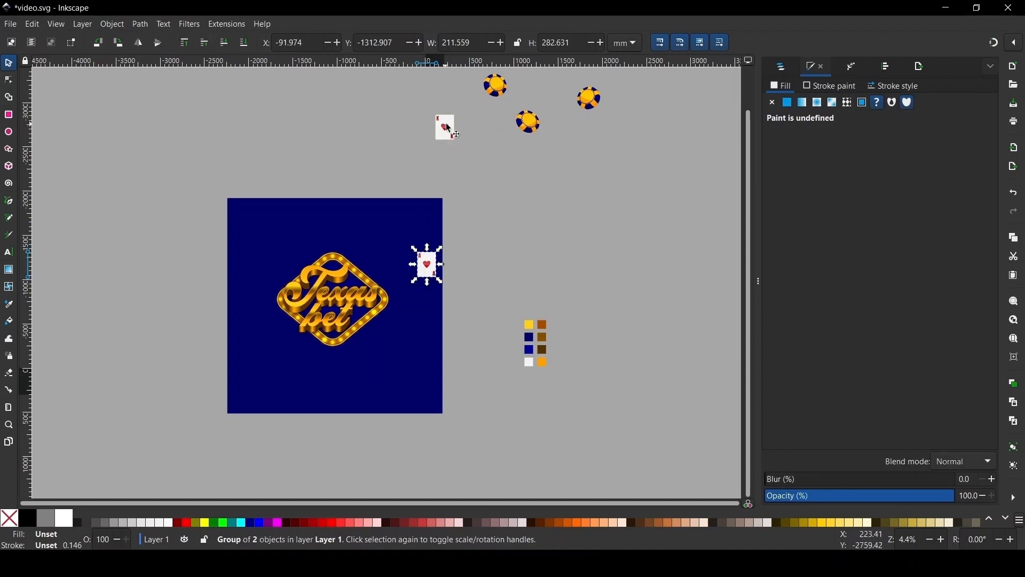
left_click_drag(448, 128, 392, 265)
left_click(184, 43)
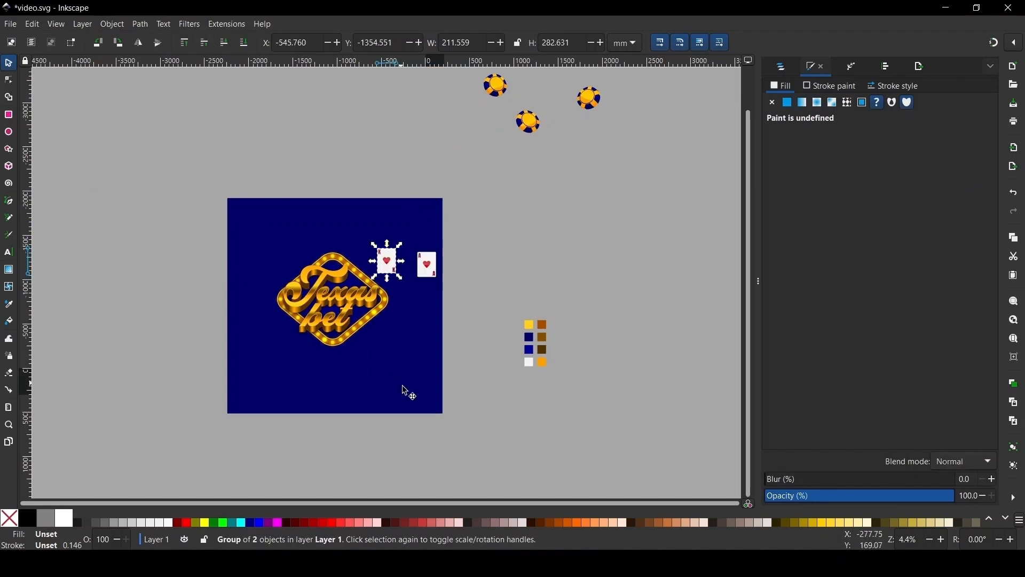
Tilt the king card counterclockwise, then overlap its right side with the ace card raised to the top.
scroll(342, 292, "up", 5, "ctrl")
scroll(343, 292, "down", 2, "ctrl")
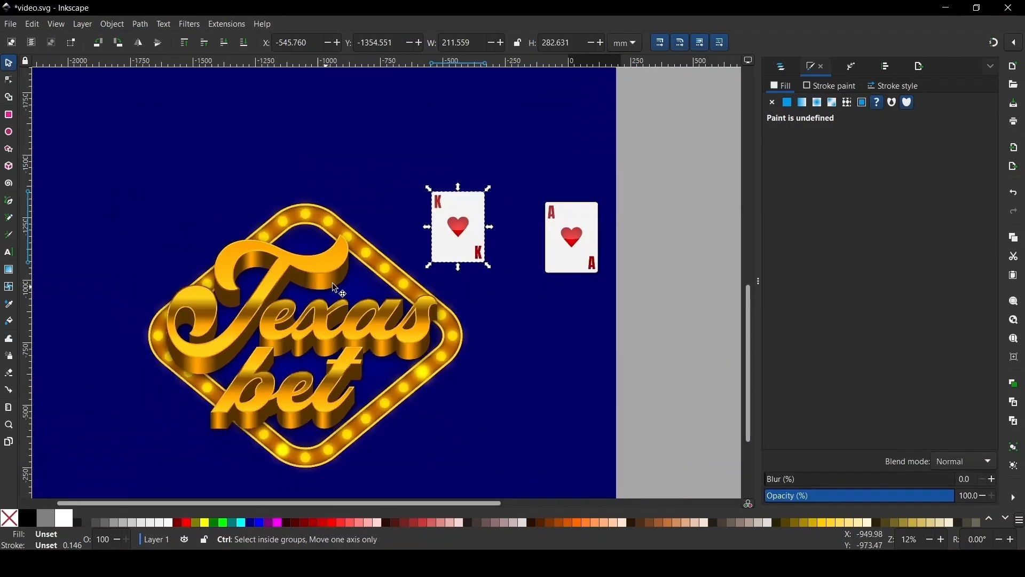
scroll(417, 228, "up", 1, "ctrl")
left_click_drag(477, 235, 452, 180)
left_click_drag(397, 126, 385, 138)
left_click_drag(630, 235, 480, 172)
left_click(180, 43)
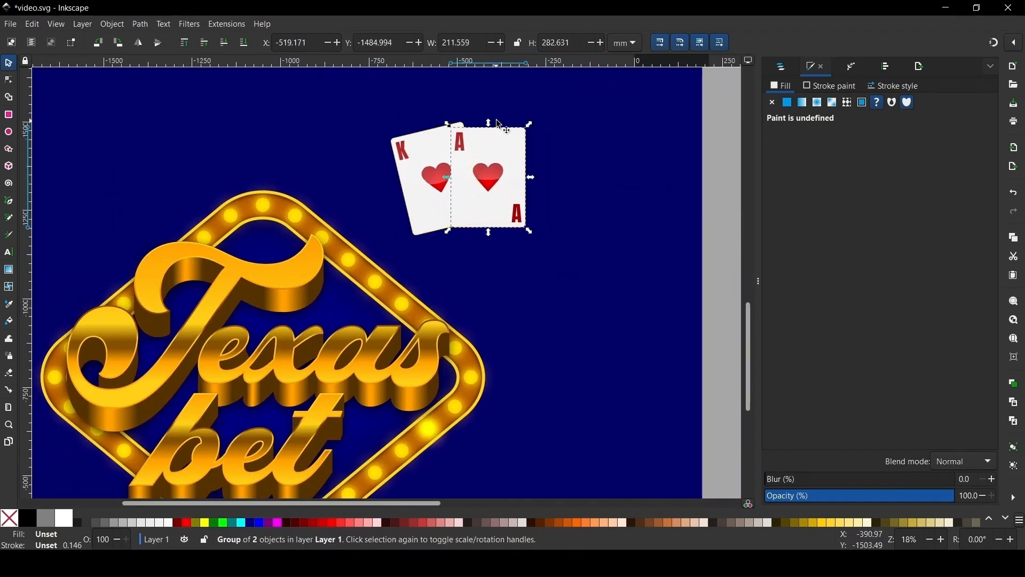
Tilt the ace card clockwise and bring both cards closer together so that they form a small fan.
left_click(514, 122)
left_click_drag(530, 127, 538, 144)
left_click_drag(506, 193, 496, 183)
left_click_drag(423, 160, 431, 163)
left_click(513, 160, "shift")
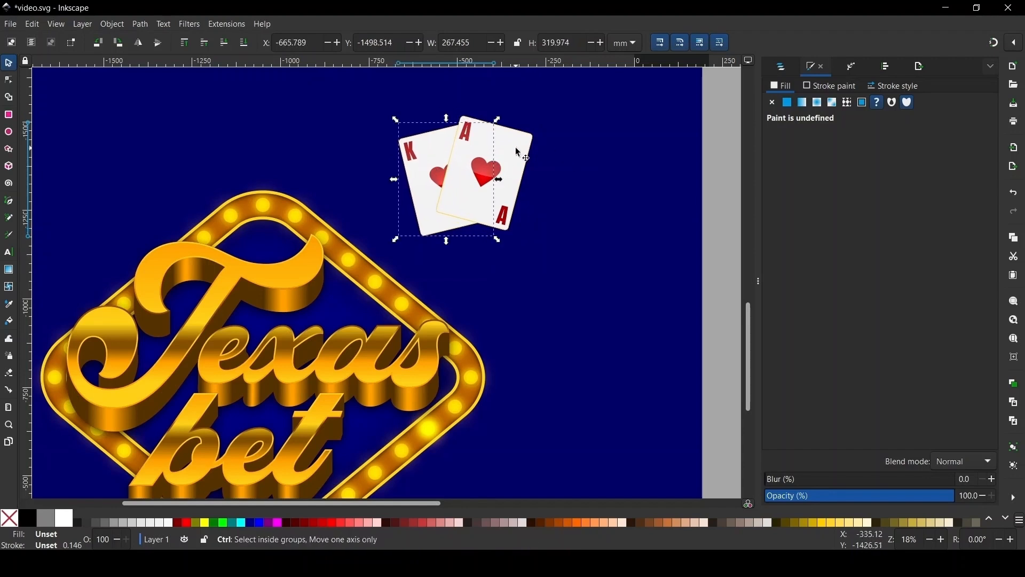
left_click(720, 159)
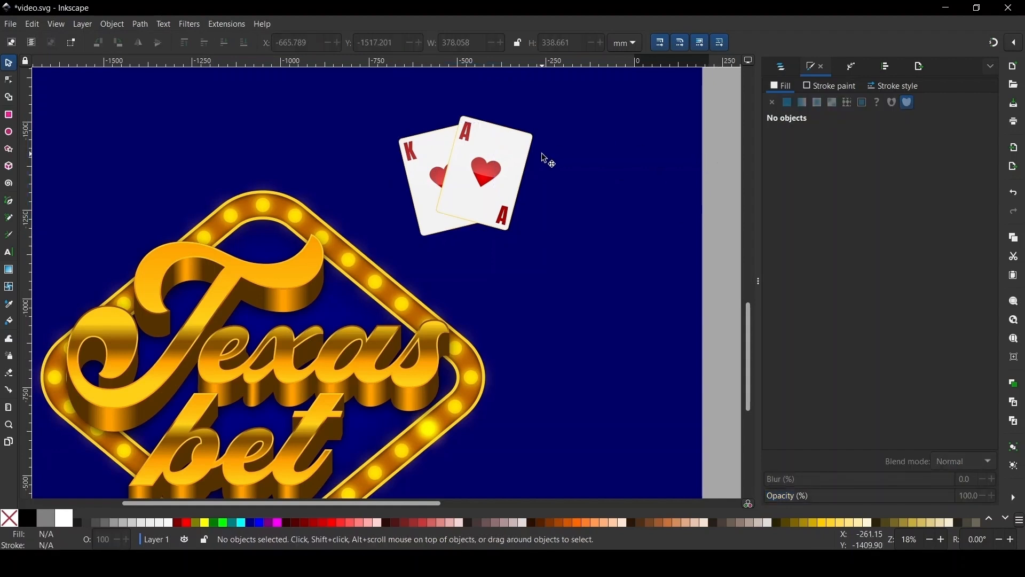
Duplicate the ace card and give the copy a black fill and a black stroke.
left_click(503, 191)
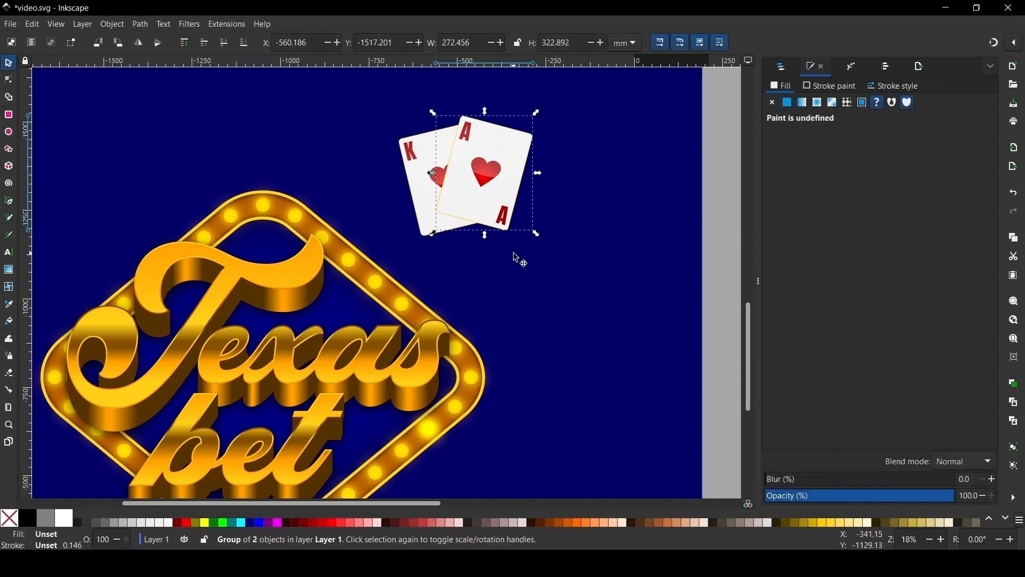
left_click(27, 517)
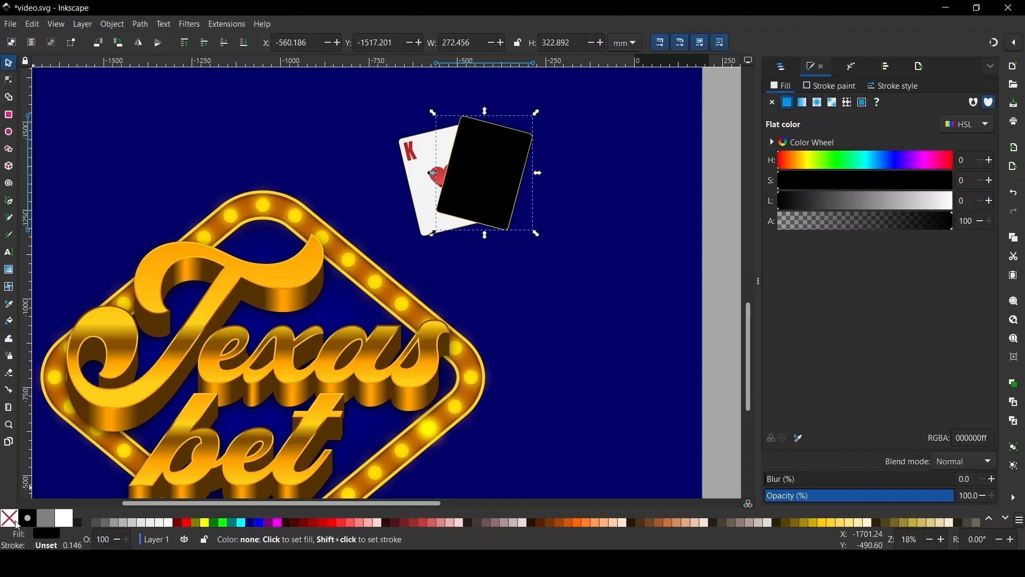
left_click(33, 518, "shift")
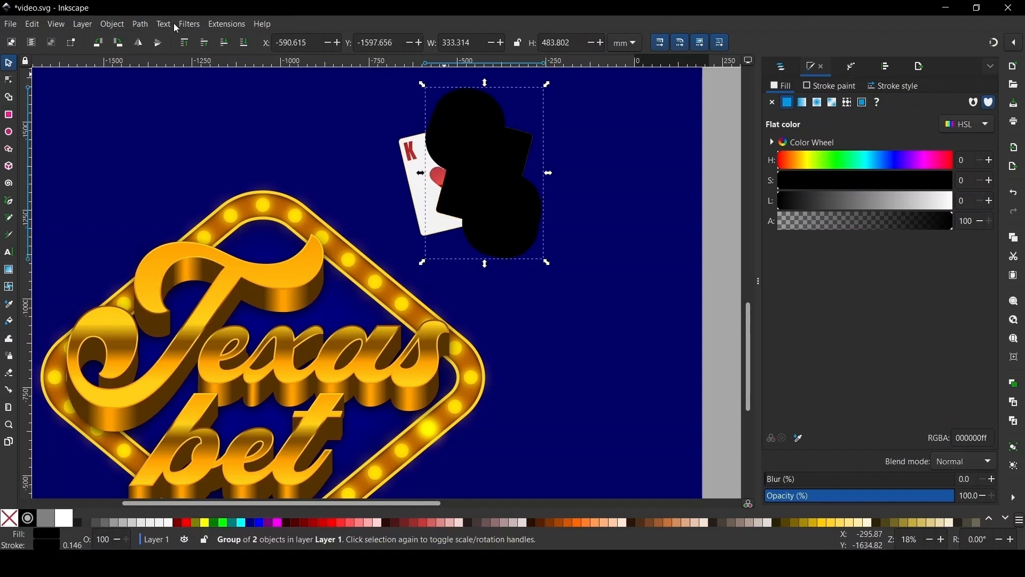
Set the stroke width of the black ace card copy to 1.7 mm so that it covers the gold outline.
left_click(901, 86)
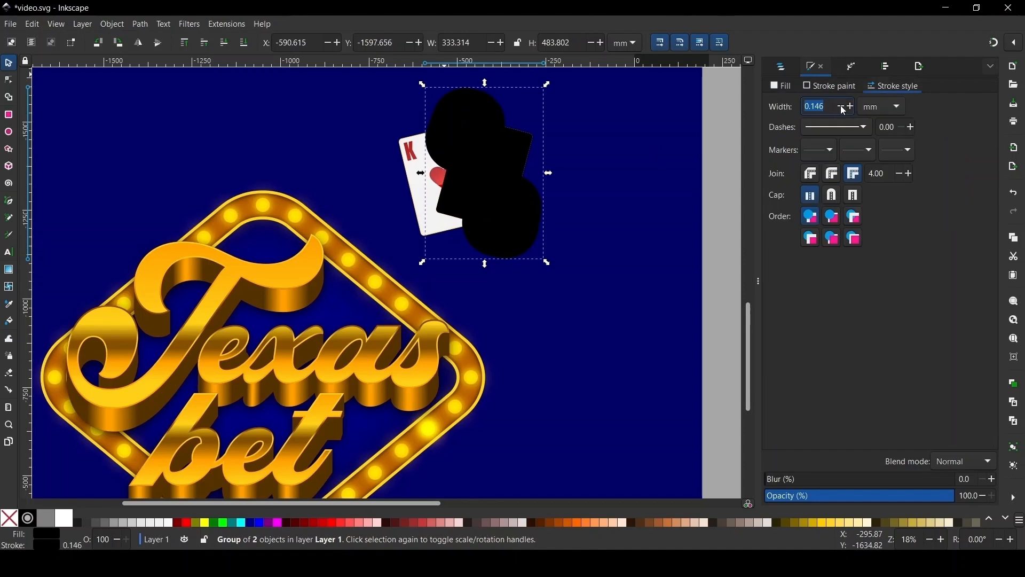
key("Return")
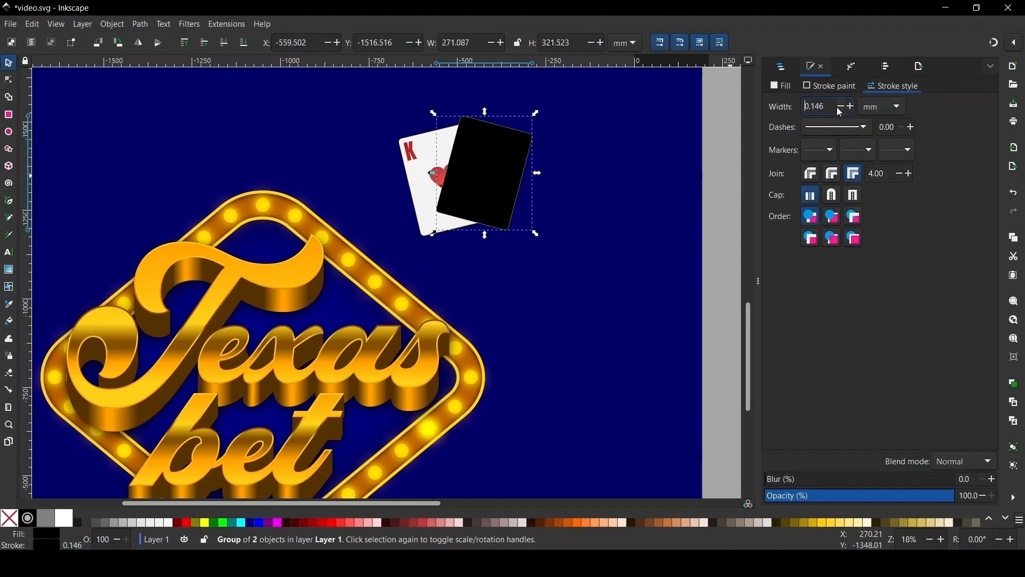
left_click(840, 107)
scroll(500, 124, "up", 6)
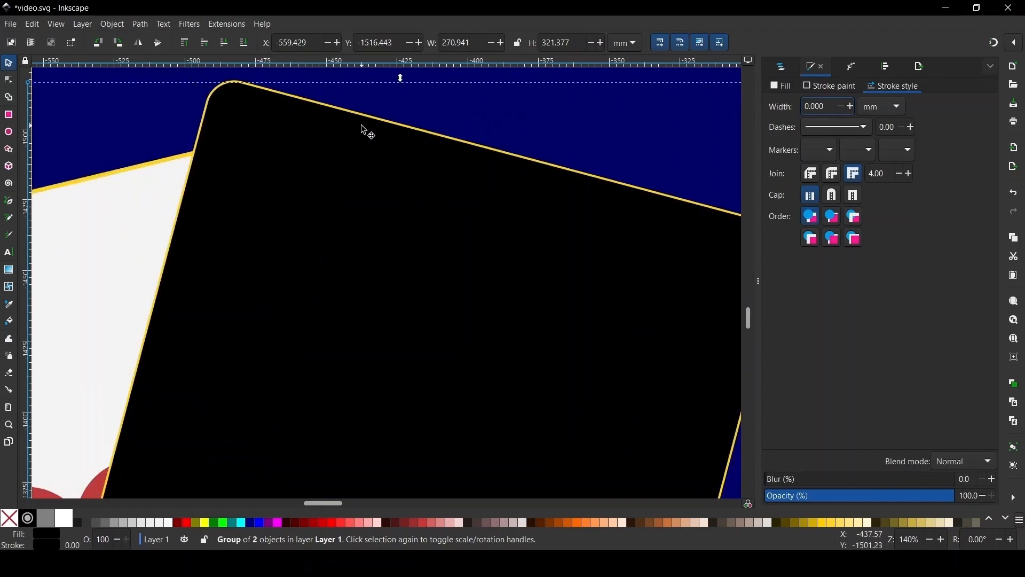
scroll(309, 176, "down", 2)
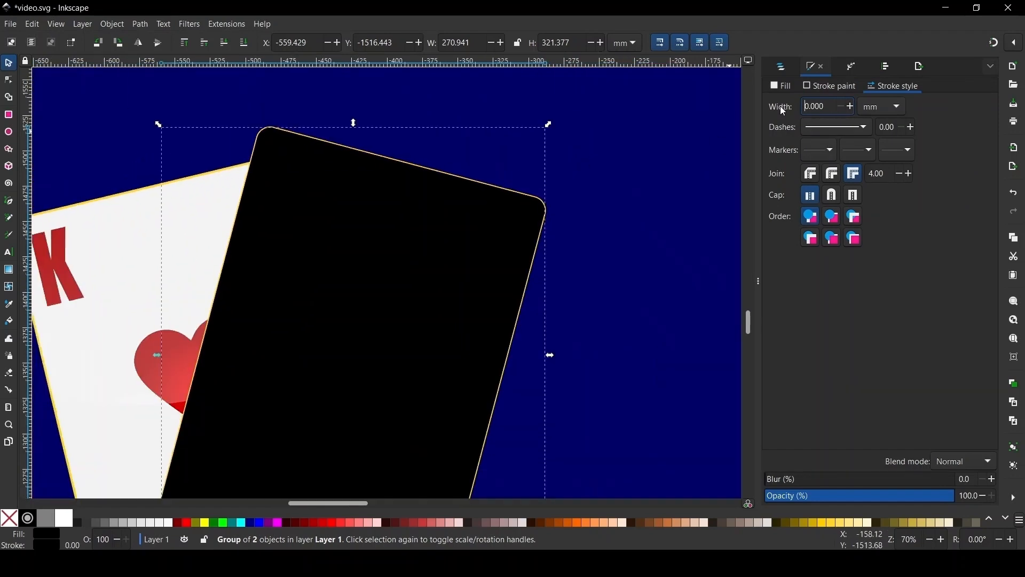
left_click(853, 106)
left_click(853, 105)
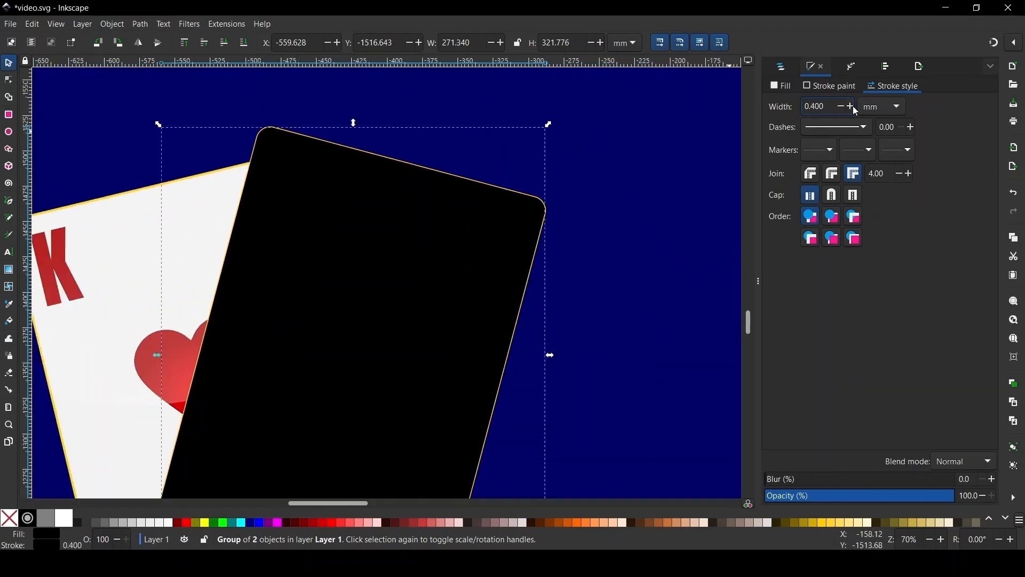
left_click(853, 105)
left_click(853, 106)
triple_click(853, 105)
triple_click(853, 106)
left_click(853, 106)
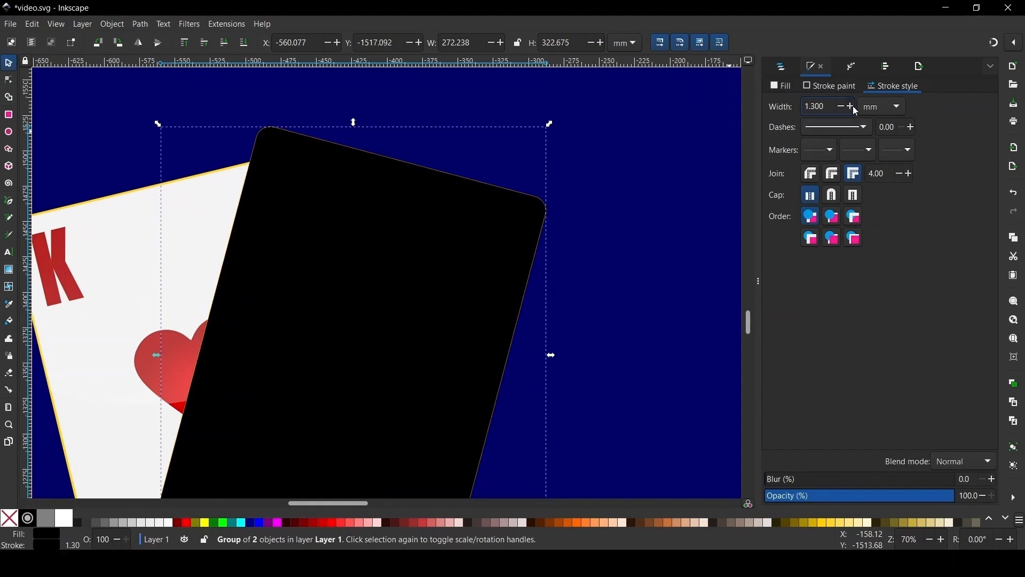
double_click(853, 106)
left_click(853, 106)
left_click(853, 106)
Lower the black copy directly behind the ace card and nudge it about 5 mm left and 3 mm up.
scroll(412, 195, "down", 4)
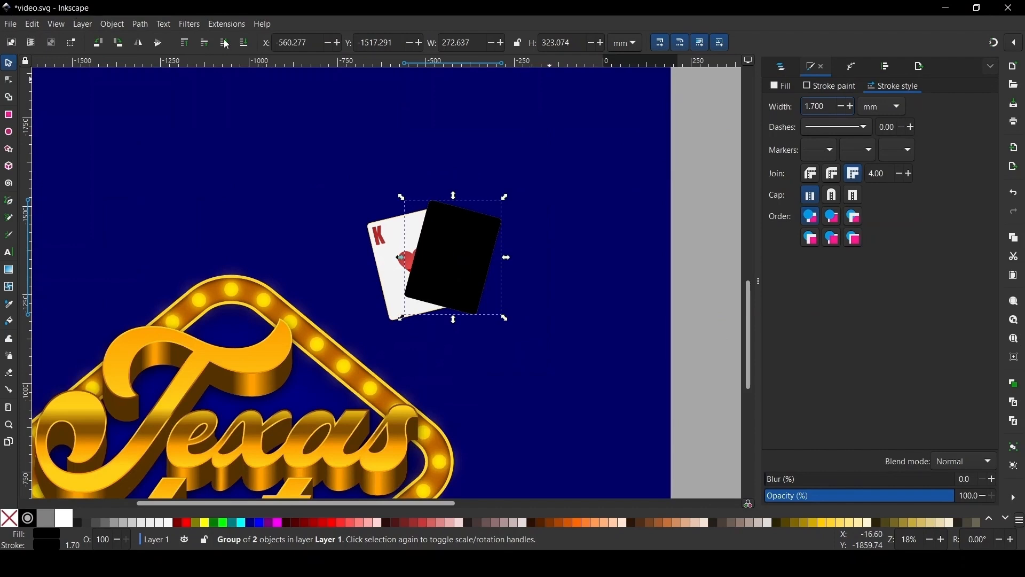
scroll(419, 294, "up", 2)
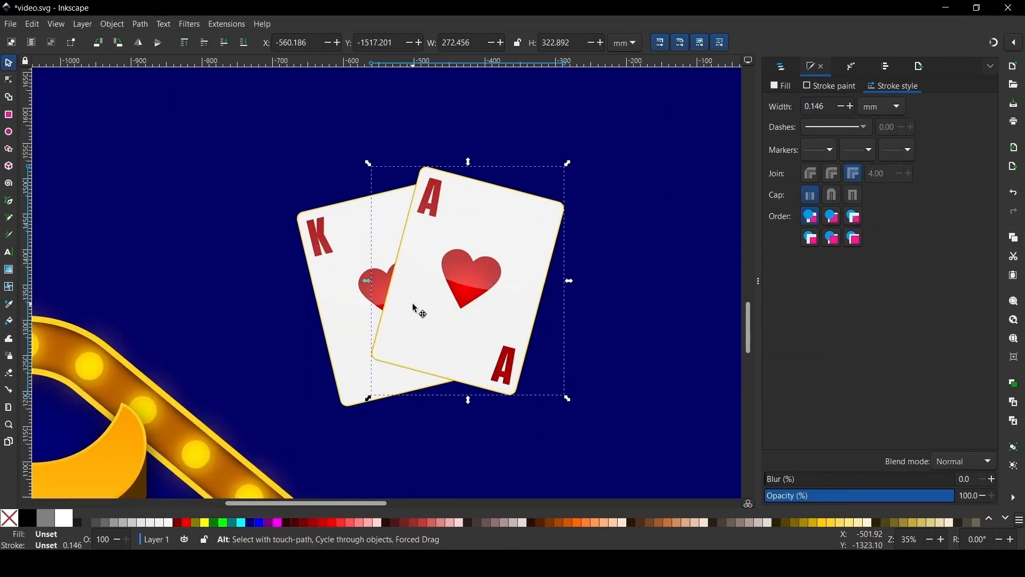
key("Left")
key("Left")
key("Left")
key("Left")
key("Left")
key("Left")
key("Left")
key("Up")
key("Up")
key("Up")
key("Up")
key("Up")
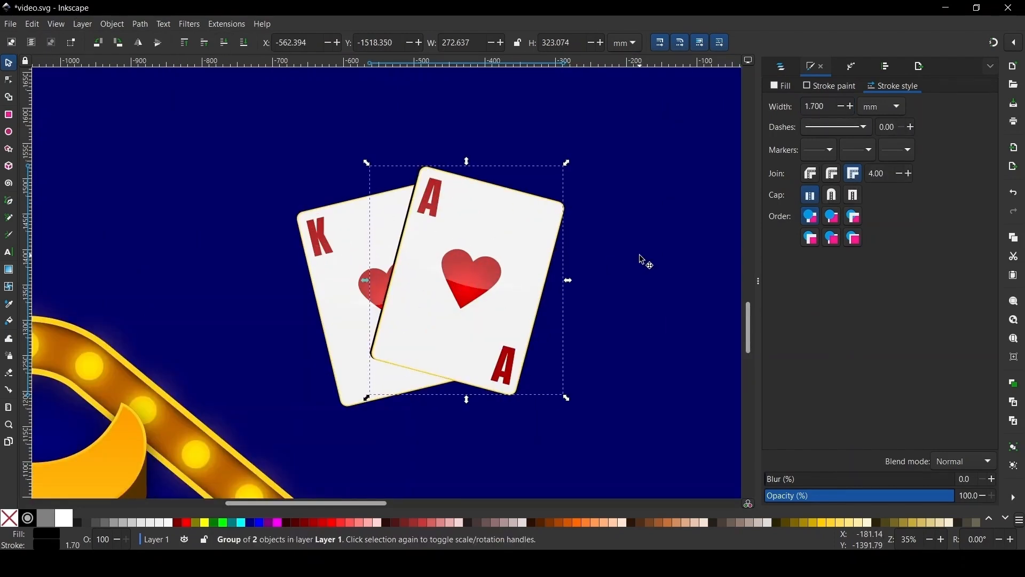
key("Left")
key("Left")
key("Up")
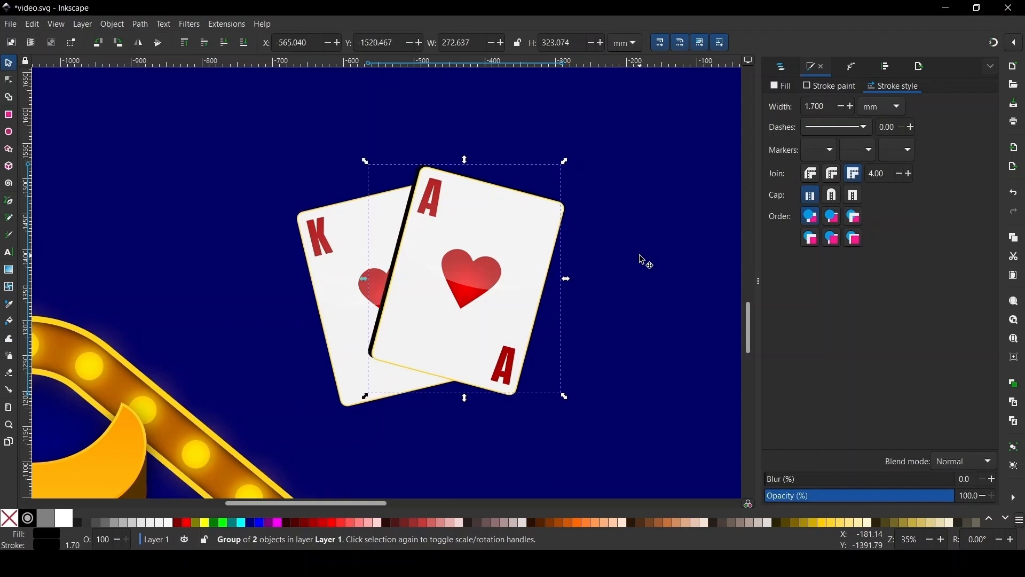
Soften the ace card's black shadow with a 14.8% blur and reduce its opacity to 71.2%.
scroll(558, 273, "down", 2)
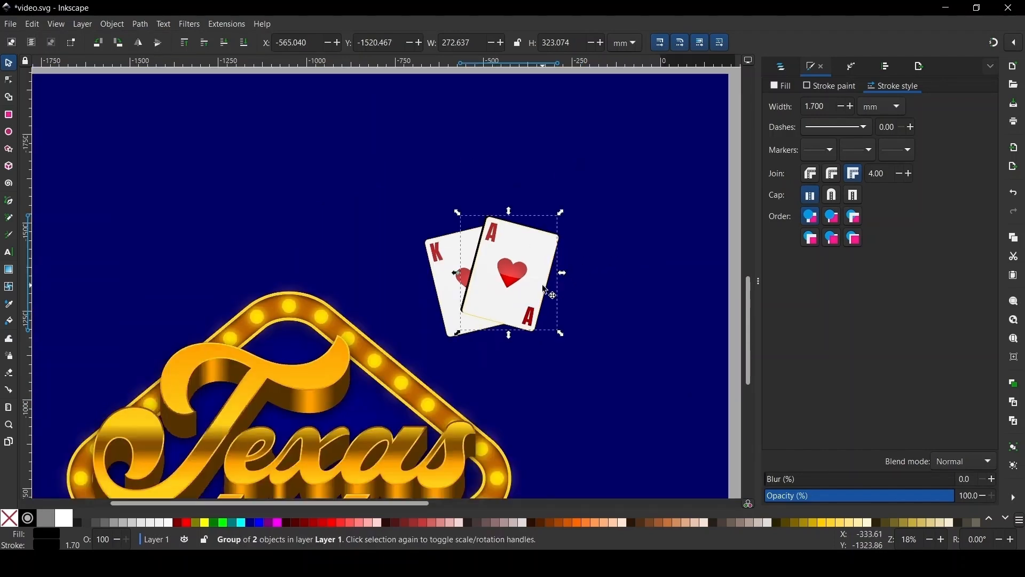
left_click(799, 482)
scroll(558, 261, "up", 2)
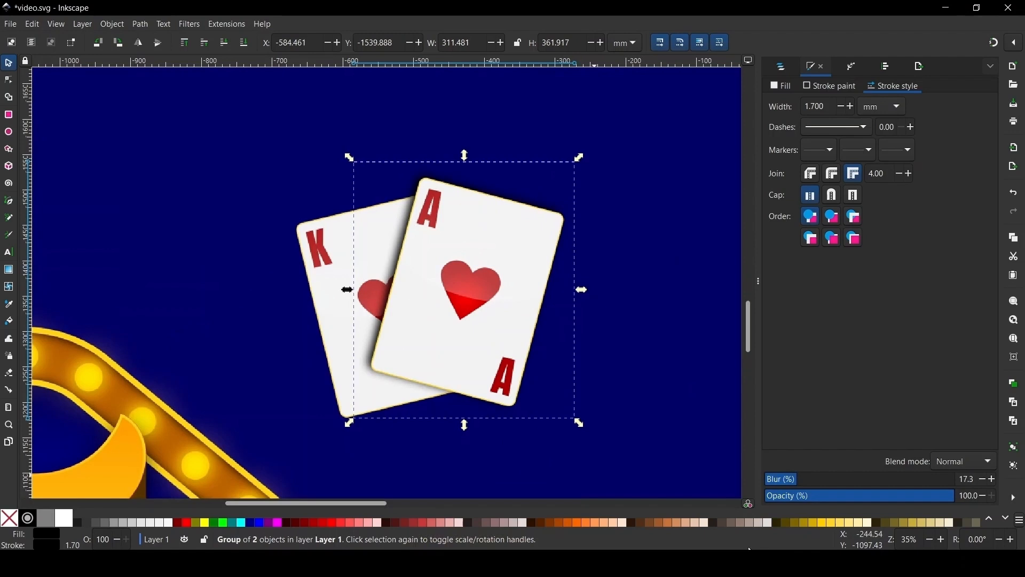
left_click(794, 481)
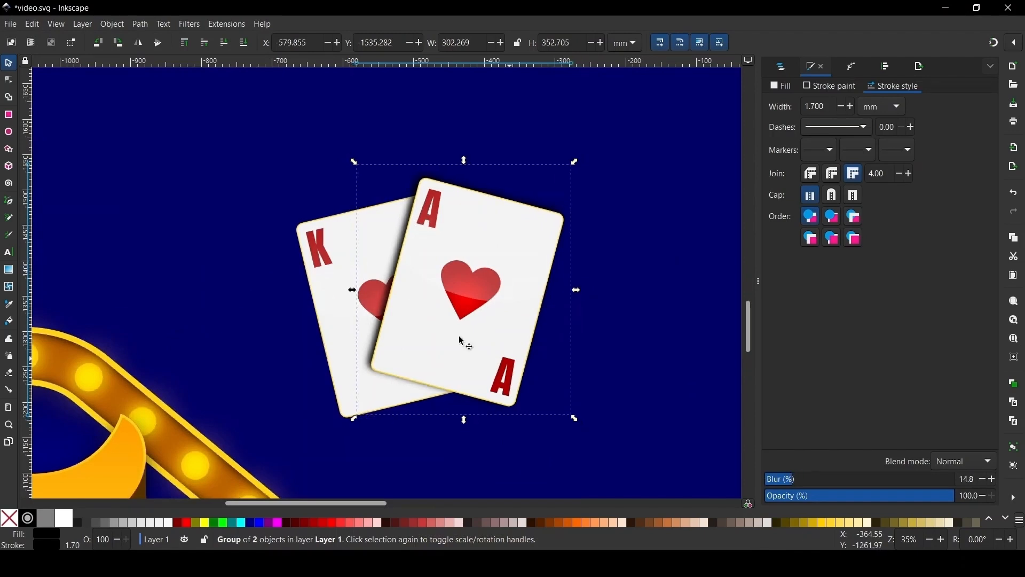
left_click(900, 496)
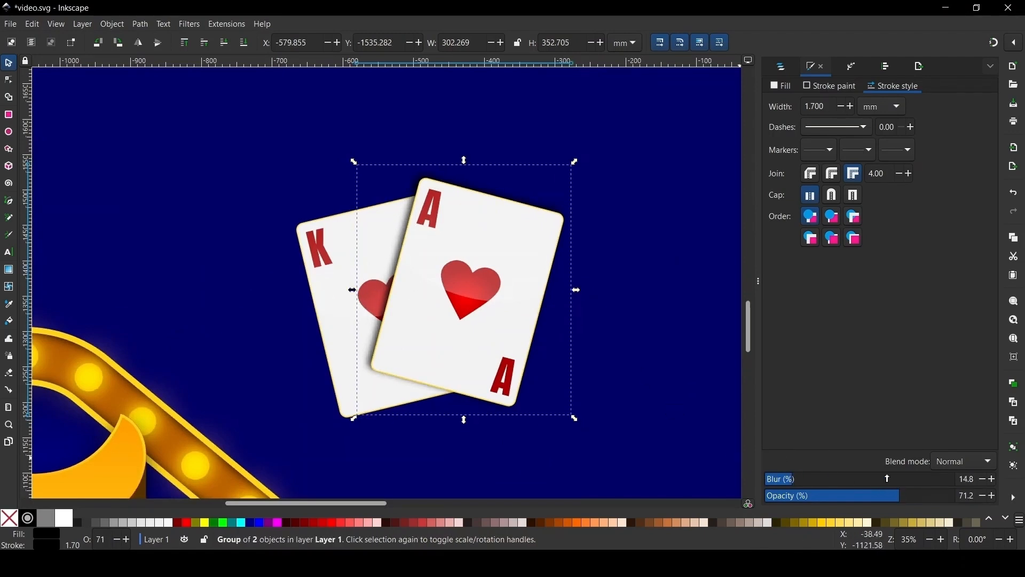
Group the two playing cards with their shadow and move the group over the upper right part of the logo.
scroll(408, 258, "down", 4, "ctrl")
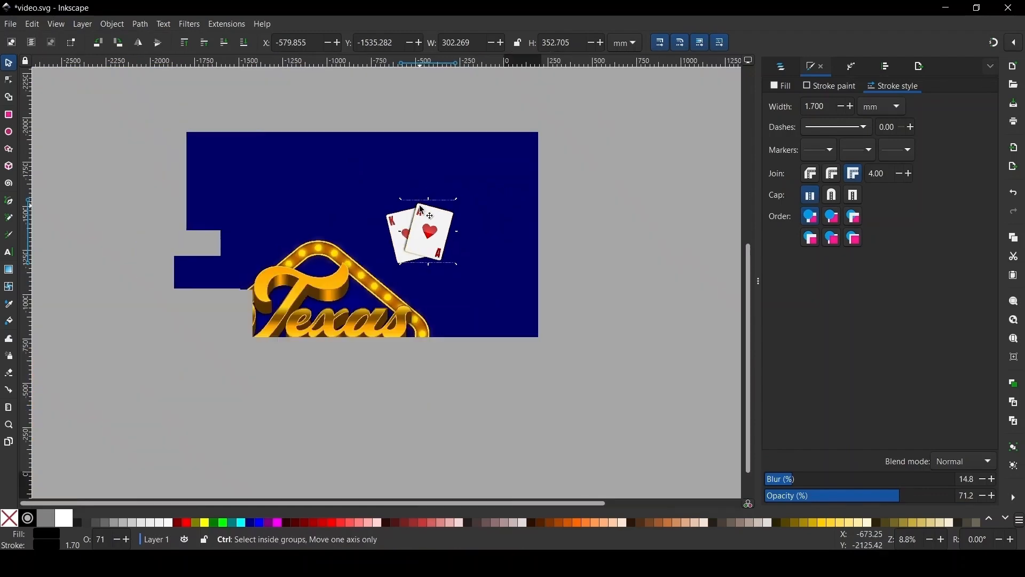
left_click(622, 176)
left_click_drag(623, 177, 360, 302)
scroll(353, 293, "up", 3, "ctrl")
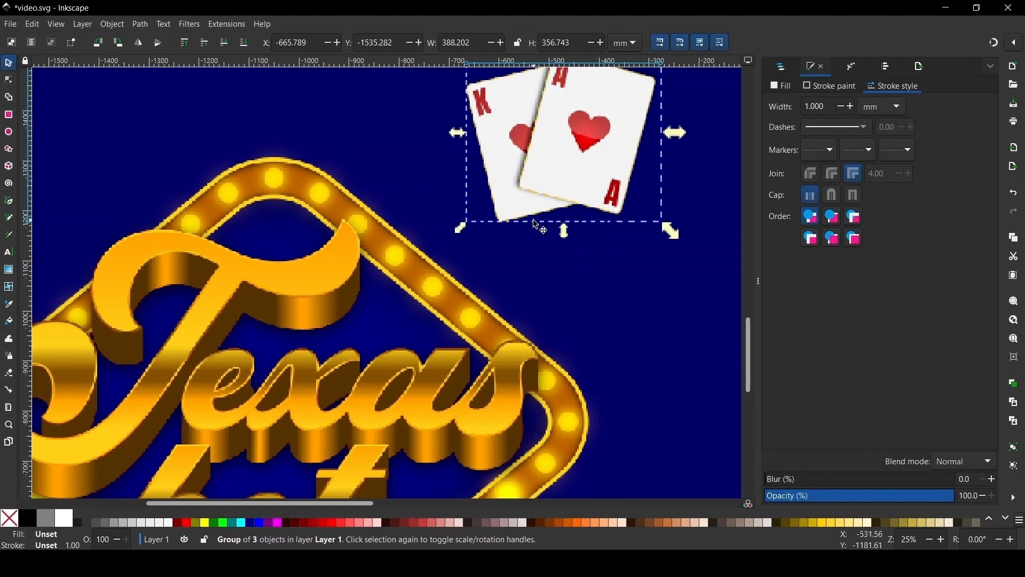
left_click_drag(596, 155, 400, 311)
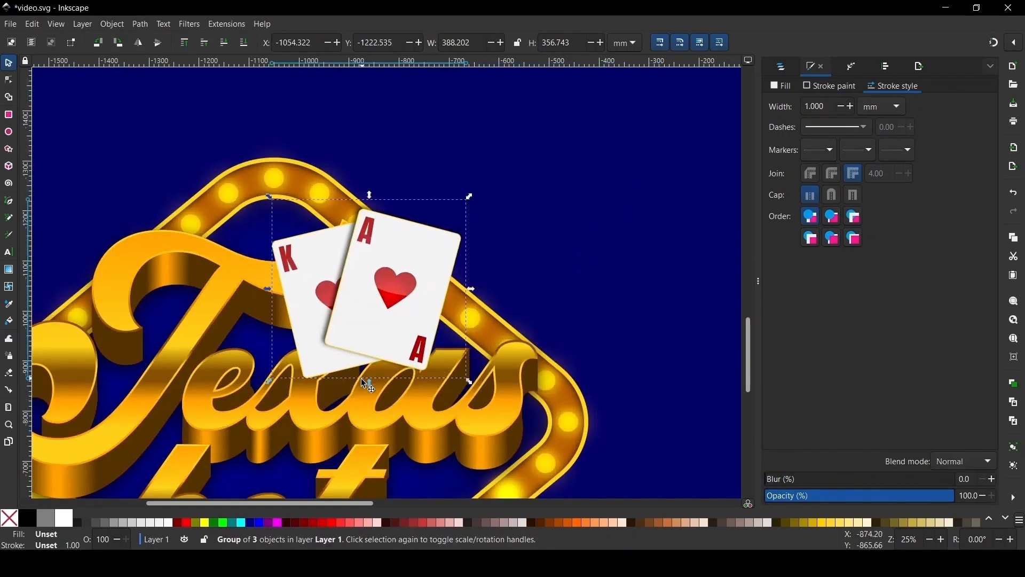
Enlarge the card group to about 486 mm wide, tilt it clockwise and shift it slightly right.
left_click_drag(366, 380, 371, 403)
left_click(391, 280)
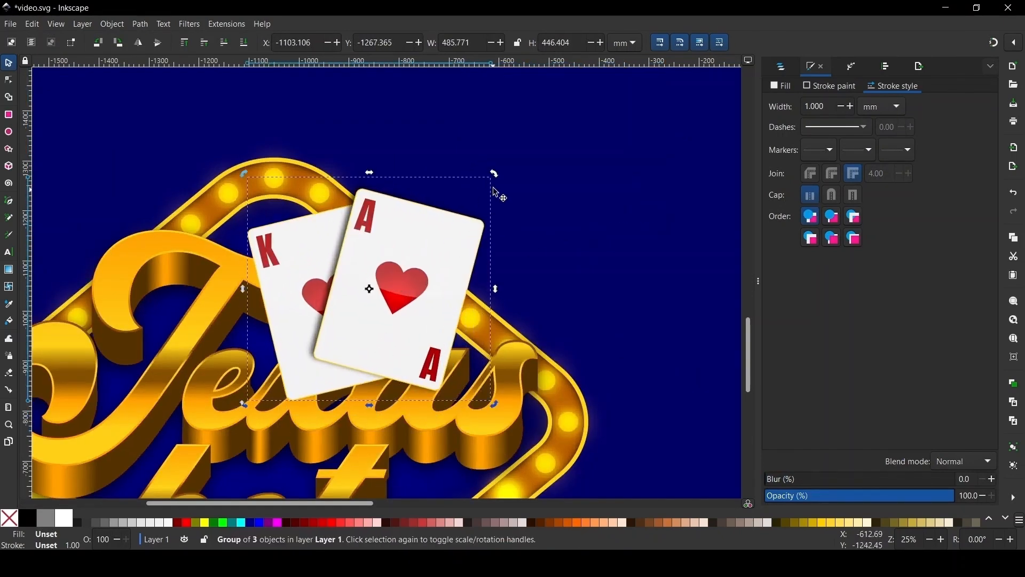
left_click_drag(497, 178, 519, 200)
left_click_drag(386, 301, 402, 306)
Lower the card group behind the gold Texas lettering and its shadow, and enlarge it to about 549 mm wide.
left_click(228, 48)
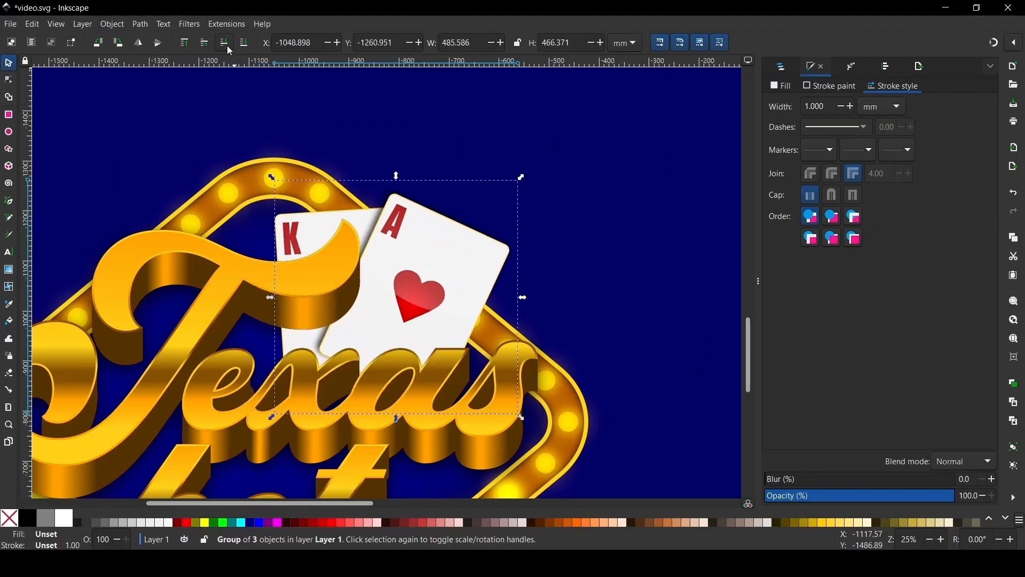
left_click(228, 48)
left_click_drag(441, 263, 451, 258)
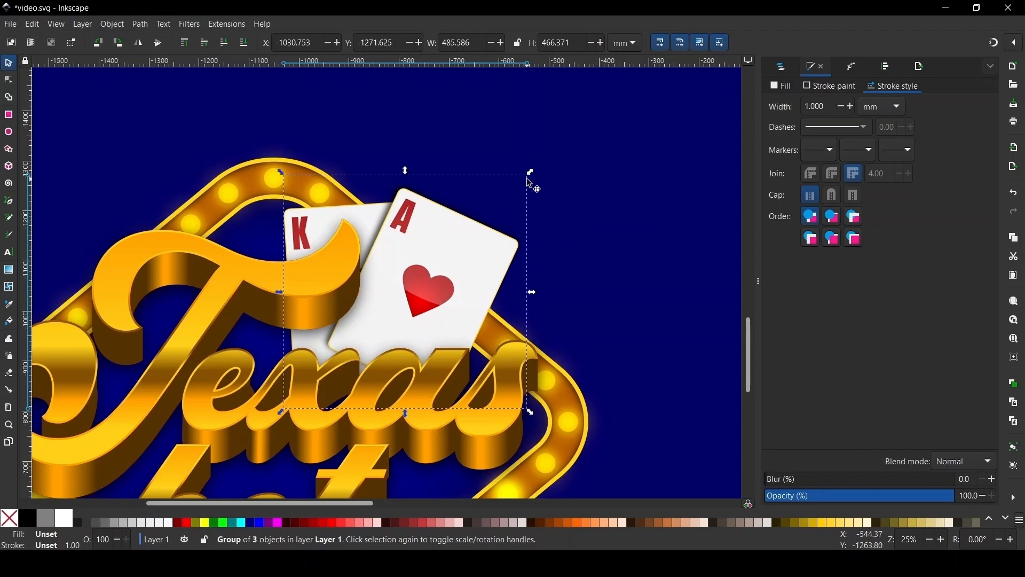
left_click_drag(531, 178, 556, 160)
left_click_drag(459, 235, 459, 251)
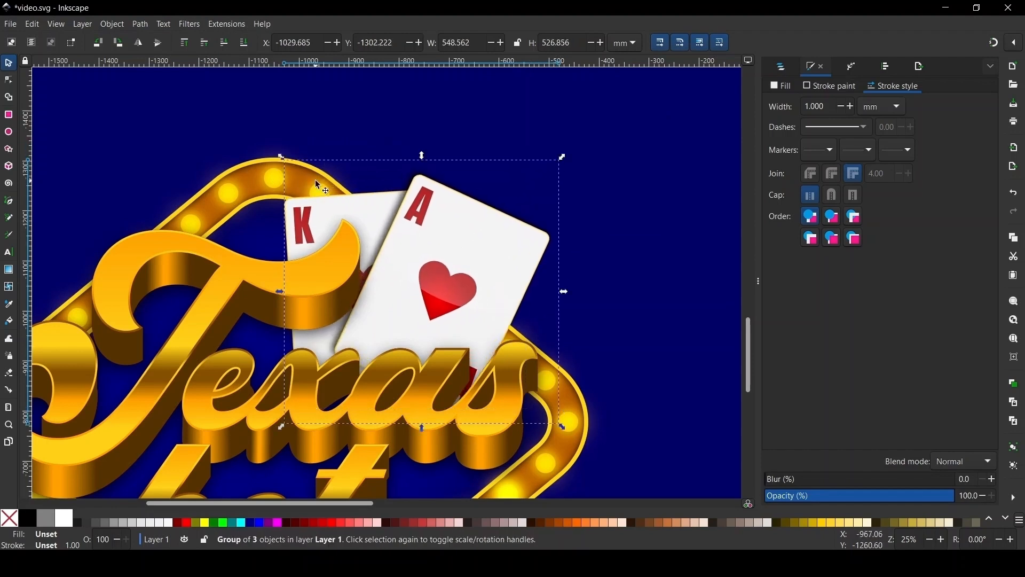
Rotate the card group about 4° counterclockwise and enlarge it to about 617 mm wide behind the lettering.
left_click(336, 214)
left_click_drag(276, 154, 271, 166)
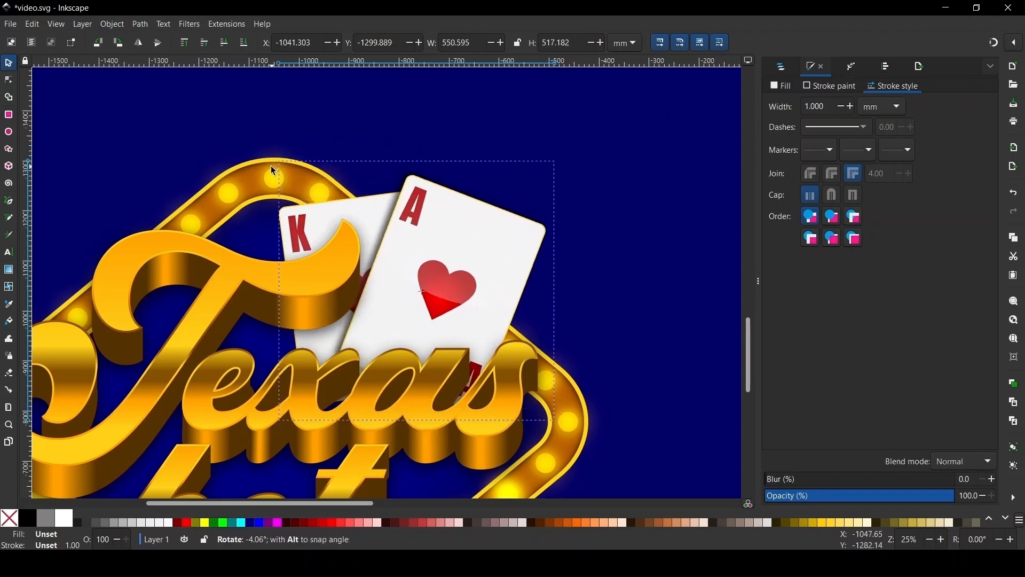
scroll(340, 254, "down", 3)
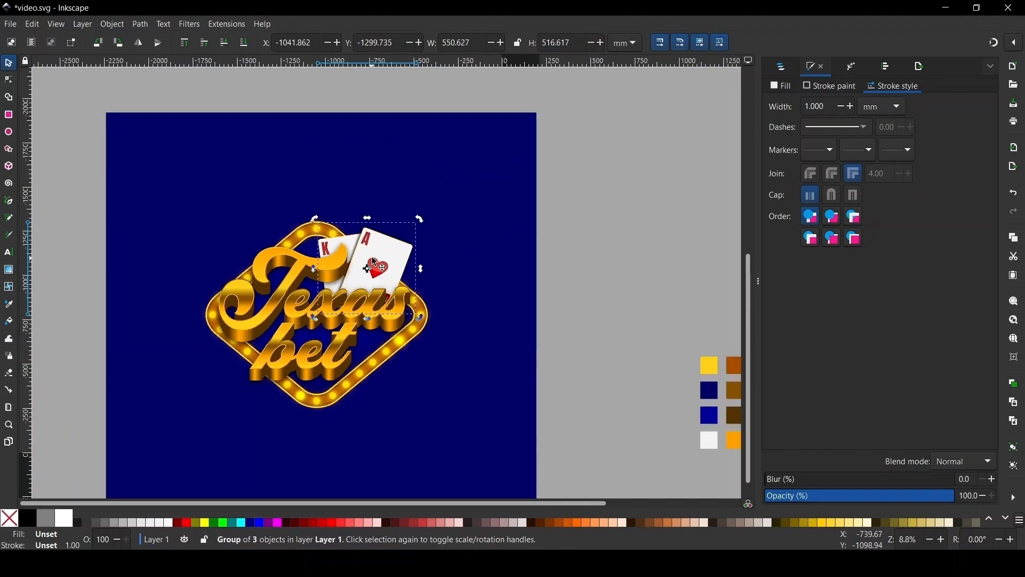
left_click(406, 232)
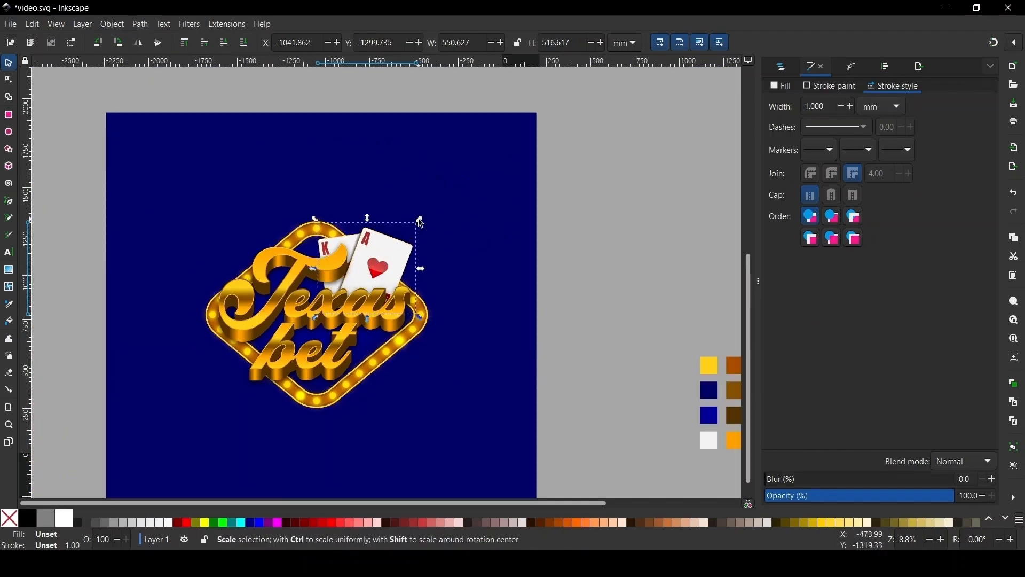
left_click_drag(420, 219, 431, 208)
left_click_drag(404, 241, 399, 248)
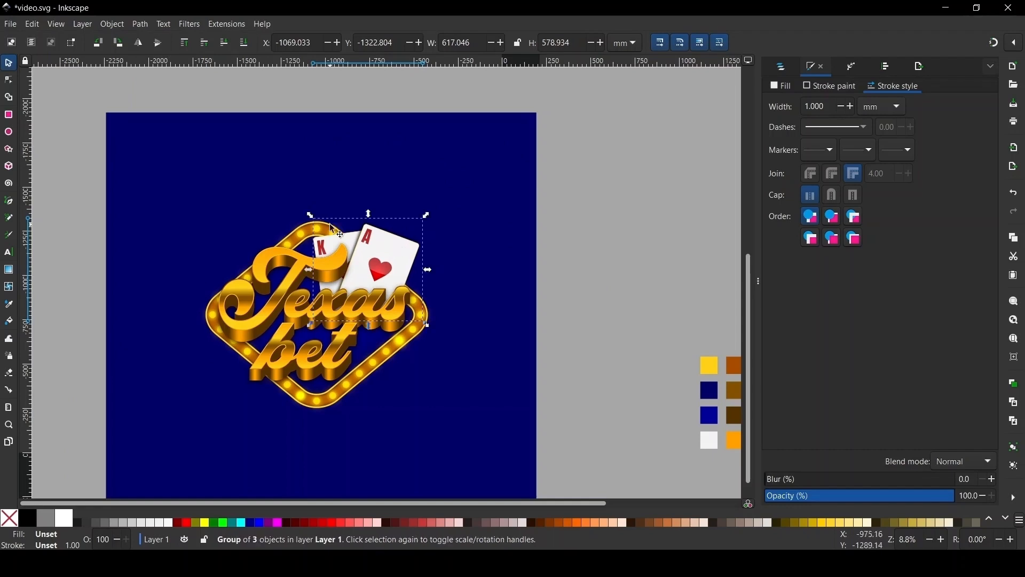
Enlarge the card group slightly more, to about 645 mm wide, keeping its lower left corner in place.
scroll(349, 243, "down", 3)
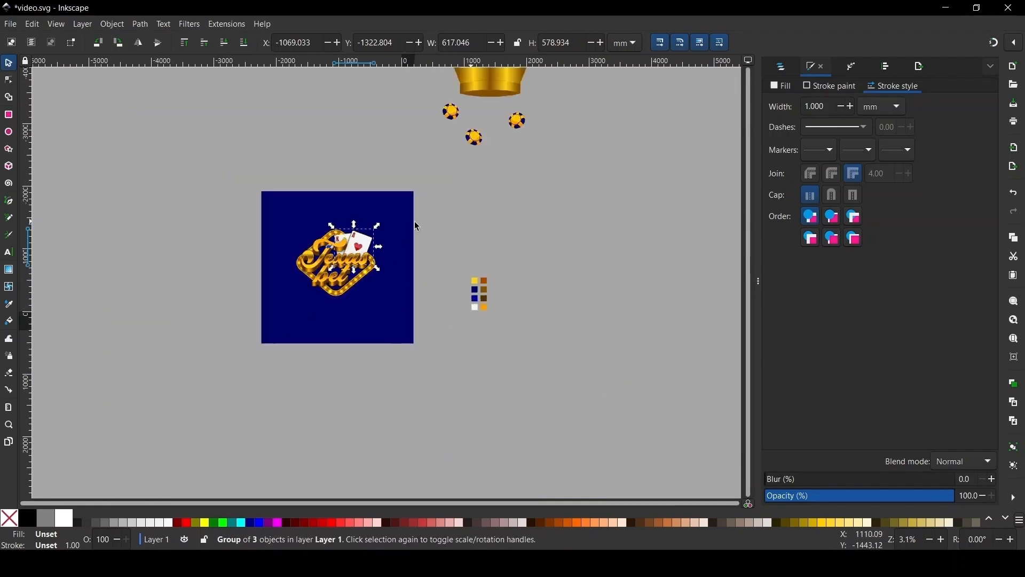
left_click(414, 221)
scroll(324, 285, "up", 4)
scroll(325, 285, "up", 3)
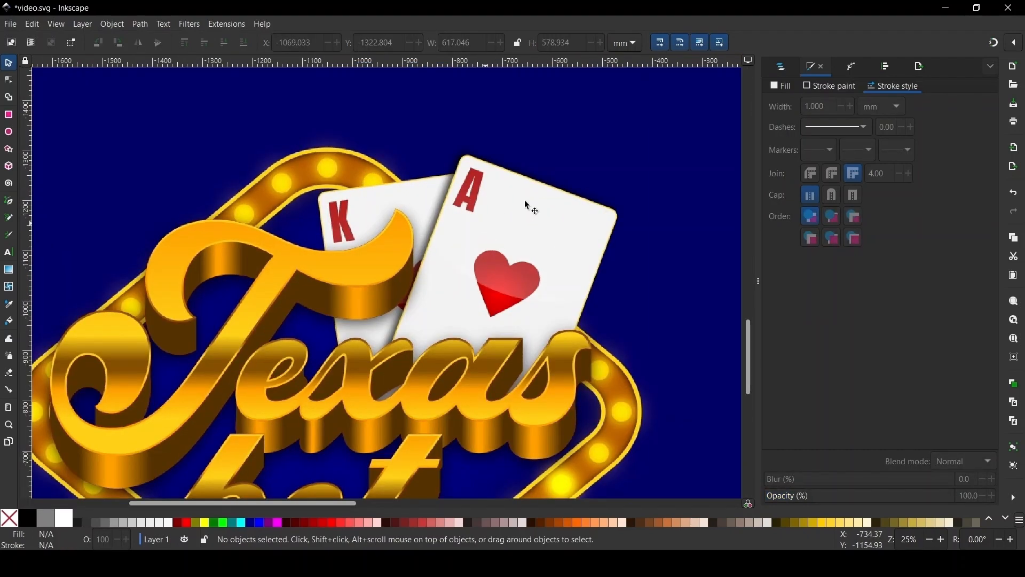
left_click(529, 206)
left_click_drag(632, 139, 650, 122)
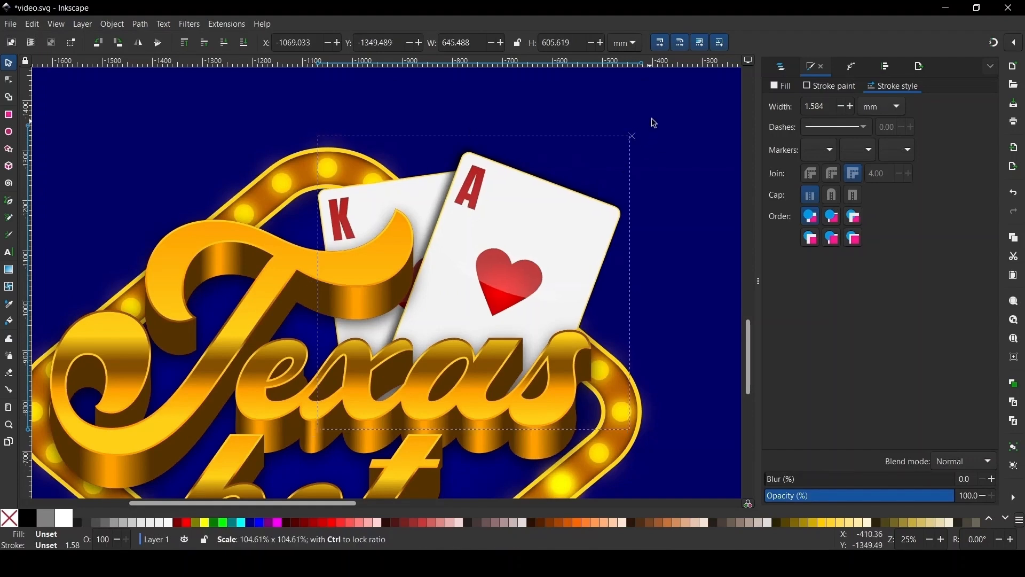
Nudge the card group up and right, enlarge it to about 651 mm wide and tilt it slightly counterclockwise.
scroll(363, 232, "down", 3)
left_click_drag(367, 245, 396, 228)
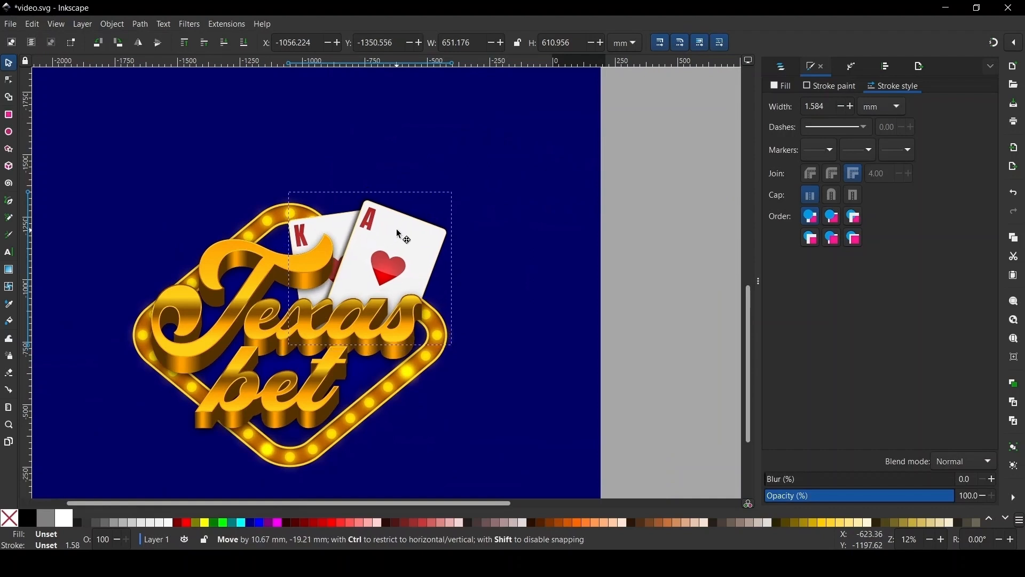
left_click(397, 229)
left_click_drag(460, 192, 457, 187)
scroll(496, 208, "down", 2)
key("Escape")
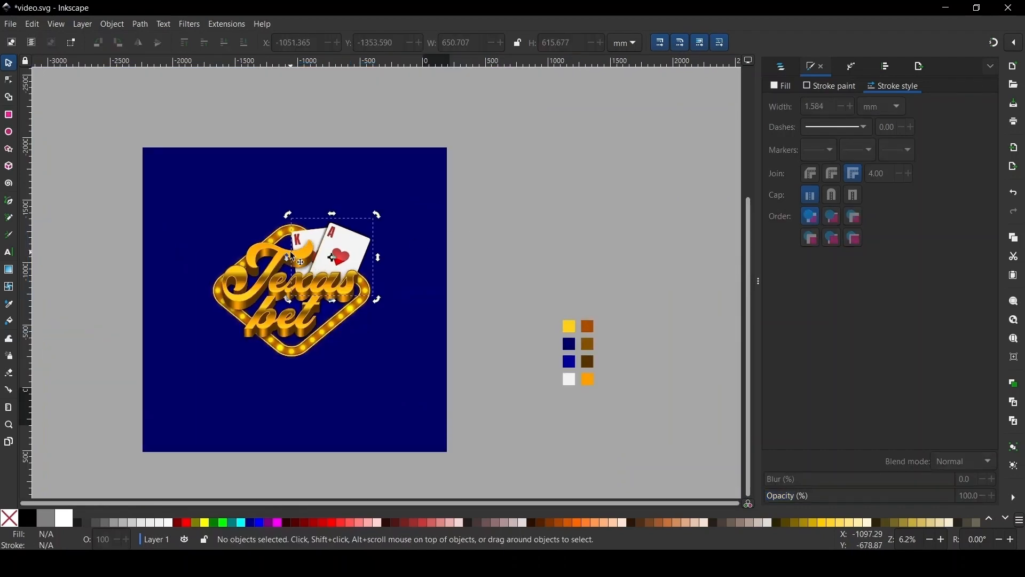
Bring the gold crown over the left part of the navy square and raise it to the top.
scroll(325, 278, "down", 2)
scroll(307, 270, "up", 2)
scroll(308, 273, "down", 1)
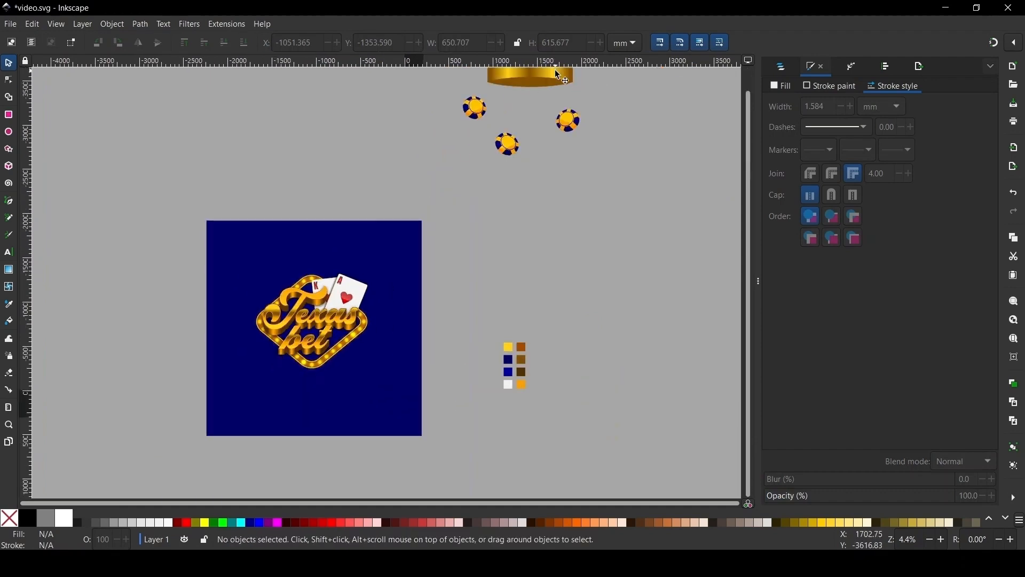
left_click_drag(559, 74, 240, 298)
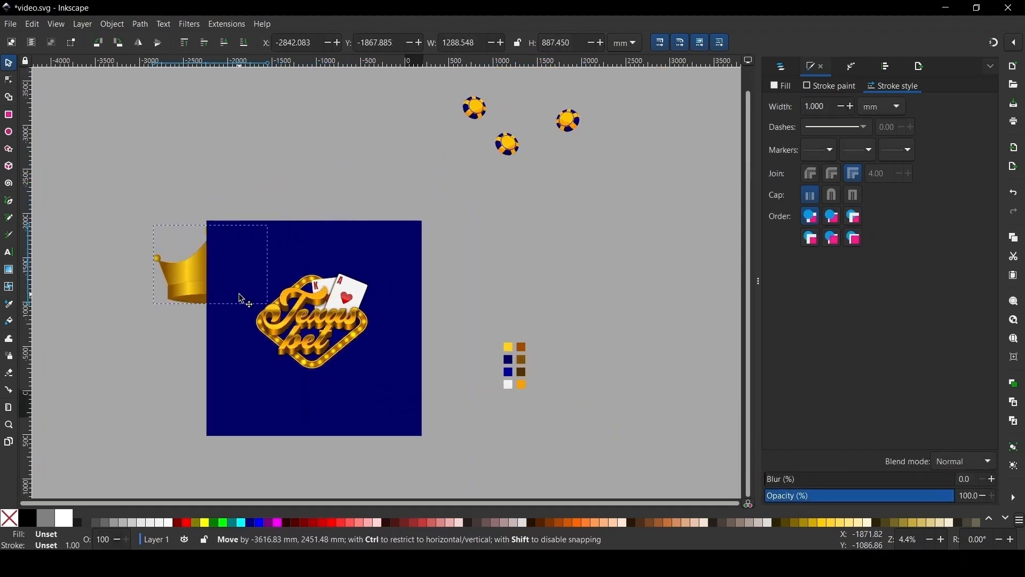
left_click(180, 43)
scroll(276, 278, "up", 3)
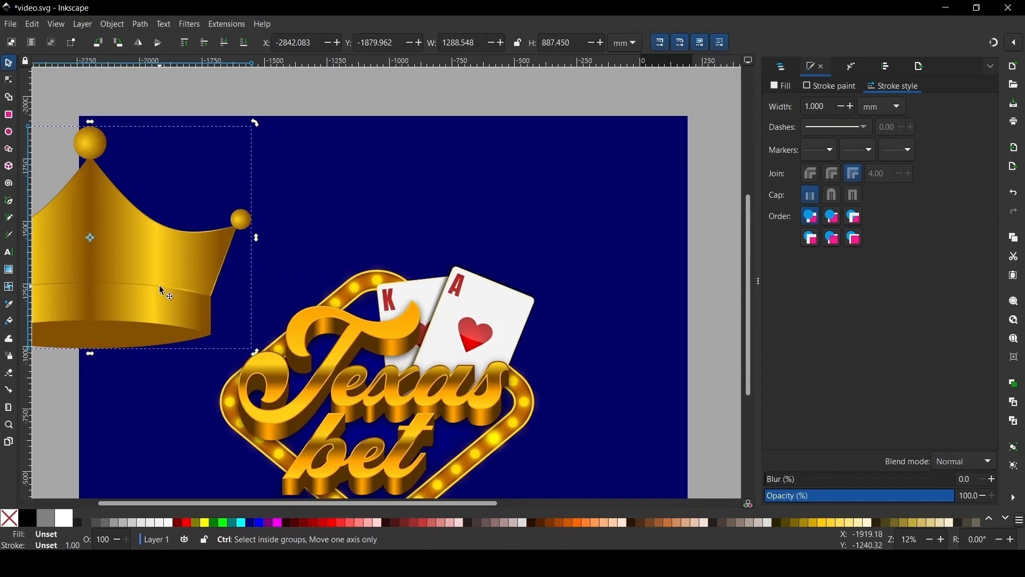
Shrink the crown to about 307 mm wide and place it on the upper left curve of the letter T.
left_click_drag(156, 283, 334, 320)
scroll(263, 190, "down", 1)
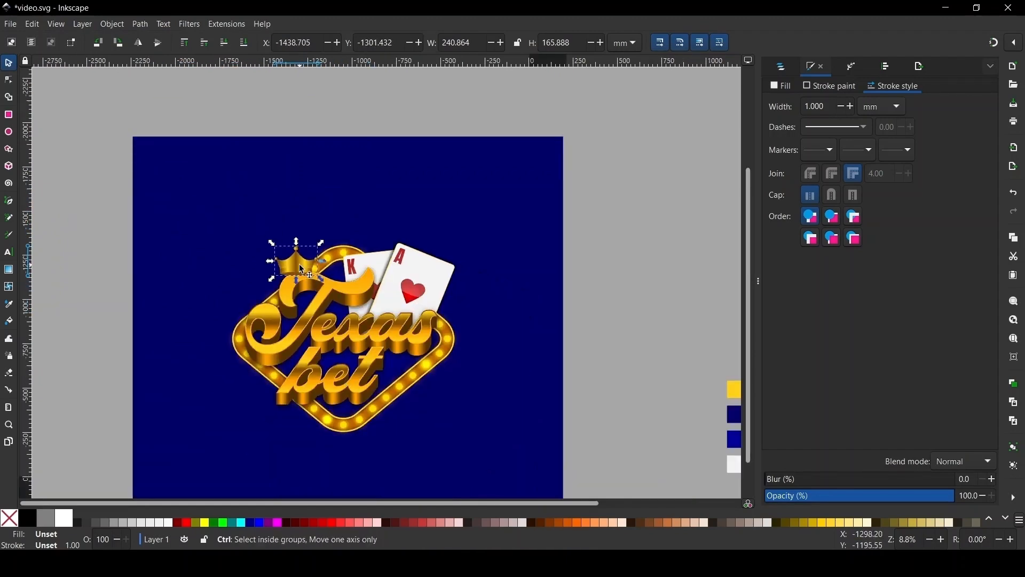
scroll(301, 296, "up", 2)
left_click_drag(293, 291, 293, 300, "ctrl+shift")
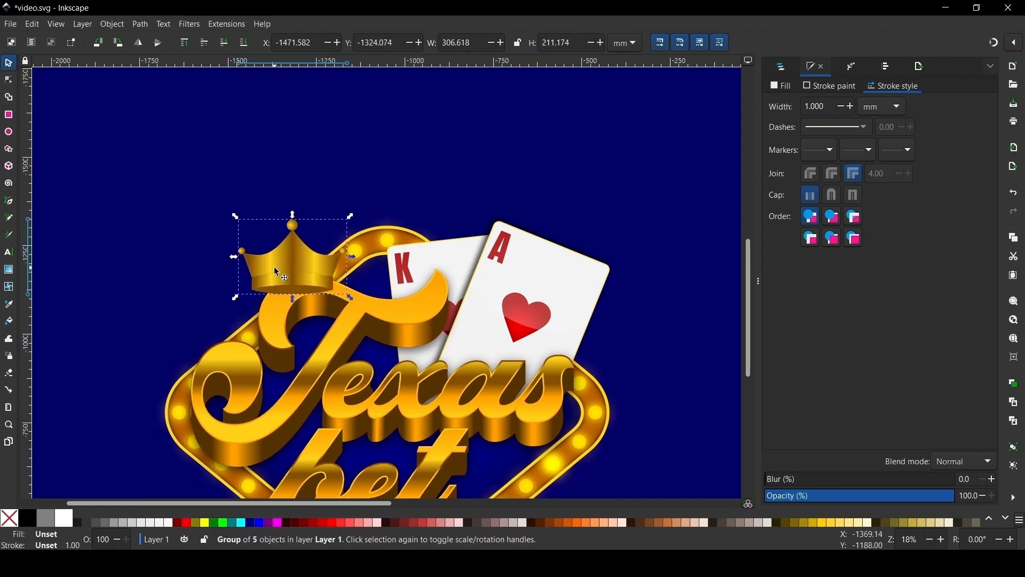
Rotate the crown counterclockwise to follow the slope of the T and shift it slightly up and left.
scroll(274, 262, "down", 3)
scroll(279, 259, "up", 1)
scroll(283, 264, "up", 5)
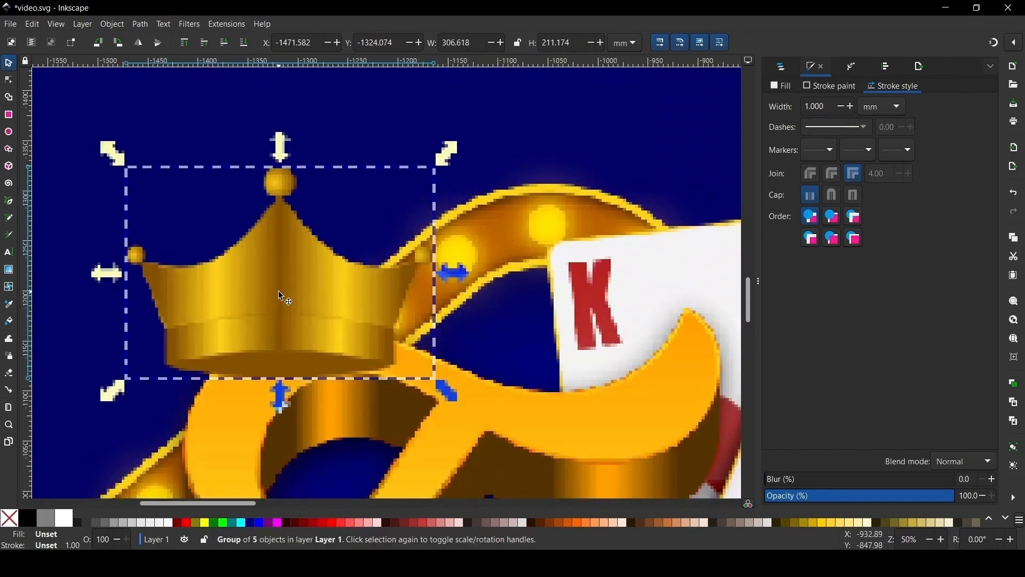
left_click(291, 315)
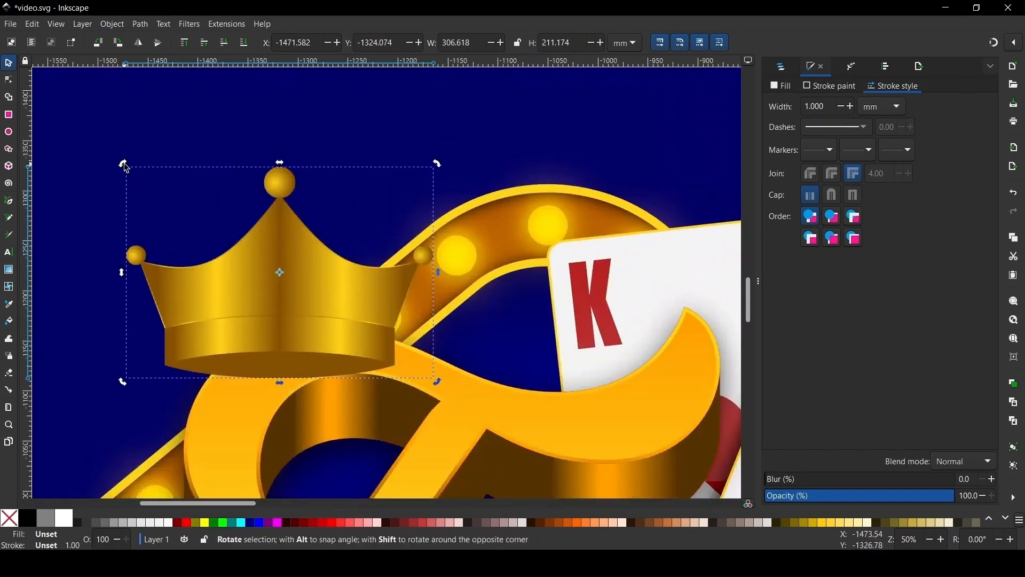
left_click_drag(123, 162, 120, 202)
left_click_drag(283, 281, 258, 267)
left_click(133, 173)
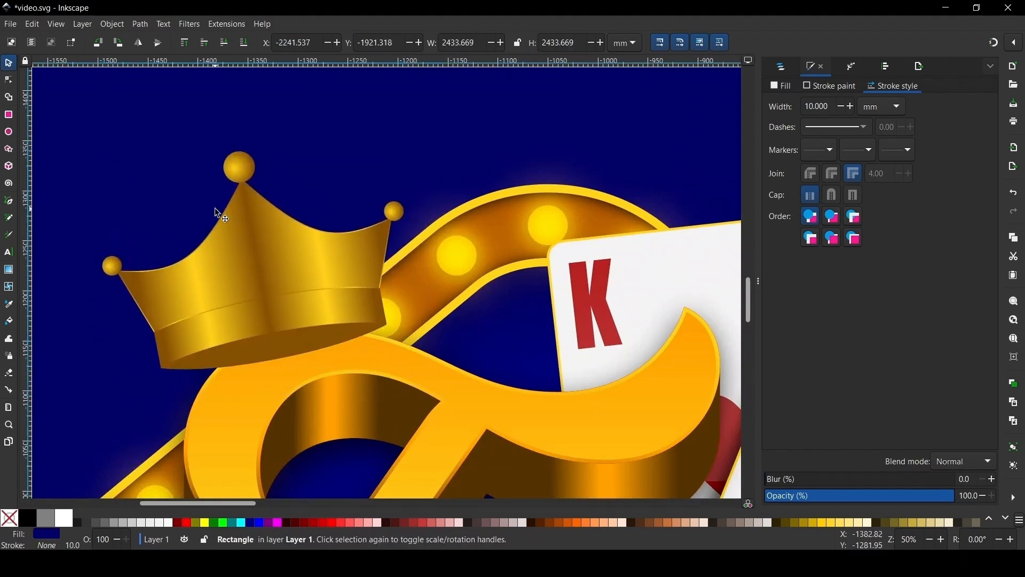
left_click(238, 227)
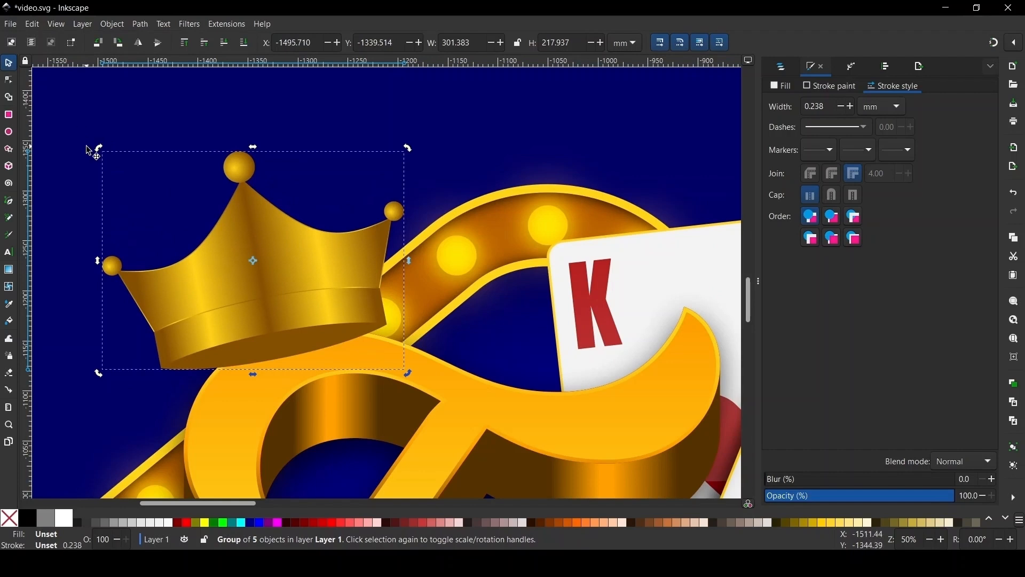
left_click_drag(101, 150, 97, 169)
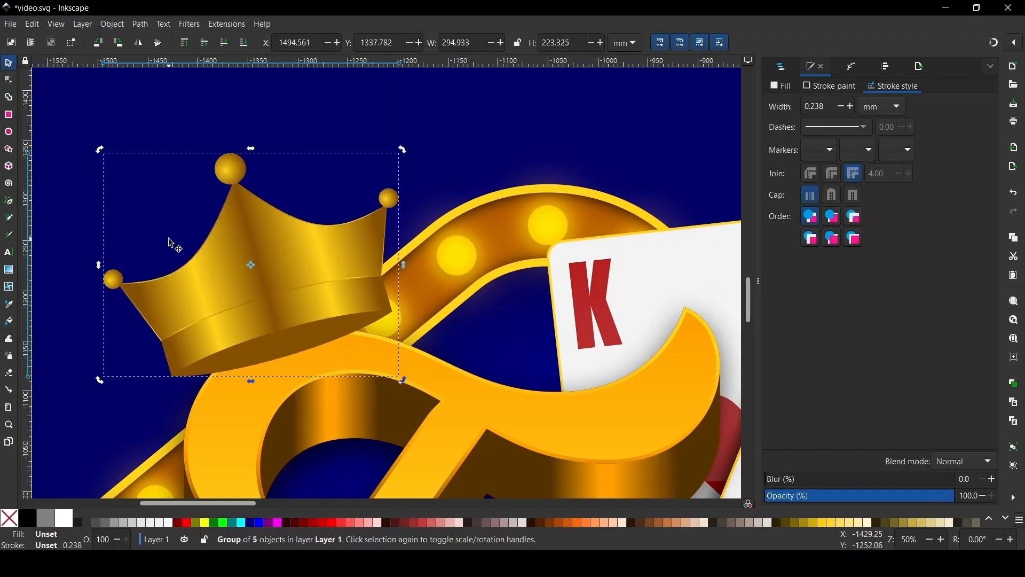
Lower the crown behind the Texas lettering and reposition it so its base tucks behind the top of the T.
left_click_drag(219, 287, 229, 299)
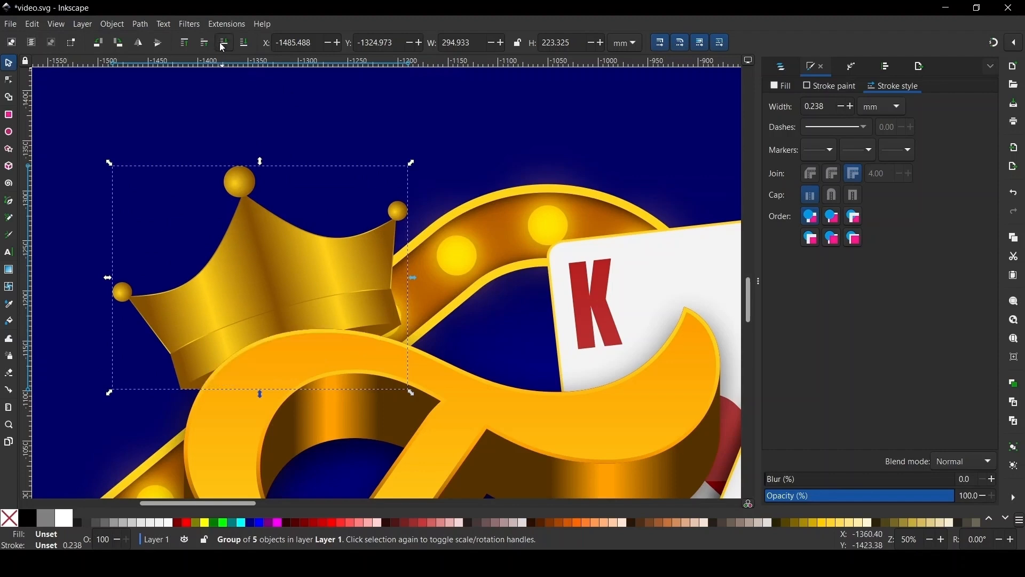
scroll(252, 321, "up", 1)
left_click_drag(324, 251, 296, 259)
scroll(298, 284, "down", 3)
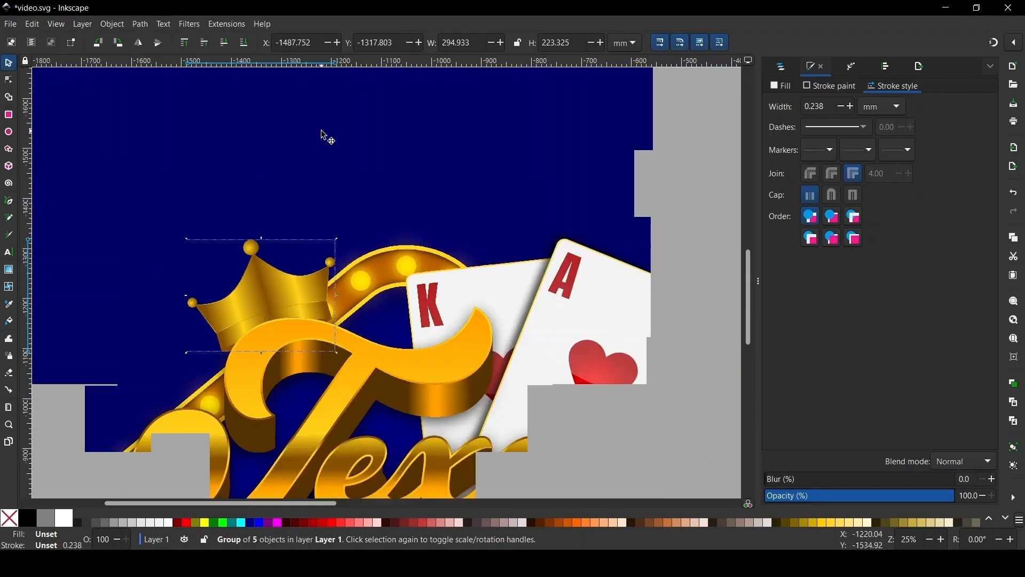
Examine how the crown's base and underside meet the top edge of the T.
left_click(230, 269)
scroll(281, 332, "up", 3)
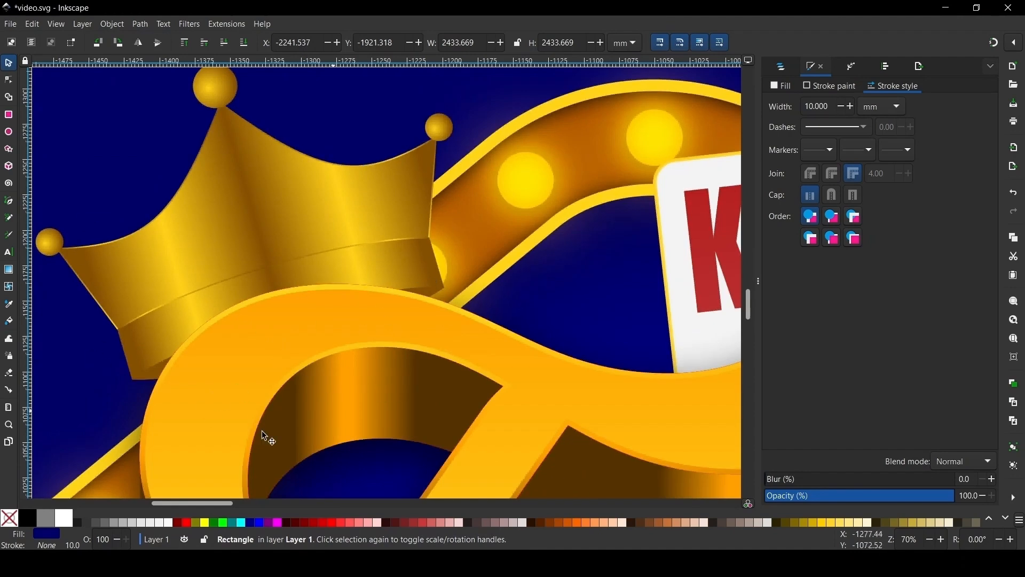
left_click(337, 212)
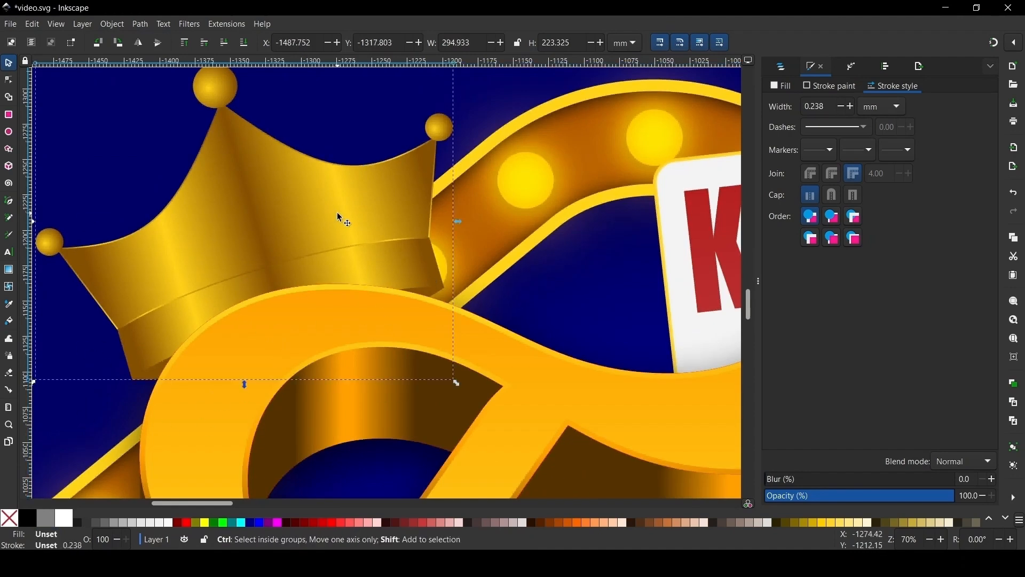
left_click(486, 116)
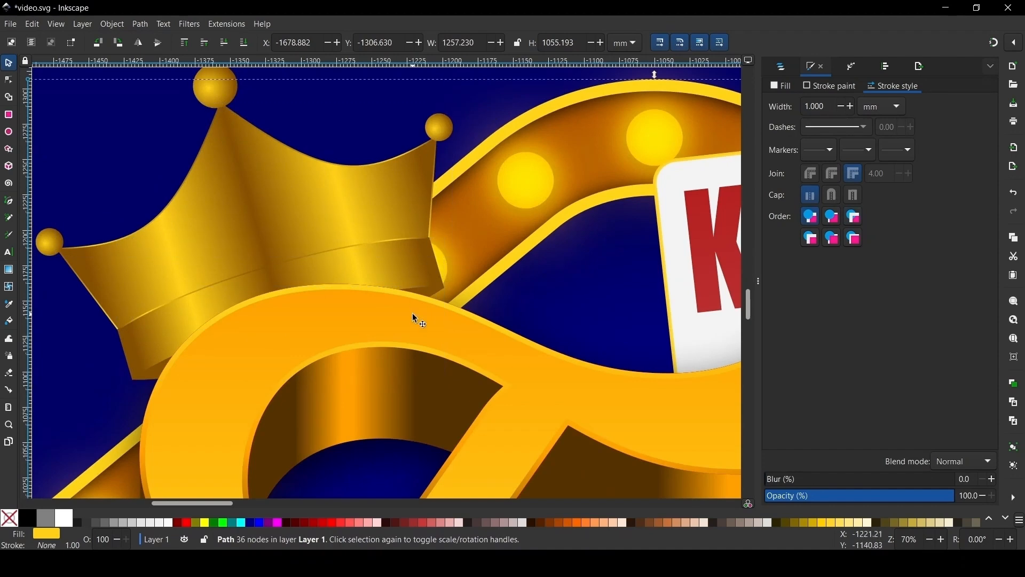
scroll(142, 373, "up", 6)
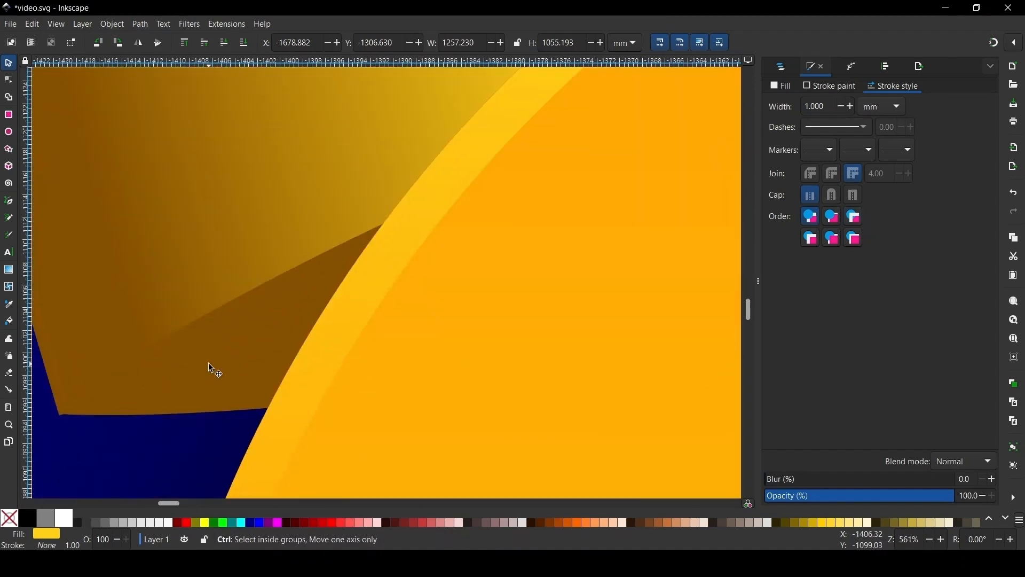
scroll(208, 363, "down", 7)
scroll(268, 291, "down", 5)
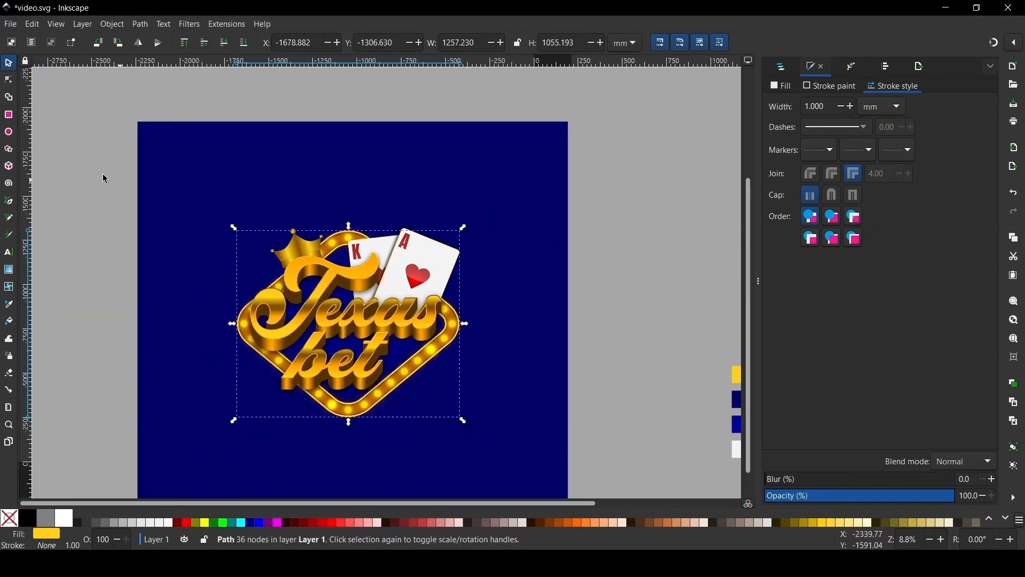
Ungroup the crown and regroup its pieces without the dark underside.
left_click_drag(103, 175, 338, 288)
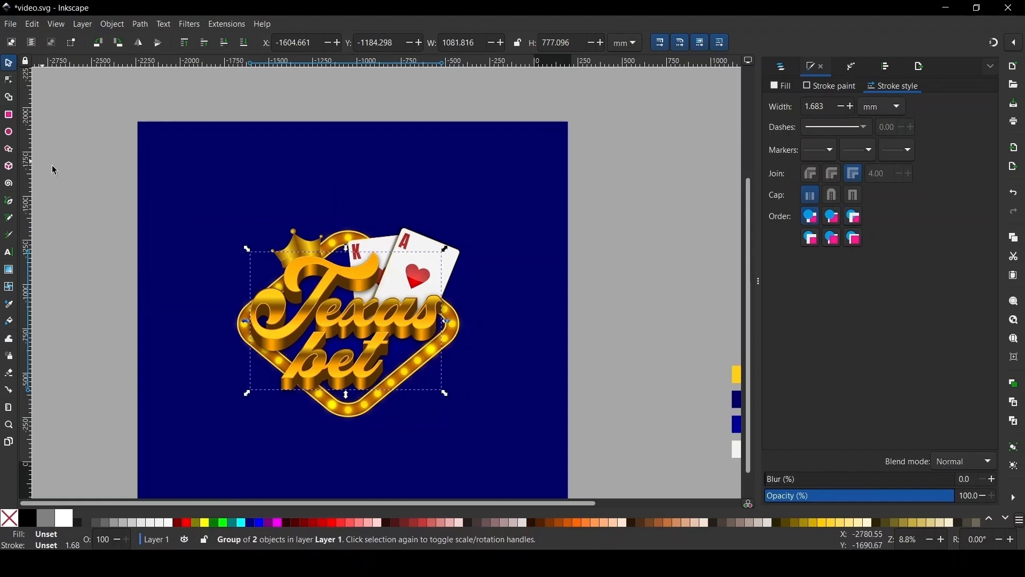
left_click_drag(118, 200, 337, 299)
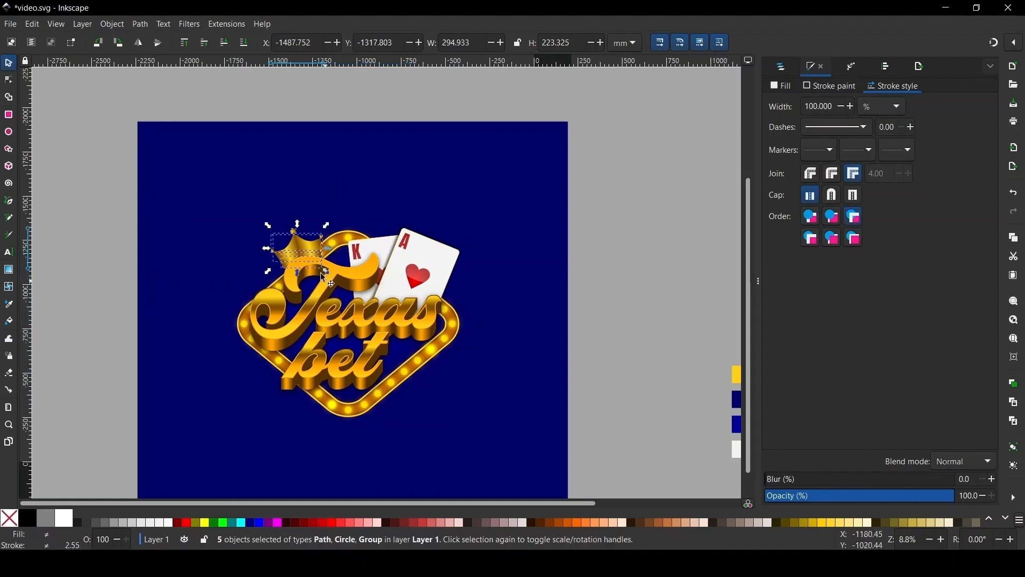
scroll(306, 266, "up", 6)
scroll(167, 342, "up", 5)
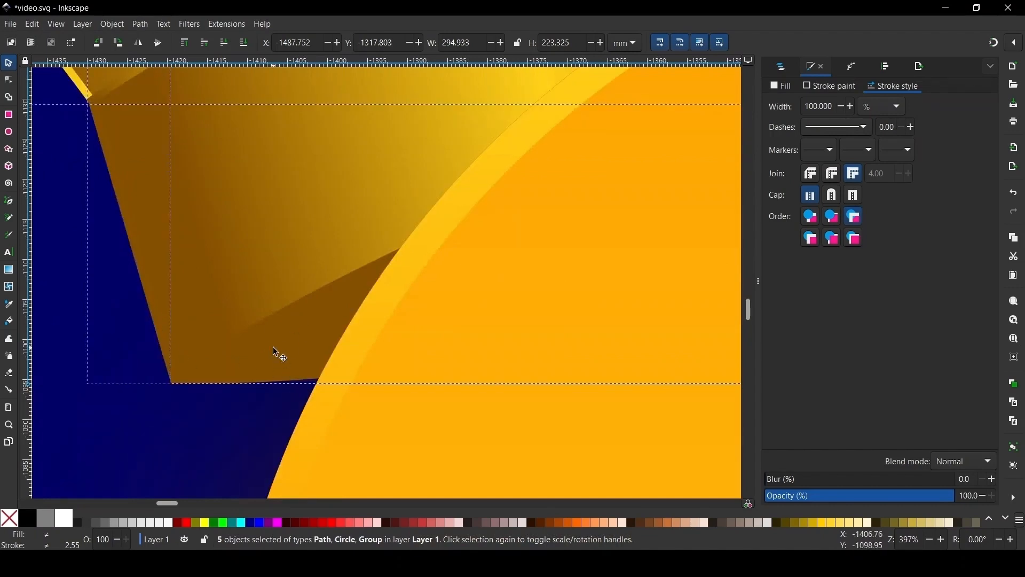
left_click(272, 345, "shift")
key("ctrl+g")
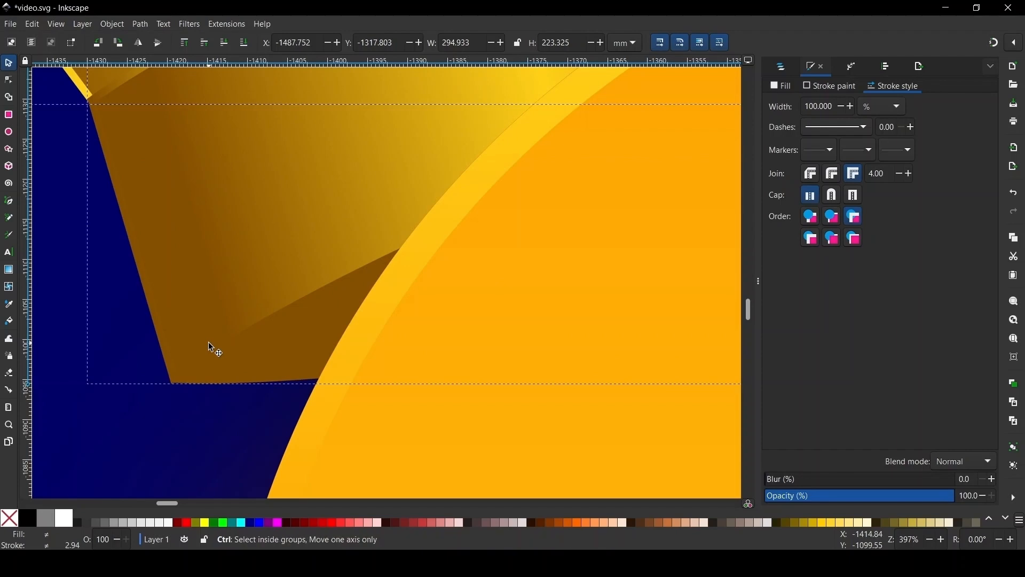
Raise the regrouped crown above the lettering, leaving the separate dark underside behind the T.
scroll(251, 357, "down", 3)
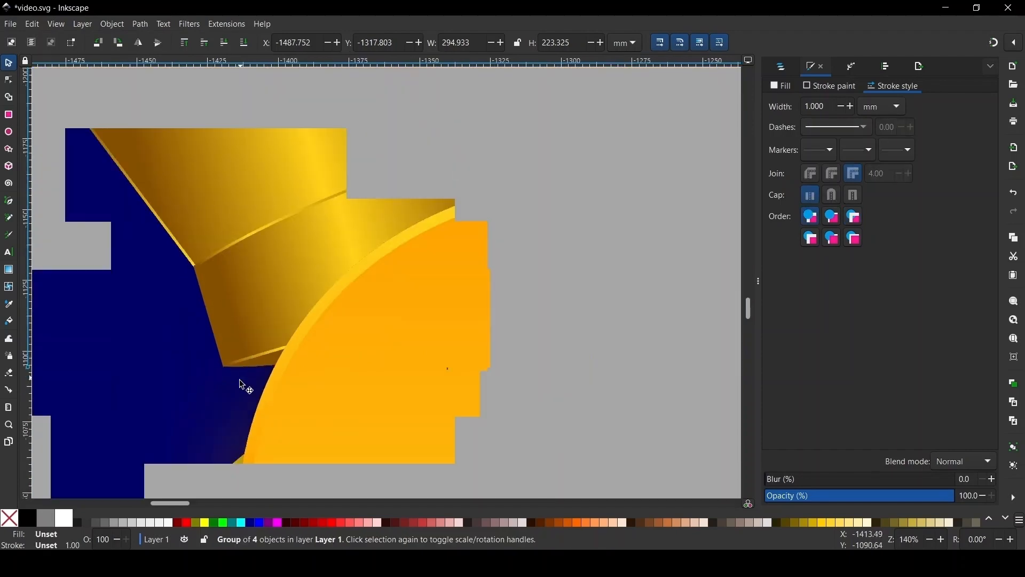
scroll(233, 341, "down", 3)
left_click(252, 199)
left_click(283, 221)
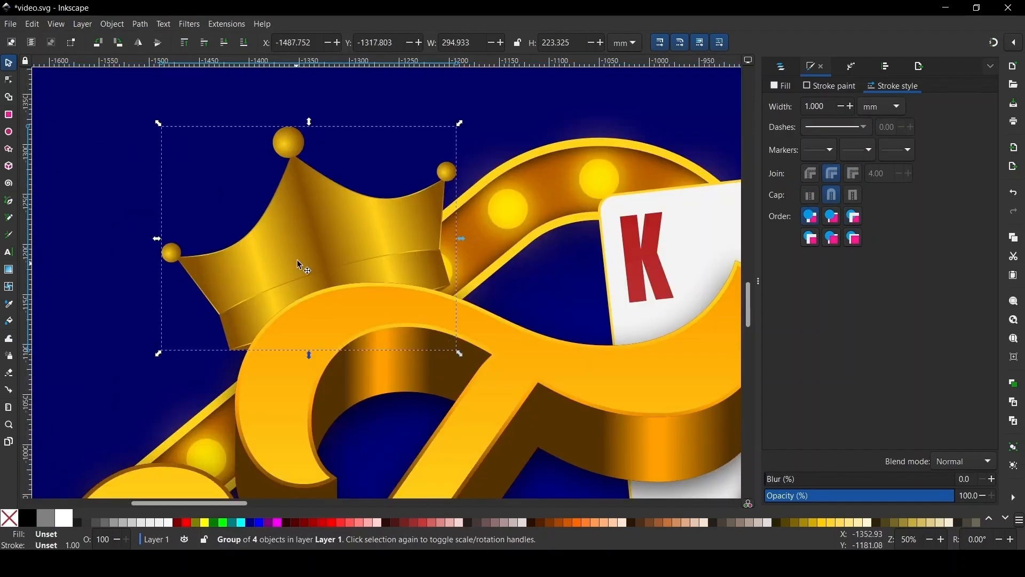
left_click_drag(312, 234, 225, 176)
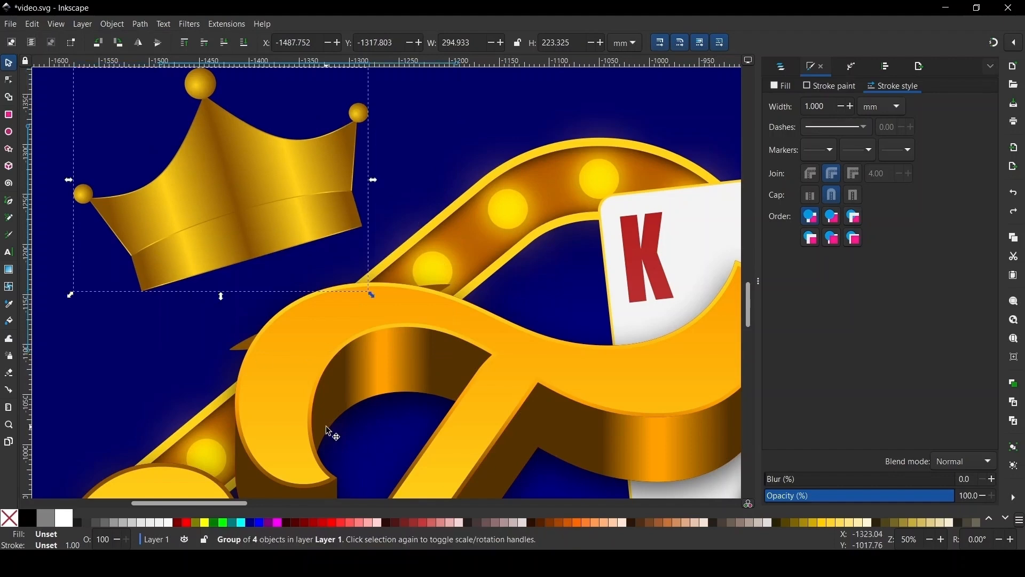
key("ctrl+z")
key("Home")
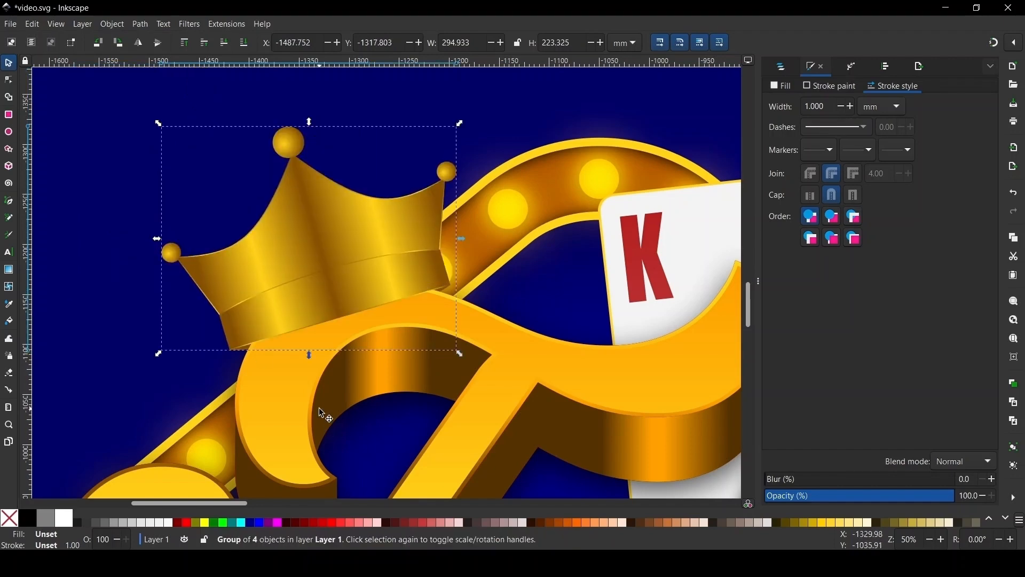
Duplicate the crown group in place and fill the copy with black.
scroll(331, 260, "down", 3)
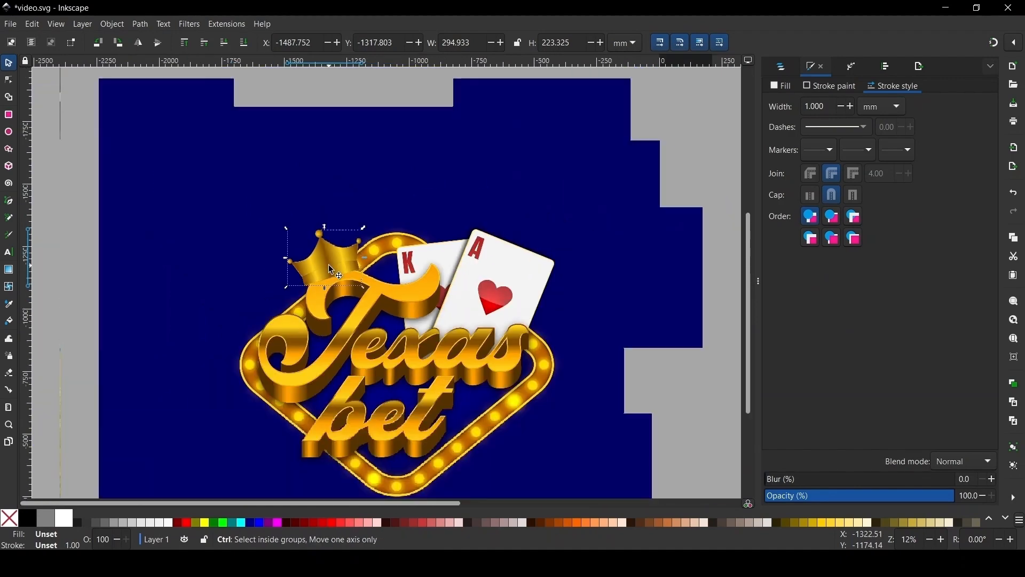
scroll(329, 265, "up", 2)
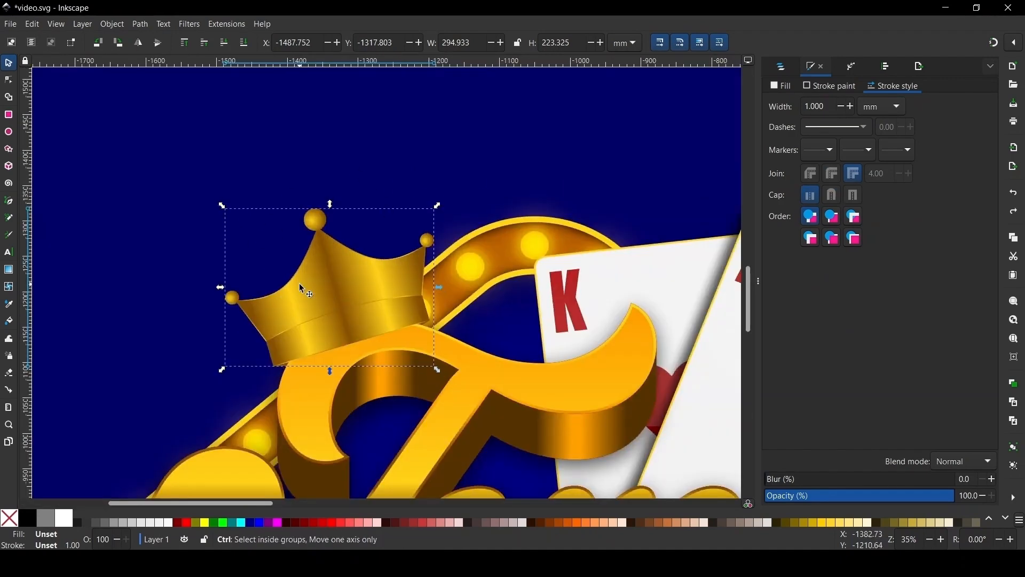
left_click(25, 521)
scroll(179, 403, "up", 1)
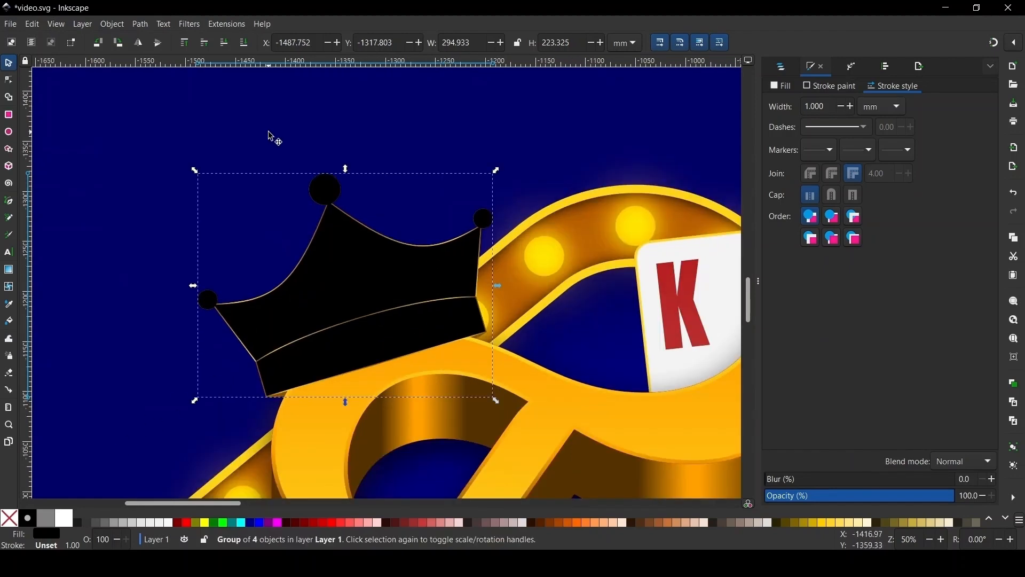
Ungroup the black crown copy and delete its three ball shapes.
key("ctrl+shift+g")
left_click(282, 122)
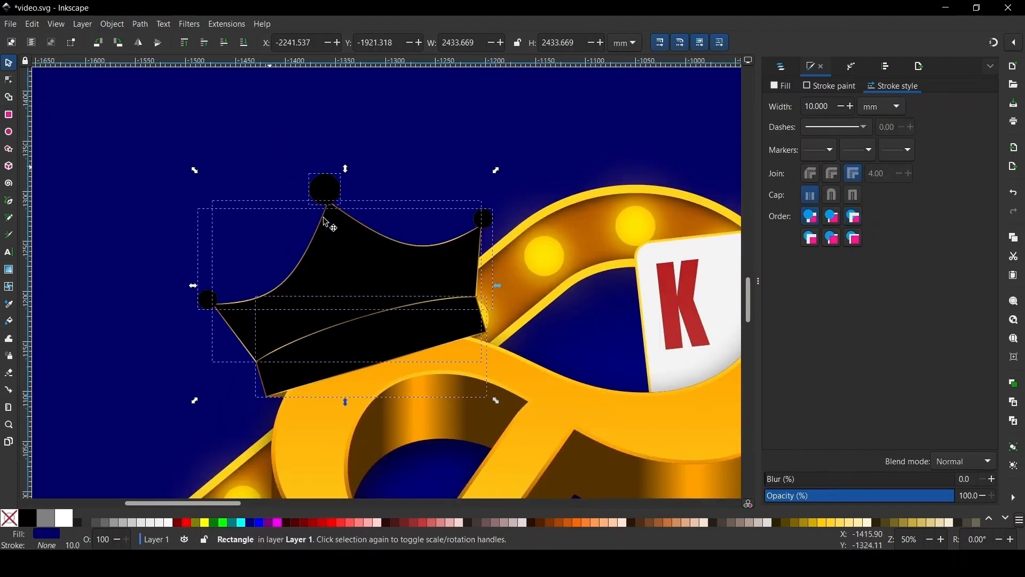
left_click(318, 189)
key("Delete")
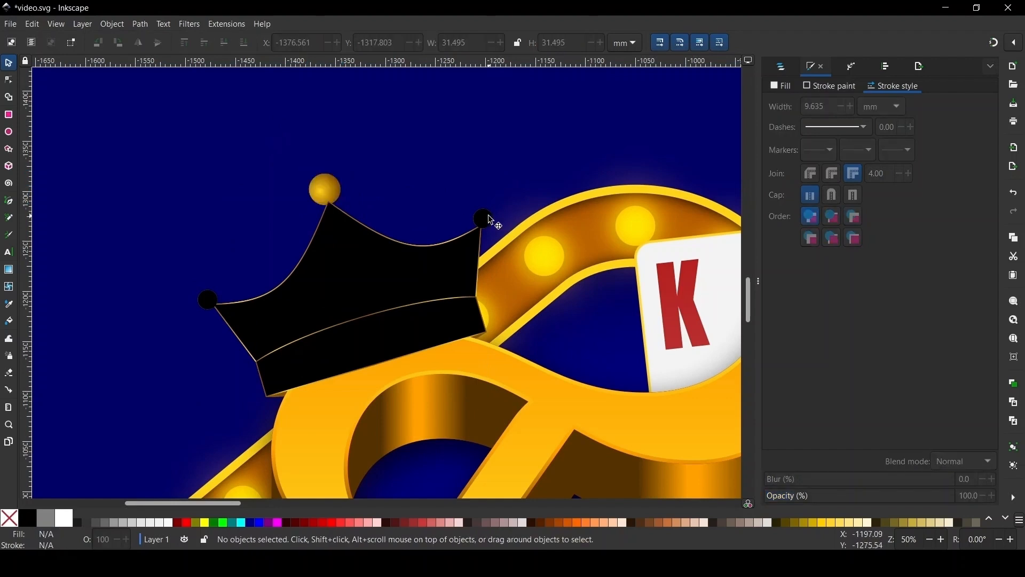
left_click(485, 220)
key("Delete")
left_click(210, 292)
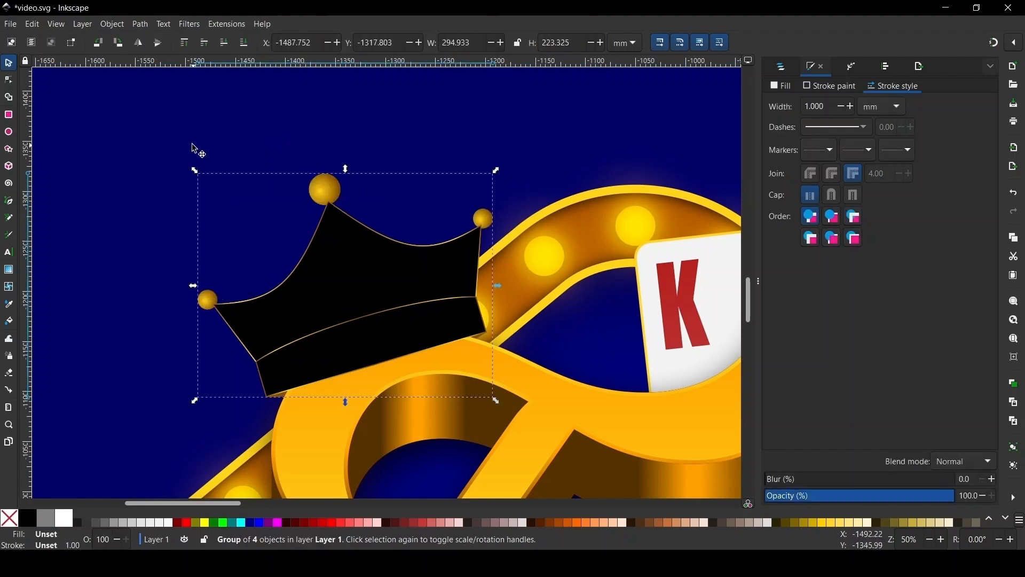
Give the black crown copy's body and band a black stroke and group the two shapes.
left_click(348, 264)
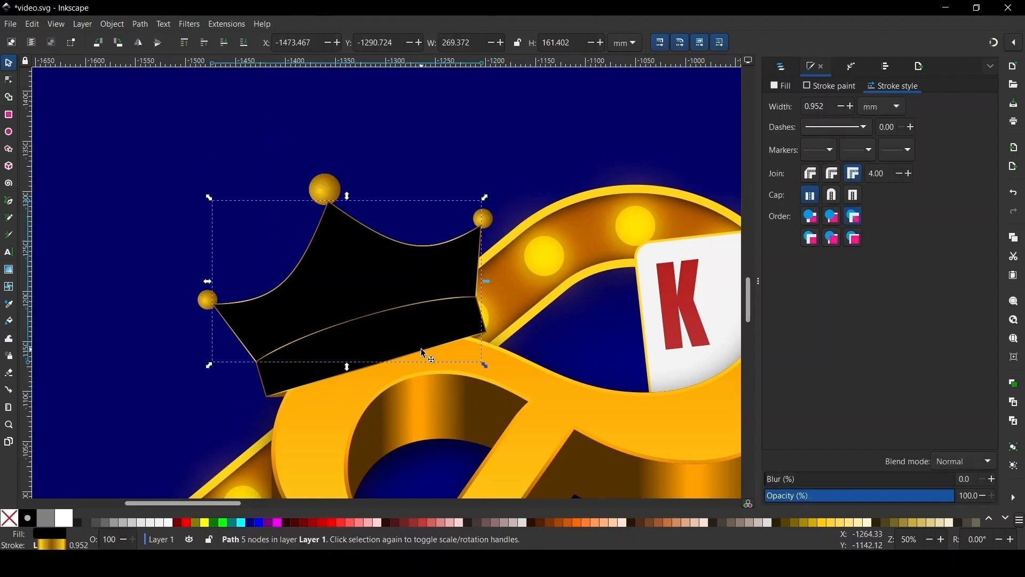
left_click(408, 336, "shift")
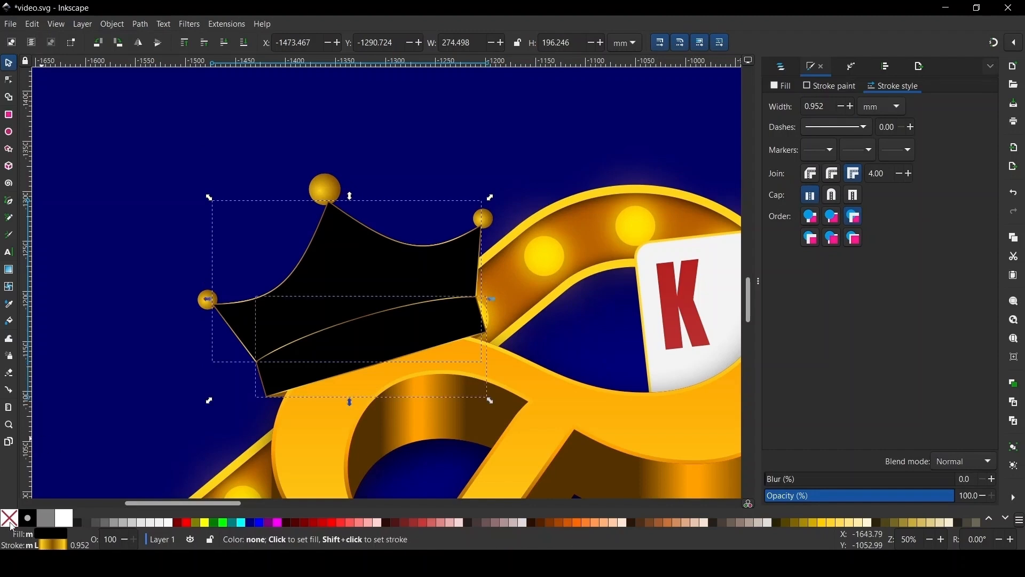
left_click(33, 518, "shift")
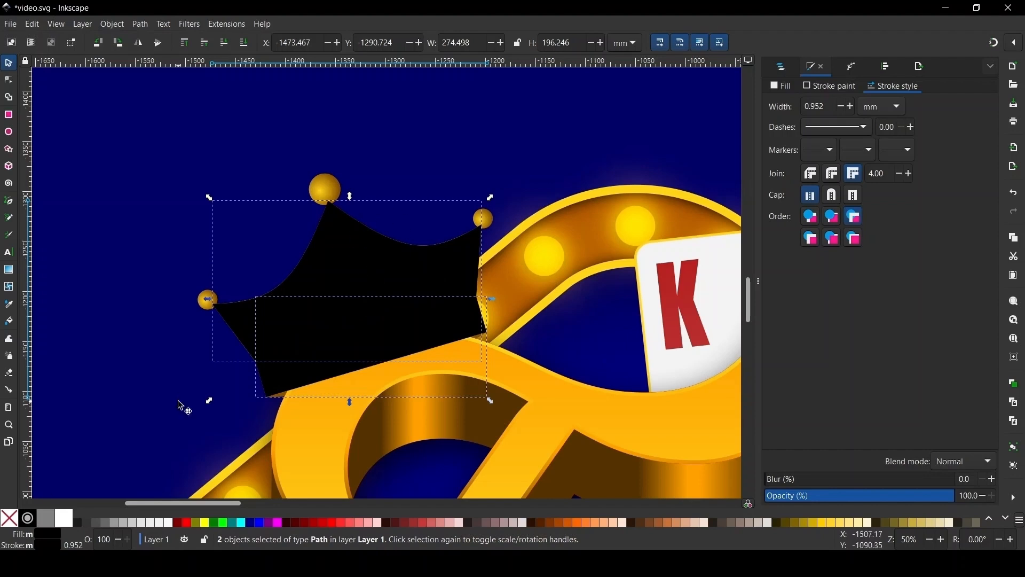
key("ctrl+g")
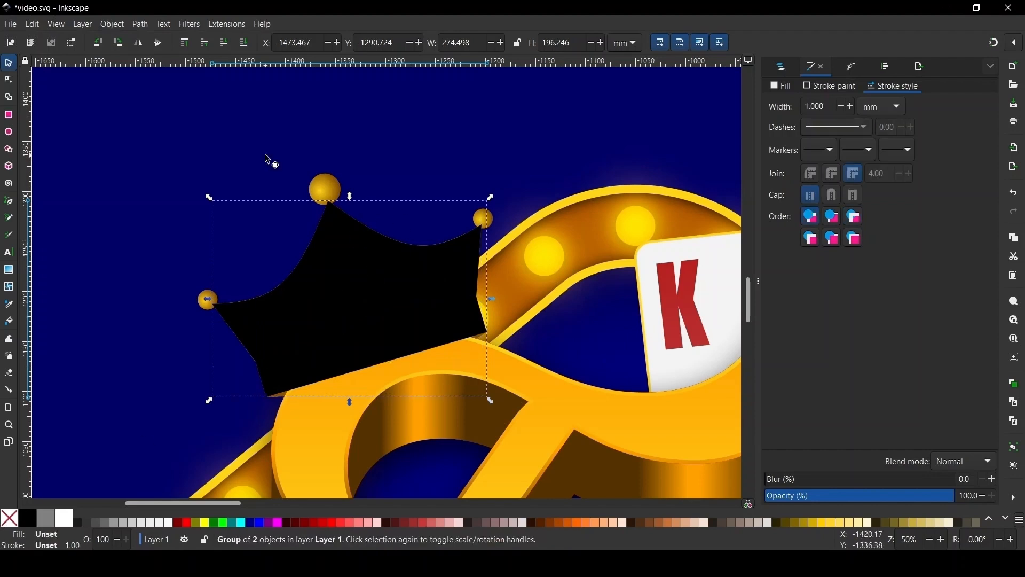
Lower the black crown group behind the gold crown and nudge it down to peek out below the band as a shadow.
left_click(224, 45)
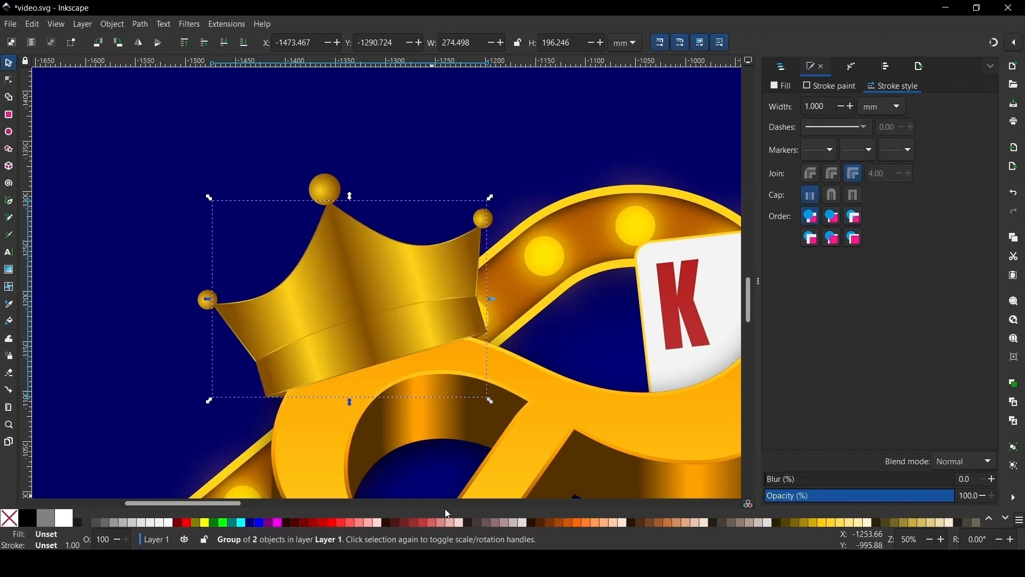
key("Down")
key("Down")
key("Down")
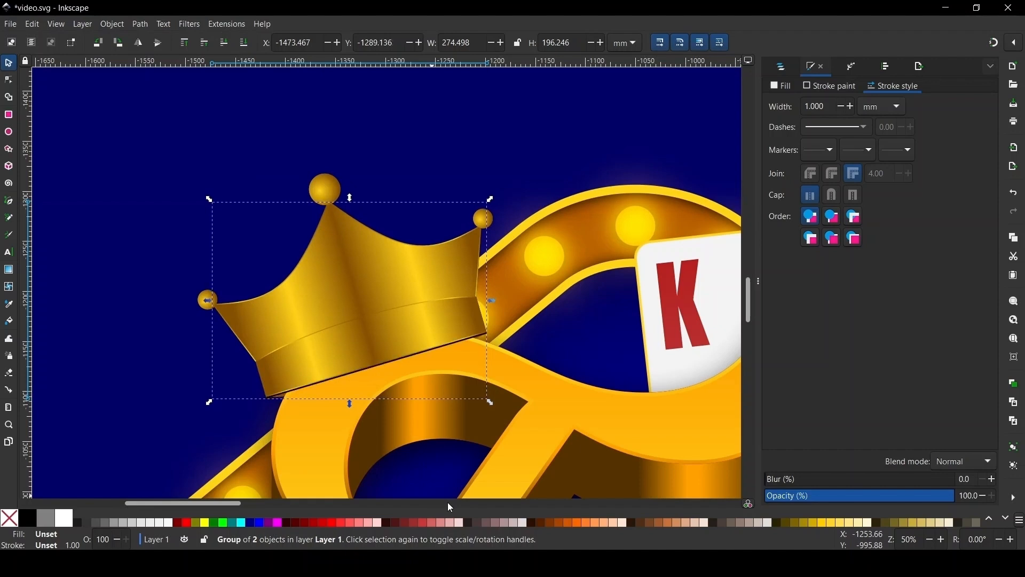
key("Down")
key("Down")
key("Down")
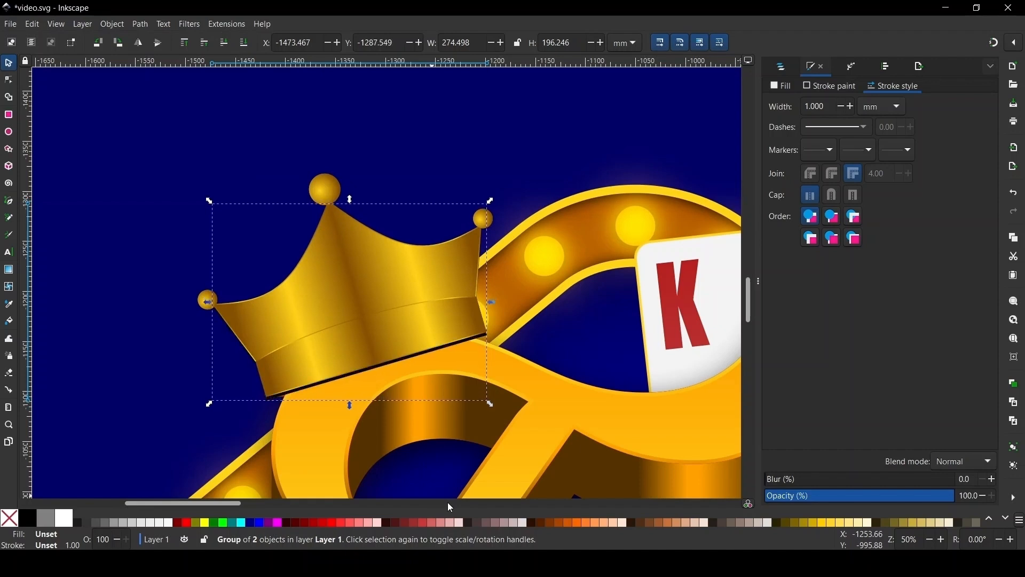
Soften the crown's black shadow with a 13.4% blur and 66.2% opacity.
left_click(782, 479)
scroll(380, 383, "up", 2)
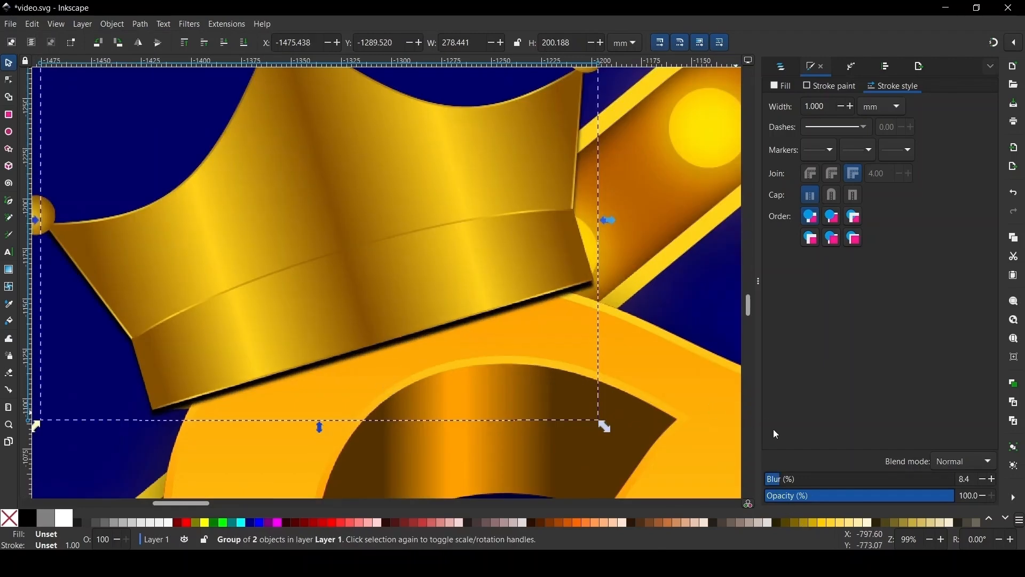
mouse_move(781, 480)
left_mouse_down()
mouse_move(807, 483)
mouse_move(791, 482)
left_mouse_up()
left_click(799, 480)
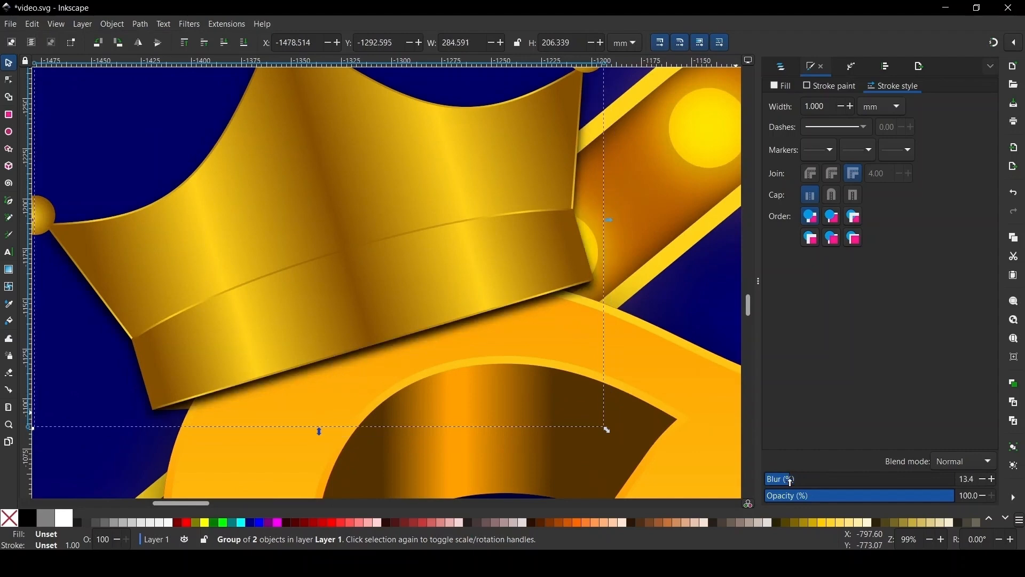
left_click(891, 495)
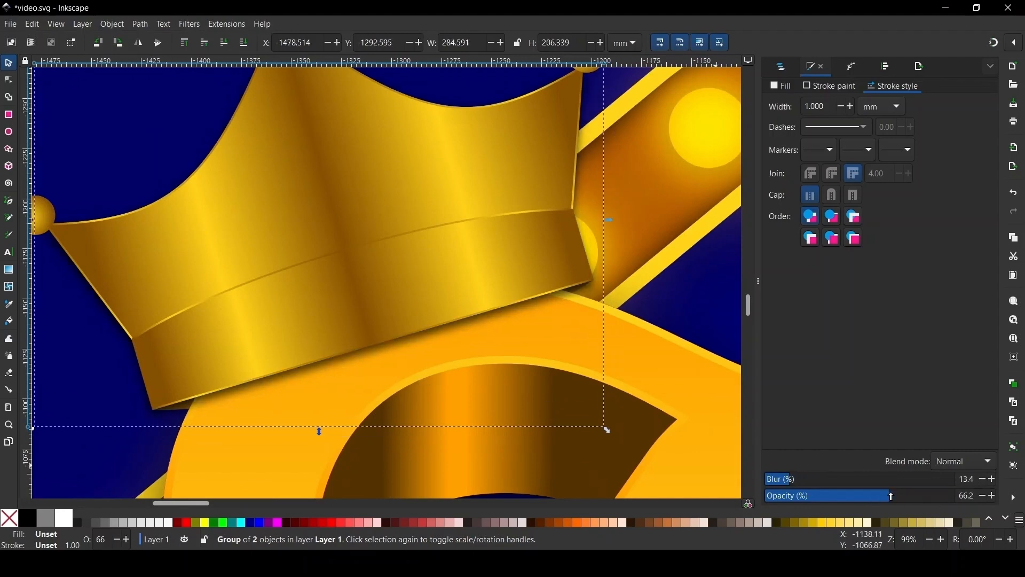
scroll(328, 287, "down", 2, "ctrl")
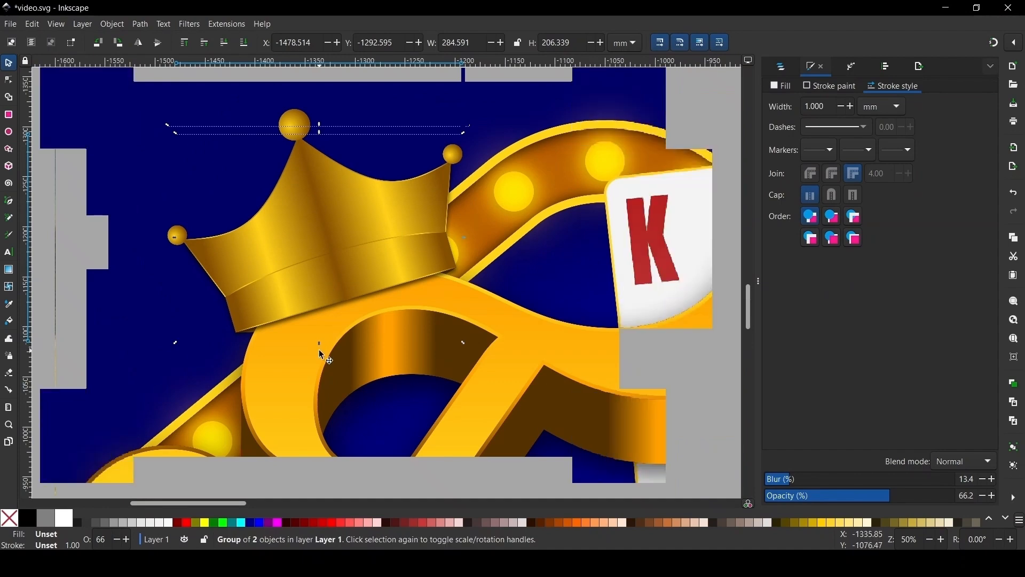
scroll(261, 218, "up", 4, "ctrl")
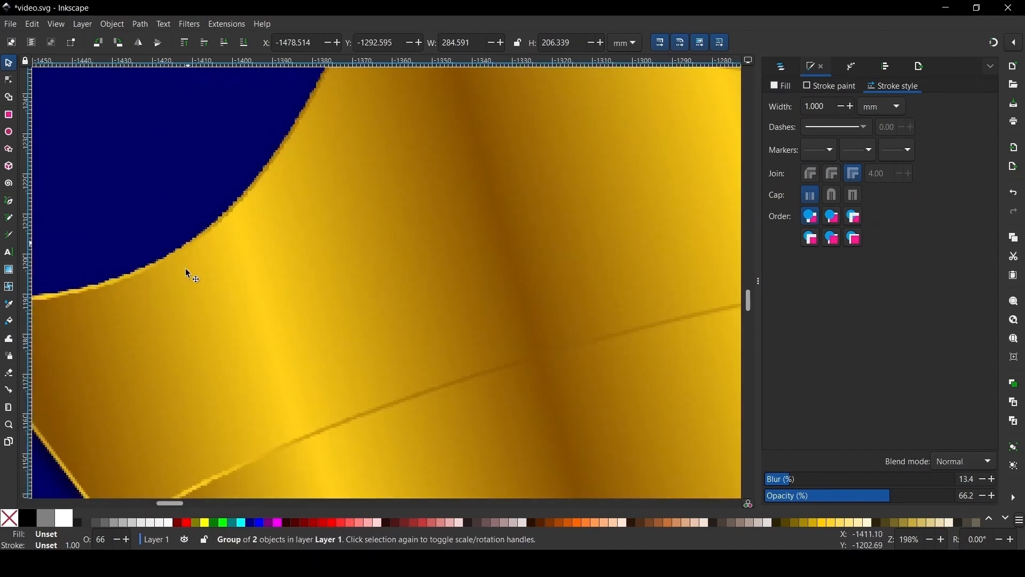
scroll(197, 302, "down", 6, "ctrl")
scroll(279, 256, "down", 4, "ctrl")
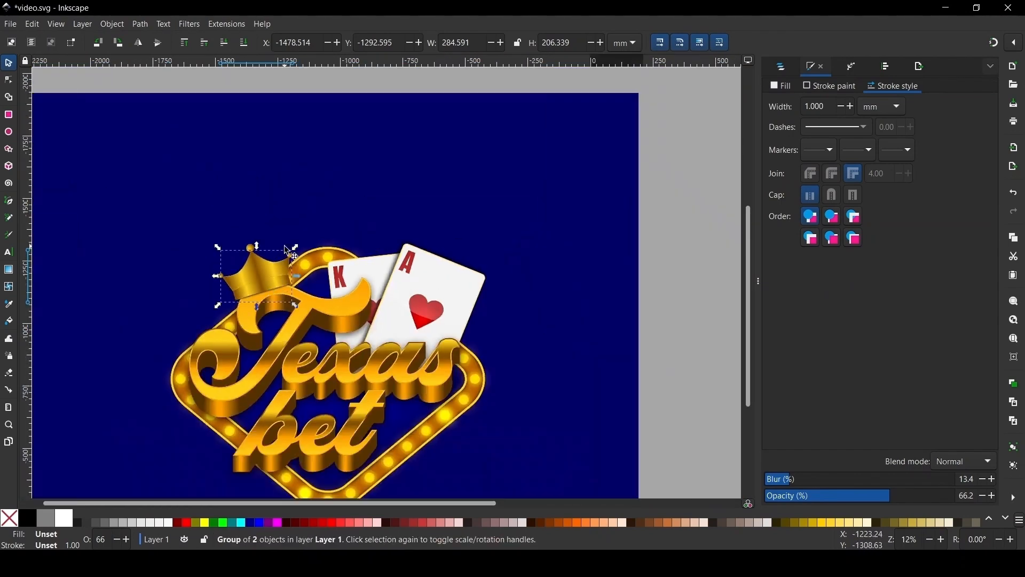
Move the three casino chips onto the navy background around the sign's lower edges and raise each to the top.
left_click(575, 286)
scroll(373, 235, "down", 2, "ctrl")
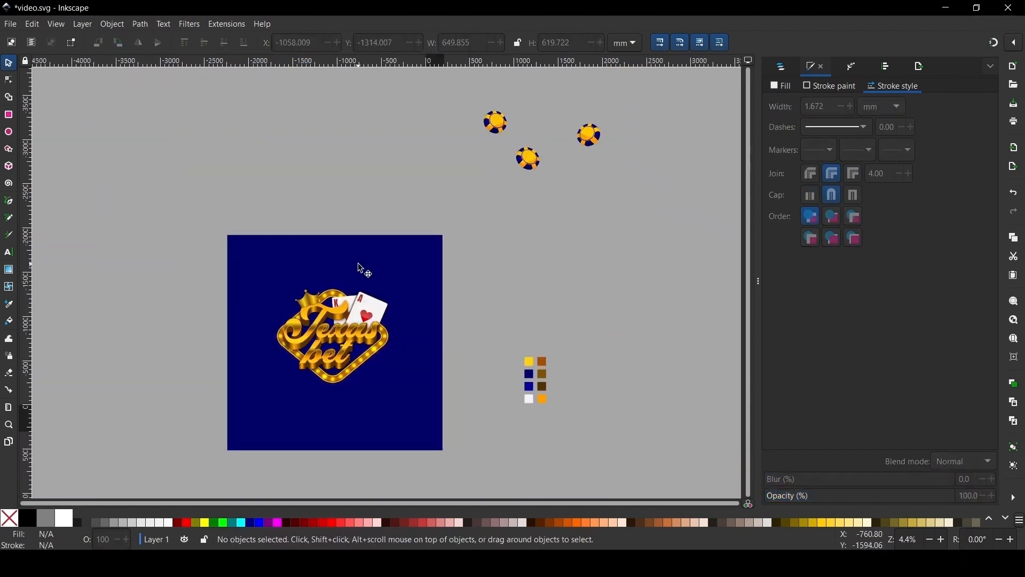
scroll(331, 304, "down", 2)
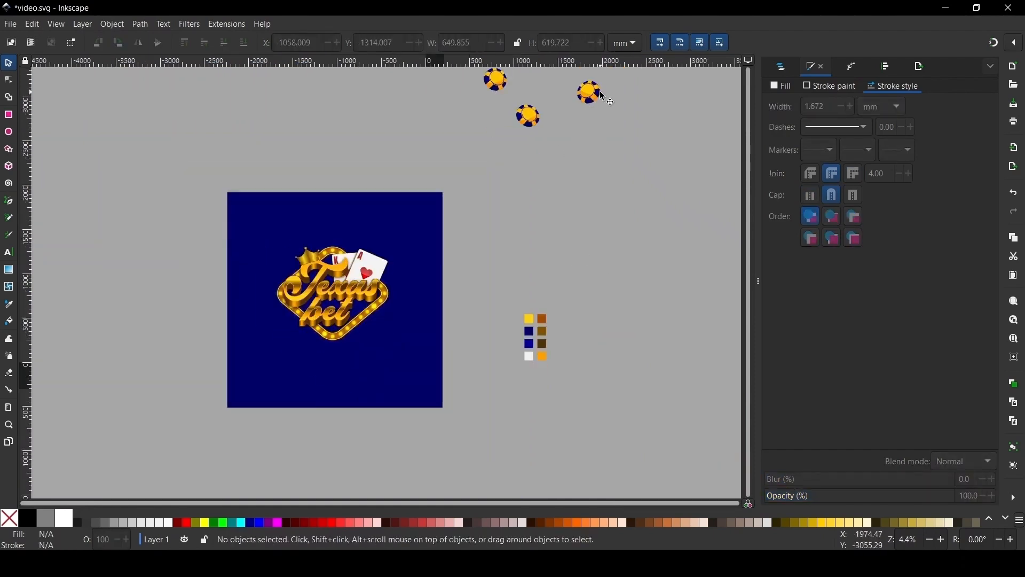
left_click_drag(604, 96, 404, 335)
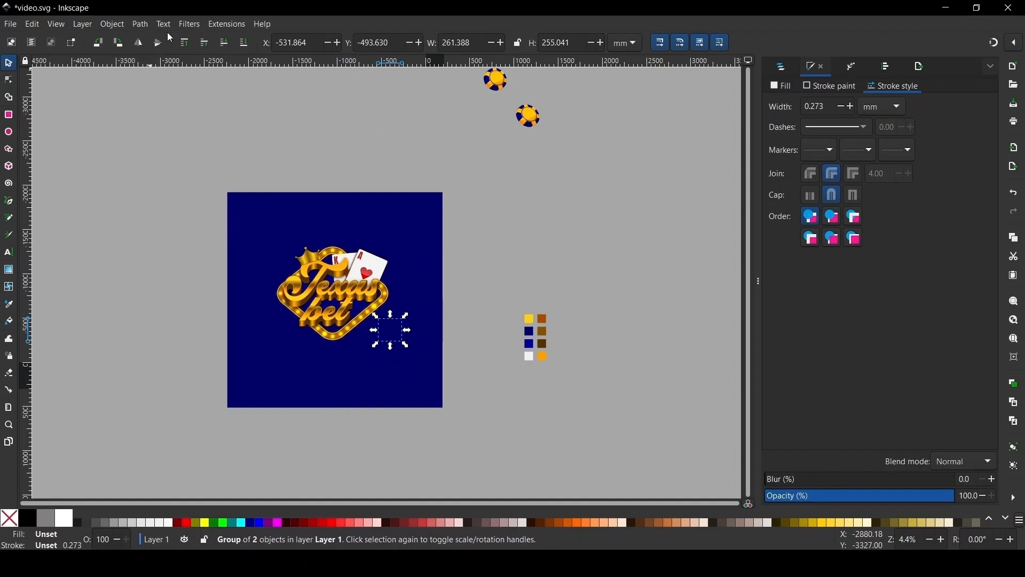
left_click(185, 42)
left_click_drag(528, 116, 297, 350)
left_click(183, 43)
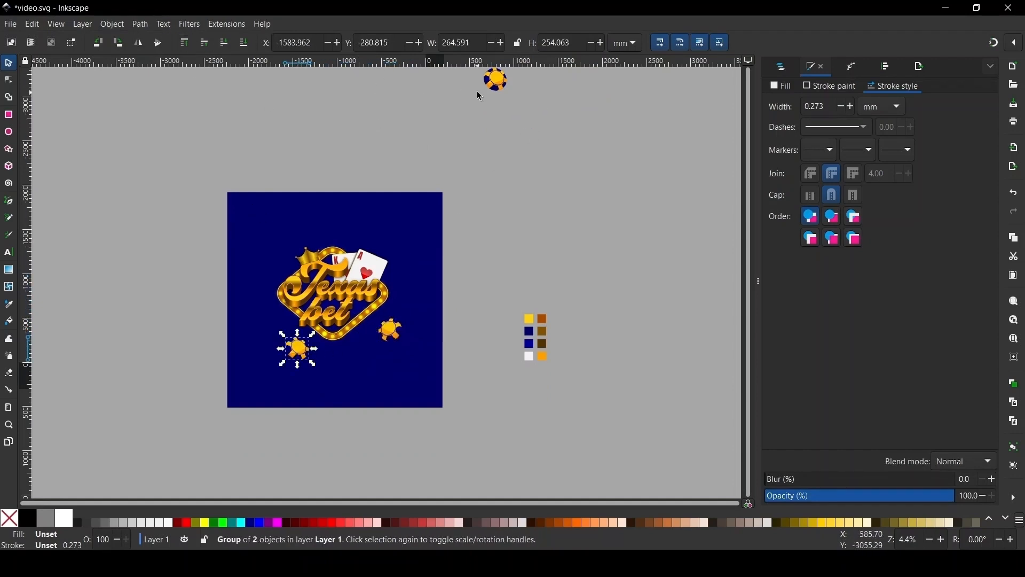
left_click_drag(495, 80, 271, 318)
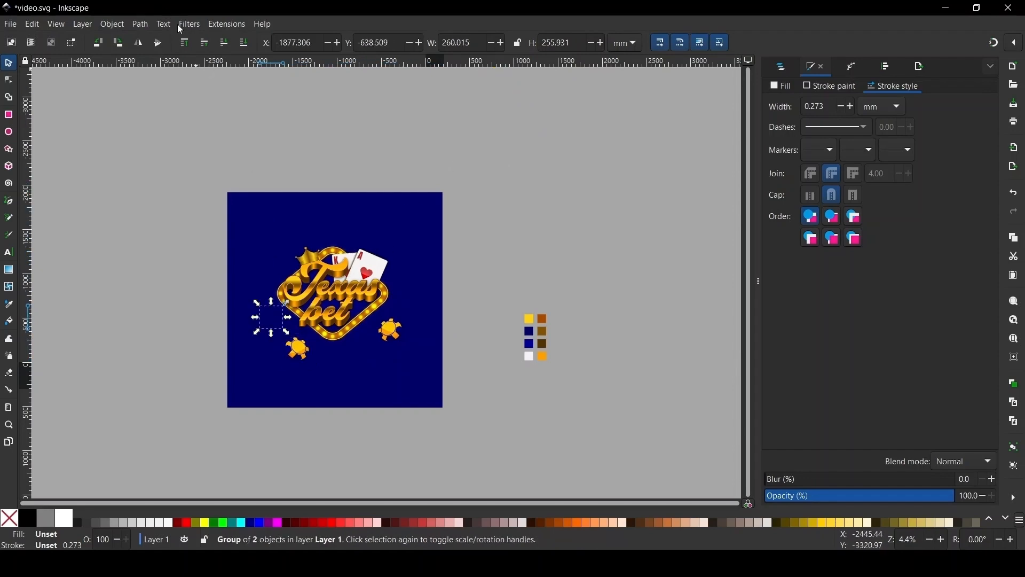
left_click(184, 42)
Shrink the chip left of the sign to about 125 mm wide and slightly adjust the position of the lowest chip.
scroll(281, 316, "up", 4)
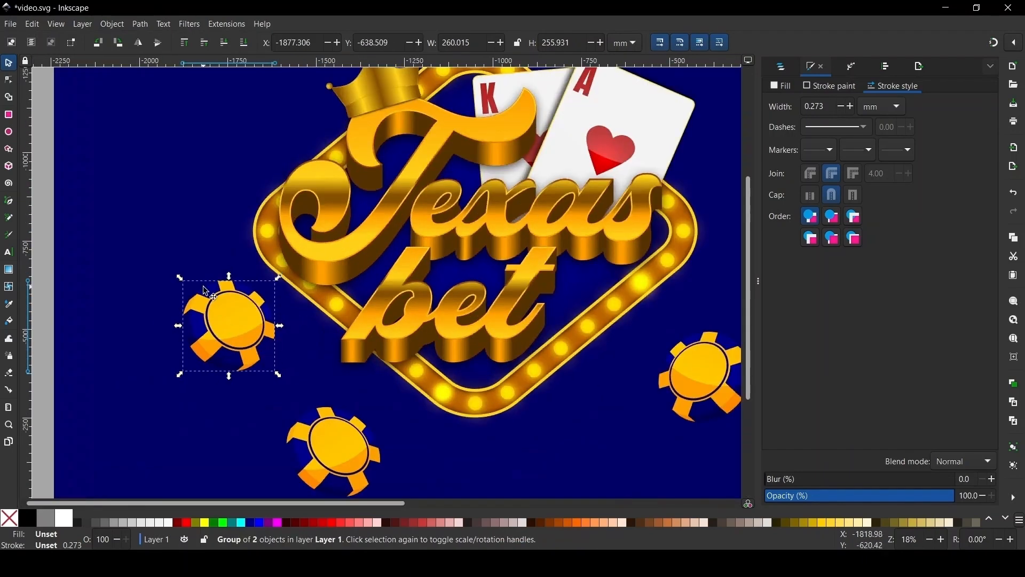
left_click_drag(180, 375, 229, 326)
scroll(376, 471, "down", 2)
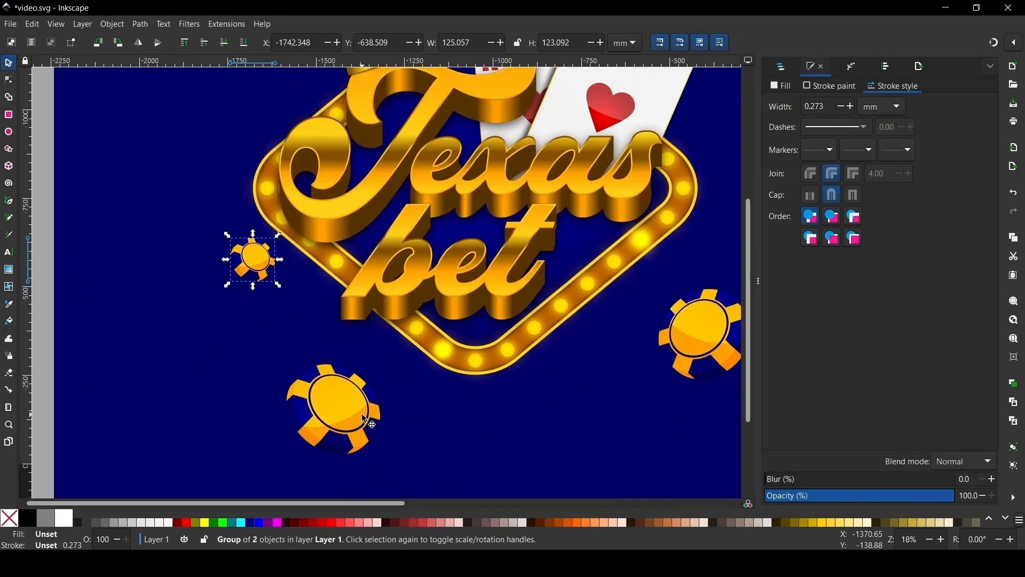
scroll(297, 297, "down", 4)
left_click(357, 332)
left_click(357, 332)
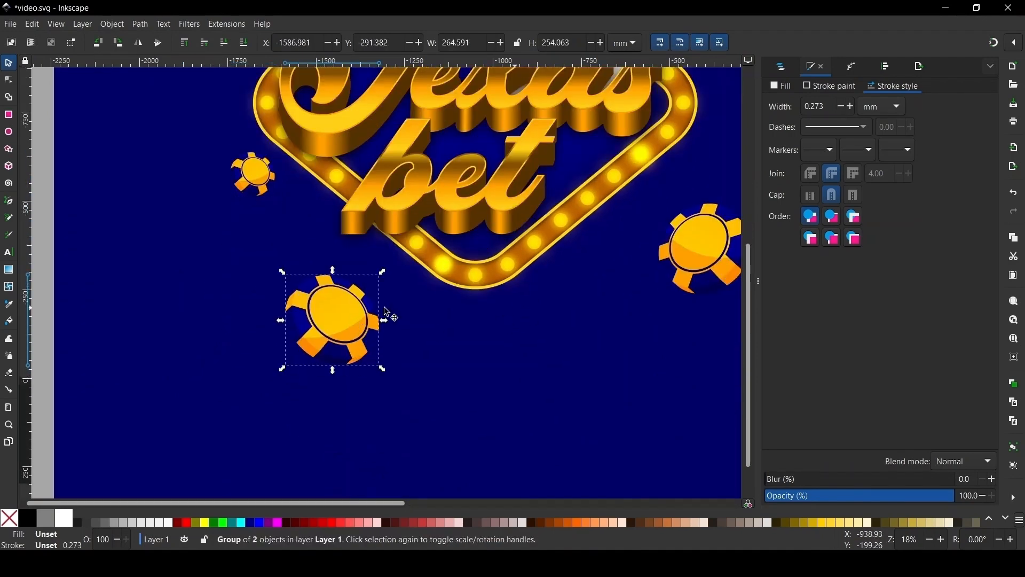
Scale the chip at the sign's lower right down to about 211 mm wide.
scroll(354, 331, "down", 1)
scroll(712, 372, "up", 3)
scroll(399, 222, "down", 1)
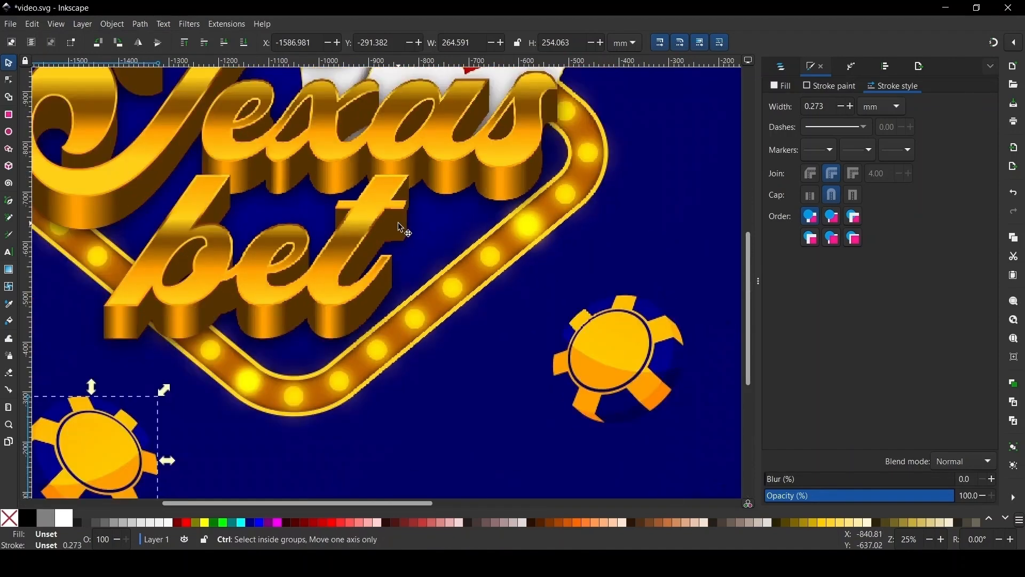
left_click(611, 345)
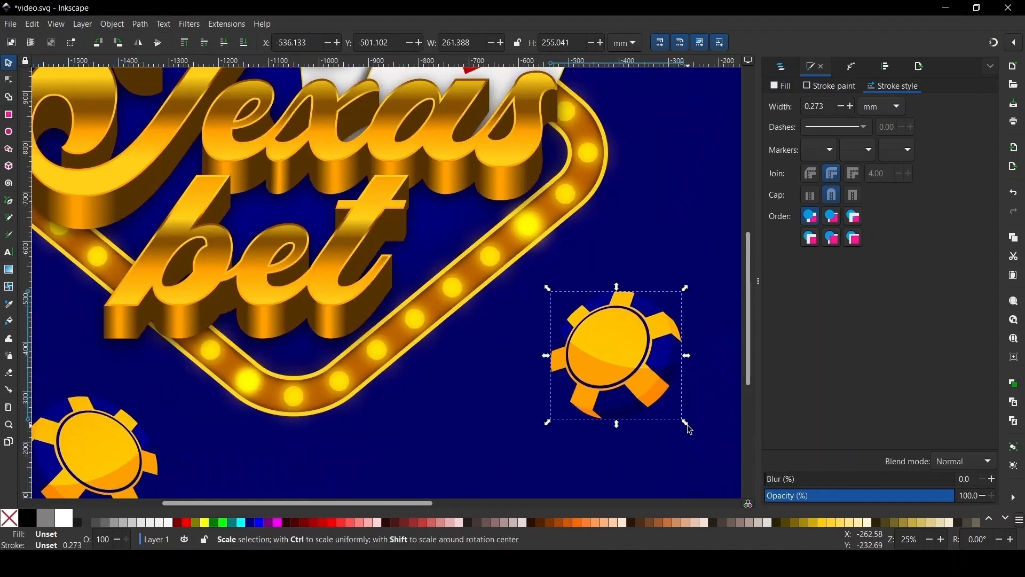
left_click_drag(685, 422, 665, 409)
scroll(459, 291, "down", 4)
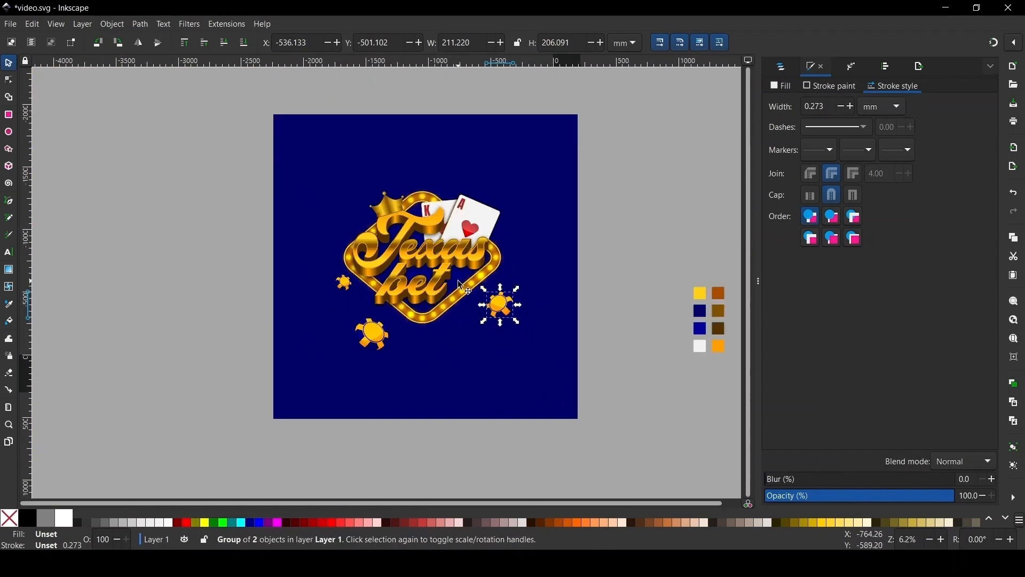
scroll(273, 291, "down", 1)
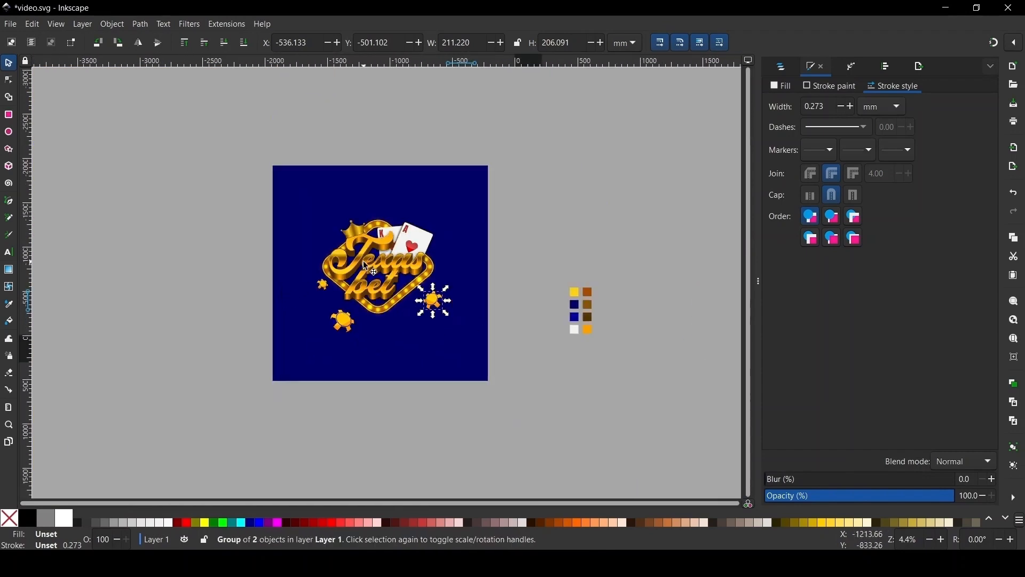
scroll(363, 260, "up", 1)
left_click(577, 462)
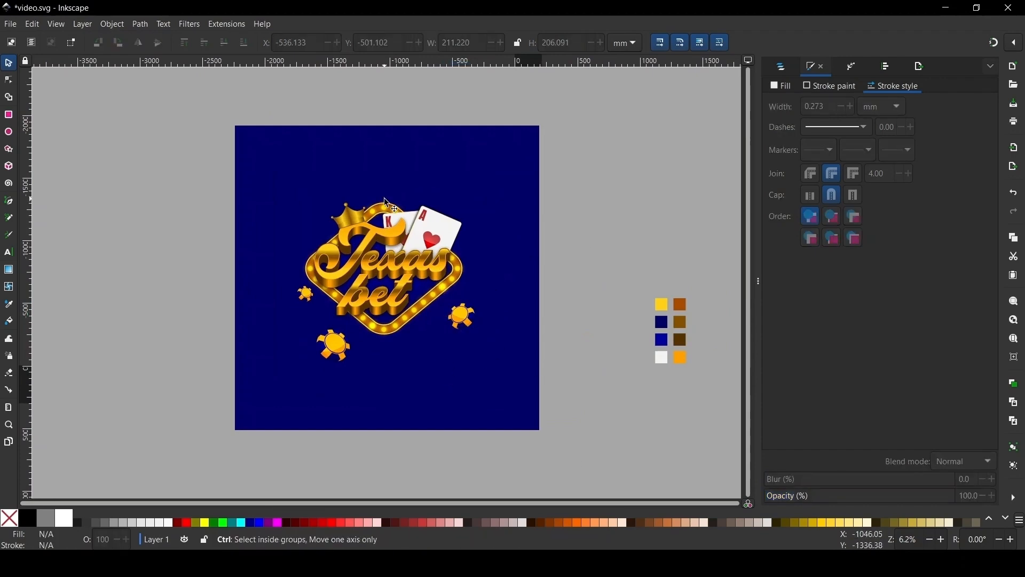
scroll(402, 258, "up", 4)
scroll(369, 267, "down", 2)
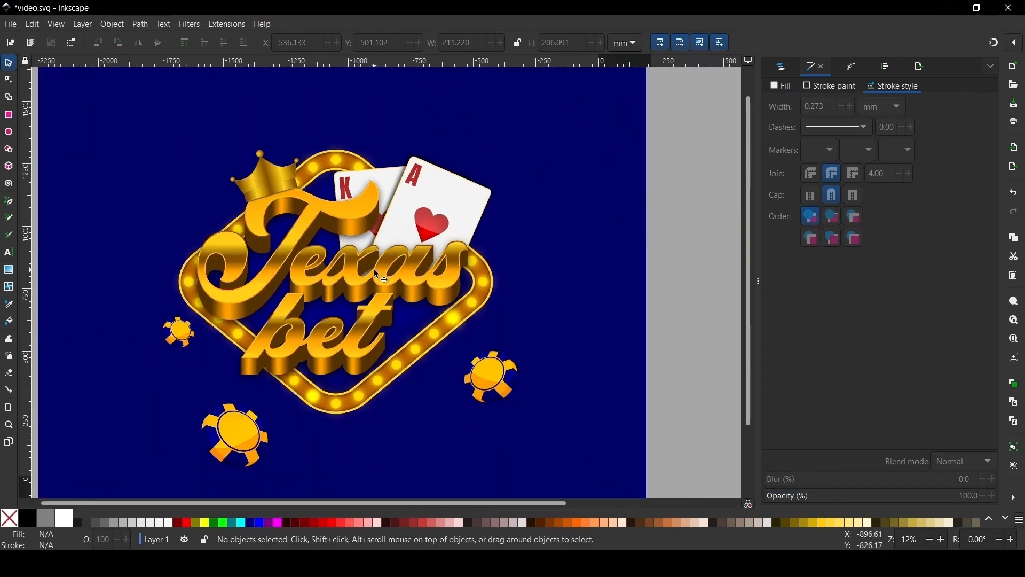
Duplicate the sign's yellow frame outline, raise the copy to the top and blur it by 14.8%.
left_click(483, 311)
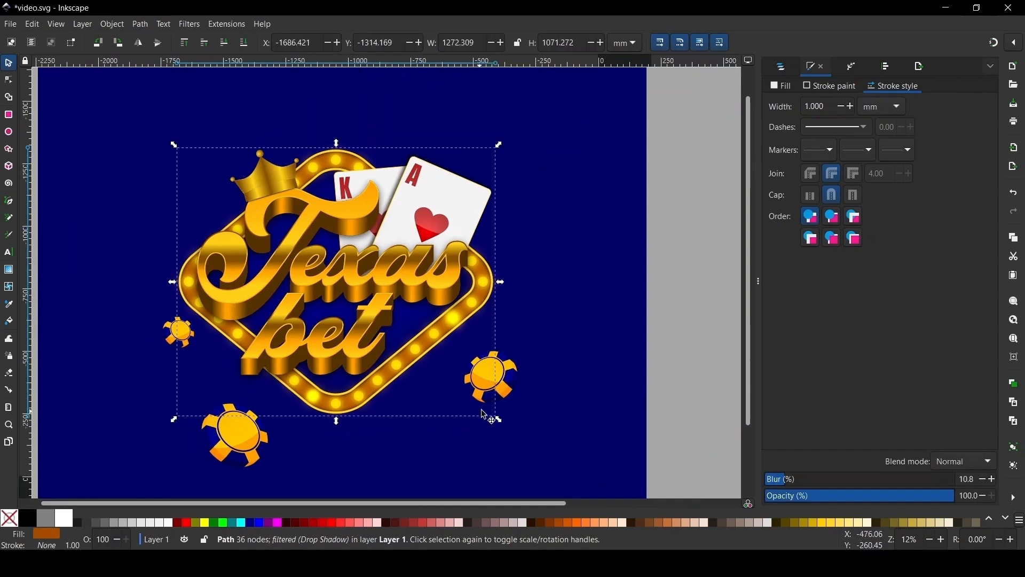
scroll(363, 419, "up", 7)
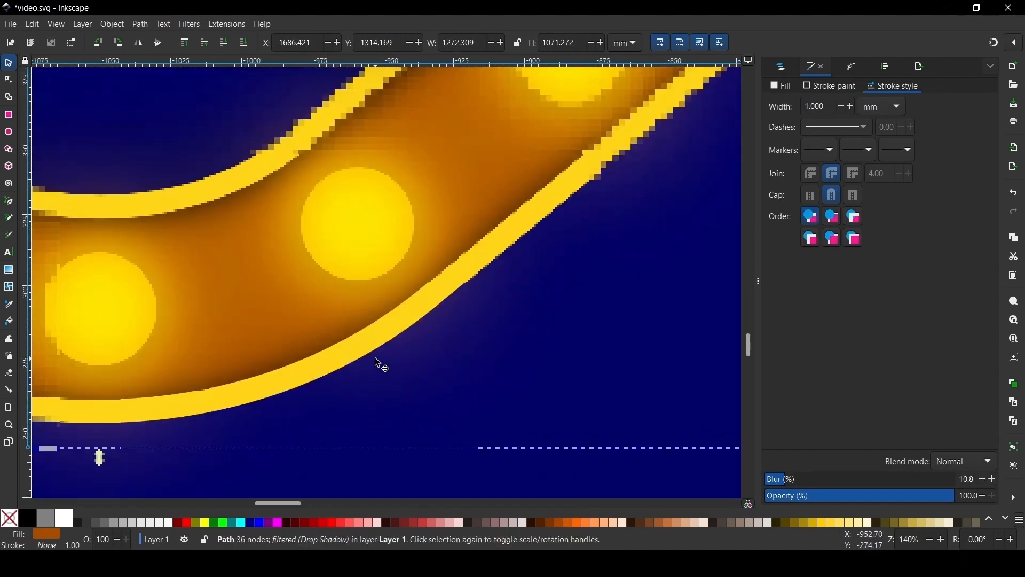
left_click(347, 370)
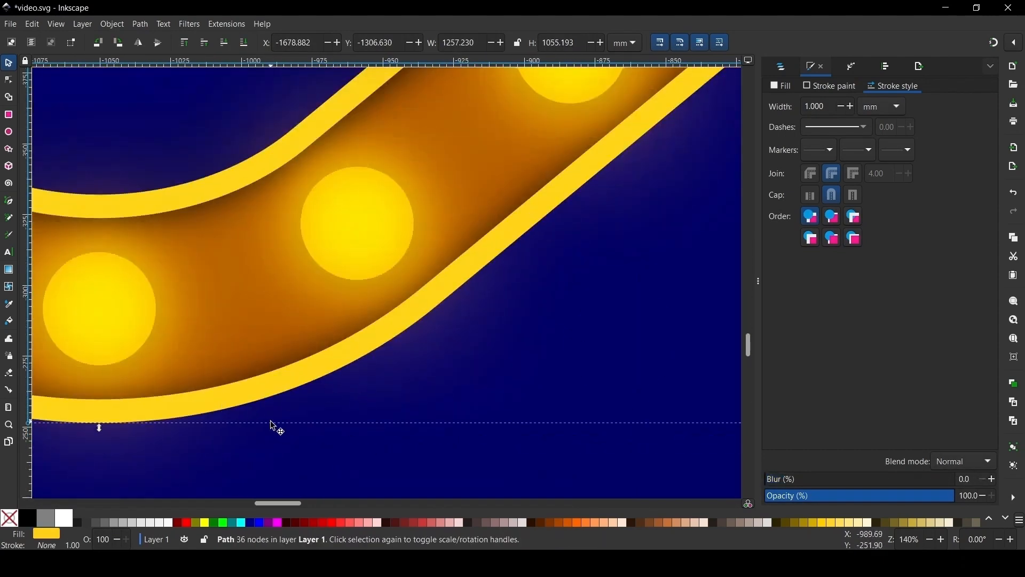
key("Home")
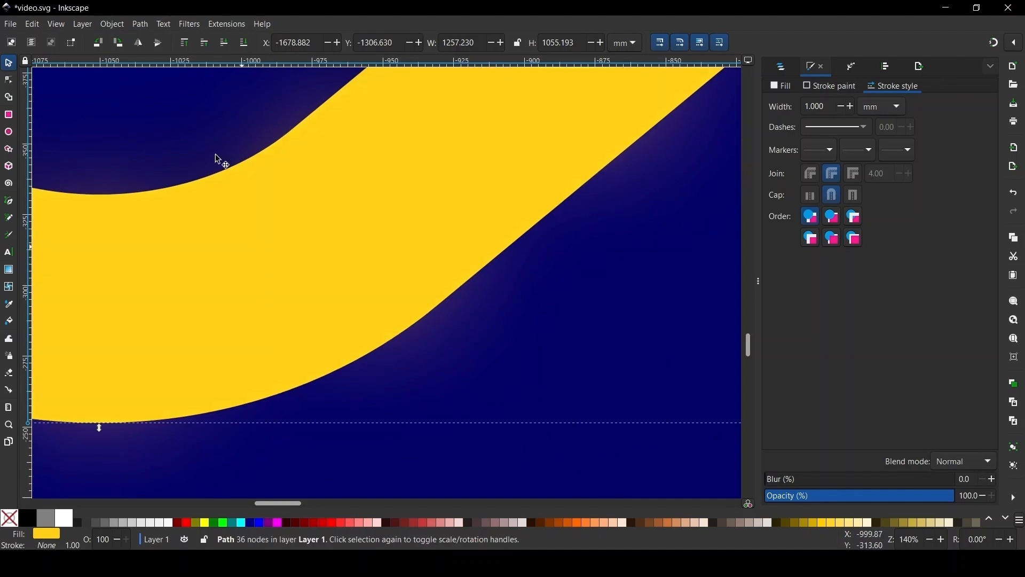
left_click_drag(781, 482, 793, 480)
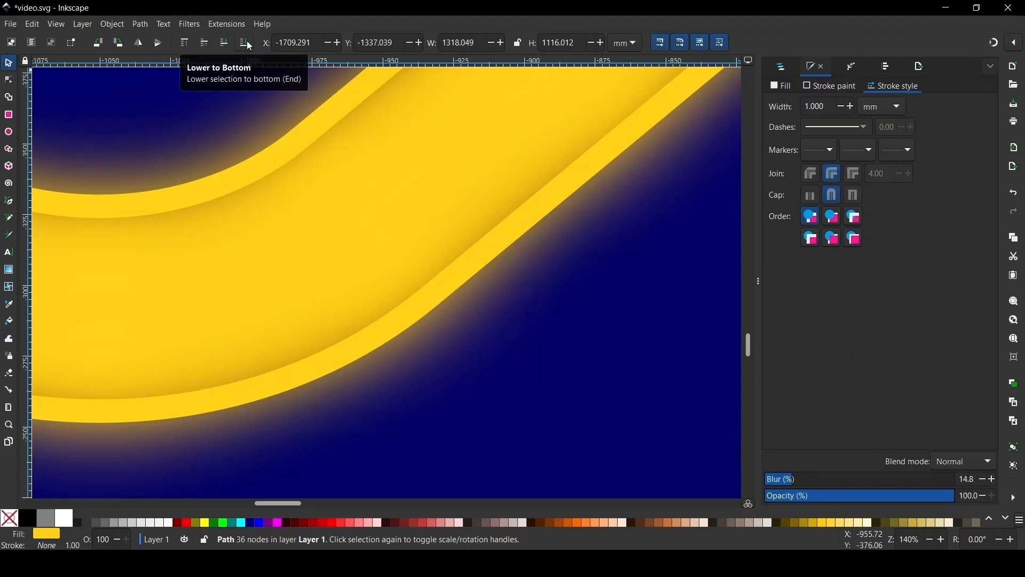
Send the blurred yellow copy to the bottom of the stacking order to form a glow around the sign frame.
left_click(244, 44)
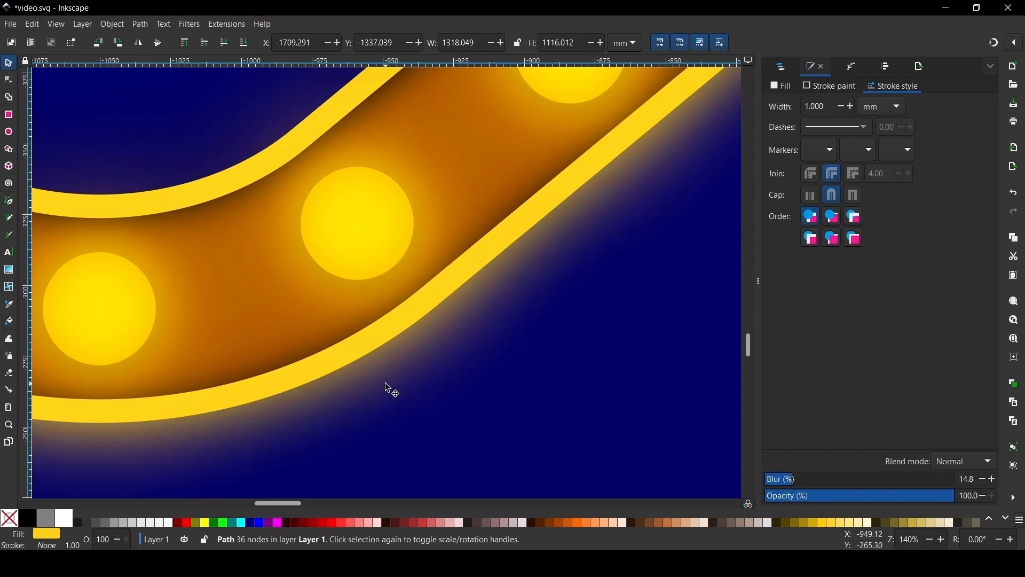
key("ctrl")
key("ctrl+z")
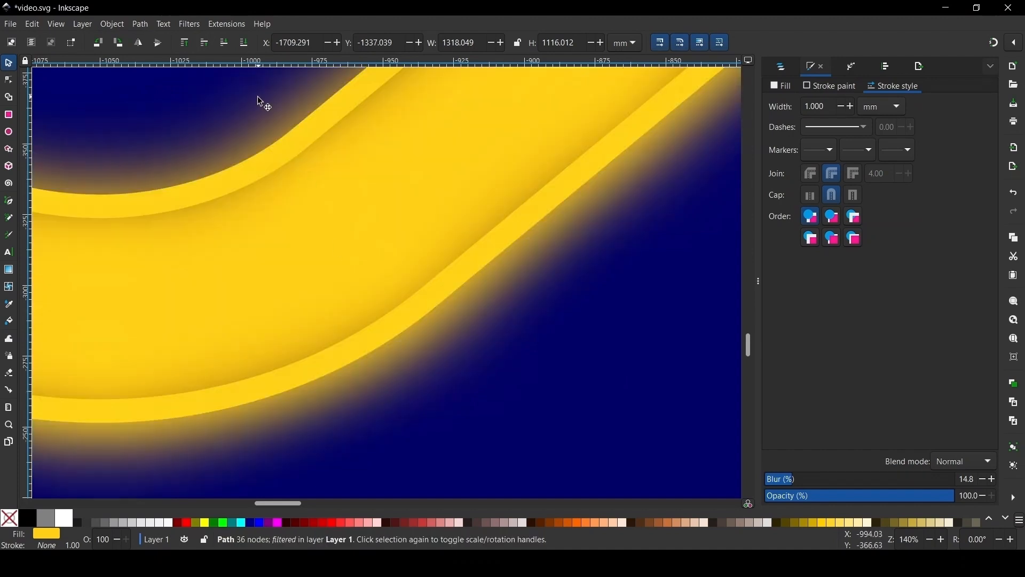
left_click(239, 44)
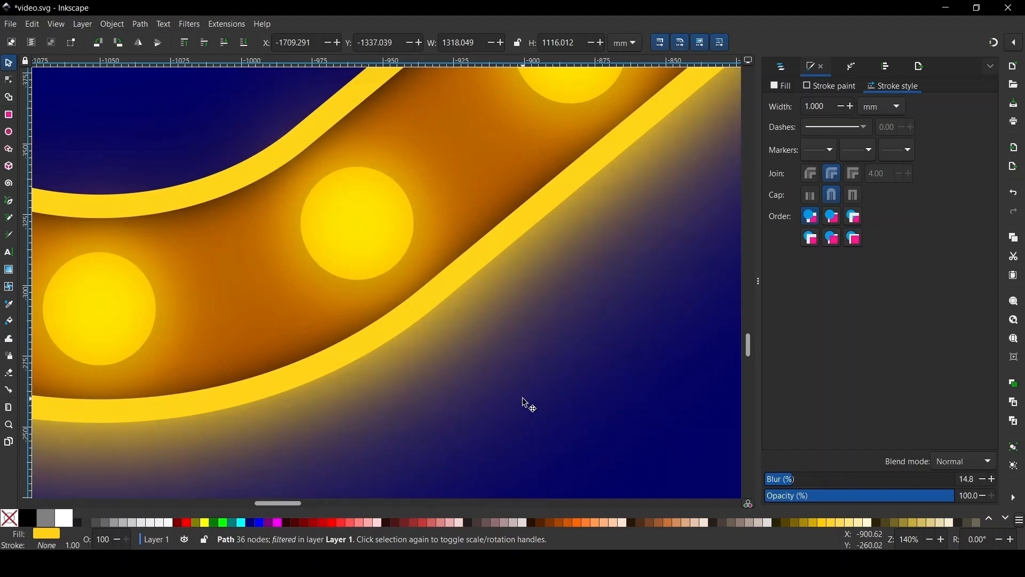
Undo the last stacking change and send the blurred yellow frame copy to the bottom of the stacking order.
key("ctrl+z")
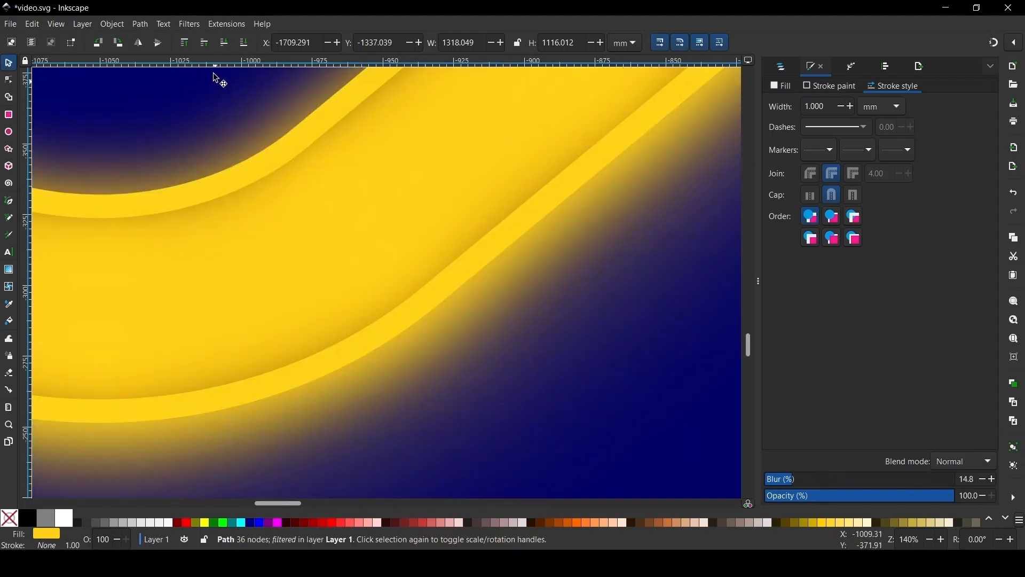
left_click(245, 45)
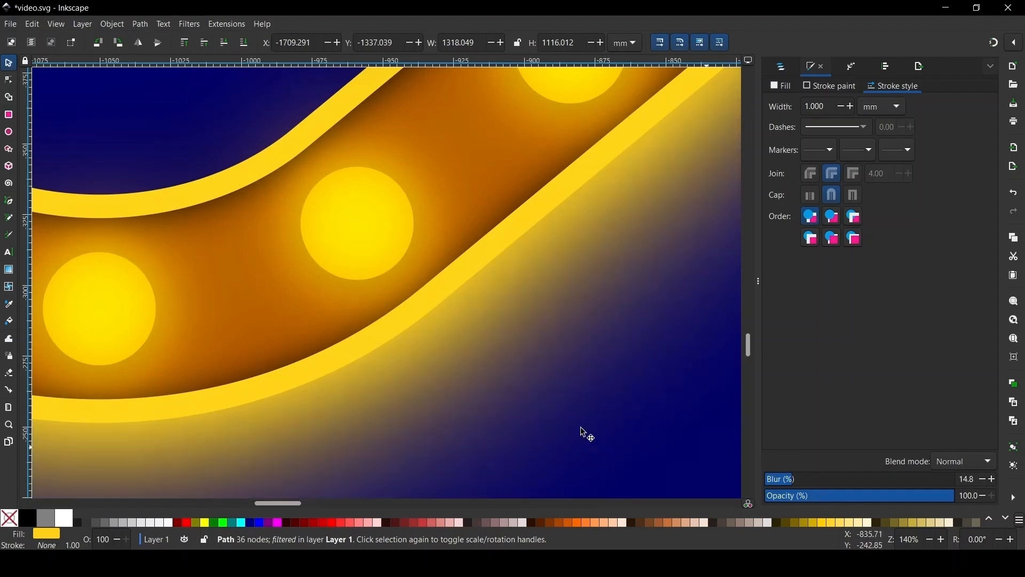
scroll(463, 414, "down", 7)
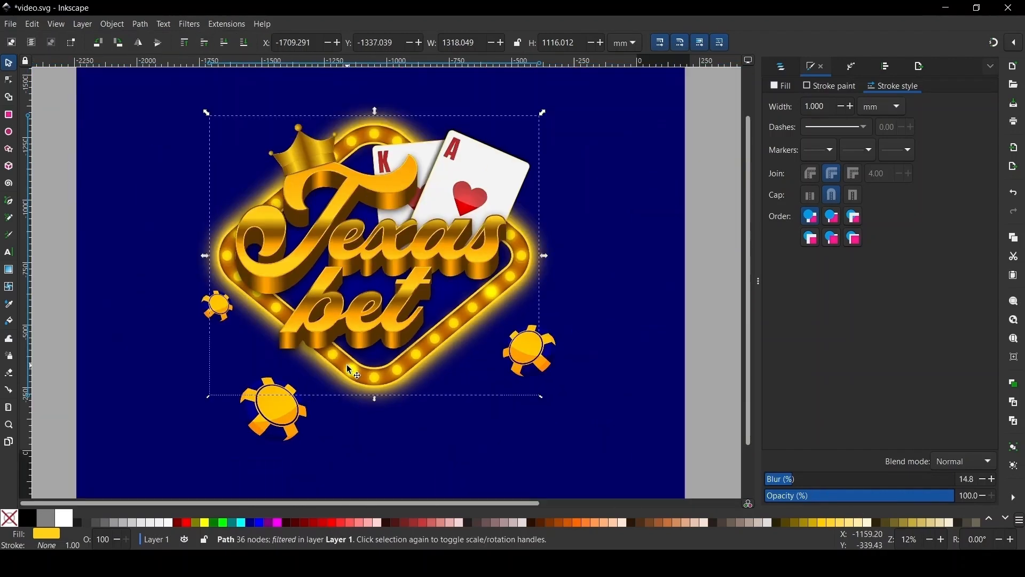
scroll(350, 369, "down", 2)
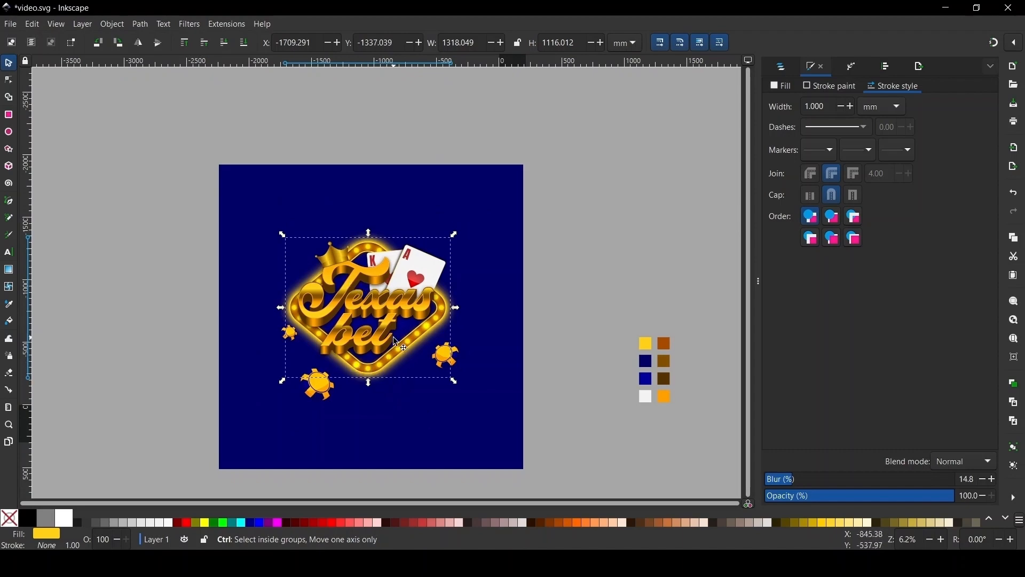
Examine the whole logo composition and the glow around the frame against the navy background.
scroll(394, 334, "up", 3)
scroll(394, 306, "down", 1)
scroll(456, 320, "down", 2)
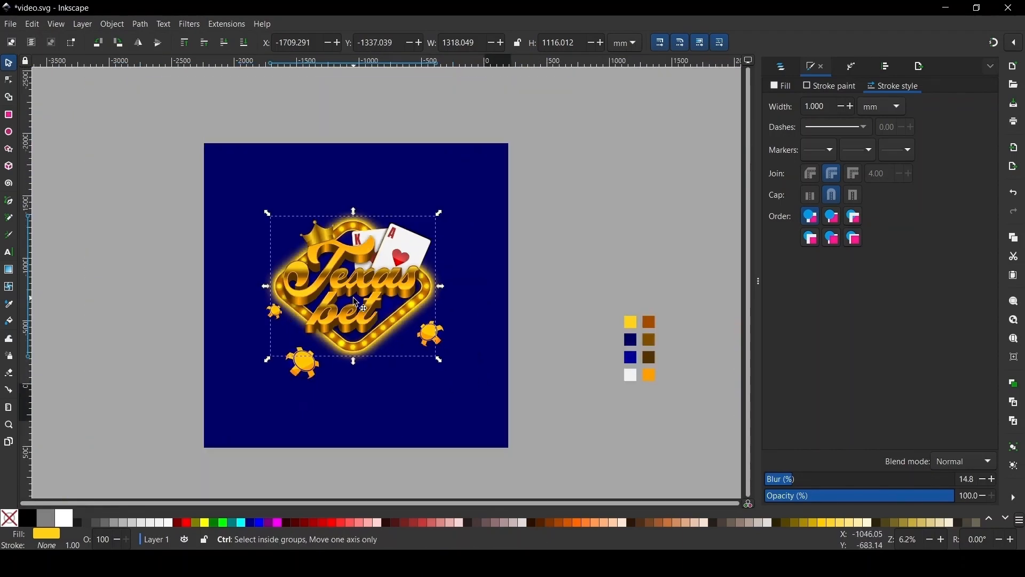
key("ctrl")
scroll(376, 270, "up", 2)
scroll(377, 271, "down", 1)
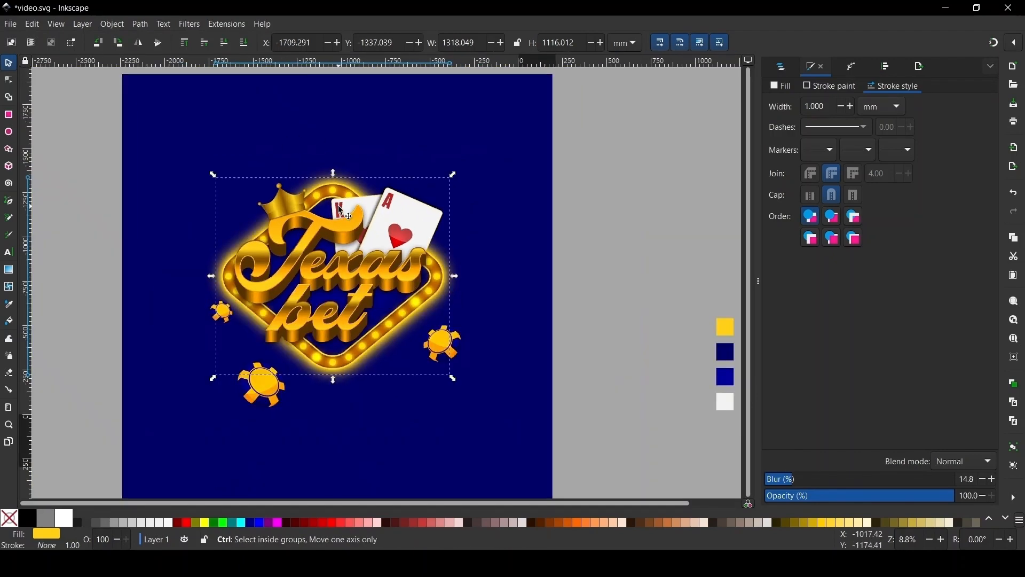
scroll(308, 236, "up", 1)
scroll(308, 233, "down", 1)
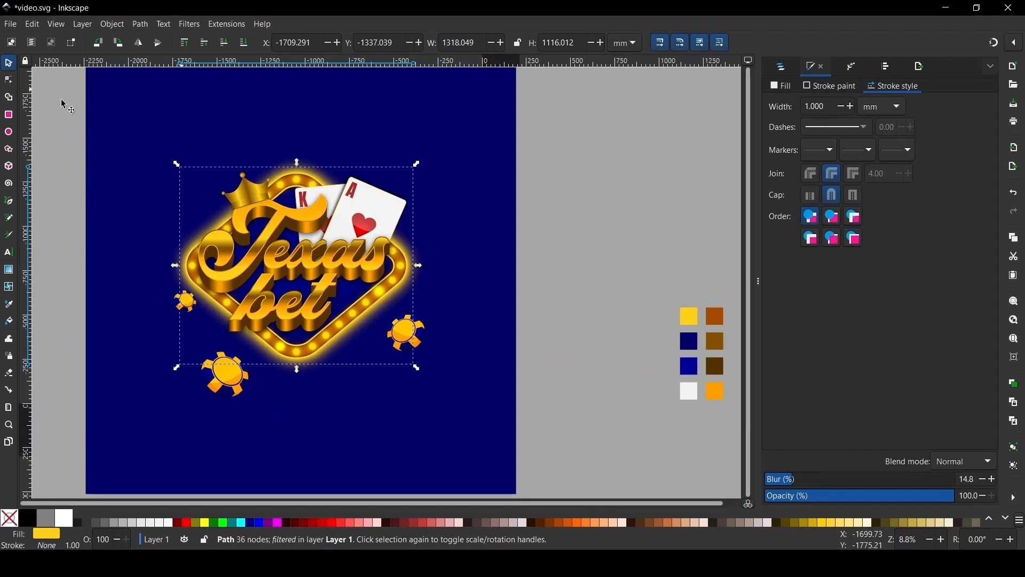
Draw a six-cornered star about 647 mm wide beside the navy background, with a spoke ratio of 0.025.
left_click(12, 154)
left_click(55, 44)
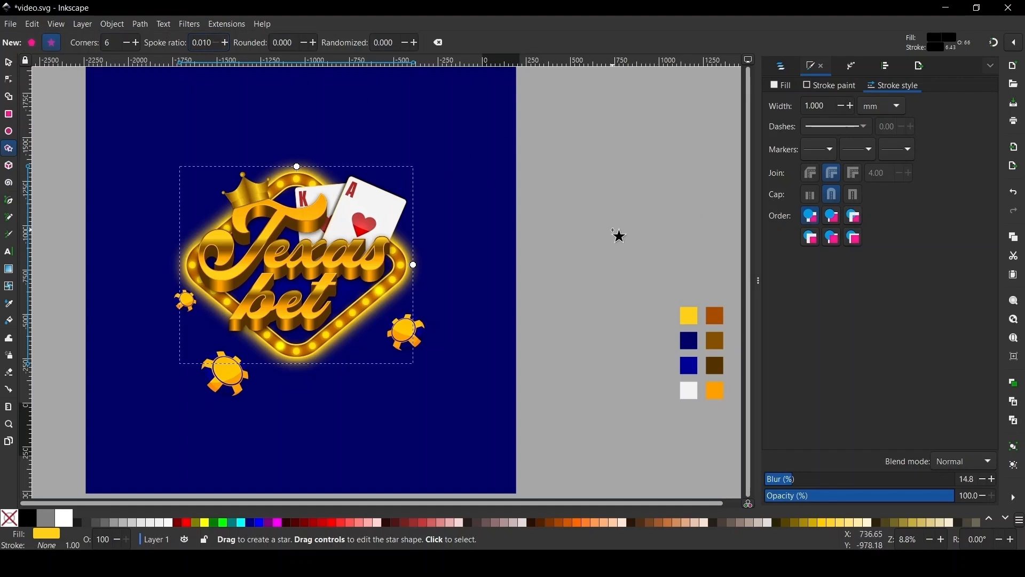
left_click_drag(607, 242, 665, 275)
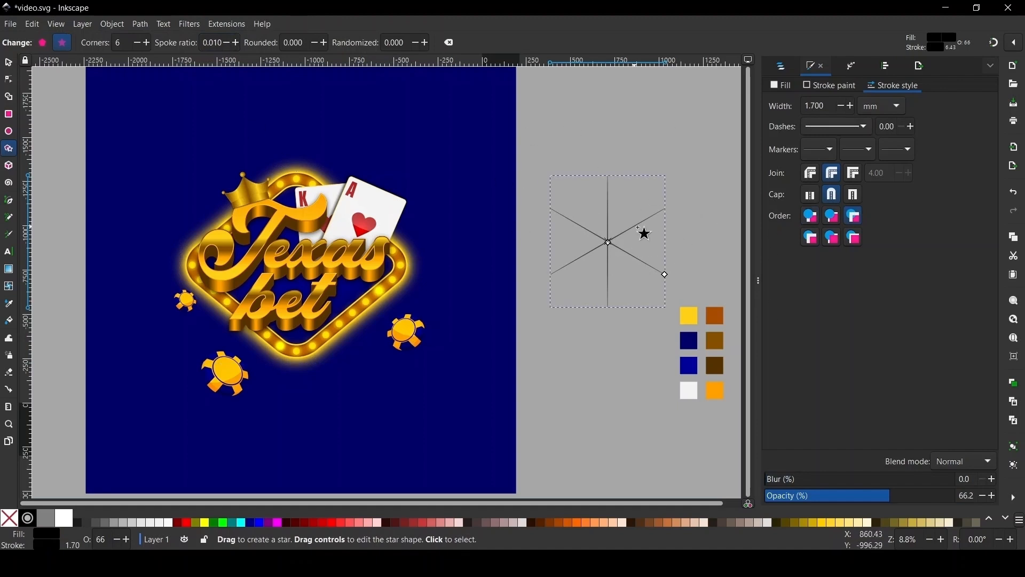
left_click(235, 43)
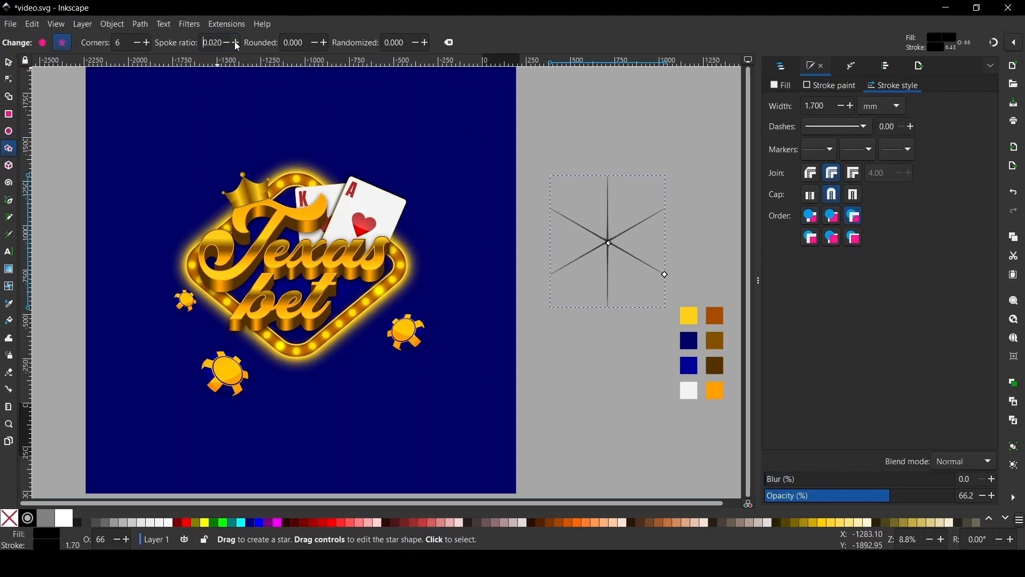
left_click(235, 42)
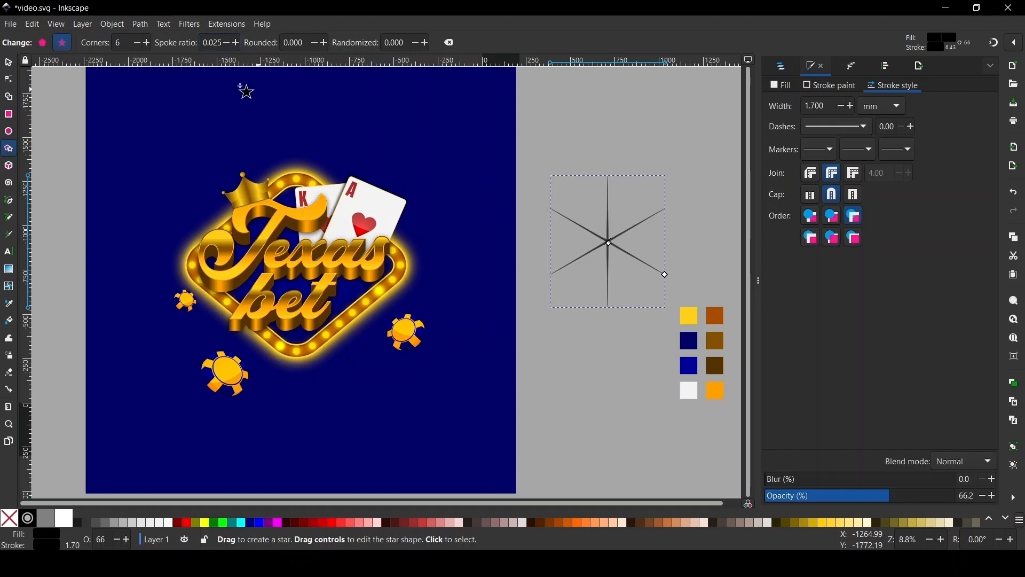
Scale the star down proportionally about its centre to about 386 mm wide.
left_click(9, 63)
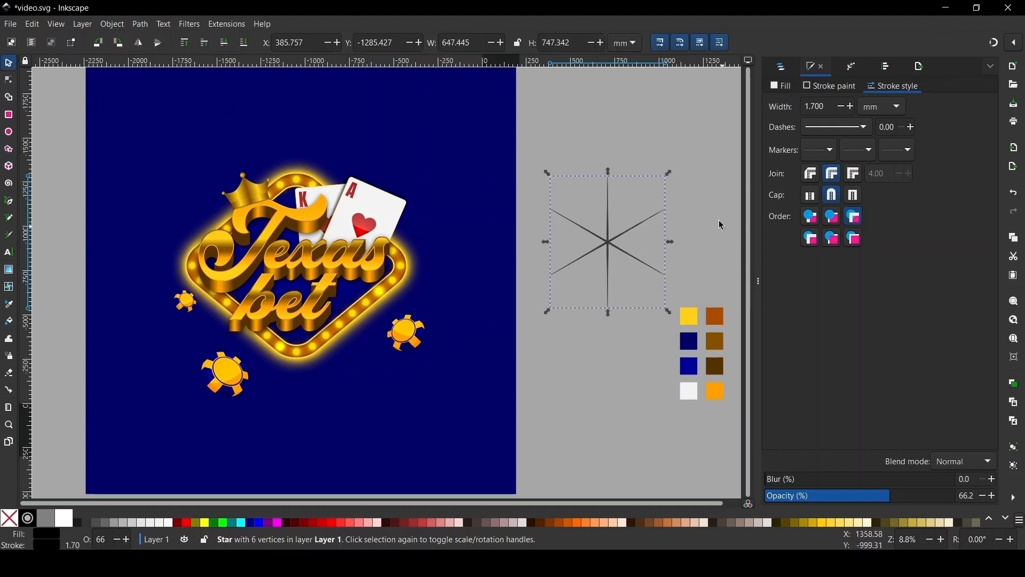
left_click(677, 149)
left_click(604, 245)
left_click_drag(608, 316, 614, 286)
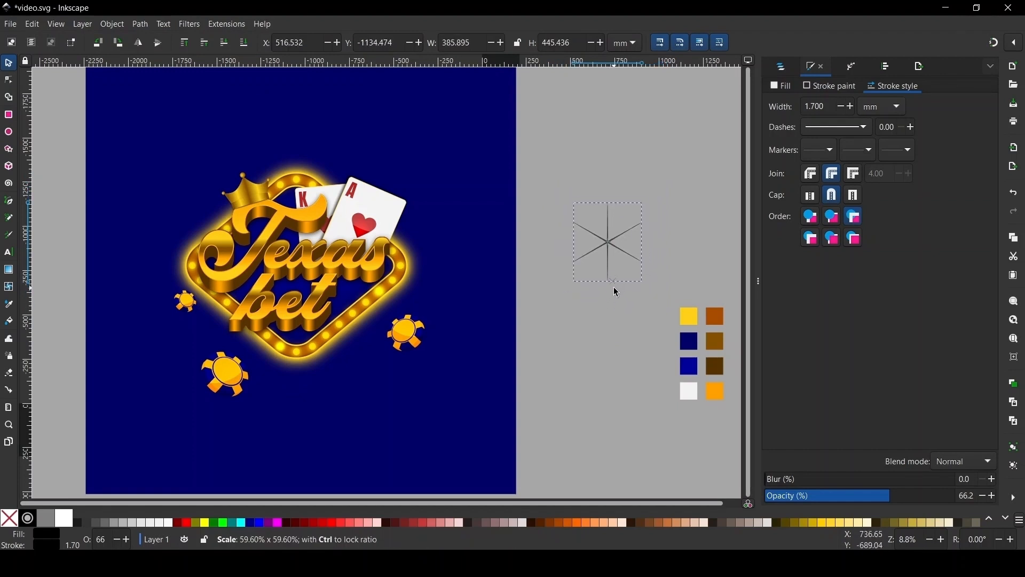
Fill the star with the palette's yellow (#ffd118) and remove its stroke.
key("d")
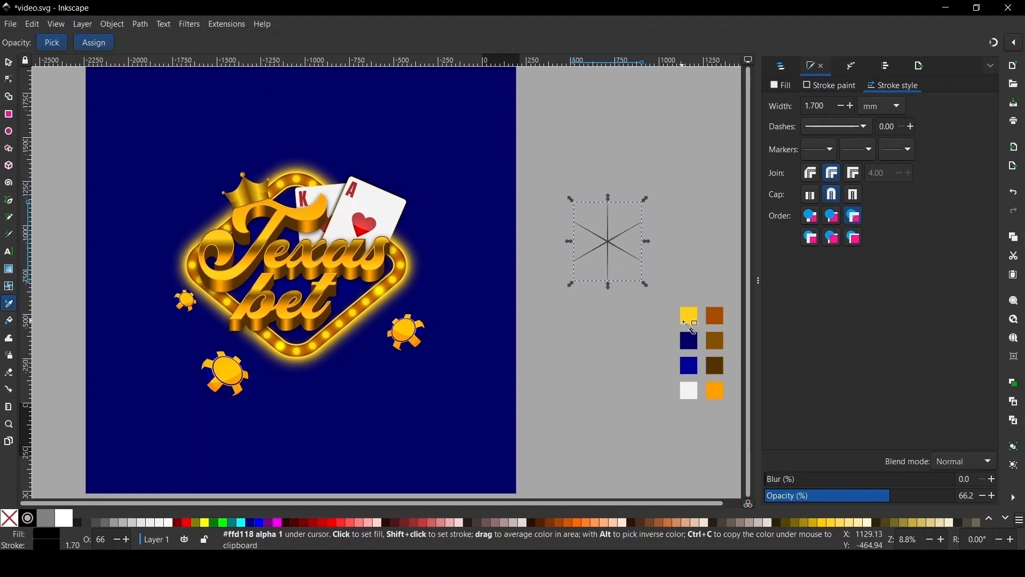
left_click(689, 316)
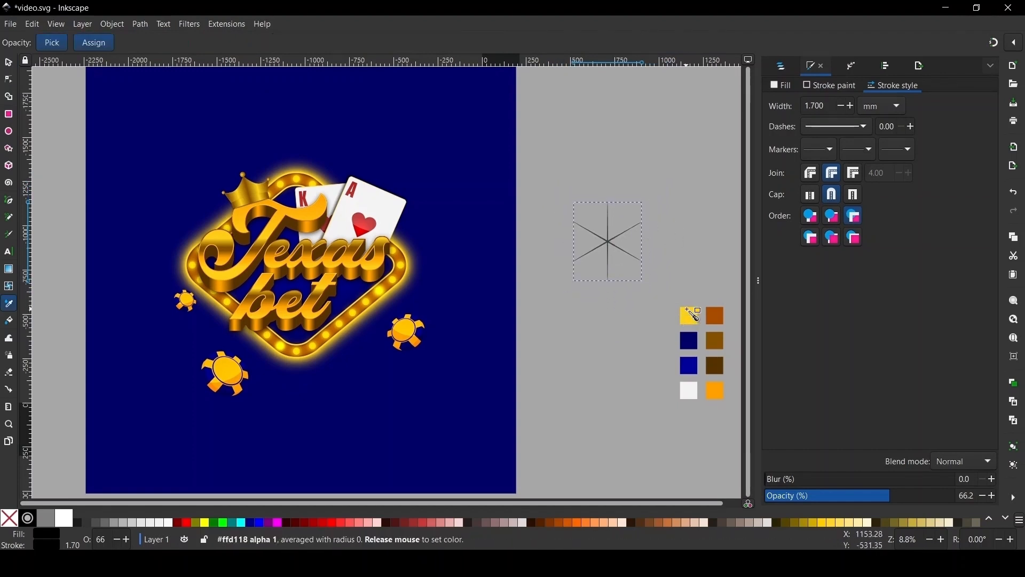
left_click(7, 63)
left_click(12, 521, "shift")
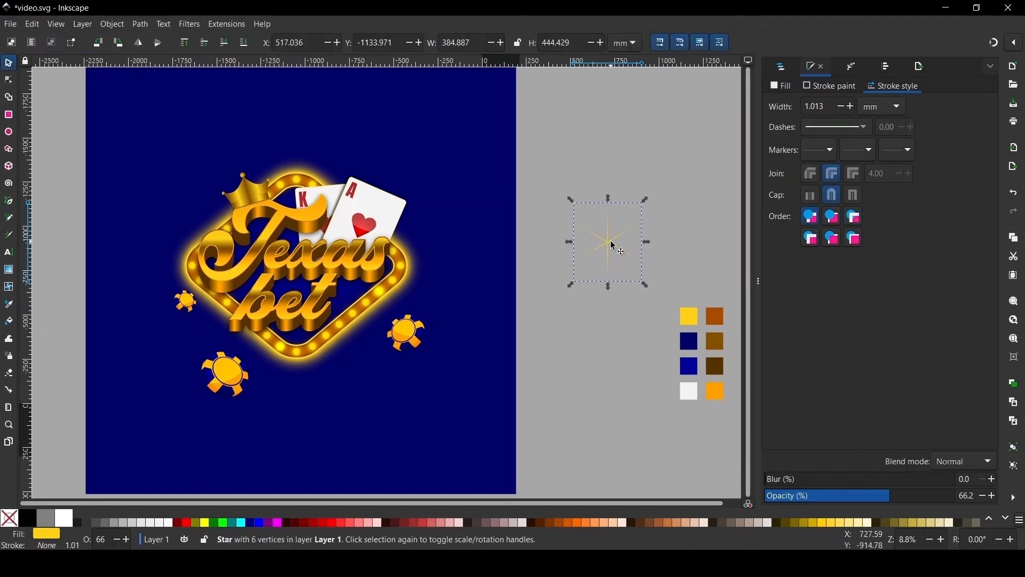
Set the star's spoke ratio to 0.055 and deselect it.
left_click(9, 149)
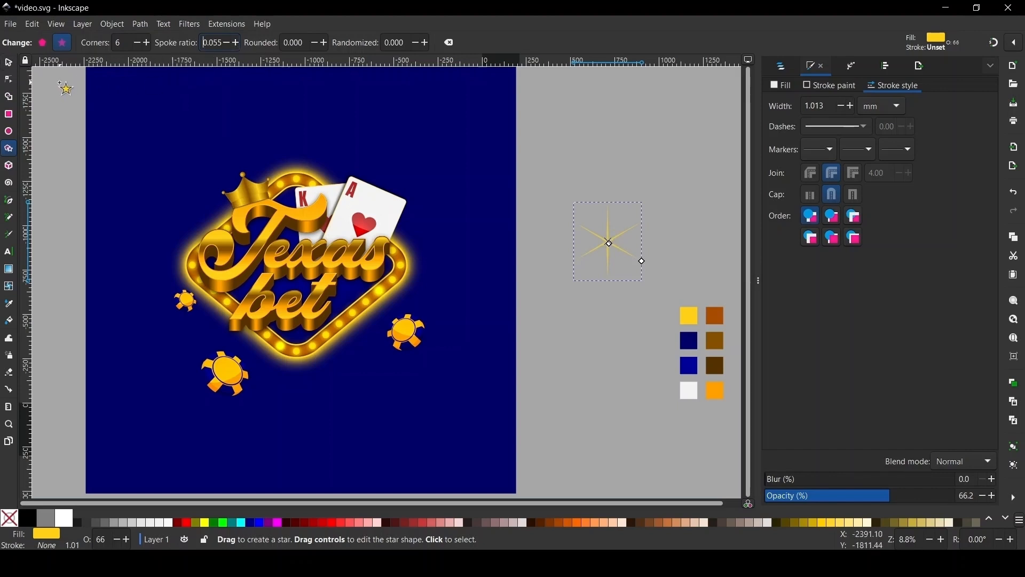
left_click(9, 64)
left_click(645, 222)
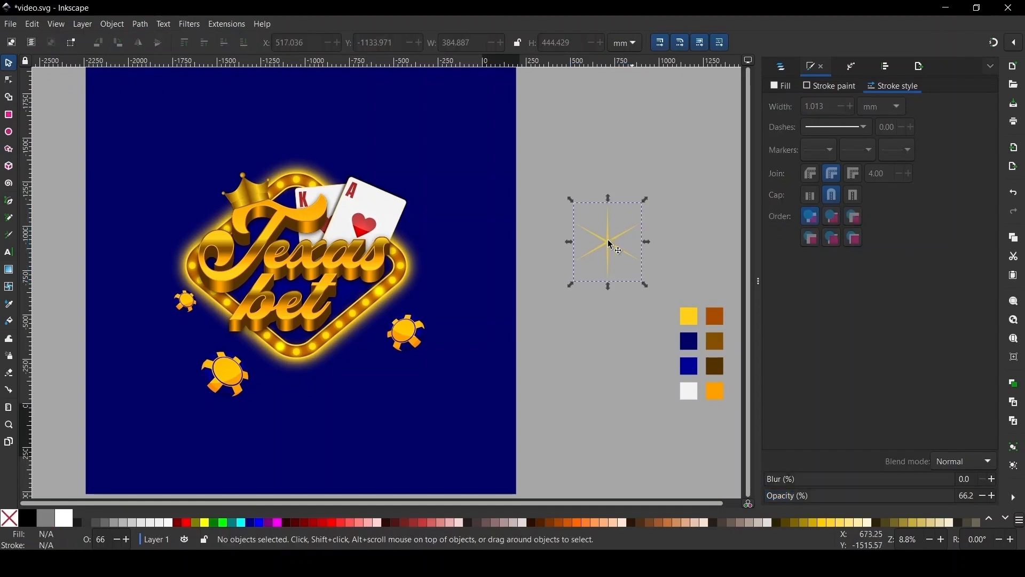
Move the yellow star onto the Texas lettering and set its opacity to 100%.
left_click_drag(612, 246, 256, 262)
scroll(205, 241, "up", 5)
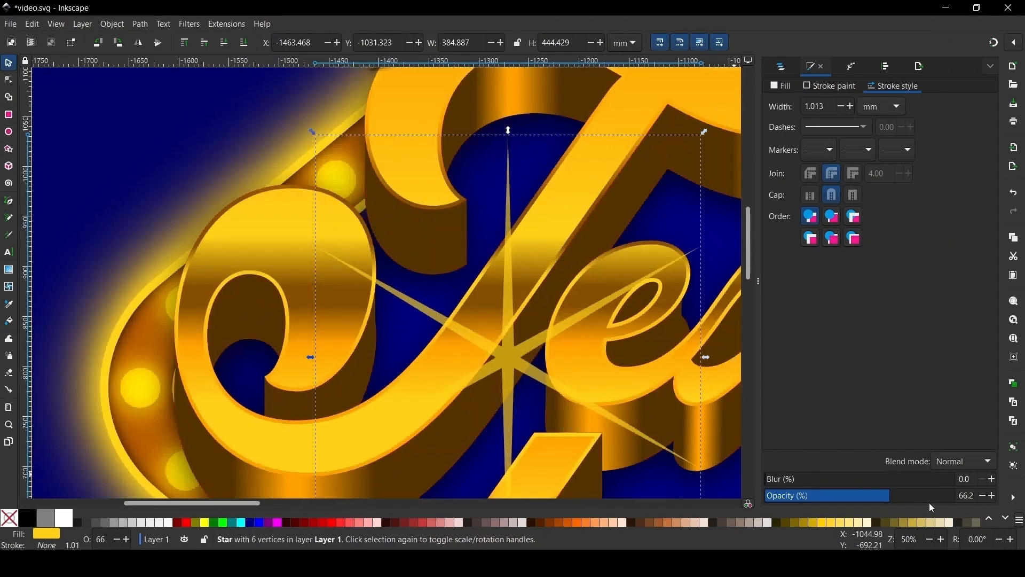
left_click_drag(907, 501, 956, 496)
Place the star on the outer left edge of the T's curl and shrink it to about 118 mm wide.
left_click_drag(504, 351, 182, 292)
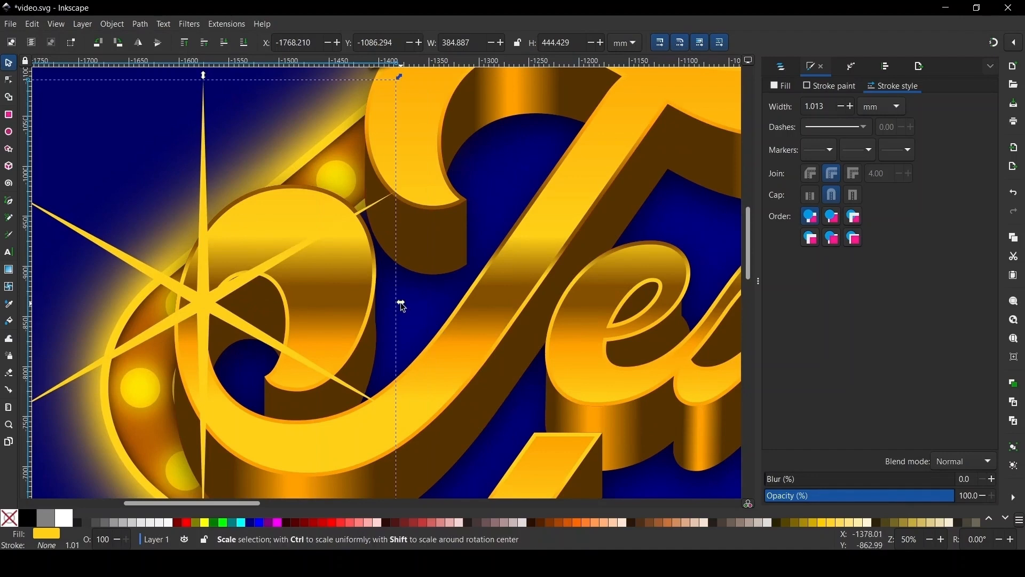
left_click_drag(400, 304, 193, 267)
scroll(140, 305, "up", 3)
scroll(192, 268, "down", 3)
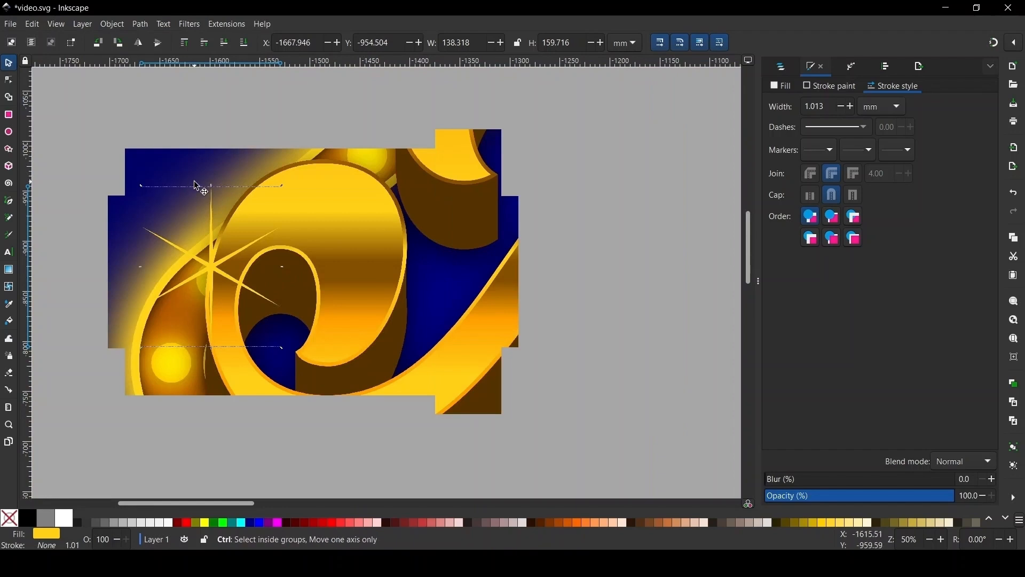
scroll(176, 261, "up", 1)
left_click_drag(229, 273, 227, 274)
left_click_drag(226, 157, 225, 186)
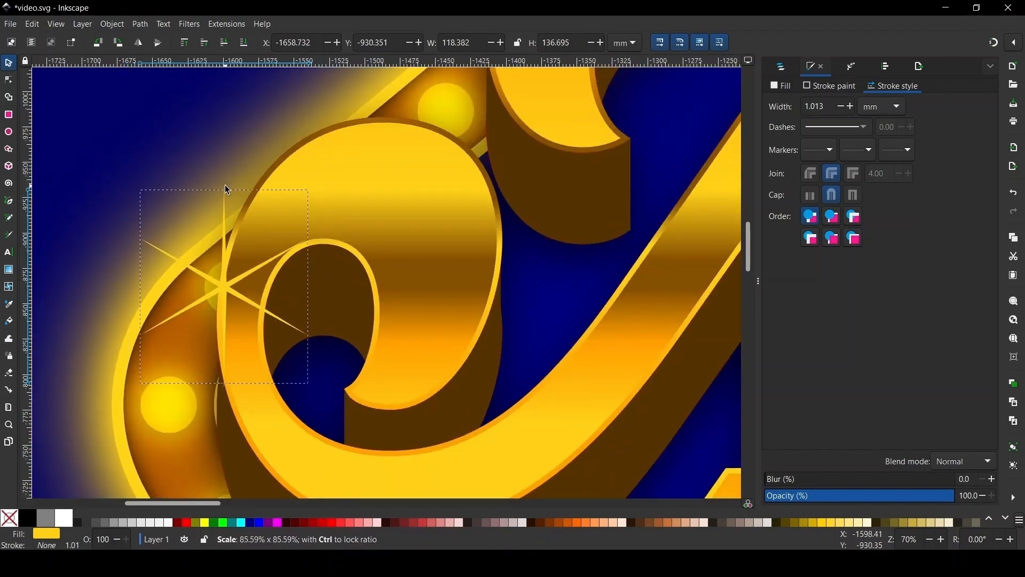
scroll(203, 290, "up", 3)
left_click_drag(258, 280, 257, 246)
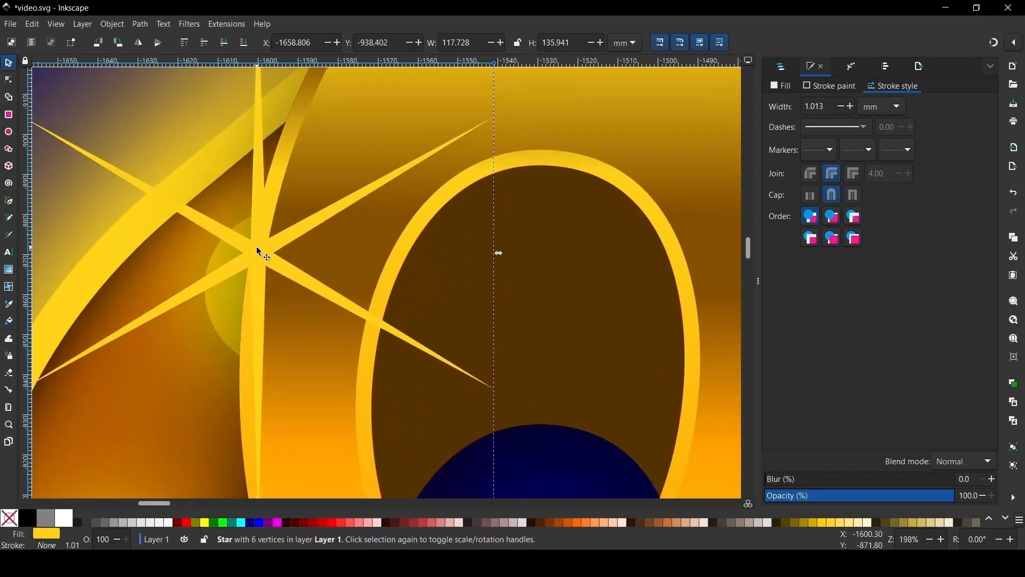
Draw a yellow circle about 38 mm in diameter on the navy area above and left of the star.
scroll(235, 299, "down", 8)
scroll(235, 299, "up", 4)
scroll(231, 300, "down", 4)
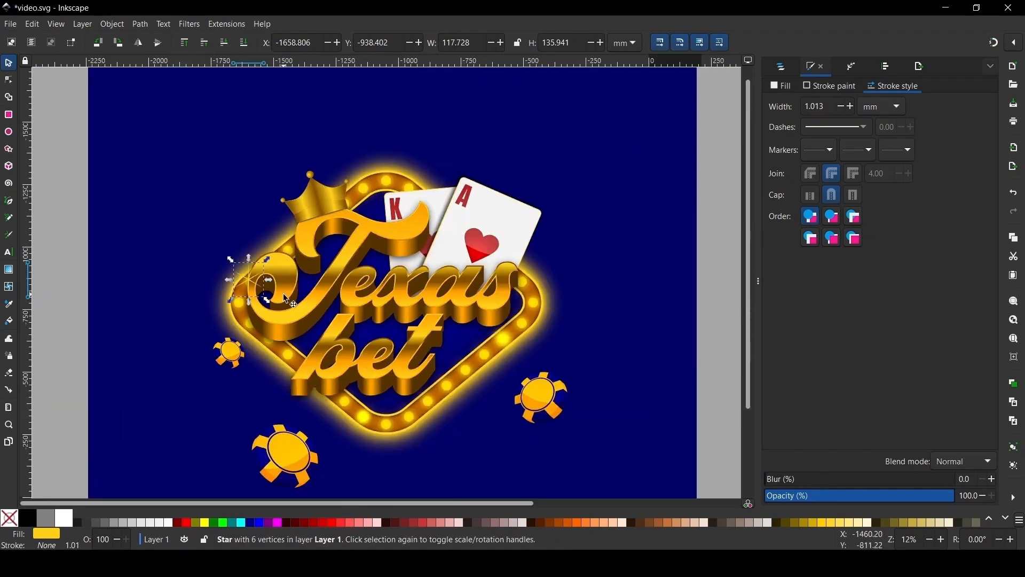
scroll(246, 277, "up", 4)
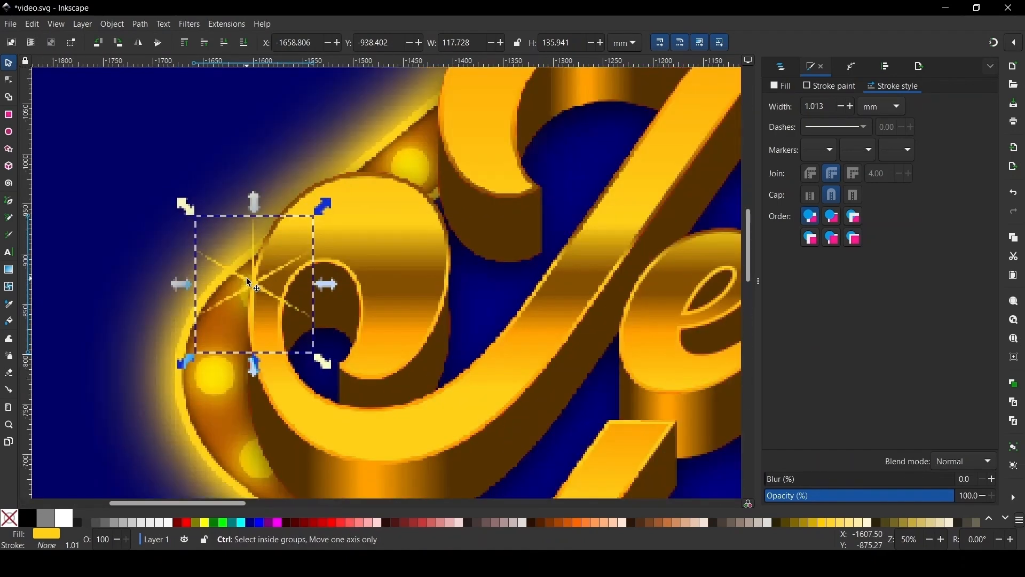
left_click(9, 131)
left_click_drag(139, 110, 177, 149)
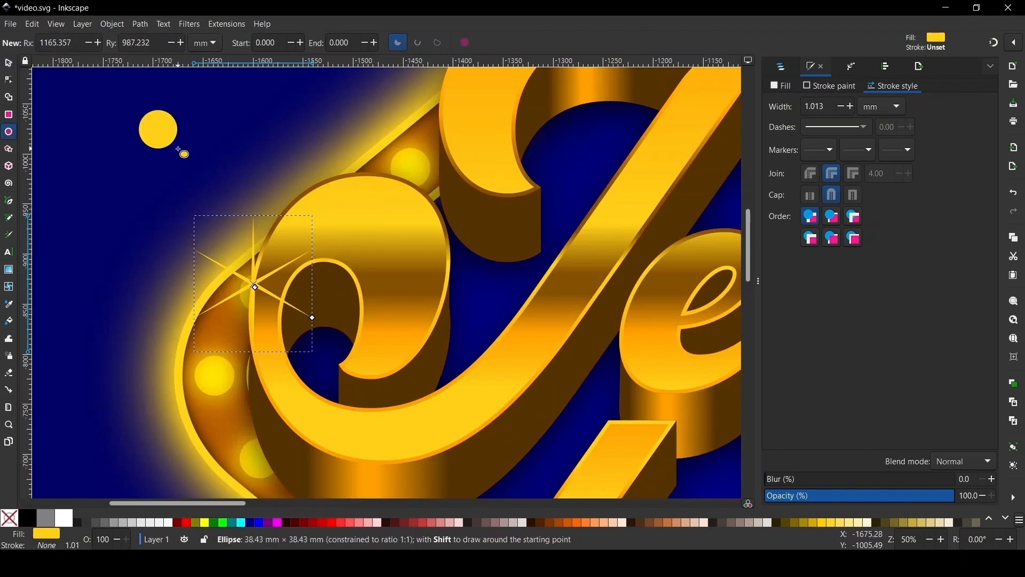
left_click(8, 63)
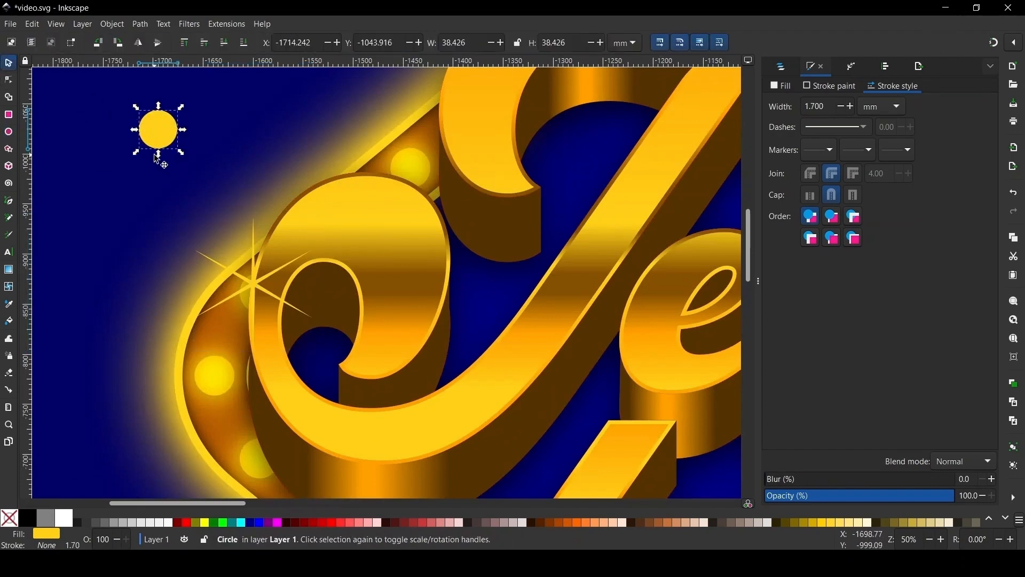
Centre the yellow circle on the star and scale it down to about 19 mm across.
left_click_drag(159, 154, 258, 283)
scroll(236, 275, "up", 6)
left_click_drag(371, 413, 368, 420)
scroll(262, 227, "down", 1)
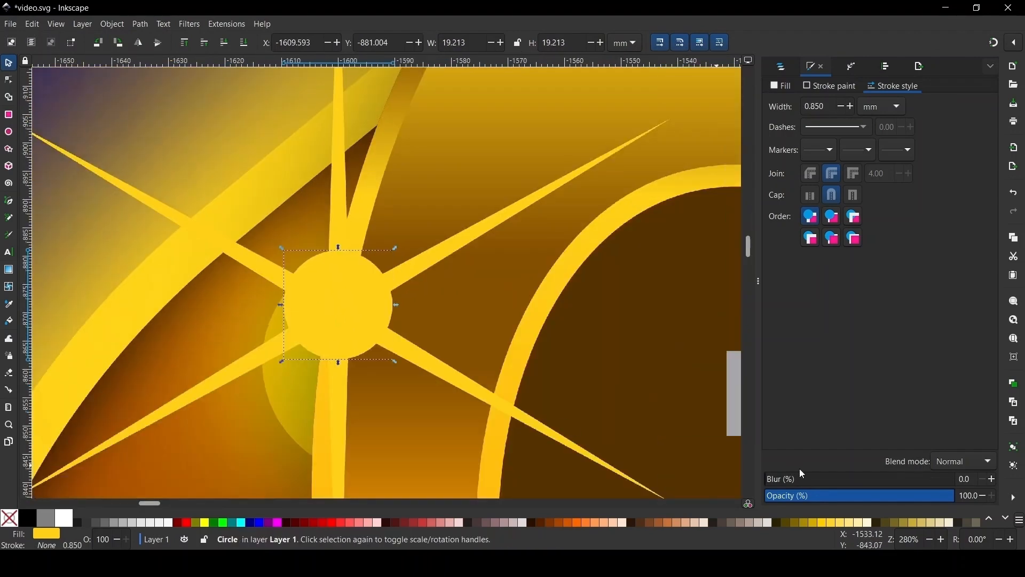
Blur the circle at the star's centre by 46.4% and set its blend mode to Screen.
left_click_drag(804, 481, 853, 482)
scroll(297, 277, "down", 2)
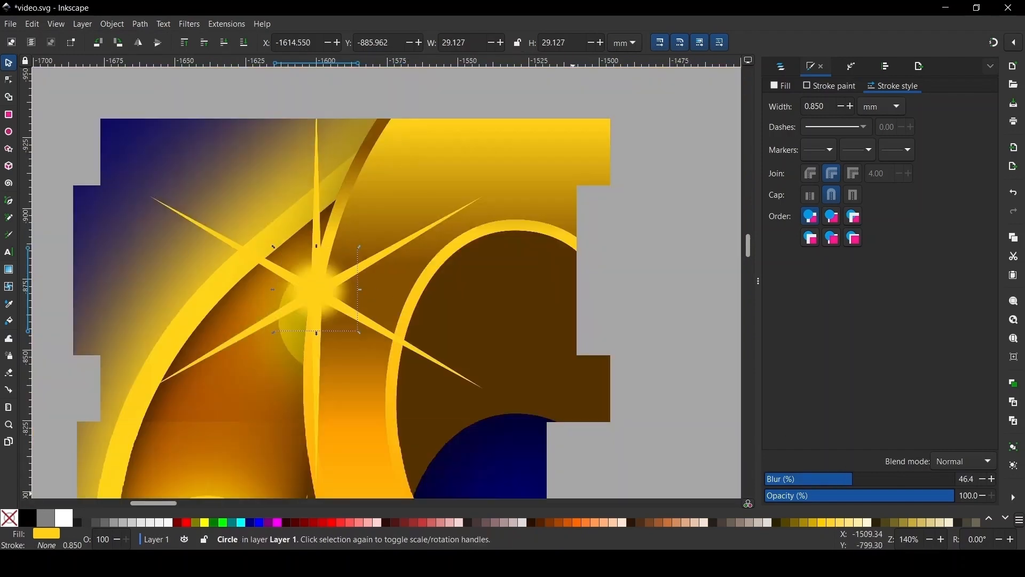
left_click(984, 460)
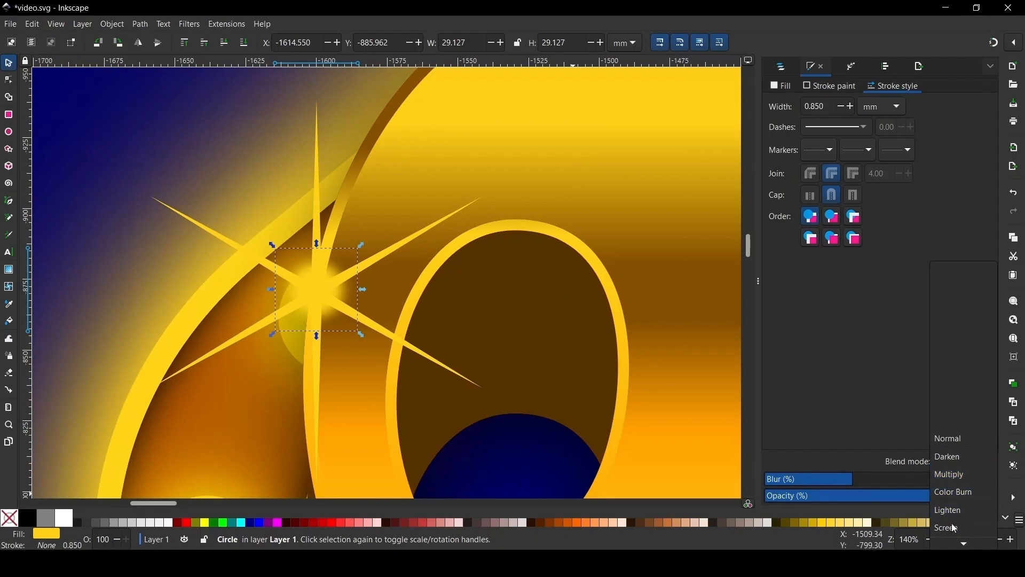
left_click(980, 527)
Set the star's blend mode to Screen and blur it by 10.7%.
left_click(411, 241)
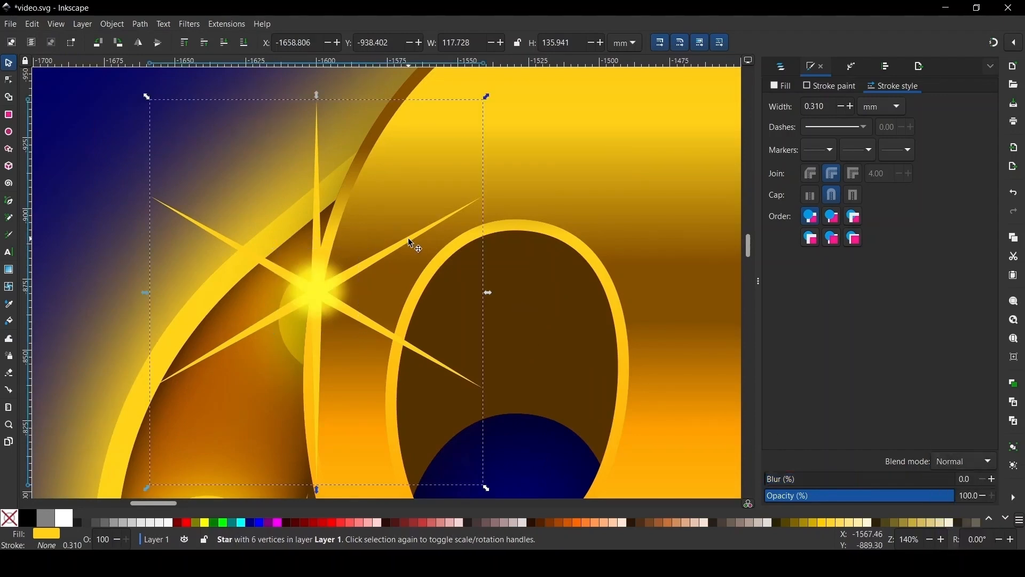
left_click(942, 462)
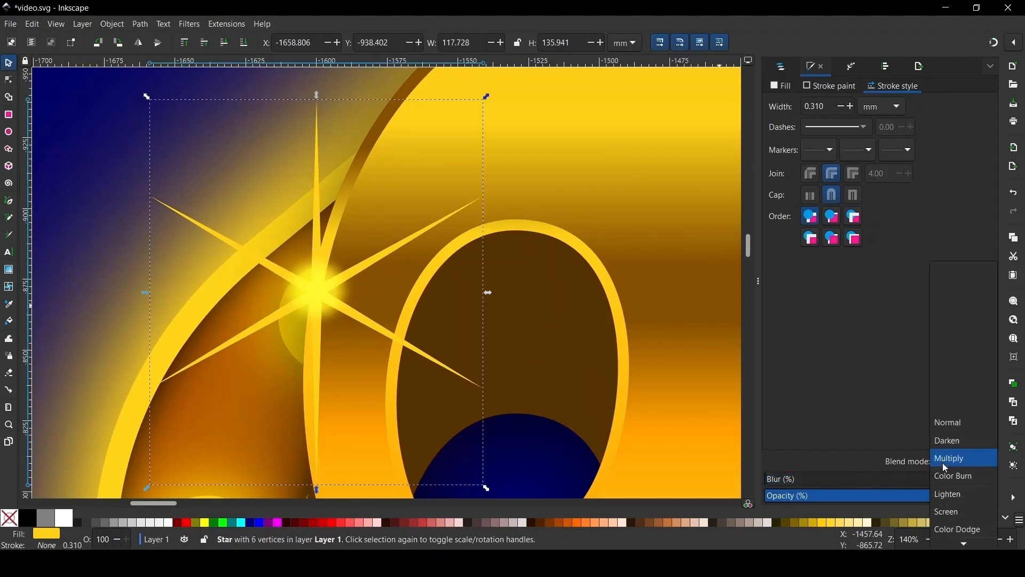
left_click(954, 507)
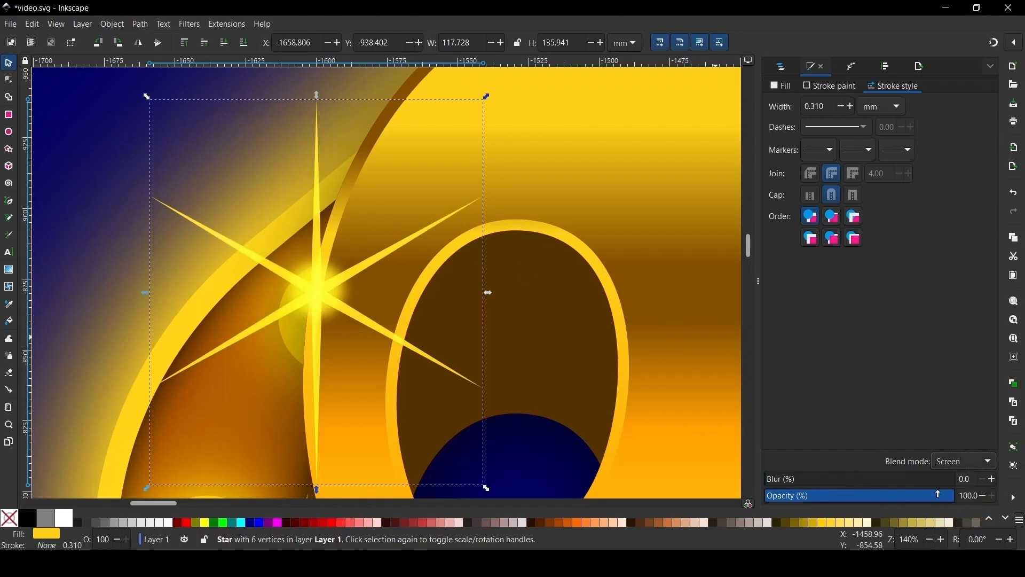
left_click_drag(792, 482, 921, 477)
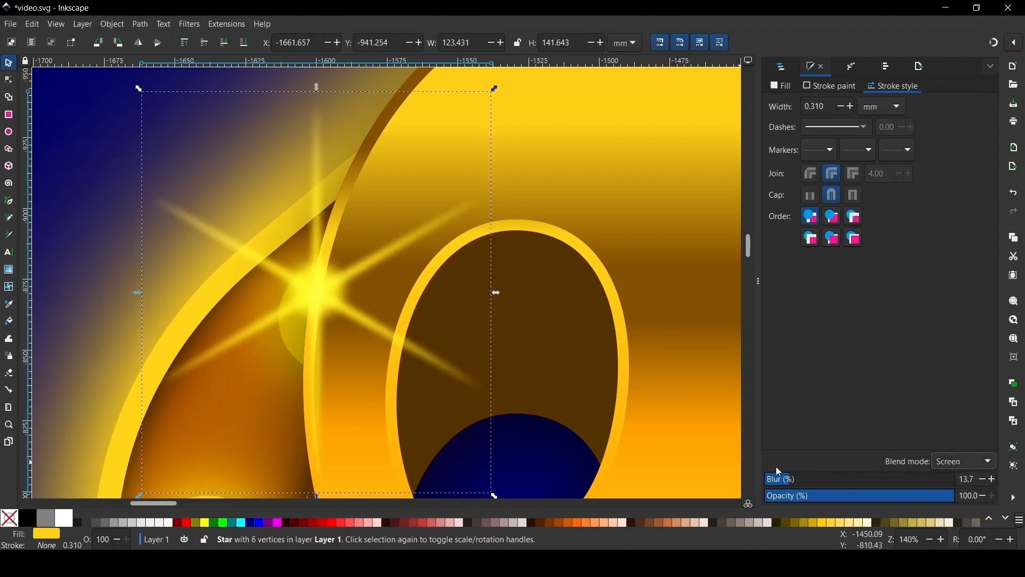
left_click(984, 480)
left_click(984, 480)
left_click(984, 480)
scroll(282, 254, "down", 2)
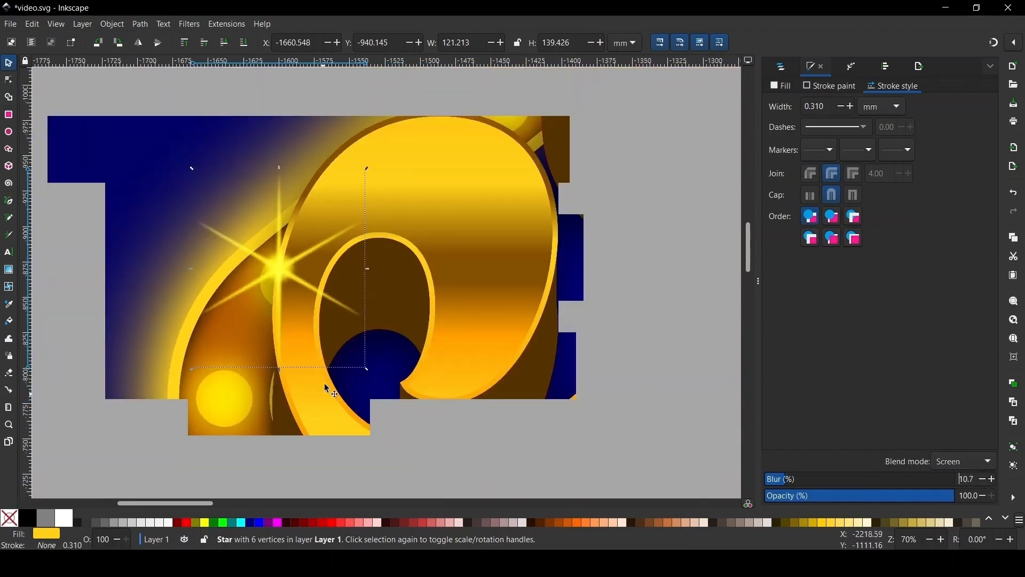
Enlarge the blurred circle at the star's centre to about 35 mm across and set its blur to 61.7%.
scroll(327, 388, "down", 6)
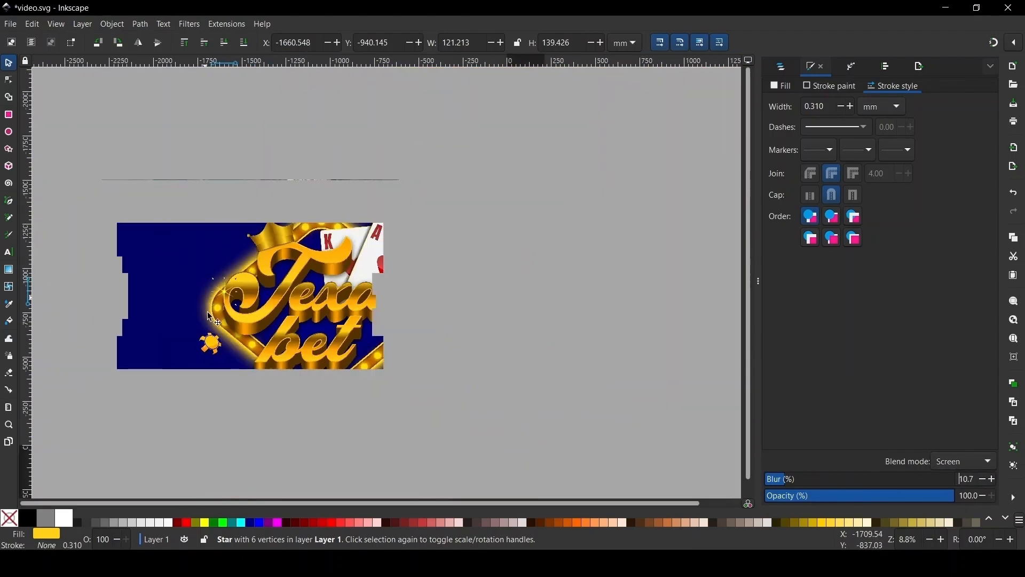
scroll(230, 299, "up", 4)
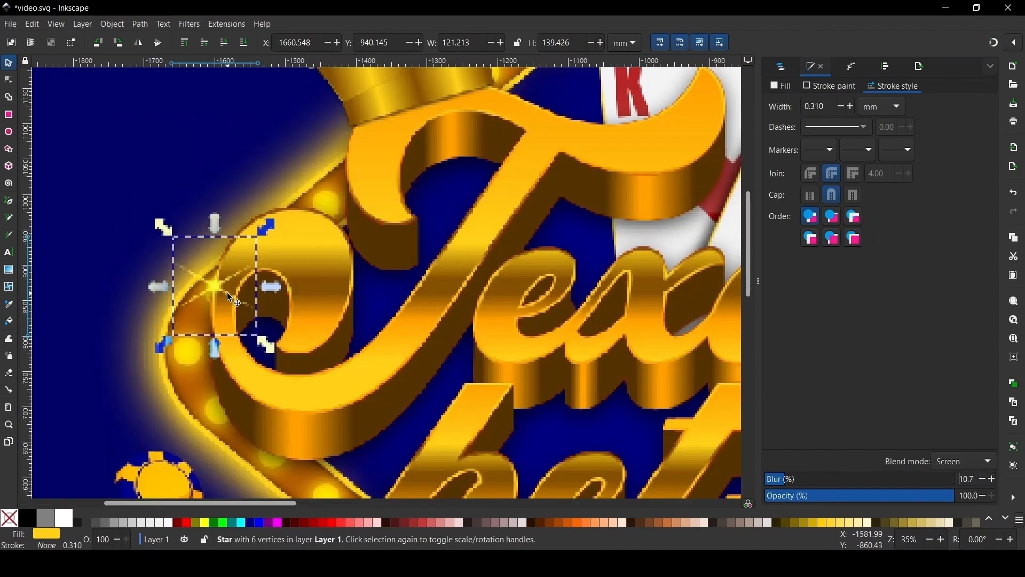
scroll(226, 293, "up", 5)
left_click(424, 296, "shift")
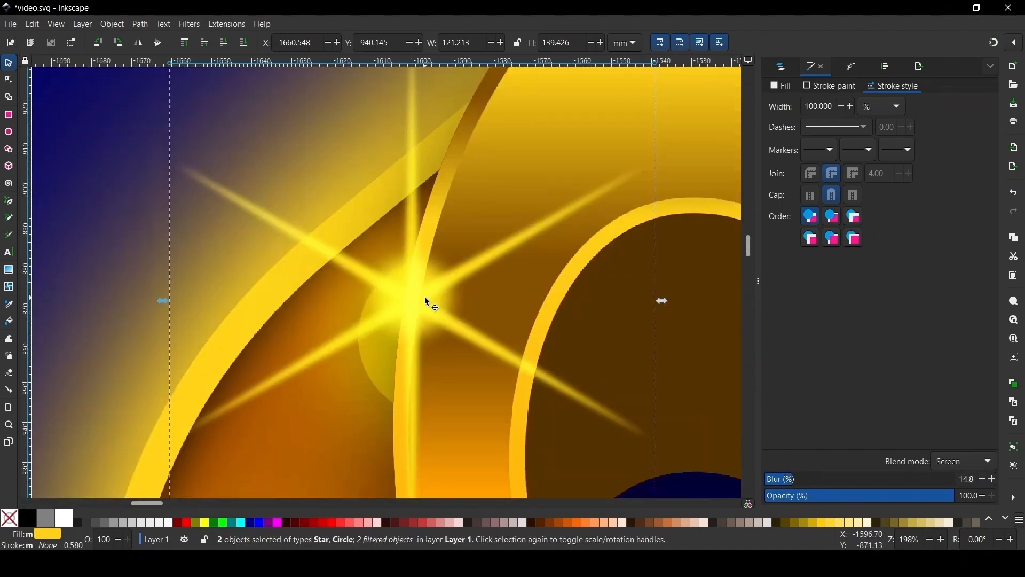
left_click(246, 169)
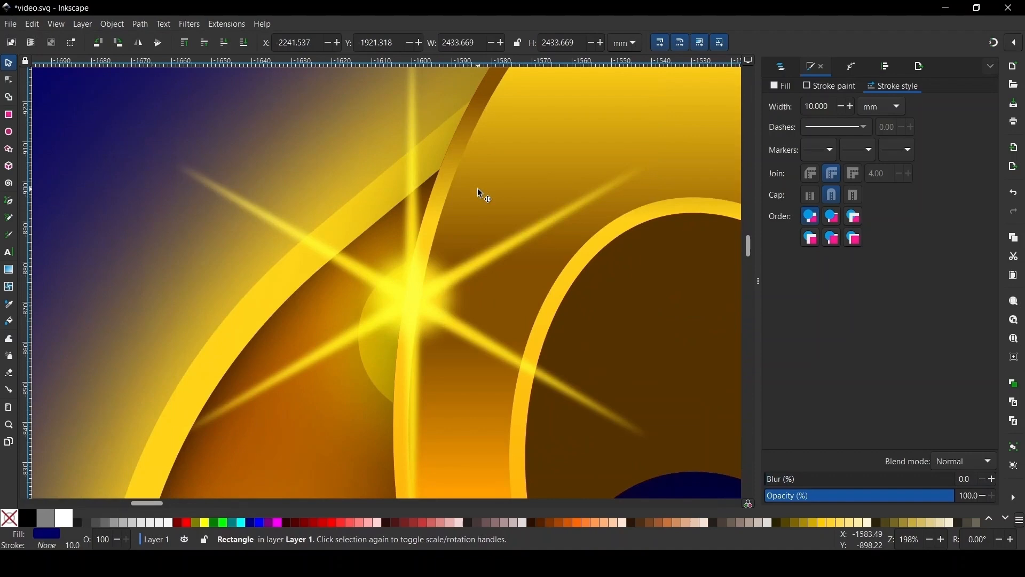
left_click(431, 289)
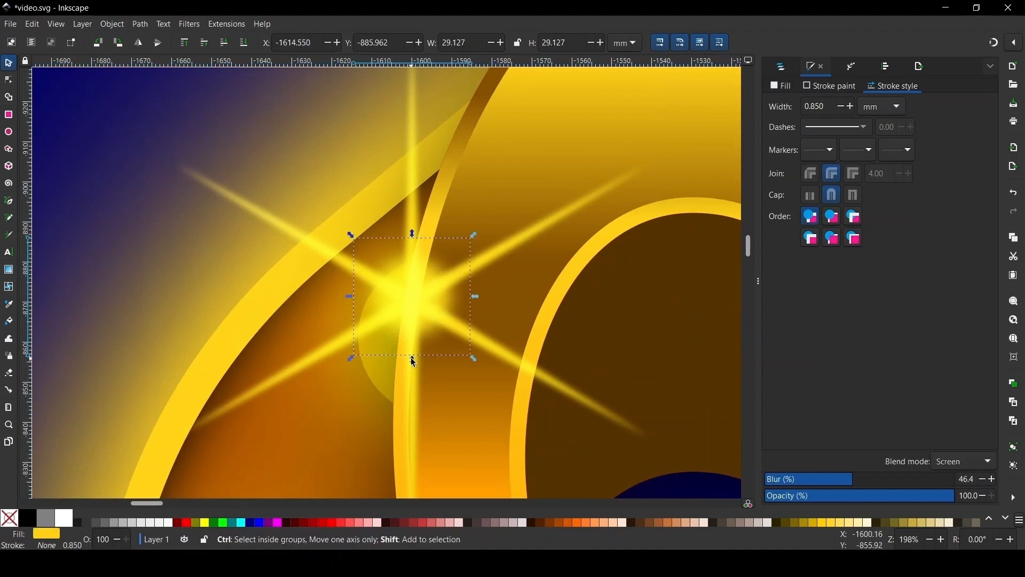
left_click_drag(413, 362, 412, 375)
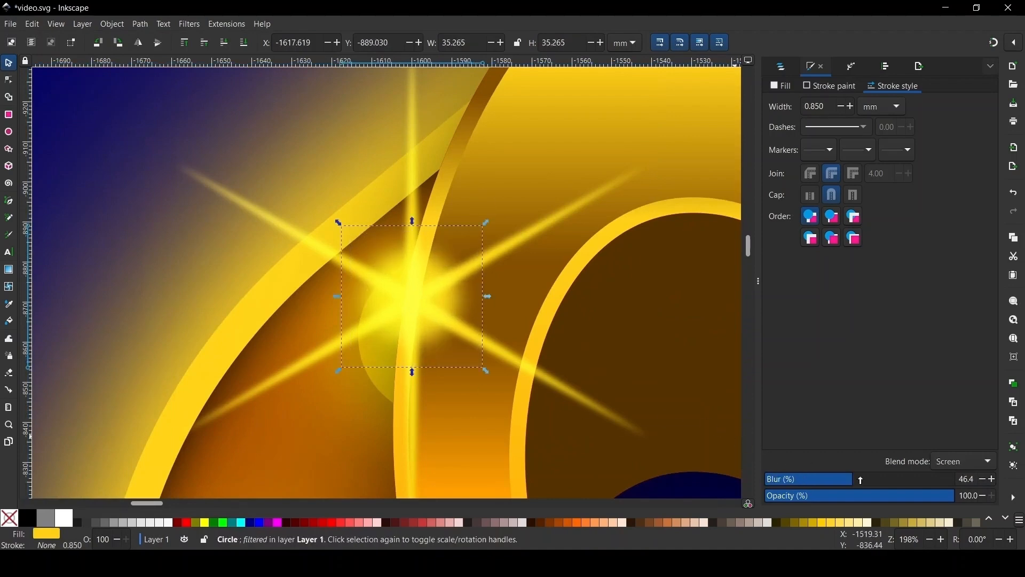
left_click(881, 479)
Group the six-pointed star with its centre circle and scale the sparkle up around its centre to about 155 mm wide.
scroll(293, 270, "down", 4)
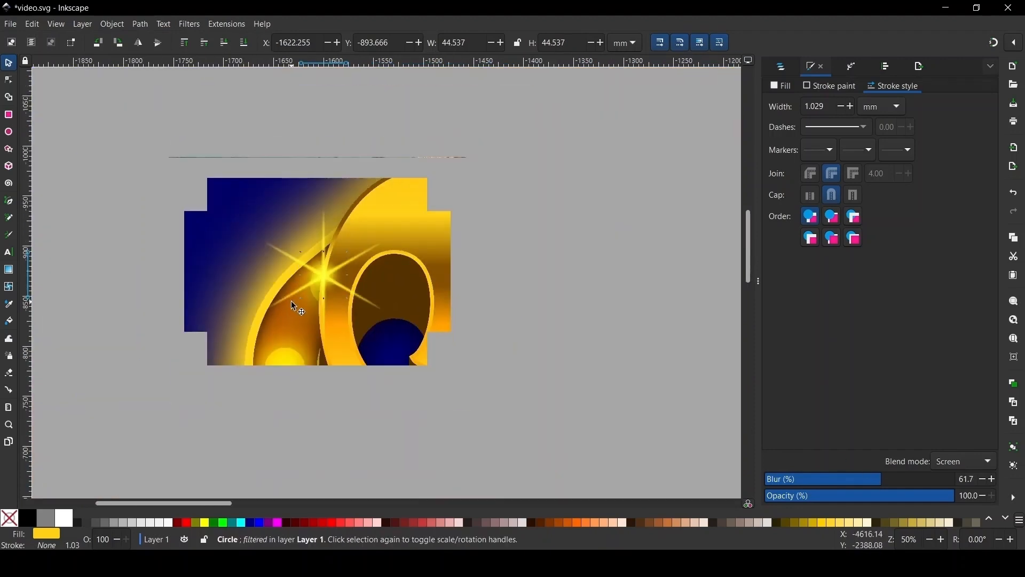
scroll(291, 302, "down", 3)
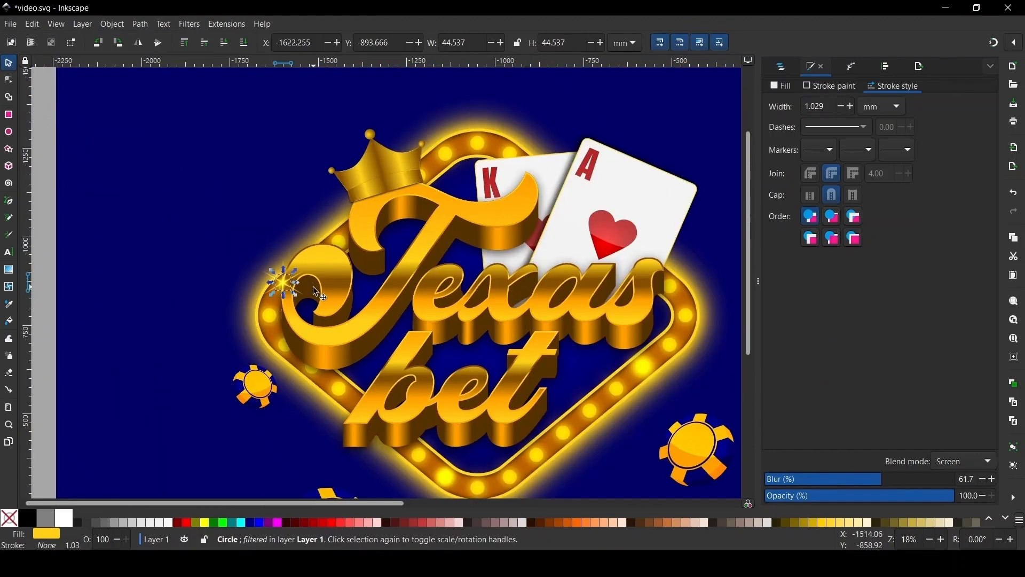
left_click(298, 284, "shift")
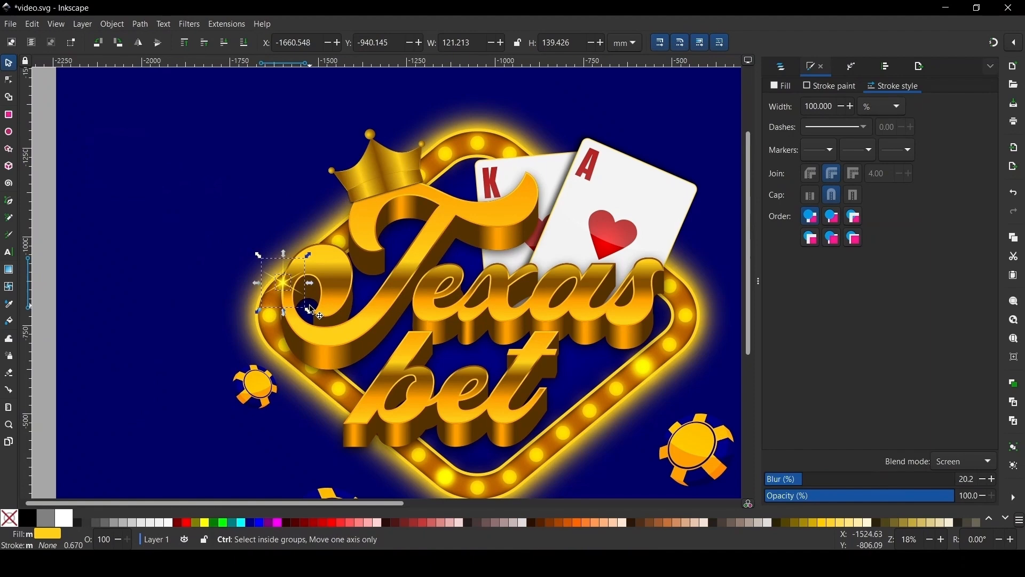
key("ctrl+g")
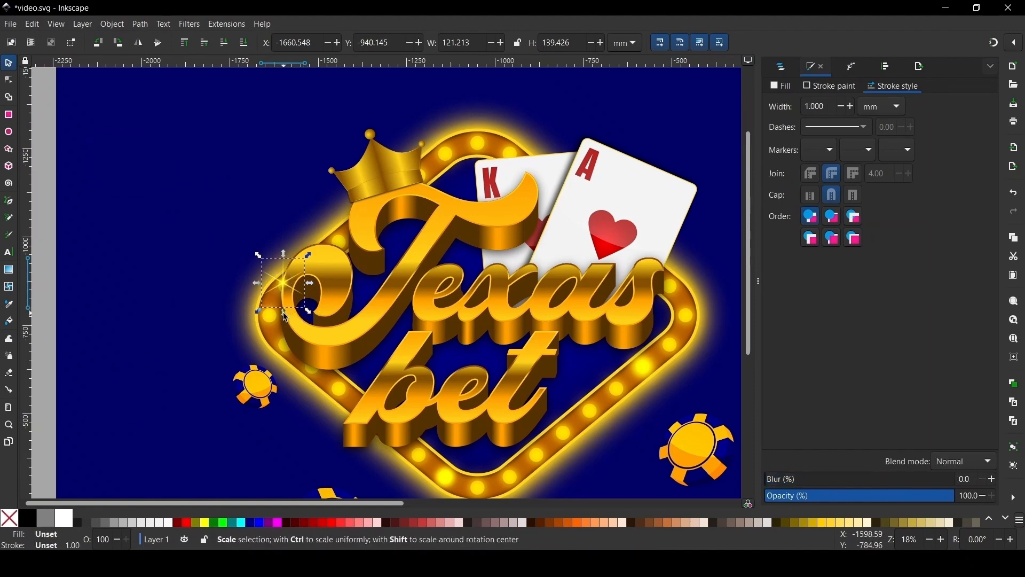
left_click_drag(283, 314, 283, 320)
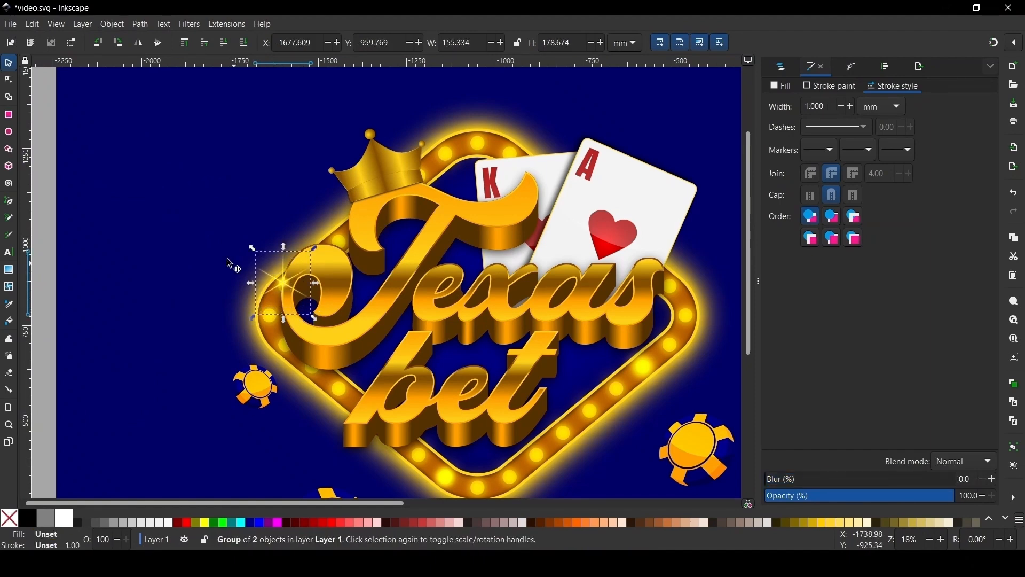
Place duplicates of the sparkle on the frame's two brightest lights, below the s of Texas and near the diamond's bottom corner.
scroll(221, 256, "down", 4)
scroll(243, 248, "up", 3)
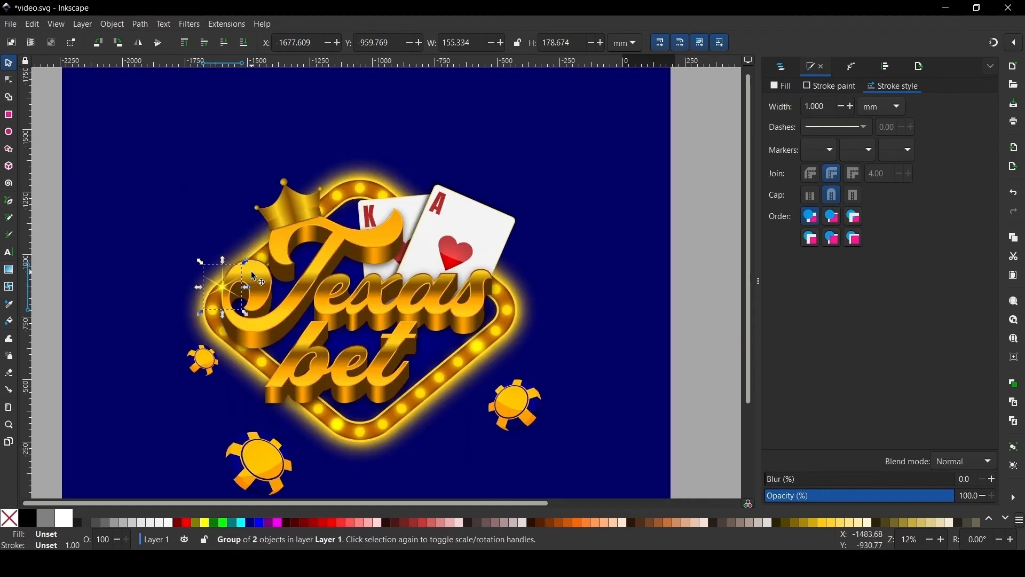
left_click_drag(224, 285, 441, 355)
scroll(484, 349, "up", 6)
scroll(513, 323, "down", 8)
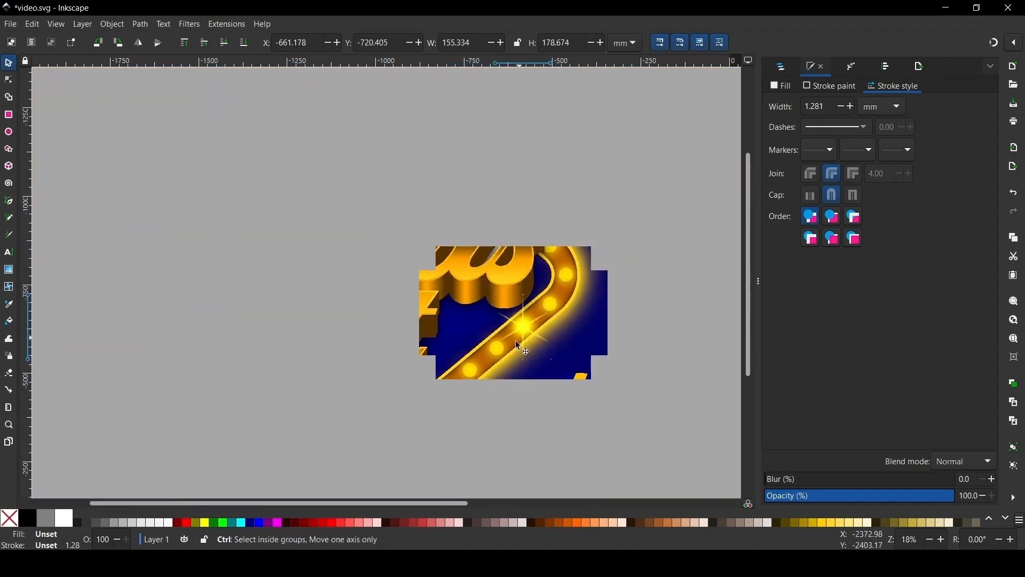
scroll(460, 335, "up", 6)
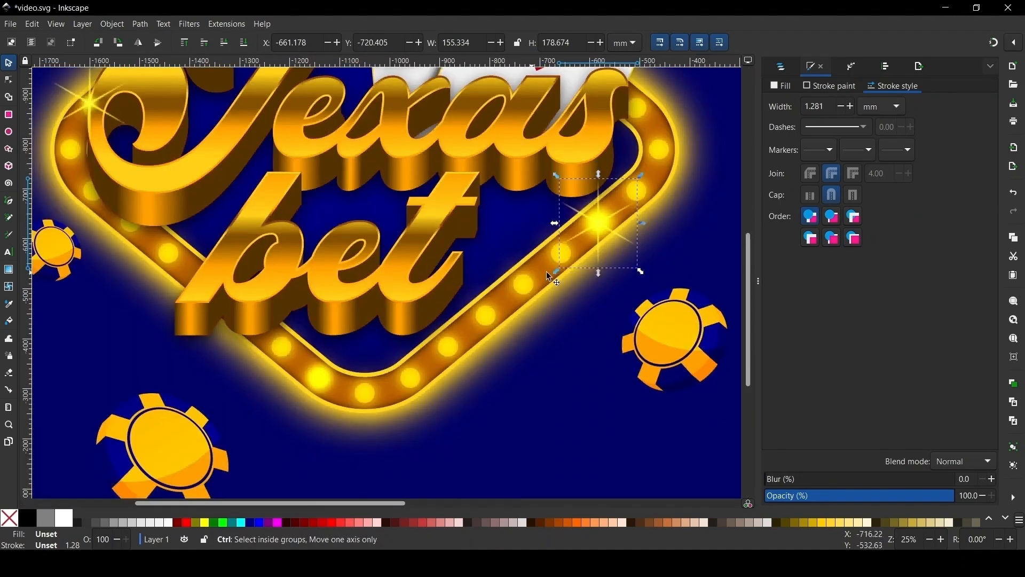
left_click_drag(601, 222, 317, 380)
scroll(275, 395, "down", 1)
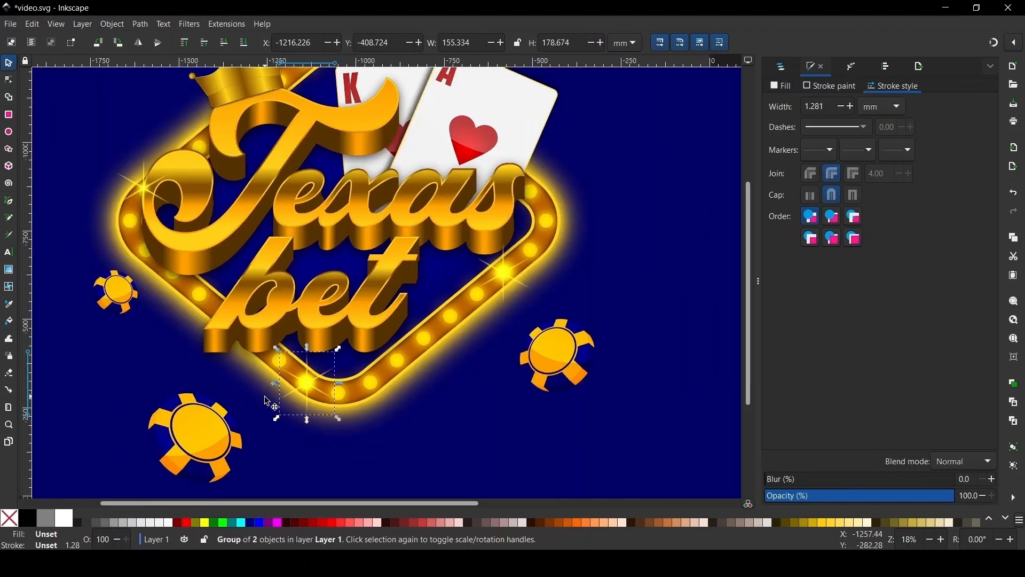
Place another duplicate of the sparkle on the upper-right corner of the ace card and deselect it.
left_click_drag(306, 388, 555, 122)
scroll(555, 121, "up", 5)
left_click_drag(503, 283, 537, 170)
scroll(537, 171, "down", 4)
scroll(524, 209, "down", 3)
key("Escape")
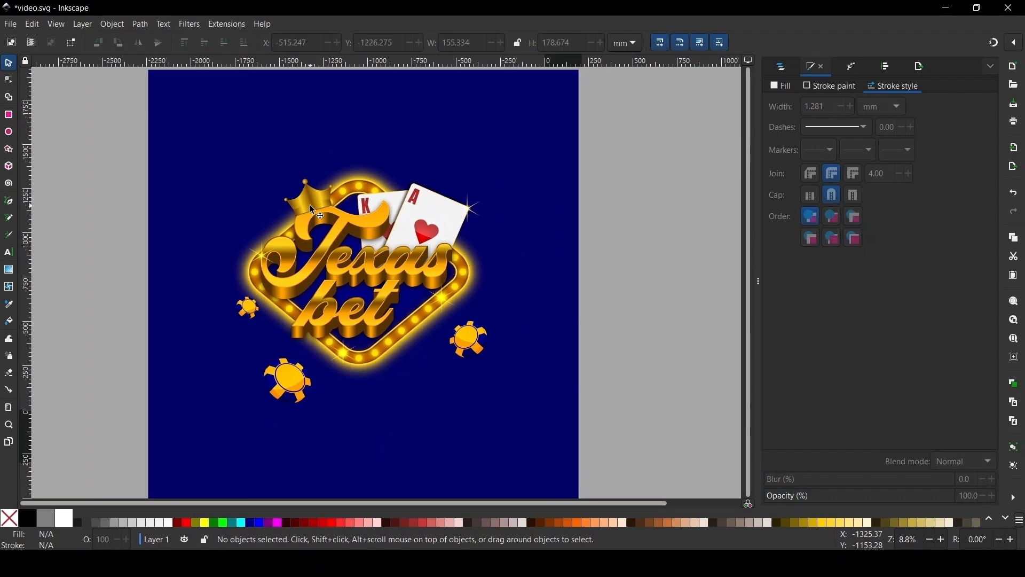
Draw a thin vertical rectangle about 145 mm wide and 4227 mm tall in the empty canvas above the artwork.
scroll(311, 208, "down", 1)
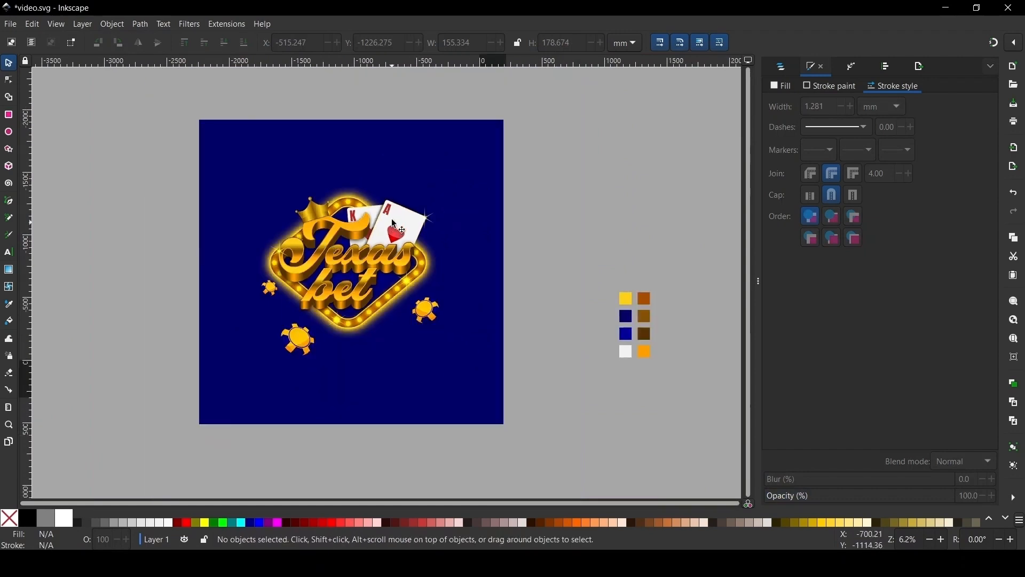
scroll(274, 242, "down", 1)
scroll(378, 208, "up", 1)
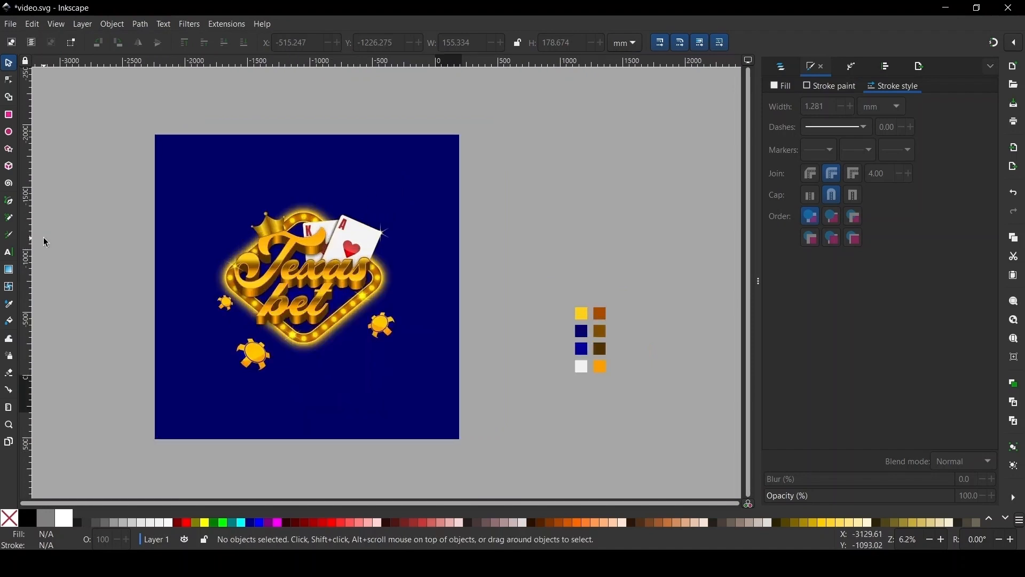
key("ctrl")
scroll(229, 267, "down", 1)
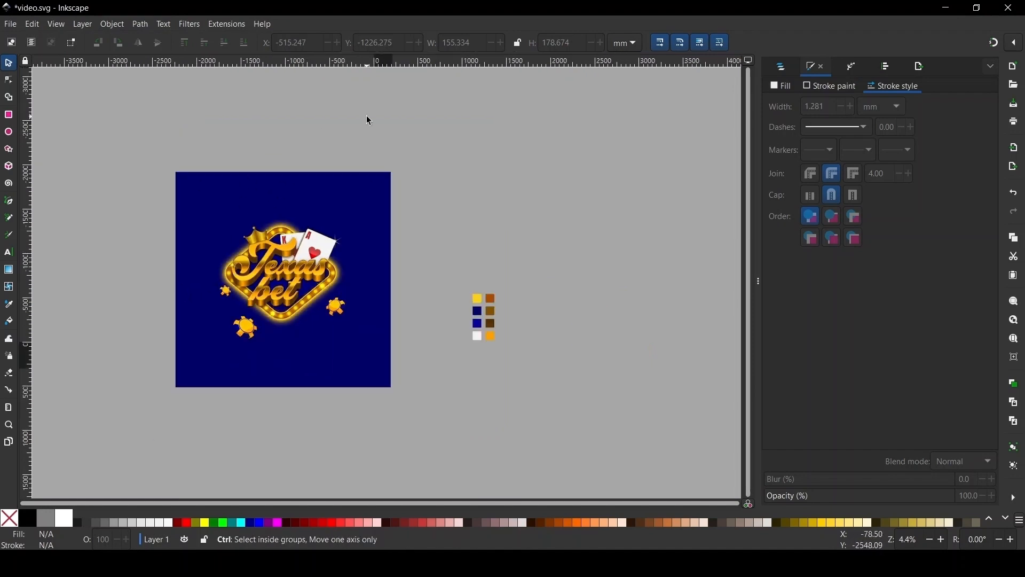
scroll(312, 205, "down", 1)
scroll(312, 205, "up", 10)
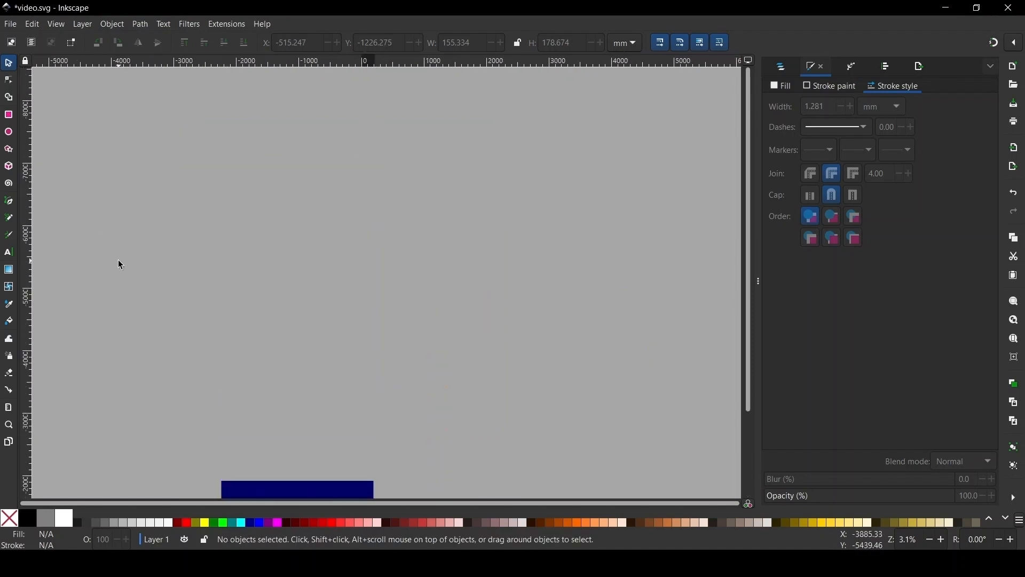
left_click(13, 115)
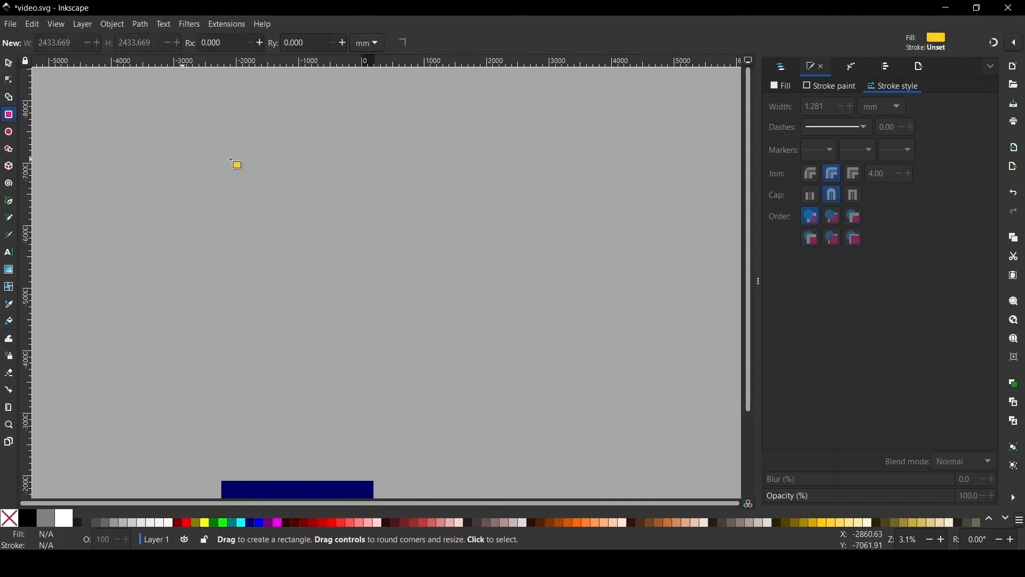
left_click_drag(146, 146, 155, 410)
scroll(128, 126, "up", 2)
scroll(128, 126, "down", 3)
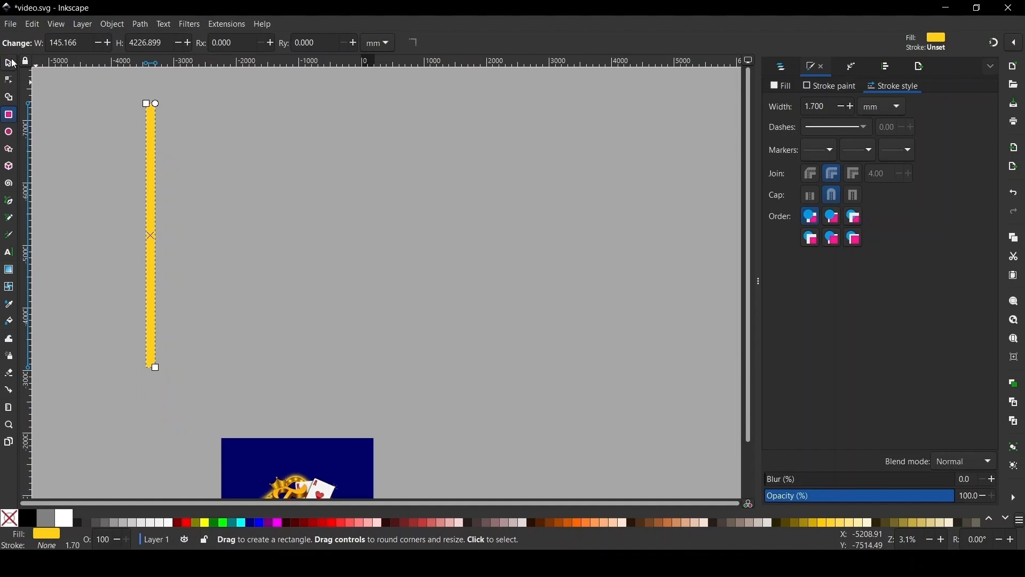
Fill the thin rectangle with the #000099 blue sampled from the palette swatches beside the artwork.
left_click(13, 63)
key("d")
left_click(370, 451)
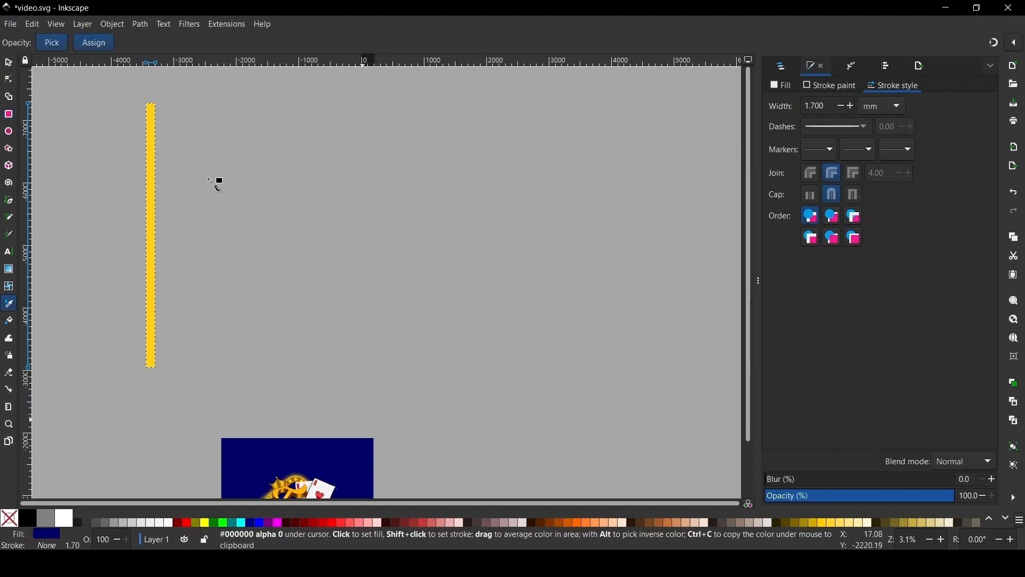
left_click(7, 63)
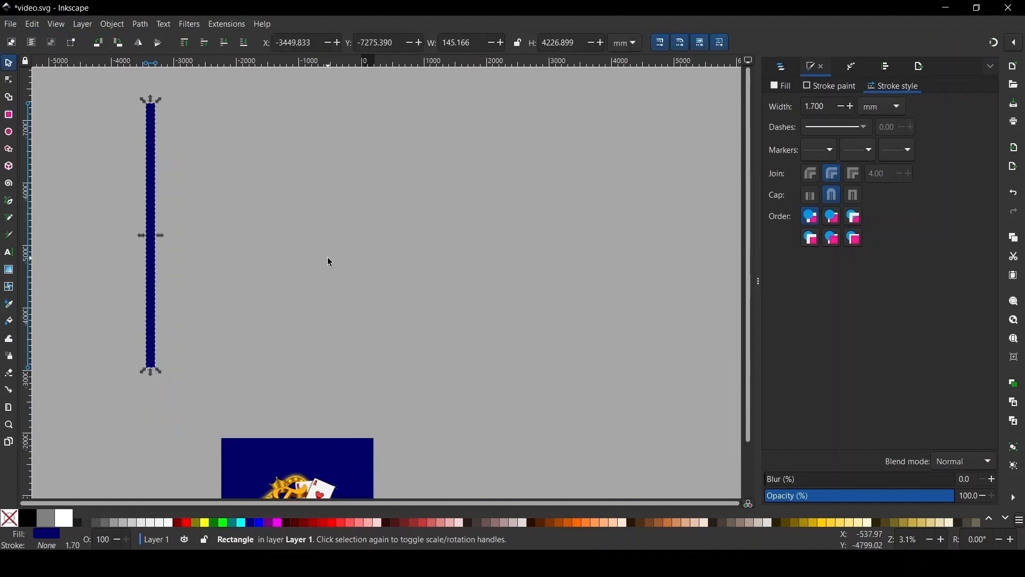
scroll(328, 257, "down", 3)
key("d")
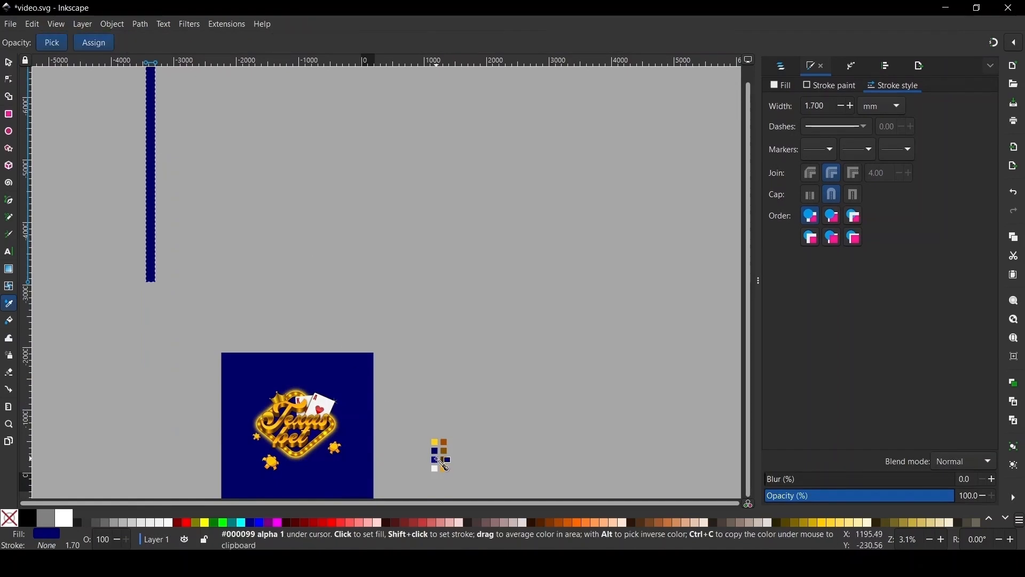
scroll(176, 201, "up", 3)
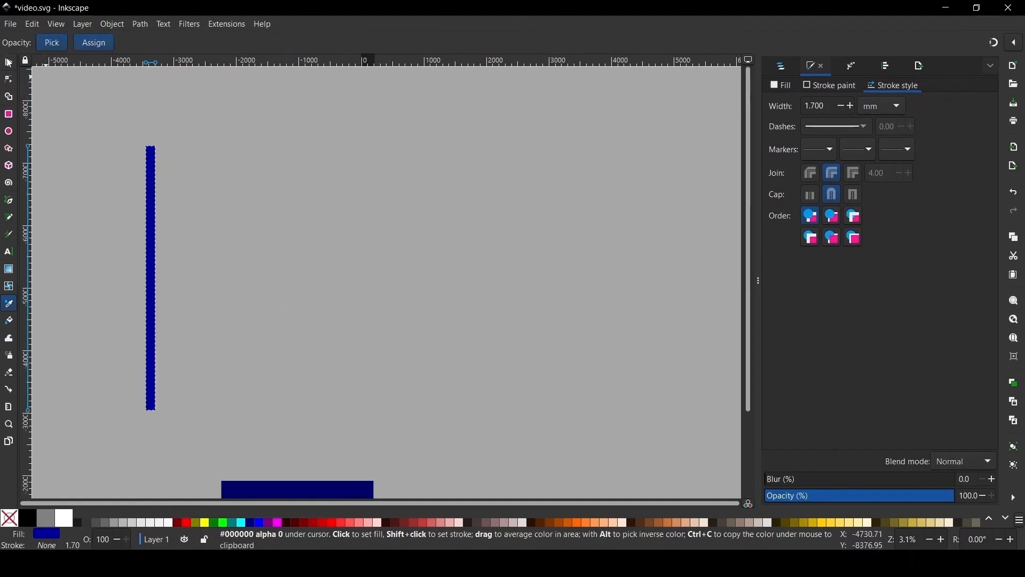
key("s")
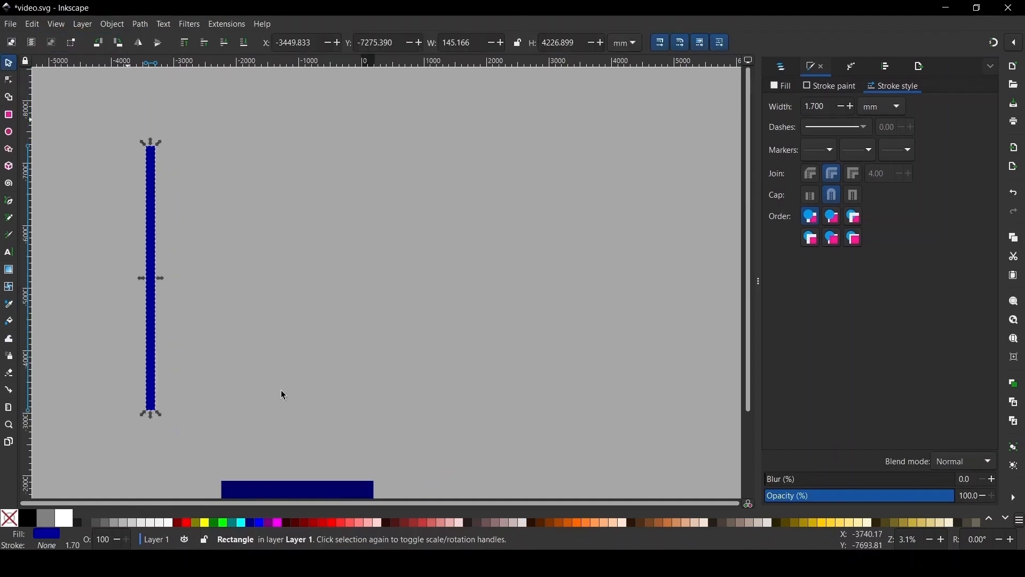
Draw a blue circle about 3347 mm in diameter on the empty canvas to the right of the thin rectangle.
left_click(12, 133)
left_click_drag(371, 270, 476, 379)
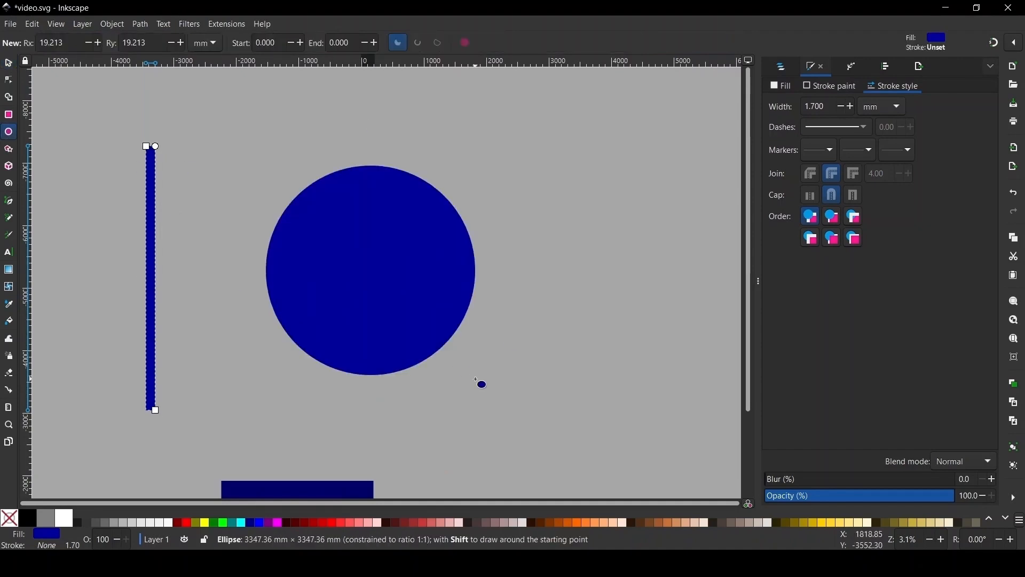
key("s")
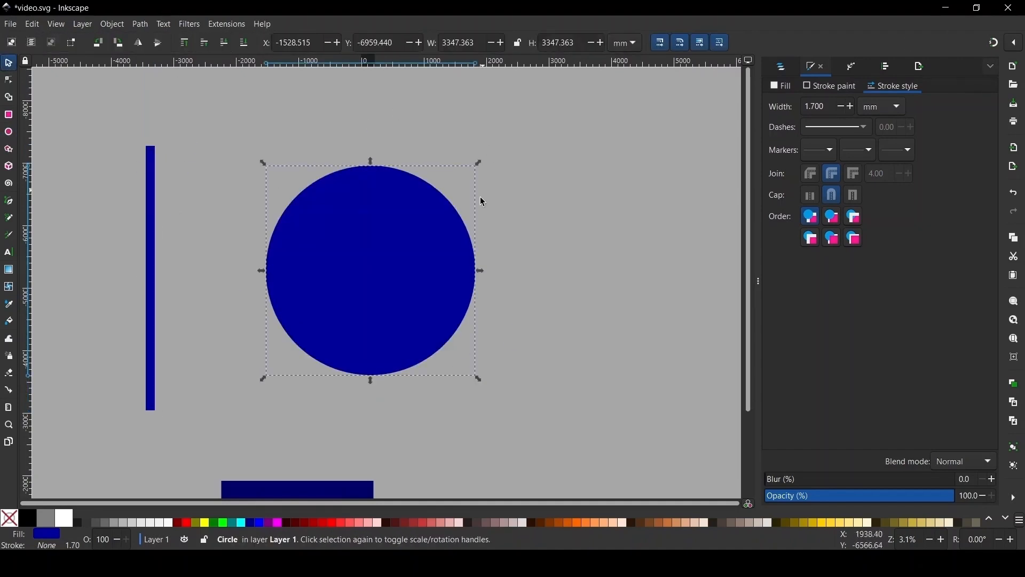
Copy the thin blue rectangle to the clipboard.
left_click(152, 157)
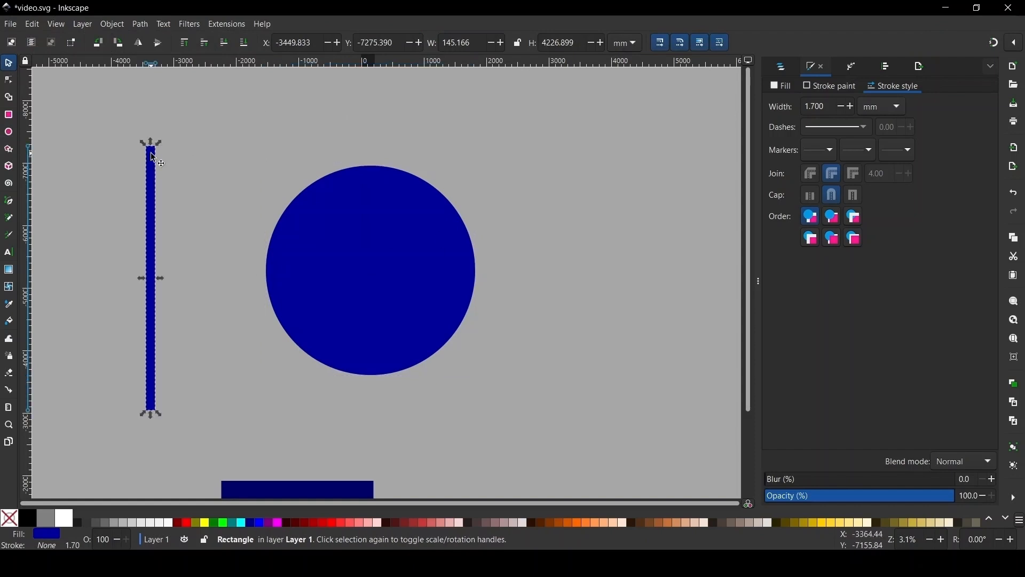
right_click(153, 158)
left_click(180, 179)
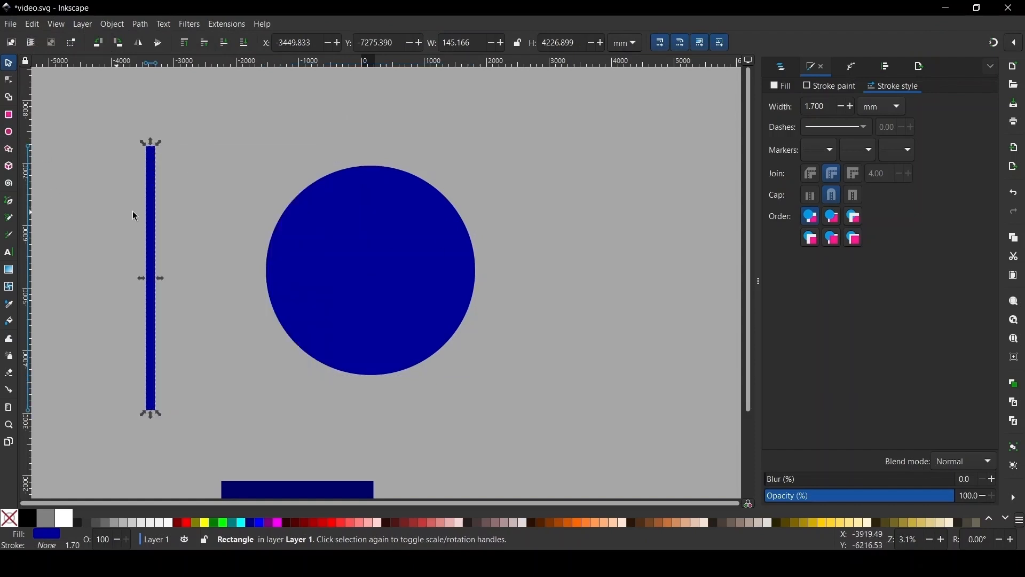
Apply a Pattern Along Path effect to the blue circle with pattern copies set to Repeated, stretched.
mouse_move(418, 276)
left_mouse_down()
mouse_move(380, 278)
mouse_move(398, 275)
left_mouse_up()
left_click(853, 67)
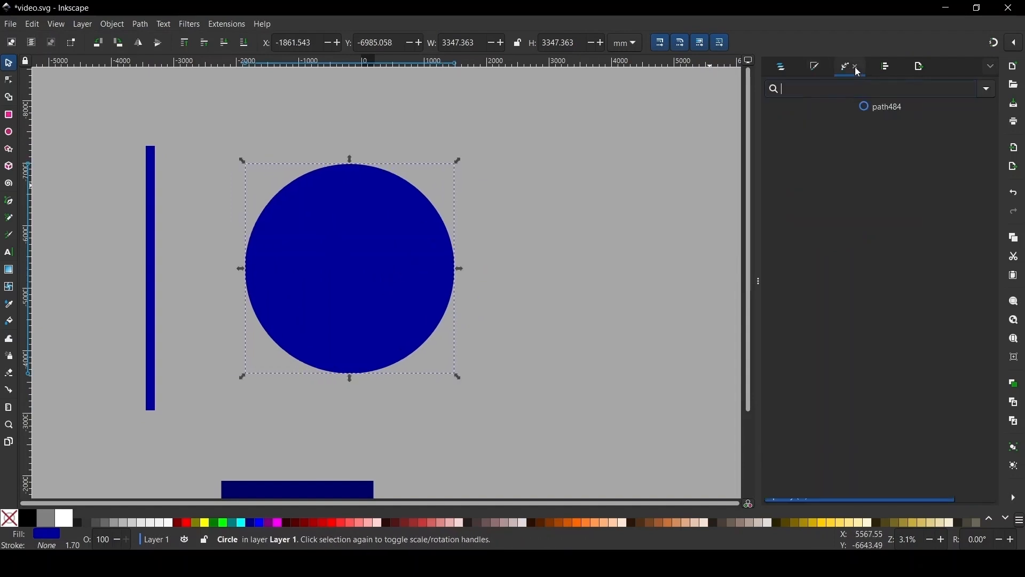
left_click(990, 89)
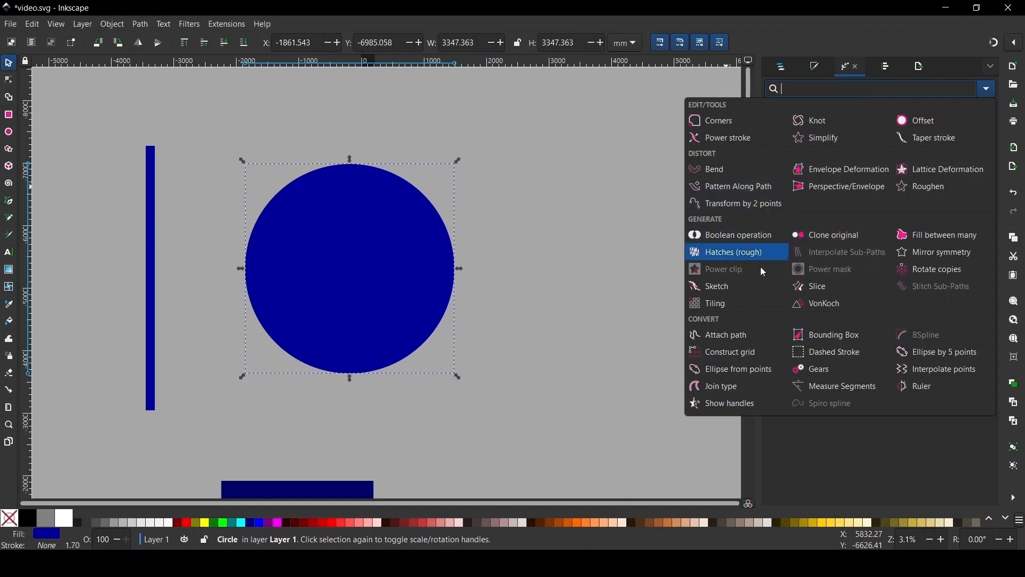
left_click(746, 189)
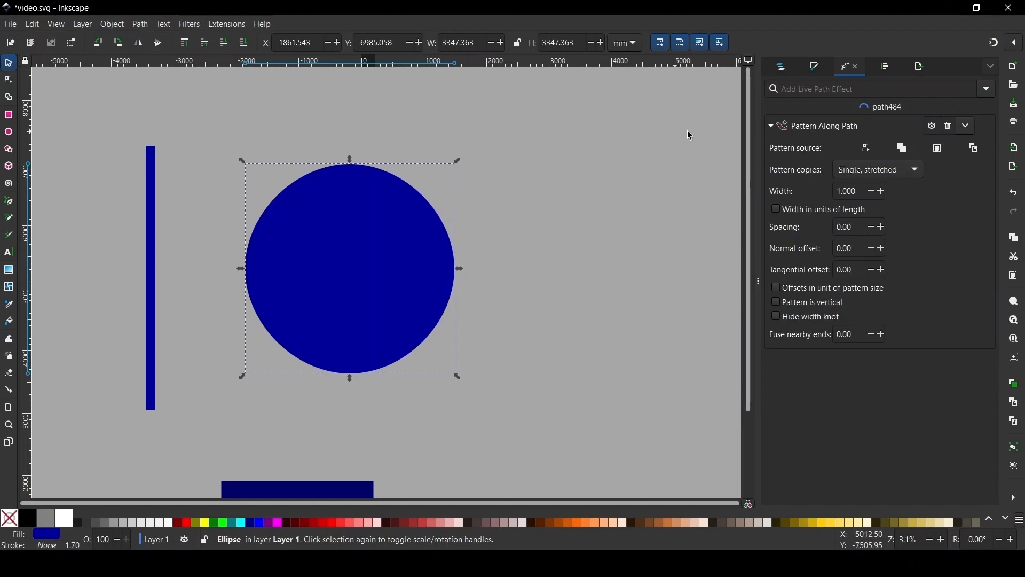
left_click(889, 168)
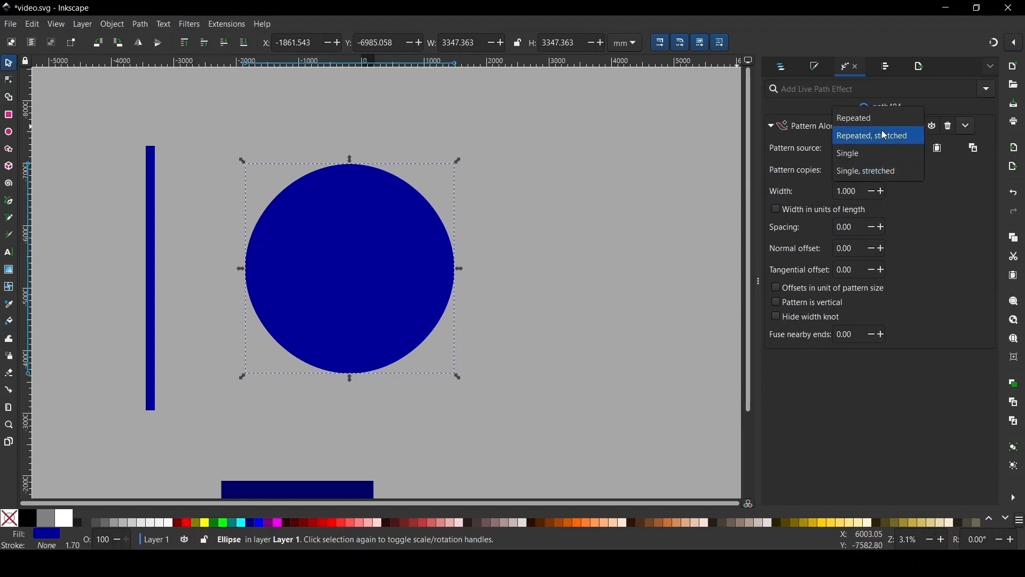
left_click(879, 144)
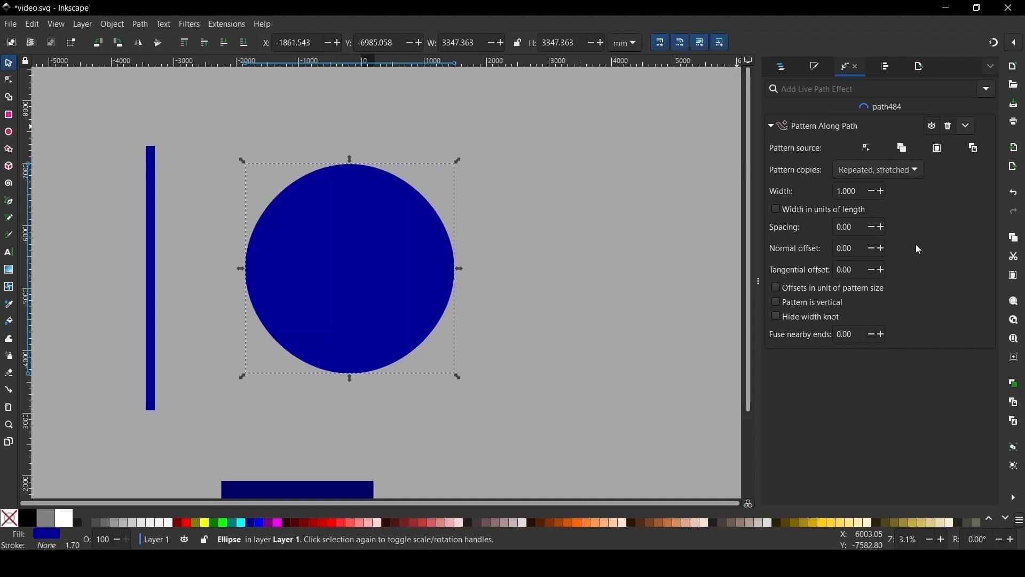
Link the copied thin rectangle as the circle's pattern source and raise the pattern spacing to 11.20.
left_click(884, 232)
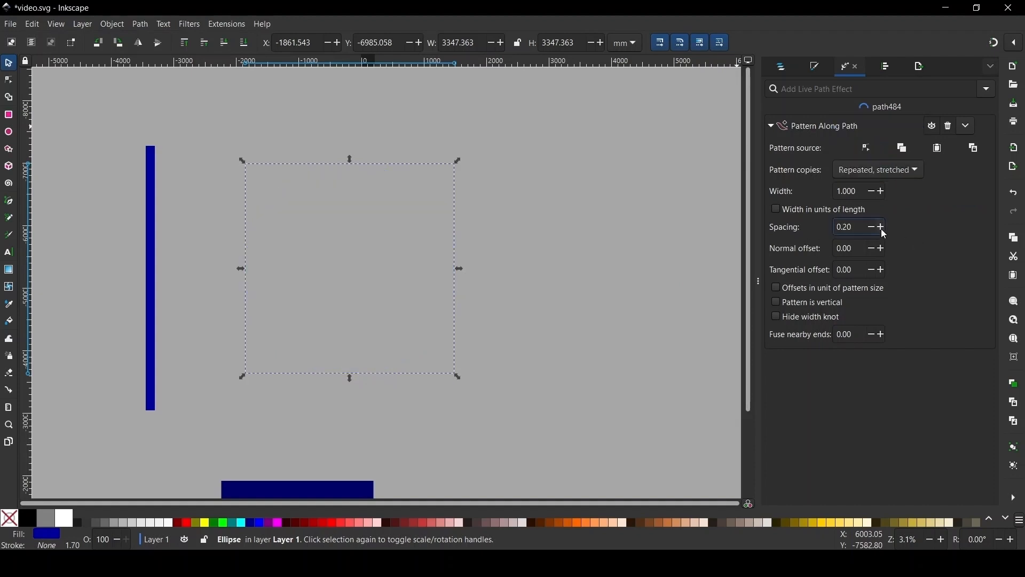
triple_click(881, 228)
left_click(978, 150)
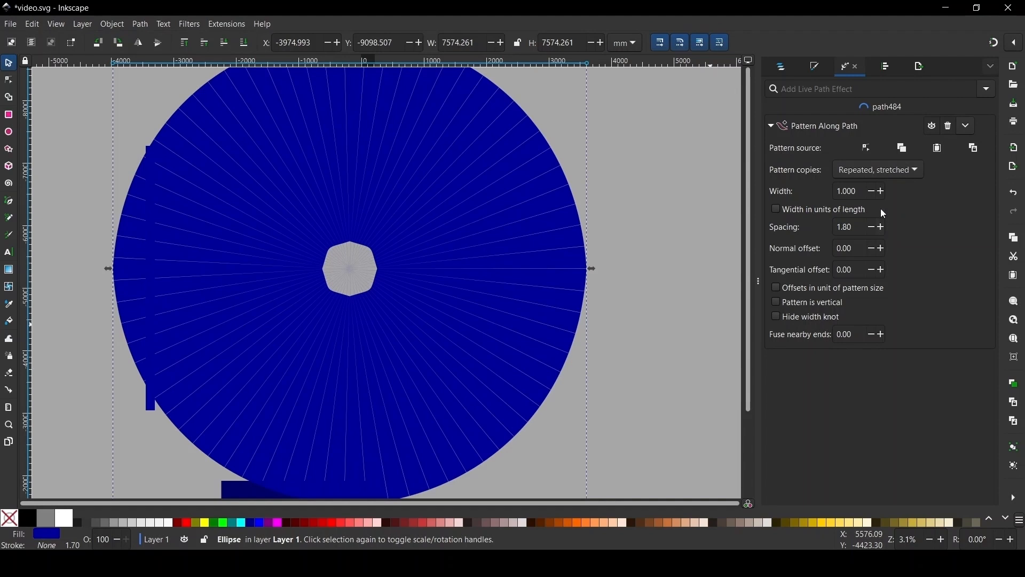
left_click(882, 229)
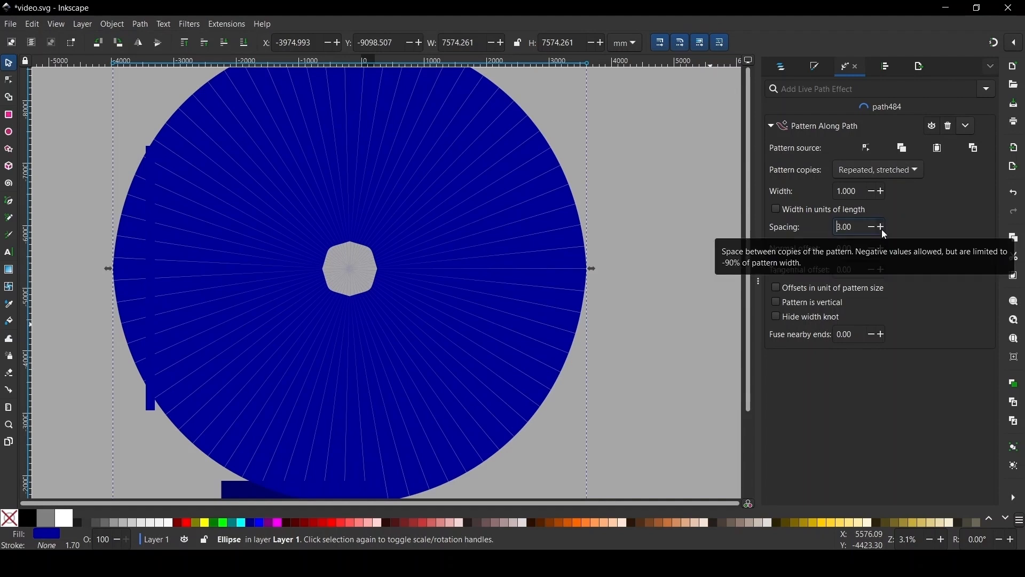
left_click_drag(882, 229, 882, 229)
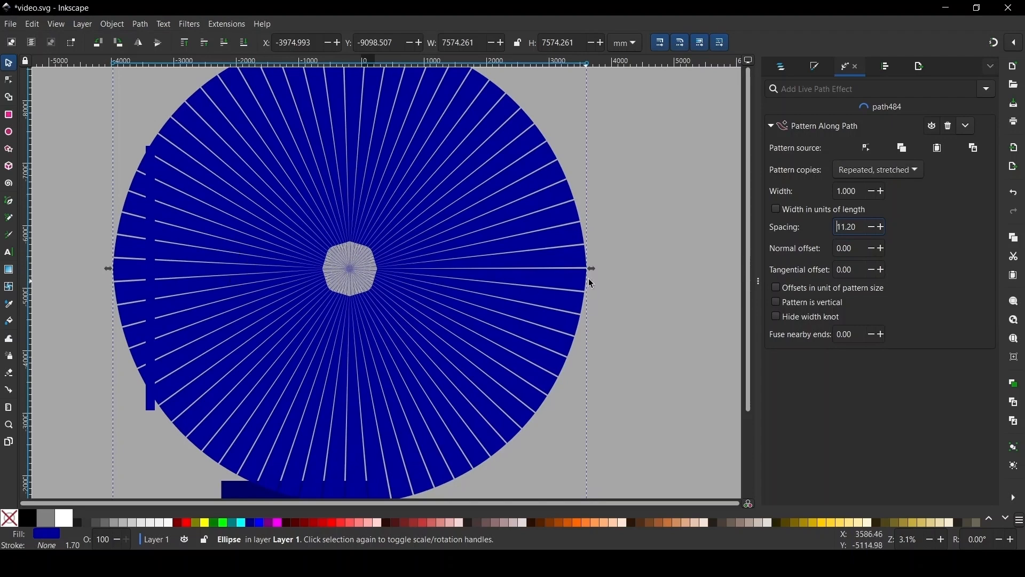
Scale the ray ring down to about 5728 mm wide, and lengthen the thin source rectangle to about 4415 mm, moving it farther from the ring.
left_click_drag(593, 272, 524, 275)
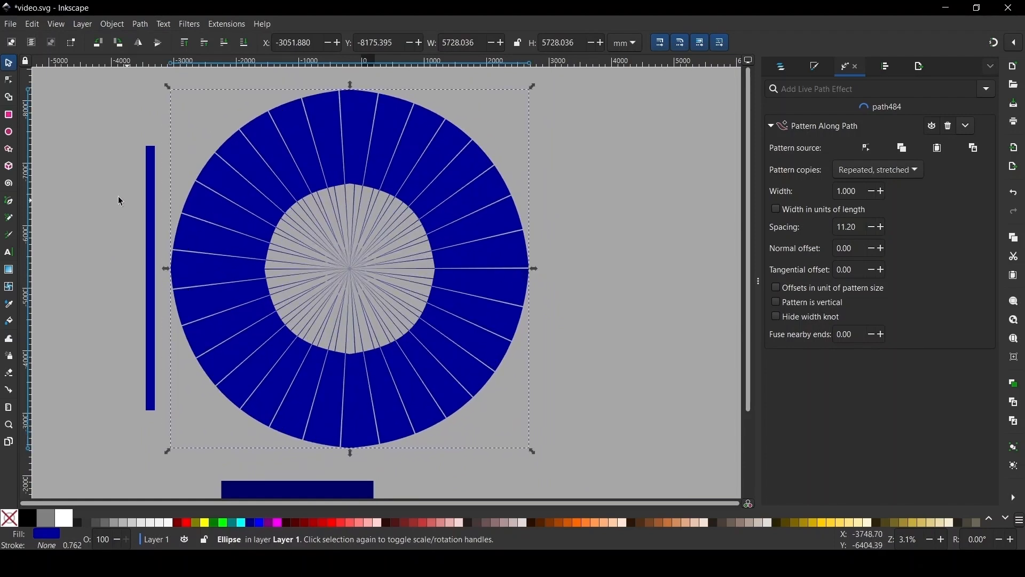
left_click(143, 166)
left_click(152, 171)
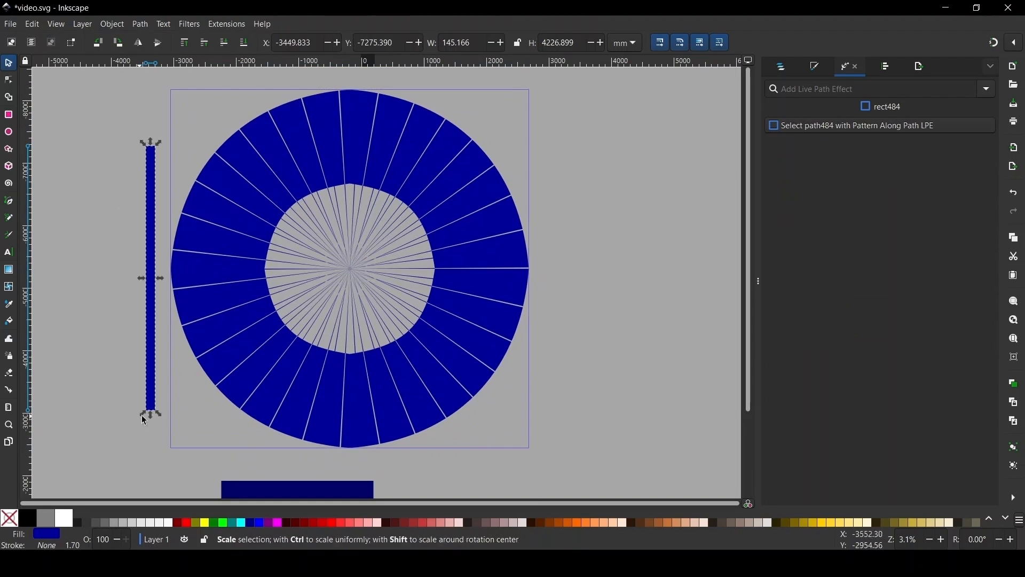
mouse_move(153, 422)
left_mouse_down()
mouse_move(154, 377)
mouse_move(150, 423)
left_mouse_up()
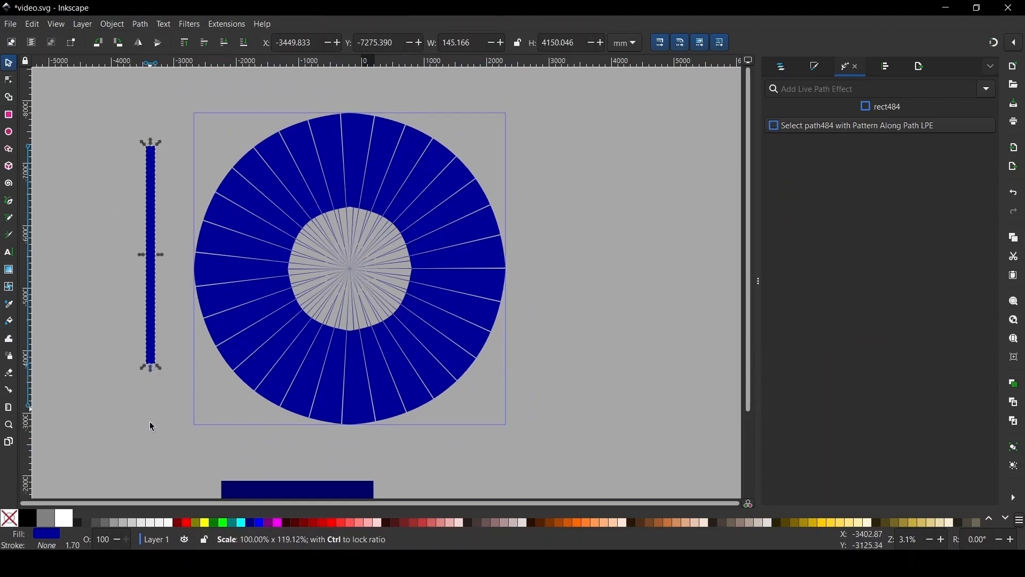
left_click_drag(154, 206, 127, 195)
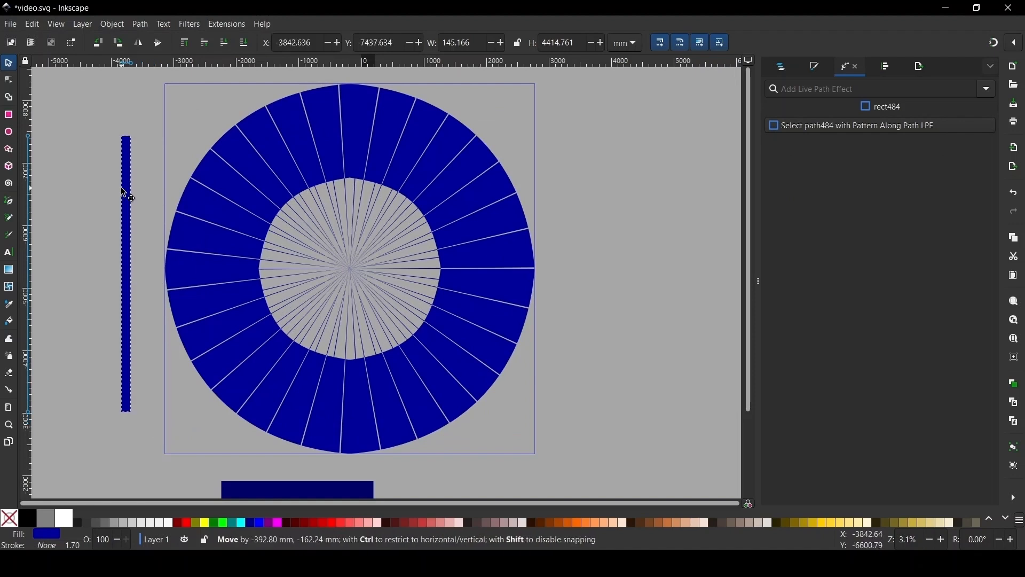
Set the ray ring's pattern spacing to 50.
left_click(480, 204)
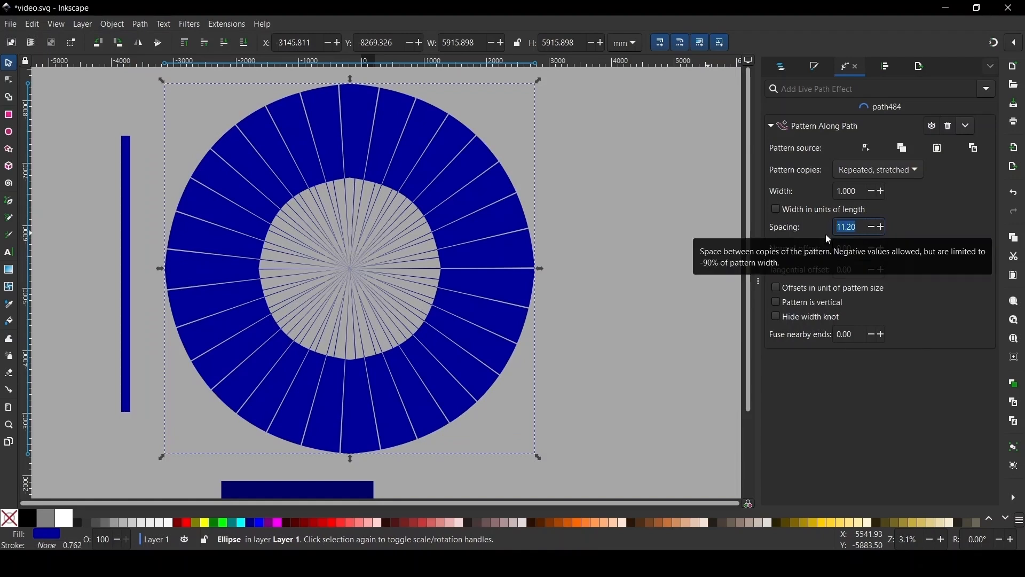
type("50")
key("Return")
Narrow the thin source rectangle to about 85 mm wide so the rays become slimmer.
left_click(126, 230)
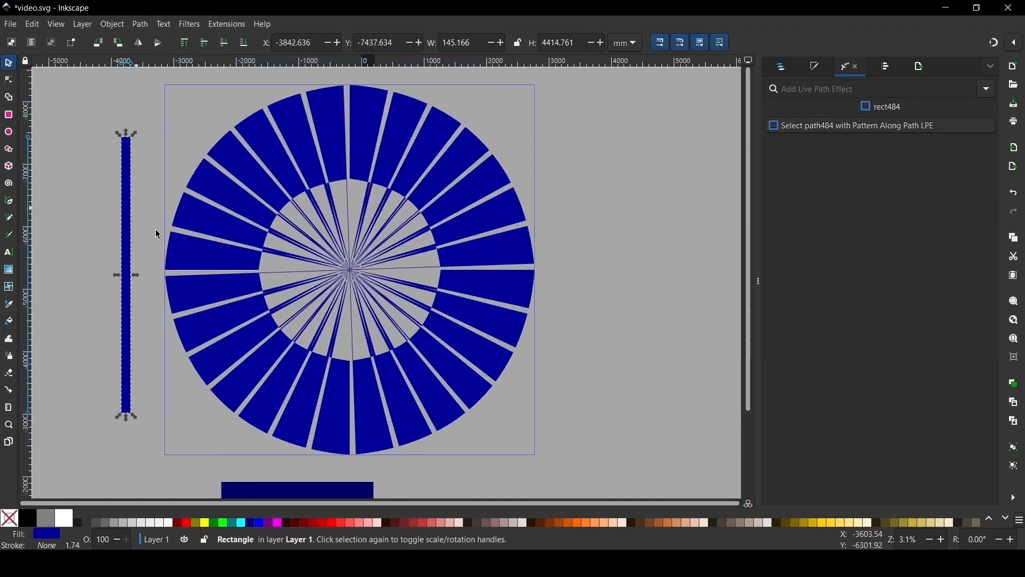
left_click_drag(138, 277, 133, 275)
left_click(535, 206)
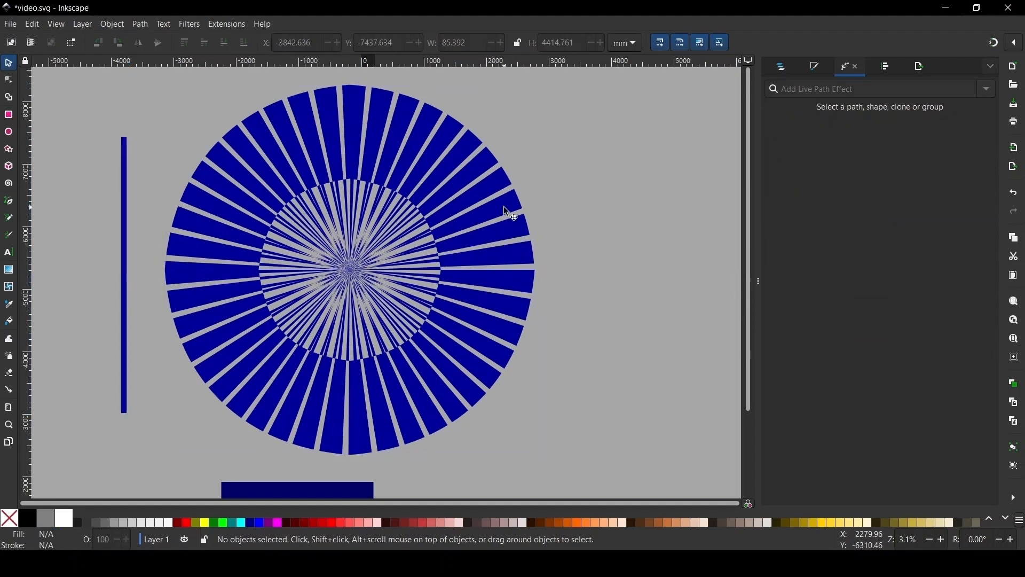
Reduce the ray ring's pattern width to 0.360 to close the open area at its centre.
left_click(504, 207)
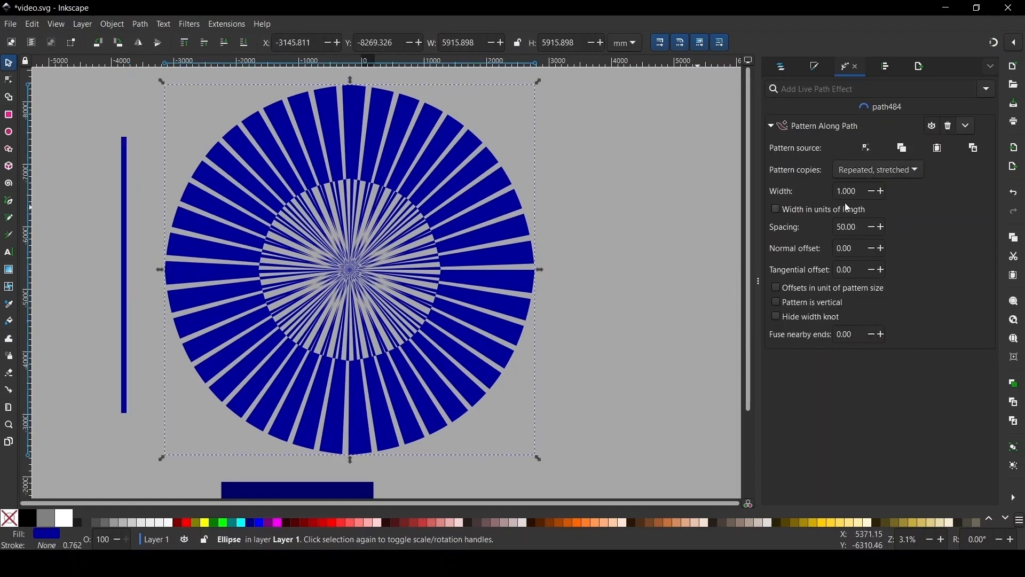
left_click(873, 195)
left_click(872, 195)
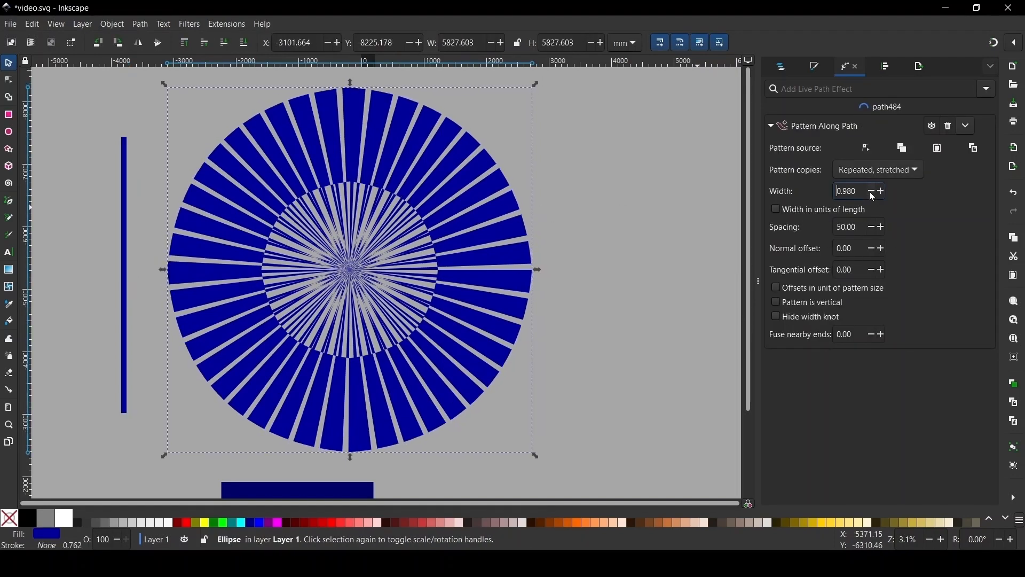
left_click(873, 195)
scroll(872, 195, "down", 15)
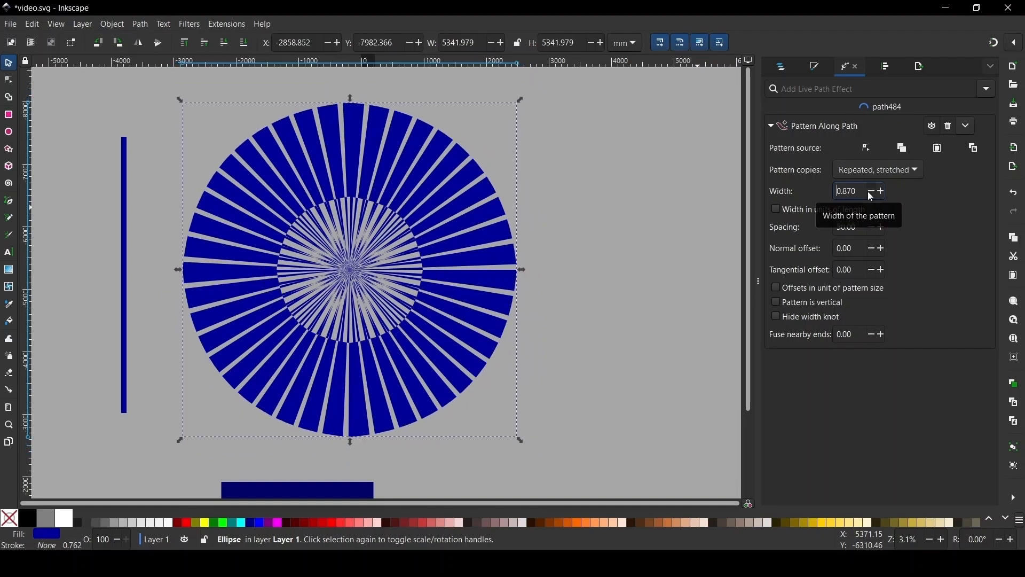
scroll(867, 192, "down", 17)
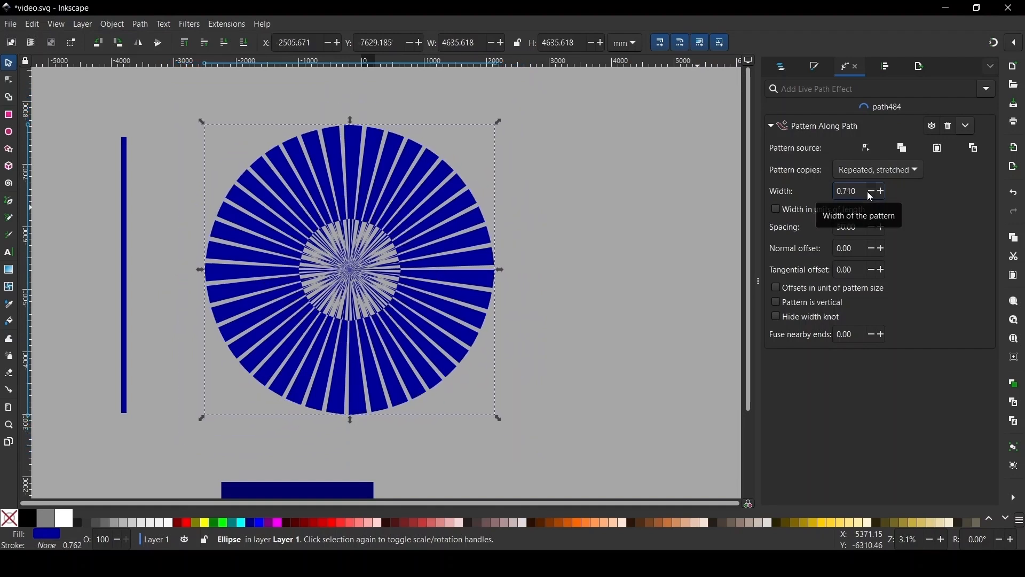
scroll(870, 194, "down", 15)
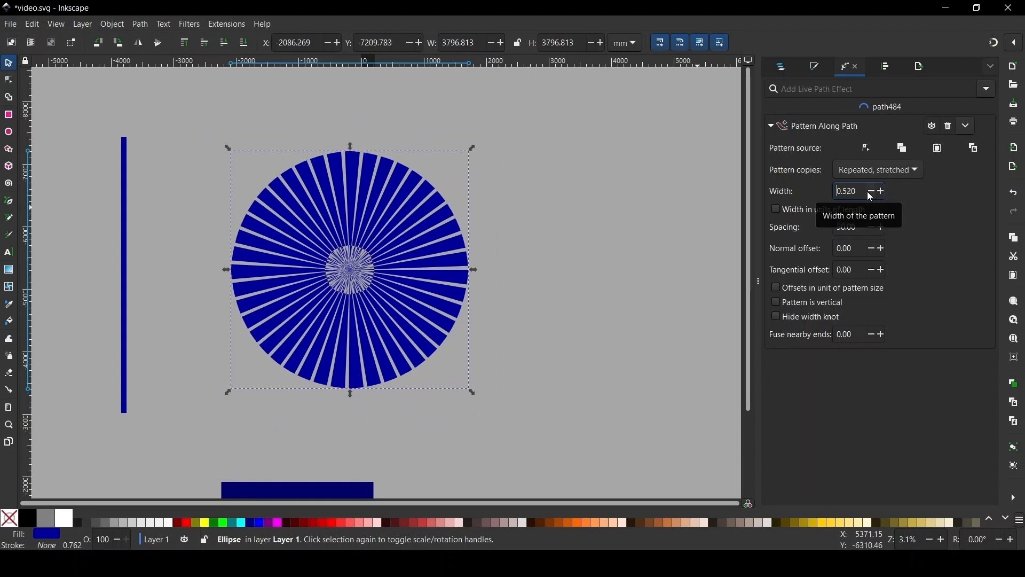
scroll(868, 192, "down", 9)
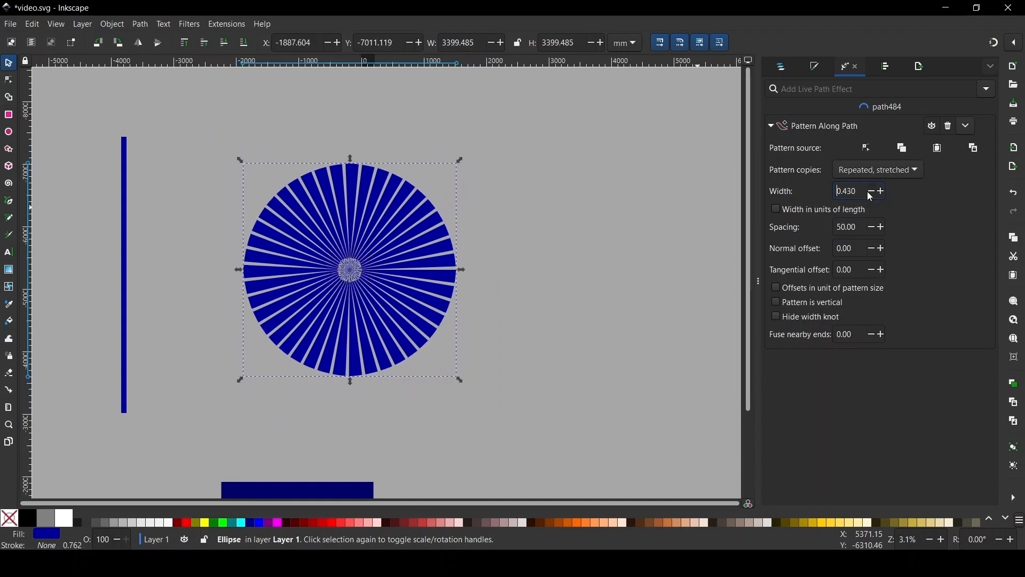
scroll(867, 191, "down", 4)
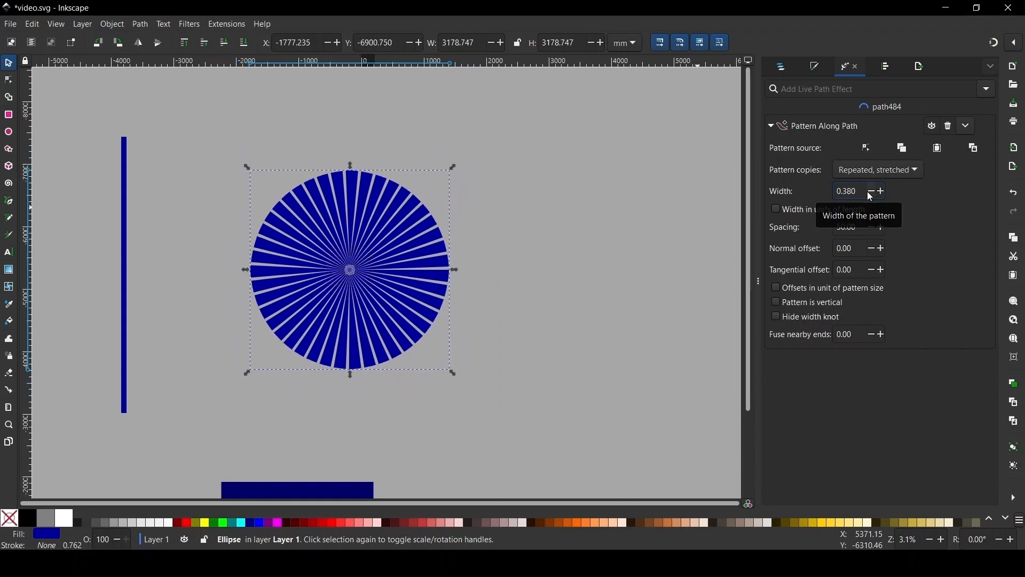
scroll(867, 191, "down", 1)
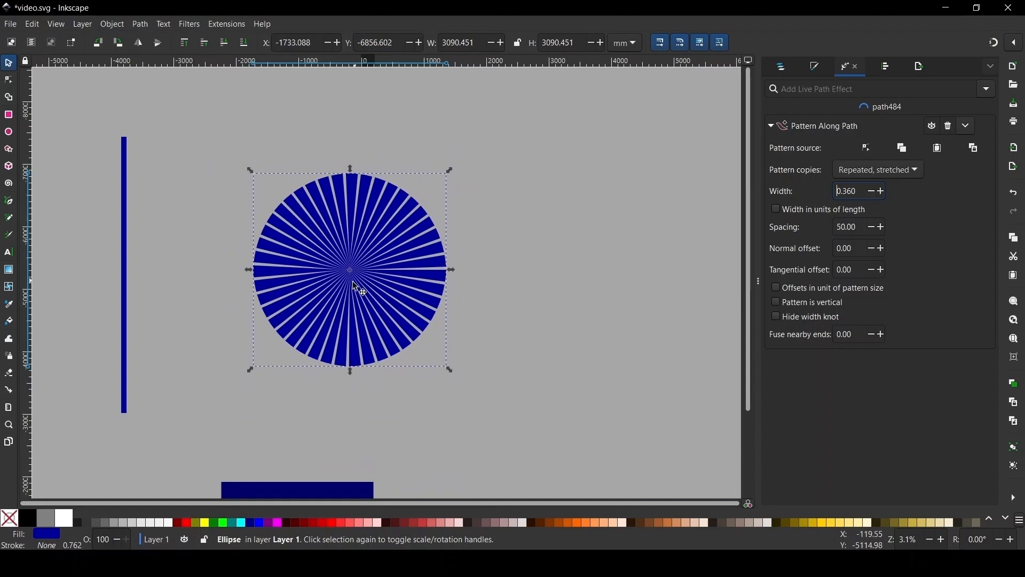
Widen the gaps between the rays by setting the pattern spacing to 75 and finally to 90.
scroll(883, 226, "up", 4)
scroll(883, 226, "up", 5)
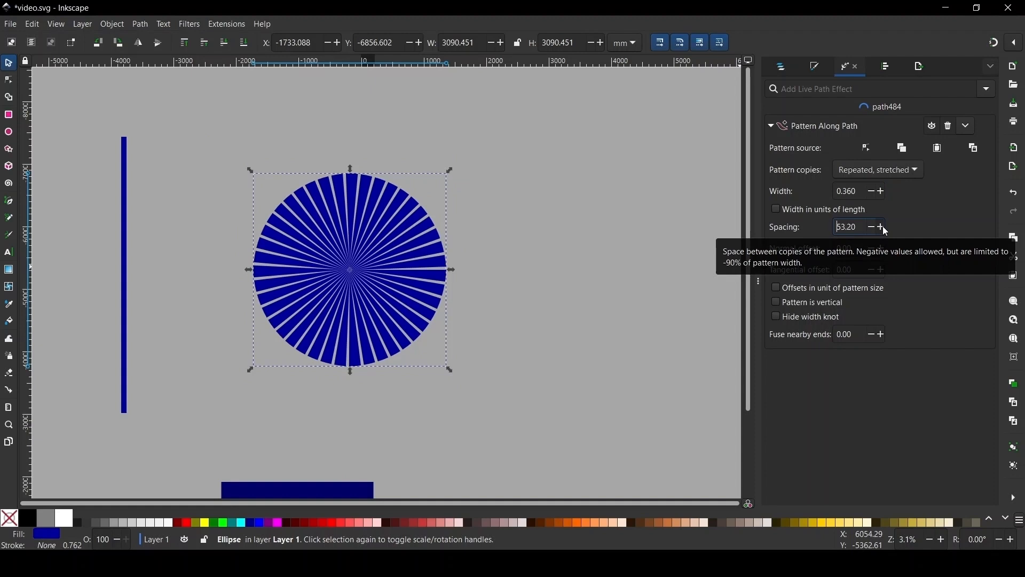
left_click_drag(855, 228, 818, 235)
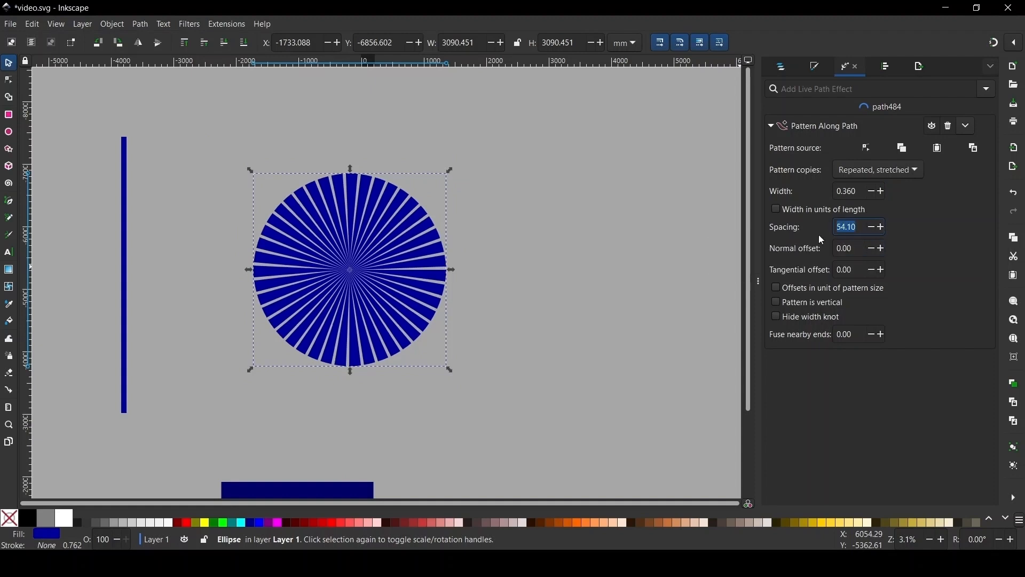
type("75")
key("Return")
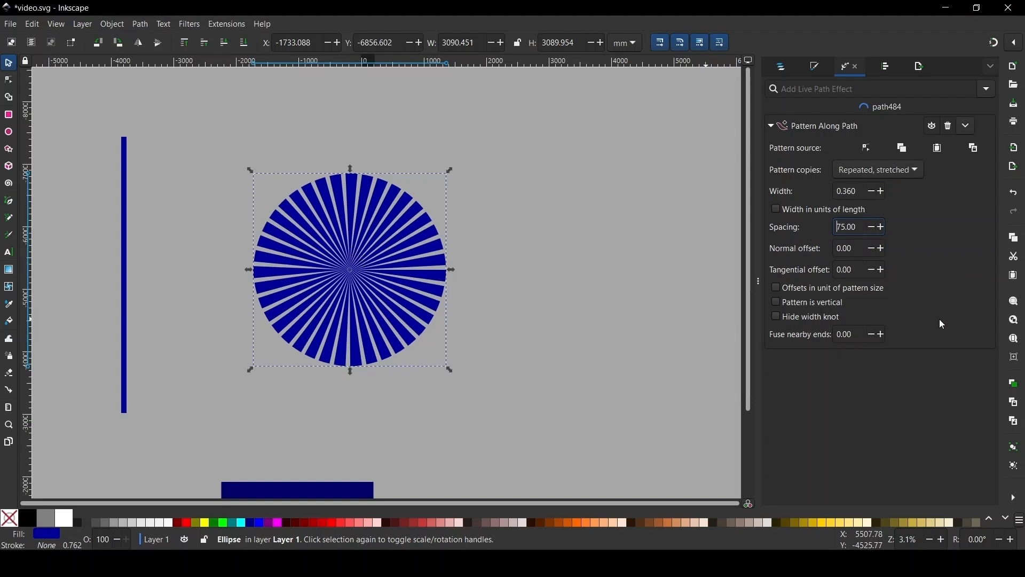
left_click_drag(857, 228, 834, 230)
type("90")
key("Return")
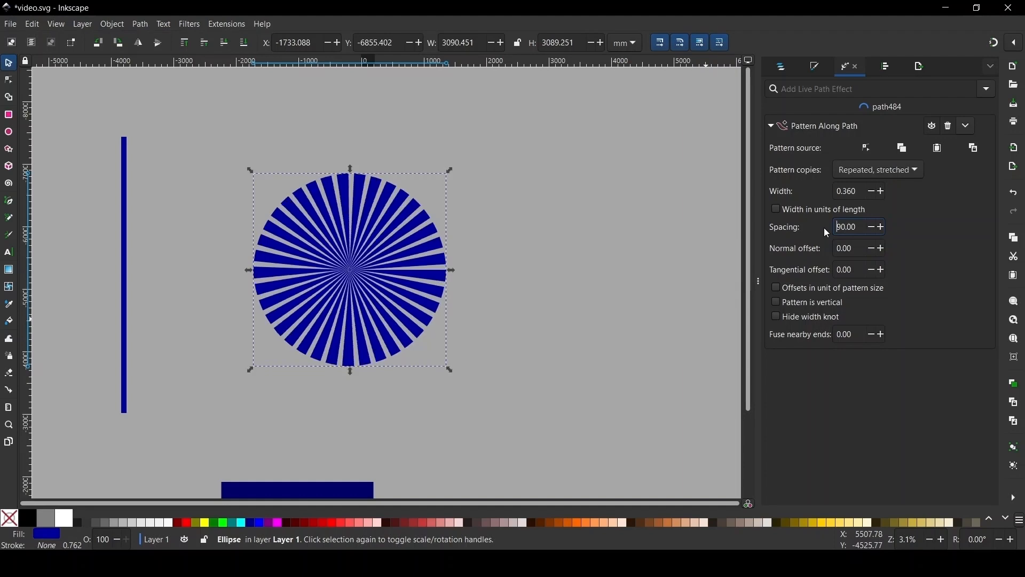
Examine the blue ray pattern up close at its centre and as a whole beside the logo artwork.
scroll(416, 252, "up", 2)
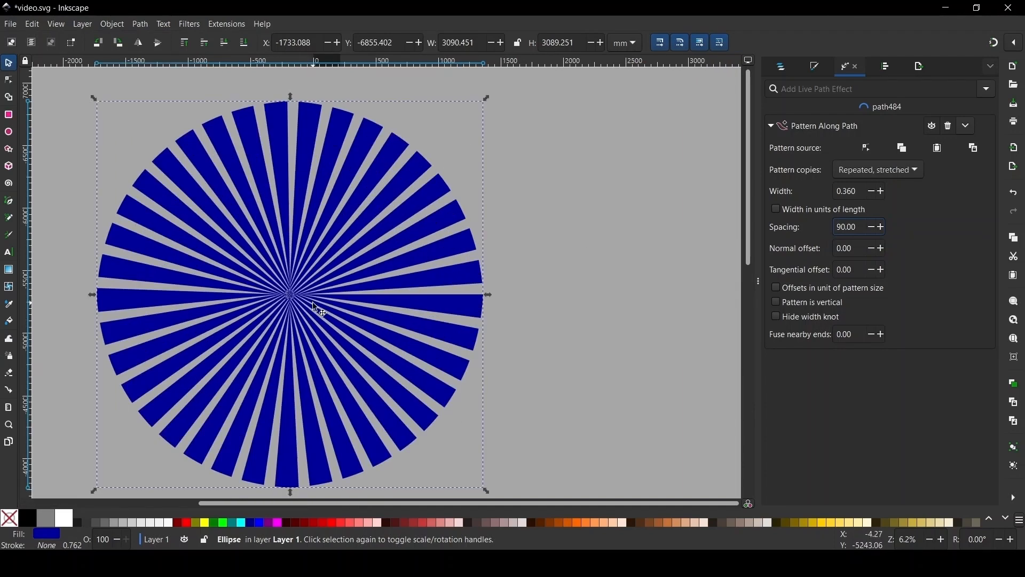
scroll(312, 303, "down", 1)
scroll(440, 278, "down", 1)
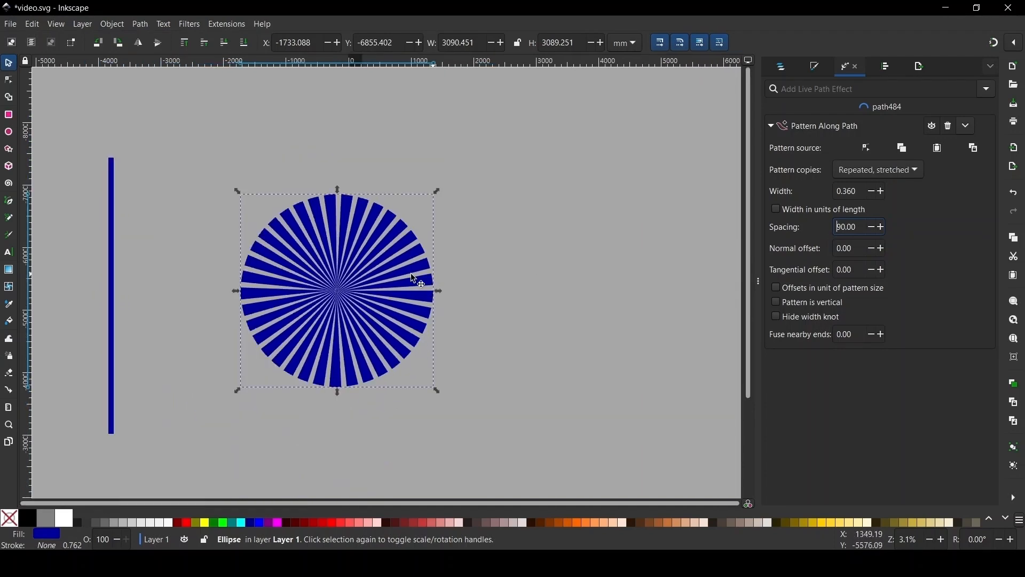
scroll(320, 257, "up", 5)
scroll(380, 211, "down", 1)
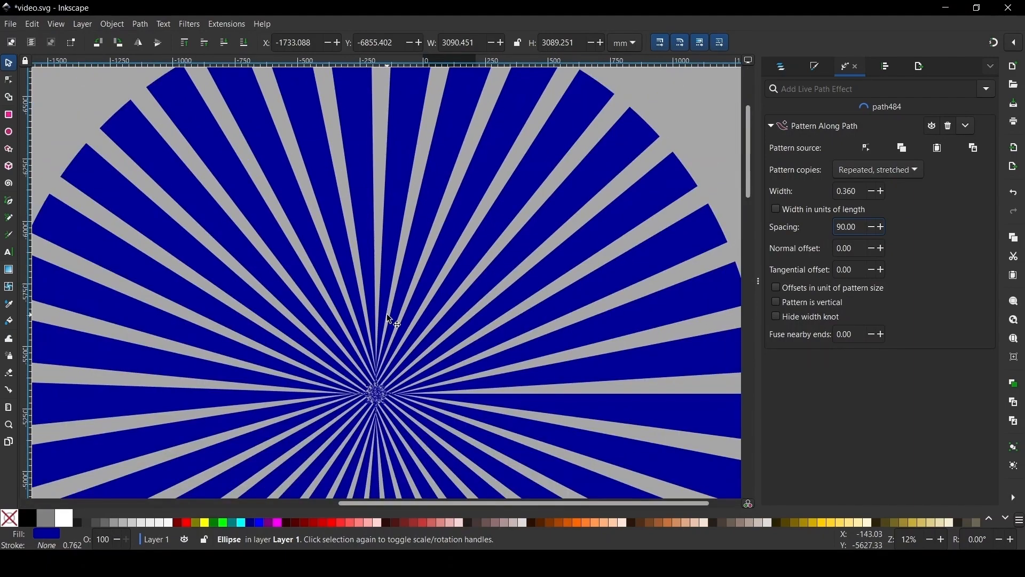
scroll(362, 448, "up", 5)
scroll(398, 364, "down", 4)
scroll(402, 368, "down", 4)
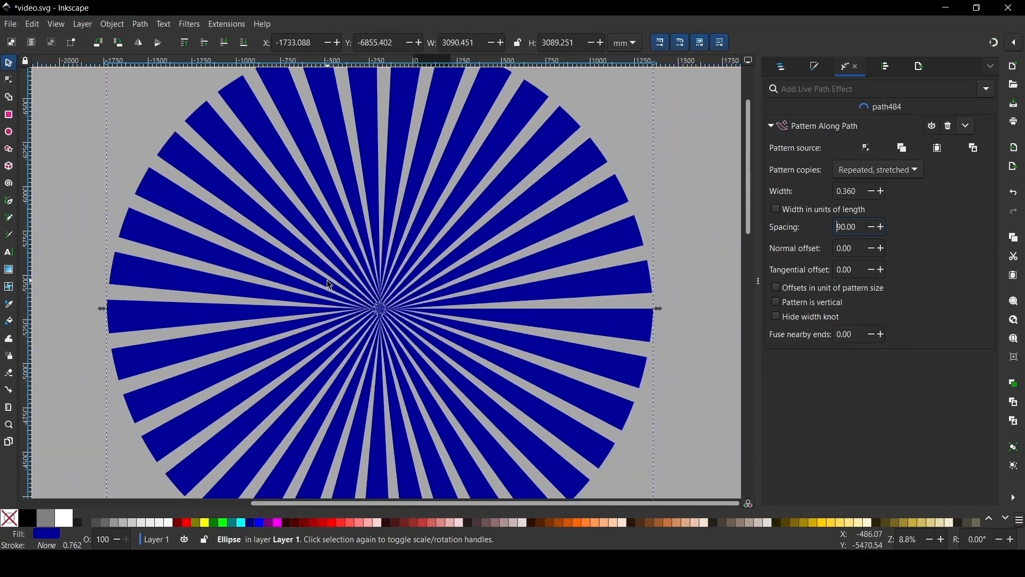
scroll(362, 323, "down", 1)
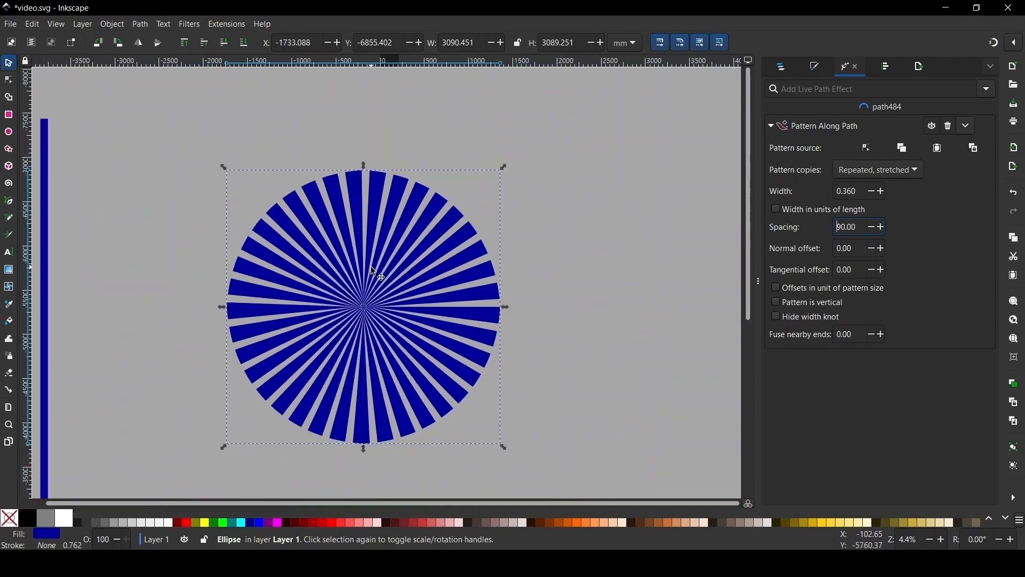
scroll(373, 335, "down", 3)
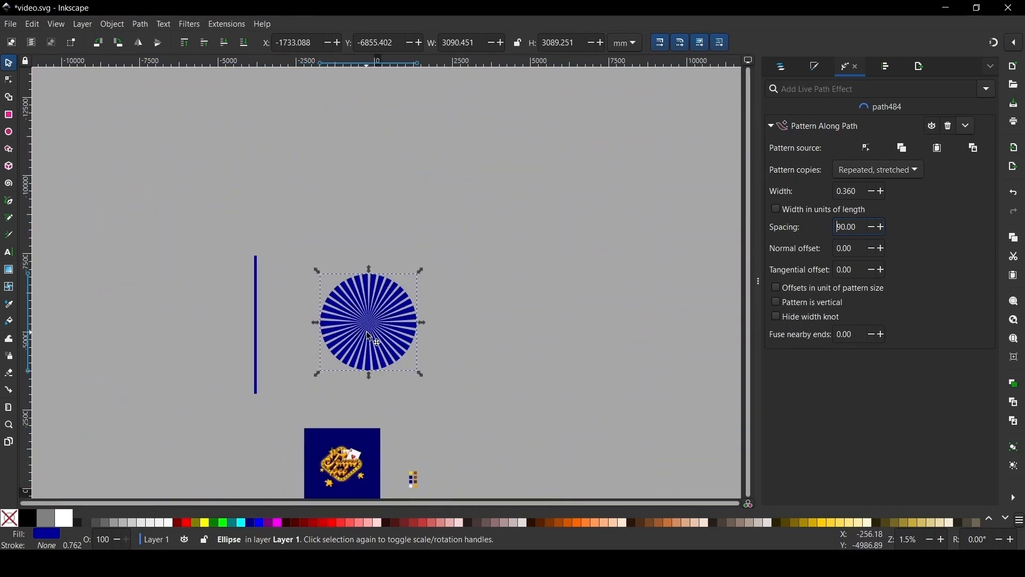
scroll(369, 337, "up", 3)
scroll(537, 259, "down", 1)
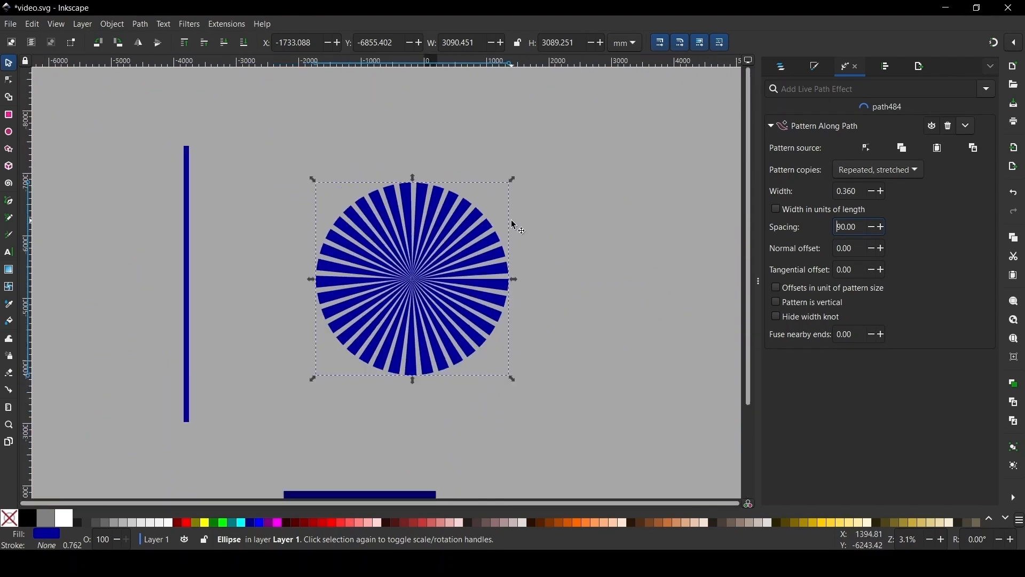
Narrow the thin source rectangle to about 43 mm wide to make the rays slimmer.
scroll(486, 255, "up", 1)
scroll(219, 169, "down", 1)
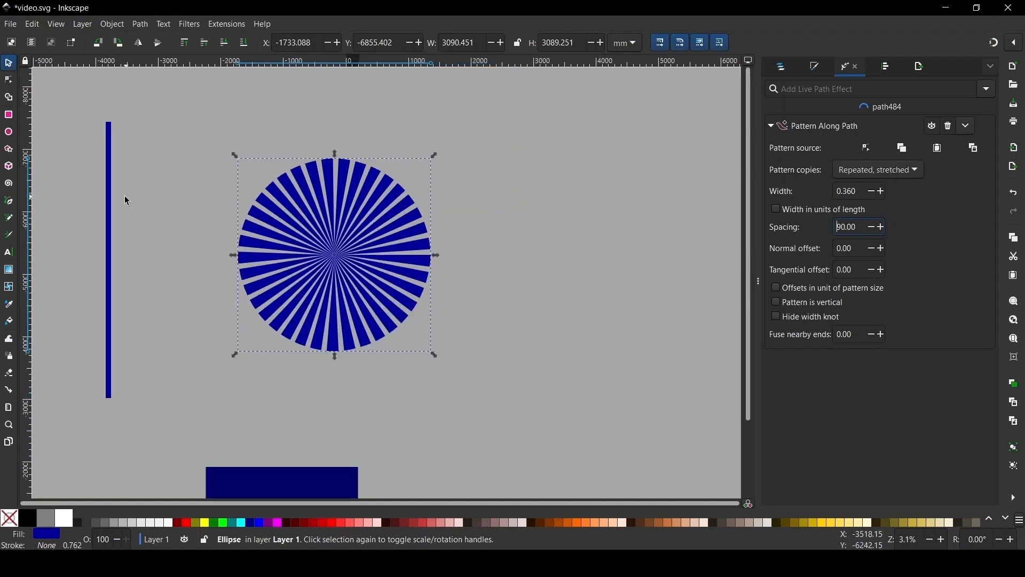
left_click(109, 204)
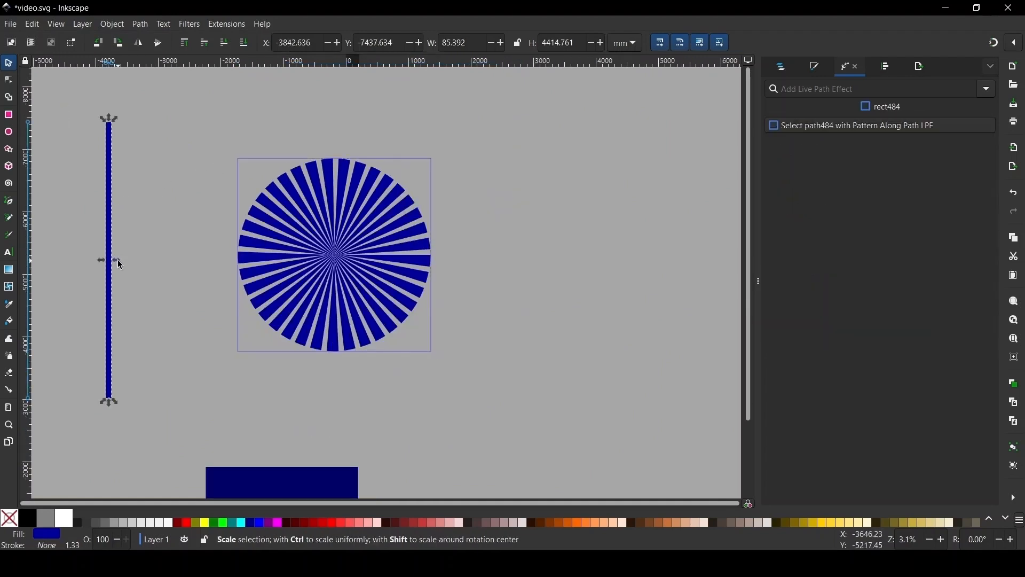
left_click_drag(117, 260, 114, 262)
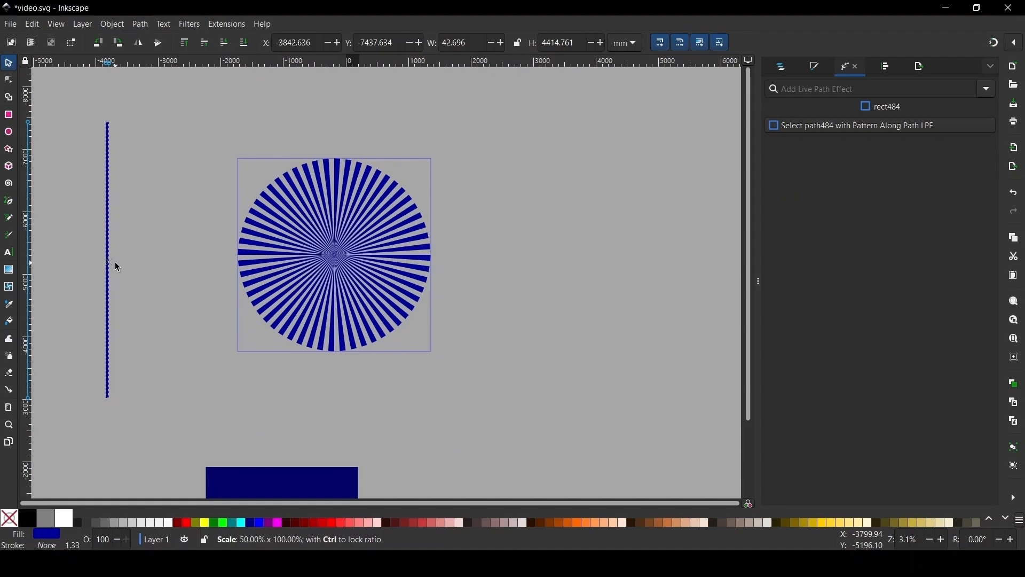
Set the ray ring's pattern spacing to 70 to bring the rays closer together.
scroll(366, 234, "up", 2)
left_click(360, 263)
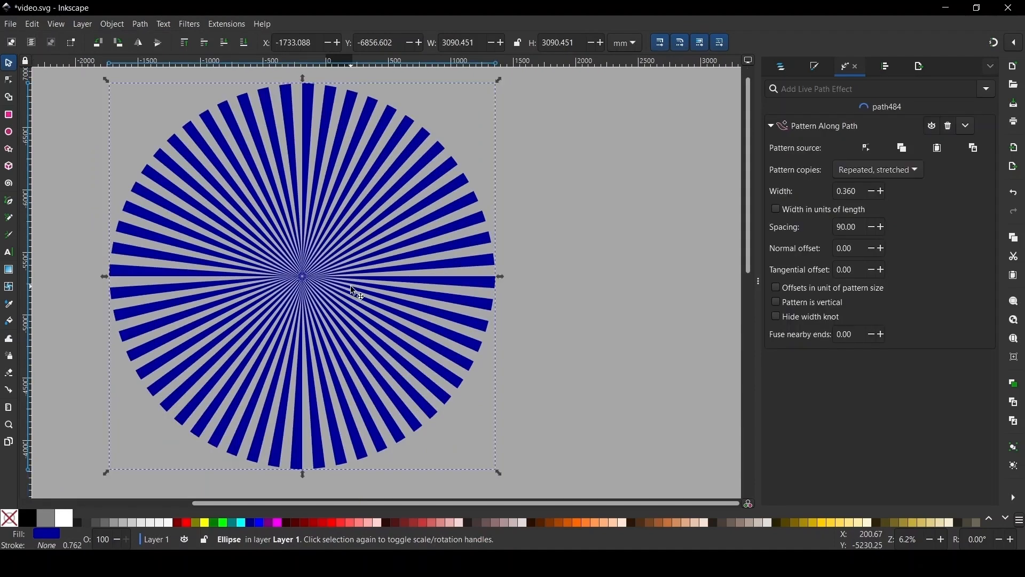
scroll(384, 295, "down", 1)
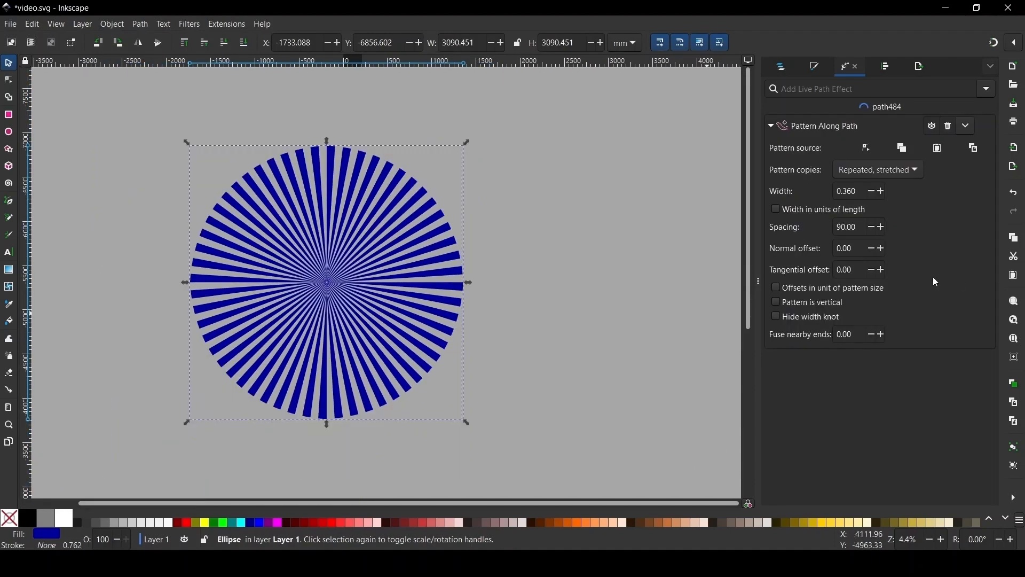
left_click_drag(857, 236, 822, 232)
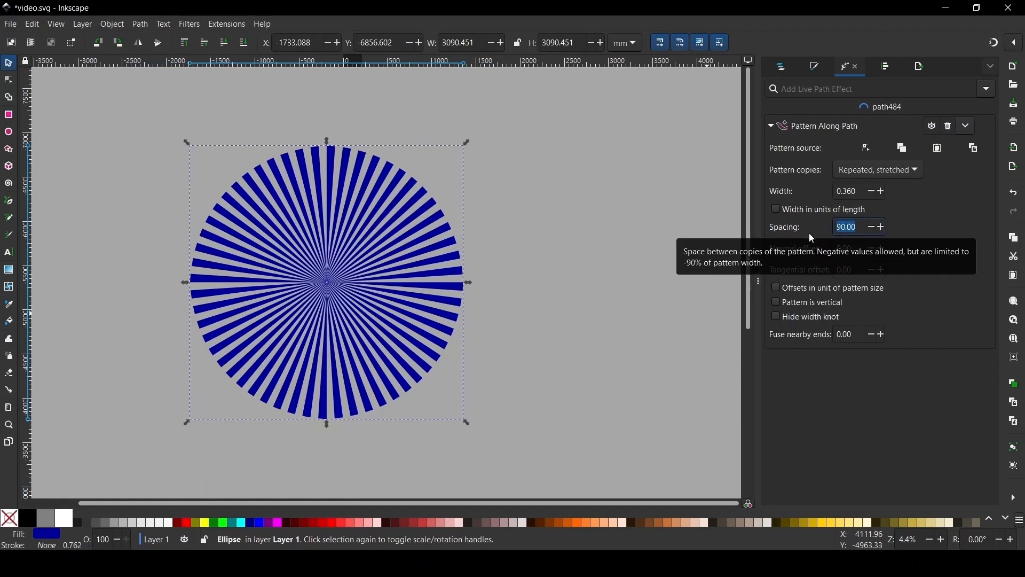
type("70")
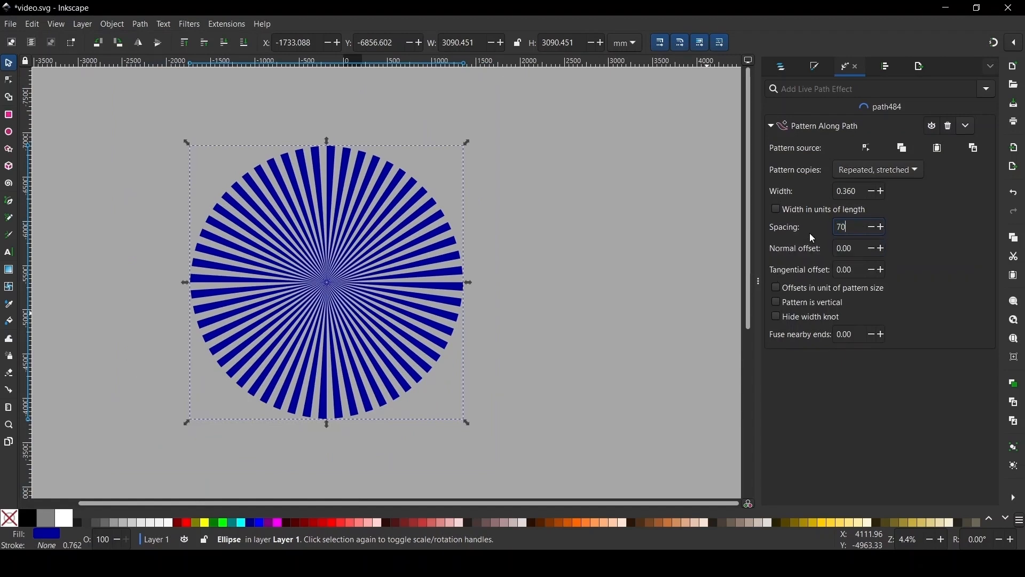
key("Return")
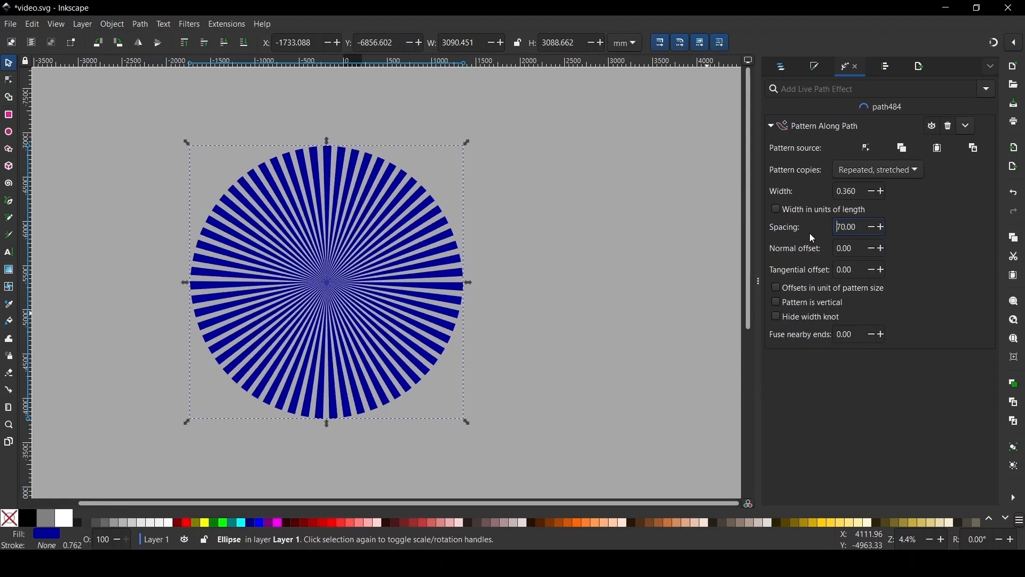
Convert the ray ring with its Pattern Along Path effect into a plain path using Object to Path.
left_click(470, 232)
scroll(343, 266, "down", 2)
scroll(375, 192, "down", 2)
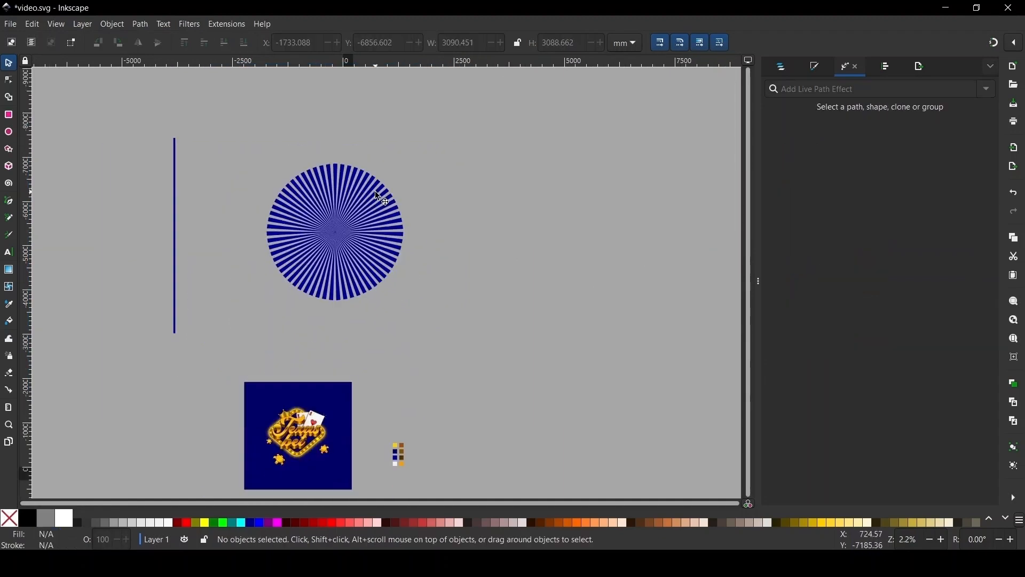
left_click(347, 196)
scroll(325, 185, "up", 1, "ctrl")
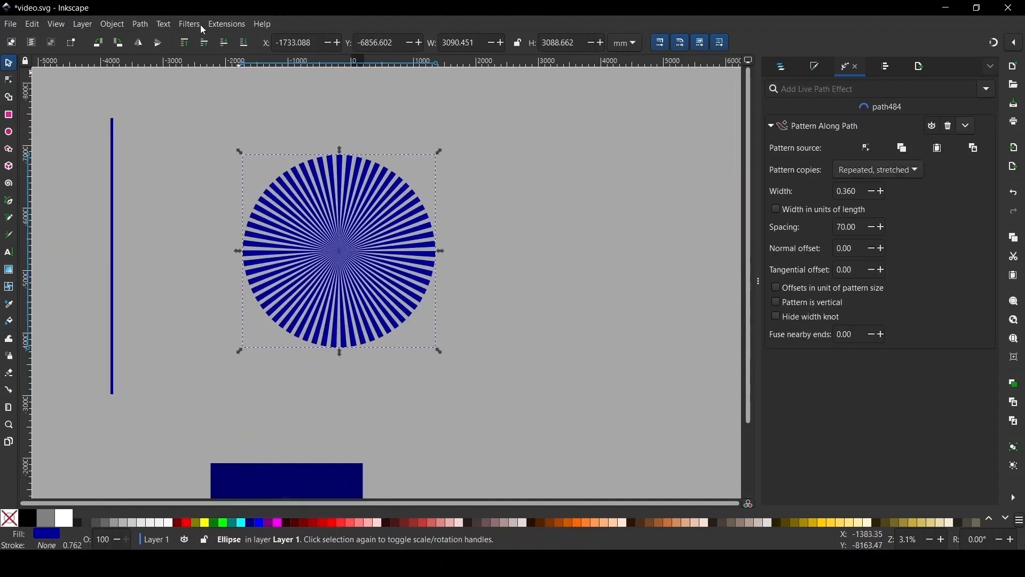
left_click(142, 28)
left_click(149, 39)
Move the ray pattern onto the dark blue square and stack it behind the logo, directly above the square.
scroll(427, 143, "down", 8)
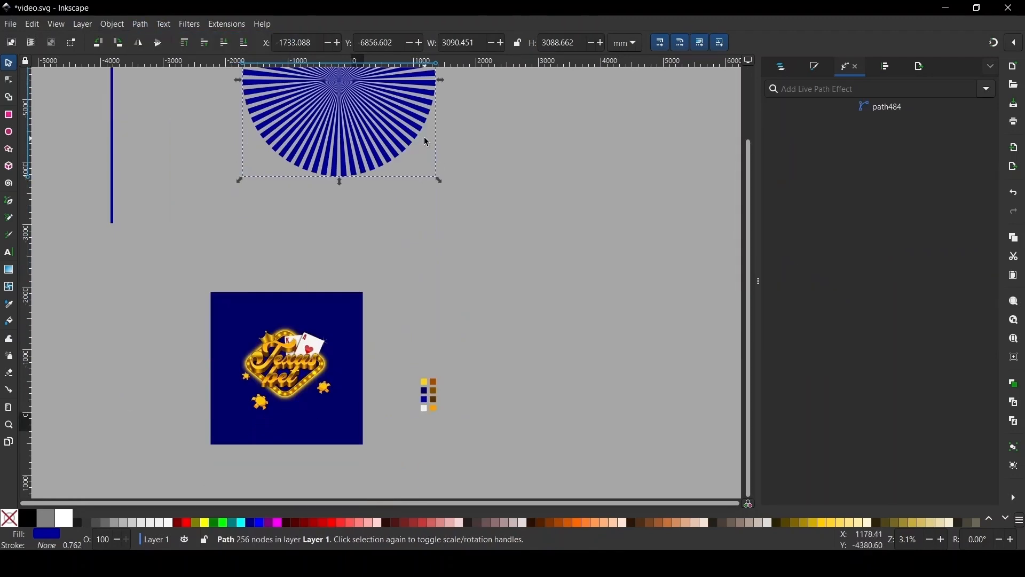
left_click_drag(355, 107, 299, 380)
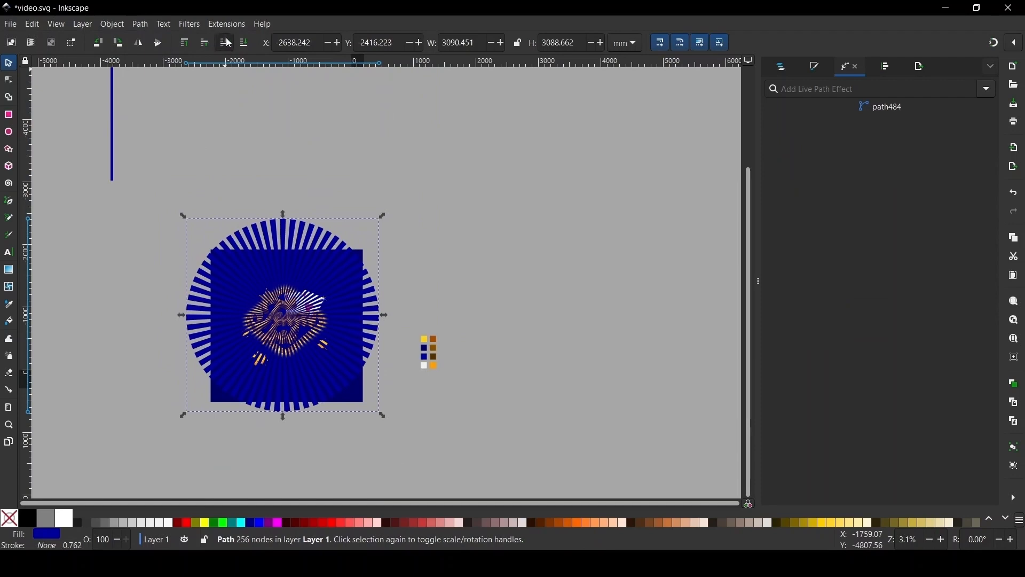
left_click(245, 45)
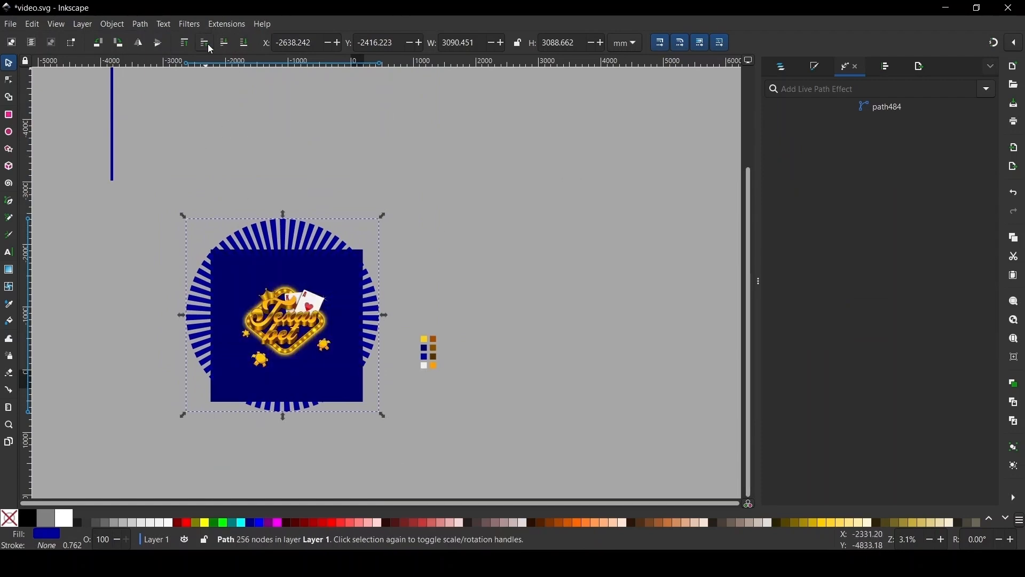
scroll(291, 373, "up", 3, "ctrl")
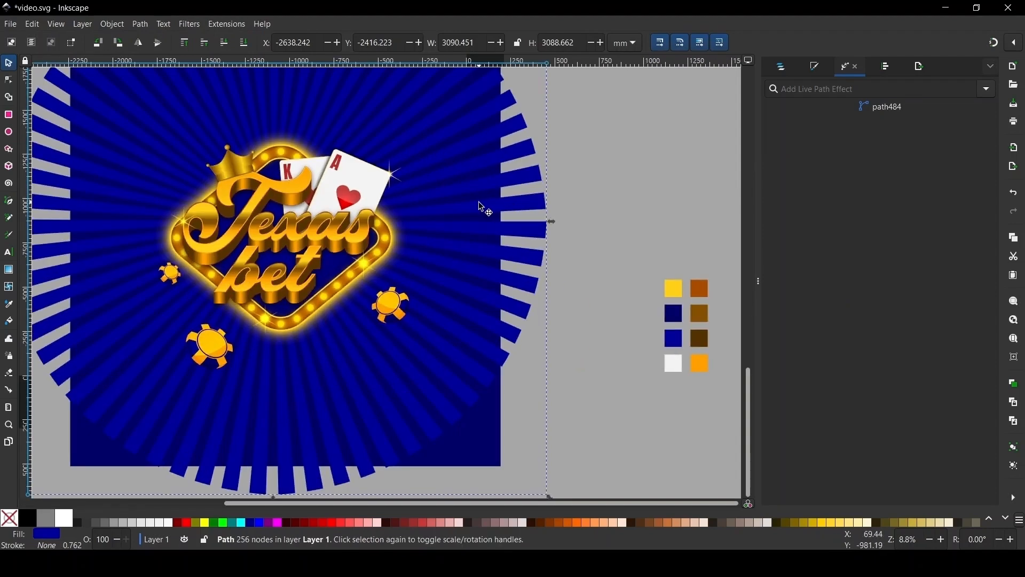
Scale the ray pattern down to about 2212 mm wide so it fits inside the square, positioned around the logo.
left_click_drag(483, 208, 492, 288)
scroll(499, 305, "down", 2, "ctrl")
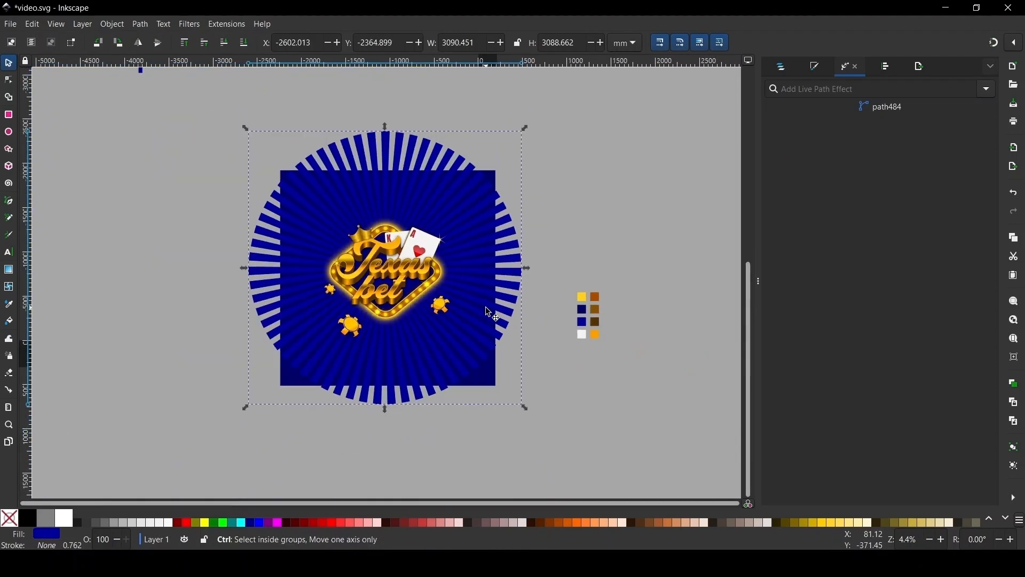
left_click_drag(388, 414, 396, 373)
scroll(496, 315, "up", 2, "ctrl")
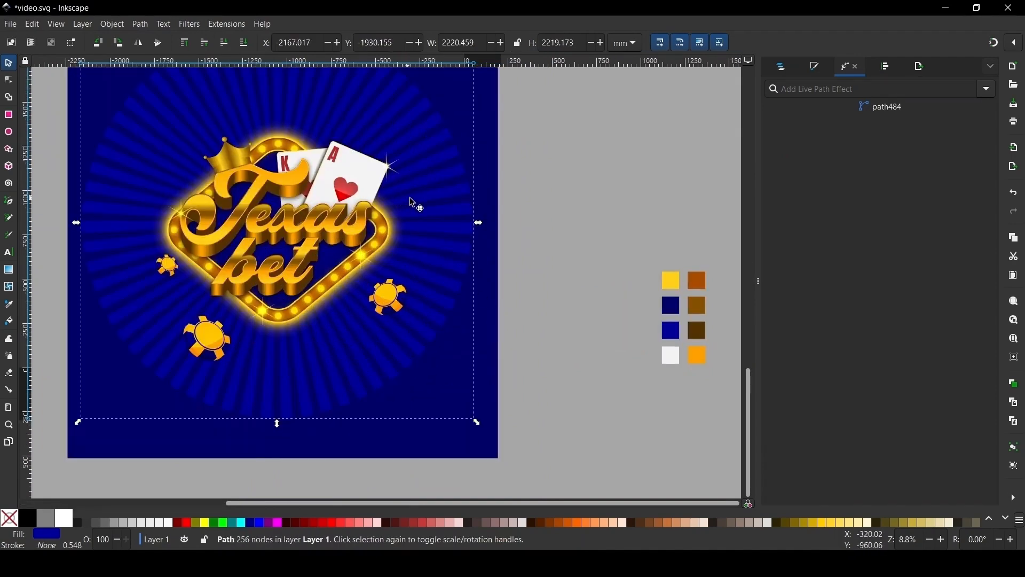
left_click_drag(415, 203, 433, 242)
scroll(351, 211, "down", 1, "ctrl")
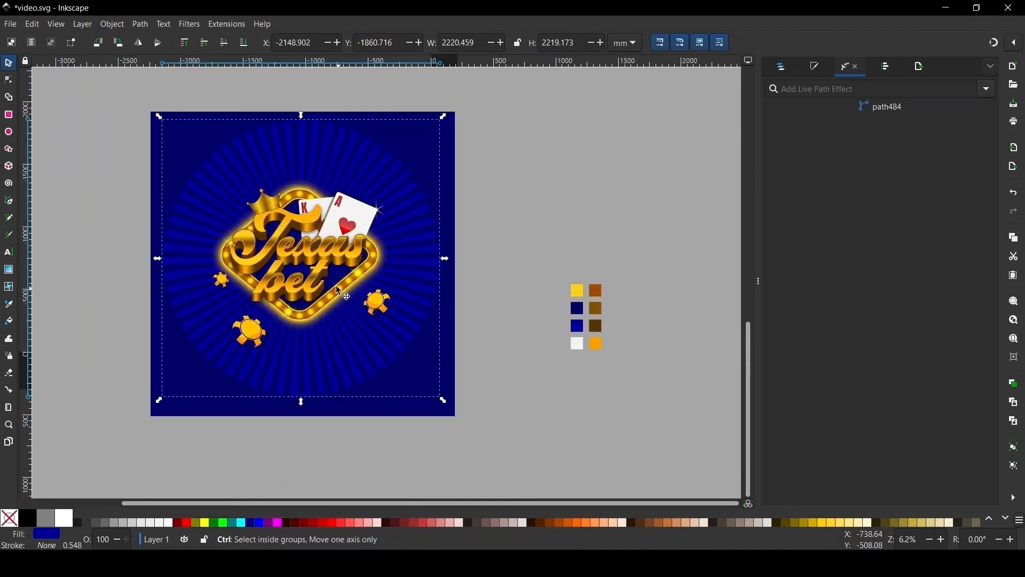
scroll(297, 276, "up", 2)
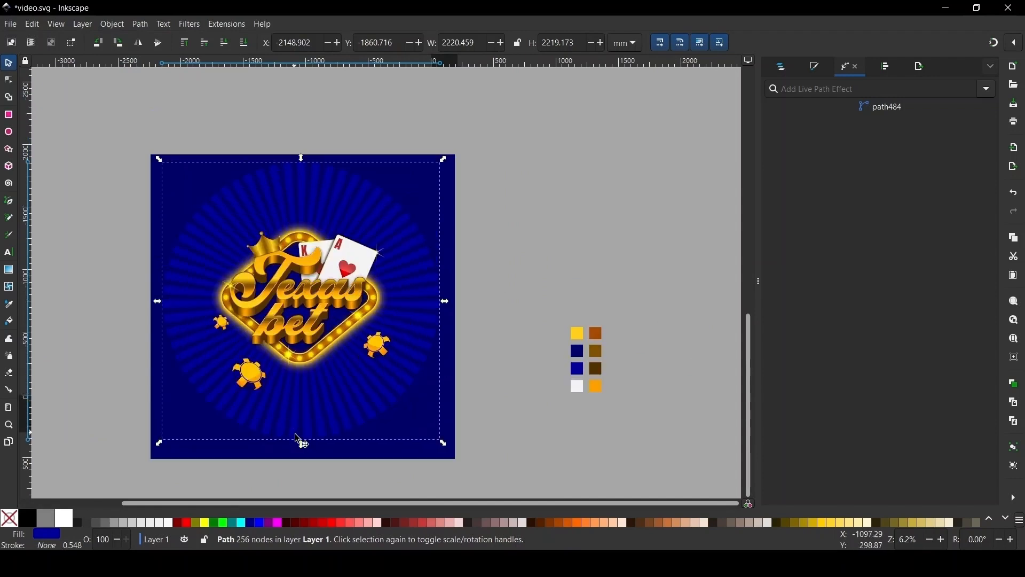
left_click_drag(302, 447, 301, 446)
Centre the ray pattern on the dark blue square both horizontally and vertically, aligning relative to the last selected object.
left_click(418, 456, "shift")
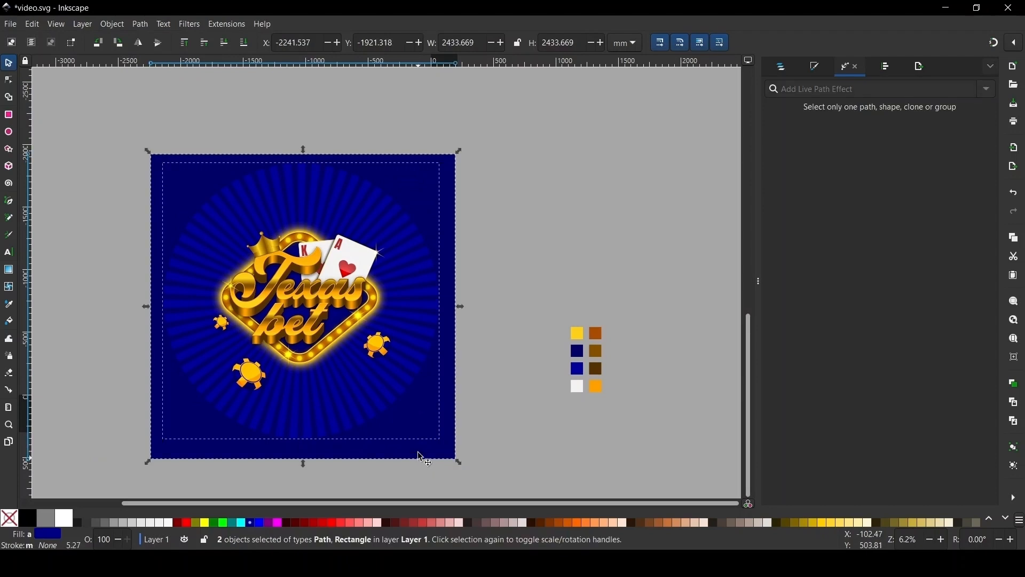
left_click(884, 66)
left_click(817, 170)
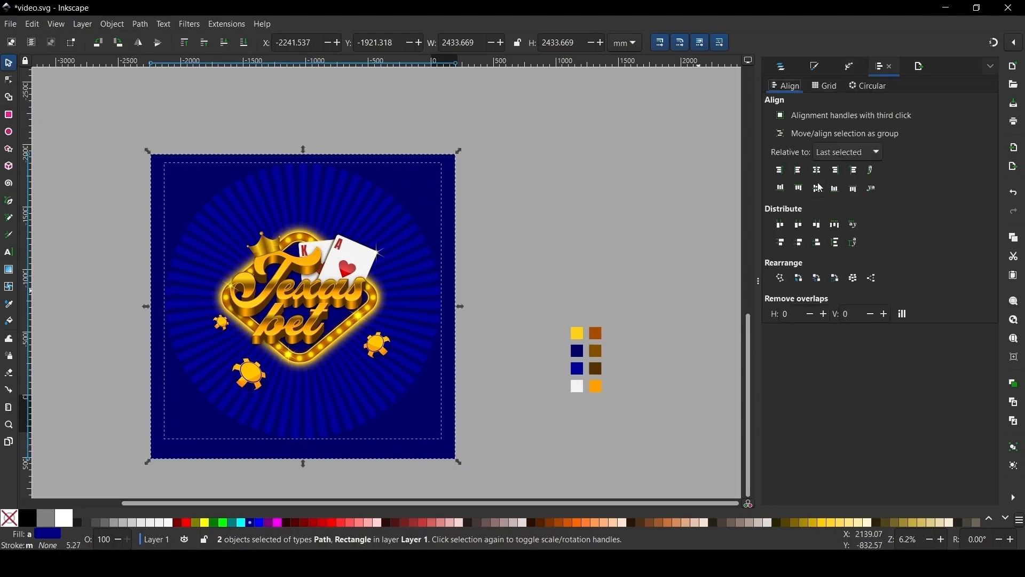
left_click(544, 166)
Change the ray pattern's flat fill to a radial gradient that fades to transparent at the edges.
left_click(305, 425)
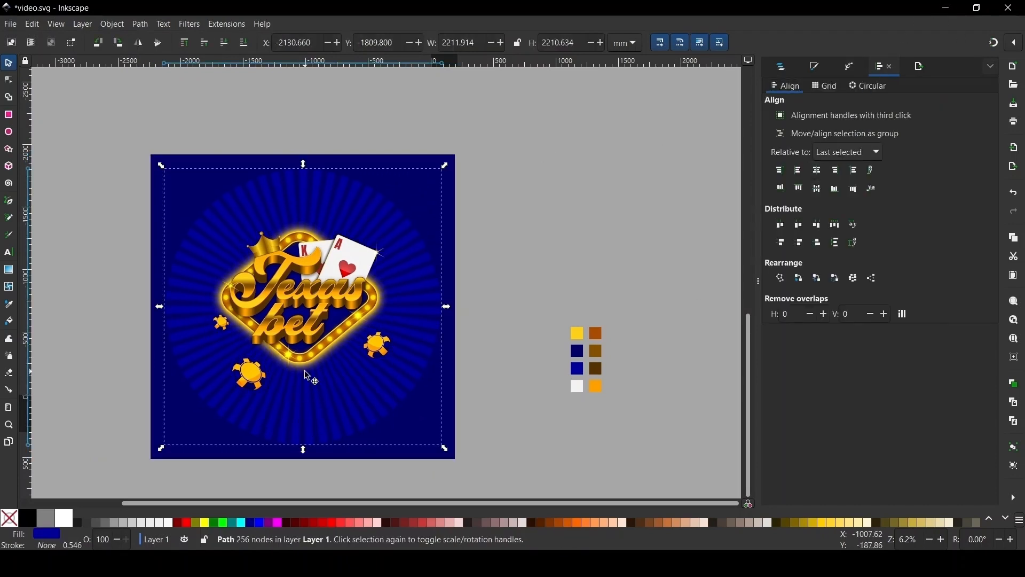
left_click(820, 66)
left_click(828, 89)
left_click(781, 89)
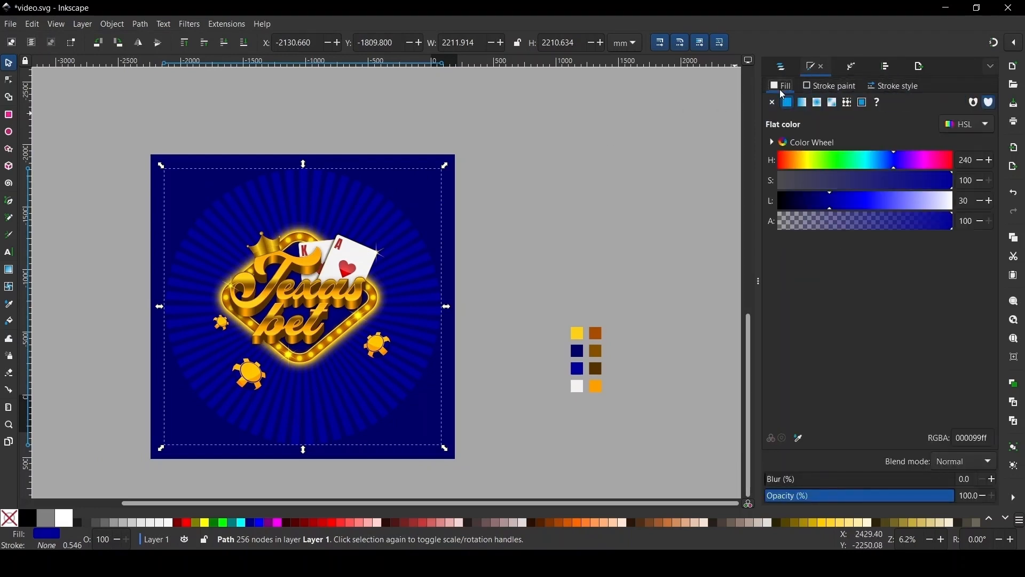
left_click(818, 102)
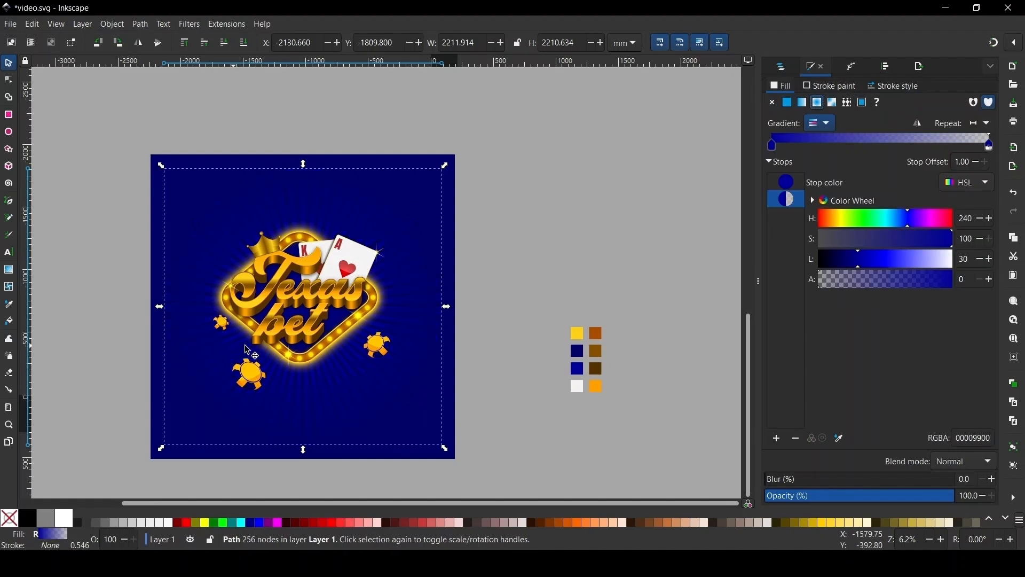
Apply the blue 000099 palette swatch colour to the centre stop of the rays' gradient.
scroll(299, 348, "up", 1)
key("g")
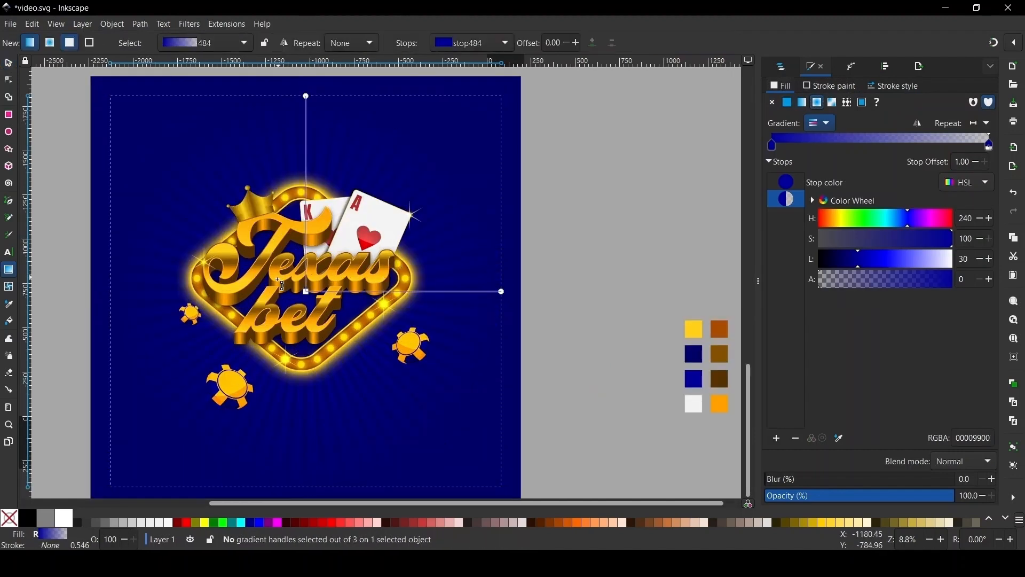
left_click(307, 292)
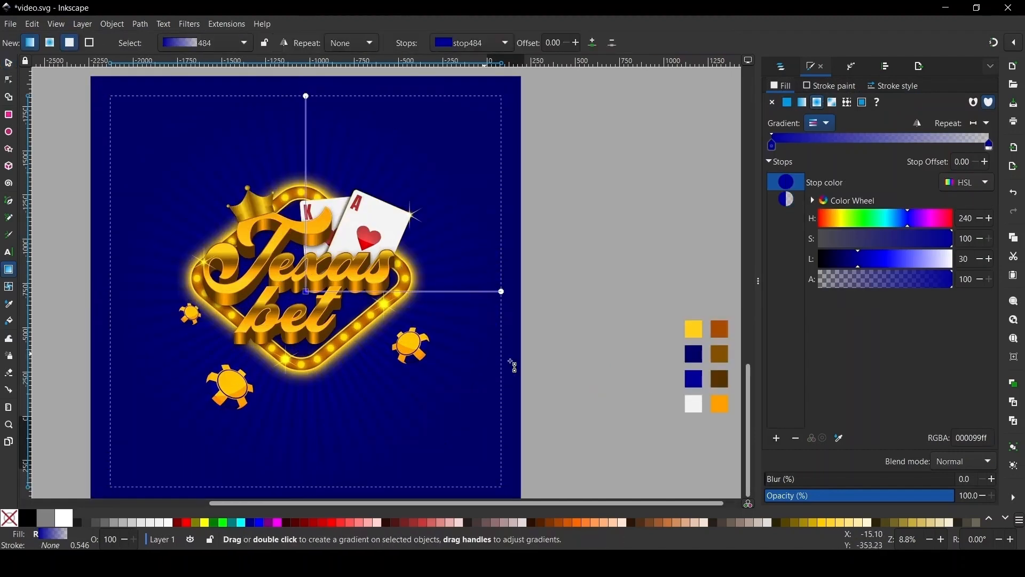
key("d")
left_click(697, 380)
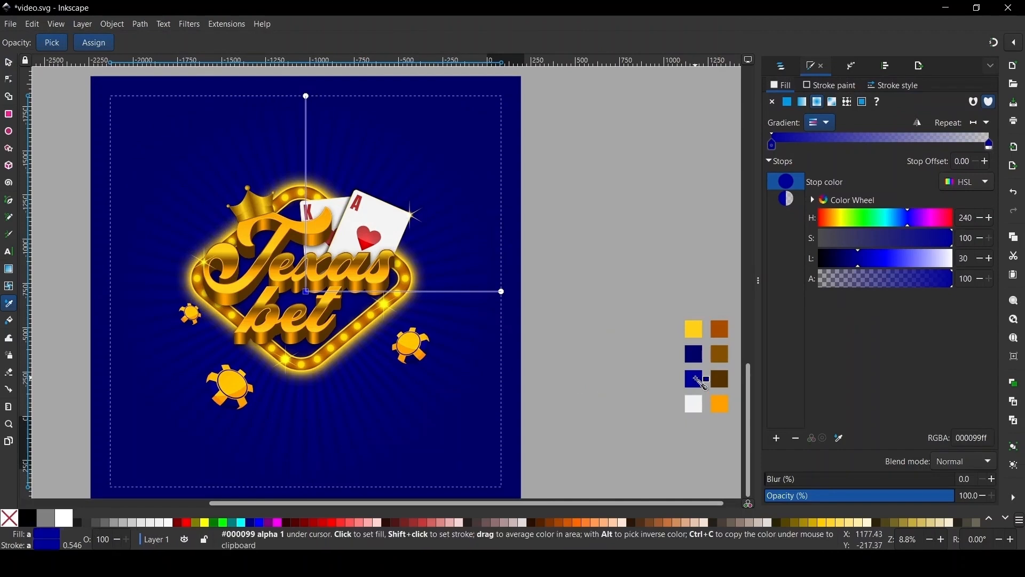
Set the centre stop of the rays' radial gradient to pure blue 0000FF and check the glow behind the logo.
key("g")
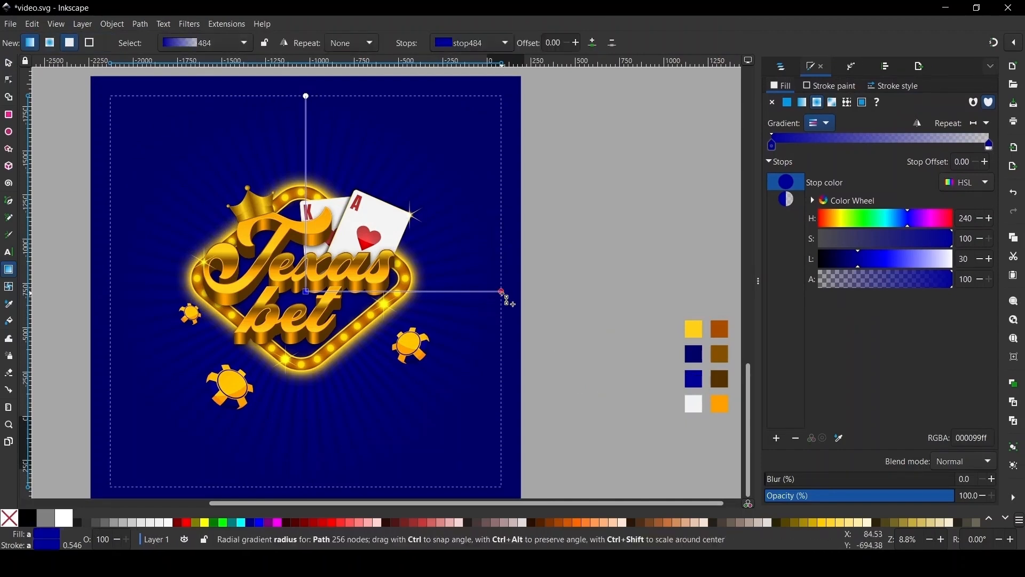
left_click(503, 294)
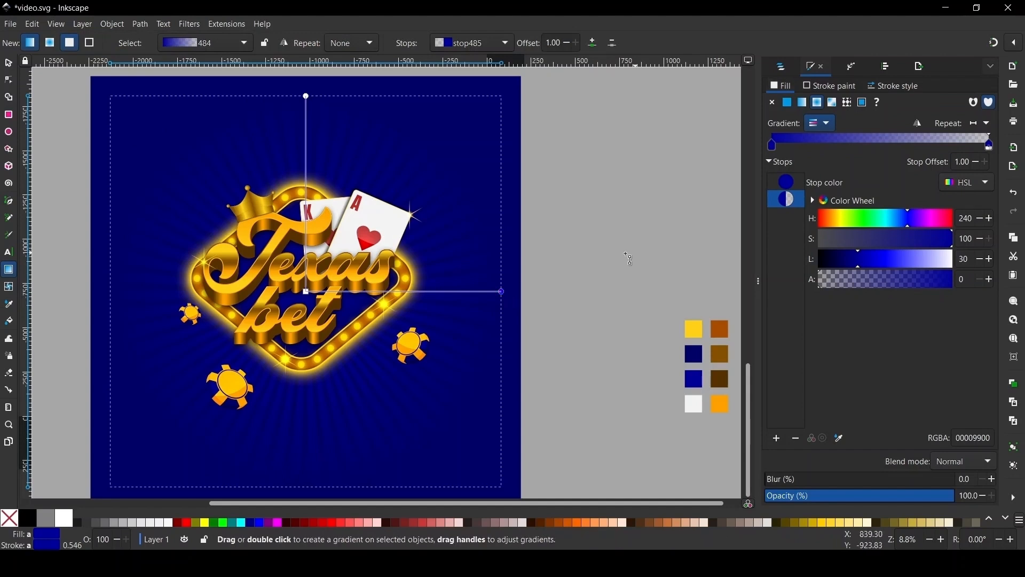
left_click(308, 293)
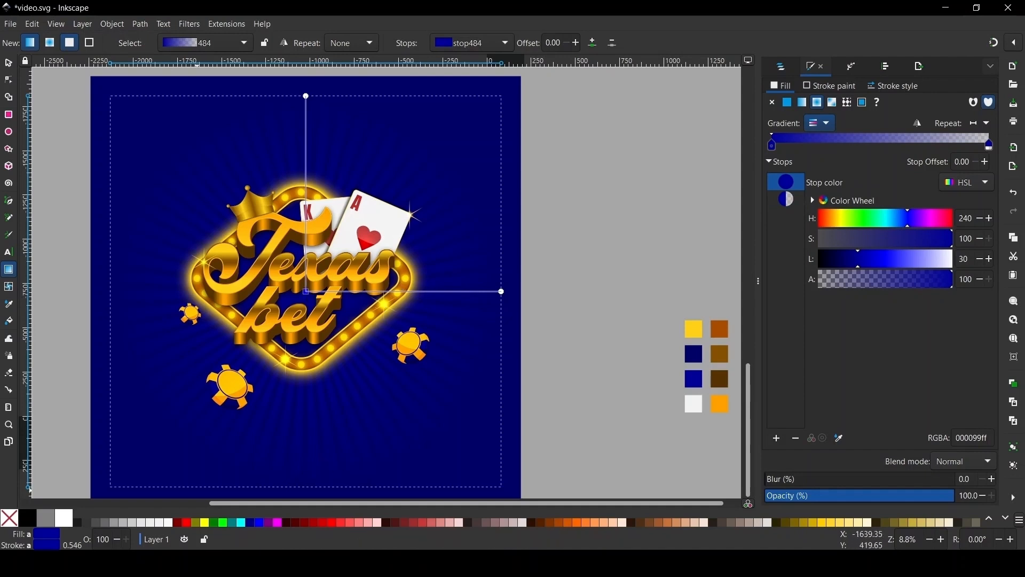
left_click(259, 524)
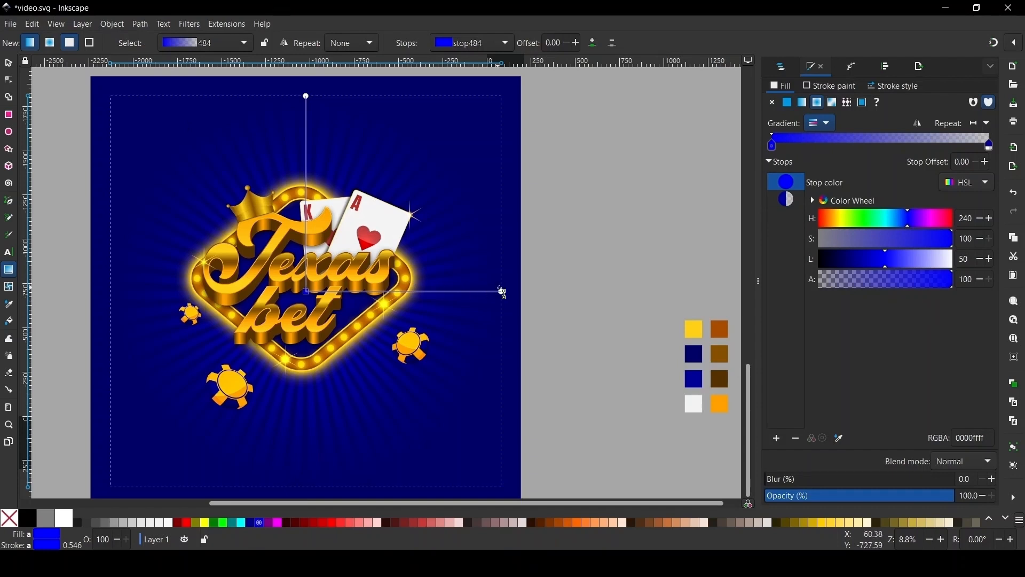
left_click(8, 64)
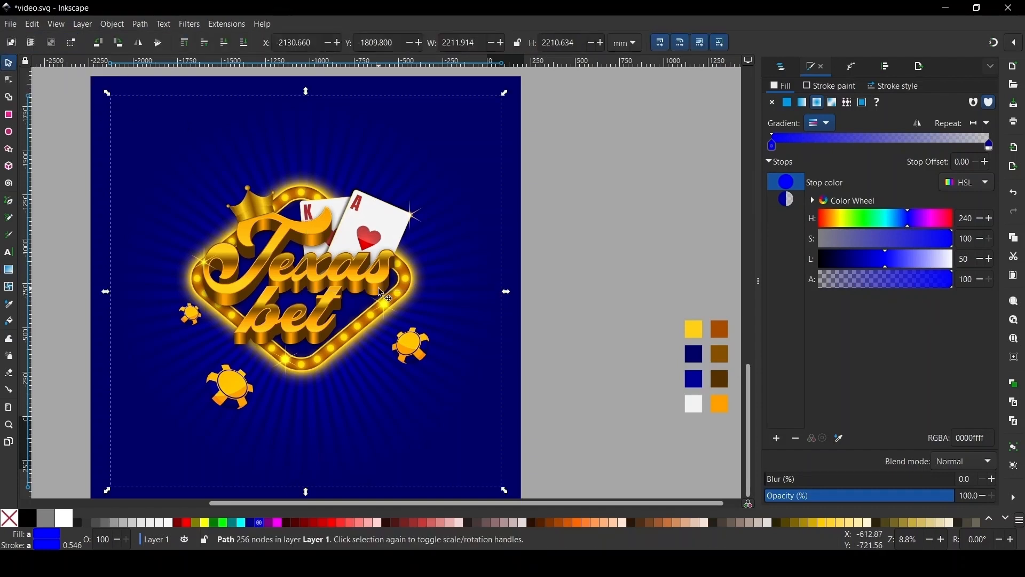
scroll(296, 281, "down", 2)
scroll(288, 309, "up", 3)
scroll(299, 313, "up", 1)
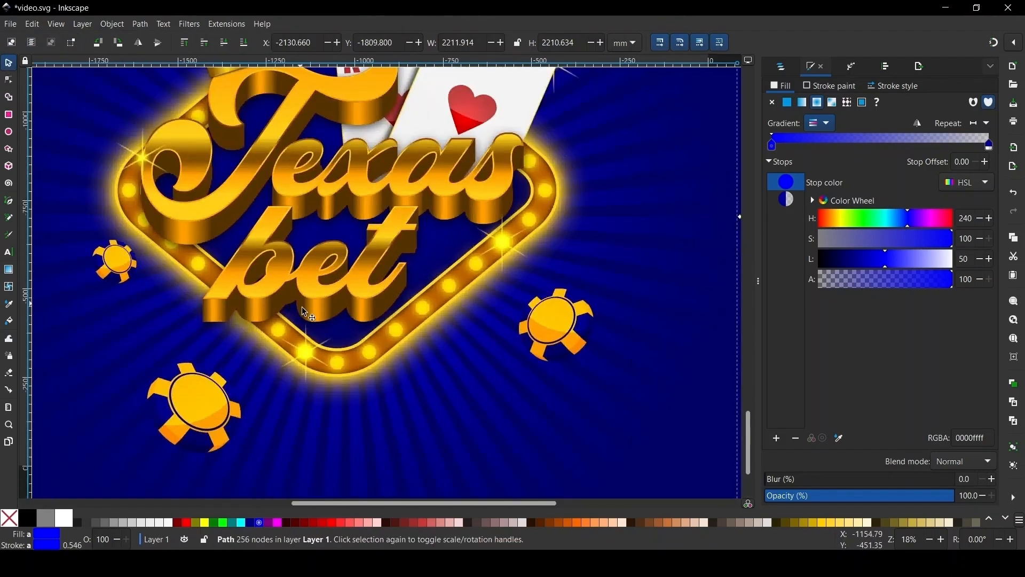
scroll(345, 344, "down", 3)
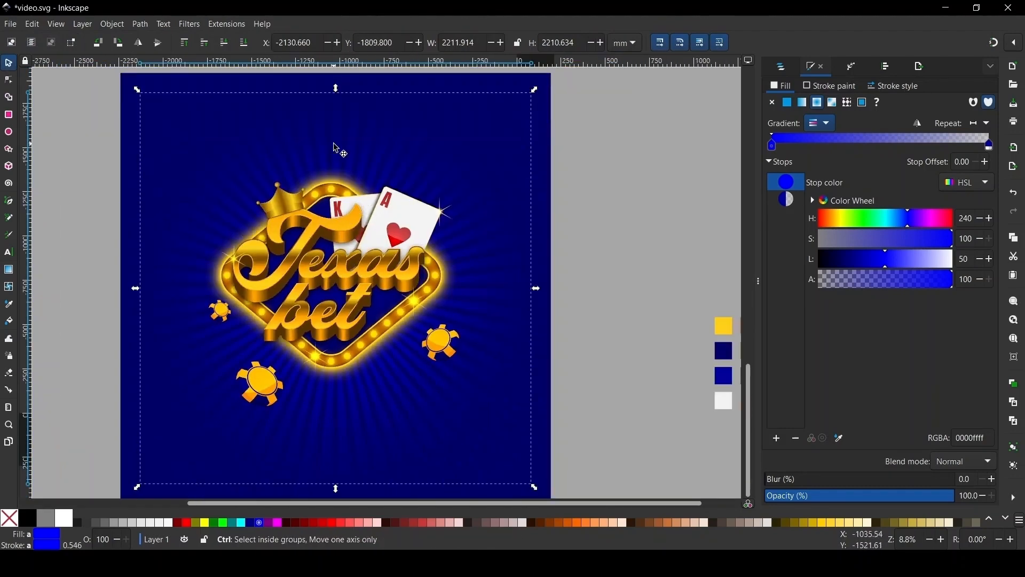
scroll(335, 293, "down", 1)
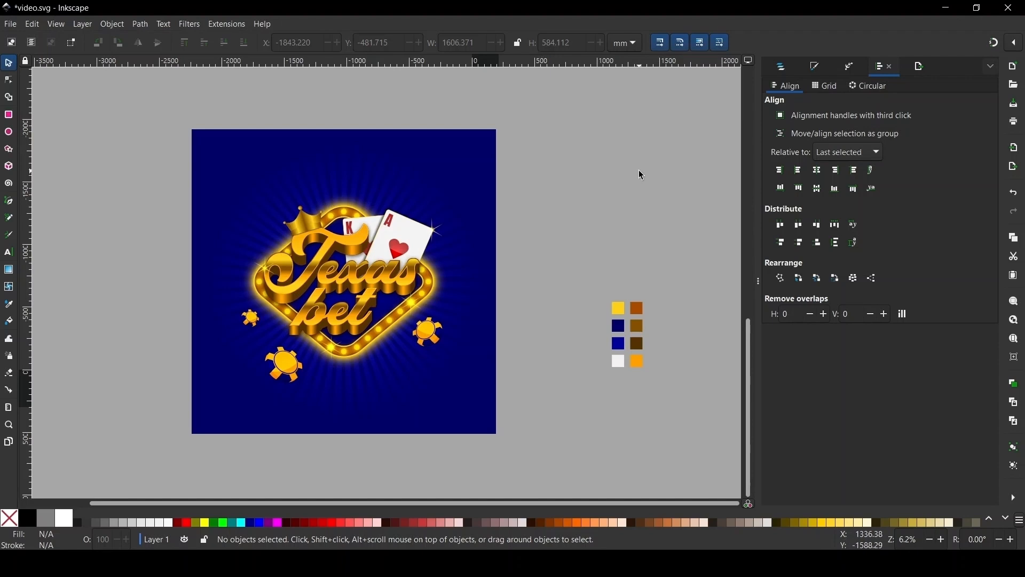